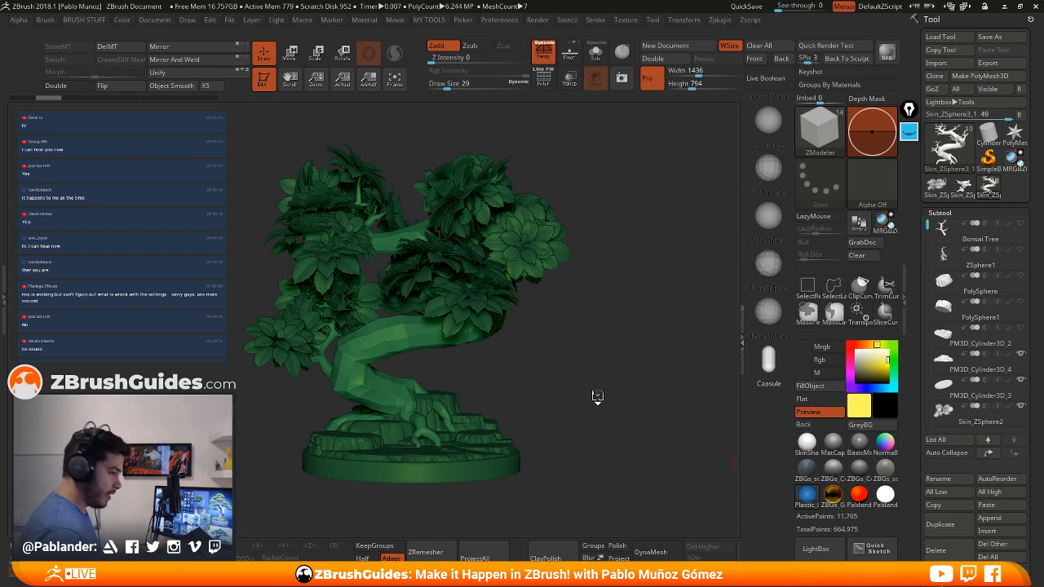
pyautogui.moveTo(600, 398); pyautogui.dragTo(598, 394)
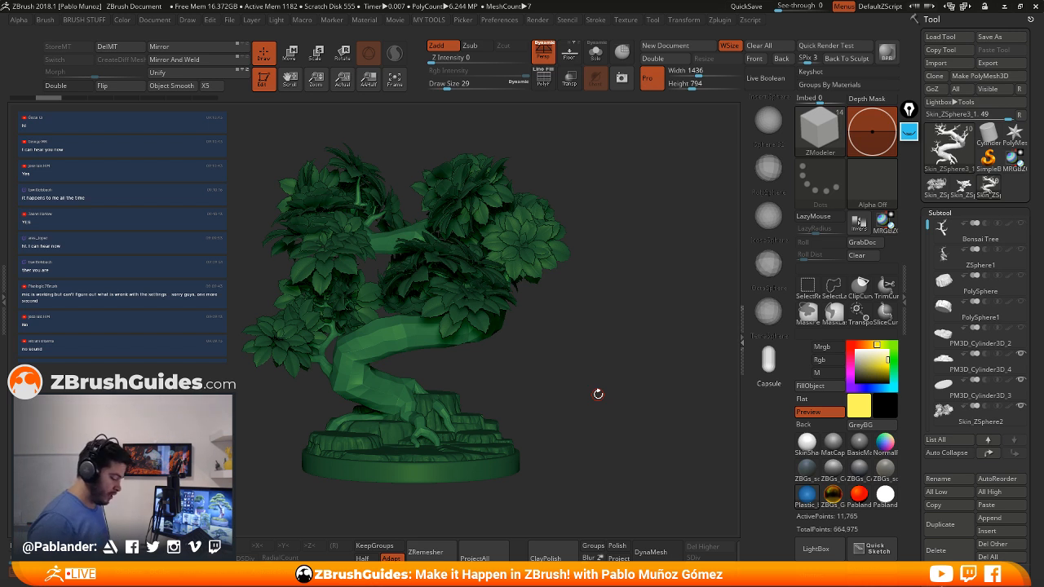
pyautogui.moveTo(582, 303); pyautogui.dragTo(576, 329)
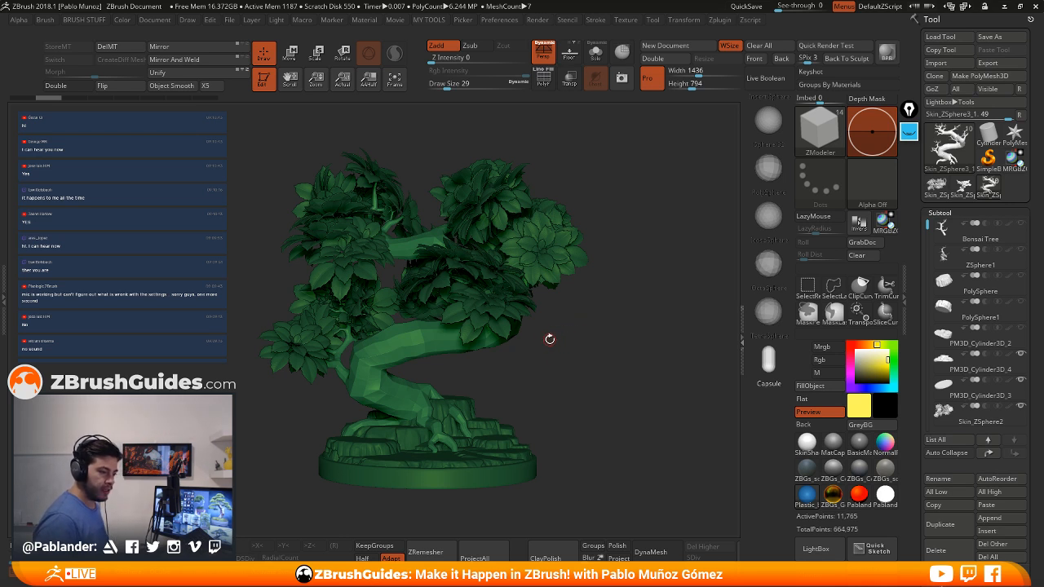
pyautogui.moveTo(579, 315); pyautogui.dragTo(578, 312)
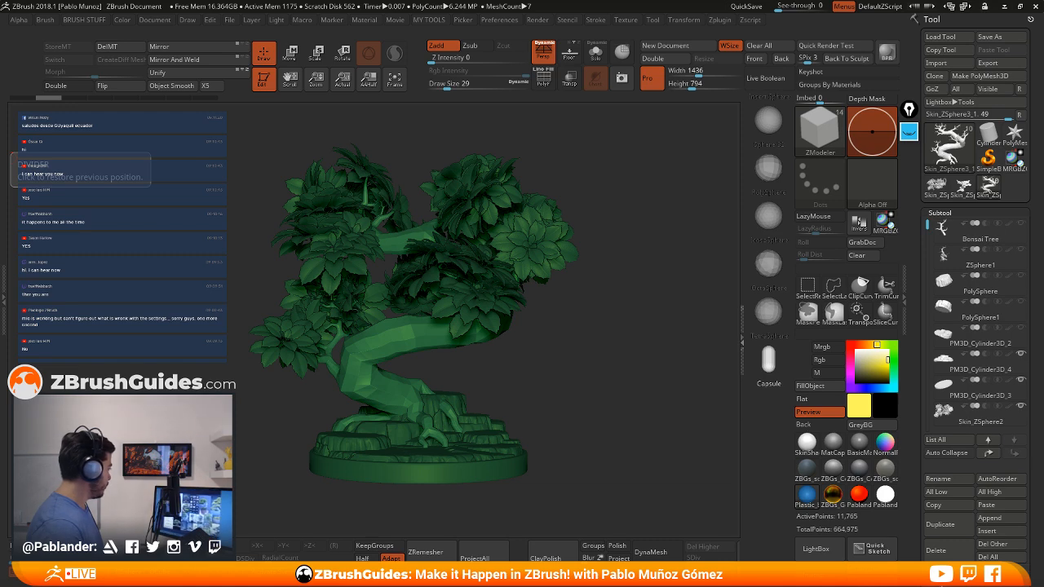
# Bring the bonsai reference board over the canvas and examine the pot chart and the large curved-trunk bonsai photo
pyautogui.moveTo(0, 343); pyautogui.dragTo(518, 187, button='right')
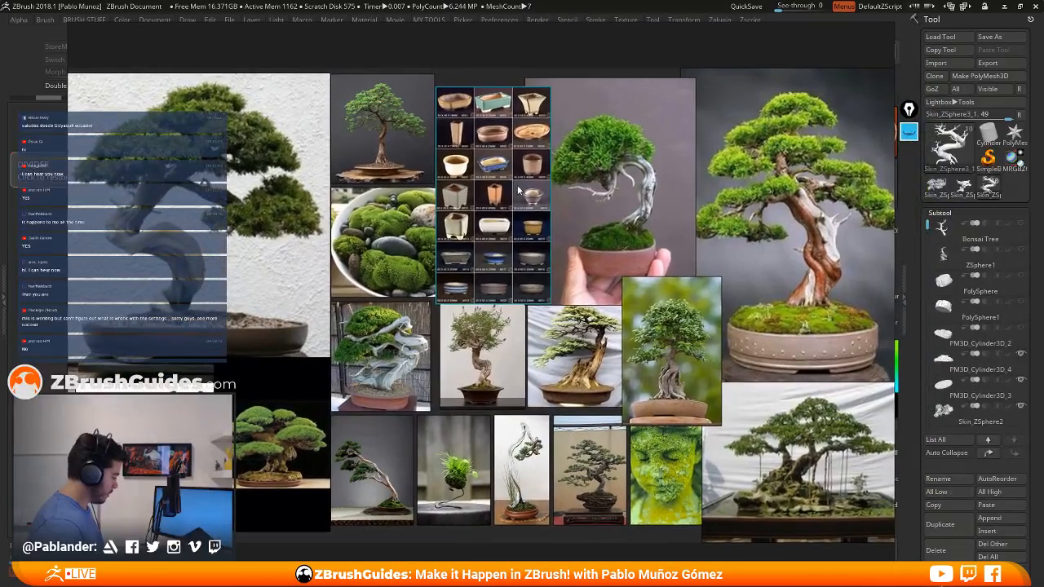
pyautogui.scroll(-2, 398, 215)
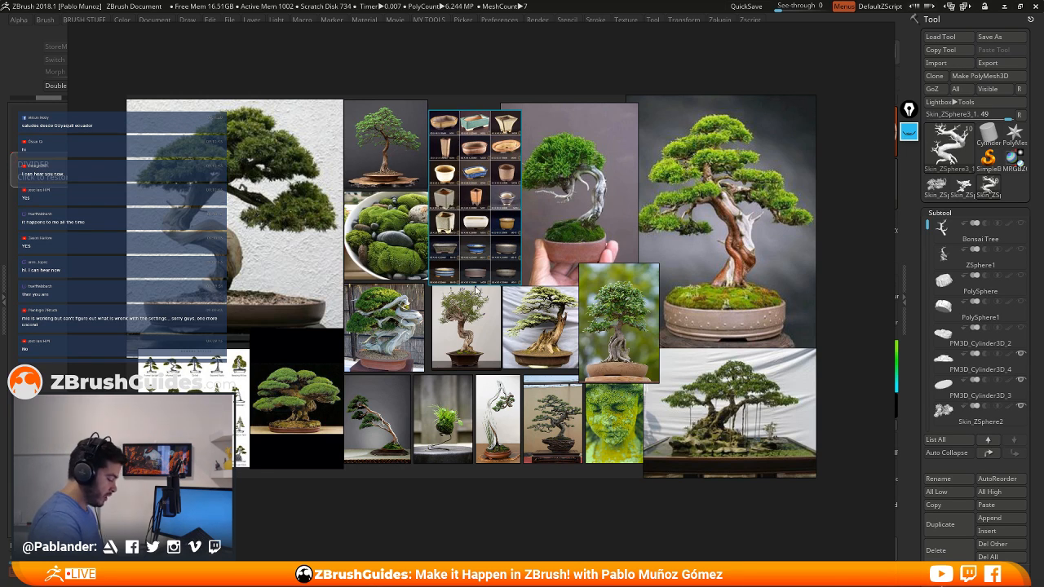
pyautogui.scroll(3, 473, 239)
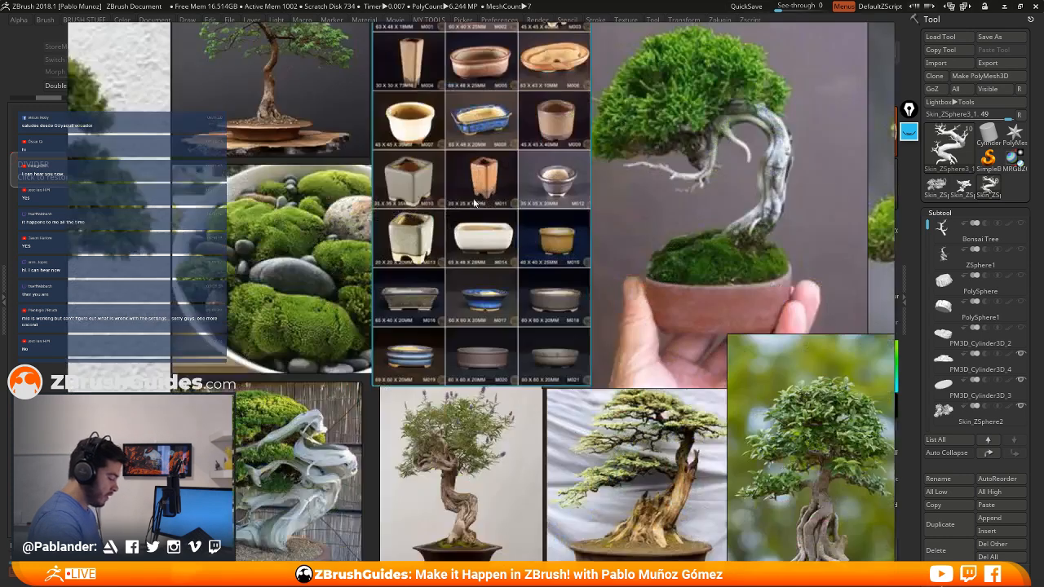
pyautogui.scroll(-2, 490, 131)
pyautogui.scroll(-5, 419, 326)
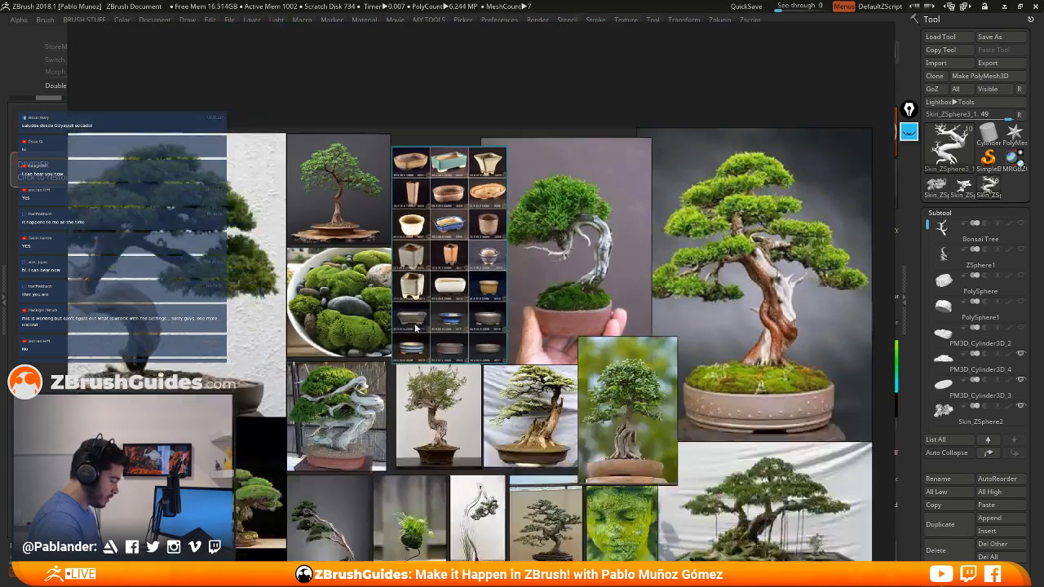
pyautogui.moveTo(418, 325); pyautogui.dragTo(406, 282, button='middle')
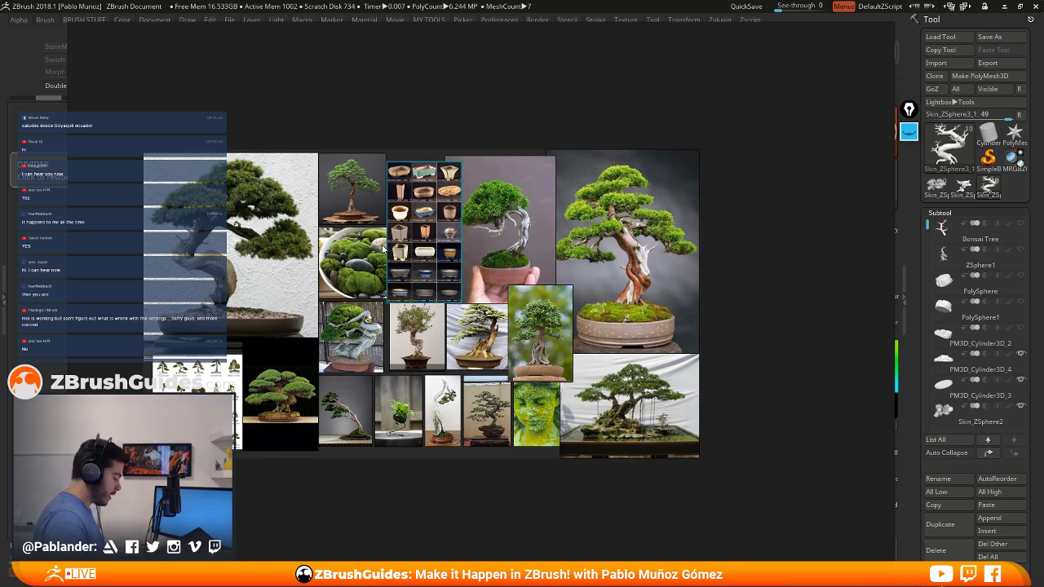
pyautogui.scroll(3, 162, 245)
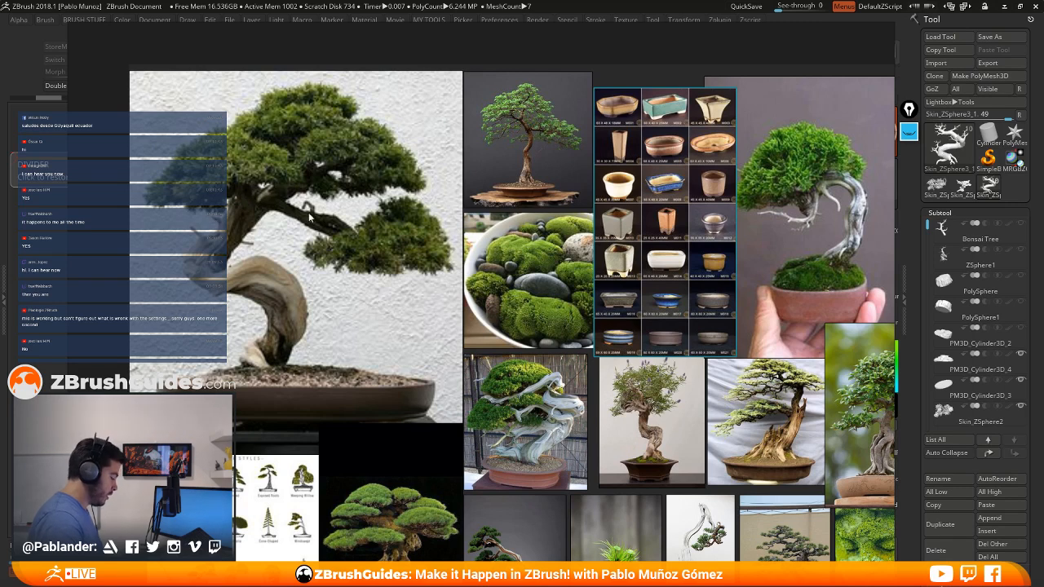
pyautogui.scroll(1, 286, 196)
pyautogui.scroll(-4, 286, 261)
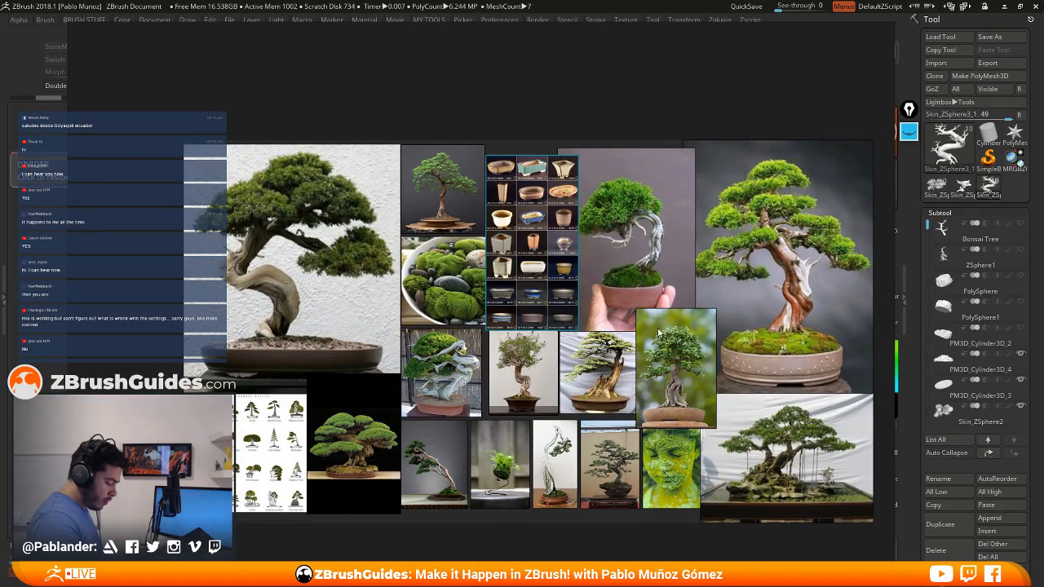
# Examine the bonsai photo with the exposed roots and the surrounding references, and move the board off the canvas
pyautogui.scroll(7, 698, 396)
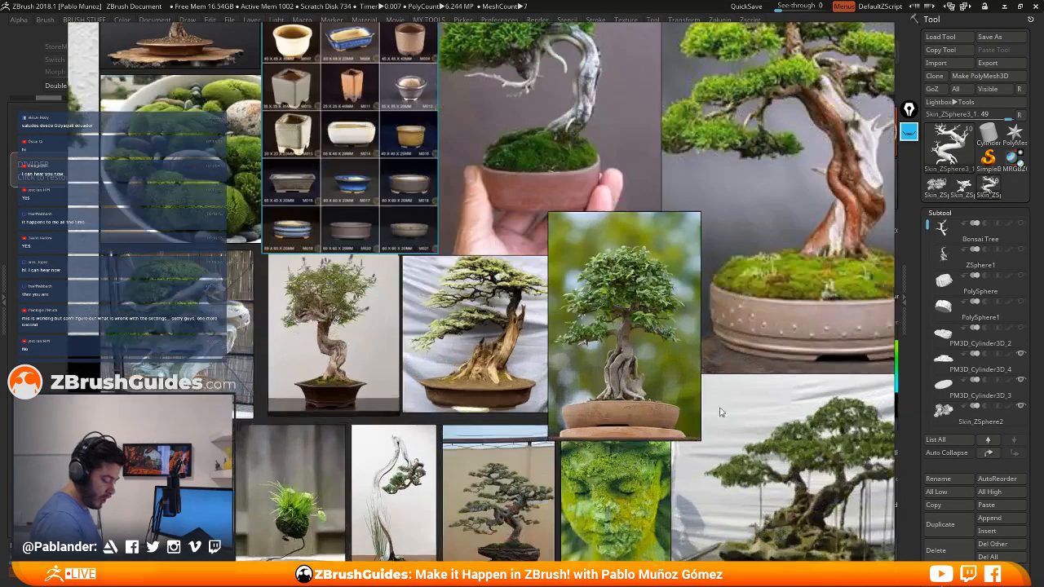
pyautogui.scroll(-1, 635, 276)
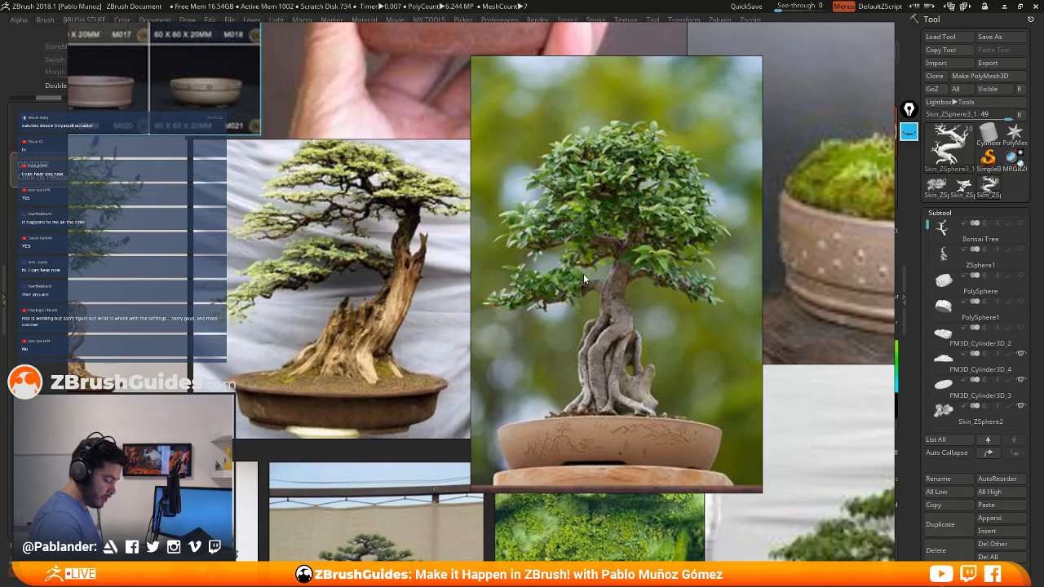
pyautogui.scroll(-1, 605, 261)
pyautogui.scroll(-5, 605, 261)
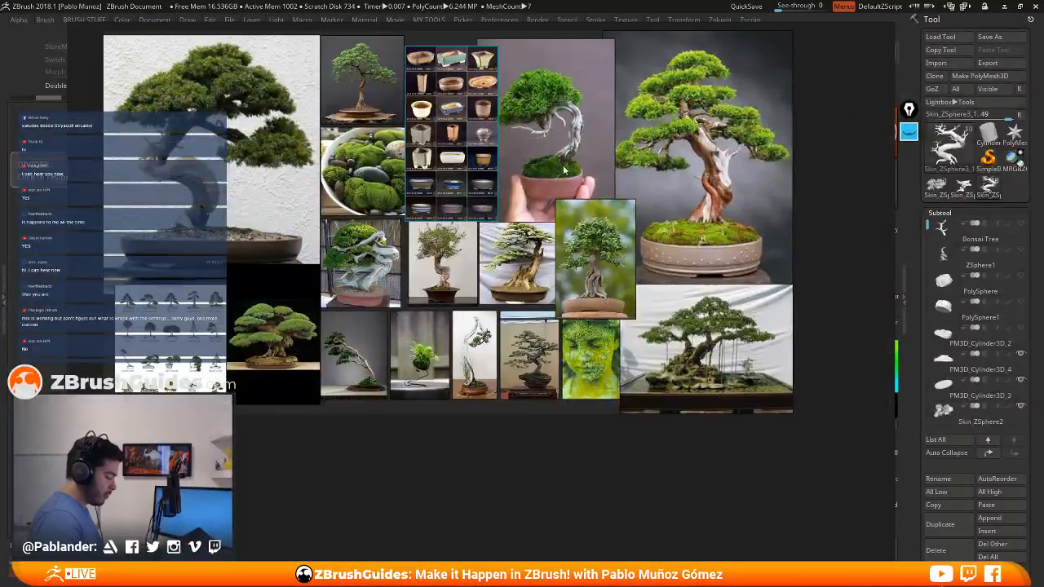
pyautogui.scroll(-1, 569, 262)
pyautogui.moveTo(568, 262); pyautogui.dragTo(578, 257, button='middle')
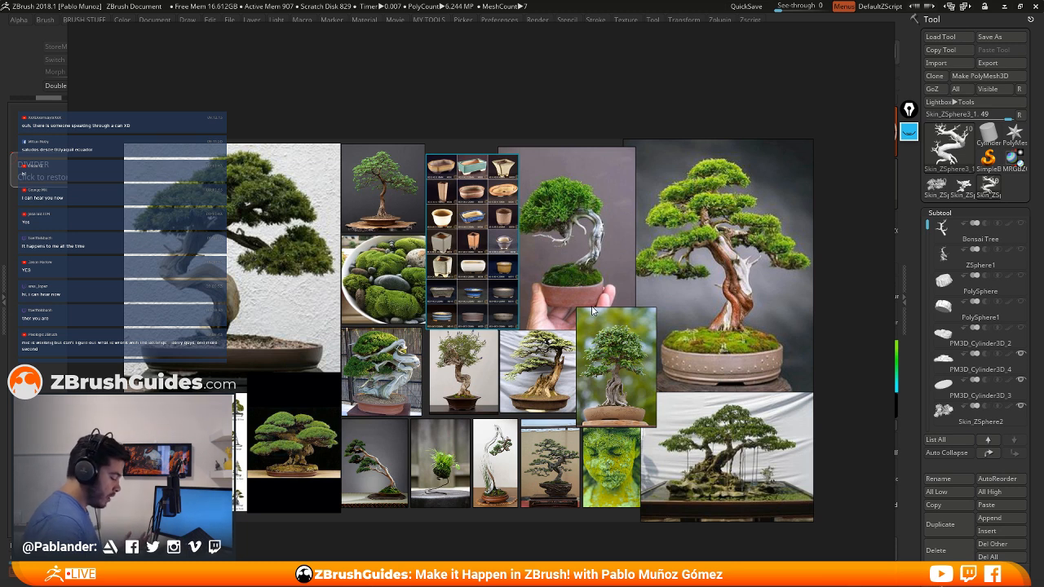
pyautogui.scroll(2, 586, 313)
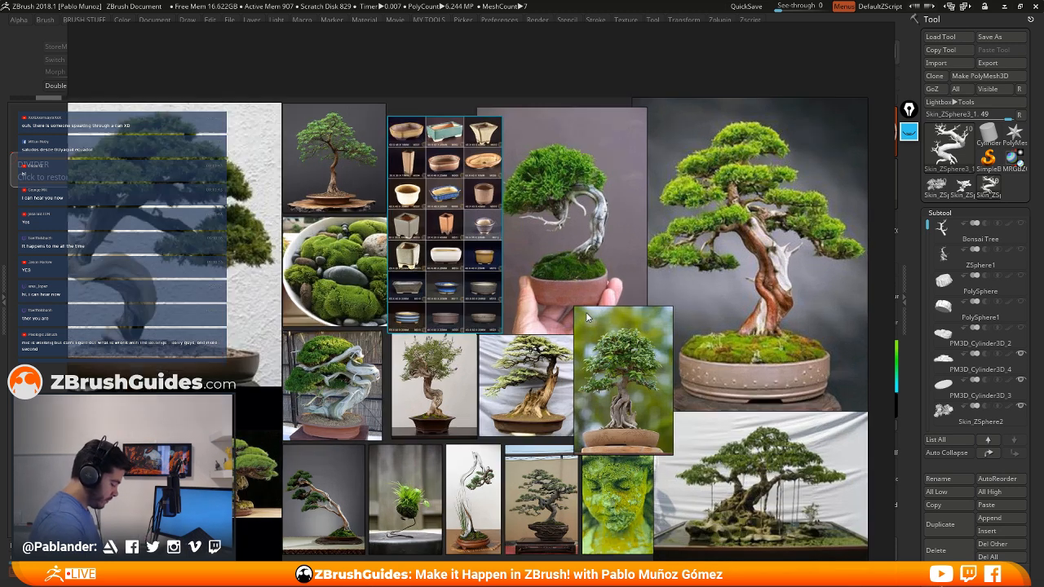
pyautogui.moveTo(674, 391); pyautogui.dragTo(0, 277, button='right')
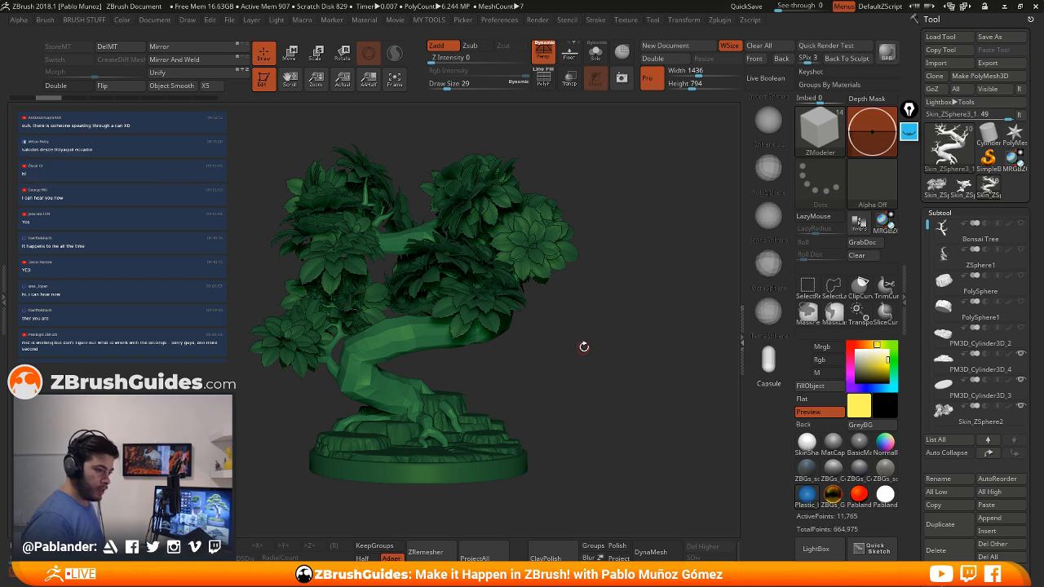
pyautogui.moveTo(582, 338); pyautogui.dragTo(580, 344)
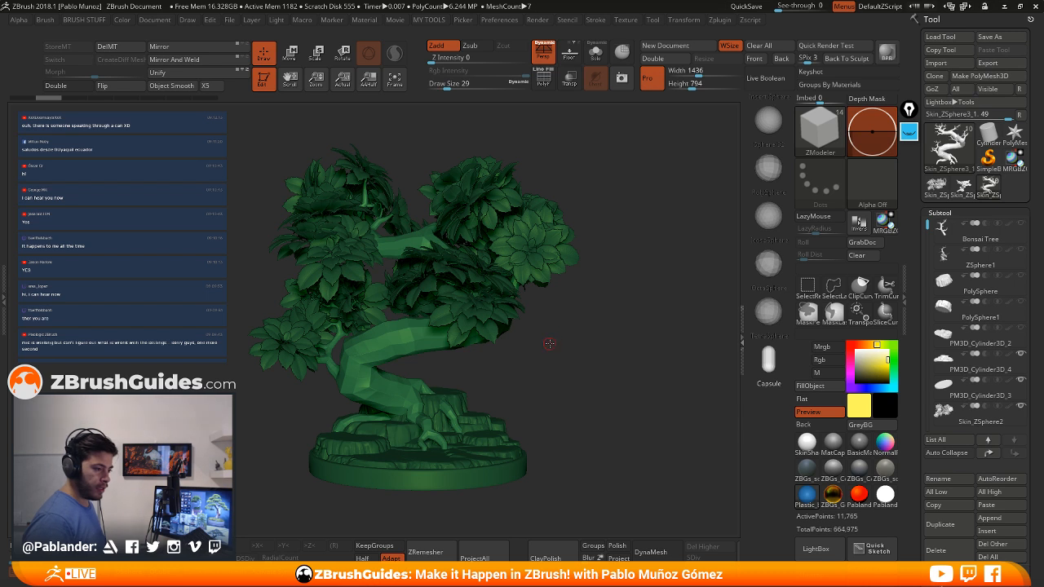
pyautogui.moveTo(551, 342); pyautogui.dragTo(555, 339)
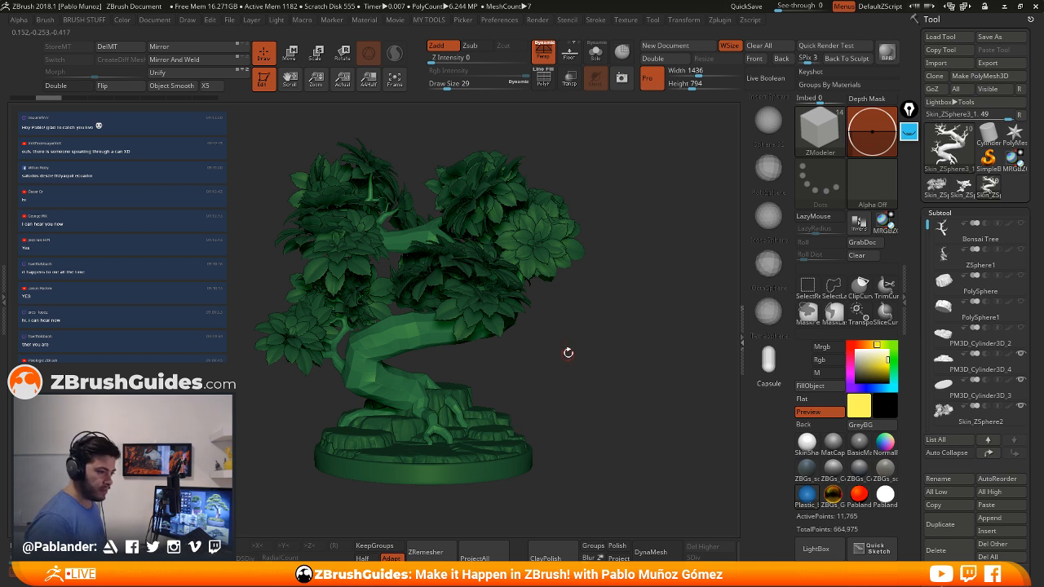
pyautogui.moveTo(593, 325); pyautogui.dragTo(600, 327)
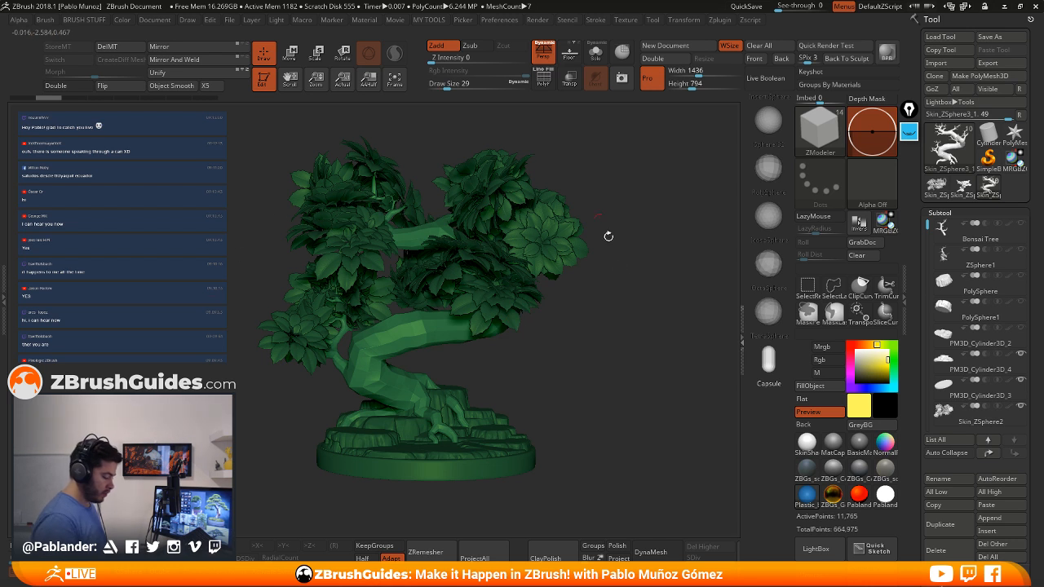
pyautogui.moveTo(600, 331); pyautogui.dragTo(561, 287)
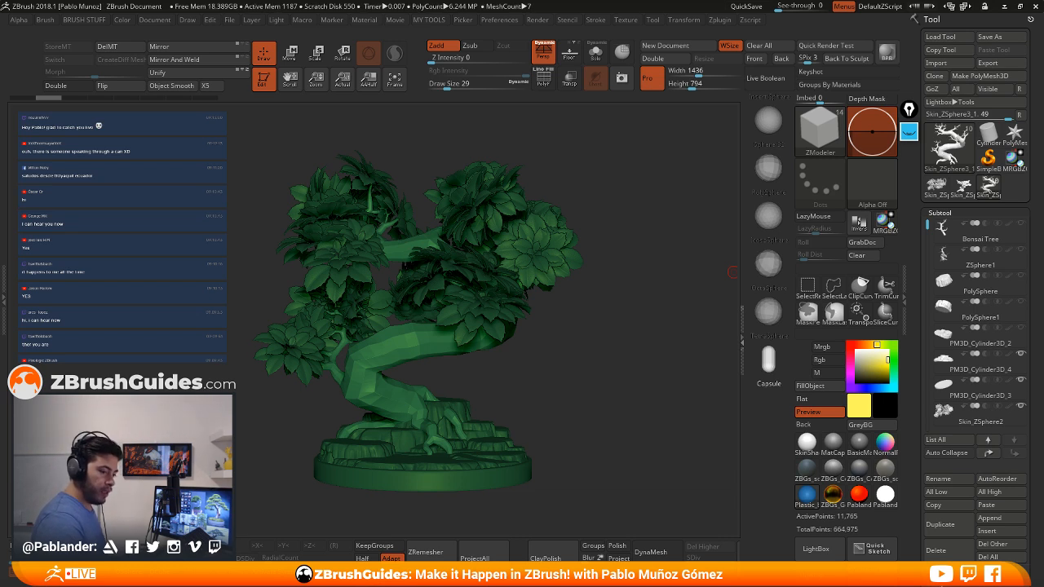
# Switch to the browser and look through the ZBrush Guides home page, from the latest guides to the featured resources
pyautogui.hotkey('alt', 'Tab')
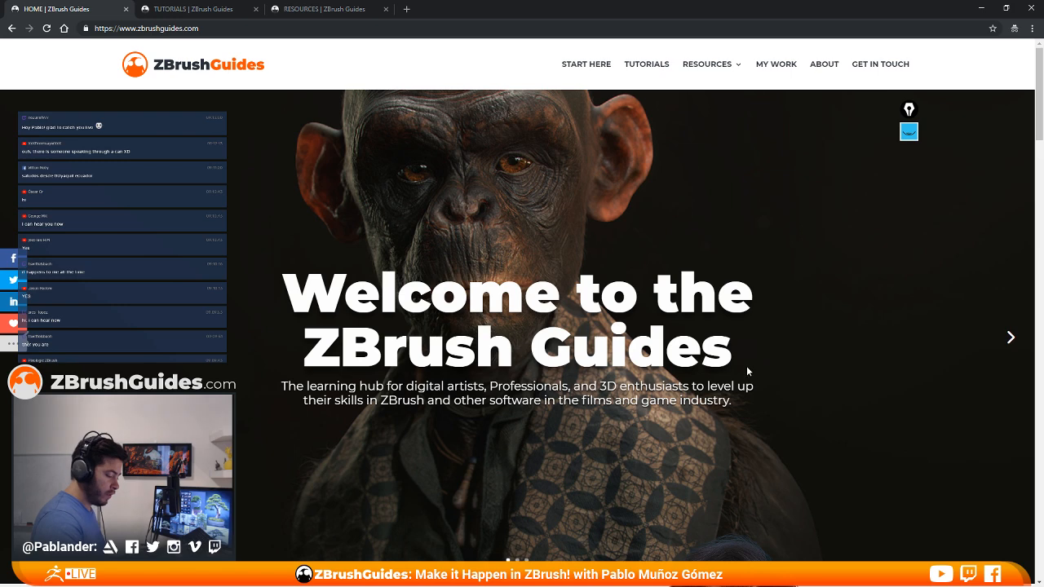
pyautogui.scroll(-8, 713, 288)
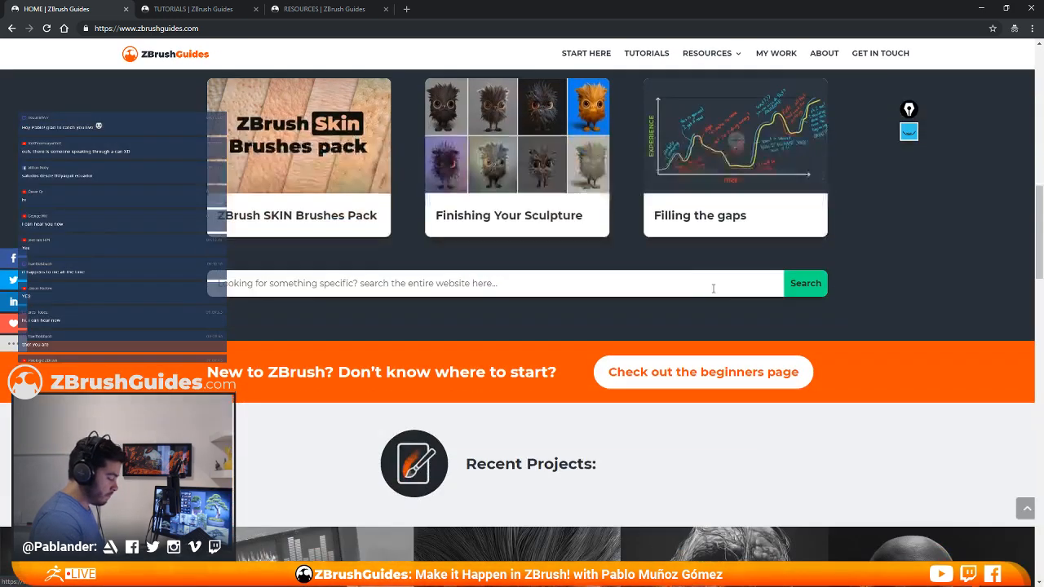
pyautogui.scroll(1, 713, 288)
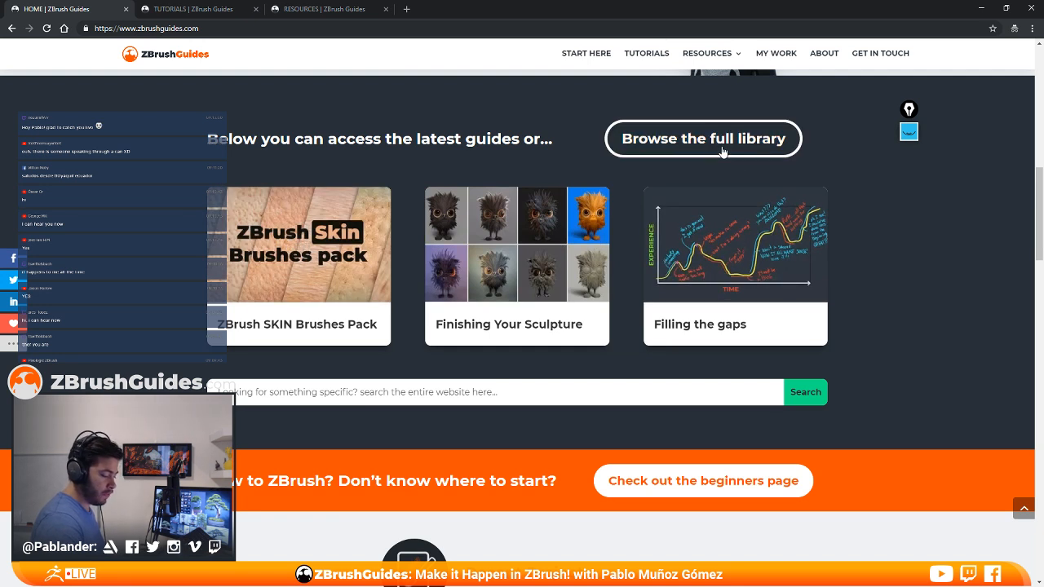
pyautogui.scroll(-3, 726, 224)
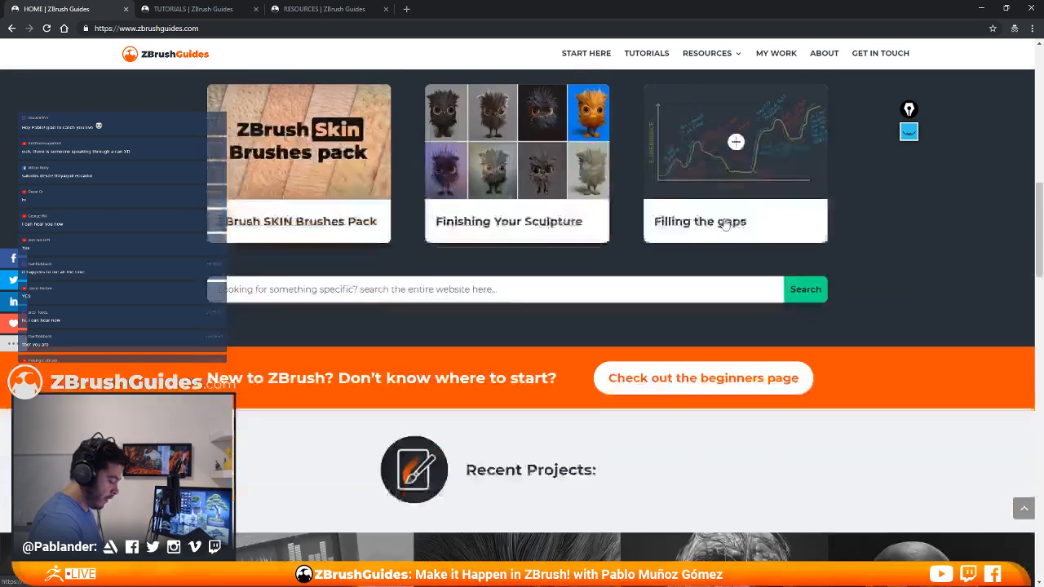
pyautogui.scroll(1, 591, 255)
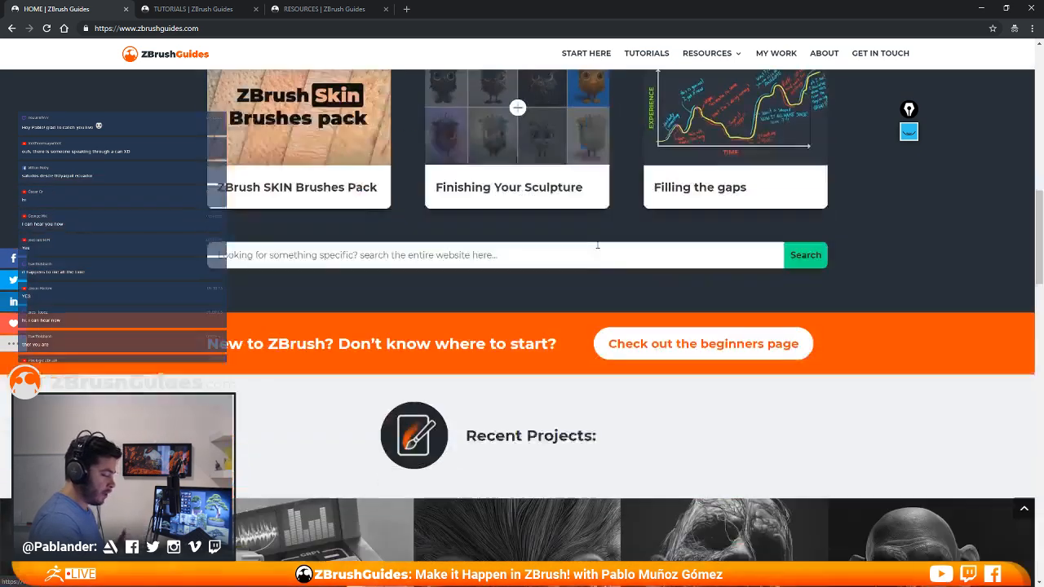
pyautogui.scroll(-8, 599, 249)
pyautogui.scroll(-3, 605, 243)
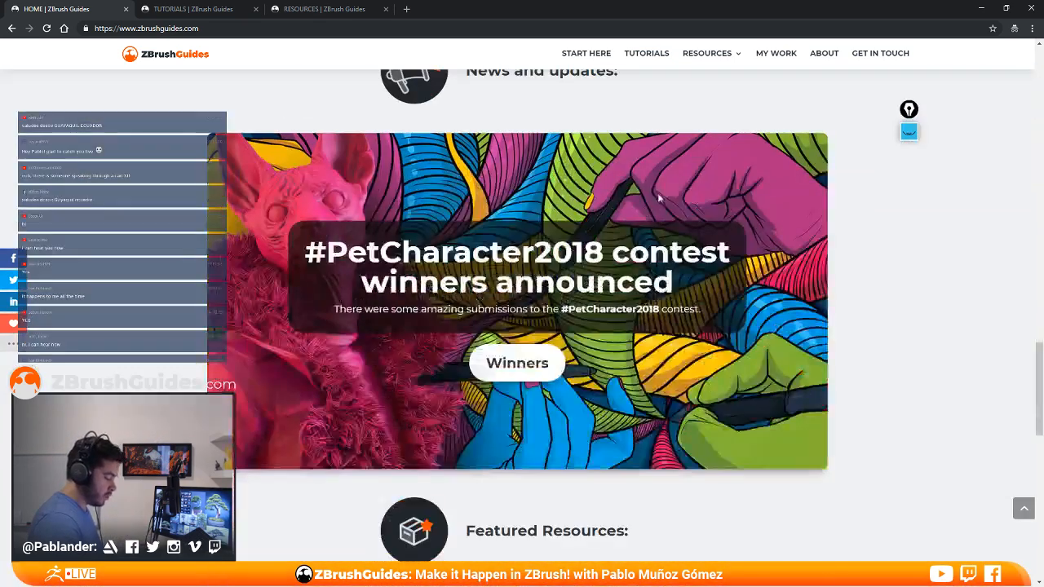
pyautogui.scroll(1, 658, 193)
pyautogui.scroll(-7, 698, 178)
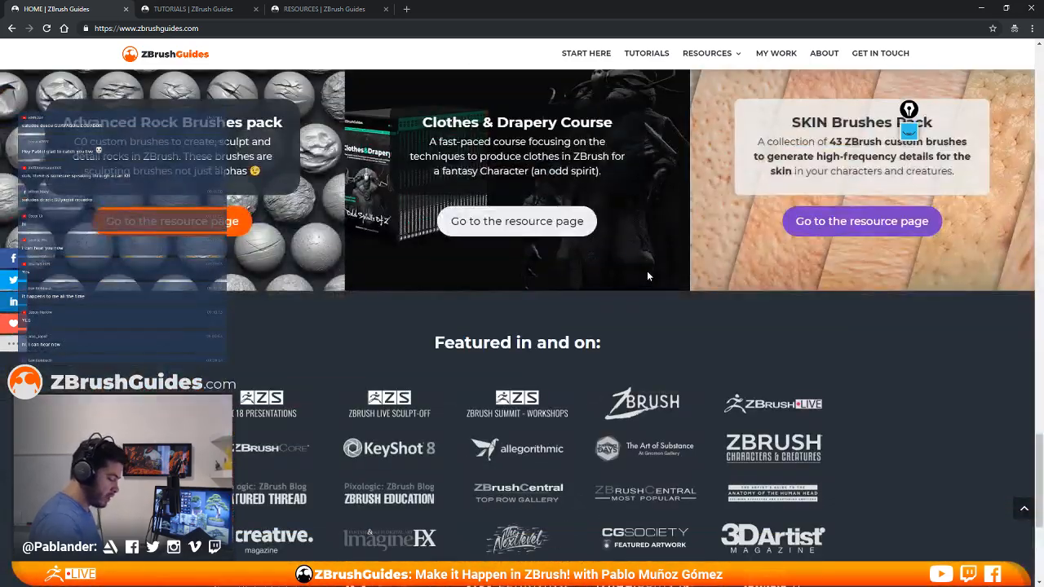
pyautogui.scroll(15, 647, 270)
pyautogui.scroll(2, 367, 135)
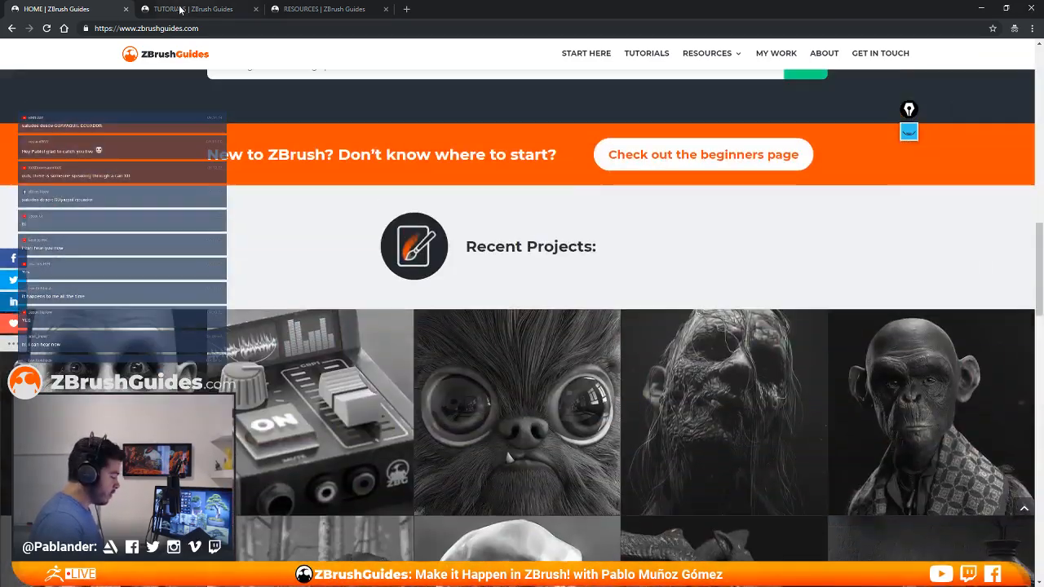
# Open the tutorials library and filter it in turn by Compositing, Concepting, Contest, Hair and FX, Illustration, Modelling and Productivity
pyautogui.click(182, 9)
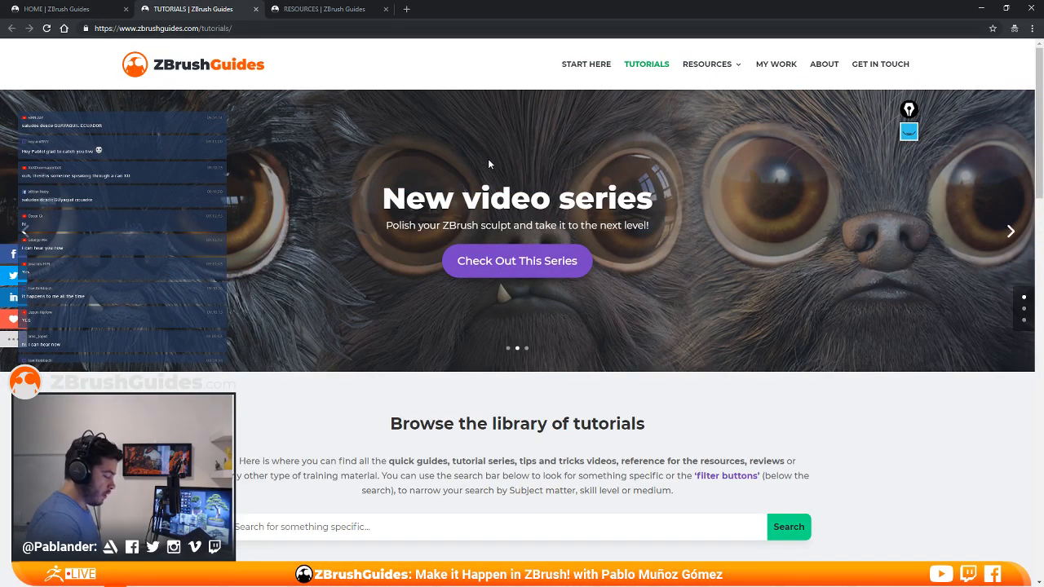
pyautogui.scroll(-4, 489, 161)
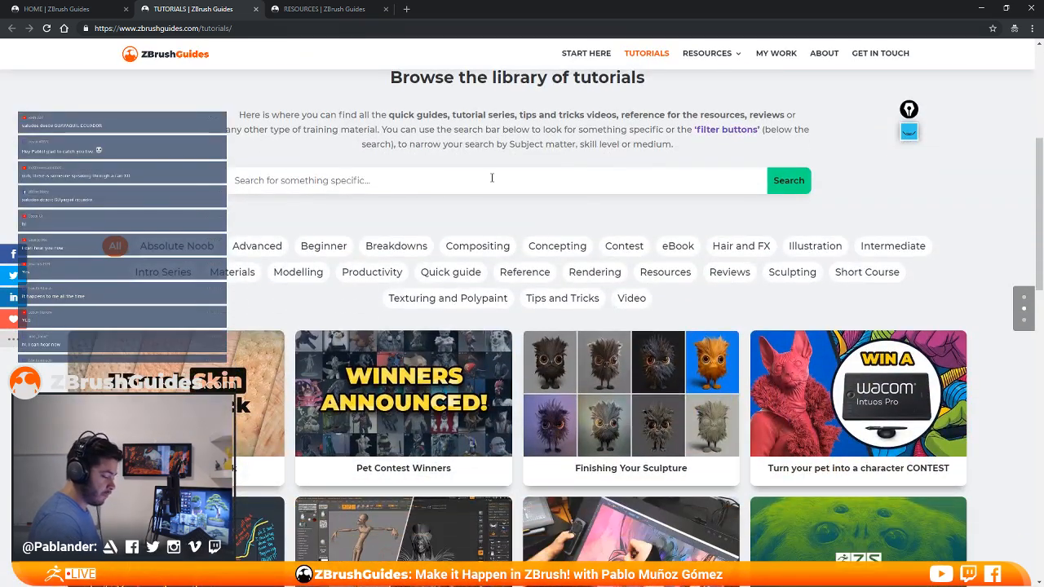
pyautogui.scroll(-1, 494, 171)
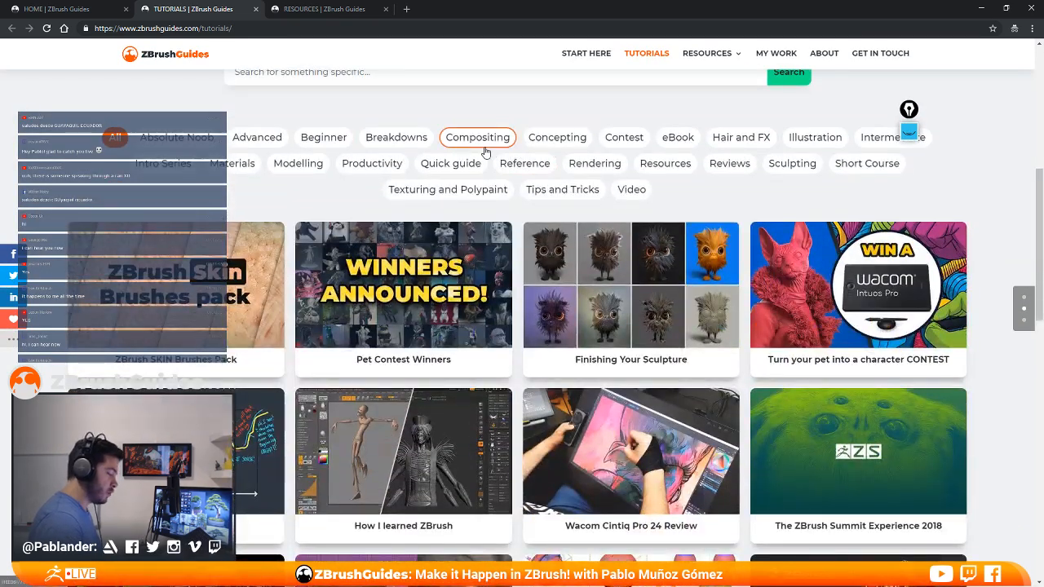
pyautogui.click(482, 138)
pyautogui.click(557, 137)
pyautogui.click(624, 137)
pyautogui.click(741, 137)
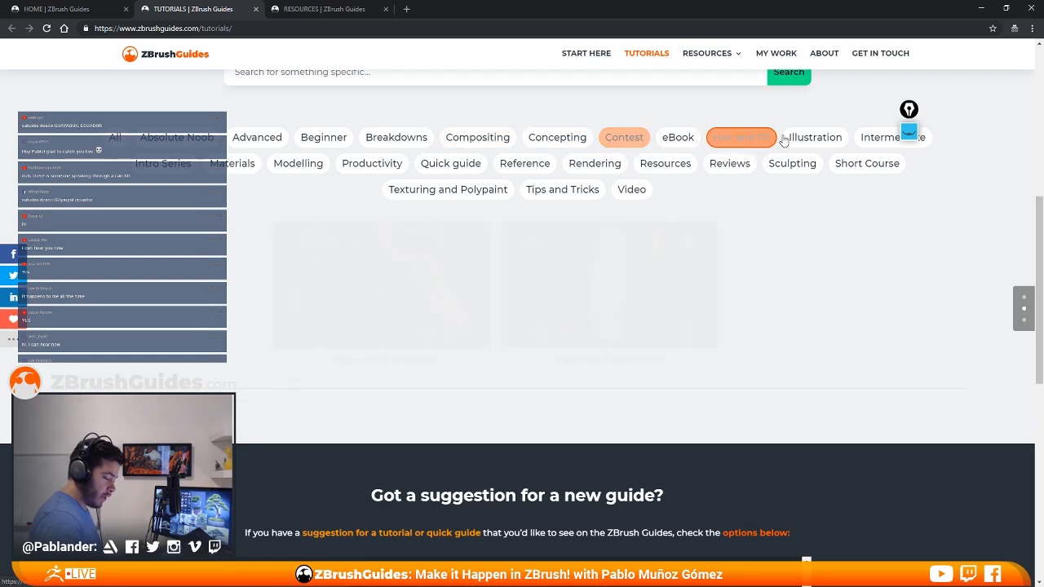
pyautogui.click(804, 137)
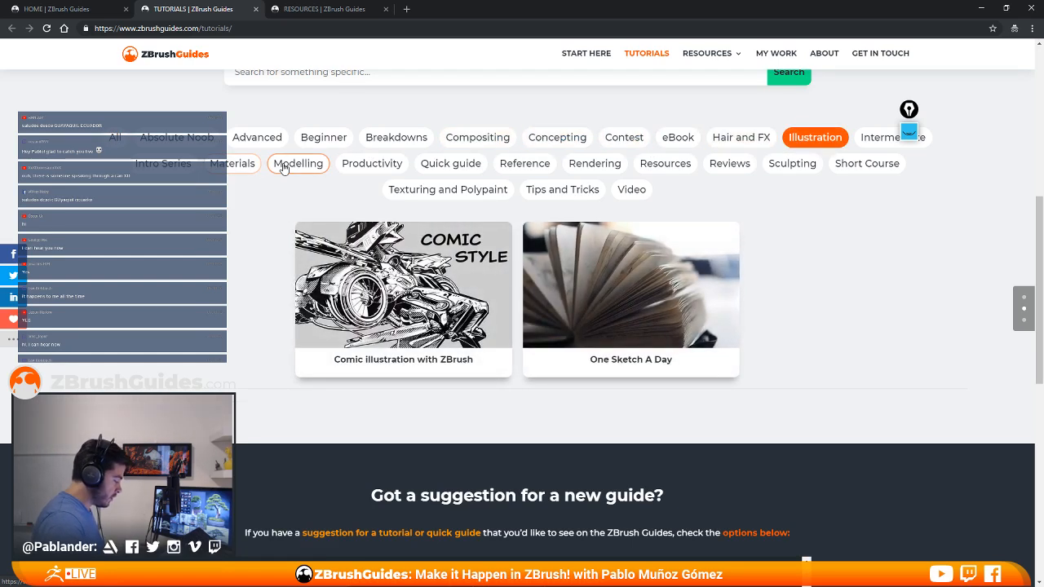
pyautogui.click(284, 166)
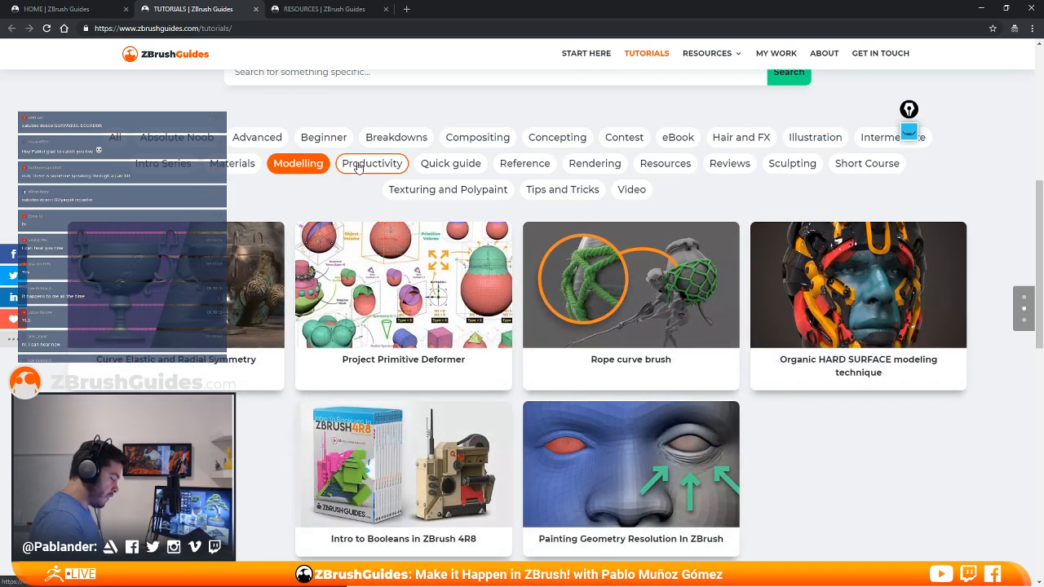
pyautogui.click(363, 165)
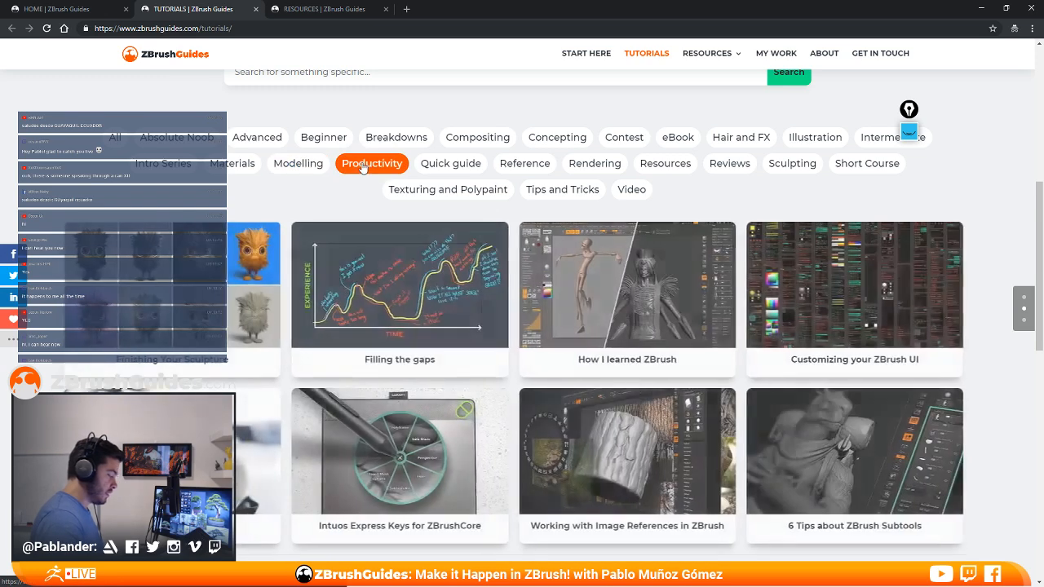
# Filter the tutorials library by Absolute Noob and look through the listed guides
pyautogui.click(214, 143)
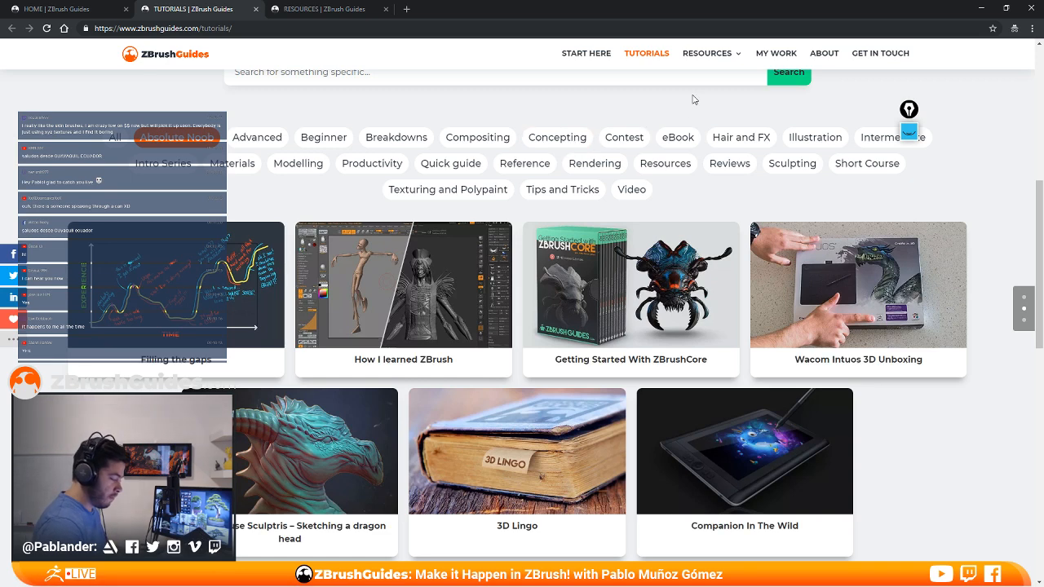
pyautogui.scroll(5, 692, 98)
pyautogui.scroll(-6, 690, 102)
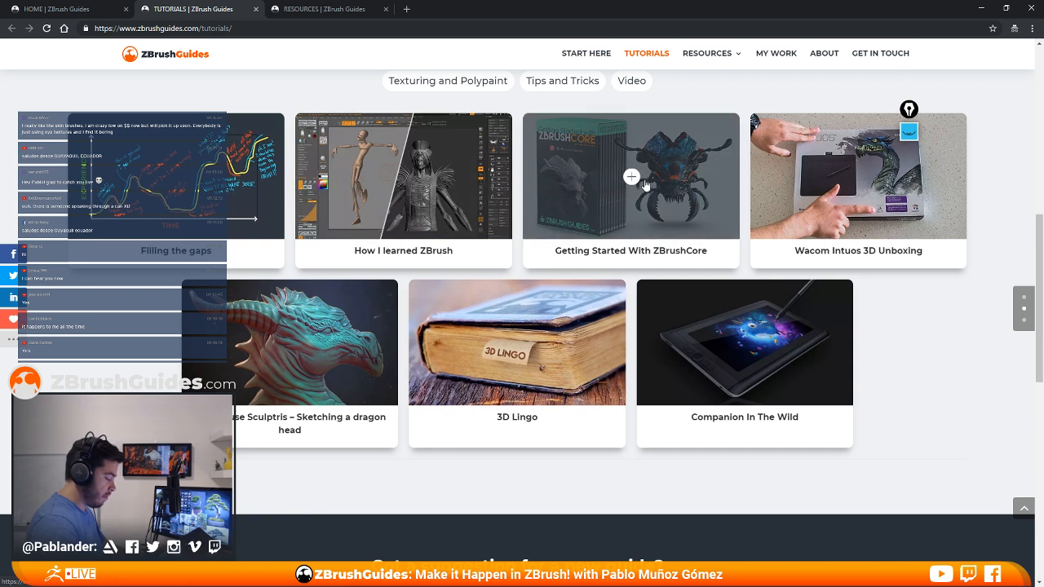
pyautogui.scroll(4, 645, 185)
pyautogui.scroll(-3, 689, 140)
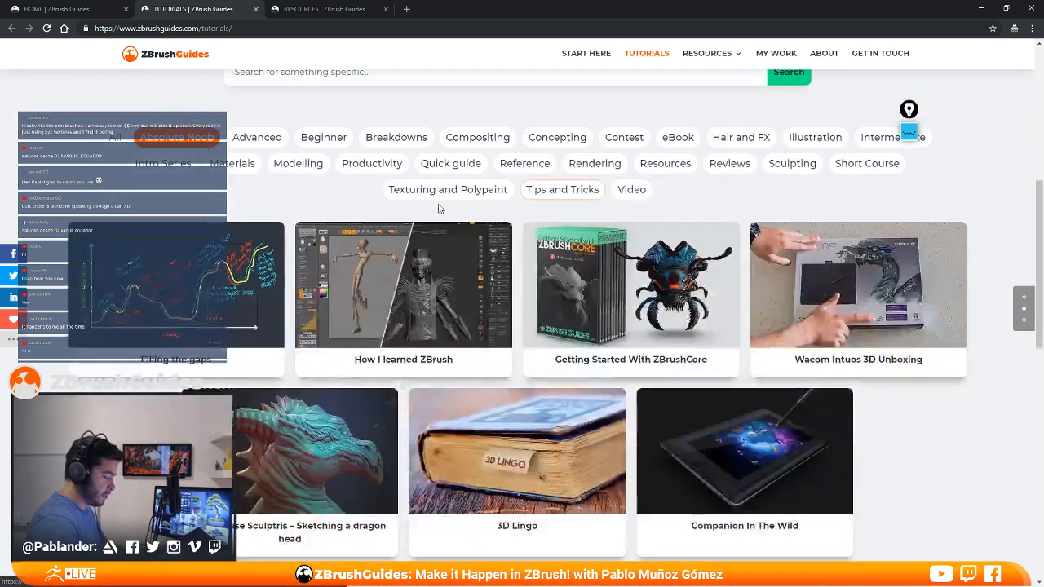
# Filter the tutorials by Reviews and open the guide on the new ZBrush 2018 in its own tab
pyautogui.click(728, 165)
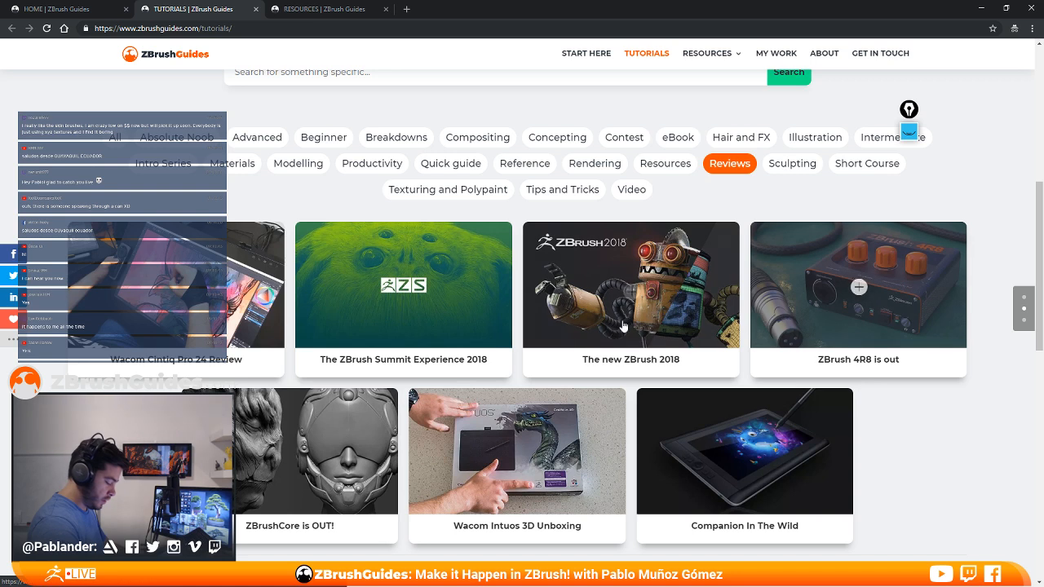
pyautogui.scroll(-1, 447, 340)
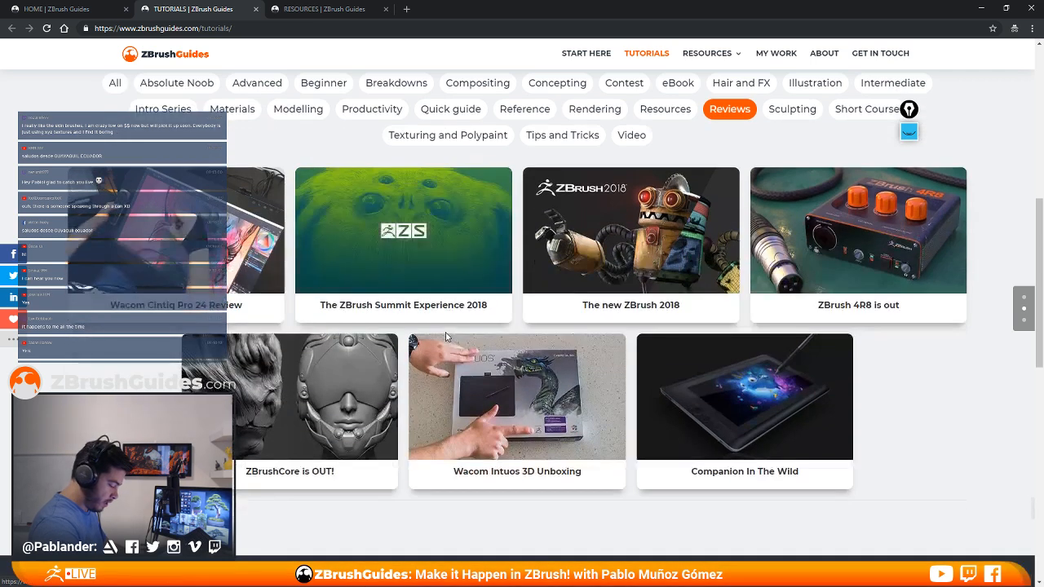
pyautogui.click(682, 232)
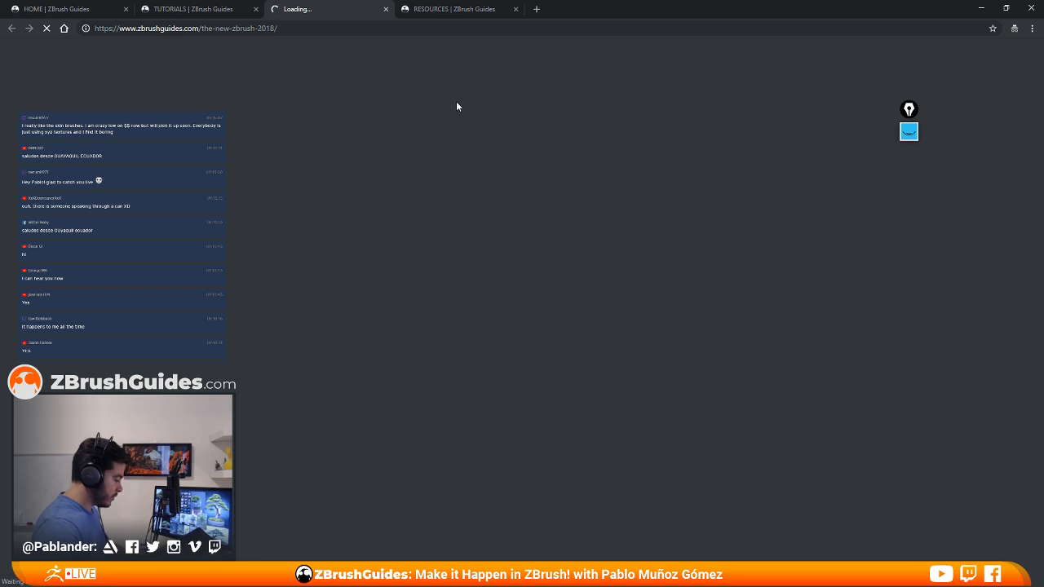
pyautogui.click(459, 9)
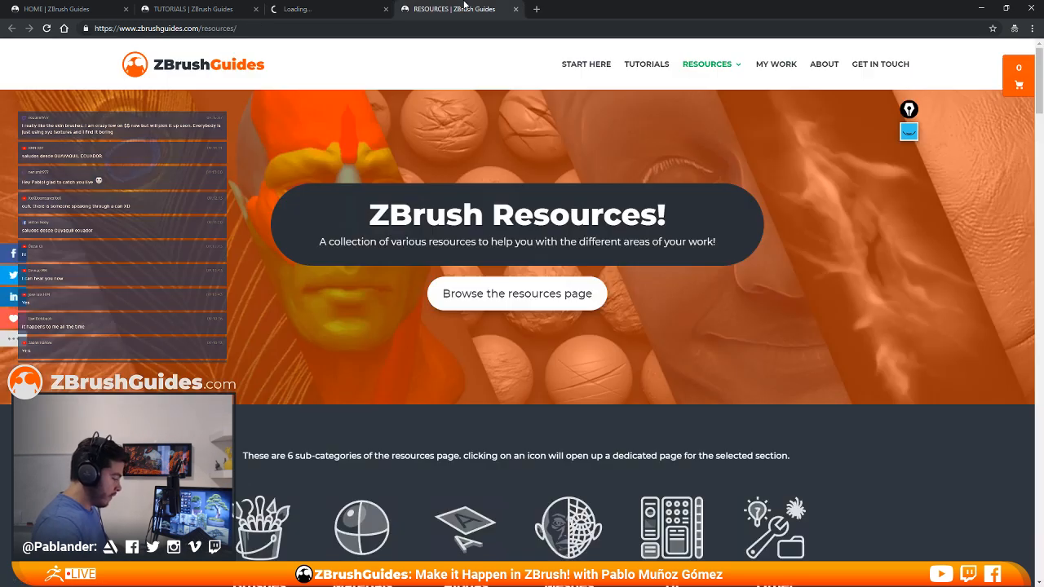
pyautogui.click(332, 11)
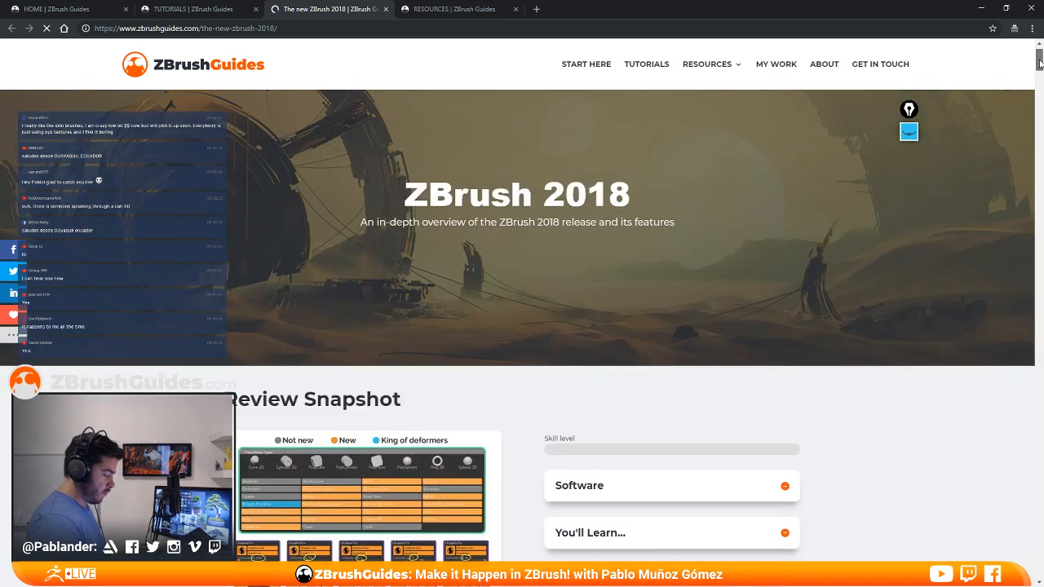
# View the Review Snapshot of the ZBrush 2018 guide, expanding and collapsing its Software and You'll Learn sections
pyautogui.scroll(-4, 629, 157)
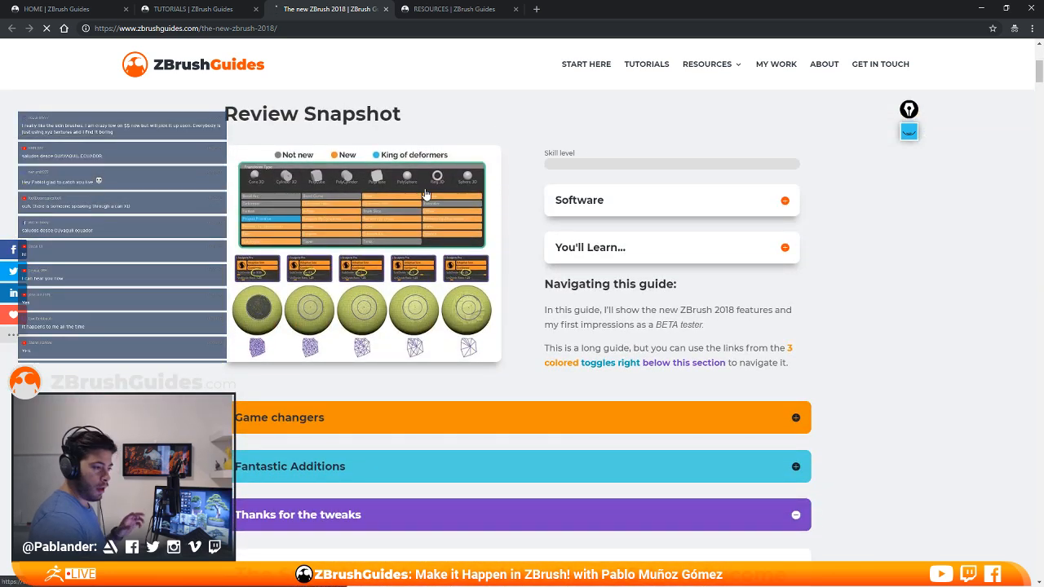
pyautogui.click(679, 210)
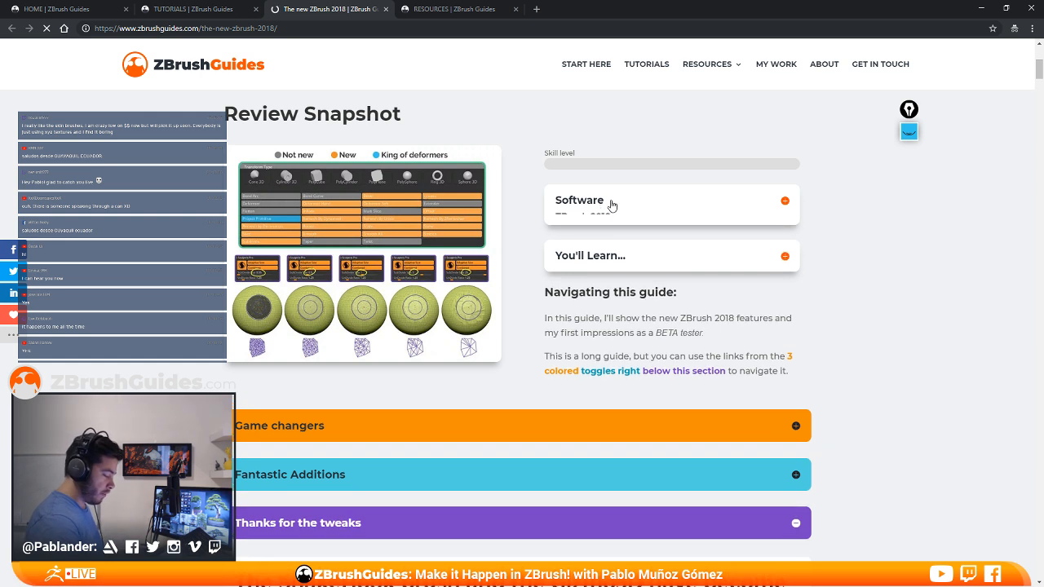
pyautogui.click(628, 207)
pyautogui.click(657, 245)
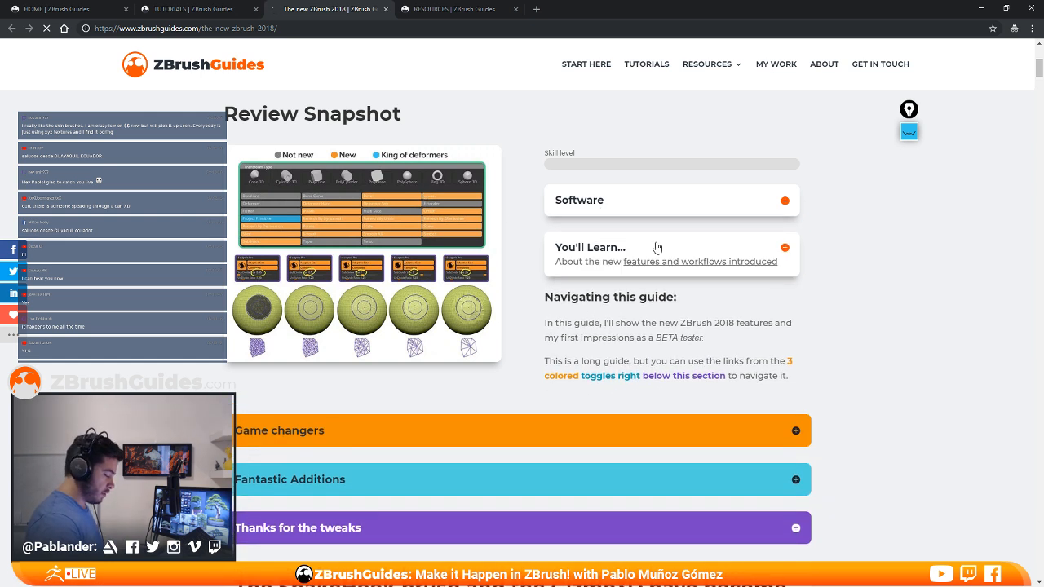
pyautogui.click(659, 249)
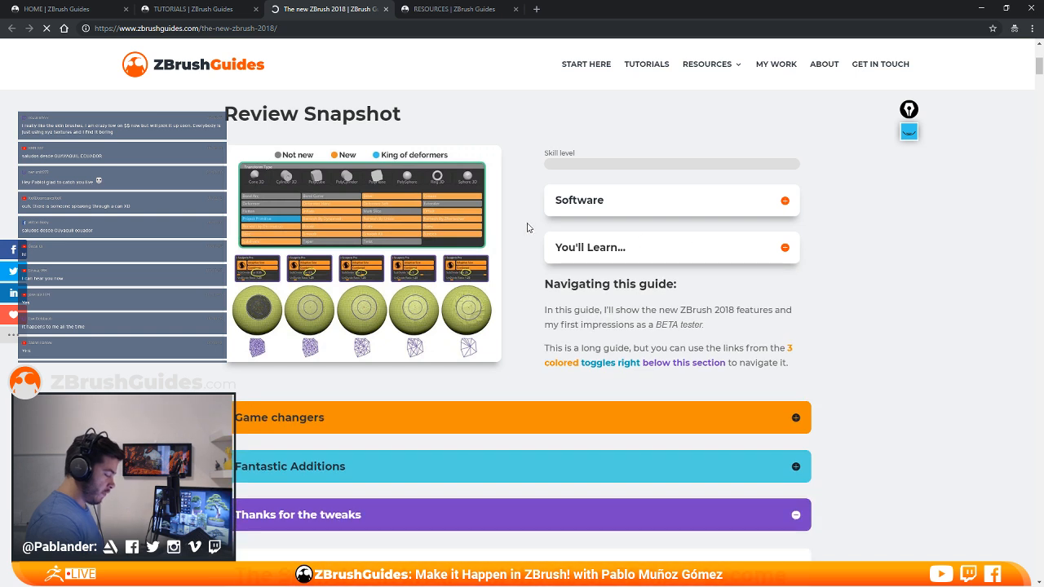
# Expand the Game changers section of the guide, look over its feature links and collapse it
pyautogui.scroll(-2, 493, 287)
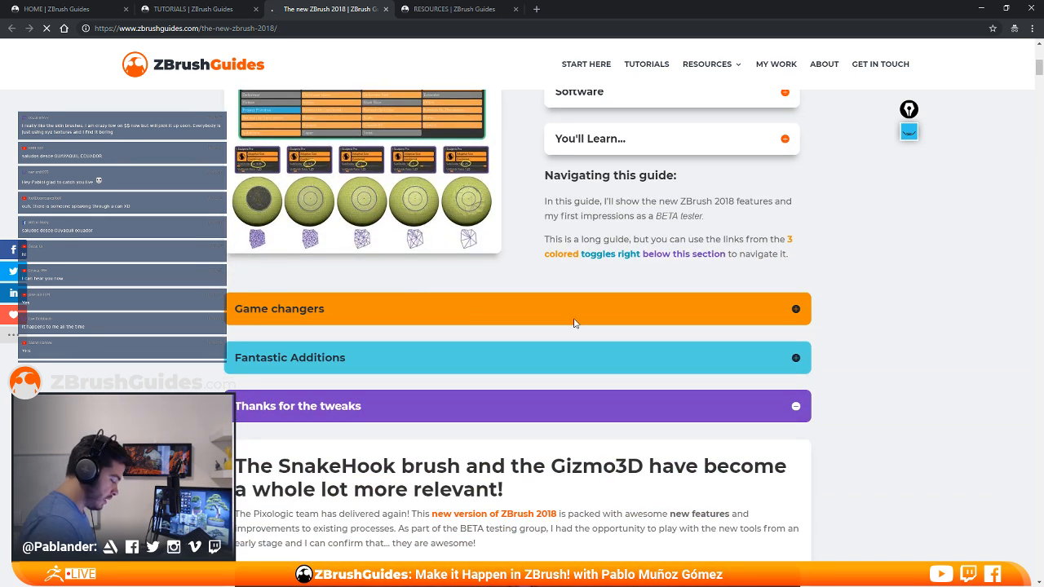
pyautogui.click(508, 310)
pyautogui.scroll(-3, 498, 306)
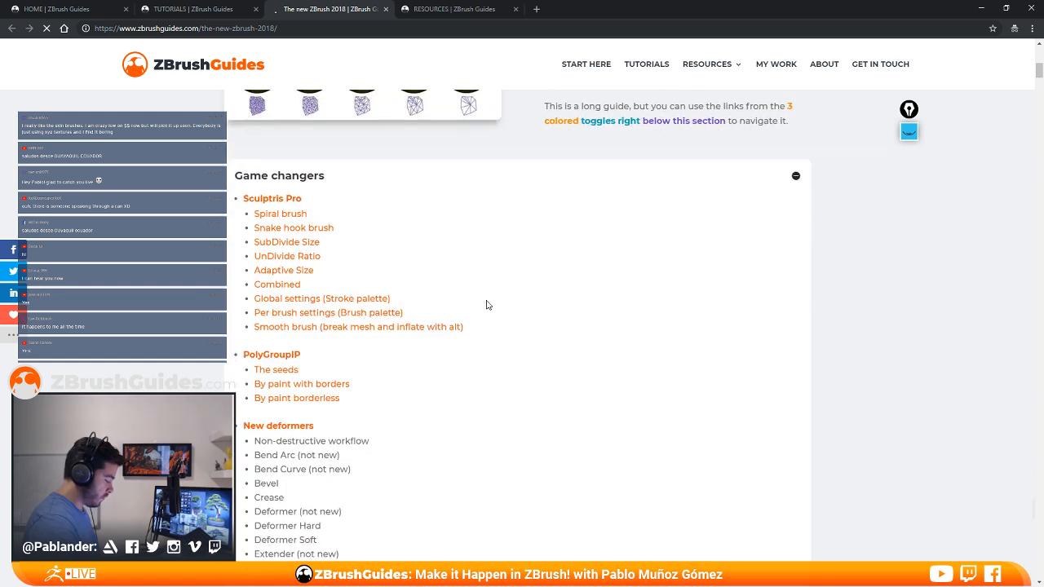
pyautogui.scroll(3, 314, 280)
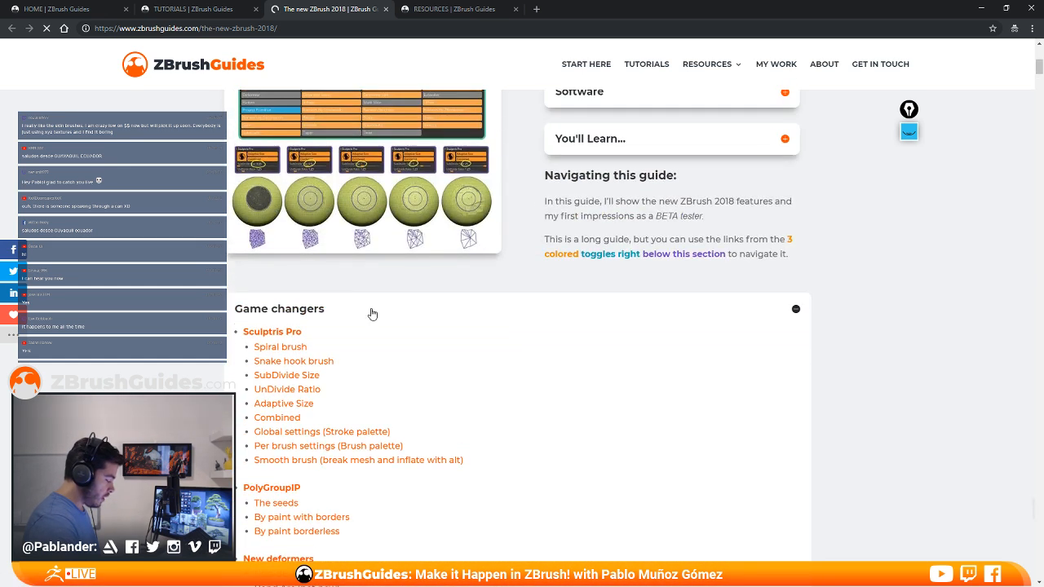
pyautogui.click(461, 314)
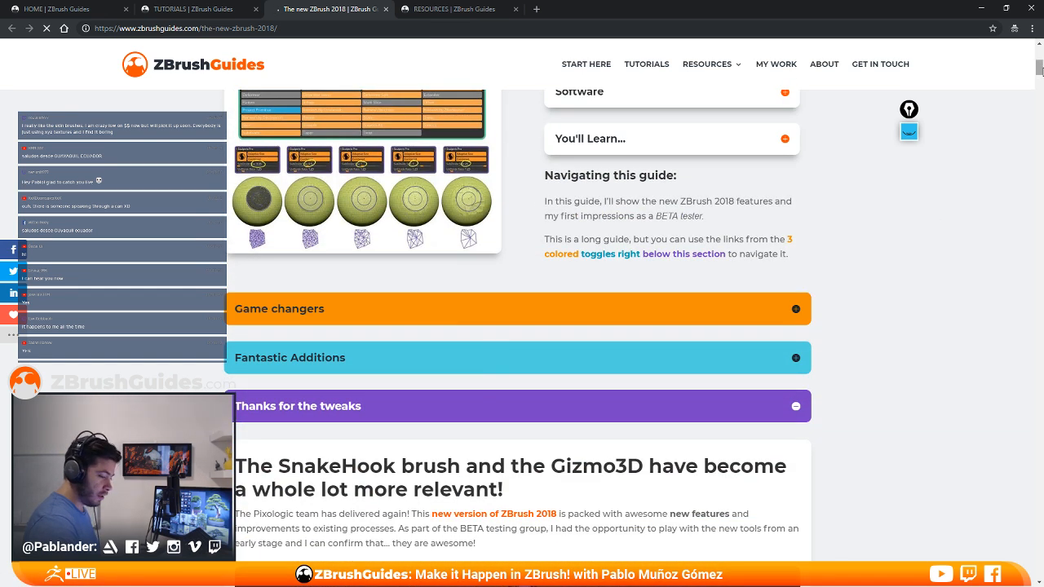
# Skim further down the ZBrush 2018 guide to the PolyGroupIt section, close the guide and return to the Resources page
pyautogui.moveTo(1040, 69); pyautogui.dragTo(990, 320)
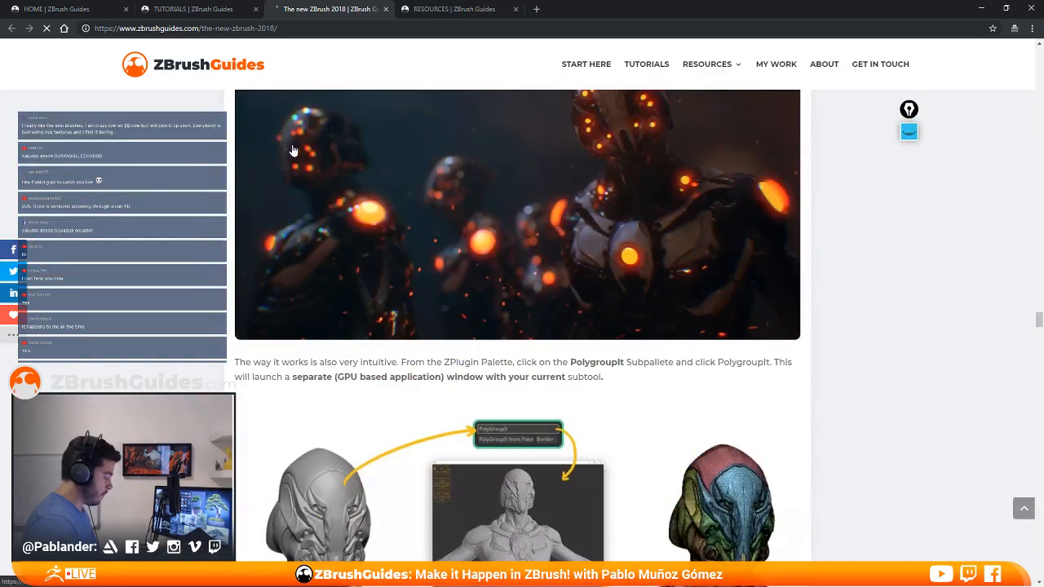
pyautogui.click(386, 9)
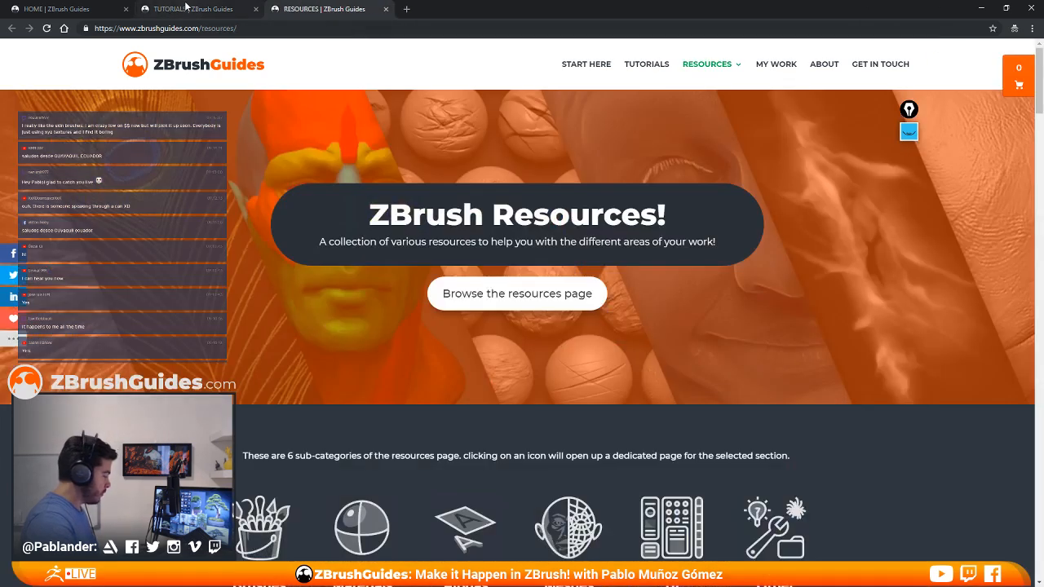
pyautogui.click(186, 8)
pyautogui.click(314, 9)
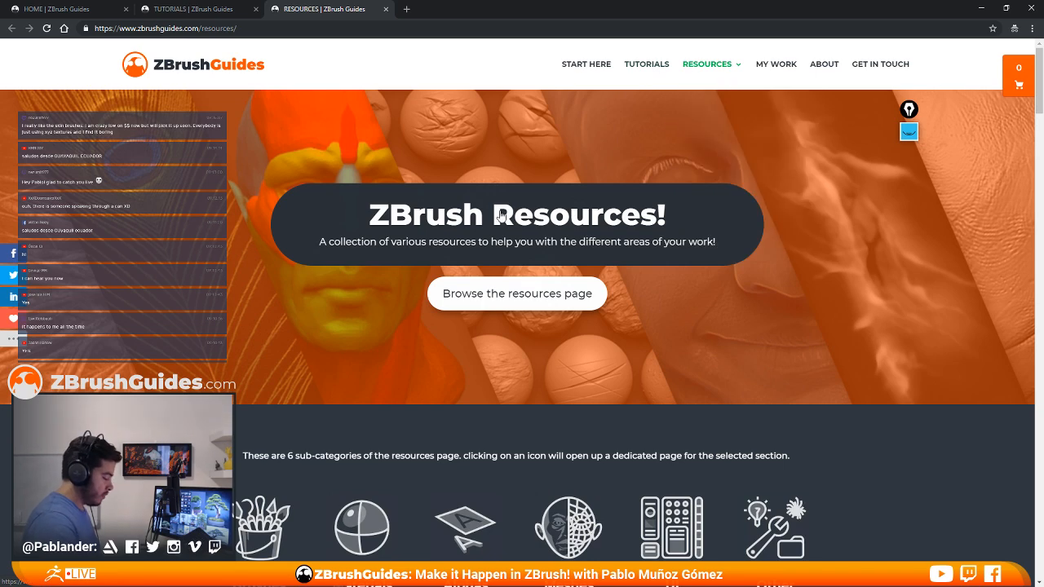
# Look through the Resources page from the six sub-categories and product listings to the popular guides and recommended artists
pyautogui.scroll(-3, 718, 238)
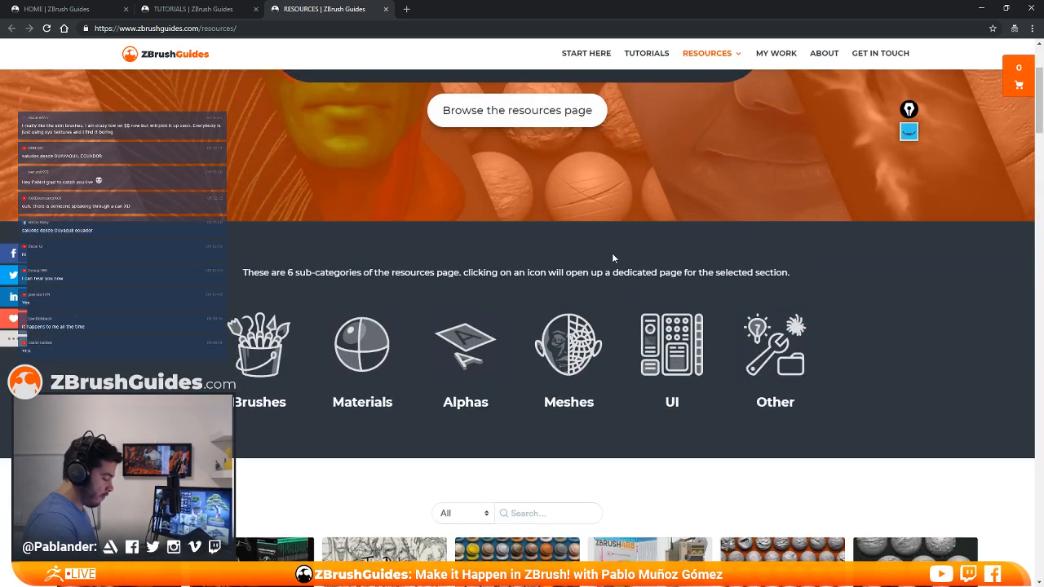
pyautogui.scroll(-3, 613, 245)
pyautogui.scroll(-3, 615, 240)
pyautogui.scroll(2, 546, 229)
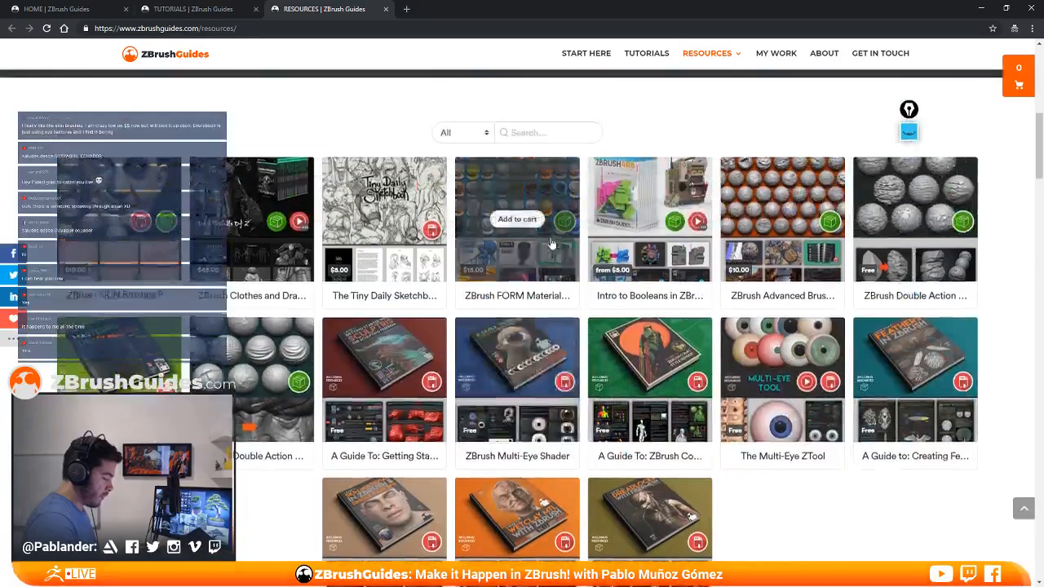
pyautogui.scroll(-3, 544, 224)
pyautogui.scroll(-3, 544, 224)
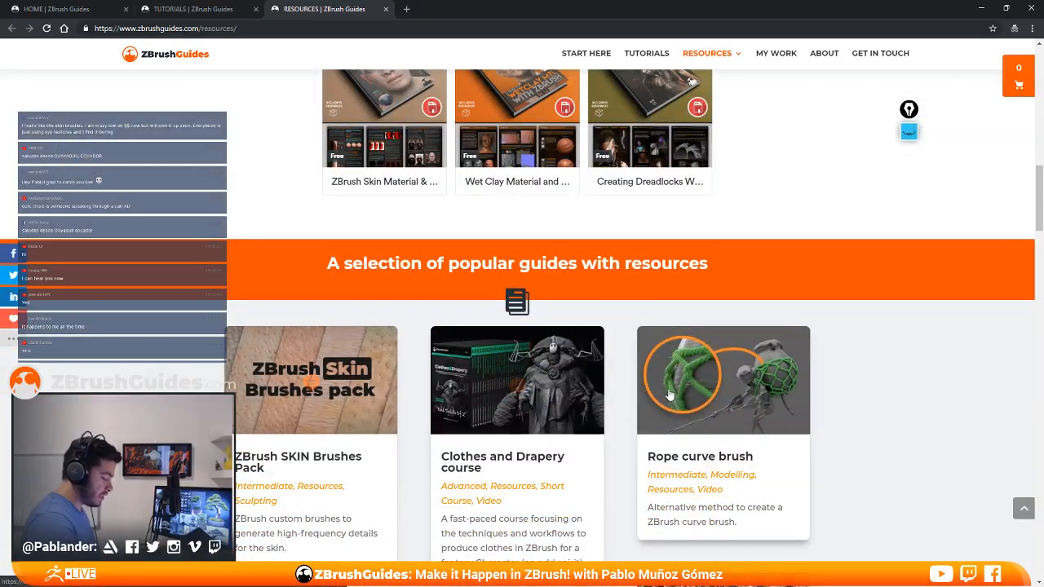
pyautogui.scroll(-1, 511, 364)
pyautogui.scroll(-6, 512, 365)
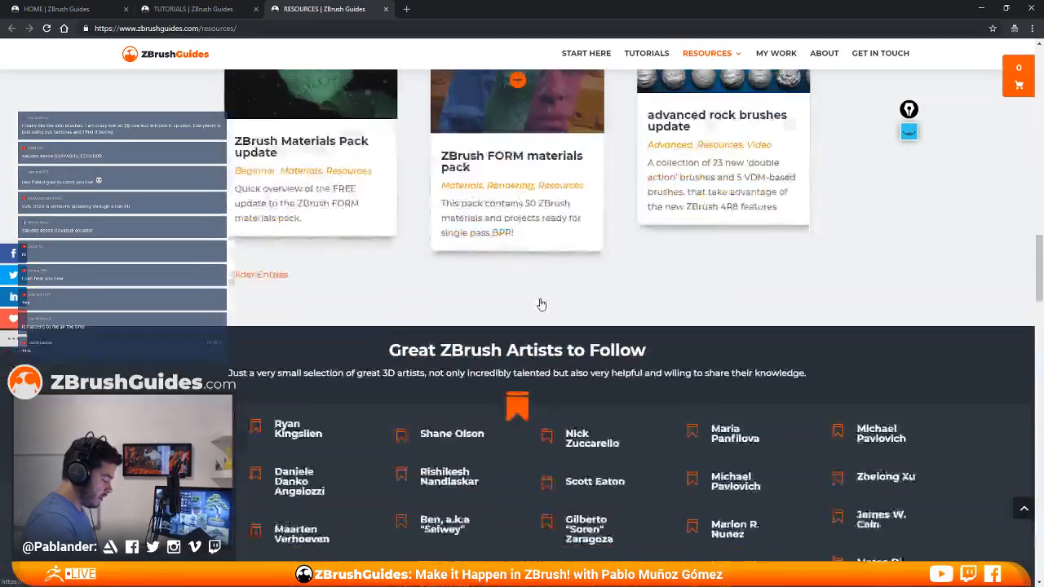
# Review the popular guides with resources once more and return to the six resource sub-categories
pyautogui.scroll(4, 517, 296)
pyautogui.scroll(1, 517, 295)
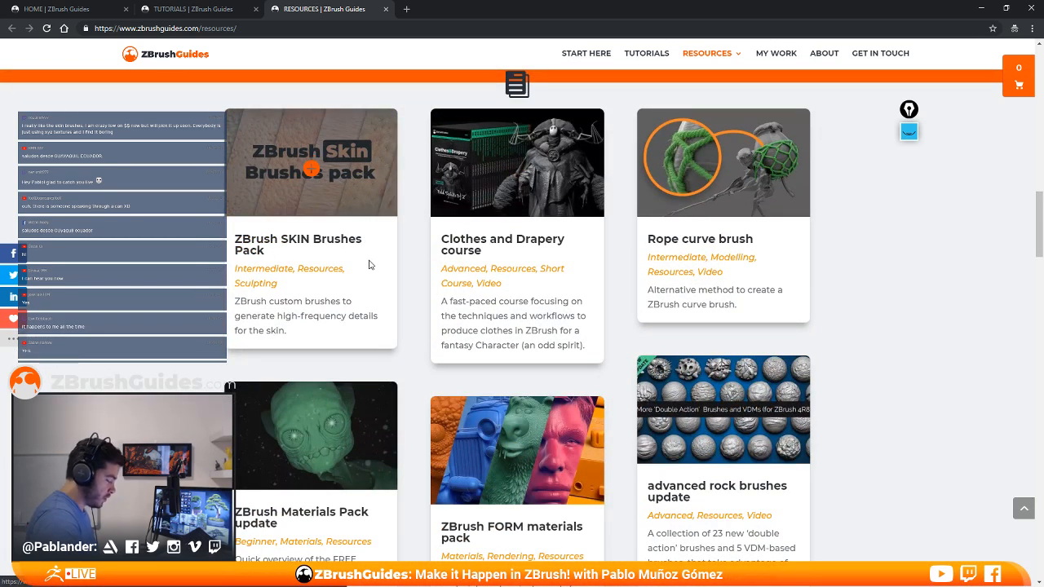
pyautogui.scroll(-3, 571, 273)
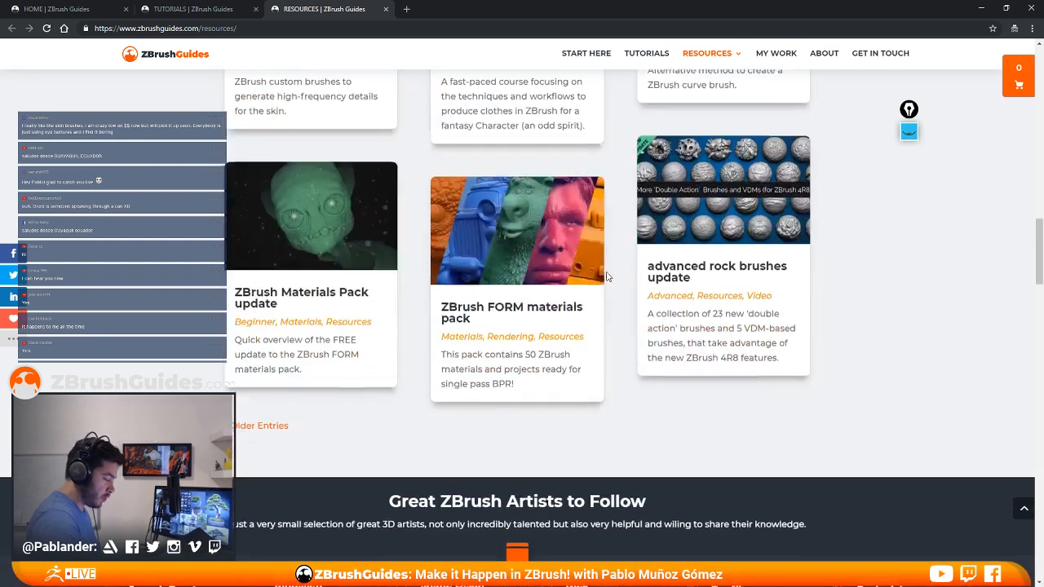
pyautogui.scroll(-2, 606, 277)
pyautogui.scroll(4, 625, 261)
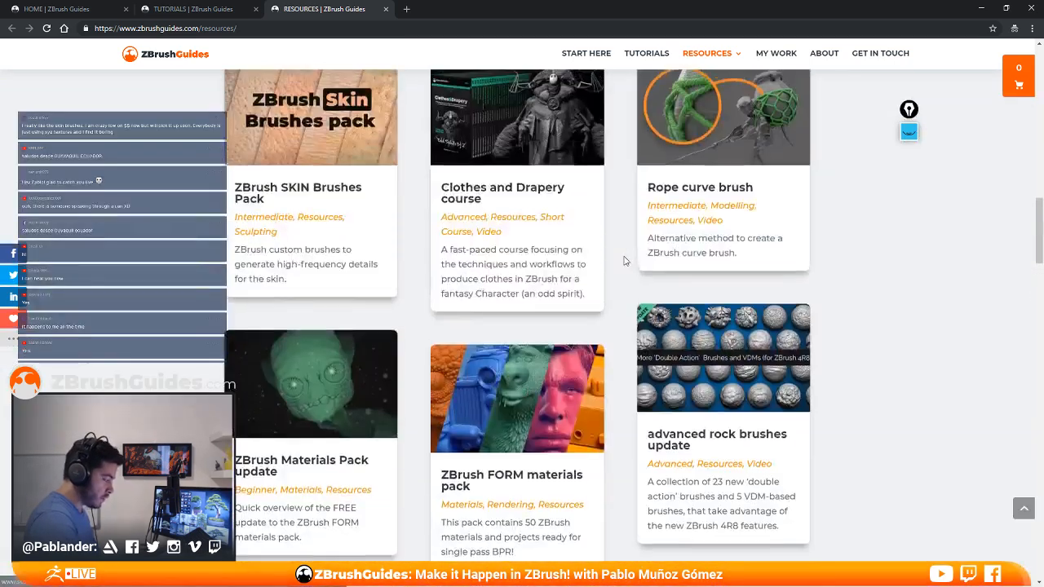
pyautogui.scroll(10, 624, 261)
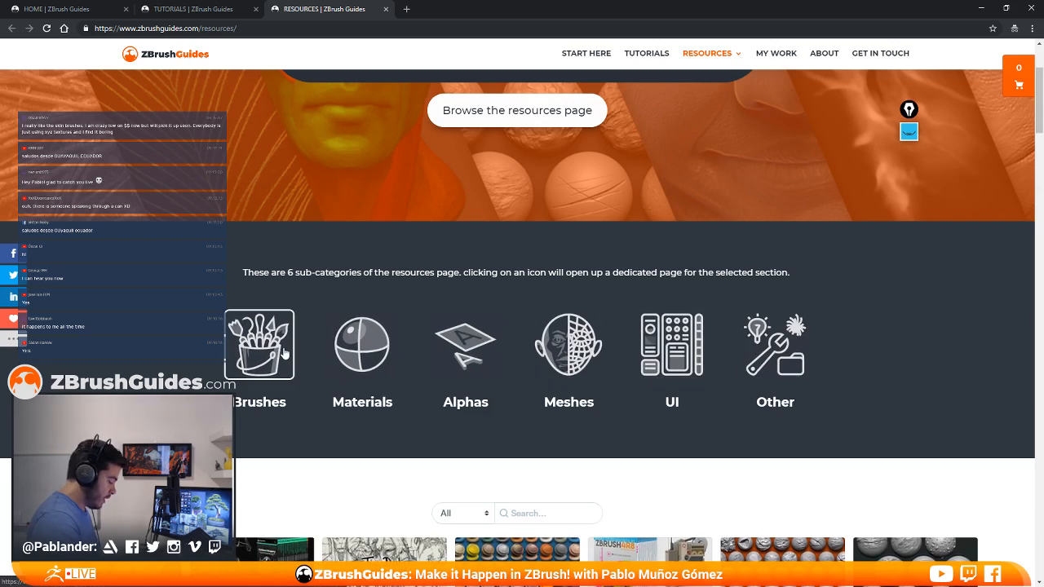
# Open the Materials resources page and view its banner slides, including the ZBrush FORM materials pack
pyautogui.click(375, 348)
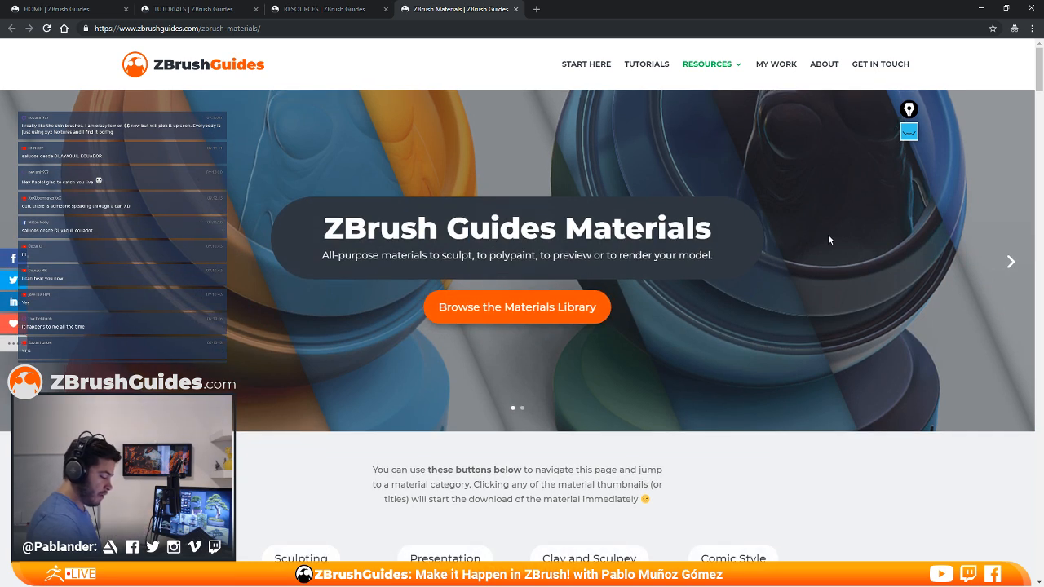
pyautogui.click(1012, 263)
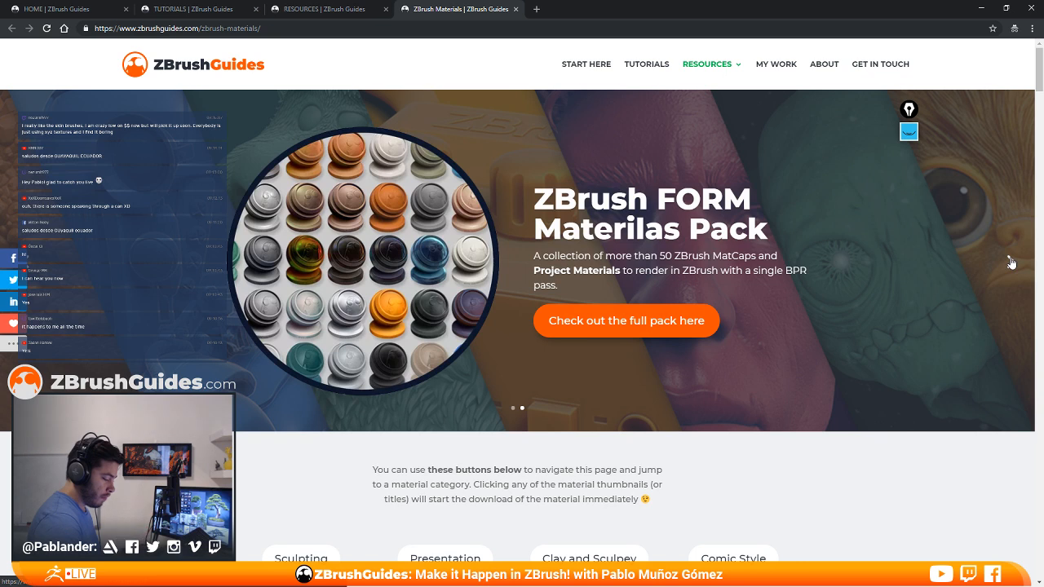
pyautogui.click(1012, 263)
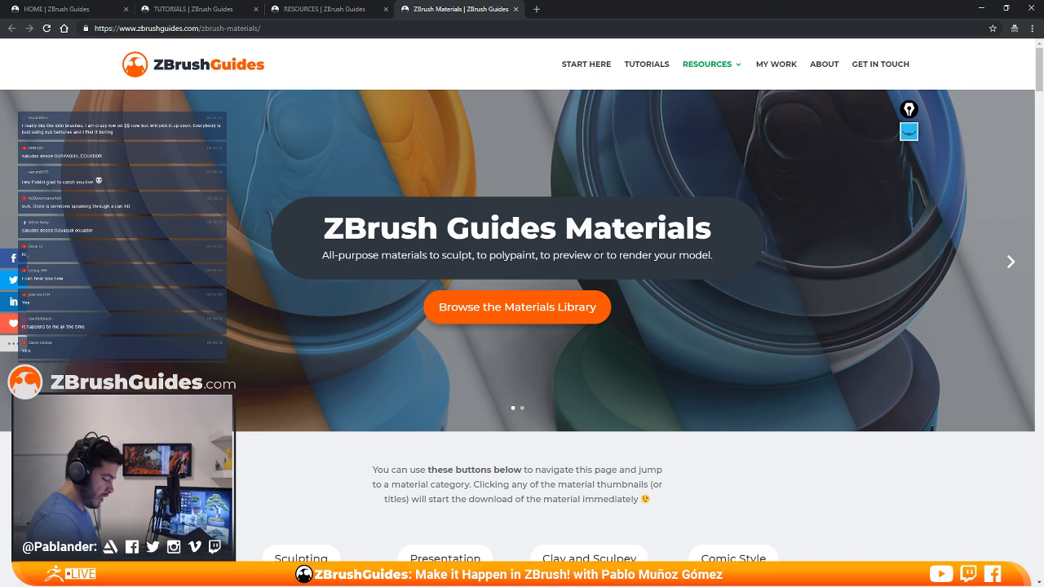
# Browse the materials library and jump to the Presentation category
pyautogui.scroll(-1, 624, 297)
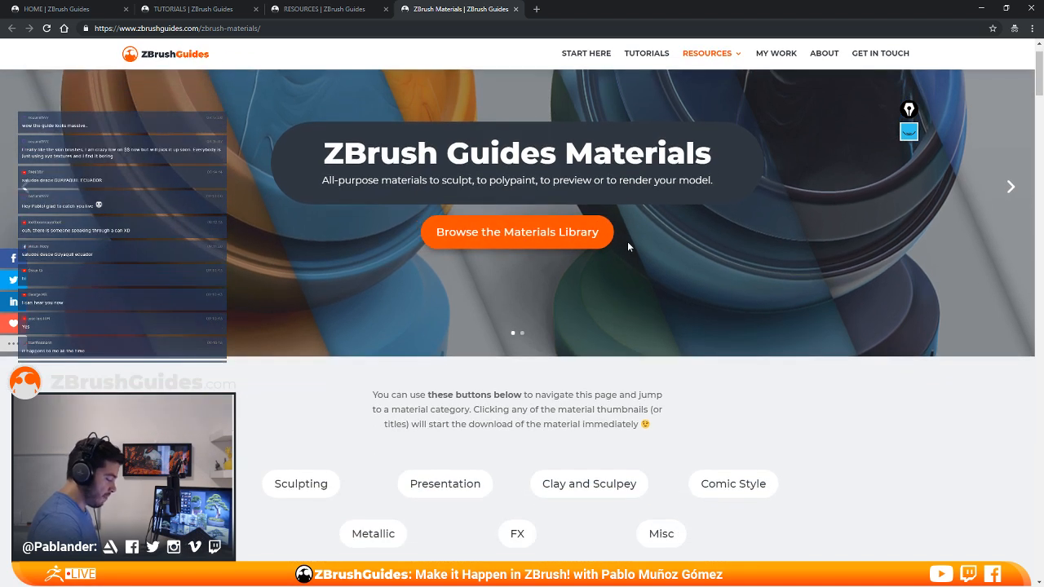
pyautogui.click(581, 233)
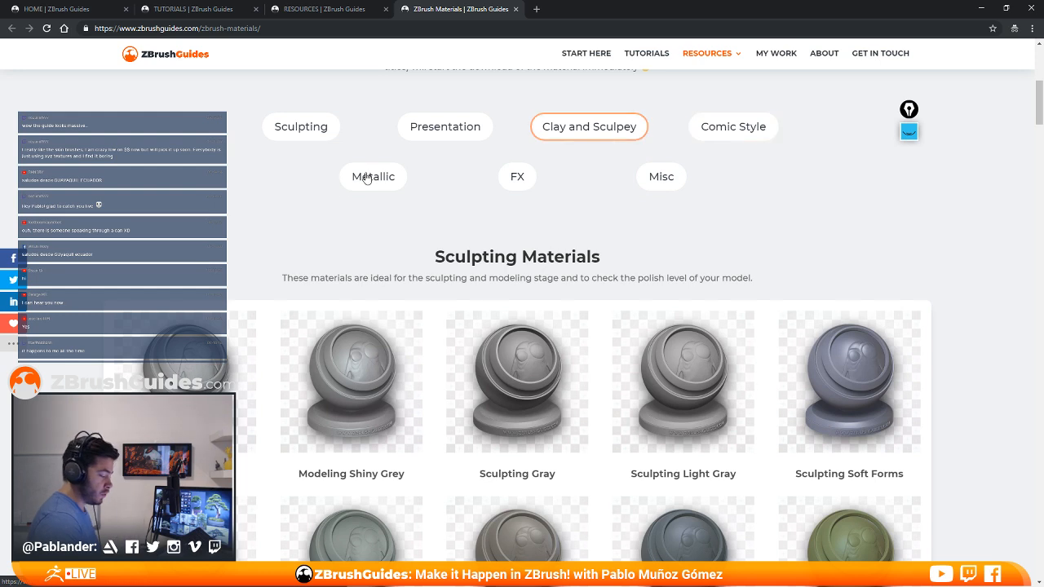
pyautogui.click(461, 127)
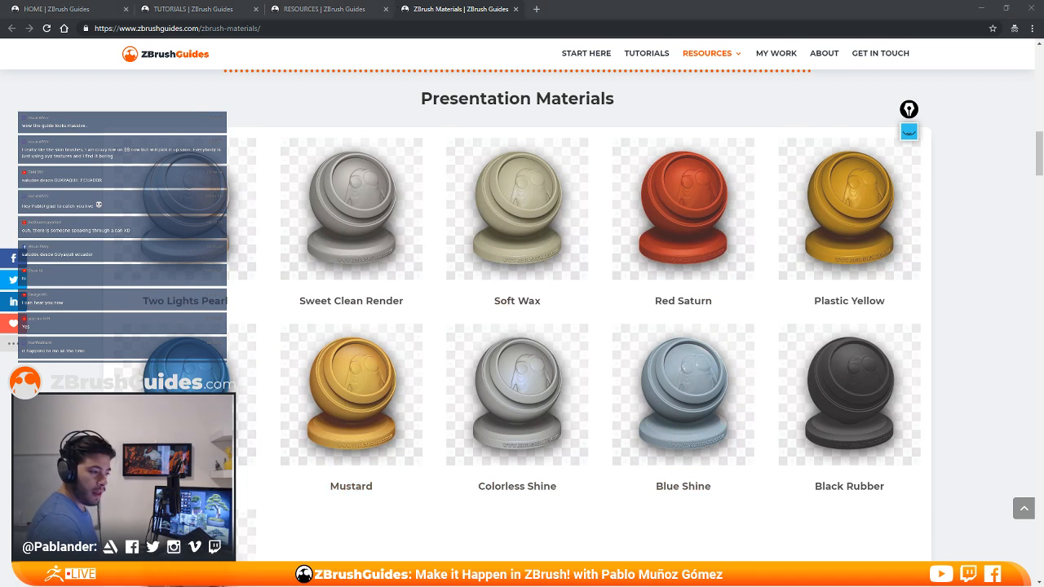
# Switch to ZBrush and inspect the bonsai tree model on its rocky base
pyautogui.hotkey('alt', 'Tab')
pyautogui.moveTo(873, 365); pyautogui.dragTo(851, 341)
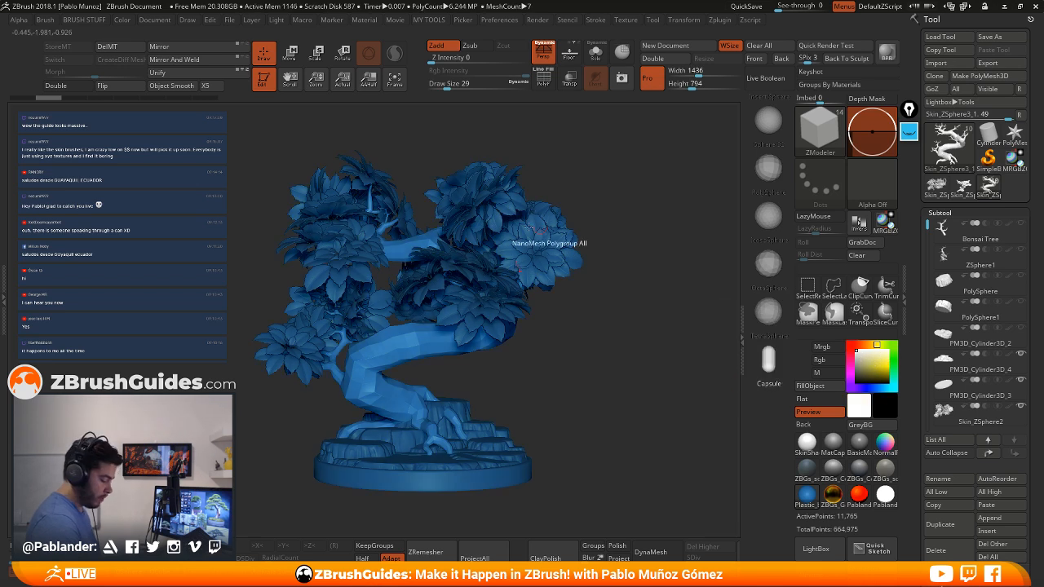
pyautogui.moveTo(581, 340); pyautogui.dragTo(570, 328)
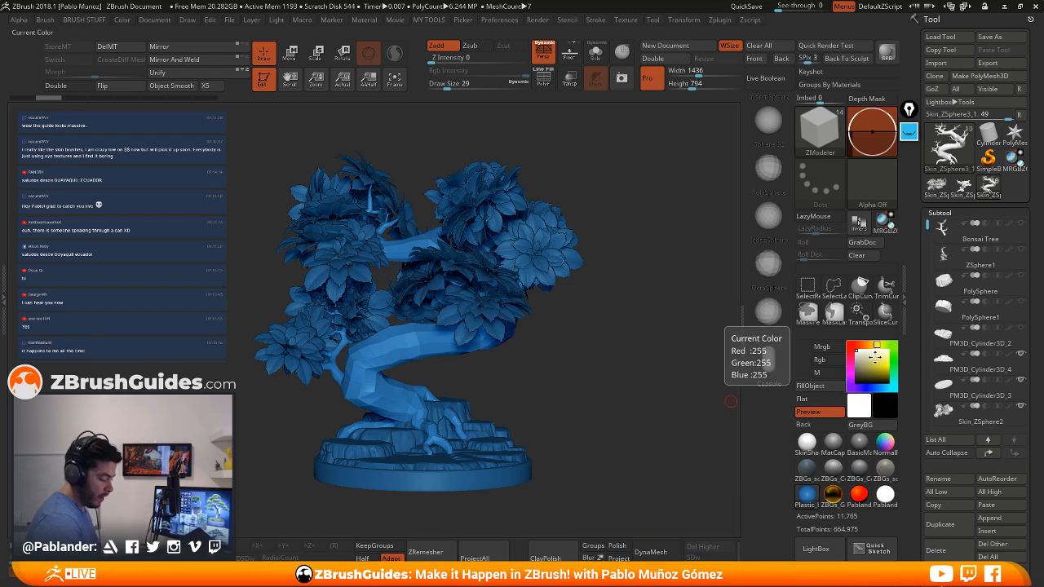
# Set the current colour to a bright yellow to tint the bonsai model
pyautogui.moveTo(886, 355); pyautogui.dragTo(889, 357)
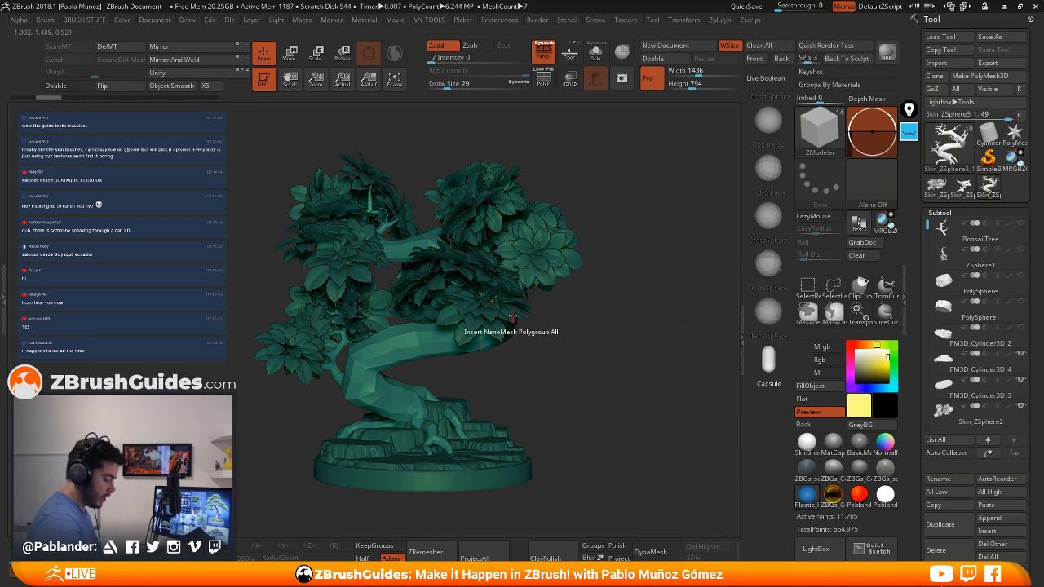
pyautogui.click(889, 358)
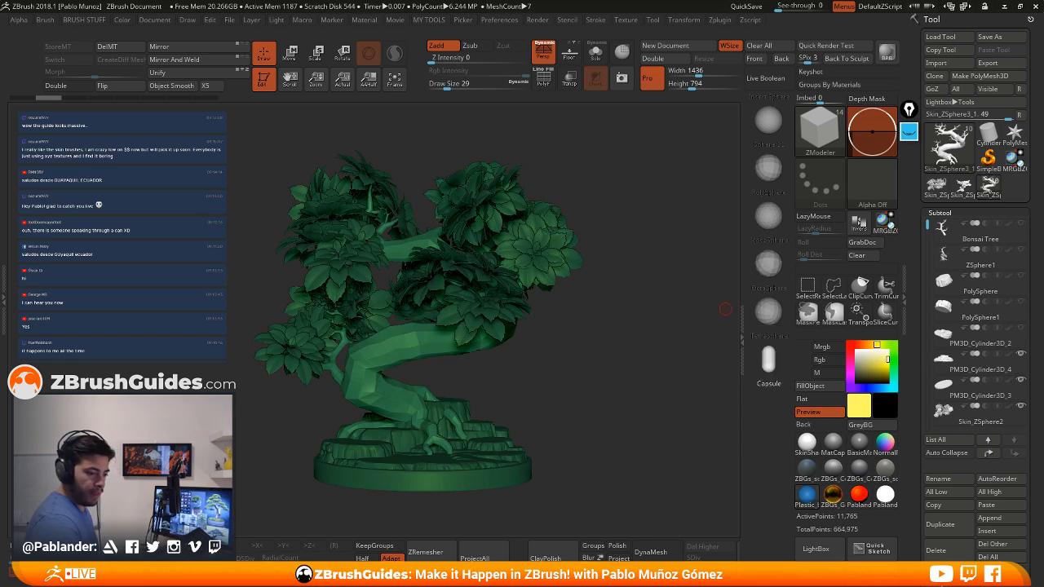
# Switch to the browser, review the presentation and clay materials on the ZBrush Guides Materials page, and return to ZBrush
pyautogui.hotkey('alt', 'Tab')
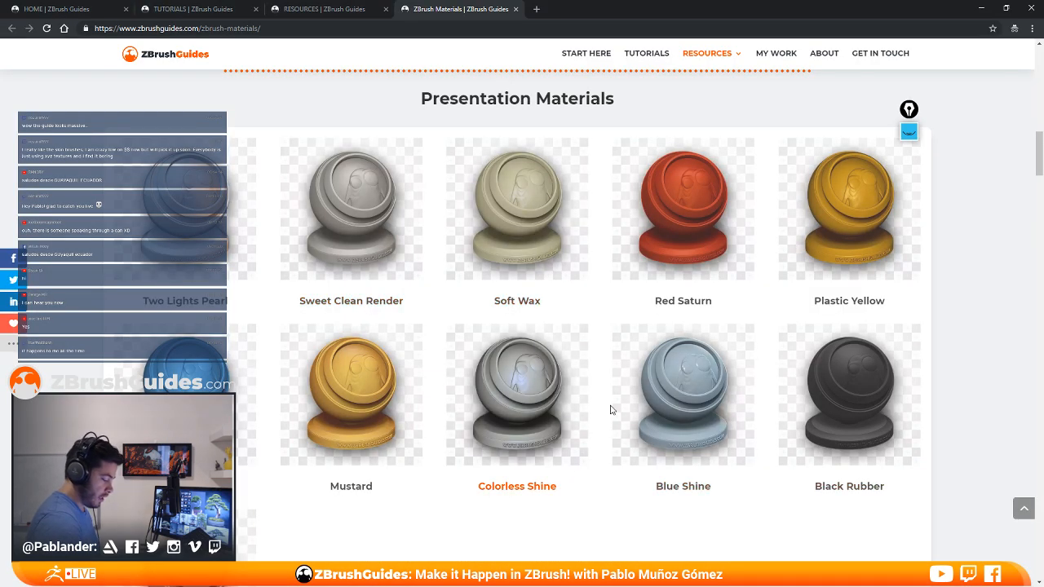
pyautogui.scroll(-12, 629, 400)
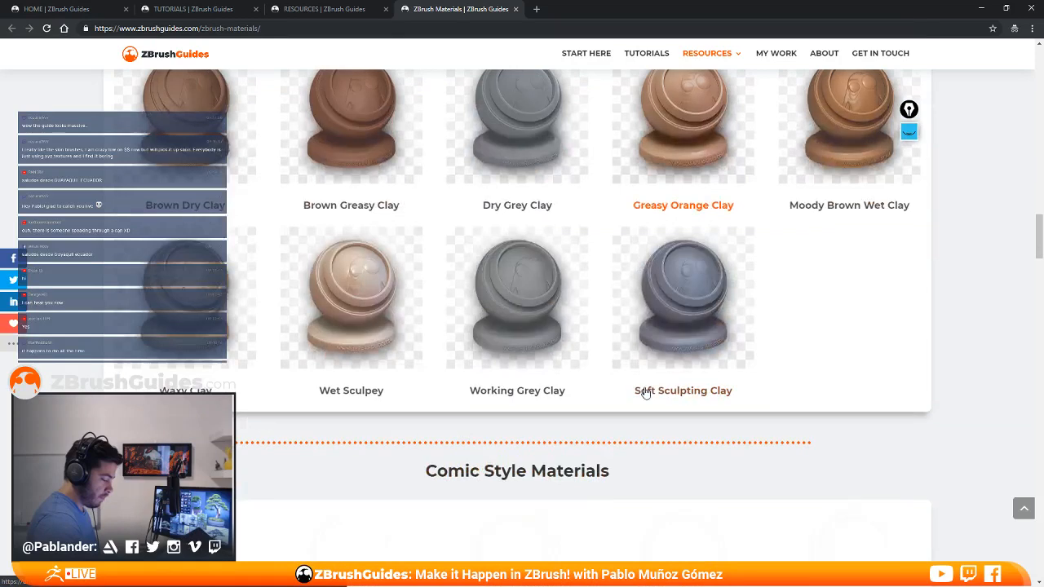
pyautogui.scroll(8, 644, 394)
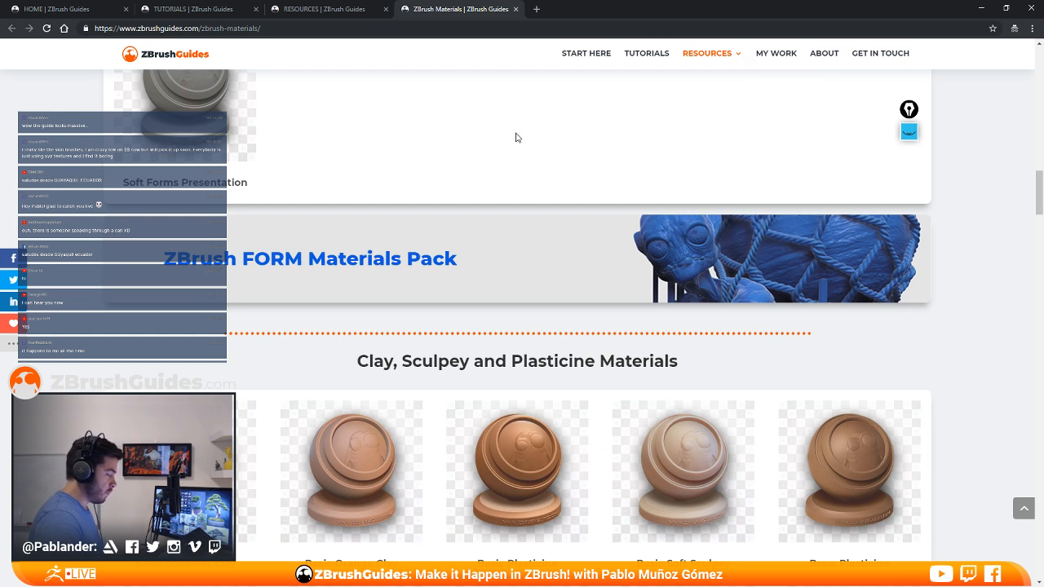
pyautogui.click(980, 11)
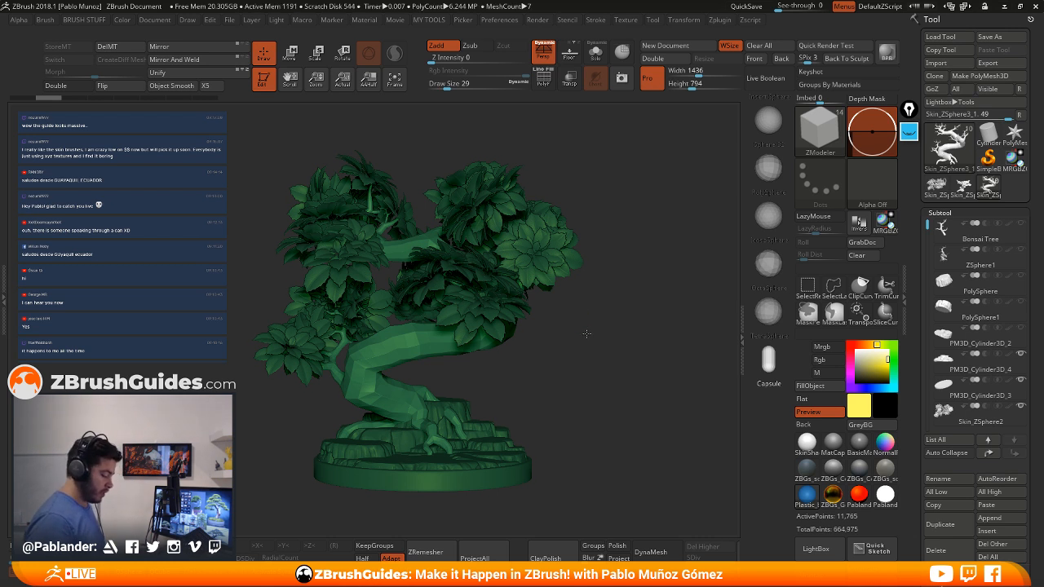
# Examine the bonsai's trunk, foliage clusters and rocky base from slightly different angles
pyautogui.moveTo(586, 334); pyautogui.dragTo(603, 352)
pyautogui.press('space')
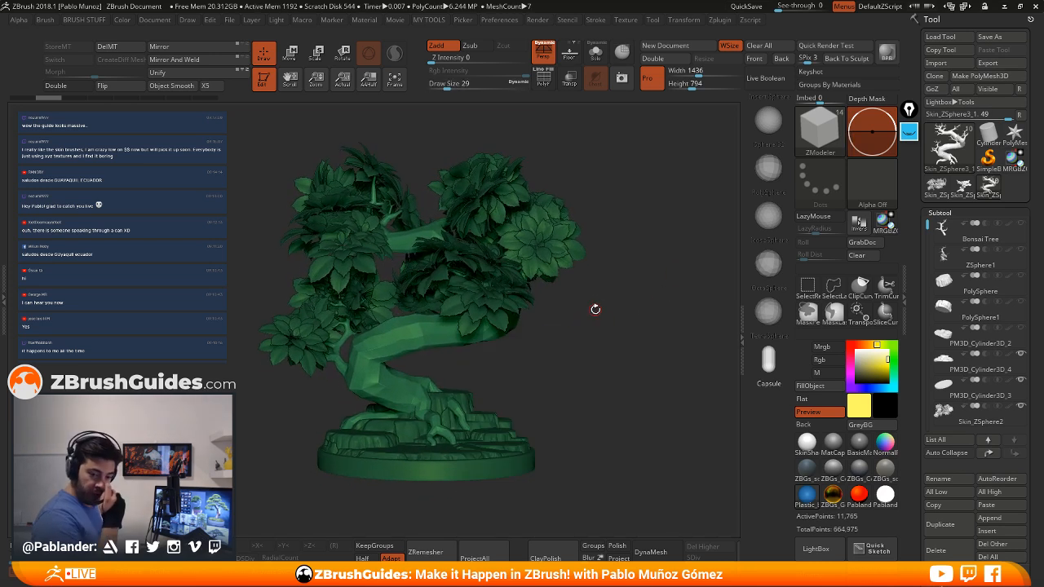
pyautogui.moveTo(585, 329); pyautogui.dragTo(552, 312)
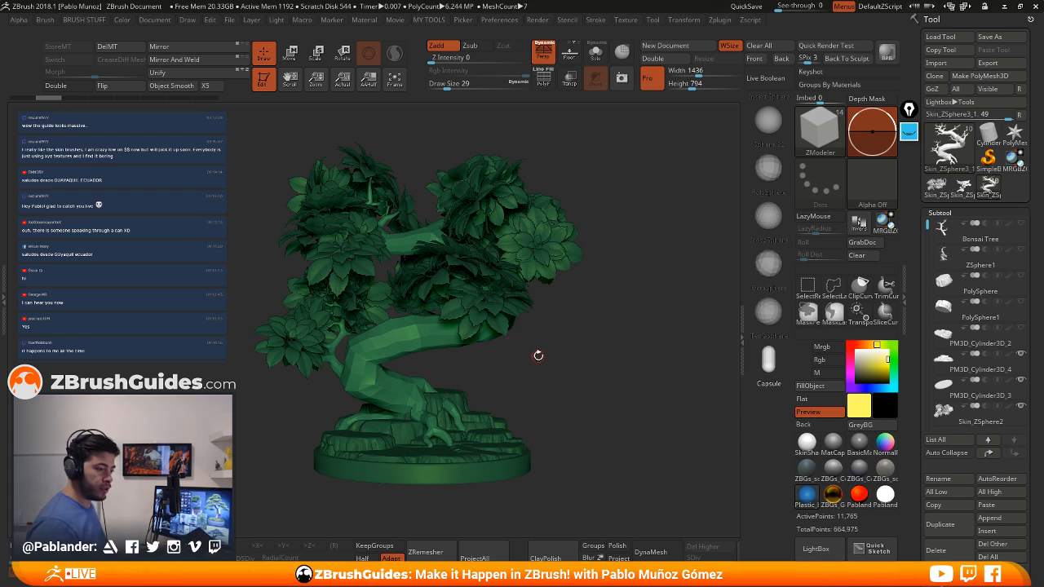
pyautogui.moveTo(551, 356); pyautogui.dragTo(542, 333)
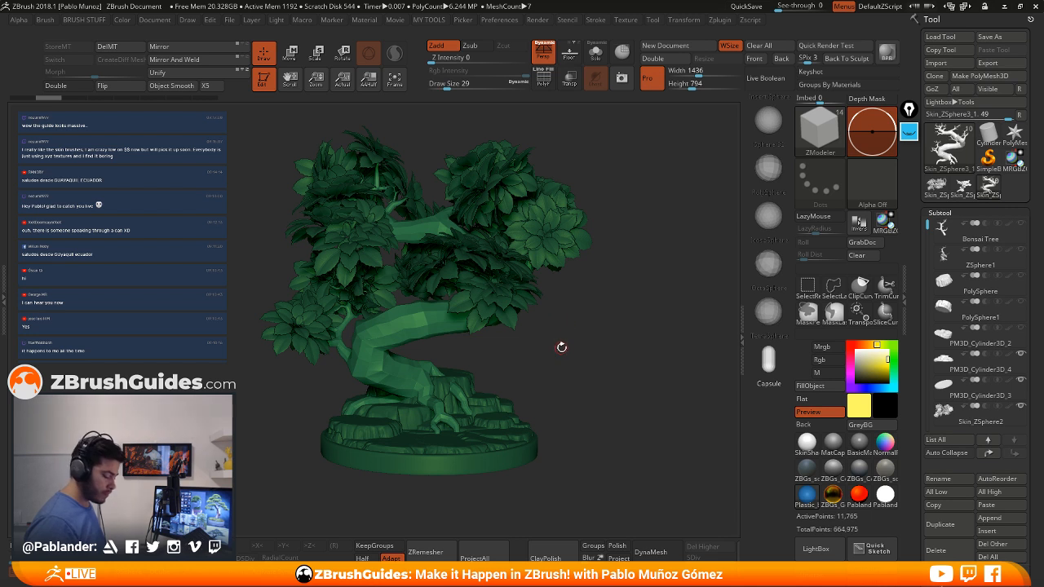
pyautogui.moveTo(561, 347); pyautogui.dragTo(565, 335)
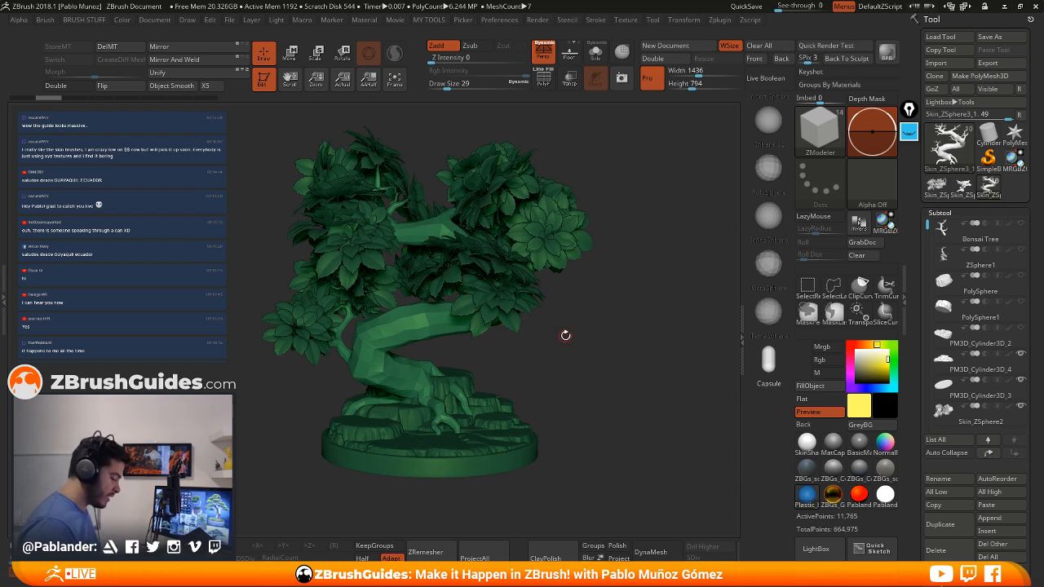
pyautogui.moveTo(585, 296); pyautogui.dragTo(590, 310)
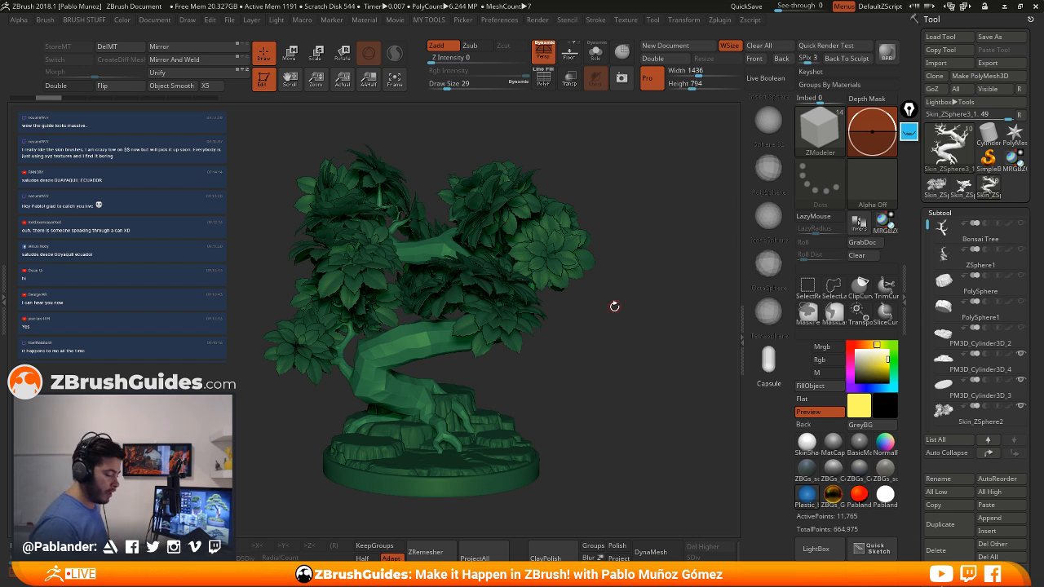
pyautogui.moveTo(613, 305); pyautogui.dragTo(579, 301)
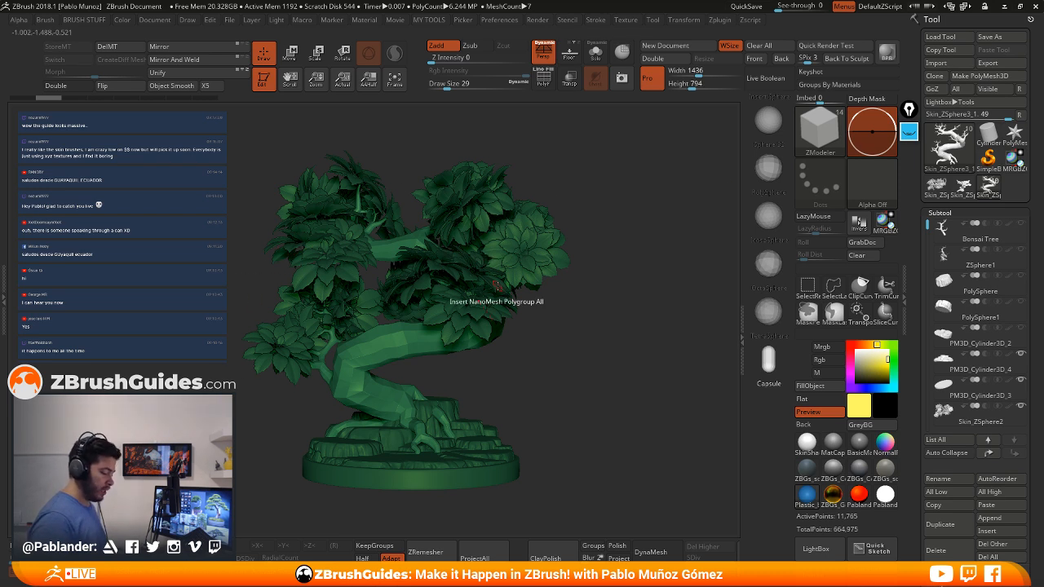
# Select the Skin_ZSphere2 foliage subtool and open its NanoMesh settings
pyautogui.moveTo(922, 331)
pyautogui.mouseDown()
pyautogui.moveTo(923, 18)
pyautogui.moveTo(923, 65)
pyautogui.mouseUp()
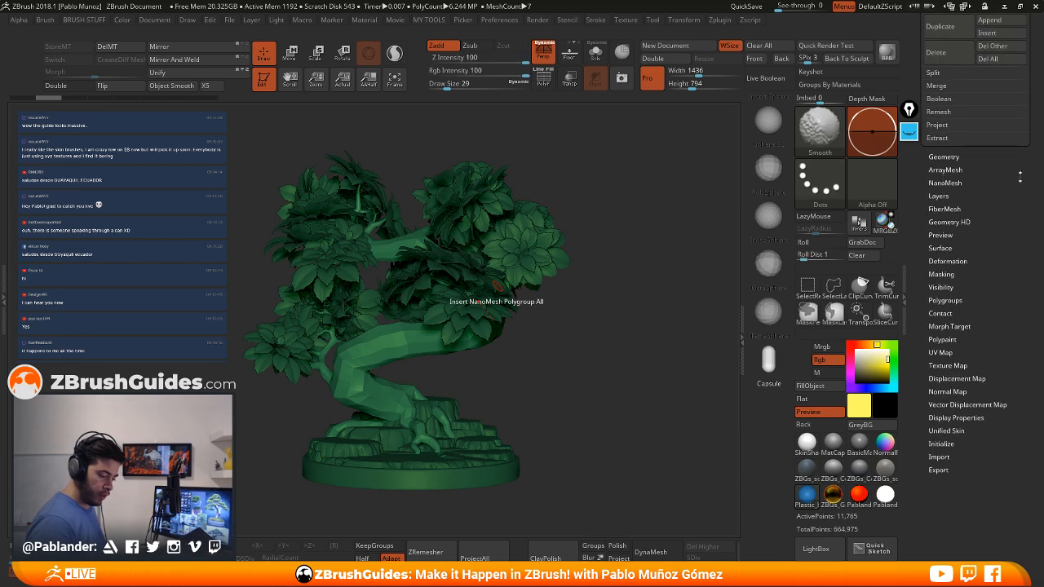
pyautogui.keyDown('shift'); pyautogui.click(956, 183); pyautogui.keyUp('shift')
pyautogui.moveTo(988, 159); pyautogui.dragTo(989, 539)
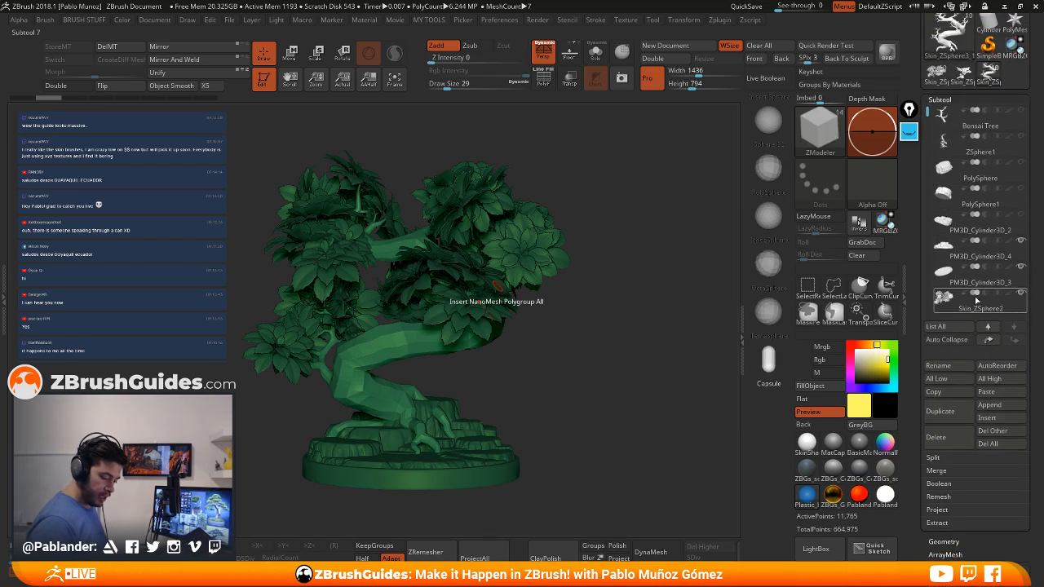
pyautogui.click(981, 308)
pyautogui.moveTo(929, 571); pyautogui.dragTo(929, 227)
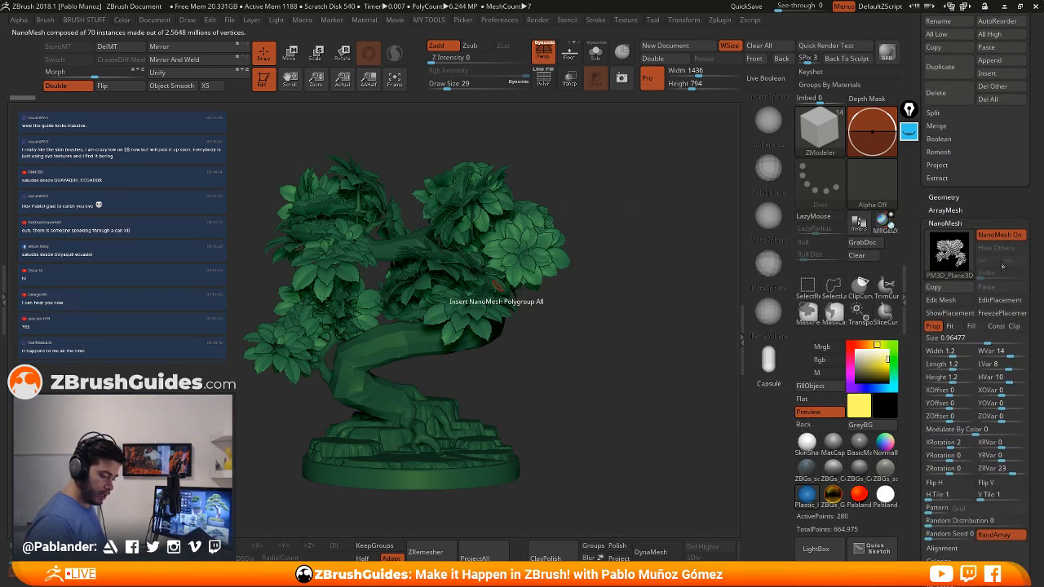
# Turn NanoMesh off for the foliage, examine the underlying placement planes on the branches, and turn NanoMesh back on
pyautogui.click(950, 314)
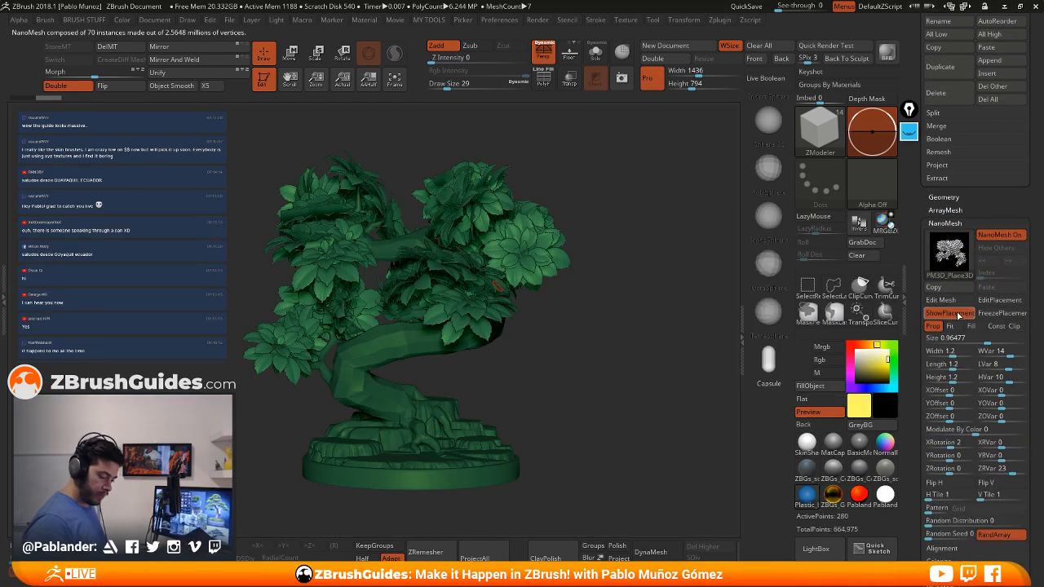
pyautogui.click(1007, 237)
pyautogui.moveTo(606, 273); pyautogui.dragTo(598, 320)
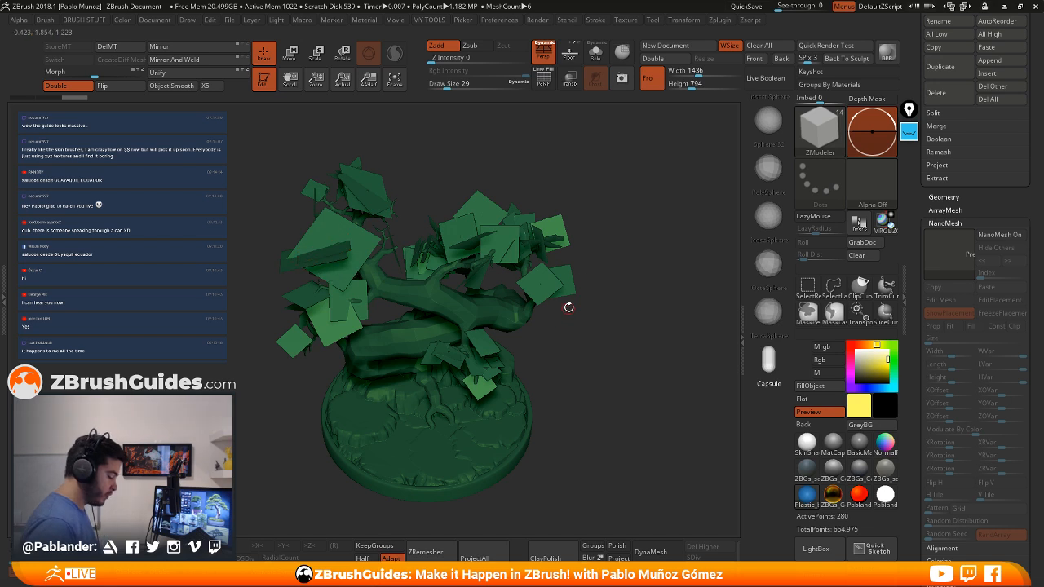
pyautogui.moveTo(613, 305); pyautogui.dragTo(543, 291)
pyautogui.moveTo(618, 333); pyautogui.dragTo(605, 307)
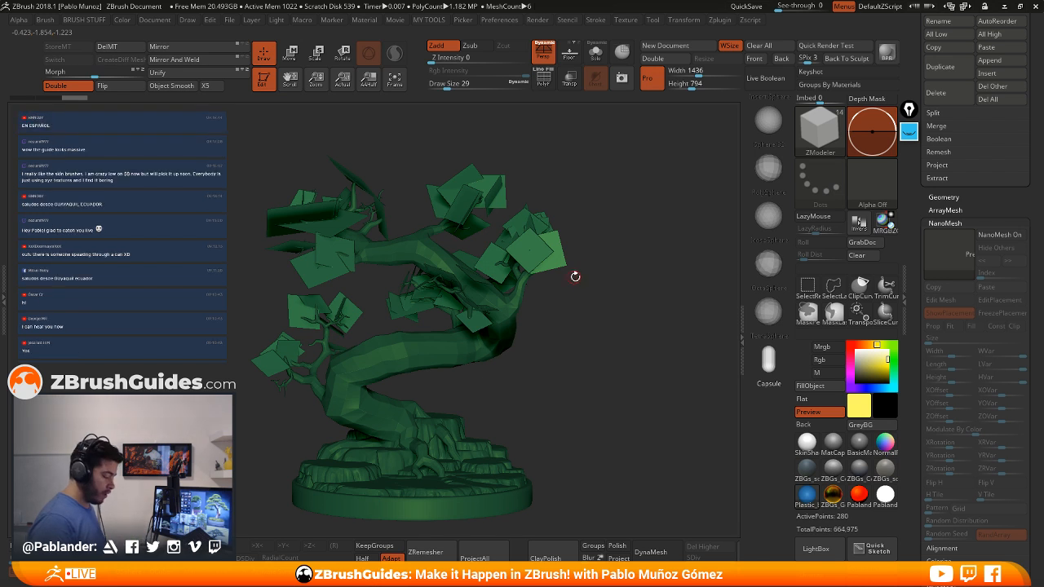
pyautogui.moveTo(576, 278); pyautogui.dragTo(563, 300)
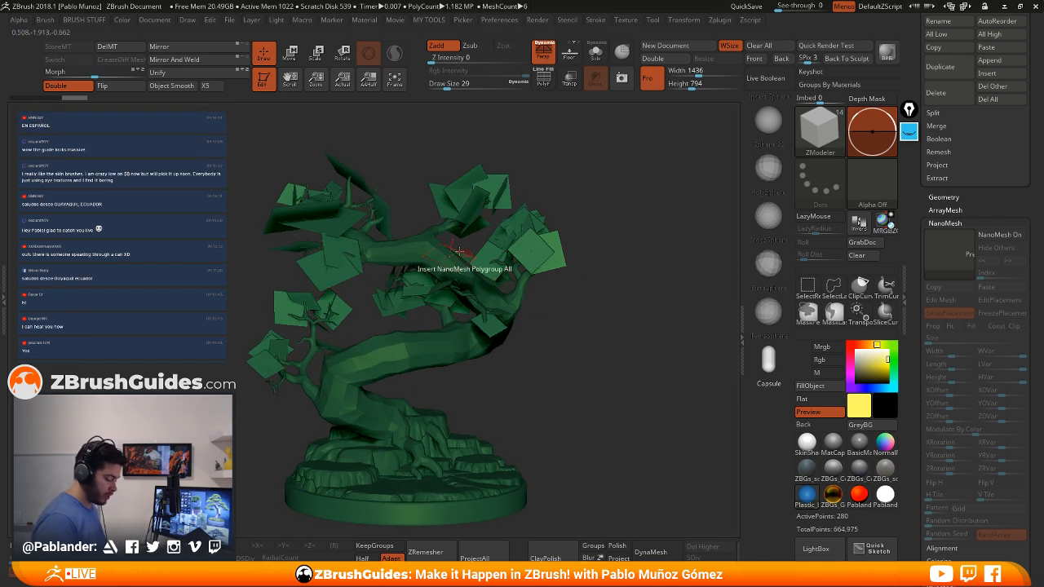
pyautogui.moveTo(555, 306)
pyautogui.keyDown('alt'); pyautogui.mouseDown()
pyautogui.moveTo(544, 290)
pyautogui.moveTo(520, 290)
pyautogui.mouseUp(); pyautogui.keyUp('alt')
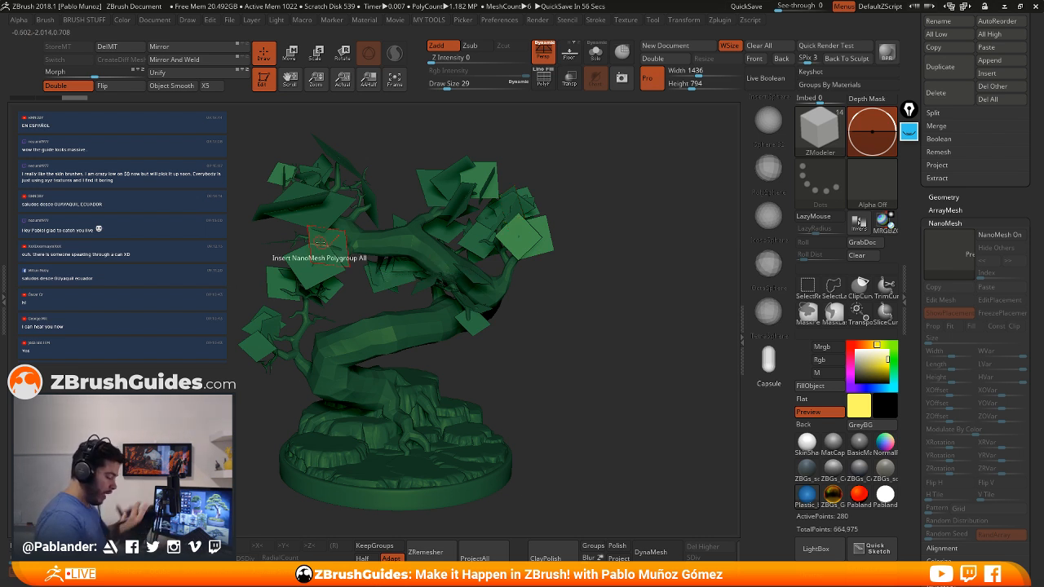
pyautogui.moveTo(565, 324); pyautogui.dragTo(562, 319)
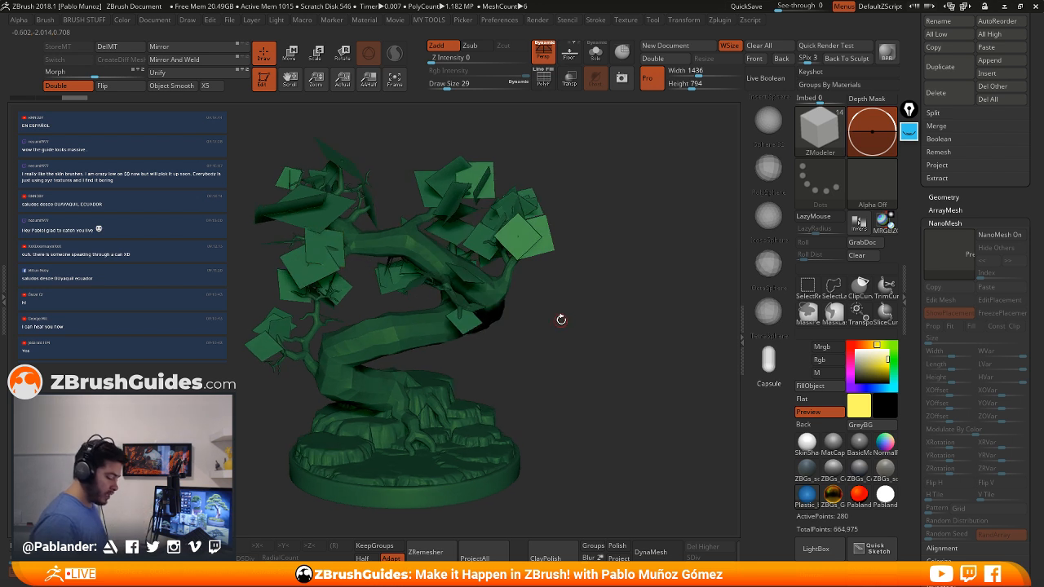
pyautogui.click(1008, 235)
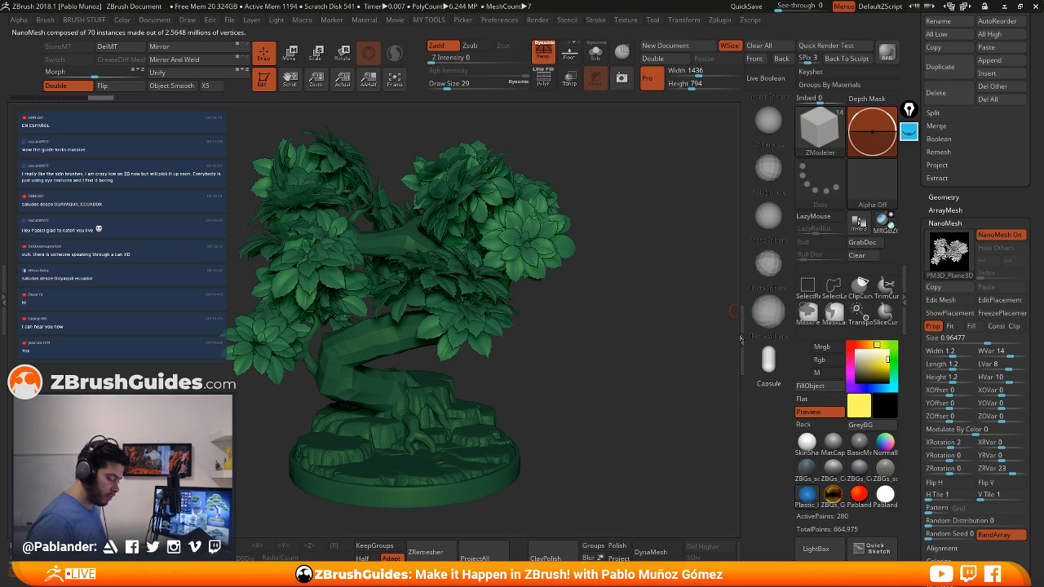
# Examine the complete bonsai and its NanoMesh leaf clusters from several sides and from a straight front view
pyautogui.moveTo(594, 323); pyautogui.dragTo(613, 298)
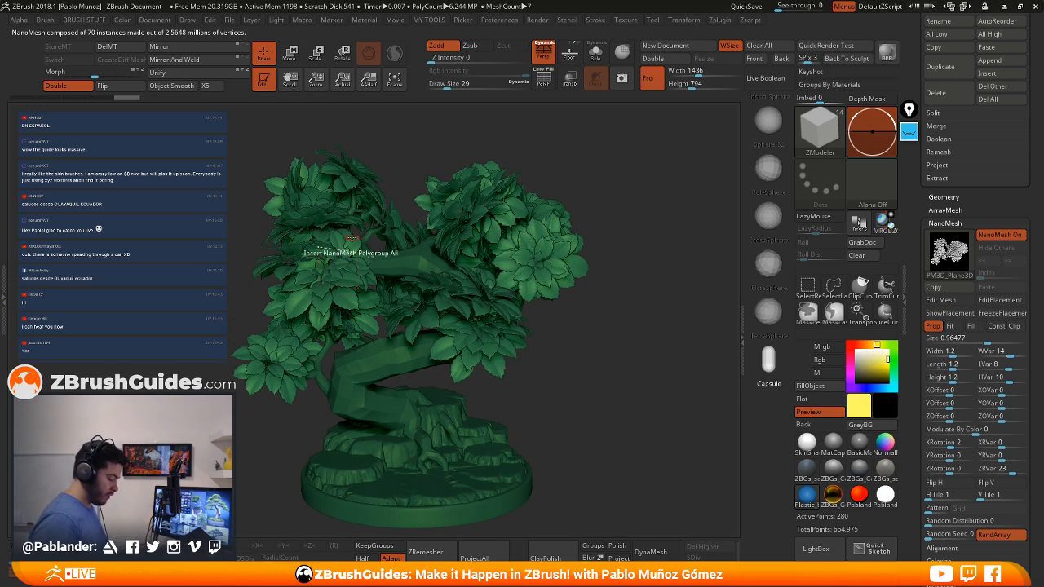
pyautogui.moveTo(612, 305); pyautogui.dragTo(531, 253)
pyautogui.moveTo(631, 218); pyautogui.dragTo(615, 290)
pyautogui.moveTo(642, 215); pyautogui.dragTo(606, 155)
pyautogui.keyDown('shift'); pyautogui.moveTo(598, 299); pyautogui.dragTo(593, 307); pyautogui.keyUp('shift')
pyautogui.keyDown('alt'); pyautogui.moveTo(562, 352); pyautogui.dragTo(576, 317); pyautogui.keyUp('alt')
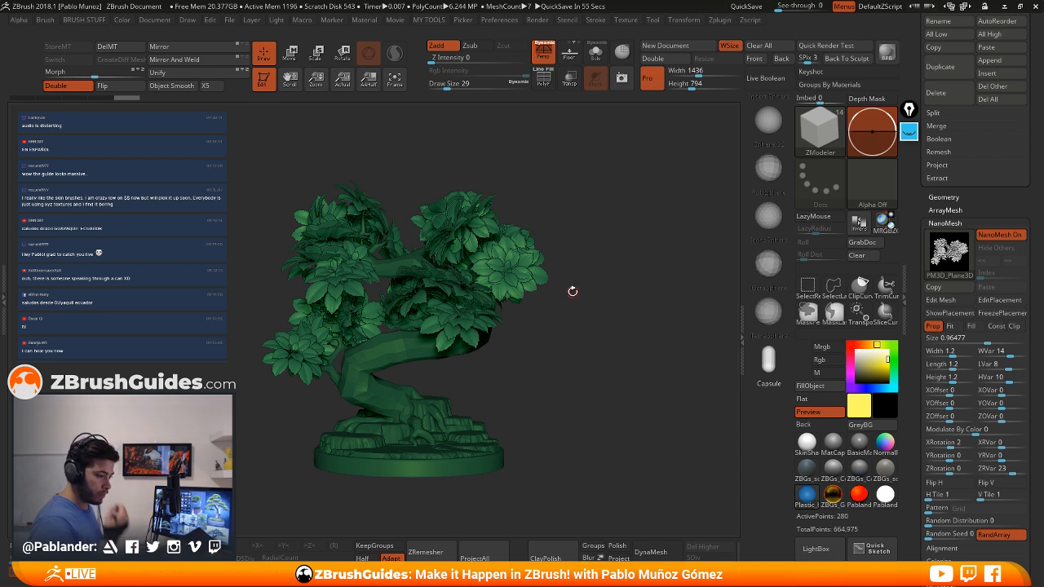
pyautogui.press('space')
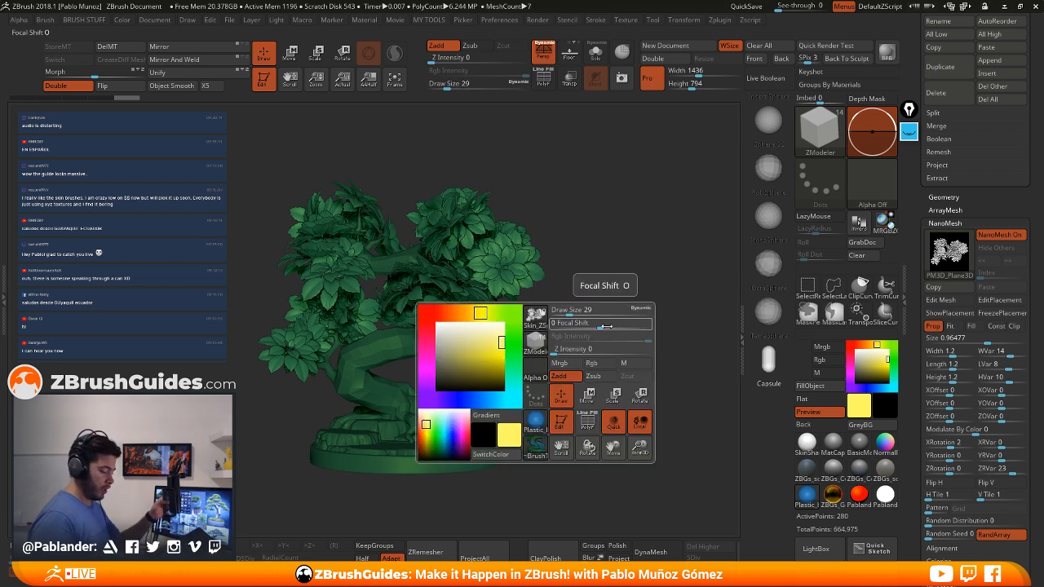
pyautogui.moveTo(604, 277); pyautogui.dragTo(591, 325)
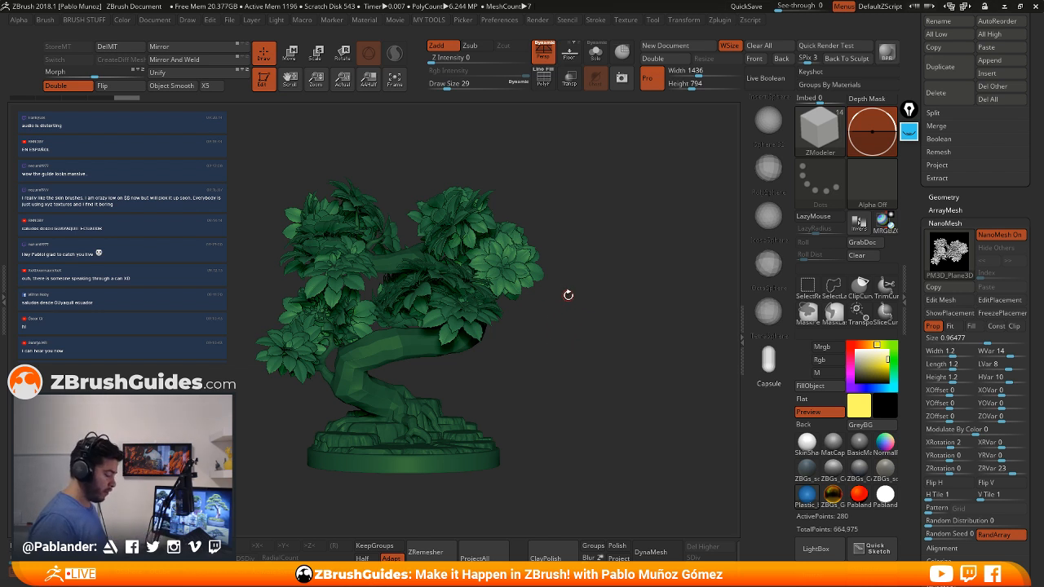
pyautogui.moveTo(568, 295); pyautogui.dragTo(555, 317)
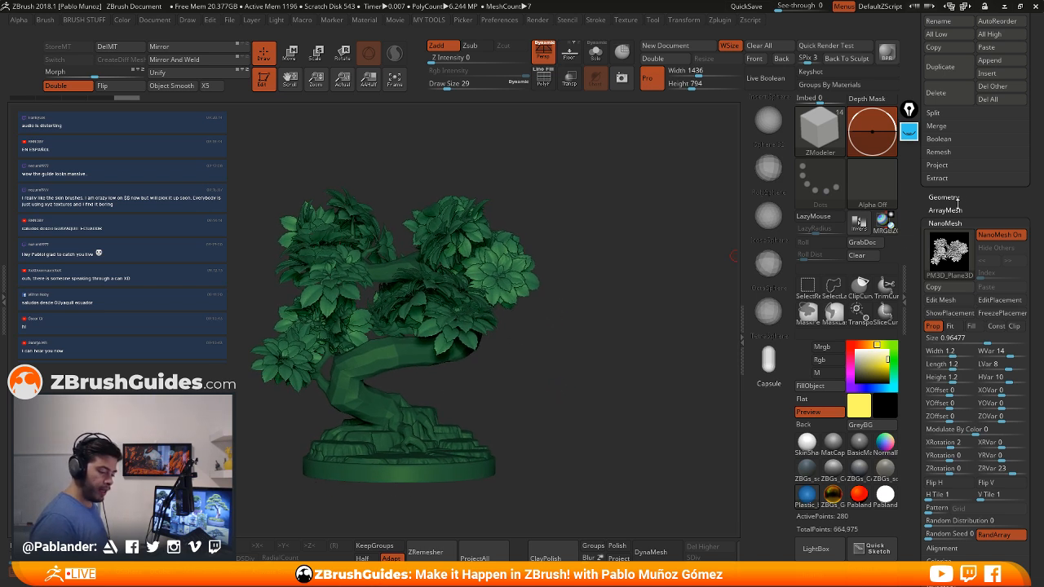
# Compare the two bonsai foliage versions among the loaded tools and leave the one with the fuller, flatter canopy active
pyautogui.scroll(10, 957, 200)
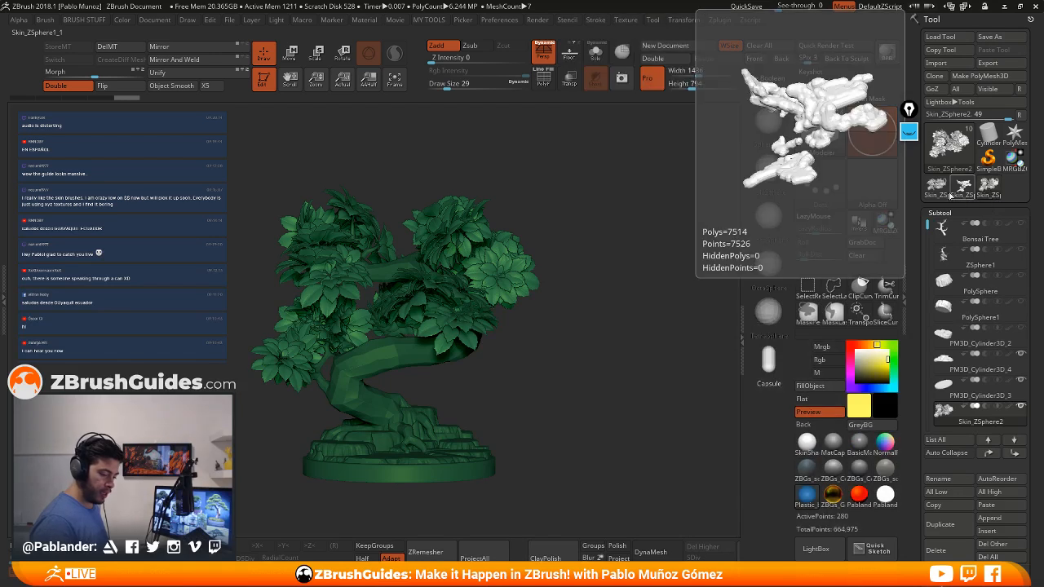
pyautogui.click(940, 189)
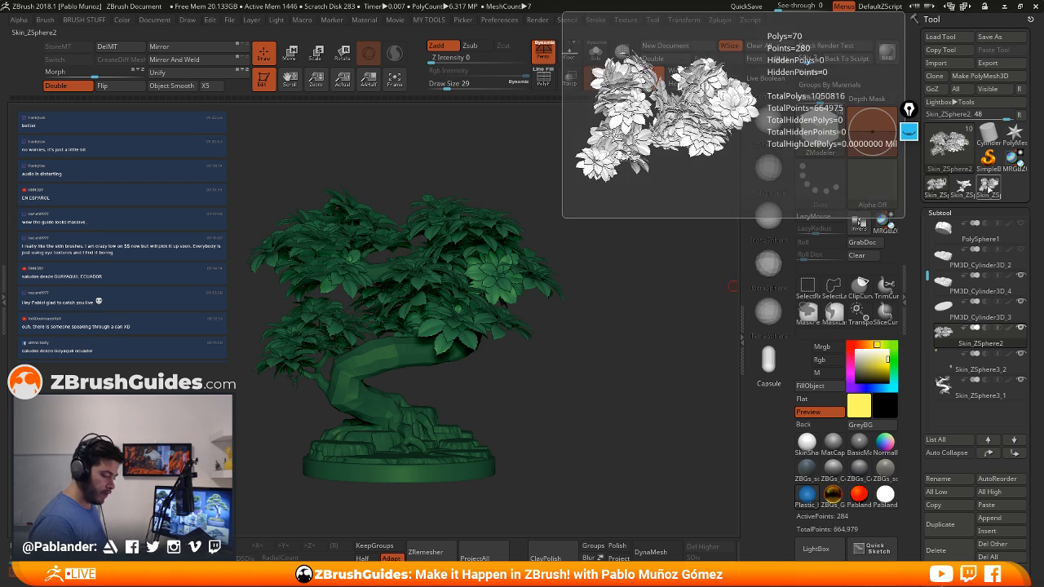
pyautogui.click(990, 188)
pyautogui.click(939, 188)
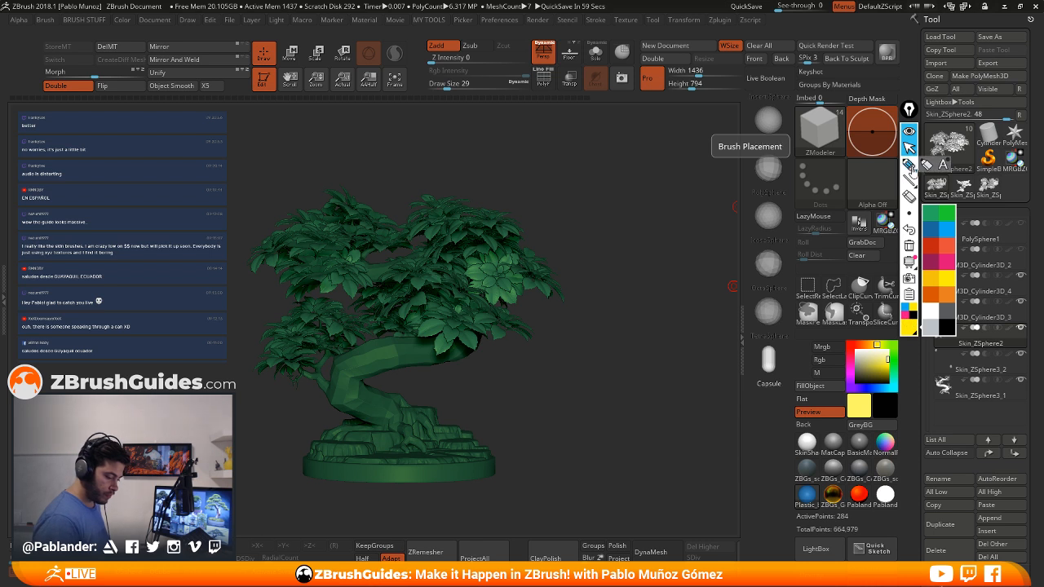
# Annotate the canopy with yellow freehand pen curves that outline the domed shape of each foliage cluster
pyautogui.click(908, 164)
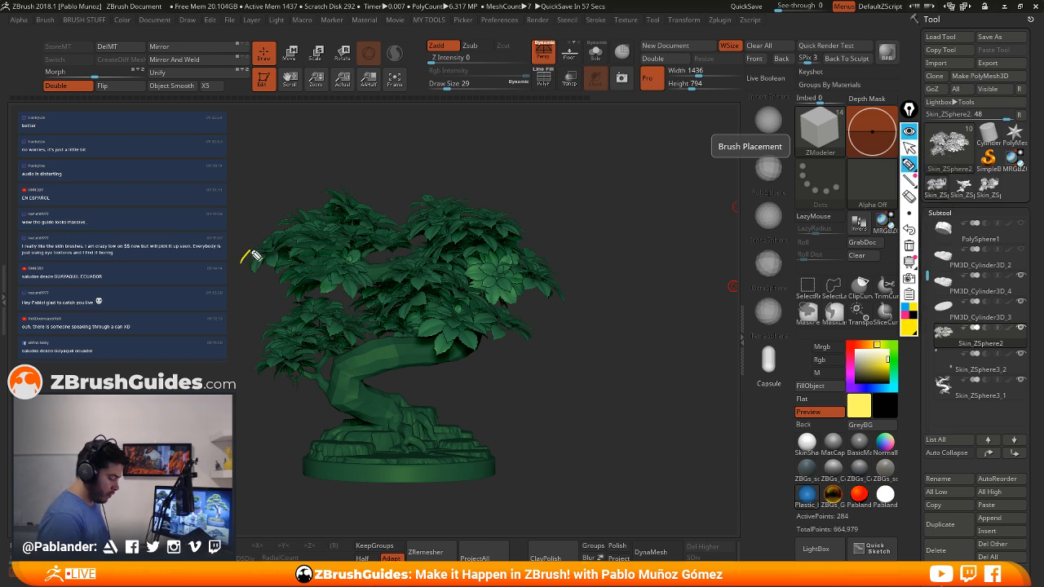
pyautogui.moveTo(413, 230); pyautogui.dragTo(506, 217)
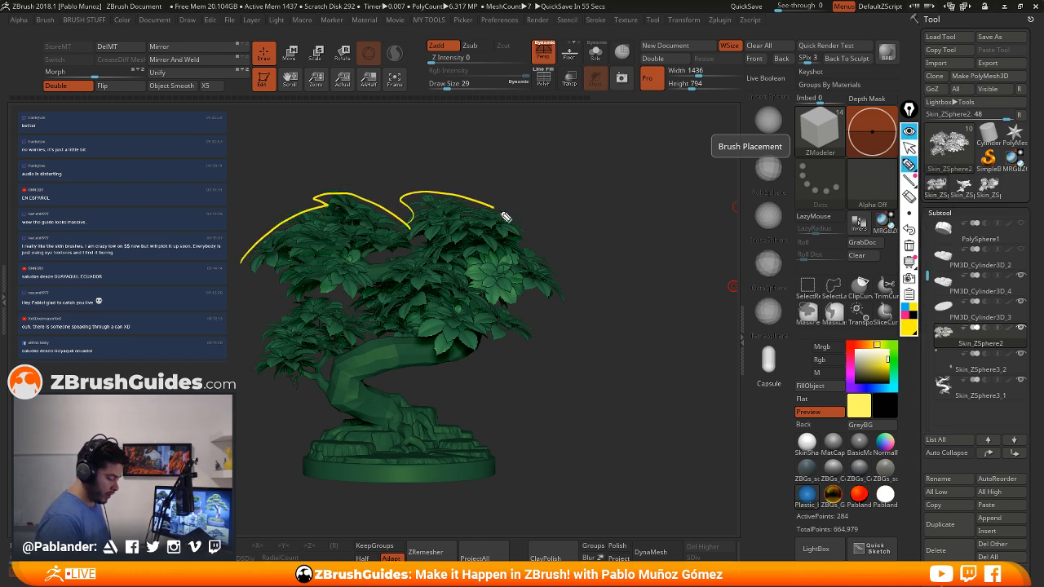
pyautogui.moveTo(385, 265); pyautogui.dragTo(542, 274)
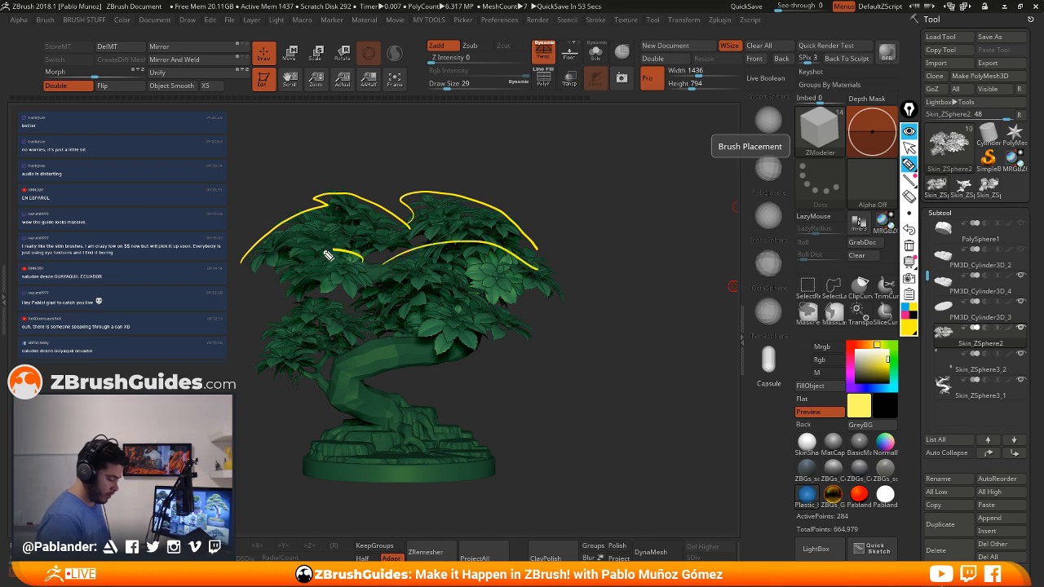
pyautogui.moveTo(326, 256); pyautogui.dragTo(279, 277)
pyautogui.moveTo(274, 319)
pyautogui.mouseDown()
pyautogui.moveTo(354, 316)
pyautogui.moveTo(238, 366)
pyautogui.mouseUp()
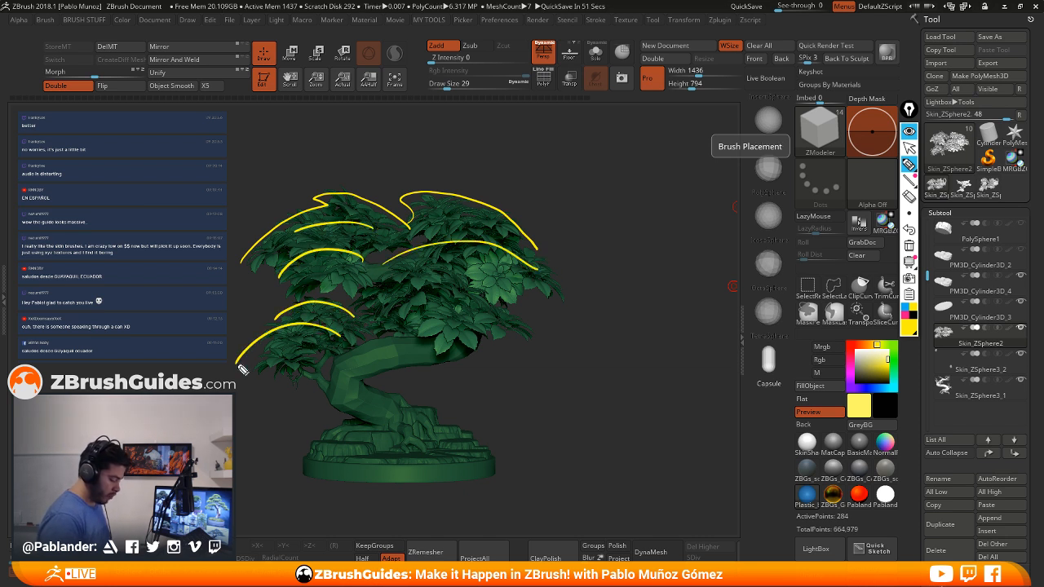
pyautogui.moveTo(409, 316); pyautogui.dragTo(545, 334)
pyautogui.moveTo(371, 287); pyautogui.dragTo(477, 279)
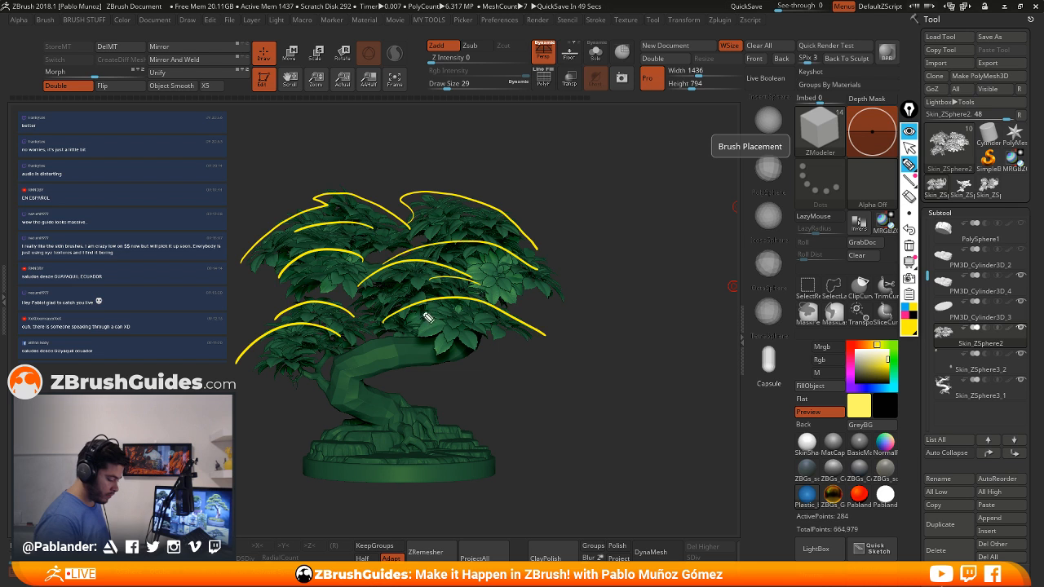
# Add shorter yellow pen curves across the lower clusters and along the canopy's outer edge, and leave the pen
pyautogui.moveTo(310, 349); pyautogui.dragTo(263, 363)
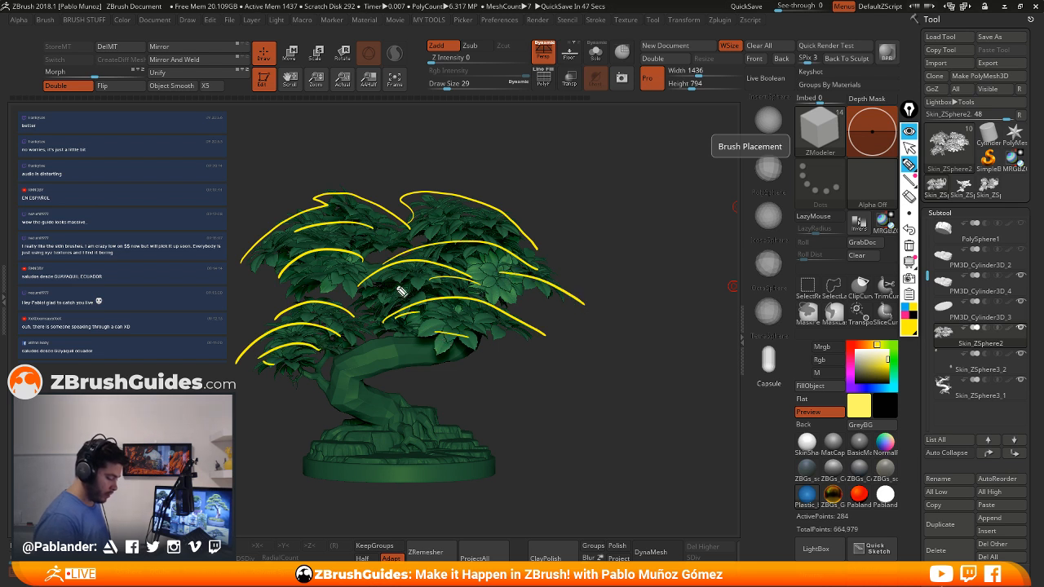
pyautogui.moveTo(364, 273); pyautogui.dragTo(221, 285)
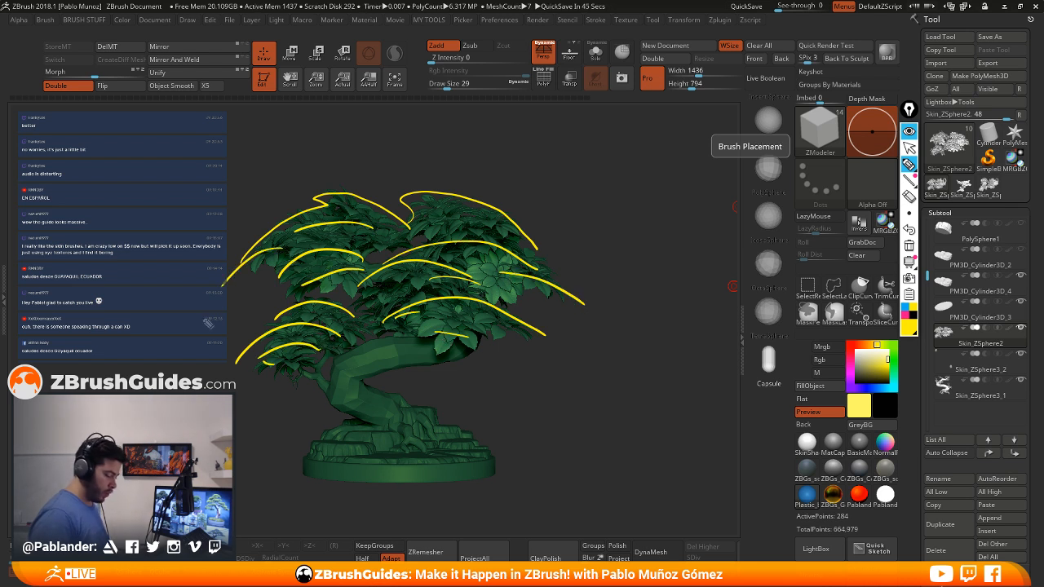
pyautogui.click(910, 147)
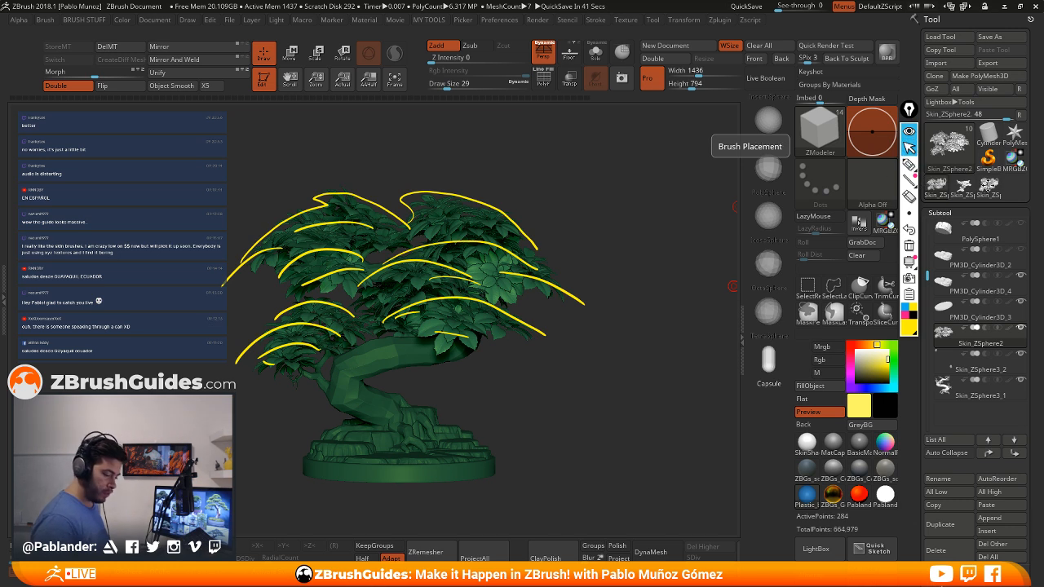
# Compare the rounder bonsai version against the annotated curves, return to the flatter-canopy version and hide the annotations
pyautogui.click(990, 187)
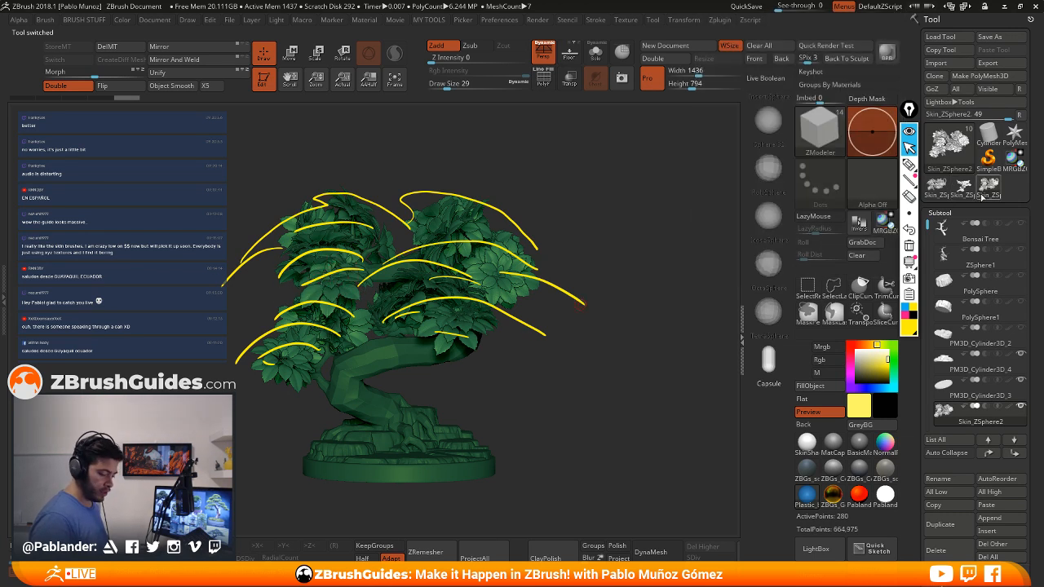
pyautogui.moveTo(944, 190)
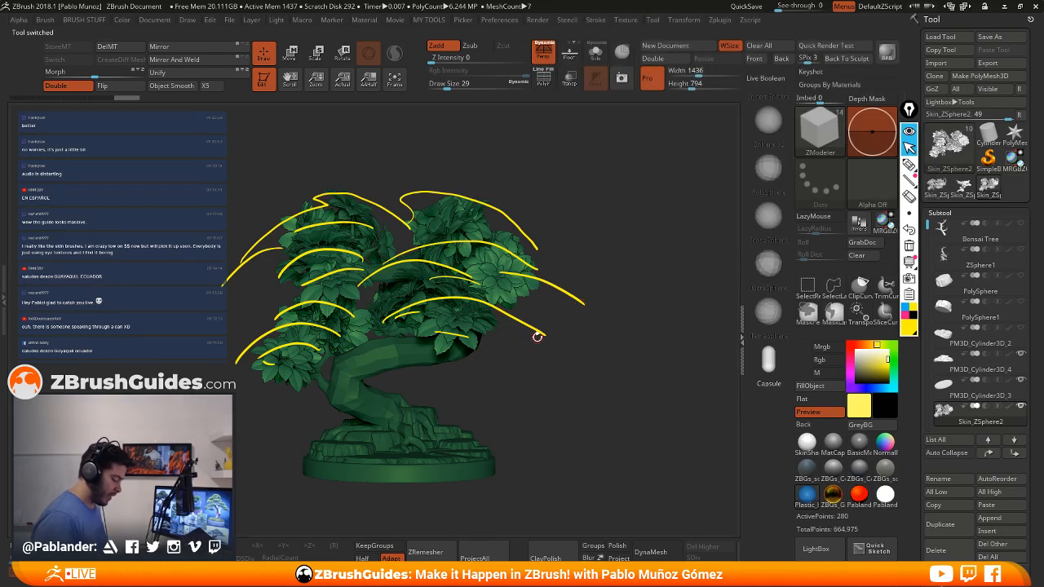
pyautogui.click(938, 187)
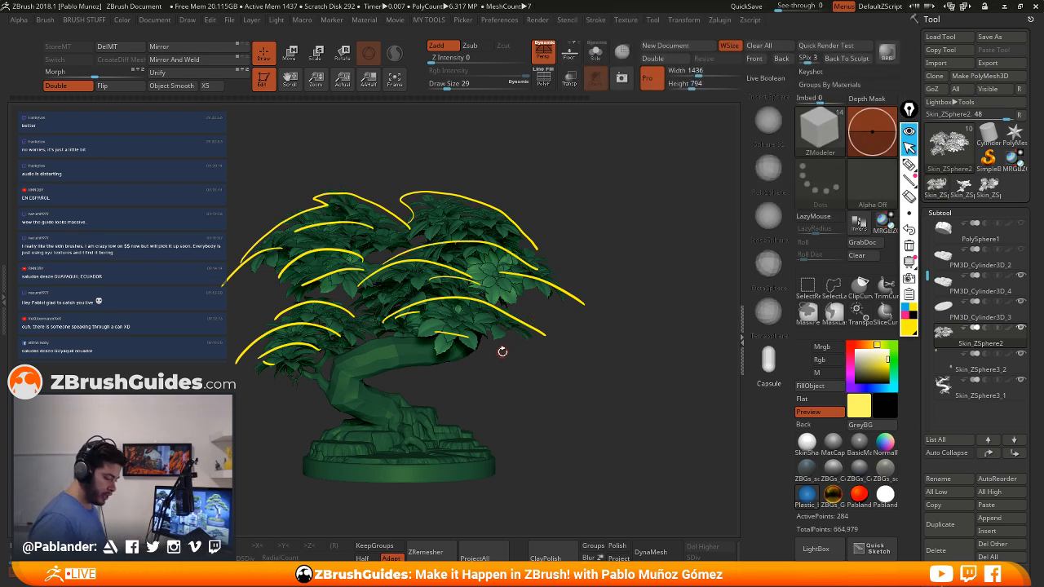
pyautogui.click(912, 133)
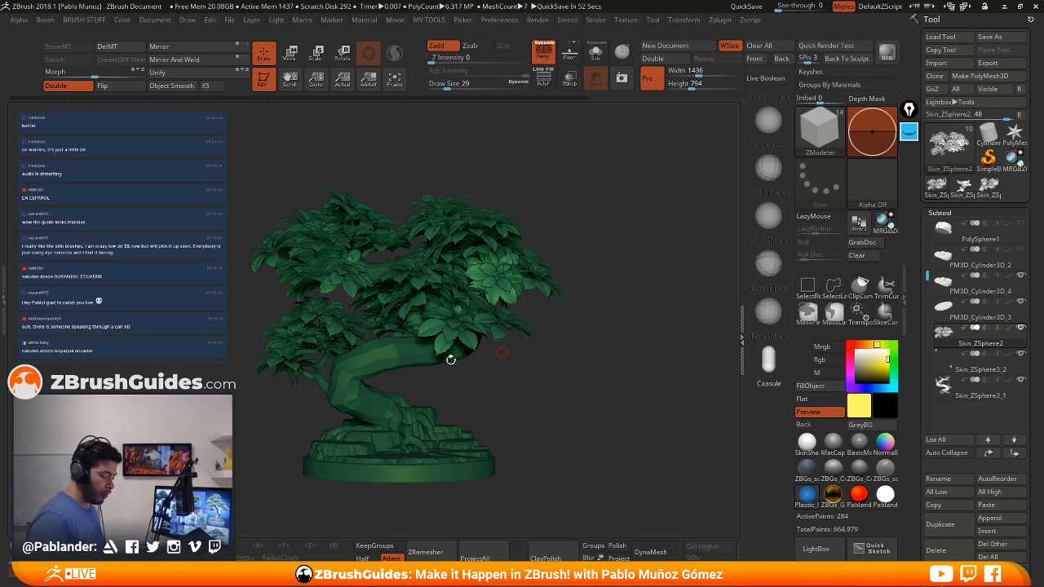
# Show the PolyFrame with Line Fill on the foliage so the placement polygons can be distinguished between the leaves
pyautogui.moveTo(610, 335); pyautogui.dragTo(625, 289)
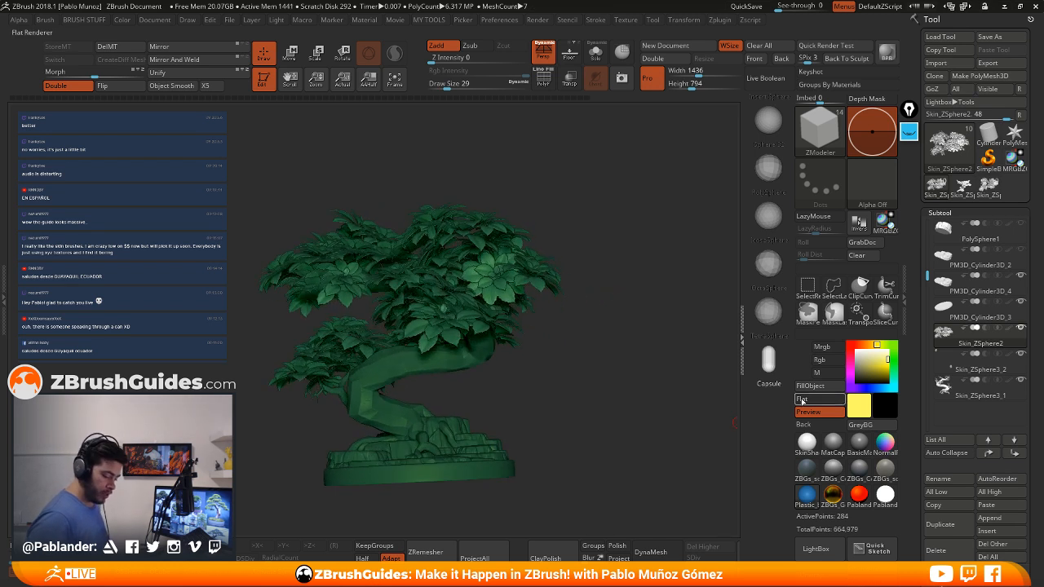
pyautogui.moveTo(943, 427); pyautogui.dragTo(943, 246)
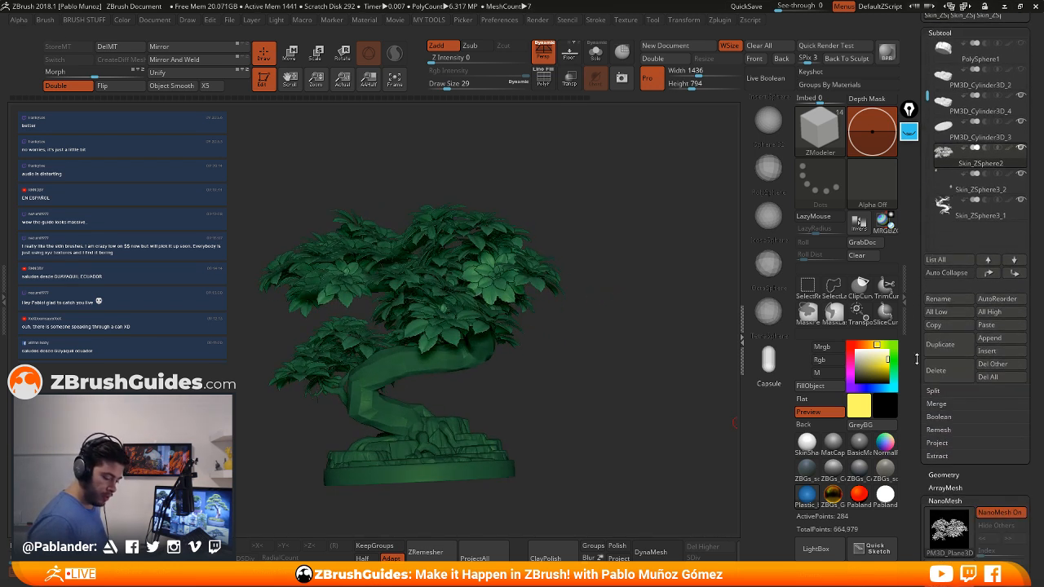
pyautogui.moveTo(916, 359); pyautogui.dragTo(916, 87)
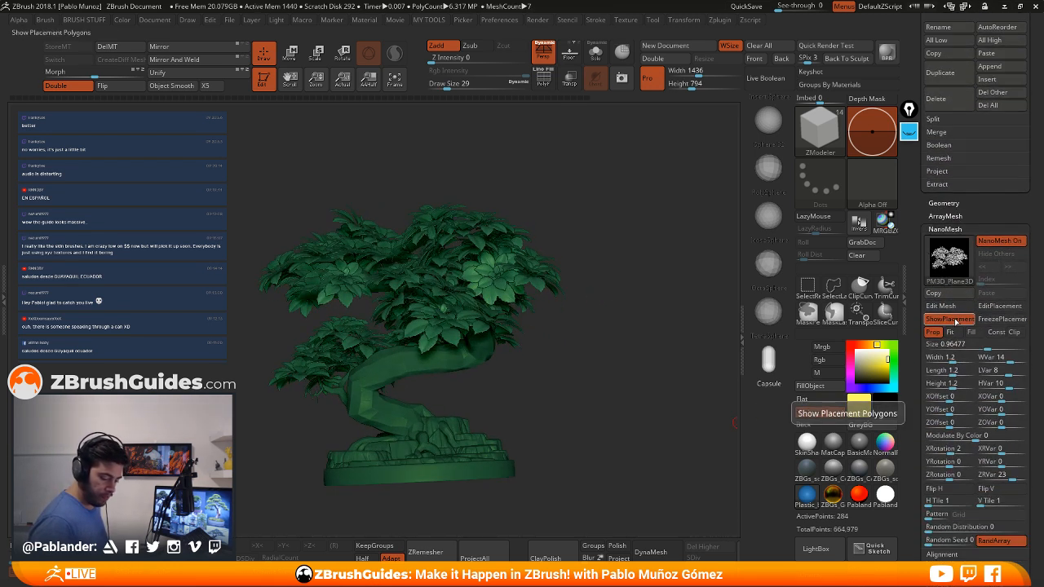
pyautogui.moveTo(608, 284)
pyautogui.keyDown('alt'); pyautogui.mouseDown()
pyautogui.moveTo(507, 325)
pyautogui.moveTo(598, 285)
pyautogui.mouseUp(); pyautogui.keyUp('alt')
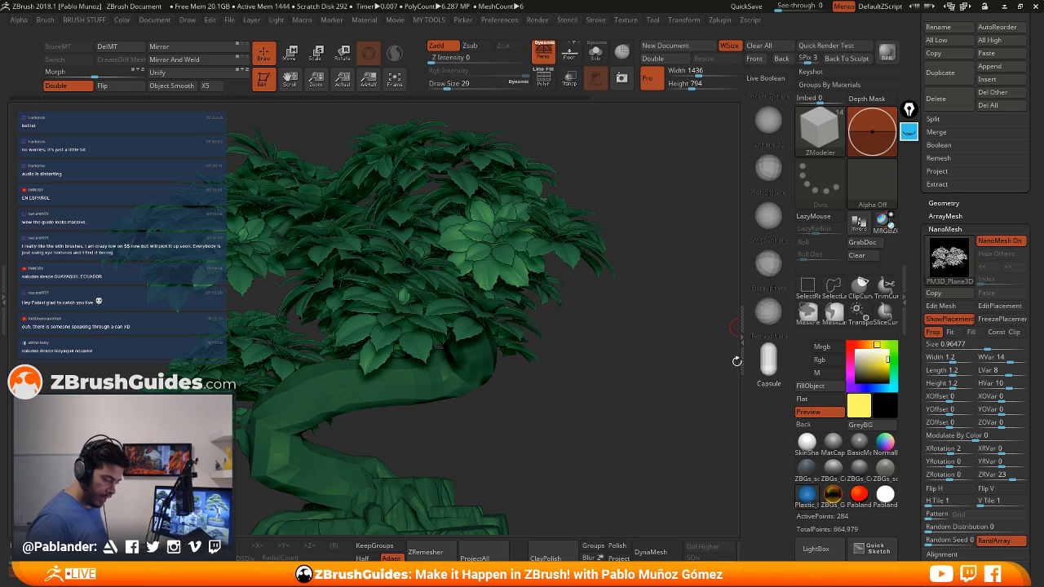
pyautogui.click(545, 81)
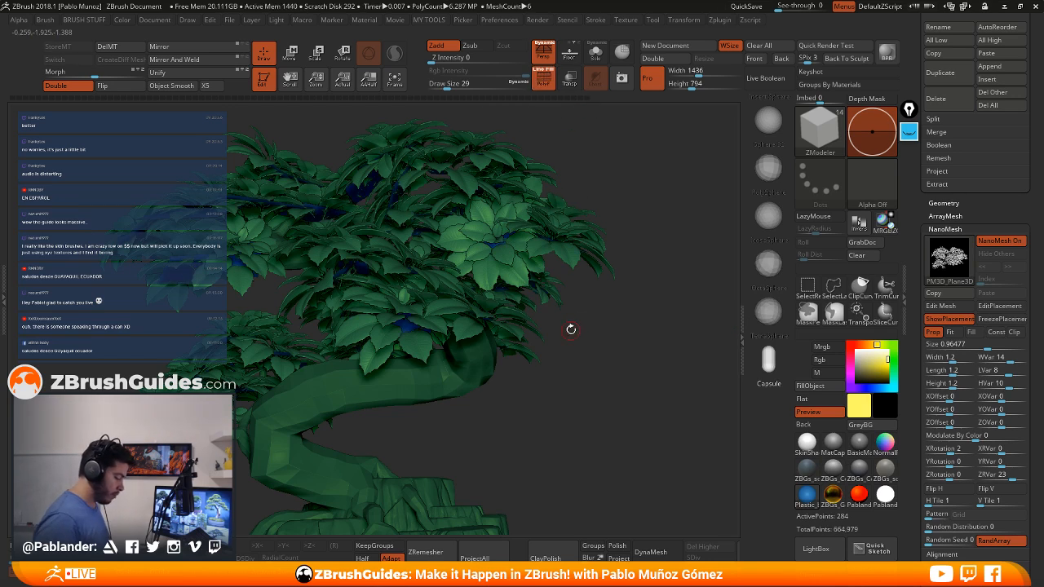
pyautogui.moveTo(568, 328); pyautogui.dragTo(596, 305)
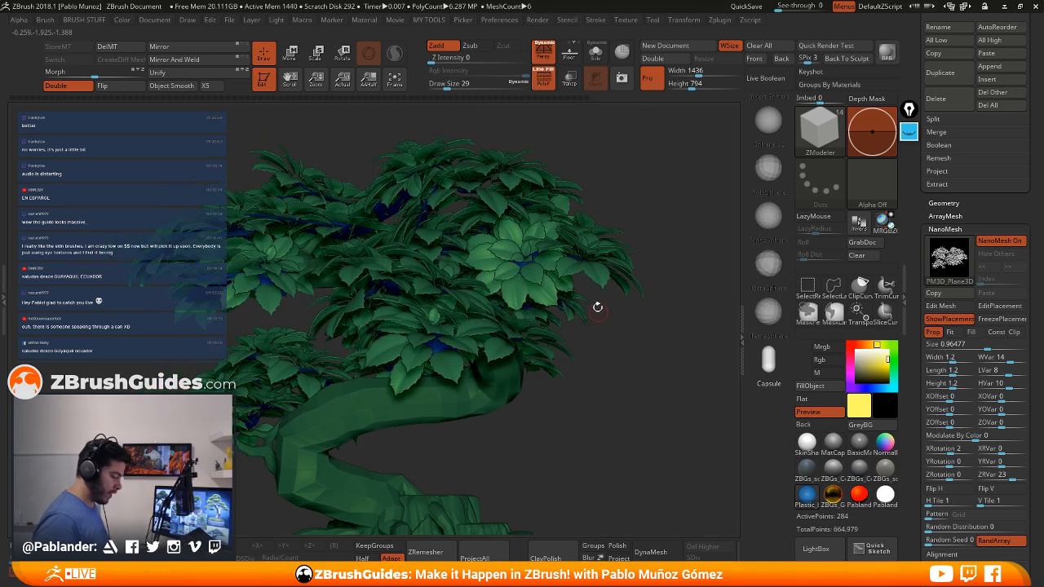
# Set the active color to white and shade the bonsai with the grey MatCap material after trying SkinShade
pyautogui.click(807, 443)
pyautogui.click(854, 347)
pyautogui.click(810, 386)
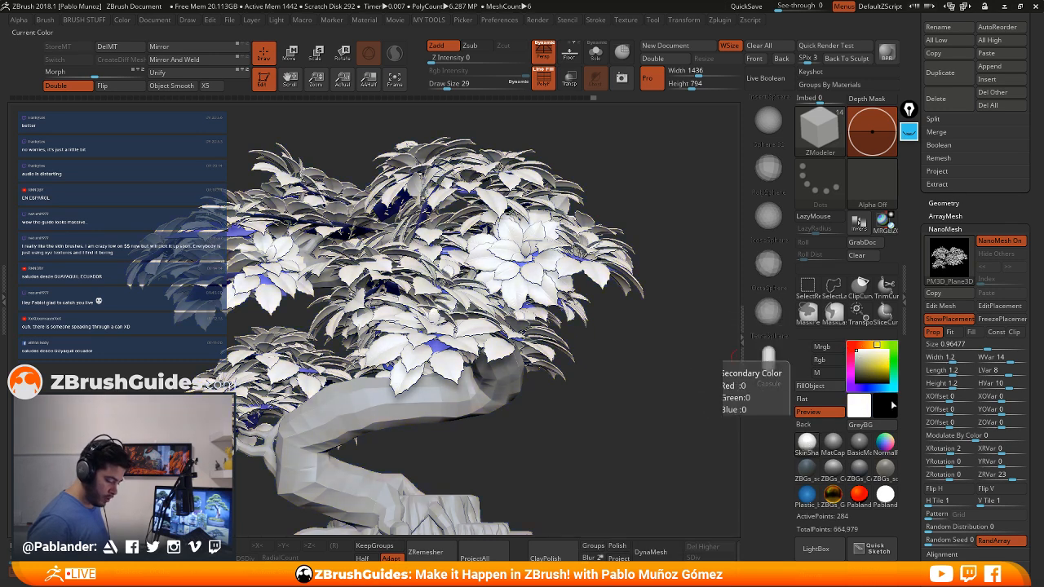
pyautogui.click(832, 441)
pyautogui.moveTo(630, 385)
pyautogui.mouseDown()
pyautogui.moveTo(608, 339)
pyautogui.moveTo(616, 396)
pyautogui.moveTo(638, 353)
pyautogui.moveTo(616, 395)
pyautogui.mouseUp()
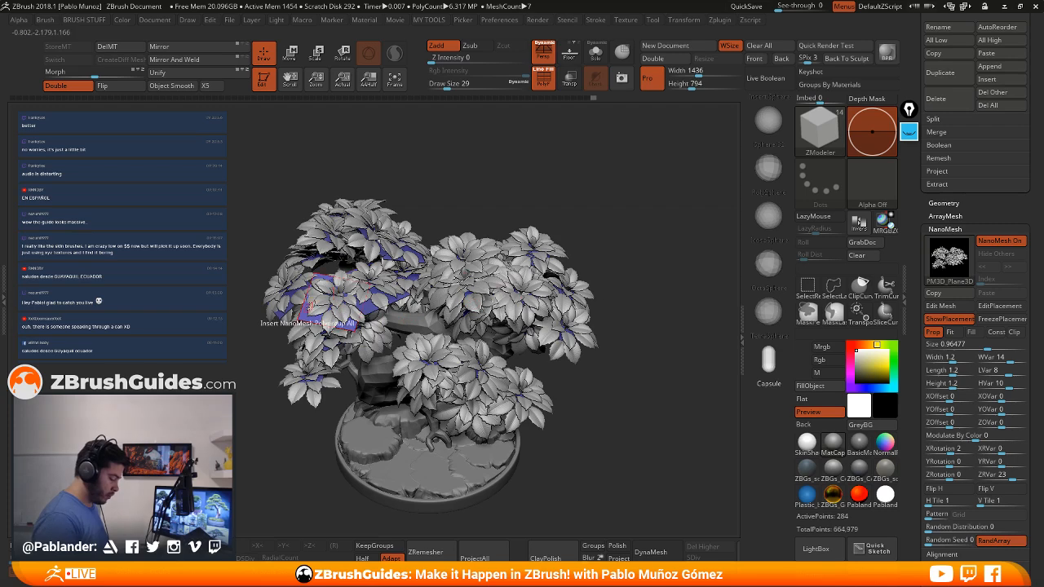
pyautogui.moveTo(628, 269); pyautogui.dragTo(587, 269)
pyautogui.moveTo(615, 222); pyautogui.dragTo(622, 255)
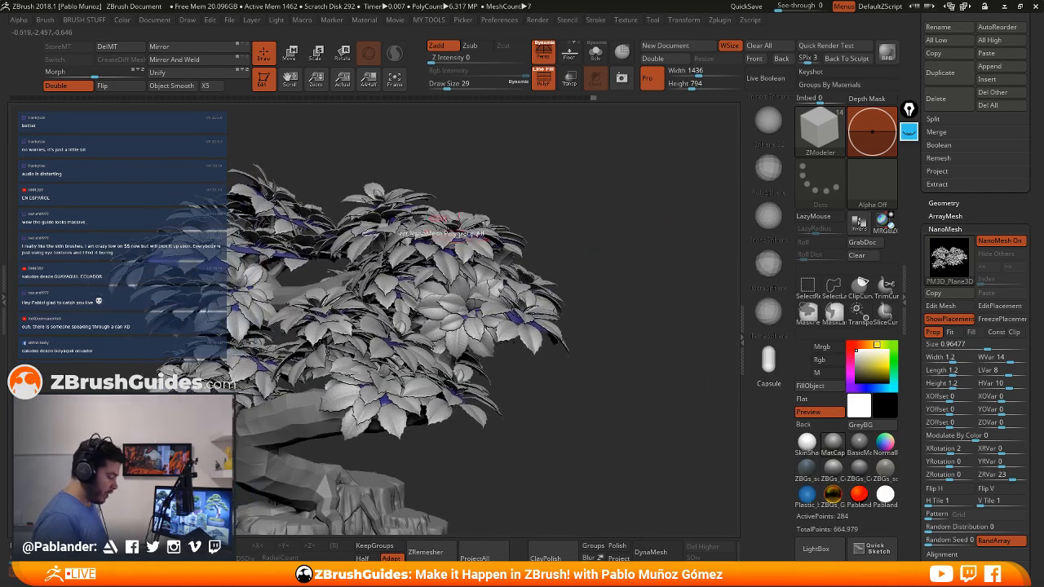
# Isolate a leaf cluster at the canopy's outer edge, rotate it with the transform gizmo to face upward, and return to Draw mode
pyautogui.click(290, 56)
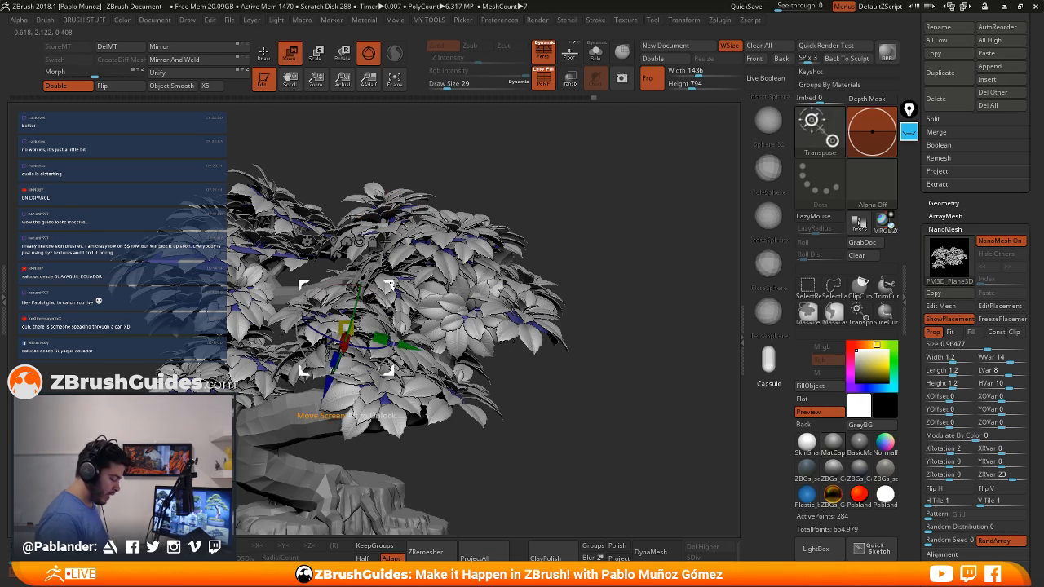
pyautogui.keyDown('alt'); pyautogui.moveTo(391, 285); pyautogui.dragTo(671, 168); pyautogui.keyUp('alt')
pyautogui.moveTo(620, 310); pyautogui.dragTo(519, 324)
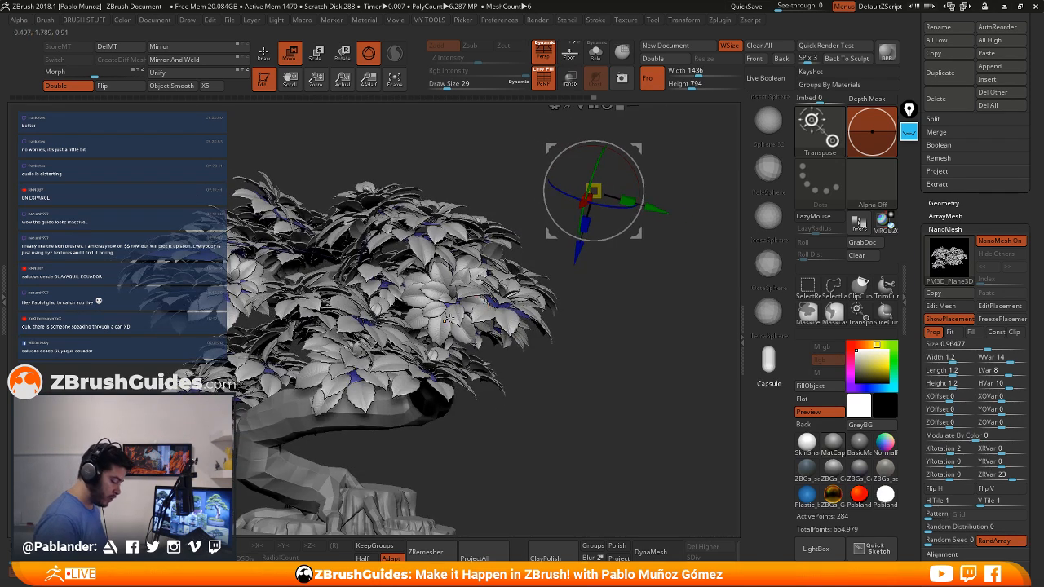
pyautogui.click(446, 319)
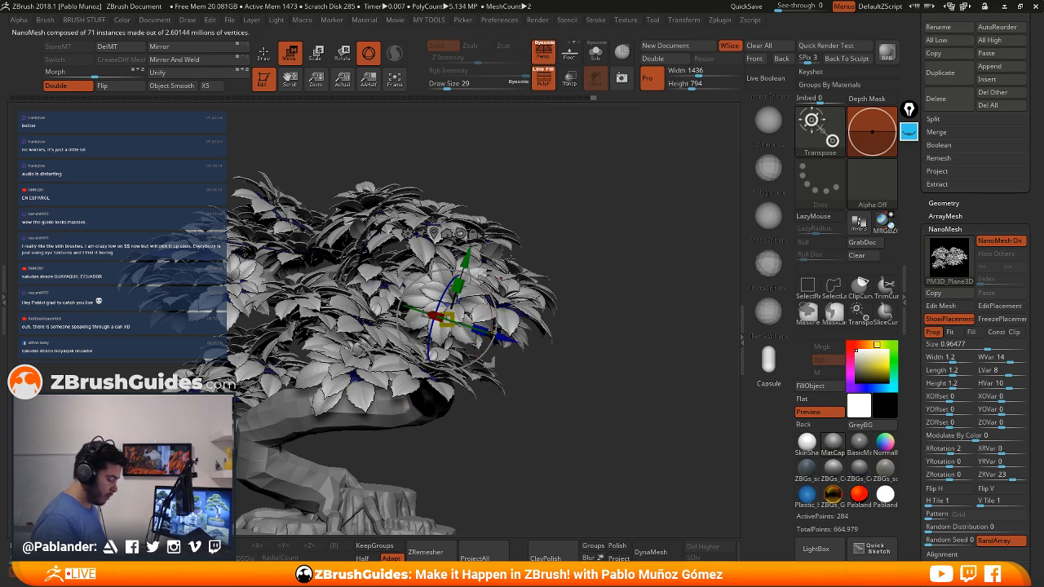
pyautogui.moveTo(432, 320); pyautogui.dragTo(490, 266)
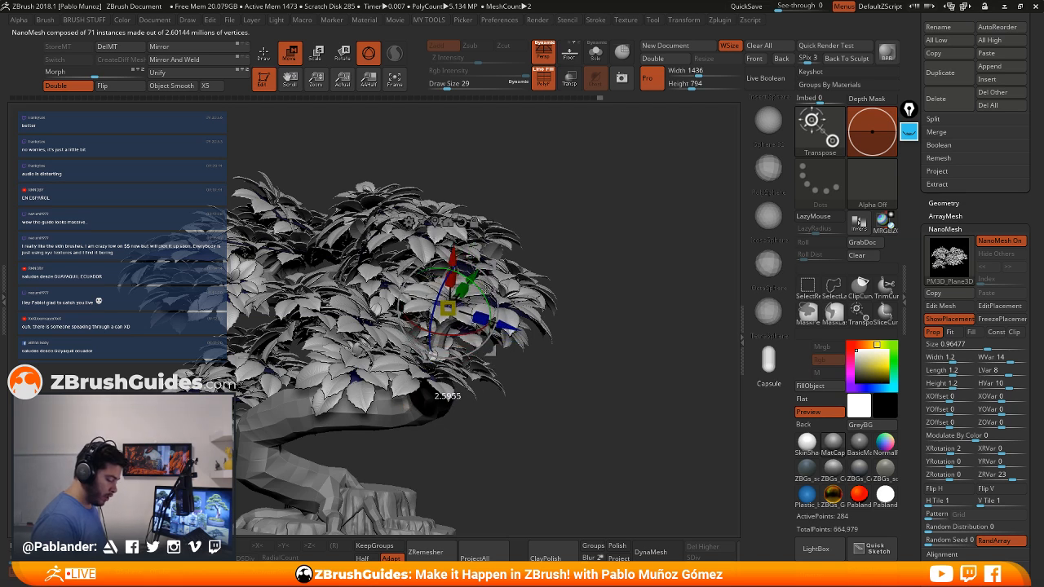
pyautogui.moveTo(571, 231)
pyautogui.mouseDown()
pyautogui.moveTo(589, 236)
pyautogui.moveTo(506, 258)
pyautogui.moveTo(479, 285)
pyautogui.moveTo(560, 248)
pyautogui.mouseUp()
pyautogui.moveTo(494, 268); pyautogui.dragTo(496, 257)
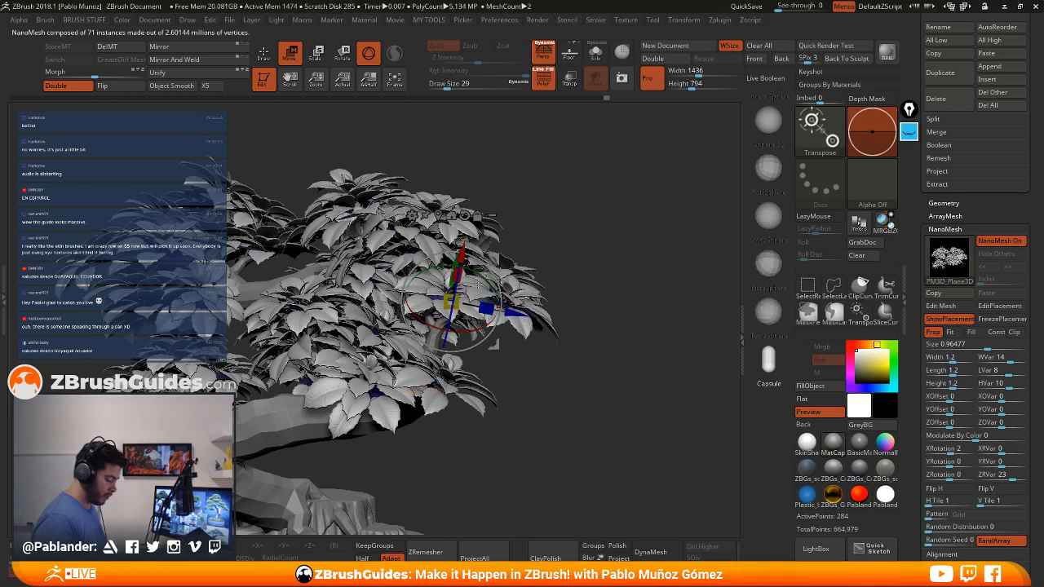
pyautogui.moveTo(478, 284); pyautogui.dragTo(475, 280)
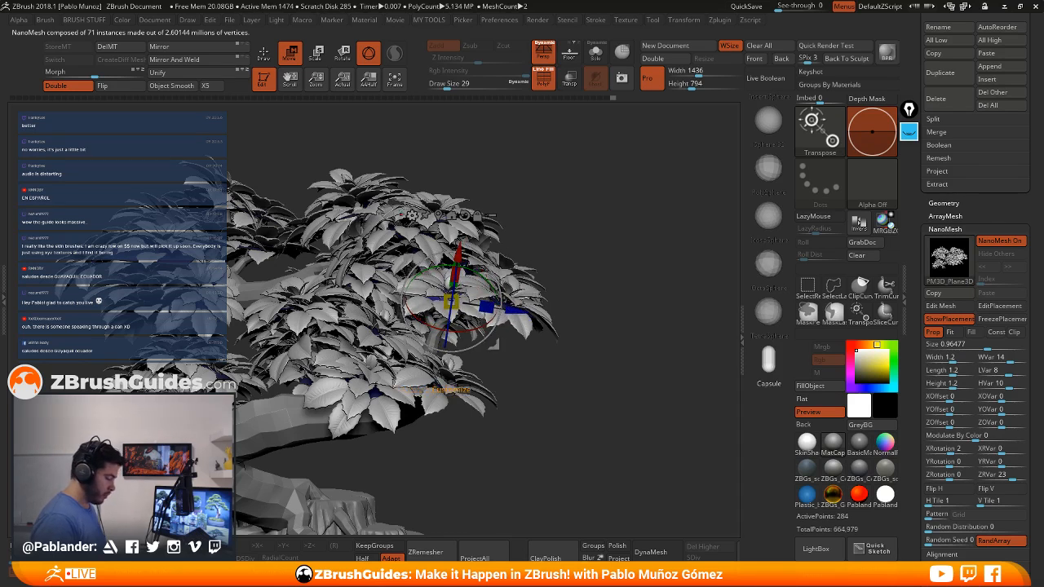
pyautogui.press('q')
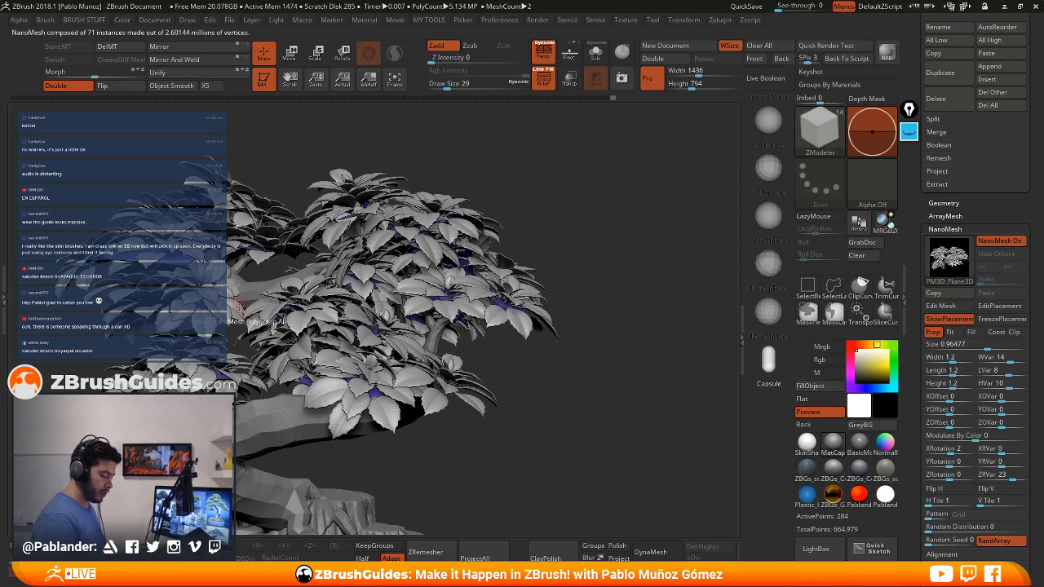
# Turn NanoMesh off for the foliage and examine the bare placement planes around the branches up close
pyautogui.moveTo(573, 305); pyautogui.dragTo(762, 268)
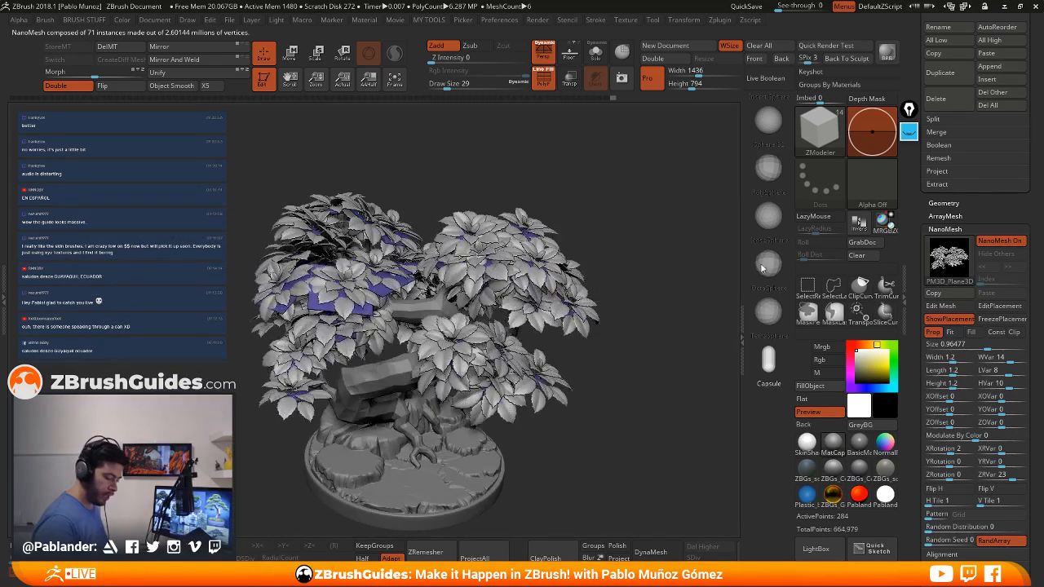
pyautogui.click(1000, 242)
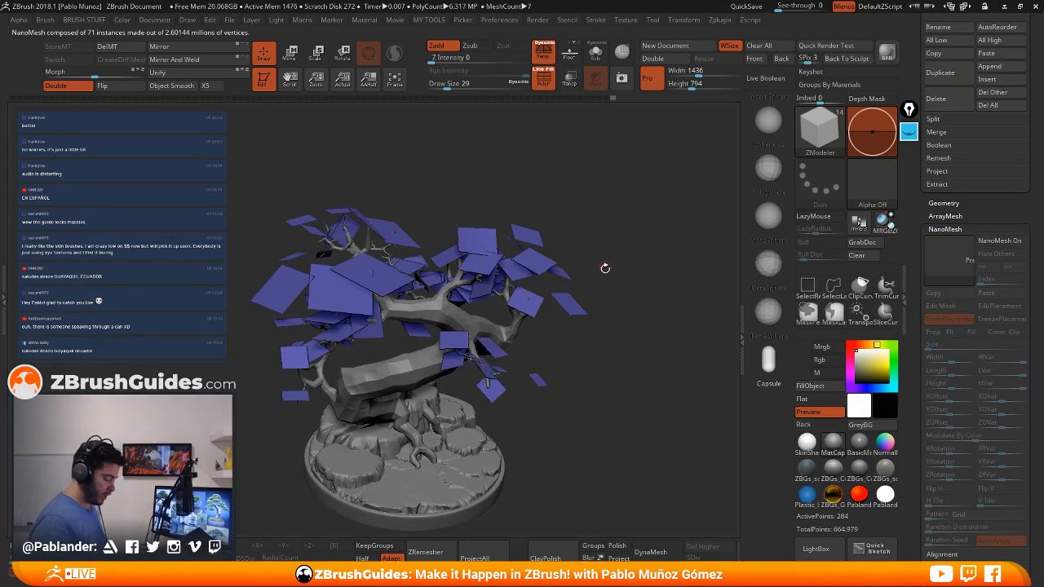
pyautogui.moveTo(606, 268); pyautogui.dragTo(489, 283)
pyautogui.moveTo(478, 282); pyautogui.dragTo(585, 257, button='right')
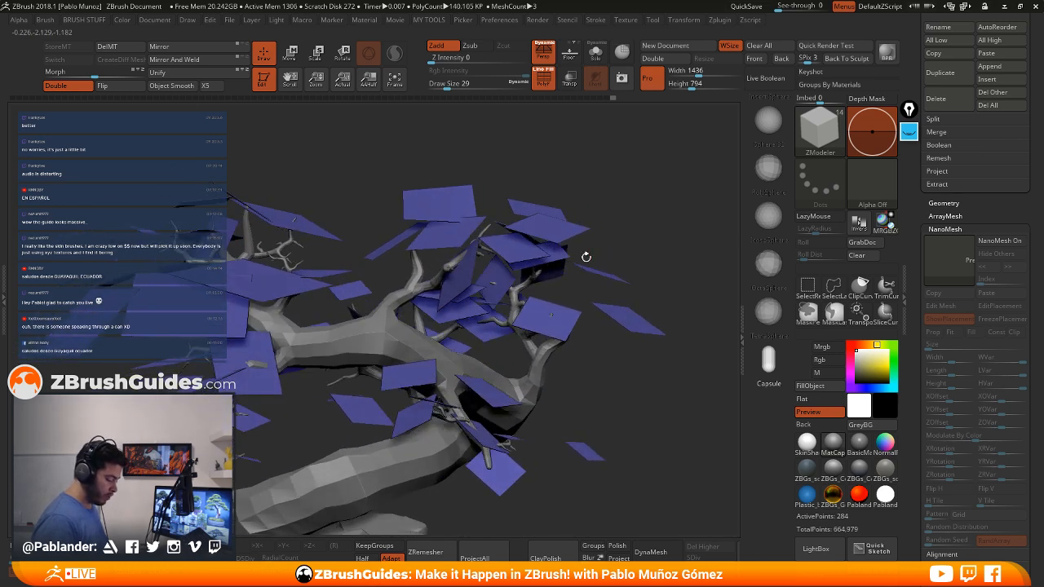
pyautogui.moveTo(586, 257); pyautogui.dragTo(541, 299)
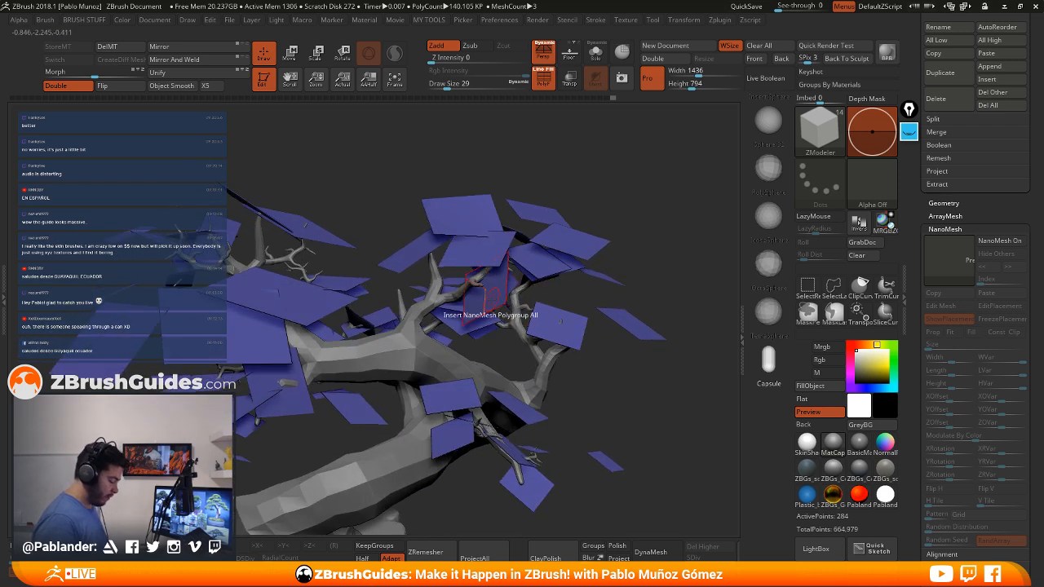
pyautogui.moveTo(564, 258); pyautogui.dragTo(552, 291, button='right')
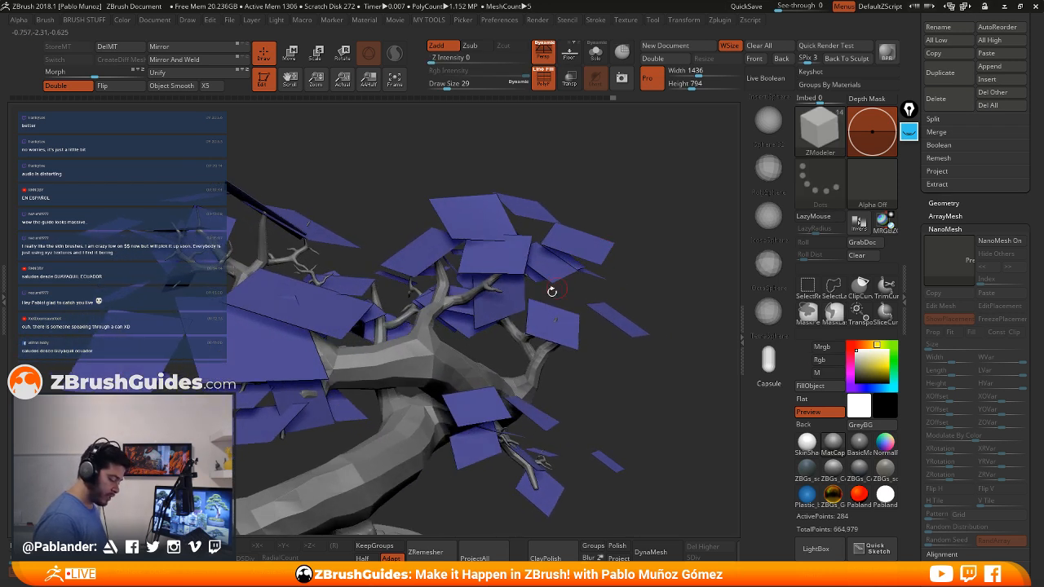
# Mask every foliage placement plane except one beside the upper branches, ready for transforming with the gizmo
pyautogui.press('w')
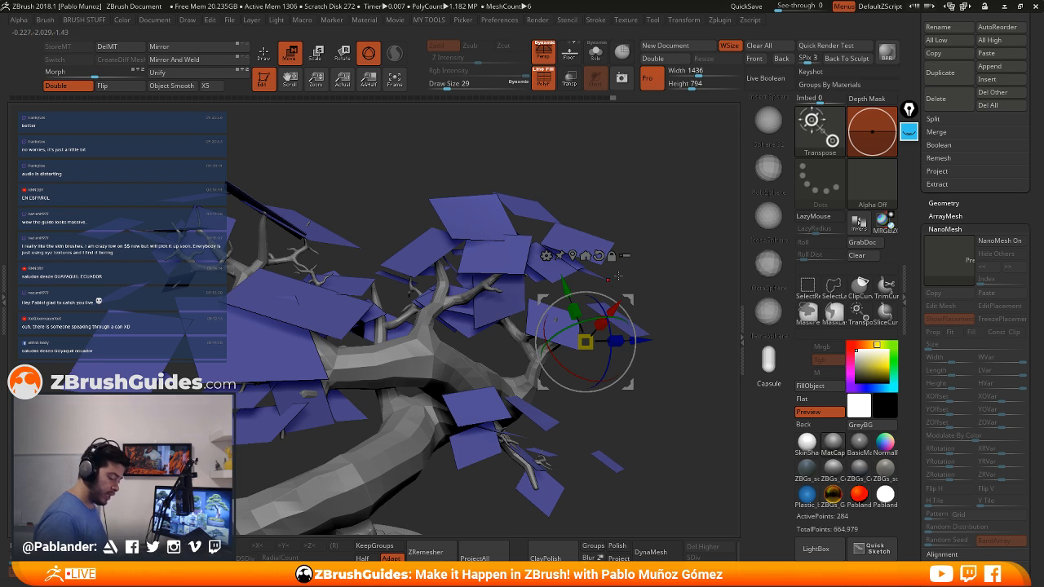
pyautogui.keyDown('alt'); pyautogui.moveTo(633, 298); pyautogui.dragTo(365, 259); pyautogui.keyUp('alt')
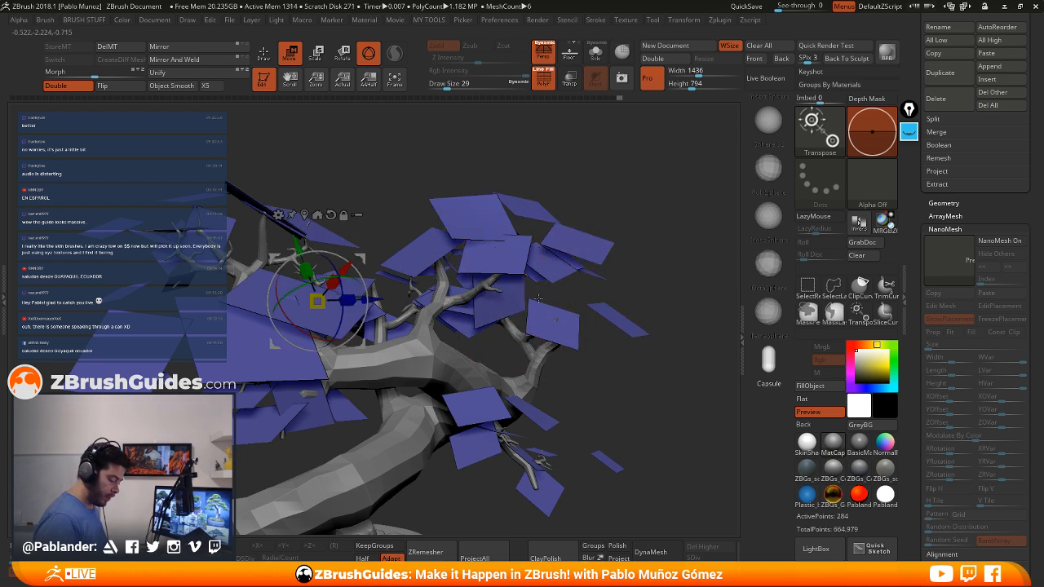
pyautogui.keyDown('ctrl'); pyautogui.moveTo(524, 310); pyautogui.dragTo(553, 260); pyautogui.keyUp('ctrl')
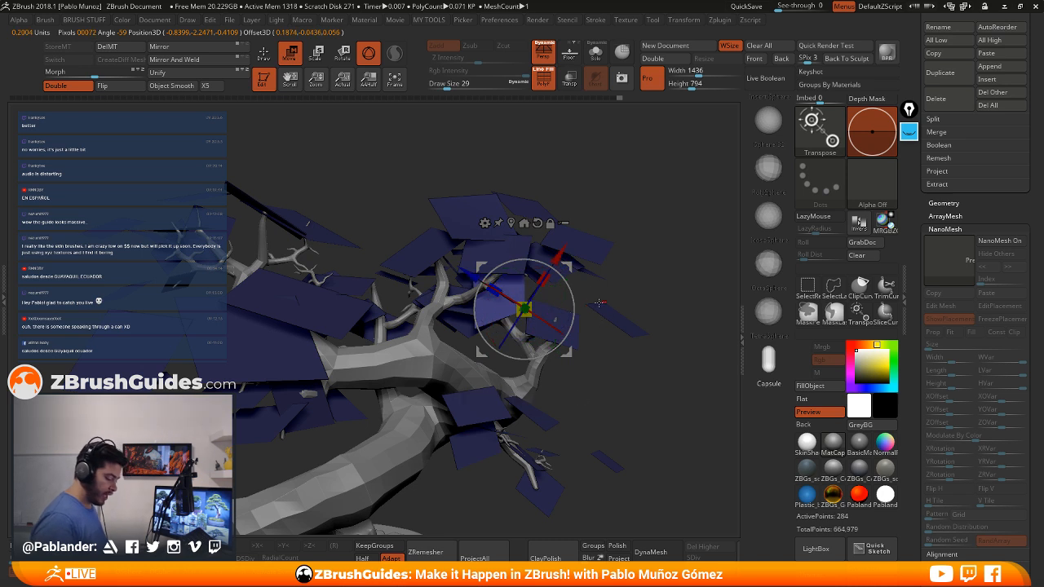
pyautogui.moveTo(604, 304); pyautogui.dragTo(564, 275)
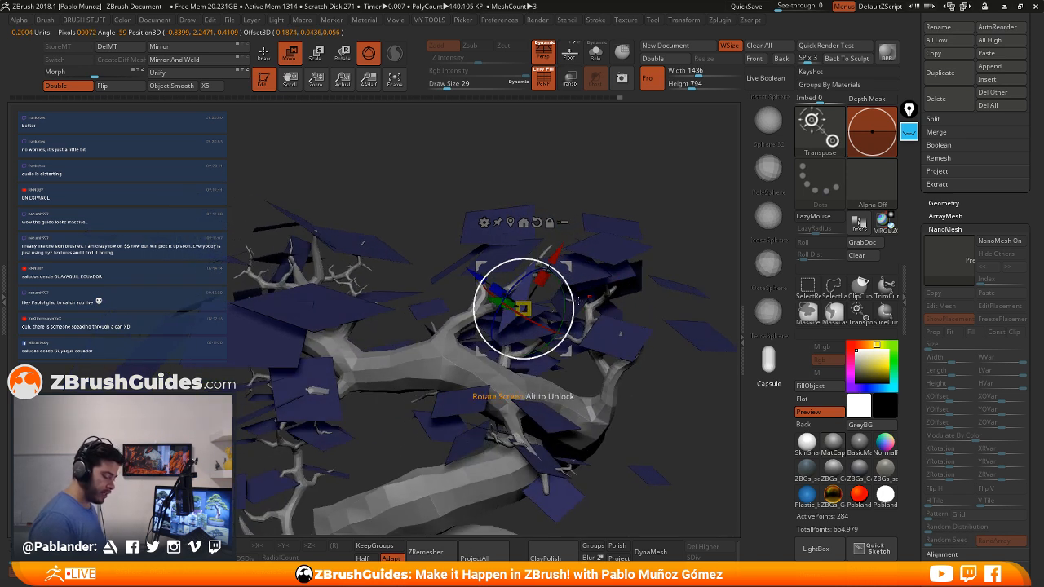
pyautogui.keyDown('alt'); pyautogui.moveTo(589, 298); pyautogui.dragTo(526, 262, button='right'); pyautogui.keyUp('alt')
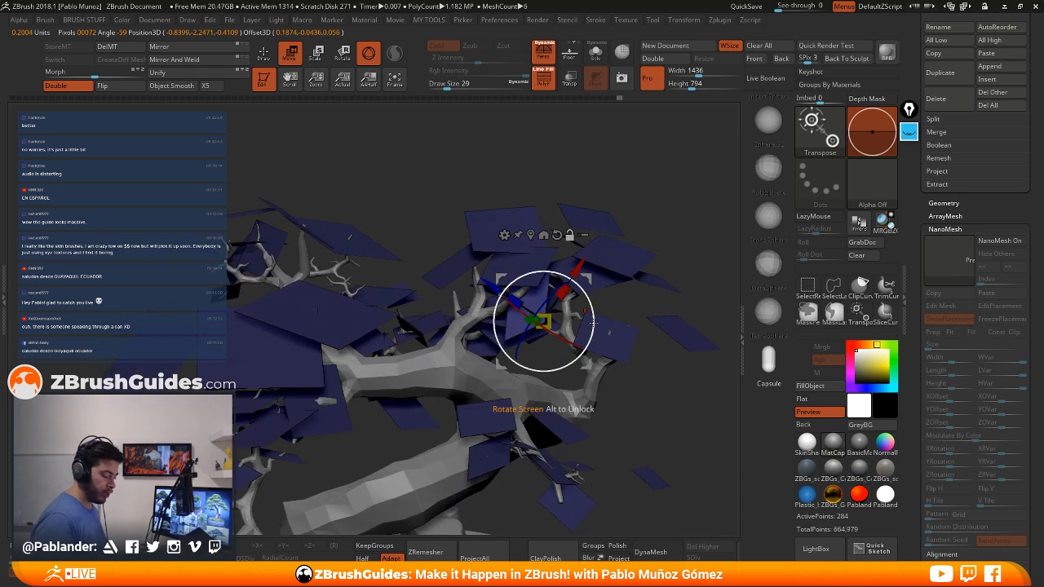
pyautogui.moveTo(526, 262); pyautogui.dragTo(497, 239)
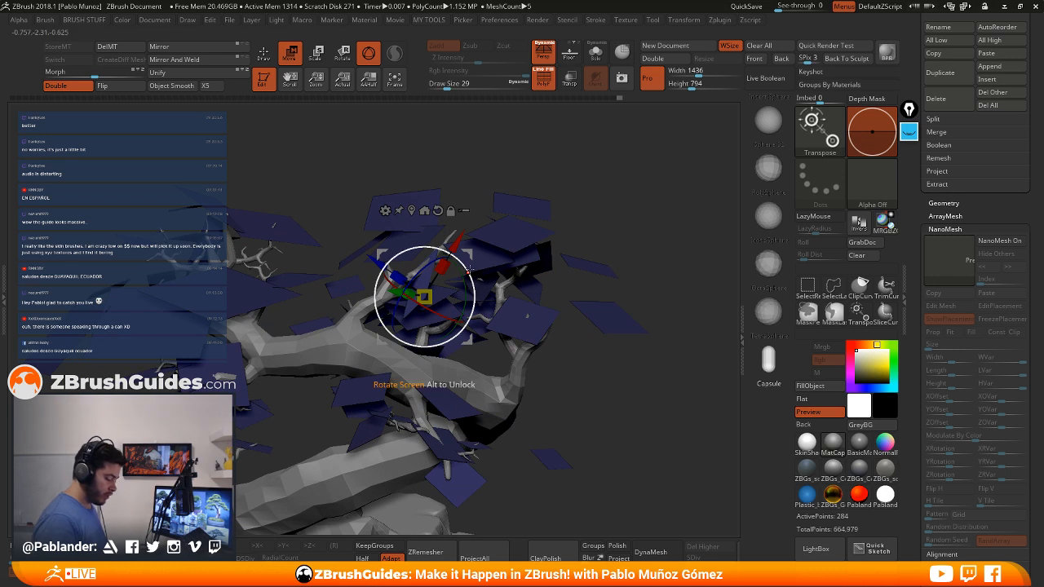
pyautogui.moveTo(433, 291); pyautogui.dragTo(490, 285, button='right')
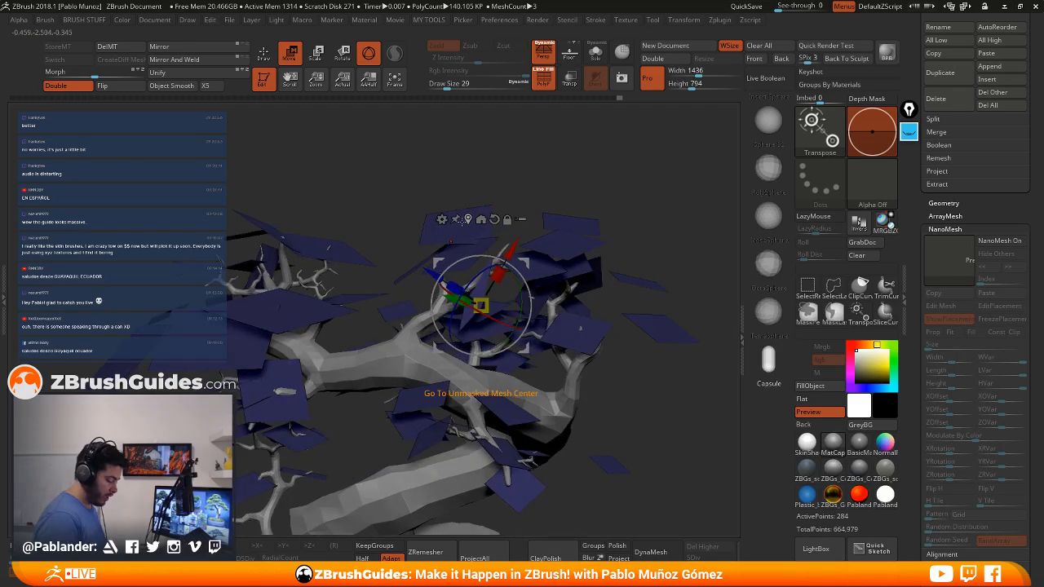
# Center the gizmo on the unmasked placement plane and rotate the plane so it lies flatter above the branch
pyautogui.click(468, 218)
pyautogui.moveTo(517, 299); pyautogui.dragTo(512, 253, button='right')
pyautogui.moveTo(508, 243); pyautogui.dragTo(518, 288)
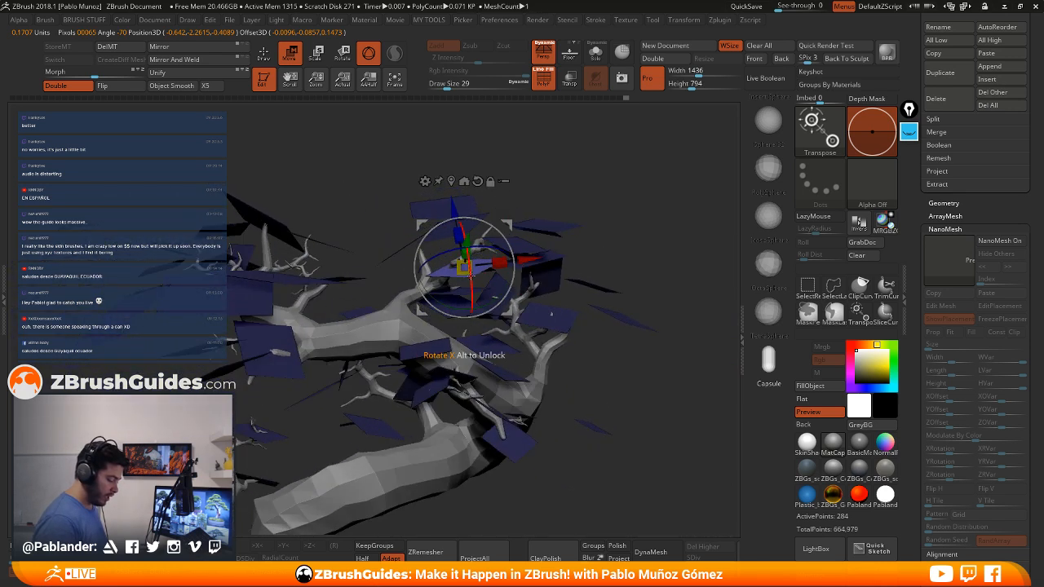
pyautogui.moveTo(464, 252); pyautogui.dragTo(520, 229)
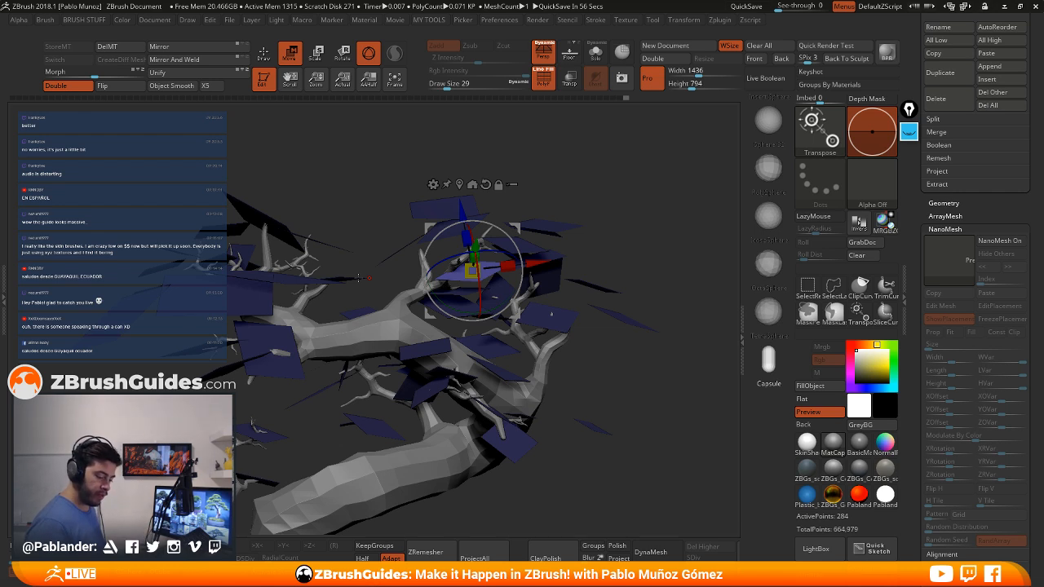
# Turn NanoMesh back on, nudge the reoriented leaf cluster into place in the canopy, and return to Draw mode
pyautogui.click(1000, 241)
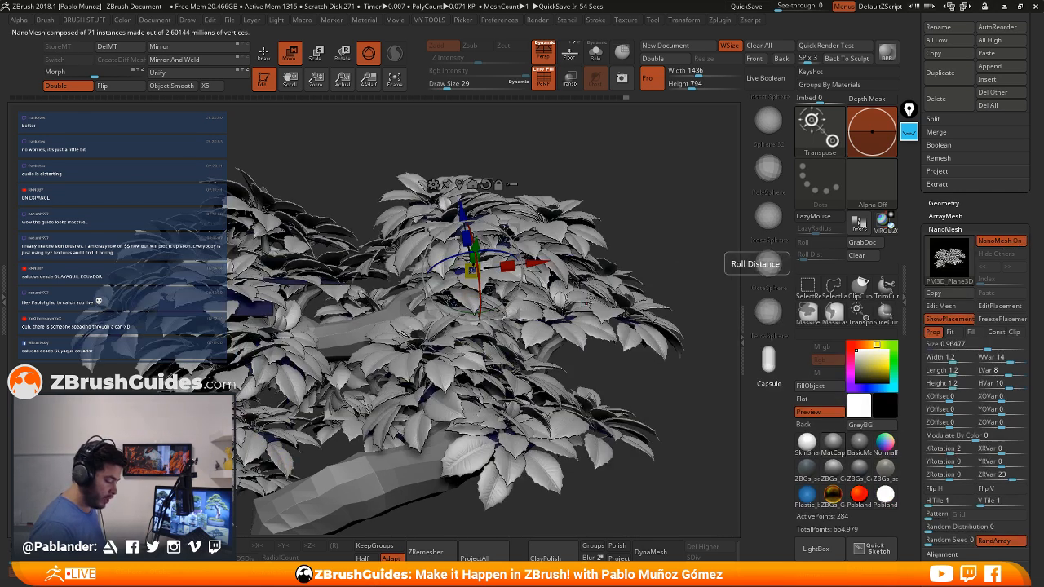
pyautogui.moveTo(441, 281); pyautogui.dragTo(522, 281, button='right')
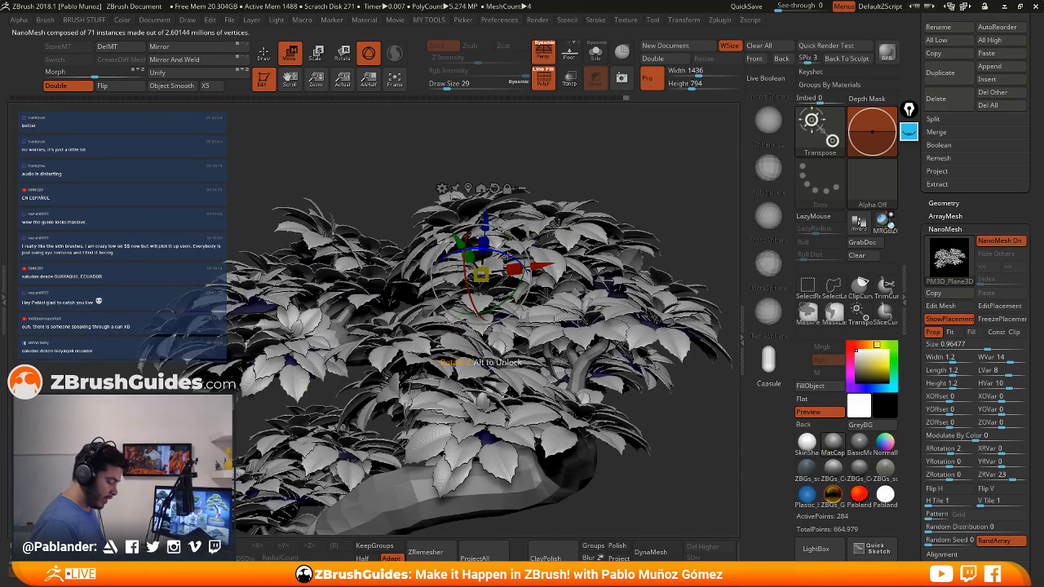
pyautogui.moveTo(543, 240)
pyautogui.mouseDown(button='right')
pyautogui.moveTo(527, 253)
pyautogui.moveTo(543, 237)
pyautogui.mouseUp(button='right')
pyautogui.keyDown('alt'); pyautogui.moveTo(545, 222); pyautogui.dragTo(535, 231); pyautogui.keyUp('alt')
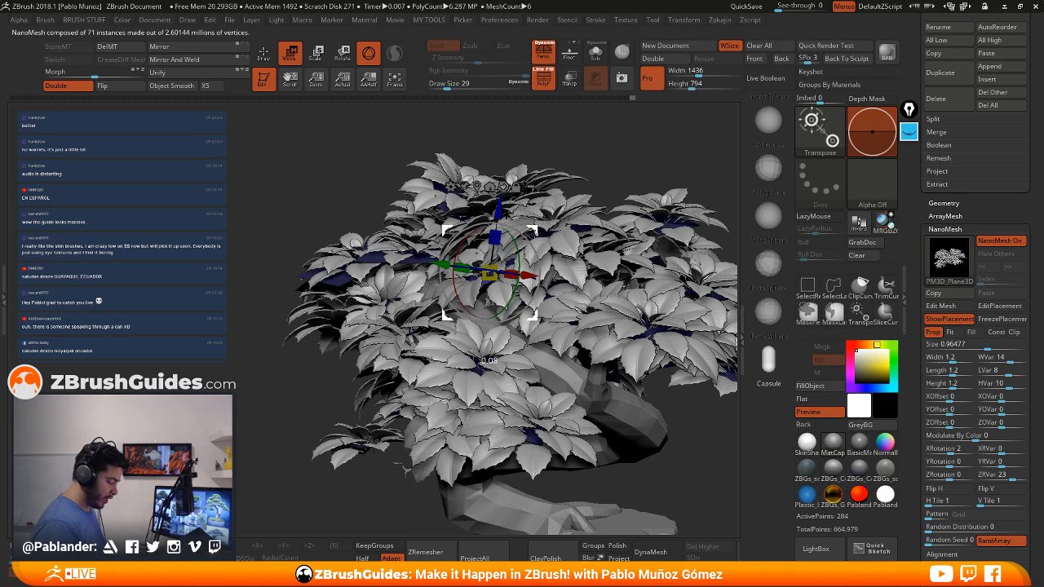
pyautogui.moveTo(534, 231); pyautogui.dragTo(510, 265, button='right')
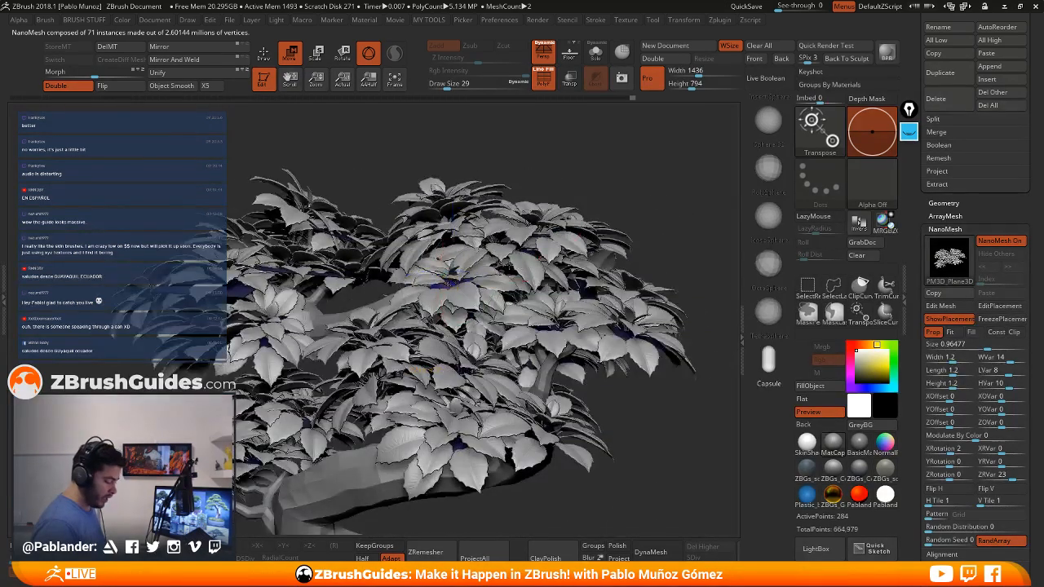
pyautogui.moveTo(465, 369); pyautogui.dragTo(464, 371, button='right')
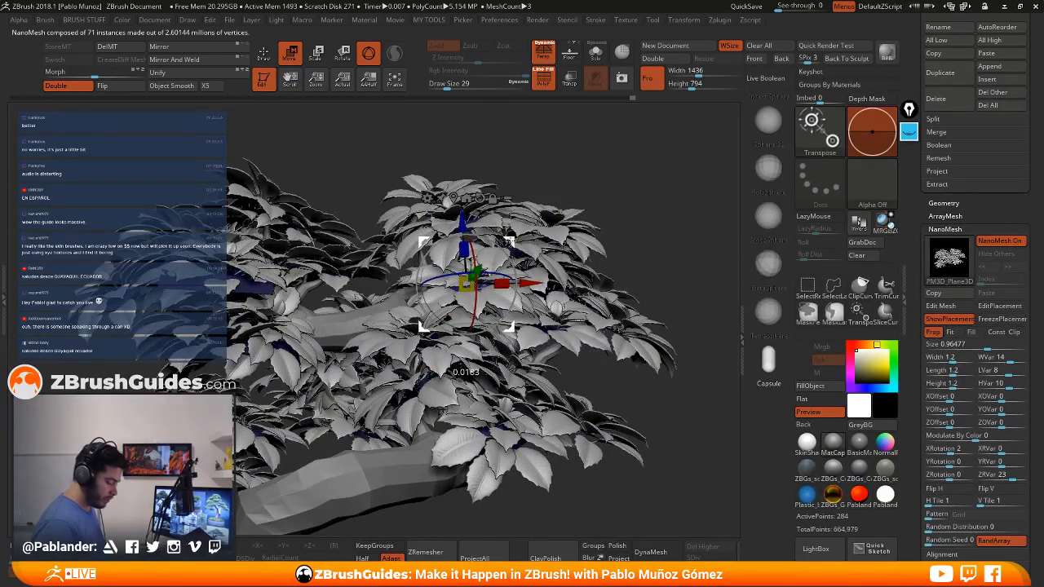
pyautogui.moveTo(510, 242); pyautogui.dragTo(507, 240)
pyautogui.click(265, 56)
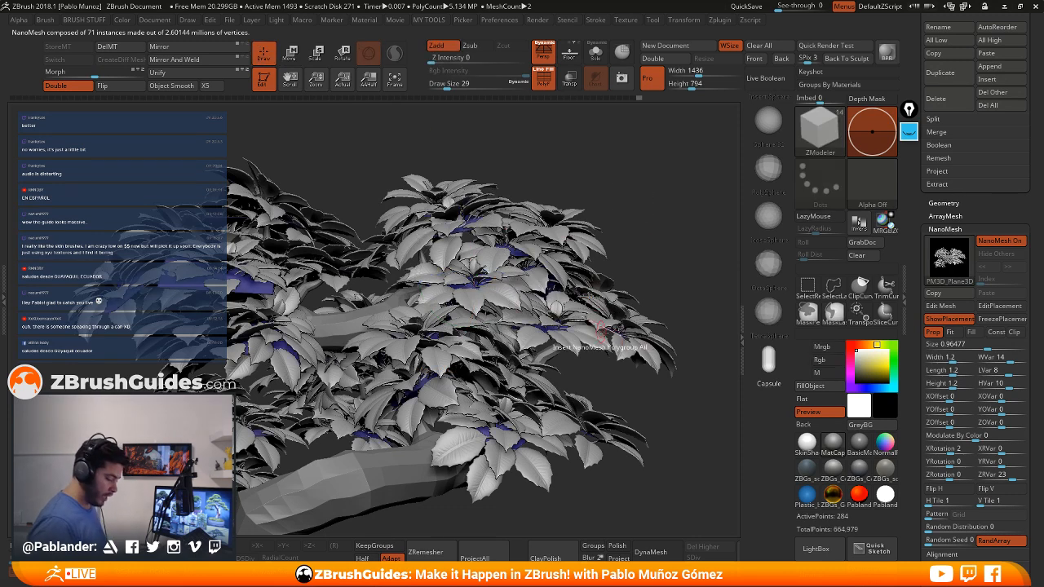
# Hide the NanoMesh placement polygons and view the whole bonsai with only its leaves shown
pyautogui.keyDown('ctrl'); pyautogui.moveTo(601, 334); pyautogui.dragTo(458, 325, button='right'); pyautogui.keyUp('ctrl')
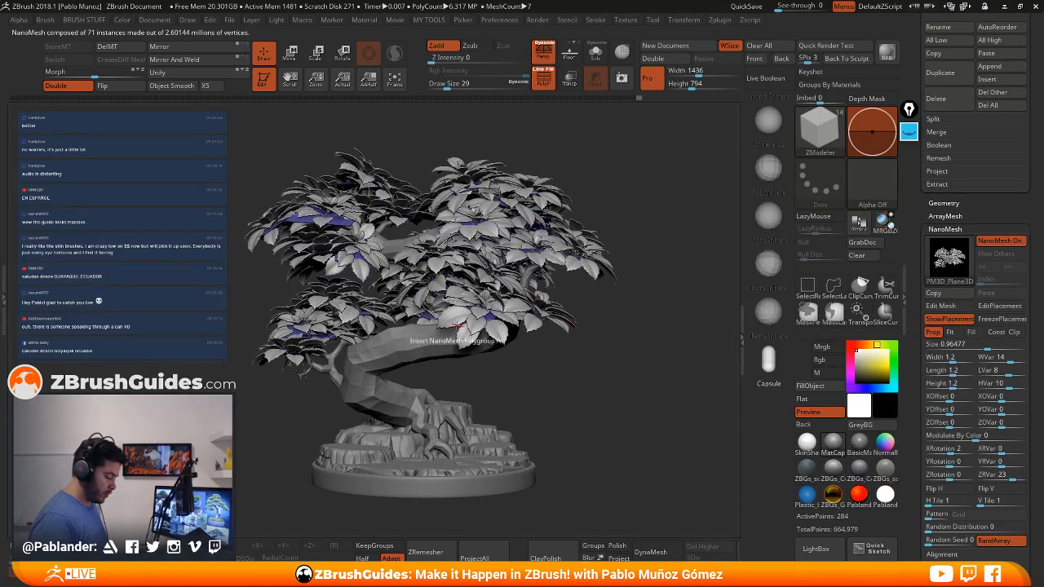
pyautogui.click(957, 323)
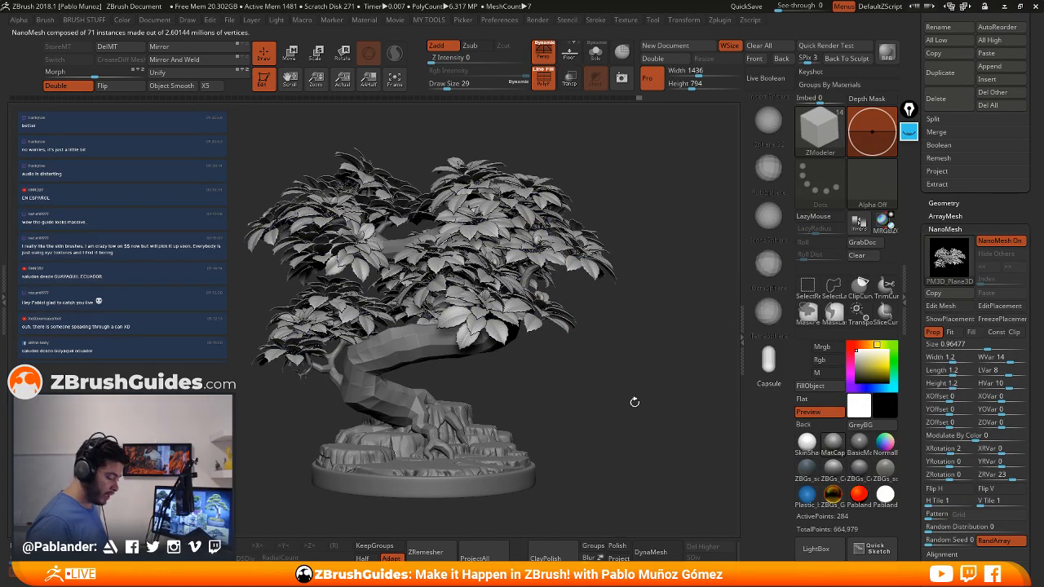
pyautogui.moveTo(586, 395); pyautogui.dragTo(595, 358)
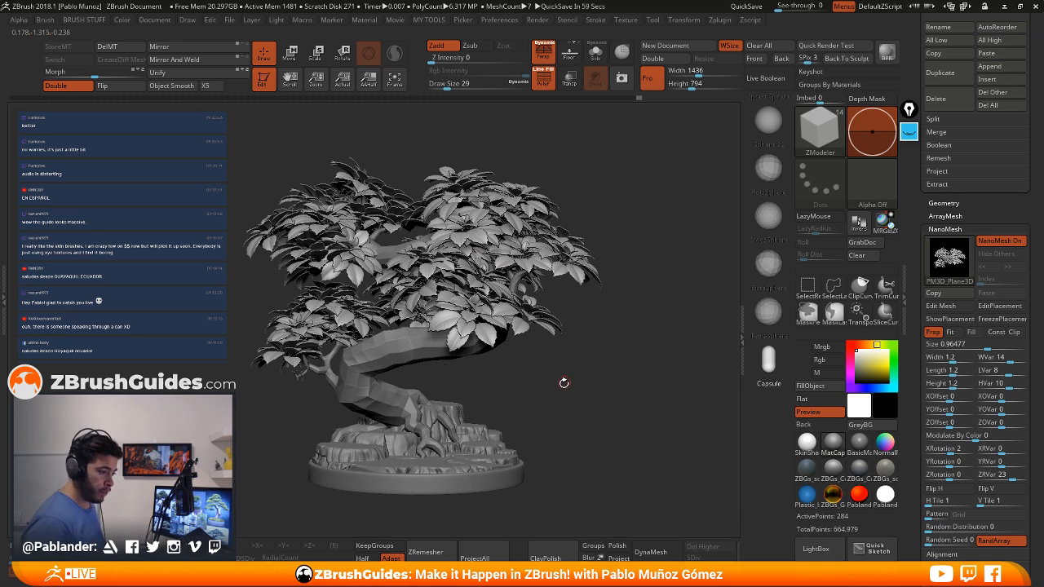
pyautogui.moveTo(597, 365); pyautogui.dragTo(592, 325)
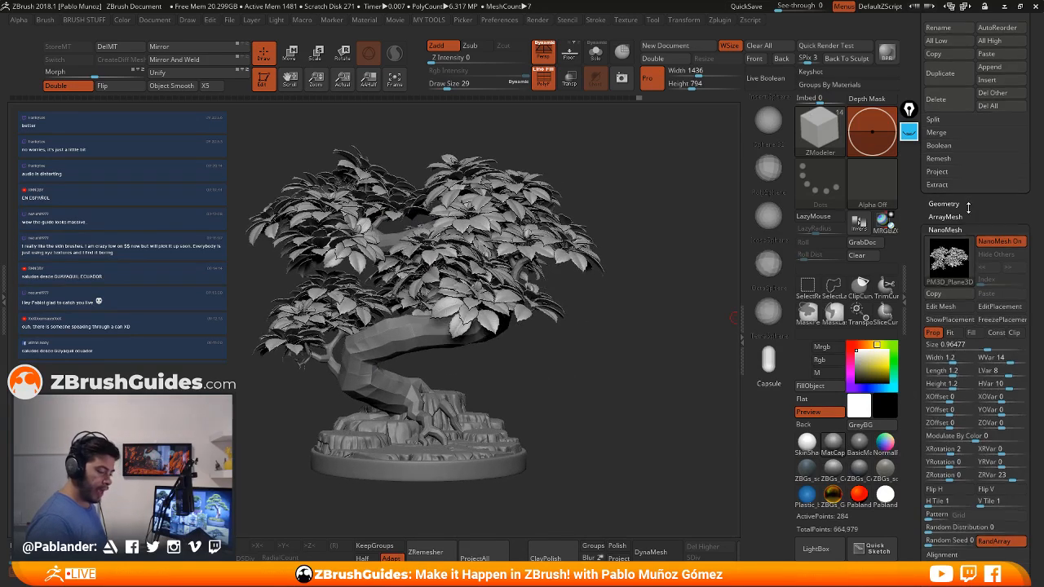
# Switch the active tool to a new Sphere3D, convert it to a PolyMesh3D, and frame it in the viewport
pyautogui.moveTo(969, 207); pyautogui.dragTo(966, 231)
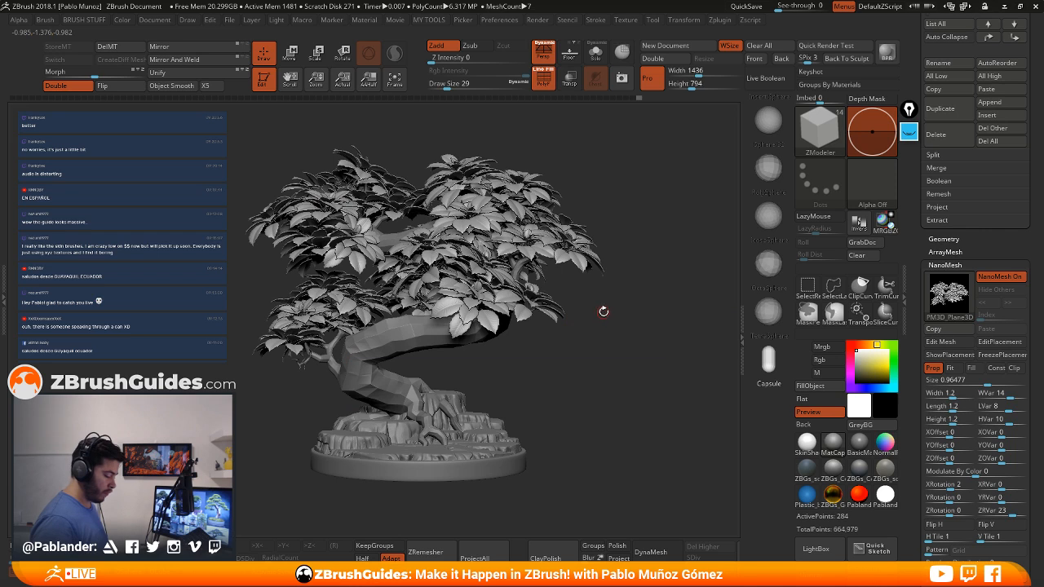
pyautogui.scroll(-1, 956, 243)
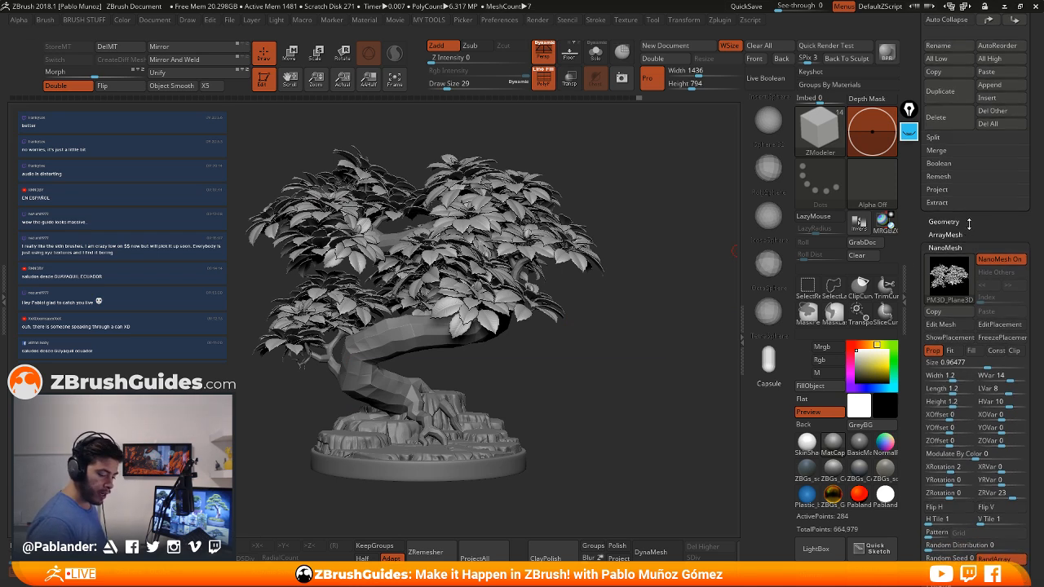
pyautogui.scroll(10, 969, 223)
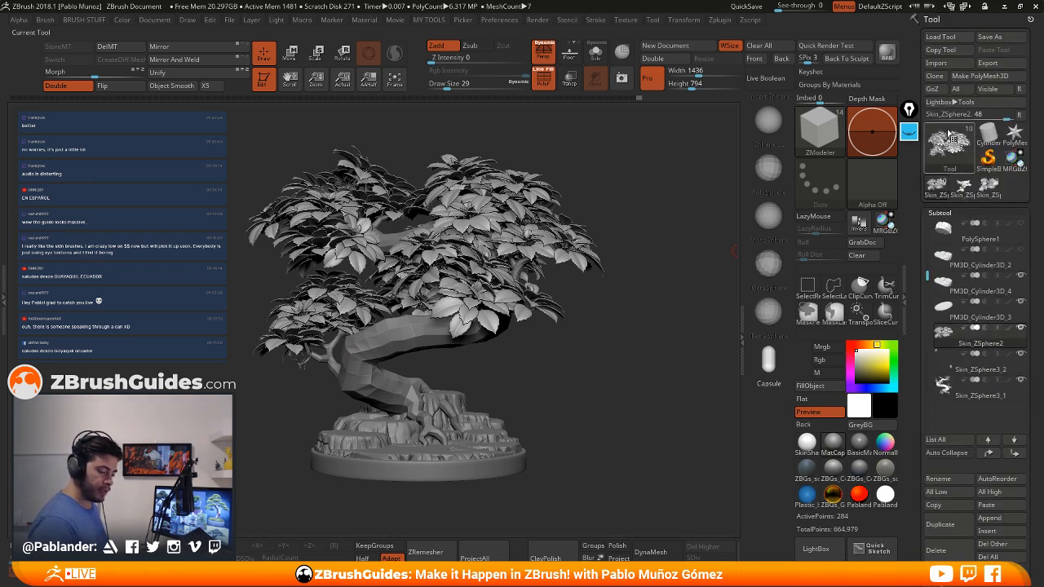
pyautogui.click(953, 137)
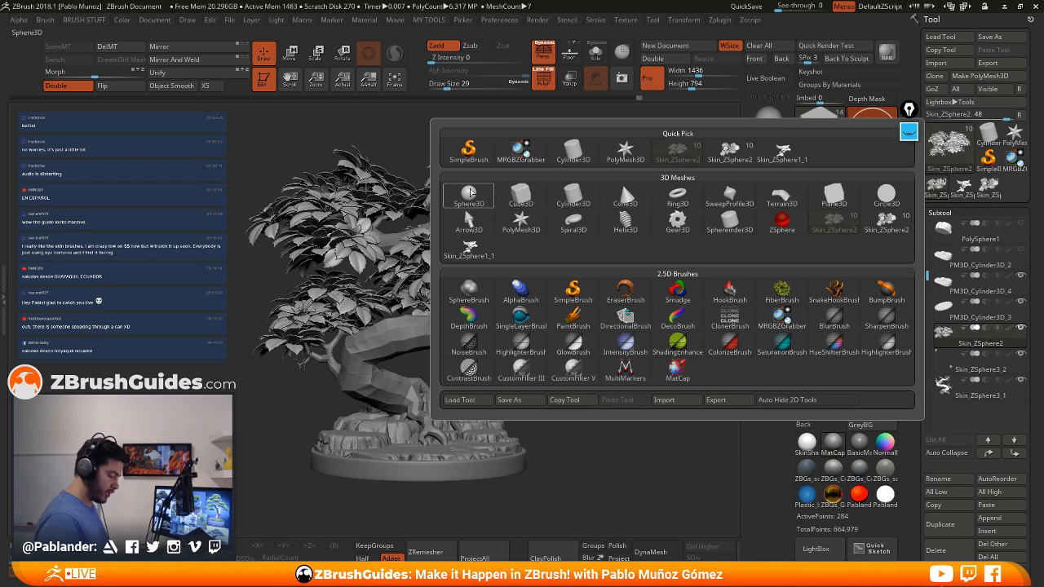
pyautogui.click(470, 193)
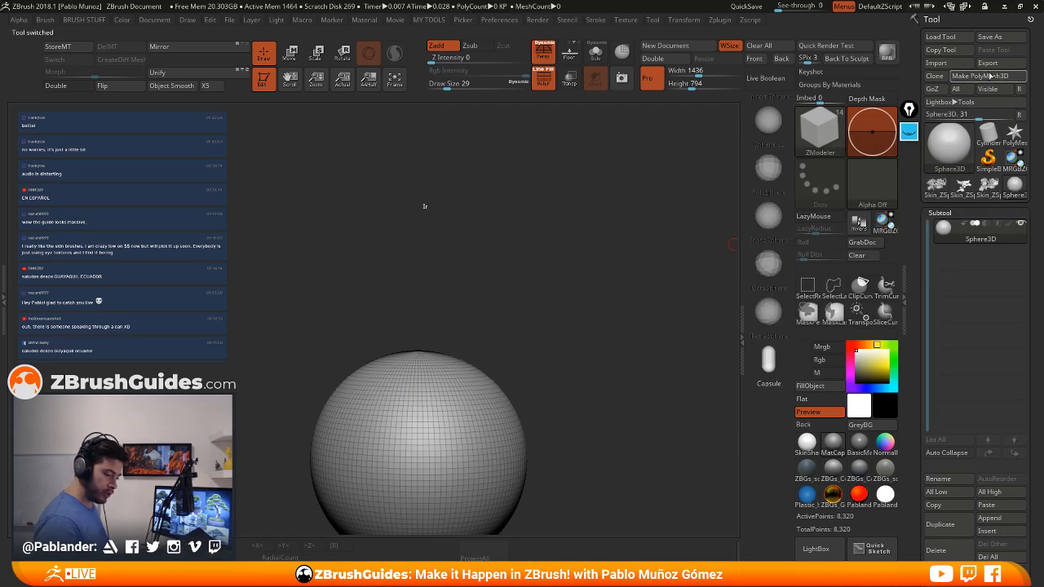
pyautogui.click(989, 76)
pyautogui.keyDown('alt'); pyautogui.moveTo(587, 382); pyautogui.dragTo(548, 288); pyautogui.keyUp('alt')
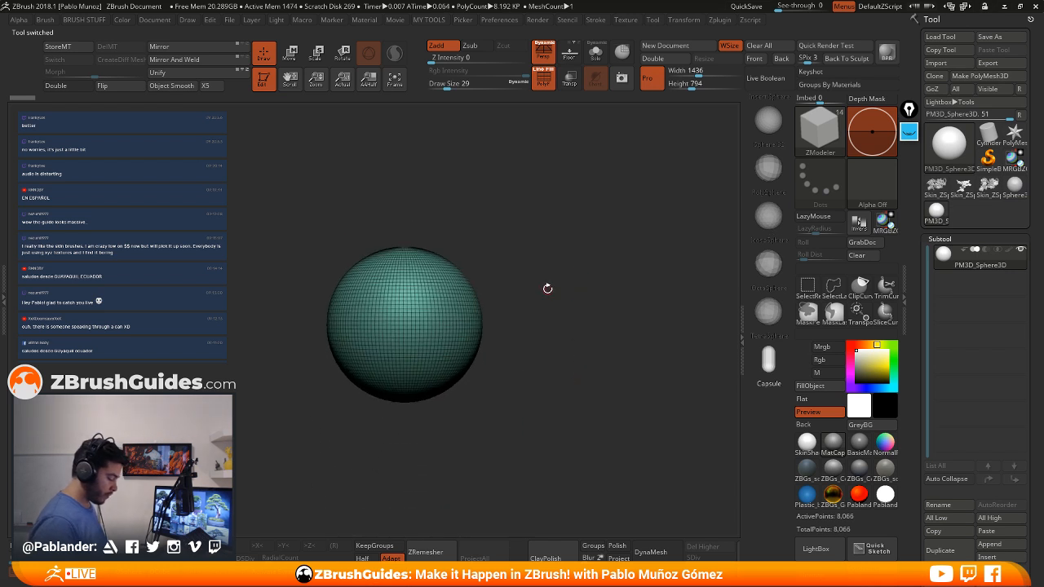
# Stretch the sphere along its Y axis into a tall, narrow ellipsoid with the gizmo, and return to Draw mode
pyautogui.press('w')
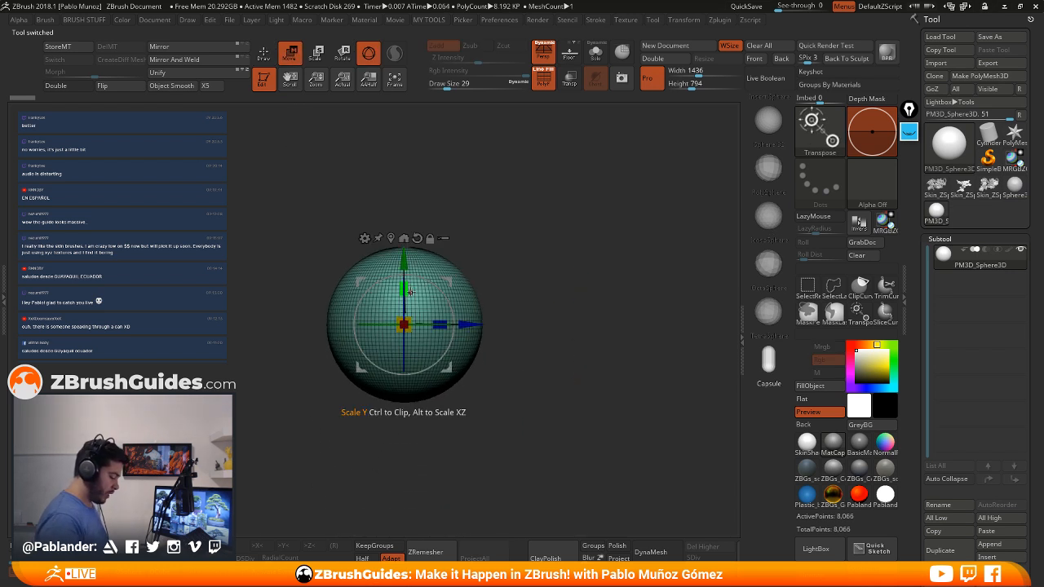
pyautogui.moveTo(411, 291); pyautogui.dragTo(424, 177)
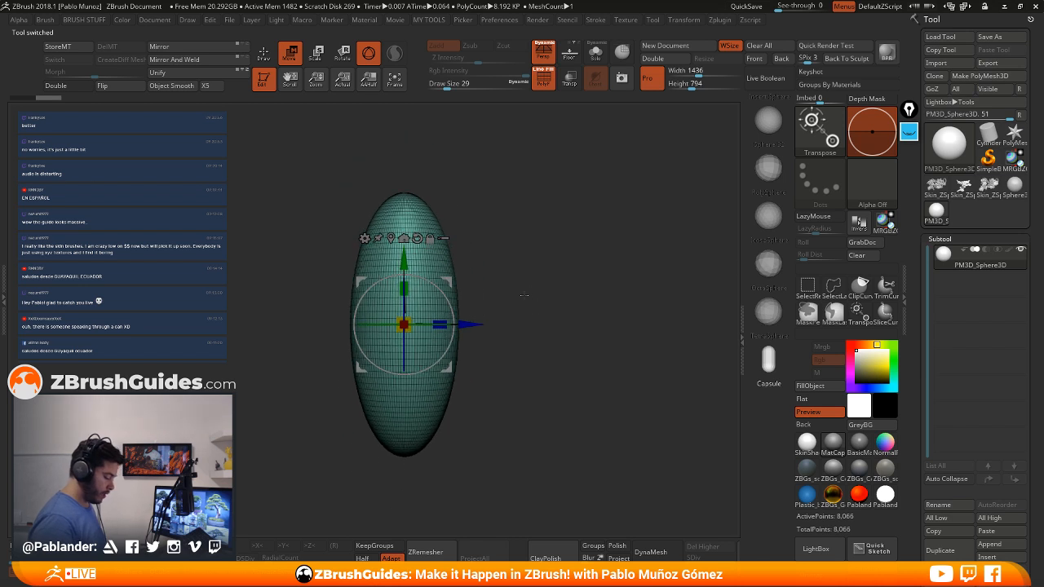
pyautogui.keyDown('alt'); pyautogui.moveTo(538, 312); pyautogui.dragTo(550, 309); pyautogui.keyUp('alt')
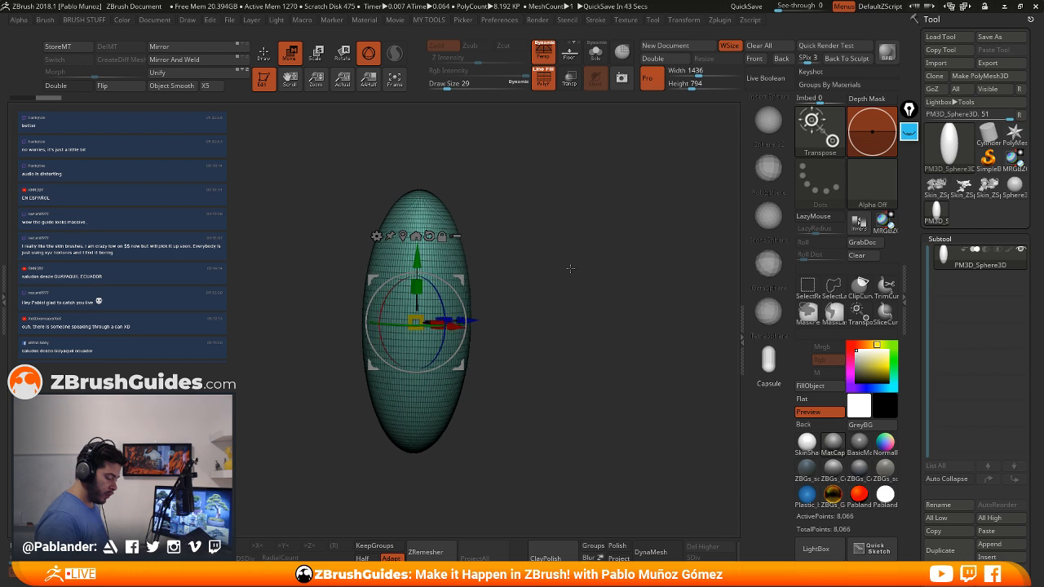
pyautogui.moveTo(416, 287); pyautogui.dragTo(416, 272)
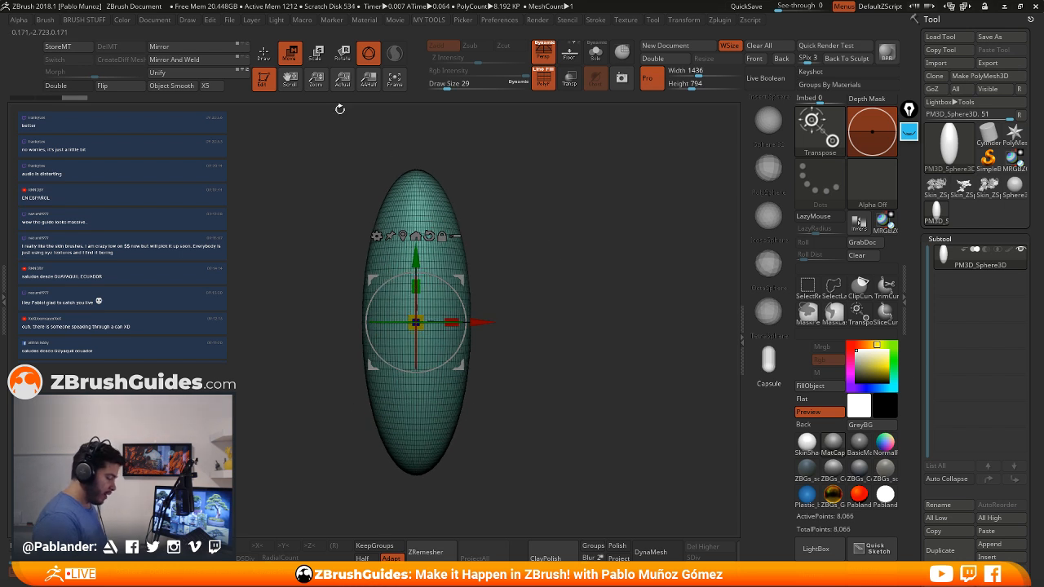
pyautogui.click(263, 55)
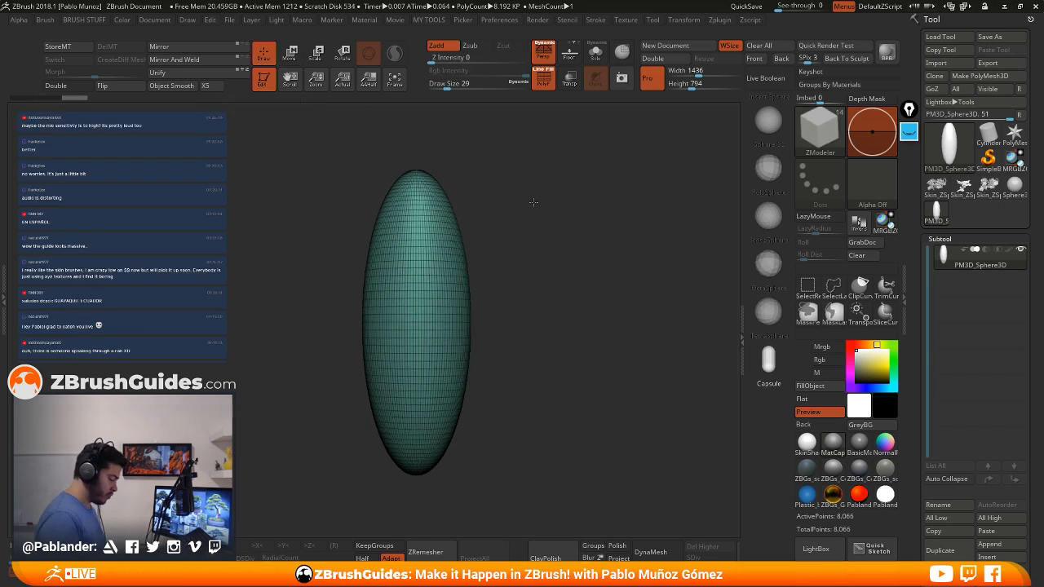
# Turn off the PolyFrame display on the ellipsoid, keeping perspective enabled, and frame the smooth shape
pyautogui.keyDown('shift'); pyautogui.moveTo(533, 201); pyautogui.dragTo(513, 205); pyautogui.keyUp('shift')
pyautogui.moveTo(455, 199)
pyautogui.keyDown('ctrl'); pyautogui.mouseDown(button='right')
pyautogui.moveTo(420, 189)
pyautogui.moveTo(379, 225)
pyautogui.moveTo(370, 164)
pyautogui.mouseUp(button='right'); pyautogui.keyUp('ctrl')
pyautogui.moveTo(483, 275); pyautogui.dragTo(536, 269)
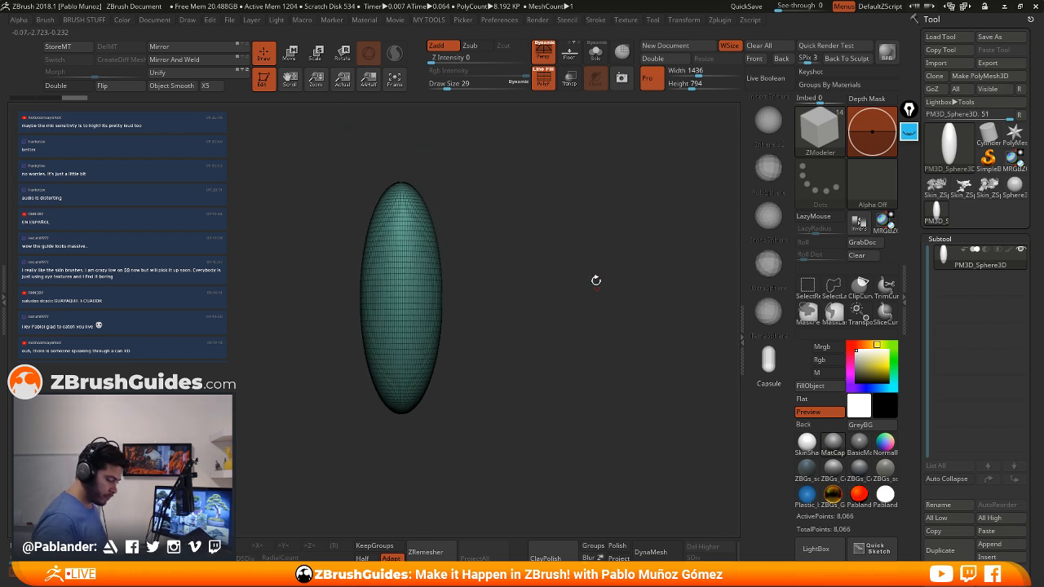
pyautogui.click(544, 52)
pyautogui.click(545, 53)
pyautogui.click(545, 79)
pyautogui.keyDown('alt'); pyautogui.moveTo(513, 166); pyautogui.dragTo(525, 210, button='right'); pyautogui.keyUp('alt')
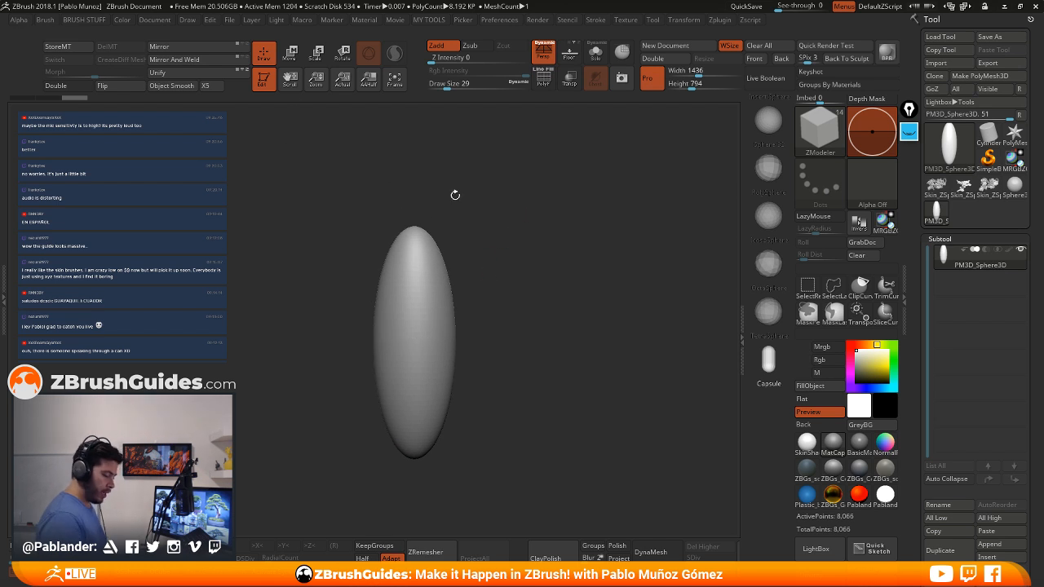
# Choose the Move brush with AccuCurve enabled, set Draw Size to 602, and pull the ellipsoid's upper end into an angular tip
pyautogui.press('b')
pyautogui.click(547, 82)
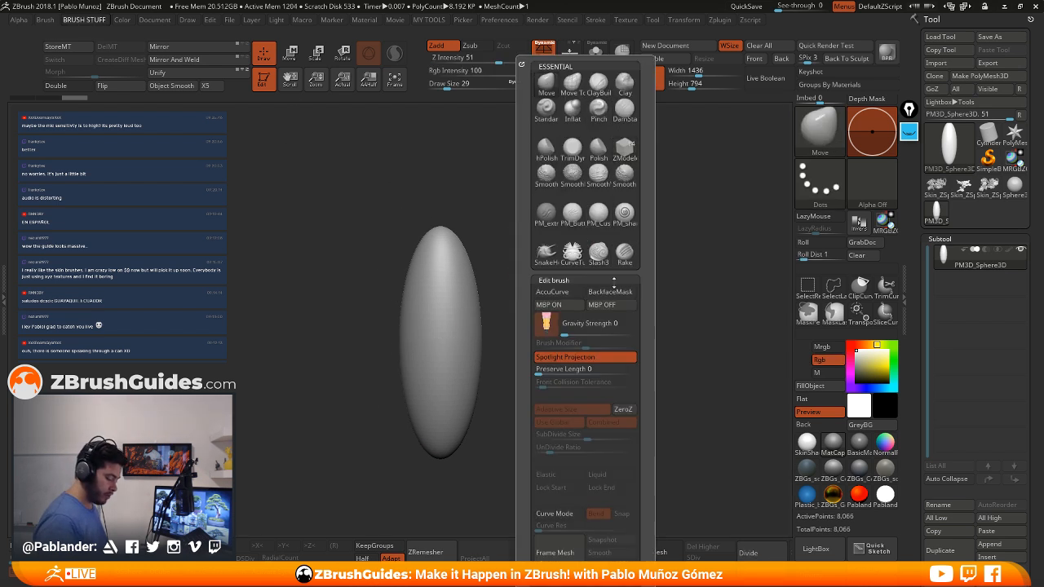
pyautogui.click(567, 296)
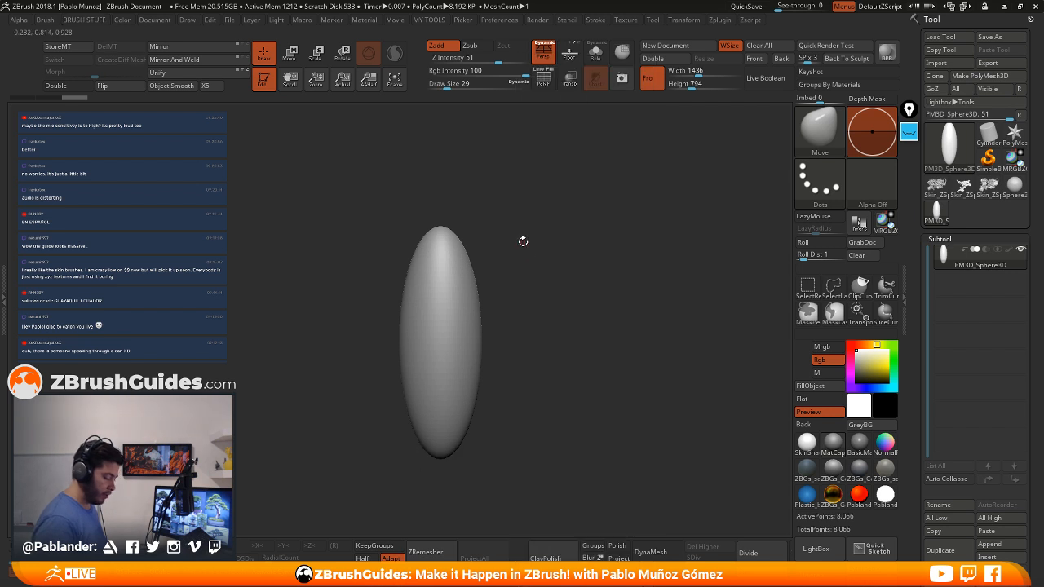
pyautogui.press('space')
pyautogui.moveTo(523, 243)
pyautogui.mouseDown()
pyautogui.moveTo(557, 246)
pyautogui.moveTo(550, 236)
pyautogui.moveTo(540, 247)
pyautogui.mouseUp()
pyautogui.moveTo(438, 245)
pyautogui.mouseDown()
pyautogui.moveTo(453, 210)
pyautogui.moveTo(407, 235)
pyautogui.mouseUp()
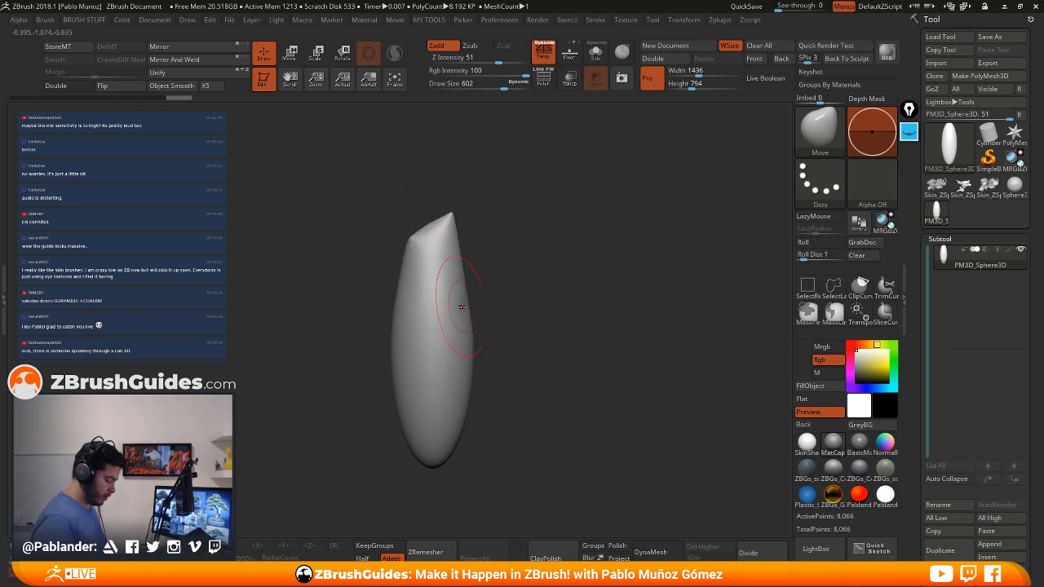
# Pull the ellipsoid's lower end into a slanted, angular tip with the Move brush and push in its lower side
pyautogui.moveTo(465, 444)
pyautogui.mouseDown()
pyautogui.moveTo(481, 451)
pyautogui.moveTo(476, 501)
pyautogui.mouseUp()
pyautogui.keyDown('alt'); pyautogui.moveTo(508, 421); pyautogui.dragTo(517, 384); pyautogui.keyUp('alt')
pyautogui.moveTo(482, 457)
pyautogui.keyDown('shift'); pyautogui.mouseDown()
pyautogui.moveTo(475, 443)
pyautogui.moveTo(438, 443)
pyautogui.mouseUp(); pyautogui.keyUp('shift')
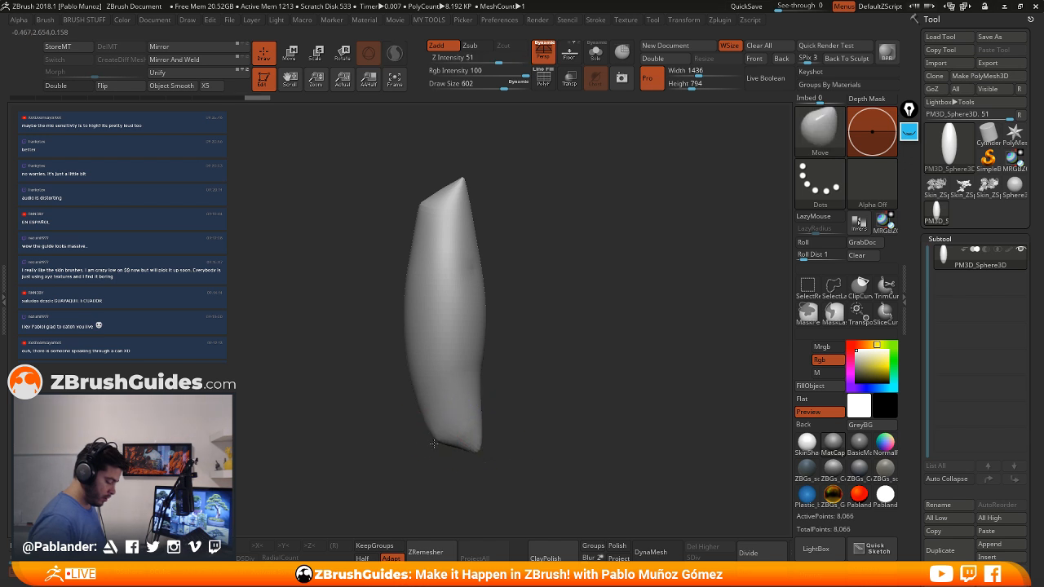
pyautogui.moveTo(477, 353); pyautogui.dragTo(465, 347)
pyautogui.keyDown('alt'); pyautogui.moveTo(540, 252); pyautogui.dragTo(548, 265); pyautogui.keyUp('alt')
pyautogui.hotkey('ctrl', 'shift', 'z')
pyautogui.hotkey('ctrl', 'shift', 'z')
pyautogui.hotkey('ctrl', 'shift', 'z')
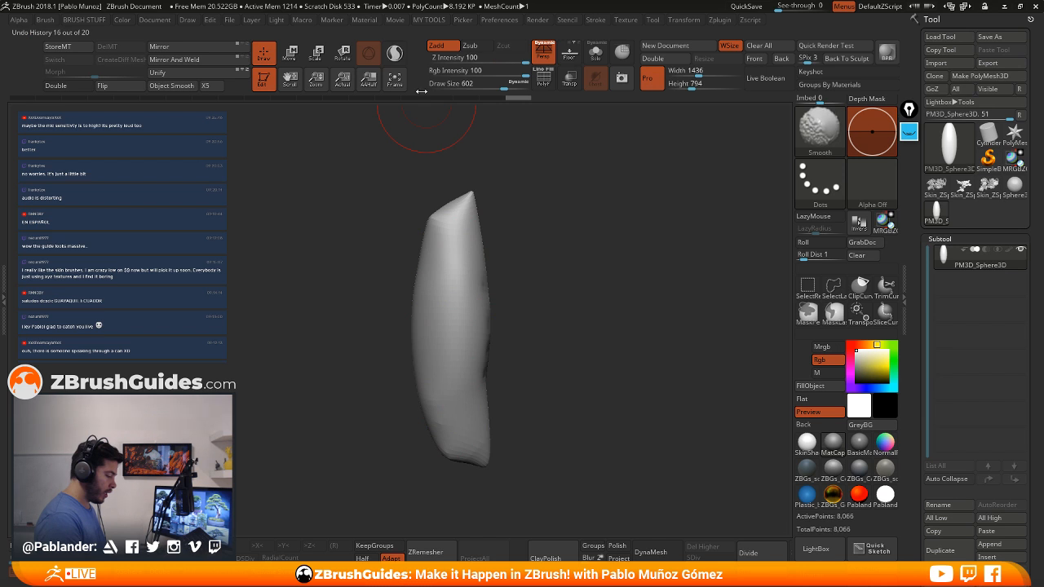
# Enable Sculptris Pro, smooth the elongated mesh, and use the Move brush to notch its lower side and soften the upper end
pyautogui.click(394, 53)
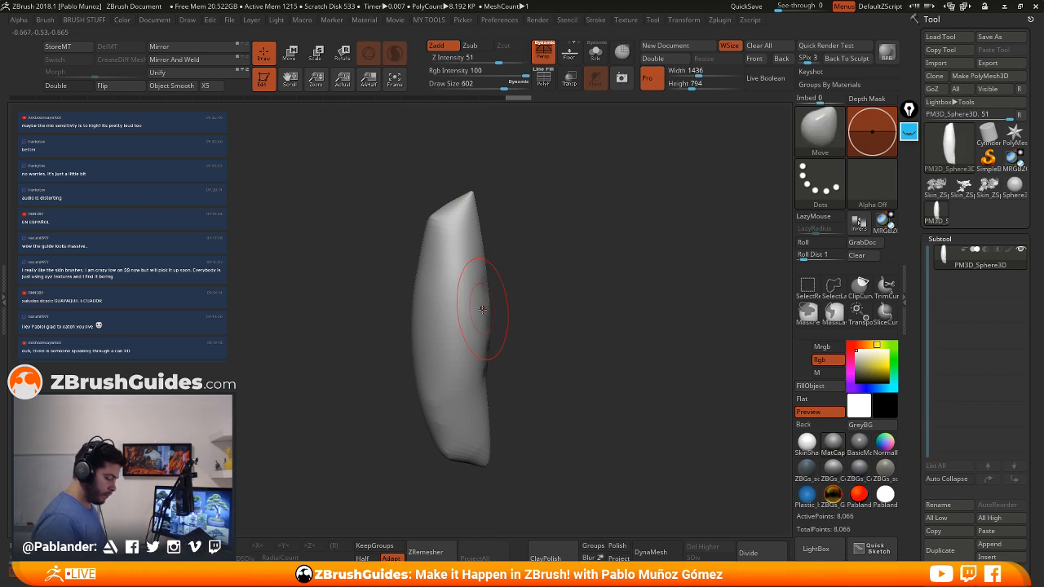
pyautogui.keyDown('shift'); pyautogui.moveTo(431, 371); pyautogui.dragTo(456, 363); pyautogui.keyUp('shift')
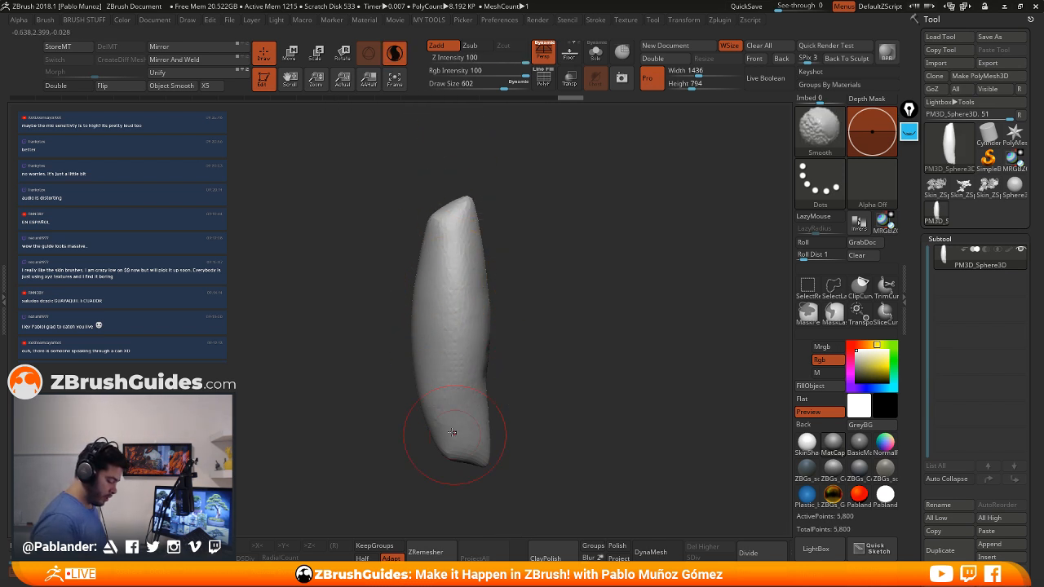
pyautogui.moveTo(455, 434); pyautogui.dragTo(446, 427)
pyautogui.moveTo(478, 371); pyautogui.dragTo(482, 394)
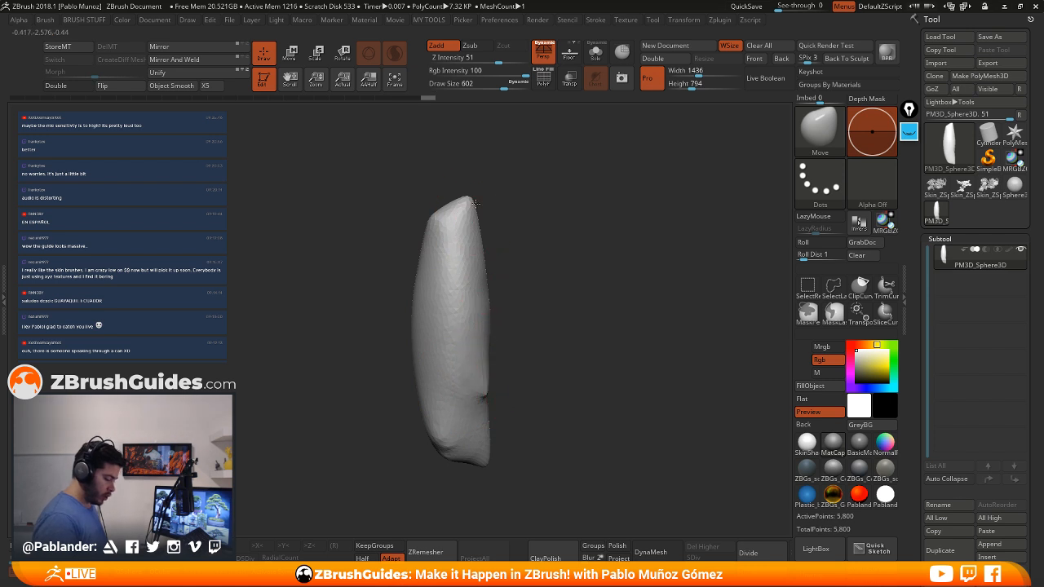
pyautogui.moveTo(465, 211)
pyautogui.mouseDown()
pyautogui.moveTo(474, 201)
pyautogui.moveTo(465, 226)
pyautogui.mouseUp()
pyautogui.moveTo(448, 214); pyautogui.dragTo(448, 243)
pyautogui.moveTo(514, 239); pyautogui.dragTo(581, 238)
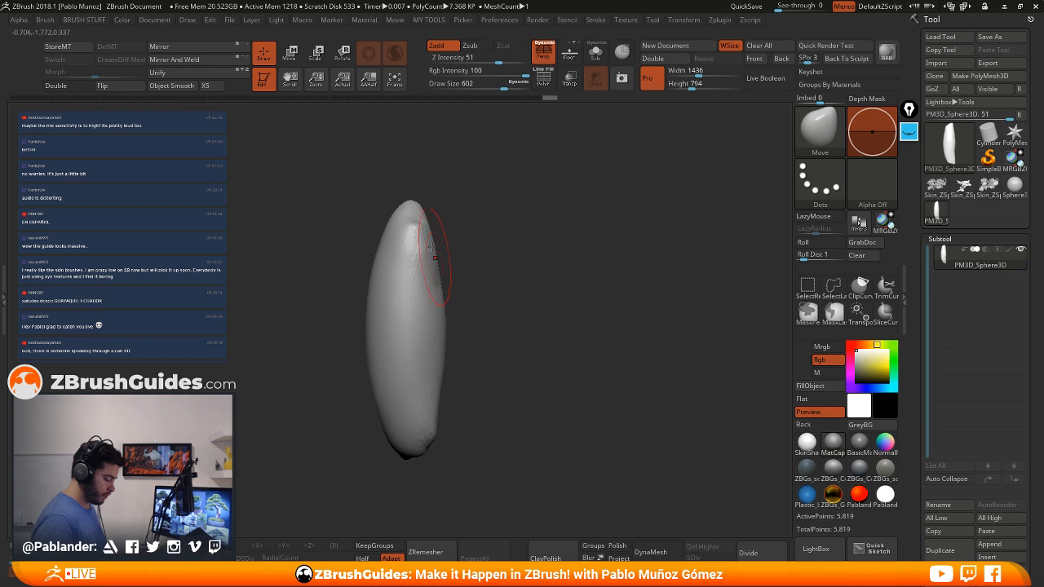
# Push the side contour inward at several heights with the Move brush, smoothing the surface between strokes
pyautogui.moveTo(421, 248); pyautogui.dragTo(413, 244)
pyautogui.moveTo(435, 400)
pyautogui.keyDown('shift'); pyautogui.mouseDown()
pyautogui.moveTo(429, 445)
pyautogui.moveTo(431, 400)
pyautogui.mouseUp(); pyautogui.keyUp('shift')
pyautogui.moveTo(440, 321); pyautogui.dragTo(435, 310)
pyautogui.moveTo(442, 355); pyautogui.dragTo(438, 370)
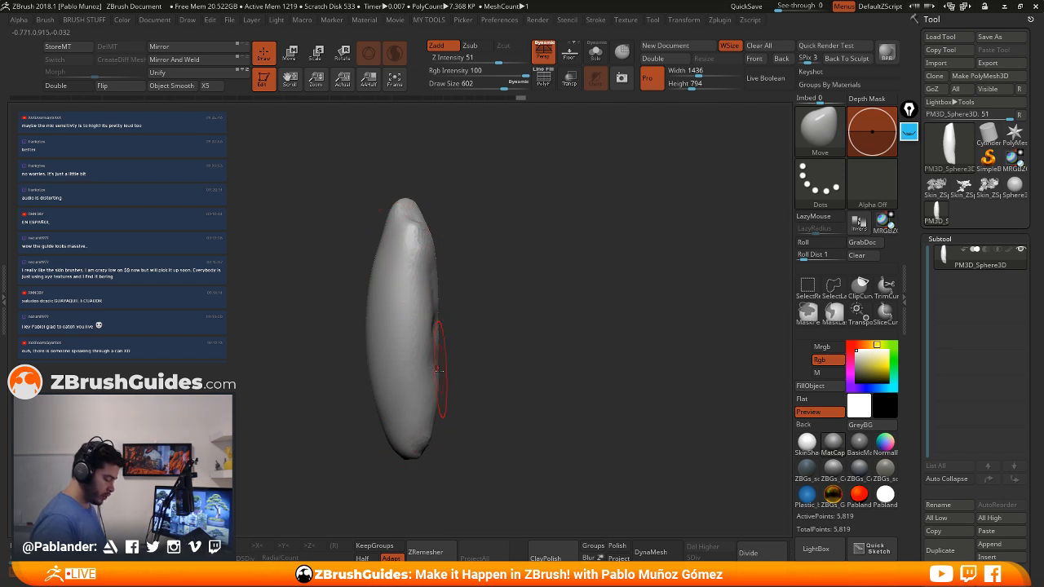
pyautogui.moveTo(499, 297); pyautogui.dragTo(456, 333)
pyautogui.keyDown('shift'); pyautogui.moveTo(454, 332); pyautogui.dragTo(448, 330); pyautogui.keyUp('shift')
pyautogui.moveTo(518, 272)
pyautogui.mouseDown()
pyautogui.moveTo(481, 266)
pyautogui.moveTo(514, 267)
pyautogui.moveTo(443, 294)
pyautogui.mouseUp()
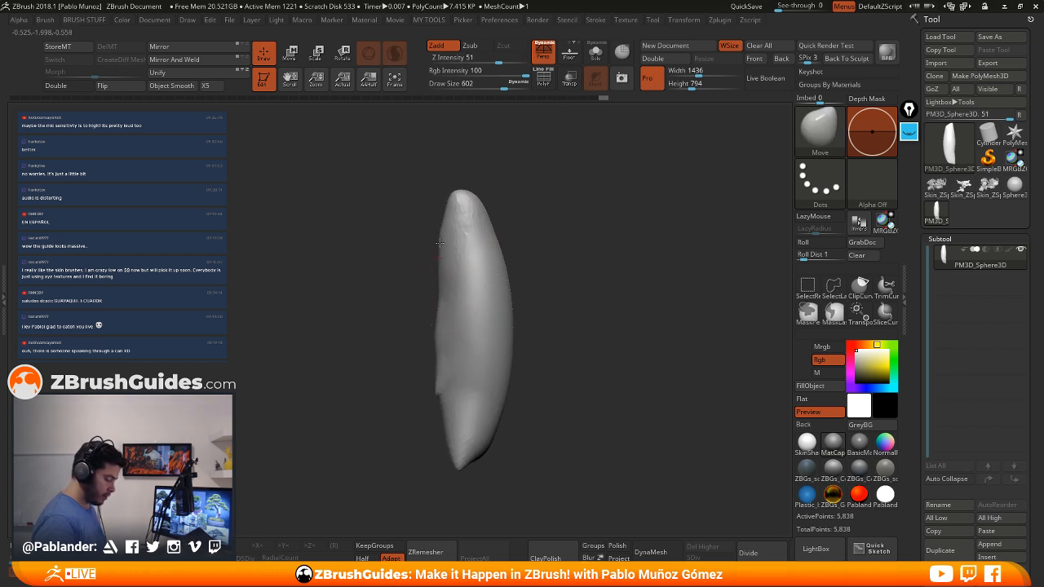
# Draw out the upper and lower tips with the Move brush and reshape the side edges into an uneven outline
pyautogui.moveTo(466, 200); pyautogui.dragTo(482, 175)
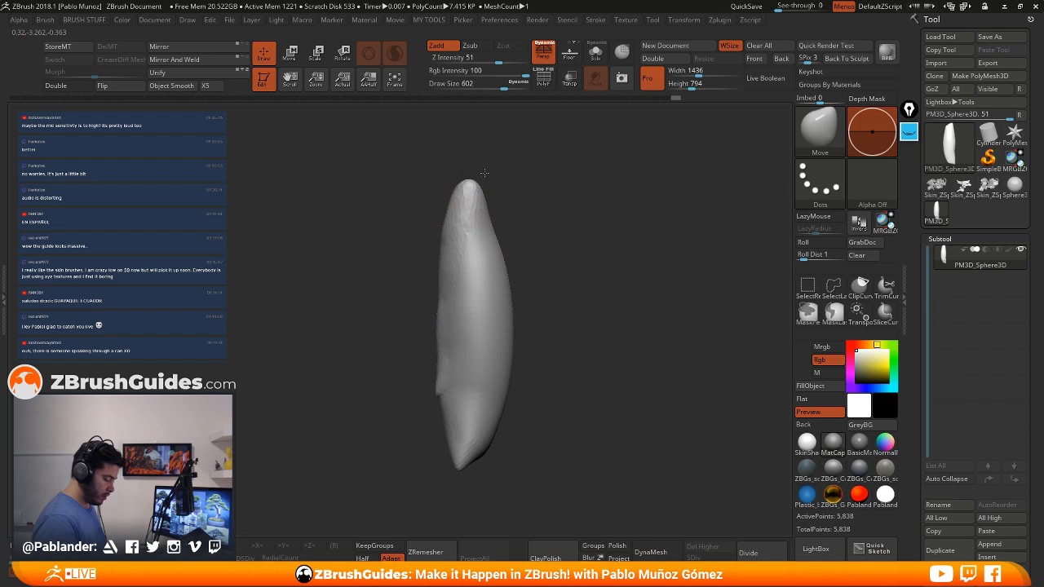
pyautogui.moveTo(500, 245); pyautogui.dragTo(487, 235)
pyautogui.moveTo(511, 322); pyautogui.dragTo(516, 329)
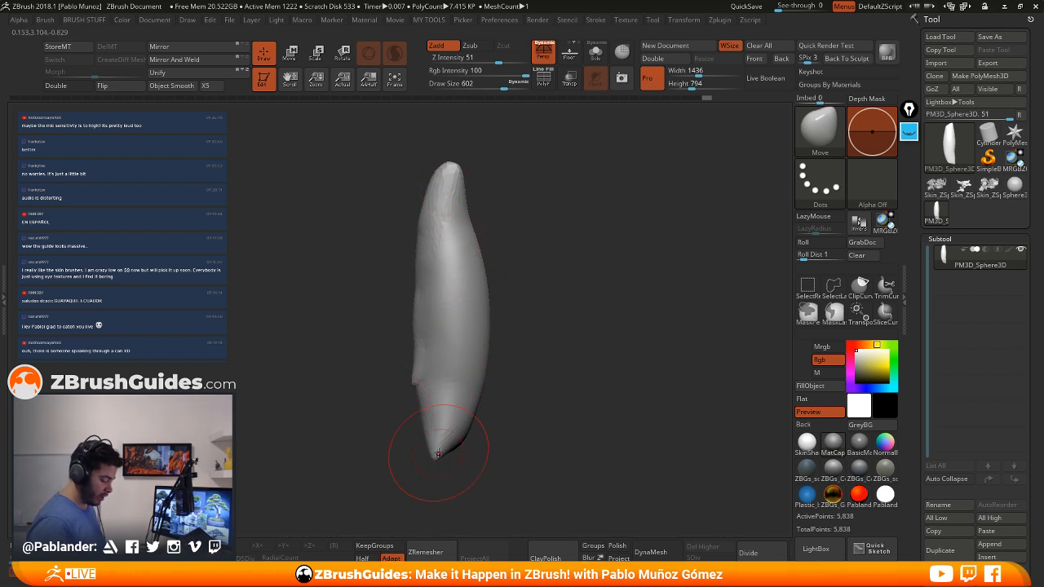
pyautogui.moveTo(438, 454); pyautogui.dragTo(462, 469)
pyautogui.moveTo(493, 311); pyautogui.dragTo(563, 333)
pyautogui.moveTo(417, 387); pyautogui.dragTo(431, 409)
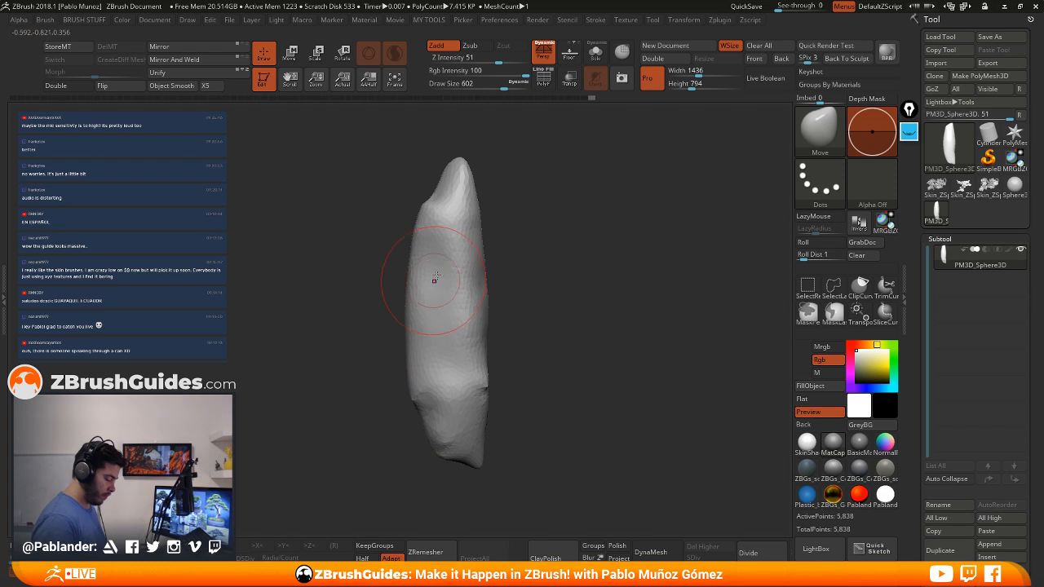
pyautogui.moveTo(482, 219)
pyautogui.mouseDown()
pyautogui.moveTo(509, 198)
pyautogui.moveTo(589, 214)
pyautogui.mouseUp()
pyautogui.moveTo(446, 208); pyautogui.dragTo(454, 190)
pyautogui.moveTo(499, 217)
pyautogui.mouseDown()
pyautogui.moveTo(483, 274)
pyautogui.moveTo(445, 316)
pyautogui.mouseUp()
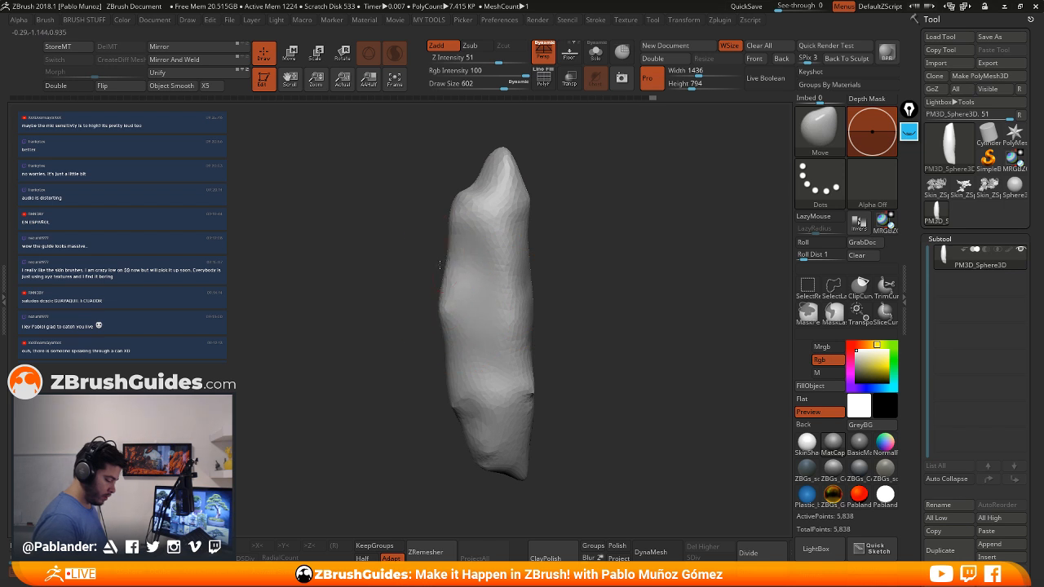
# Set Draw Size to 422 and push bumps into both side edges and the lower tip for a wavy outline
pyautogui.press('space')
pyautogui.moveTo(468, 244); pyautogui.dragTo(464, 244)
pyautogui.moveTo(469, 245); pyautogui.dragTo(457, 242)
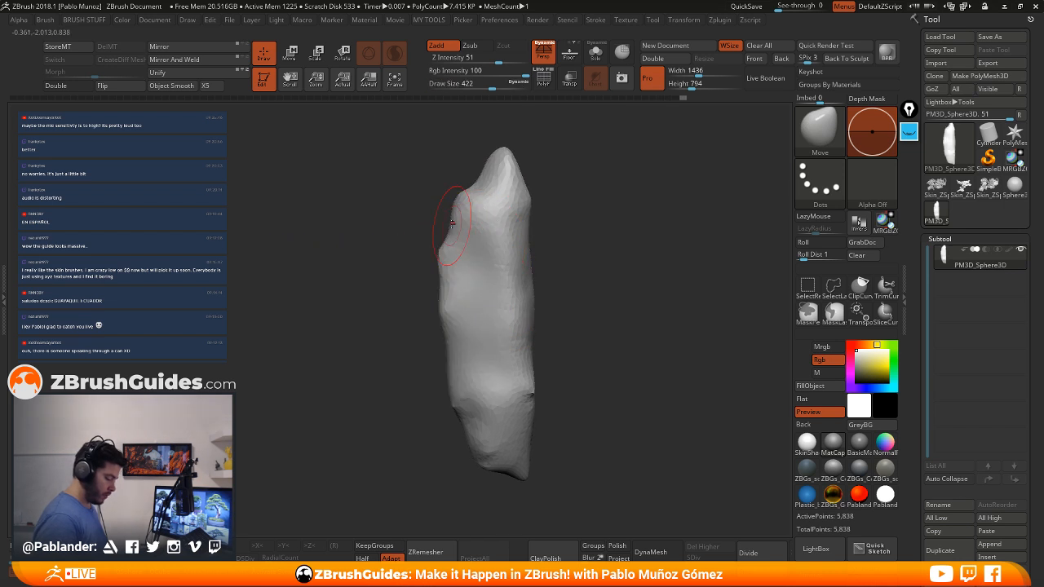
pyautogui.keyDown('alt'); pyautogui.moveTo(578, 272); pyautogui.dragTo(530, 246); pyautogui.keyUp('alt')
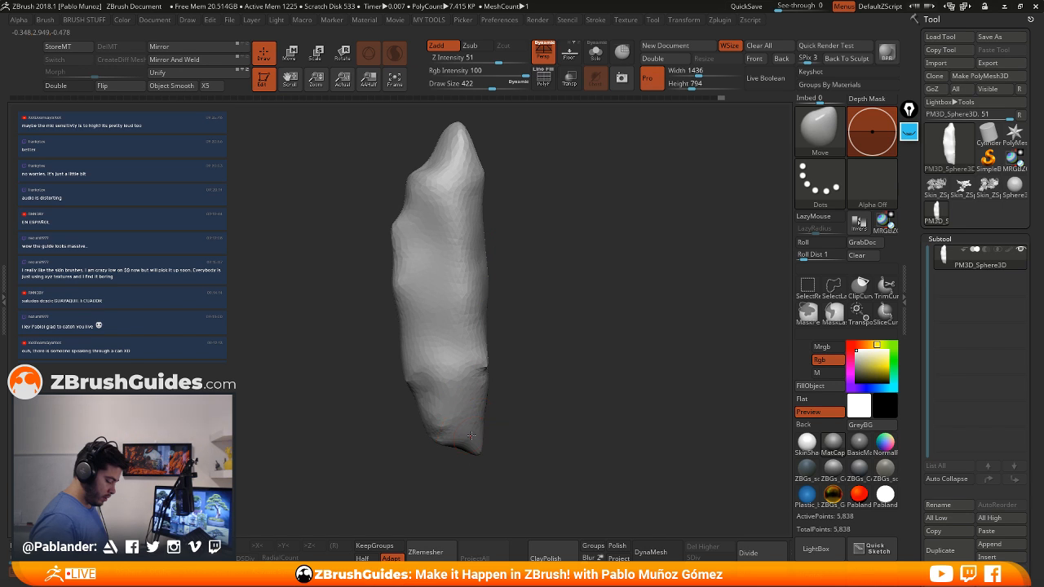
pyautogui.moveTo(462, 444)
pyautogui.mouseDown()
pyautogui.moveTo(471, 465)
pyautogui.moveTo(482, 412)
pyautogui.mouseUp()
pyautogui.moveTo(482, 365); pyautogui.dragTo(484, 362)
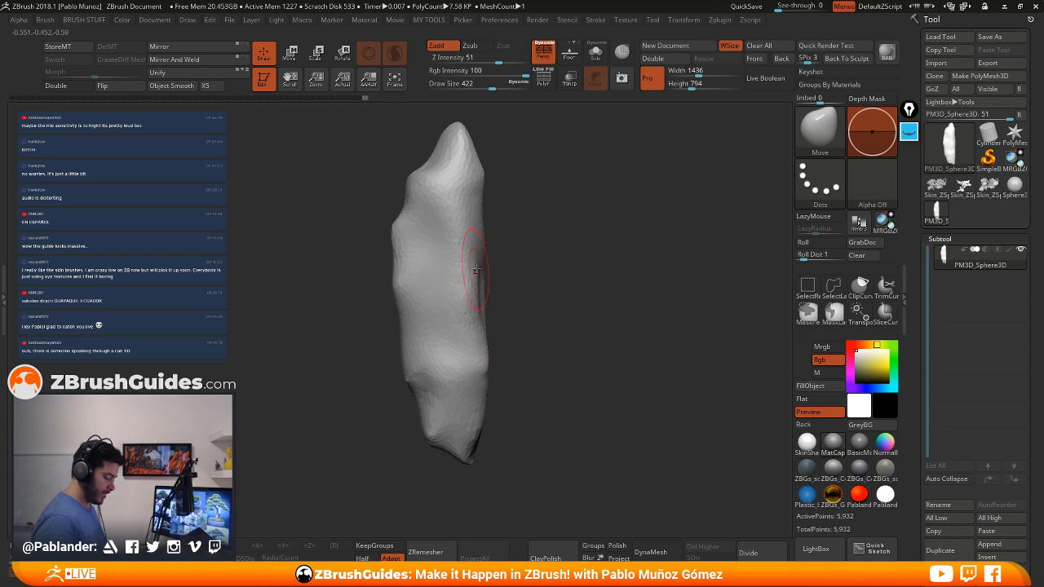
pyautogui.moveTo(481, 294)
pyautogui.mouseDown()
pyautogui.moveTo(478, 318)
pyautogui.moveTo(469, 238)
pyautogui.mouseUp()
pyautogui.moveTo(489, 295); pyautogui.dragTo(610, 297)
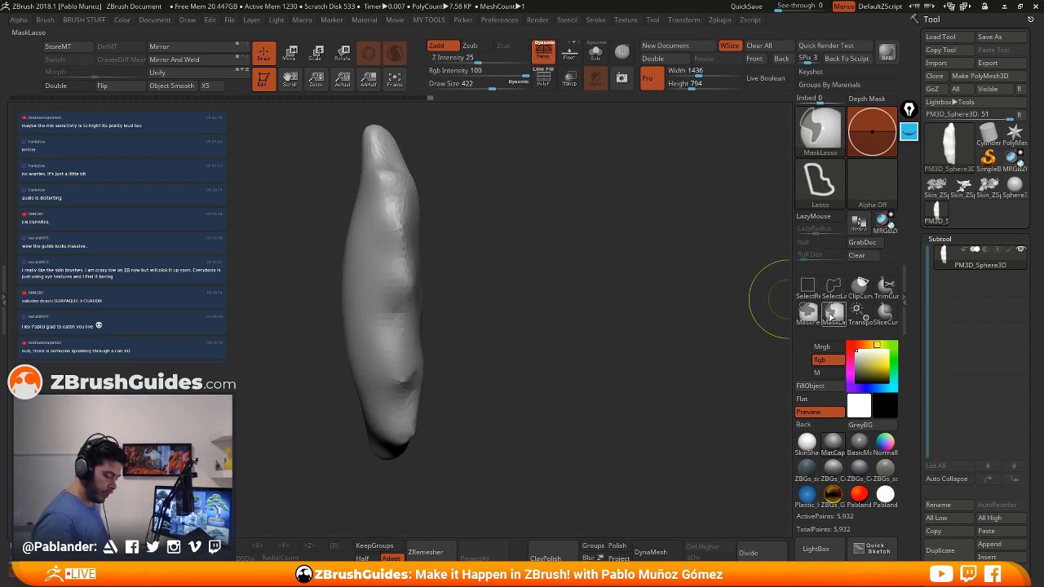
# Mask the front half of the elongated mesh along its length with the MaskLasso brush and inspect it from the side
pyautogui.keyDown('alt'); pyautogui.moveTo(541, 259); pyautogui.dragTo(540, 218); pyautogui.keyUp('alt')
pyautogui.moveTo(425, 263)
pyautogui.keyDown('ctrl'); pyautogui.mouseDown()
pyautogui.moveTo(448, 458)
pyautogui.moveTo(412, 140)
pyautogui.moveTo(490, 179)
pyautogui.mouseUp(); pyautogui.keyUp('ctrl')
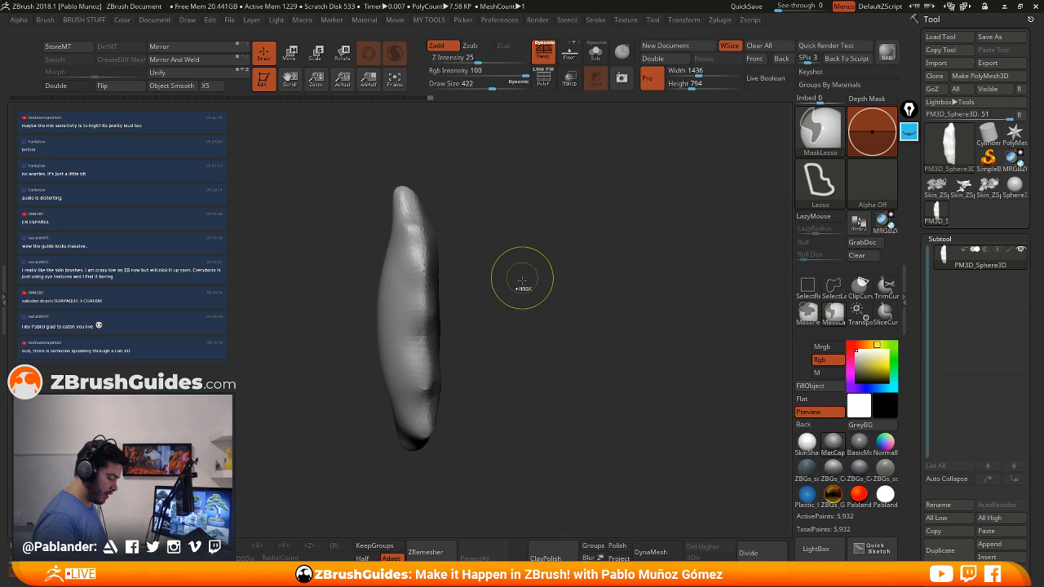
pyautogui.moveTo(523, 290); pyautogui.dragTo(554, 281)
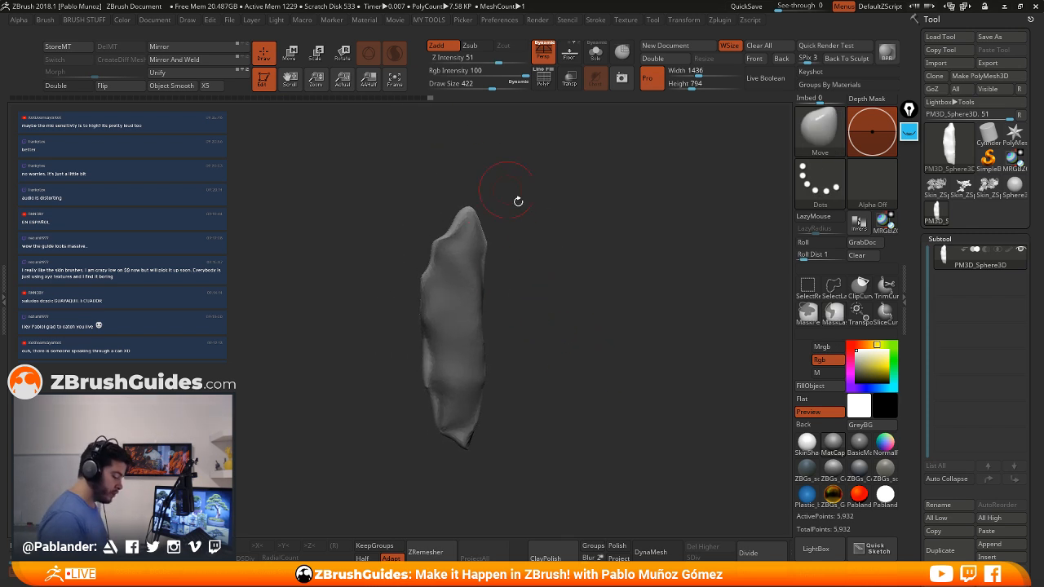
pyautogui.moveTo(558, 278)
pyautogui.mouseDown()
pyautogui.moveTo(552, 259)
pyautogui.moveTo(557, 270)
pyautogui.mouseUp()
pyautogui.moveTo(524, 258); pyautogui.dragTo(538, 256)
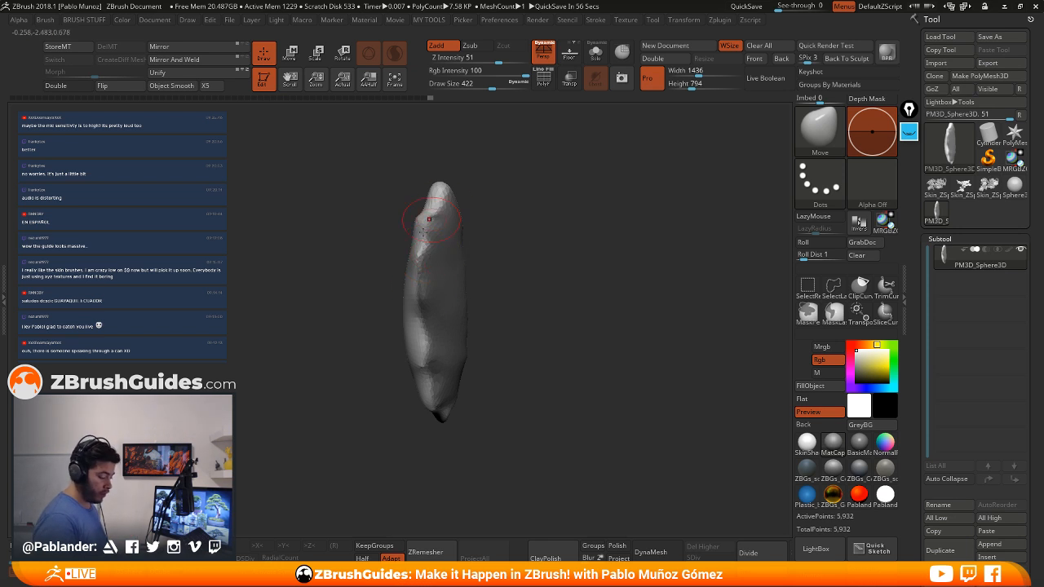
pyautogui.keyDown('alt'); pyautogui.moveTo(518, 239); pyautogui.dragTo(555, 256); pyautogui.keyUp('alt')
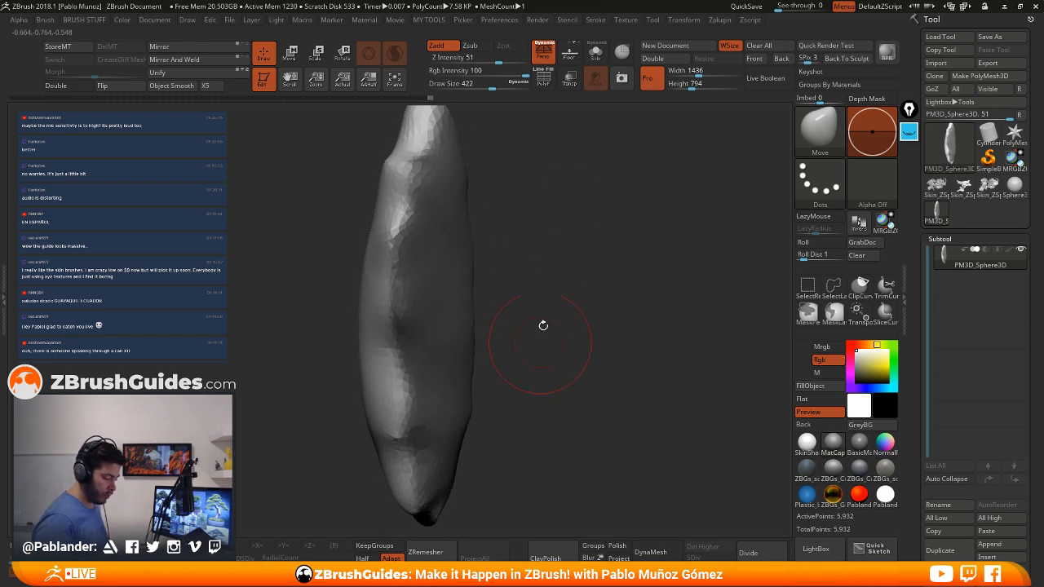
# Display PolyFrame, set the Smooth brush's Draw Size to 234, and brush along the side rim to refine its triangles
pyautogui.click(543, 77)
pyautogui.moveTo(536, 109); pyautogui.dragTo(551, 227)
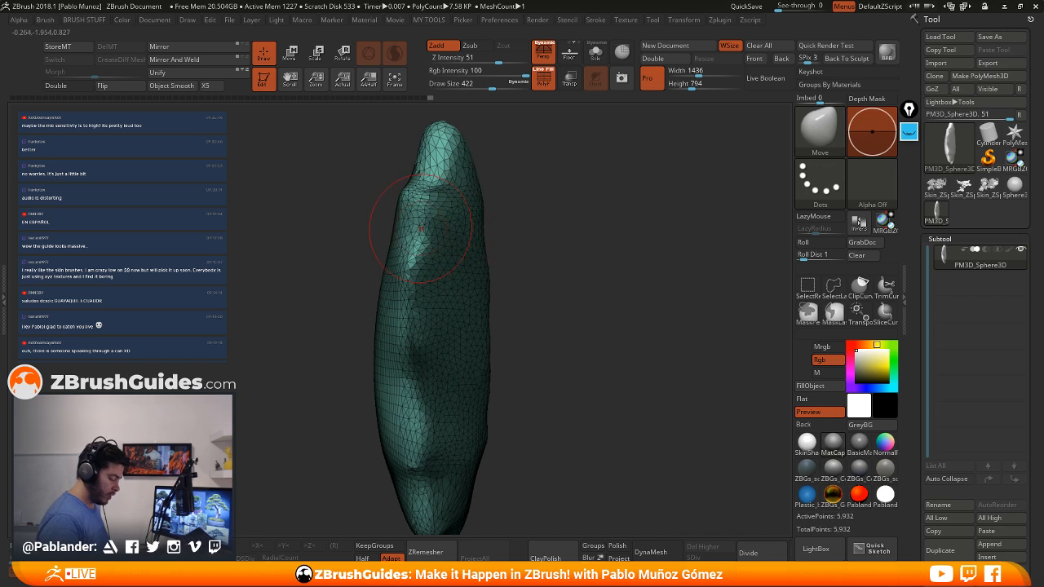
pyautogui.press('space')
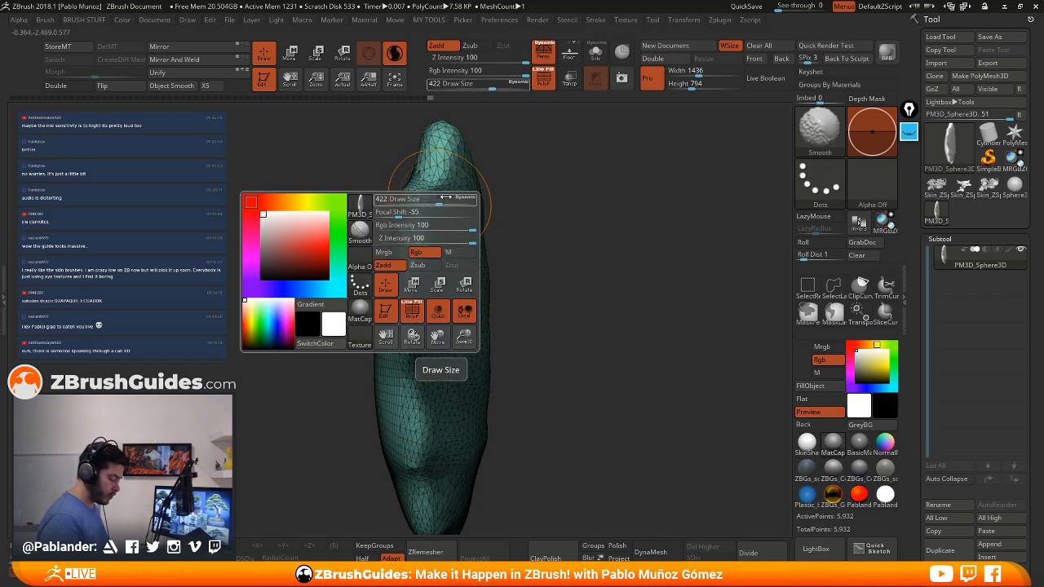
pyautogui.press('space')
pyautogui.moveTo(438, 197)
pyautogui.mouseDown()
pyautogui.moveTo(420, 197)
pyautogui.moveTo(440, 155)
pyautogui.moveTo(403, 290)
pyautogui.moveTo(417, 449)
pyautogui.mouseUp()
pyautogui.press('shift')
pyautogui.keyDown('alt'); pyautogui.moveTo(534, 370); pyautogui.dragTo(533, 281); pyautogui.keyUp('alt')
pyautogui.moveTo(596, 269)
pyautogui.mouseDown()
pyautogui.moveTo(584, 237)
pyautogui.moveTo(534, 287)
pyautogui.moveTo(508, 231)
pyautogui.moveTo(481, 229)
pyautogui.mouseUp()
pyautogui.keyDown('shift'); pyautogui.moveTo(362, 220); pyautogui.dragTo(412, 404); pyautogui.keyUp('shift')
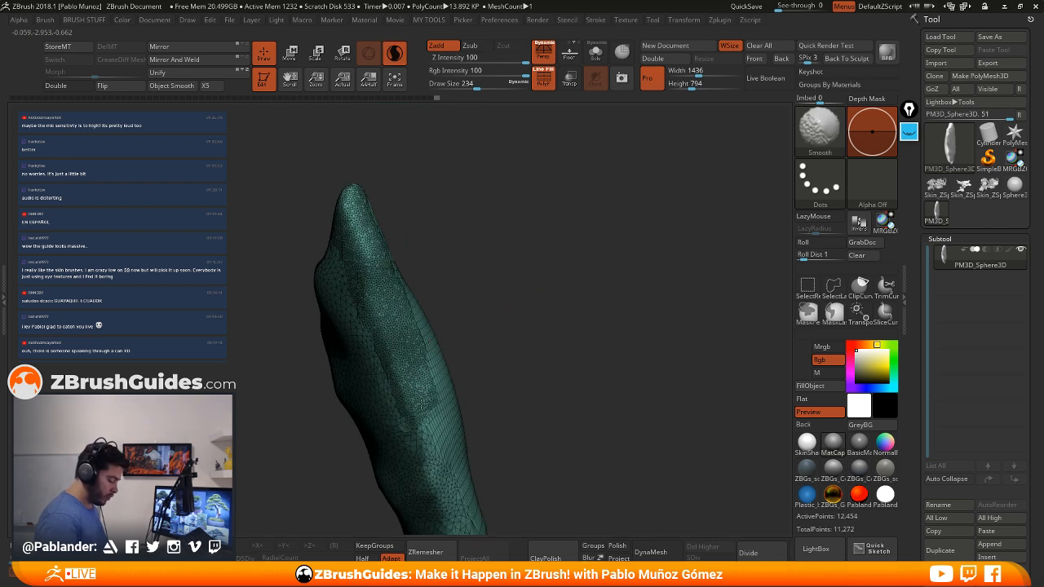
# Continue smoothing the rim down to the lower tip and back around the top, and turn off PolyFrame
pyautogui.moveTo(530, 286)
pyautogui.mouseDown()
pyautogui.moveTo(535, 221)
pyautogui.moveTo(510, 237)
pyautogui.mouseUp()
pyautogui.keyDown('shift'); pyautogui.moveTo(465, 314); pyautogui.dragTo(487, 489); pyautogui.keyUp('shift')
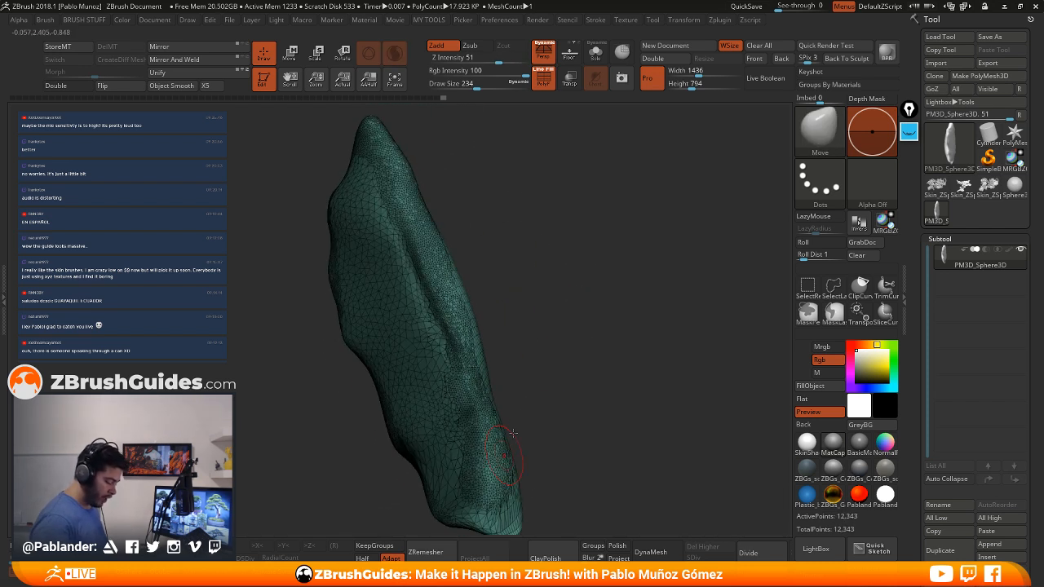
pyautogui.moveTo(558, 363)
pyautogui.keyDown('alt'); pyautogui.mouseDown()
pyautogui.moveTo(558, 287)
pyautogui.moveTo(575, 306)
pyautogui.mouseUp(); pyautogui.keyUp('alt')
pyautogui.keyDown('shift'); pyautogui.moveTo(510, 342); pyautogui.dragTo(514, 416); pyautogui.keyUp('shift')
pyautogui.moveTo(588, 343)
pyautogui.mouseDown()
pyautogui.moveTo(580, 297)
pyautogui.moveTo(530, 253)
pyautogui.mouseUp()
pyautogui.moveTo(395, 215)
pyautogui.keyDown('shift'); pyautogui.mouseDown()
pyautogui.moveTo(519, 226)
pyautogui.moveTo(501, 308)
pyautogui.moveTo(526, 272)
pyautogui.moveTo(509, 210)
pyautogui.moveTo(533, 265)
pyautogui.moveTo(531, 319)
pyautogui.moveTo(537, 281)
pyautogui.moveTo(431, 174)
pyautogui.mouseUp(); pyautogui.keyUp('shift')
pyautogui.click(543, 81)
# Stretch the unmasked part of the mesh along its Y axis with the gizmo and return to Draw mode
pyautogui.press('w')
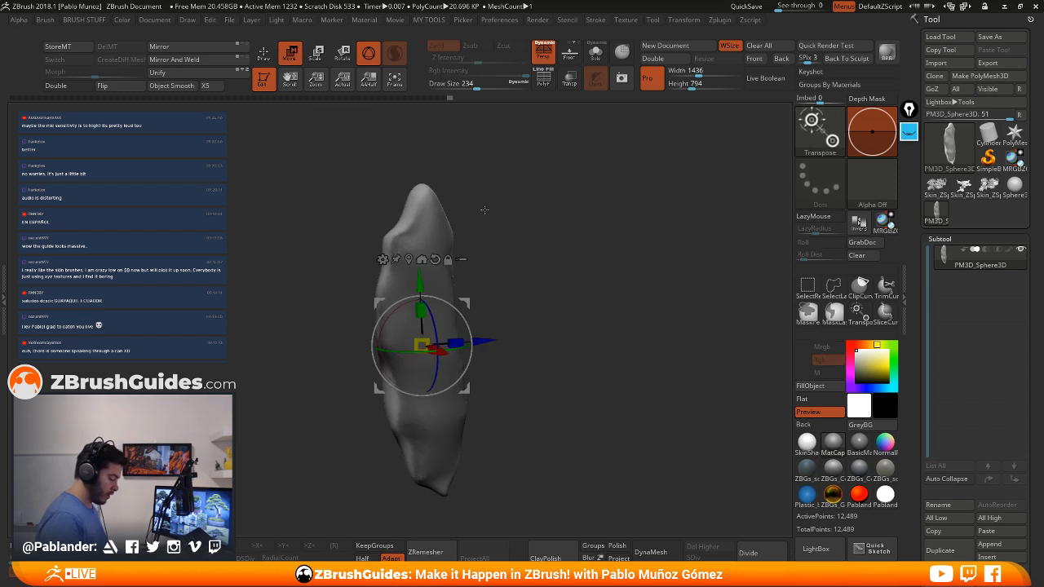
pyautogui.moveTo(420, 310); pyautogui.dragTo(420, 293)
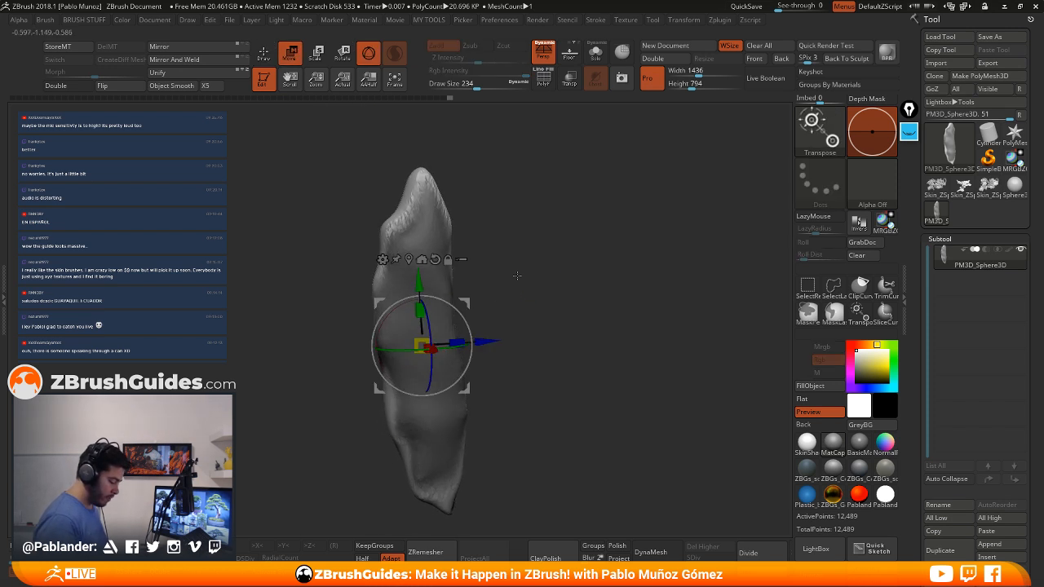
pyautogui.moveTo(517, 275); pyautogui.dragTo(540, 323)
pyautogui.moveTo(478, 345)
pyautogui.mouseDown()
pyautogui.moveTo(529, 315)
pyautogui.moveTo(494, 254)
pyautogui.mouseUp()
pyautogui.press('q')
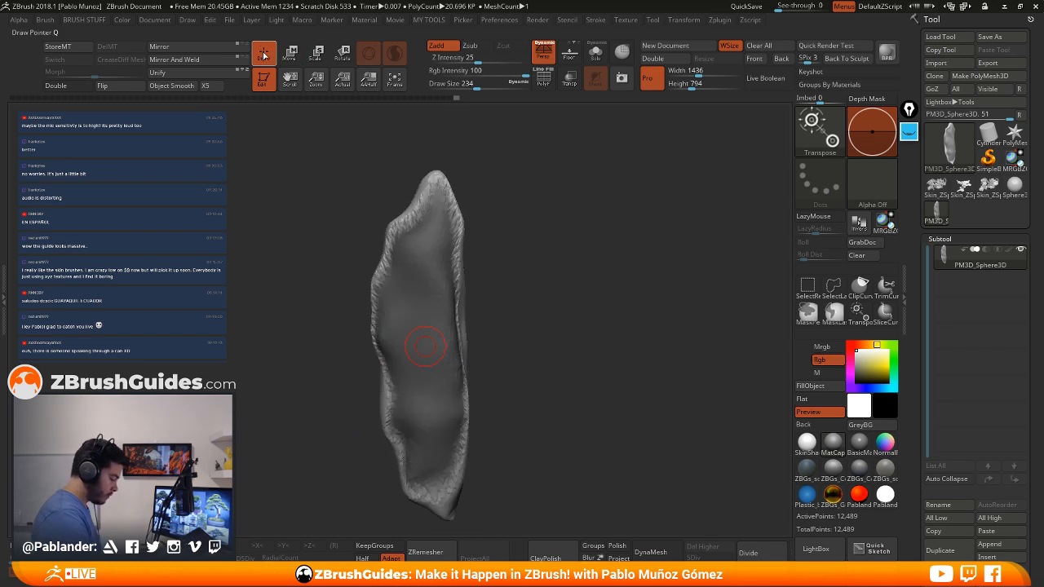
# Clear the mask and smooth away the ridged texture along the mesh's rim and tips
pyautogui.keyDown('ctrl'); pyautogui.keyDown('shift'); pyautogui.click(532, 233); pyautogui.keyUp('shift'); pyautogui.keyUp('ctrl')
pyautogui.moveTo(539, 312); pyautogui.dragTo(504, 262)
pyautogui.keyDown('shift'); pyautogui.moveTo(424, 197); pyautogui.dragTo(431, 160); pyautogui.keyUp('shift')
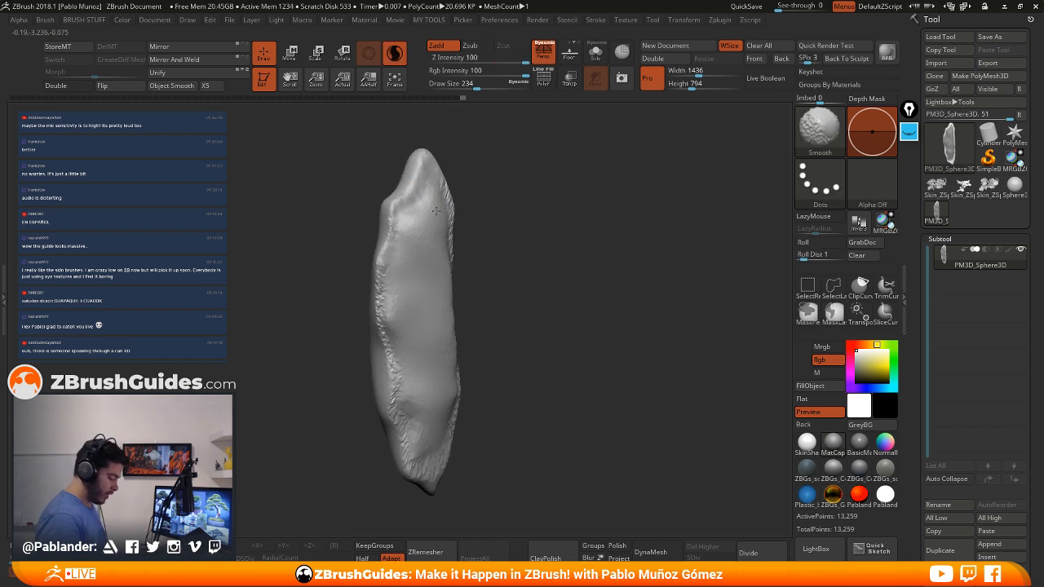
pyautogui.moveTo(489, 456)
pyautogui.mouseDown()
pyautogui.moveTo(464, 433)
pyautogui.moveTo(470, 363)
pyautogui.moveTo(449, 152)
pyautogui.mouseUp()
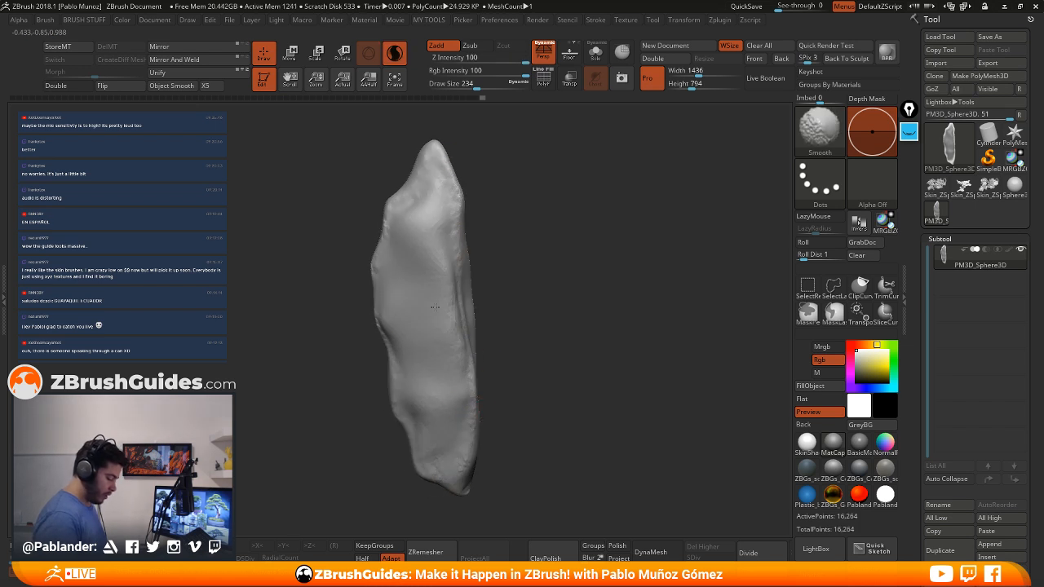
pyautogui.moveTo(494, 346)
pyautogui.mouseDown()
pyautogui.moveTo(575, 296)
pyautogui.moveTo(530, 285)
pyautogui.mouseUp()
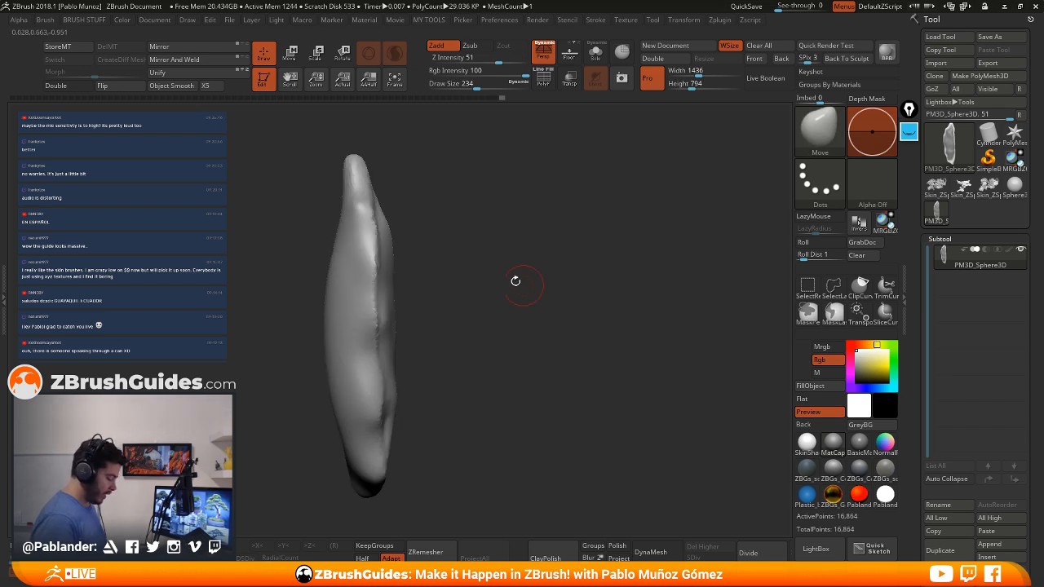
# Lasso a mask over the front face from the side view and invert it so only that face is editable
pyautogui.keyDown('ctrl'); pyautogui.moveTo(383, 161); pyautogui.dragTo(387, 207); pyautogui.keyUp('ctrl')
pyautogui.moveTo(387, 347)
pyautogui.keyDown('ctrl'); pyautogui.mouseDown()
pyautogui.moveTo(394, 475)
pyautogui.moveTo(414, 153)
pyautogui.mouseUp(); pyautogui.keyUp('ctrl')
pyautogui.keyDown('ctrl'); pyautogui.click(490, 263); pyautogui.keyUp('ctrl')
pyautogui.moveTo(480, 261); pyautogui.dragTo(494, 242)
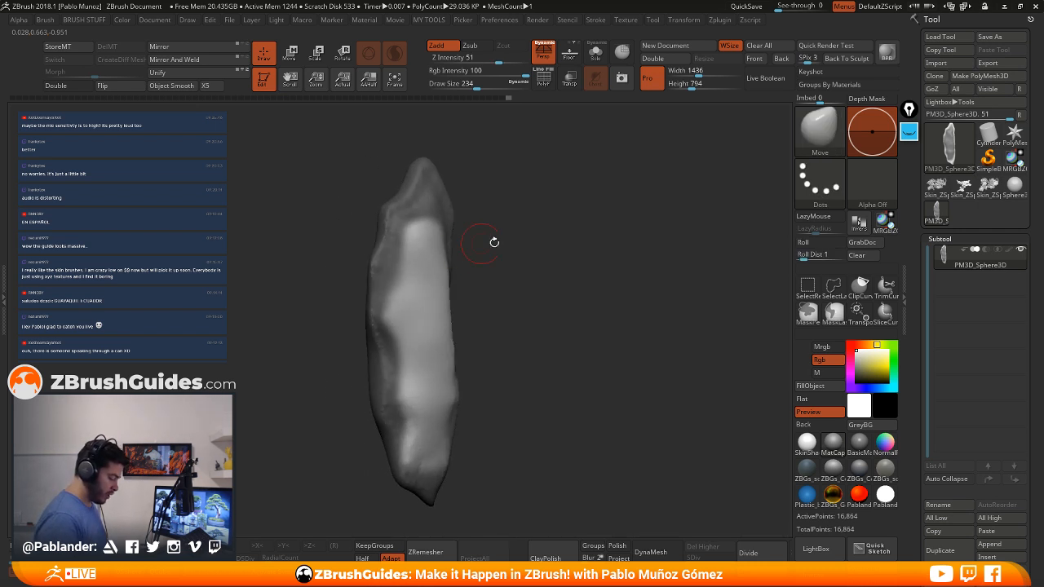
# Pull the unmasked front face outward from the masked body with the gizmo
pyautogui.click(292, 54)
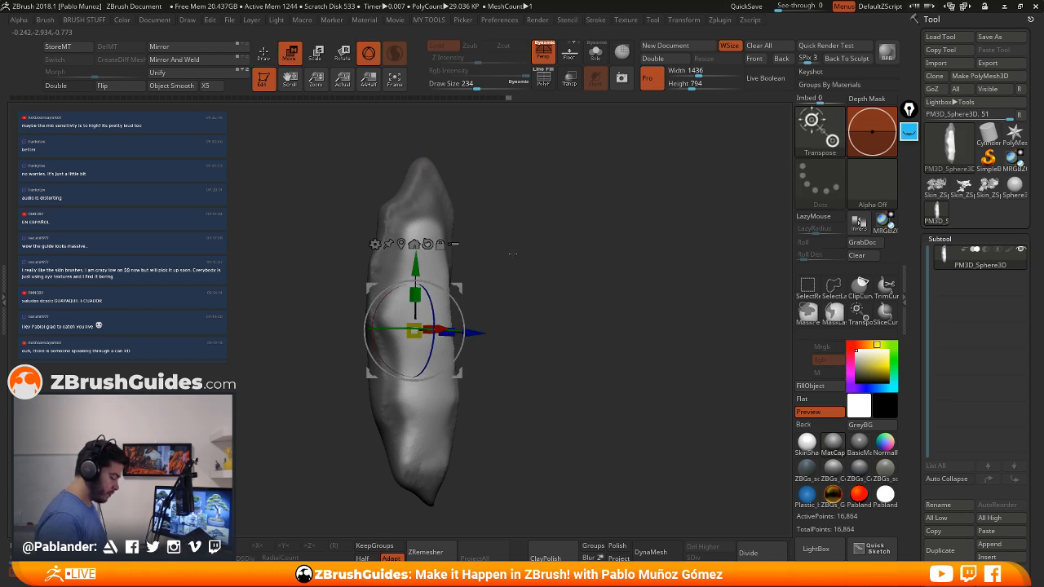
pyautogui.moveTo(414, 330); pyautogui.dragTo(429, 323)
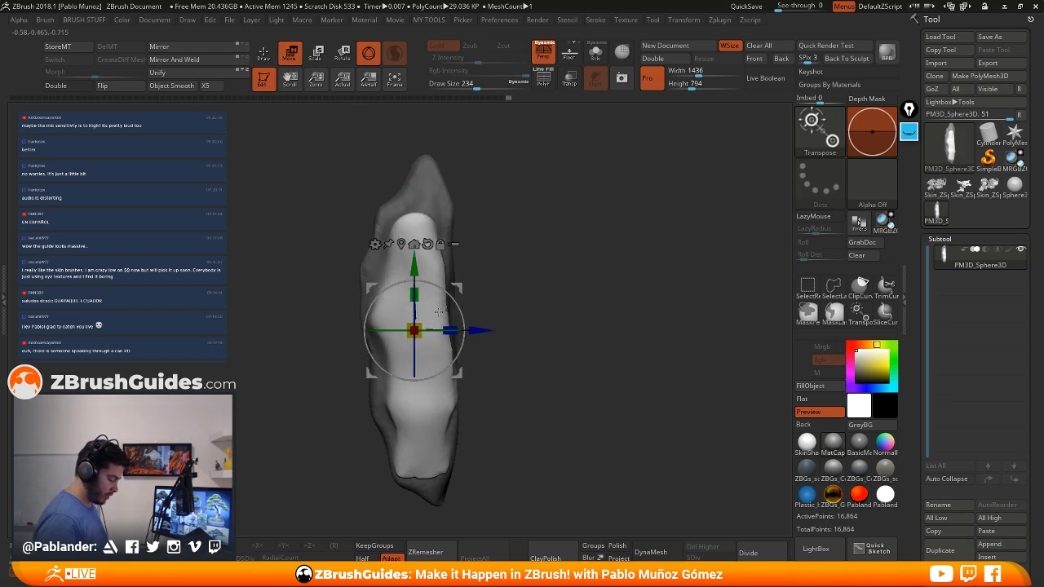
pyautogui.moveTo(529, 276)
pyautogui.mouseDown()
pyautogui.moveTo(560, 283)
pyautogui.moveTo(533, 279)
pyautogui.mouseUp()
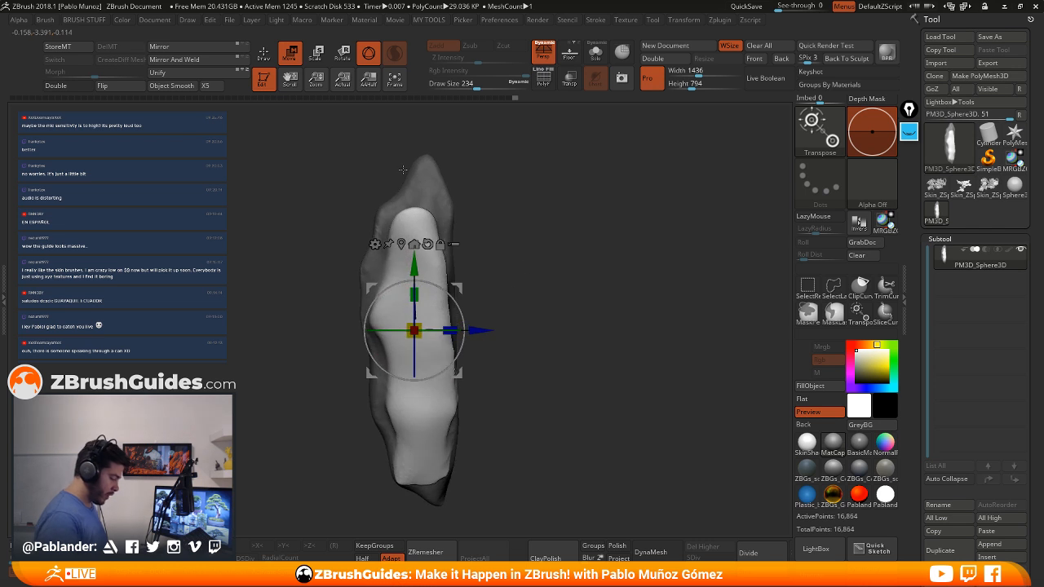
# Return to Draw mode and reshape the raised front layer's outline irregularly with the Move brush at draw size 358
pyautogui.click(263, 53)
pyautogui.press('b')
pyautogui.press('space')
pyautogui.moveTo(489, 206)
pyautogui.mouseDown()
pyautogui.moveTo(505, 195)
pyautogui.moveTo(452, 216)
pyautogui.mouseUp()
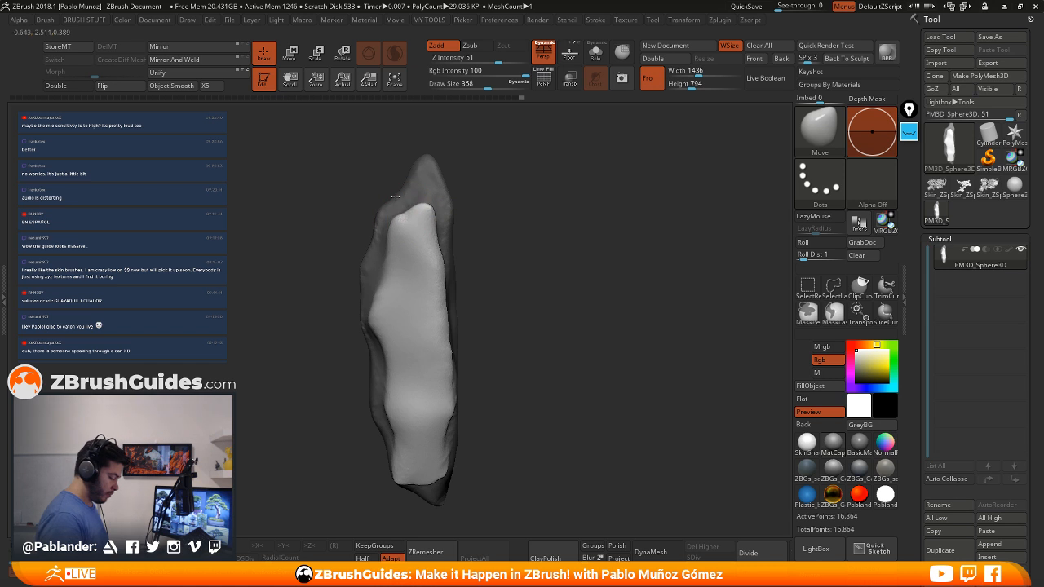
pyautogui.moveTo(445, 296)
pyautogui.mouseDown()
pyautogui.moveTo(451, 381)
pyautogui.moveTo(499, 363)
pyautogui.mouseUp()
pyautogui.moveTo(399, 433); pyautogui.dragTo(409, 424)
pyautogui.moveTo(491, 355); pyautogui.dragTo(384, 360)
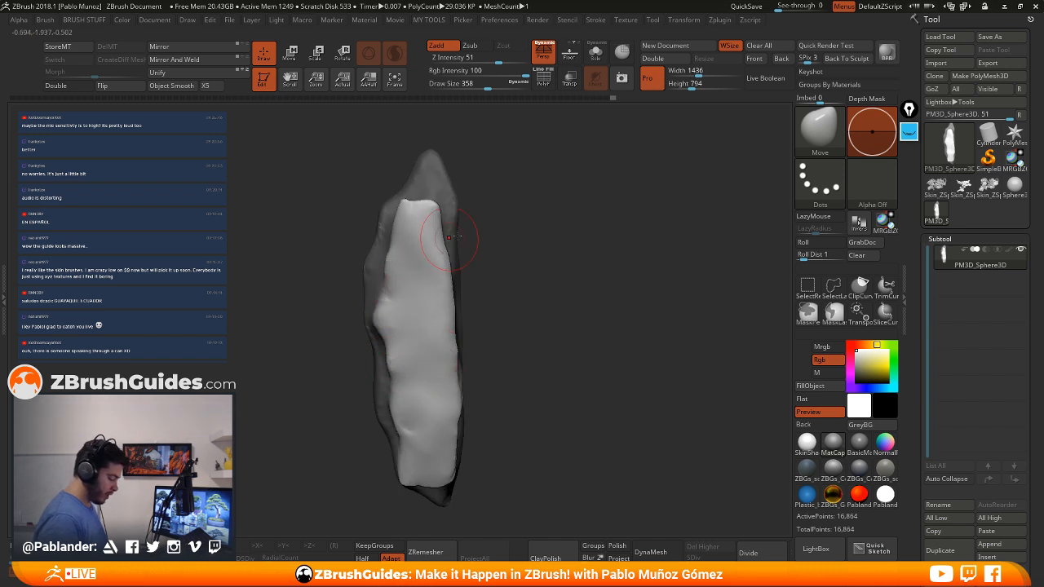
# Push the front layer's upper edge into shape and smooth its jagged upper side edge
pyautogui.moveTo(457, 237); pyautogui.dragTo(481, 239)
pyautogui.moveTo(390, 271)
pyautogui.keyDown('shift'); pyautogui.mouseDown()
pyautogui.moveTo(381, 282)
pyautogui.moveTo(384, 262)
pyautogui.mouseUp(); pyautogui.keyUp('shift')
pyautogui.moveTo(372, 263); pyautogui.dragTo(384, 280, button='right')
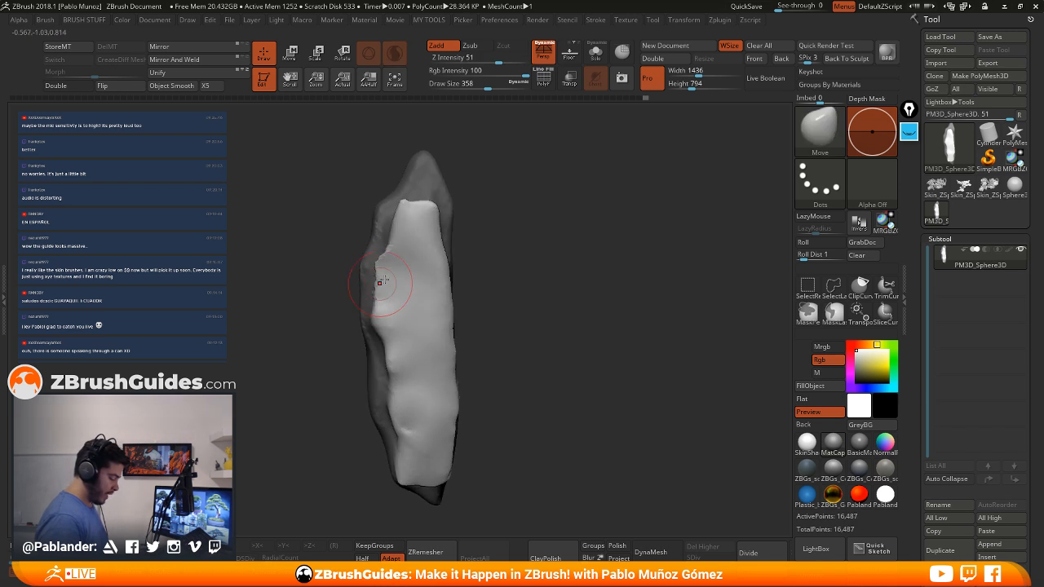
pyautogui.moveTo(538, 254); pyautogui.dragTo(545, 238)
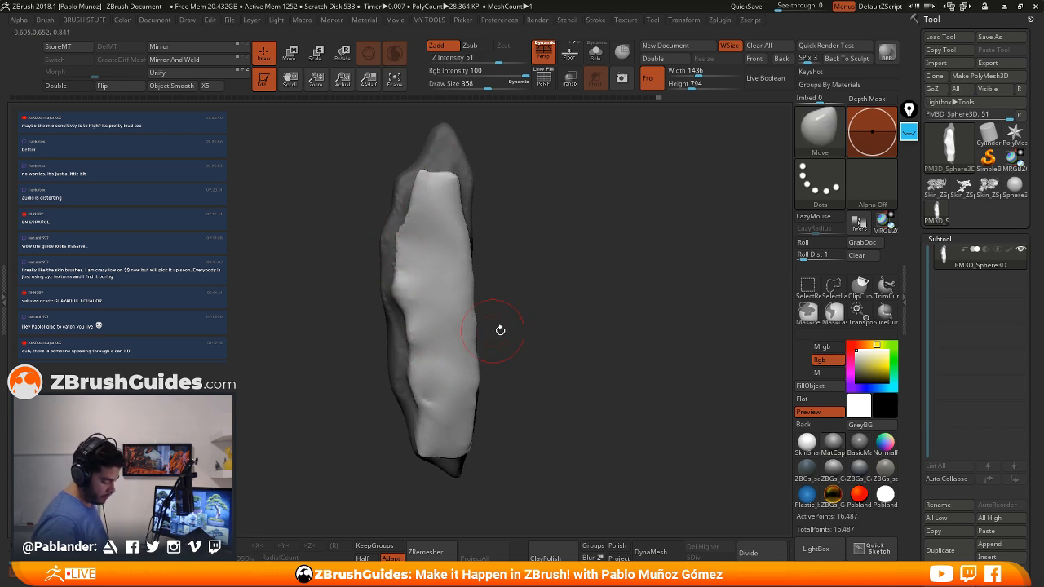
# Clear the mask, lasso two patches of the front layer from the side view and invert so only they are editable
pyautogui.moveTo(500, 330); pyautogui.dragTo(564, 298)
pyautogui.press('ctrl')
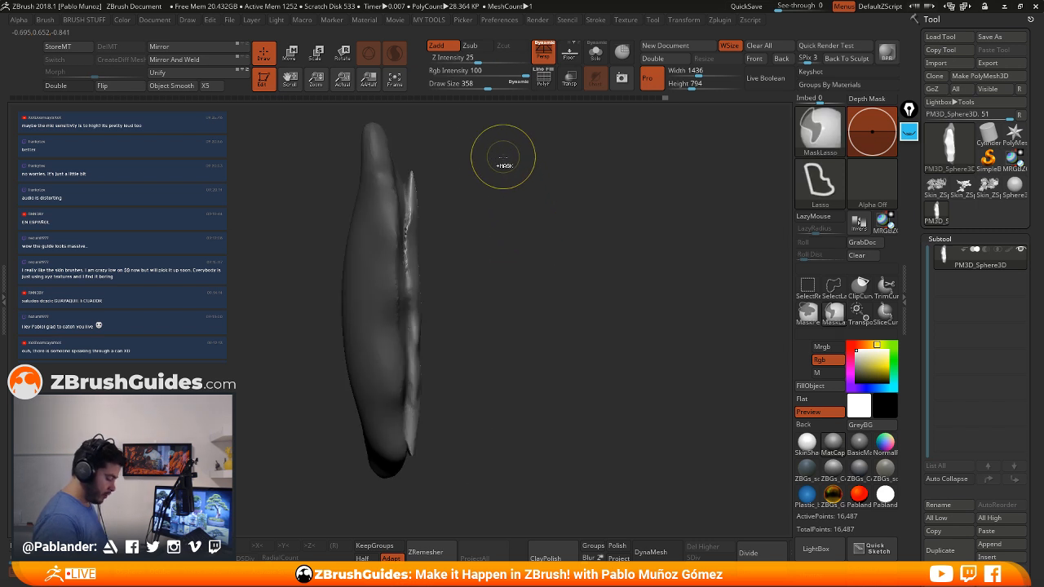
pyautogui.keyDown('ctrl'); pyautogui.moveTo(503, 156); pyautogui.dragTo(527, 274); pyautogui.keyUp('ctrl')
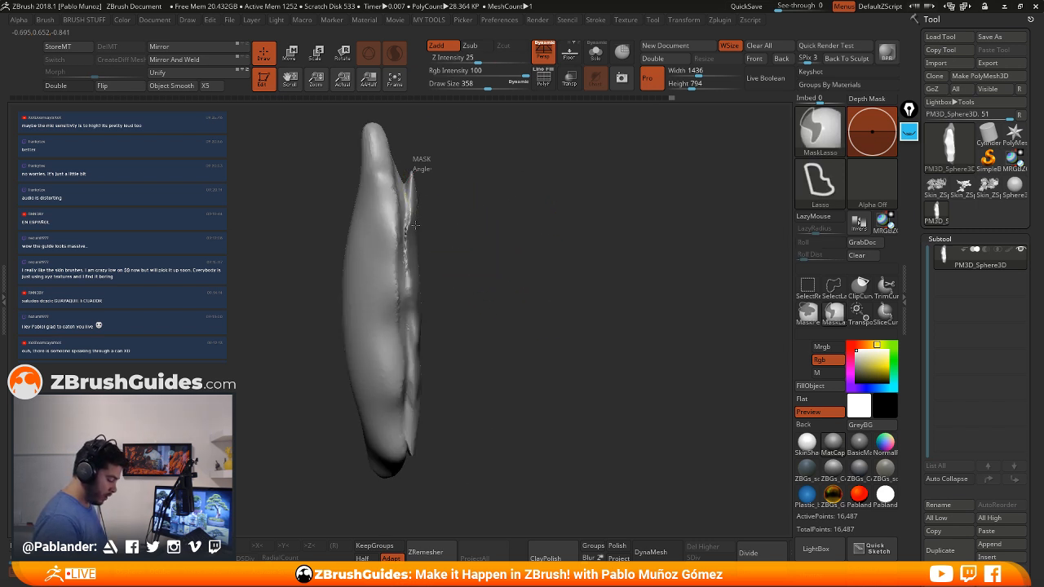
pyautogui.keyDown('ctrl'); pyautogui.moveTo(411, 327); pyautogui.dragTo(445, 163); pyautogui.keyUp('ctrl')
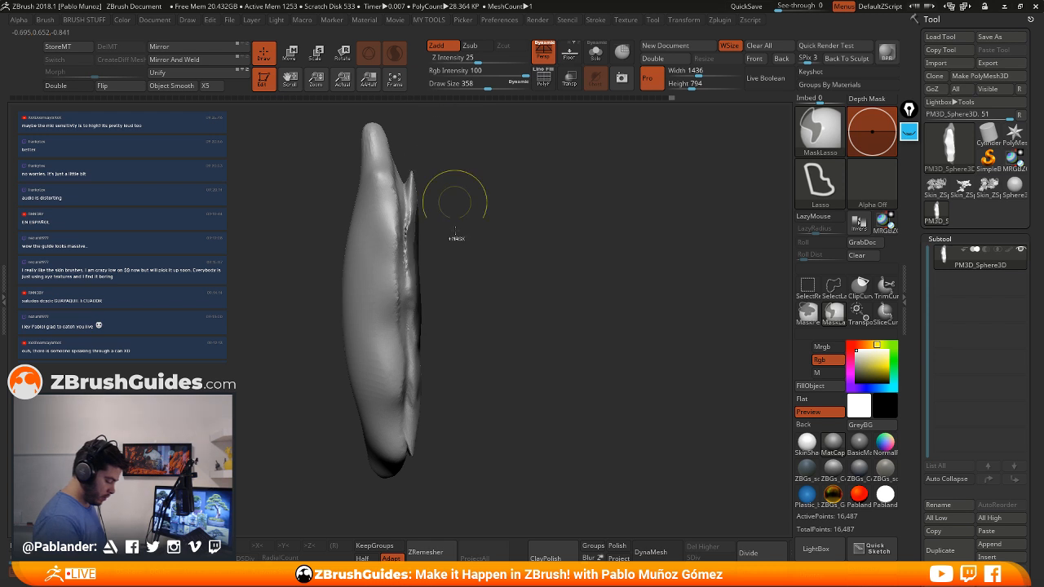
pyautogui.moveTo(430, 377)
pyautogui.keyDown('ctrl'); pyautogui.mouseDown()
pyautogui.moveTo(434, 442)
pyautogui.moveTo(462, 338)
pyautogui.mouseUp(); pyautogui.keyUp('ctrl')
pyautogui.keyDown('ctrl'); pyautogui.click(495, 288); pyautogui.keyUp('ctrl')
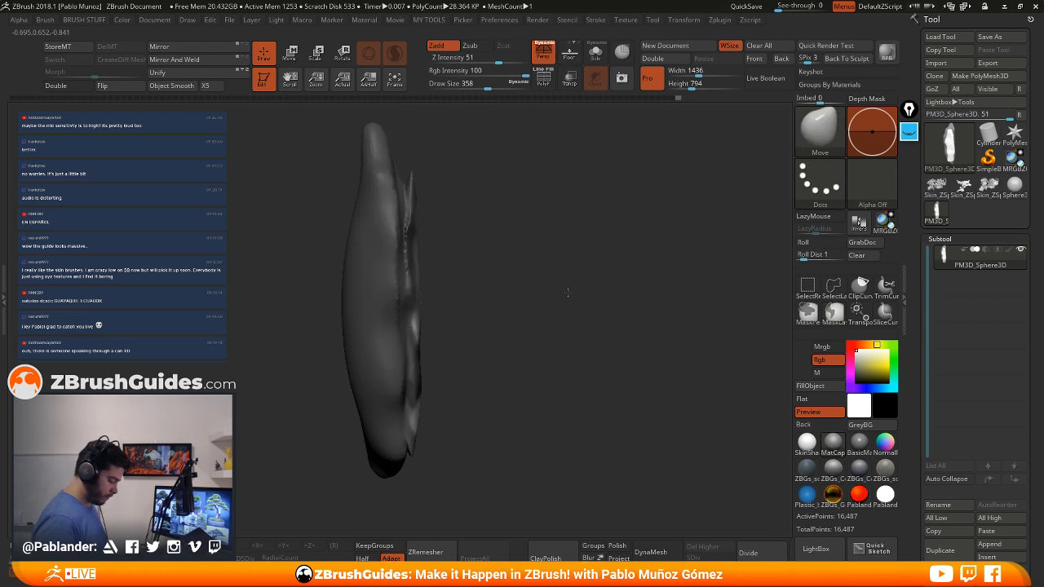
# Pull the two unmasked front patches outward with the gizmo and adjust their position and scale to form another layer
pyautogui.moveTo(567, 294)
pyautogui.mouseDown()
pyautogui.moveTo(512, 264)
pyautogui.moveTo(489, 287)
pyautogui.moveTo(610, 273)
pyautogui.mouseUp()
pyautogui.click(289, 53)
pyautogui.moveTo(504, 304); pyautogui.dragTo(504, 304)
pyautogui.keyDown('shift'); pyautogui.moveTo(523, 285); pyautogui.dragTo(540, 280); pyautogui.keyUp('shift')
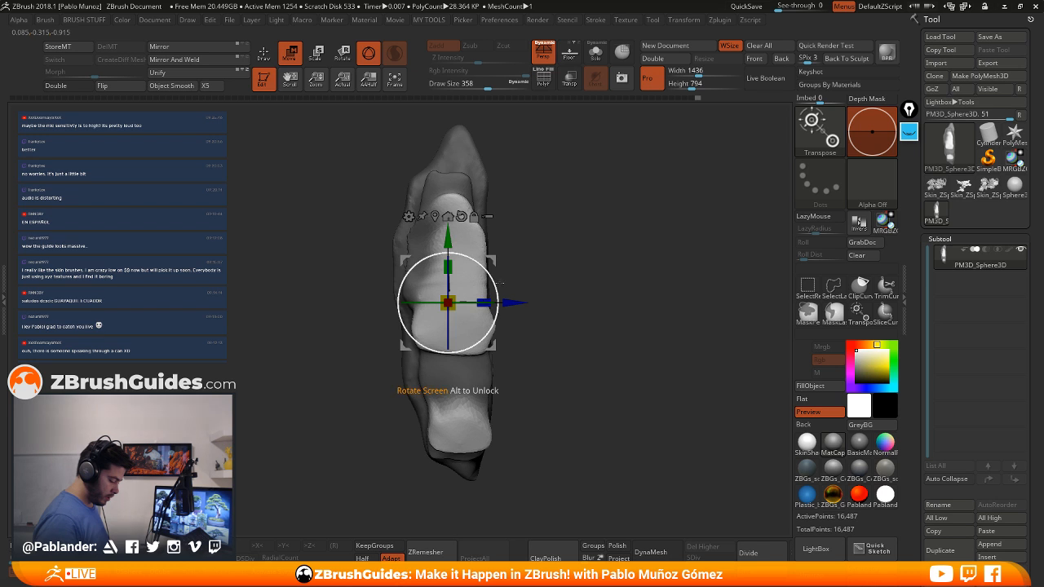
pyautogui.moveTo(483, 296); pyautogui.dragTo(477, 253)
pyautogui.moveTo(438, 296); pyautogui.dragTo(430, 302)
pyautogui.moveTo(480, 255); pyautogui.dragTo(482, 252)
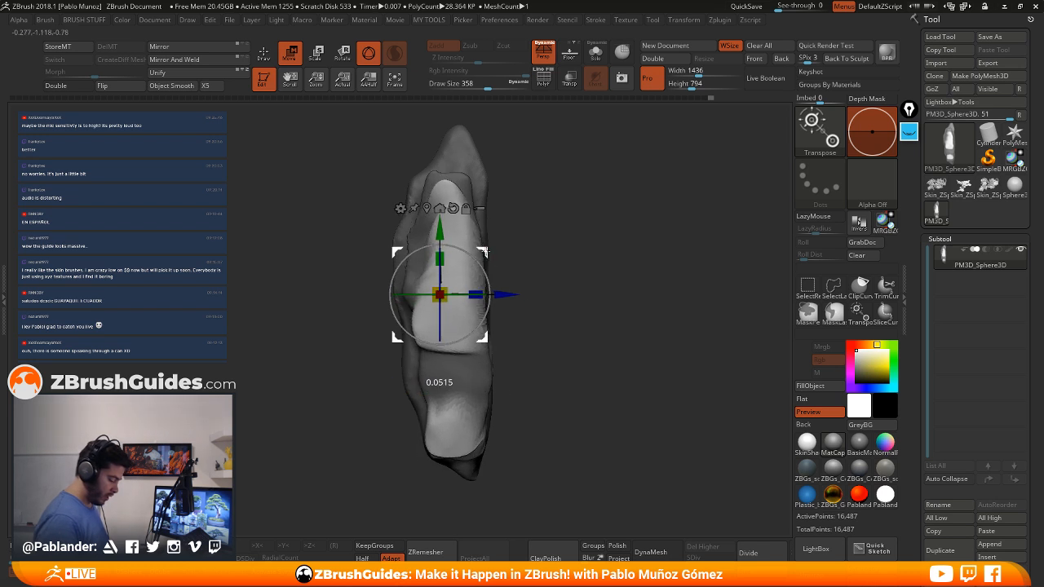
# Return to Draw mode, clear the mask and smooth the new layer's upper edges at draw size 197
pyautogui.click(263, 53)
pyautogui.moveTo(560, 226)
pyautogui.mouseDown()
pyautogui.moveTo(574, 296)
pyautogui.moveTo(538, 269)
pyautogui.moveTo(540, 243)
pyautogui.moveTo(573, 285)
pyautogui.moveTo(571, 259)
pyautogui.mouseUp()
pyautogui.press('space')
pyautogui.press('space')
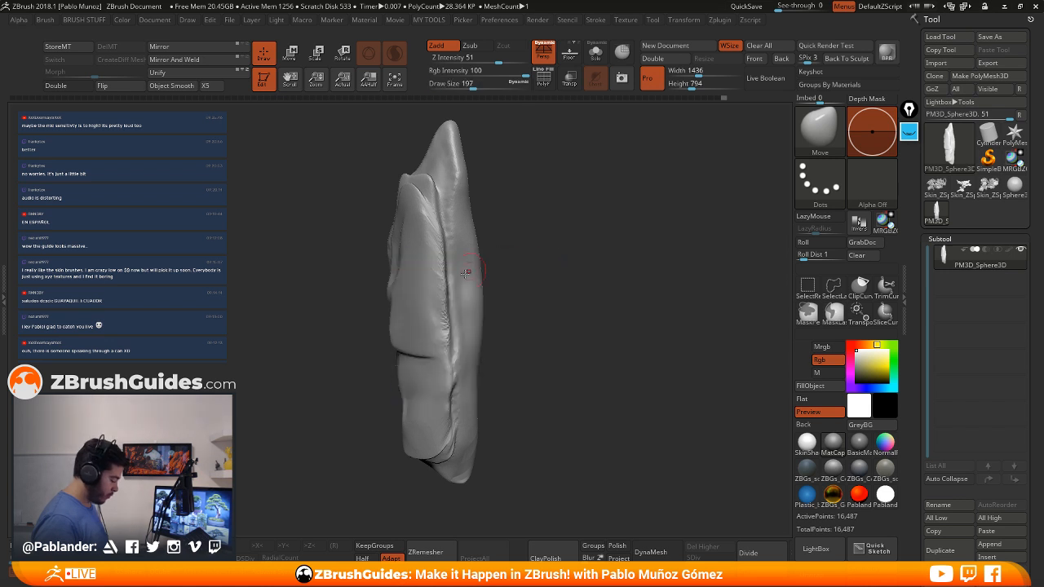
pyautogui.press('shift')
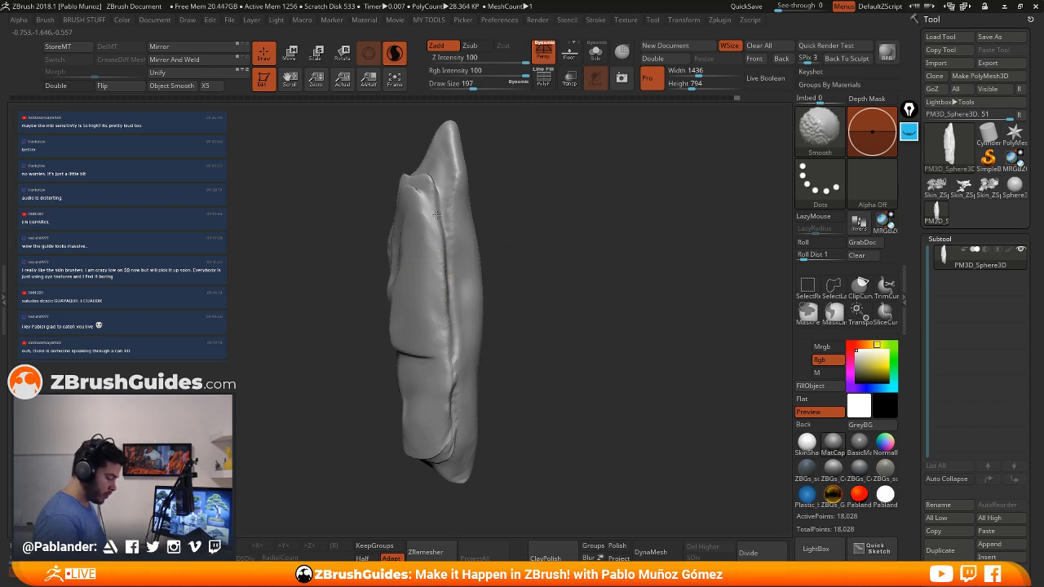
pyautogui.moveTo(522, 214); pyautogui.dragTo(560, 198)
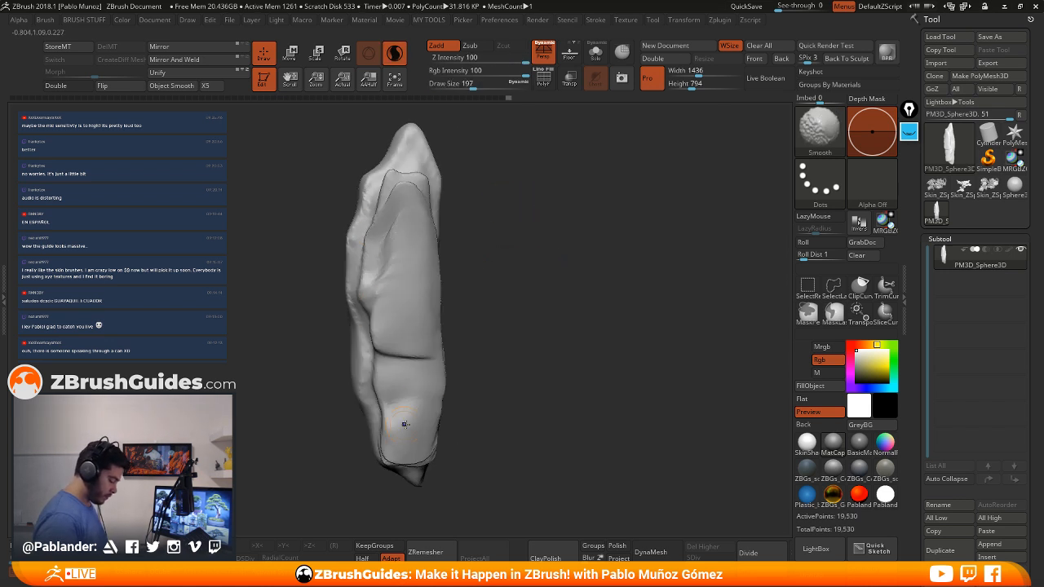
# Smooth the lower front patch and the seams where the layers meet near the mesh's bottom end
pyautogui.moveTo(497, 387); pyautogui.dragTo(466, 366)
pyautogui.moveTo(437, 407)
pyautogui.keyDown('shift'); pyautogui.mouseDown()
pyautogui.moveTo(429, 452)
pyautogui.moveTo(417, 445)
pyautogui.mouseUp(); pyautogui.keyUp('shift')
pyautogui.keyDown('alt'); pyautogui.moveTo(515, 390); pyautogui.dragTo(542, 295); pyautogui.keyUp('alt')
pyautogui.keyDown('shift'); pyautogui.moveTo(455, 378); pyautogui.dragTo(386, 391); pyautogui.keyUp('shift')
pyautogui.moveTo(492, 340); pyautogui.dragTo(555, 347)
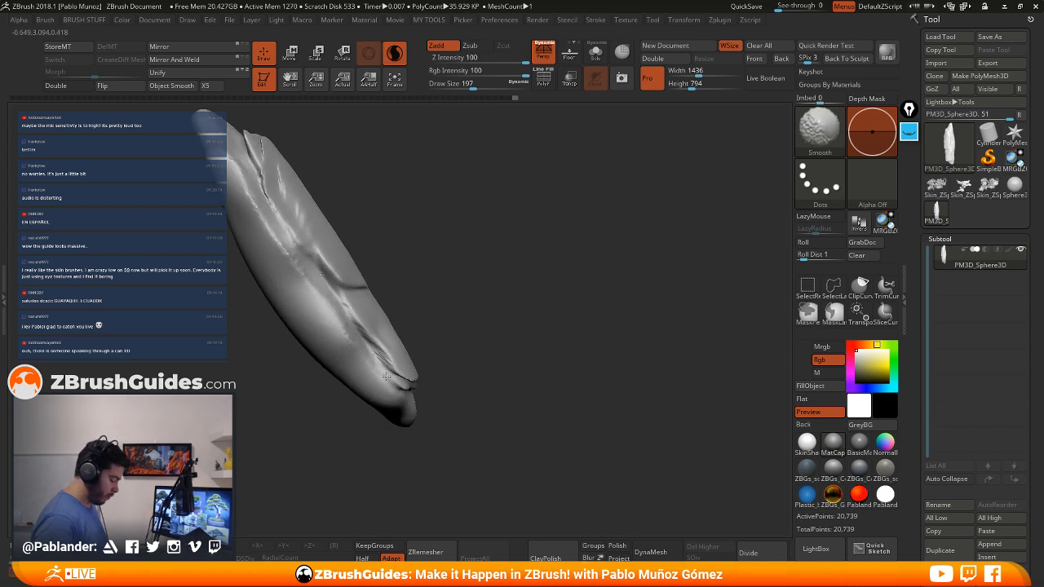
# Adjust the layer edges along the mesh's side with the Move brush and smooth them into the body
pyautogui.moveTo(453, 243); pyautogui.dragTo(497, 265)
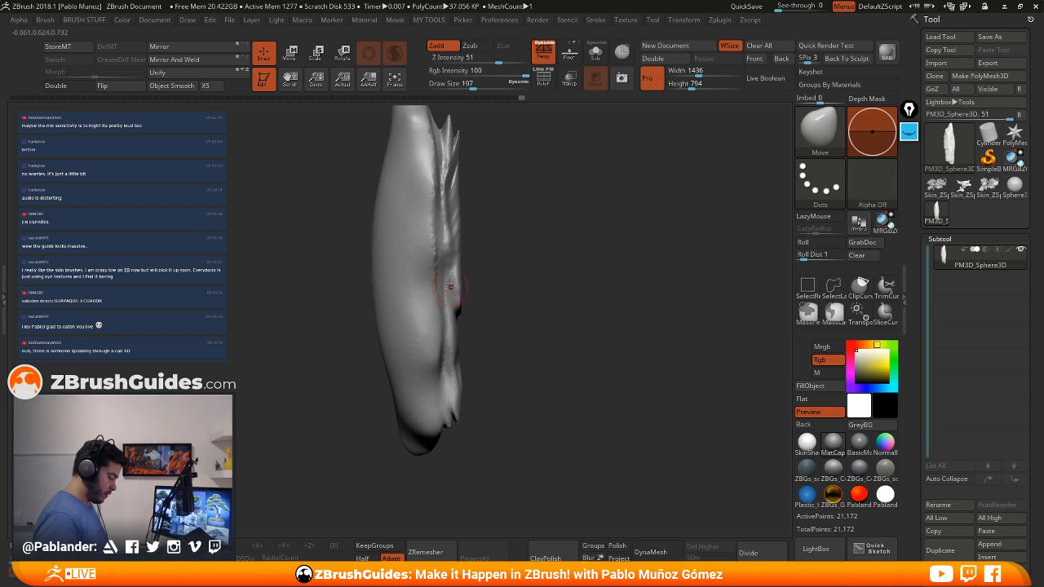
pyautogui.moveTo(530, 211); pyautogui.dragTo(460, 216)
pyautogui.moveTo(522, 196); pyautogui.dragTo(538, 269)
pyautogui.moveTo(440, 220)
pyautogui.mouseDown()
pyautogui.moveTo(617, 319)
pyautogui.moveTo(580, 292)
pyautogui.moveTo(573, 265)
pyautogui.moveTo(529, 266)
pyautogui.moveTo(628, 327)
pyautogui.mouseUp()
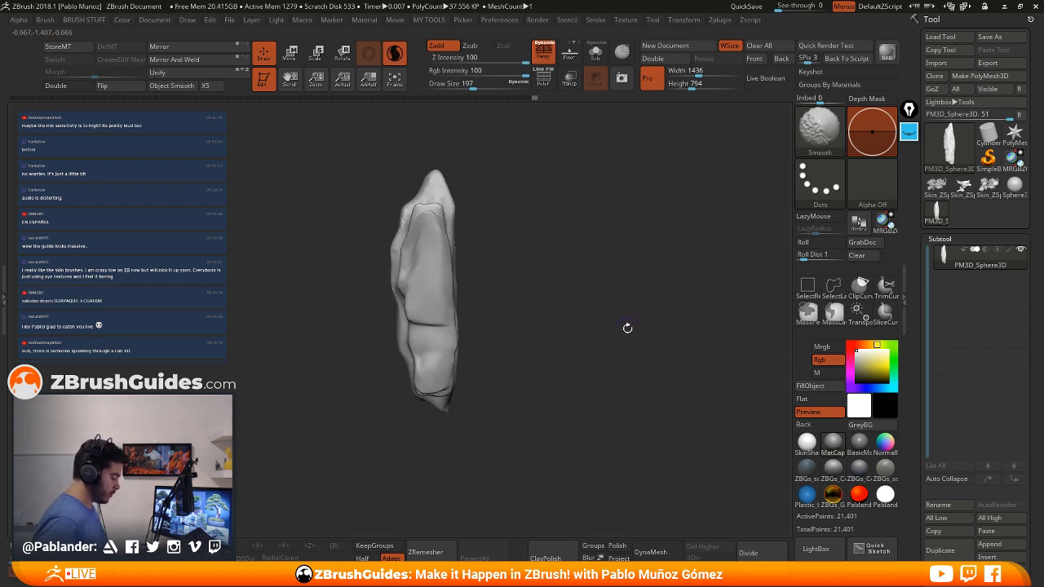
# Carve long vertical grooves down one side of the mesh using the DamStandard brush at draw size 136
pyautogui.press('b')
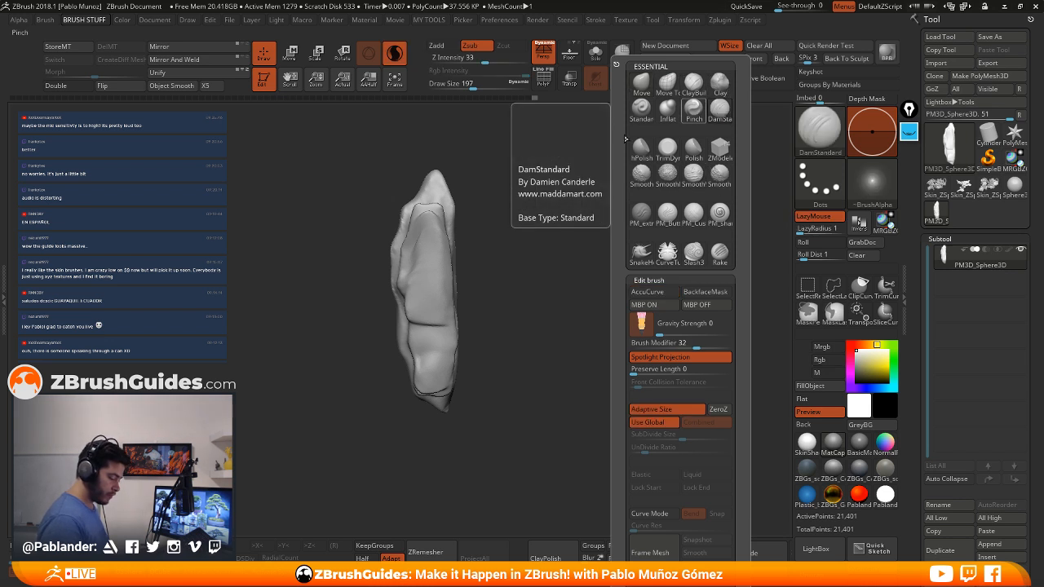
pyautogui.click(719, 106)
pyautogui.moveTo(486, 225)
pyautogui.mouseDown()
pyautogui.moveTo(531, 243)
pyautogui.moveTo(568, 223)
pyautogui.mouseUp()
pyautogui.press('space')
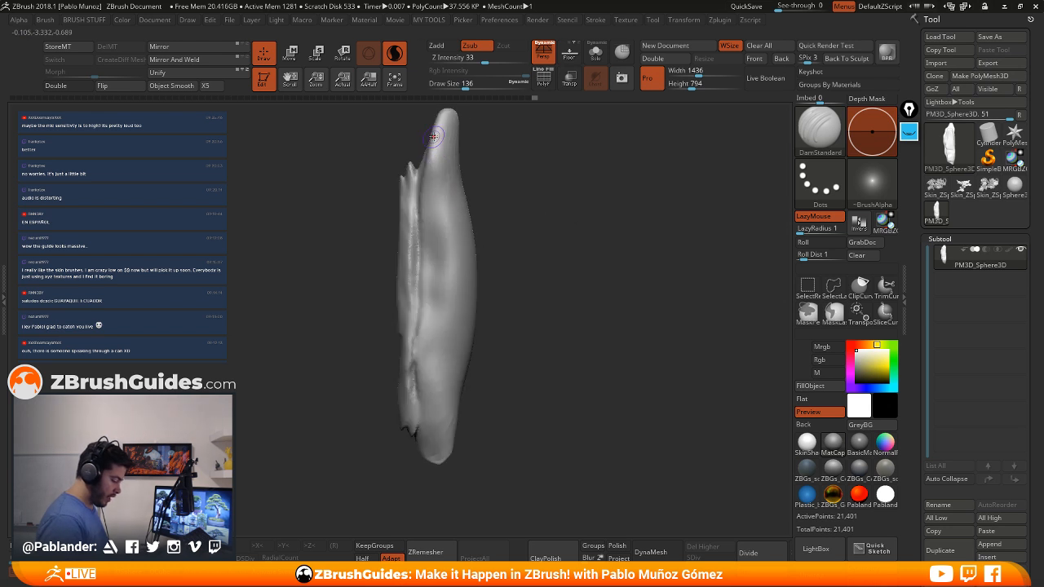
pyautogui.moveTo(437, 215); pyautogui.dragTo(428, 333)
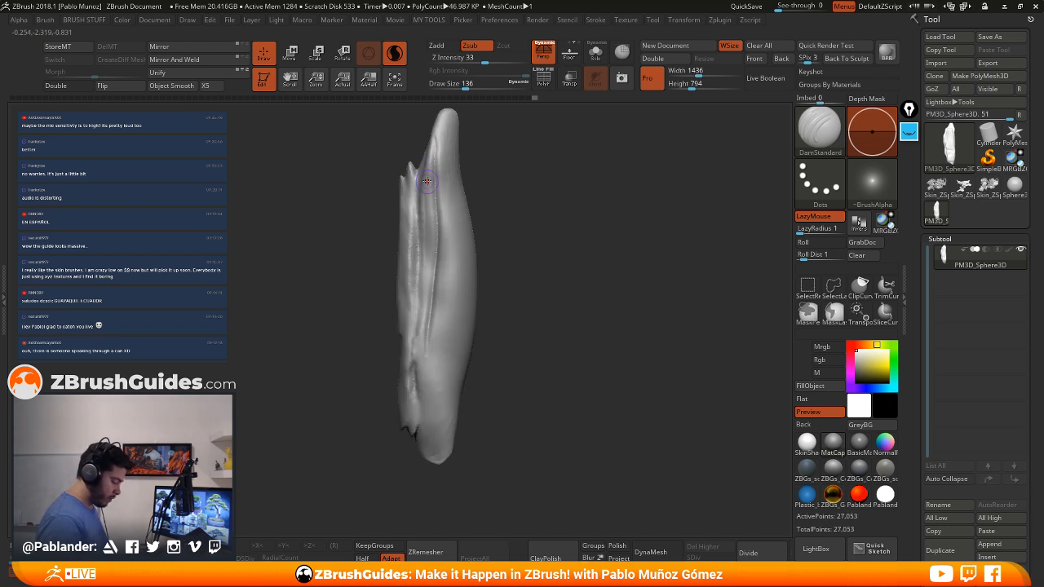
pyautogui.moveTo(427, 180)
pyautogui.mouseDown()
pyautogui.moveTo(425, 347)
pyautogui.moveTo(524, 256)
pyautogui.moveTo(477, 255)
pyautogui.moveTo(470, 351)
pyautogui.mouseUp()
pyautogui.moveTo(481, 263); pyautogui.dragTo(469, 375)
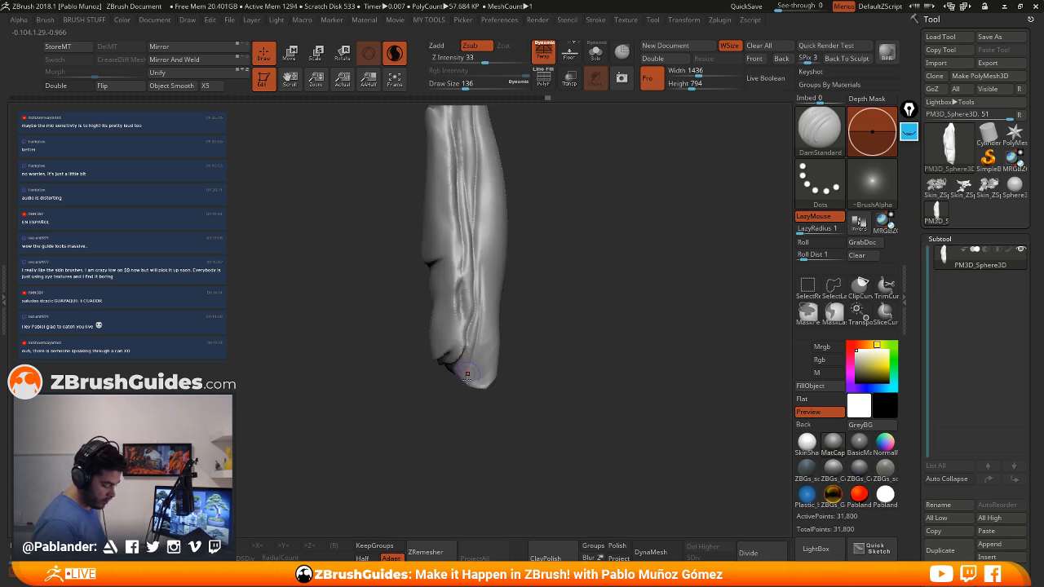
# Carve matching lengthwise grooves along the opposite side, from the upper tip down to the lower end
pyautogui.moveTo(522, 318); pyautogui.dragTo(604, 291)
pyautogui.moveTo(463, 222); pyautogui.dragTo(468, 332)
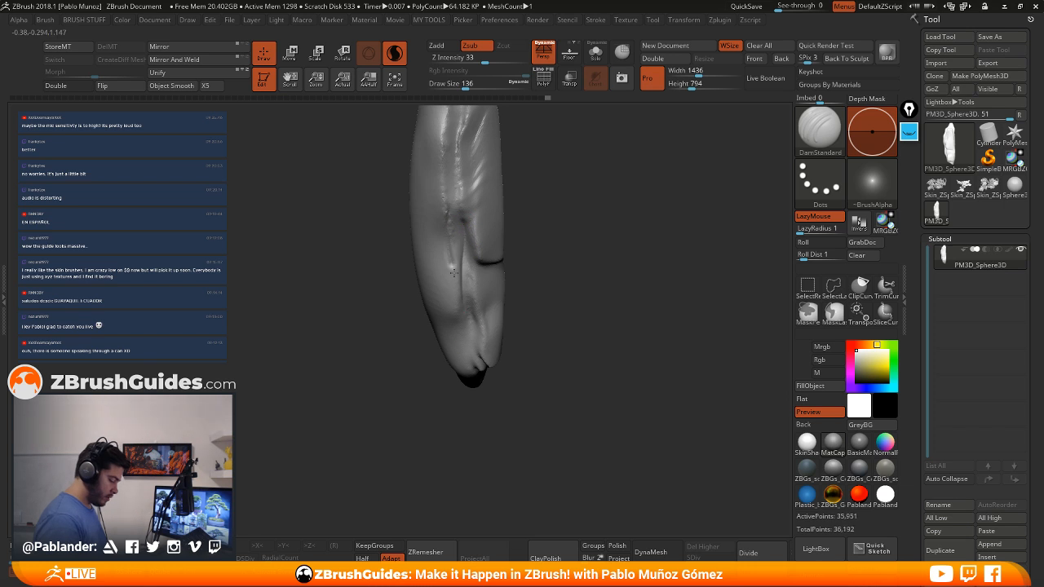
pyautogui.moveTo(538, 237)
pyautogui.mouseDown()
pyautogui.moveTo(560, 277)
pyautogui.moveTo(510, 274)
pyautogui.mouseUp()
pyautogui.moveTo(472, 236); pyautogui.dragTo(465, 328)
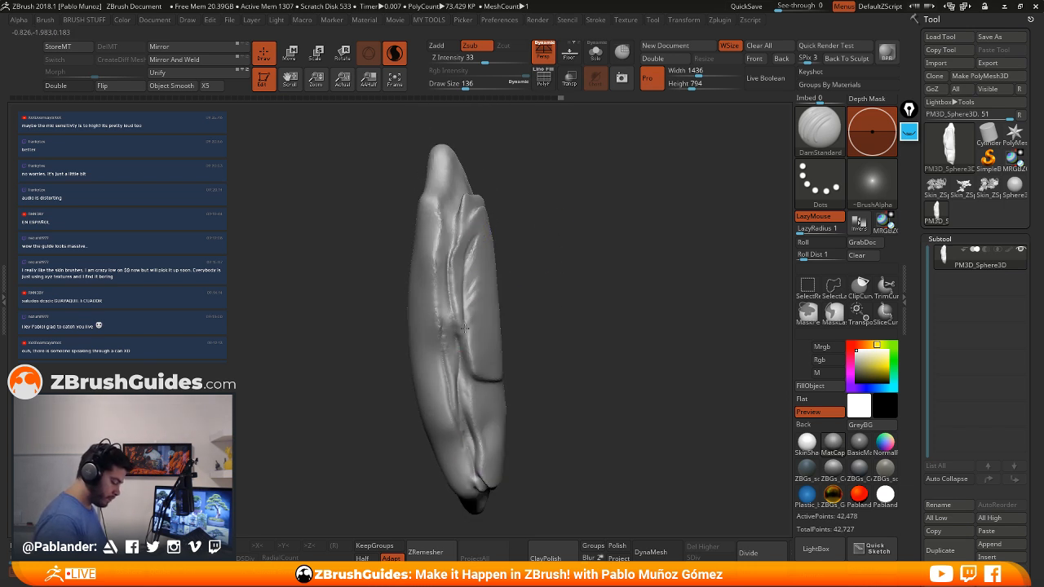
pyautogui.moveTo(448, 363)
pyautogui.mouseDown()
pyautogui.moveTo(440, 220)
pyautogui.moveTo(512, 230)
pyautogui.mouseUp()
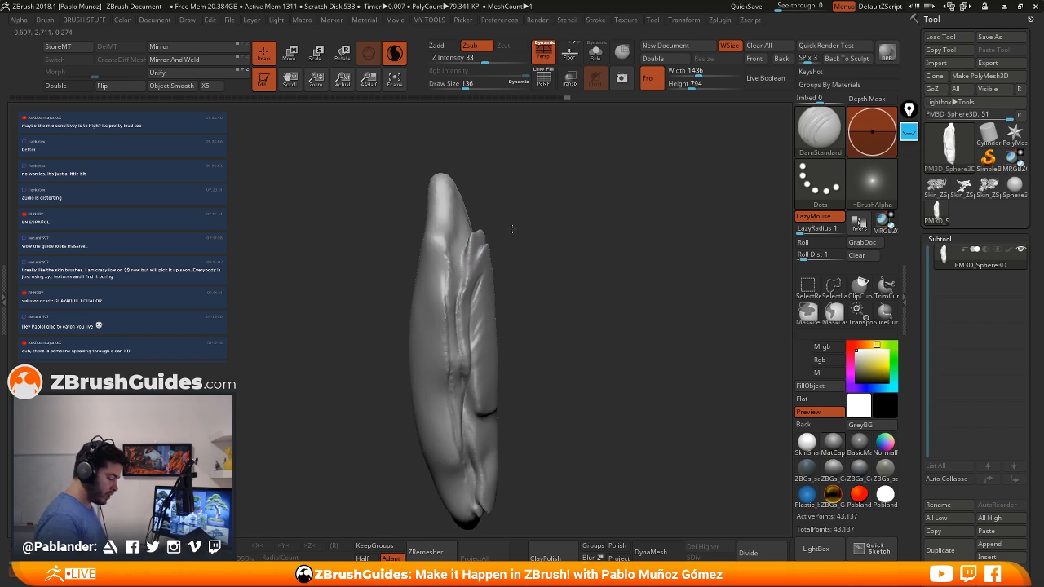
pyautogui.moveTo(449, 191); pyautogui.dragTo(443, 351)
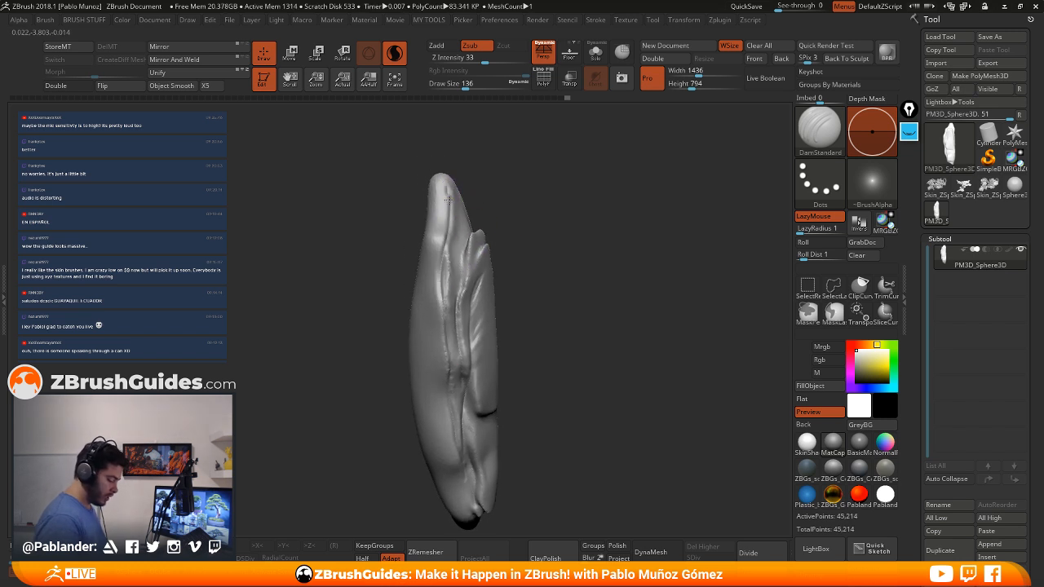
# Add more DamStandard grooves around the upper tip and behind the raised layers, running down to the lower end
pyautogui.moveTo(530, 257); pyautogui.dragTo(550, 287)
pyautogui.moveTo(559, 244)
pyautogui.keyDown('alt'); pyautogui.mouseDown()
pyautogui.moveTo(555, 284)
pyautogui.moveTo(459, 412)
pyautogui.mouseUp(); pyautogui.keyUp('alt')
pyautogui.keyDown('alt'); pyautogui.moveTo(520, 396); pyautogui.dragTo(516, 295, button='right'); pyautogui.keyUp('alt')
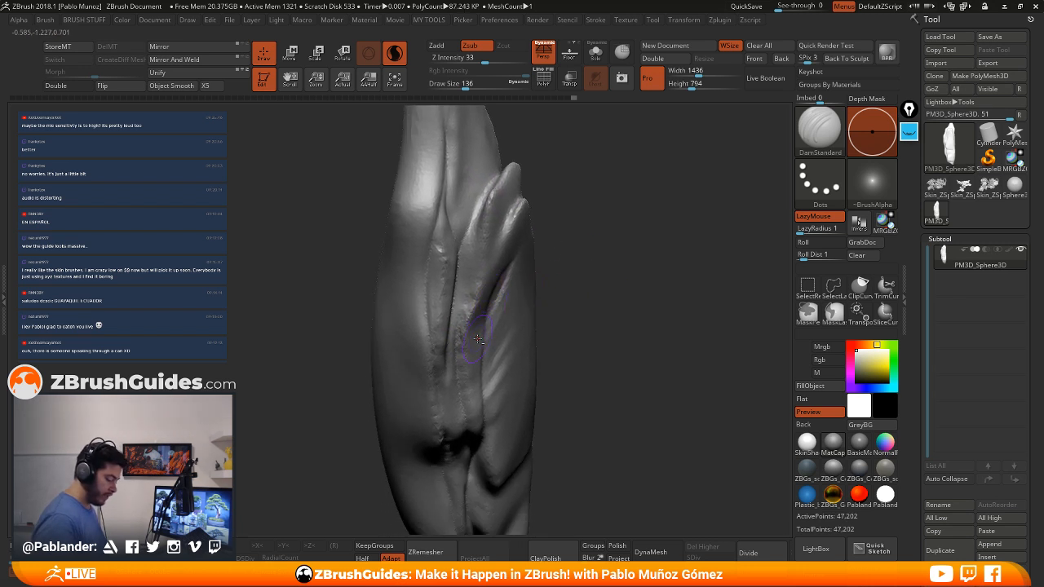
pyautogui.moveTo(477, 338)
pyautogui.keyDown('ctrl'); pyautogui.mouseDown(button='right')
pyautogui.moveTo(517, 299)
pyautogui.moveTo(501, 251)
pyautogui.mouseUp(button='right'); pyautogui.keyUp('ctrl')
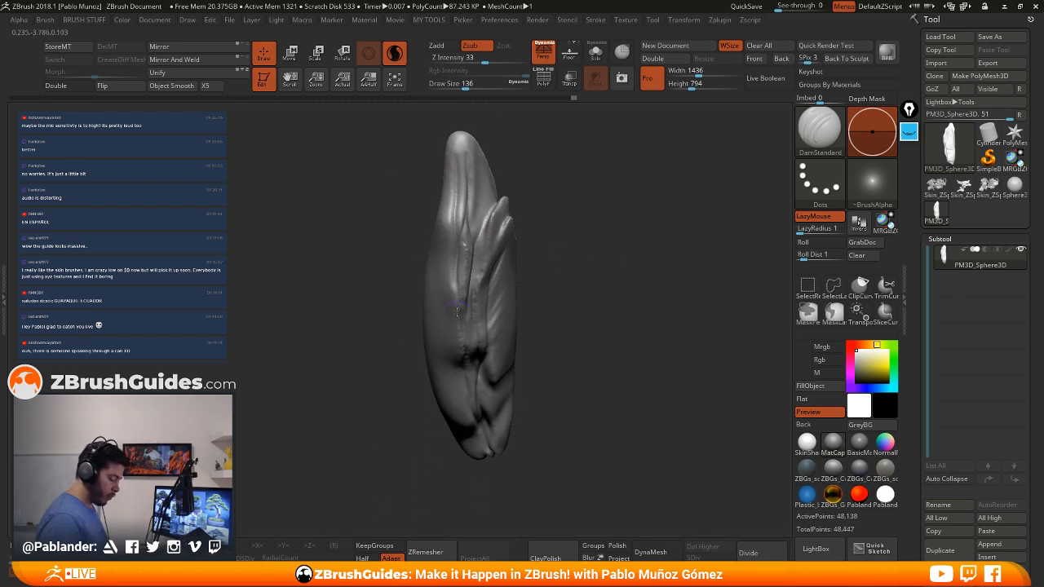
pyautogui.moveTo(552, 270); pyautogui.dragTo(566, 220)
pyautogui.moveTo(457, 259); pyautogui.dragTo(457, 441)
pyautogui.moveTo(563, 359)
pyautogui.mouseDown()
pyautogui.moveTo(555, 310)
pyautogui.moveTo(501, 290)
pyautogui.mouseUp()
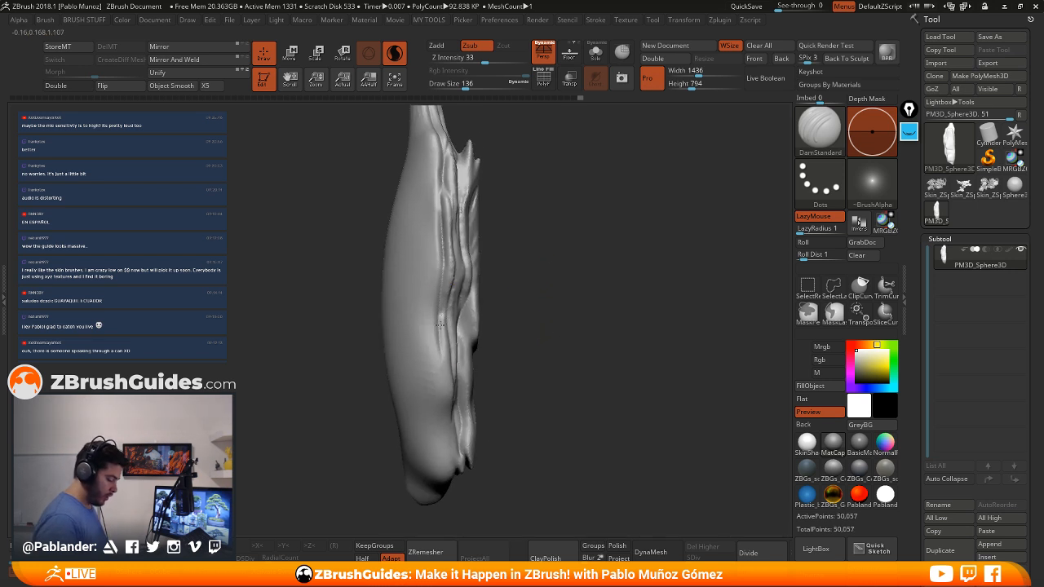
pyautogui.moveTo(441, 325); pyautogui.dragTo(437, 461)
pyautogui.moveTo(566, 359); pyautogui.dragTo(593, 287)
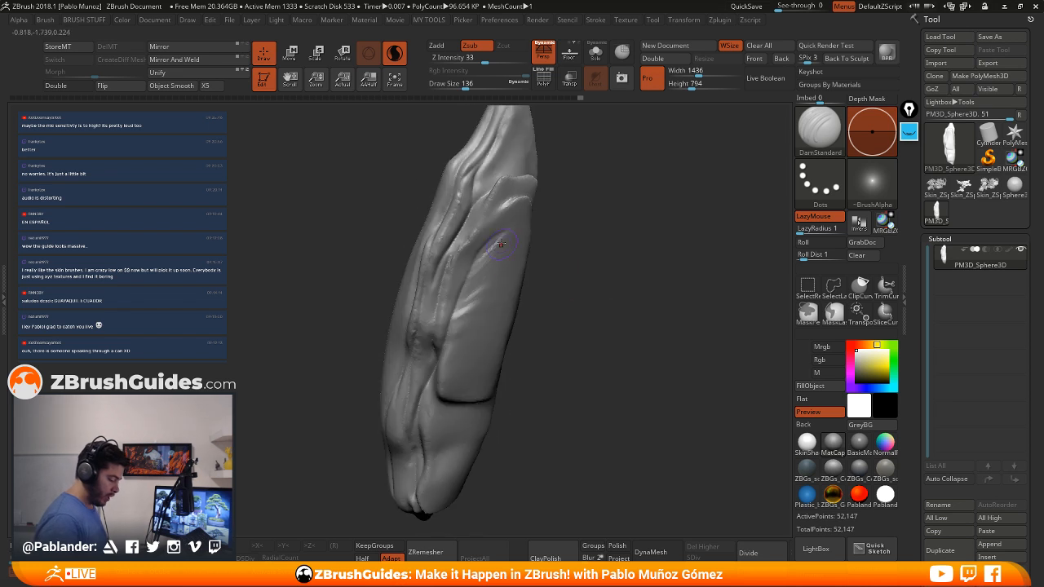
# Cut short creases into the front layer's upper edge and along the seams on both sides with DamStandard
pyautogui.moveTo(504, 229); pyautogui.dragTo(489, 235)
pyautogui.moveTo(468, 272); pyautogui.dragTo(465, 283)
pyautogui.moveTo(589, 261); pyautogui.dragTo(483, 224)
pyautogui.moveTo(616, 216)
pyautogui.mouseDown()
pyautogui.moveTo(611, 187)
pyautogui.moveTo(550, 207)
pyautogui.mouseUp()
pyautogui.moveTo(451, 165); pyautogui.dragTo(451, 181)
pyautogui.moveTo(452, 181)
pyautogui.mouseDown(button='right')
pyautogui.moveTo(461, 243)
pyautogui.moveTo(448, 235)
pyautogui.mouseUp(button='right')
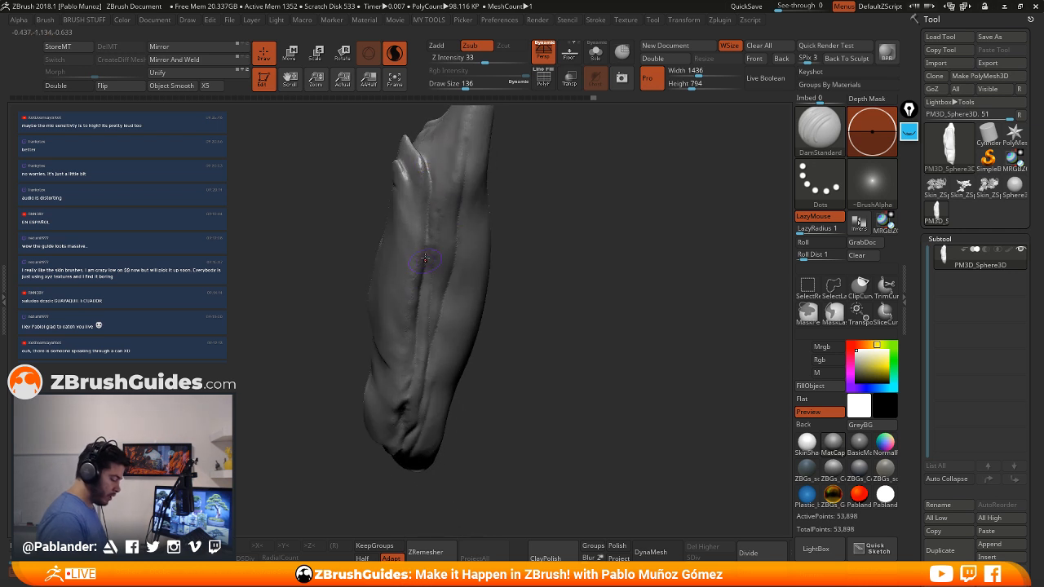
pyautogui.moveTo(424, 258); pyautogui.dragTo(424, 262)
pyautogui.moveTo(423, 262)
pyautogui.mouseDown(button='right')
pyautogui.moveTo(484, 291)
pyautogui.moveTo(482, 239)
pyautogui.moveTo(543, 284)
pyautogui.moveTo(557, 283)
pyautogui.mouseUp(button='right')
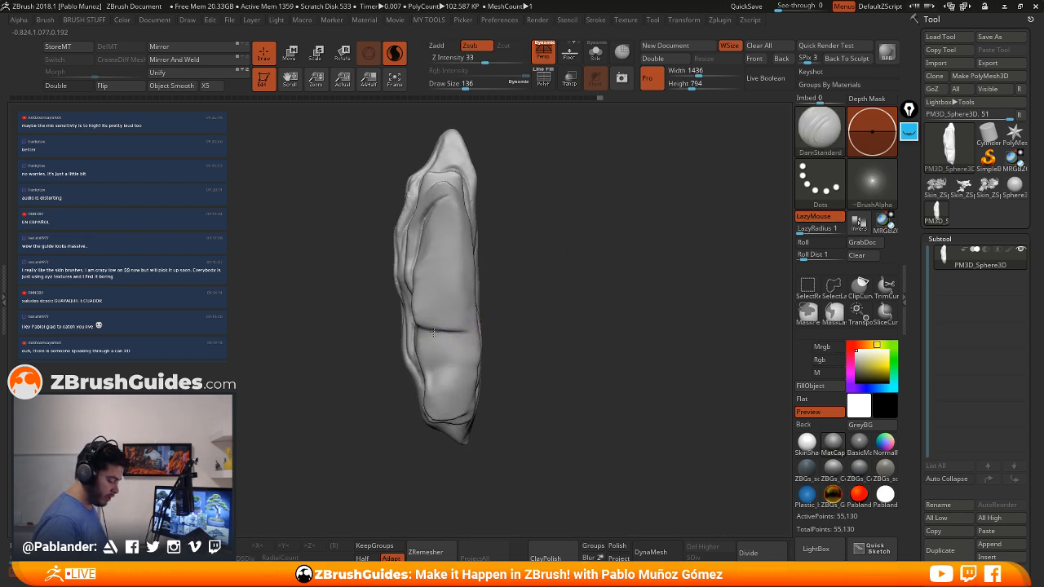
# Carve creases beneath the front face's horizontal ledge, along the layer edges and across the lower front patch
pyautogui.moveTo(466, 335); pyautogui.dragTo(469, 307)
pyautogui.moveTo(545, 320); pyautogui.dragTo(481, 314, button='right')
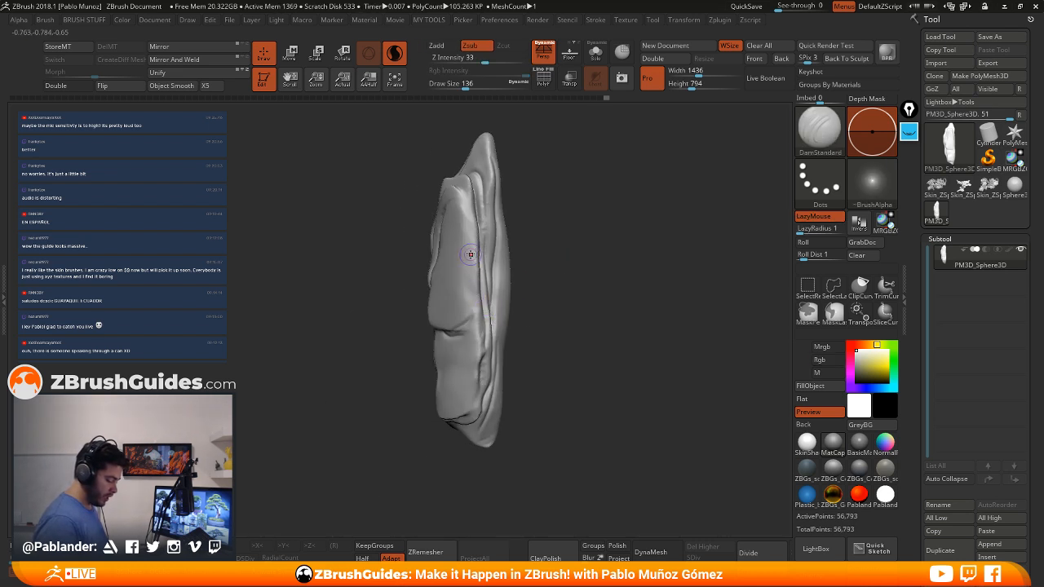
pyautogui.moveTo(470, 253); pyautogui.dragTo(473, 338)
pyautogui.moveTo(458, 360); pyautogui.dragTo(477, 375, button='right')
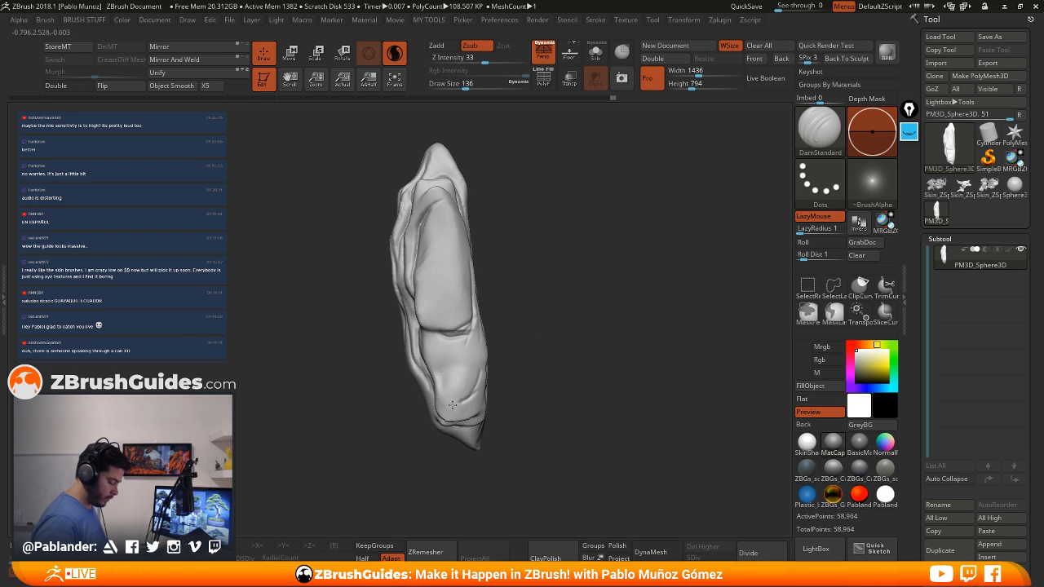
pyautogui.moveTo(452, 404); pyautogui.dragTo(474, 375)
pyautogui.moveTo(475, 375); pyautogui.dragTo(461, 344, button='right')
pyautogui.moveTo(425, 318); pyautogui.dragTo(433, 343)
pyautogui.moveTo(433, 342); pyautogui.dragTo(514, 262, button='right')
pyautogui.moveTo(577, 293); pyautogui.dragTo(537, 336, button='right')
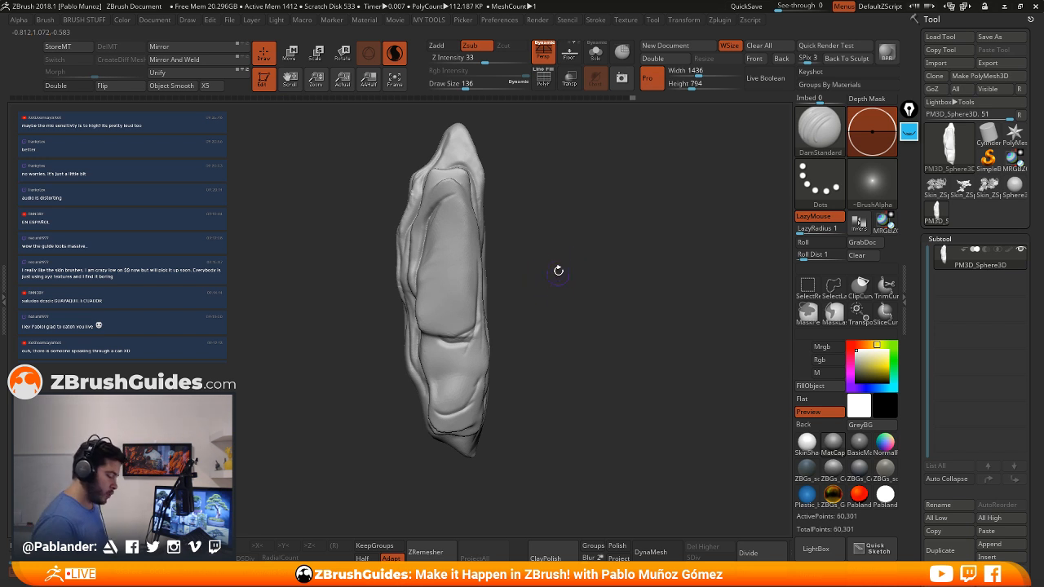
pyautogui.moveTo(537, 210); pyautogui.dragTo(505, 297, button='right')
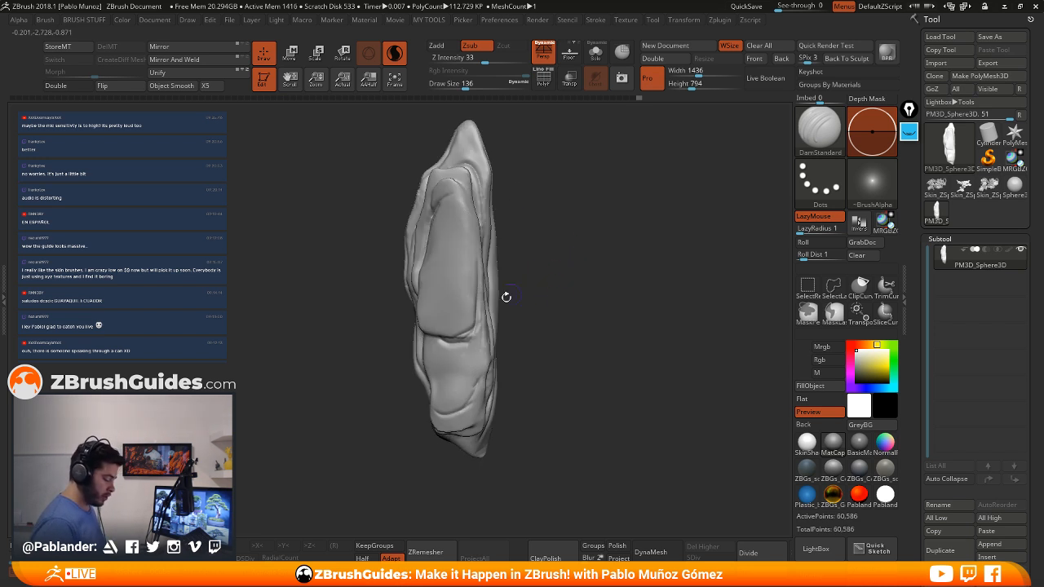
pyautogui.moveTo(590, 302); pyautogui.dragTo(600, 304, button='right')
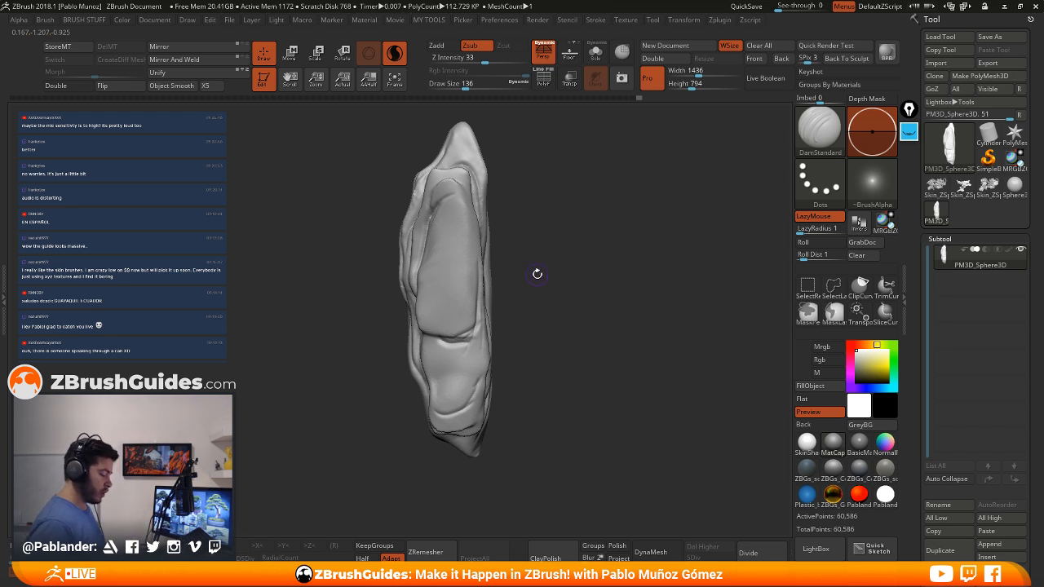
# Carve lengthwise DamStandard grooves from the upper tip down the side behind the raised front layers
pyautogui.moveTo(510, 281)
pyautogui.mouseDown()
pyautogui.moveTo(544, 275)
pyautogui.moveTo(542, 257)
pyautogui.moveTo(499, 236)
pyautogui.mouseUp()
pyautogui.moveTo(487, 199)
pyautogui.mouseDown()
pyautogui.moveTo(584, 191)
pyautogui.moveTo(490, 214)
pyautogui.moveTo(568, 215)
pyautogui.moveTo(530, 238)
pyautogui.mouseUp()
pyautogui.moveTo(470, 217); pyautogui.dragTo(452, 178)
pyautogui.moveTo(470, 226)
pyautogui.mouseDown()
pyautogui.moveTo(451, 187)
pyautogui.moveTo(474, 315)
pyautogui.mouseUp()
pyautogui.moveTo(455, 204); pyautogui.dragTo(473, 275)
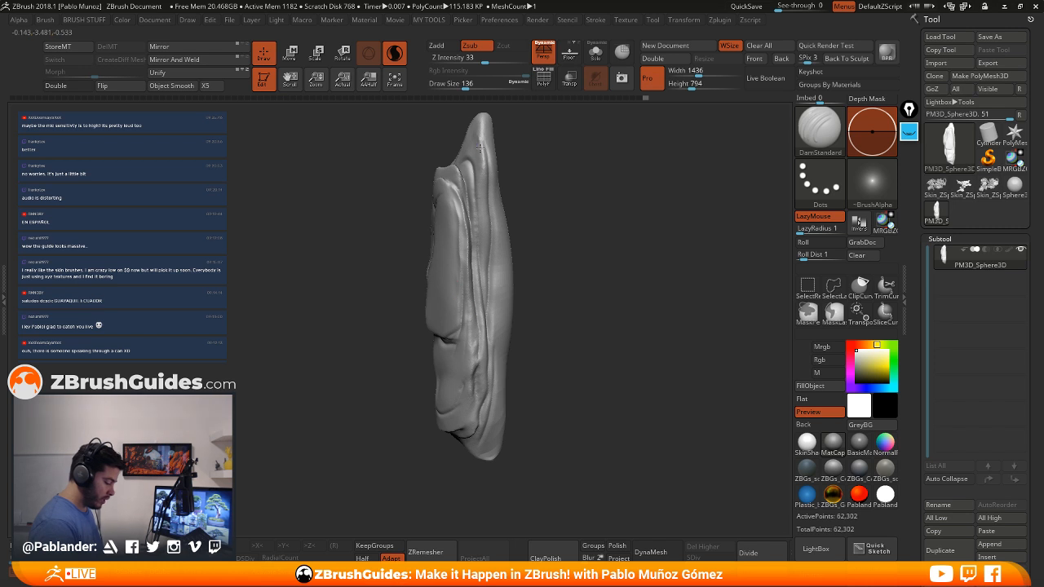
pyautogui.moveTo(481, 148); pyautogui.dragTo(486, 266)
# Carve curved creases across the lower front patch beneath the horizontal ledge
pyautogui.moveTo(488, 266); pyautogui.dragTo(554, 243, button='right')
pyautogui.moveTo(481, 322); pyautogui.dragTo(422, 336)
pyautogui.moveTo(481, 354)
pyautogui.mouseDown()
pyautogui.moveTo(477, 392)
pyautogui.moveTo(431, 377)
pyautogui.mouseUp()
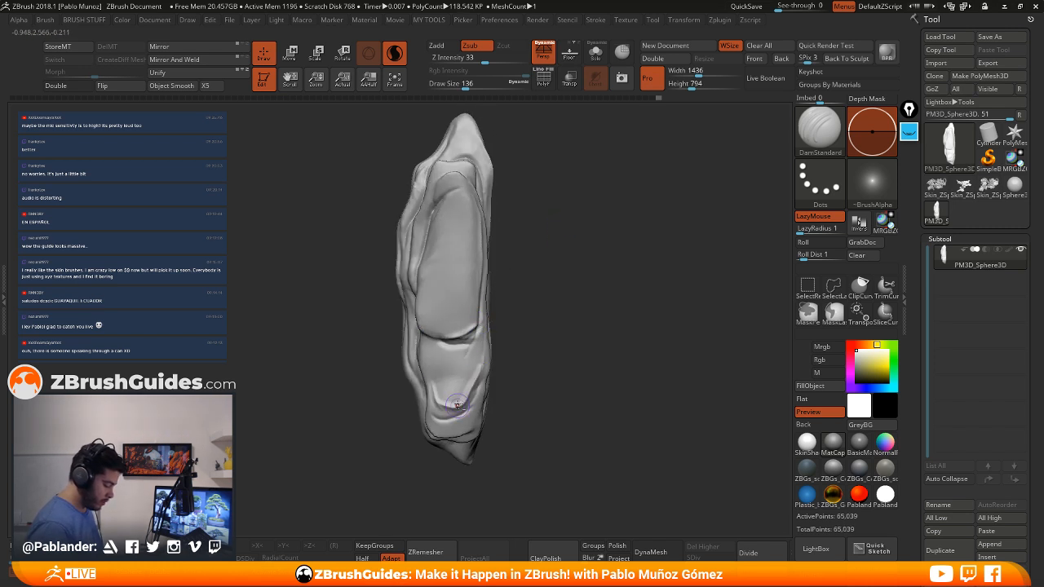
# Deepen the lengthwise grooves on the opposite side and add one running down to the lower end
pyautogui.moveTo(520, 349); pyautogui.dragTo(559, 351)
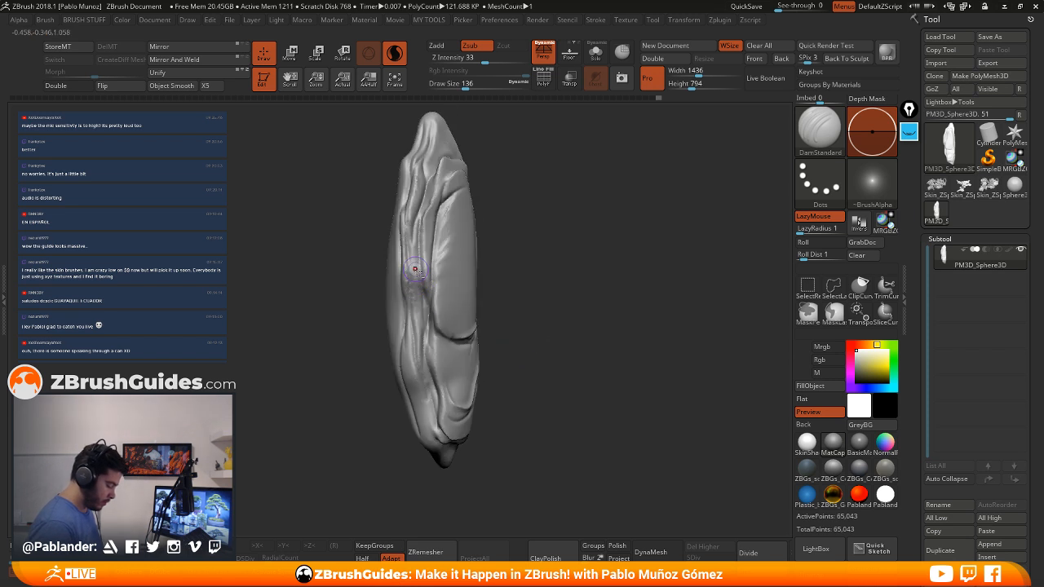
pyautogui.moveTo(413, 230)
pyautogui.mouseDown()
pyautogui.moveTo(416, 328)
pyautogui.moveTo(426, 264)
pyautogui.moveTo(437, 297)
pyautogui.mouseUp()
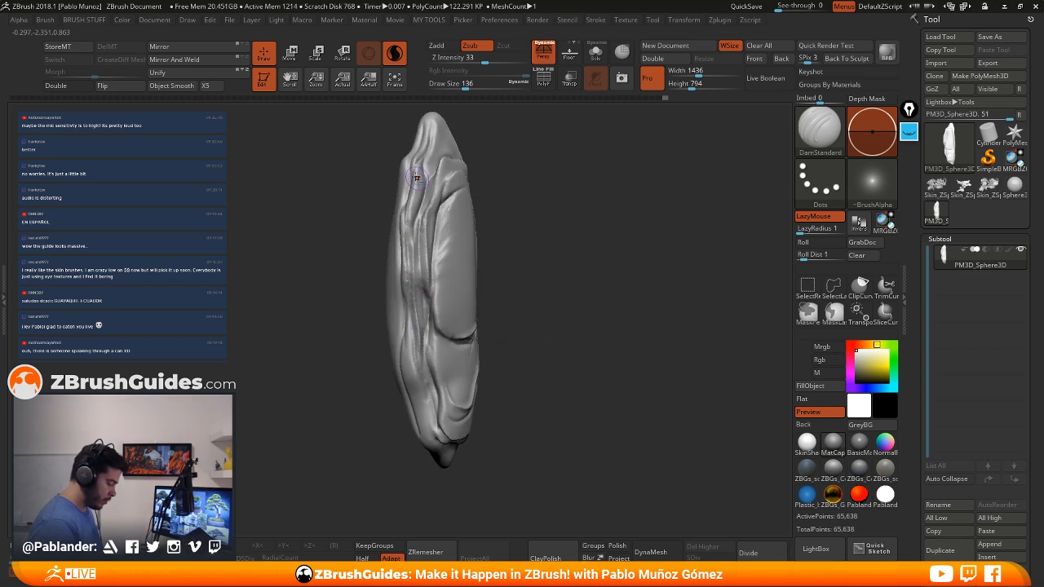
pyautogui.moveTo(424, 179); pyautogui.dragTo(414, 225)
pyautogui.moveTo(437, 126); pyautogui.dragTo(426, 169)
pyautogui.moveTo(514, 219); pyautogui.dragTo(557, 219)
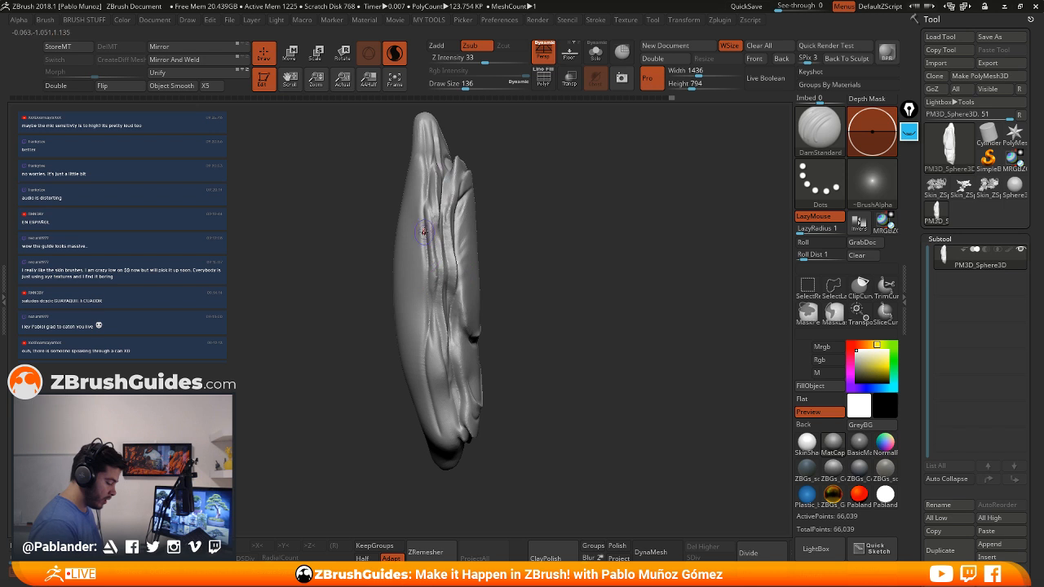
pyautogui.moveTo(423, 210)
pyautogui.mouseDown()
pyautogui.moveTo(420, 341)
pyautogui.moveTo(447, 440)
pyautogui.mouseUp()
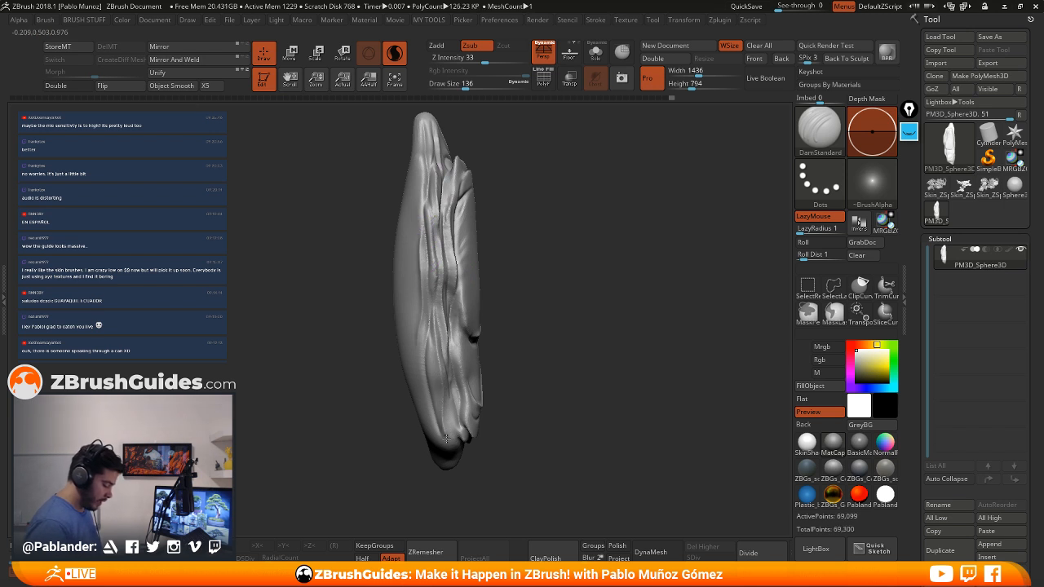
# Carve DamStandard grooves around the lower end and along the lower side, running a crease onto the lower front patch
pyautogui.keyDown('shift'); pyautogui.moveTo(520, 414); pyautogui.dragTo(508, 402); pyautogui.keyUp('shift')
pyautogui.moveTo(443, 386); pyautogui.dragTo(460, 444)
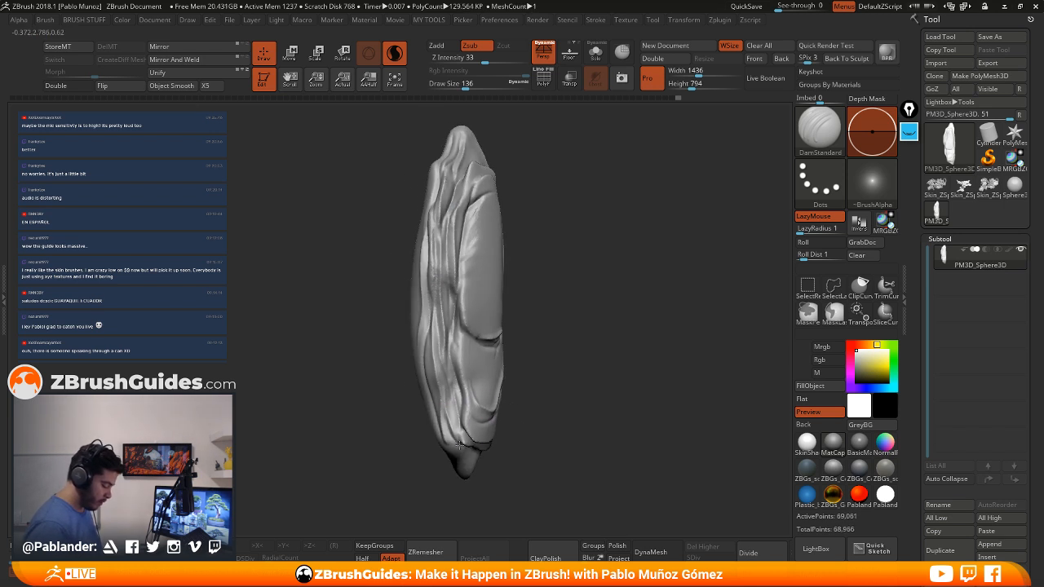
pyautogui.moveTo(533, 426); pyautogui.dragTo(488, 400)
pyautogui.moveTo(417, 377)
pyautogui.mouseDown()
pyautogui.moveTo(441, 376)
pyautogui.moveTo(445, 434)
pyautogui.moveTo(446, 419)
pyautogui.mouseUp()
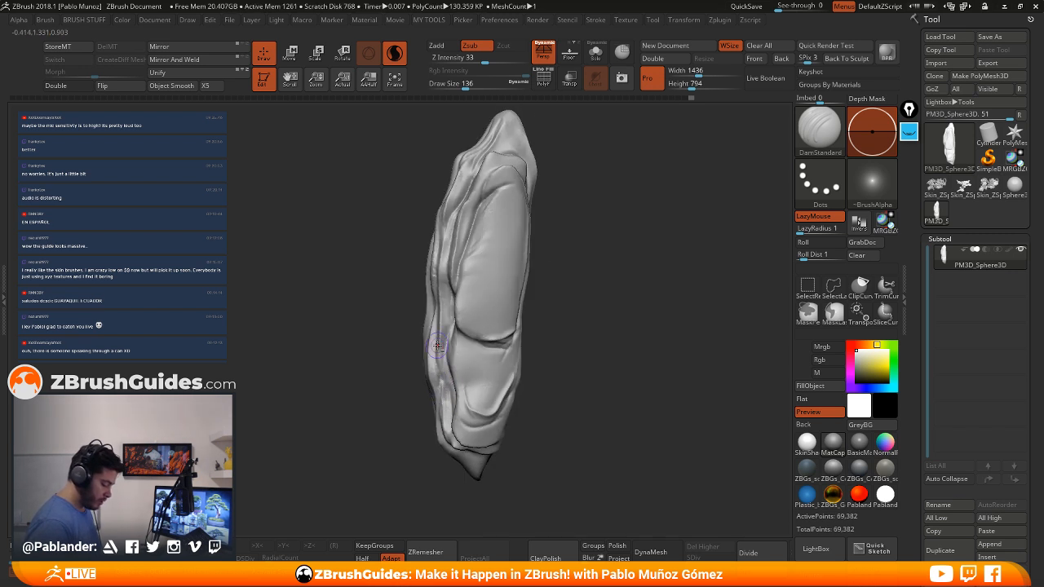
pyautogui.moveTo(437, 348)
pyautogui.mouseDown()
pyautogui.moveTo(443, 385)
pyautogui.moveTo(480, 370)
pyautogui.mouseUp()
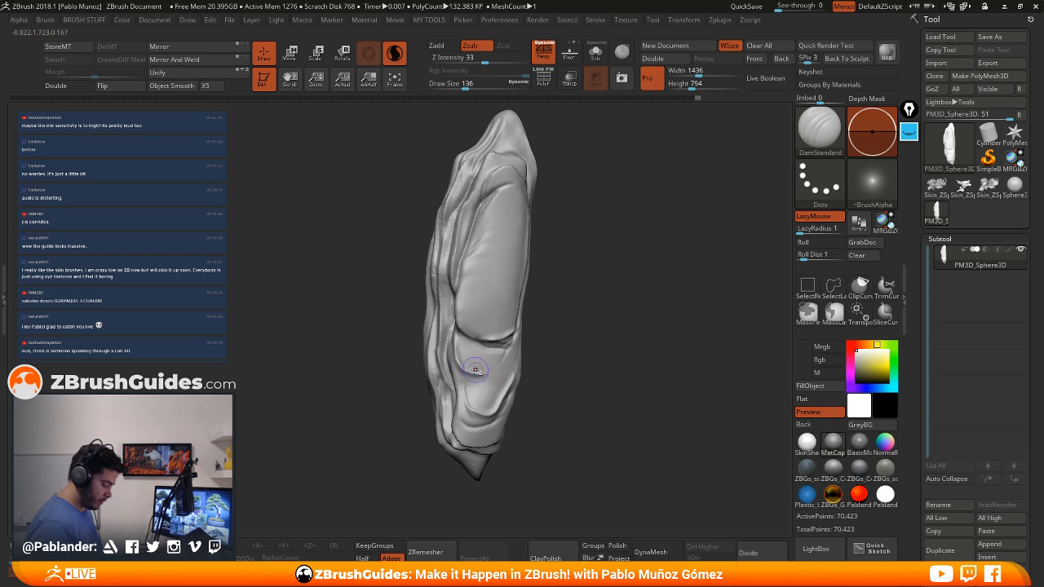
# Carve creases along the front layer's side edge and the rim of the lower front patch
pyautogui.moveTo(468, 324); pyautogui.dragTo(478, 244)
pyautogui.keyDown('alt'); pyautogui.moveTo(559, 224); pyautogui.dragTo(593, 253); pyautogui.keyUp('alt')
pyautogui.moveTo(498, 234)
pyautogui.mouseDown()
pyautogui.moveTo(517, 212)
pyautogui.moveTo(525, 266)
pyautogui.moveTo(569, 310)
pyautogui.mouseUp()
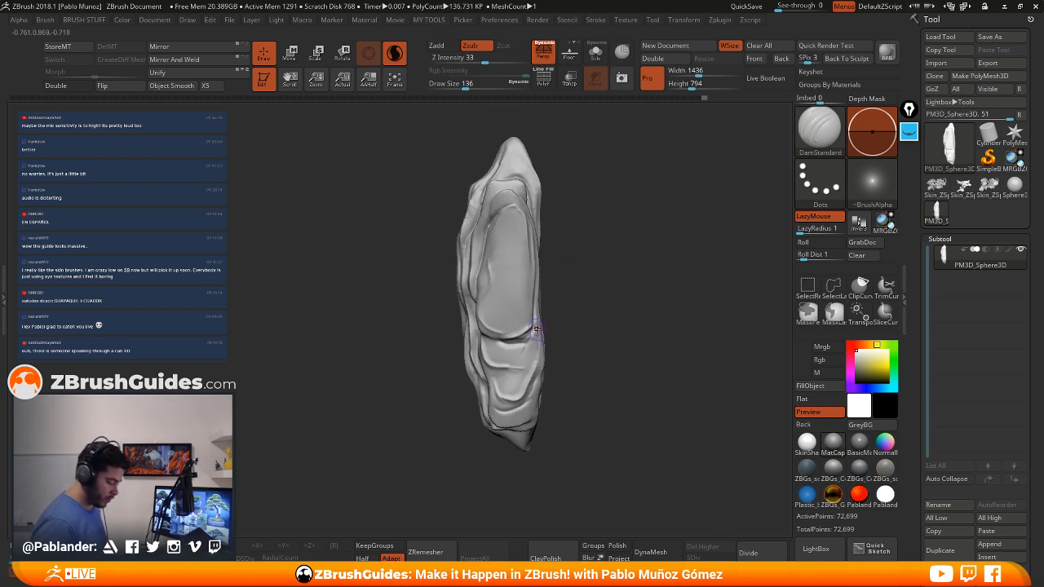
pyautogui.moveTo(515, 380)
pyautogui.mouseDown()
pyautogui.moveTo(492, 372)
pyautogui.moveTo(529, 359)
pyautogui.mouseUp()
pyautogui.keyDown('alt'); pyautogui.moveTo(588, 309); pyautogui.dragTo(541, 301); pyautogui.keyUp('alt')
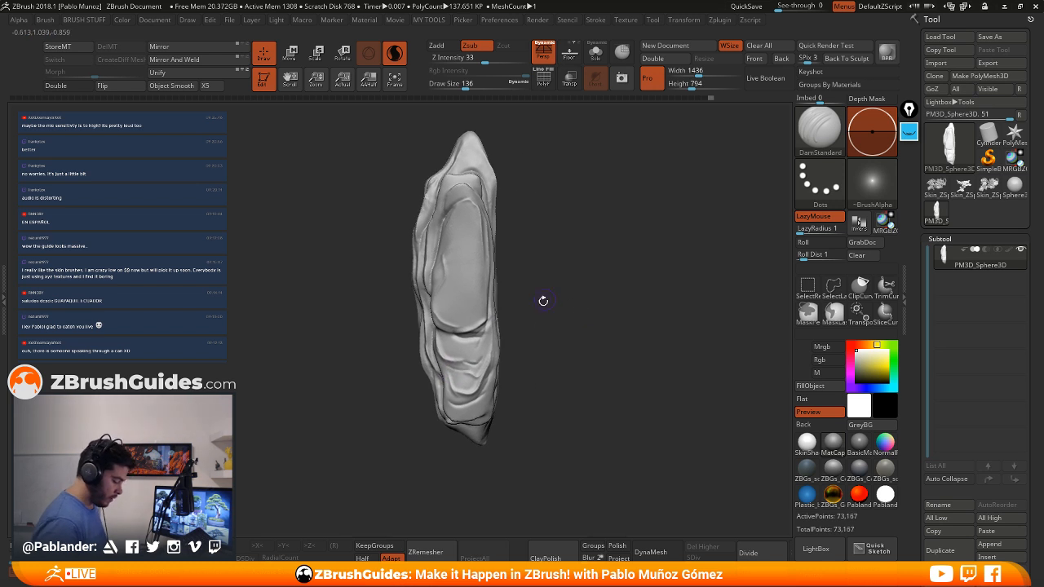
# Switch to the TrimDynamic brush and flatten the creased areas of the lower front patch
pyautogui.press('space')
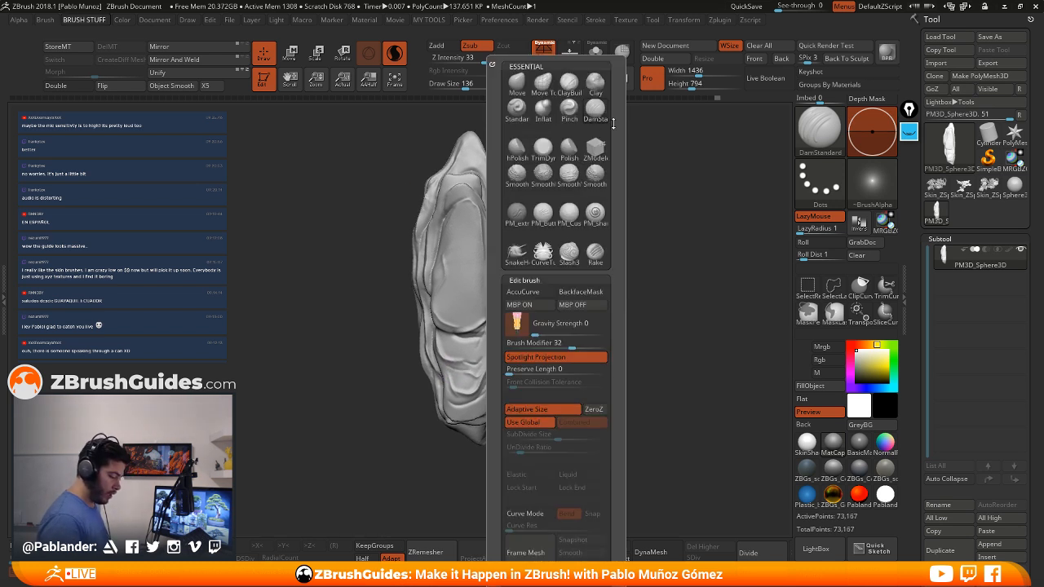
pyautogui.click(543, 146)
pyautogui.moveTo(533, 235); pyautogui.dragTo(543, 282)
pyautogui.moveTo(451, 304)
pyautogui.mouseDown()
pyautogui.moveTo(498, 304)
pyautogui.moveTo(489, 307)
pyautogui.mouseUp()
pyautogui.moveTo(463, 357)
pyautogui.mouseDown()
pyautogui.moveTo(436, 348)
pyautogui.moveTo(432, 333)
pyautogui.mouseUp()
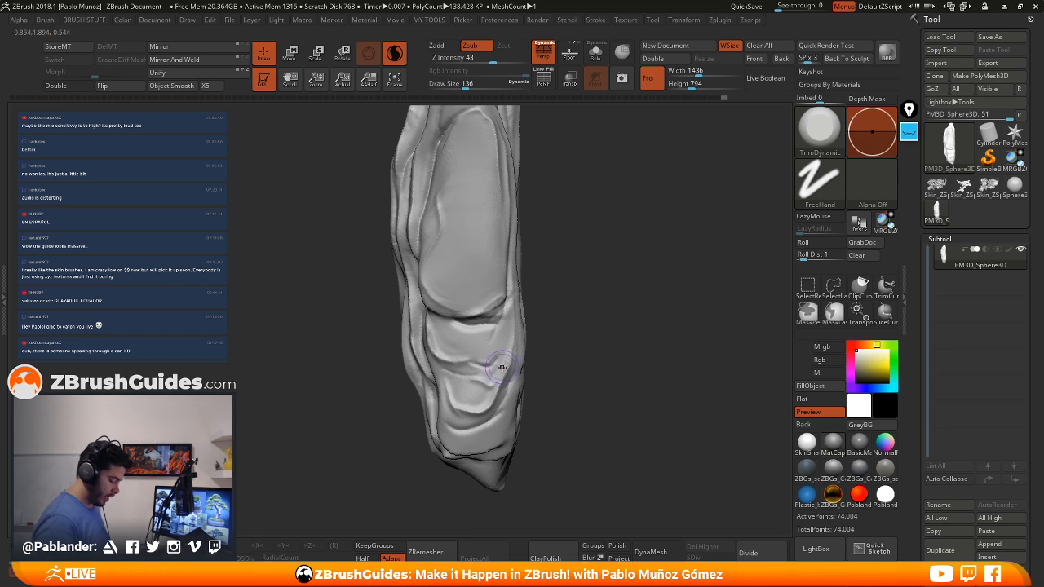
pyautogui.moveTo(499, 362)
pyautogui.mouseDown()
pyautogui.moveTo(481, 402)
pyautogui.moveTo(463, 409)
pyautogui.moveTo(475, 380)
pyautogui.moveTo(509, 360)
pyautogui.moveTo(486, 362)
pyautogui.moveTo(491, 400)
pyautogui.moveTo(510, 395)
pyautogui.moveTo(453, 424)
pyautogui.mouseUp()
# Flatten the large front layer's face, side edge and lower rim with TrimDynamic
pyautogui.moveTo(535, 296); pyautogui.dragTo(525, 336)
pyautogui.moveTo(451, 286); pyautogui.dragTo(438, 270)
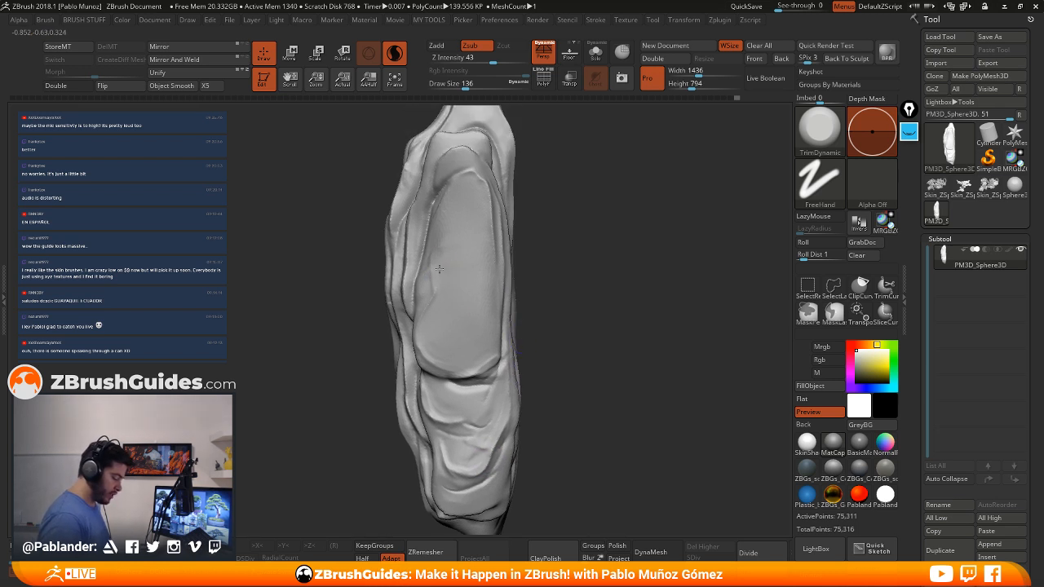
pyautogui.moveTo(443, 214); pyautogui.dragTo(429, 308)
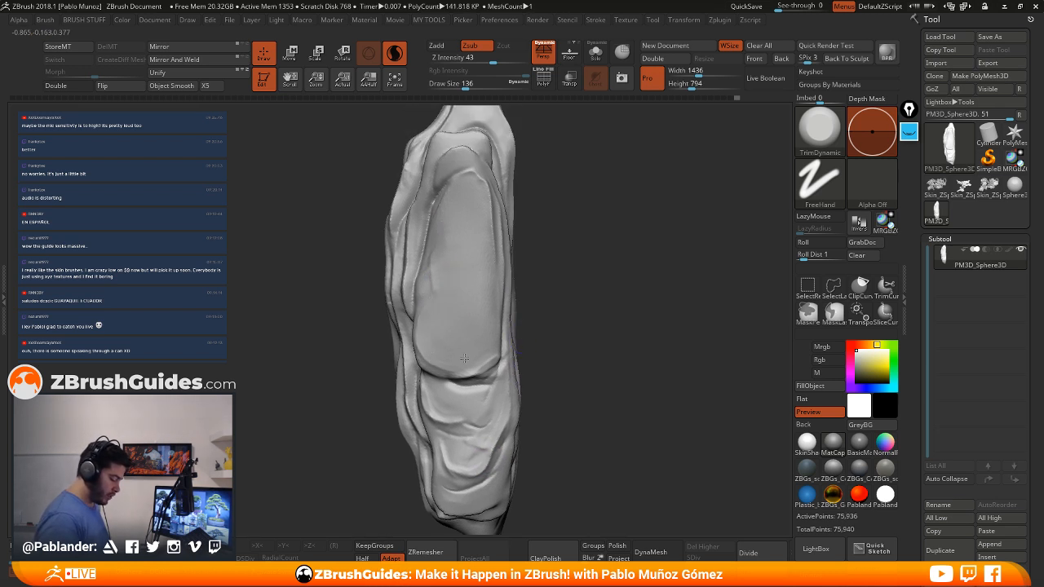
pyautogui.moveTo(431, 359); pyautogui.dragTo(490, 363)
# Trim the upper edges of the stacked front layers to soften their transitions
pyautogui.moveTo(483, 198)
pyautogui.mouseDown(button='right')
pyautogui.moveTo(473, 239)
pyautogui.moveTo(445, 216)
pyautogui.mouseUp(button='right')
pyautogui.moveTo(429, 191)
pyautogui.mouseDown()
pyautogui.moveTo(433, 183)
pyautogui.moveTo(427, 191)
pyautogui.mouseUp()
pyautogui.keyDown('alt'); pyautogui.moveTo(513, 157); pyautogui.dragTo(522, 218); pyautogui.keyUp('alt')
pyautogui.moveTo(458, 199)
pyautogui.mouseDown()
pyautogui.moveTo(451, 177)
pyautogui.moveTo(481, 217)
pyautogui.mouseUp()
pyautogui.keyDown('alt'); pyautogui.moveTo(507, 208); pyautogui.dragTo(526, 142); pyautogui.keyUp('alt')
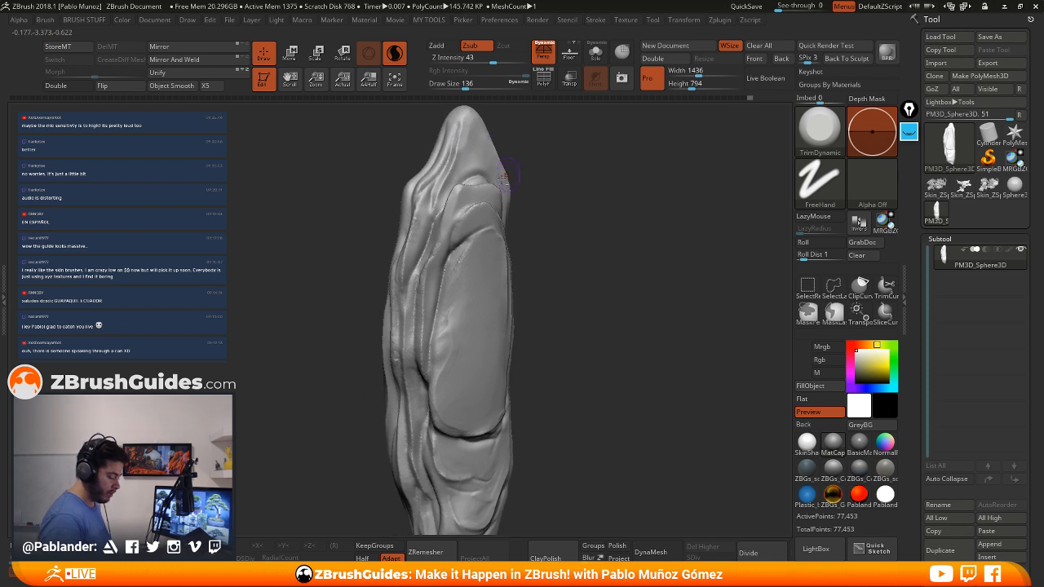
# Flatten the ridges between the lengthwise grooves on both sides, from the upper tip to the lower end
pyautogui.moveTo(426, 222); pyautogui.dragTo(416, 244)
pyautogui.moveTo(424, 202); pyautogui.dragTo(415, 222)
pyautogui.moveTo(406, 265); pyautogui.dragTo(403, 281)
pyautogui.moveTo(462, 272); pyautogui.dragTo(465, 245, button='right')
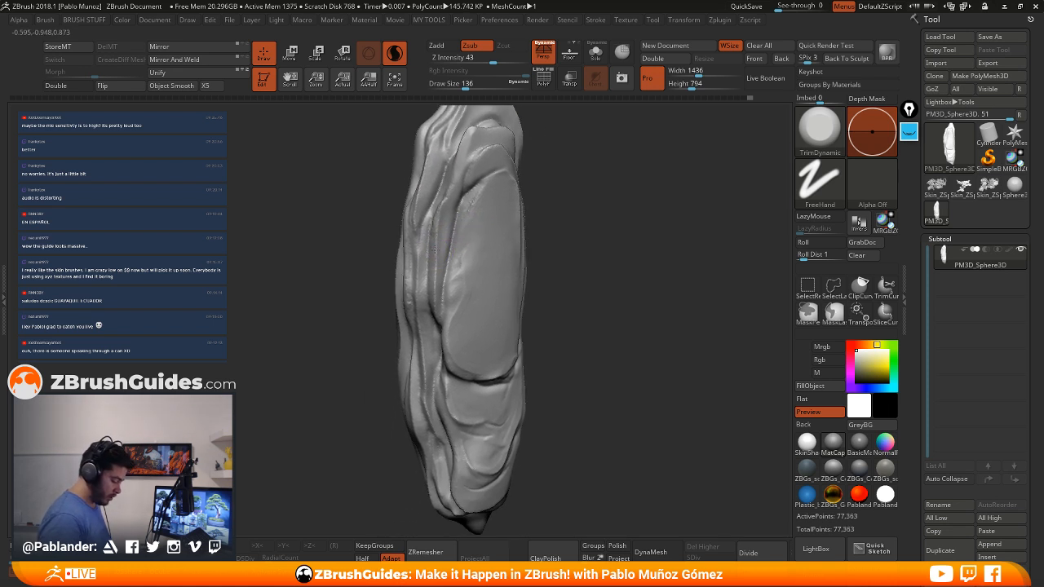
pyautogui.moveTo(485, 305); pyautogui.dragTo(571, 272, button='right')
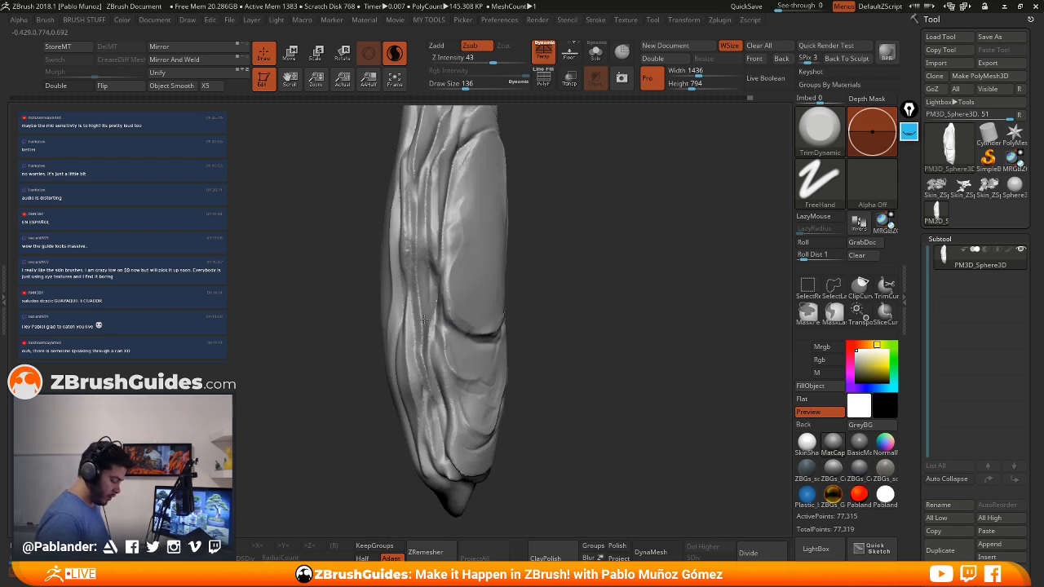
pyautogui.moveTo(571, 362); pyautogui.dragTo(572, 330, button='right')
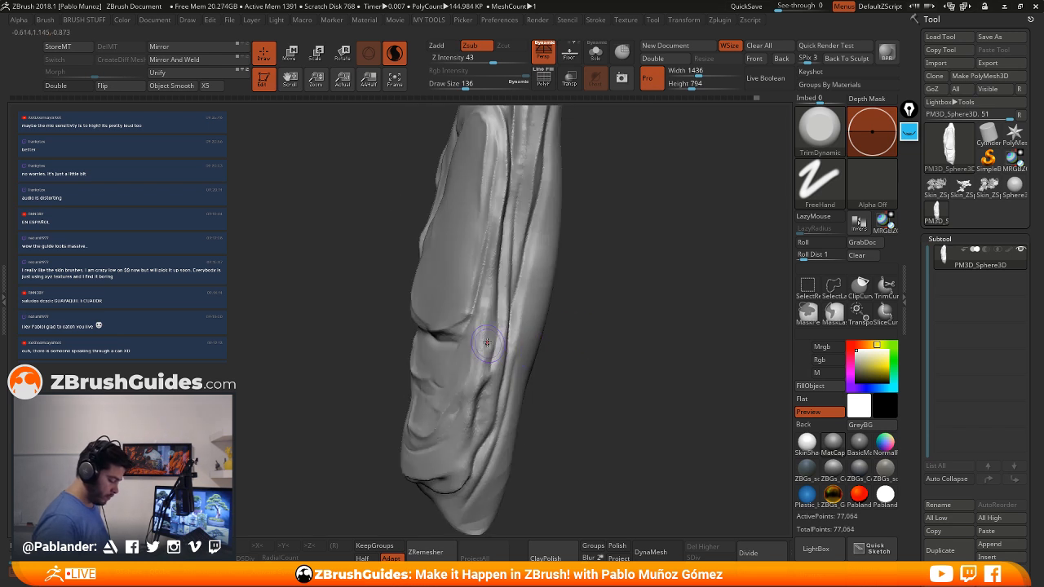
pyautogui.moveTo(513, 305)
pyautogui.mouseDown(button='right')
pyautogui.moveTo(593, 278)
pyautogui.moveTo(534, 294)
pyautogui.moveTo(534, 277)
pyautogui.moveTo(555, 280)
pyautogui.moveTo(526, 280)
pyautogui.moveTo(508, 299)
pyautogui.moveTo(545, 285)
pyautogui.moveTo(531, 291)
pyautogui.mouseUp(button='right')
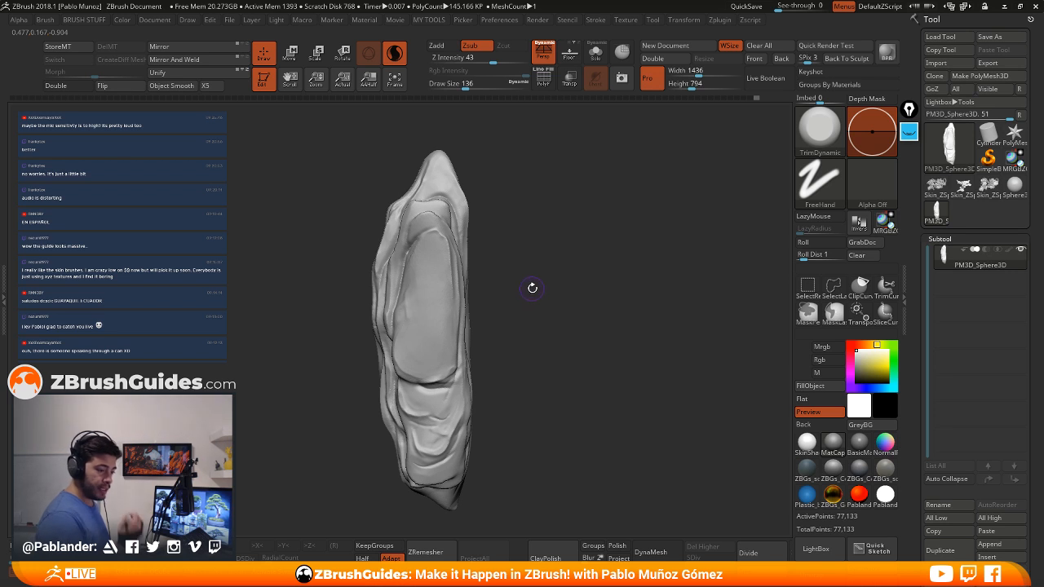
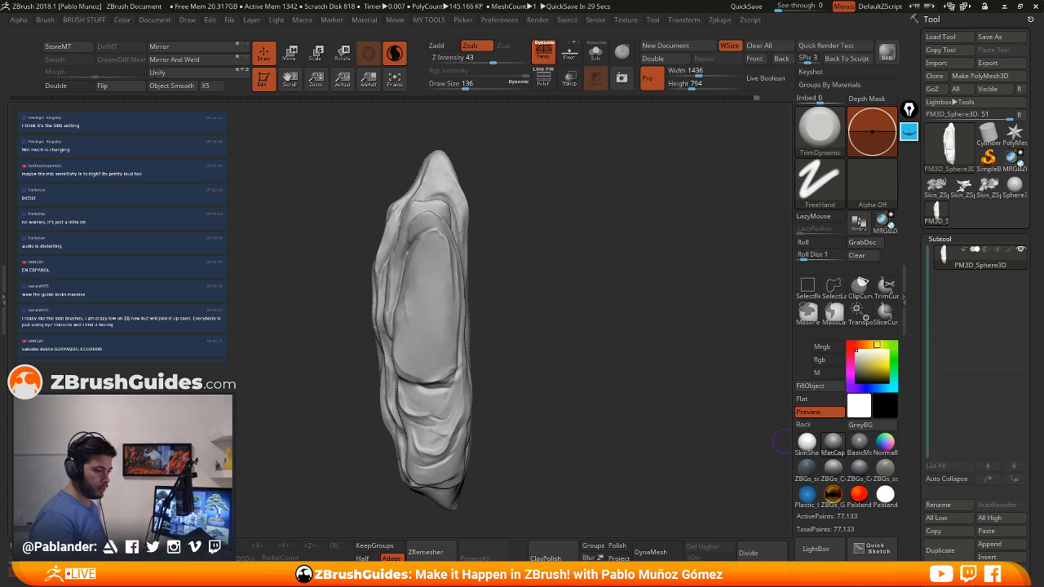
# Trim the front layer's upper side edge and the layers around the upper tip with TrimDynamic
pyautogui.moveTo(578, 301)
pyautogui.mouseDown()
pyautogui.moveTo(573, 291)
pyautogui.moveTo(587, 286)
pyautogui.mouseUp()
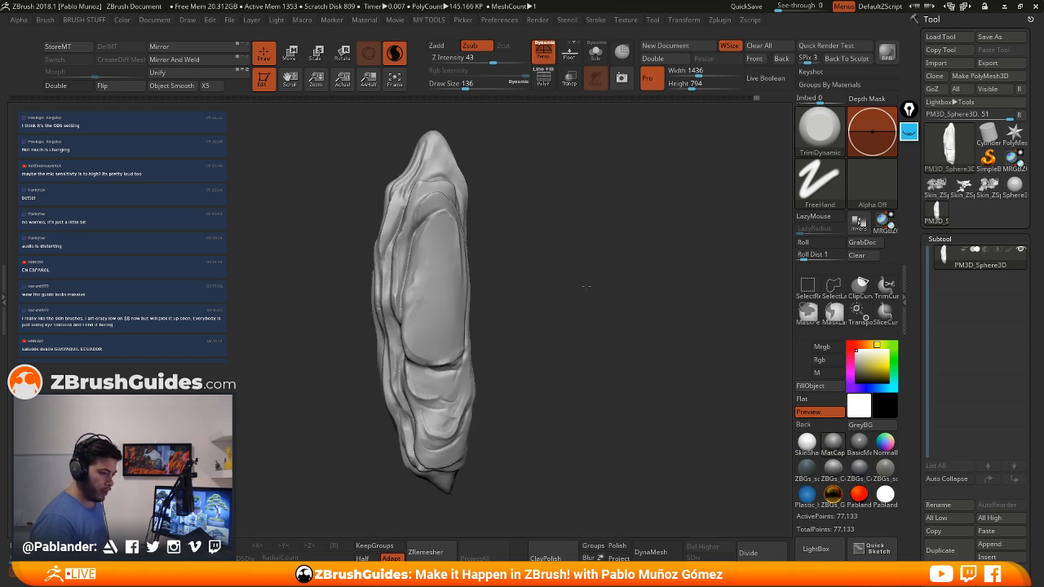
pyautogui.moveTo(484, 291); pyautogui.dragTo(552, 230)
pyautogui.moveTo(445, 229)
pyautogui.mouseDown()
pyautogui.moveTo(454, 218)
pyautogui.moveTo(447, 242)
pyautogui.mouseUp()
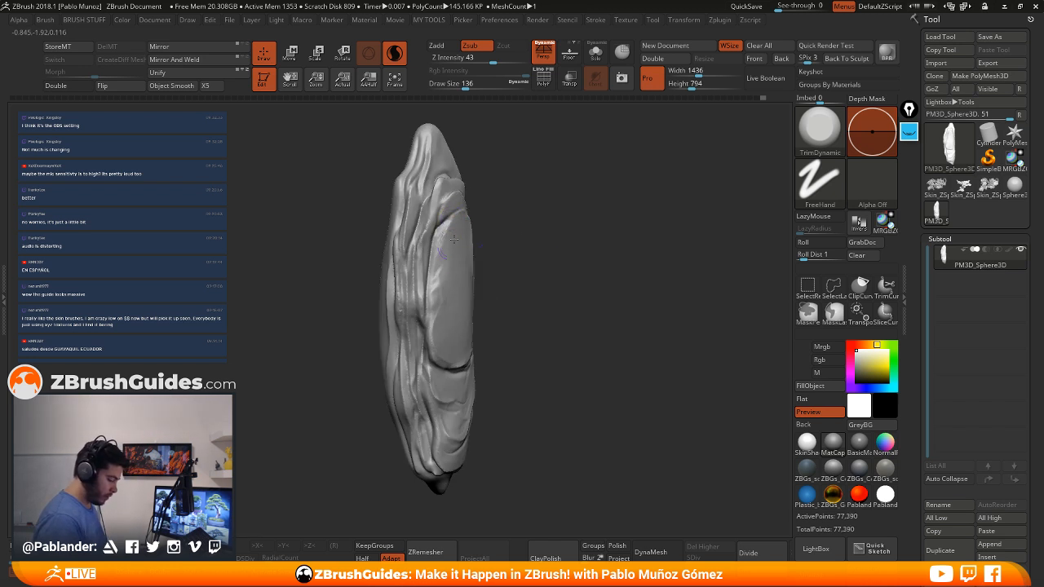
pyautogui.moveTo(522, 238)
pyautogui.mouseDown()
pyautogui.moveTo(447, 204)
pyautogui.moveTo(424, 249)
pyautogui.mouseUp()
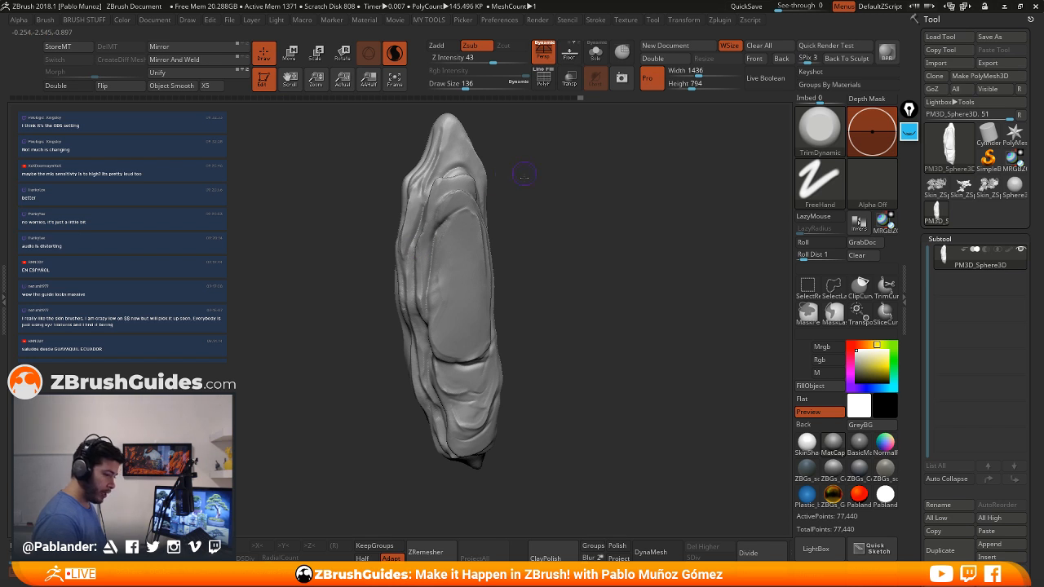
pyautogui.moveTo(524, 175)
pyautogui.mouseDown()
pyautogui.moveTo(500, 242)
pyautogui.moveTo(447, 206)
pyautogui.moveTo(429, 174)
pyautogui.moveTo(482, 181)
pyautogui.moveTo(448, 196)
pyautogui.mouseUp()
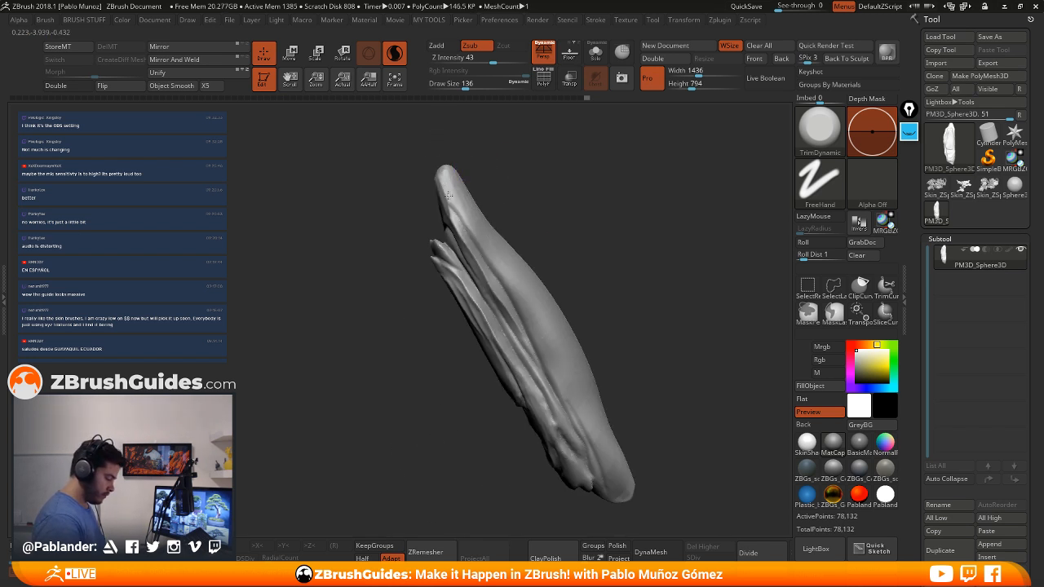
# Set the TrimDynamic Draw Size to 167 and trim the form's smooth back side
pyautogui.moveTo(545, 217)
pyautogui.mouseDown()
pyautogui.moveTo(579, 245)
pyautogui.moveTo(576, 280)
pyautogui.moveTo(519, 268)
pyautogui.moveTo(562, 308)
pyautogui.moveTo(603, 321)
pyautogui.mouseUp()
pyautogui.press('space')
pyautogui.click(519, 270)
pyautogui.moveTo(530, 381); pyautogui.dragTo(522, 362)
pyautogui.moveTo(562, 335); pyautogui.dragTo(583, 289)
pyautogui.moveTo(608, 329); pyautogui.dragTo(579, 340)
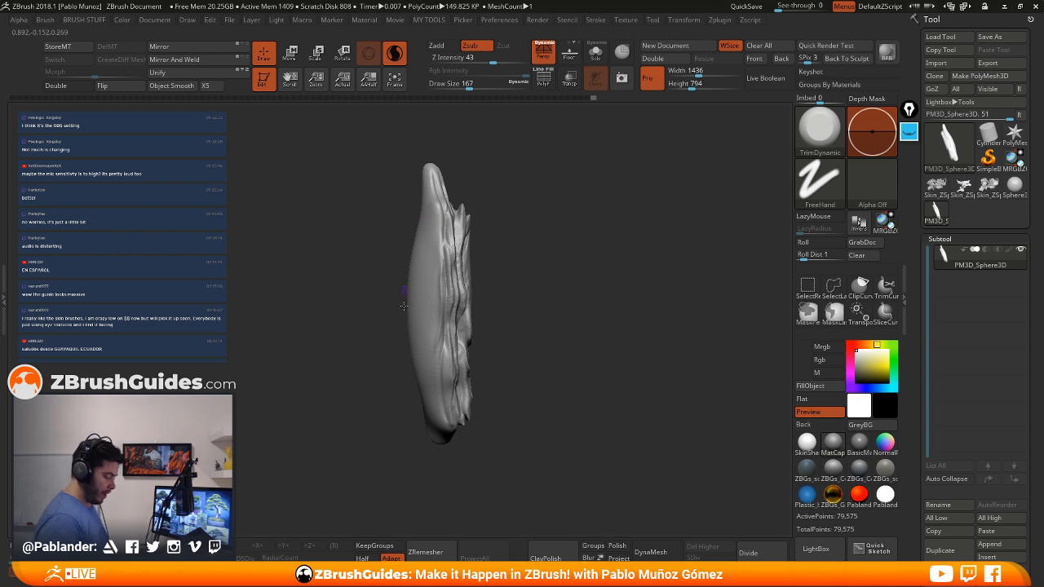
# Enlarge the Draw Size to 460 and flatten the back with broad TrimDynamic strokes from the middle to the upper part
pyautogui.moveTo(586, 195)
pyautogui.mouseDown()
pyautogui.moveTo(573, 228)
pyautogui.moveTo(611, 224)
pyautogui.moveTo(602, 241)
pyautogui.mouseUp()
pyautogui.moveTo(436, 274); pyautogui.dragTo(461, 274)
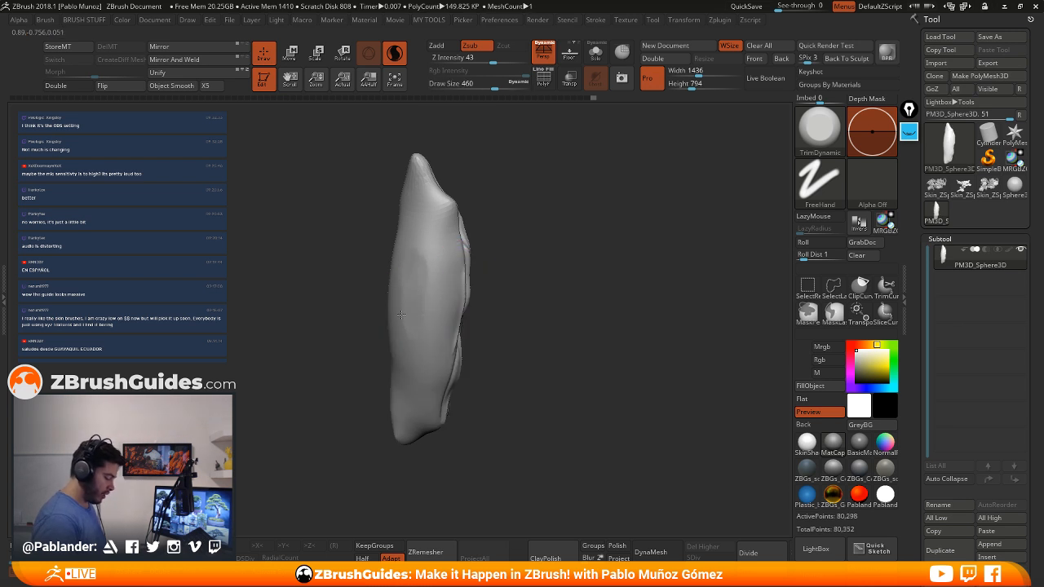
pyautogui.moveTo(414, 299)
pyautogui.mouseDown()
pyautogui.moveTo(433, 299)
pyautogui.moveTo(426, 253)
pyautogui.mouseUp()
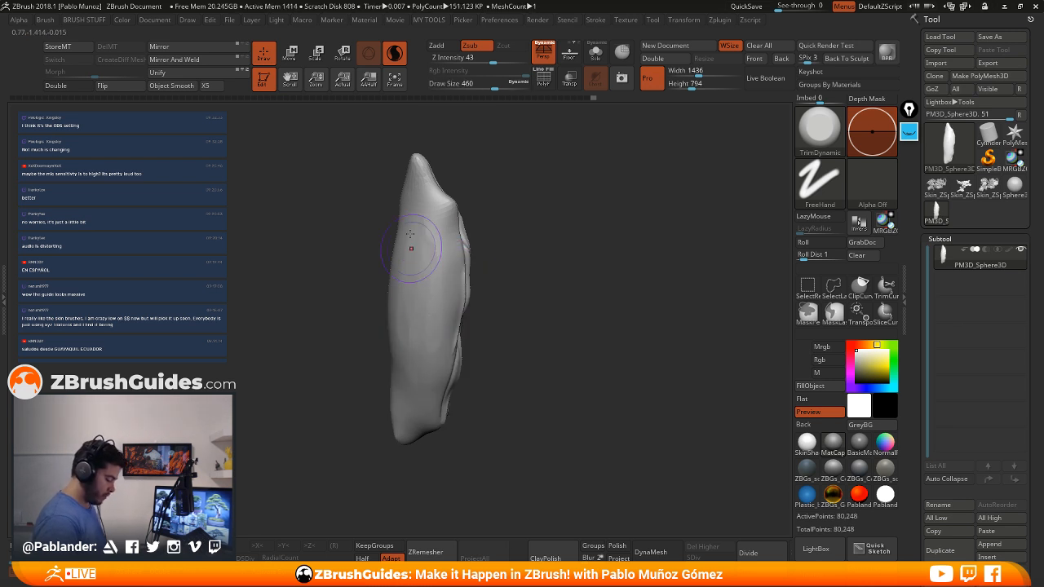
pyautogui.moveTo(487, 303)
pyautogui.mouseDown()
pyautogui.moveTo(507, 319)
pyautogui.moveTo(484, 273)
pyautogui.mouseUp()
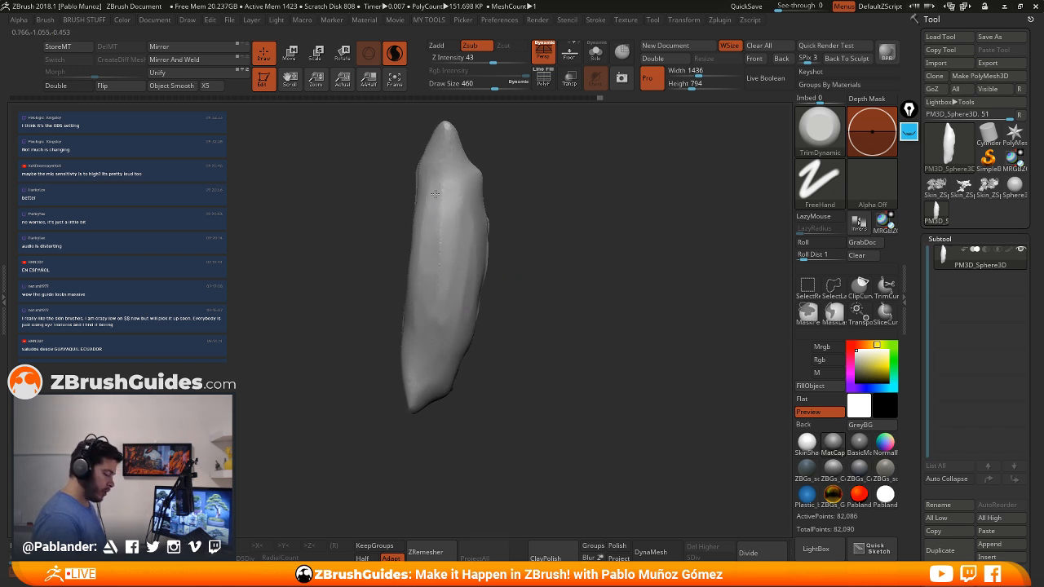
pyautogui.moveTo(435, 195); pyautogui.dragTo(441, 214)
# Flatten the back's side contour and its lower half with the large TrimDynamic brush
pyautogui.moveTo(539, 219)
pyautogui.mouseDown()
pyautogui.moveTo(517, 217)
pyautogui.moveTo(606, 200)
pyautogui.mouseUp()
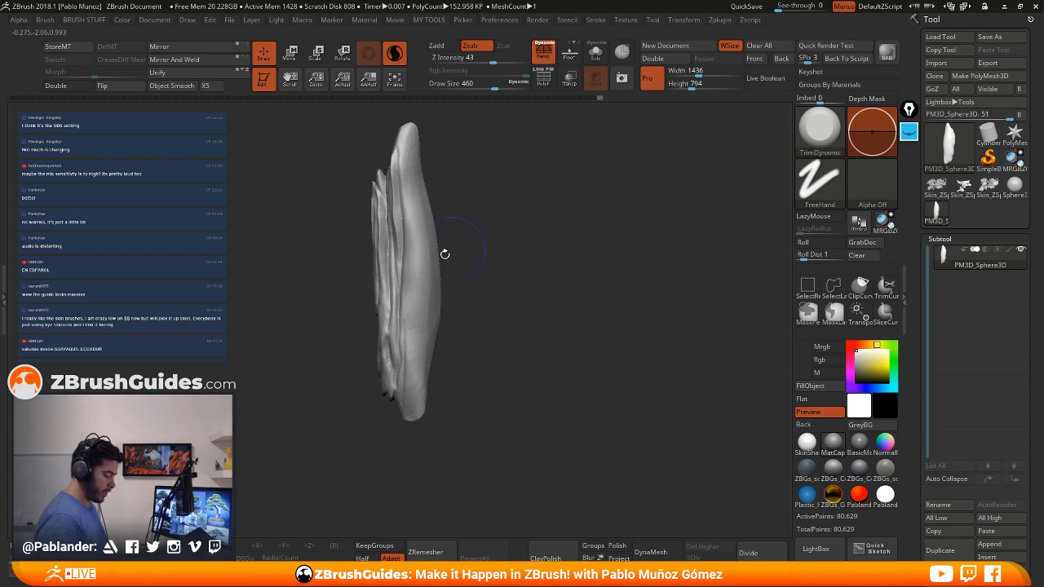
pyautogui.moveTo(426, 243)
pyautogui.mouseDown()
pyautogui.moveTo(423, 282)
pyautogui.moveTo(426, 210)
pyautogui.mouseUp()
pyautogui.moveTo(426, 290)
pyautogui.mouseDown()
pyautogui.moveTo(423, 321)
pyautogui.moveTo(421, 269)
pyautogui.mouseUp()
pyautogui.moveTo(481, 221)
pyautogui.keyDown('alt'); pyautogui.mouseDown()
pyautogui.moveTo(485, 285)
pyautogui.moveTo(442, 290)
pyautogui.mouseUp(); pyautogui.keyUp('alt')
pyautogui.moveTo(483, 269)
pyautogui.mouseDown()
pyautogui.moveTo(526, 233)
pyautogui.moveTo(522, 226)
pyautogui.moveTo(473, 257)
pyautogui.moveTo(480, 298)
pyautogui.mouseUp()
pyautogui.moveTo(557, 270)
pyautogui.mouseDown()
pyautogui.moveTo(559, 279)
pyautogui.moveTo(558, 231)
pyautogui.mouseUp()
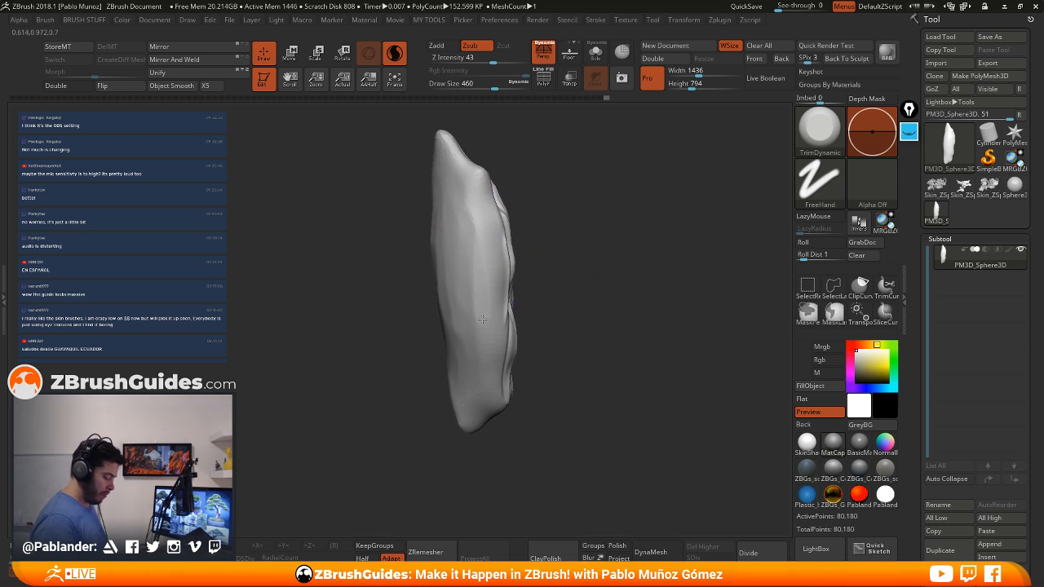
pyautogui.moveTo(461, 412); pyautogui.dragTo(485, 365)
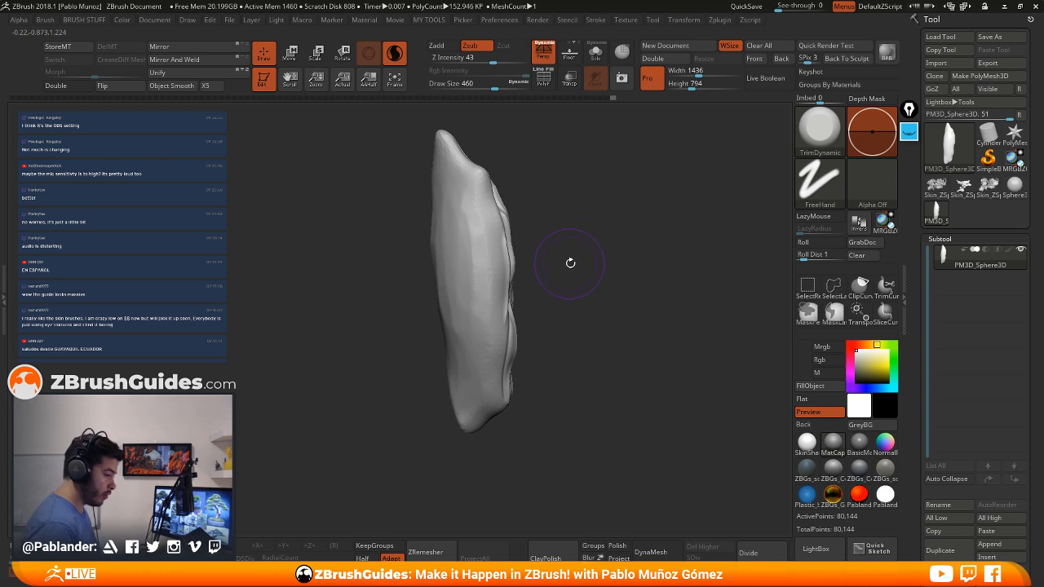
# Trim the middle and upper back into flatter planes, including the edge below the upper tip
pyautogui.moveTo(581, 250); pyautogui.dragTo(596, 260)
pyautogui.moveTo(470, 313); pyautogui.dragTo(444, 258)
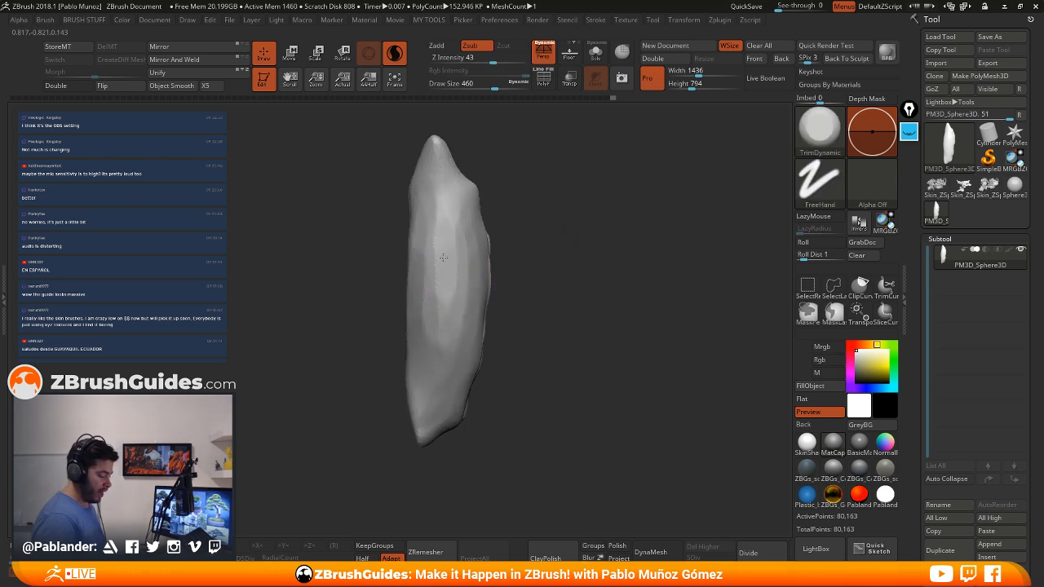
pyautogui.moveTo(446, 196); pyautogui.dragTo(457, 219)
pyautogui.moveTo(516, 209); pyautogui.dragTo(601, 216)
pyautogui.moveTo(522, 272); pyautogui.dragTo(472, 254)
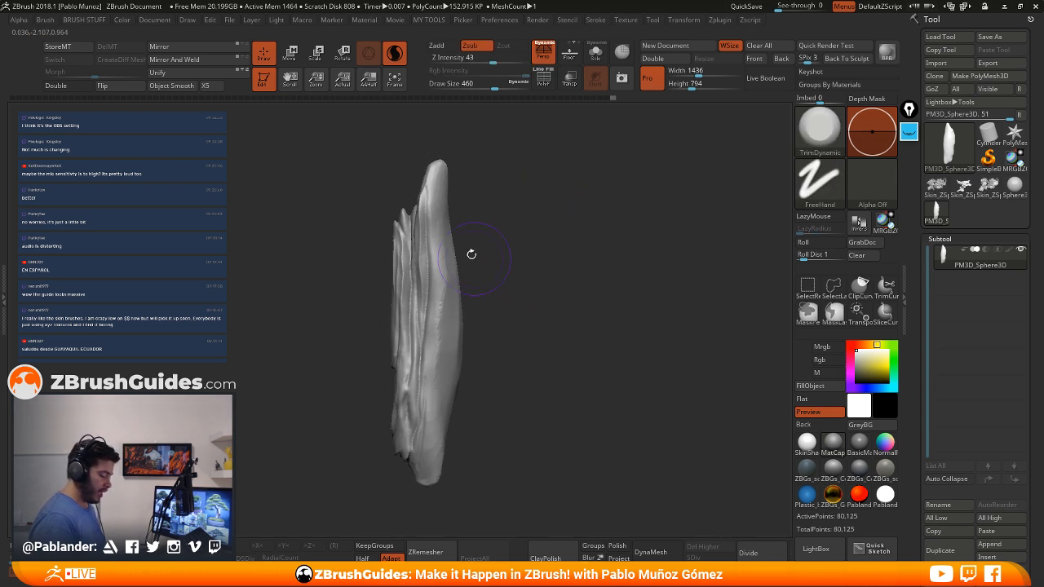
pyautogui.moveTo(447, 194); pyautogui.dragTo(447, 217)
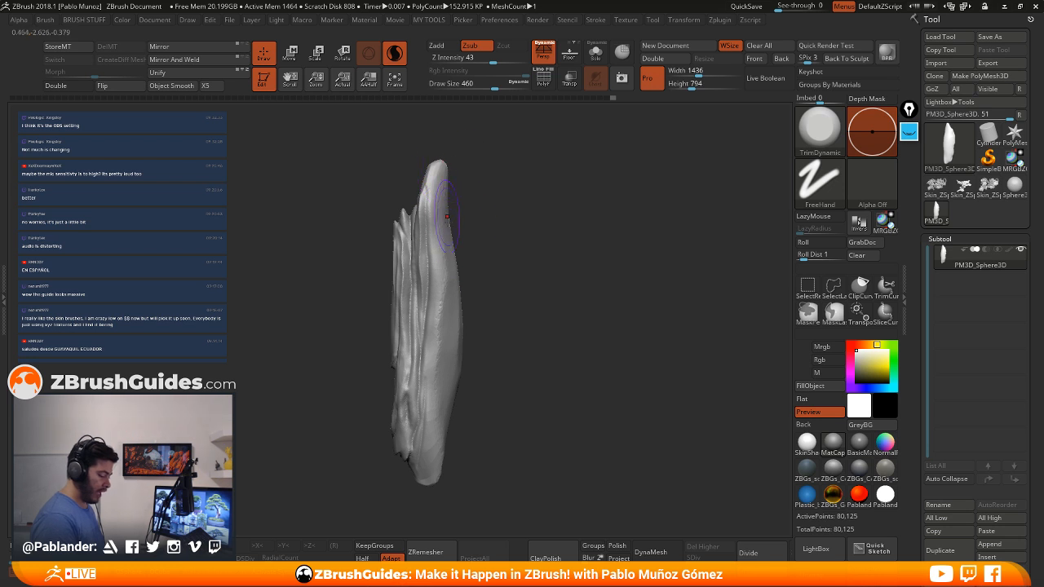
# Use the Move brush at Draw Size 846 to reshape the form's upper tip, back contour and lower end
pyautogui.press('b')
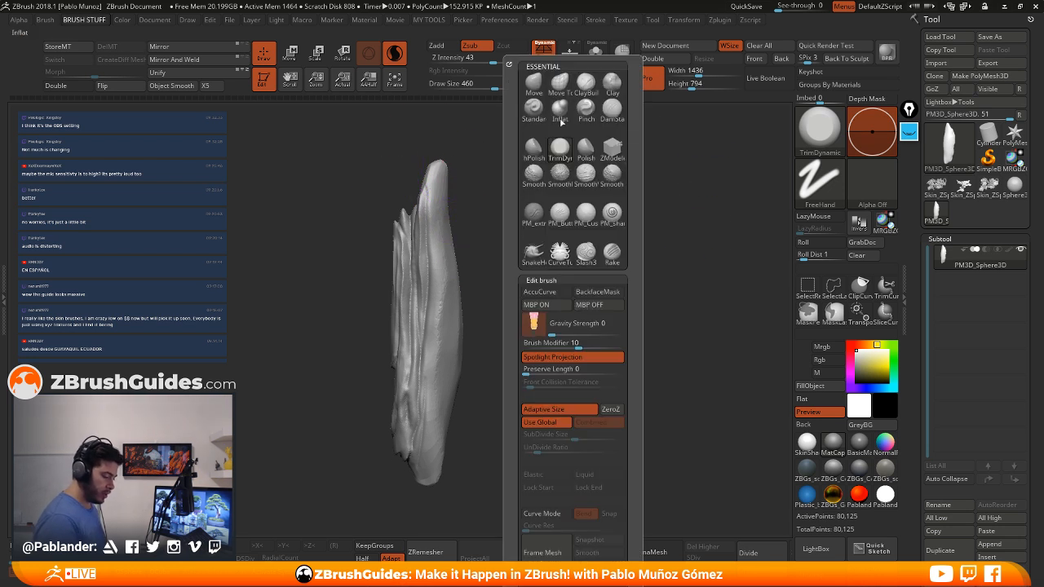
pyautogui.click(533, 85)
pyautogui.press('space')
pyautogui.click(560, 203)
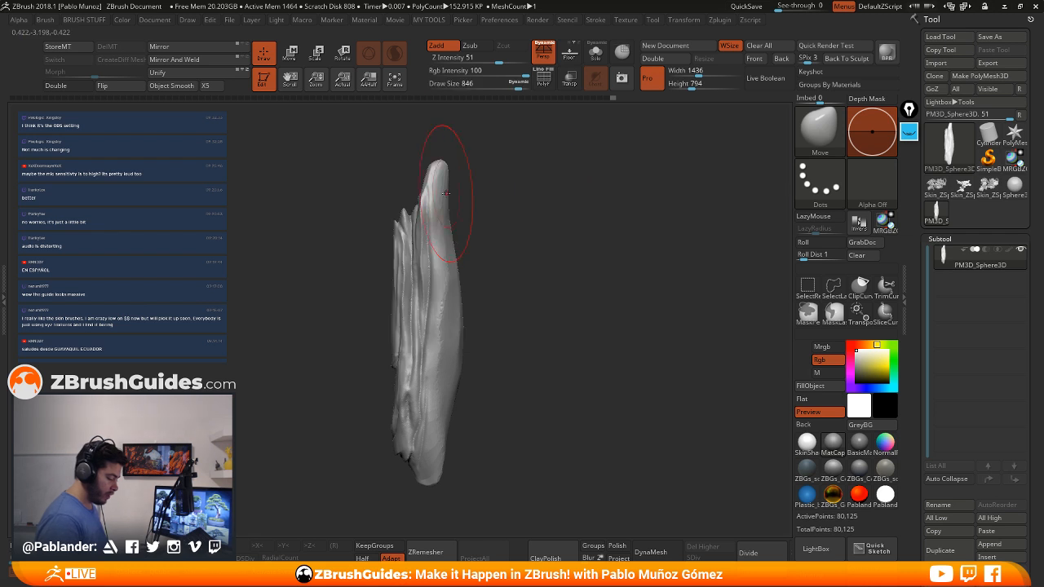
pyautogui.moveTo(446, 191)
pyautogui.mouseDown()
pyautogui.moveTo(425, 193)
pyautogui.moveTo(434, 175)
pyautogui.mouseUp()
pyautogui.moveTo(460, 263)
pyautogui.mouseDown()
pyautogui.moveTo(456, 276)
pyautogui.moveTo(488, 304)
pyautogui.moveTo(468, 350)
pyautogui.mouseUp()
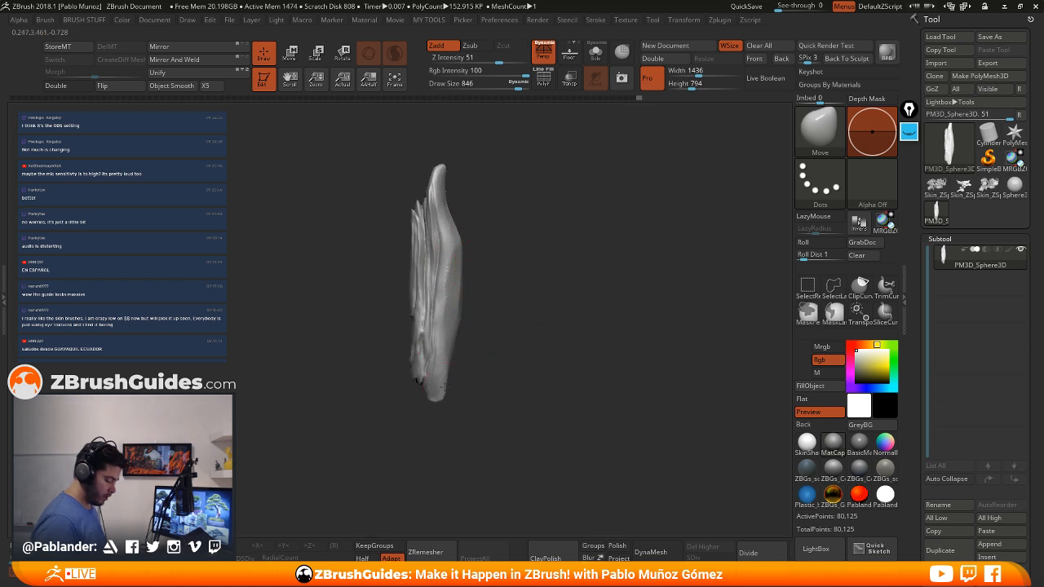
pyautogui.moveTo(443, 387)
pyautogui.mouseDown()
pyautogui.moveTo(420, 348)
pyautogui.moveTo(522, 348)
pyautogui.moveTo(394, 367)
pyautogui.moveTo(390, 330)
pyautogui.mouseUp()
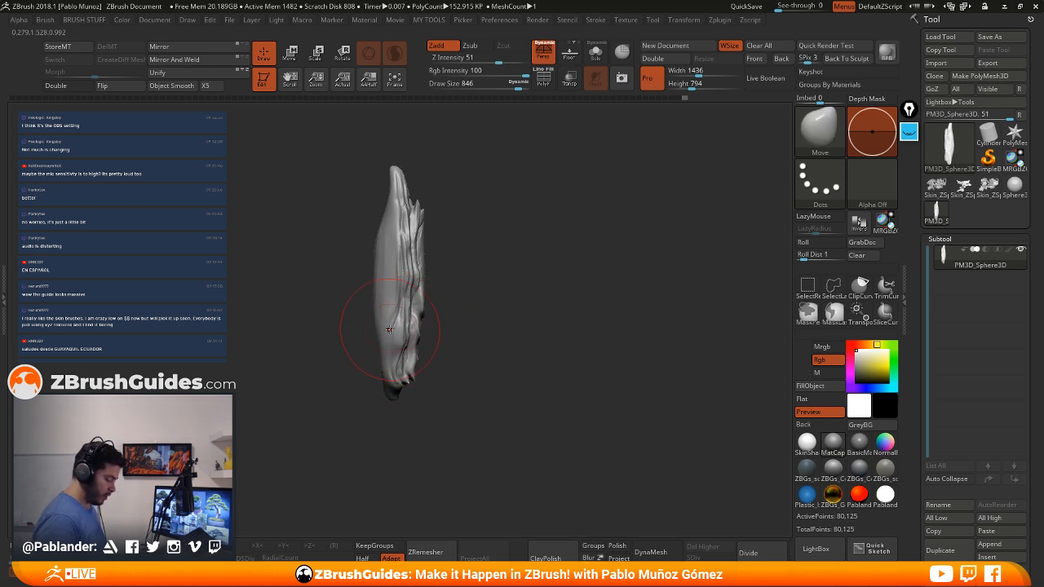
pyautogui.moveTo(480, 277); pyautogui.dragTo(515, 253)
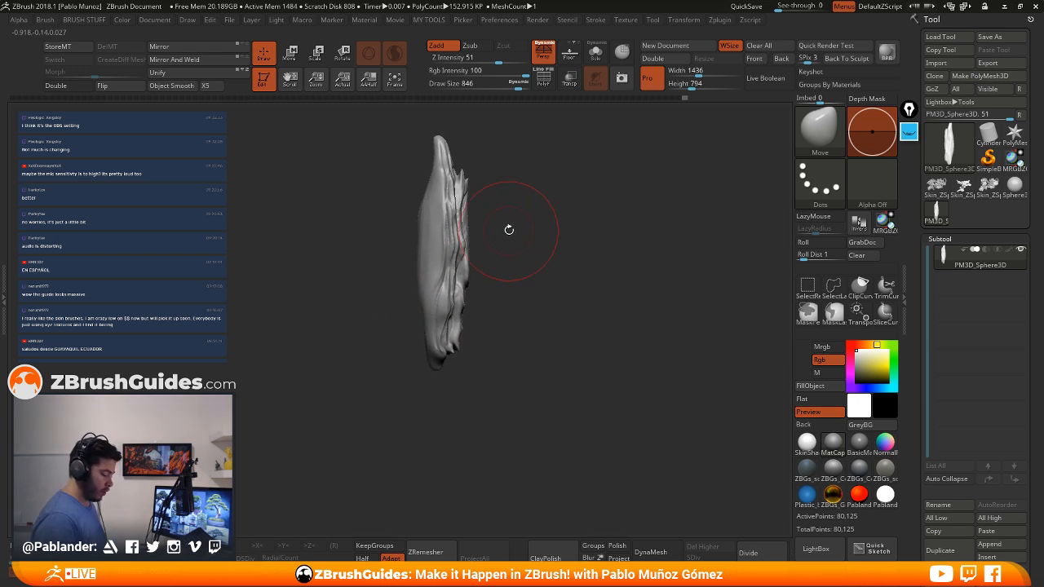
# Clear the old yellow annotations, draw a pink vertical line with hatching along the form's back contour, and close the annotation overlay
pyautogui.click(908, 132)
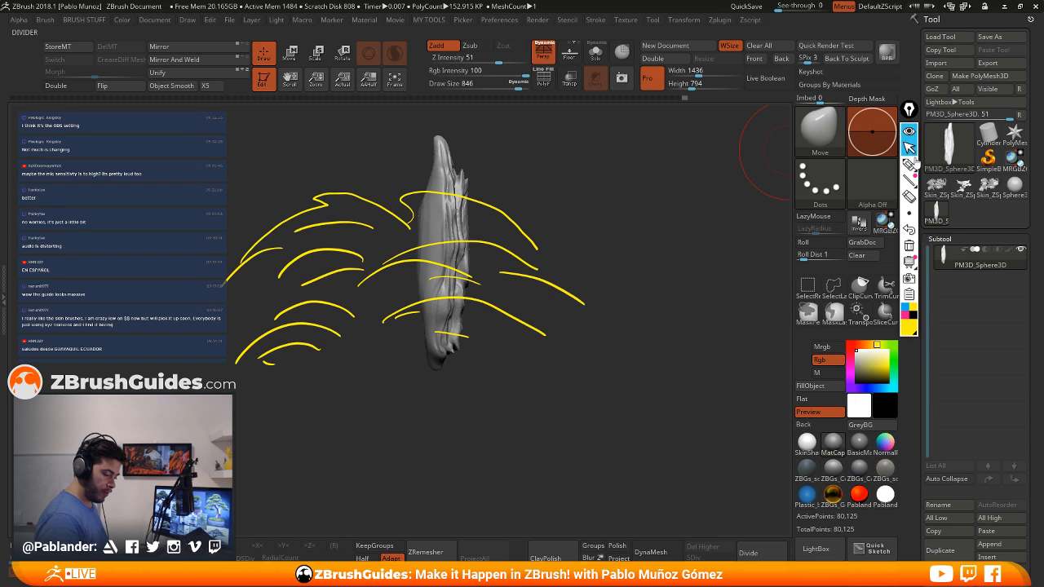
pyautogui.click(909, 246)
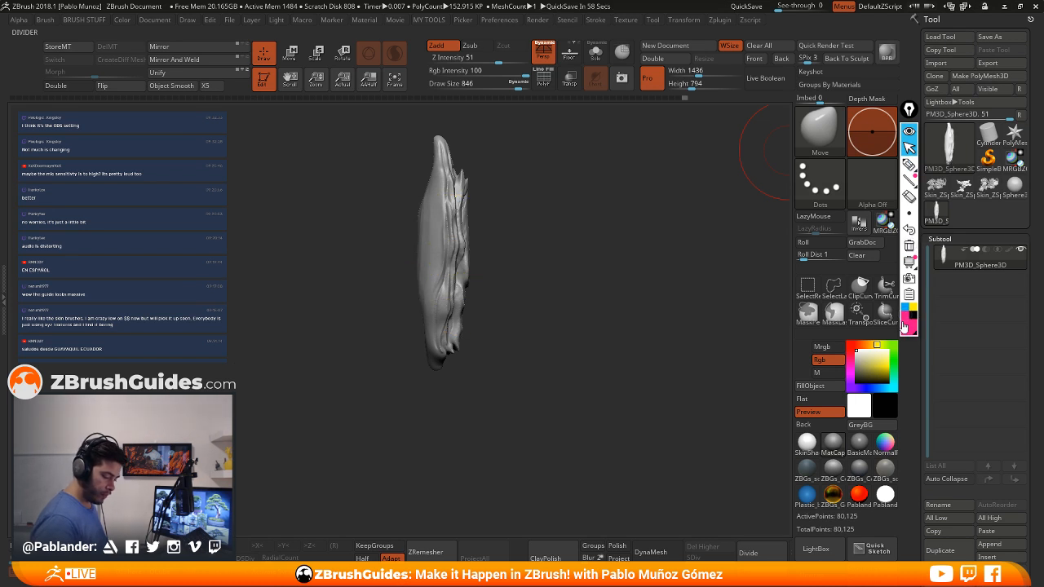
pyautogui.click(909, 164)
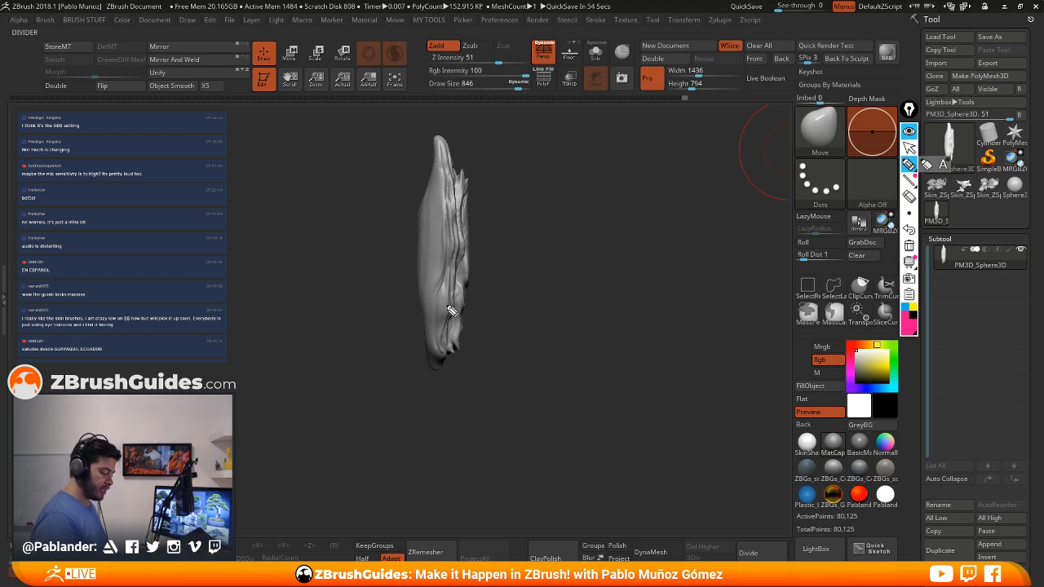
pyautogui.moveTo(417, 107); pyautogui.dragTo(421, 528)
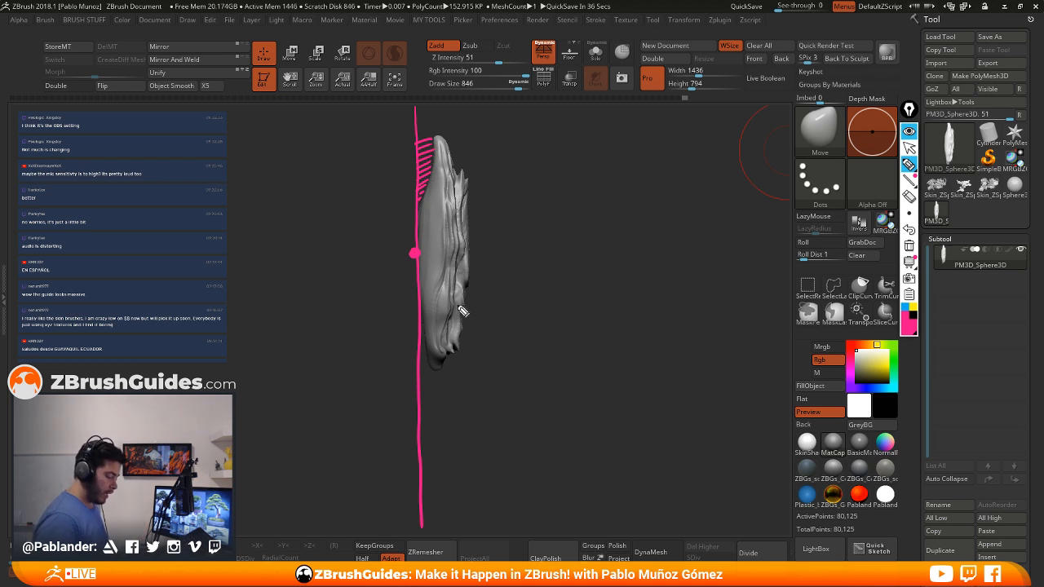
pyautogui.click(908, 131)
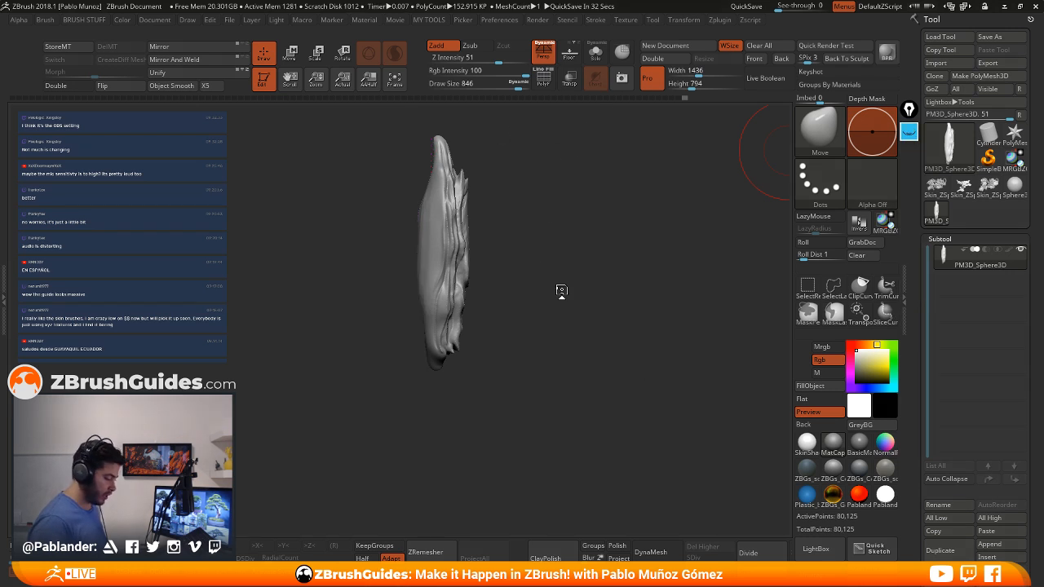
# Preview the form stacked below a canvas snapshot of itself, clear the extra copy and turn the model's layered front into view
pyautogui.moveTo(571, 229)
pyautogui.mouseDown()
pyautogui.moveTo(606, 158)
pyautogui.moveTo(563, 197)
pyautogui.moveTo(609, 132)
pyautogui.mouseUp()
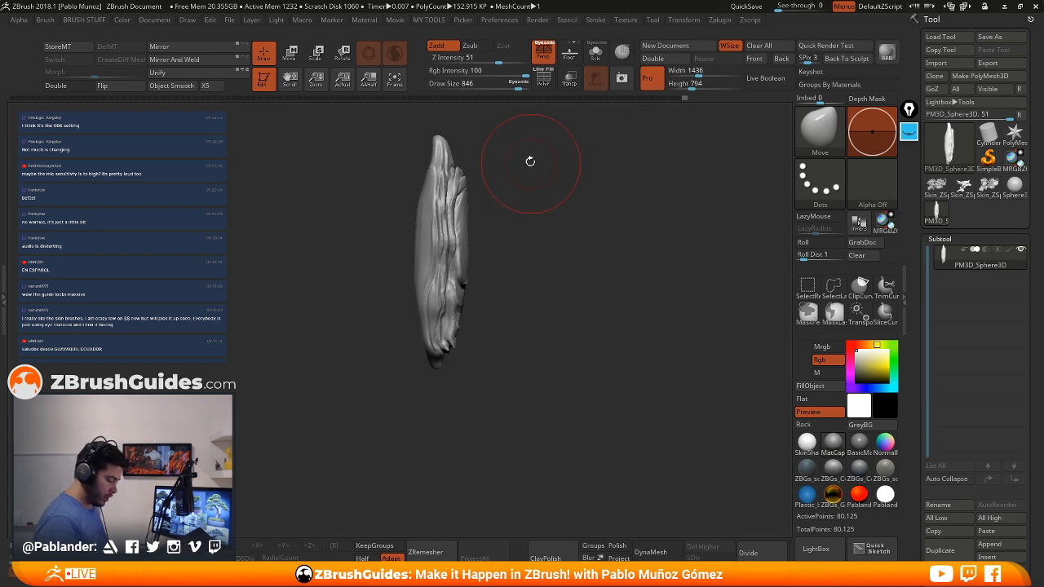
pyautogui.moveTo(526, 155)
pyautogui.mouseDown()
pyautogui.moveTo(516, 338)
pyautogui.moveTo(535, 307)
pyautogui.moveTo(544, 326)
pyautogui.moveTo(553, 319)
pyautogui.moveTo(529, 333)
pyautogui.mouseUp()
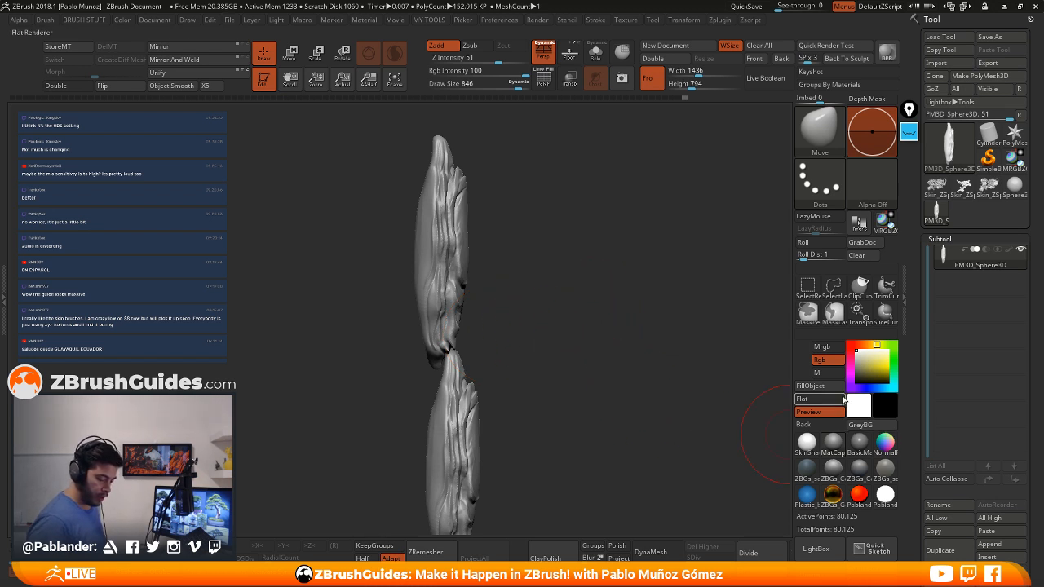
pyautogui.click(863, 258)
pyautogui.moveTo(624, 354); pyautogui.dragTo(548, 292)
pyautogui.keyDown('alt'); pyautogui.moveTo(575, 337); pyautogui.dragTo(540, 305); pyautogui.keyUp('alt')
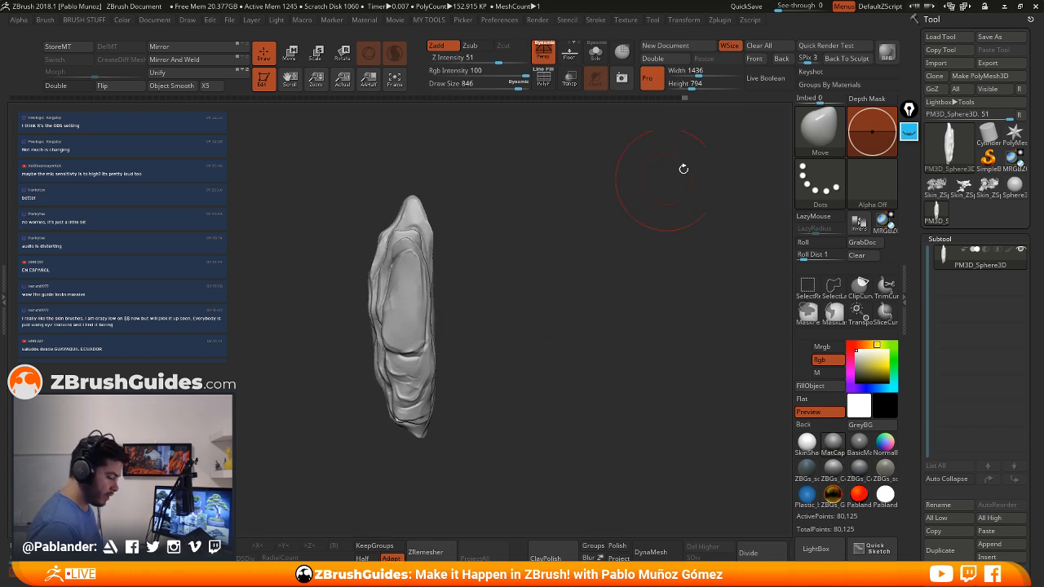
# Open the Decimation Master settings and display the polyframe with the form framed for a closer look at its mesh
pyautogui.click(720, 20)
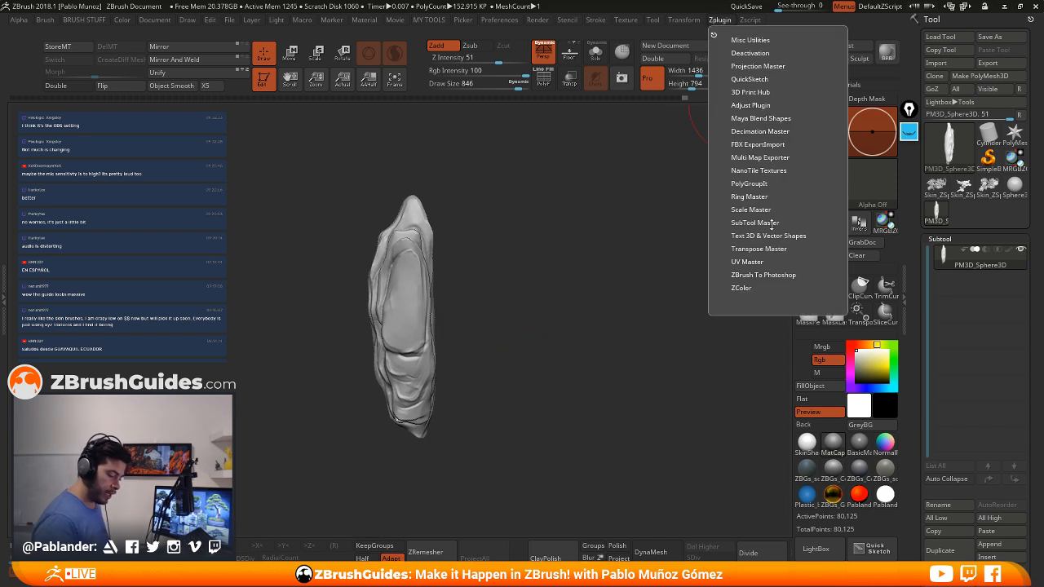
pyautogui.click(761, 131)
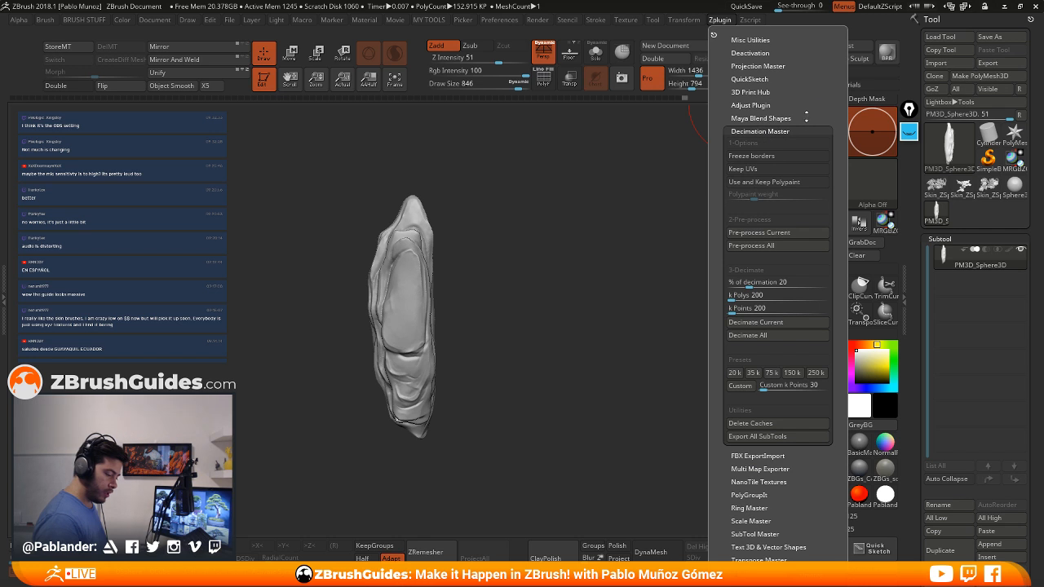
pyautogui.scroll(-2, 782, 246)
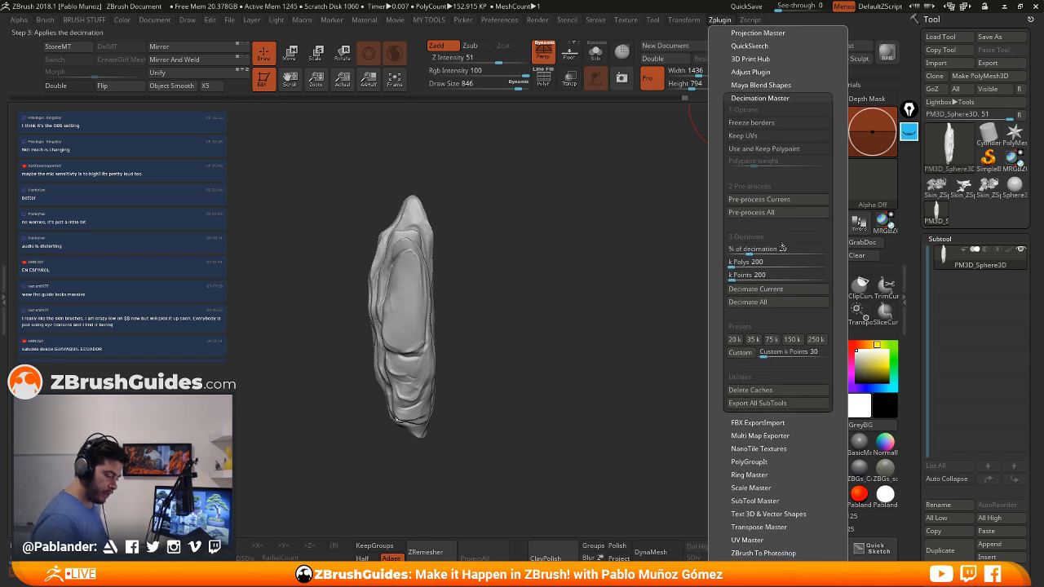
pyautogui.click(543, 78)
pyautogui.press('f')
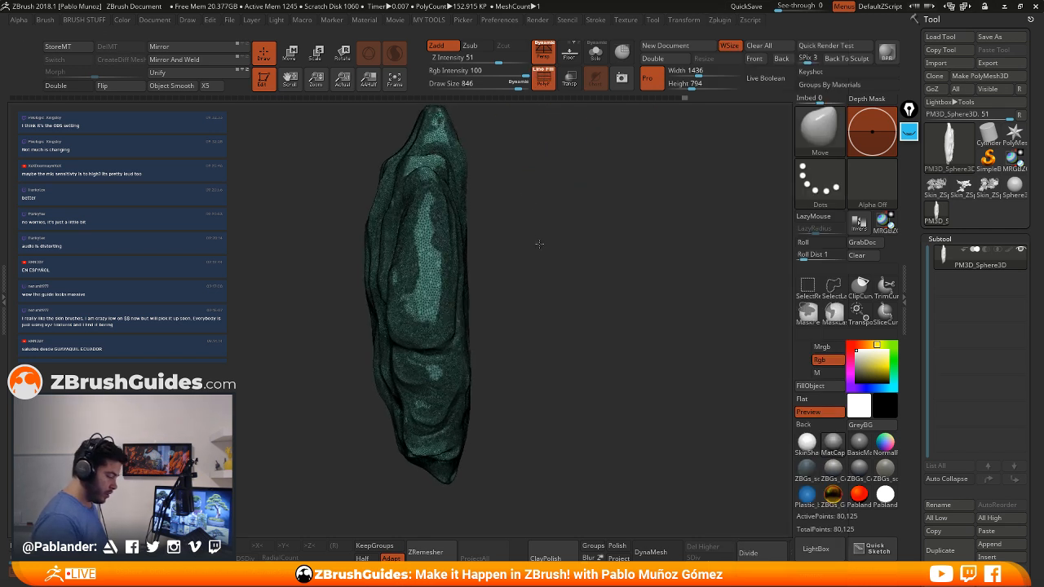
pyautogui.keyDown('alt'); pyautogui.moveTo(539, 244); pyautogui.dragTo(570, 237); pyautogui.keyUp('alt')
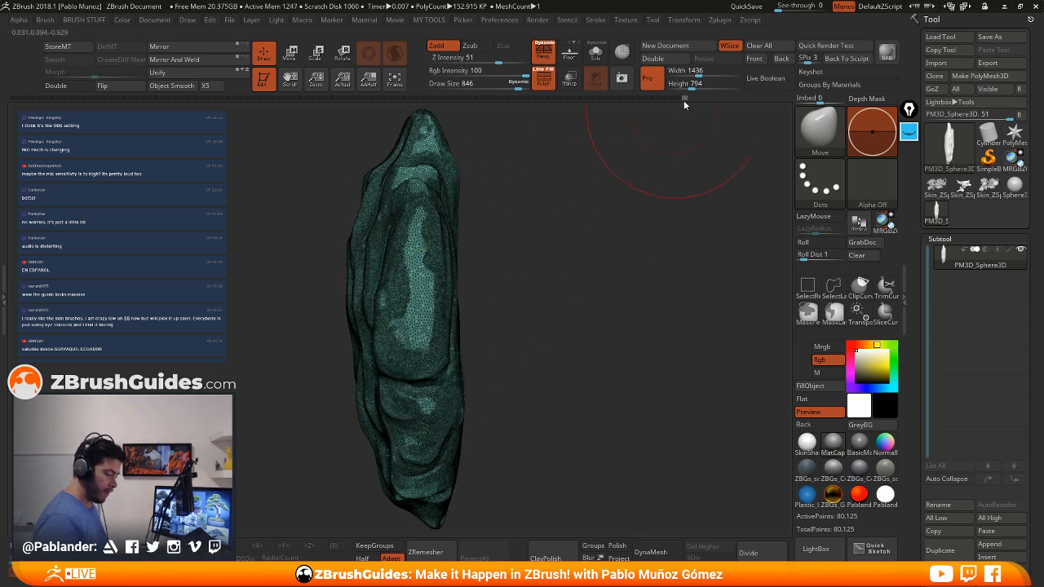
# Pre-process the current form in Decimation Master and decimate it to about 8%
pyautogui.click(719, 19)
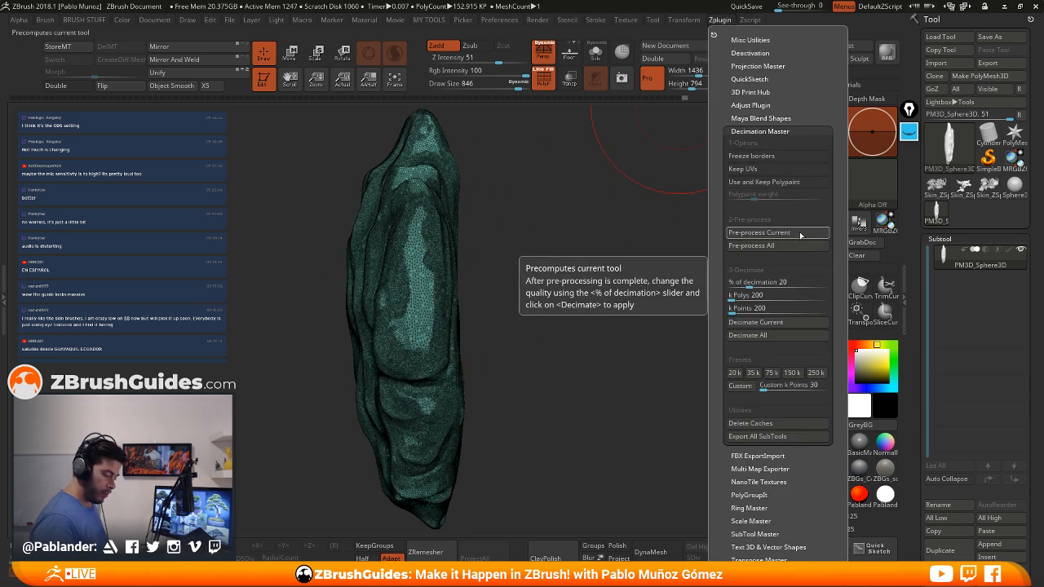
pyautogui.click(800, 236)
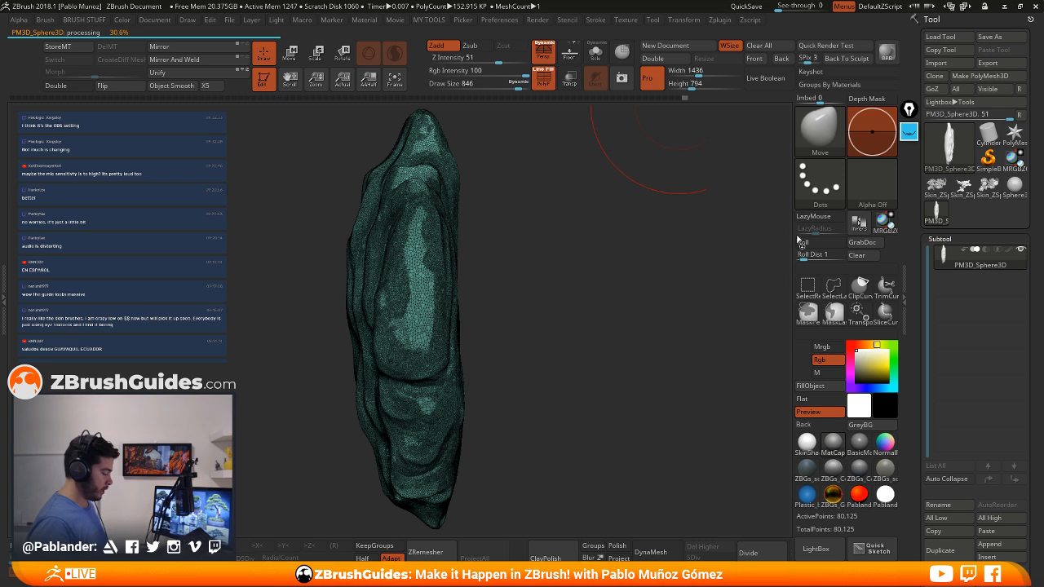
pyautogui.click(720, 22)
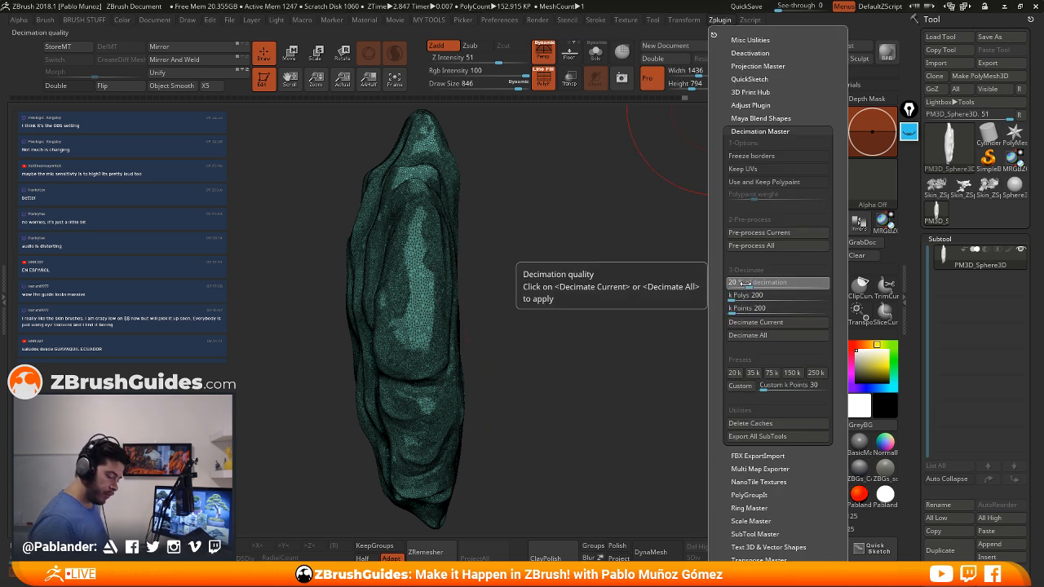
pyautogui.moveTo(745, 283); pyautogui.dragTo(739, 284)
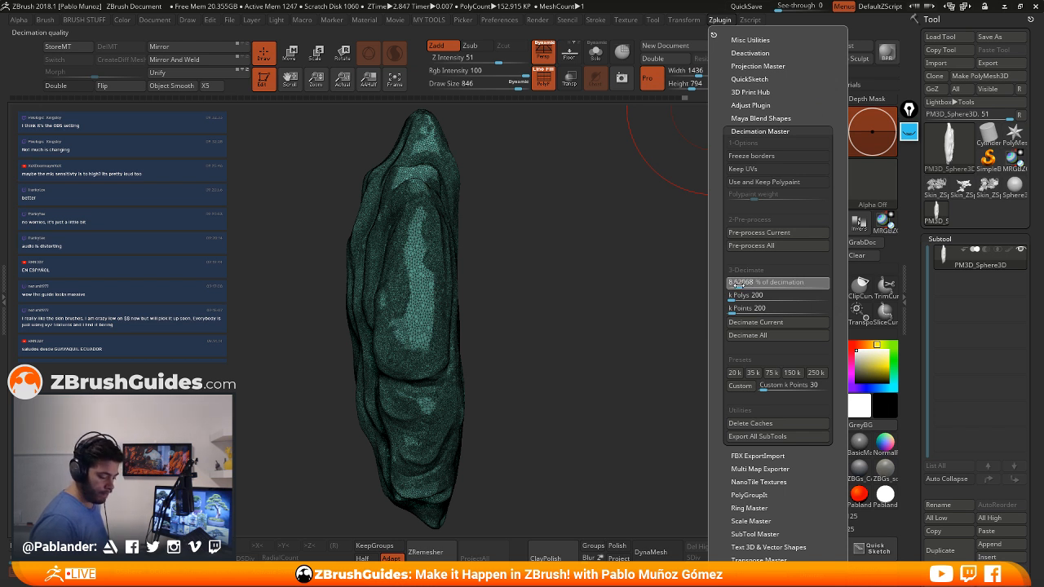
pyautogui.click(777, 324)
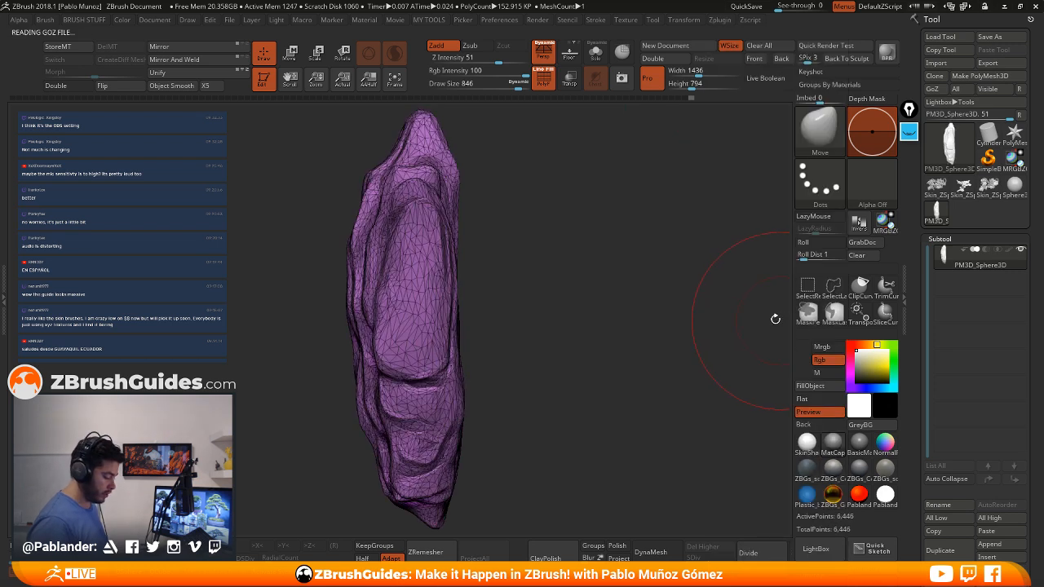
# Set the Draw Size to 305 and hide the polyframe to examine the decimated form's surface
pyautogui.moveTo(657, 328); pyautogui.dragTo(592, 332)
pyautogui.moveTo(628, 294)
pyautogui.mouseDown()
pyautogui.moveTo(592, 290)
pyautogui.moveTo(625, 304)
pyautogui.mouseUp()
pyautogui.press('space')
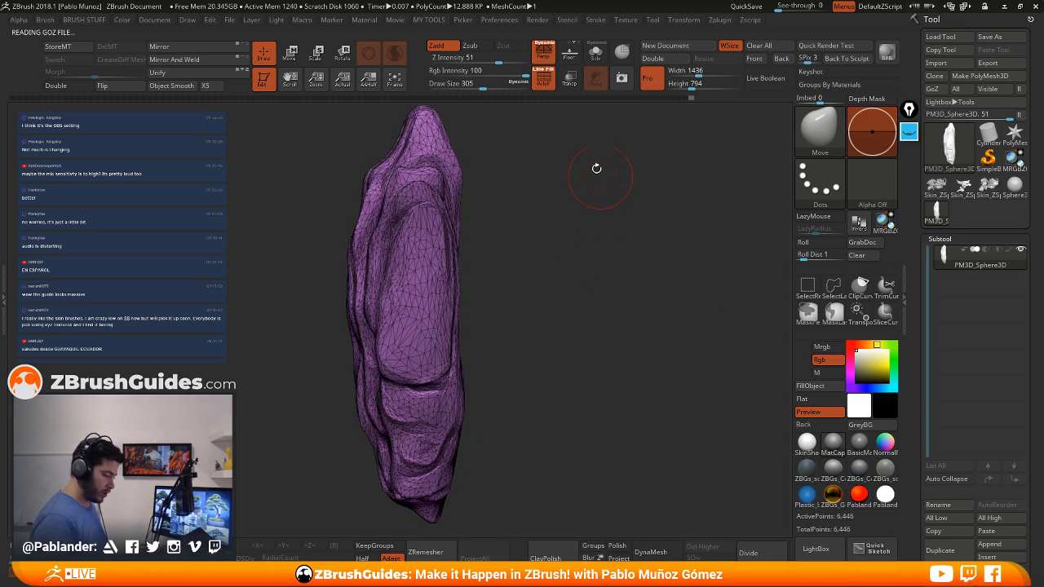
pyautogui.click(549, 86)
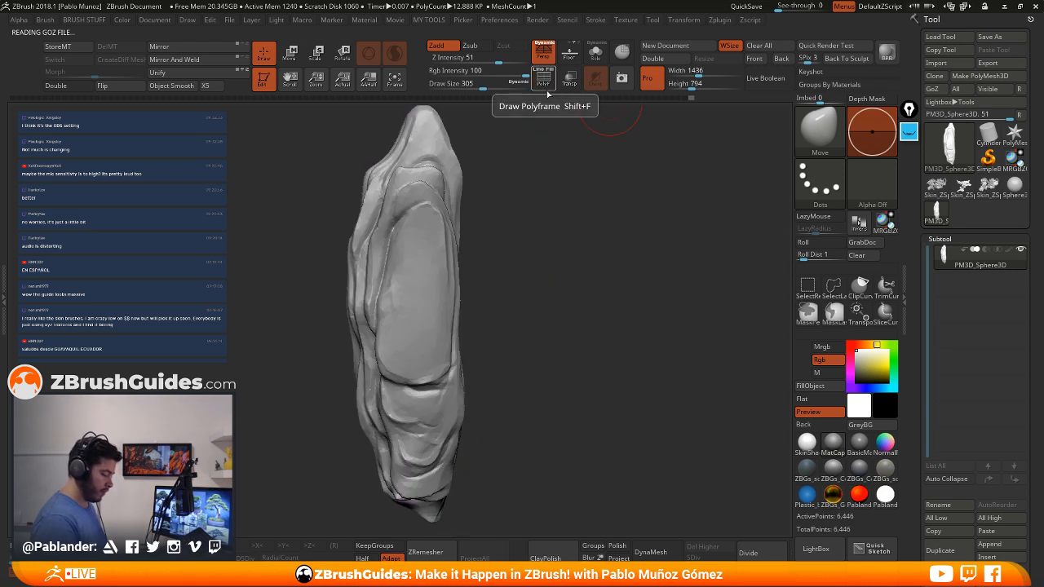
# Decimate the current form to 4.02298% and show the polyframe to inspect its triangles from another angle
pyautogui.click(720, 20)
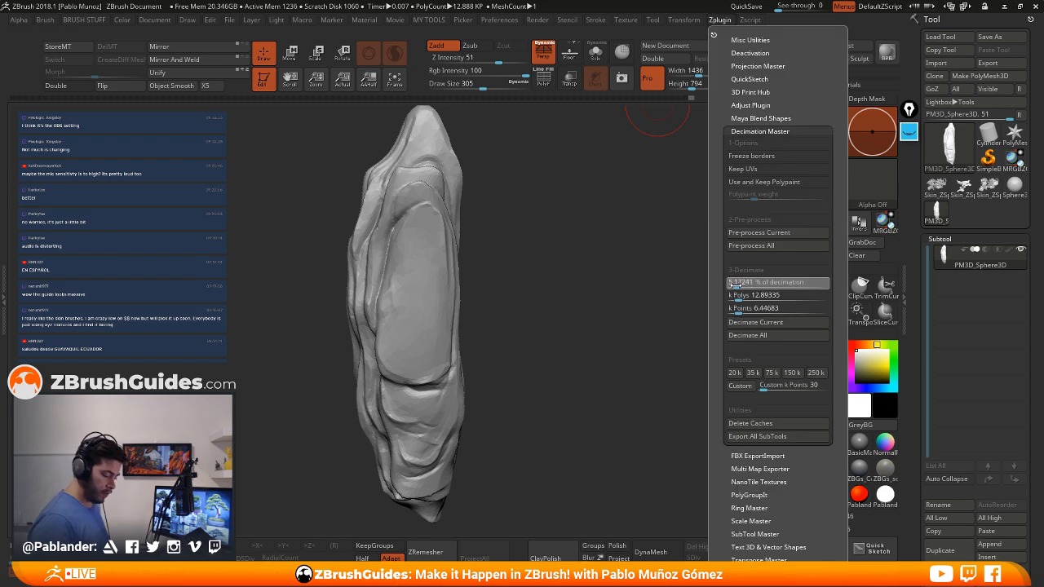
pyautogui.moveTo(735, 285); pyautogui.dragTo(733, 285)
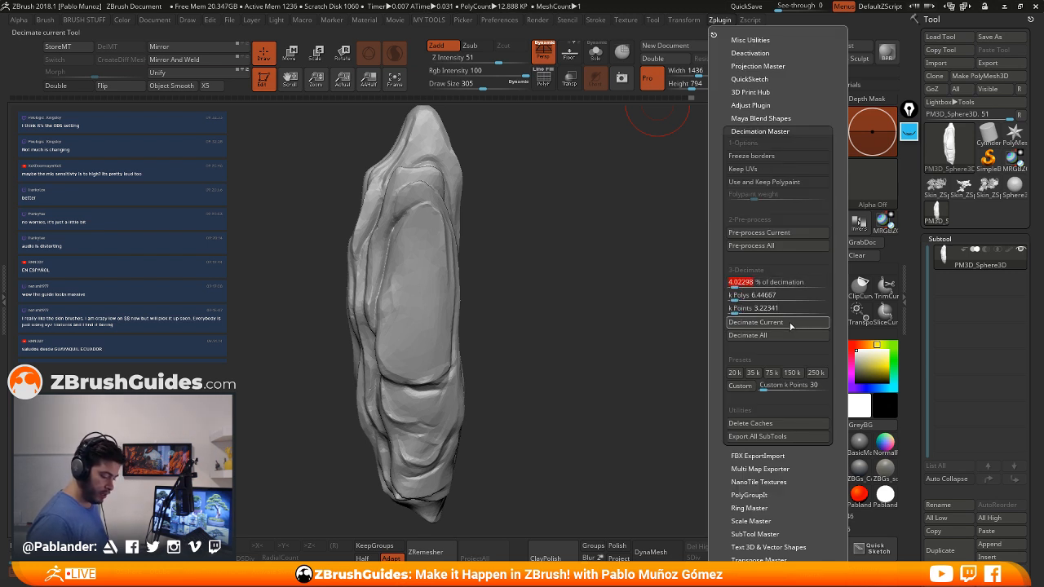
pyautogui.click(756, 322)
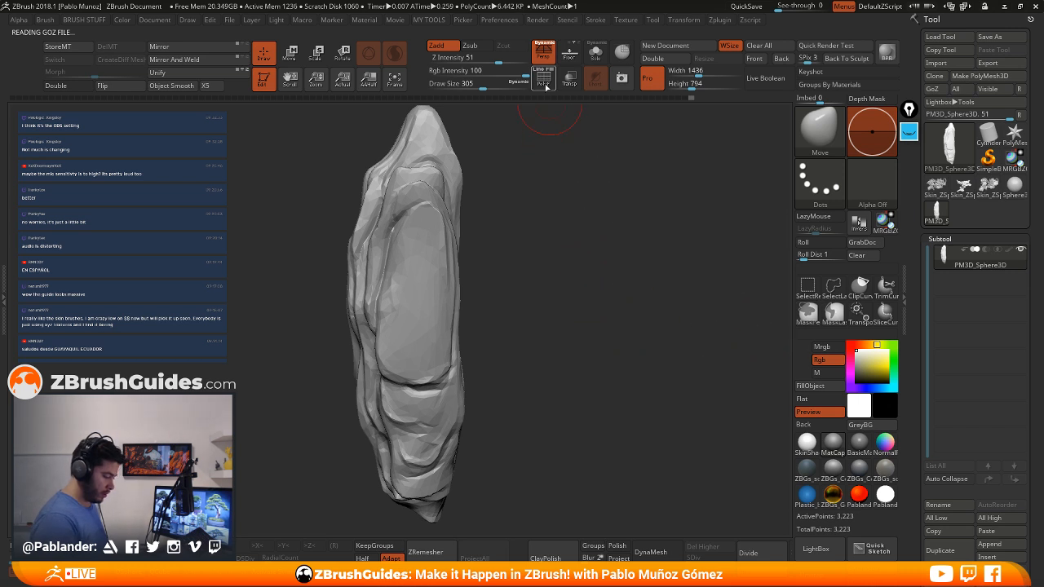
pyautogui.click(546, 85)
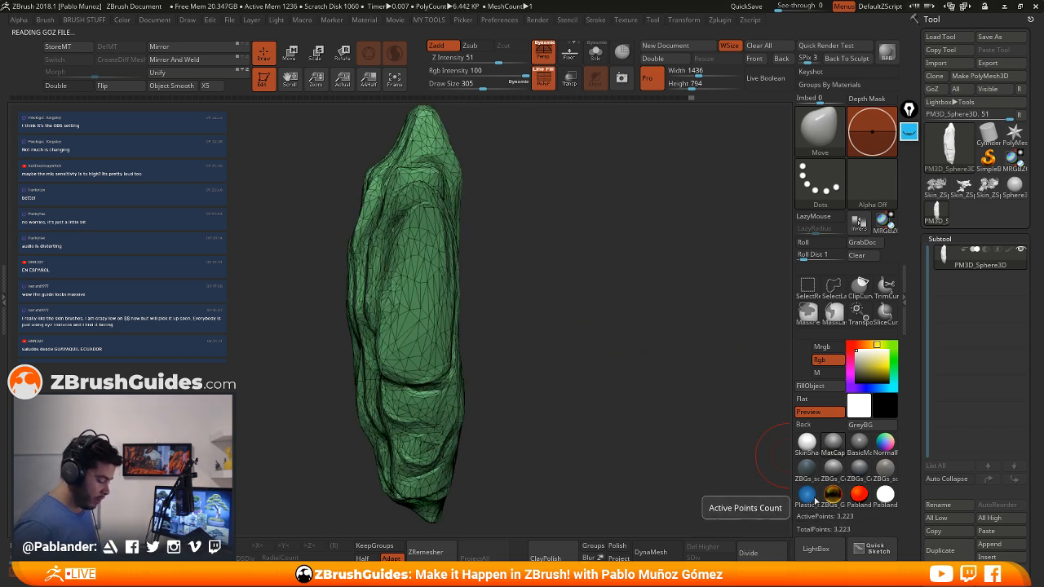
pyautogui.moveTo(416, 264); pyautogui.dragTo(544, 279, button='right')
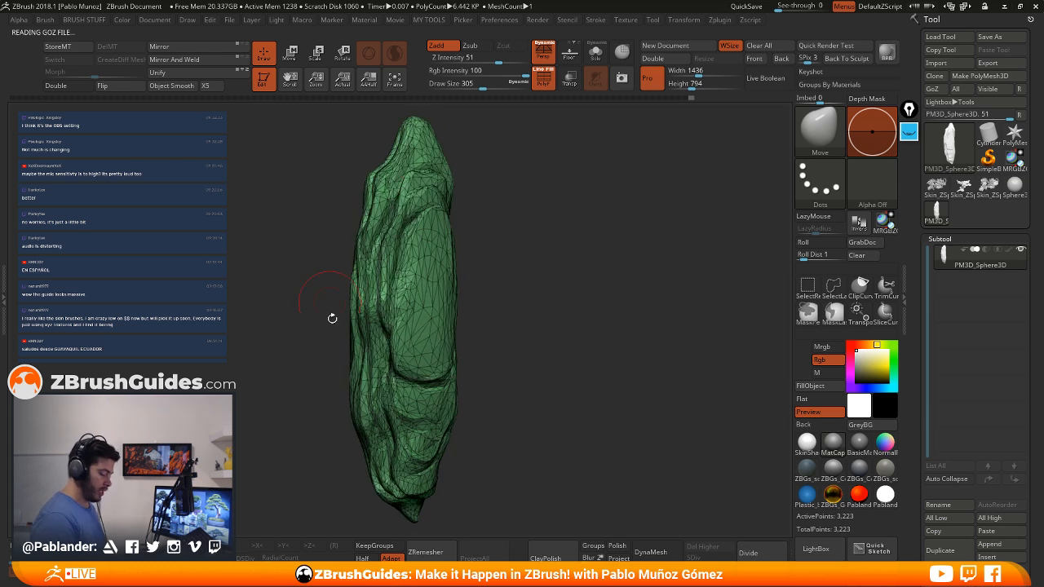
pyautogui.moveTo(493, 396); pyautogui.dragTo(672, 223)
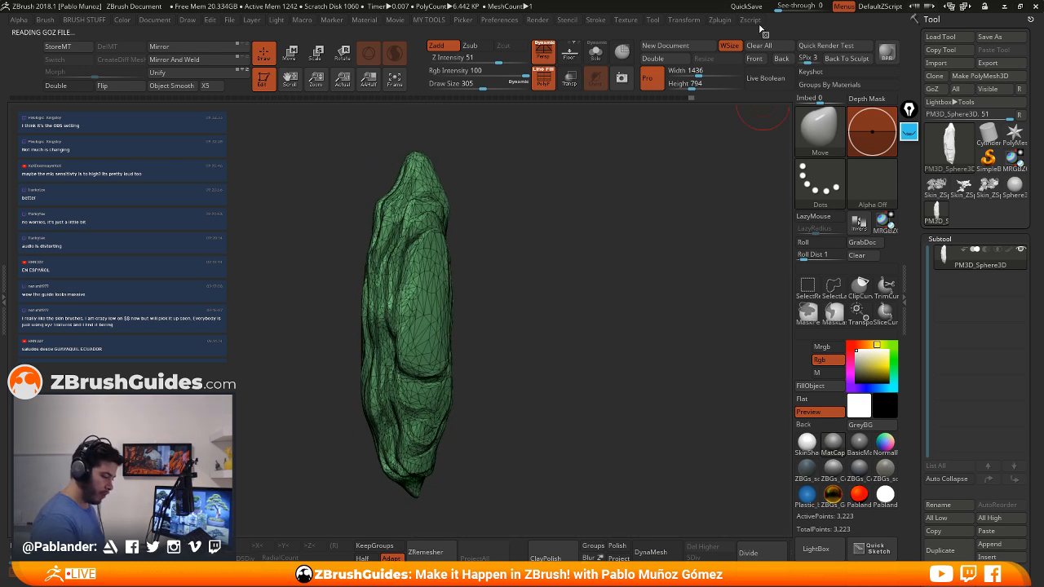
# Set the decimation percentage to 2.29885 and decimate the current form again
pyautogui.click(719, 20)
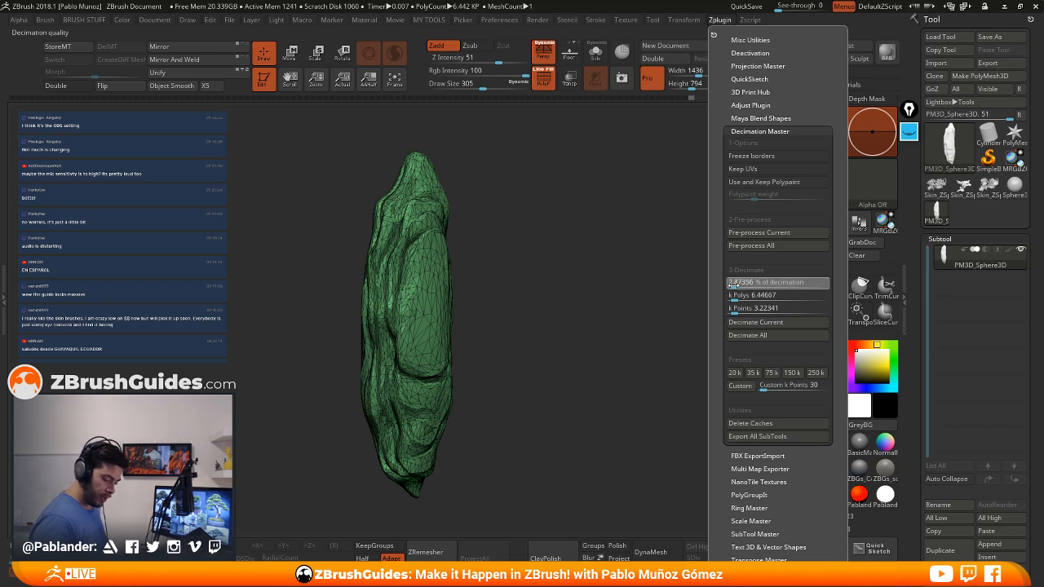
pyautogui.moveTo(733, 285); pyautogui.dragTo(732, 287)
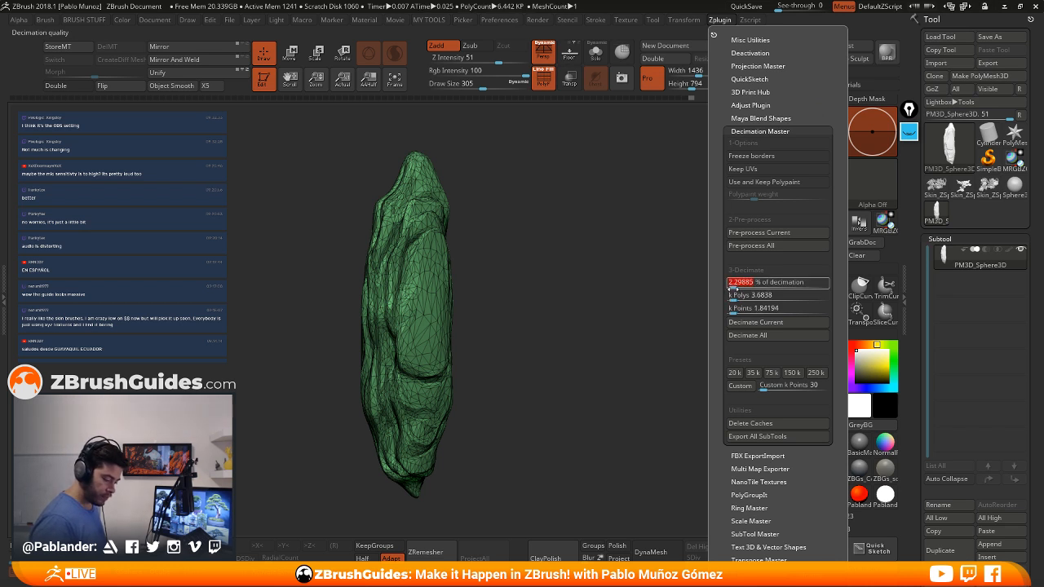
pyautogui.click(796, 322)
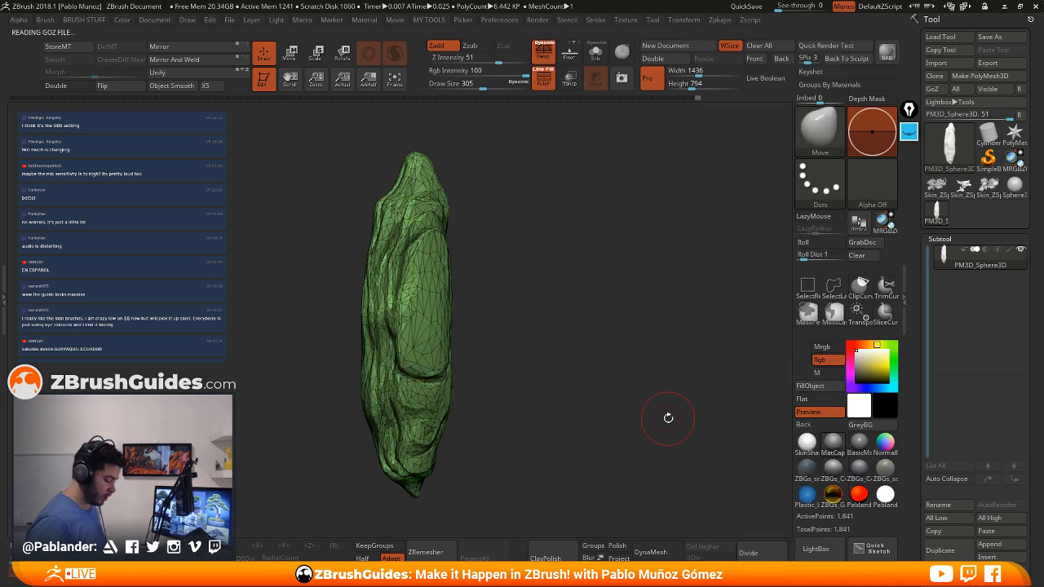
# Set the decimation percentage to 1.14942 and decimate the current form
pyautogui.click(721, 20)
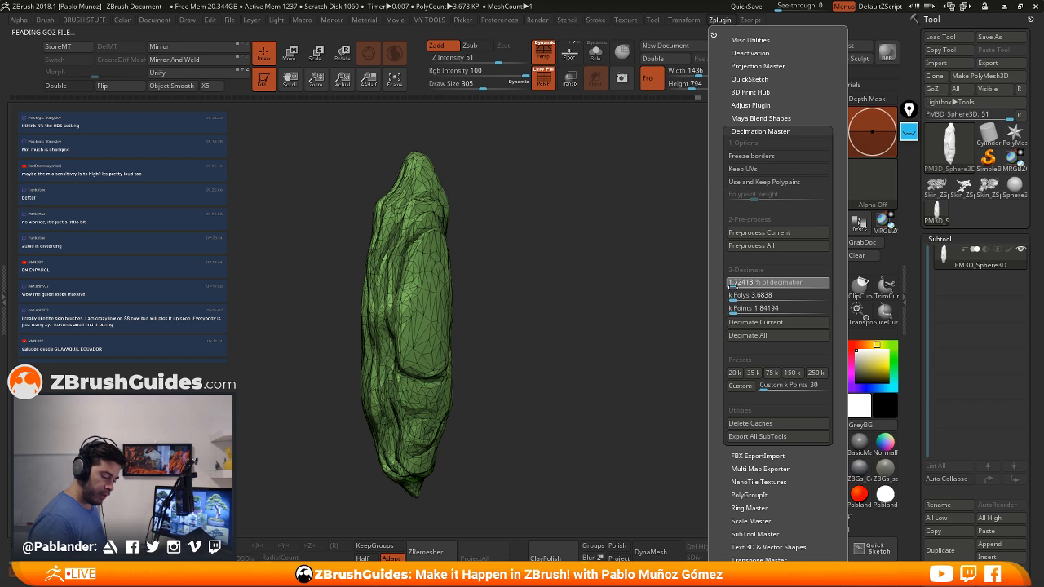
pyautogui.click(731, 286)
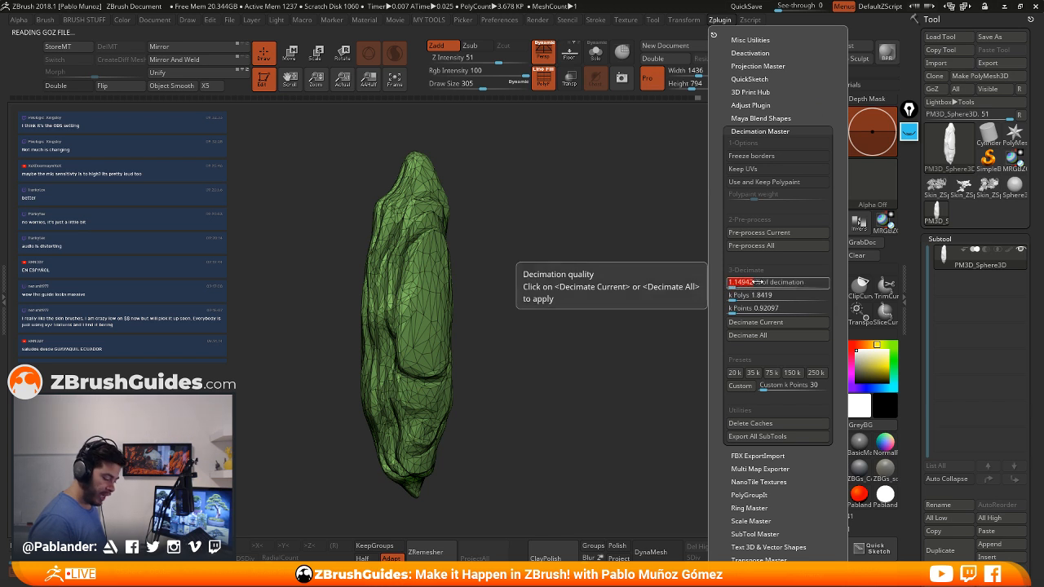
pyautogui.click(779, 324)
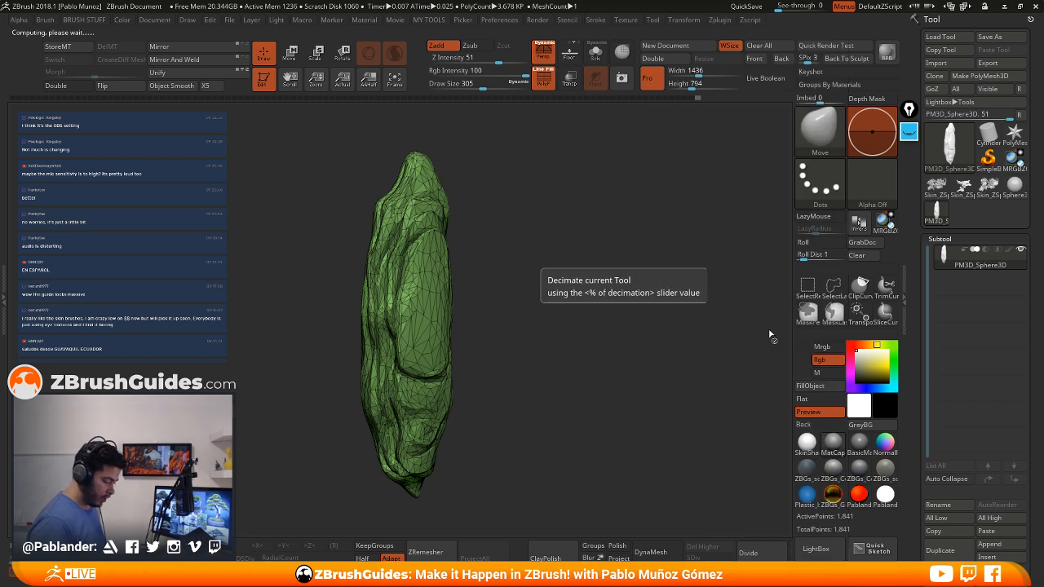
# Hide the polyframe and examine the decimated form's silhouette and facets from near and far
pyautogui.moveTo(672, 350); pyautogui.dragTo(490, 384)
pyautogui.click(544, 79)
pyautogui.keyDown('alt'); pyautogui.moveTo(563, 361); pyautogui.dragTo(486, 187); pyautogui.keyUp('alt')
pyautogui.keyDown('alt'); pyautogui.moveTo(501, 347); pyautogui.dragTo(545, 320); pyautogui.keyUp('alt')
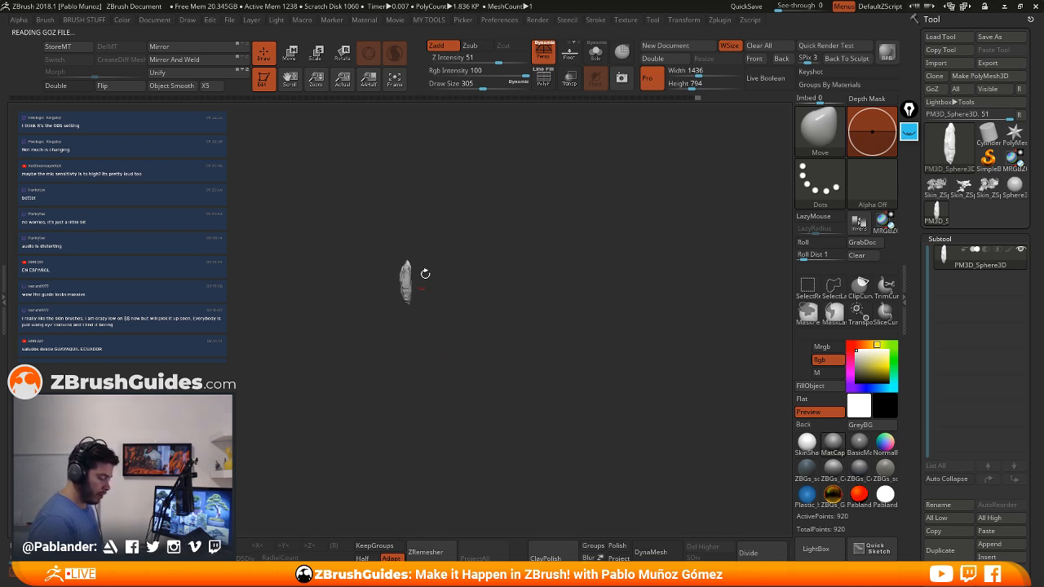
pyautogui.keyDown('alt'); pyautogui.moveTo(493, 274); pyautogui.dragTo(526, 401); pyautogui.keyUp('alt')
pyautogui.keyDown('alt'); pyautogui.moveTo(525, 231); pyautogui.dragTo(524, 299); pyautogui.keyUp('alt')
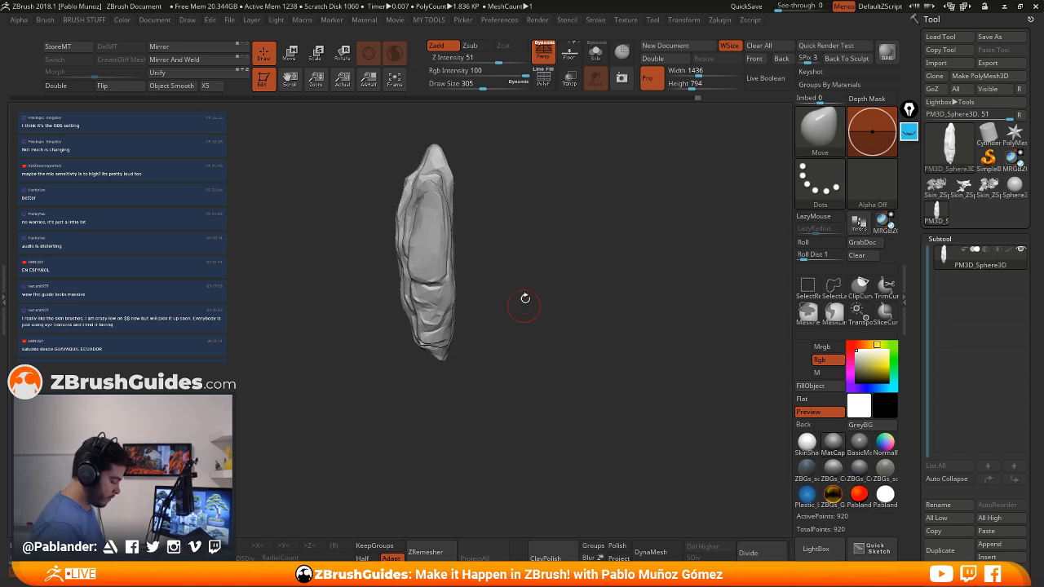
pyautogui.keyDown('alt'); pyautogui.moveTo(555, 247); pyautogui.dragTo(537, 275); pyautogui.keyUp('alt')
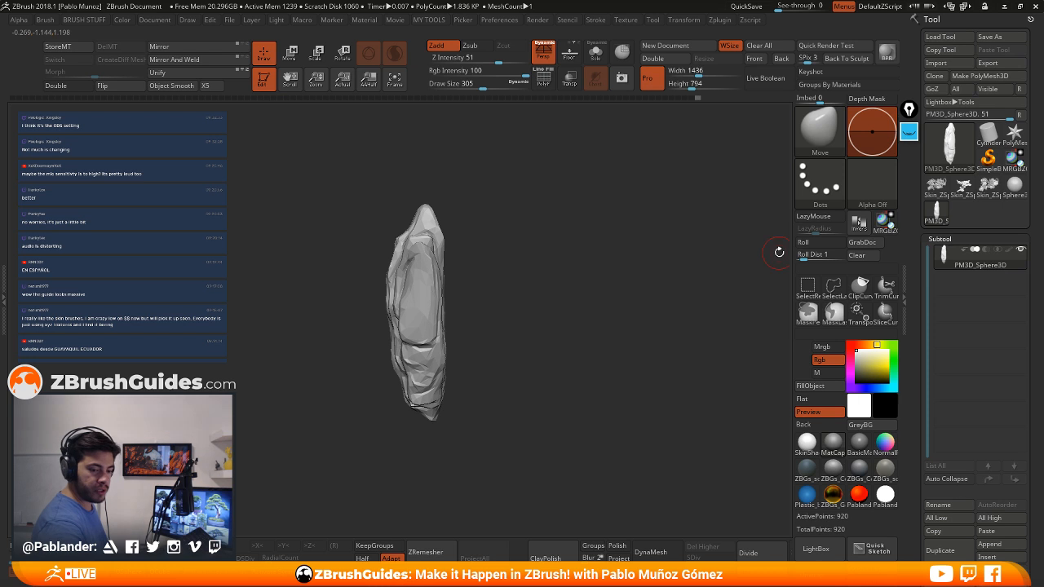
pyautogui.moveTo(979, 258)
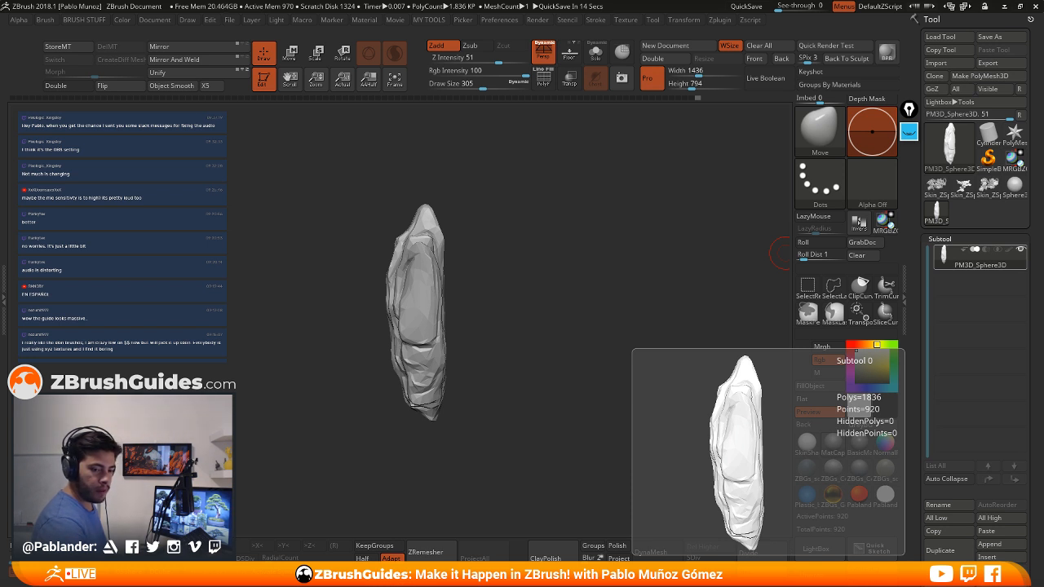
# Create a new InsertMesh brush from the decimated form, try one insertion on the form and undo it
pyautogui.moveTo(541, 299)
pyautogui.mouseDown()
pyautogui.moveTo(466, 247)
pyautogui.moveTo(524, 321)
pyautogui.moveTo(588, 297)
pyautogui.moveTo(480, 302)
pyautogui.moveTo(634, 240)
pyautogui.moveTo(597, 268)
pyautogui.mouseUp()
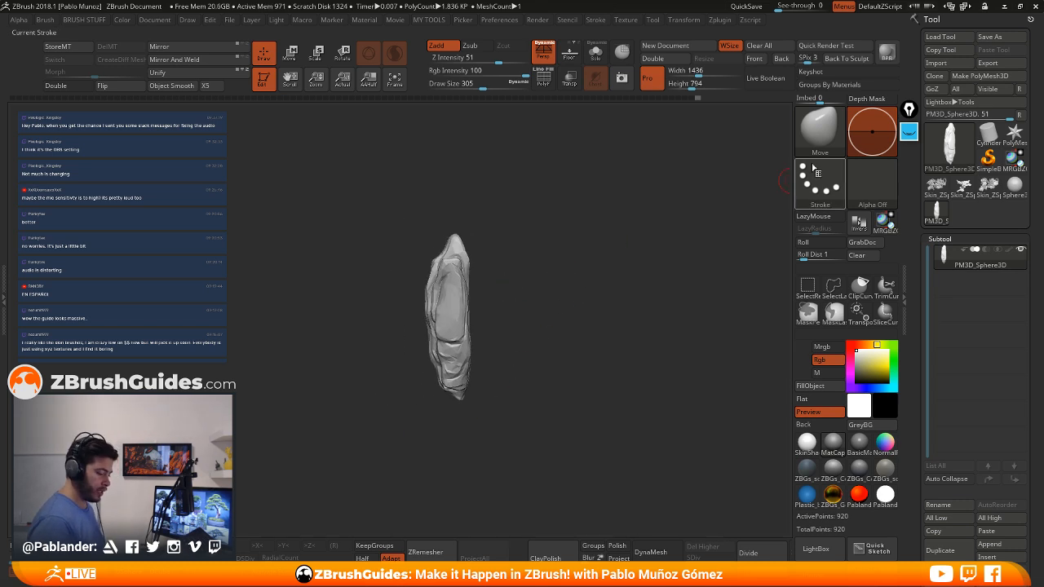
pyautogui.press('b')
pyautogui.click(228, 454)
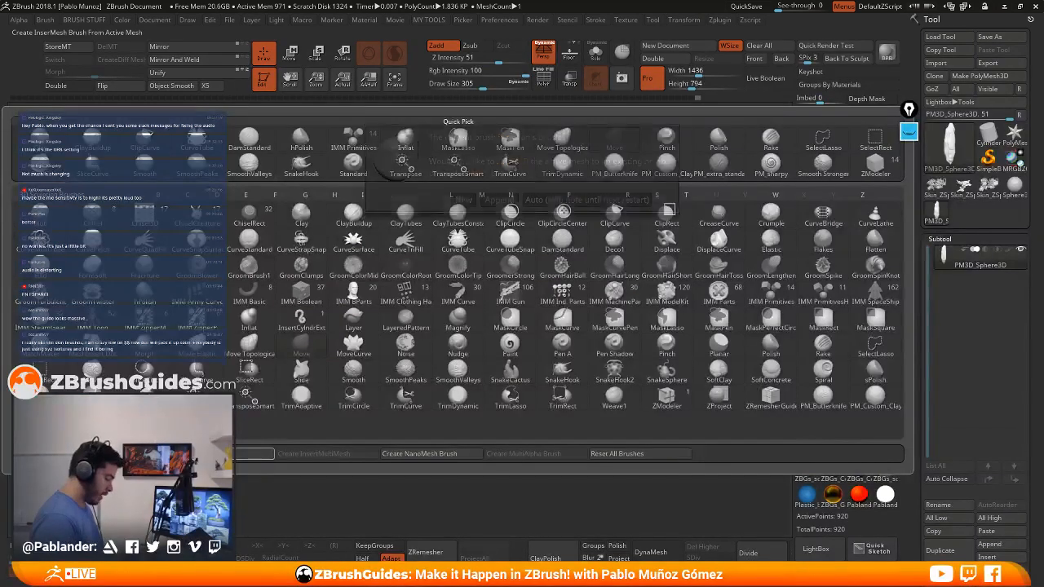
pyautogui.click(463, 200)
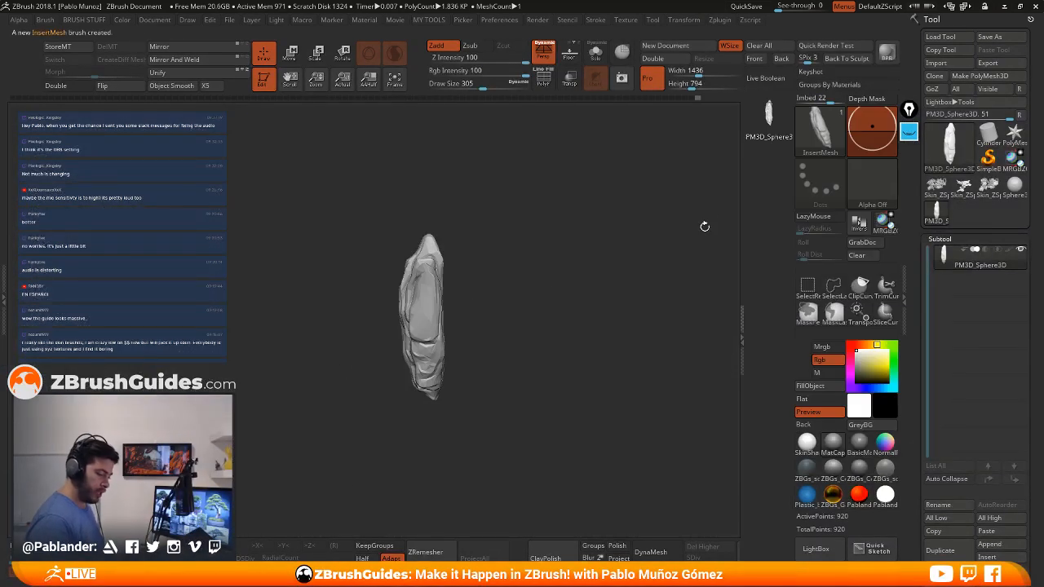
pyautogui.moveTo(425, 266); pyautogui.dragTo(436, 346)
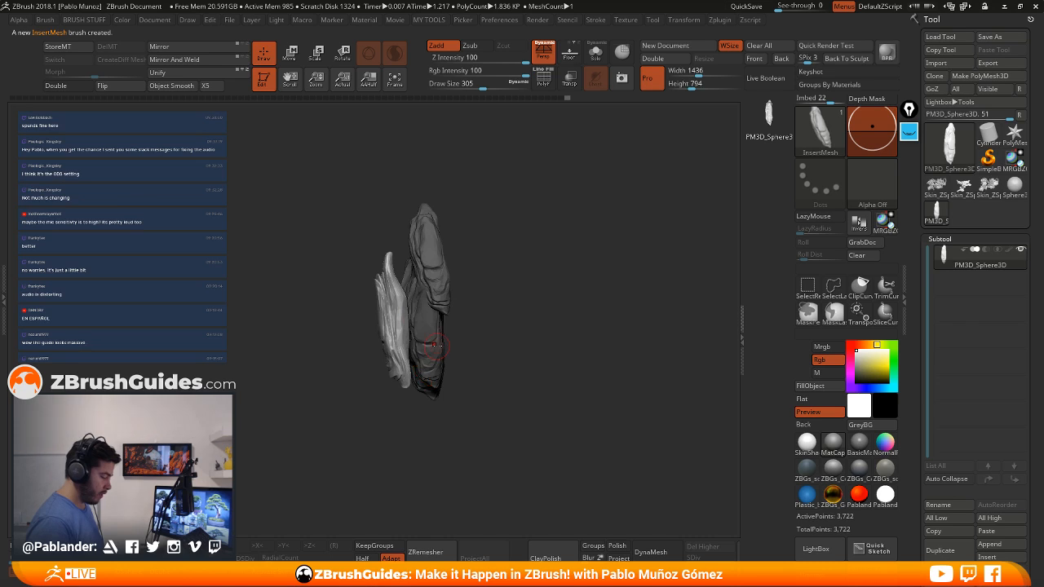
pyautogui.hotkey('ctrl', 'z')
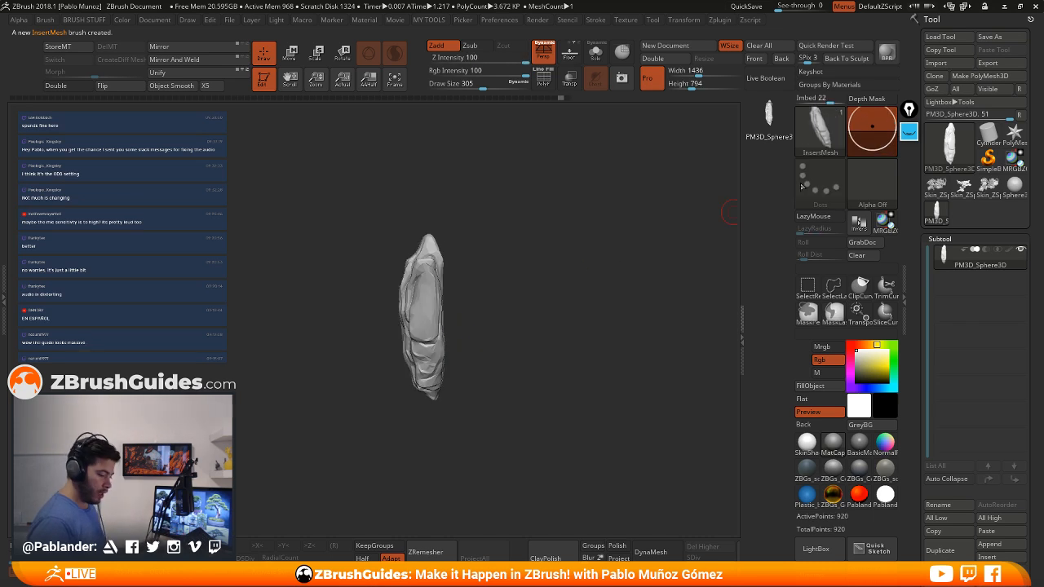
# Switch to the ZModeler brush with the new bark mesh as its insert
pyautogui.click(820, 132)
pyautogui.press('z')
pyautogui.press('m')
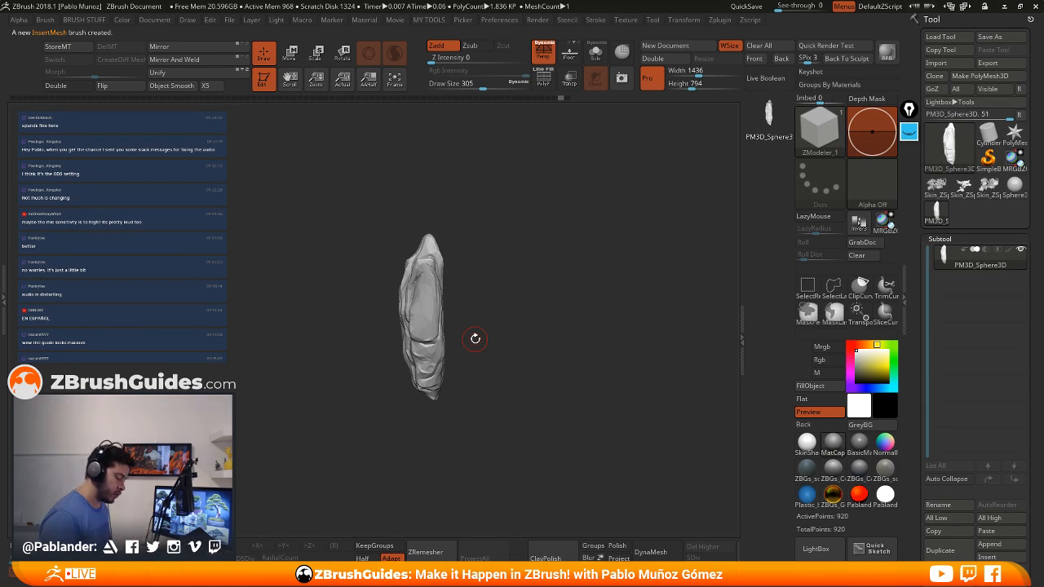
# Switch to the bonsai tree tool with the drooping foliage and select its Skin_ZSphere3_1 branch subtool
pyautogui.moveTo(941, 188)
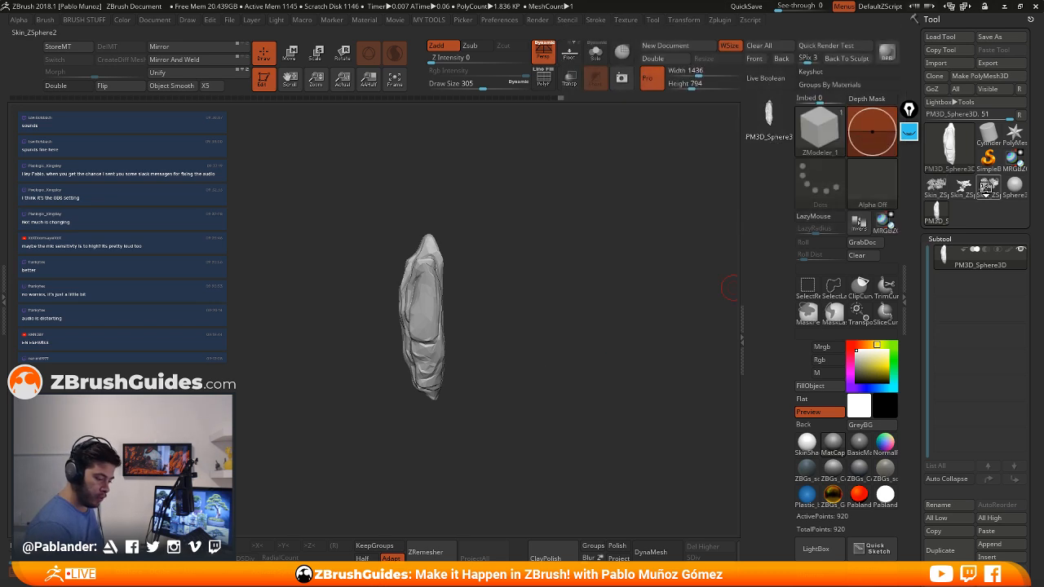
pyautogui.click(987, 187)
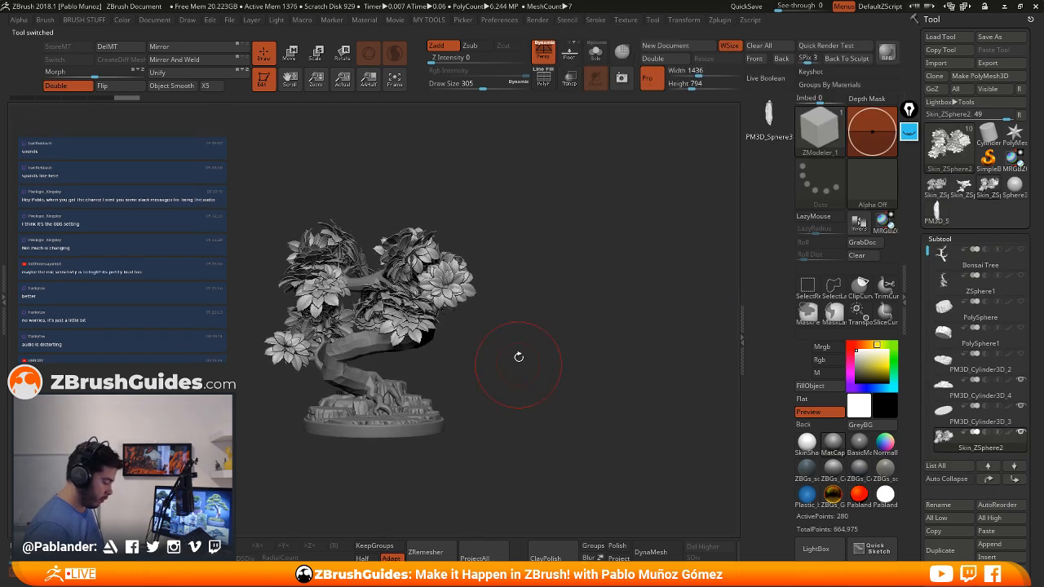
pyautogui.keyDown('alt'); pyautogui.moveTo(519, 357); pyautogui.dragTo(533, 357); pyautogui.keyUp('alt')
pyautogui.click(946, 189)
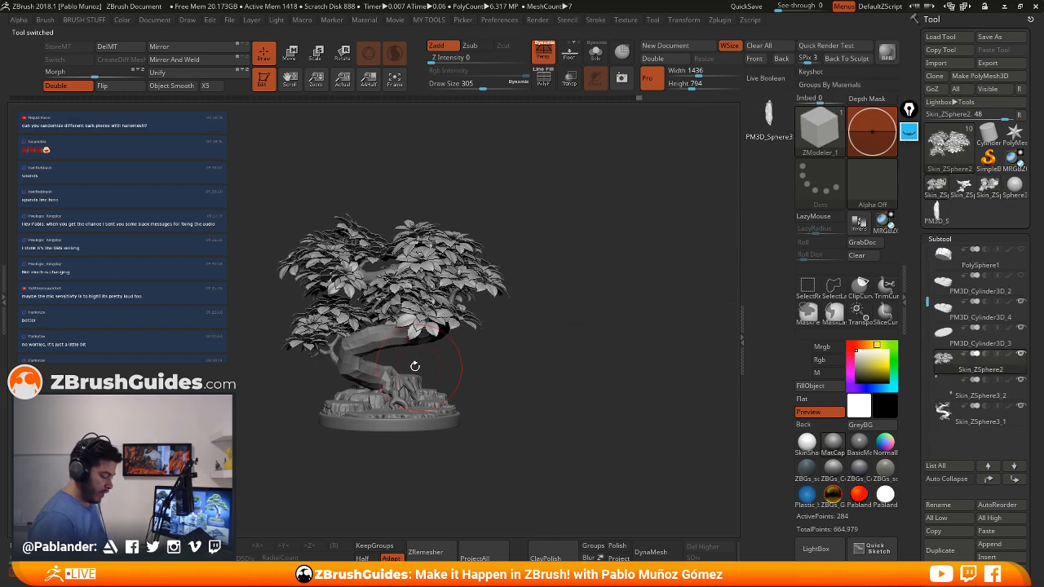
pyautogui.keyDown('alt'); pyautogui.moveTo(577, 283); pyautogui.dragTo(585, 293); pyautogui.keyUp('alt')
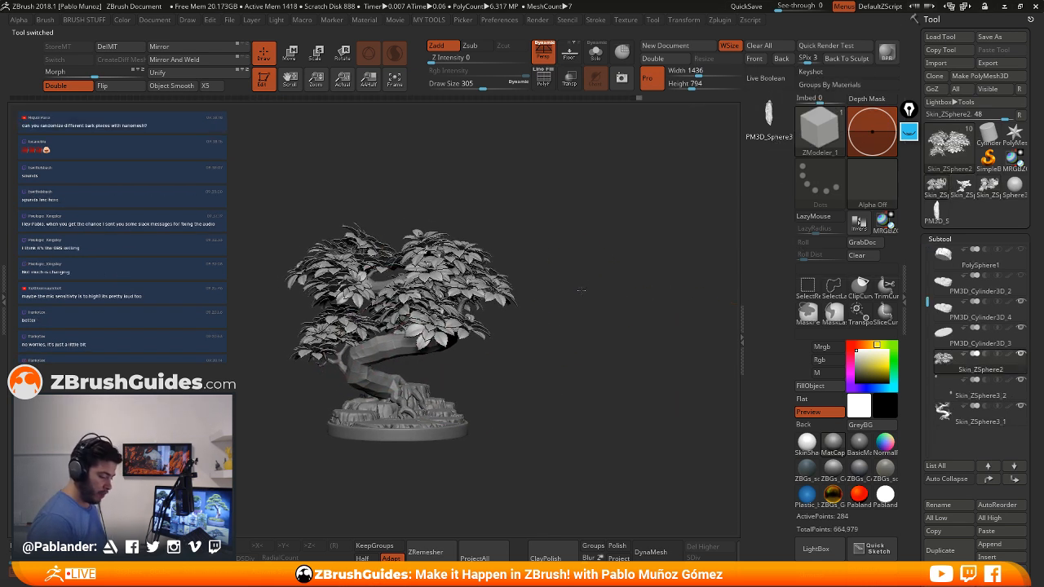
pyautogui.click(971, 420)
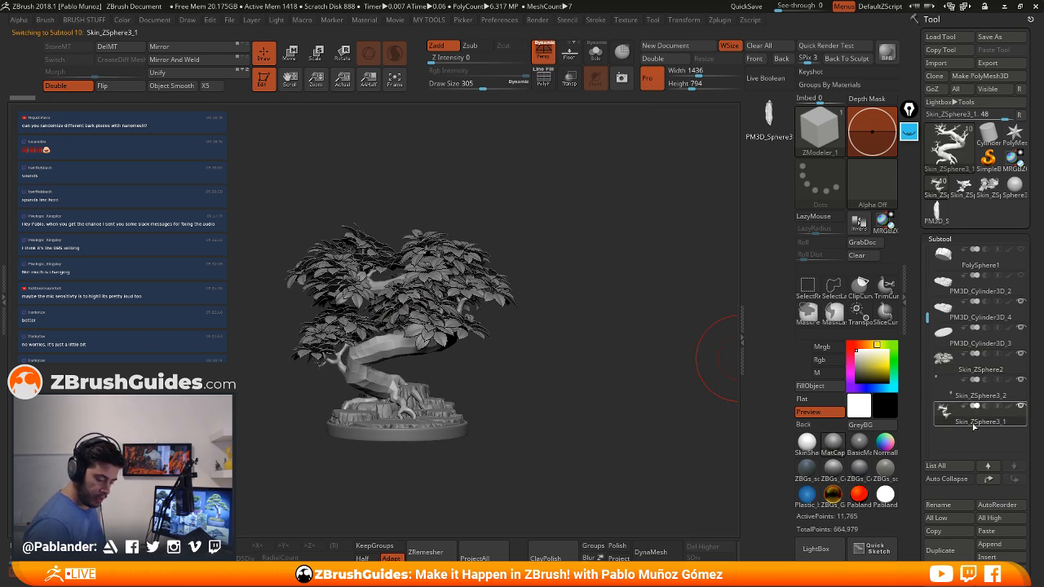
pyautogui.moveTo(556, 353); pyautogui.dragTo(620, 343)
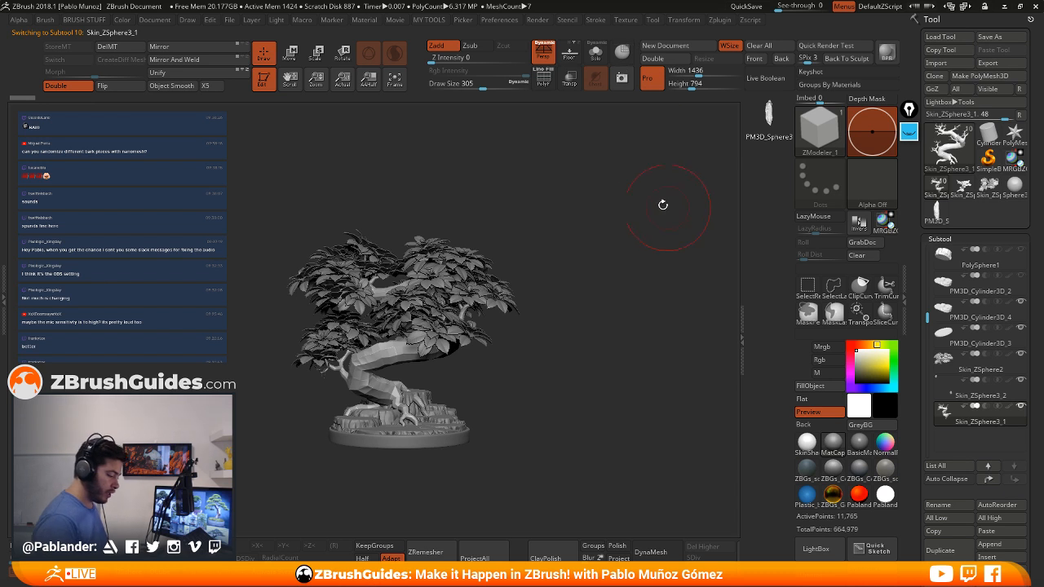
# Isolate the branch subtool in Solo with the polyframe shown, set the Draw Size to 87 and inspect its polygons
pyautogui.click(595, 53)
pyautogui.moveTo(589, 232); pyautogui.dragTo(736, 265)
pyautogui.click(544, 78)
pyautogui.moveTo(537, 219)
pyautogui.mouseDown()
pyautogui.moveTo(578, 303)
pyautogui.moveTo(598, 270)
pyautogui.moveTo(571, 271)
pyautogui.moveTo(563, 343)
pyautogui.moveTo(551, 358)
pyautogui.mouseUp()
pyautogui.press('space')
pyautogui.moveTo(551, 358)
pyautogui.keyDown('alt'); pyautogui.mouseDown()
pyautogui.moveTo(607, 321)
pyautogui.moveTo(582, 341)
pyautogui.moveTo(588, 362)
pyautogui.moveTo(542, 352)
pyautogui.moveTo(531, 420)
pyautogui.moveTo(452, 347)
pyautogui.moveTo(454, 301)
pyautogui.moveTo(489, 320)
pyautogui.mouseUp(); pyautogui.keyUp('alt')
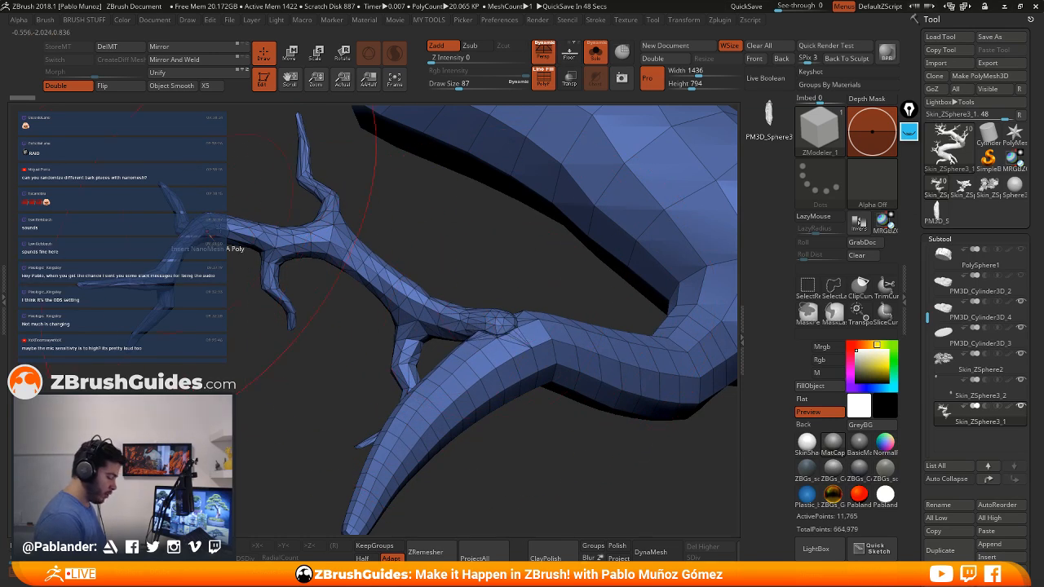
pyautogui.moveTo(545, 445)
pyautogui.keyDown('alt'); pyautogui.mouseDown()
pyautogui.moveTo(554, 264)
pyautogui.moveTo(497, 214)
pyautogui.mouseUp(); pyautogui.keyUp('alt')
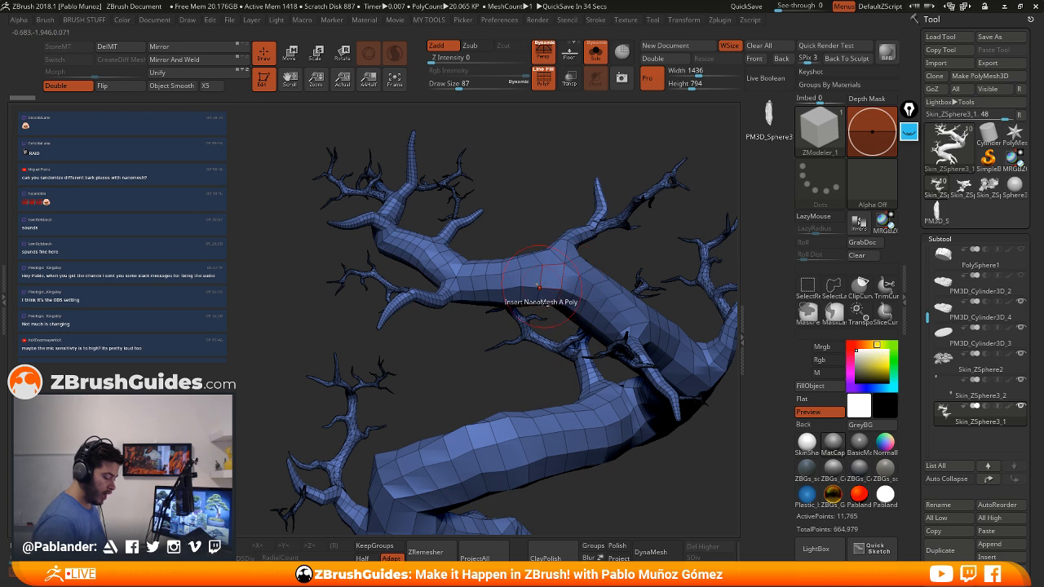
pyautogui.keyDown('alt'); pyautogui.moveTo(552, 290); pyautogui.dragTo(520, 290, button='right'); pyautogui.keyUp('alt')
pyautogui.moveTo(549, 350)
pyautogui.keyDown('ctrl'); pyautogui.mouseDown(button='right')
pyautogui.moveTo(524, 328)
pyautogui.moveTo(531, 363)
pyautogui.moveTo(399, 391)
pyautogui.mouseUp(button='right'); pyautogui.keyUp('ctrl')
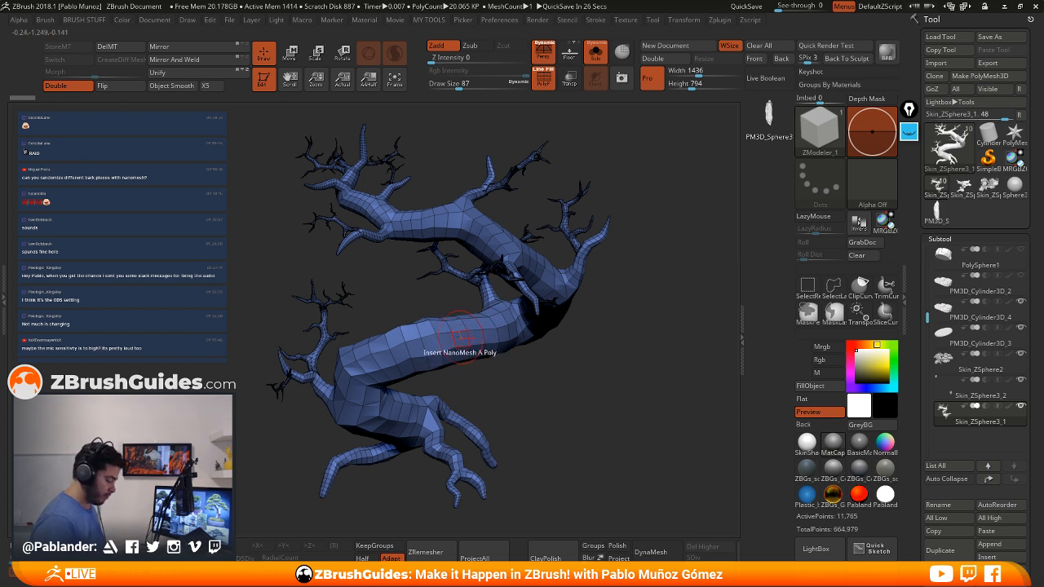
pyautogui.moveTo(461, 337); pyautogui.dragTo(519, 333, button='right')
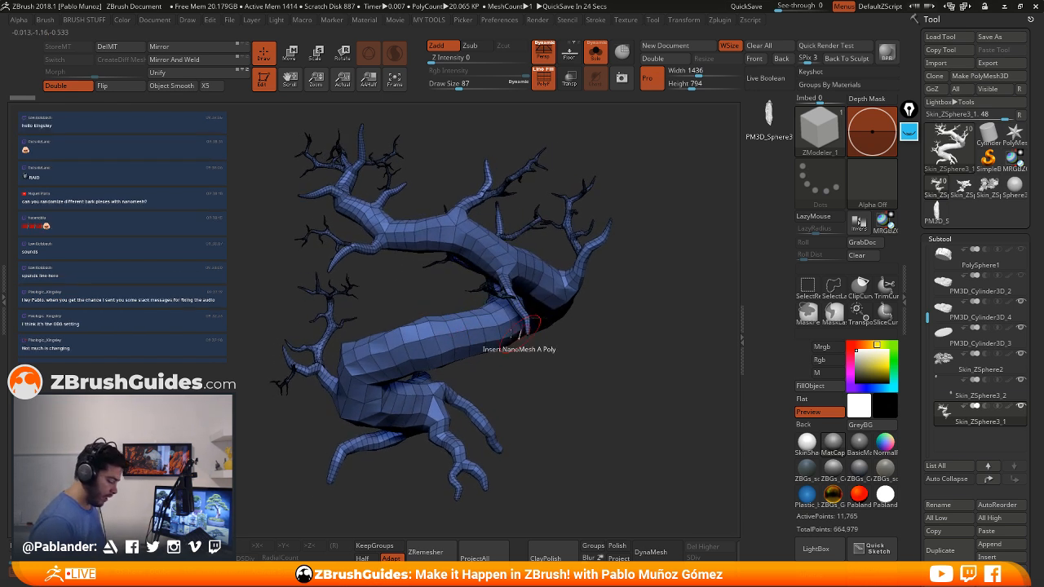
# Try Insert NanoMesh with A Single Poly on two polygons of the lower trunk and undo the insertions
pyautogui.click(430, 347)
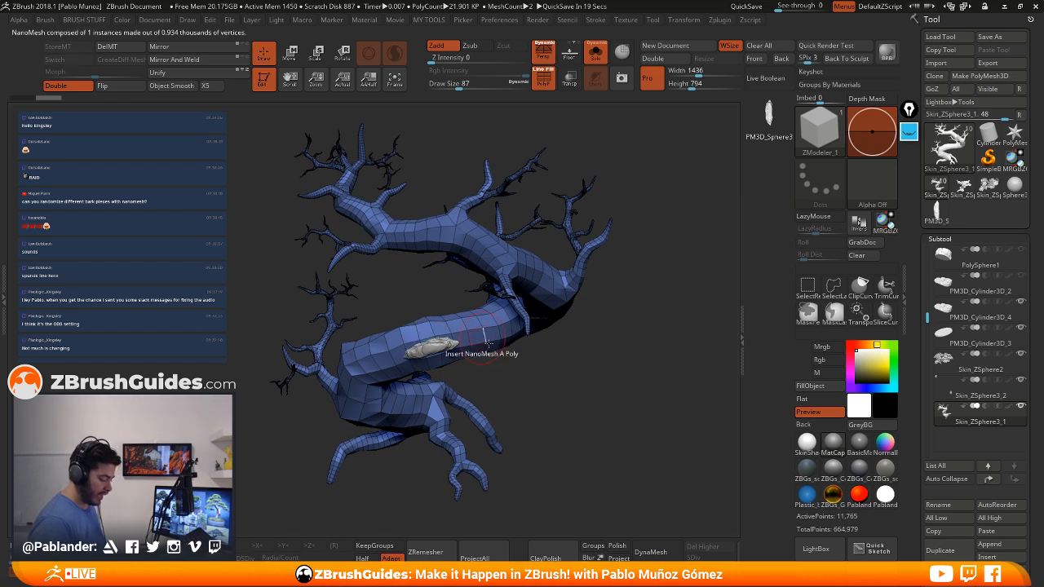
pyautogui.moveTo(554, 380); pyautogui.dragTo(545, 352, button='right')
pyautogui.hotkey('ctrl', 'z')
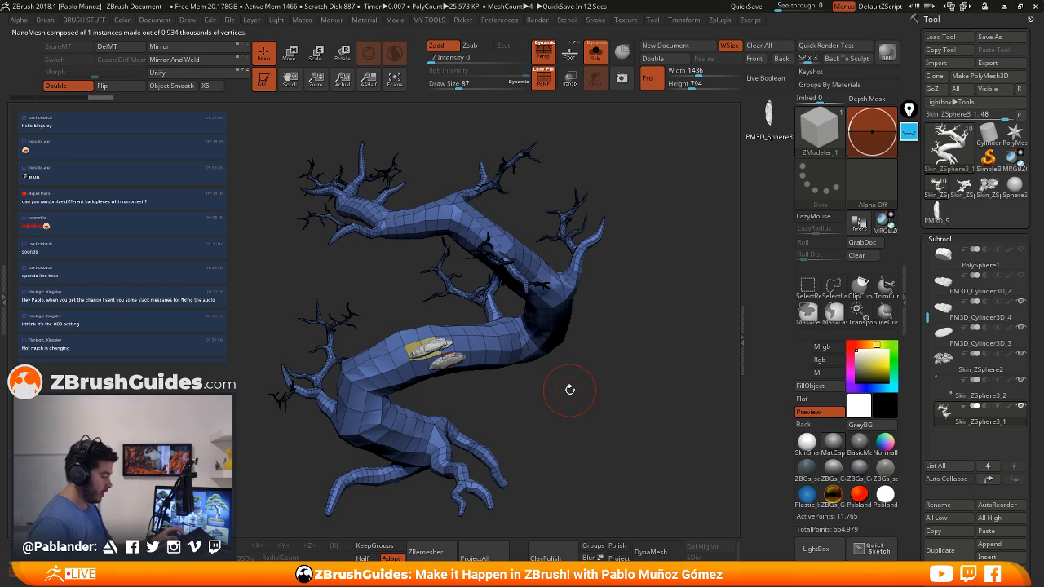
pyautogui.press('ctrl')
pyautogui.hotkey('ctrl', 'z')
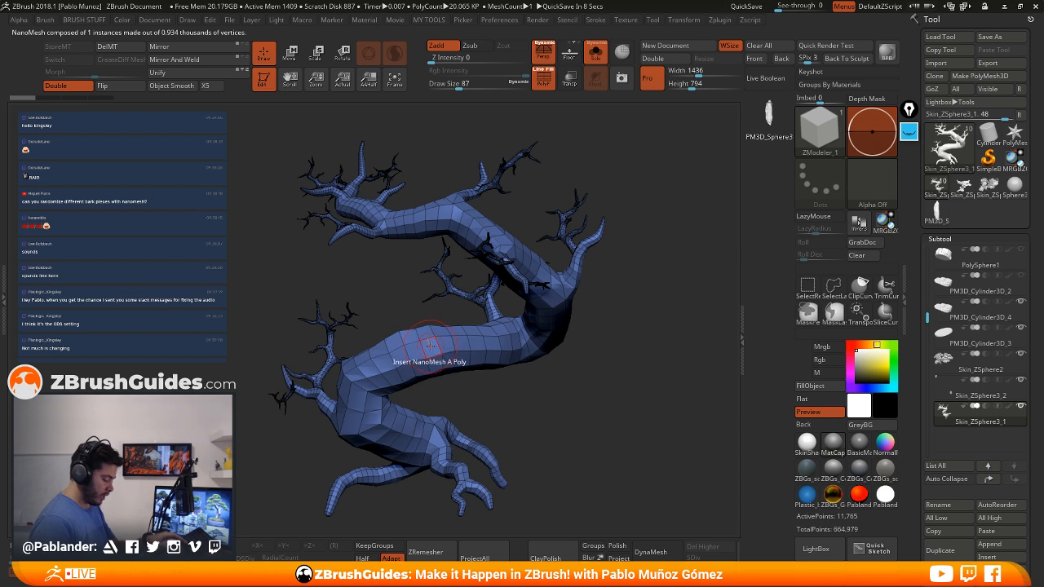
# Set the Insert NanoMesh target to Polygroup All, try the bark piece across the whole tree and undo the insertion
pyautogui.press('space')
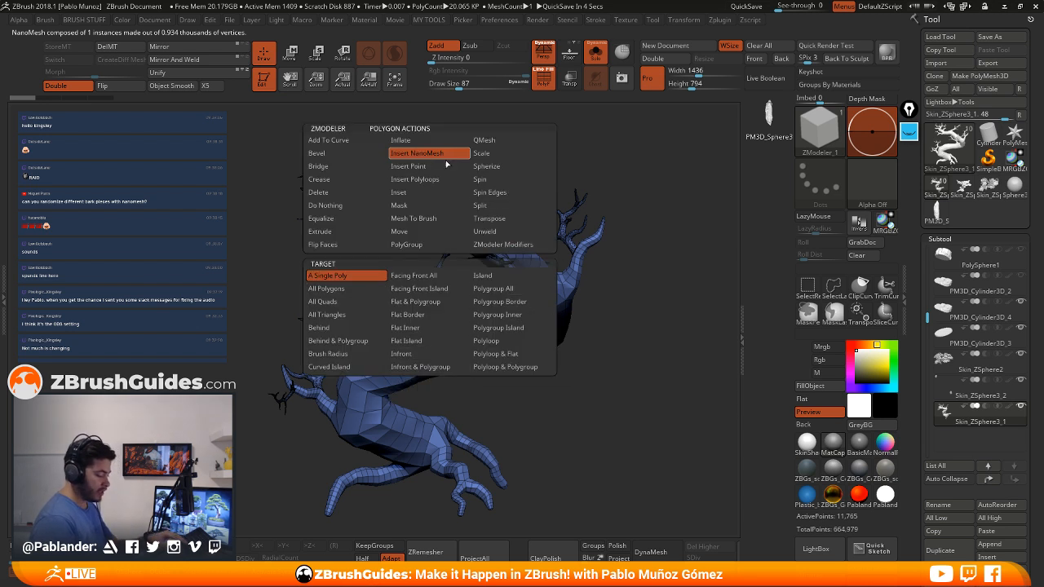
pyautogui.click(507, 290)
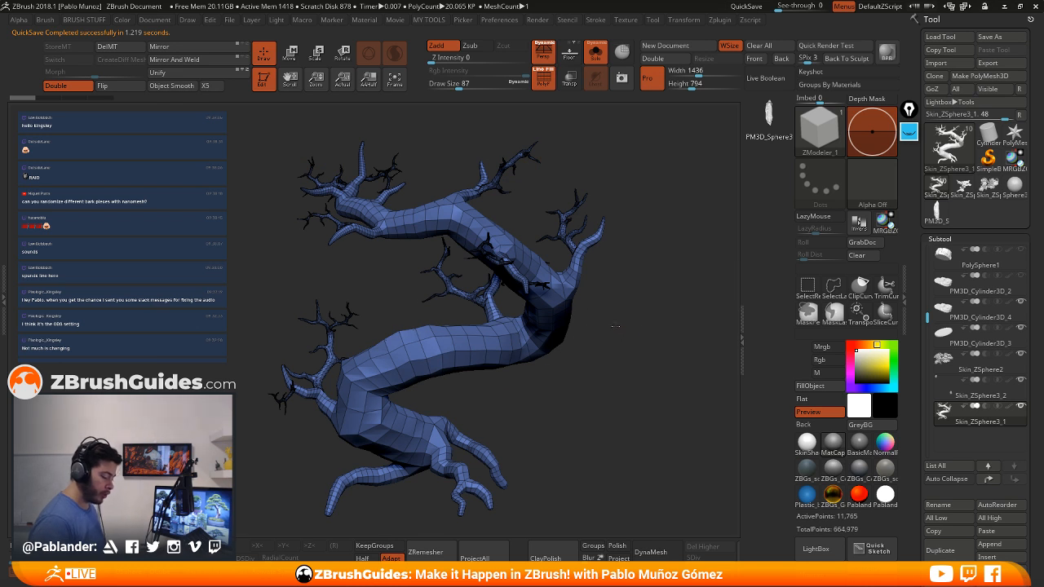
pyautogui.moveTo(610, 328); pyautogui.dragTo(597, 345)
pyautogui.click(438, 324)
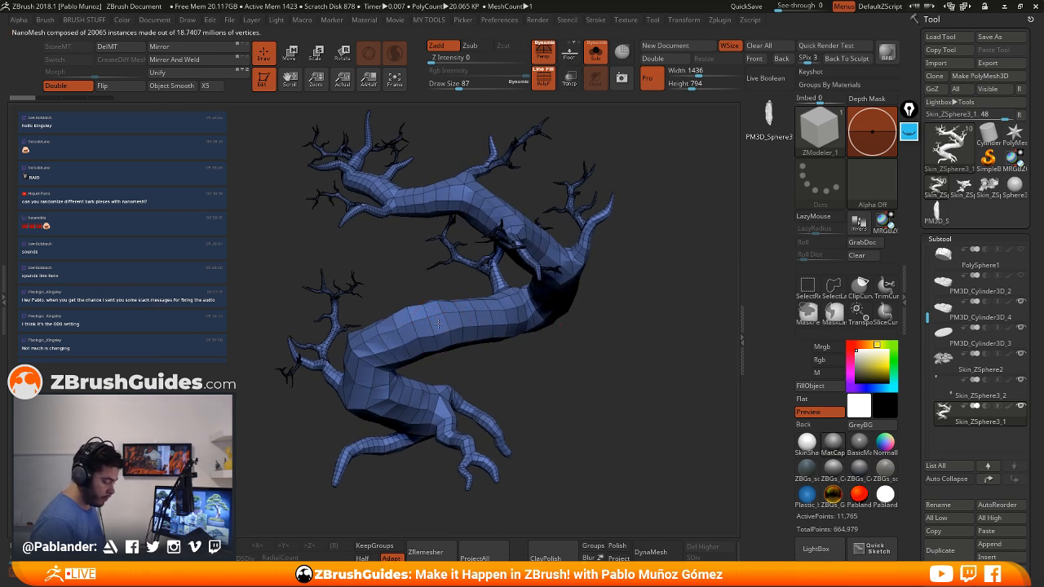
pyautogui.click(442, 351)
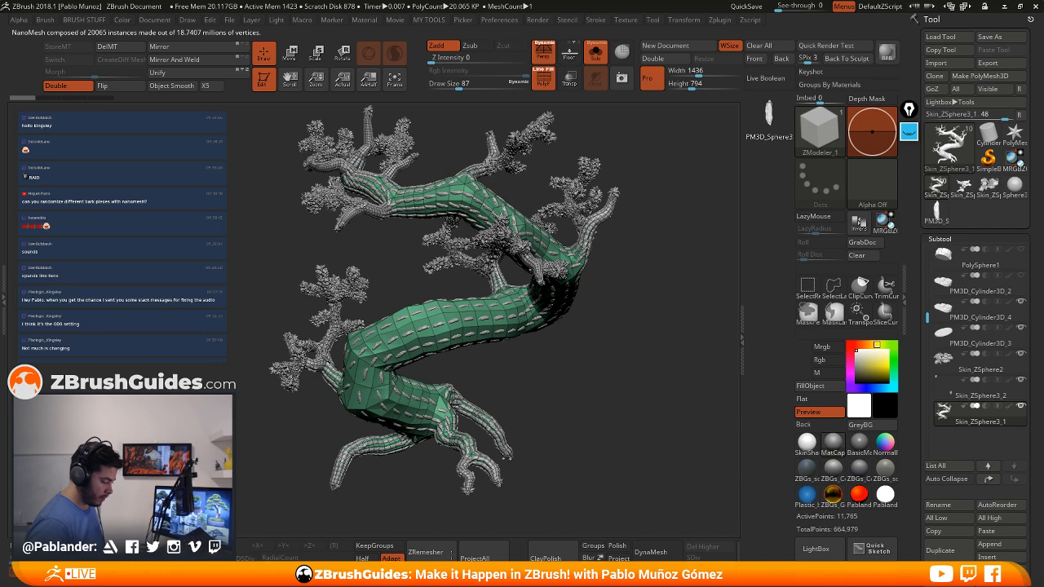
pyautogui.moveTo(564, 371)
pyautogui.mouseDown()
pyautogui.moveTo(586, 351)
pyautogui.moveTo(555, 361)
pyautogui.mouseUp()
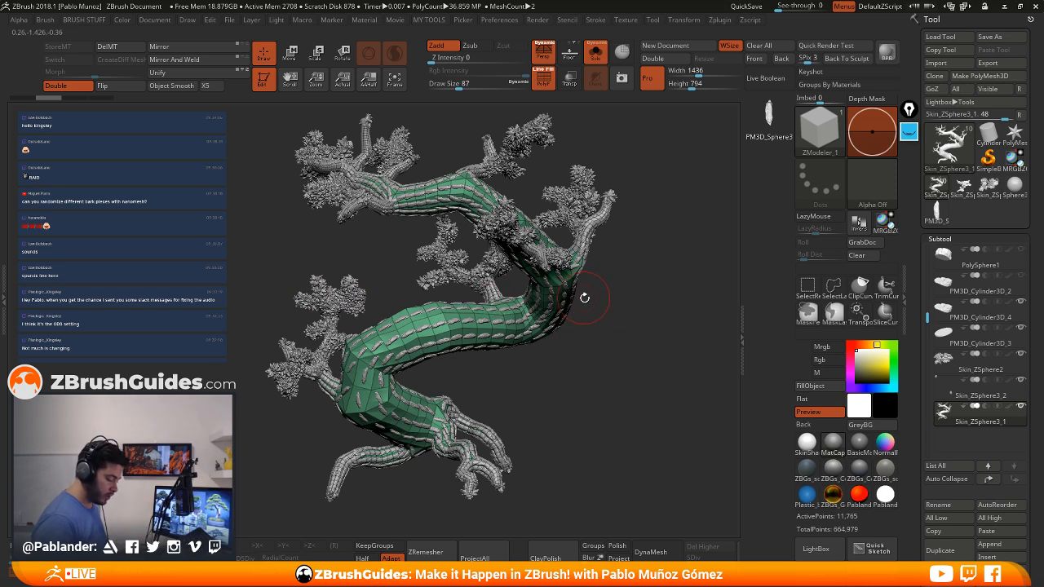
pyautogui.moveTo(603, 287); pyautogui.dragTo(510, 320)
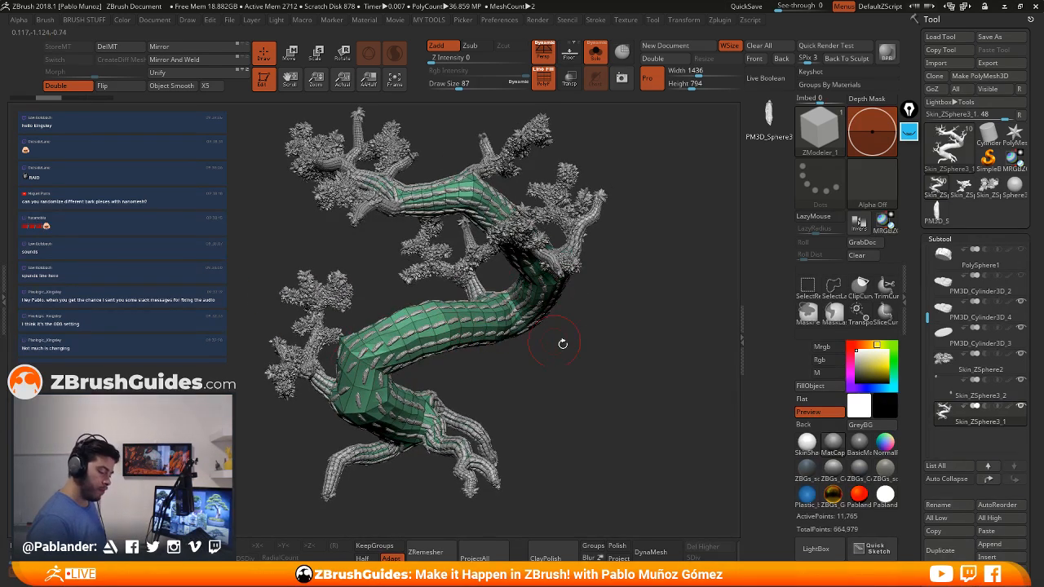
pyautogui.moveTo(562, 342); pyautogui.dragTo(557, 290)
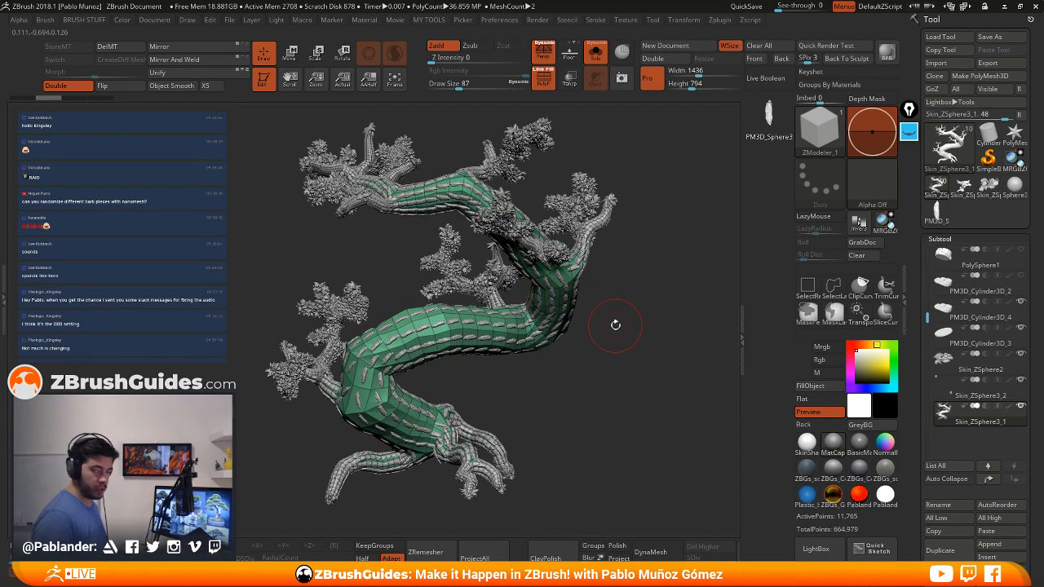
pyautogui.hotkey('ctrl', 'z')
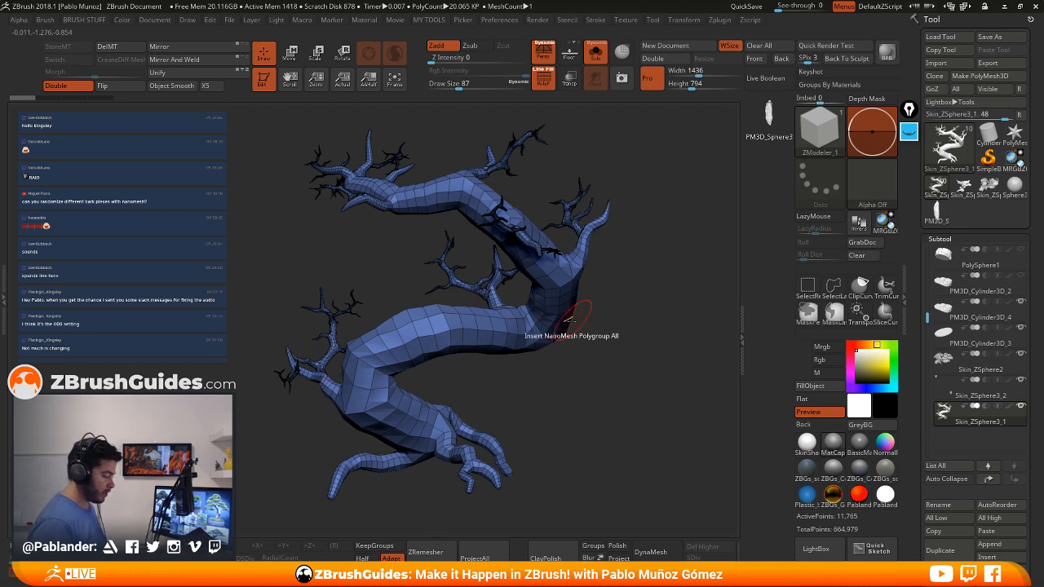
# Switch to the Move brush and choose SelectLasso as the selection tool
pyautogui.press('b')
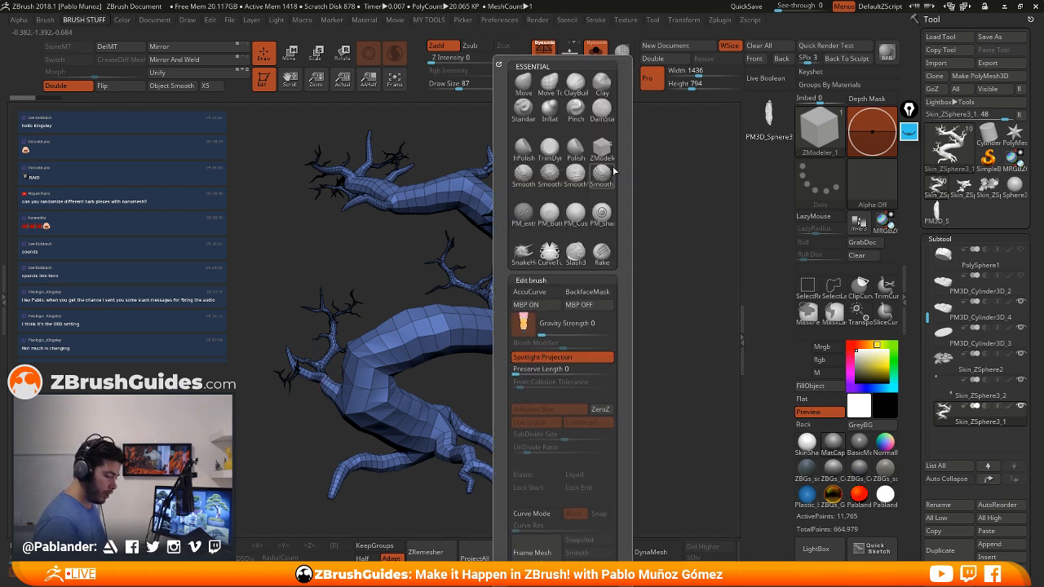
pyautogui.click(531, 95)
pyautogui.moveTo(399, 305)
pyautogui.keyDown('alt'); pyautogui.mouseDown(button='right')
pyautogui.moveTo(422, 305)
pyautogui.moveTo(426, 265)
pyautogui.mouseUp(button='right'); pyautogui.keyUp('alt')
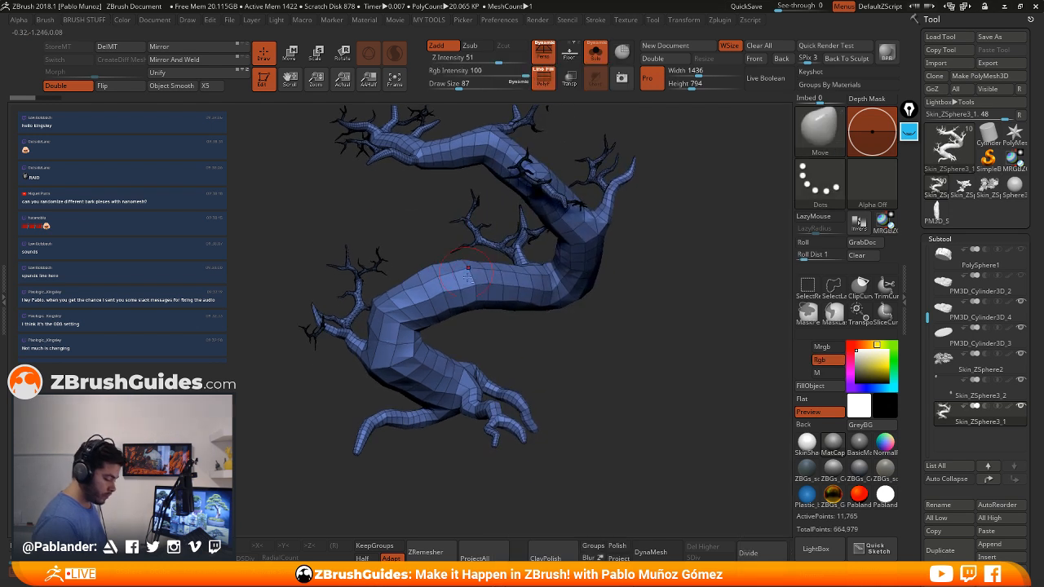
pyautogui.click(835, 286)
pyautogui.click(798, 316)
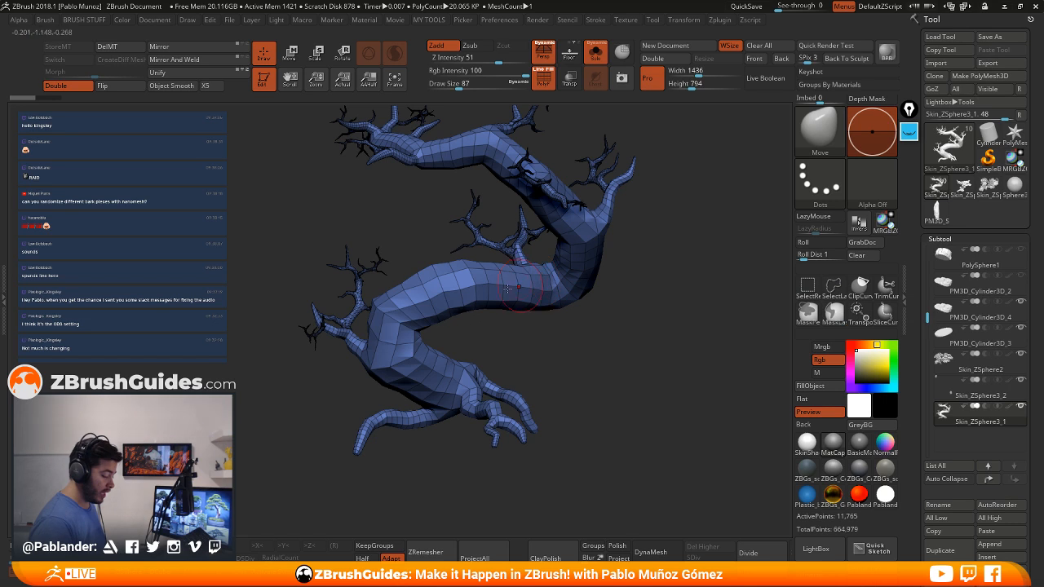
# Hide the thin side branches at the lower trunk's bend by lasso-isolating them and inverting the visibility
pyautogui.keyDown('ctrl'); pyautogui.moveTo(393, 284); pyautogui.dragTo(465, 288, button='right'); pyautogui.keyUp('ctrl')
pyautogui.moveTo(464, 288)
pyautogui.mouseDown()
pyautogui.moveTo(437, 351)
pyautogui.moveTo(256, 501)
pyautogui.moveTo(454, 71)
pyautogui.moveTo(522, 192)
pyautogui.mouseUp()
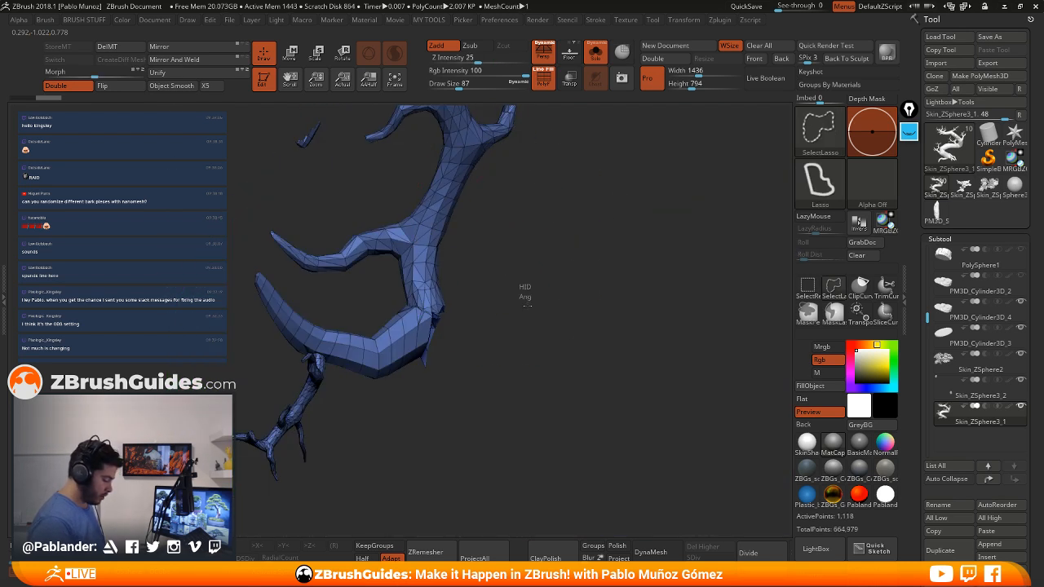
pyautogui.keyDown('ctrl'); pyautogui.keyDown('shift'); pyautogui.click(527, 289); pyautogui.keyUp('shift'); pyautogui.keyUp('ctrl')
pyautogui.moveTo(475, 343); pyautogui.dragTo(420, 312)
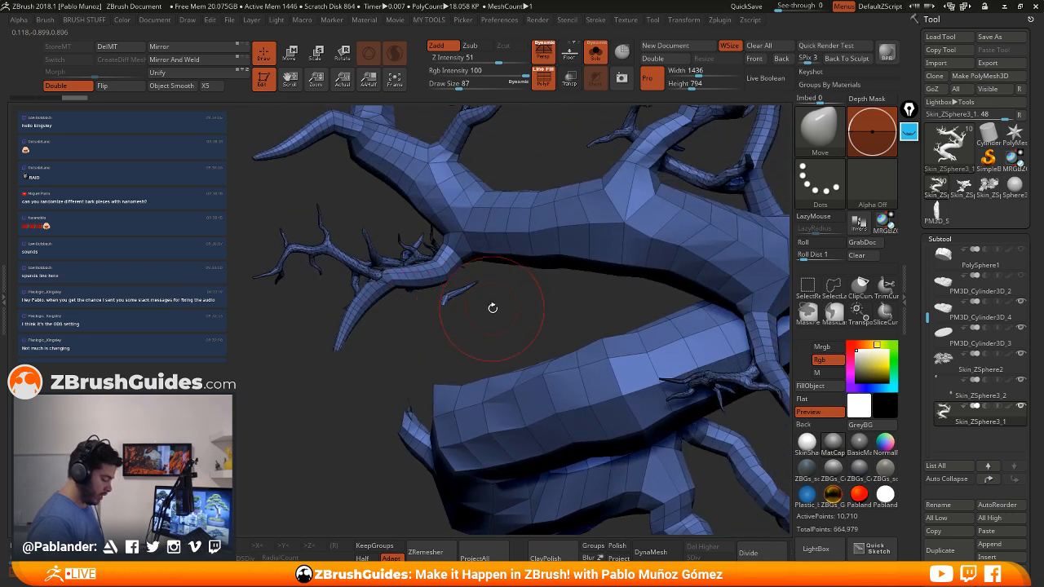
pyautogui.moveTo(492, 305)
pyautogui.mouseDown()
pyautogui.moveTo(494, 269)
pyautogui.moveTo(338, 228)
pyautogui.moveTo(489, 326)
pyautogui.moveTo(498, 261)
pyautogui.moveTo(511, 266)
pyautogui.moveTo(450, 358)
pyautogui.moveTo(421, 285)
pyautogui.moveTo(366, 391)
pyautogui.moveTo(416, 269)
pyautogui.moveTo(421, 282)
pyautogui.mouseUp()
pyautogui.keyDown('ctrl'); pyautogui.keyDown('shift'); pyautogui.click(420, 382); pyautogui.keyUp('shift'); pyautogui.keyUp('ctrl')
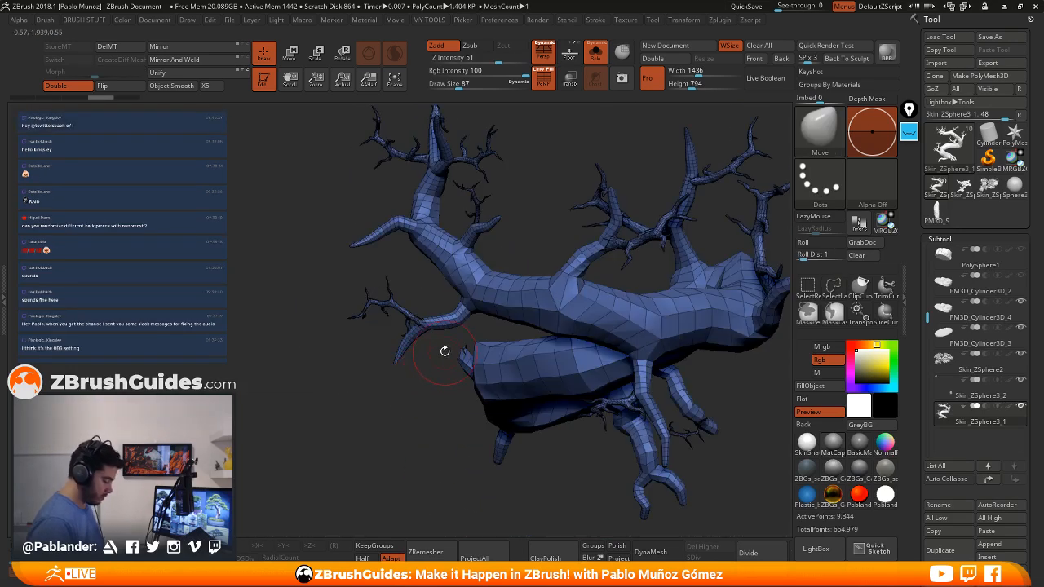
# Hide the twig clusters around the front end of the trunk with lasso selections, keeping the thick limbs visible
pyautogui.moveTo(433, 350)
pyautogui.keyDown('ctrl'); pyautogui.keyDown('shift'); pyautogui.mouseDown()
pyautogui.moveTo(404, 367)
pyautogui.moveTo(347, 266)
pyautogui.moveTo(420, 285)
pyautogui.mouseUp(); pyautogui.keyUp('shift'); pyautogui.keyUp('ctrl')
pyautogui.moveTo(430, 342); pyautogui.dragTo(495, 227)
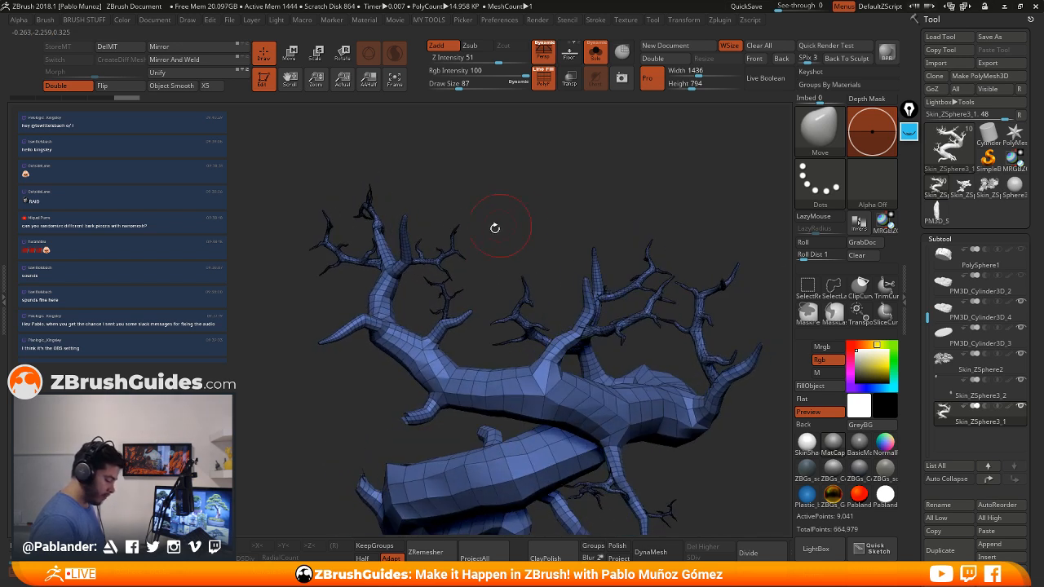
pyautogui.moveTo(413, 269)
pyautogui.keyDown('ctrl'); pyautogui.keyDown('shift'); pyautogui.mouseDown()
pyautogui.moveTo(469, 297)
pyautogui.moveTo(447, 334)
pyautogui.moveTo(490, 273)
pyautogui.mouseUp(); pyautogui.keyUp('shift'); pyautogui.keyUp('ctrl')
pyautogui.moveTo(480, 236)
pyautogui.mouseDown()
pyautogui.moveTo(457, 214)
pyautogui.moveTo(517, 214)
pyautogui.moveTo(456, 274)
pyautogui.moveTo(404, 273)
pyautogui.moveTo(490, 261)
pyautogui.moveTo(465, 281)
pyautogui.moveTo(453, 278)
pyautogui.mouseUp()
pyautogui.moveTo(417, 224)
pyautogui.mouseDown()
pyautogui.moveTo(394, 238)
pyautogui.moveTo(302, 196)
pyautogui.moveTo(436, 159)
pyautogui.moveTo(399, 237)
pyautogui.moveTo(431, 215)
pyautogui.moveTo(461, 272)
pyautogui.moveTo(482, 200)
pyautogui.moveTo(454, 181)
pyautogui.mouseUp()
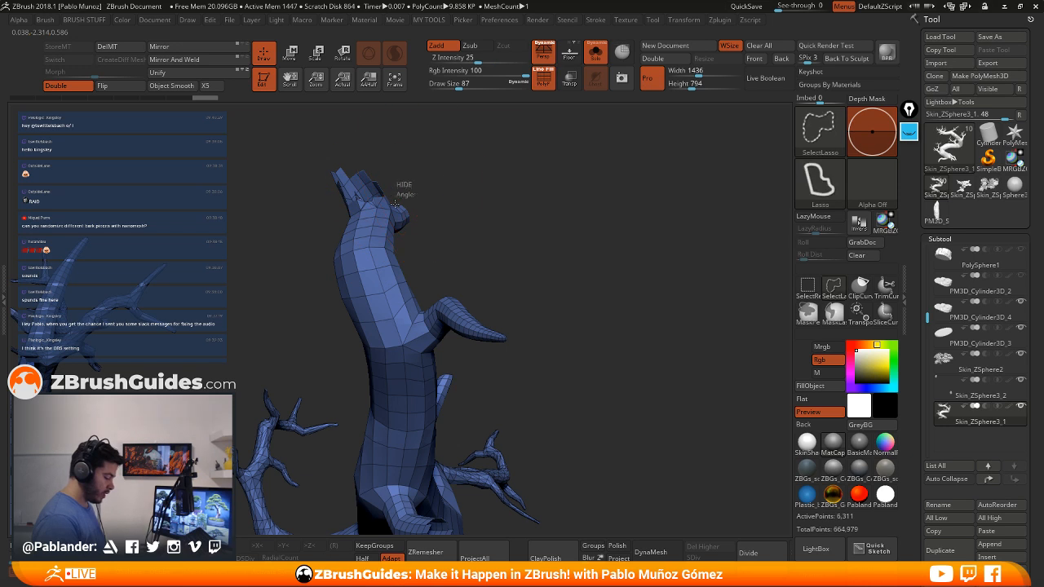
pyautogui.moveTo(360, 210)
pyautogui.keyDown('ctrl'); pyautogui.keyDown('shift'); pyautogui.mouseDown()
pyautogui.moveTo(363, 160)
pyautogui.moveTo(432, 175)
pyautogui.moveTo(412, 216)
pyautogui.mouseUp(); pyautogui.keyUp('shift'); pyautogui.keyUp('ctrl')
pyautogui.moveTo(508, 243); pyautogui.dragTo(487, 210)
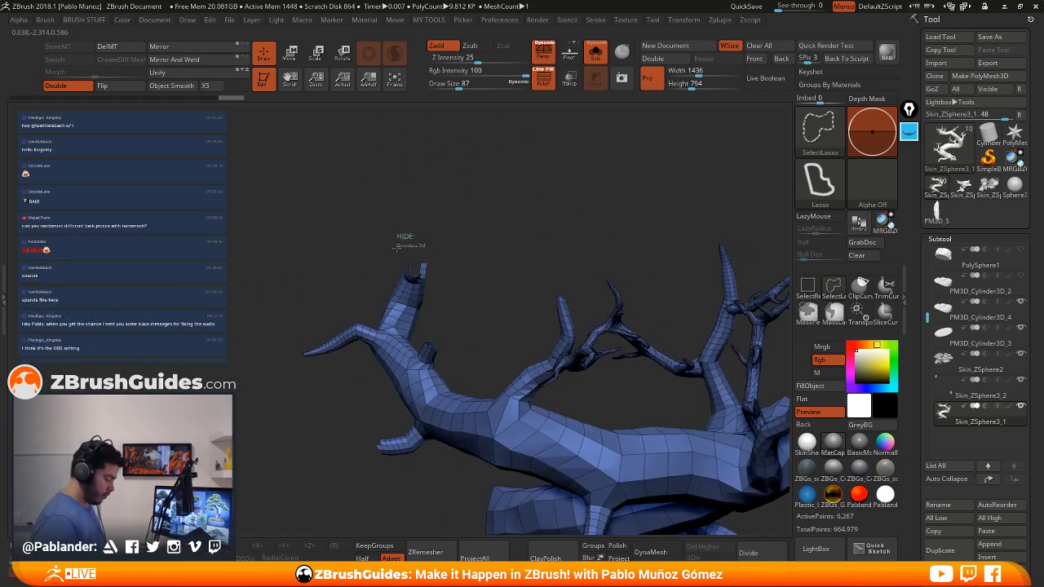
pyautogui.moveTo(398, 237)
pyautogui.keyDown('ctrl'); pyautogui.keyDown('shift'); pyautogui.mouseDown()
pyautogui.moveTo(447, 261)
pyautogui.moveTo(546, 247)
pyautogui.moveTo(460, 261)
pyautogui.moveTo(522, 277)
pyautogui.moveTo(508, 305)
pyautogui.moveTo(511, 284)
pyautogui.moveTo(576, 334)
pyautogui.moveTo(616, 273)
pyautogui.moveTo(613, 226)
pyautogui.moveTo(627, 220)
pyautogui.moveTo(554, 281)
pyautogui.mouseUp(); pyautogui.keyUp('shift'); pyautogui.keyUp('ctrl')
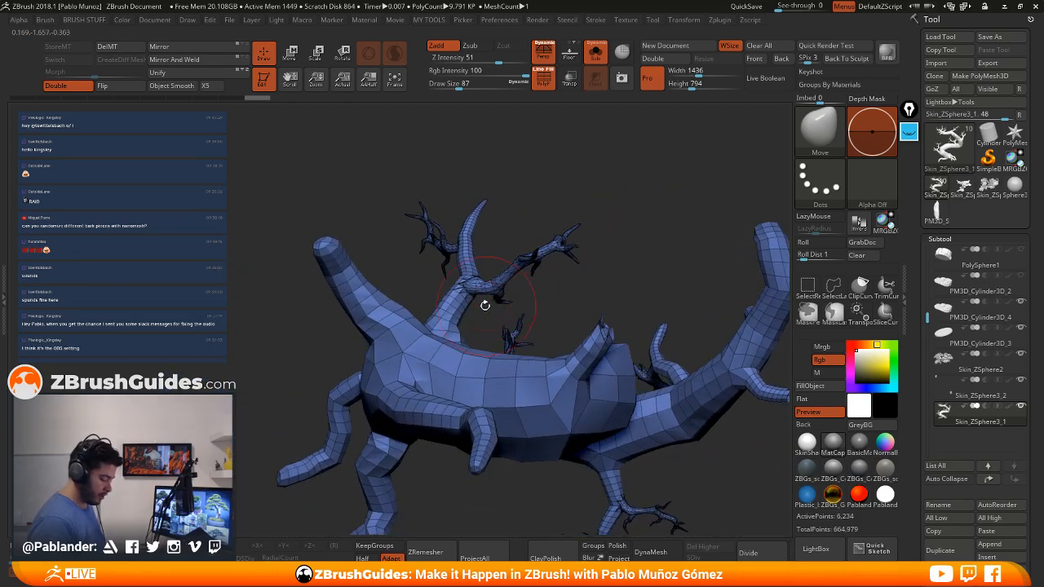
# Hide the twiggy branch rising from the middle of the upper trunk using lasso visibility selections
pyautogui.hotkey('ctrl', 'shift')
pyautogui.moveTo(456, 288)
pyautogui.keyDown('ctrl'); pyautogui.keyDown('shift'); pyautogui.mouseDown()
pyautogui.moveTo(559, 198)
pyautogui.moveTo(563, 214)
pyautogui.mouseUp(); pyautogui.keyUp('shift'); pyautogui.keyUp('ctrl')
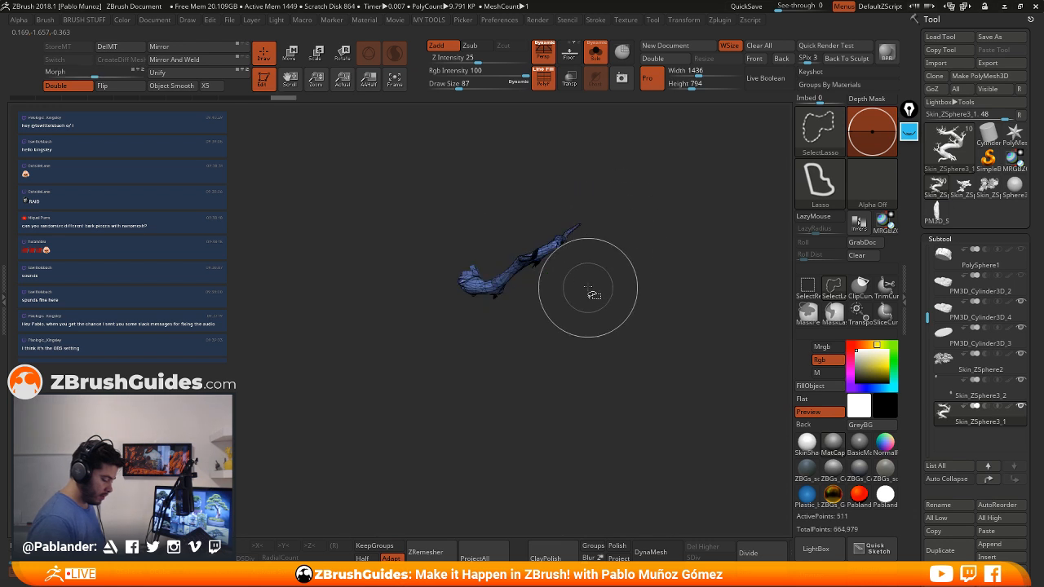
pyautogui.keyDown('ctrl'); pyautogui.keyDown('shift'); pyautogui.click(539, 290); pyautogui.keyUp('shift'); pyautogui.keyUp('ctrl')
pyautogui.hotkey('ctrl', 'shift')
pyautogui.moveTo(471, 309)
pyautogui.keyDown('ctrl'); pyautogui.keyDown('shift'); pyautogui.mouseDown()
pyautogui.moveTo(416, 277)
pyautogui.moveTo(622, 214)
pyautogui.moveTo(600, 287)
pyautogui.moveTo(578, 315)
pyautogui.moveTo(567, 292)
pyautogui.mouseUp(); pyautogui.keyUp('shift'); pyautogui.keyUp('ctrl')
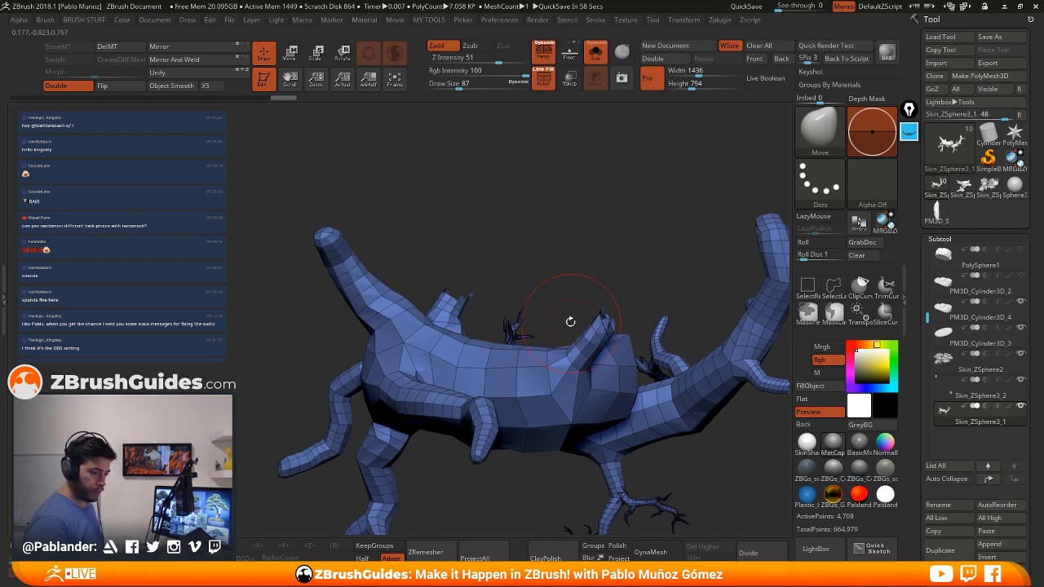
# Hide the remaining thin branches and twigs with lasso selections so only the trunk and thick roots stay visible
pyautogui.moveTo(555, 307); pyautogui.dragTo(529, 292)
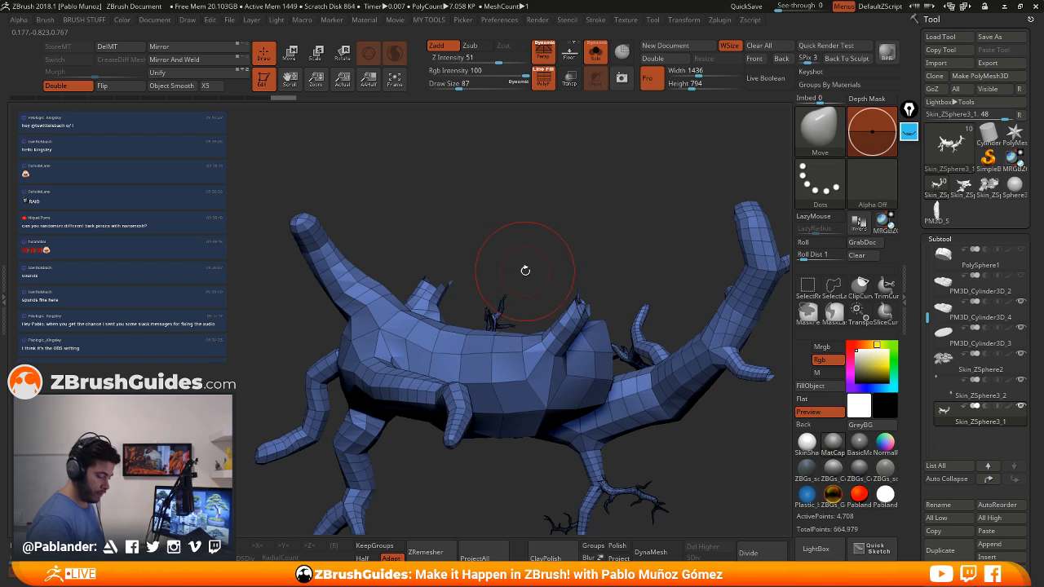
pyautogui.moveTo(511, 237)
pyautogui.mouseDown()
pyautogui.moveTo(503, 229)
pyautogui.moveTo(492, 244)
pyautogui.moveTo(501, 235)
pyautogui.mouseUp()
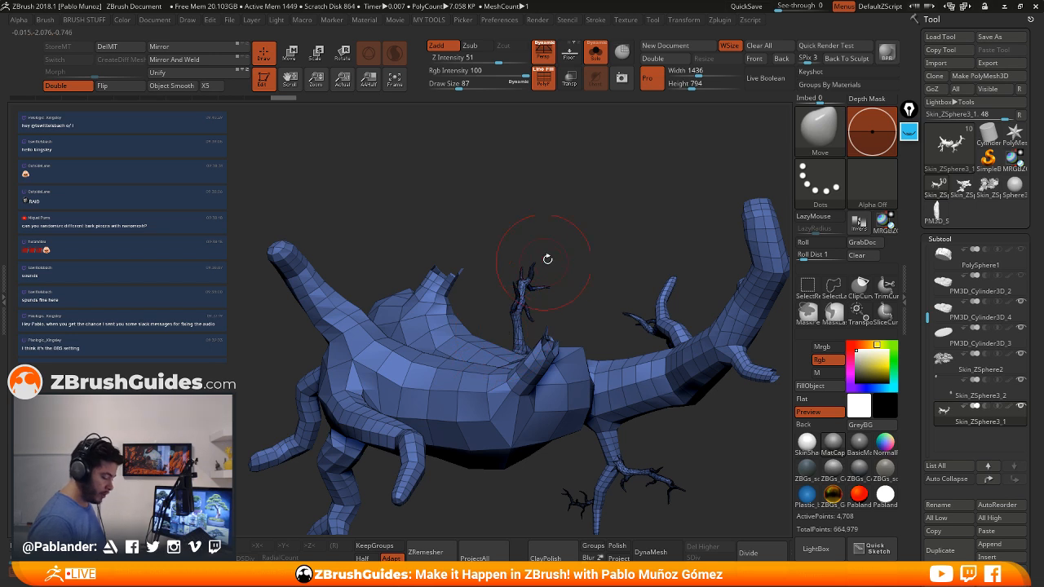
pyautogui.moveTo(547, 259)
pyautogui.mouseDown()
pyautogui.moveTo(557, 282)
pyautogui.moveTo(548, 225)
pyautogui.moveTo(469, 233)
pyautogui.moveTo(461, 249)
pyautogui.moveTo(587, 133)
pyautogui.moveTo(571, 232)
pyautogui.mouseUp()
pyautogui.moveTo(571, 233)
pyautogui.mouseDown()
pyautogui.moveTo(513, 275)
pyautogui.moveTo(554, 172)
pyautogui.moveTo(588, 291)
pyautogui.mouseUp()
pyautogui.moveTo(611, 329)
pyautogui.mouseDown()
pyautogui.moveTo(625, 380)
pyautogui.moveTo(629, 285)
pyautogui.mouseUp()
pyautogui.moveTo(611, 179)
pyautogui.keyDown('ctrl'); pyautogui.keyDown('shift'); pyautogui.mouseDown()
pyautogui.moveTo(545, 204)
pyautogui.moveTo(624, 337)
pyautogui.moveTo(653, 204)
pyautogui.moveTo(648, 256)
pyautogui.moveTo(664, 272)
pyautogui.moveTo(652, 283)
pyautogui.moveTo(641, 225)
pyautogui.moveTo(668, 242)
pyautogui.moveTo(604, 230)
pyautogui.mouseUp(); pyautogui.keyUp('shift'); pyautogui.keyUp('ctrl')
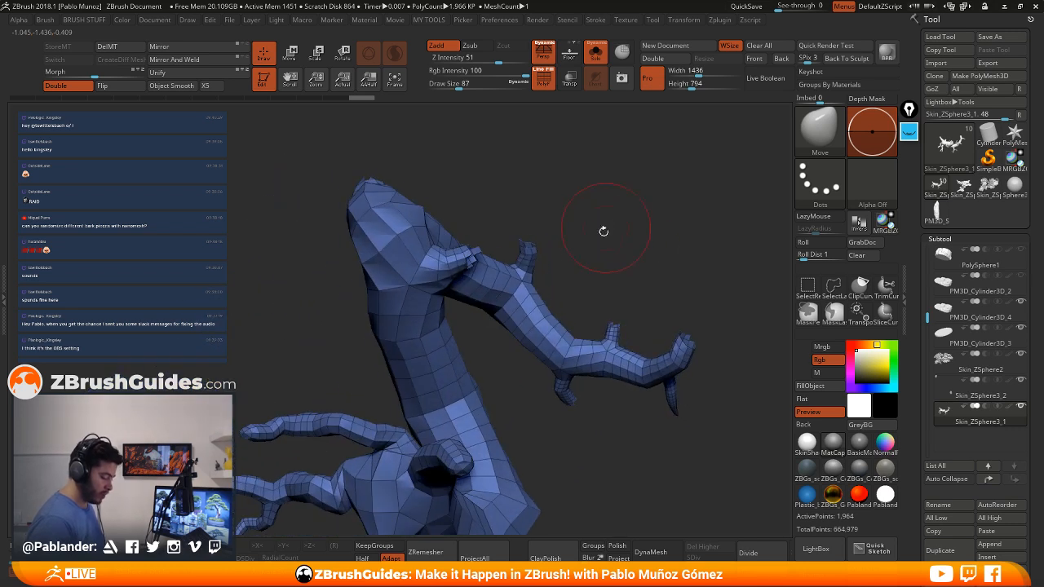
pyautogui.moveTo(518, 220)
pyautogui.keyDown('ctrl'); pyautogui.keyDown('shift'); pyautogui.mouseDown()
pyautogui.moveTo(522, 236)
pyautogui.moveTo(554, 229)
pyautogui.moveTo(509, 241)
pyautogui.moveTo(567, 236)
pyautogui.moveTo(571, 224)
pyautogui.moveTo(547, 264)
pyautogui.moveTo(588, 256)
pyautogui.moveTo(568, 296)
pyautogui.moveTo(602, 270)
pyautogui.moveTo(571, 245)
pyautogui.moveTo(566, 265)
pyautogui.moveTo(611, 226)
pyautogui.moveTo(613, 359)
pyautogui.moveTo(601, 291)
pyautogui.moveTo(605, 317)
pyautogui.moveTo(593, 332)
pyautogui.moveTo(656, 300)
pyautogui.moveTo(569, 337)
pyautogui.moveTo(527, 324)
pyautogui.moveTo(642, 356)
pyautogui.mouseUp(); pyautogui.keyUp('shift'); pyautogui.keyUp('ctrl')
pyautogui.hotkey('ctrl', 'z')
# Assign the visible trunk and roots to their own polygroup and show the whole tree again
pyautogui.press('f')
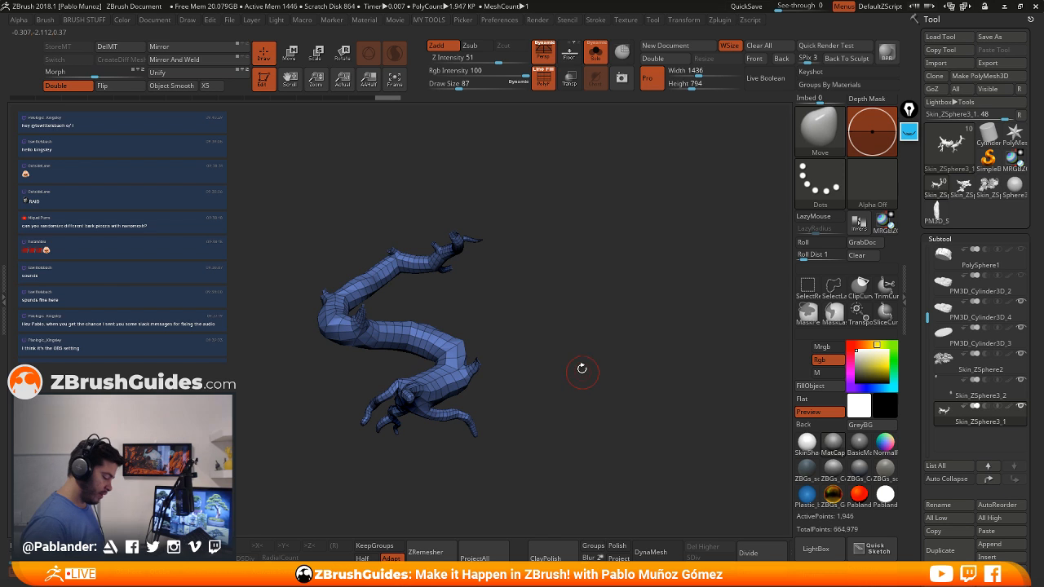
pyautogui.moveTo(581, 368)
pyautogui.mouseDown()
pyautogui.moveTo(613, 351)
pyautogui.moveTo(554, 350)
pyautogui.moveTo(554, 332)
pyautogui.moveTo(566, 342)
pyautogui.mouseUp()
pyautogui.press('ctrl')
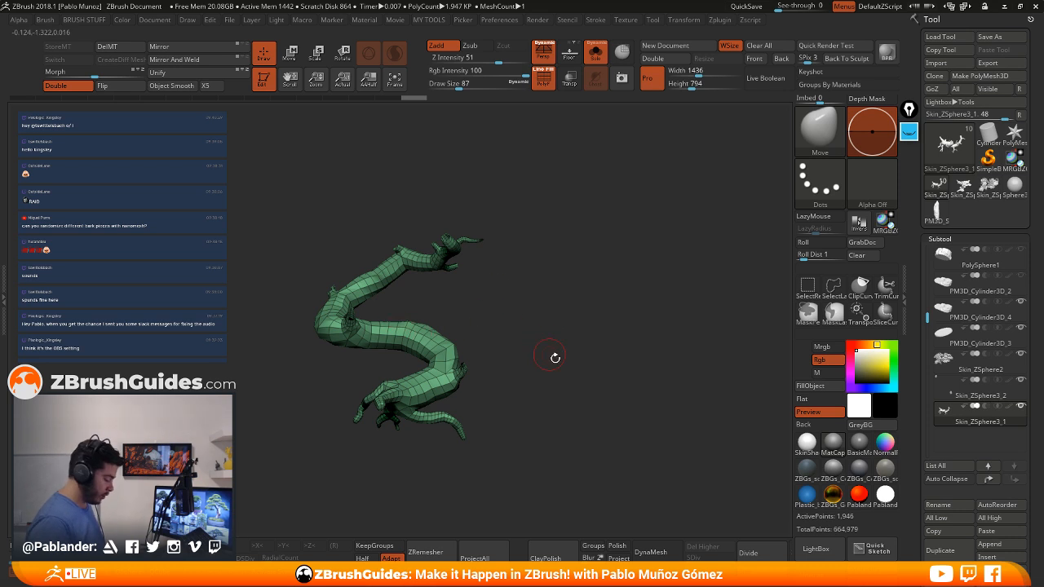
pyautogui.keyDown('ctrl'); pyautogui.keyDown('shift'); pyautogui.click(560, 326); pyautogui.keyUp('shift'); pyautogui.keyUp('ctrl')
# Choose the ZModeler_1 brush and set its polygon action to Insert NanoMesh with the Polygroup All target
pyautogui.keyDown('alt'); pyautogui.moveTo(546, 316); pyautogui.dragTo(731, 309); pyautogui.keyUp('alt')
pyautogui.keyDown('alt'); pyautogui.moveTo(665, 336); pyautogui.dragTo(645, 292); pyautogui.keyUp('alt')
pyautogui.moveTo(628, 327)
pyautogui.mouseDown()
pyautogui.moveTo(620, 338)
pyautogui.moveTo(625, 303)
pyautogui.moveTo(675, 279)
pyautogui.mouseUp()
pyautogui.press('b')
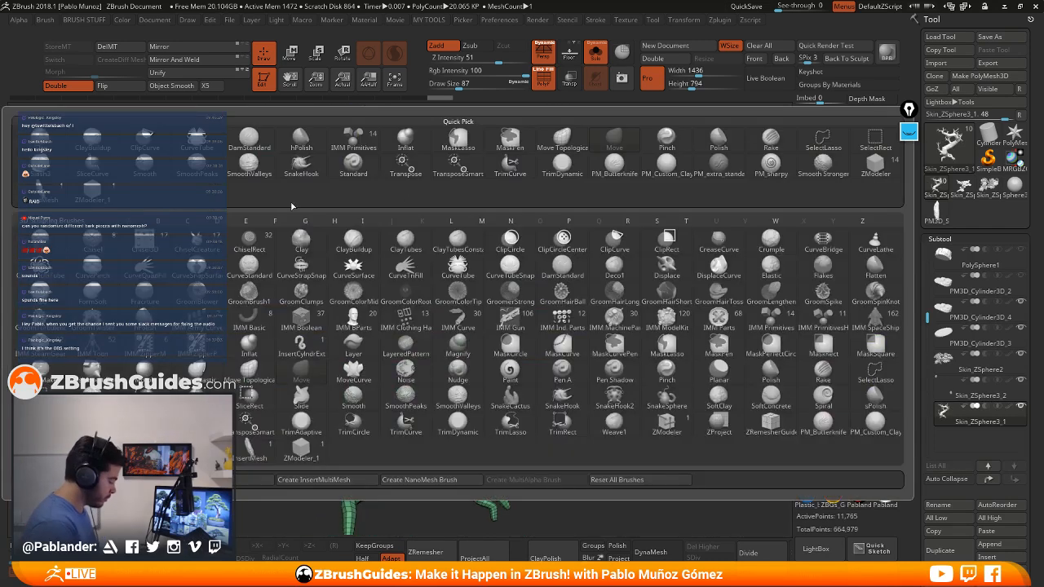
pyautogui.click(93, 192)
pyautogui.moveTo(548, 359); pyautogui.dragTo(445, 320)
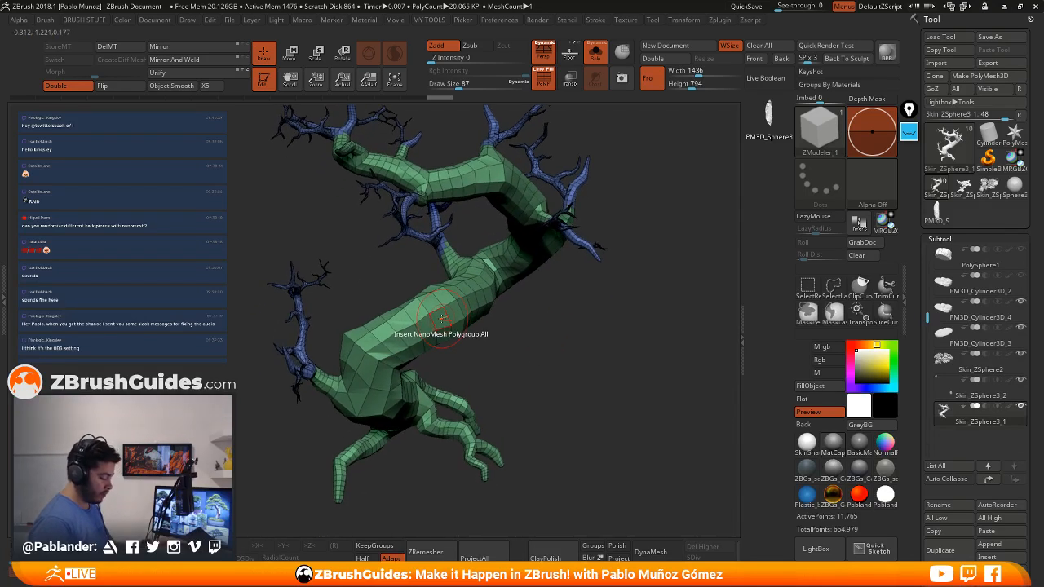
pyautogui.press('space')
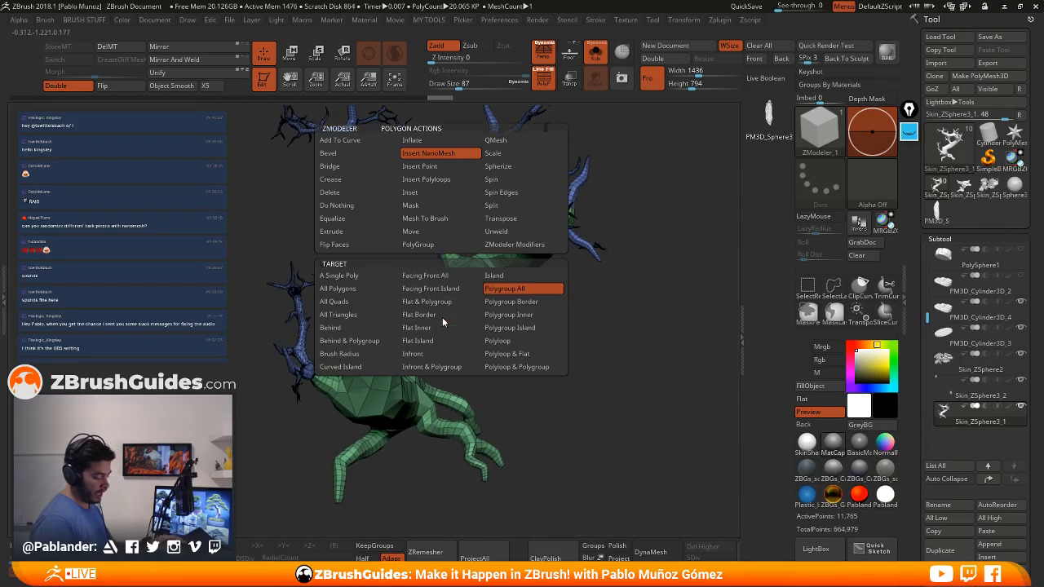
pyautogui.click(531, 290)
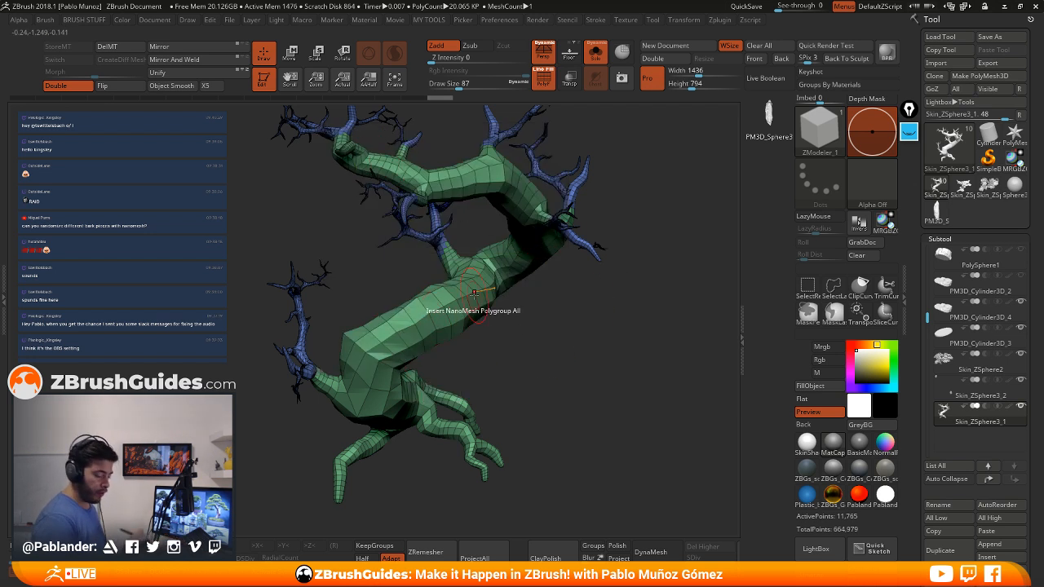
# Insert the bark-piece NanoMesh across the green trunk polygroup and enlarge the instances to a size of about 2.8
pyautogui.moveTo(453, 307); pyautogui.dragTo(563, 314, button='right')
pyautogui.click(458, 344)
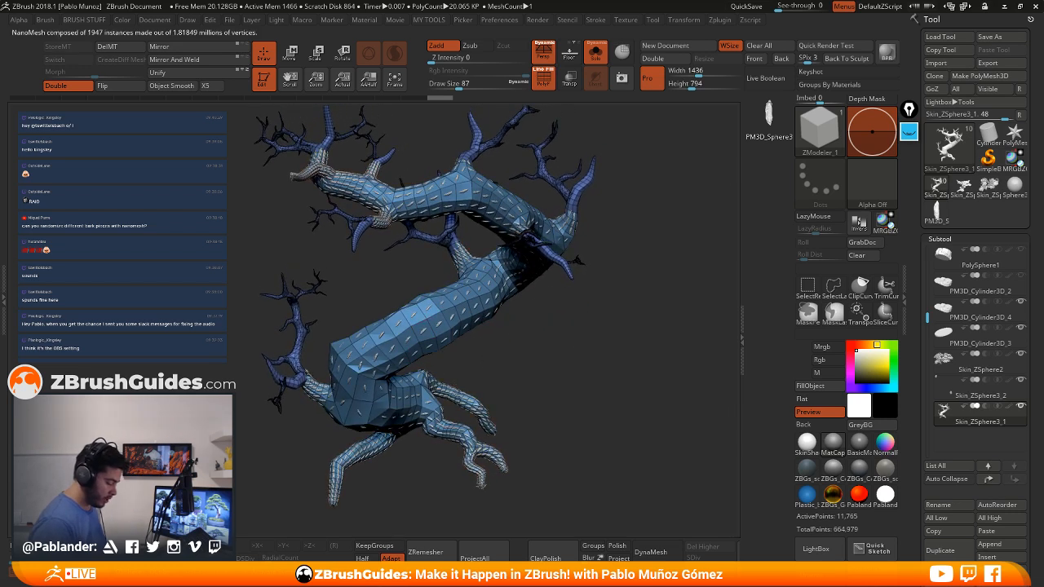
pyautogui.moveTo(458, 344); pyautogui.dragTo(459, 558)
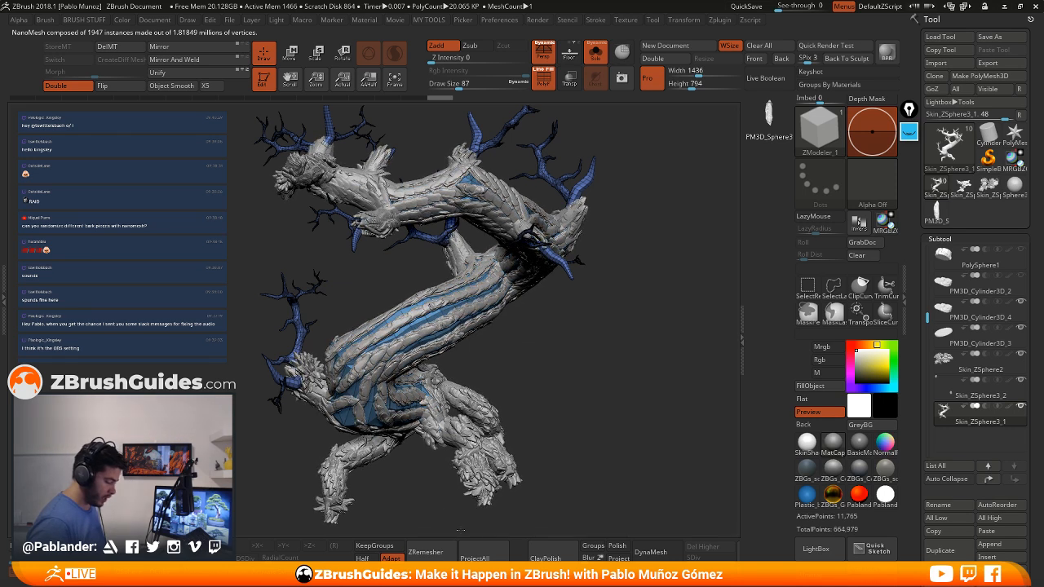
pyautogui.moveTo(540, 354)
pyautogui.mouseDown()
pyautogui.moveTo(543, 343)
pyautogui.moveTo(527, 352)
pyautogui.mouseUp()
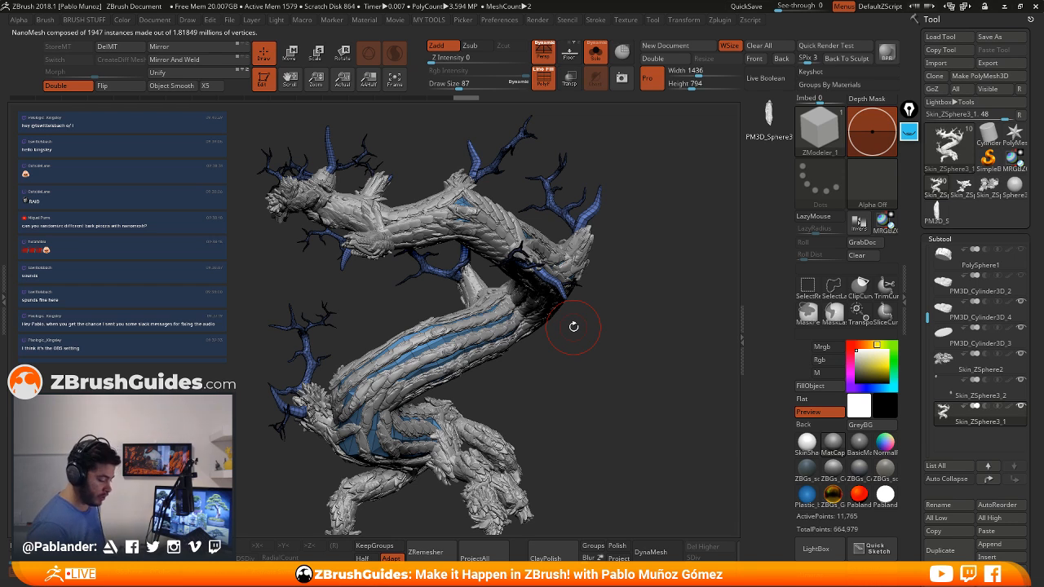
pyautogui.moveTo(607, 335); pyautogui.dragTo(613, 345)
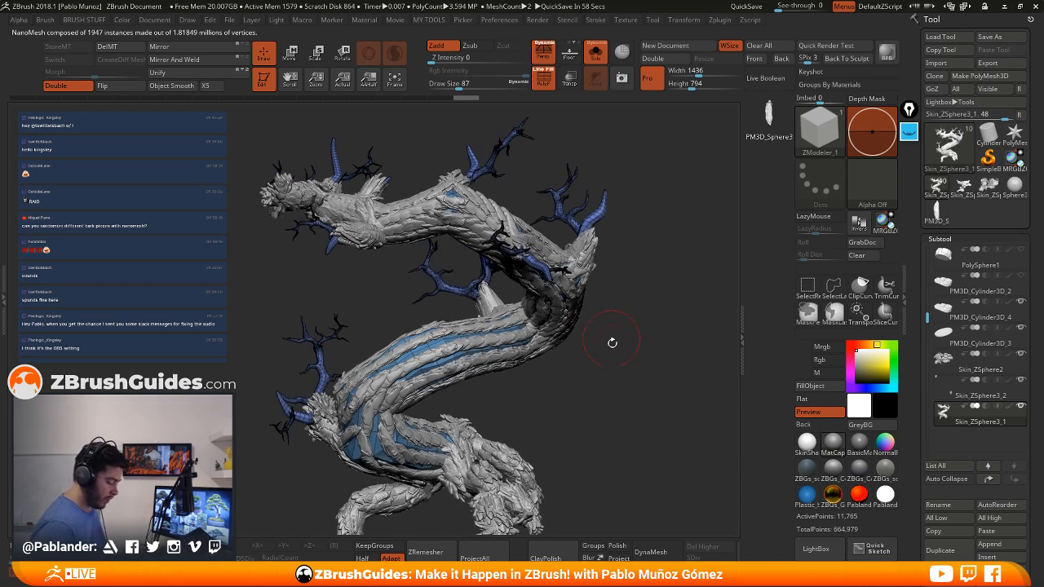
pyautogui.moveTo(624, 303); pyautogui.dragTo(656, 420)
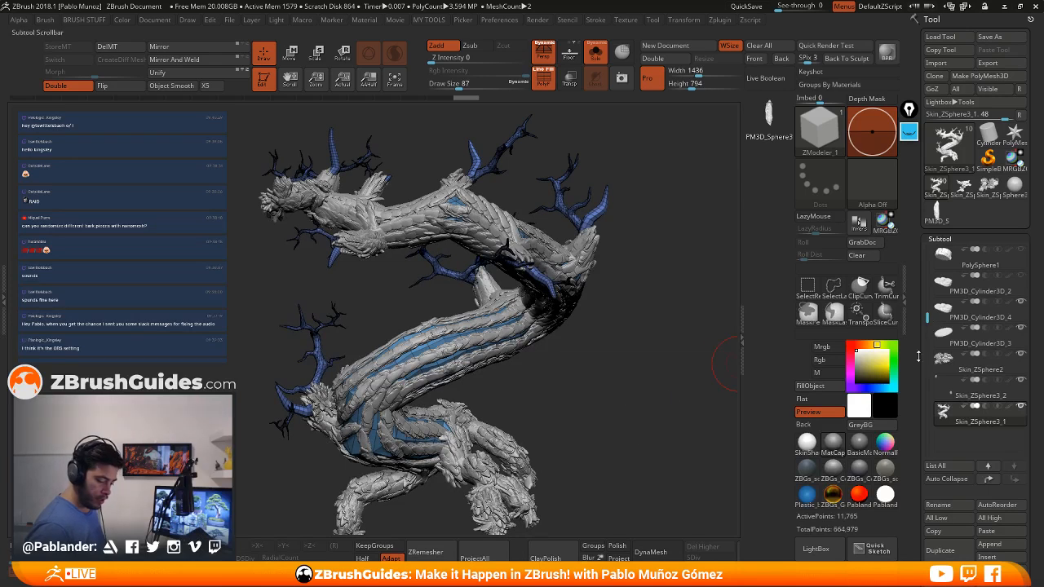
# Open the NanoMesh settings of the tree and bring its size, offset and rotation options into view
pyautogui.moveTo(919, 357); pyautogui.dragTo(921, 209)
pyautogui.moveTo(993, 162); pyautogui.dragTo(987, 231)
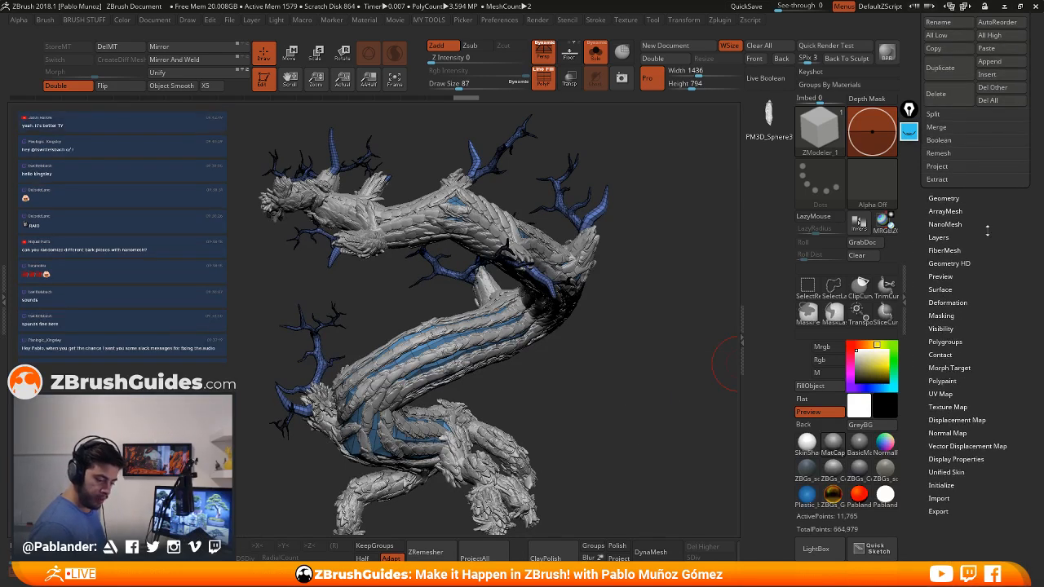
pyautogui.click(946, 223)
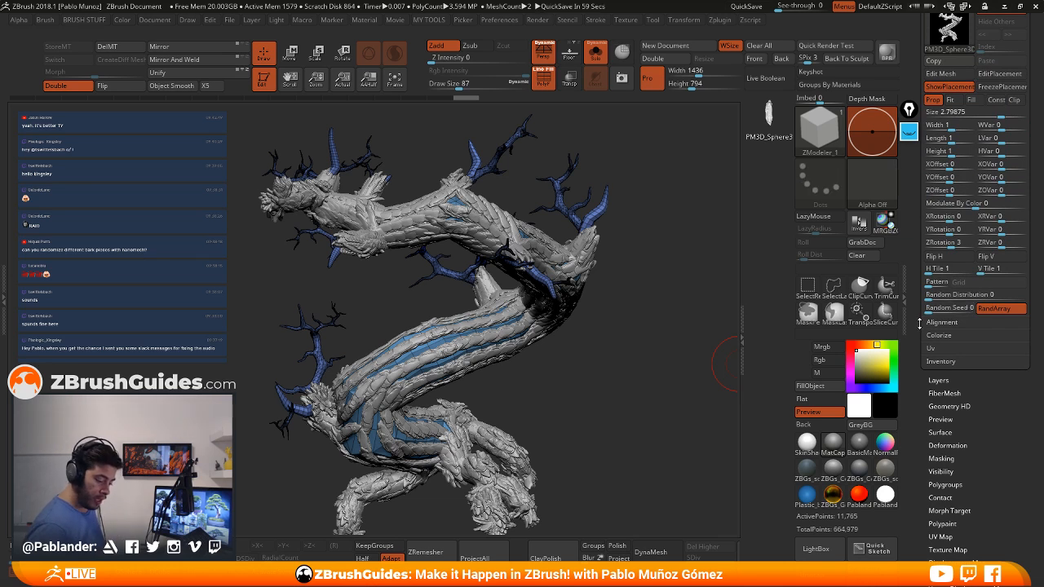
pyautogui.moveTo(920, 323); pyautogui.dragTo(920, 344)
pyautogui.moveTo(577, 303); pyautogui.dragTo(622, 311)
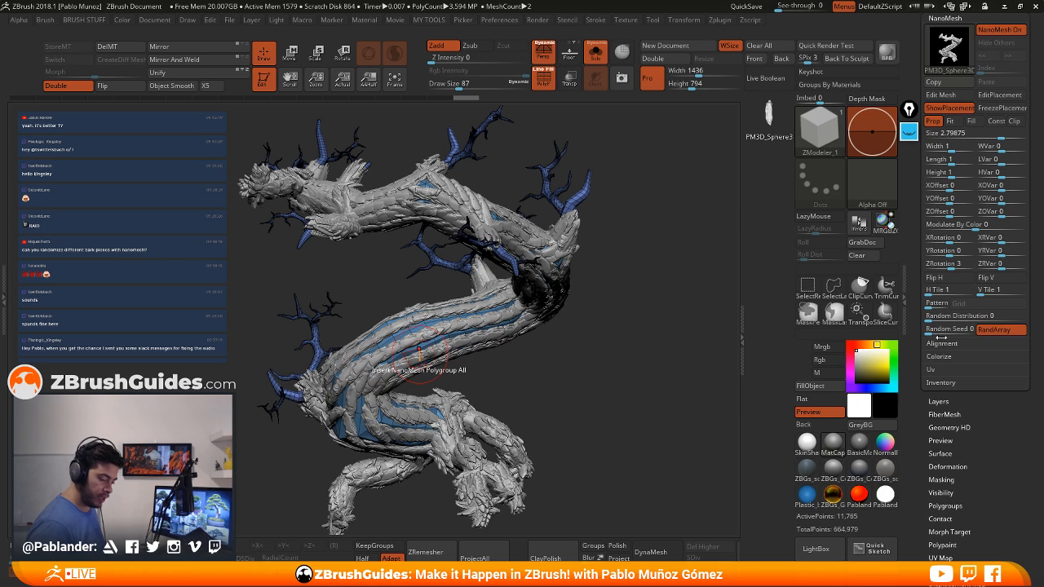
pyautogui.moveTo(917, 290); pyautogui.dragTo(919, 388)
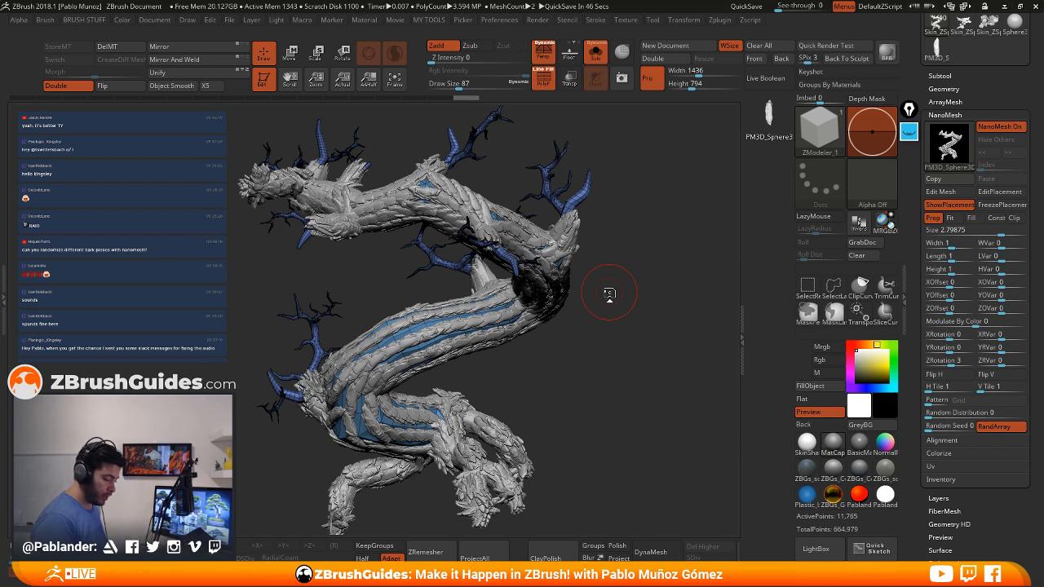
# Sketch an on-screen annotation of a pink rectangle holding a blue oval, with arrows pointing to the trunk, and dismiss it
pyautogui.click(909, 133)
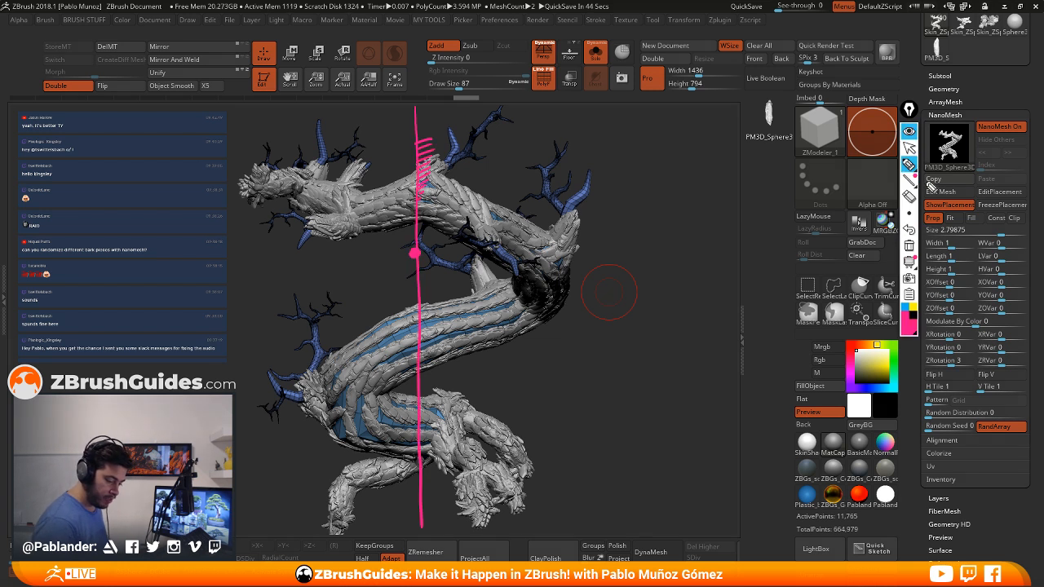
pyautogui.click(908, 245)
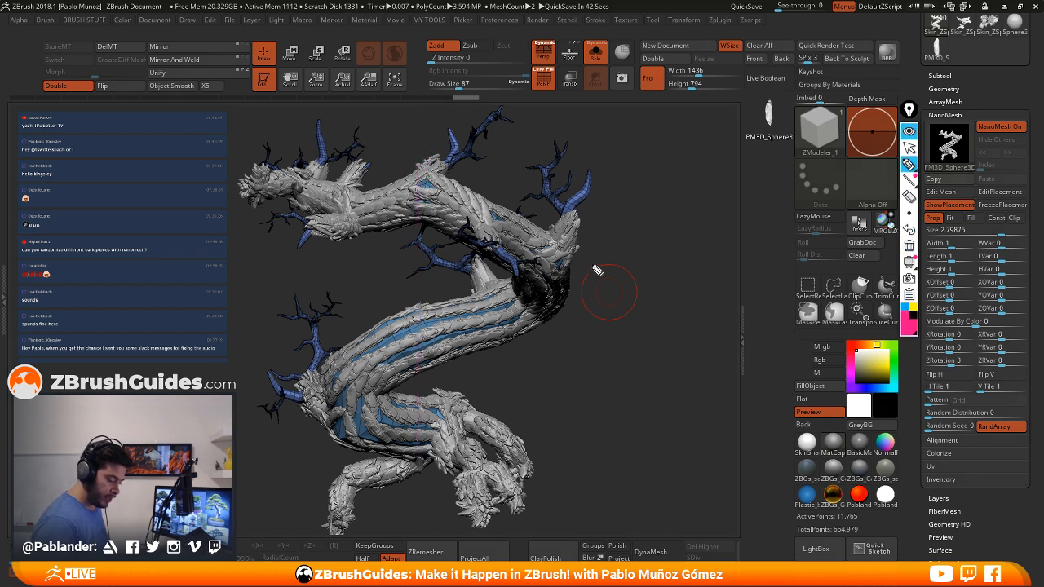
pyautogui.moveTo(618, 214); pyautogui.dragTo(618, 252)
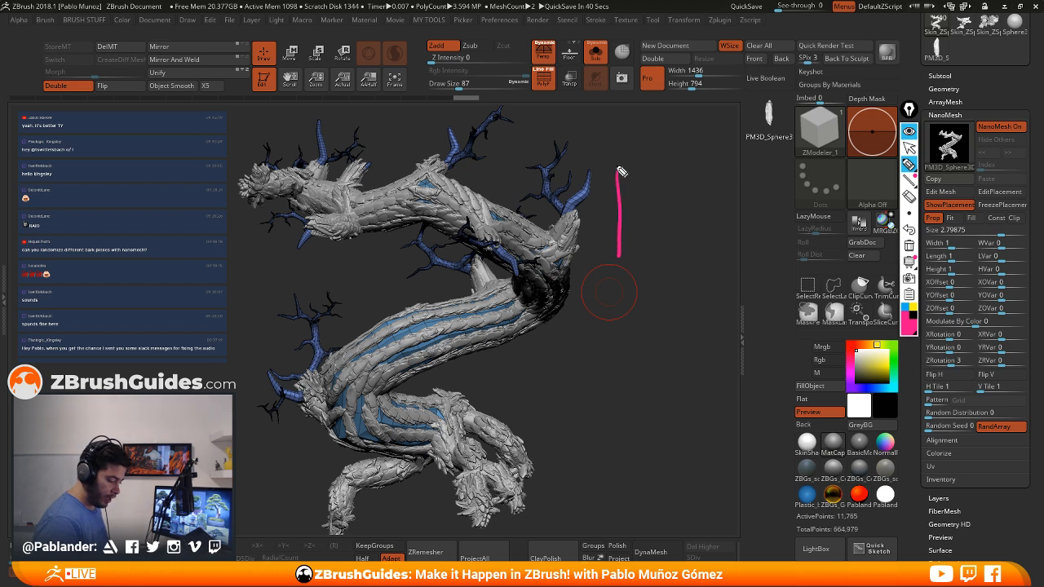
pyautogui.moveTo(617, 166); pyautogui.dragTo(724, 160)
pyautogui.moveTo(618, 253); pyautogui.dragTo(722, 250)
pyautogui.moveTo(723, 161)
pyautogui.mouseDown()
pyautogui.moveTo(722, 248)
pyautogui.moveTo(453, 337)
pyautogui.mouseUp()
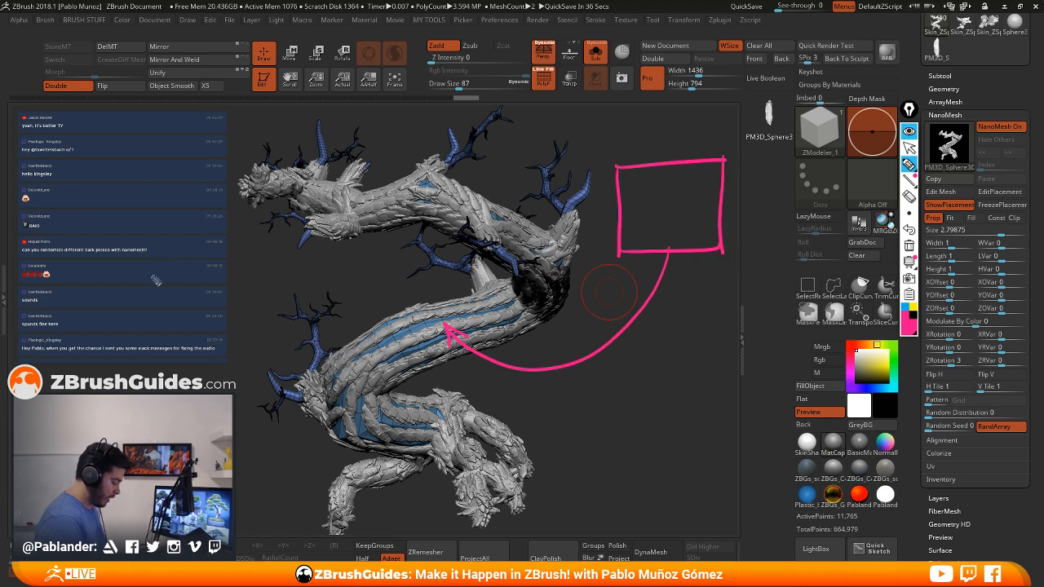
pyautogui.moveTo(164, 268); pyautogui.dragTo(287, 227)
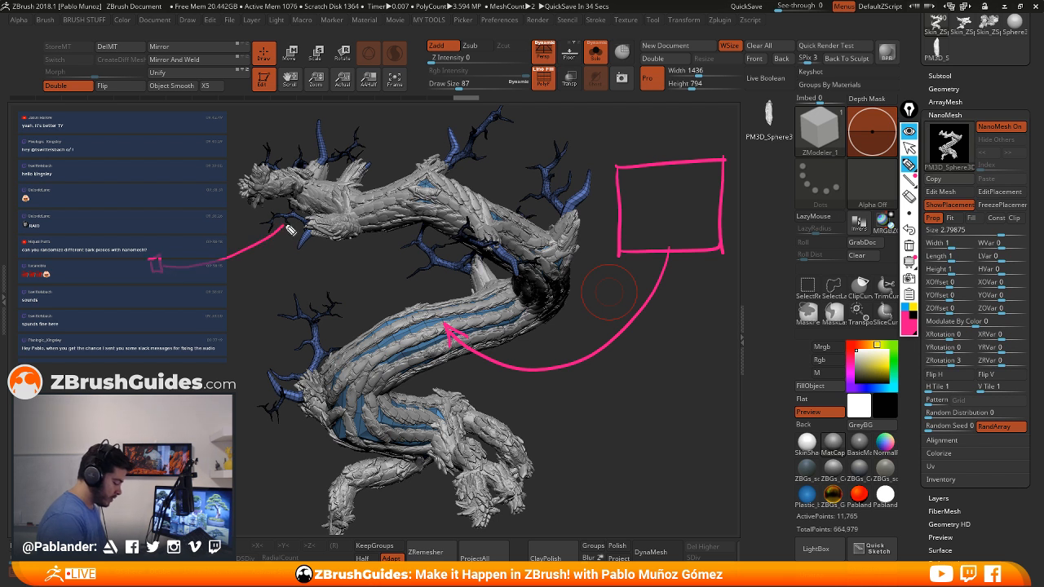
pyautogui.click(905, 311)
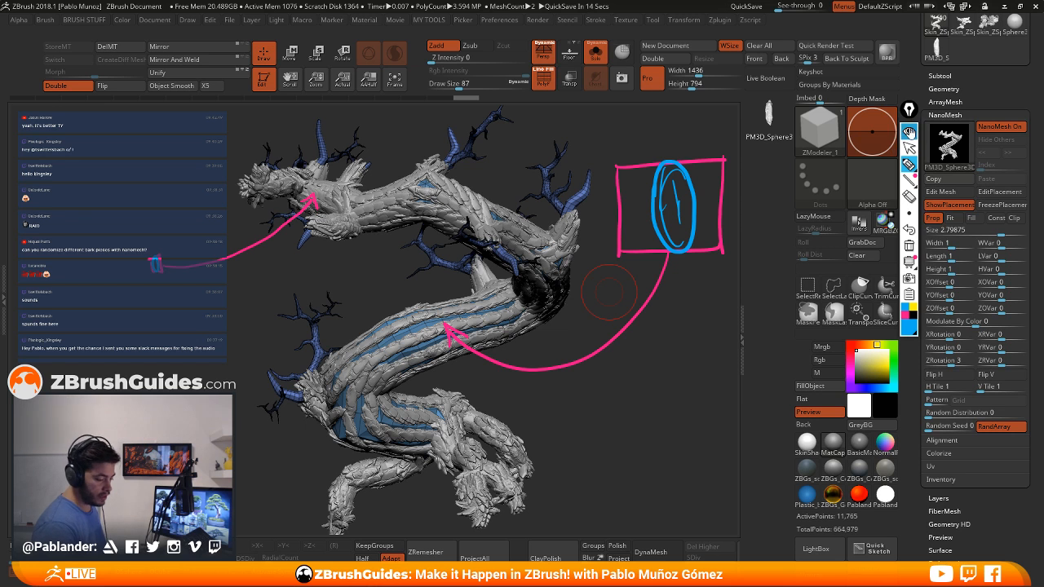
pyautogui.click(910, 132)
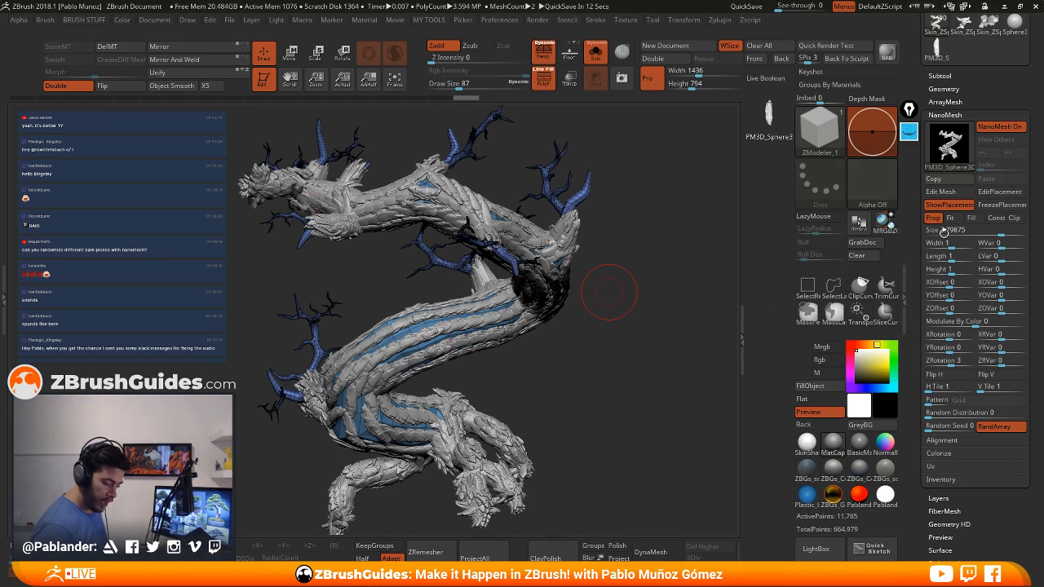
# Switch the NanoMesh proportion mode to Fit and check the bark pieces along the trunk
pyautogui.click(951, 218)
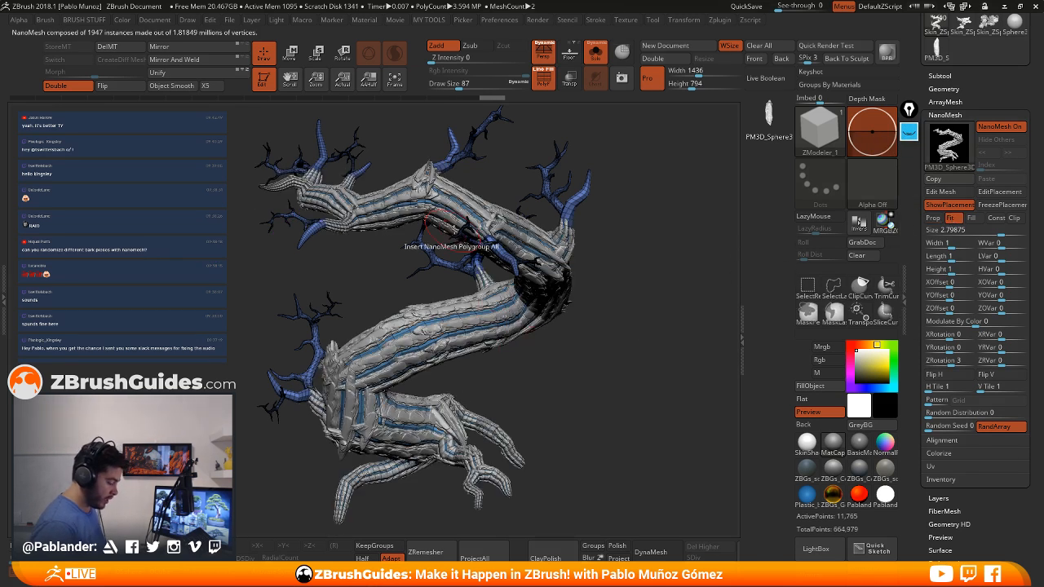
pyautogui.moveTo(630, 274); pyautogui.dragTo(383, 404)
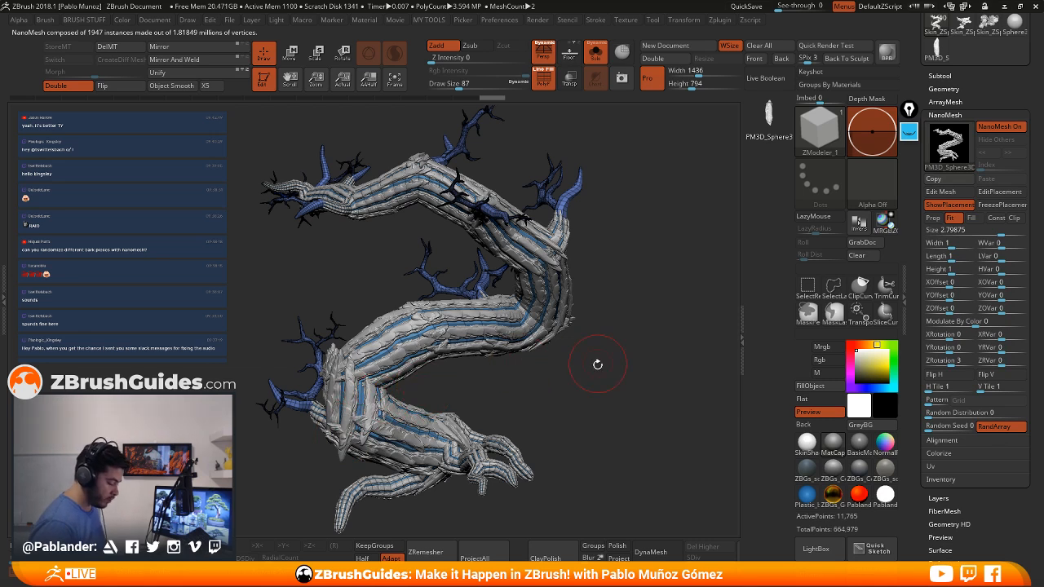
pyautogui.moveTo(597, 365); pyautogui.dragTo(504, 343)
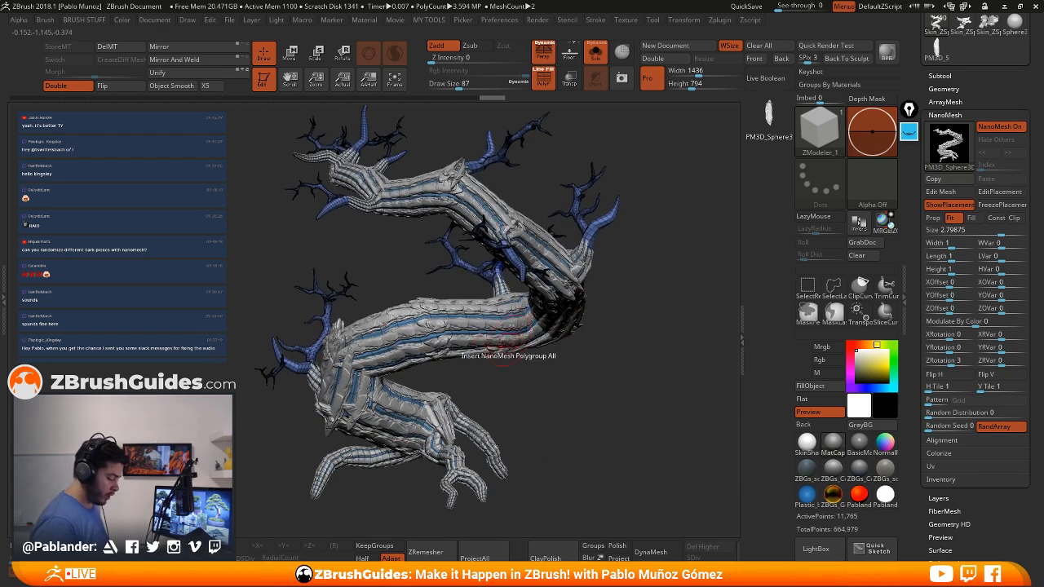
pyautogui.moveTo(567, 342); pyautogui.dragTo(620, 331)
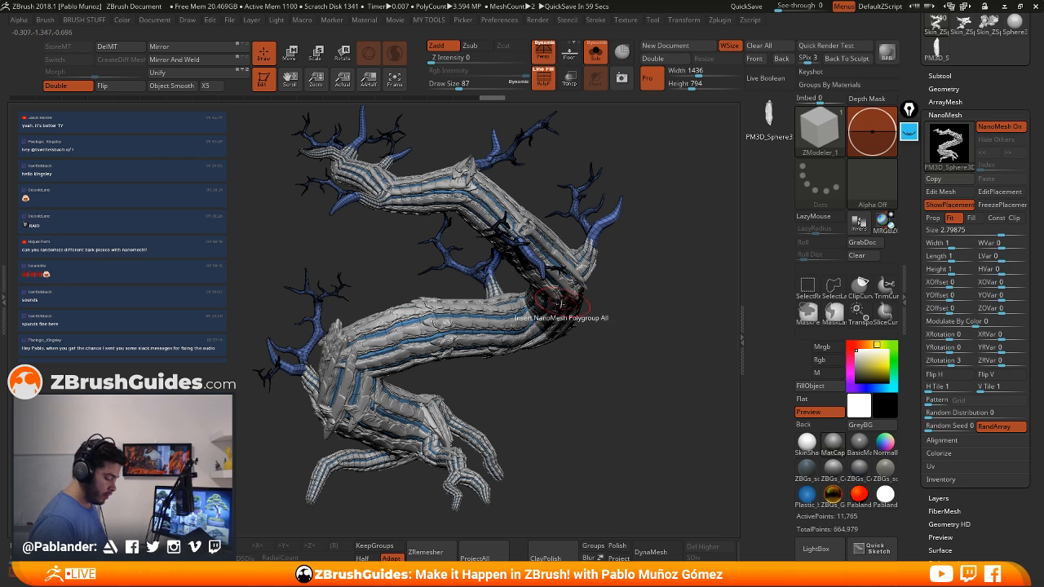
# Try the Fill proportion mode on the trunk's NanoMesh and return to Fit
pyautogui.moveTo(498, 308); pyautogui.dragTo(688, 399)
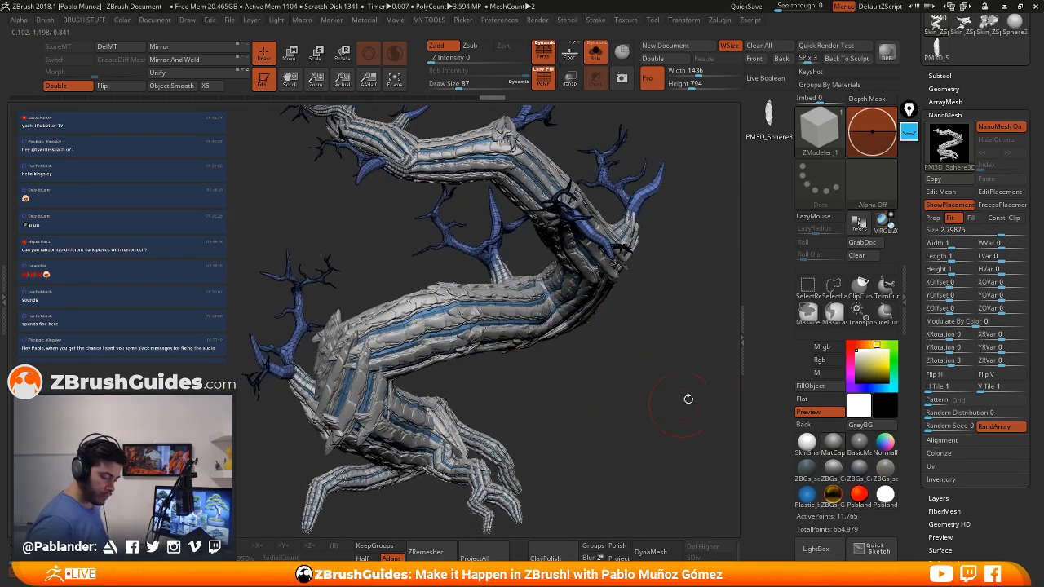
pyautogui.click(973, 218)
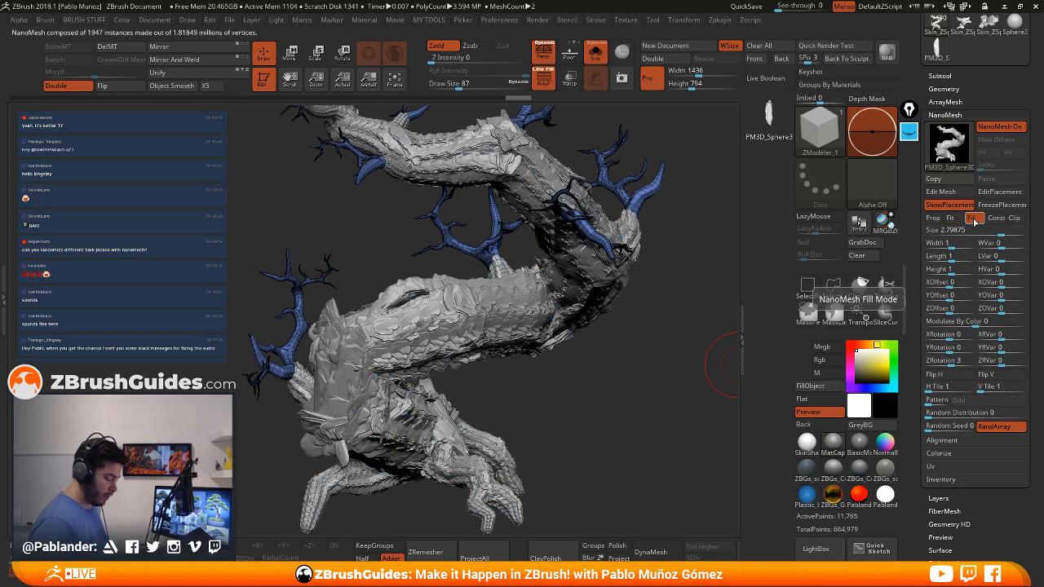
pyautogui.click(951, 218)
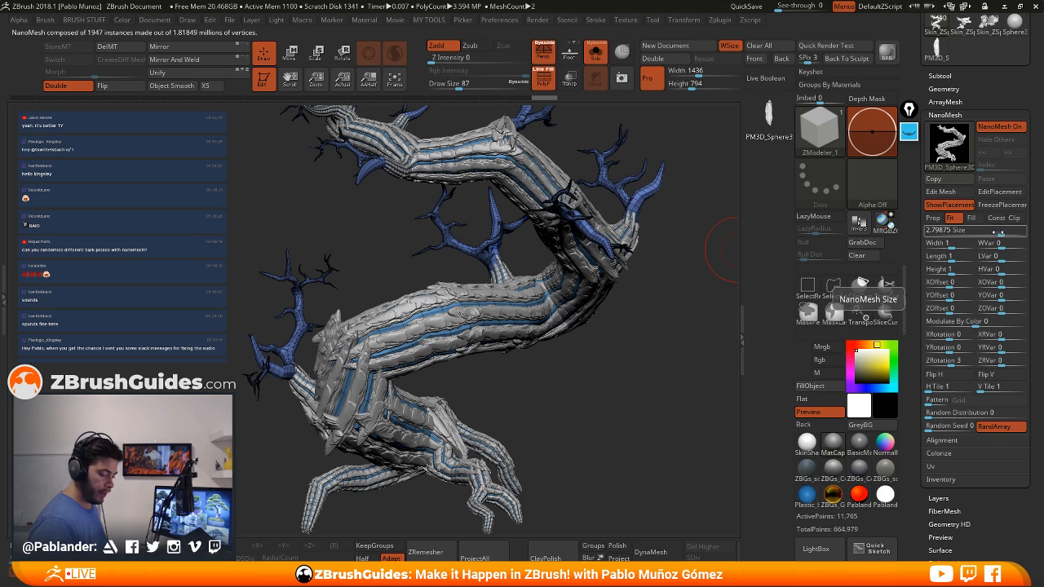
# Reduce the bark size to about 2.42 and set the X offset to 0.3252 with variation 53 and the Y offset to 0.24905 with variation 100
pyautogui.moveTo(999, 233)
pyautogui.mouseDown()
pyautogui.moveTo(987, 231)
pyautogui.moveTo(1002, 232)
pyautogui.mouseUp()
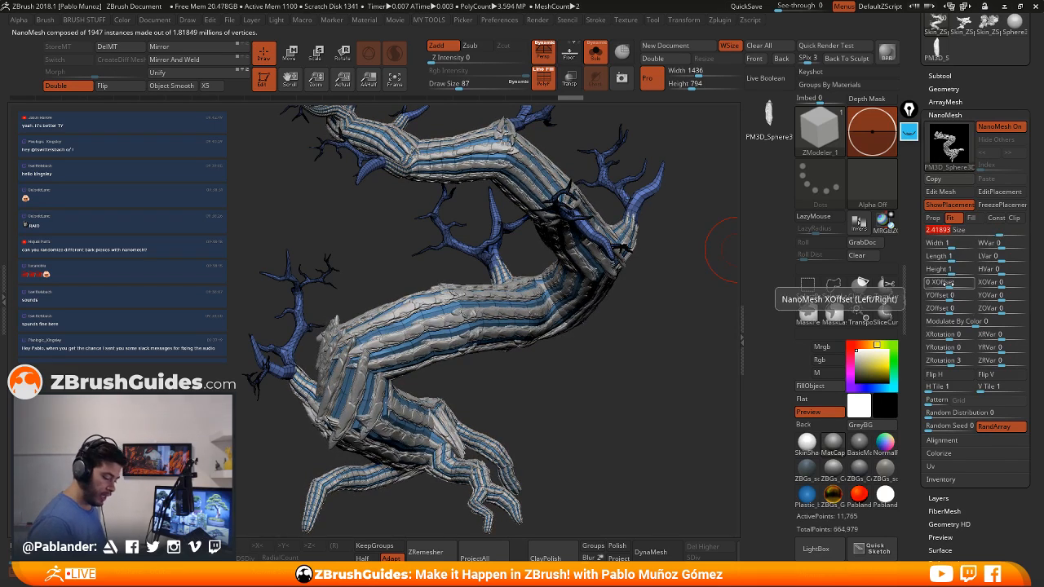
pyautogui.moveTo(960, 282); pyautogui.dragTo(949, 283)
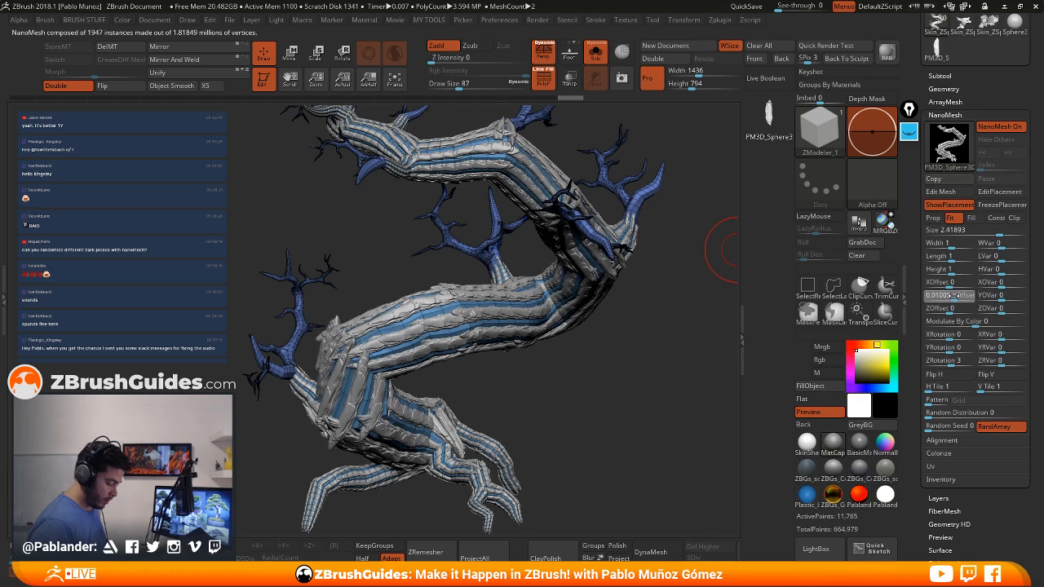
pyautogui.moveTo(954, 295); pyautogui.dragTo(1025, 297)
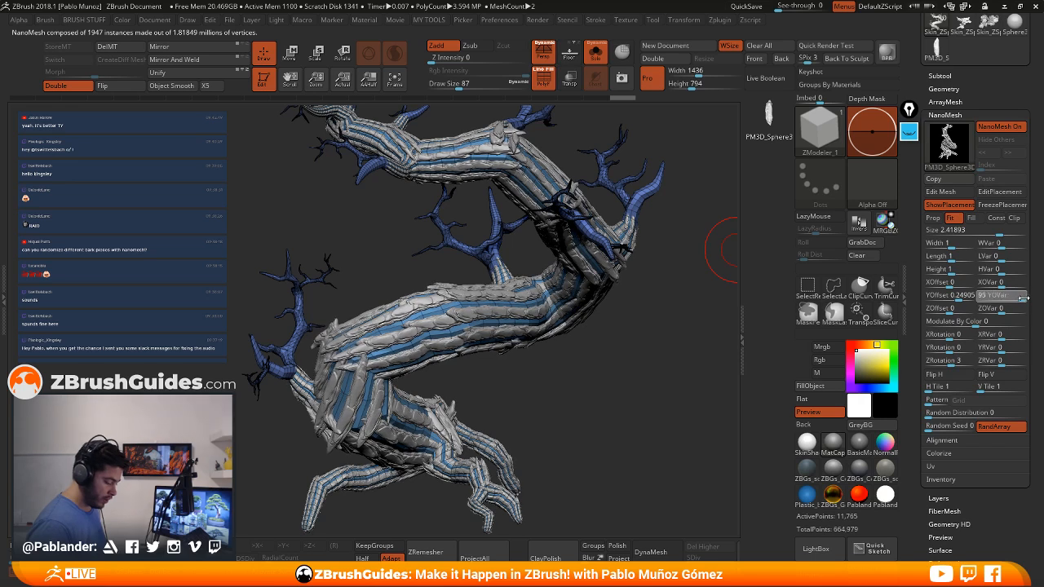
pyautogui.moveTo(951, 308); pyautogui.dragTo(973, 281)
pyautogui.click(959, 309)
pyautogui.write('0')
pyautogui.press('Return')
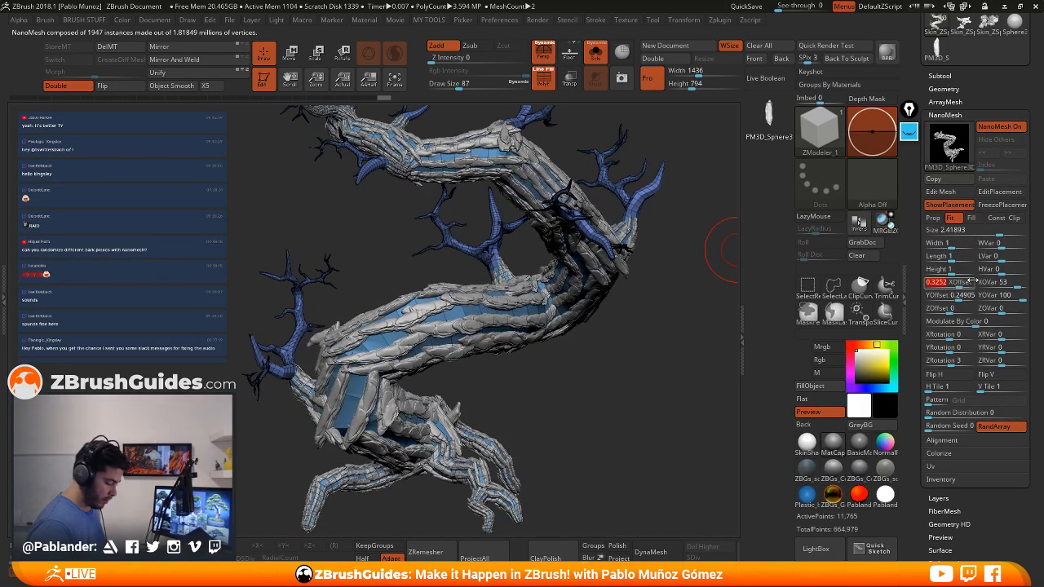
# Try a horizontal tiling of 2 for the bark pieces and inspect the denser trunk coverage
pyautogui.keyDown('ctrl'); pyautogui.moveTo(629, 403); pyautogui.dragTo(574, 390, button='right'); pyautogui.keyUp('ctrl')
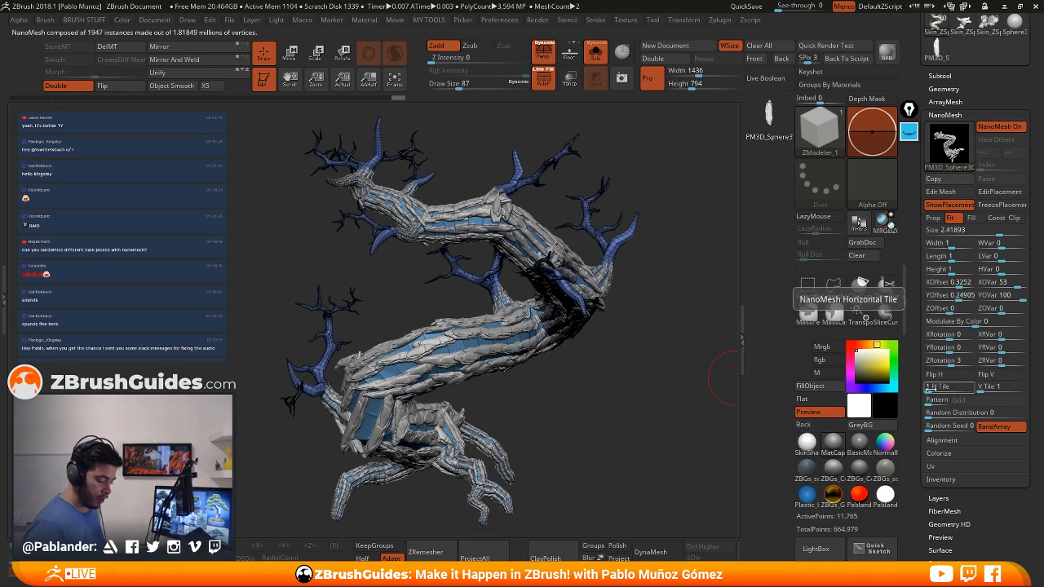
pyautogui.moveTo(931, 391); pyautogui.dragTo(927, 393)
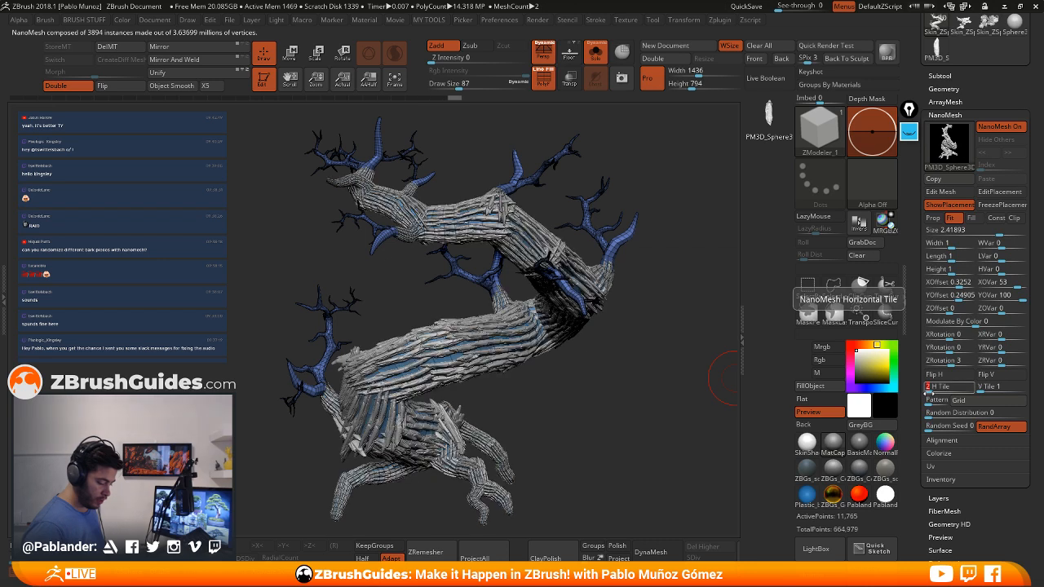
pyautogui.moveTo(645, 392); pyautogui.dragTo(590, 392)
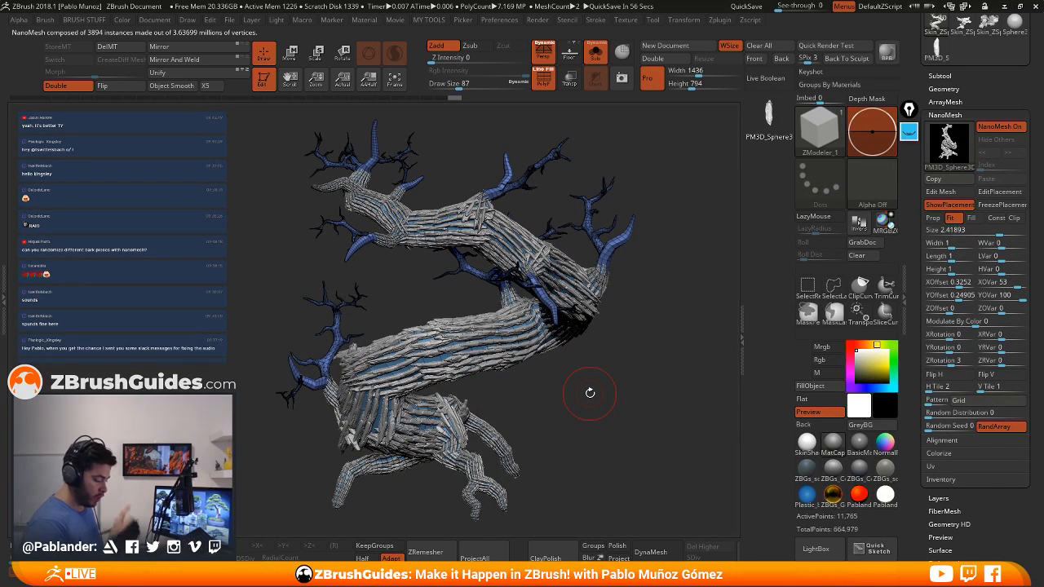
# Clear the old on-screen annotation and sketch a pink square beside the trunk with two tall blue ovals inside it
pyautogui.click(909, 131)
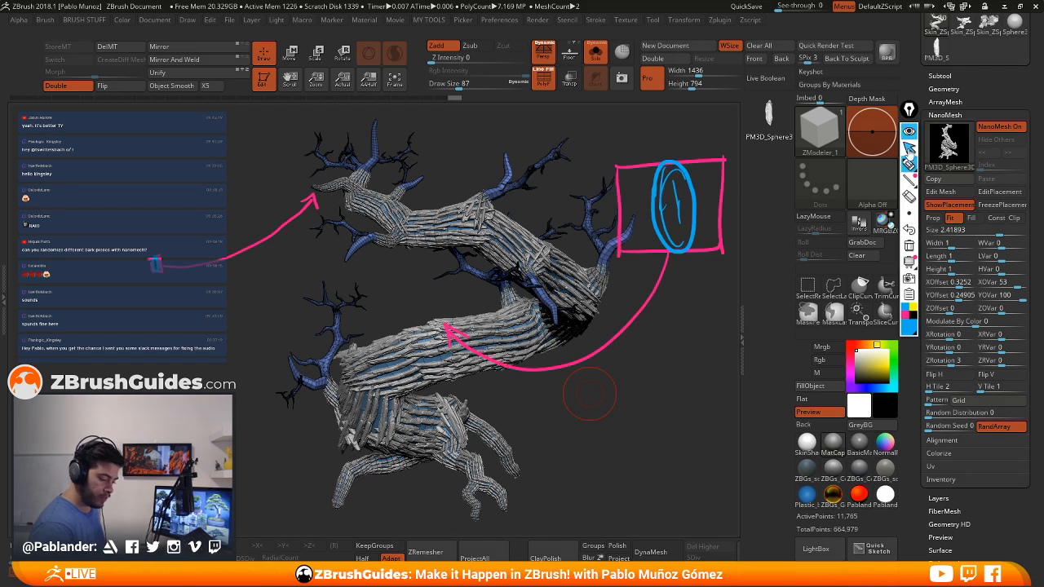
pyautogui.click(909, 249)
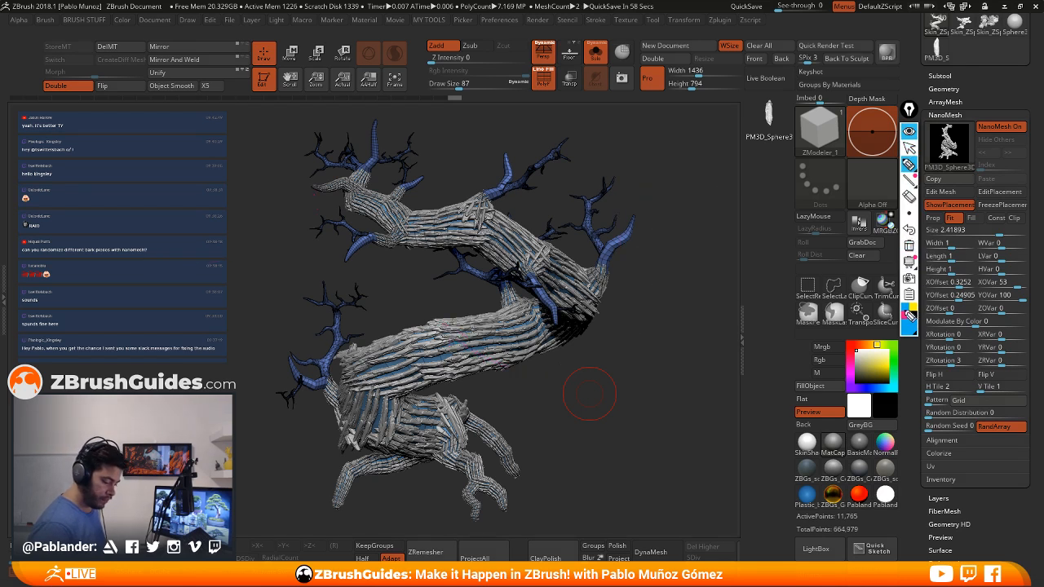
pyautogui.moveTo(599, 317)
pyautogui.mouseDown()
pyautogui.moveTo(611, 422)
pyautogui.moveTo(713, 300)
pyautogui.mouseUp()
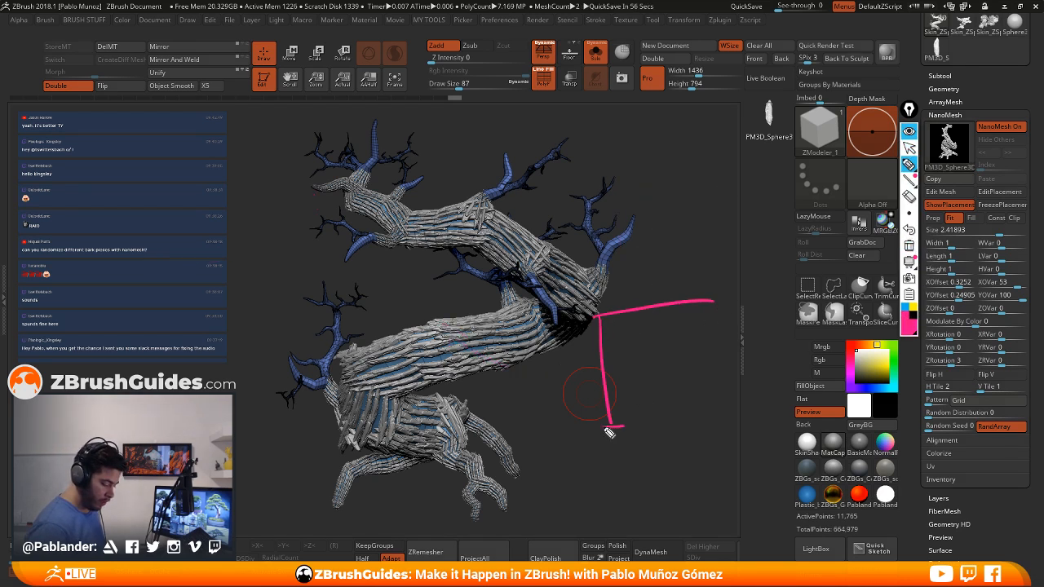
pyautogui.moveTo(605, 426); pyautogui.dragTo(710, 421)
pyautogui.moveTo(714, 293); pyautogui.dragTo(709, 426)
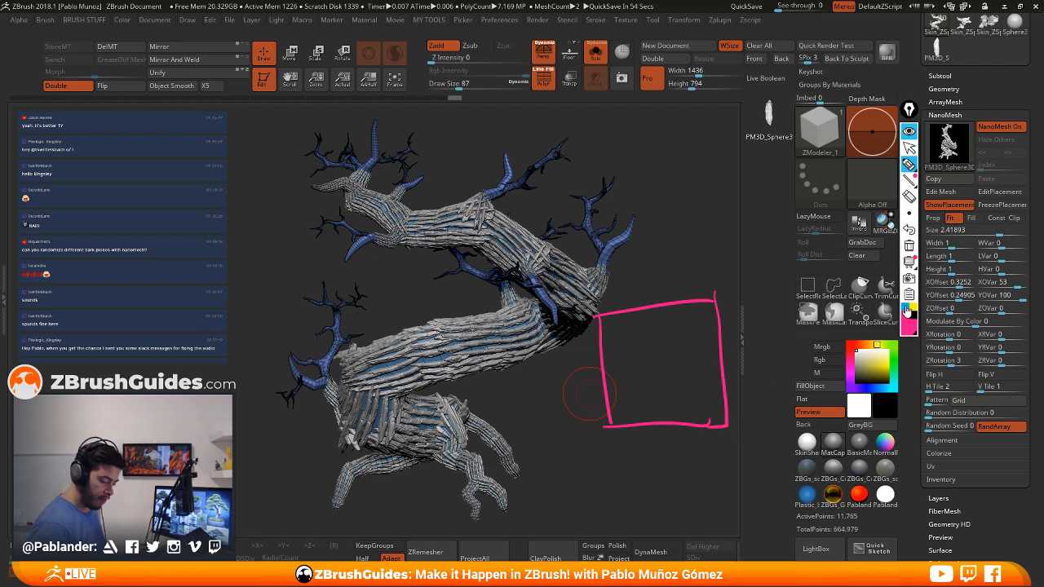
pyautogui.moveTo(642, 324); pyautogui.dragTo(644, 371)
pyautogui.moveTo(674, 313)
pyautogui.mouseDown()
pyautogui.moveTo(681, 296)
pyautogui.moveTo(698, 347)
pyautogui.moveTo(693, 330)
pyautogui.mouseUp()
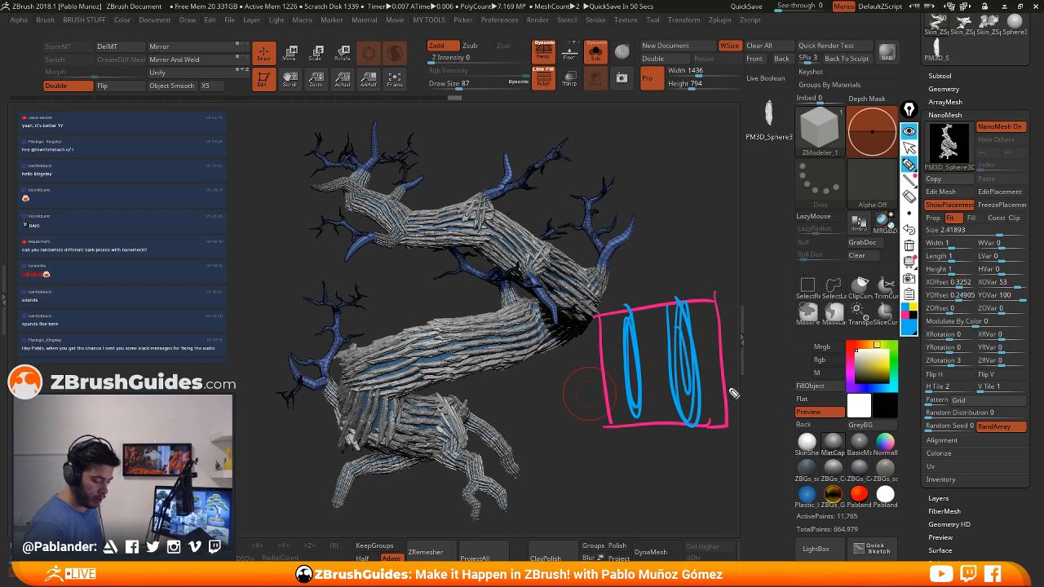
# Circle H Tile in blue and V Tile in yellow, link both to the square, add four yellow ovals inside it, and hide the annotation
pyautogui.moveTo(927, 390)
pyautogui.mouseDown()
pyautogui.moveTo(712, 380)
pyautogui.moveTo(755, 401)
pyautogui.mouseUp()
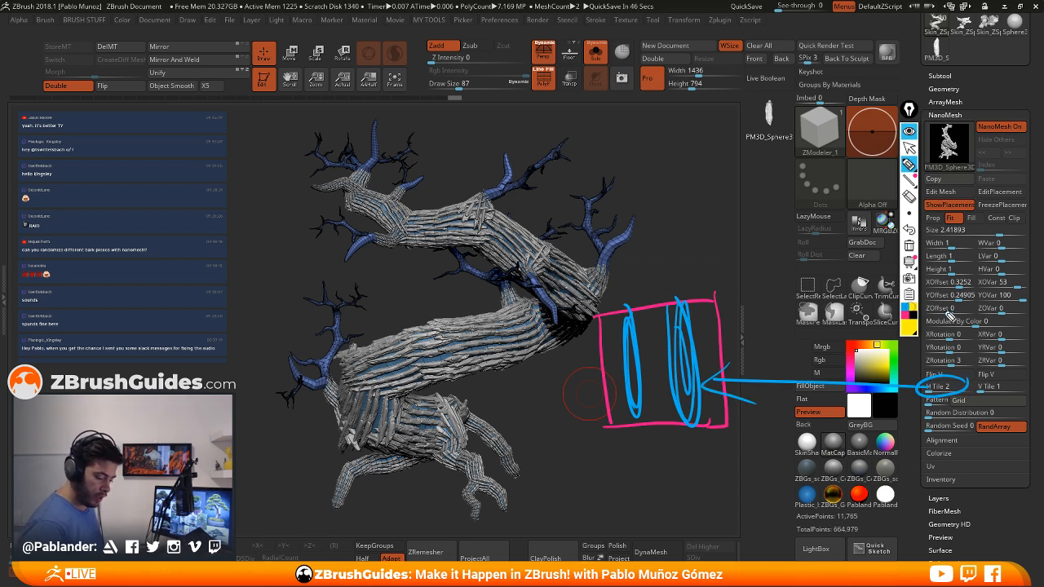
pyautogui.moveTo(1026, 382); pyautogui.dragTo(979, 400)
pyautogui.moveTo(934, 346)
pyautogui.mouseDown()
pyautogui.moveTo(708, 319)
pyautogui.moveTo(694, 328)
pyautogui.moveTo(635, 304)
pyautogui.mouseUp()
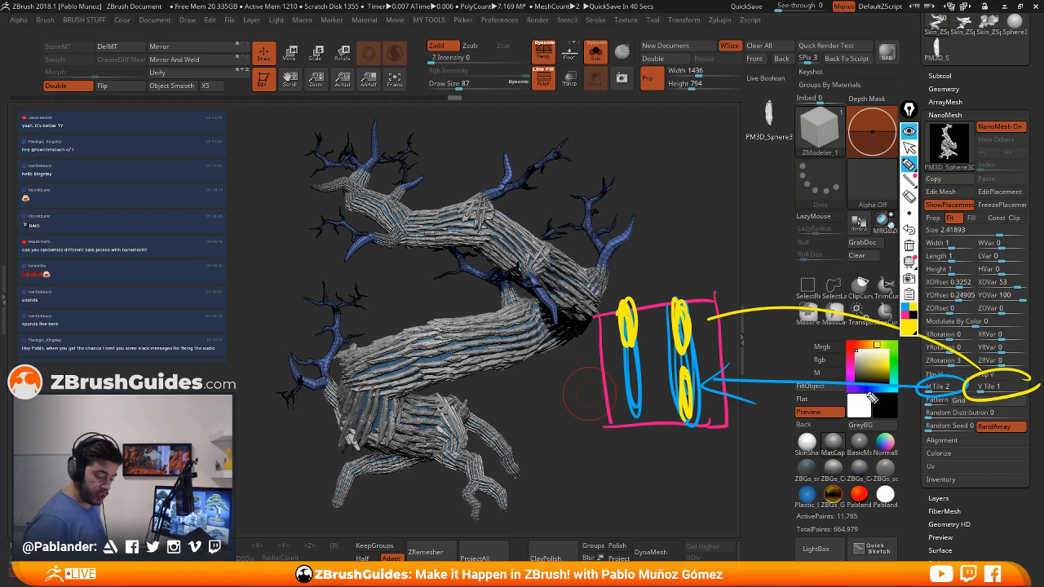
pyautogui.moveTo(639, 390); pyautogui.dragTo(644, 383)
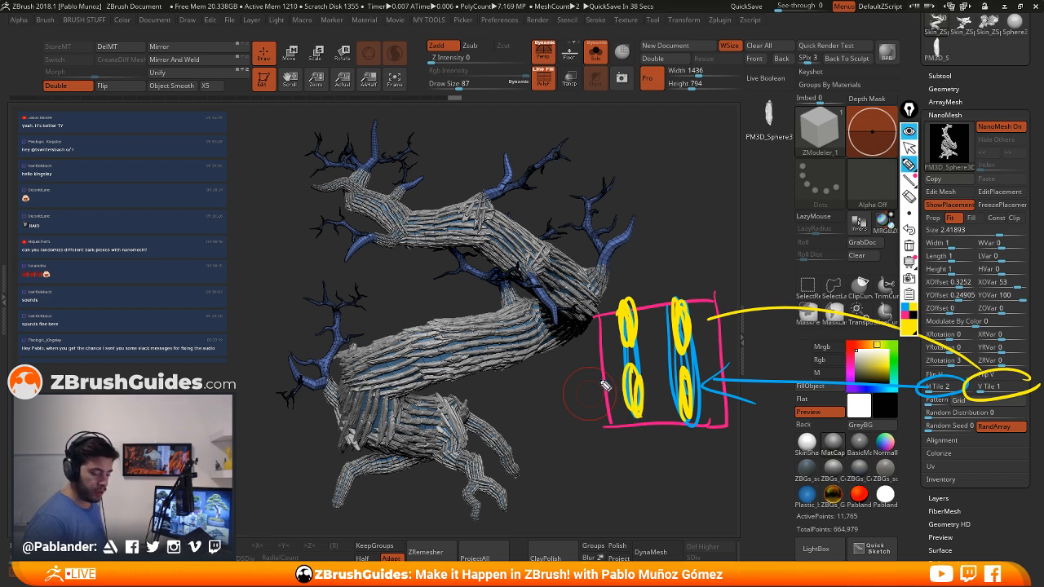
pyautogui.click(909, 133)
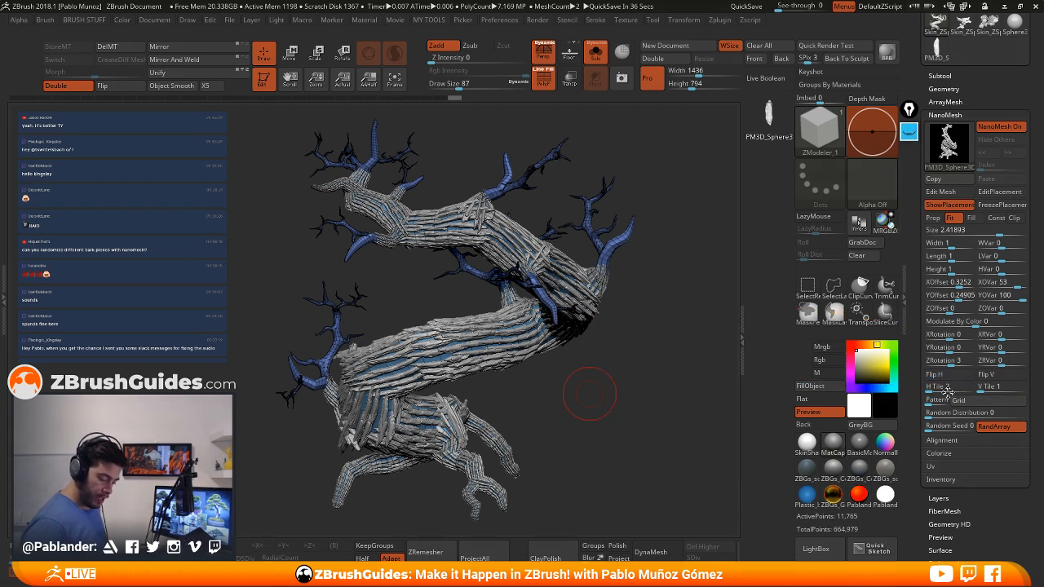
# Reset the horizontal tiling to 1 and set the bark width, length and height to about 1.33, 1.12 and 0.70, with variations 7, 2 and 4
pyautogui.moveTo(928, 387); pyautogui.dragTo(917, 394)
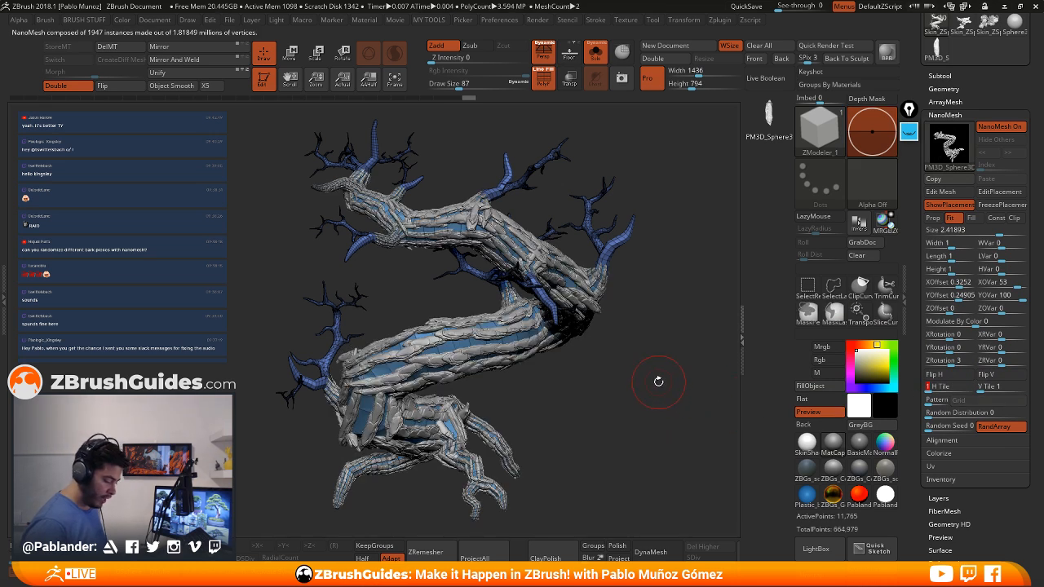
pyautogui.moveTo(628, 396); pyautogui.dragTo(636, 374)
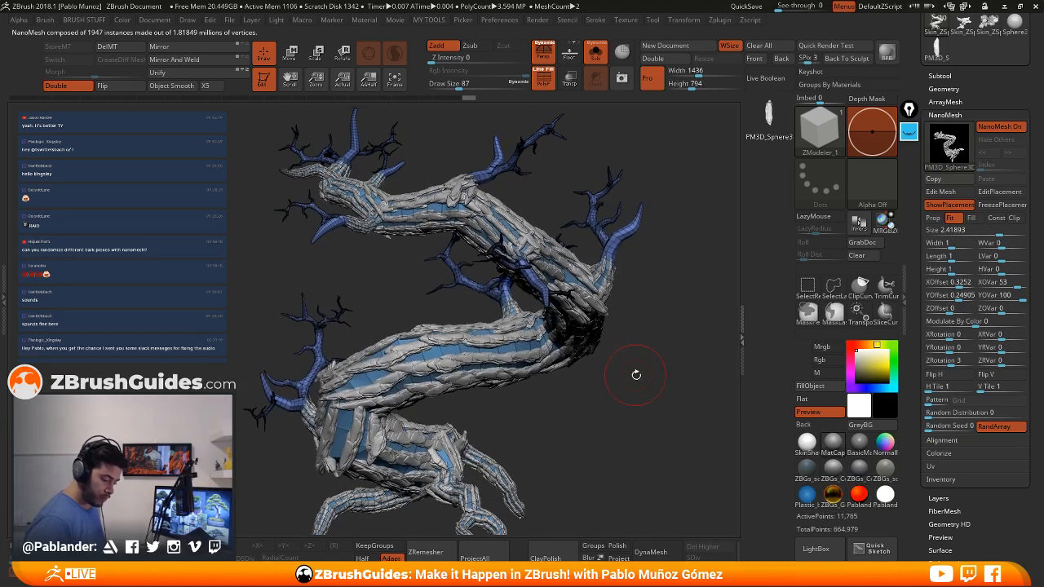
pyautogui.moveTo(951, 244); pyautogui.dragTo(1006, 270)
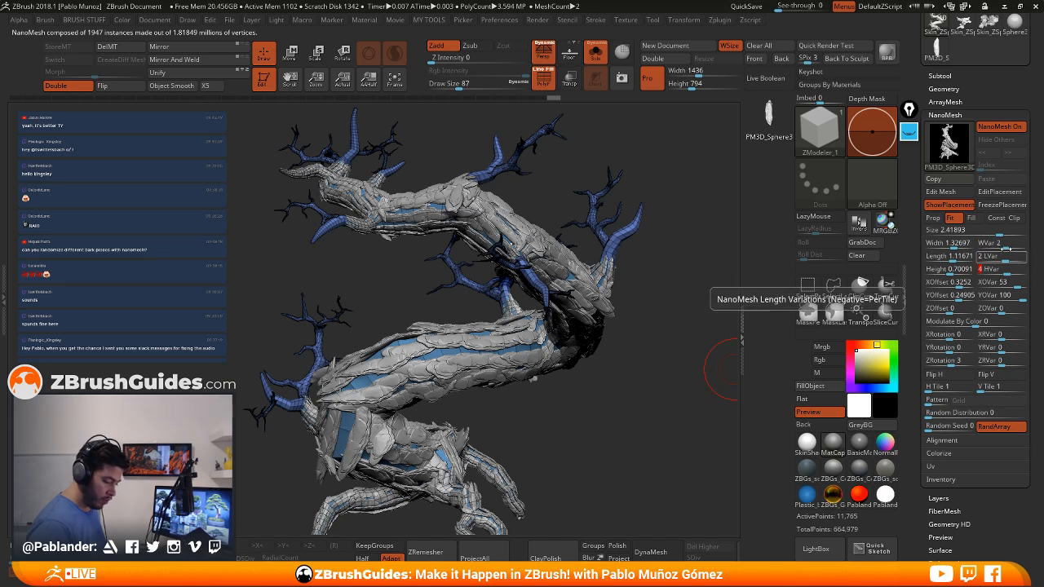
# Increase the NanoMesh size to about 2.92 and inspect the bark coverage around the tree
pyautogui.moveTo(1007, 230); pyautogui.dragTo(1003, 231)
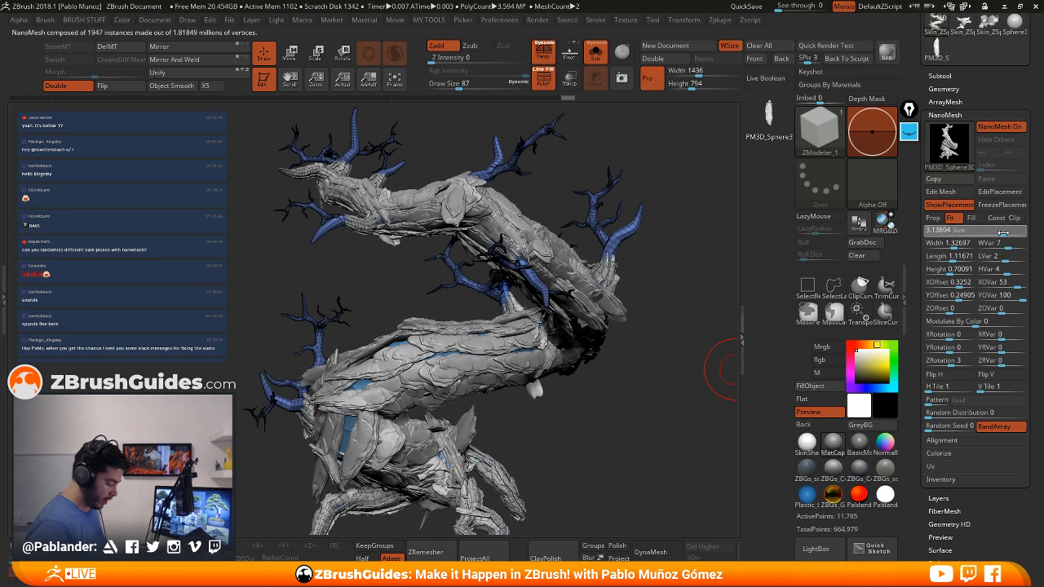
pyautogui.moveTo(1003, 232); pyautogui.dragTo(1000, 232)
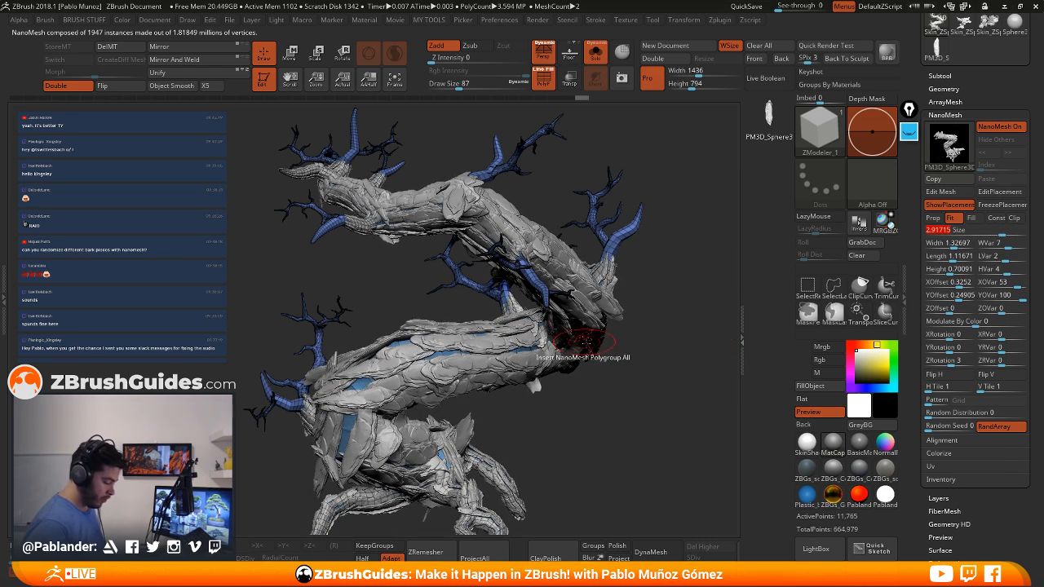
pyautogui.moveTo(605, 377); pyautogui.dragTo(582, 393)
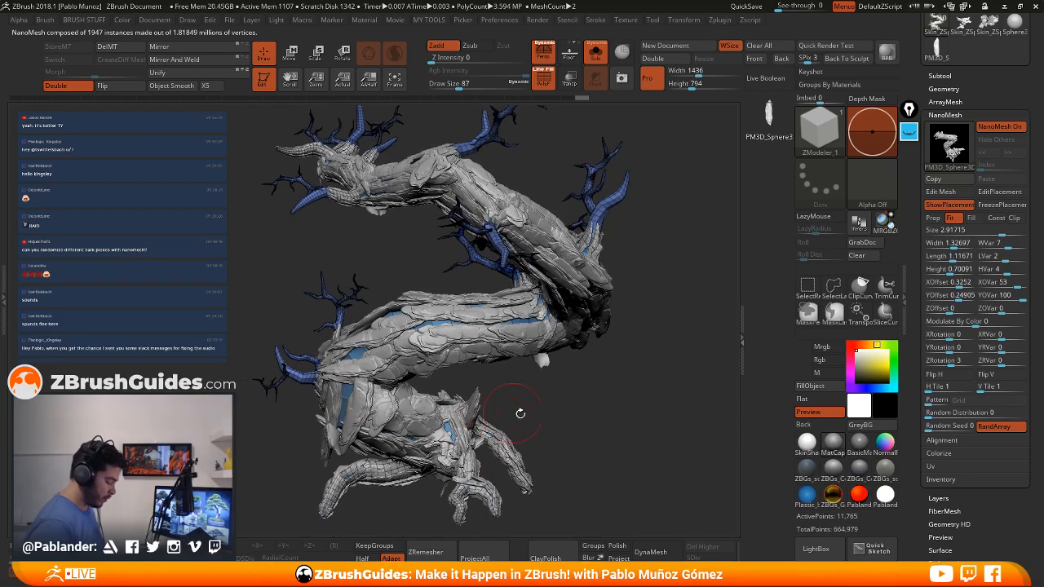
pyautogui.moveTo(522, 414); pyautogui.dragTo(622, 377)
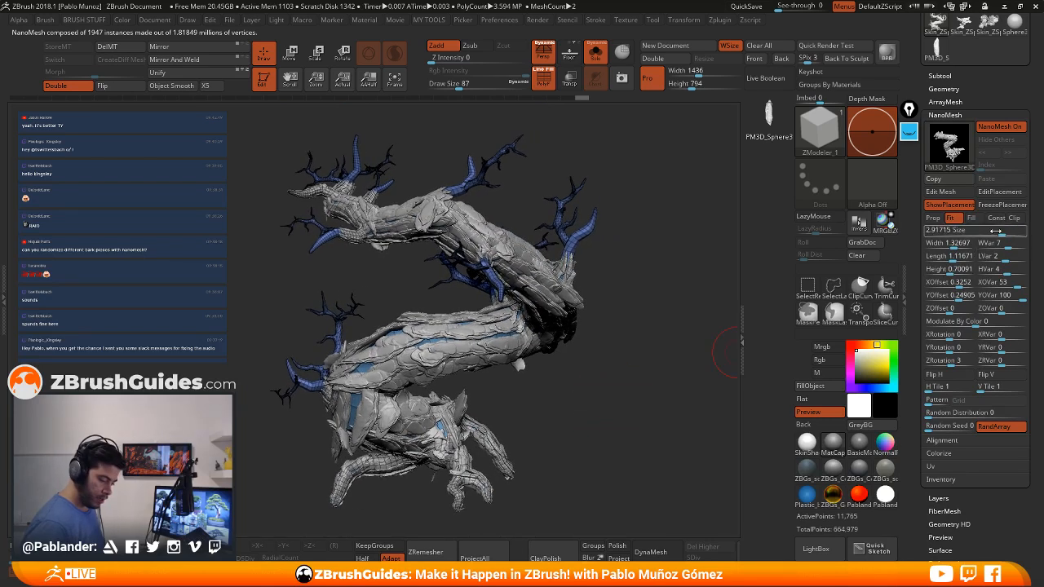
pyautogui.moveTo(1006, 231); pyautogui.dragTo(1006, 230)
pyautogui.moveTo(613, 378); pyautogui.dragTo(641, 347)
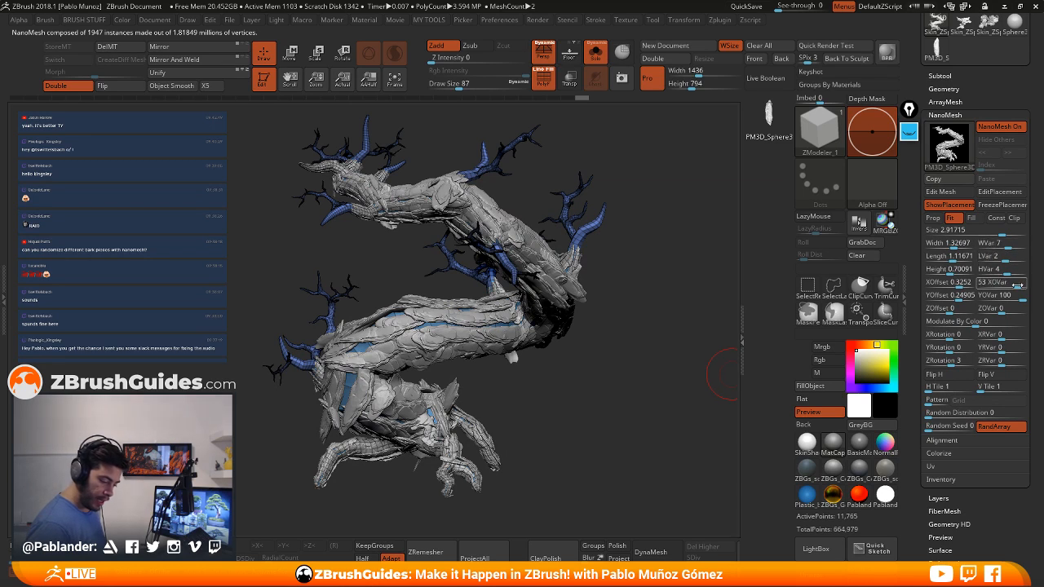
# Try tilting the bark pieces with X rotations of 42 and 27, and reset the X rotation to 0
pyautogui.click(953, 336)
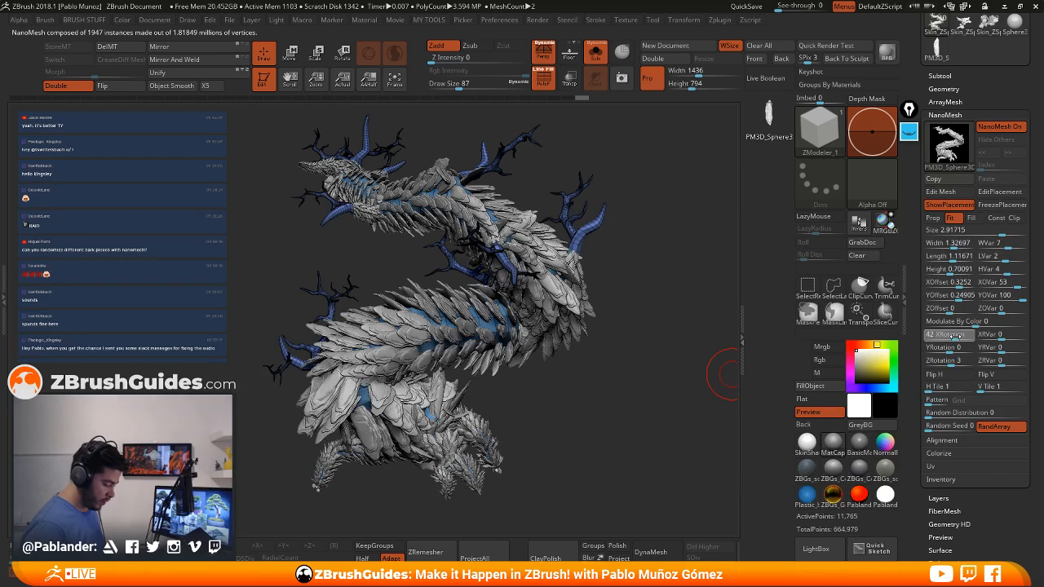
pyautogui.moveTo(957, 335); pyautogui.dragTo(949, 335)
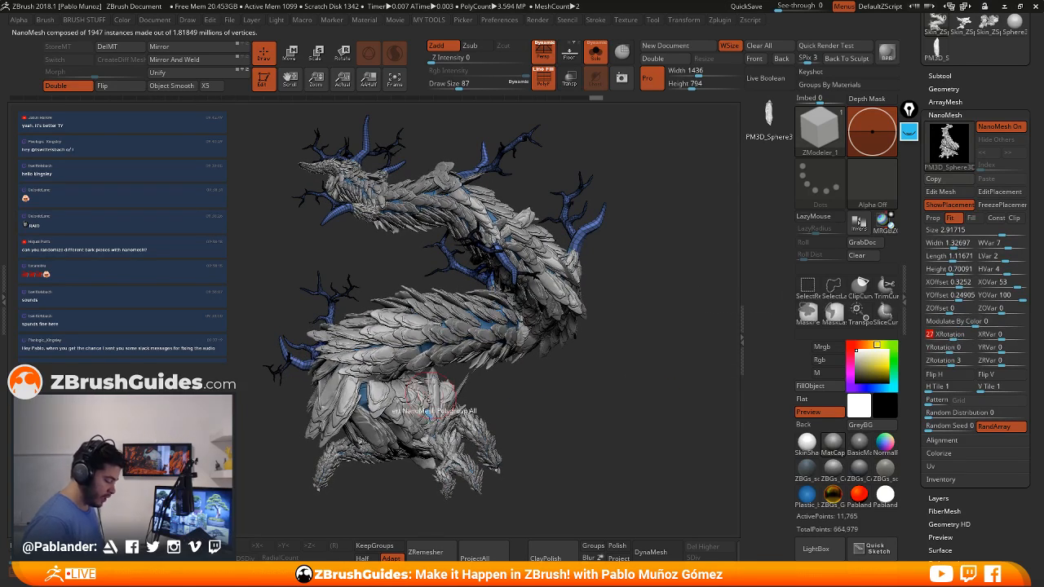
pyautogui.write('0')
pyautogui.press('Return')
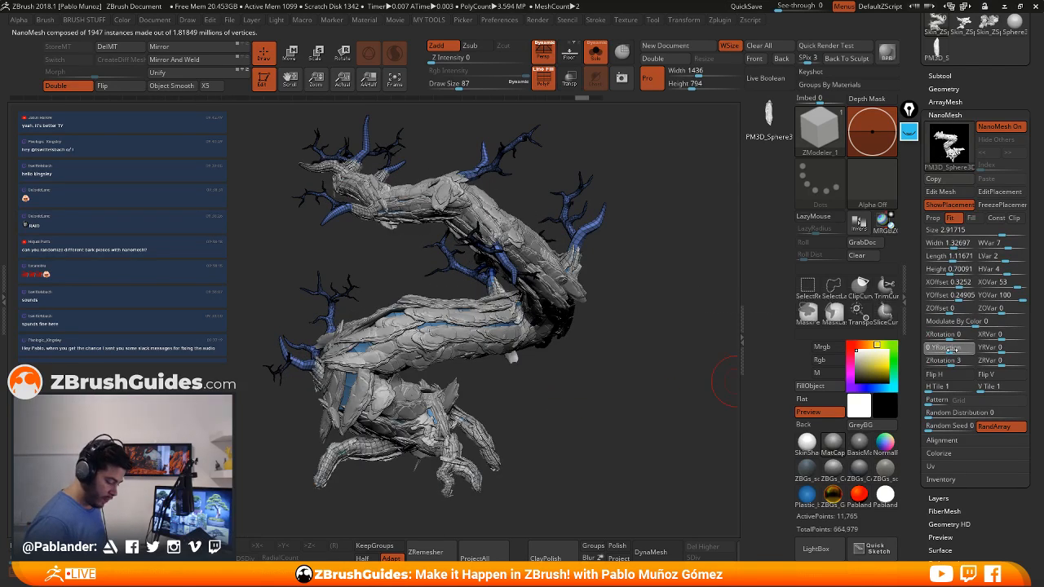
# Set the bark pieces' Y rotation to 2 with variation 5 and Z rotation to 22 with variation 4
pyautogui.moveTo(943, 348); pyautogui.dragTo(1011, 350)
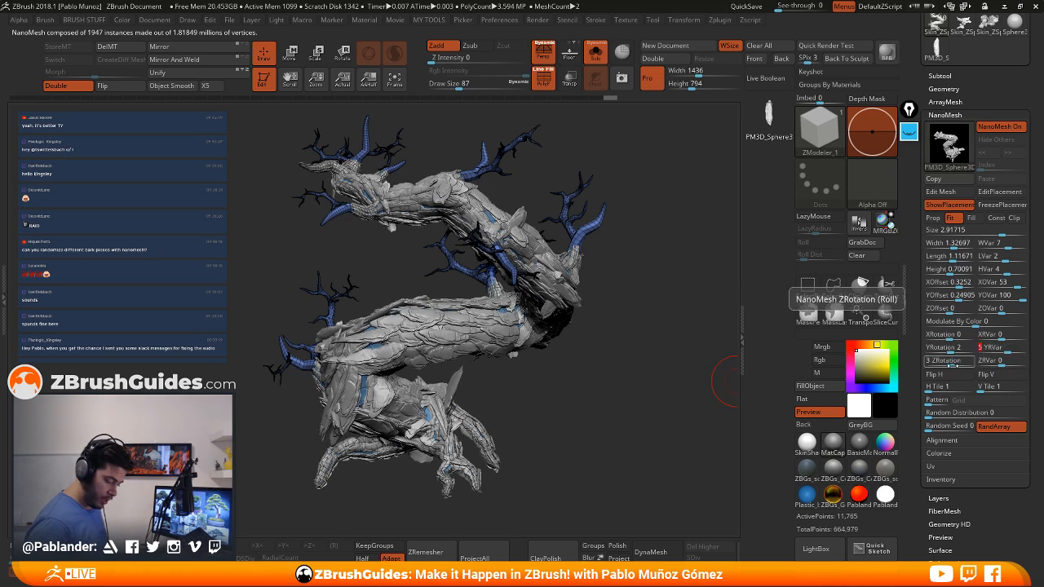
pyautogui.moveTo(951, 363)
pyautogui.mouseDown()
pyautogui.moveTo(1012, 364)
pyautogui.moveTo(954, 365)
pyautogui.mouseUp()
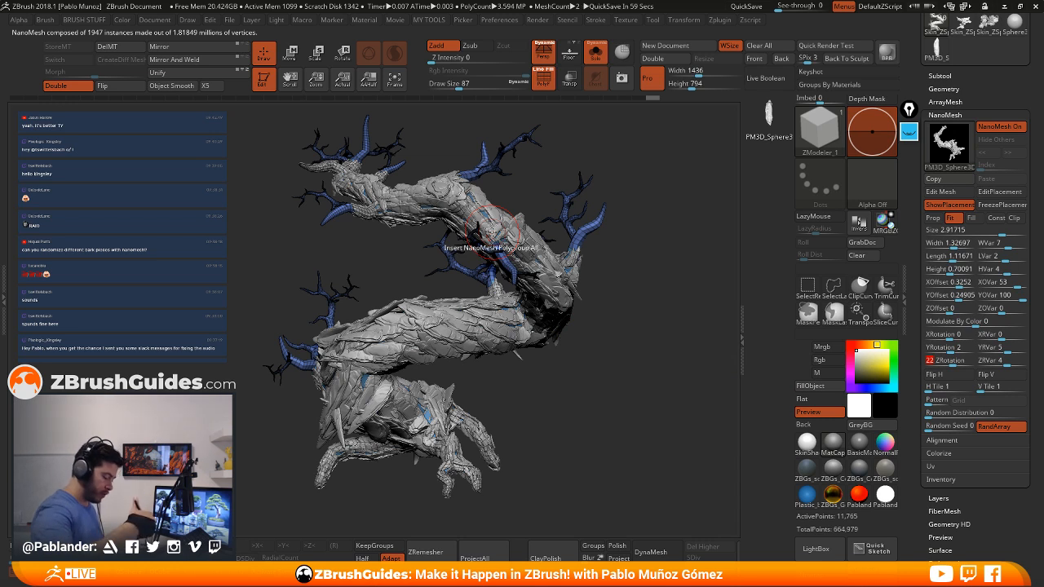
pyautogui.moveTo(494, 234); pyautogui.dragTo(486, 359, button='right')
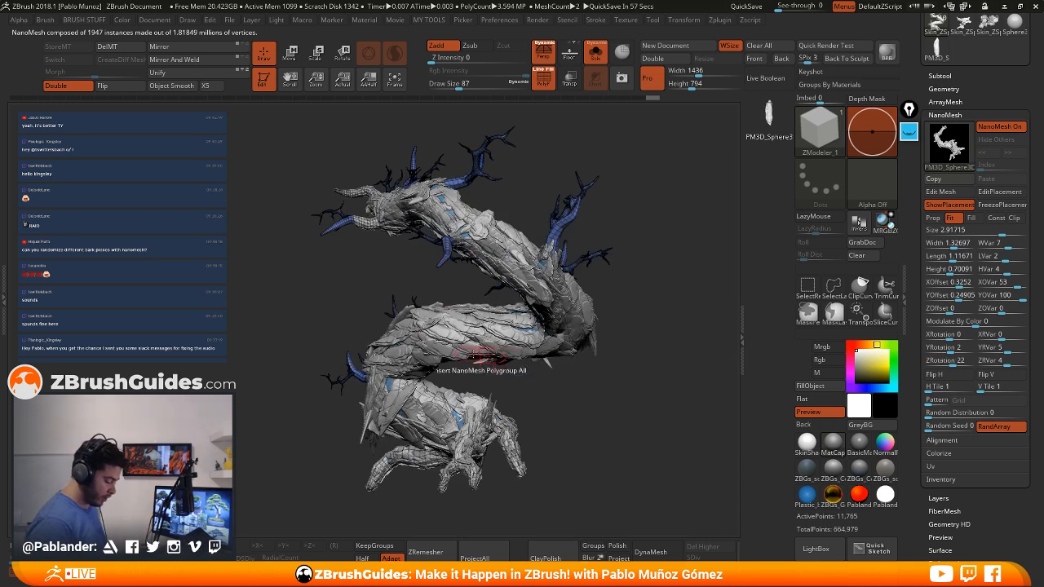
# Clear the old annotation and sketch yellow curves following the flow of the bark along the trunk
pyautogui.click(908, 131)
pyautogui.click(909, 245)
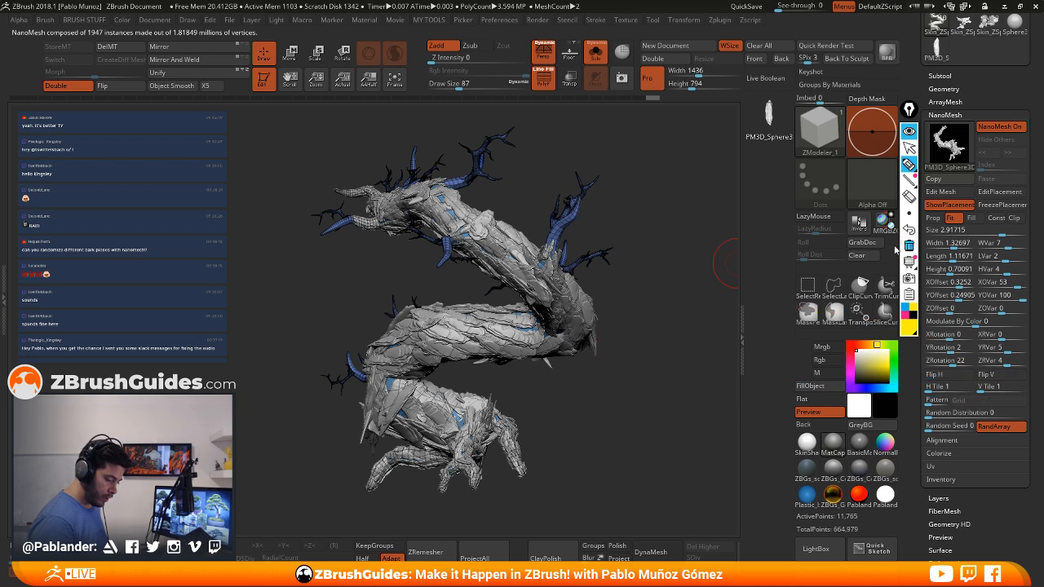
pyautogui.moveTo(559, 323)
pyautogui.mouseDown()
pyautogui.moveTo(554, 334)
pyautogui.moveTo(475, 347)
pyautogui.mouseUp()
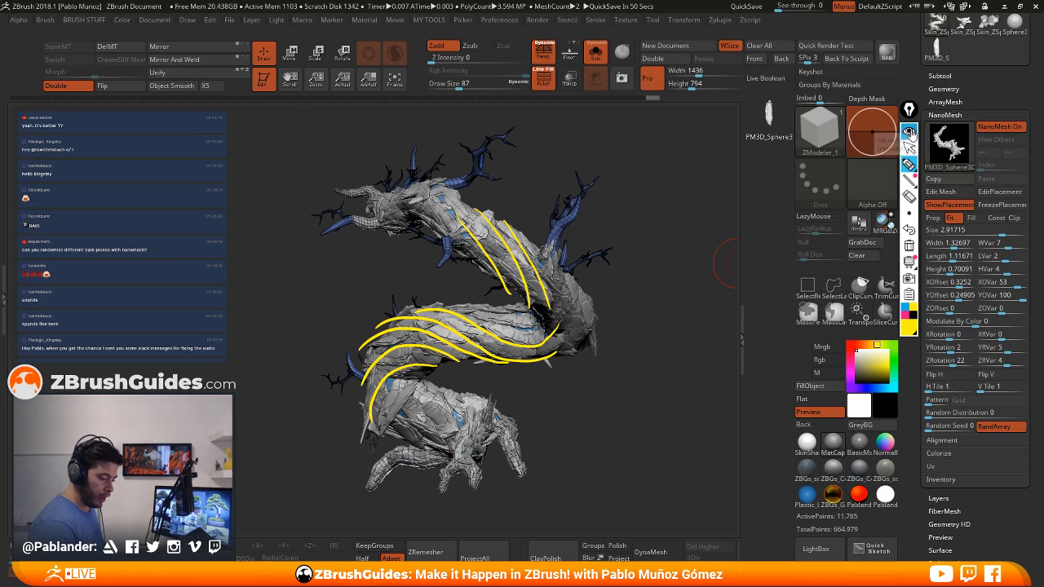
# Hide the yellow annotation curves and view the bark-covered trunk from another angle
pyautogui.click(909, 131)
pyautogui.moveTo(621, 383); pyautogui.dragTo(641, 376)
pyautogui.moveTo(641, 395); pyautogui.dragTo(611, 387)
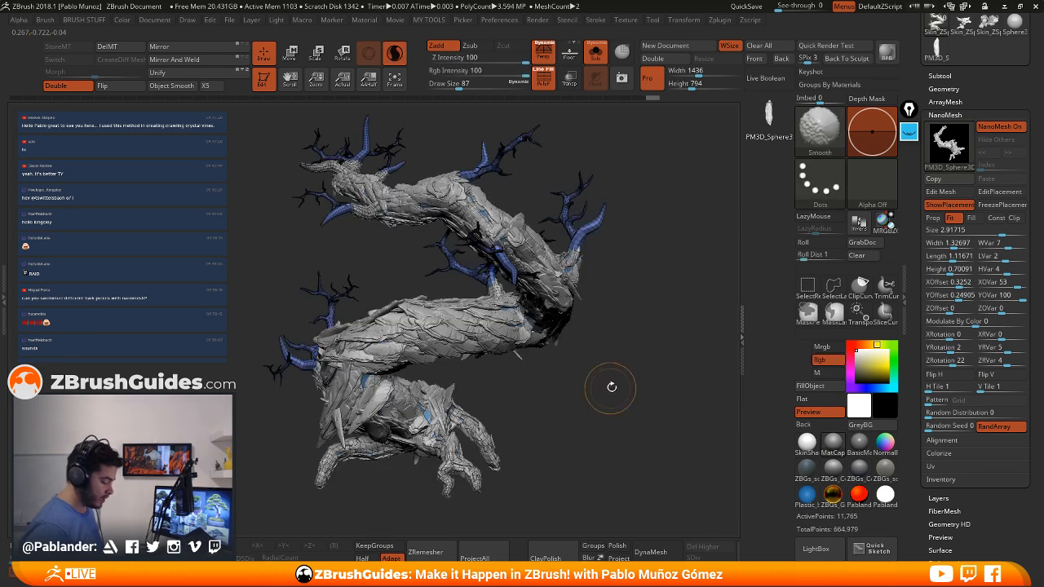
pyautogui.keyDown('alt'); pyautogui.moveTo(618, 352); pyautogui.dragTo(623, 358); pyautogui.keyUp('alt')
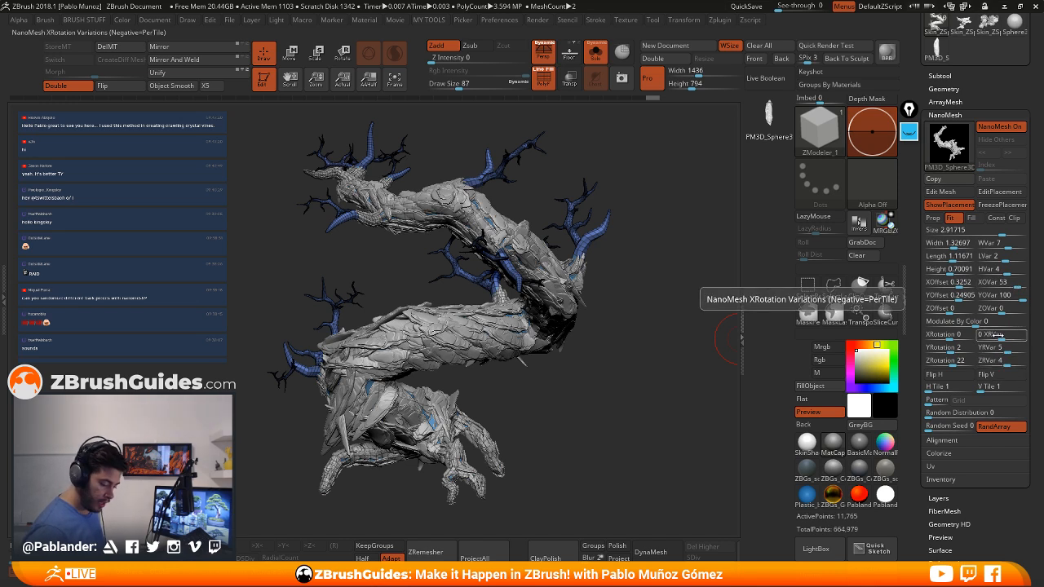
# Try an X rotation of 12 on the NanoMesh bark pieces and reset it to 0
pyautogui.moveTo(945, 336); pyautogui.dragTo(948, 336)
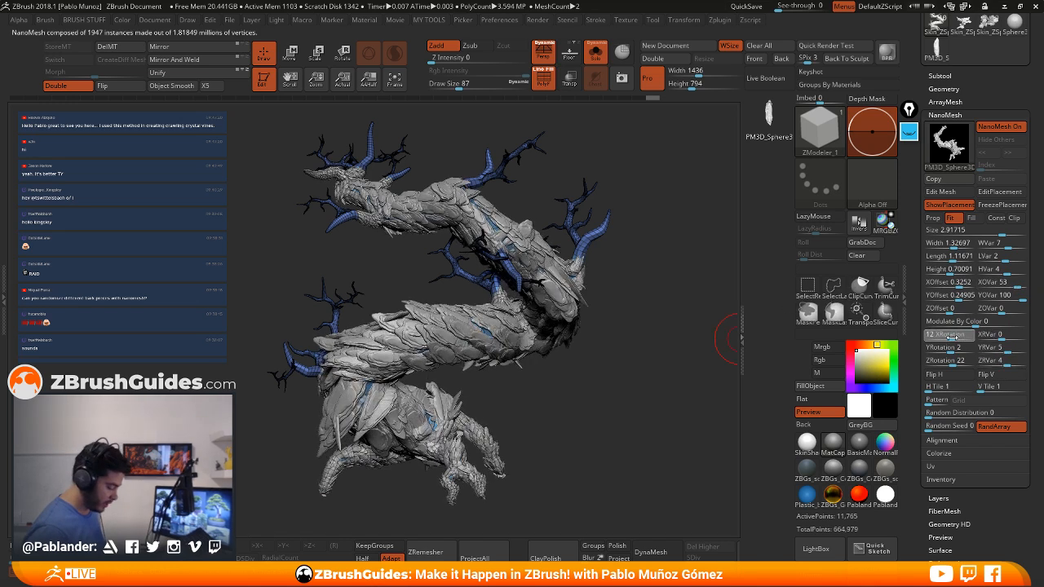
pyautogui.click(953, 336)
pyautogui.write('0')
pyautogui.press('Return')
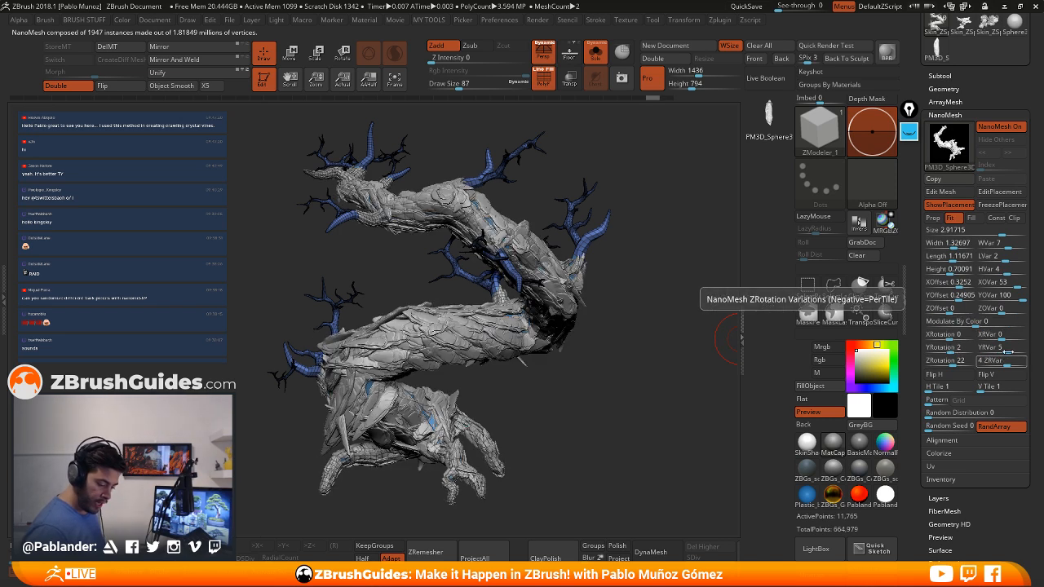
# Set the bark pieces' Y rotation variation to 7 and turn off the PolyFrame display
pyautogui.moveTo(1009, 349); pyautogui.dragTo(1010, 349)
pyautogui.moveTo(522, 429); pyautogui.dragTo(559, 417)
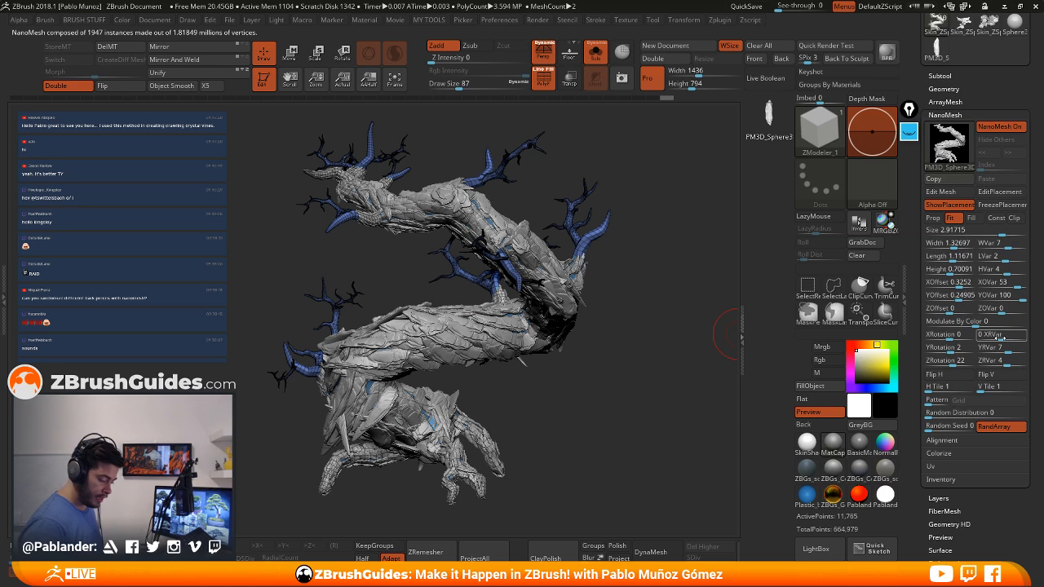
pyautogui.click(545, 83)
pyautogui.moveTo(624, 342)
pyautogui.keyDown('alt'); pyautogui.mouseDown()
pyautogui.moveTo(611, 313)
pyautogui.moveTo(628, 350)
pyautogui.moveTo(632, 331)
pyautogui.mouseUp(); pyautogui.keyUp('alt')
pyautogui.moveTo(621, 281); pyautogui.dragTo(620, 270)
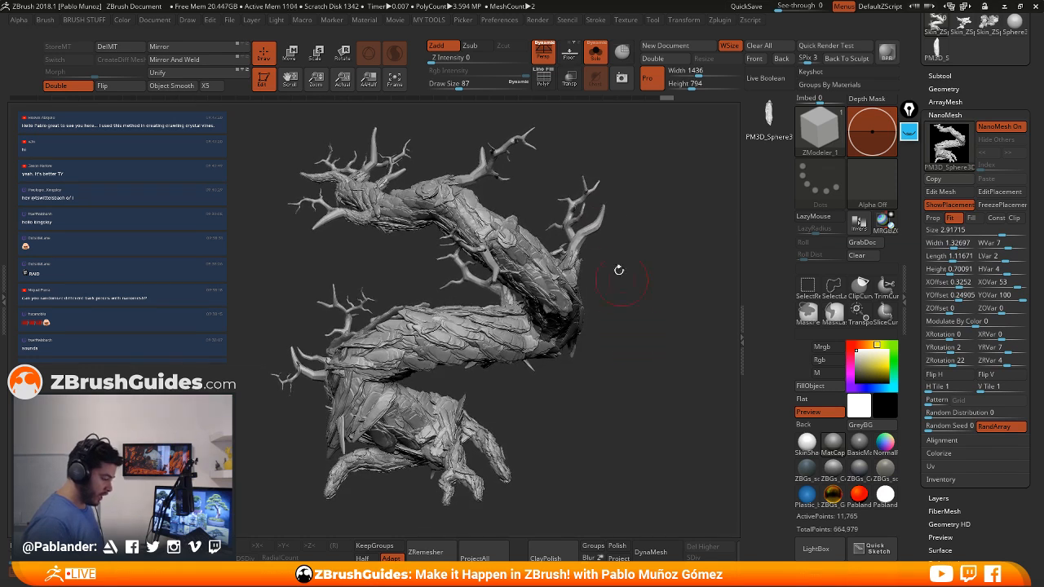
# Render the tree with Best Preview Render and inspect the bark along the trunk and roots from several angles
pyautogui.click(537, 19)
pyautogui.click(602, 107)
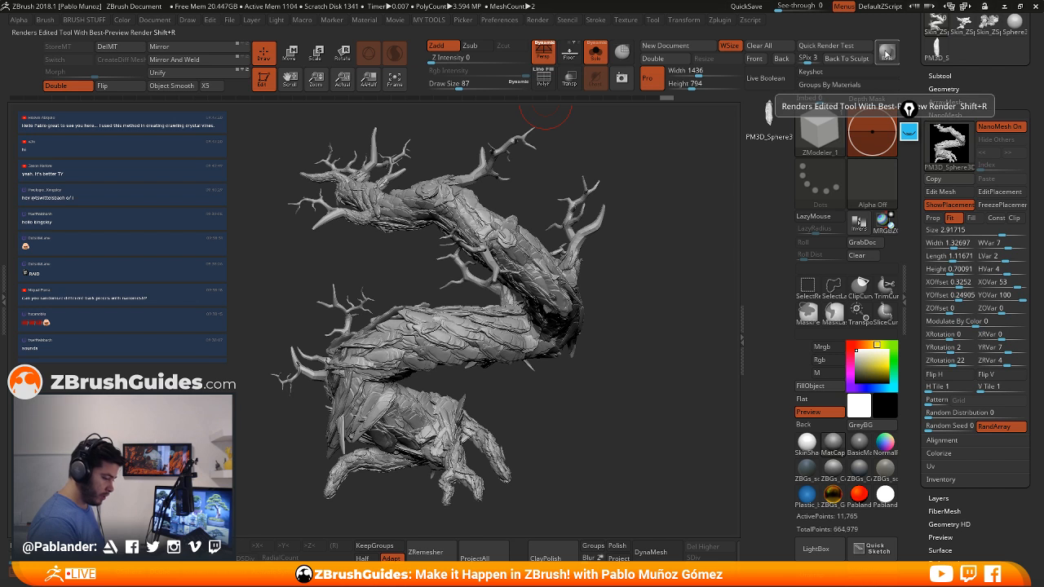
pyautogui.click(887, 53)
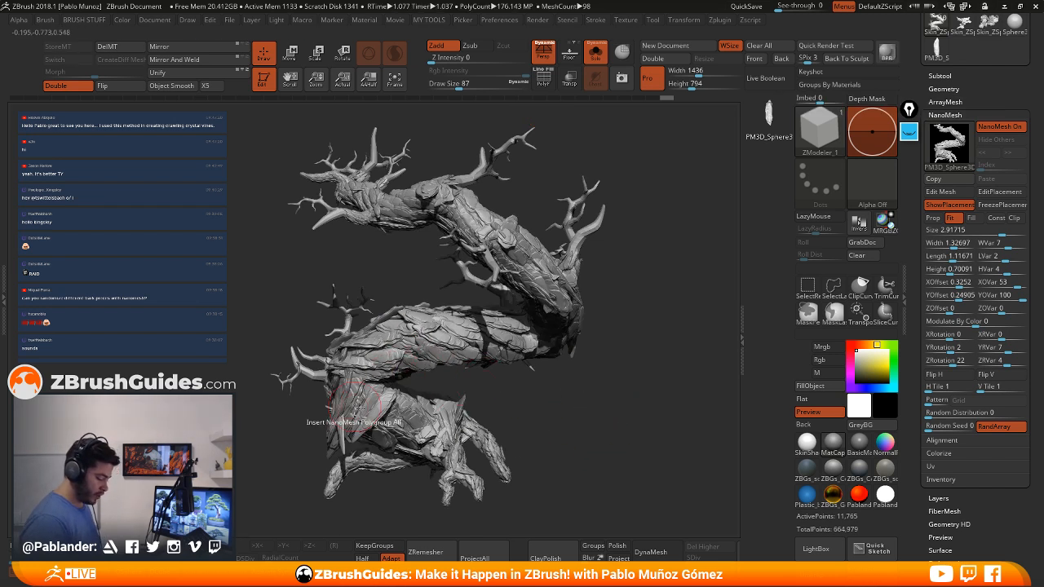
pyautogui.click(587, 377)
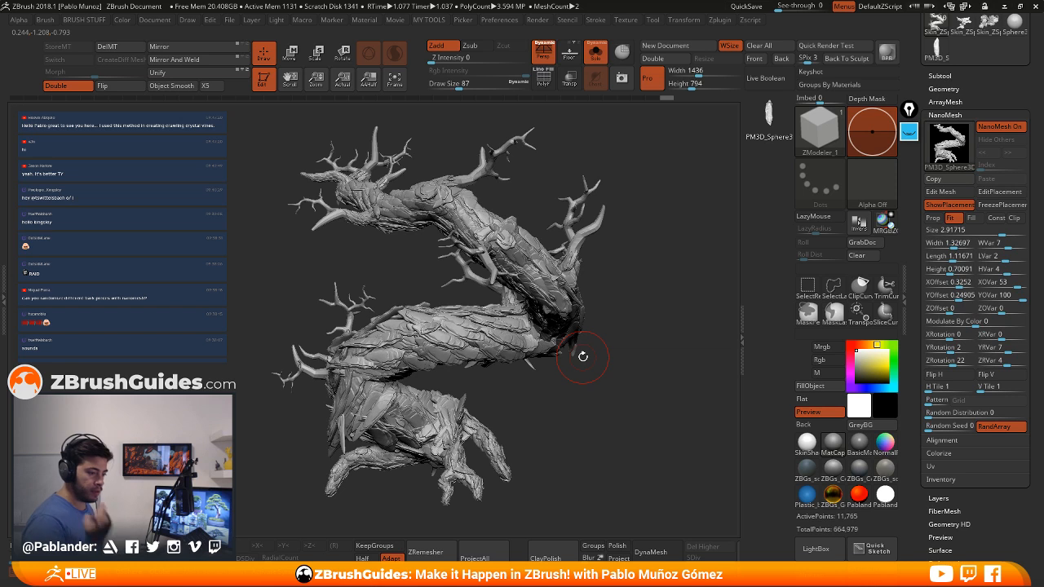
pyautogui.moveTo(572, 403); pyautogui.dragTo(570, 418)
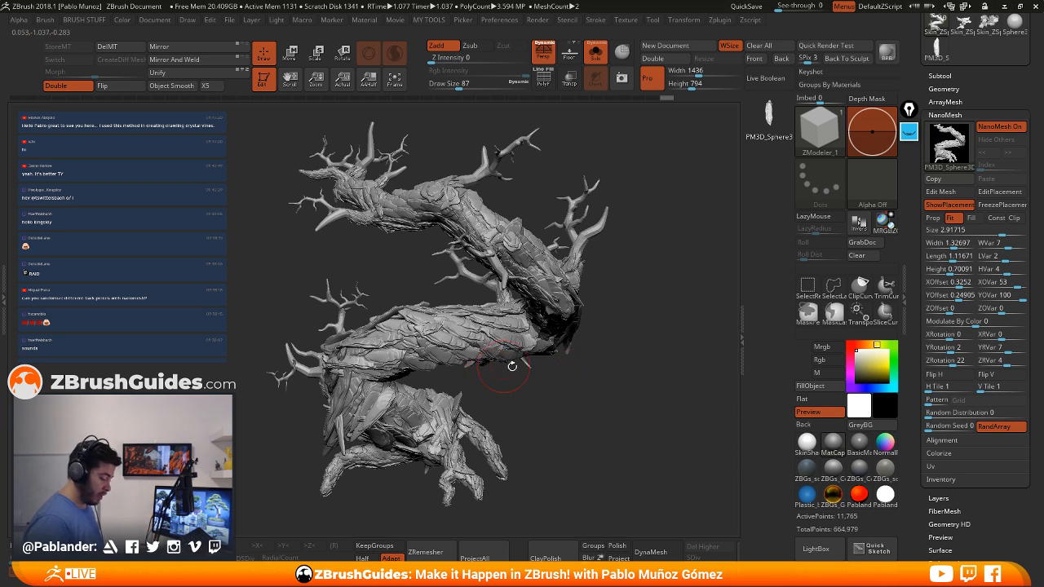
pyautogui.moveTo(570, 388); pyautogui.dragTo(637, 379)
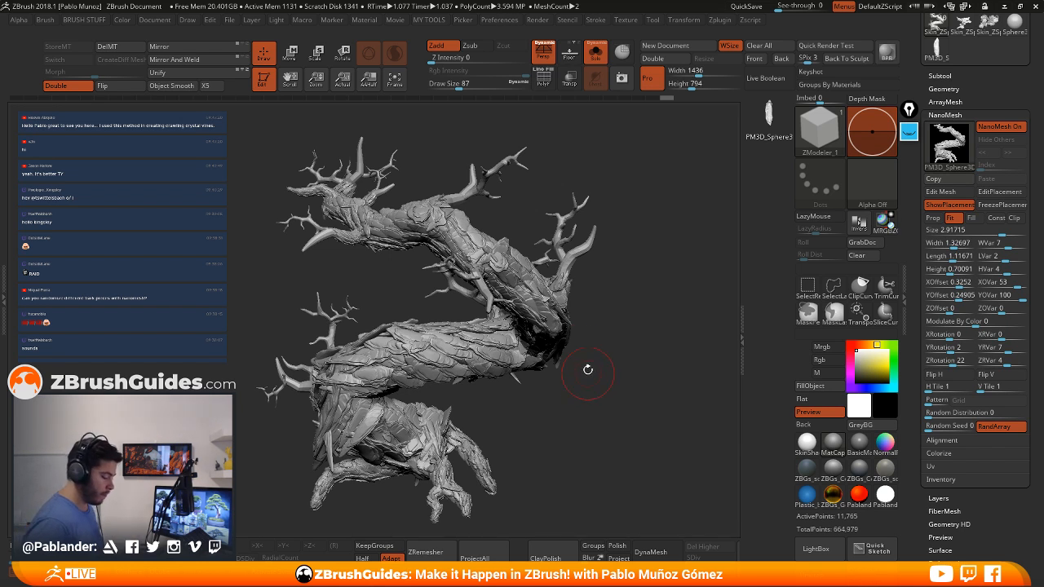
pyautogui.moveTo(637, 303); pyautogui.dragTo(633, 291)
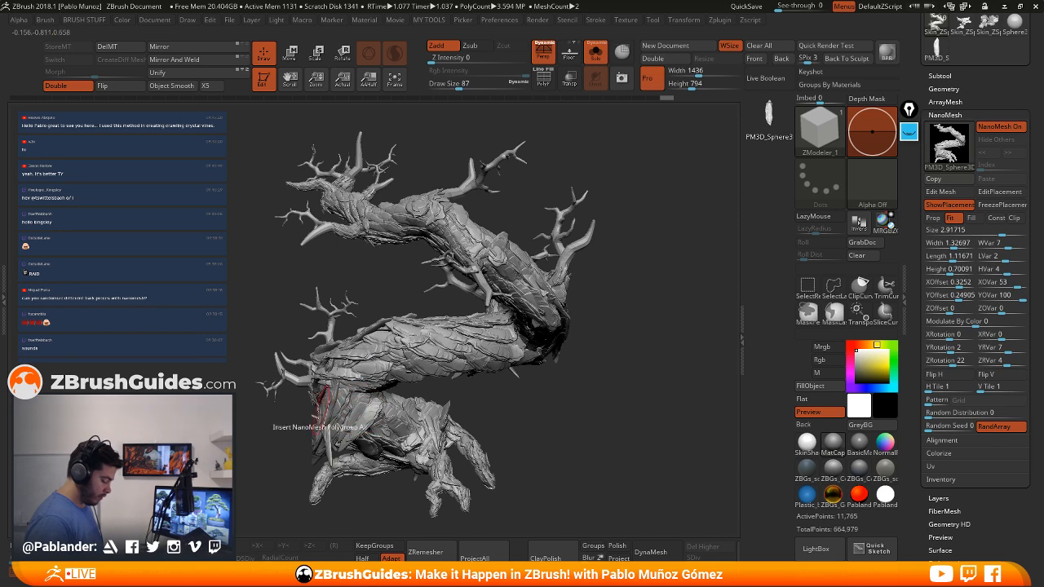
pyautogui.moveTo(608, 380)
pyautogui.mouseDown()
pyautogui.moveTo(598, 353)
pyautogui.moveTo(610, 377)
pyautogui.moveTo(609, 345)
pyautogui.mouseUp()
pyautogui.moveTo(682, 325); pyautogui.dragTo(664, 329)
pyautogui.moveTo(611, 405); pyautogui.dragTo(669, 422)
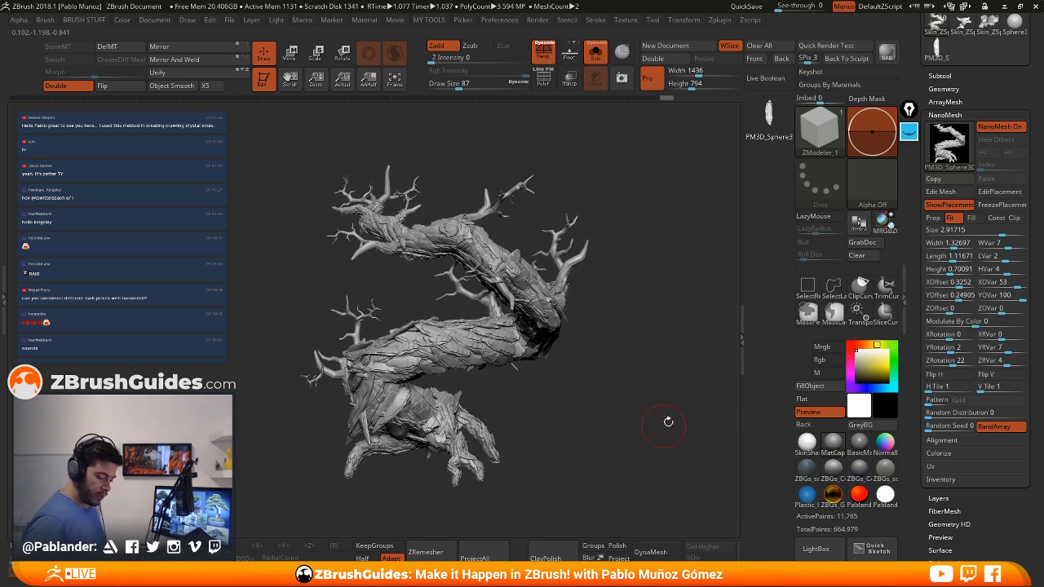
# Convert the NanoMesh bark pieces into real geometry with One To Mesh from the NanoMesh inventory
pyautogui.moveTo(974, 479); pyautogui.dragTo(1001, 363)
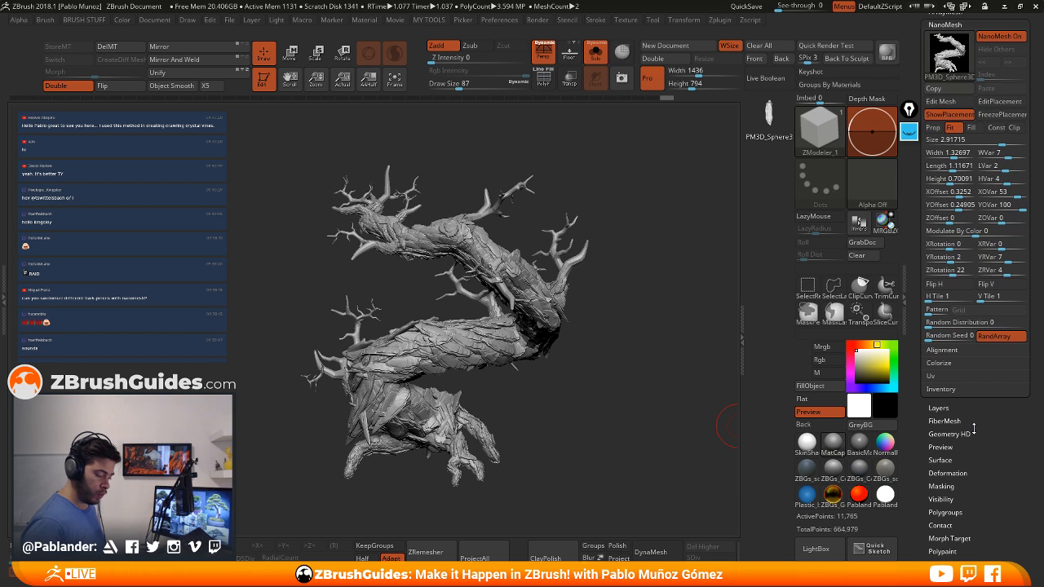
pyautogui.click(942, 389)
pyautogui.moveTo(1032, 369); pyautogui.dragTo(1033, 341)
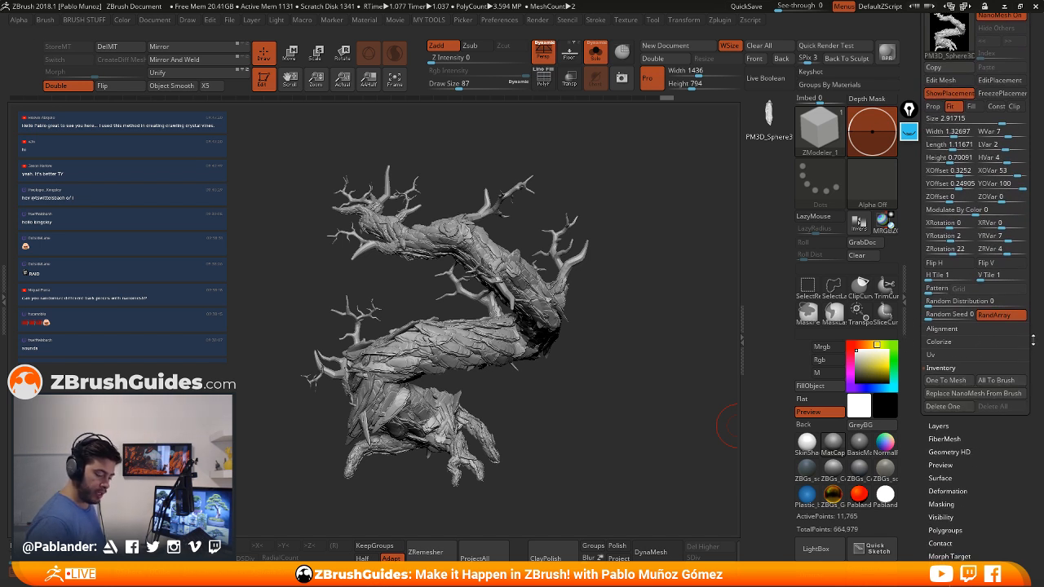
pyautogui.click(949, 383)
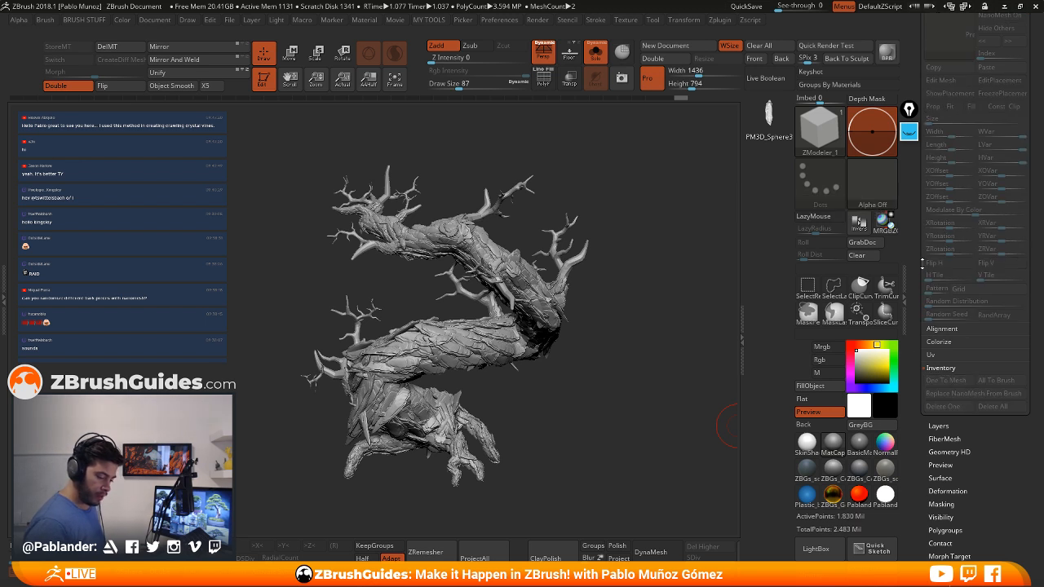
# Open the subtool list and frame the converted tree mesh in the view
pyautogui.moveTo(919, 355); pyautogui.dragTo(915, 300)
pyautogui.click(939, 242)
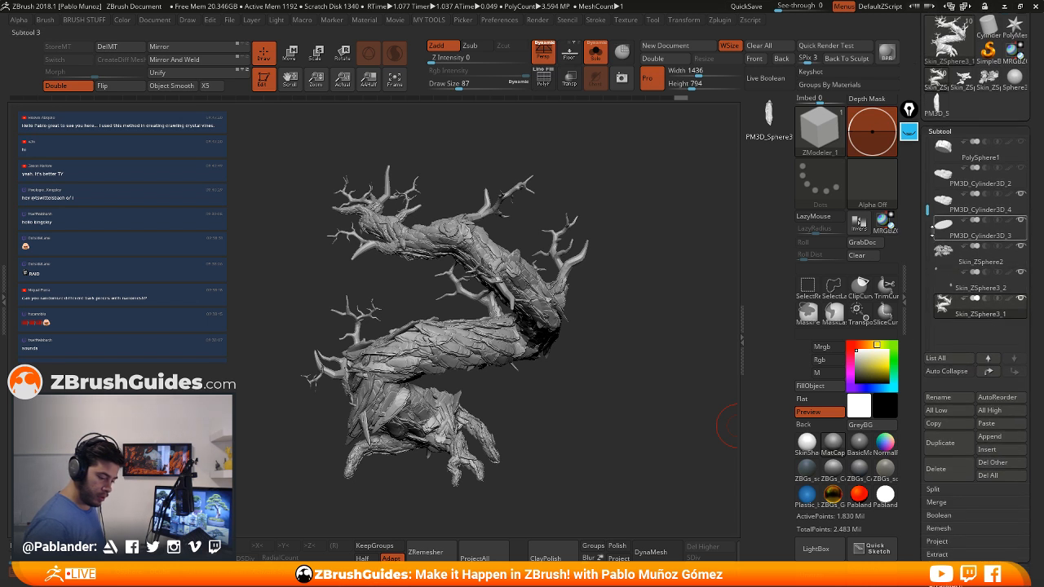
pyautogui.moveTo(919, 226); pyautogui.dragTo(912, 272)
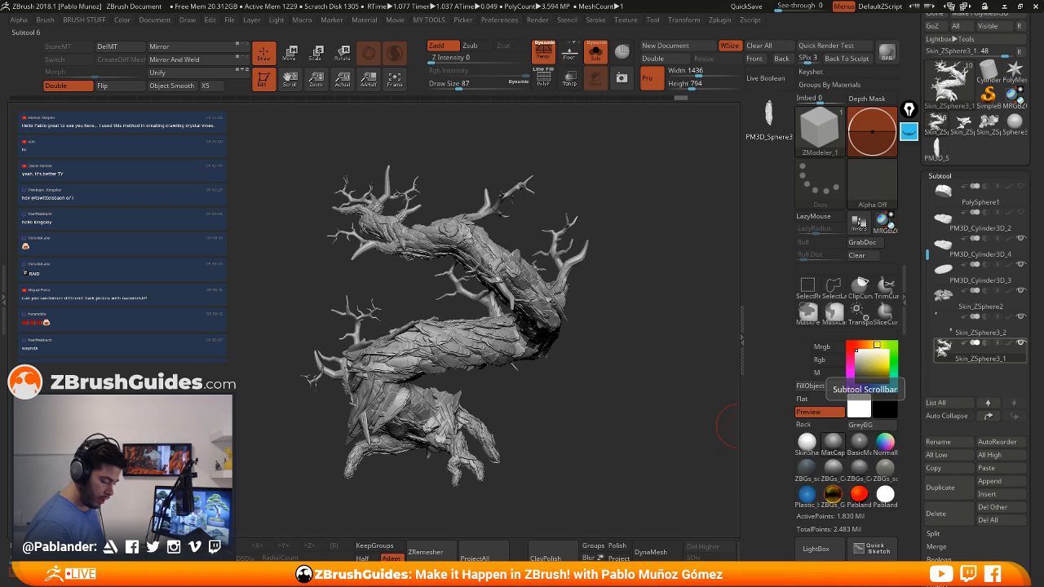
pyautogui.moveTo(945, 347)
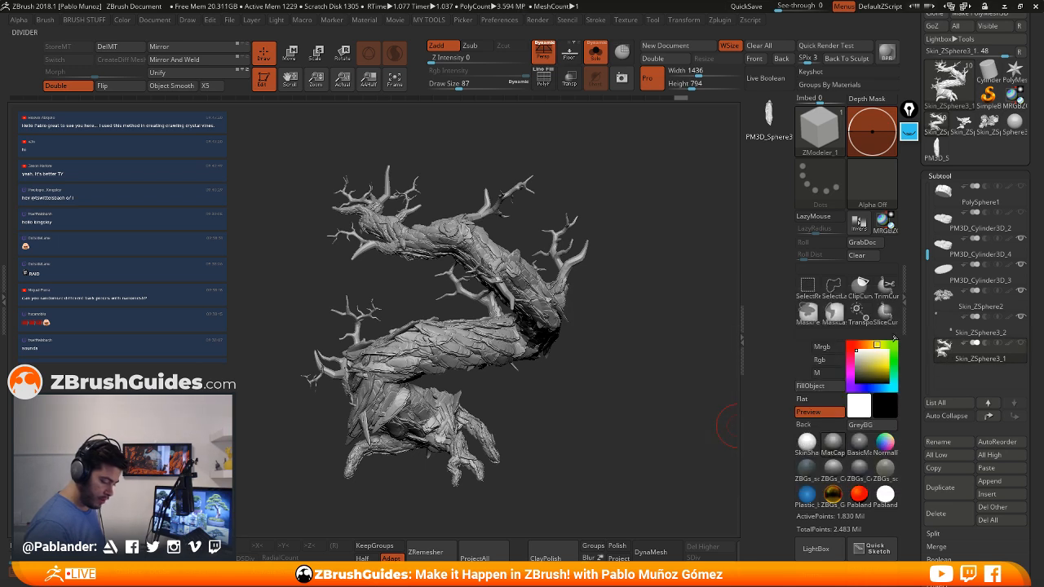
pyautogui.press('f')
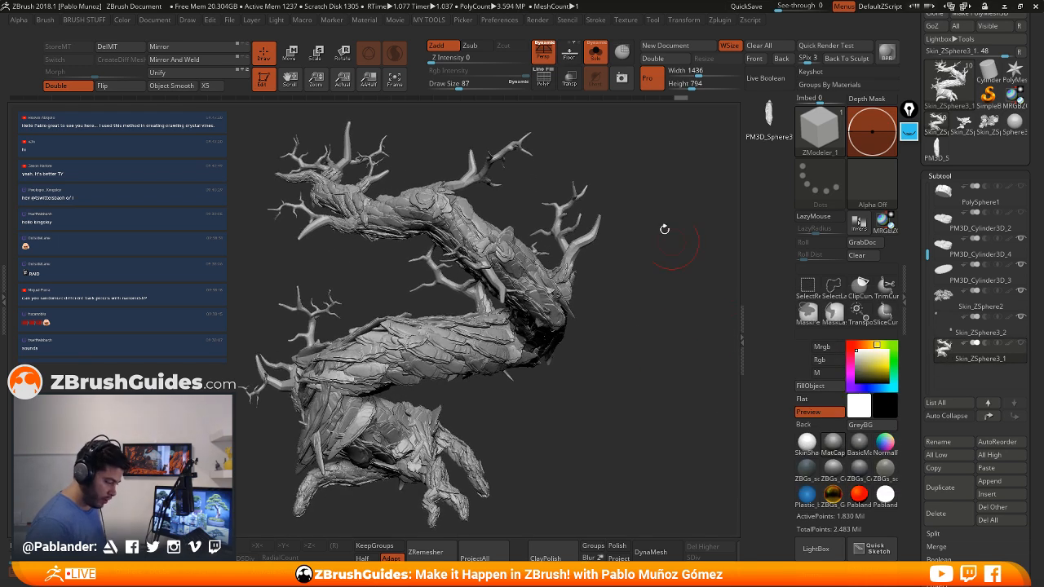
# Isolate the bark polygroup with PolyFrame shown and split the hidden branches into their own subtool
pyautogui.click(540, 84)
pyautogui.moveTo(617, 342); pyautogui.dragTo(669, 308)
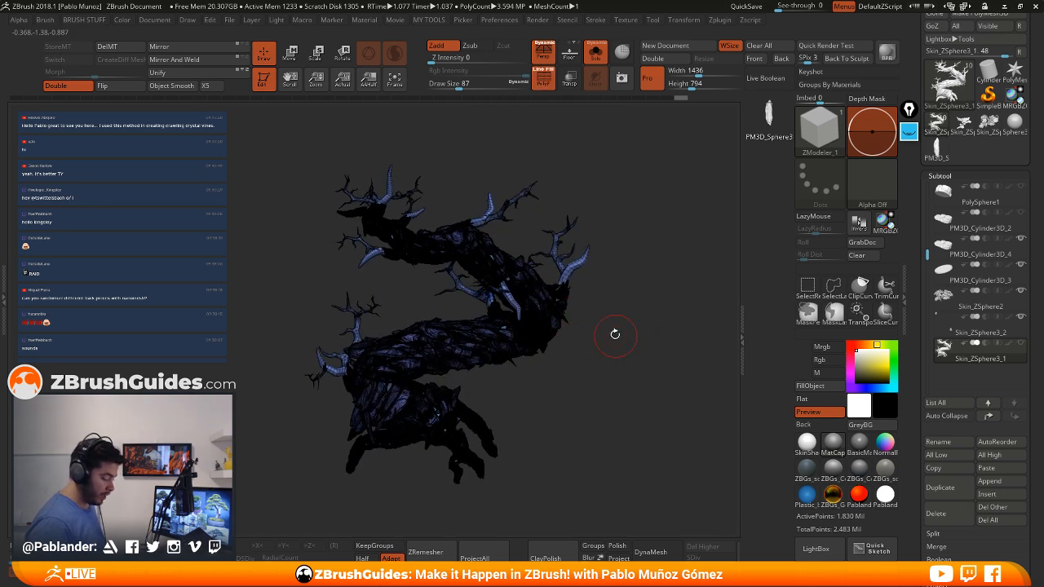
pyautogui.keyDown('alt'); pyautogui.moveTo(589, 302); pyautogui.dragTo(622, 319); pyautogui.keyUp('alt')
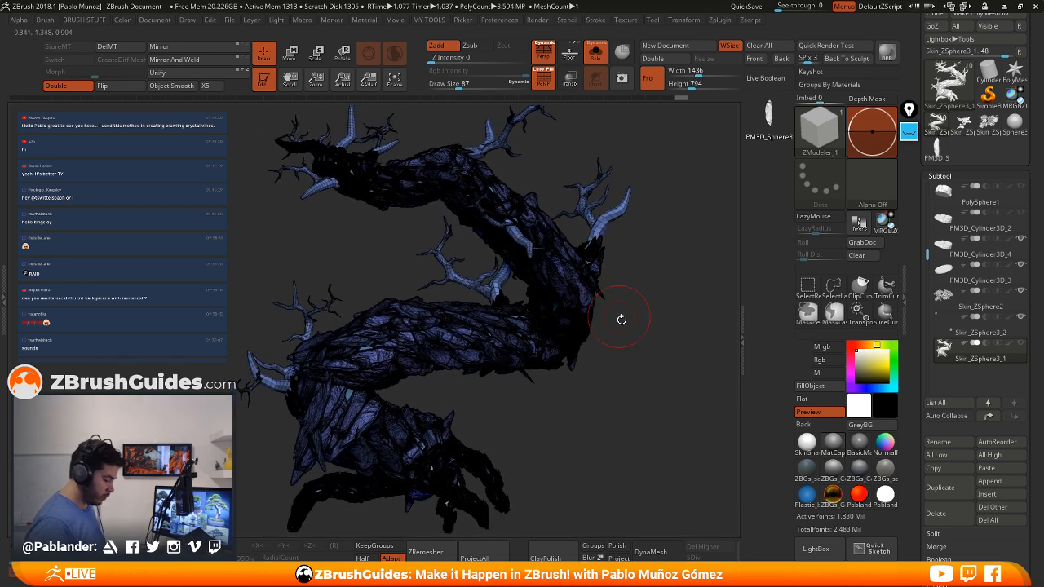
pyautogui.hotkey('ctrl', 'shift')
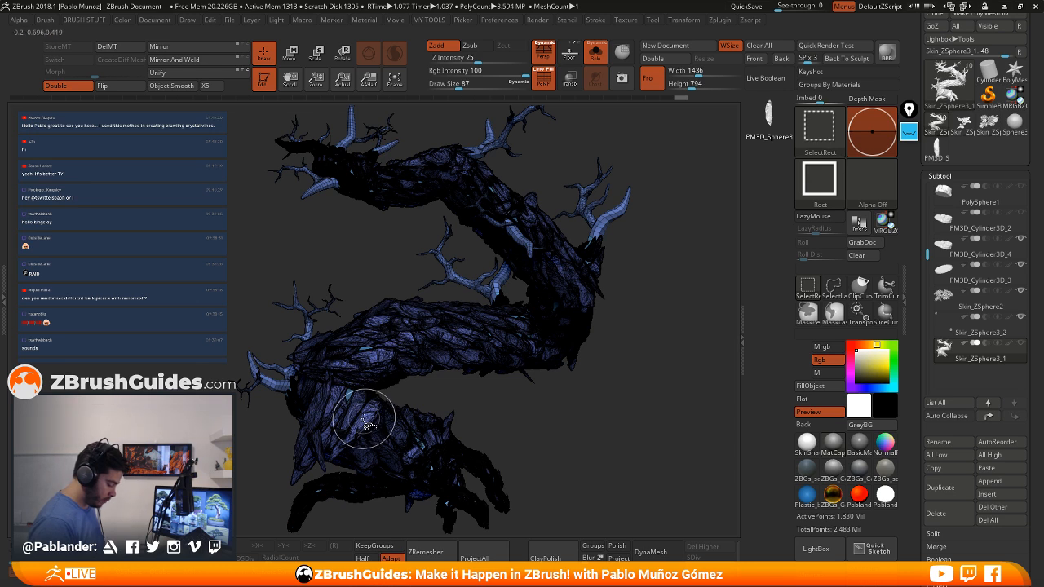
pyautogui.keyDown('ctrl'); pyautogui.keyDown('shift'); pyautogui.click(381, 449); pyautogui.keyUp('shift'); pyautogui.keyUp('ctrl')
pyautogui.moveTo(598, 394)
pyautogui.mouseDown()
pyautogui.moveTo(674, 391)
pyautogui.moveTo(589, 390)
pyautogui.mouseUp()
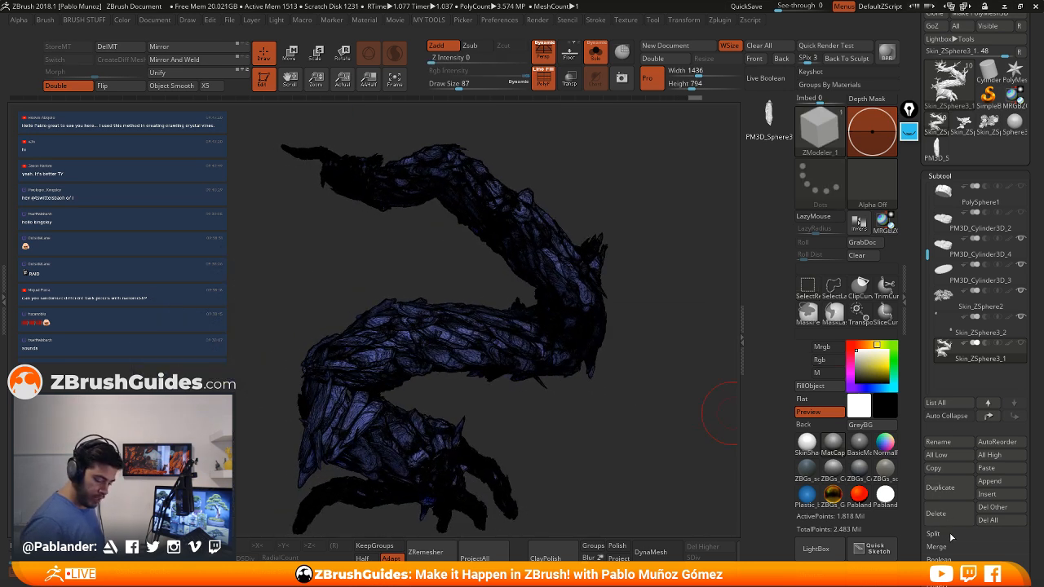
pyautogui.scroll(-3, 915, 497)
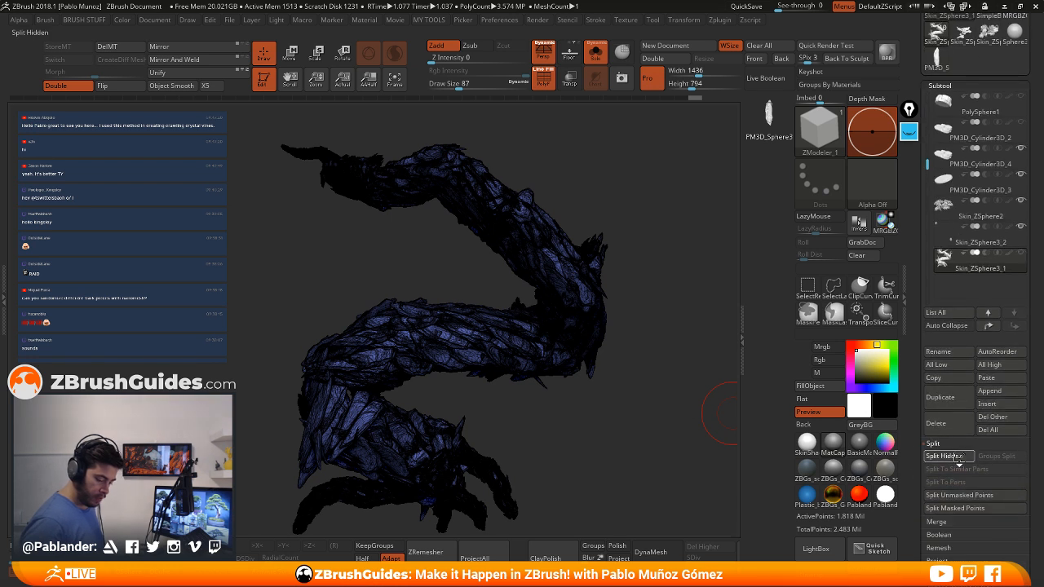
pyautogui.click(946, 457)
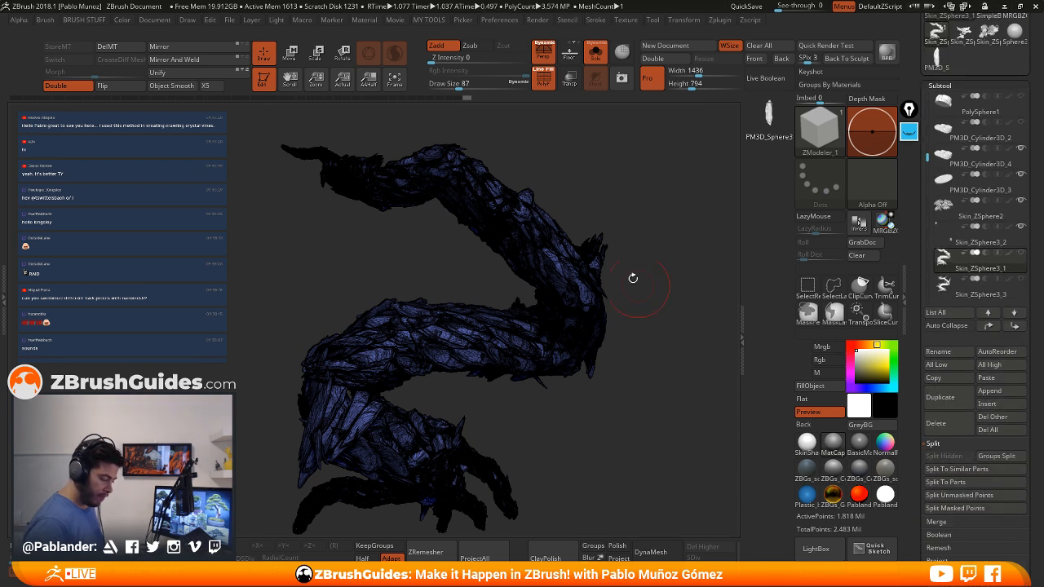
# Turn off PolyFrame and Solo mode to show the complete tree with its leaves and base
pyautogui.click(543, 85)
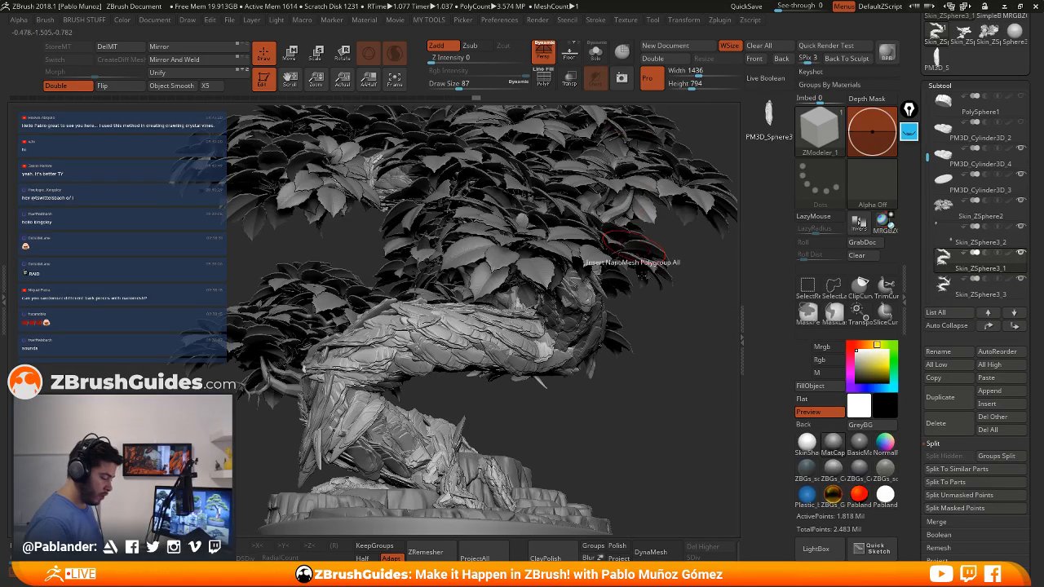
pyautogui.click(595, 53)
pyautogui.keyDown('alt'); pyautogui.moveTo(627, 310); pyautogui.dragTo(666, 292); pyautogui.keyUp('alt')
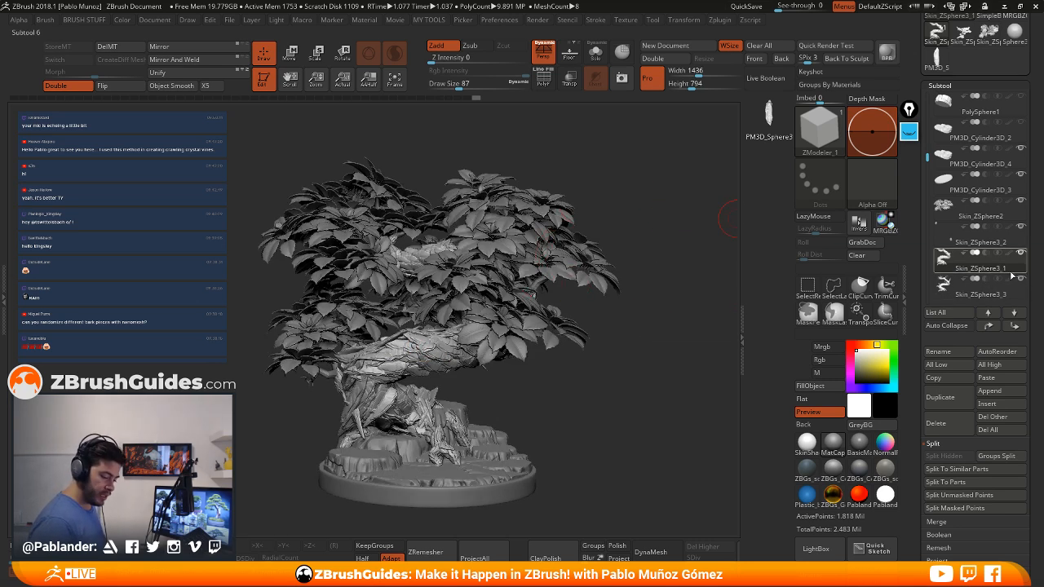
# Hide every subtool except the bark and the split-off branches, and check both together
pyautogui.moveTo(1020, 259)
pyautogui.press('shift')
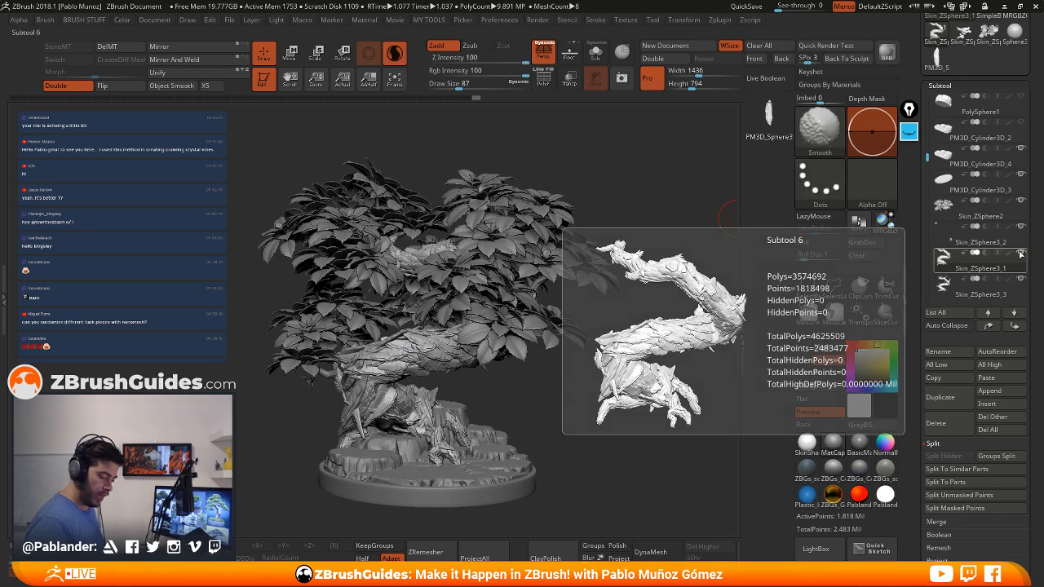
pyautogui.keyDown('shift'); pyautogui.click(1019, 255); pyautogui.keyUp('shift')
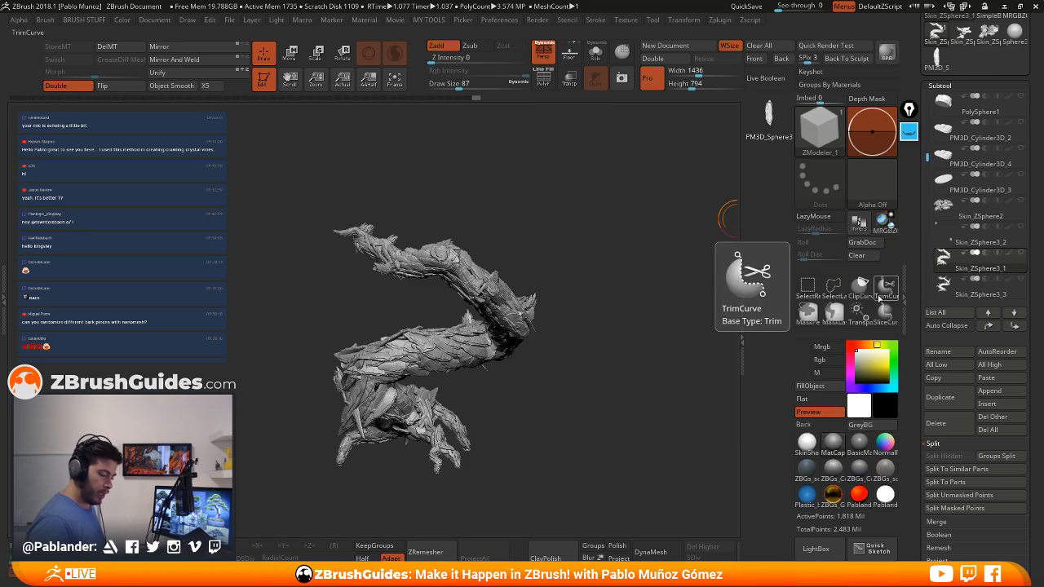
pyautogui.click(1020, 282)
pyautogui.click(1022, 280)
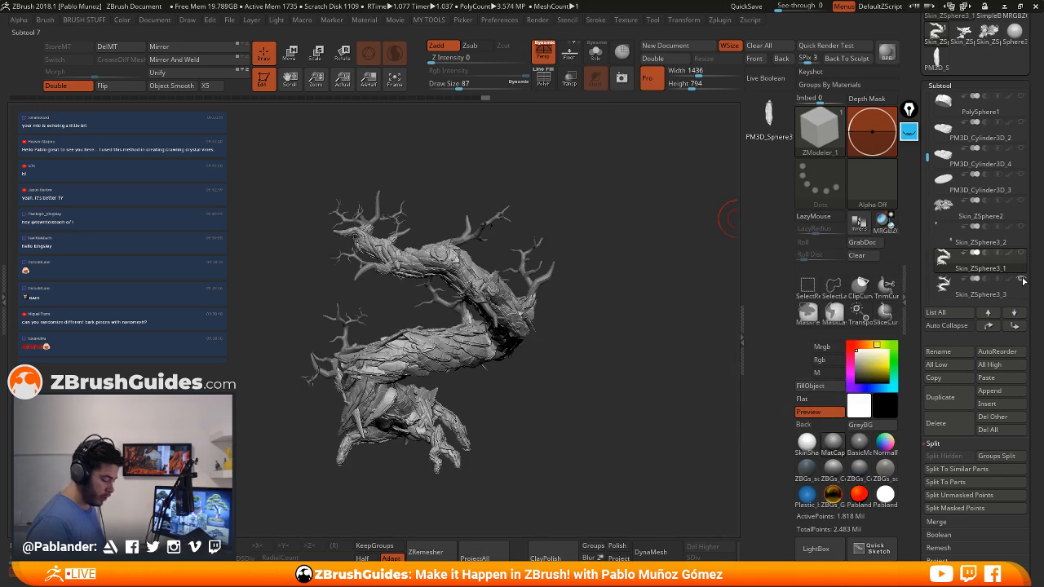
pyautogui.moveTo(592, 301); pyautogui.dragTo(494, 283)
pyautogui.moveTo(522, 342); pyautogui.dragTo(606, 352)
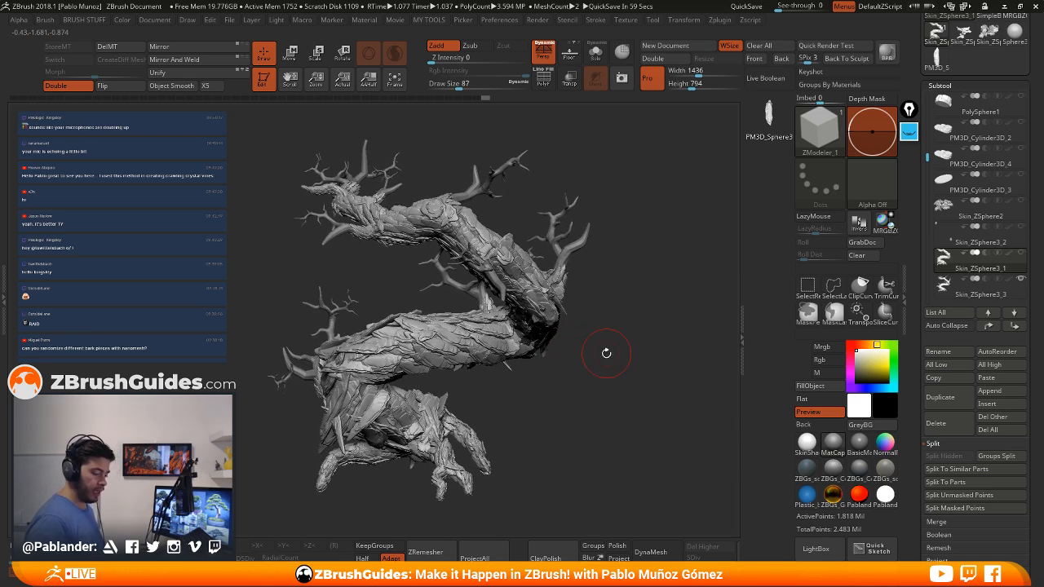
pyautogui.moveTo(1002, 274)
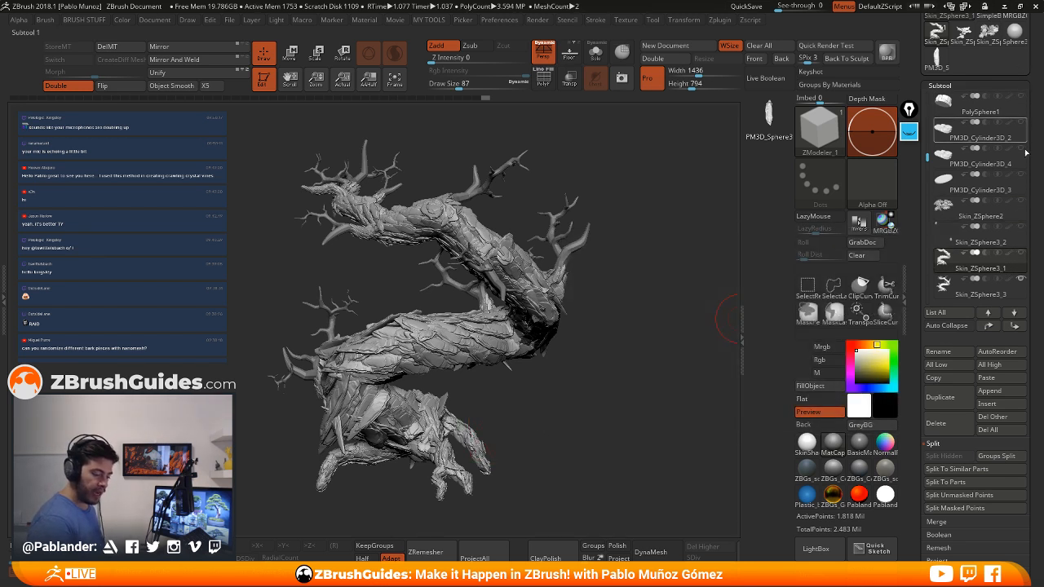
pyautogui.moveTo(1025, 251)
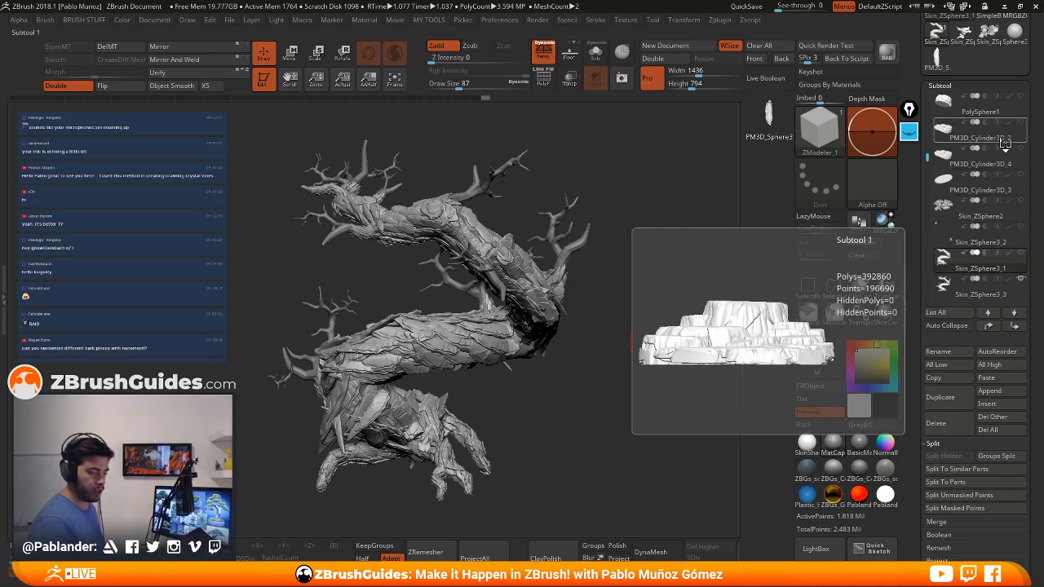
pyautogui.moveTo(574, 381); pyautogui.dragTo(600, 351)
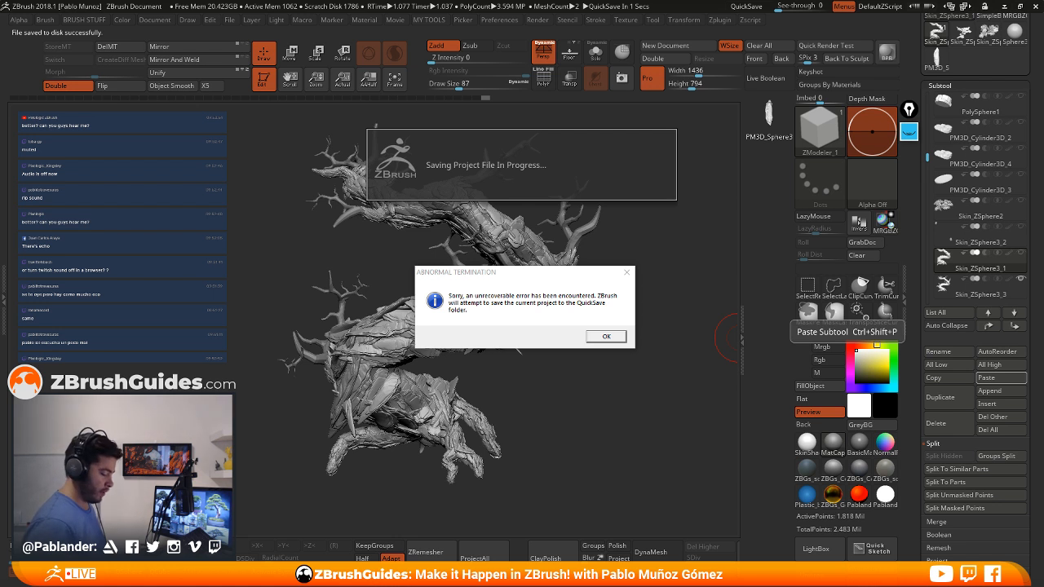
# Dismiss the crash notices and load the recovered tree tool from the QuickSave files
pyautogui.click(627, 273)
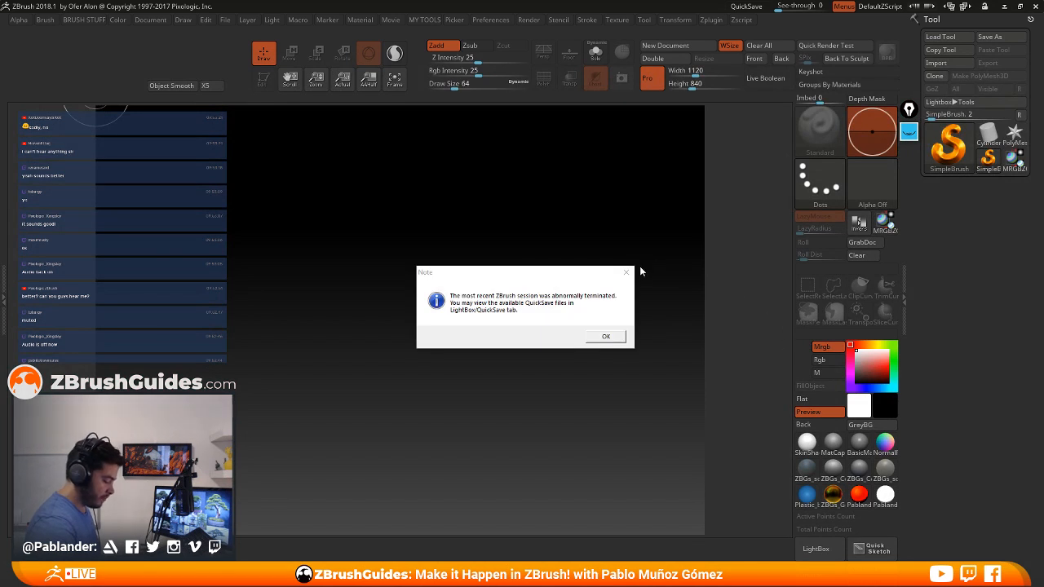
pyautogui.click(602, 338)
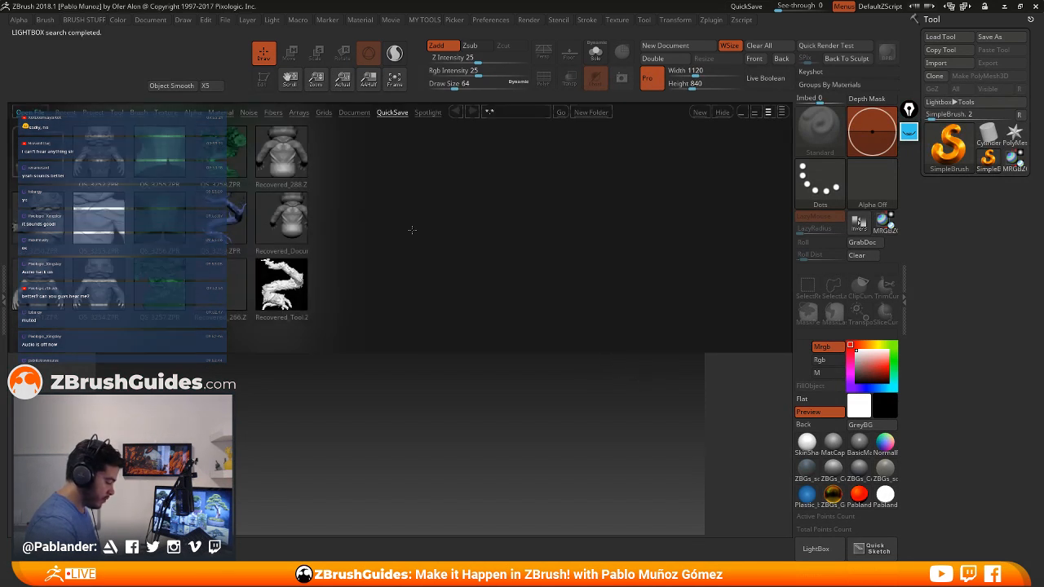
pyautogui.doubleClick(297, 283)
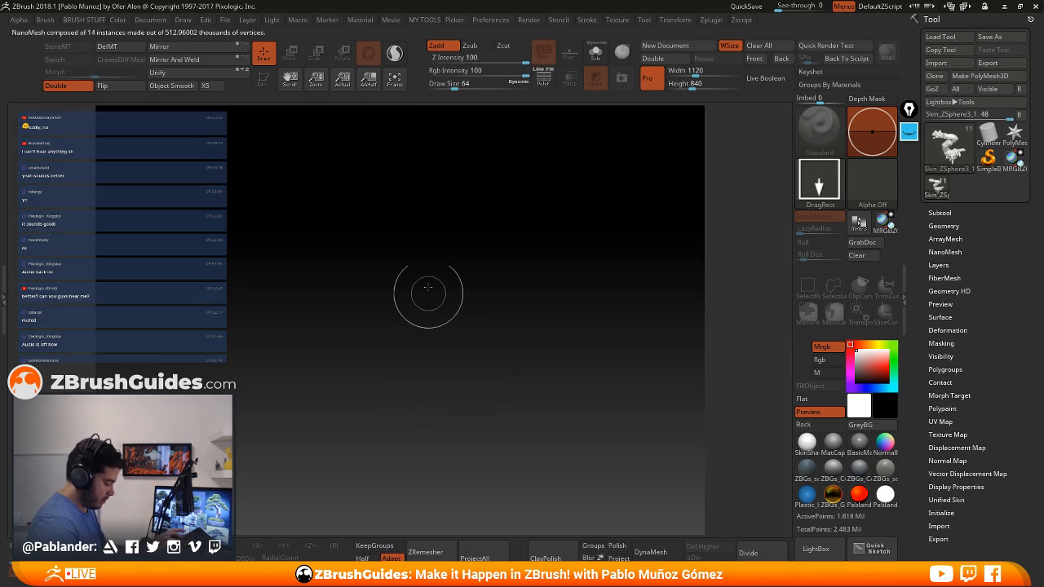
# Create a new window-sized document with the GreyBG background, draw the recovered tree on the canvas and enter Edit mode
pyautogui.click(155, 21)
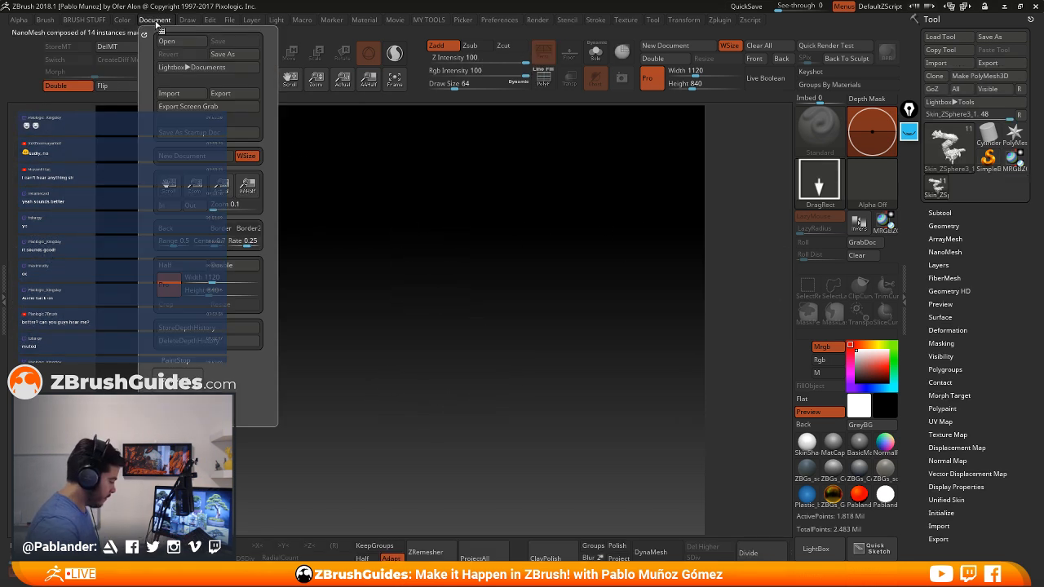
pyautogui.click(181, 155)
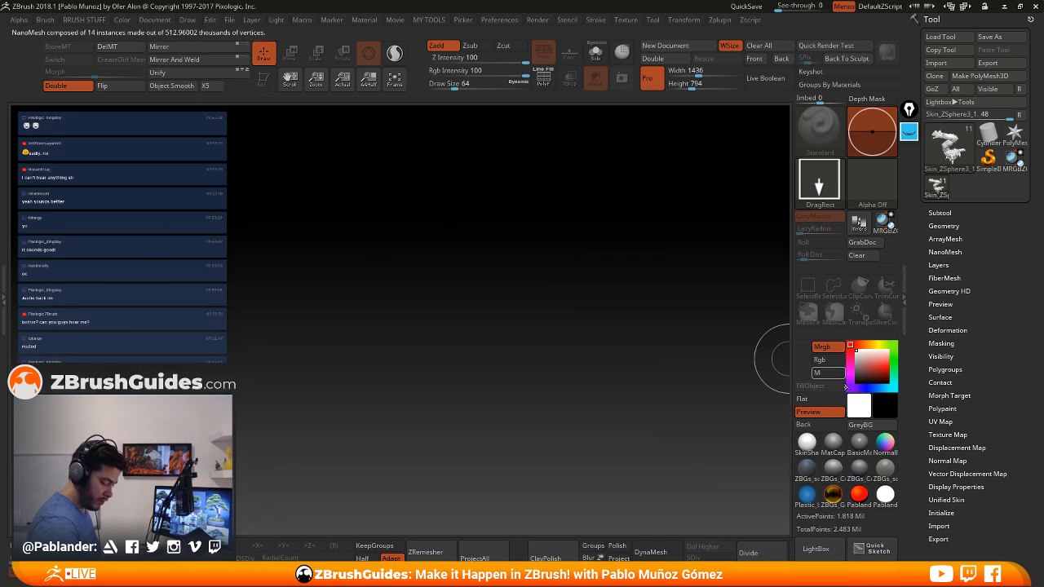
pyautogui.click(872, 426)
pyautogui.moveTo(454, 292); pyautogui.dragTo(438, 399)
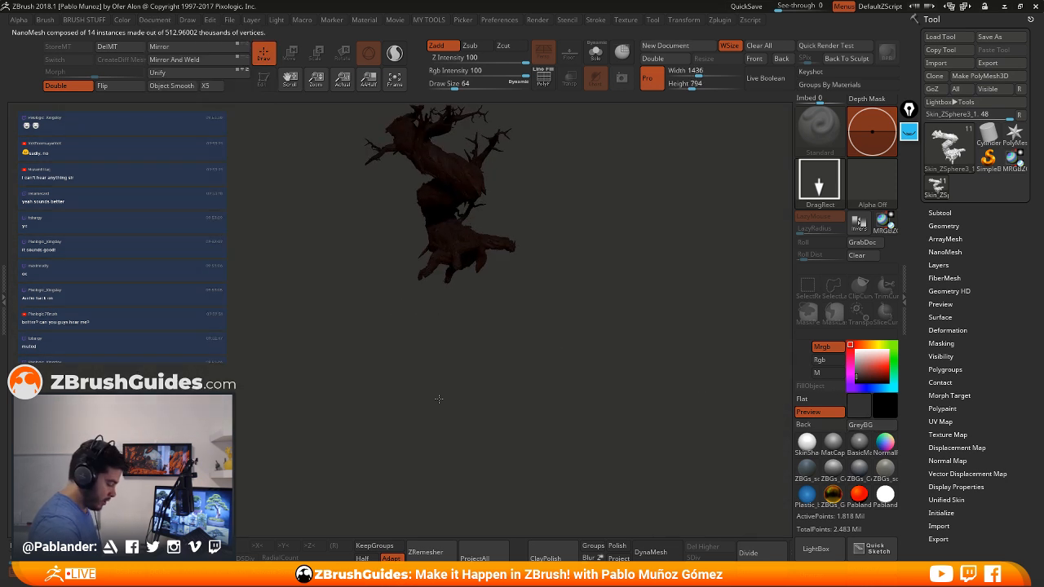
pyautogui.press('t')
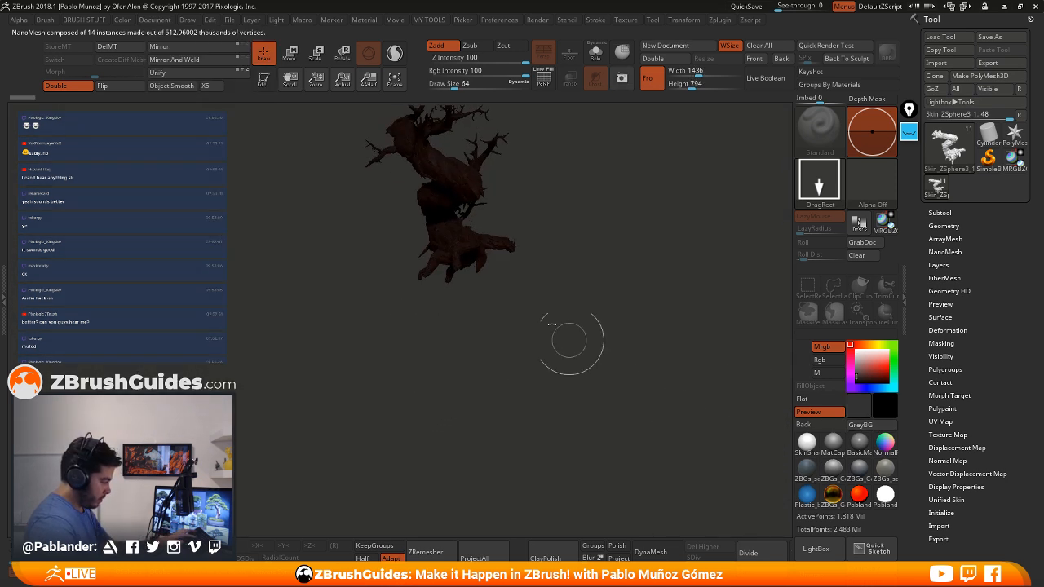
pyautogui.press('t')
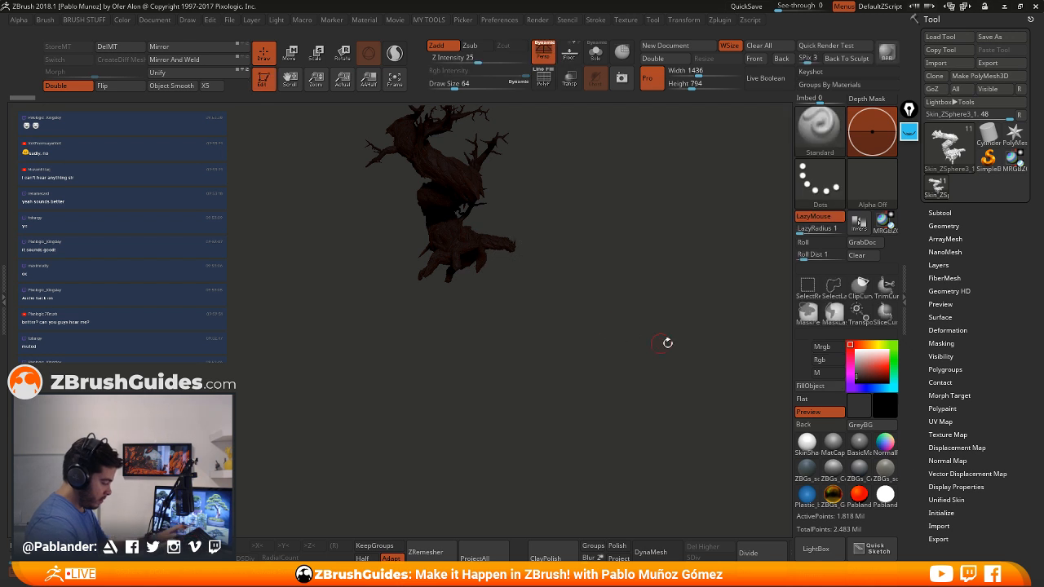
# Assign the grey MatCap material and white colour to the tree and bring it fully into view
pyautogui.click(833, 441)
pyautogui.click(851, 346)
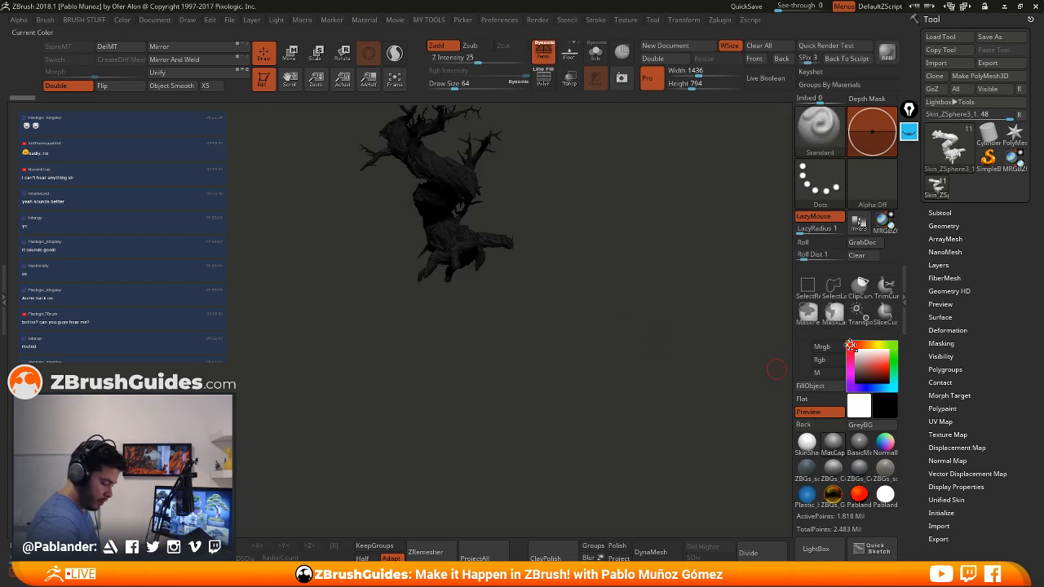
pyautogui.keyDown('alt'); pyautogui.moveTo(569, 239); pyautogui.dragTo(561, 303); pyautogui.keyUp('alt')
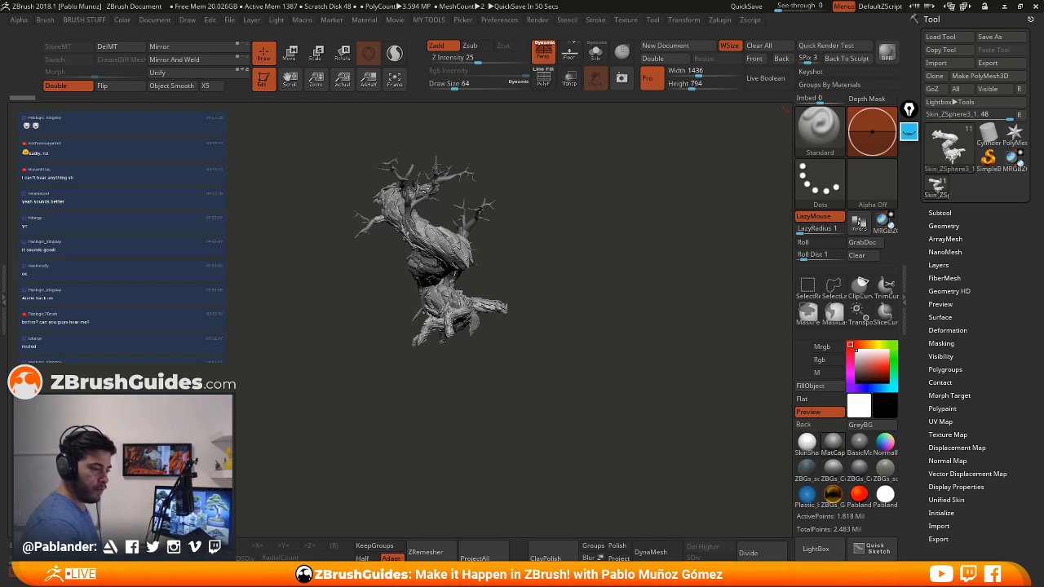
pyautogui.moveTo(552, 321); pyautogui.dragTo(574, 318)
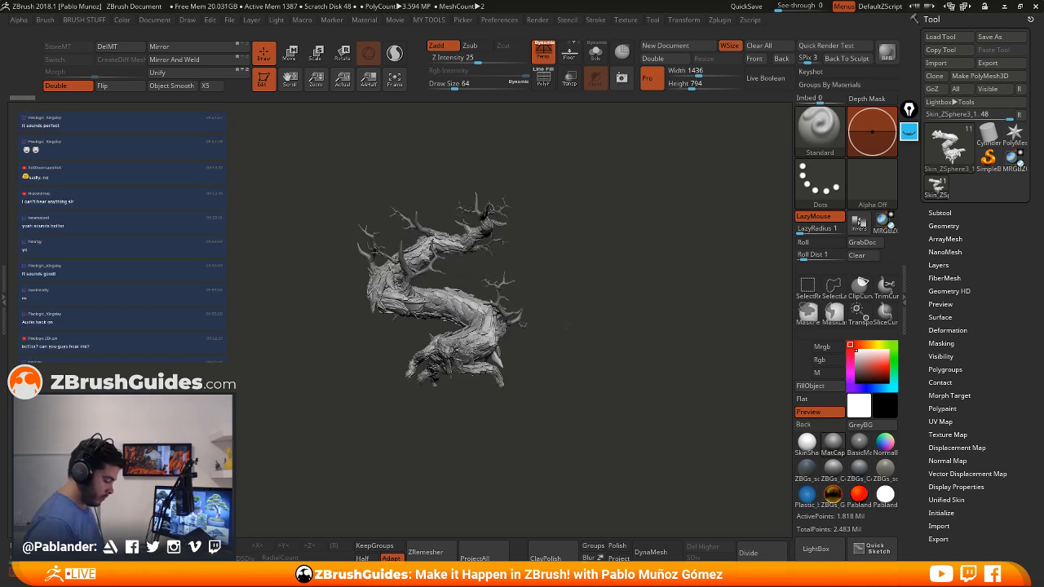
# Open the subtool list and check the tree's polygroups and placement with PolyFrame and the floor grid temporarily shown
pyautogui.click(942, 212)
pyautogui.click(544, 75)
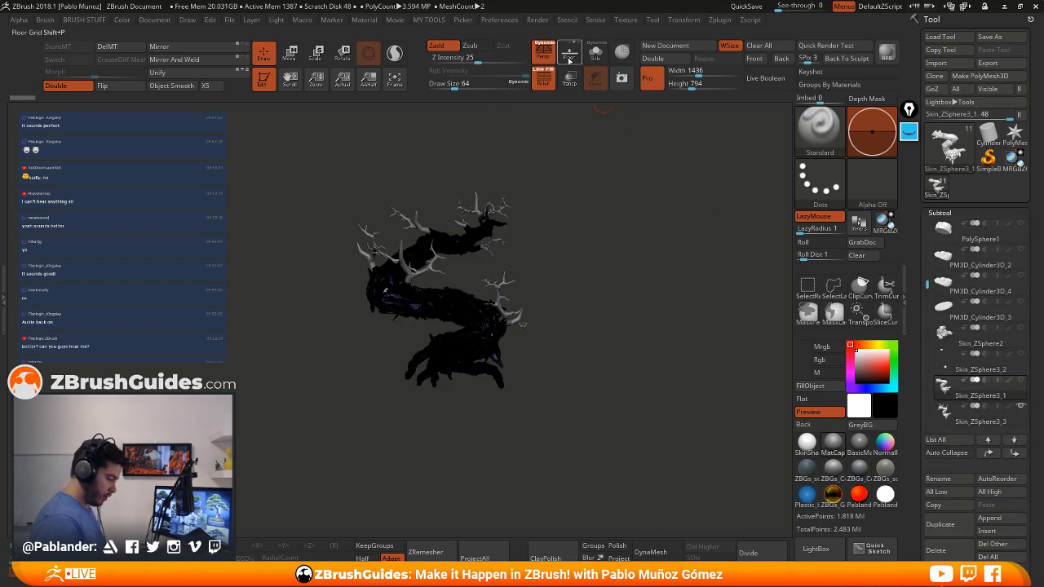
pyautogui.click(570, 59)
pyautogui.click(544, 79)
pyautogui.moveTo(592, 180); pyautogui.dragTo(572, 208)
pyautogui.moveTo(595, 314); pyautogui.dragTo(600, 350)
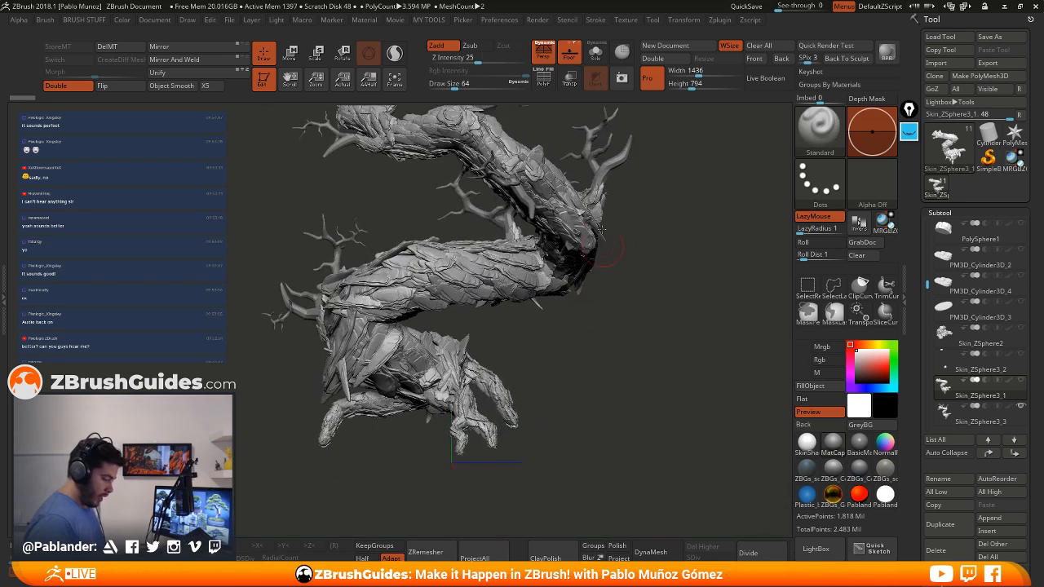
pyautogui.click(569, 57)
pyautogui.keyDown('alt'); pyautogui.moveTo(631, 317); pyautogui.dragTo(629, 288); pyautogui.keyUp('alt')
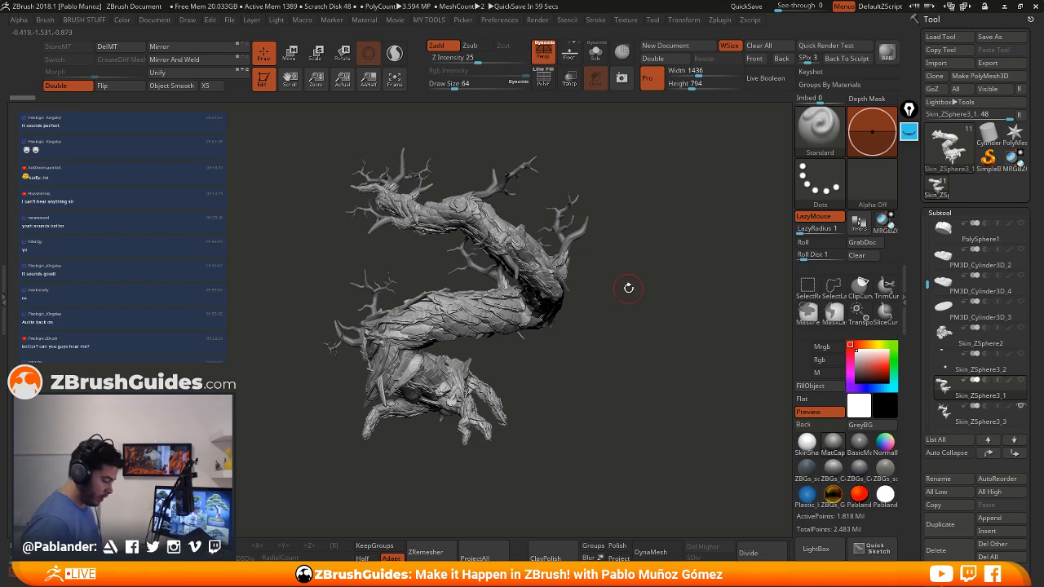
# Compare the branches subtool with the bark, then reselect the bark subtool Skin_ZSphere3_1
pyautogui.moveTo(968, 464); pyautogui.dragTo(967, 301)
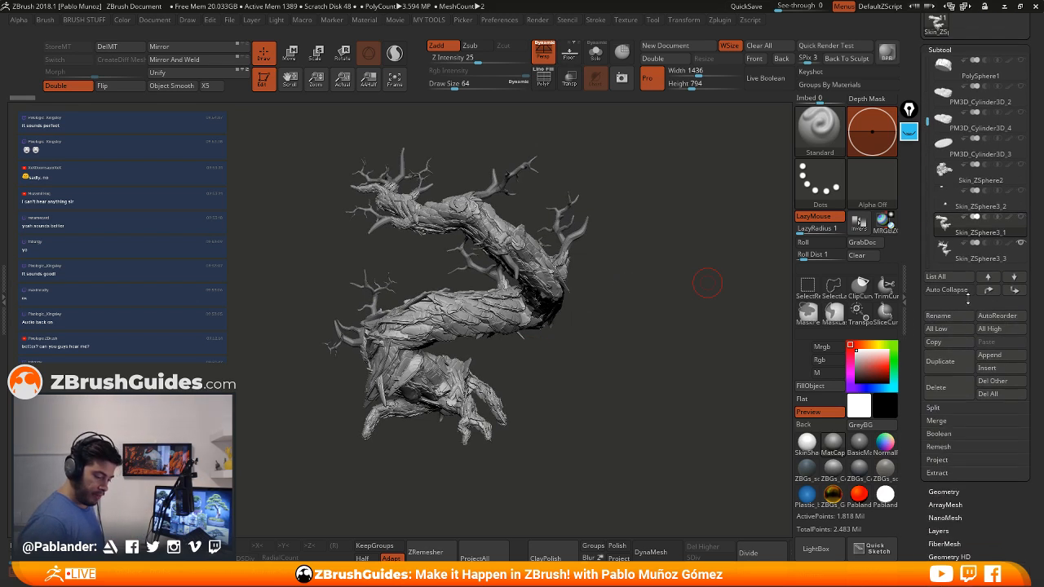
pyautogui.moveTo(963, 233)
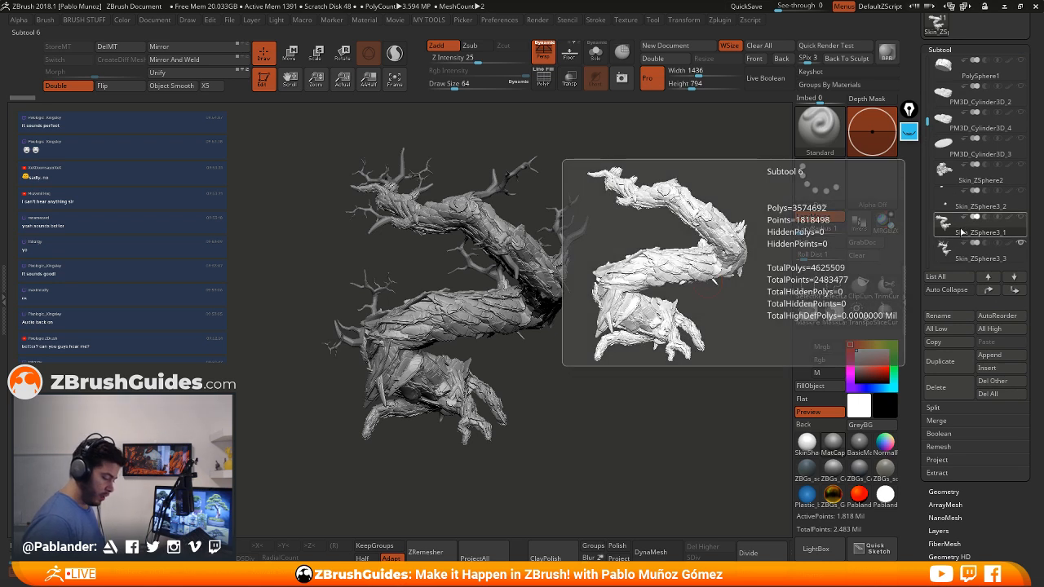
pyautogui.click(958, 248)
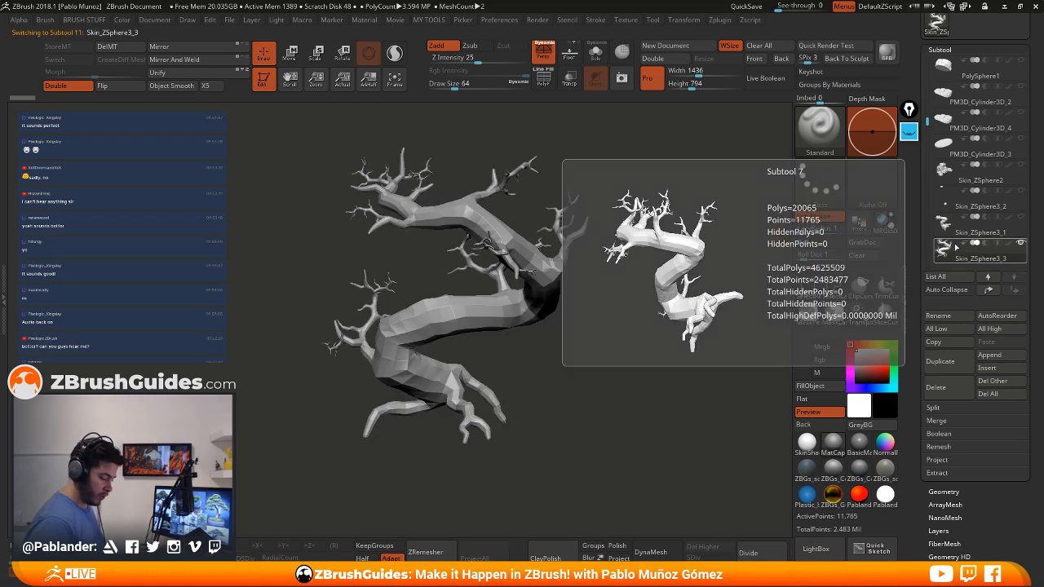
pyautogui.click(948, 230)
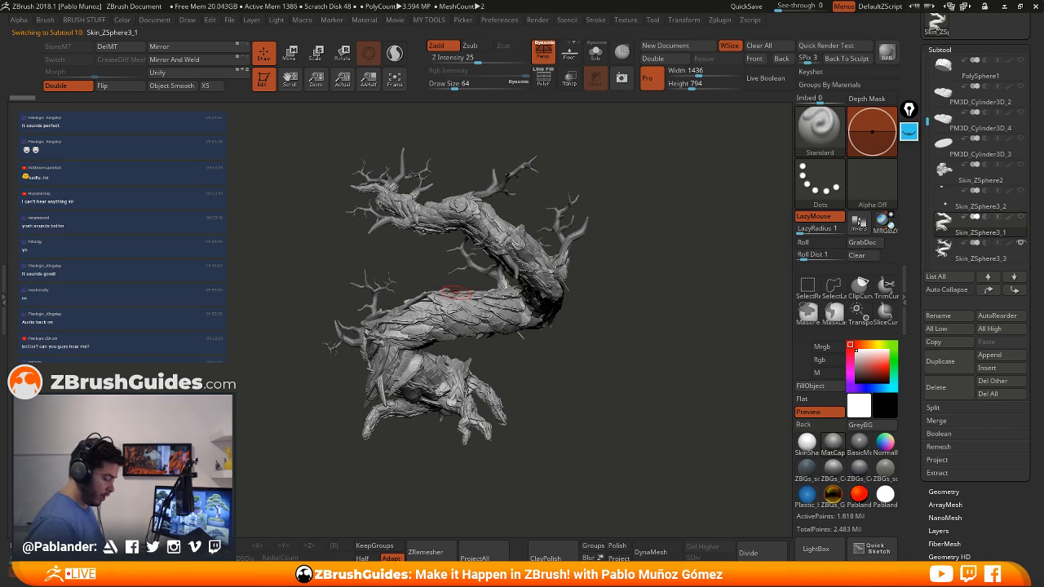
# Choose the Move Topological brush for the bark and set its draw size to 202
pyautogui.keyDown('alt'); pyautogui.moveTo(602, 315); pyautogui.dragTo(621, 335); pyautogui.keyUp('alt')
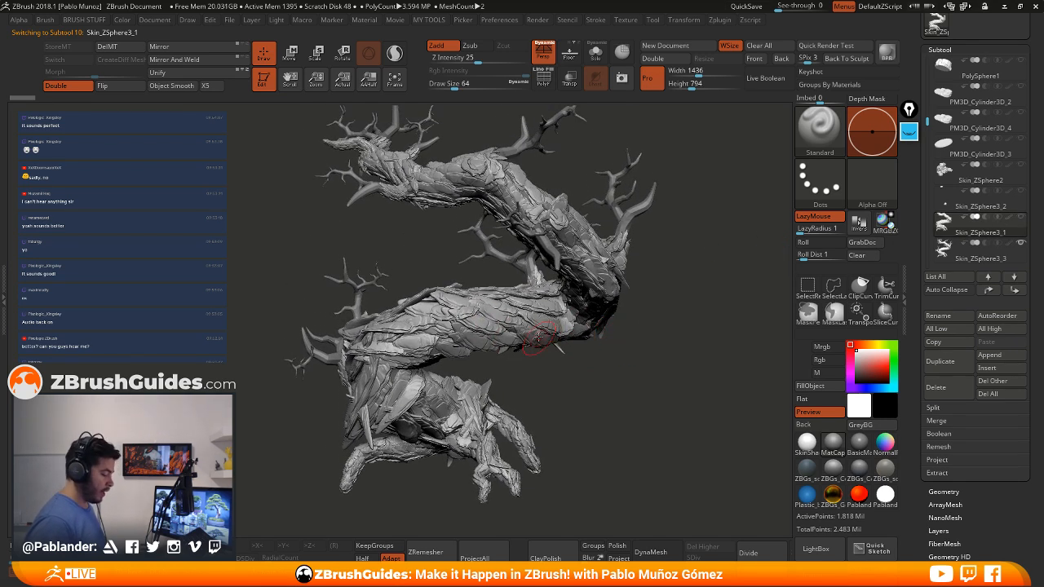
pyautogui.press('1')
pyautogui.click(565, 84)
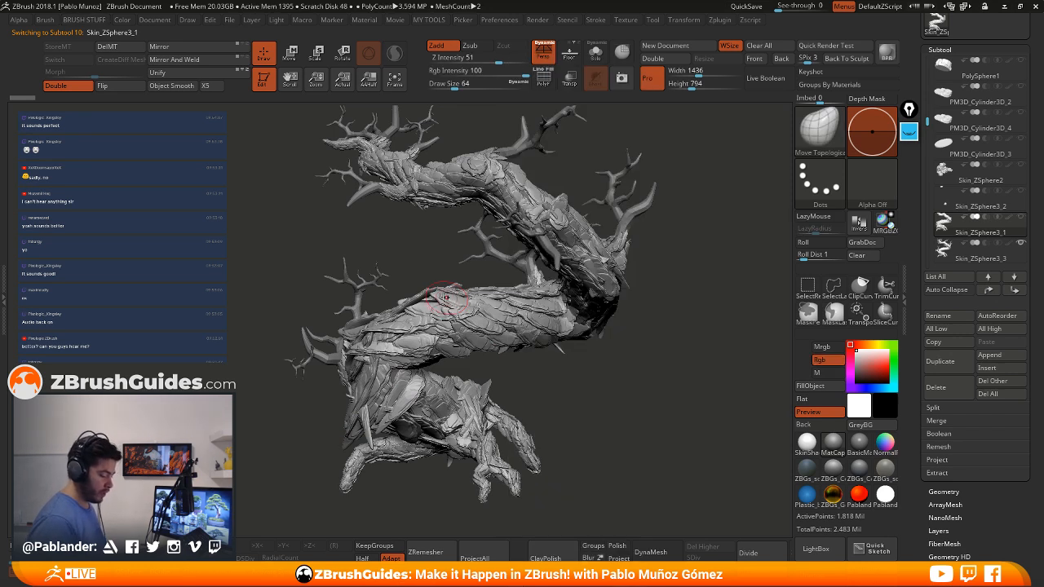
pyautogui.press('space')
pyautogui.moveTo(445, 298); pyautogui.dragTo(467, 299)
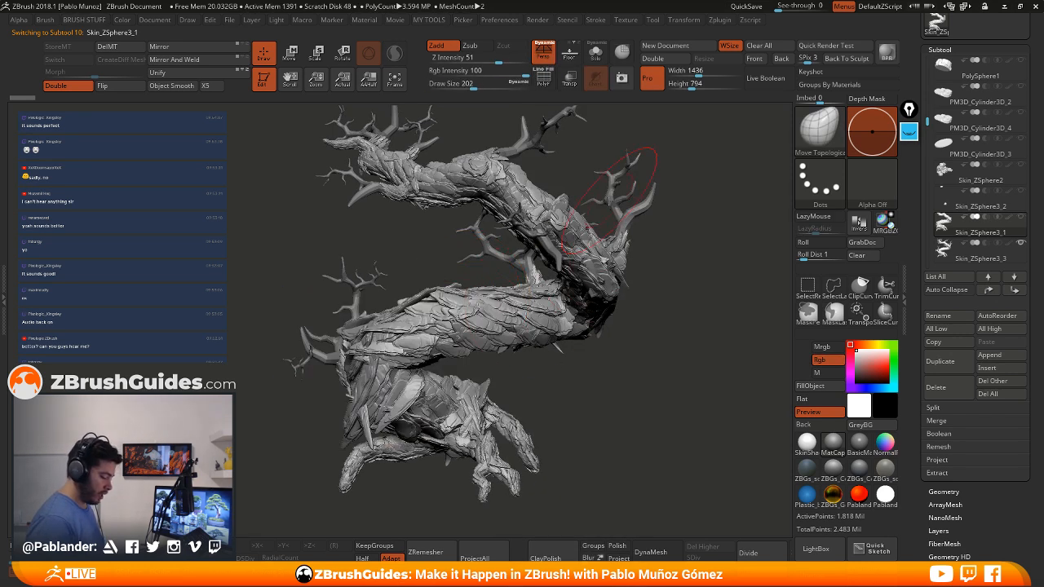
pyautogui.press('space')
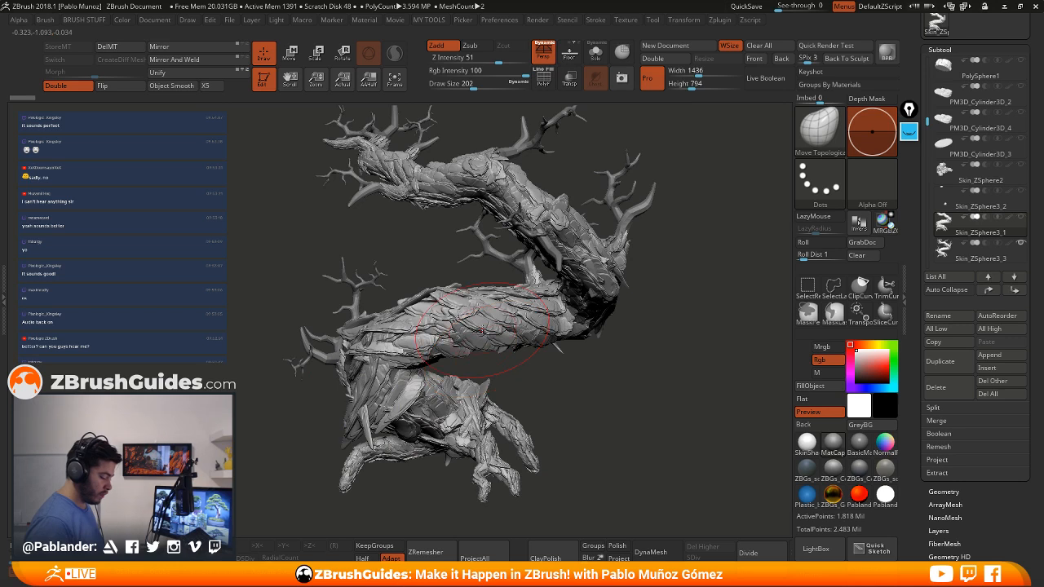
# Reshape individual bark plates along the middle bend of the trunk with the Move Topological brush
pyautogui.keyDown('alt'); pyautogui.moveTo(482, 329); pyautogui.dragTo(605, 331, button='right'); pyautogui.keyUp('alt')
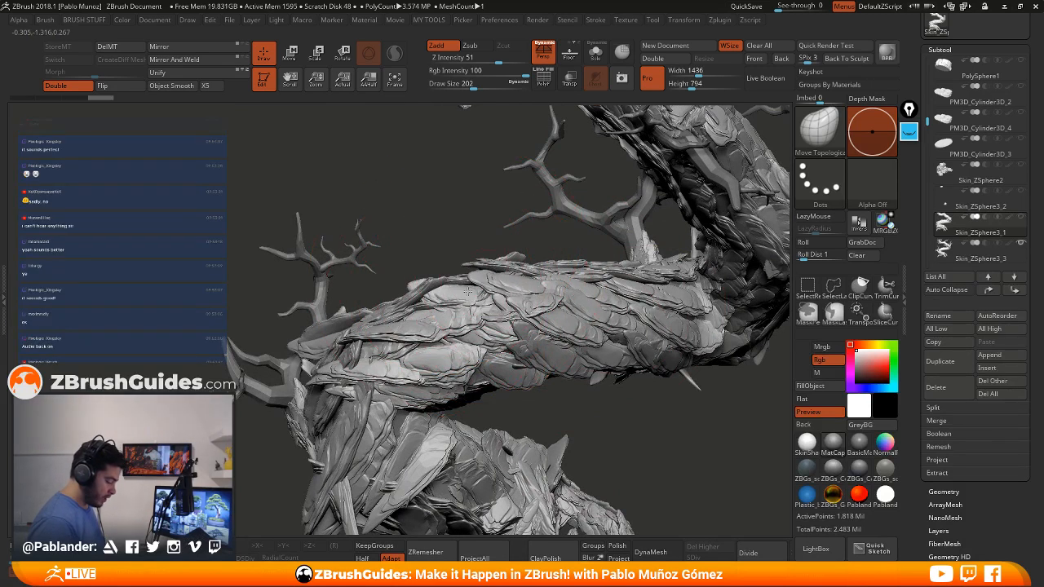
pyautogui.moveTo(465, 106); pyautogui.dragTo(491, 282)
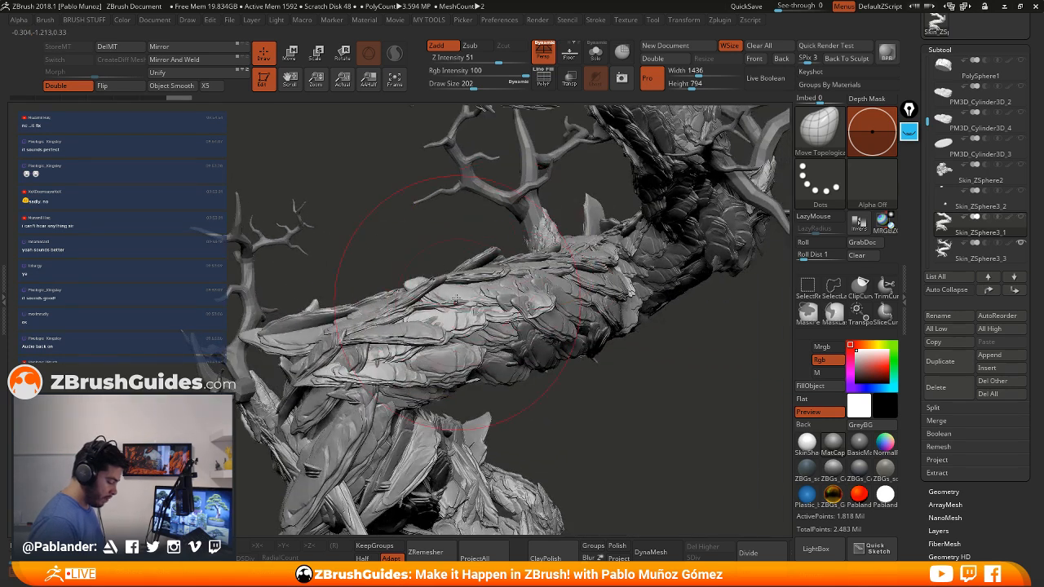
pyautogui.moveTo(512, 286); pyautogui.dragTo(462, 318, button='right')
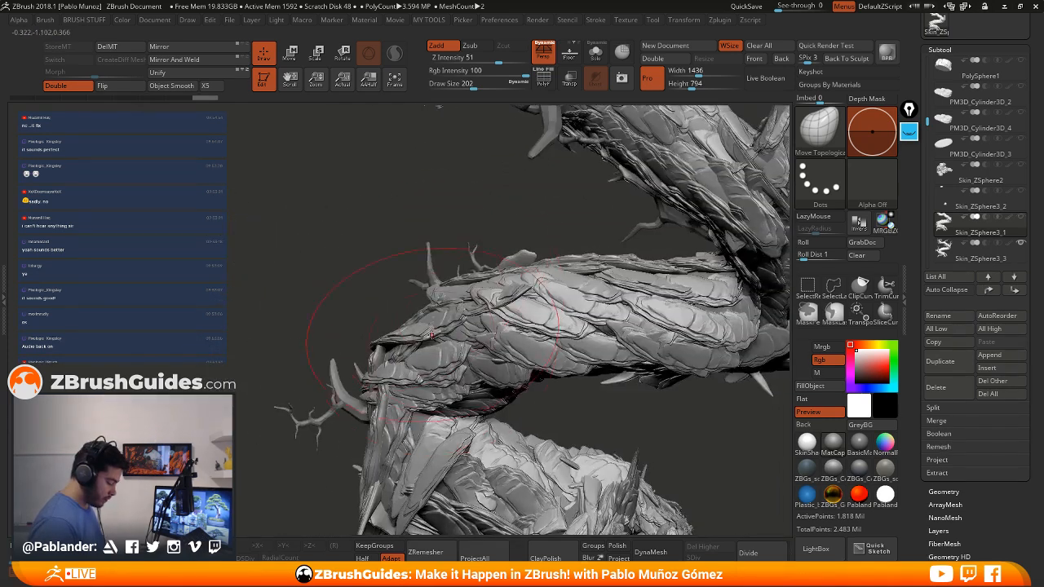
pyautogui.moveTo(432, 334)
pyautogui.mouseDown()
pyautogui.moveTo(384, 339)
pyautogui.moveTo(548, 353)
pyautogui.mouseUp()
pyautogui.click(571, 375)
pyautogui.moveTo(574, 400)
pyautogui.mouseDown()
pyautogui.moveTo(508, 316)
pyautogui.moveTo(480, 301)
pyautogui.moveTo(389, 306)
pyautogui.moveTo(391, 320)
pyautogui.moveTo(359, 349)
pyautogui.mouseUp()
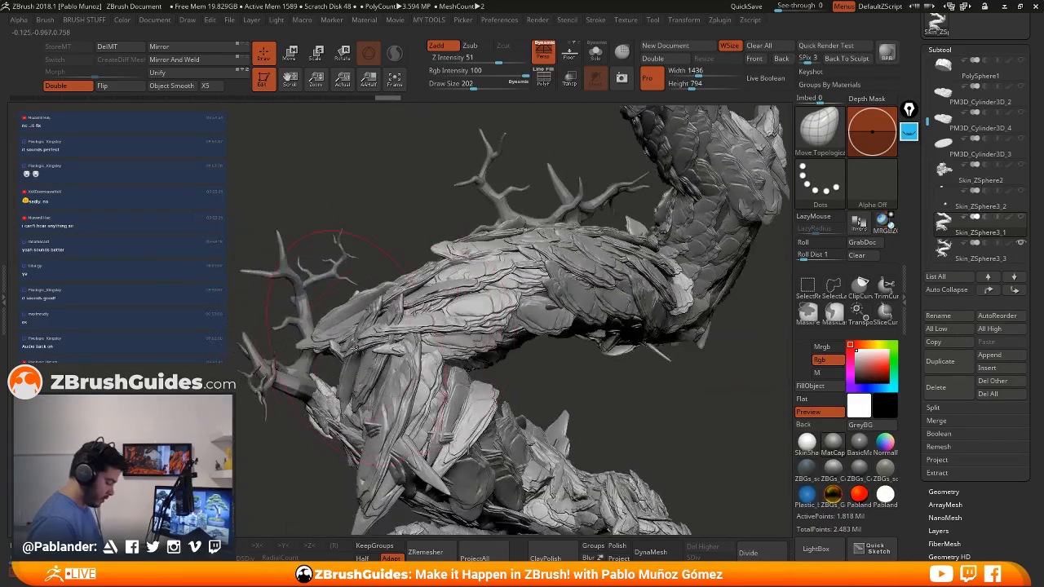
# Reposition bark pieces around the lower trunk and above the roots from several angles with Move Topological
pyautogui.moveTo(374, 338); pyautogui.dragTo(388, 349, button='right')
pyautogui.moveTo(419, 350); pyautogui.dragTo(412, 408)
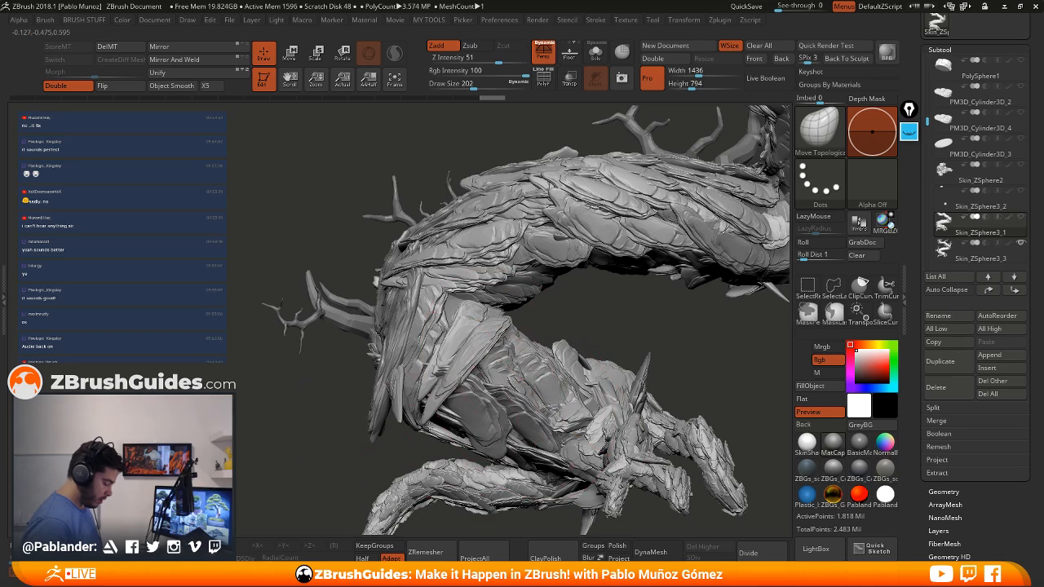
pyautogui.moveTo(473, 421)
pyautogui.mouseDown()
pyautogui.moveTo(522, 412)
pyautogui.moveTo(445, 410)
pyautogui.mouseUp()
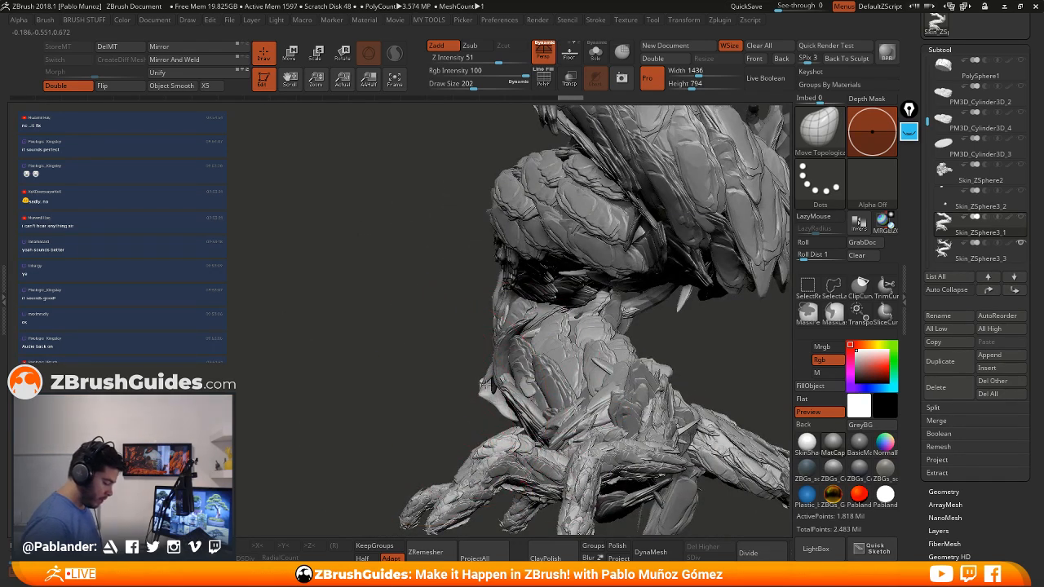
pyautogui.moveTo(541, 363)
pyautogui.mouseDown(button='right')
pyautogui.moveTo(620, 351)
pyautogui.moveTo(562, 326)
pyautogui.mouseUp(button='right')
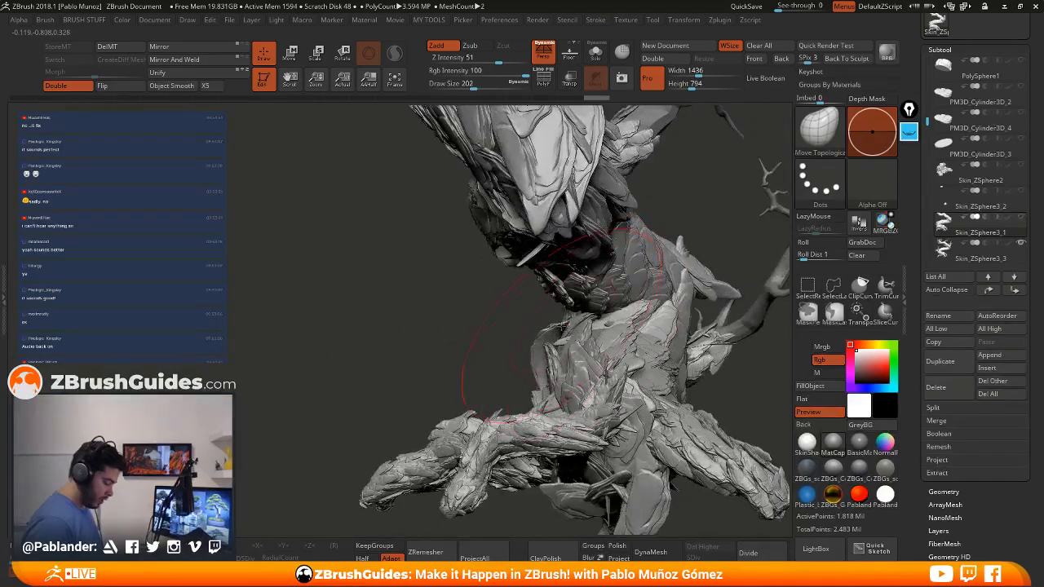
pyautogui.hotkey('ctrl', 'shift', 'z')
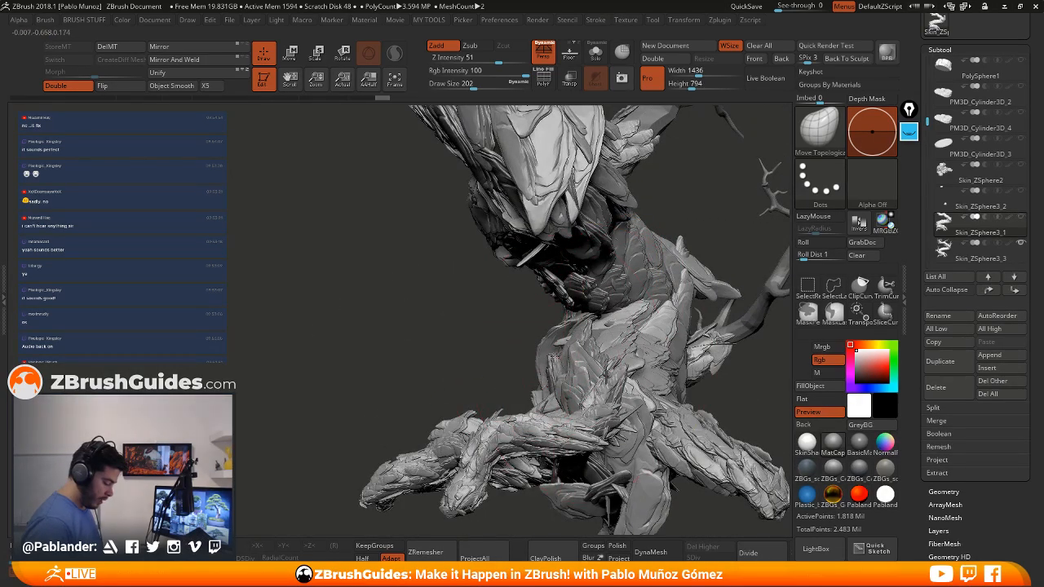
pyautogui.moveTo(560, 344); pyautogui.dragTo(580, 344)
pyautogui.moveTo(567, 337)
pyautogui.keyDown('ctrl'); pyautogui.mouseDown(button='right')
pyautogui.moveTo(563, 314)
pyautogui.moveTo(505, 245)
pyautogui.mouseUp(button='right'); pyautogui.keyUp('ctrl')
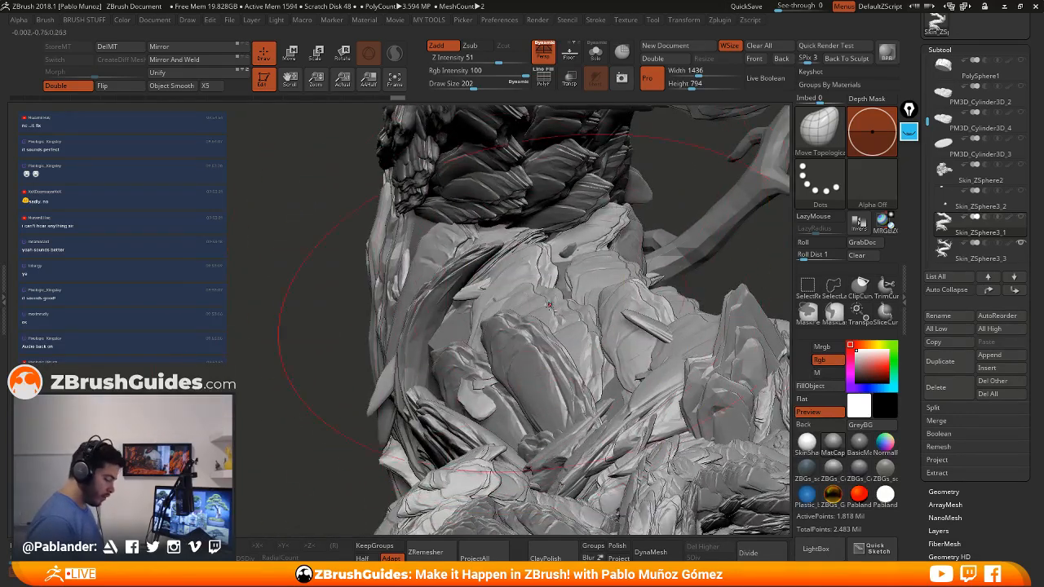
pyautogui.moveTo(550, 307)
pyautogui.keyDown('ctrl'); pyautogui.mouseDown(button='right')
pyautogui.moveTo(538, 343)
pyautogui.moveTo(571, 343)
pyautogui.moveTo(520, 342)
pyautogui.moveTo(591, 379)
pyautogui.moveTo(527, 354)
pyautogui.moveTo(545, 331)
pyautogui.mouseUp(button='right'); pyautogui.keyUp('ctrl')
# Enlarge the Move Topological draw size to 268 and tuck the long hanging bark strips at the middle bend toward the trunk
pyautogui.press('space')
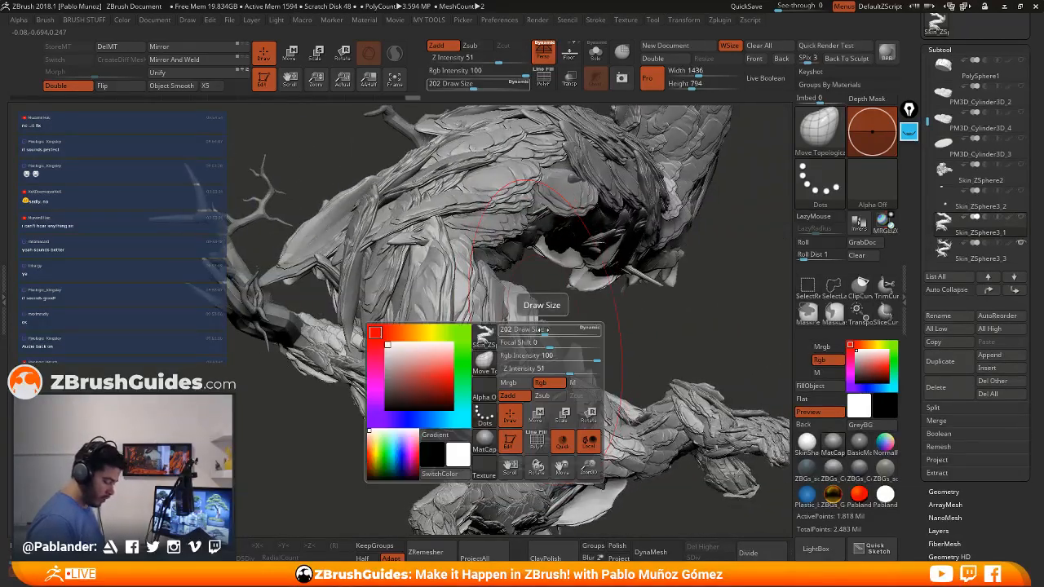
pyautogui.moveTo(543, 330); pyautogui.dragTo(531, 330)
pyautogui.moveTo(531, 333); pyautogui.dragTo(544, 373, button='right')
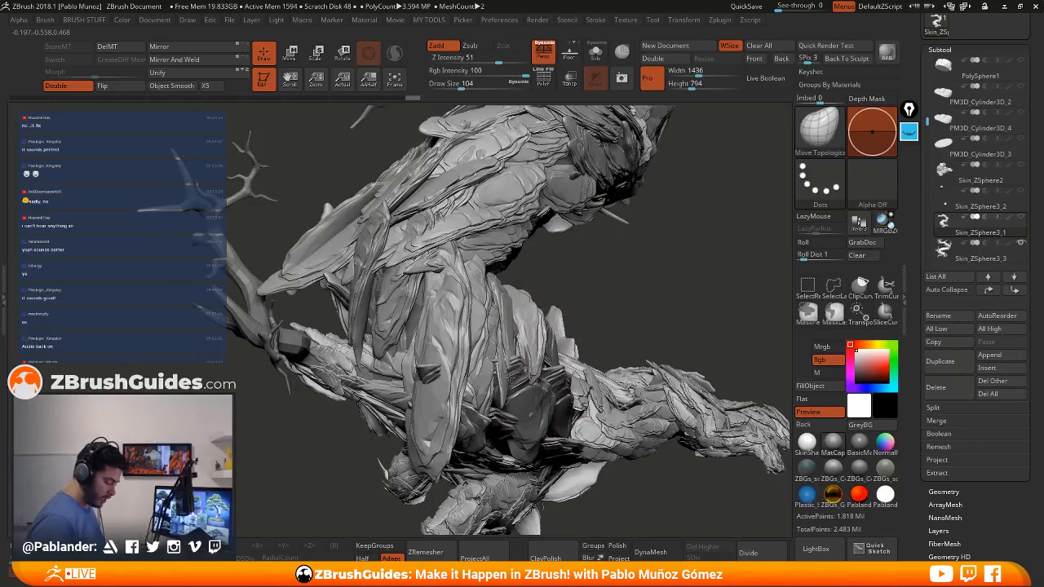
pyautogui.moveTo(470, 377)
pyautogui.mouseDown(button='right')
pyautogui.moveTo(481, 392)
pyautogui.moveTo(449, 384)
pyautogui.moveTo(441, 351)
pyautogui.mouseUp(button='right')
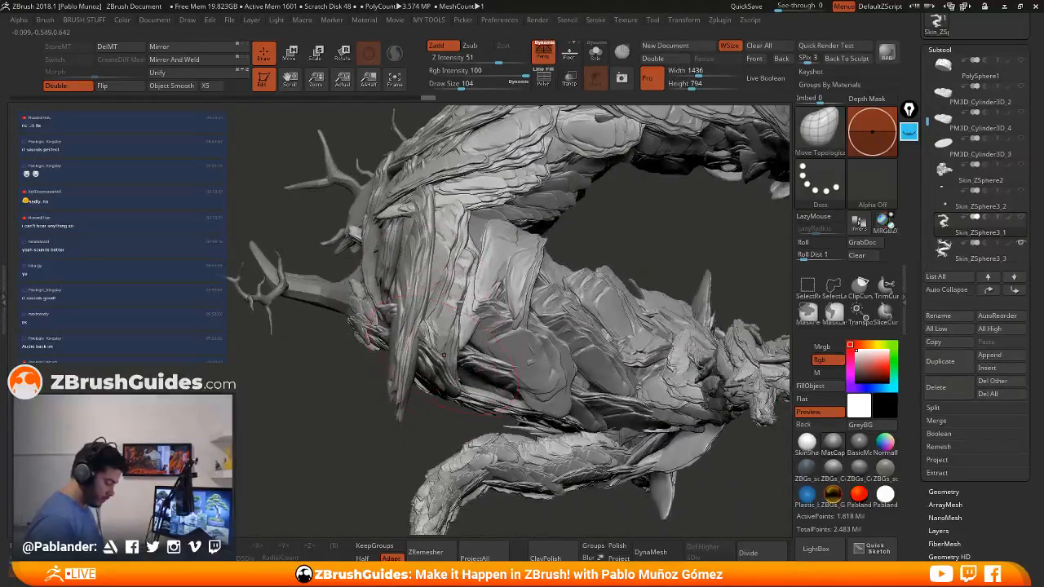
pyautogui.press('space')
pyautogui.moveTo(441, 350); pyautogui.dragTo(469, 350)
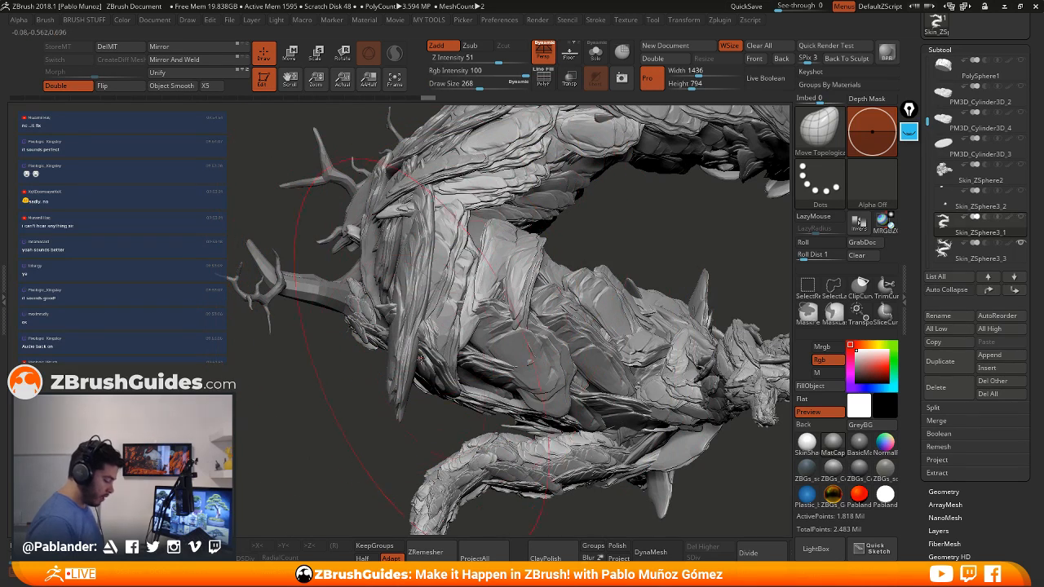
pyautogui.moveTo(407, 422); pyautogui.dragTo(406, 416)
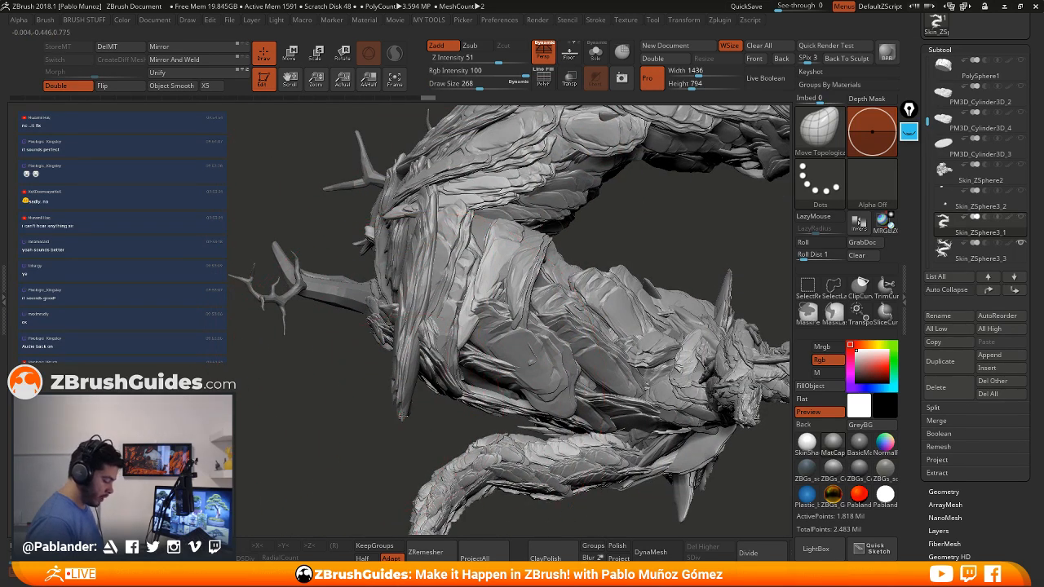
pyautogui.moveTo(416, 388)
pyautogui.mouseDown()
pyautogui.moveTo(286, 359)
pyautogui.moveTo(282, 371)
pyautogui.moveTo(385, 420)
pyautogui.moveTo(375, 420)
pyautogui.moveTo(478, 377)
pyautogui.moveTo(463, 369)
pyautogui.mouseUp()
pyautogui.moveTo(424, 425); pyautogui.dragTo(538, 394)
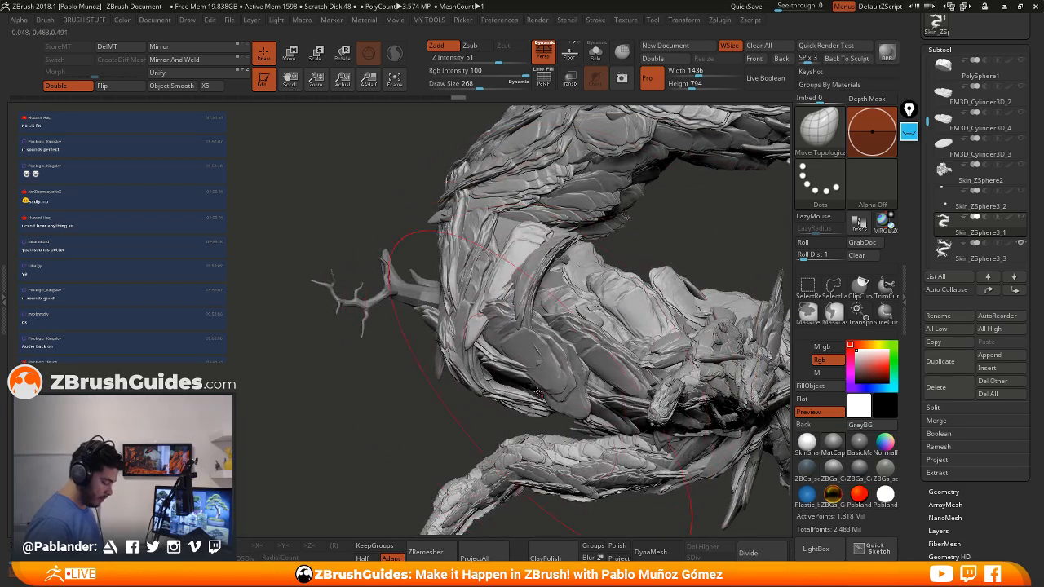
# Reduce the draw size to 97 and reposition smaller bark plates around the middle bend, working from several sides
pyautogui.press('space')
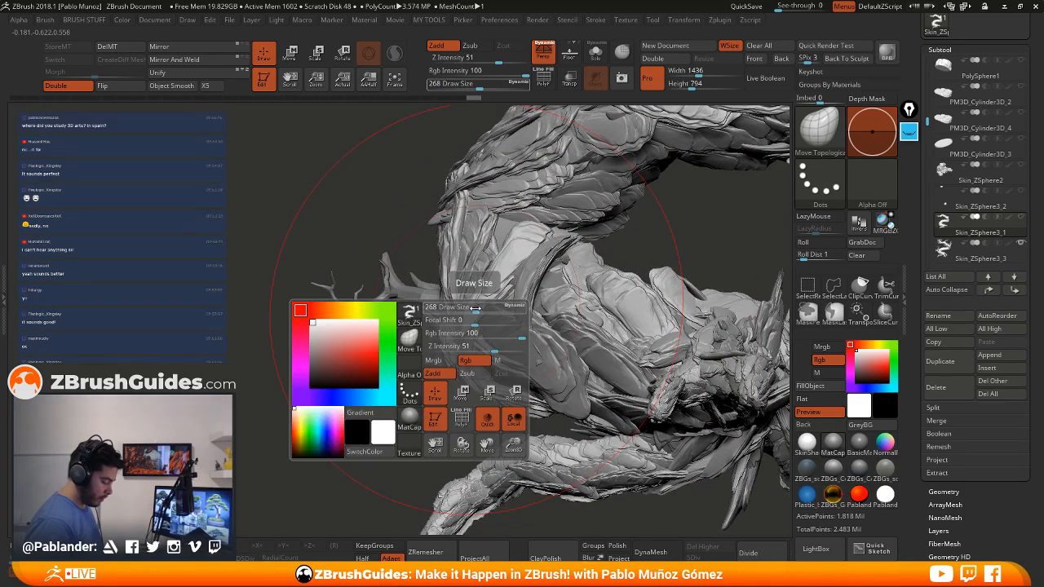
pyautogui.moveTo(475, 315); pyautogui.dragTo(499, 289)
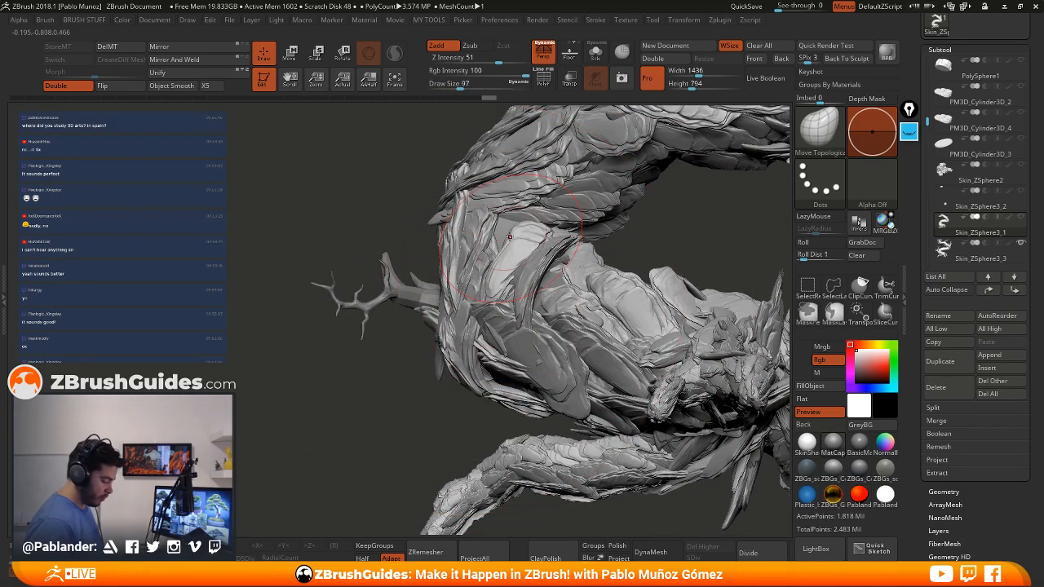
pyautogui.moveTo(514, 248); pyautogui.dragTo(534, 239, button='right')
pyautogui.moveTo(532, 239); pyautogui.dragTo(518, 248)
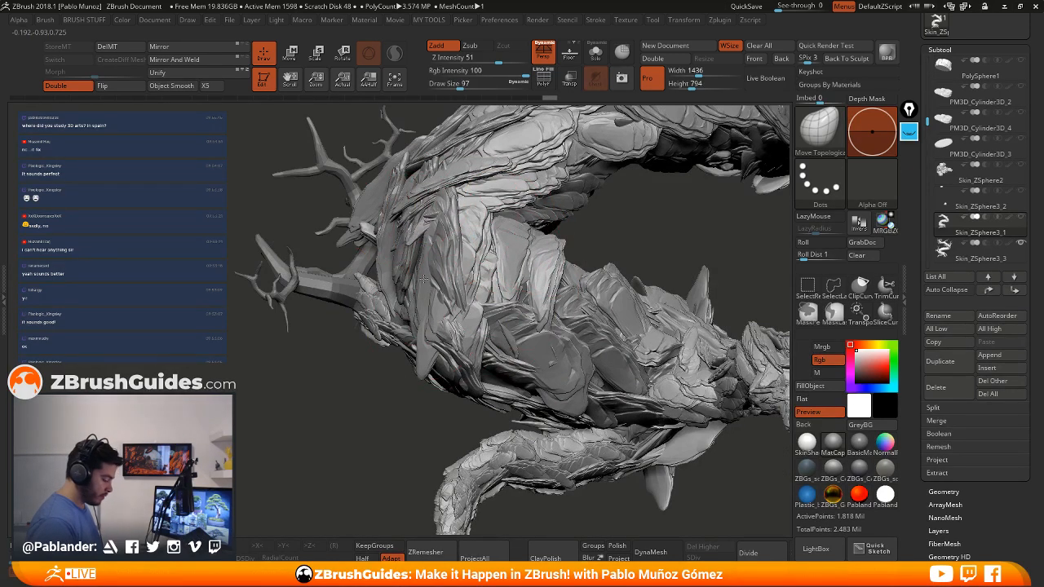
pyautogui.moveTo(518, 249); pyautogui.dragTo(417, 235)
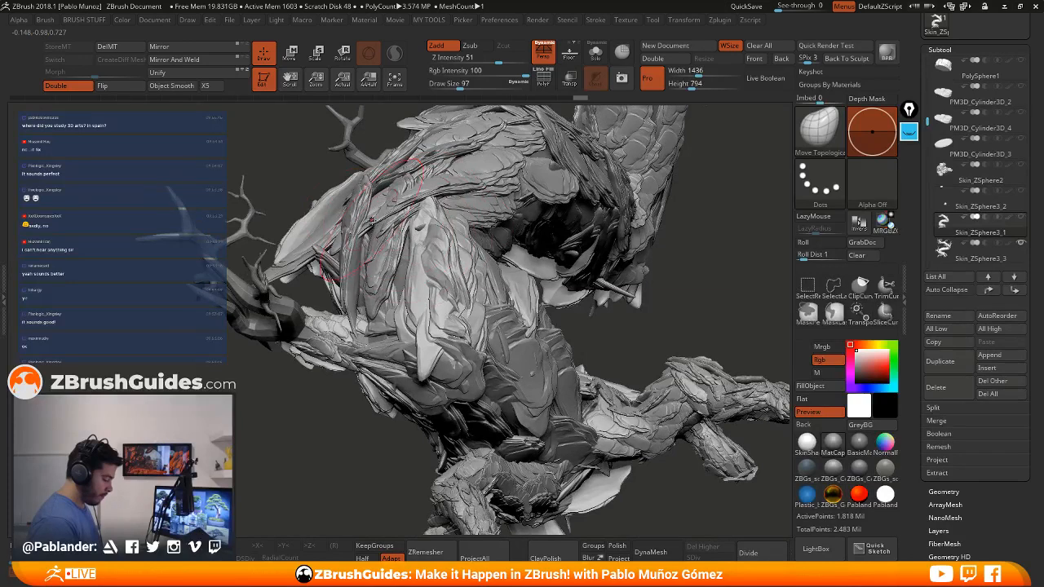
pyautogui.moveTo(370, 298)
pyautogui.mouseDown()
pyautogui.moveTo(355, 222)
pyautogui.moveTo(356, 245)
pyautogui.mouseUp()
pyautogui.moveTo(342, 247); pyautogui.dragTo(511, 206, button='right')
pyautogui.moveTo(511, 207); pyautogui.dragTo(577, 232)
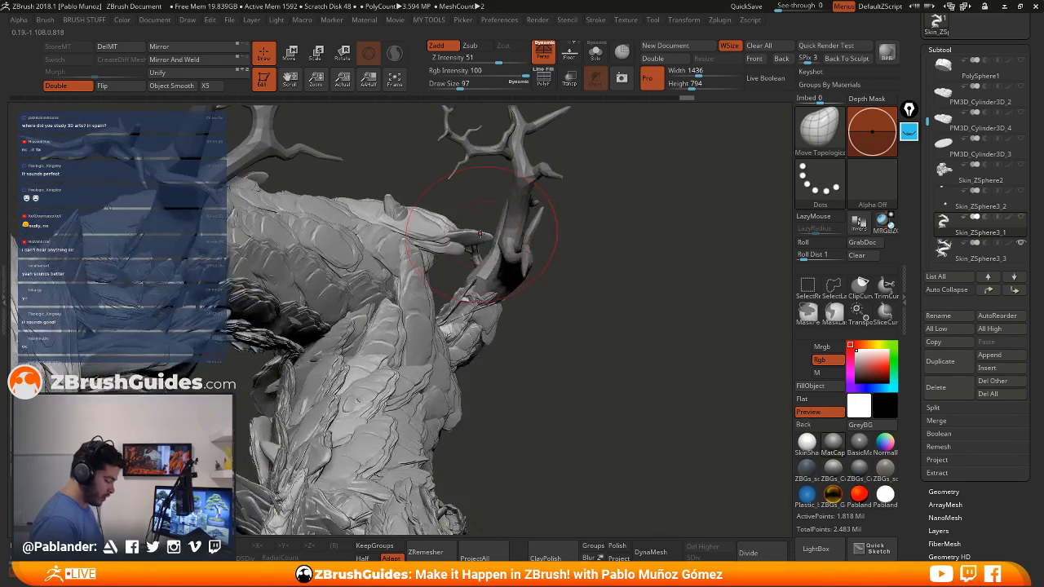
# Set the draw size to 154 and push the bark tips protruding beside the side branch back against the trunk
pyautogui.press('space')
pyautogui.moveTo(480, 235); pyautogui.dragTo(483, 236)
pyautogui.moveTo(383, 320); pyautogui.dragTo(397, 310)
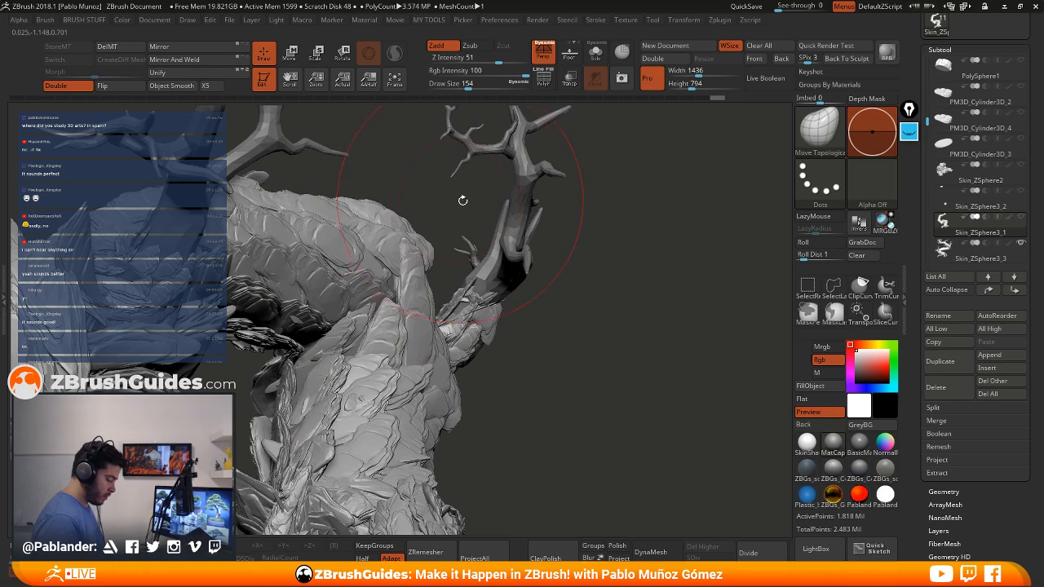
pyautogui.moveTo(463, 200)
pyautogui.mouseDown()
pyautogui.moveTo(536, 151)
pyautogui.moveTo(406, 232)
pyautogui.mouseUp()
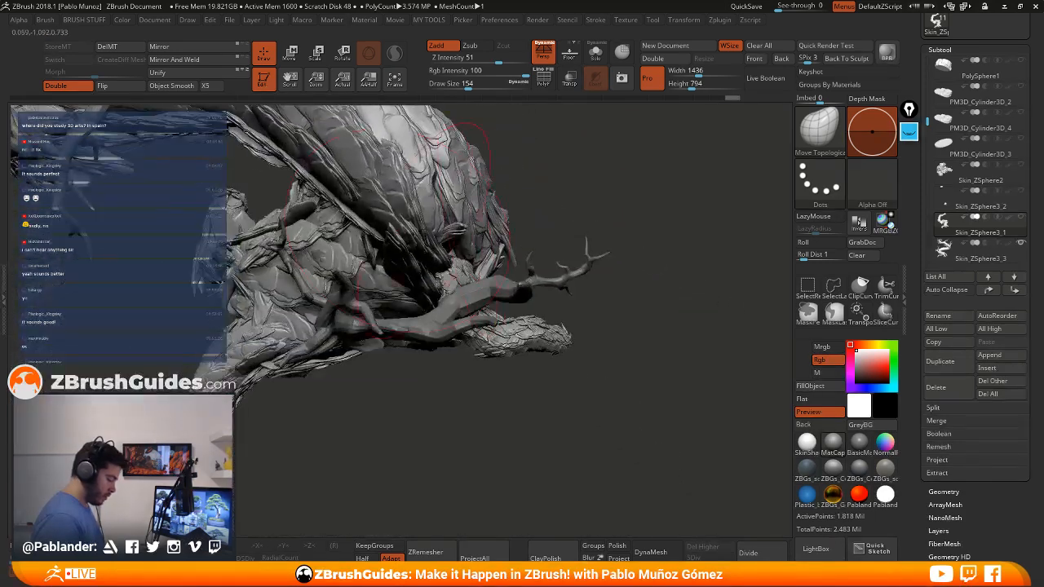
# Set the draw size to 71 and adjust the bark pieces around the branch base and over the outer side of the trunk's bend
pyautogui.keyDown('alt'); pyautogui.moveTo(381, 210); pyautogui.dragTo(424, 314, button='right'); pyautogui.keyUp('alt')
pyautogui.press('space')
pyautogui.moveTo(473, 246); pyautogui.dragTo(440, 247)
pyautogui.moveTo(580, 215)
pyautogui.mouseDown()
pyautogui.moveTo(432, 232)
pyautogui.moveTo(553, 302)
pyautogui.mouseUp()
pyautogui.moveTo(553, 302); pyautogui.dragTo(536, 270, button='right')
pyautogui.moveTo(536, 271); pyautogui.dragTo(532, 325)
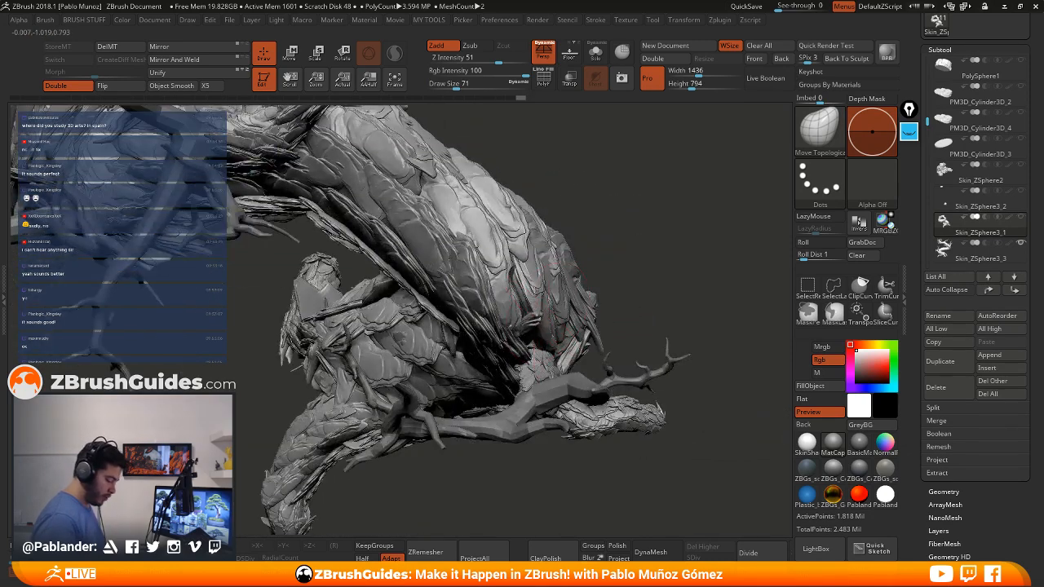
pyautogui.moveTo(607, 173)
pyautogui.mouseDown()
pyautogui.moveTo(575, 187)
pyautogui.moveTo(471, 278)
pyautogui.mouseUp()
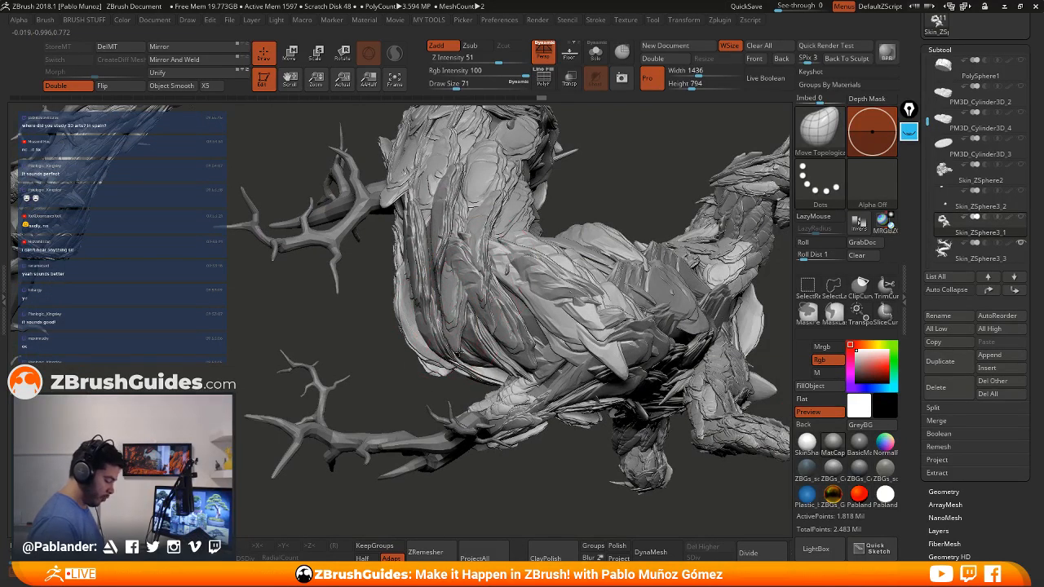
pyautogui.moveTo(546, 256); pyautogui.dragTo(365, 267)
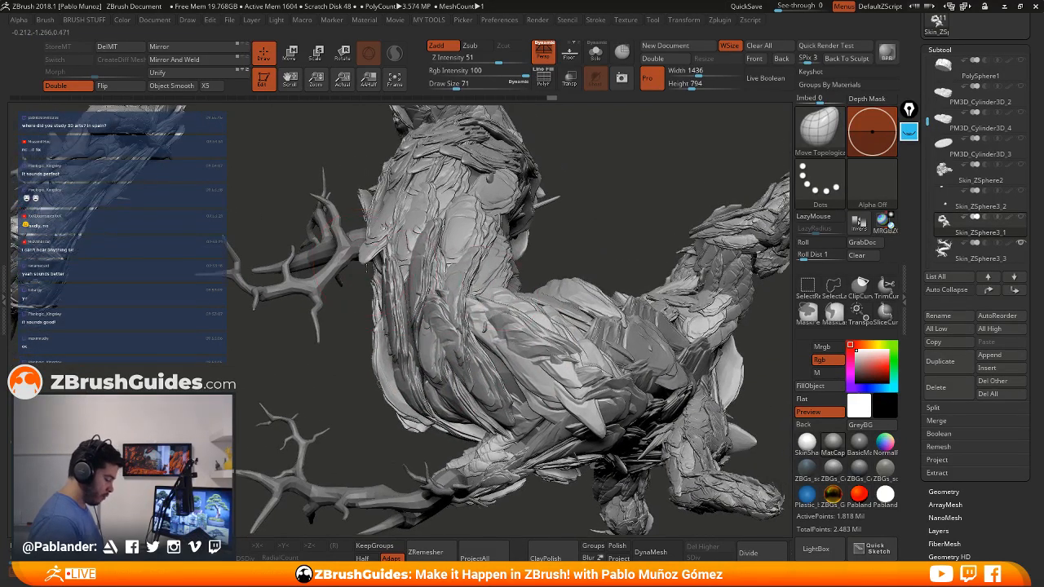
pyautogui.moveTo(563, 222)
pyautogui.mouseDown()
pyautogui.moveTo(450, 249)
pyautogui.moveTo(472, 265)
pyautogui.moveTo(469, 168)
pyautogui.moveTo(447, 231)
pyautogui.mouseUp()
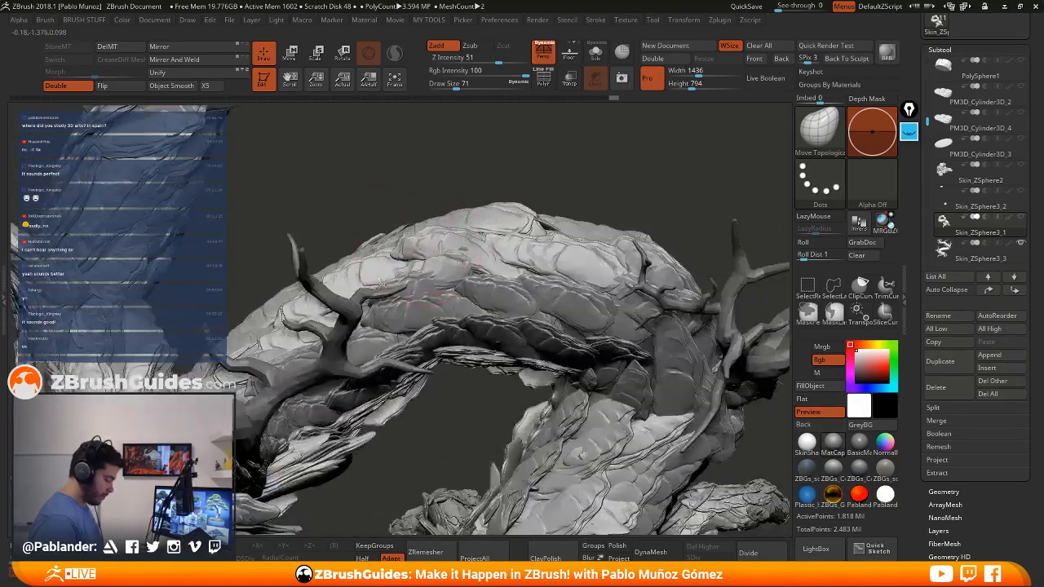
pyautogui.moveTo(503, 275)
pyautogui.mouseDown()
pyautogui.moveTo(508, 342)
pyautogui.moveTo(473, 349)
pyautogui.moveTo(497, 319)
pyautogui.moveTo(476, 285)
pyautogui.moveTo(488, 285)
pyautogui.mouseUp()
# Set the draw size to 136 and pull in the flared bark strips around the branch junction under the arched trunk
pyautogui.press('space')
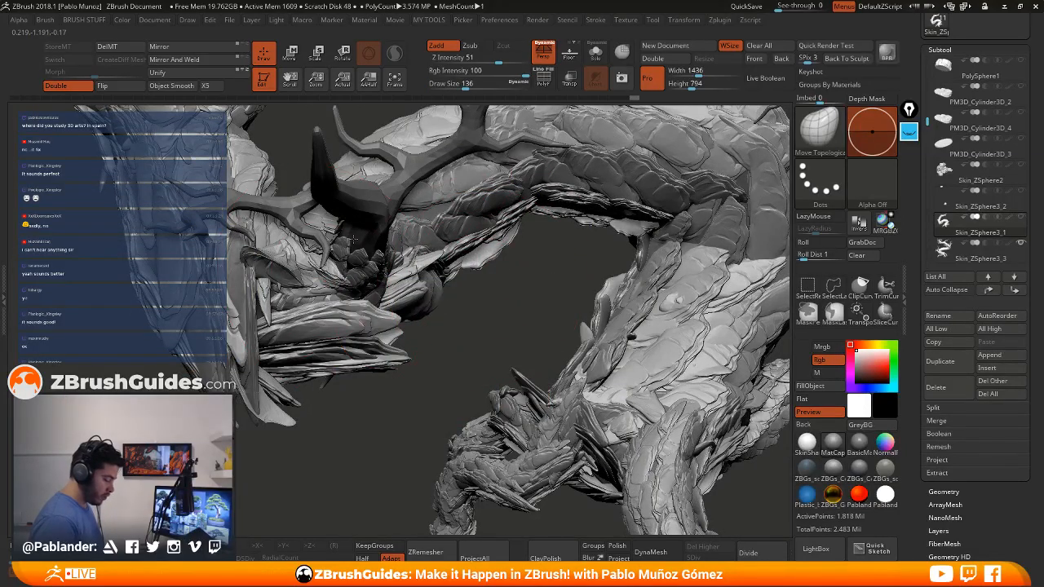
pyautogui.moveTo(490, 289); pyautogui.dragTo(263, 366)
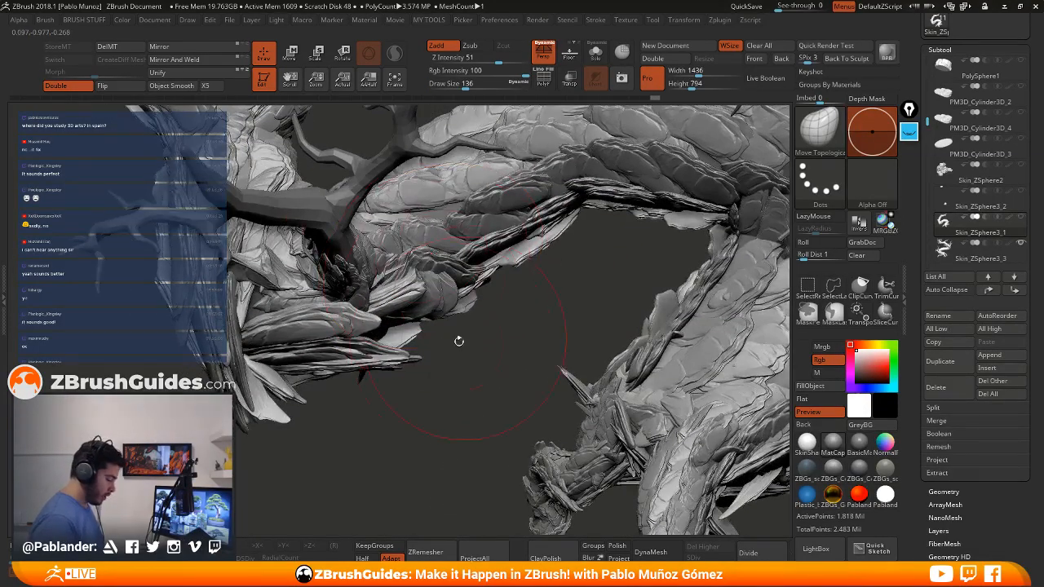
pyautogui.moveTo(459, 341); pyautogui.dragTo(384, 322)
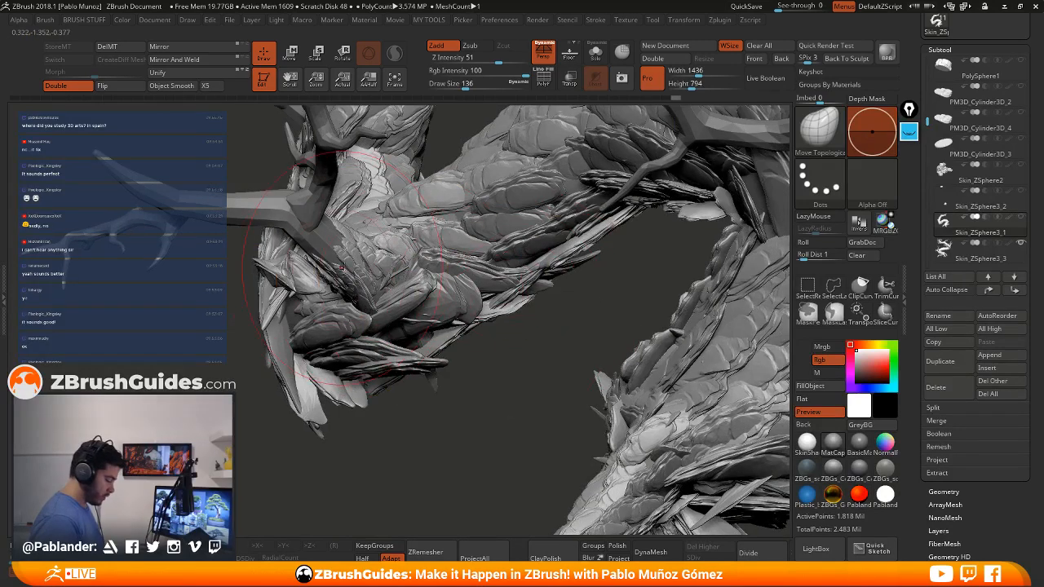
pyautogui.moveTo(333, 327); pyautogui.dragTo(414, 263, button='right')
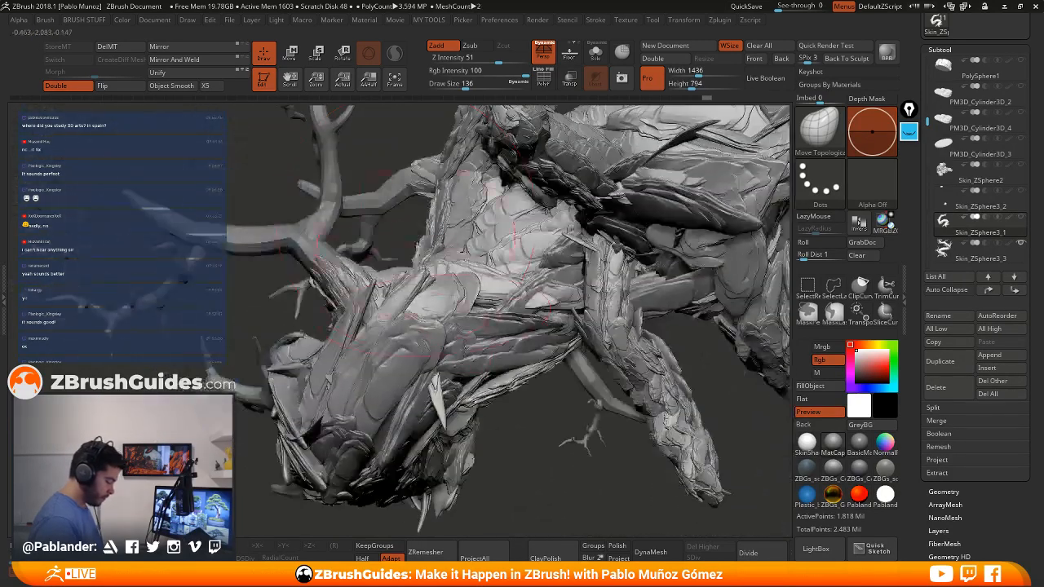
pyautogui.moveTo(489, 245); pyautogui.dragTo(462, 269)
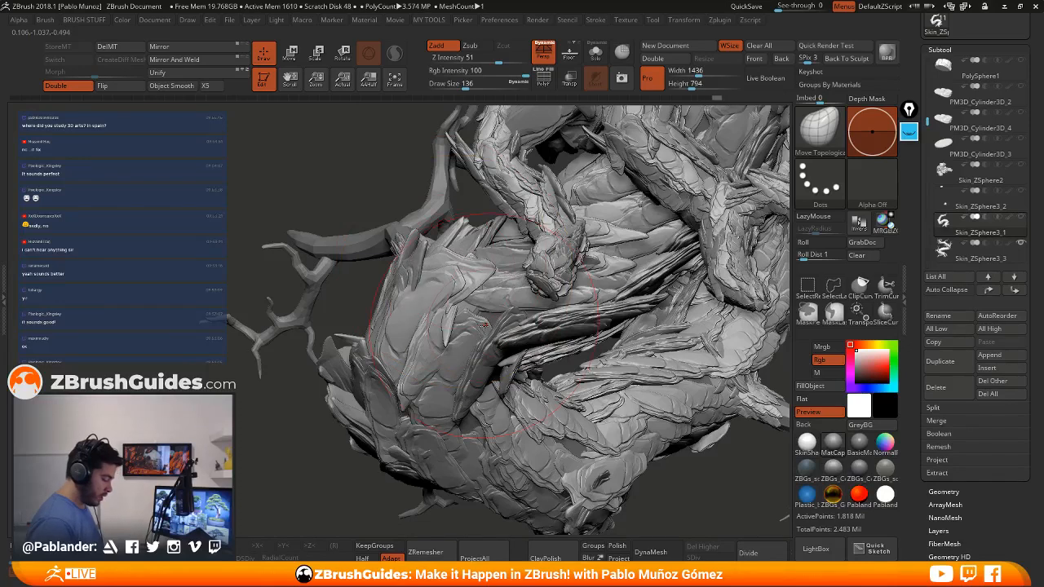
pyautogui.moveTo(517, 287); pyautogui.dragTo(504, 291, button='right')
# Smooth the outer silhouette of the trunk's bend by moving the bark plates that stick out beyond its edge
pyautogui.moveTo(461, 259); pyautogui.dragTo(502, 334)
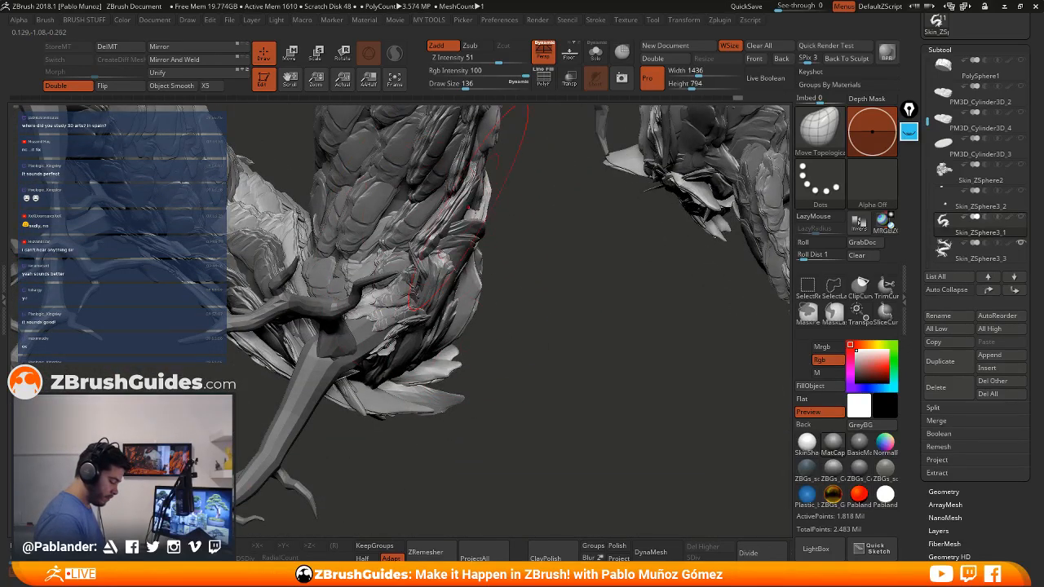
pyautogui.moveTo(526, 209); pyautogui.dragTo(473, 218)
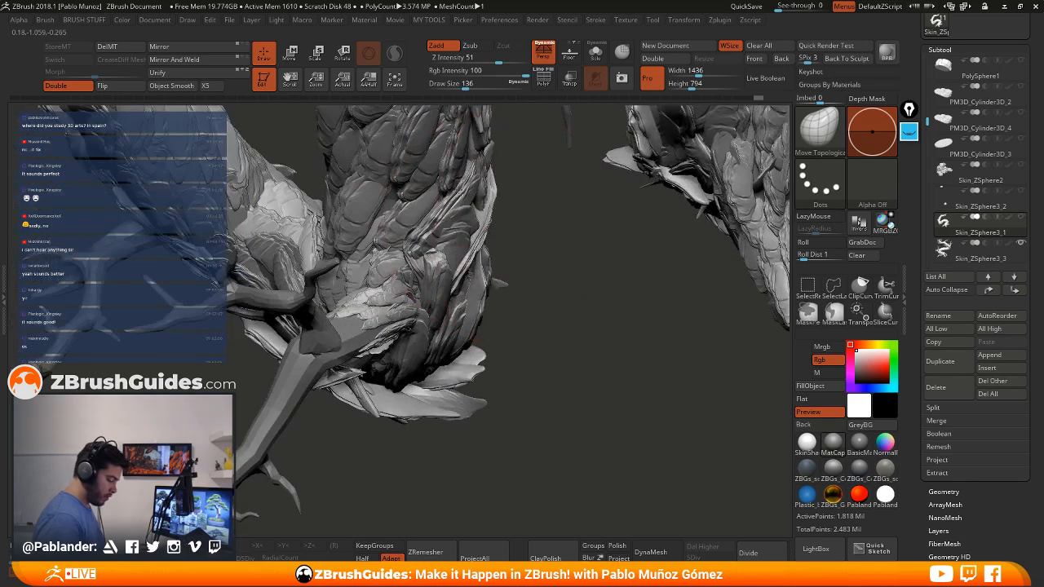
pyautogui.moveTo(543, 292)
pyautogui.mouseDown()
pyautogui.moveTo(541, 372)
pyautogui.moveTo(498, 355)
pyautogui.mouseUp()
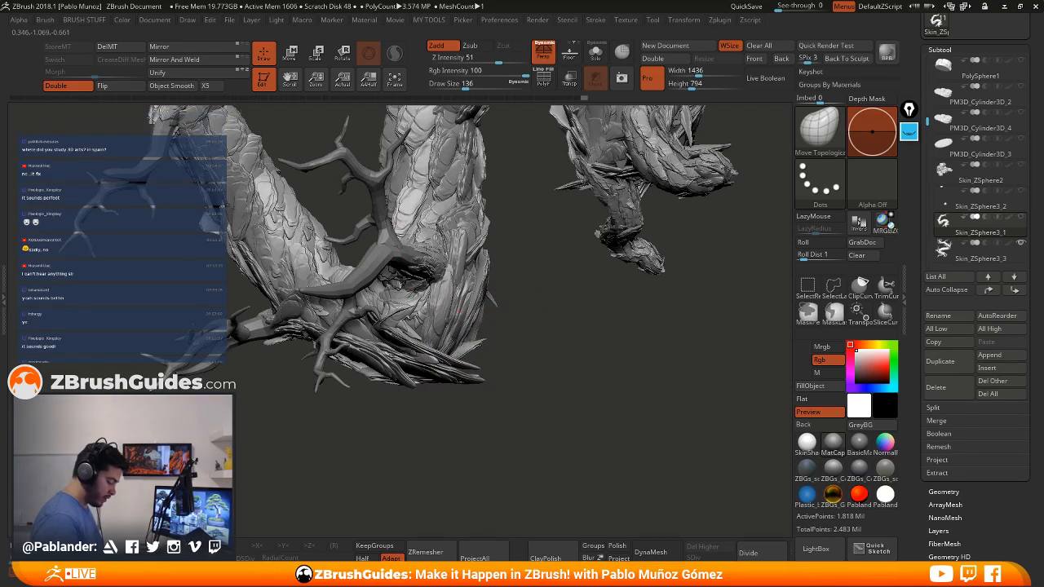
pyautogui.moveTo(555, 375)
pyautogui.mouseDown()
pyautogui.moveTo(518, 255)
pyautogui.moveTo(496, 292)
pyautogui.moveTo(501, 263)
pyautogui.mouseUp()
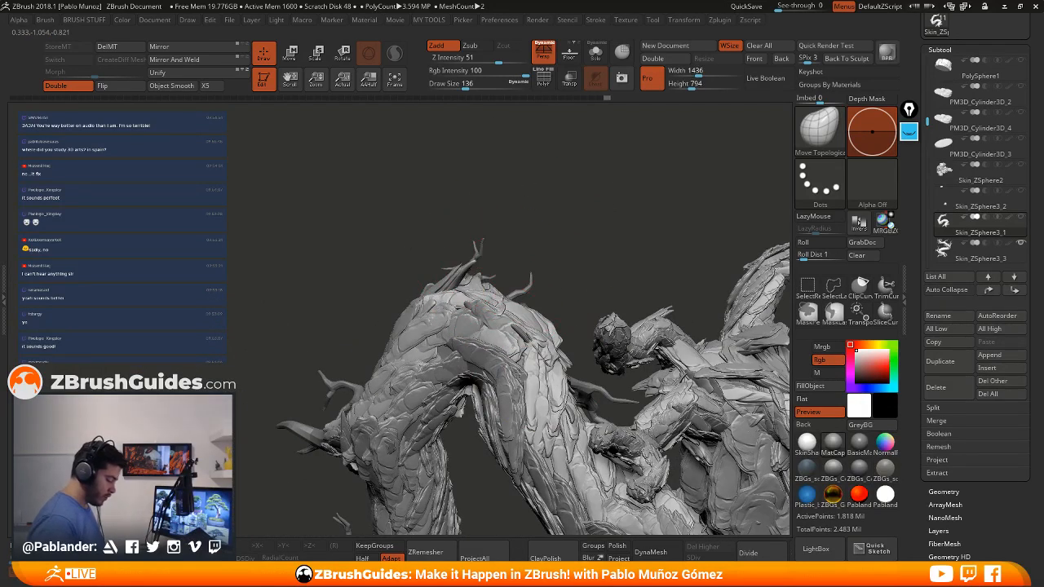
# Set the draw size to 51 and fit small bark pieces around the branch bases and into the gaps at the trunk's bend
pyautogui.moveTo(554, 276); pyautogui.dragTo(616, 204)
pyautogui.moveTo(459, 303)
pyautogui.mouseDown()
pyautogui.moveTo(512, 289)
pyautogui.moveTo(474, 258)
pyautogui.mouseUp()
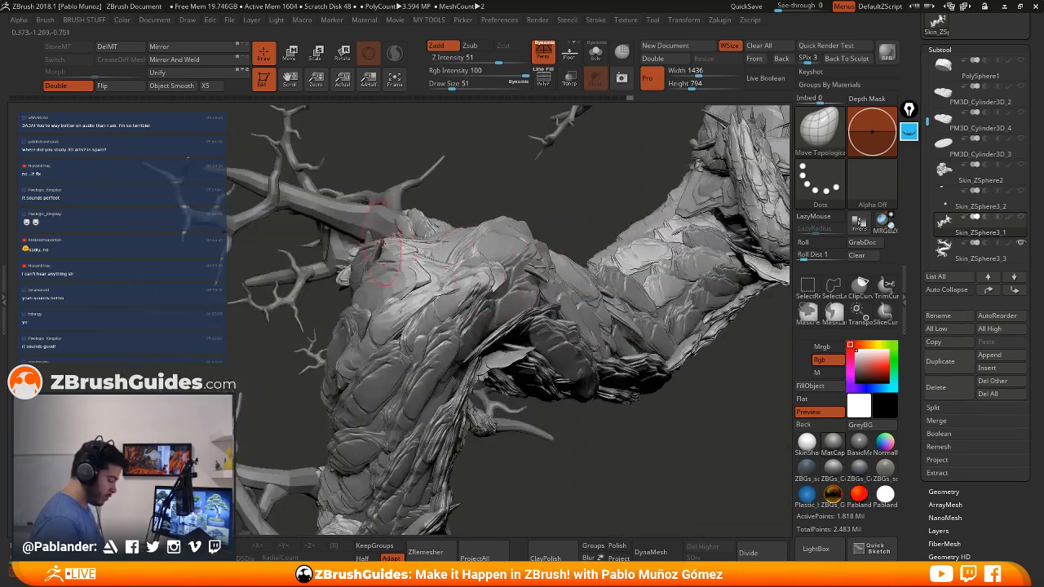
pyautogui.moveTo(484, 320)
pyautogui.mouseDown(button='right')
pyautogui.moveTo(549, 350)
pyautogui.moveTo(541, 400)
pyautogui.moveTo(522, 383)
pyautogui.mouseUp(button='right')
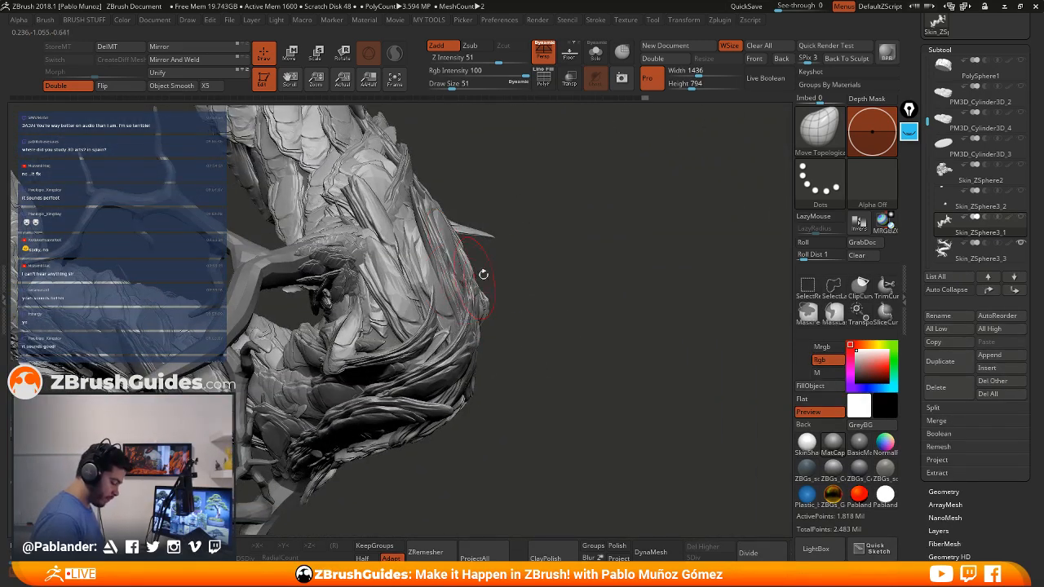
pyautogui.moveTo(483, 275); pyautogui.dragTo(467, 302)
pyautogui.moveTo(394, 332)
pyautogui.mouseDown()
pyautogui.moveTo(392, 313)
pyautogui.moveTo(366, 306)
pyautogui.mouseUp()
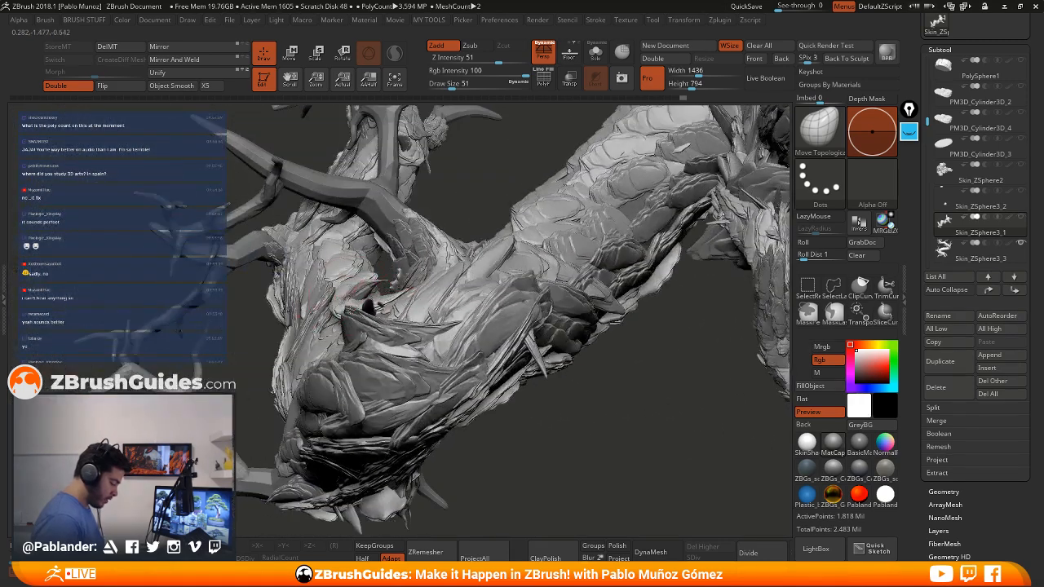
pyautogui.moveTo(416, 359); pyautogui.dragTo(427, 398)
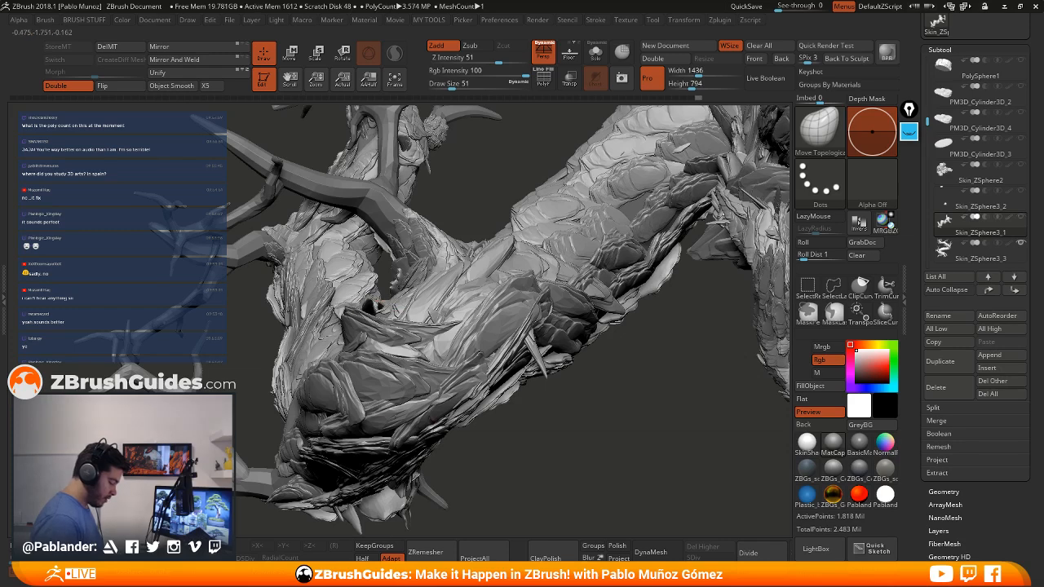
pyautogui.moveTo(363, 295); pyautogui.dragTo(351, 278)
pyautogui.moveTo(350, 289); pyautogui.dragTo(440, 297, button='right')
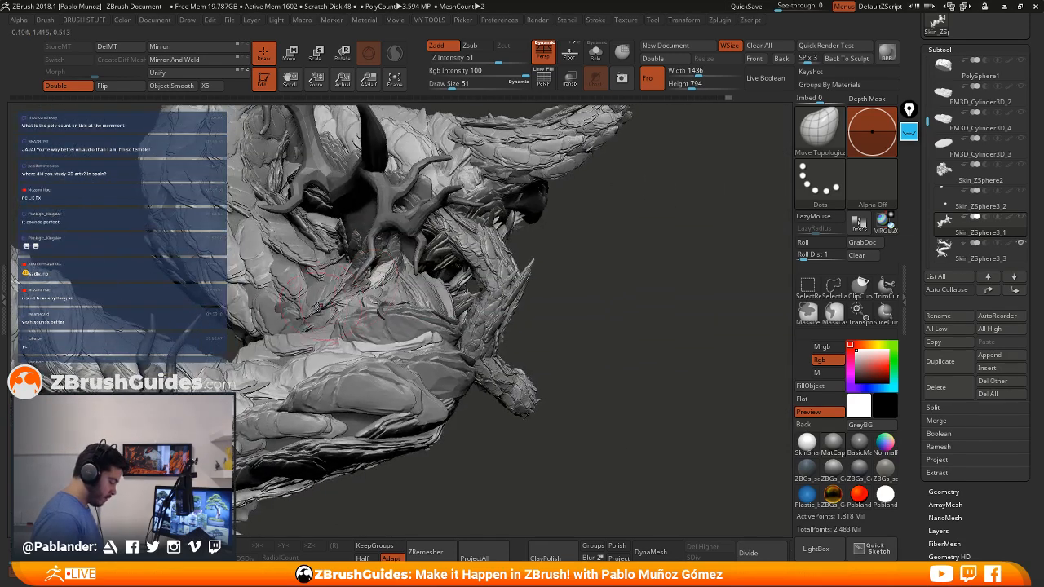
pyautogui.moveTo(320, 278)
pyautogui.mouseDown(button='right')
pyautogui.moveTo(396, 349)
pyautogui.moveTo(537, 308)
pyautogui.moveTo(498, 375)
pyautogui.moveTo(394, 356)
pyautogui.moveTo(424, 342)
pyautogui.moveTo(408, 329)
pyautogui.mouseUp(button='right')
# Set the draw size to 112, move the hanging bark pieces along the bend's lower edge, and undo the last stroke
pyautogui.press('space')
pyautogui.moveTo(401, 328); pyautogui.dragTo(422, 329)
pyautogui.moveTo(423, 329); pyautogui.dragTo(386, 365, button='right')
pyautogui.moveTo(387, 365); pyautogui.dragTo(395, 355)
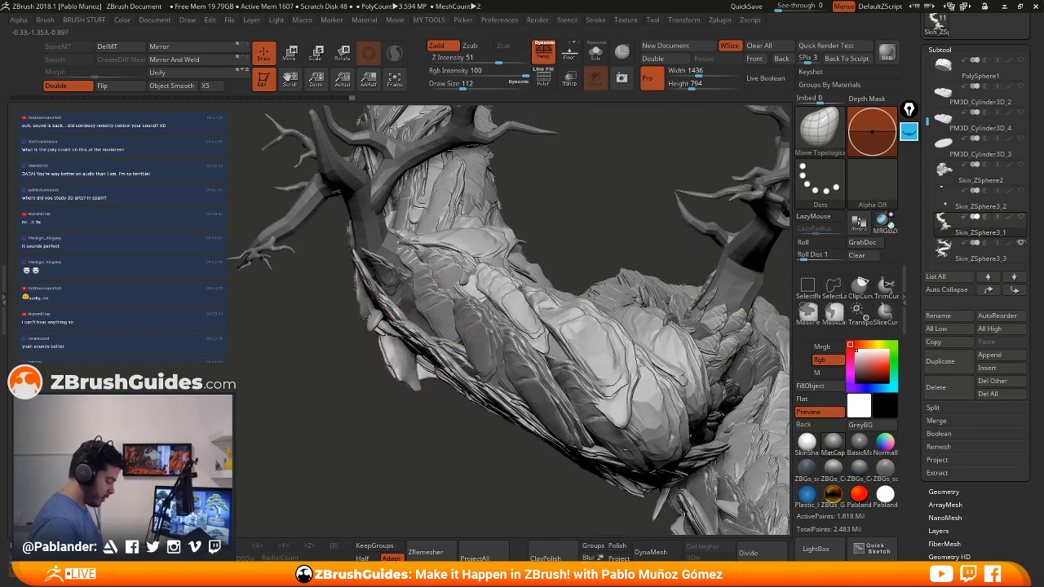
pyautogui.hotkey('ctrl', 'z')
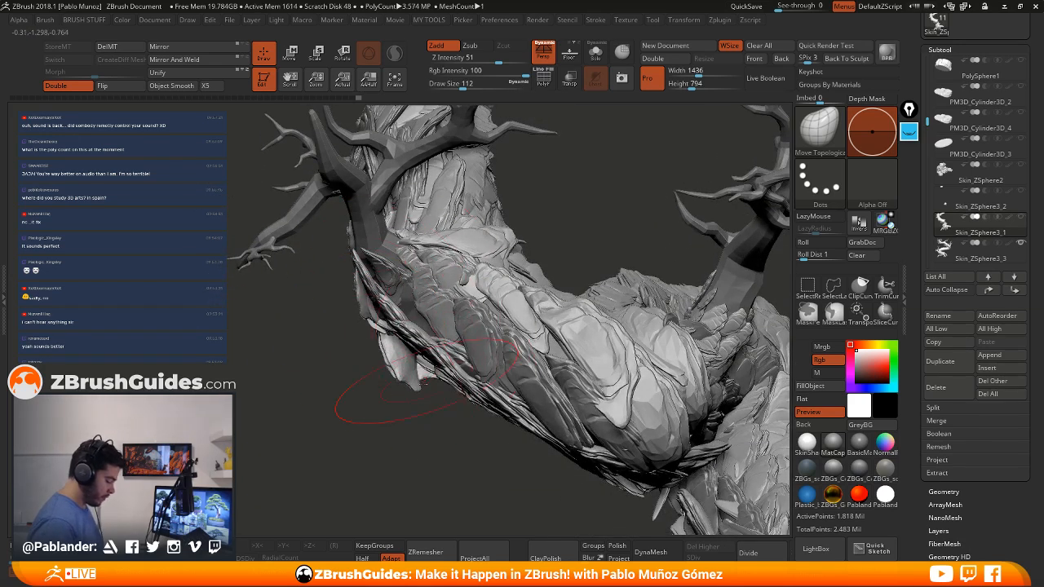
pyautogui.moveTo(455, 353)
pyautogui.mouseDown(button='right')
pyautogui.moveTo(490, 343)
pyautogui.moveTo(508, 306)
pyautogui.moveTo(391, 280)
pyautogui.moveTo(377, 294)
pyautogui.moveTo(436, 323)
pyautogui.mouseUp(button='right')
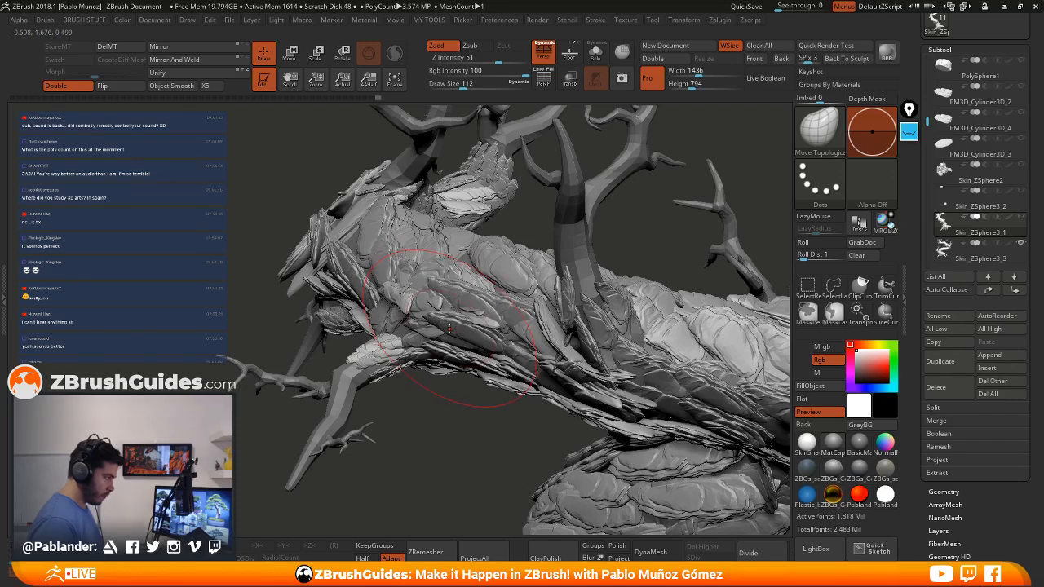
pyautogui.moveTo(449, 329); pyautogui.dragTo(408, 262, button='right')
pyautogui.moveTo(384, 314)
pyautogui.mouseDown(button='right')
pyautogui.moveTo(347, 322)
pyautogui.moveTo(348, 300)
pyautogui.mouseUp(button='right')
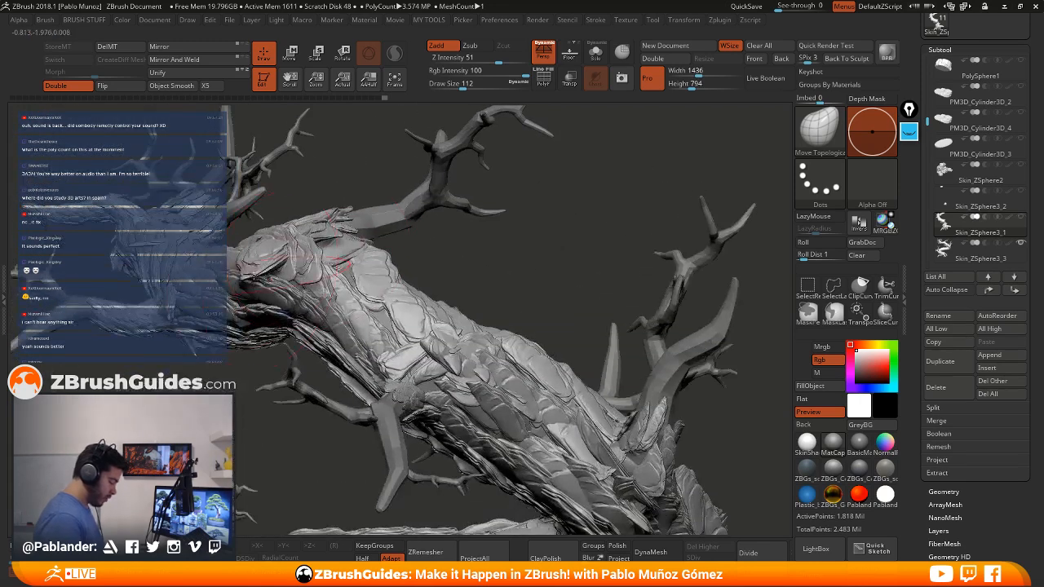
# Pull a bark strip inward at the trunk's bend and set the draw size to 51 for smaller pieces
pyautogui.moveTo(347, 300); pyautogui.dragTo(419, 325)
pyautogui.moveTo(403, 395); pyautogui.dragTo(362, 285, button='right')
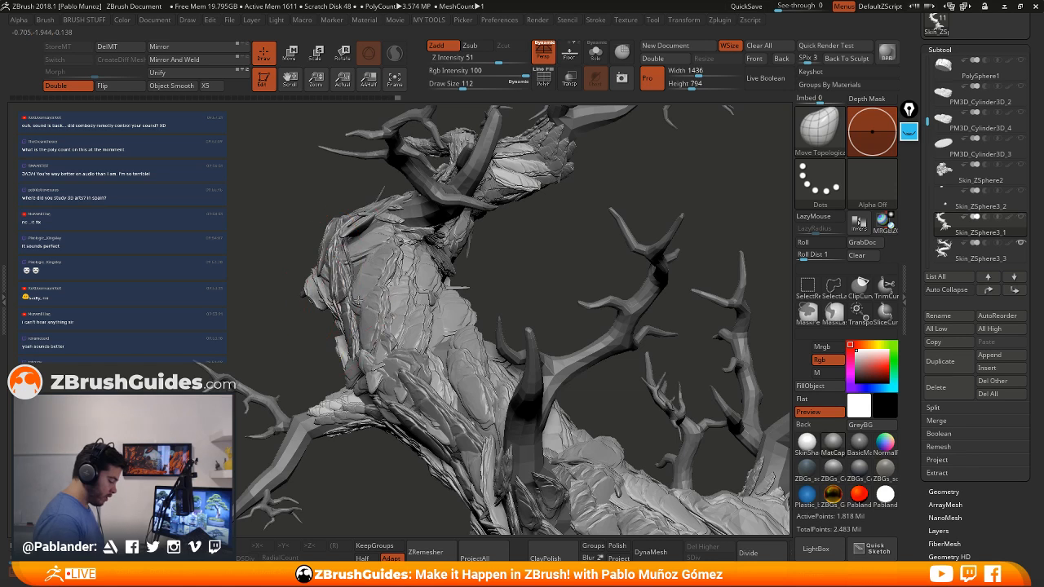
pyautogui.moveTo(391, 320); pyautogui.dragTo(414, 261, button='right')
pyautogui.press('space')
pyautogui.moveTo(432, 254); pyautogui.dragTo(407, 254)
pyautogui.moveTo(412, 276)
pyautogui.mouseDown(button='right')
pyautogui.moveTo(404, 271)
pyautogui.moveTo(419, 234)
pyautogui.moveTo(400, 222)
pyautogui.mouseUp(button='right')
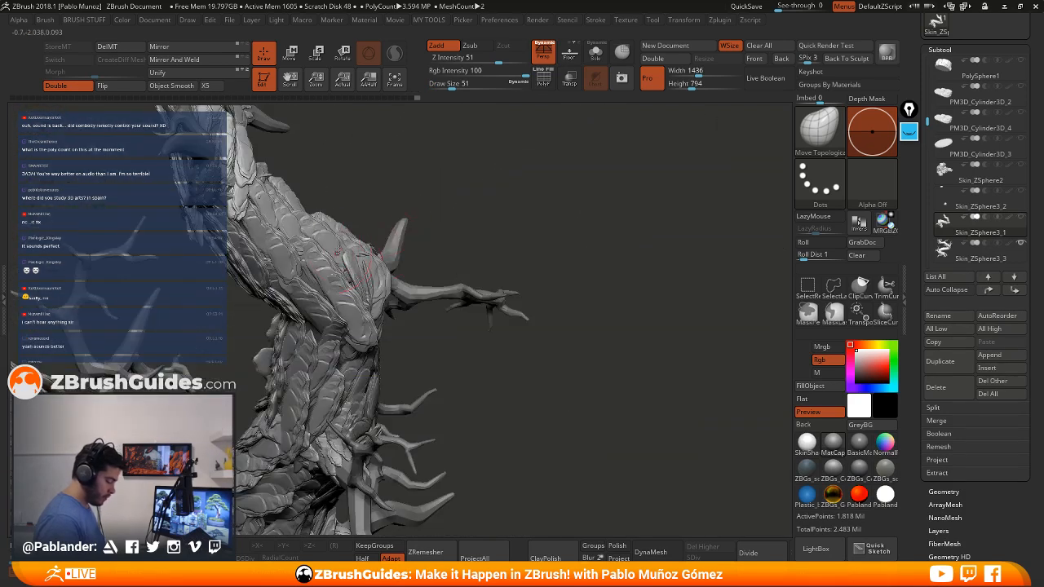
# Fit the small bark pieces along the trunk's outer edge beside the branch at the bend
pyautogui.moveTo(337, 251); pyautogui.dragTo(385, 248, button='right')
pyautogui.moveTo(353, 336); pyautogui.dragTo(412, 328, button='right')
pyautogui.keyDown('ctrl'); pyautogui.moveTo(501, 284); pyautogui.dragTo(496, 296, button='right'); pyautogui.keyUp('ctrl')
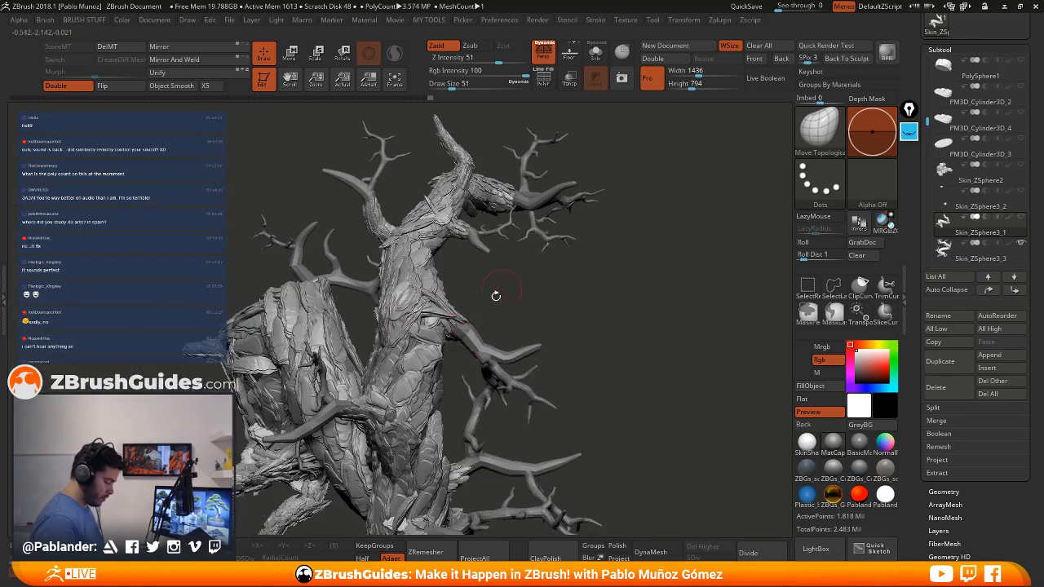
# Move the bark pieces around the upper branch fork, raising the draw size to 97 for the larger plates
pyautogui.moveTo(441, 351)
pyautogui.mouseDown(button='right')
pyautogui.moveTo(429, 369)
pyautogui.moveTo(462, 303)
pyautogui.moveTo(449, 244)
pyautogui.mouseUp(button='right')
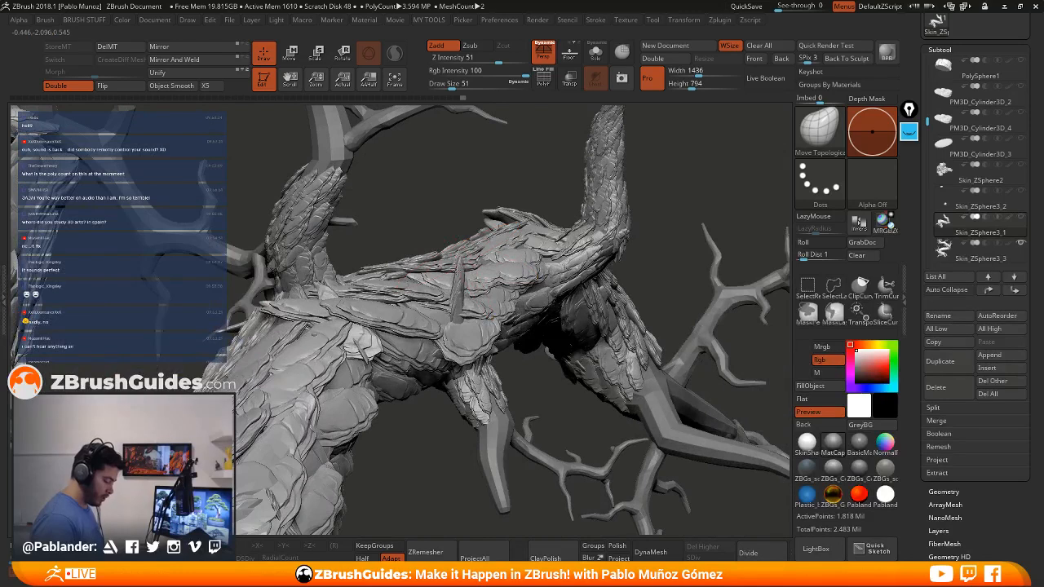
pyautogui.moveTo(444, 310); pyautogui.dragTo(429, 335, button='right')
pyautogui.moveTo(354, 317); pyautogui.dragTo(390, 338, button='right')
pyautogui.press('space')
pyautogui.moveTo(432, 270); pyautogui.dragTo(440, 270)
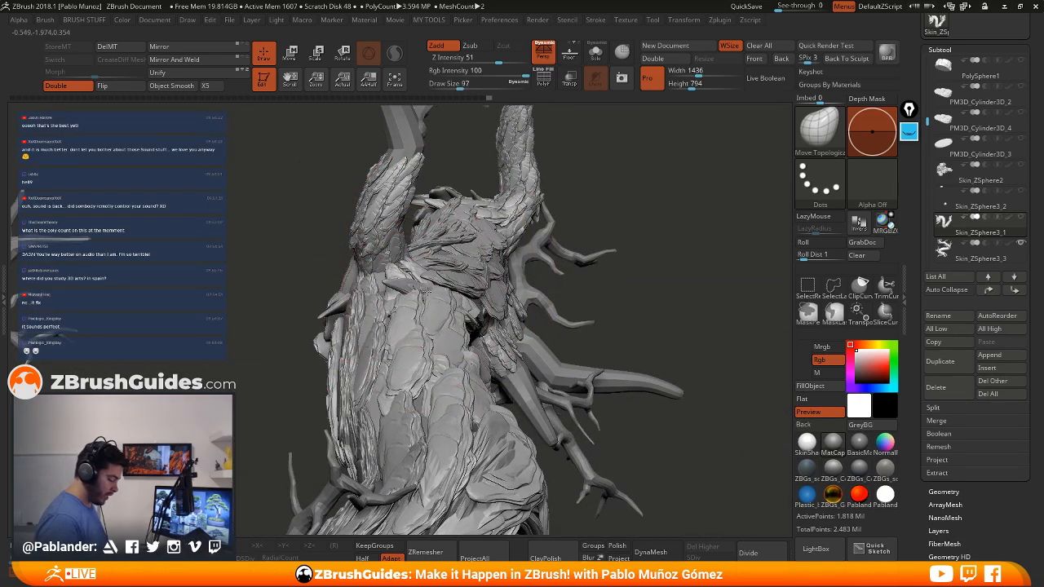
pyautogui.moveTo(440, 273); pyautogui.dragTo(373, 349, button='right')
# Set the draw size to 56 and adjust the bark plates on the upper trunk below the branch base
pyautogui.press('space')
pyautogui.moveTo(412, 285); pyautogui.dragTo(403, 284)
pyautogui.moveTo(403, 285)
pyautogui.mouseDown(button='right')
pyautogui.moveTo(447, 236)
pyautogui.moveTo(382, 279)
pyautogui.mouseUp(button='right')
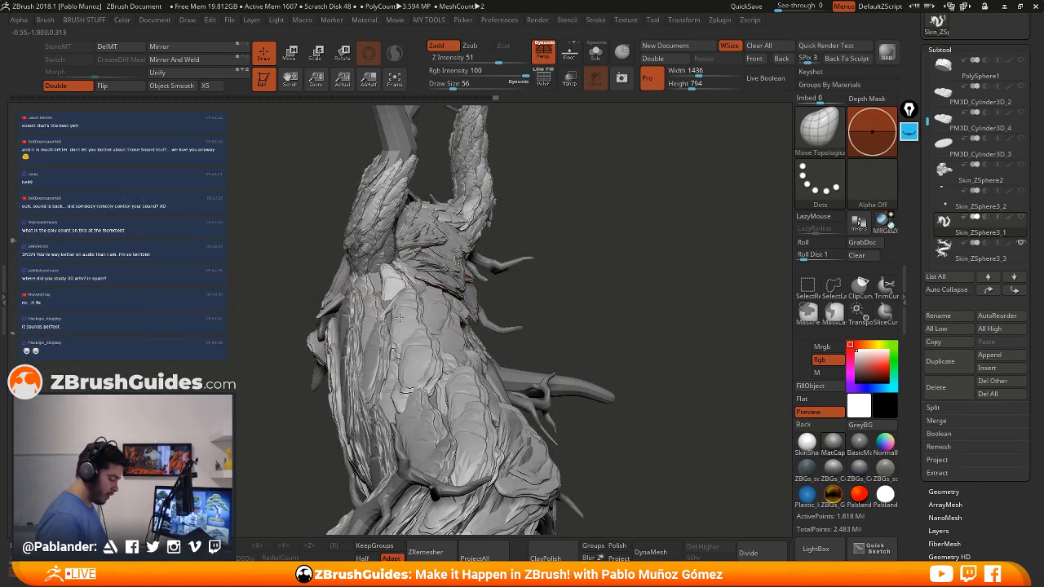
pyautogui.moveTo(412, 316)
pyautogui.mouseDown(button='right')
pyautogui.moveTo(399, 302)
pyautogui.moveTo(431, 261)
pyautogui.moveTo(381, 307)
pyautogui.mouseUp(button='right')
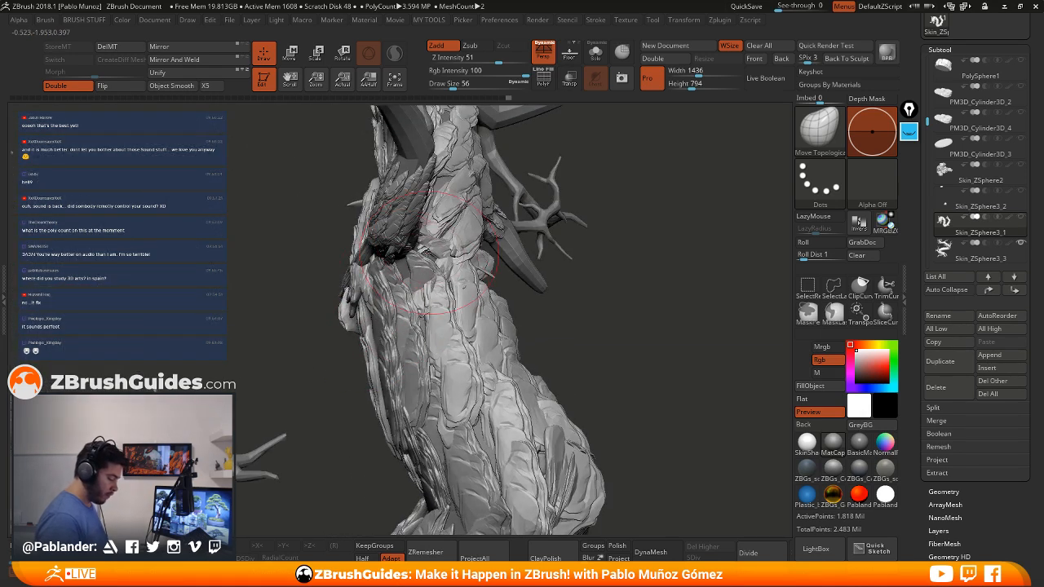
pyautogui.moveTo(429, 249); pyautogui.dragTo(446, 269, button='right')
pyautogui.moveTo(386, 291)
pyautogui.mouseDown(button='right')
pyautogui.moveTo(380, 299)
pyautogui.moveTo(392, 269)
pyautogui.mouseUp(button='right')
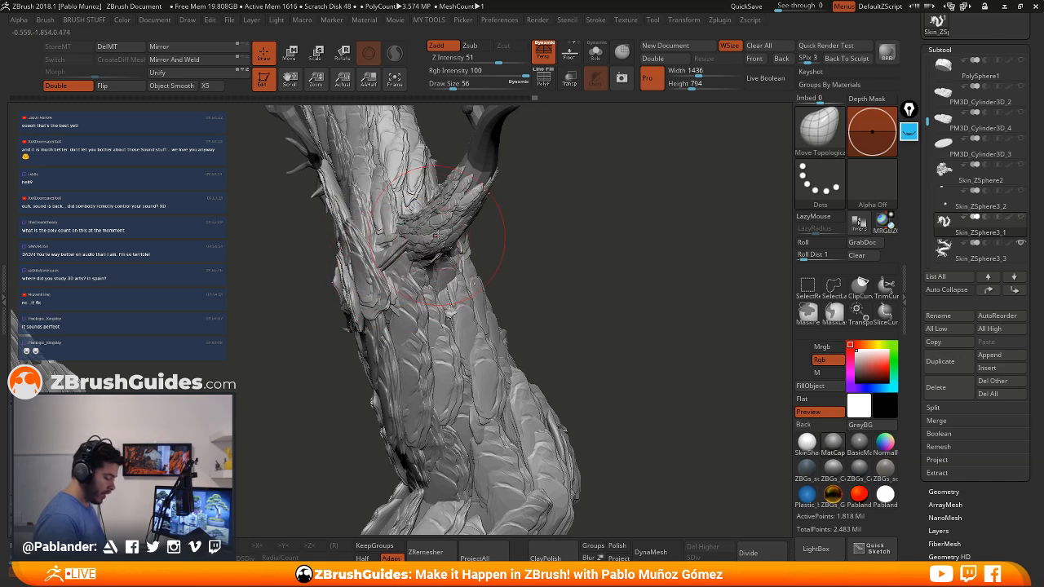
# Fit the bark pieces around the base and underside of the upper side branch
pyautogui.moveTo(435, 235)
pyautogui.mouseDown(button='right')
pyautogui.moveTo(366, 310)
pyautogui.moveTo(443, 285)
pyautogui.moveTo(399, 317)
pyautogui.mouseUp(button='right')
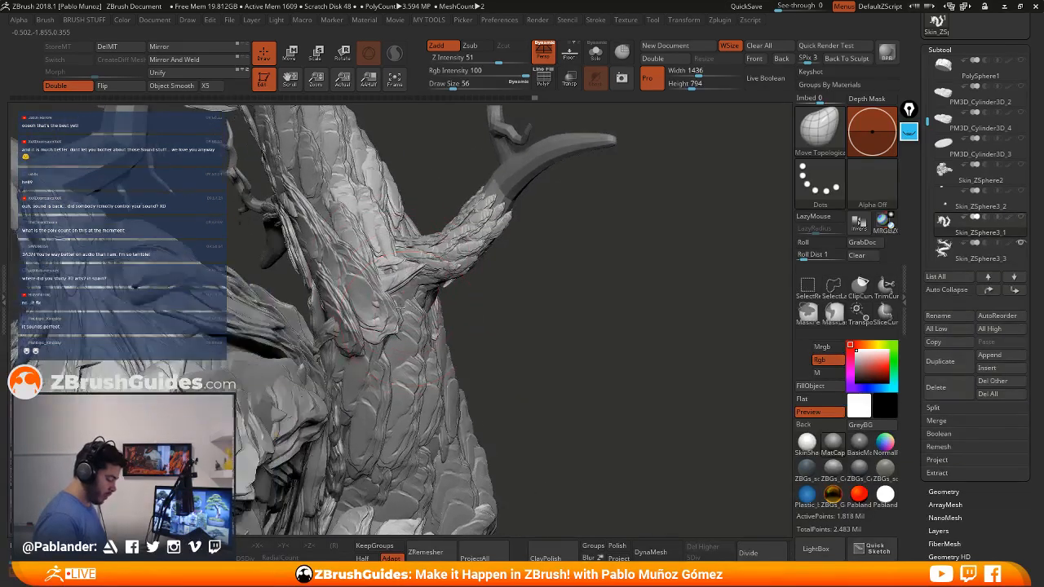
pyautogui.moveTo(135, 288)
pyautogui.mouseDown(button='right')
pyautogui.moveTo(400, 324)
pyautogui.moveTo(456, 309)
pyautogui.moveTo(411, 282)
pyautogui.moveTo(360, 224)
pyautogui.mouseUp(button='right')
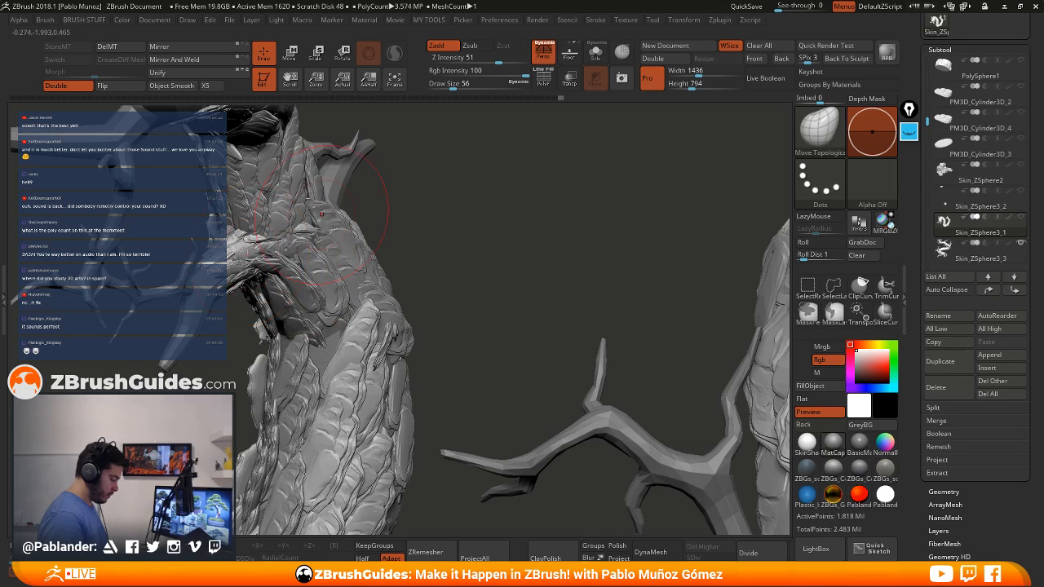
pyautogui.moveTo(224, 264); pyautogui.dragTo(270, 214, button='right')
pyautogui.moveTo(296, 142)
pyautogui.mouseDown(button='right')
pyautogui.moveTo(302, 161)
pyautogui.moveTo(291, 174)
pyautogui.moveTo(359, 217)
pyautogui.moveTo(364, 201)
pyautogui.mouseUp(button='right')
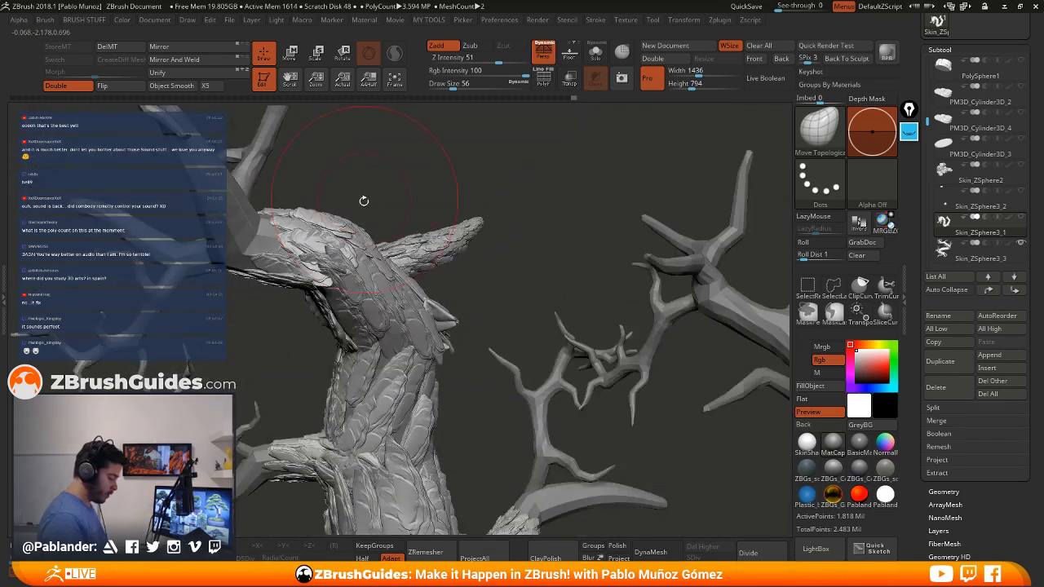
# Pull the loose bark piece hanging under the trunk's upper end in against the surface
pyautogui.moveTo(330, 283)
pyautogui.mouseDown(button='right')
pyautogui.moveTo(350, 269)
pyautogui.moveTo(322, 277)
pyautogui.mouseUp(button='right')
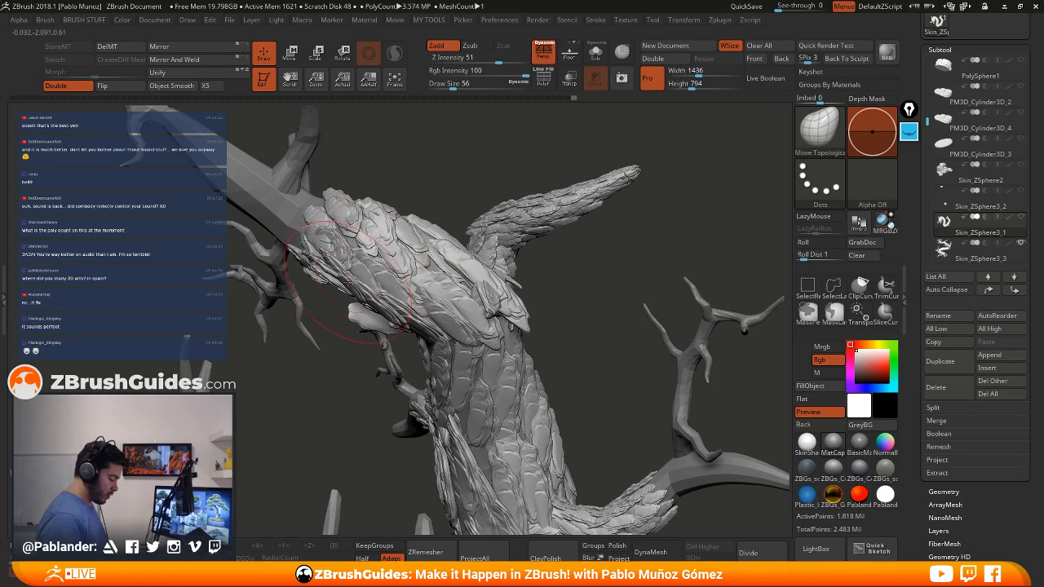
pyautogui.moveTo(391, 296); pyautogui.dragTo(378, 328, button='right')
pyautogui.moveTo(380, 326)
pyautogui.mouseDown()
pyautogui.moveTo(402, 325)
pyautogui.moveTo(432, 295)
pyautogui.mouseUp()
pyautogui.moveTo(434, 291)
pyautogui.mouseDown(button='right')
pyautogui.moveTo(464, 243)
pyautogui.moveTo(489, 287)
pyautogui.moveTo(457, 277)
pyautogui.moveTo(485, 293)
pyautogui.mouseUp(button='right')
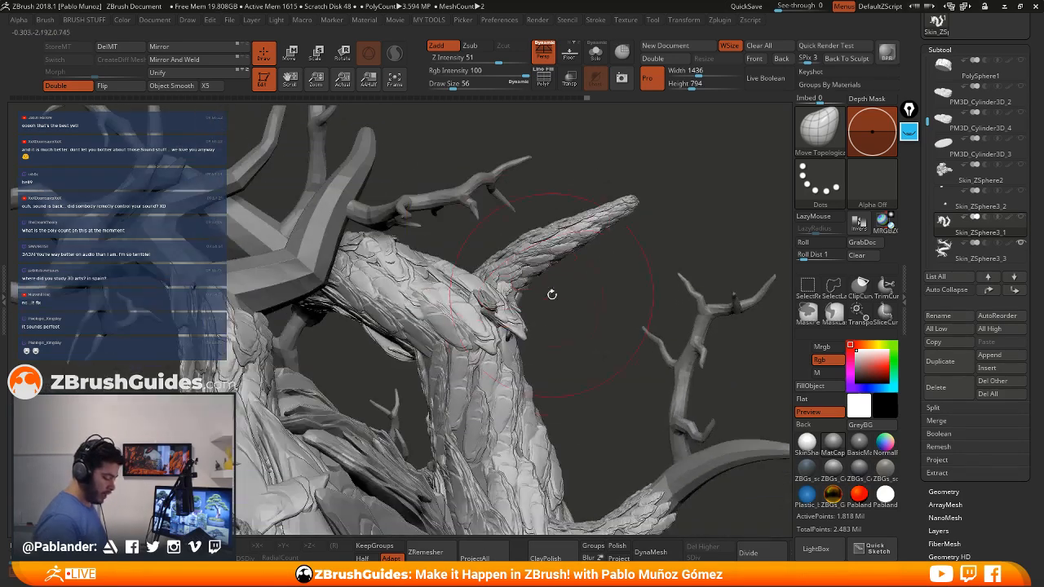
# Pull in the flared bark at the trunk's top bend and adjust the pieces where the bare branches begin
pyautogui.moveTo(526, 334)
pyautogui.mouseDown(button='right')
pyautogui.moveTo(505, 343)
pyautogui.moveTo(517, 326)
pyautogui.mouseUp(button='right')
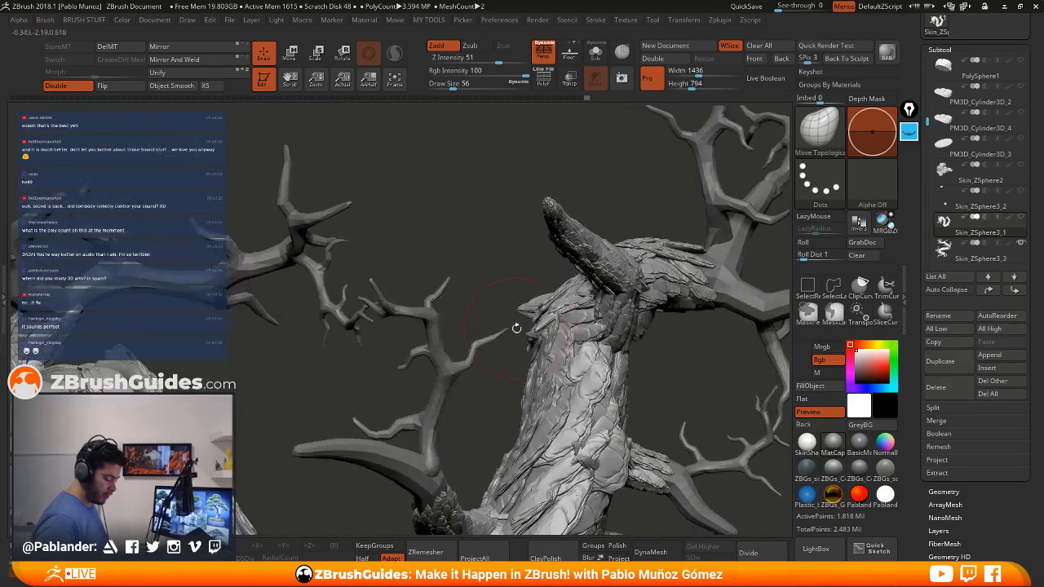
pyautogui.moveTo(521, 317)
pyautogui.mouseDown()
pyautogui.moveTo(540, 341)
pyautogui.moveTo(551, 326)
pyautogui.mouseUp()
pyautogui.moveTo(540, 343)
pyautogui.mouseDown(button='right')
pyautogui.moveTo(453, 303)
pyautogui.moveTo(493, 295)
pyautogui.mouseUp(button='right')
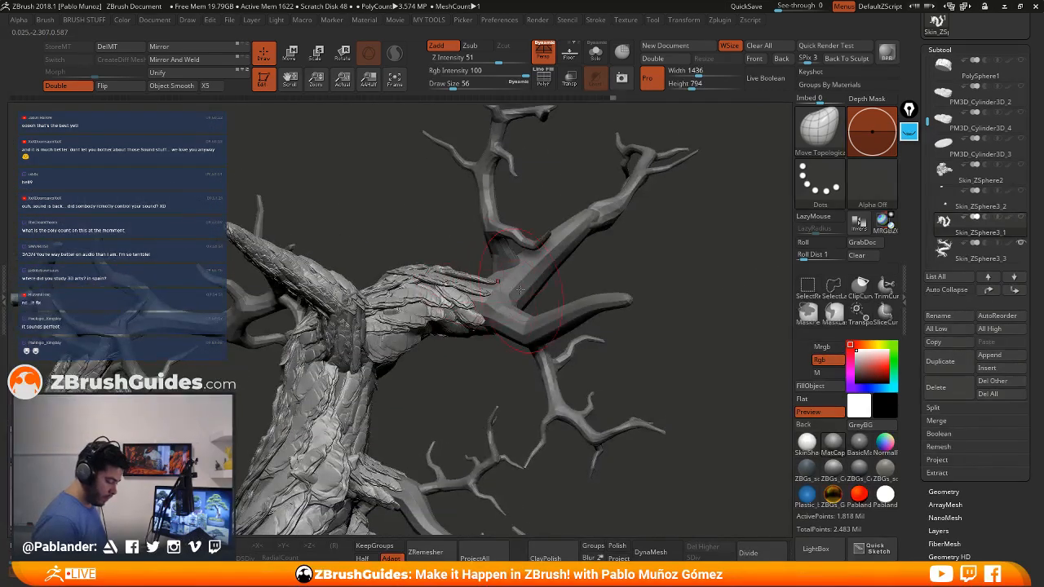
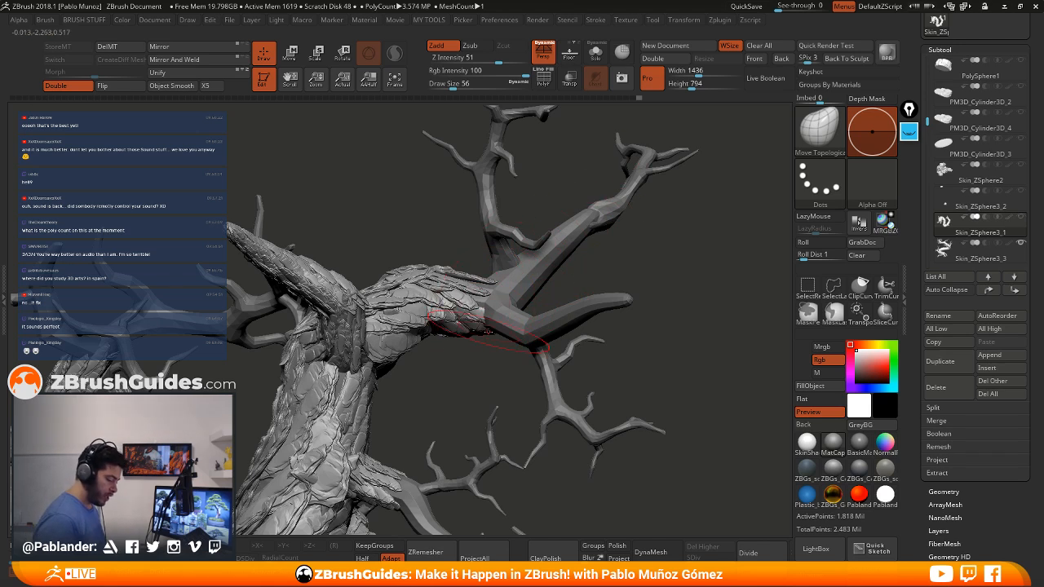
pyautogui.moveTo(508, 329)
pyautogui.mouseDown(button='right')
pyautogui.moveTo(407, 320)
pyautogui.moveTo(403, 303)
pyautogui.moveTo(445, 314)
pyautogui.moveTo(490, 301)
pyautogui.moveTo(465, 292)
pyautogui.moveTo(412, 279)
pyautogui.moveTo(359, 285)
pyautogui.mouseUp(button='right')
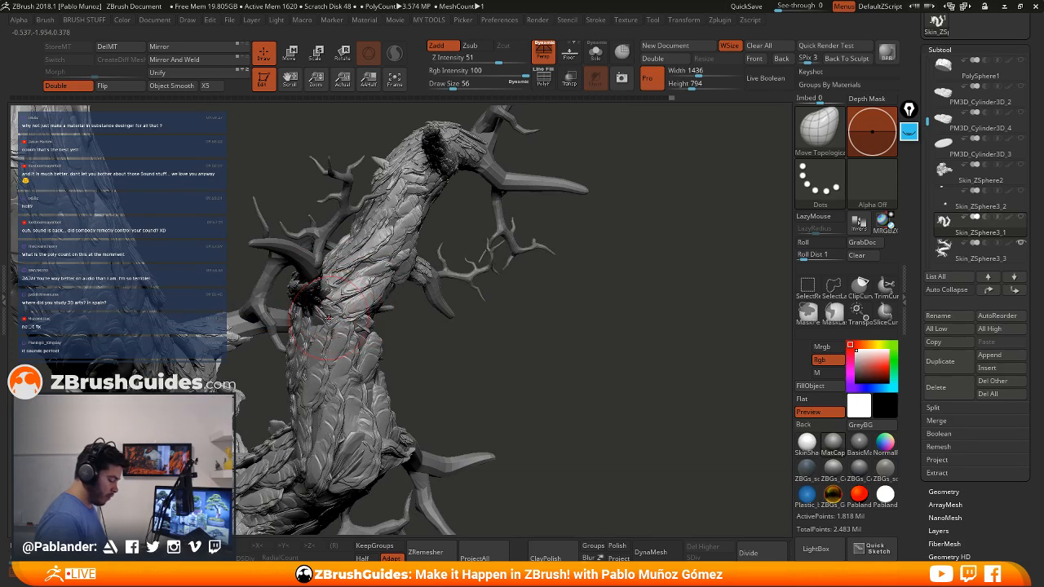
# Set the draw size to 167 and push the protruding bark spikes above and below the roots back in
pyautogui.moveTo(370, 308); pyautogui.dragTo(417, 334, button='right')
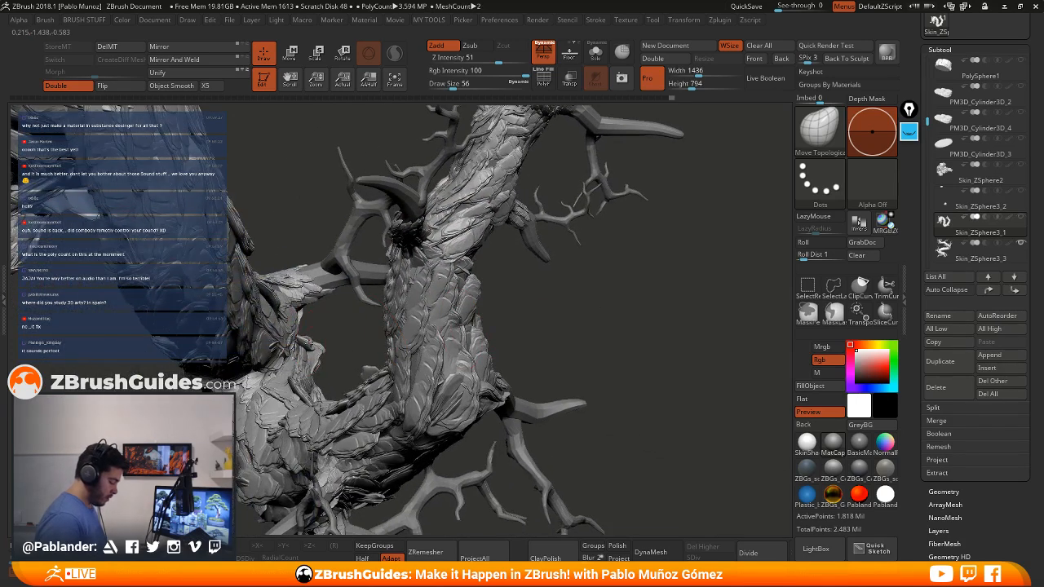
pyautogui.moveTo(307, 344)
pyautogui.mouseDown(button='right')
pyautogui.moveTo(467, 249)
pyautogui.moveTo(484, 344)
pyautogui.moveTo(562, 334)
pyautogui.moveTo(552, 345)
pyautogui.mouseUp(button='right')
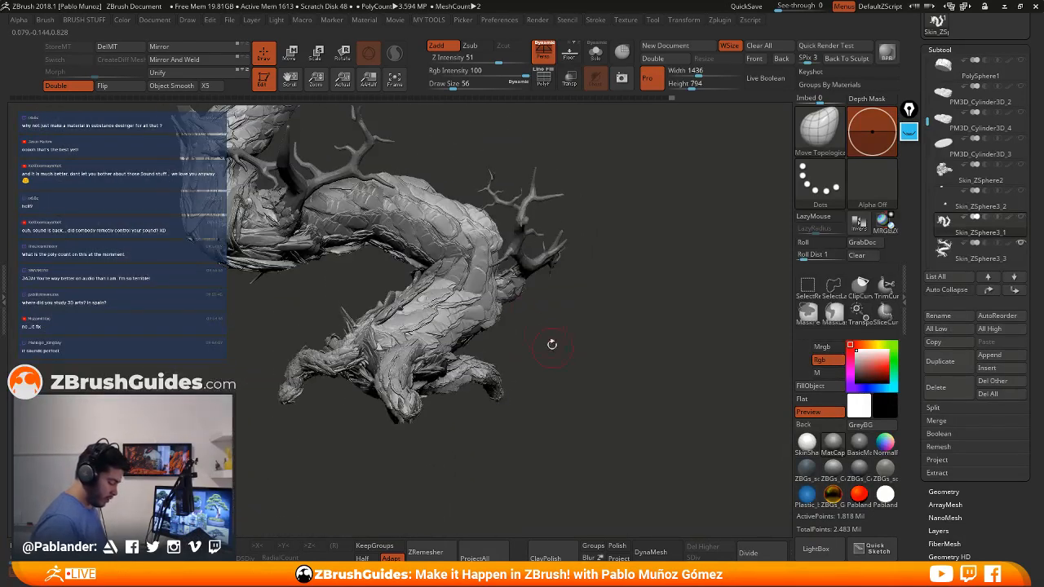
pyautogui.press('space')
pyautogui.moveTo(507, 299); pyautogui.dragTo(520, 299)
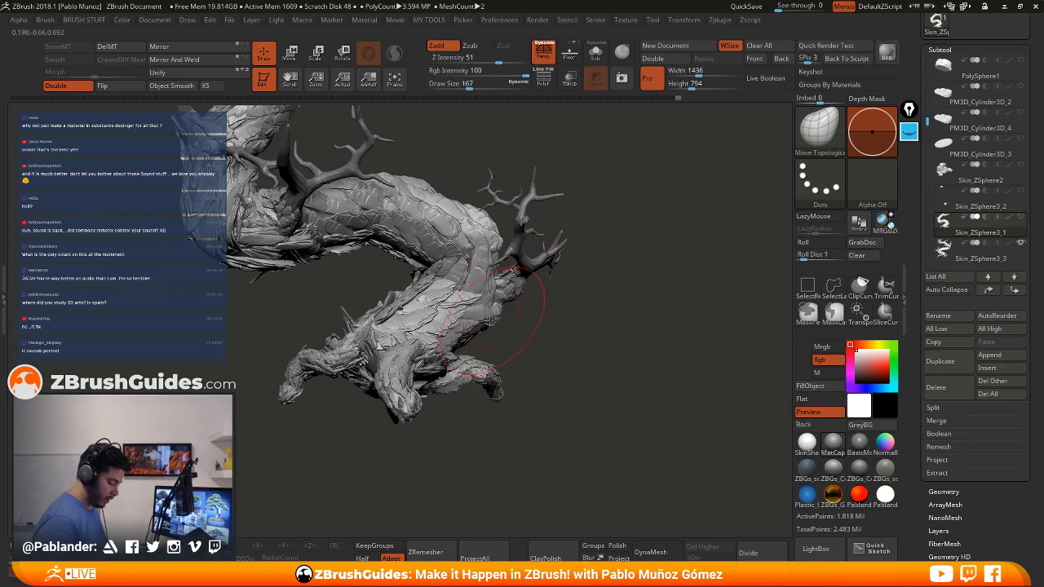
pyautogui.moveTo(491, 318); pyautogui.dragTo(367, 327, button='right')
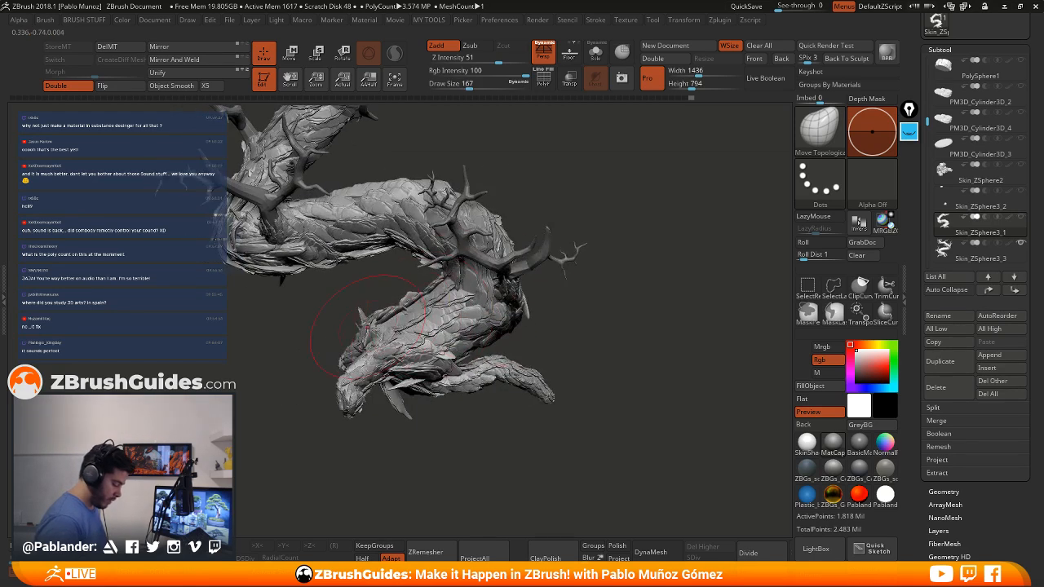
pyautogui.moveTo(367, 327); pyautogui.dragTo(356, 324)
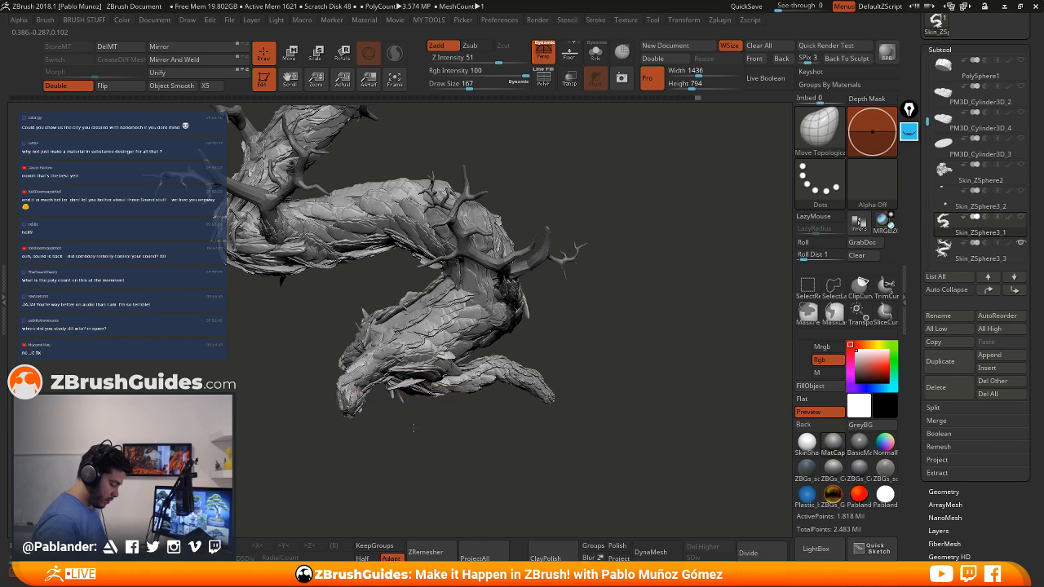
# Move the large bark plates on the back of the lower trunk to flatten them just above the roots
pyautogui.moveTo(413, 429); pyautogui.dragTo(498, 361, button='right')
pyautogui.moveTo(385, 325); pyautogui.dragTo(447, 308, button='right')
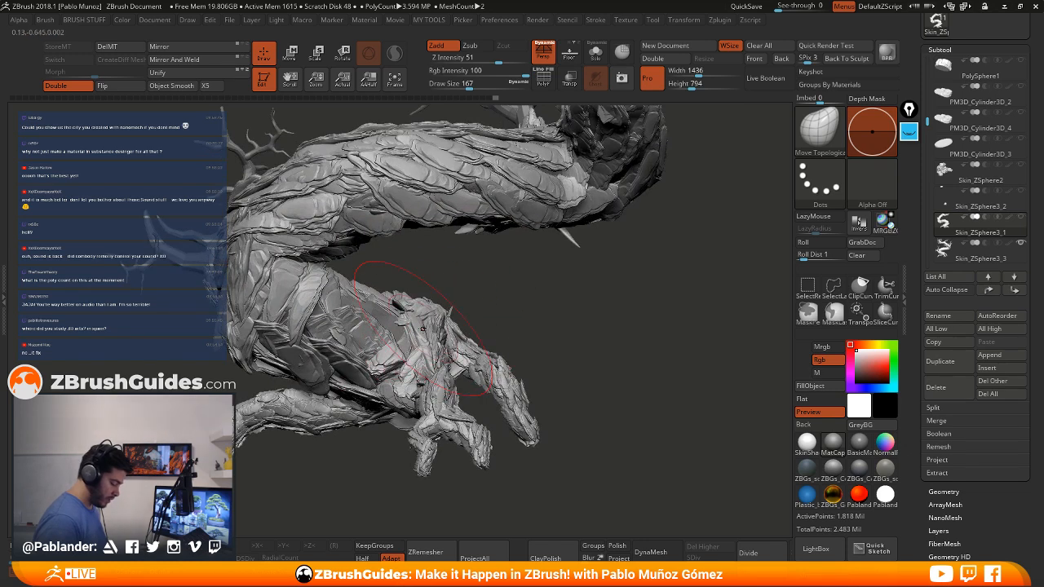
pyautogui.moveTo(321, 357); pyautogui.dragTo(321, 364, button='right')
pyautogui.moveTo(321, 364); pyautogui.dragTo(319, 349)
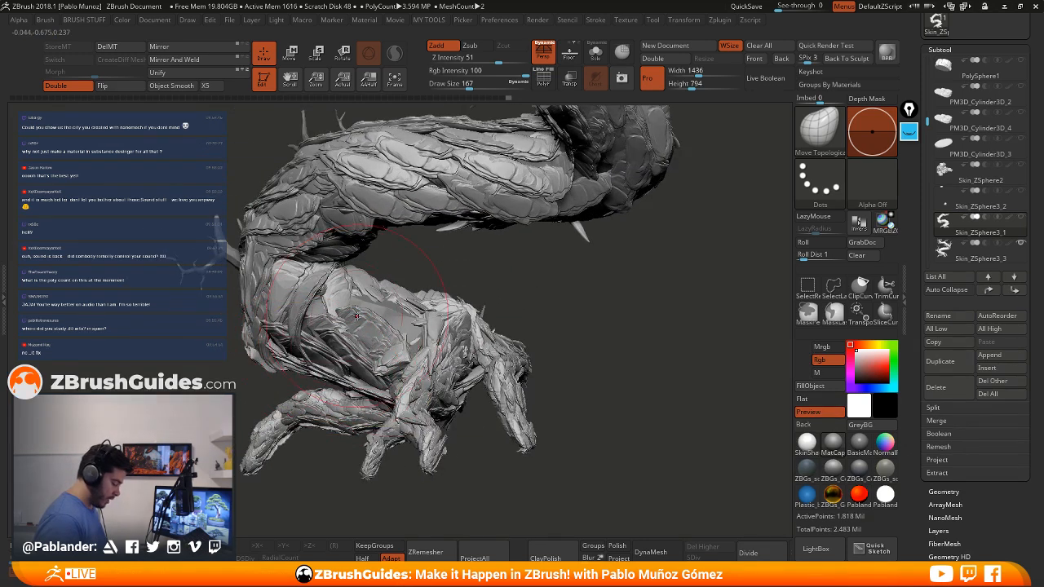
pyautogui.moveTo(320, 349); pyautogui.dragTo(314, 336, button='right')
pyautogui.moveTo(505, 306)
pyautogui.mouseDown(button='right')
pyautogui.moveTo(579, 403)
pyautogui.moveTo(497, 383)
pyautogui.mouseUp(button='right')
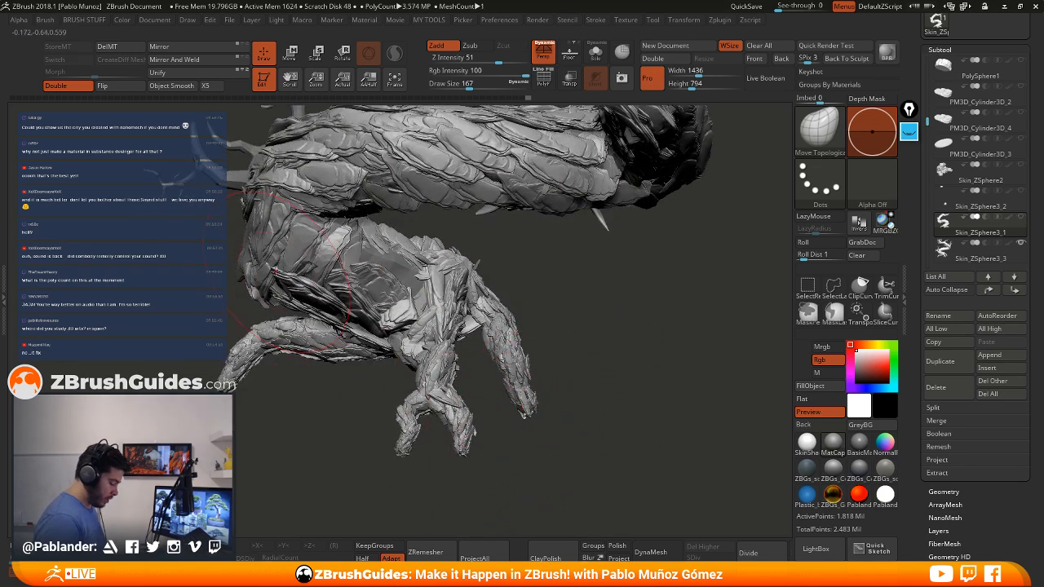
# Adjust the bark pieces at the junction of the lower trunk and the roots from the front and side
pyautogui.moveTo(329, 344)
pyautogui.mouseDown(button='right')
pyautogui.moveTo(518, 293)
pyautogui.moveTo(503, 375)
pyautogui.mouseUp(button='right')
pyautogui.moveTo(466, 340); pyautogui.dragTo(408, 342, button='right')
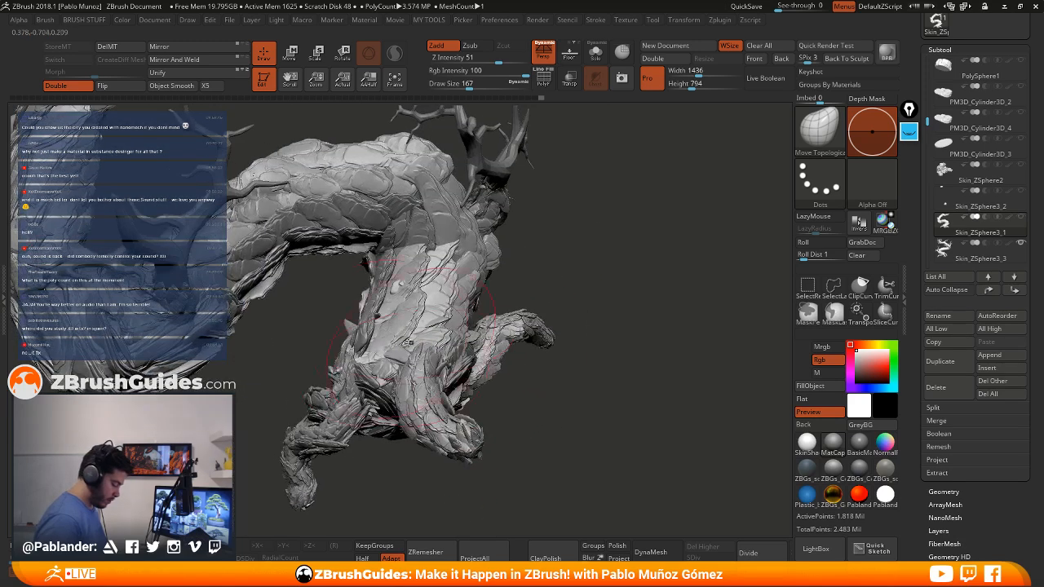
pyautogui.moveTo(437, 310); pyautogui.dragTo(384, 334, button='right')
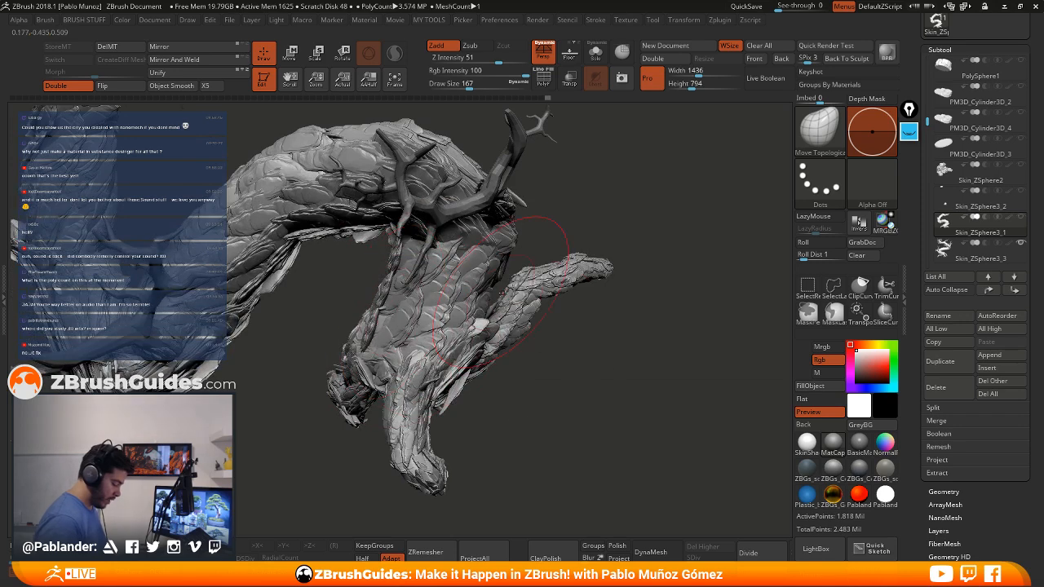
pyautogui.moveTo(502, 392)
pyautogui.mouseDown(button='right')
pyautogui.moveTo(505, 337)
pyautogui.moveTo(457, 314)
pyautogui.moveTo(494, 284)
pyautogui.moveTo(421, 248)
pyautogui.mouseUp(button='right')
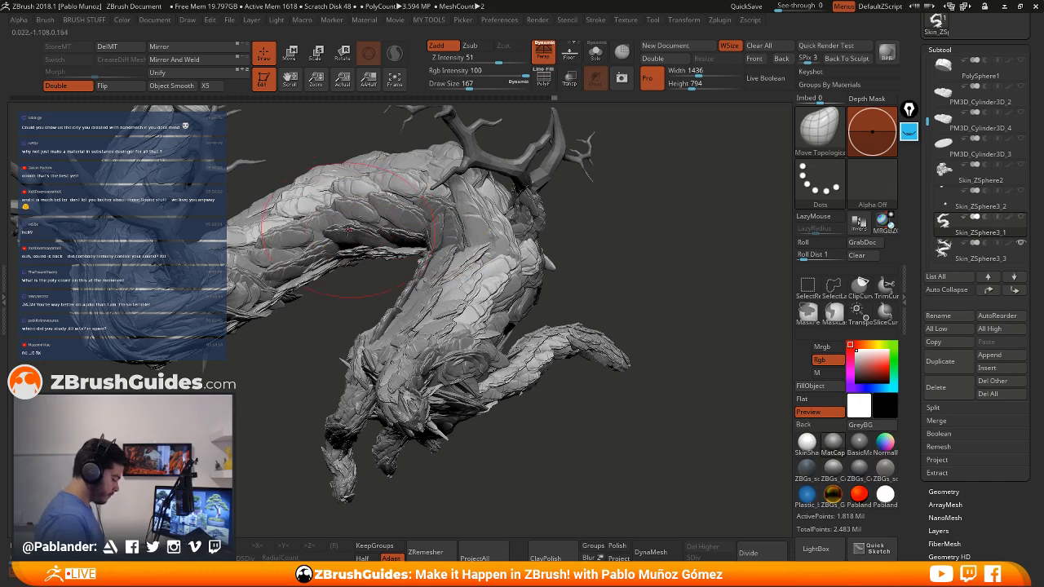
# Smooth the silhouette of the trunk's horizontal stretch by moving the bark plates along its upper and lower edges
pyautogui.moveTo(279, 314)
pyautogui.mouseDown(button='right')
pyautogui.moveTo(237, 273)
pyautogui.moveTo(192, 304)
pyautogui.moveTo(245, 318)
pyautogui.mouseUp(button='right')
pyautogui.moveTo(255, 233); pyautogui.dragTo(289, 149, button='right')
pyautogui.moveTo(287, 218)
pyautogui.mouseDown(button='right')
pyautogui.moveTo(259, 249)
pyautogui.moveTo(342, 239)
pyautogui.moveTo(499, 257)
pyautogui.moveTo(512, 322)
pyautogui.mouseUp(button='right')
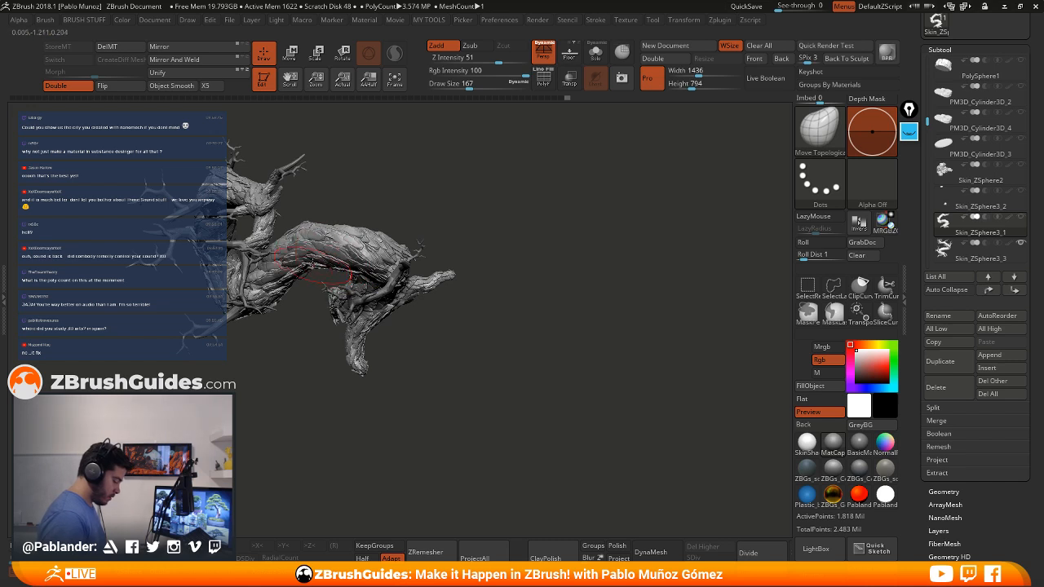
pyautogui.moveTo(392, 191)
pyautogui.mouseDown(button='right')
pyautogui.moveTo(388, 205)
pyautogui.moveTo(412, 195)
pyautogui.moveTo(476, 236)
pyautogui.moveTo(563, 270)
pyautogui.mouseUp(button='right')
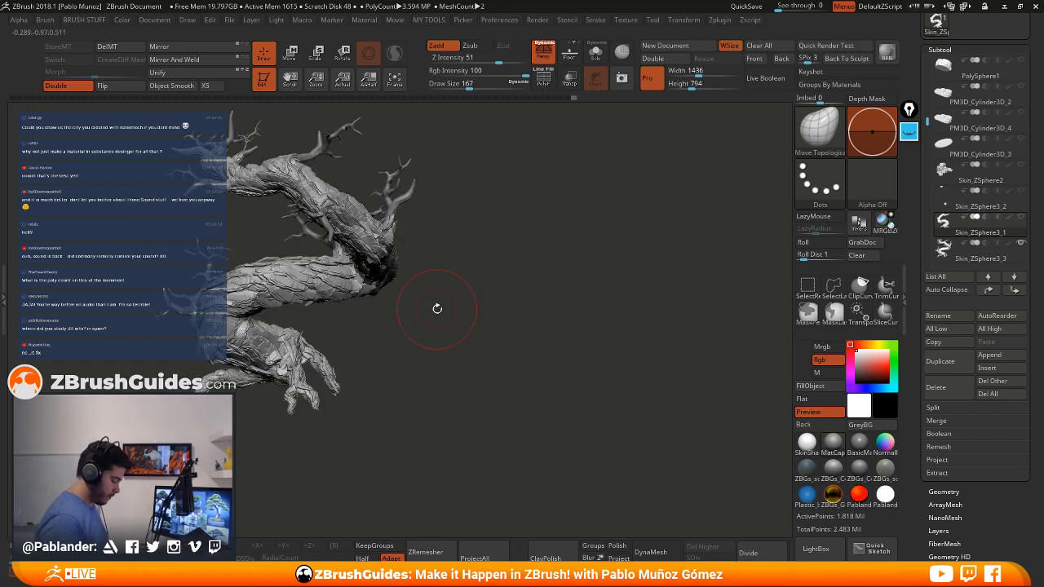
pyautogui.moveTo(437, 309); pyautogui.dragTo(402, 297, button='right')
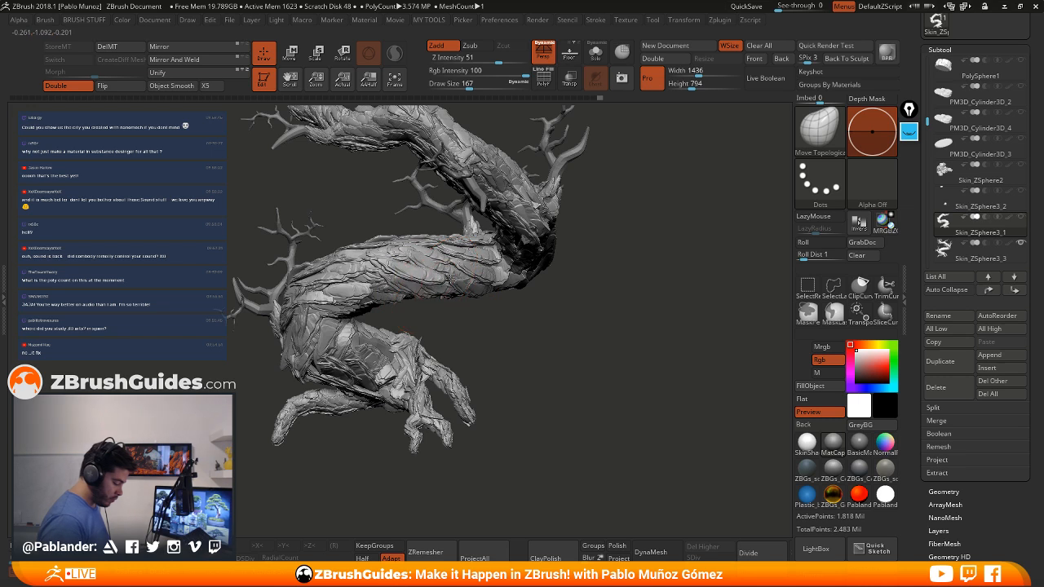
pyautogui.moveTo(446, 283); pyautogui.dragTo(408, 290, button='right')
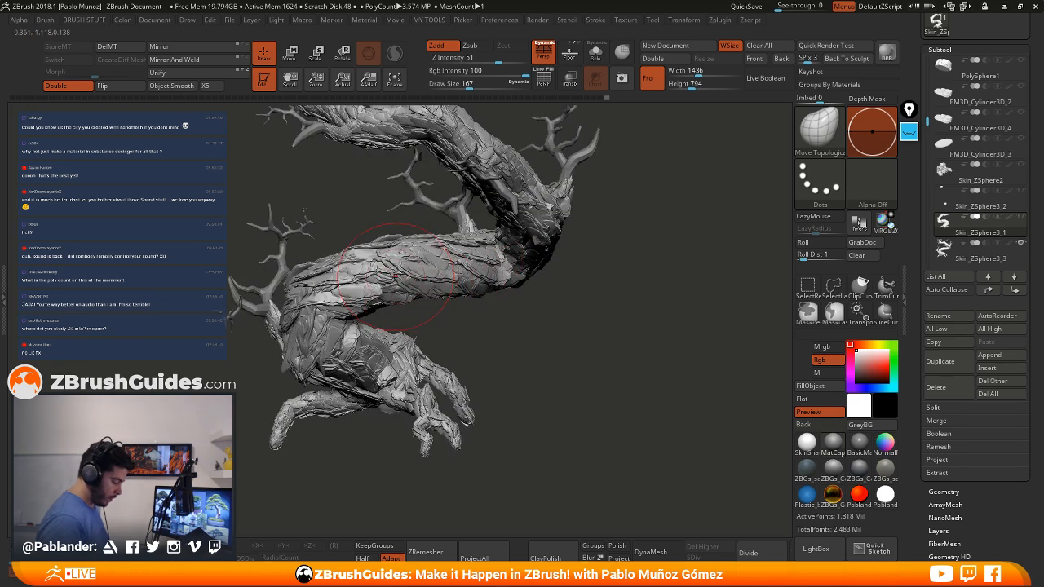
pyautogui.moveTo(411, 280); pyautogui.dragTo(473, 278, button='right')
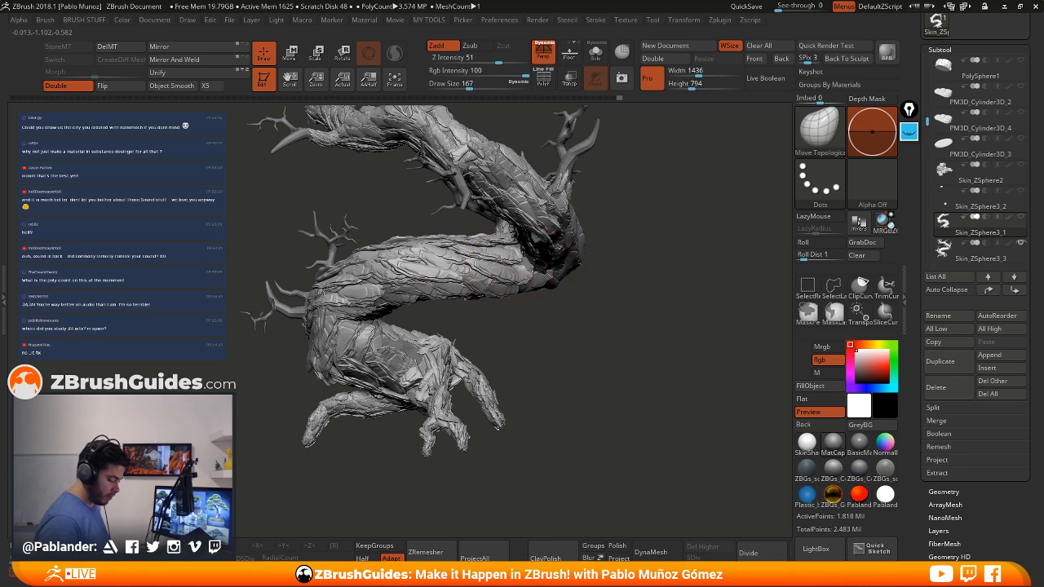
# Show all the subtools again, including the foliage and the rock base, and scroll up the subtool list
pyautogui.moveTo(516, 276)
pyautogui.mouseDown(button='right')
pyautogui.moveTo(571, 275)
pyautogui.moveTo(573, 298)
pyautogui.moveTo(707, 240)
pyautogui.mouseUp(button='right')
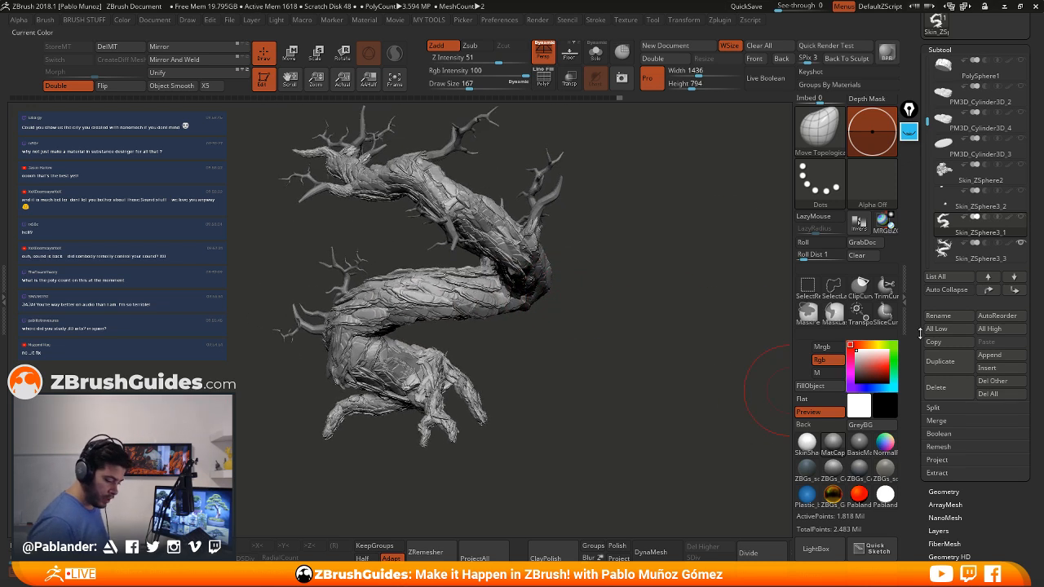
pyautogui.keyDown('shift'); pyautogui.click(1020, 218); pyautogui.keyUp('shift')
pyautogui.scroll(4, 1018, 167)
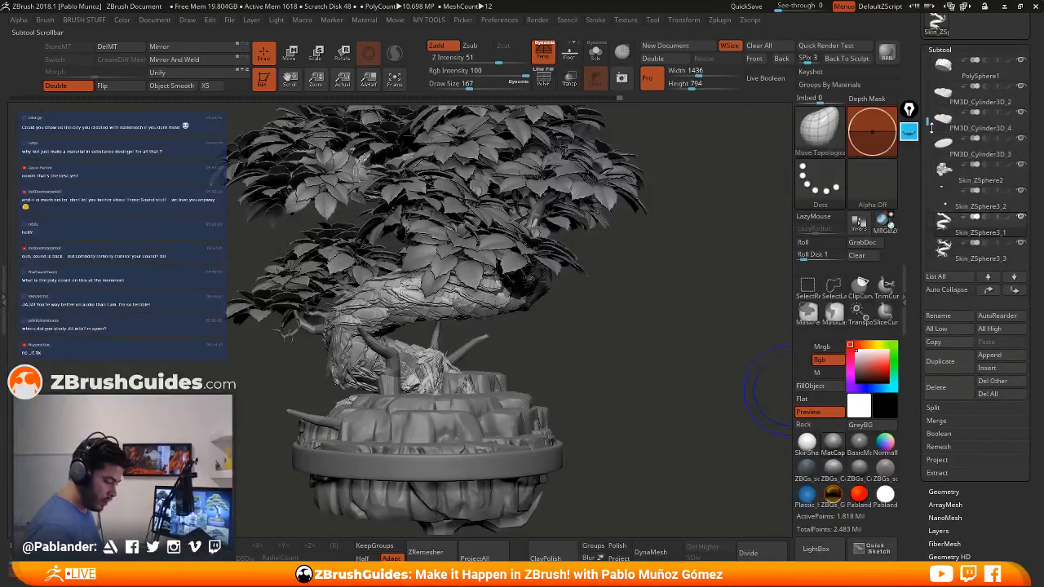
# Hide the ZSphere armature and the rough rock blocks covering the roots, keeping the stepped rock base visible
pyautogui.click(1023, 66)
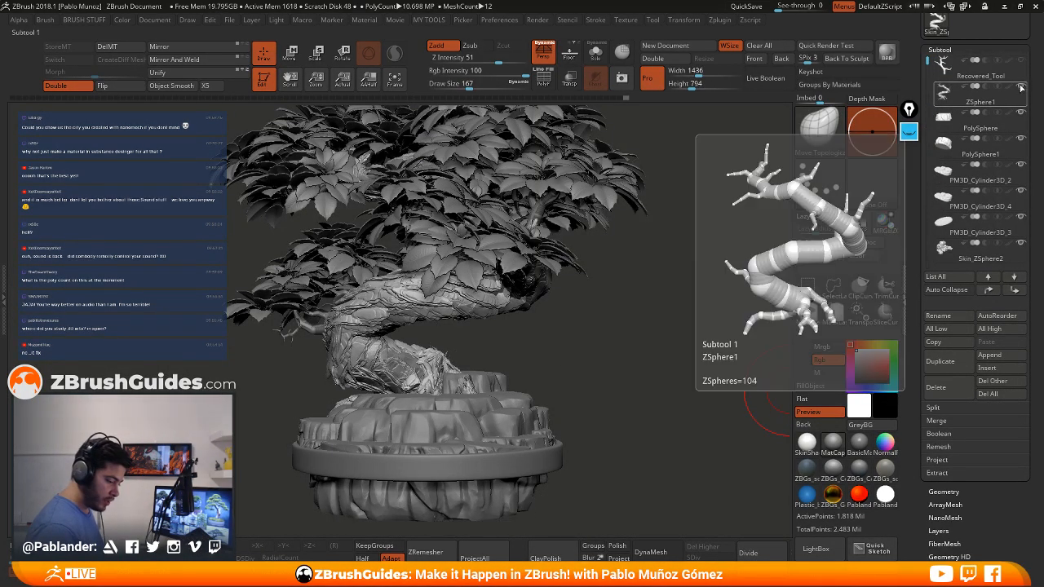
pyautogui.click(1020, 142)
pyautogui.click(1022, 174)
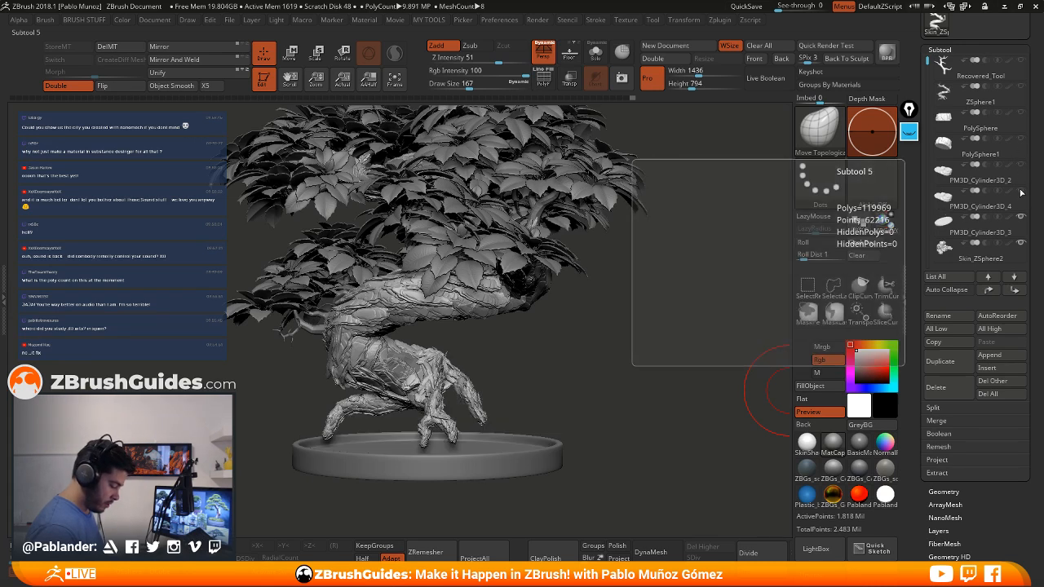
pyautogui.click(942, 64)
pyautogui.moveTo(927, 62); pyautogui.dragTo(927, 153)
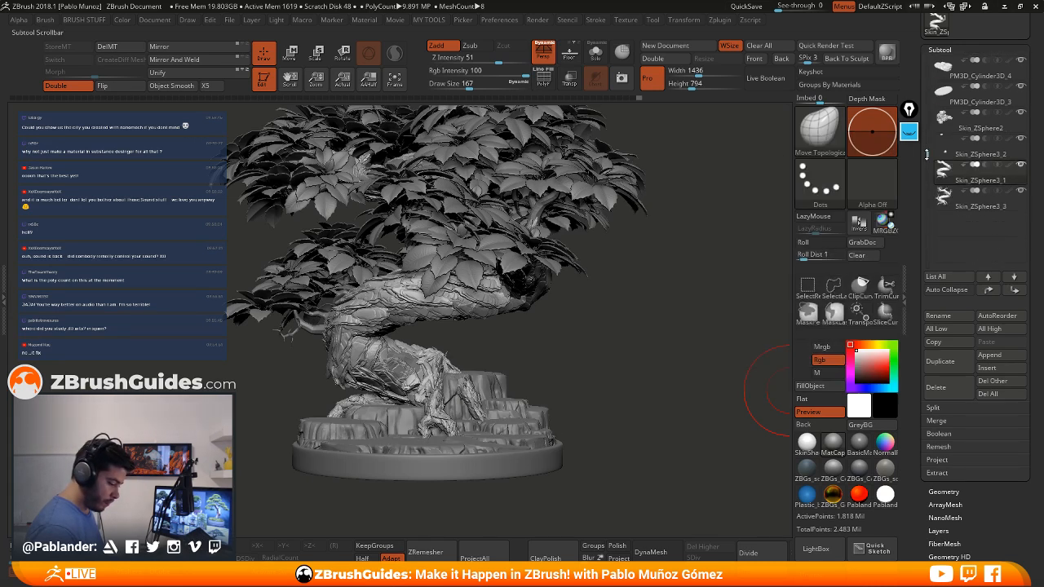
# Reduce the draw size to 112 and move the bark plates on the back of the lower trunk with Move Topological
pyautogui.keyDown('alt'); pyautogui.moveTo(640, 353); pyautogui.dragTo(524, 342); pyautogui.keyUp('alt')
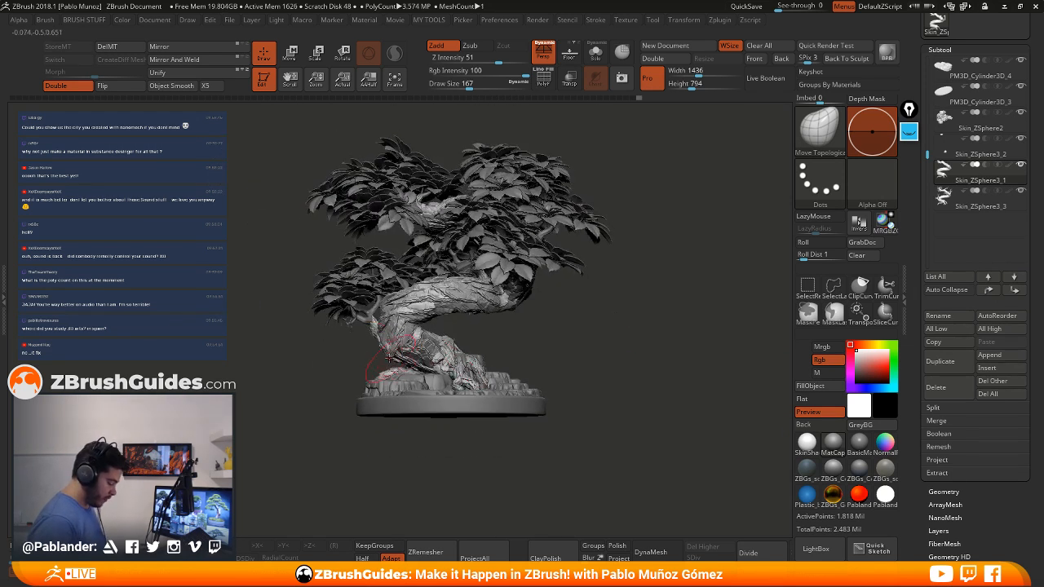
pyautogui.moveTo(434, 332); pyautogui.dragTo(440, 347, button='right')
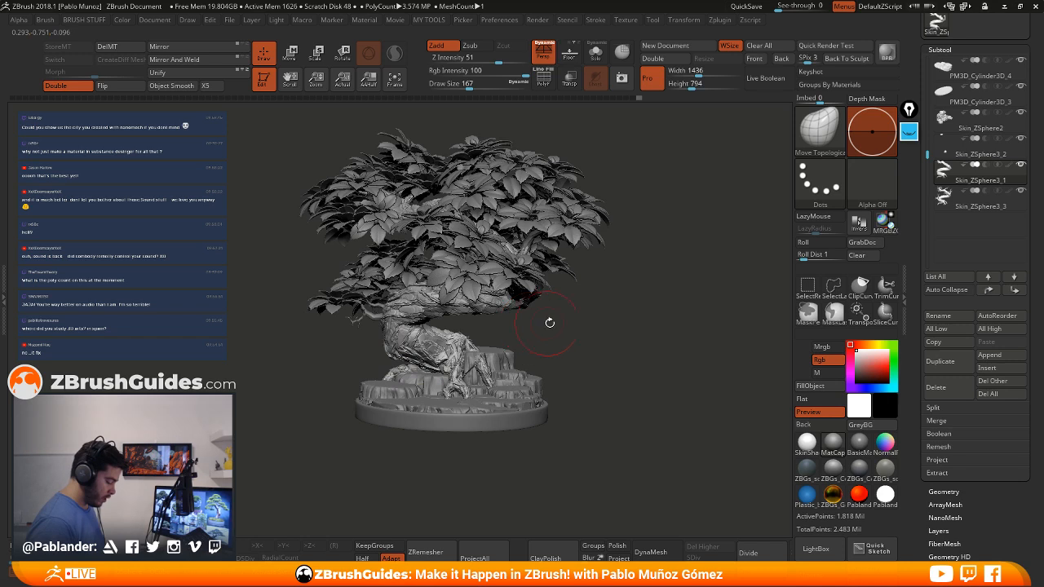
pyautogui.moveTo(550, 321)
pyautogui.keyDown('ctrl'); pyautogui.mouseDown(button='right')
pyautogui.moveTo(597, 341)
pyautogui.moveTo(510, 365)
pyautogui.mouseUp(button='right'); pyautogui.keyUp('ctrl')
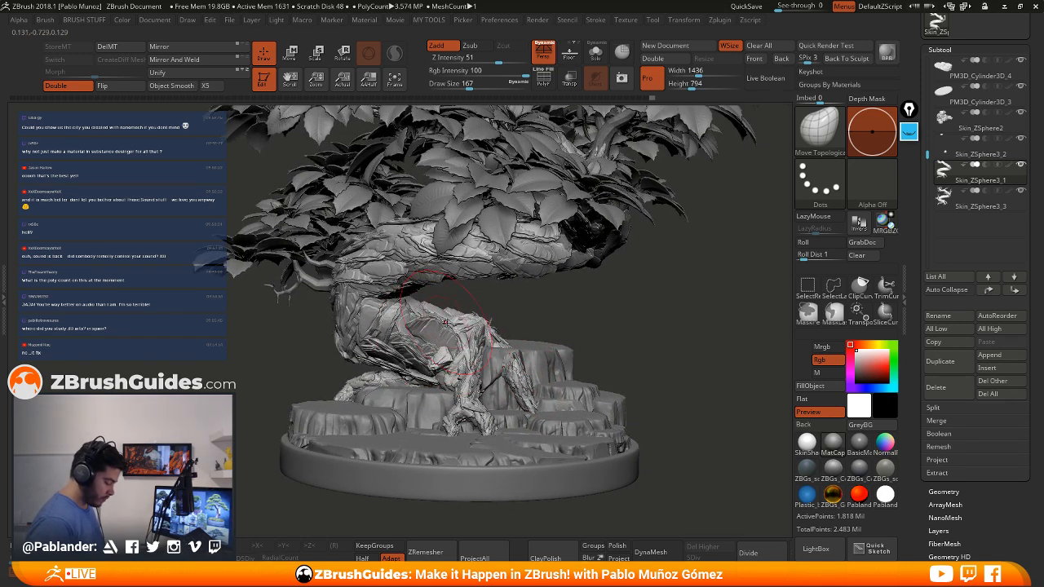
pyautogui.moveTo(426, 328)
pyautogui.mouseDown(button='right')
pyautogui.moveTo(514, 325)
pyautogui.moveTo(545, 331)
pyautogui.moveTo(542, 346)
pyautogui.moveTo(534, 334)
pyautogui.mouseUp(button='right')
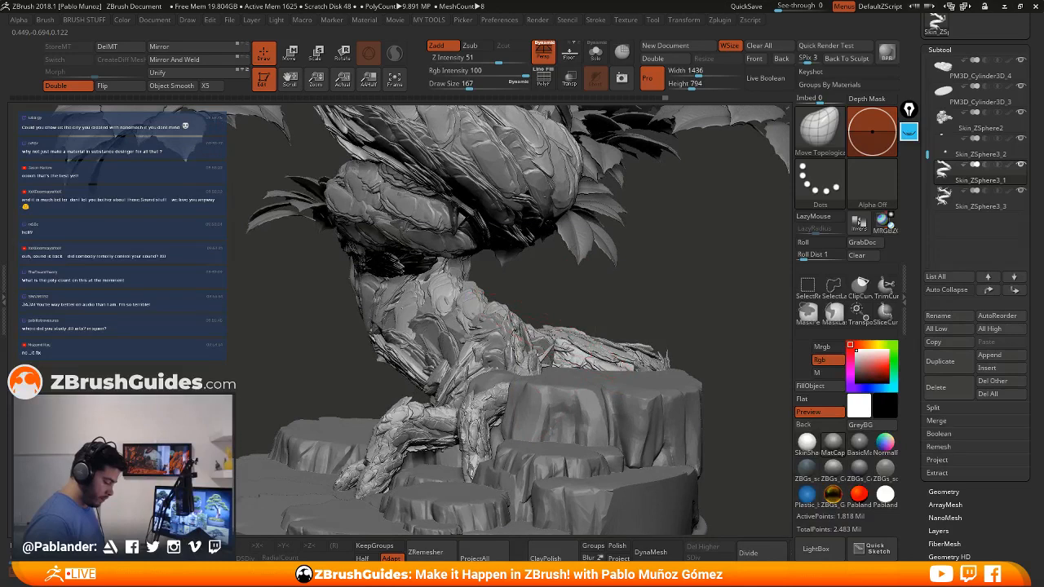
pyautogui.press('space')
pyautogui.moveTo(541, 334); pyautogui.dragTo(529, 334)
pyautogui.moveTo(531, 333)
pyautogui.mouseDown(button='right')
pyautogui.moveTo(582, 331)
pyautogui.moveTo(592, 299)
pyautogui.moveTo(494, 324)
pyautogui.mouseUp(button='right')
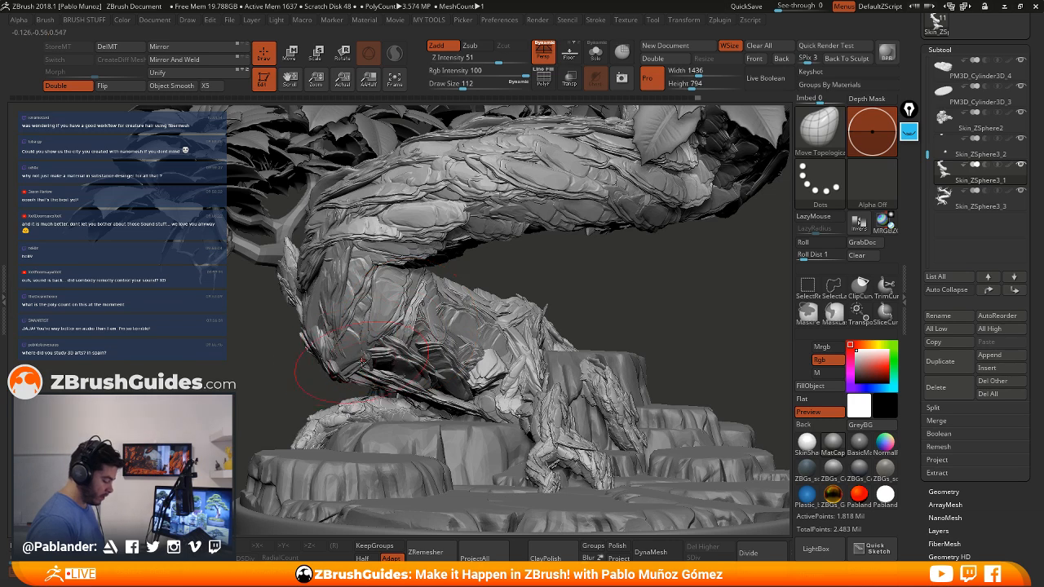
pyautogui.keyDown('alt'); pyautogui.moveTo(522, 341); pyautogui.dragTo(524, 354, button='right'); pyautogui.keyUp('alt')
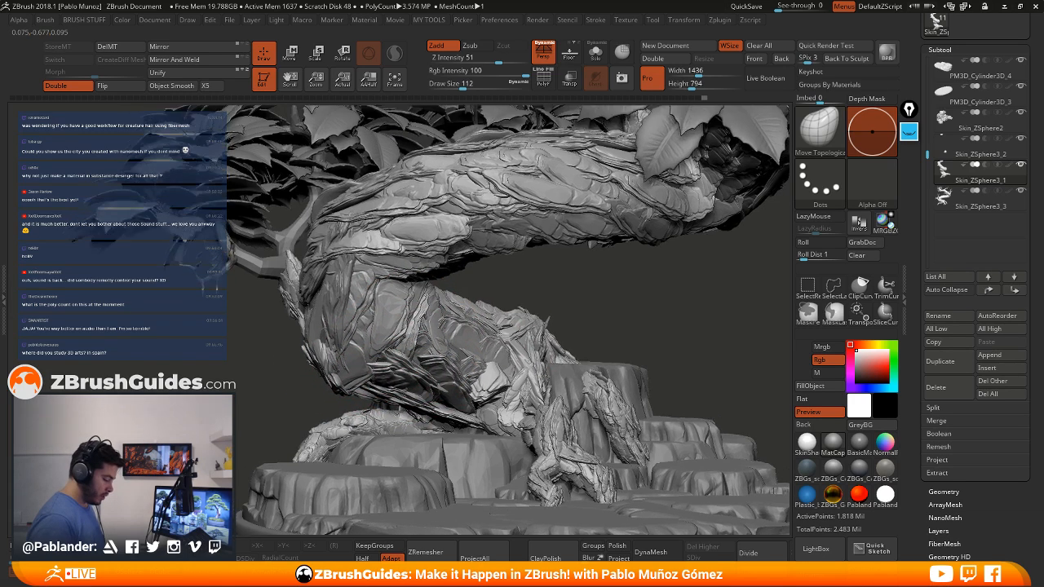
pyautogui.moveTo(493, 306); pyautogui.dragTo(480, 312, button='right')
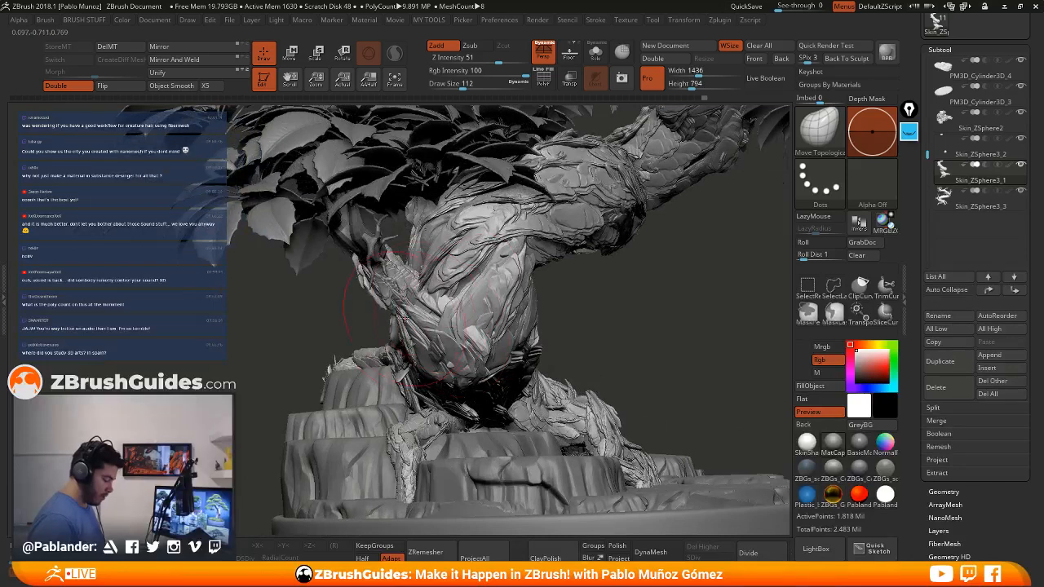
pyautogui.moveTo(405, 300)
pyautogui.mouseDown()
pyautogui.moveTo(408, 259)
pyautogui.moveTo(535, 302)
pyautogui.moveTo(428, 295)
pyautogui.mouseUp()
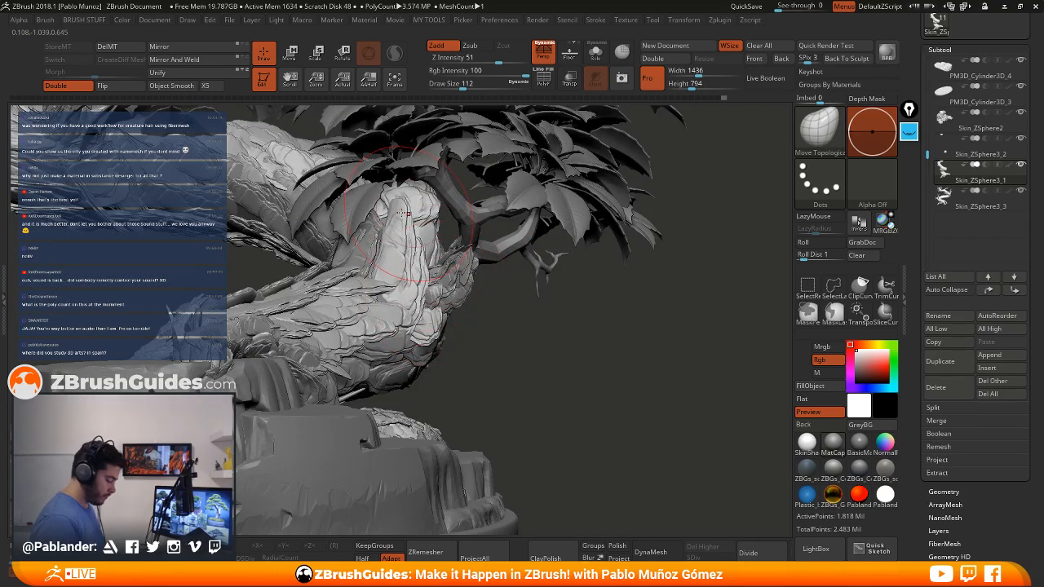
pyautogui.moveTo(438, 285); pyautogui.dragTo(430, 274)
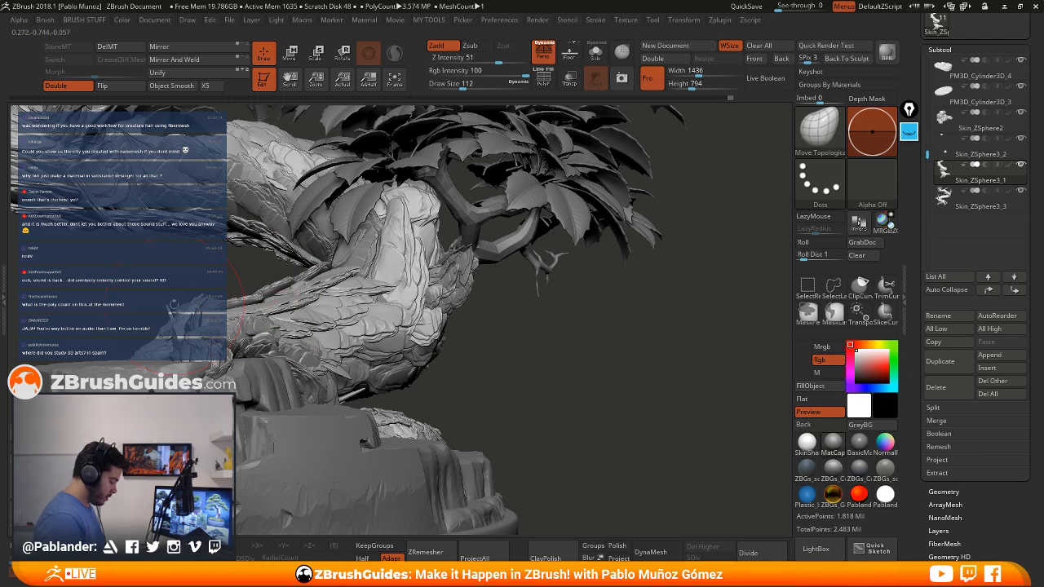
# Adjust the bark strips on the underside of the lower trunk above the roots, checking the roots against the stepped rocks
pyautogui.moveTo(265, 298); pyautogui.dragTo(548, 269, button='right')
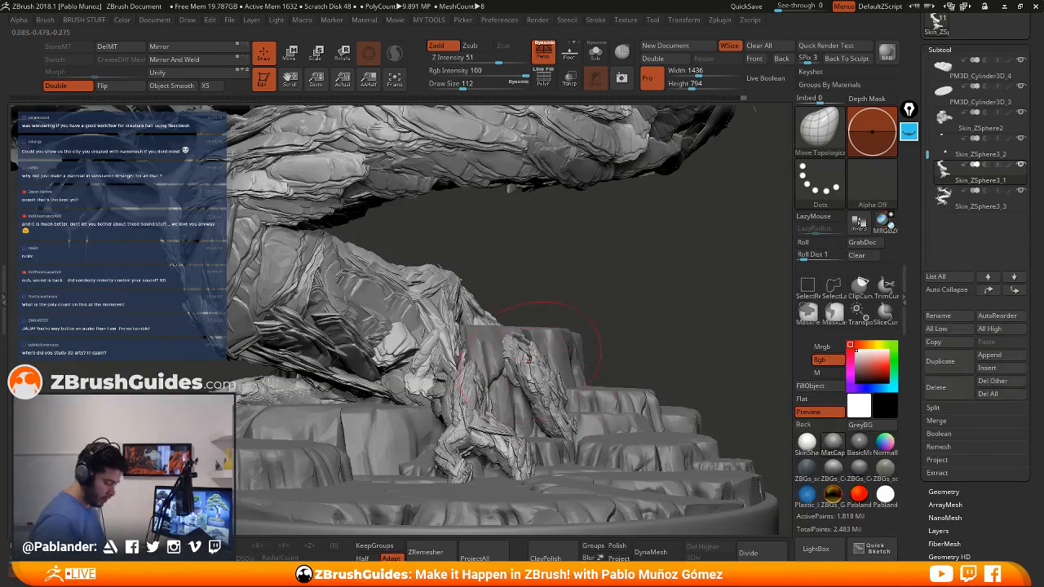
pyautogui.moveTo(531, 359)
pyautogui.mouseDown(button='right')
pyautogui.moveTo(504, 391)
pyautogui.moveTo(482, 383)
pyautogui.moveTo(490, 399)
pyautogui.mouseUp(button='right')
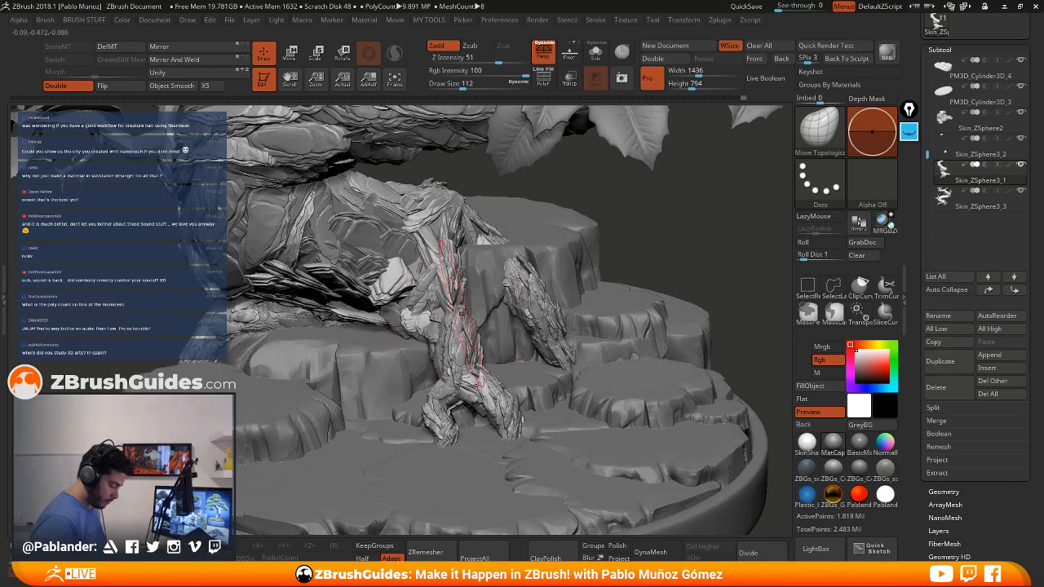
pyautogui.moveTo(462, 313); pyautogui.dragTo(454, 350, button='right')
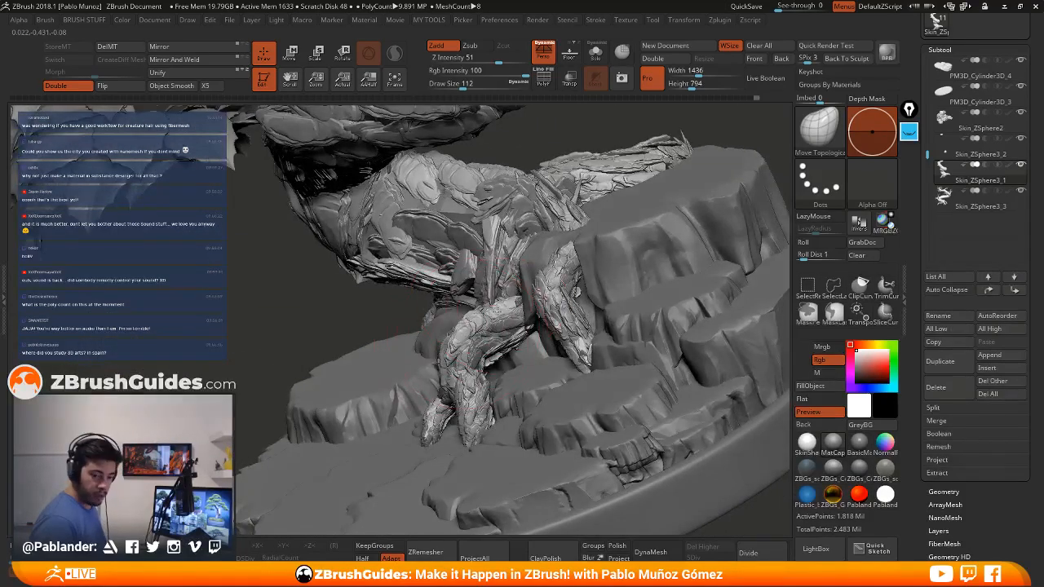
pyautogui.moveTo(496, 310); pyautogui.dragTo(490, 331, button='right')
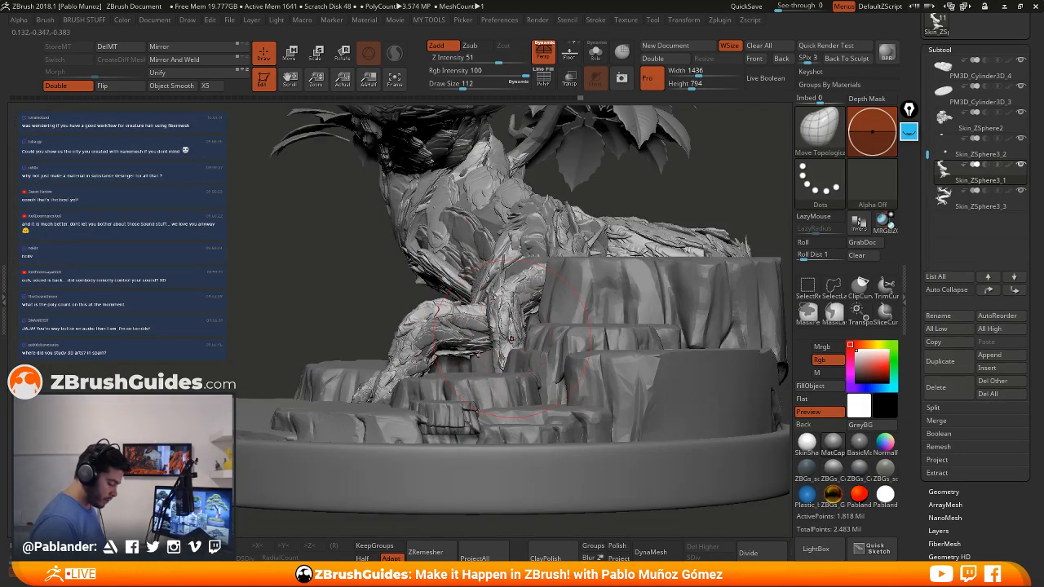
pyautogui.moveTo(511, 338)
pyautogui.mouseDown(button='right')
pyautogui.moveTo(537, 271)
pyautogui.moveTo(594, 220)
pyautogui.mouseUp(button='right')
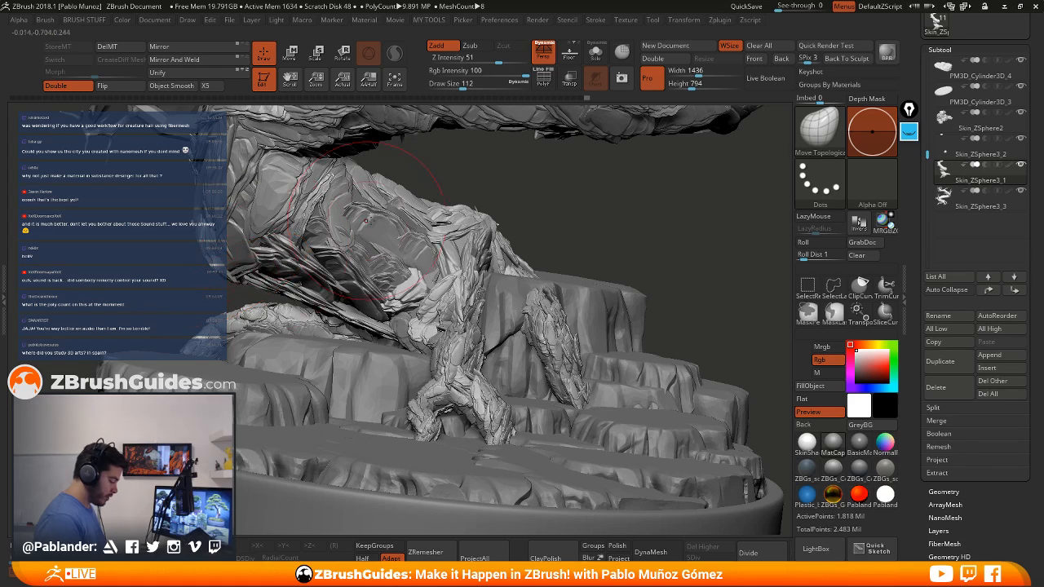
pyautogui.moveTo(282, 265); pyautogui.dragTo(312, 264, button='right')
pyautogui.moveTo(312, 264); pyautogui.dragTo(337, 274)
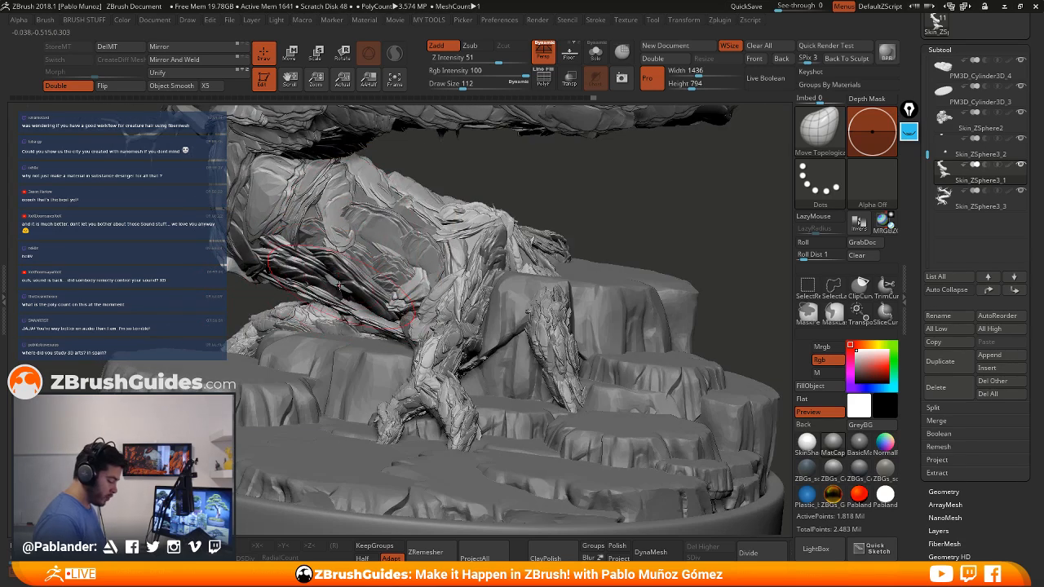
pyautogui.moveTo(334, 249); pyautogui.dragTo(408, 214, button='right')
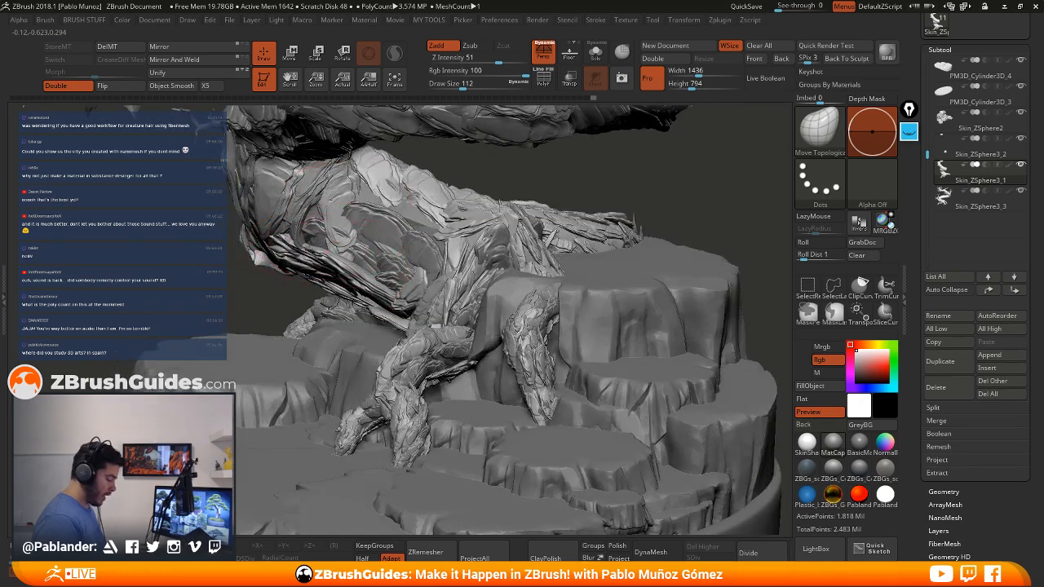
pyautogui.moveTo(376, 255); pyautogui.dragTo(407, 286, button='right')
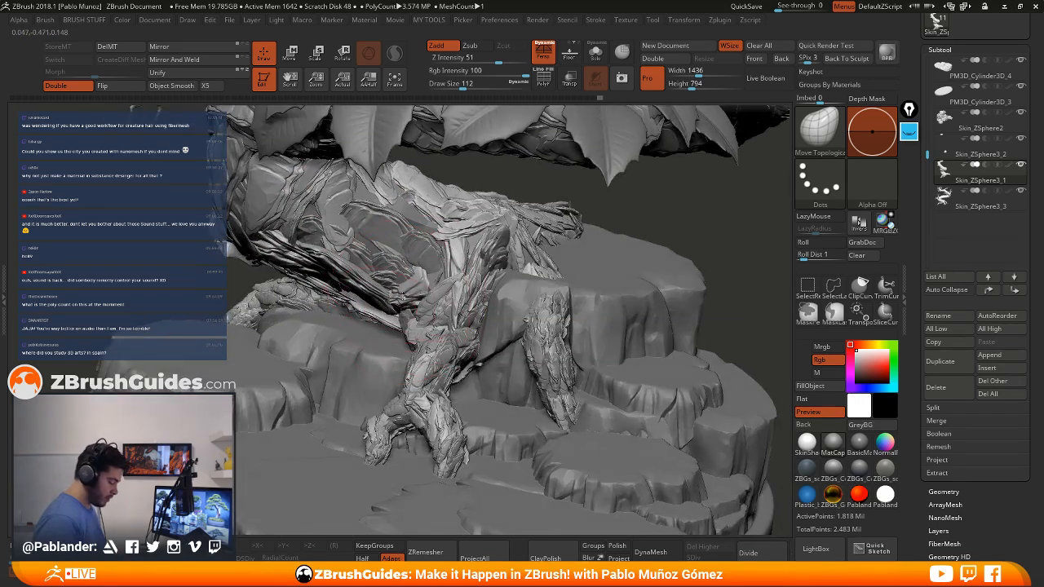
# Move the bark along the rear bend of the lower trunk and quick-save the project
pyautogui.moveTo(309, 295)
pyautogui.mouseDown(button='right')
pyautogui.moveTo(358, 335)
pyautogui.moveTo(317, 287)
pyautogui.mouseUp(button='right')
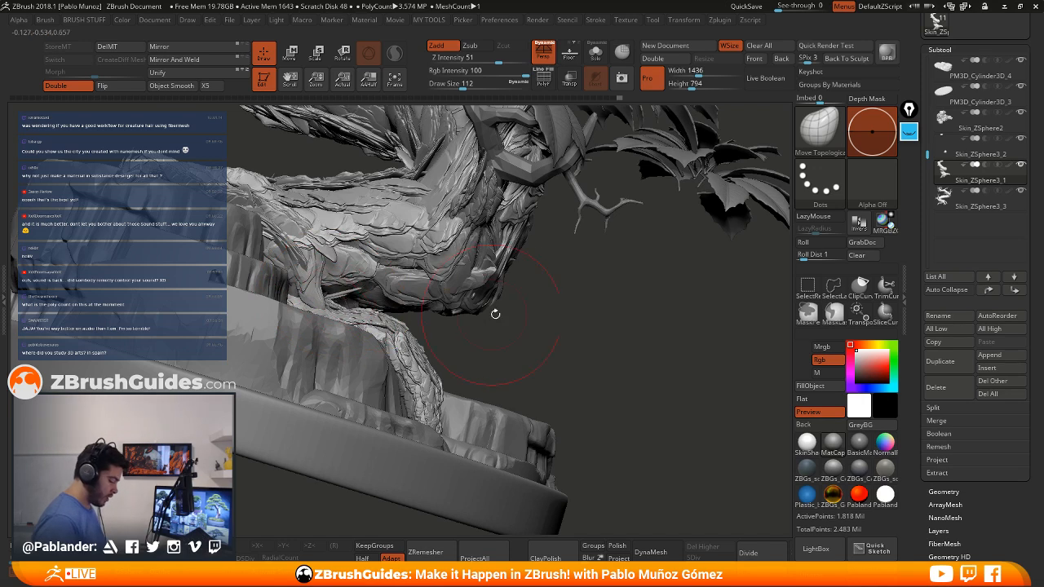
pyautogui.moveTo(494, 312)
pyautogui.mouseDown()
pyautogui.moveTo(588, 326)
pyautogui.moveTo(452, 318)
pyautogui.mouseUp()
pyautogui.moveTo(453, 318)
pyautogui.mouseDown(button='right')
pyautogui.moveTo(380, 302)
pyautogui.moveTo(363, 310)
pyautogui.moveTo(389, 327)
pyautogui.moveTo(510, 326)
pyautogui.moveTo(516, 344)
pyautogui.moveTo(490, 273)
pyautogui.mouseUp(button='right')
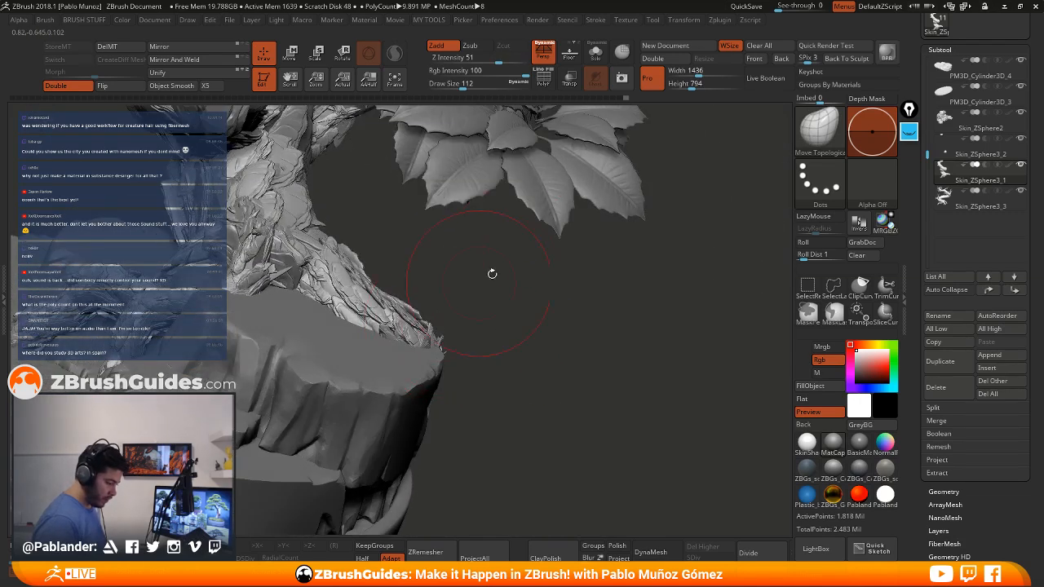
pyautogui.click(746, 5)
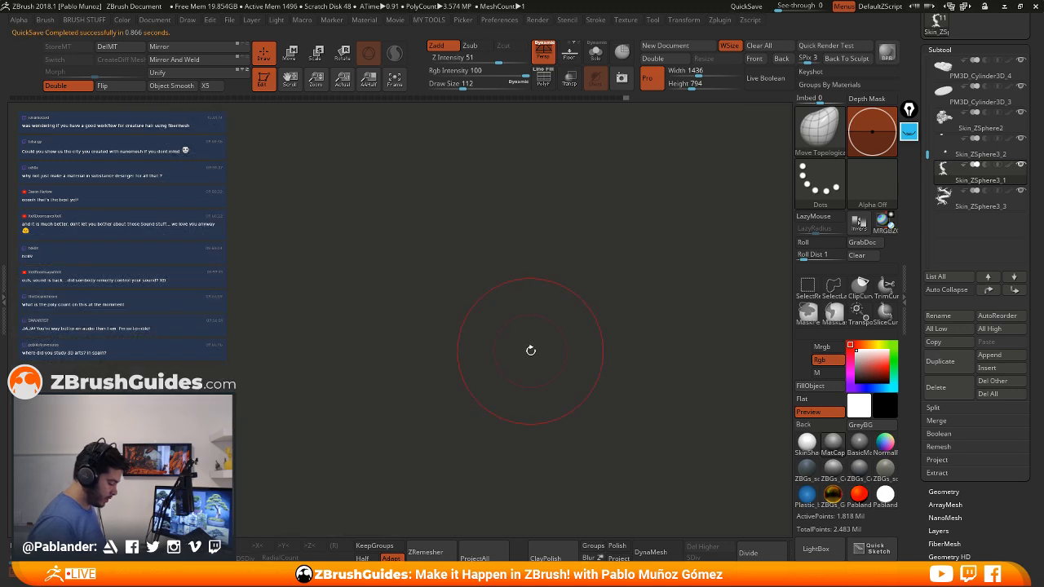
# Move the bark plates on the front of the lower trunk, between the bend and the roots
pyautogui.moveTo(531, 349)
pyautogui.mouseDown(button='right')
pyautogui.moveTo(512, 310)
pyautogui.moveTo(440, 306)
pyautogui.mouseUp(button='right')
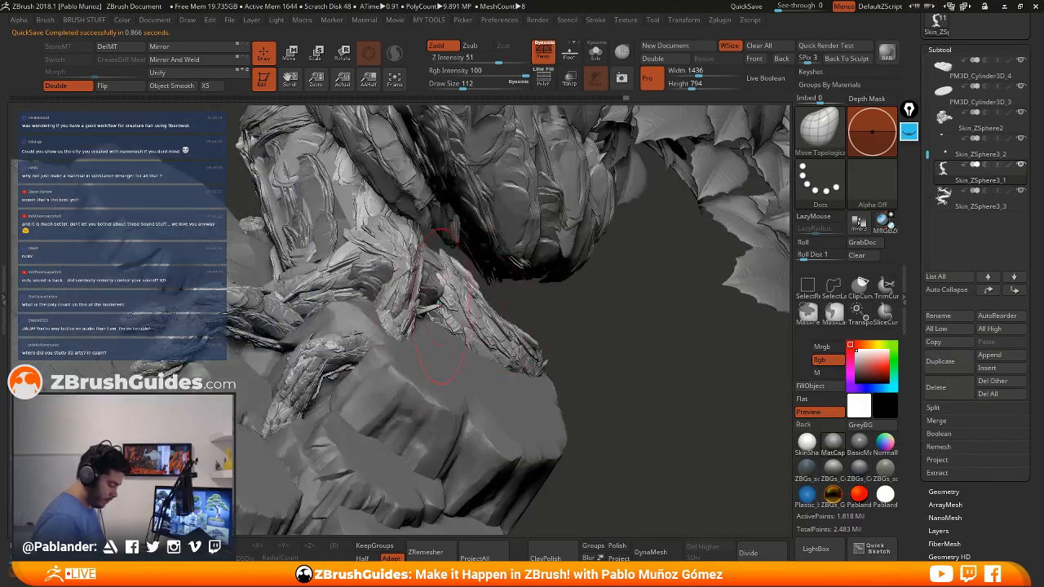
pyautogui.moveTo(595, 361)
pyautogui.keyDown('alt'); pyautogui.mouseDown()
pyautogui.moveTo(578, 303)
pyautogui.moveTo(581, 359)
pyautogui.mouseUp(); pyautogui.keyUp('alt')
pyautogui.moveTo(581, 357); pyautogui.dragTo(437, 308, button='right')
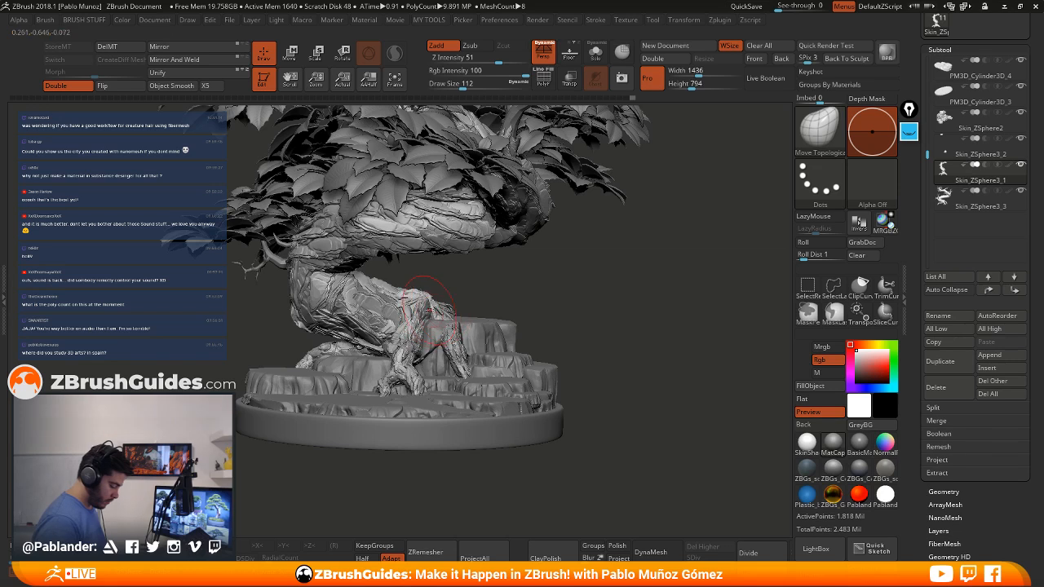
pyautogui.moveTo(424, 305)
pyautogui.mouseDown(button='right')
pyautogui.moveTo(443, 294)
pyautogui.moveTo(339, 330)
pyautogui.moveTo(359, 328)
pyautogui.moveTo(379, 347)
pyautogui.mouseUp(button='right')
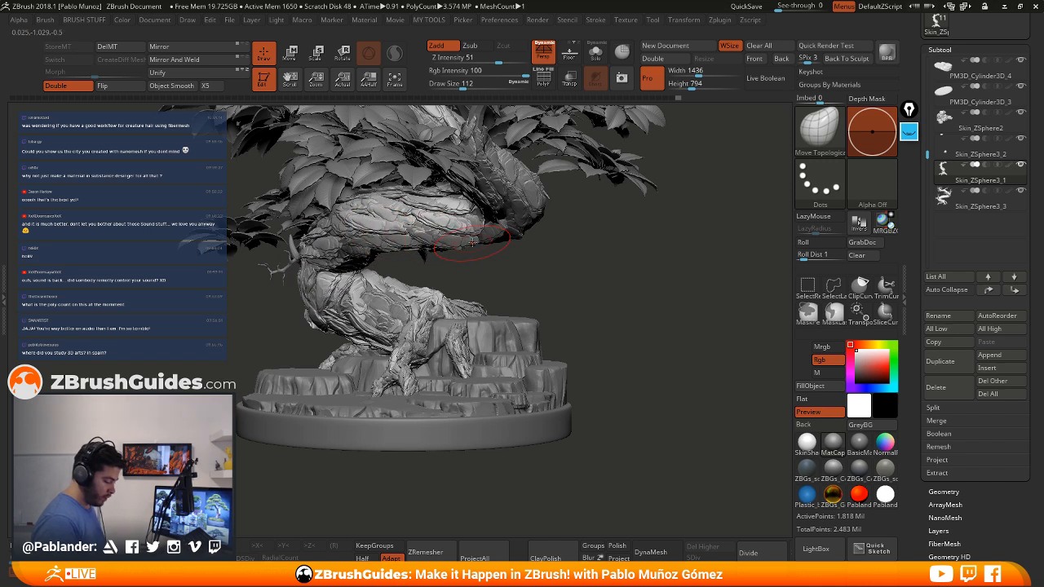
pyautogui.moveTo(383, 336); pyautogui.dragTo(364, 315, button='right')
pyautogui.moveTo(364, 315); pyautogui.dragTo(380, 298)
pyautogui.moveTo(385, 297); pyautogui.dragTo(409, 288, button='right')
pyautogui.moveTo(407, 287); pyautogui.dragTo(367, 292)
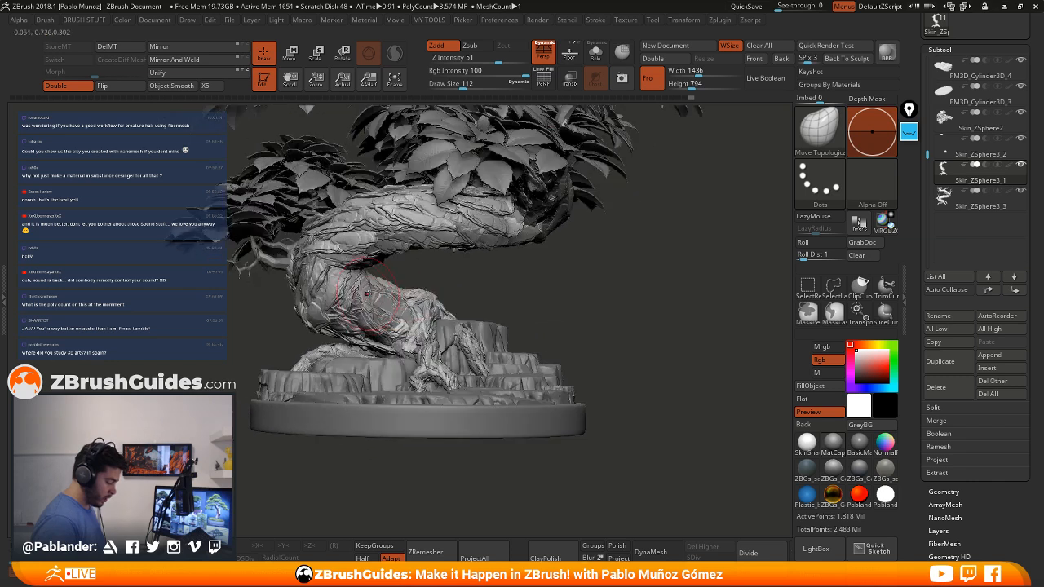
# Adjust the bark outline at the trunk's rear bend and along the lower edge of its horizontal stretch
pyautogui.moveTo(300, 330); pyautogui.dragTo(364, 242, button='right')
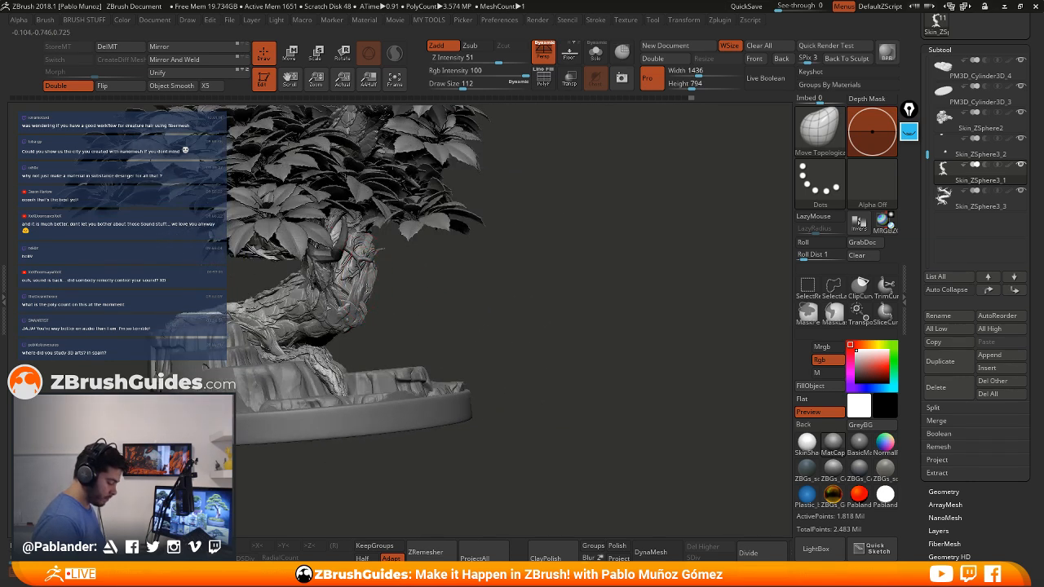
pyautogui.moveTo(381, 292); pyautogui.dragTo(349, 288)
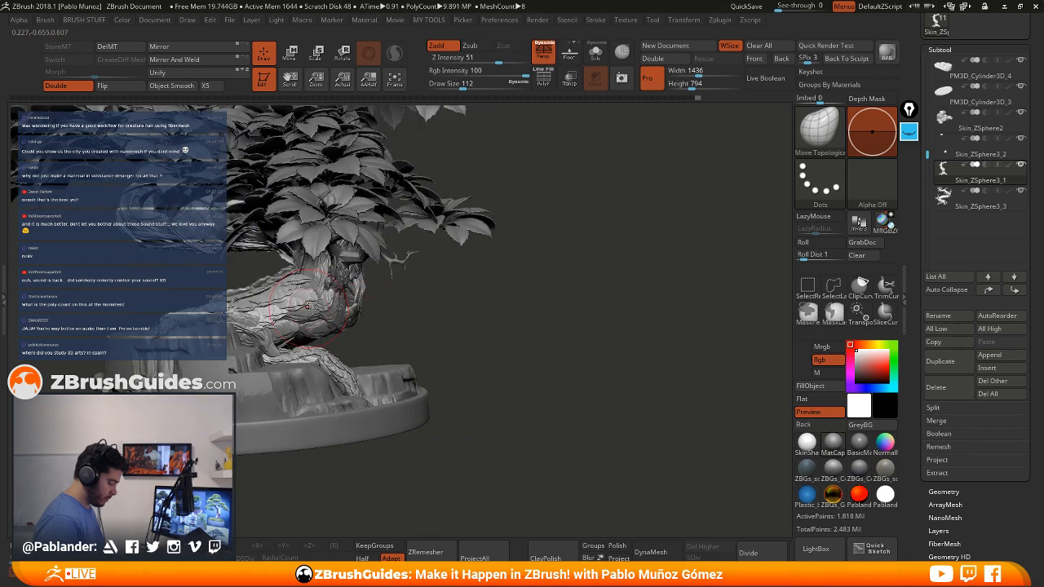
pyautogui.moveTo(313, 311); pyautogui.dragTo(478, 279, button='right')
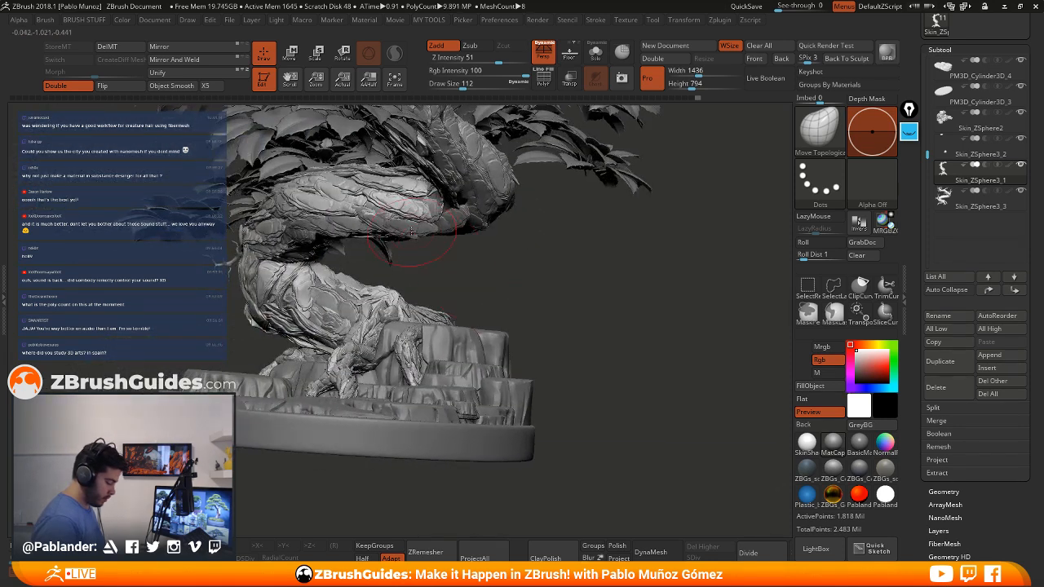
pyautogui.moveTo(421, 209); pyautogui.dragTo(449, 223)
pyautogui.moveTo(462, 222)
pyautogui.keyDown('alt'); pyautogui.mouseDown(button='right')
pyautogui.moveTo(452, 275)
pyautogui.moveTo(484, 341)
pyautogui.moveTo(484, 285)
pyautogui.mouseUp(button='right'); pyautogui.keyUp('alt')
# Quick-save the project and view the whole tree on its rock base
pyautogui.moveTo(545, 323); pyautogui.dragTo(608, 326)
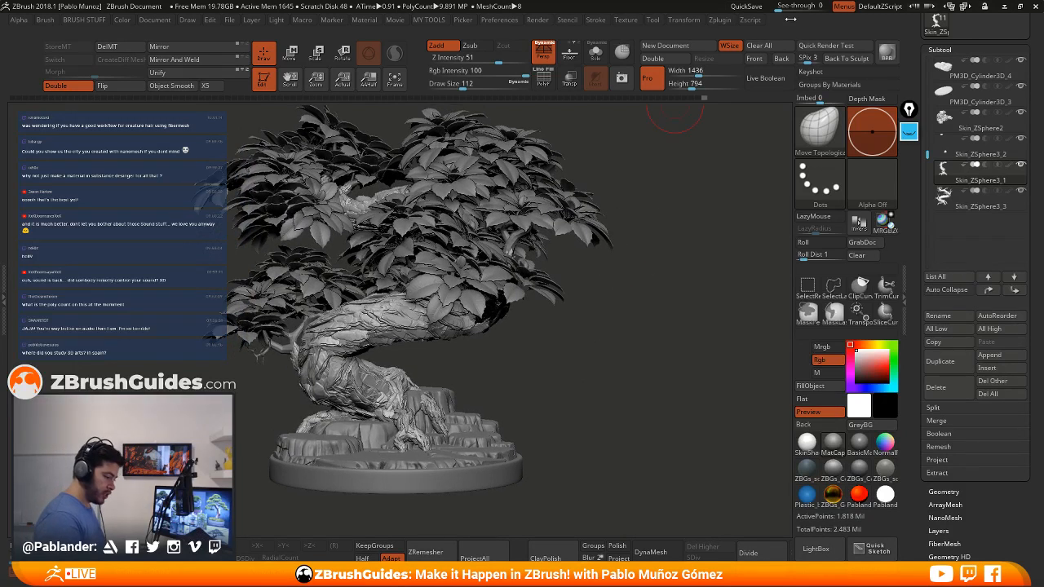
pyautogui.click(750, 6)
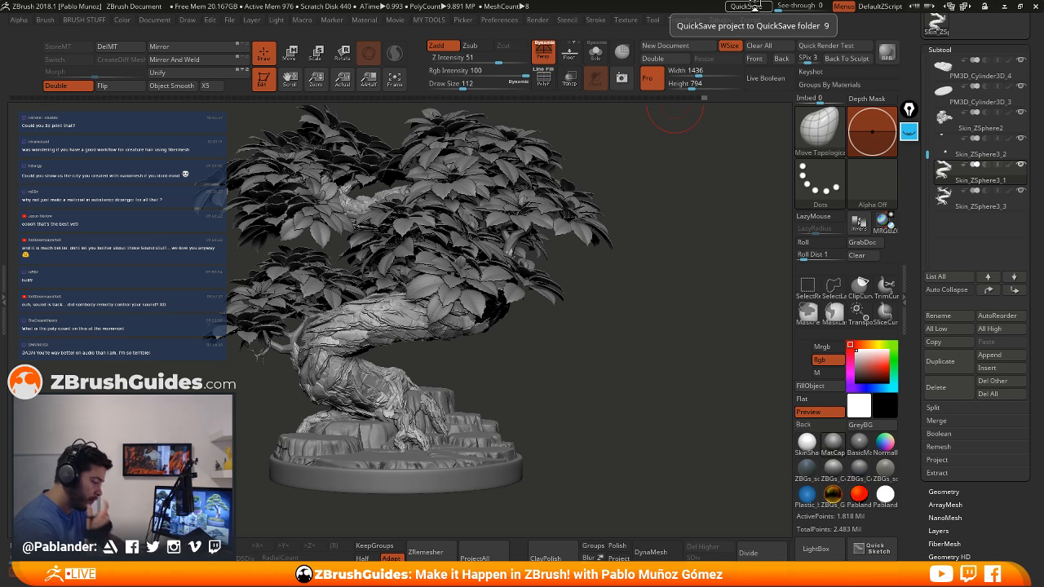
pyautogui.click(755, 6)
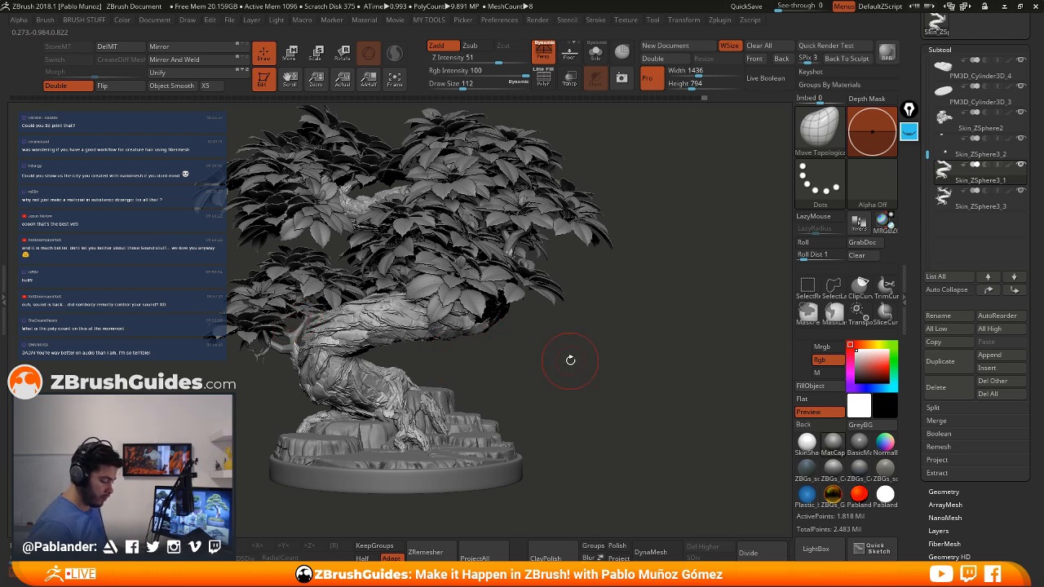
pyautogui.moveTo(591, 352)
pyautogui.mouseDown()
pyautogui.moveTo(589, 334)
pyautogui.moveTo(604, 364)
pyautogui.mouseUp()
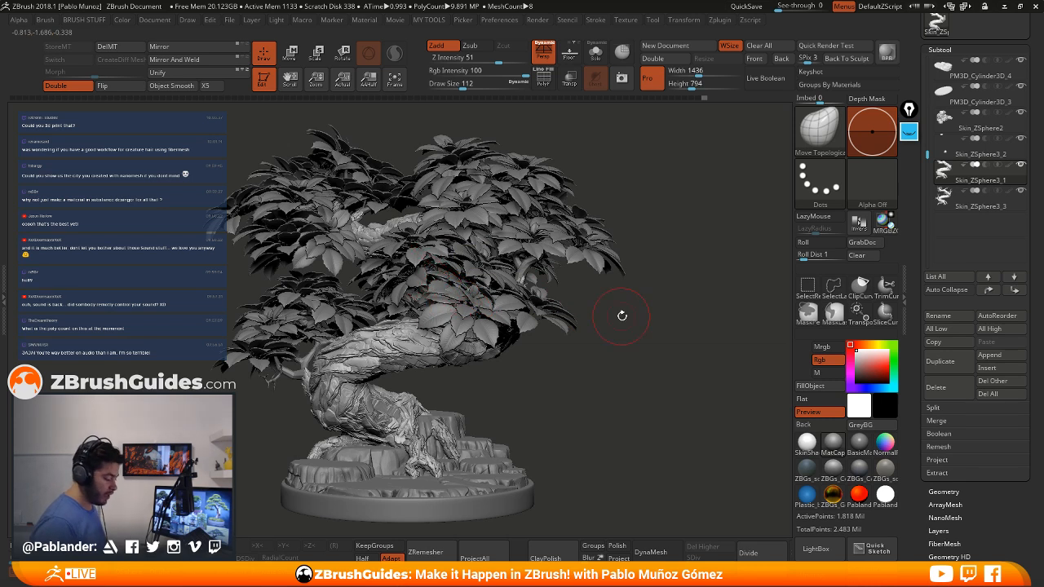
pyautogui.moveTo(634, 324); pyautogui.dragTo(616, 336)
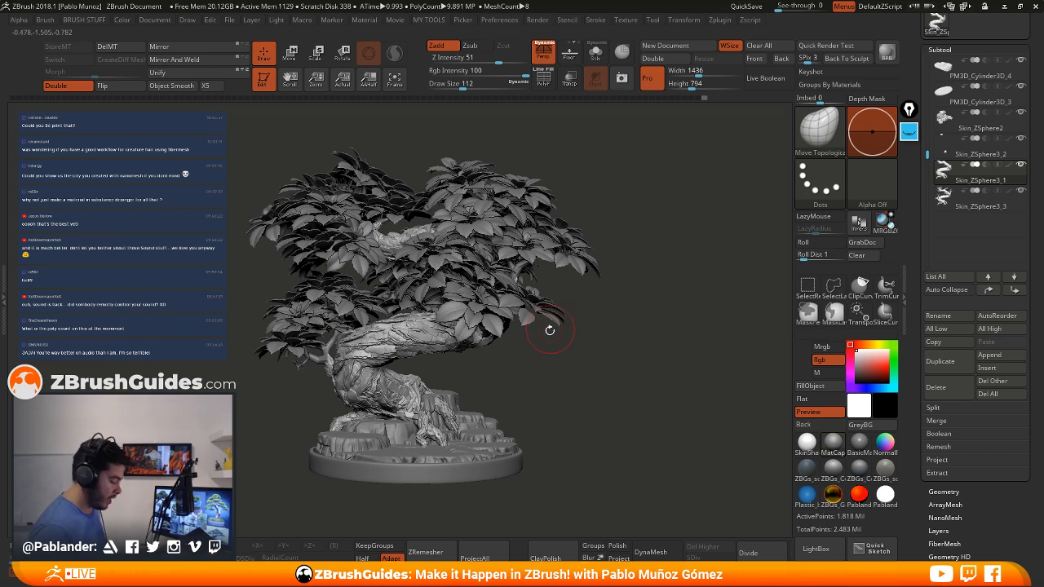
# Examine the bark-covered trunk beneath the foliage from slightly different angles, both close up and with the whole tree in view
pyautogui.moveTo(547, 373); pyautogui.dragTo(575, 371)
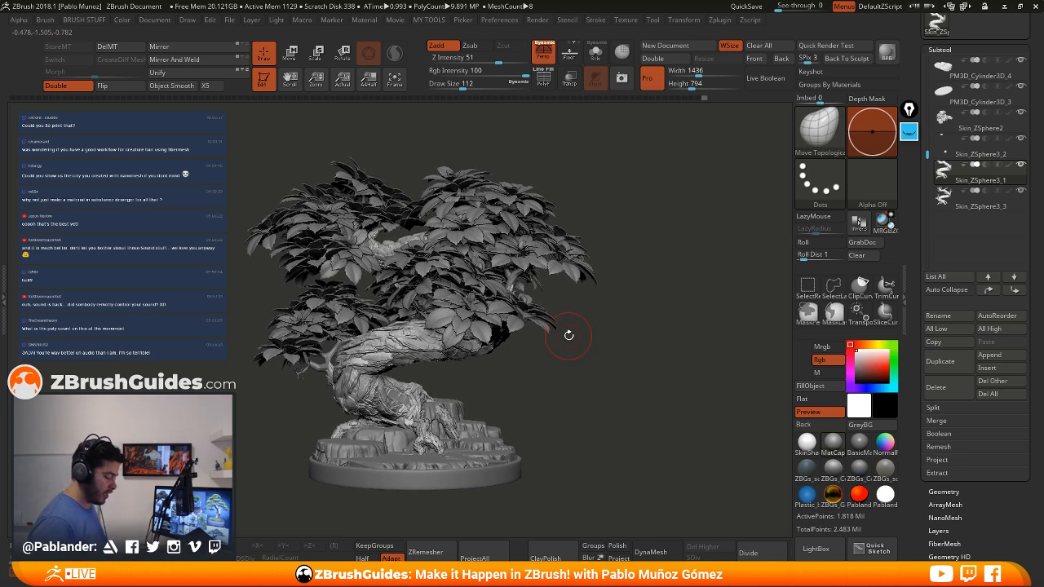
pyautogui.moveTo(567, 334); pyautogui.dragTo(566, 333)
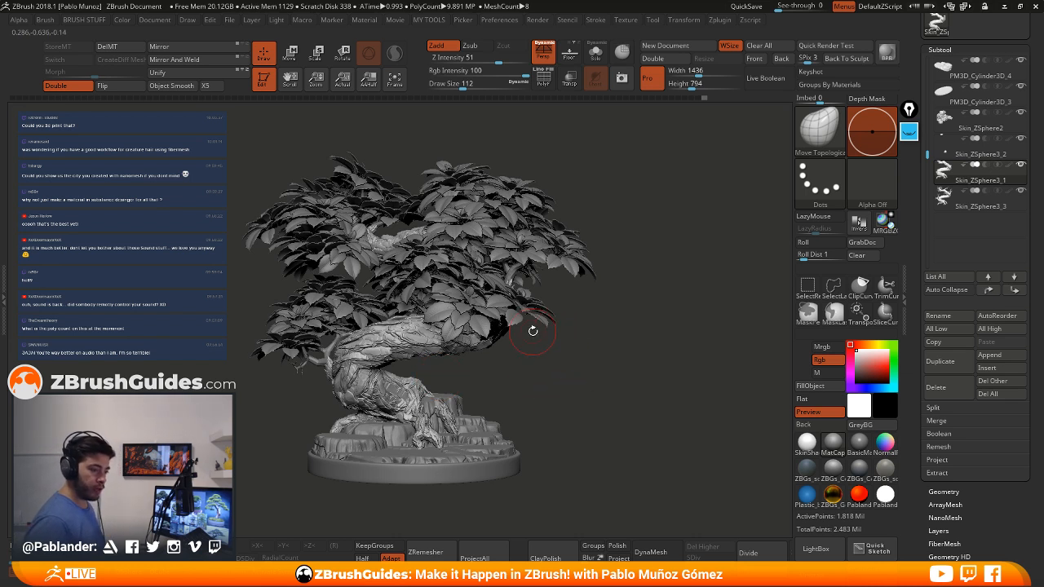
pyautogui.moveTo(603, 326); pyautogui.dragTo(597, 310)
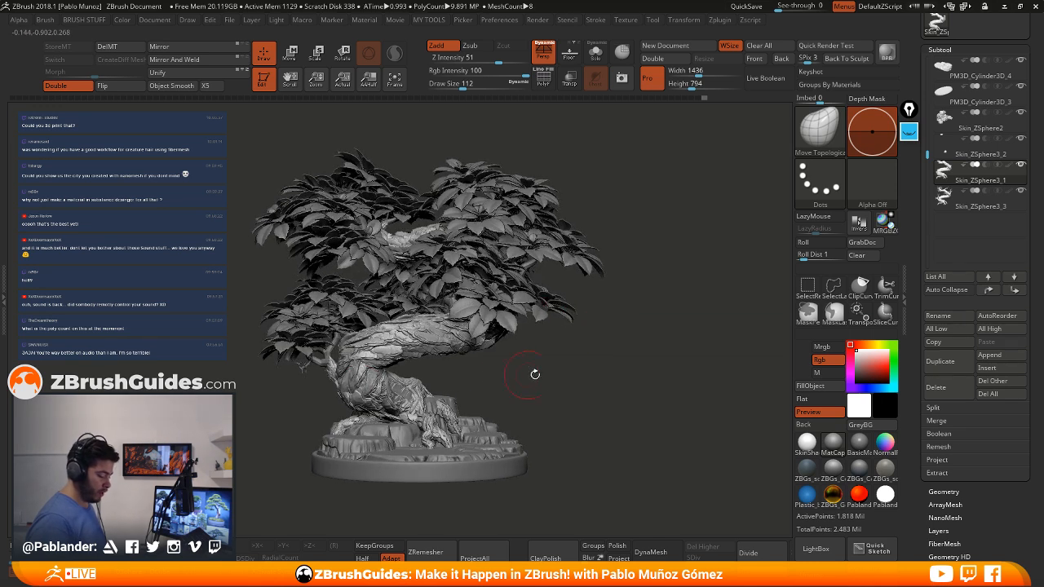
pyautogui.moveTo(534, 373); pyautogui.dragTo(599, 323)
pyautogui.moveTo(554, 354); pyautogui.dragTo(552, 355)
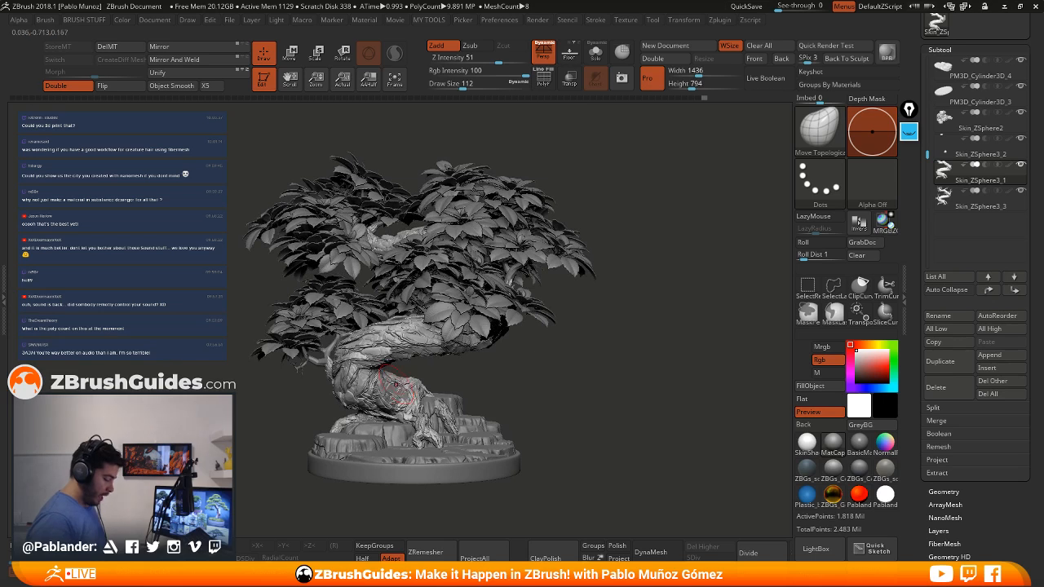
pyautogui.keyDown('ctrl'); pyautogui.moveTo(396, 381); pyautogui.dragTo(367, 380, button='right'); pyautogui.keyUp('ctrl')
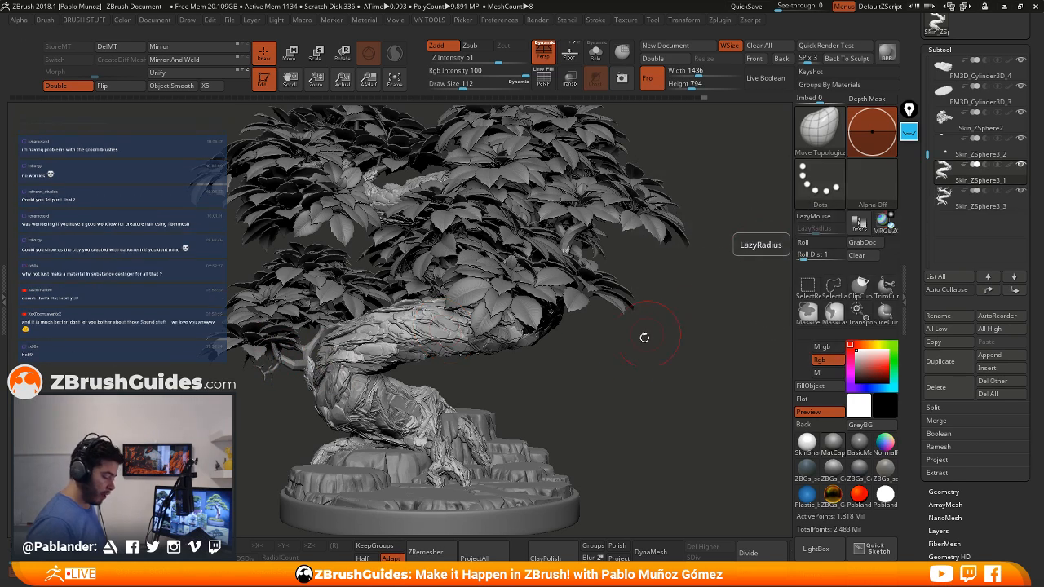
pyautogui.keyDown('alt'); pyautogui.moveTo(644, 337); pyautogui.dragTo(620, 334); pyautogui.keyUp('alt')
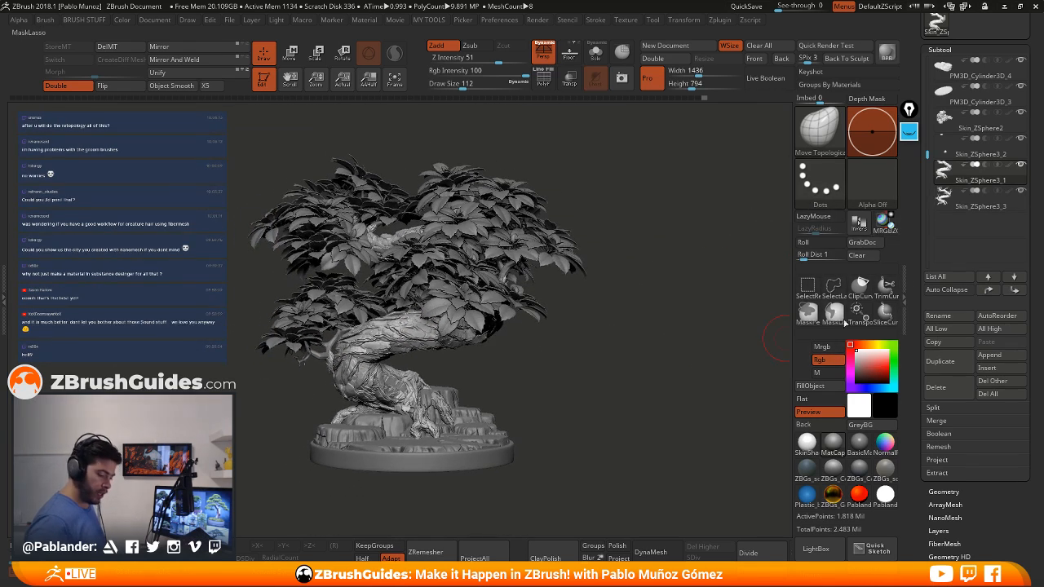
# Isolate the Skin_ZSphere3_3 branch mesh in Solo mode and subdivide it up to SDiv 4
pyautogui.click(984, 206)
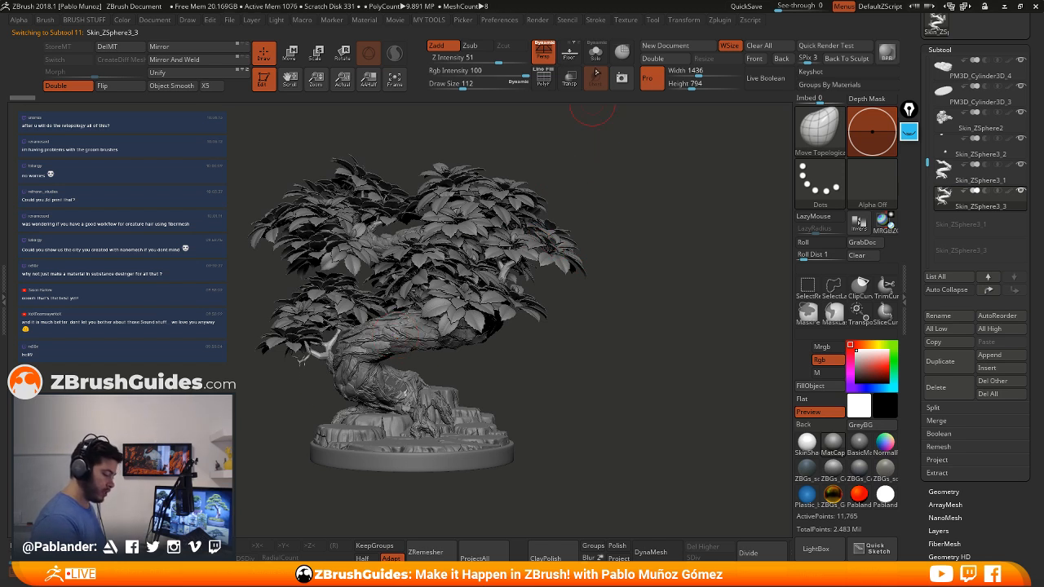
pyautogui.click(596, 53)
pyautogui.moveTo(585, 249); pyautogui.dragTo(585, 350)
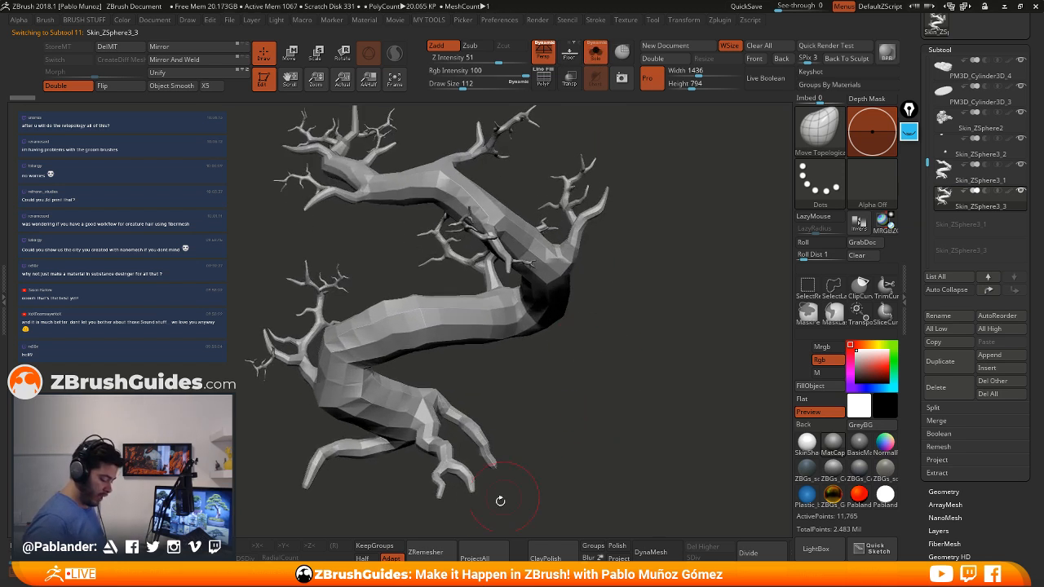
pyautogui.moveTo(640, 403); pyautogui.dragTo(641, 383)
pyautogui.moveTo(917, 414); pyautogui.dragTo(917, 293)
pyautogui.click(943, 371)
pyautogui.click(938, 466)
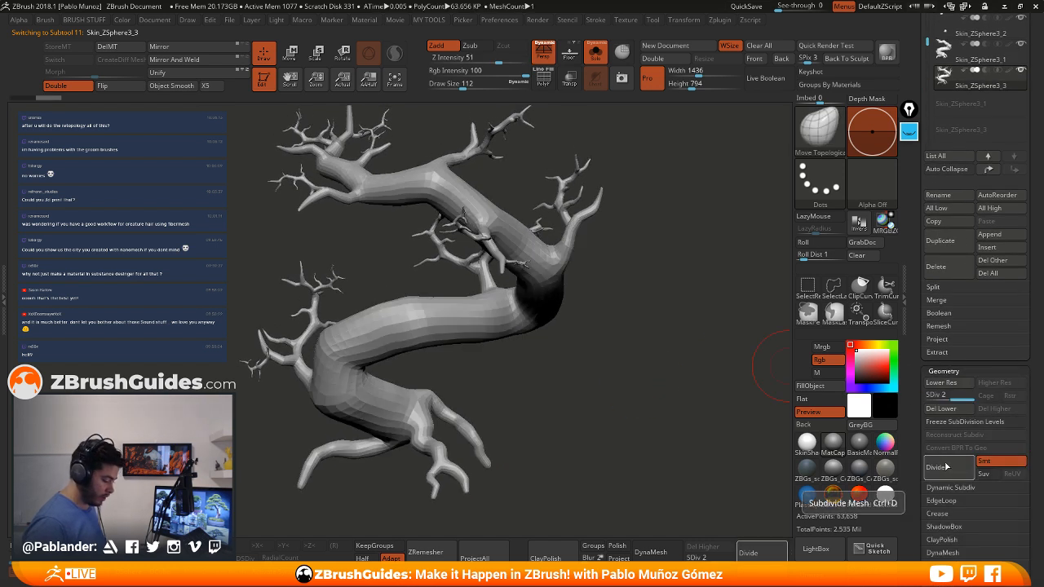
pyautogui.click(938, 466)
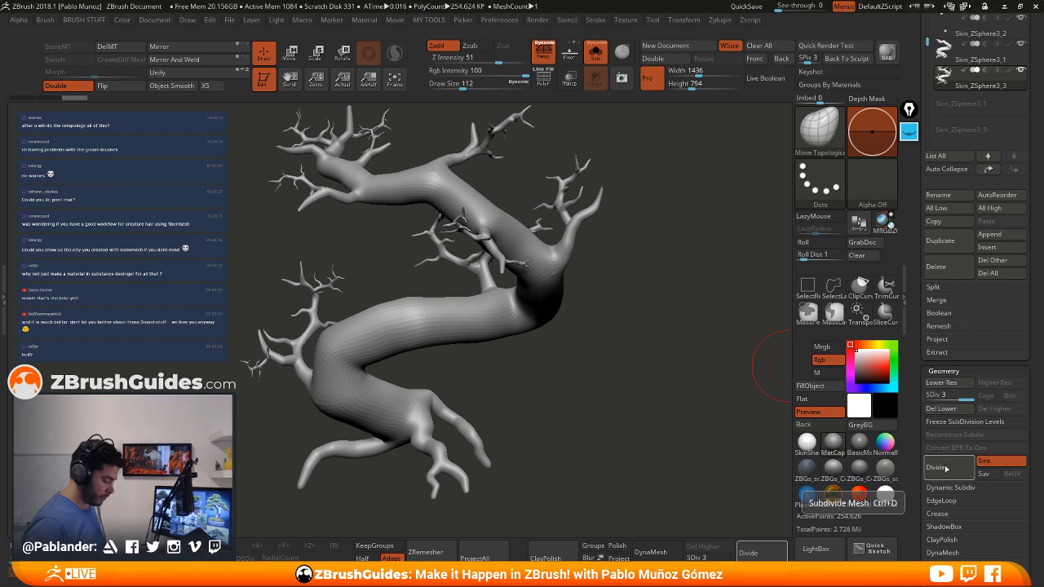
pyautogui.click(944, 466)
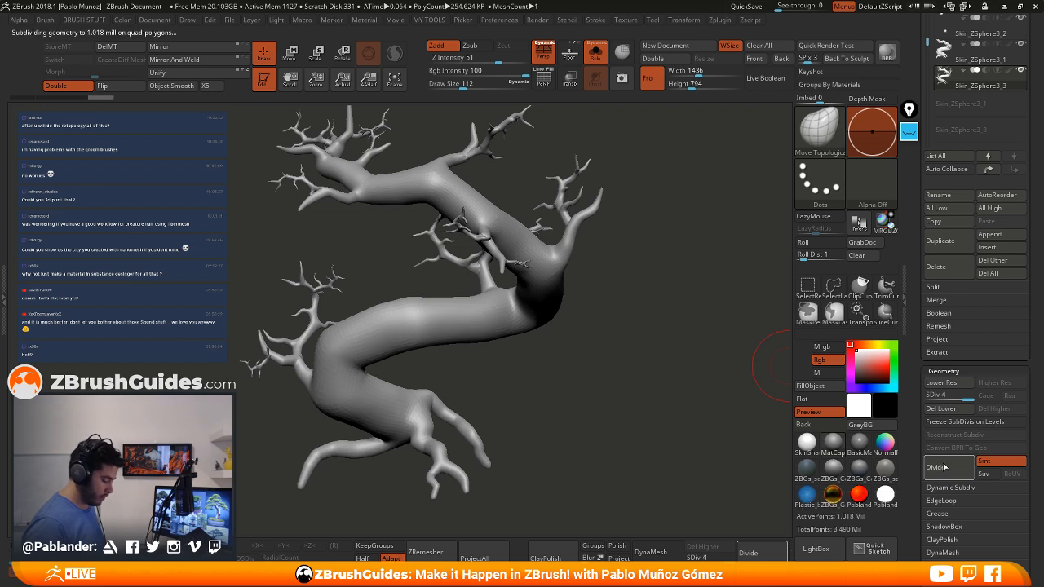
pyautogui.moveTo(586, 393); pyautogui.dragTo(604, 380)
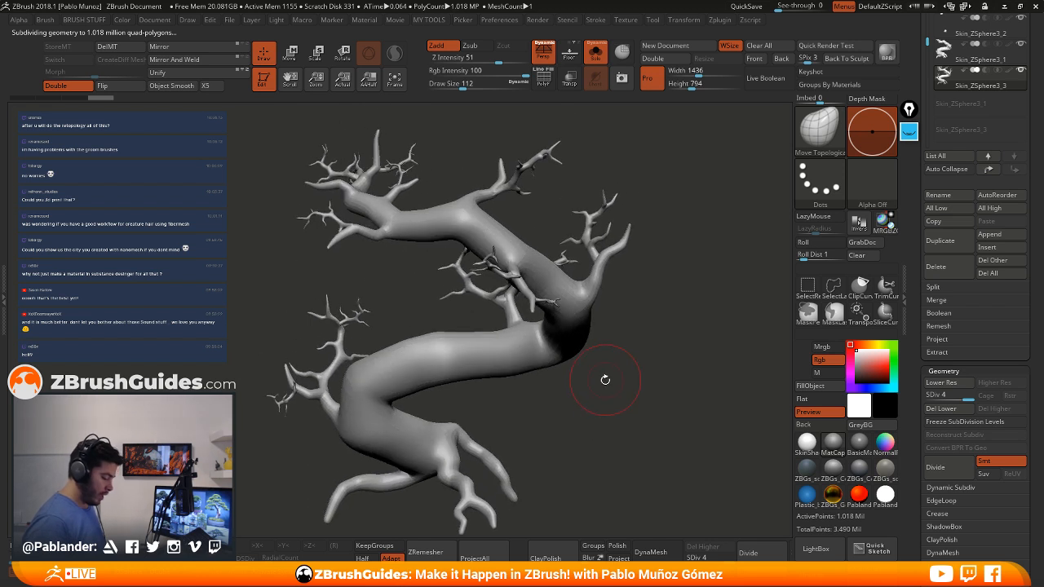
# Select the Skin_ZSphere3_1 bark subtool and set the Move Topological brush's Draw Size to 234
pyautogui.moveTo(913, 186); pyautogui.dragTo(913, 304)
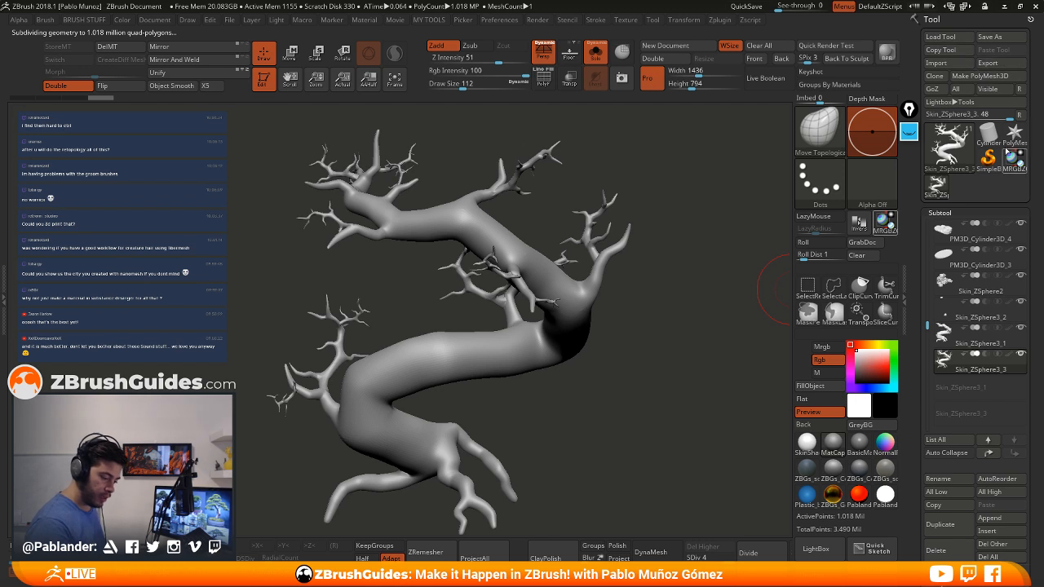
pyautogui.click(958, 150)
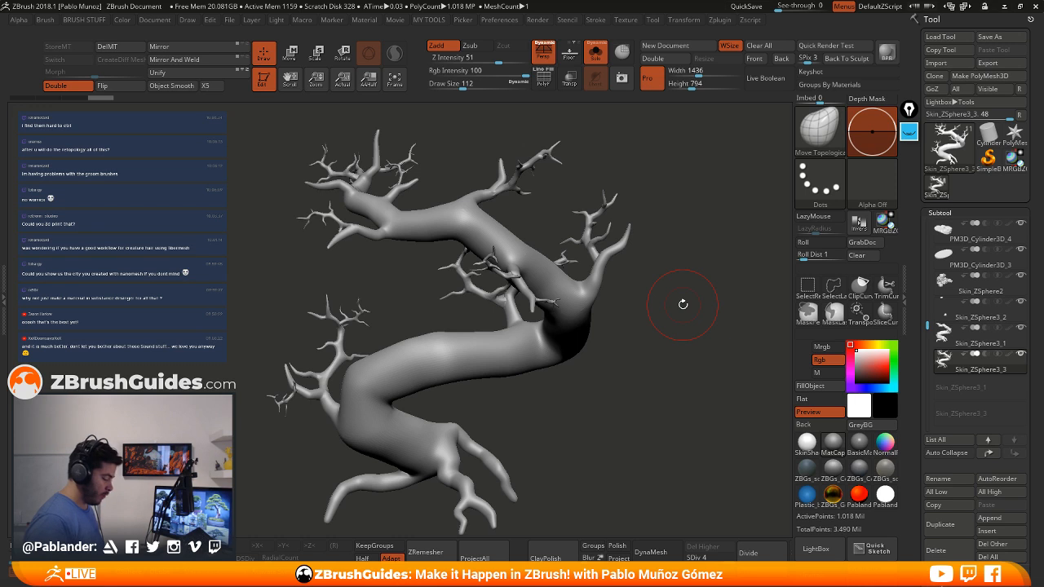
pyautogui.click(971, 342)
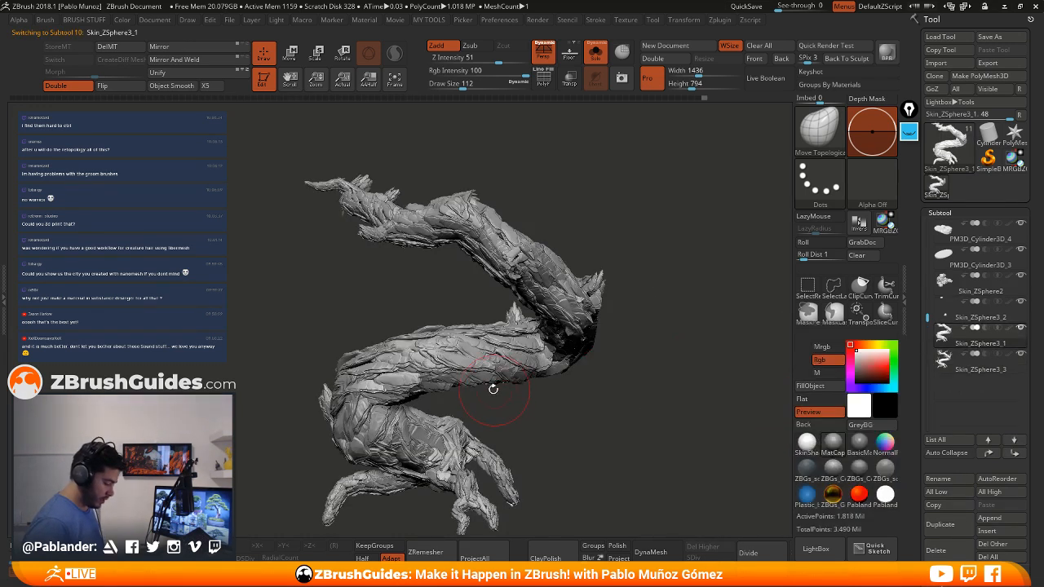
pyautogui.moveTo(493, 389)
pyautogui.keyDown('alt'); pyautogui.mouseDown()
pyautogui.moveTo(452, 411)
pyautogui.moveTo(471, 358)
pyautogui.mouseUp(); pyautogui.keyUp('alt')
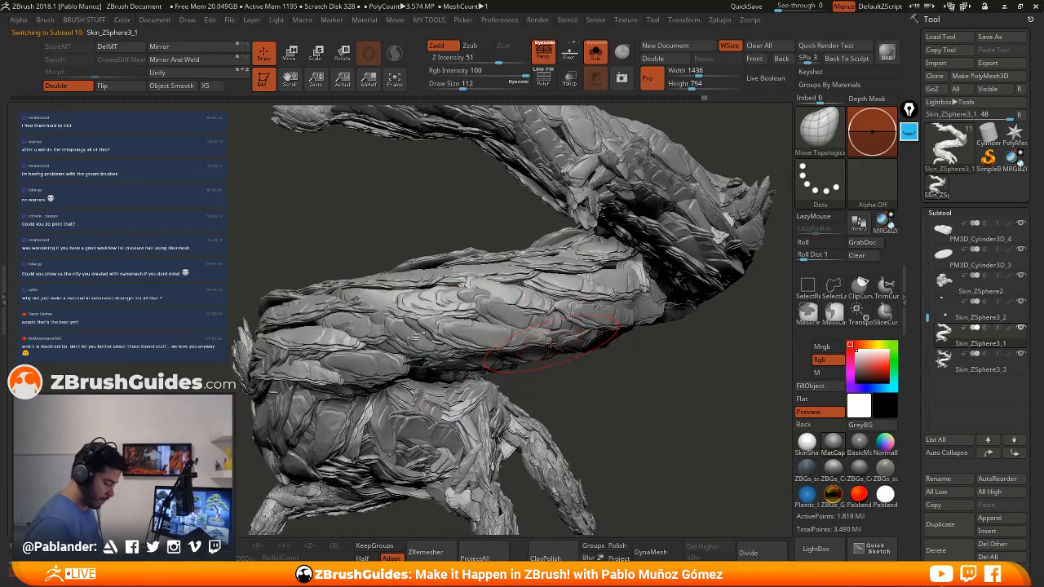
pyautogui.moveTo(548, 336)
pyautogui.keyDown('ctrl'); pyautogui.mouseDown(button='right')
pyautogui.moveTo(559, 390)
pyautogui.moveTo(547, 335)
pyautogui.moveTo(478, 347)
pyautogui.moveTo(550, 337)
pyautogui.moveTo(480, 290)
pyautogui.moveTo(522, 326)
pyautogui.mouseUp(button='right'); pyautogui.keyUp('ctrl')
pyautogui.press('space')
pyautogui.moveTo(495, 266); pyautogui.dragTo(513, 266)
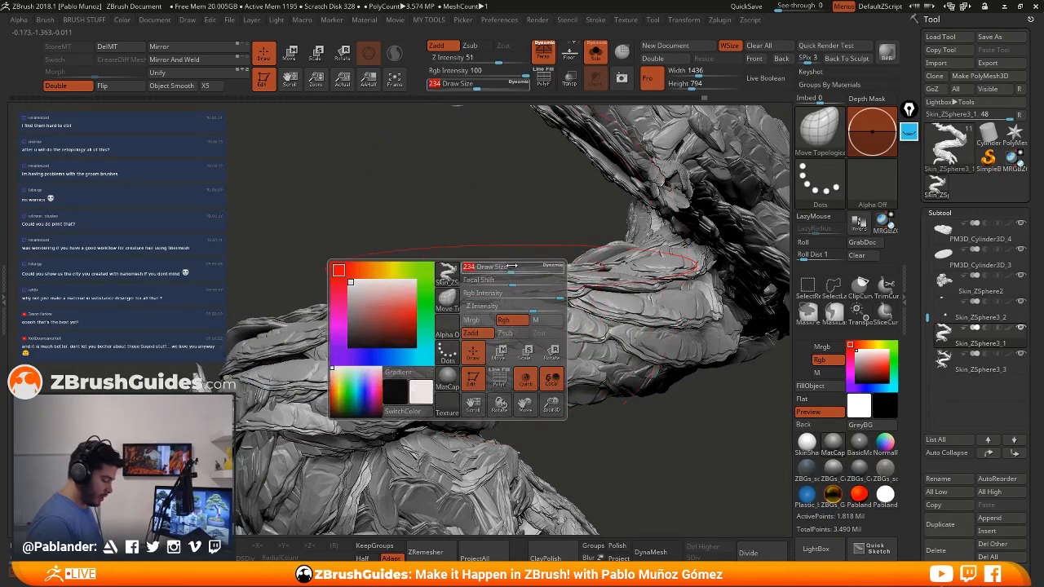
# Pull the protruding bark plates along the inner edge of the trunk's bend with Move Topological
pyautogui.moveTo(513, 277)
pyautogui.mouseDown(button='right')
pyautogui.moveTo(550, 301)
pyautogui.moveTo(526, 321)
pyautogui.moveTo(486, 290)
pyautogui.moveTo(497, 286)
pyautogui.mouseUp(button='right')
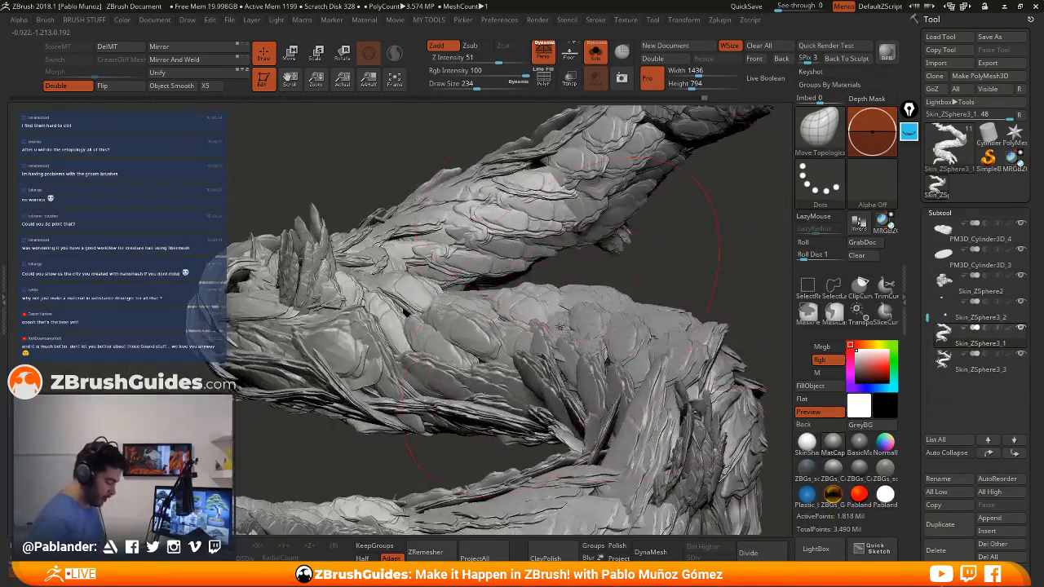
pyautogui.moveTo(591, 270)
pyautogui.mouseDown(button='right')
pyautogui.moveTo(530, 343)
pyautogui.moveTo(498, 300)
pyautogui.moveTo(465, 291)
pyautogui.mouseUp(button='right')
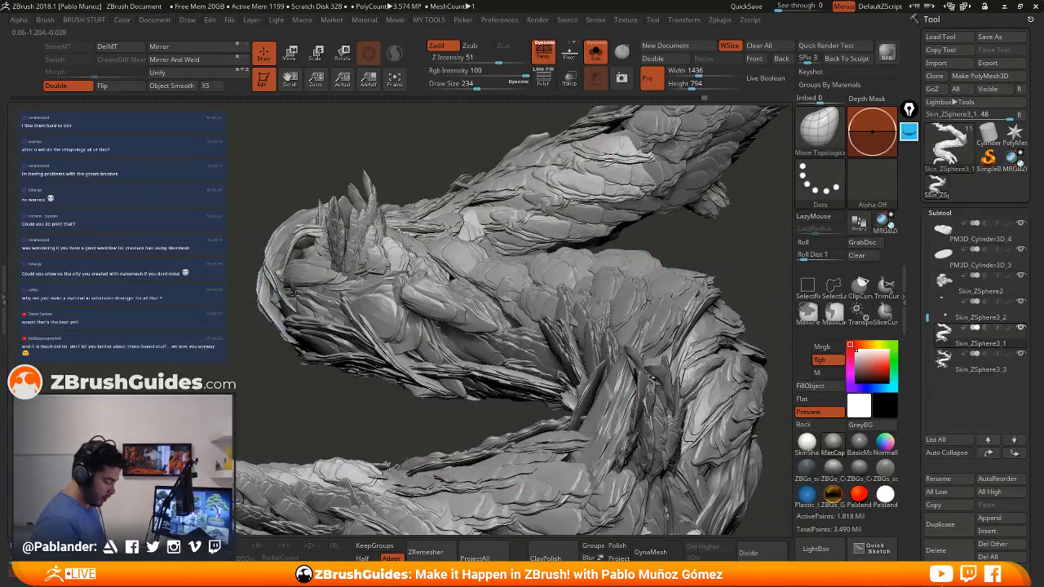
pyautogui.moveTo(295, 295); pyautogui.dragTo(477, 347, button='right')
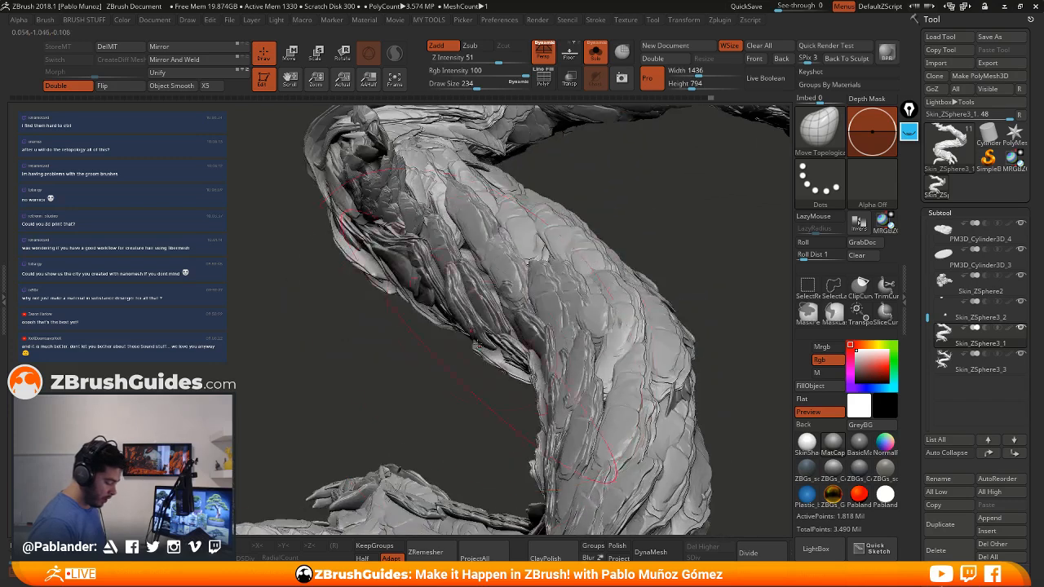
pyautogui.moveTo(489, 333); pyautogui.dragTo(479, 352)
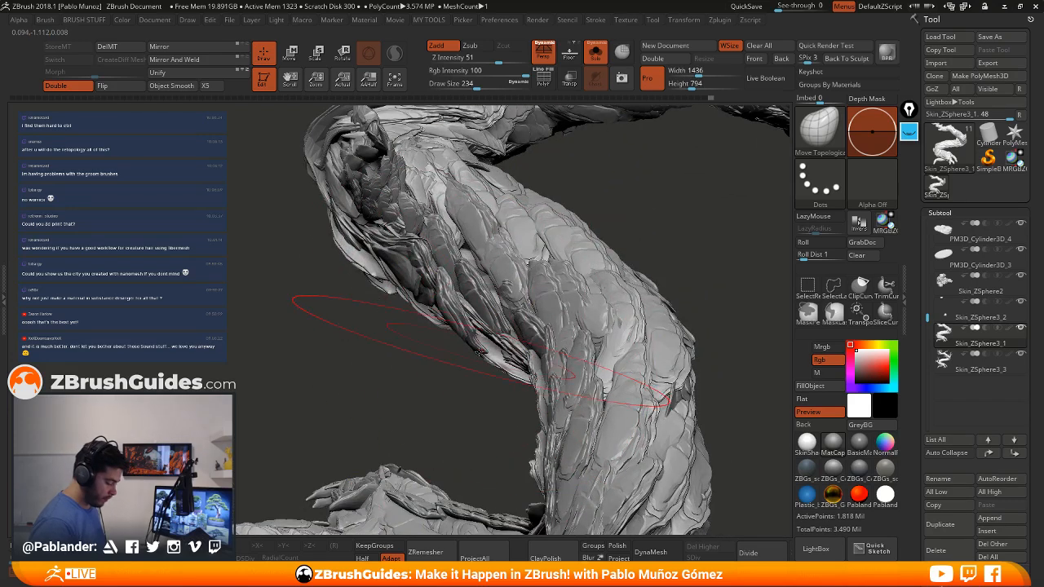
pyautogui.moveTo(473, 349)
pyautogui.mouseDown(button='right')
pyautogui.moveTo(424, 343)
pyautogui.moveTo(443, 366)
pyautogui.mouseUp(button='right')
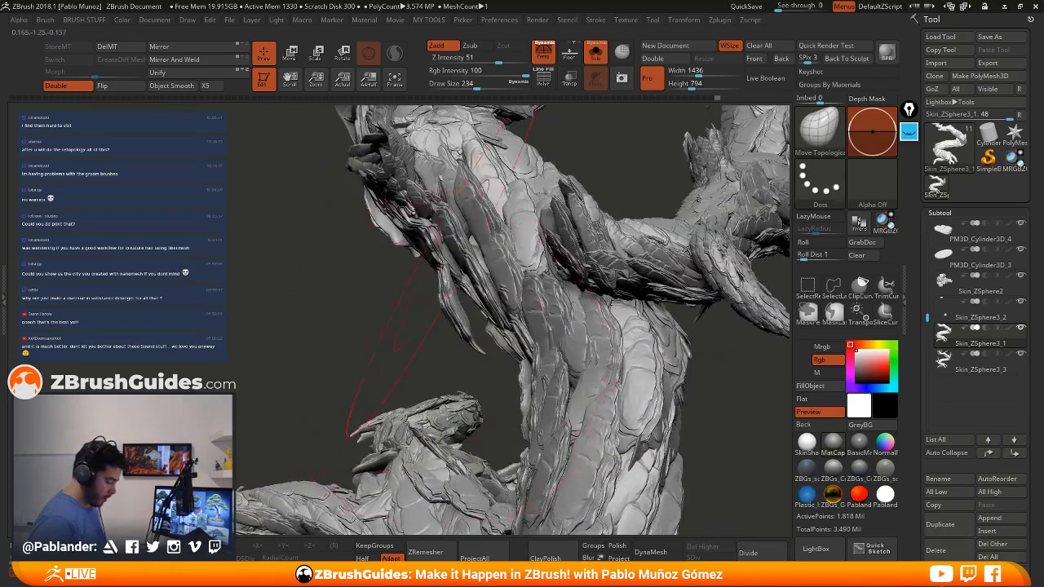
pyautogui.moveTo(444, 272); pyautogui.dragTo(468, 342)
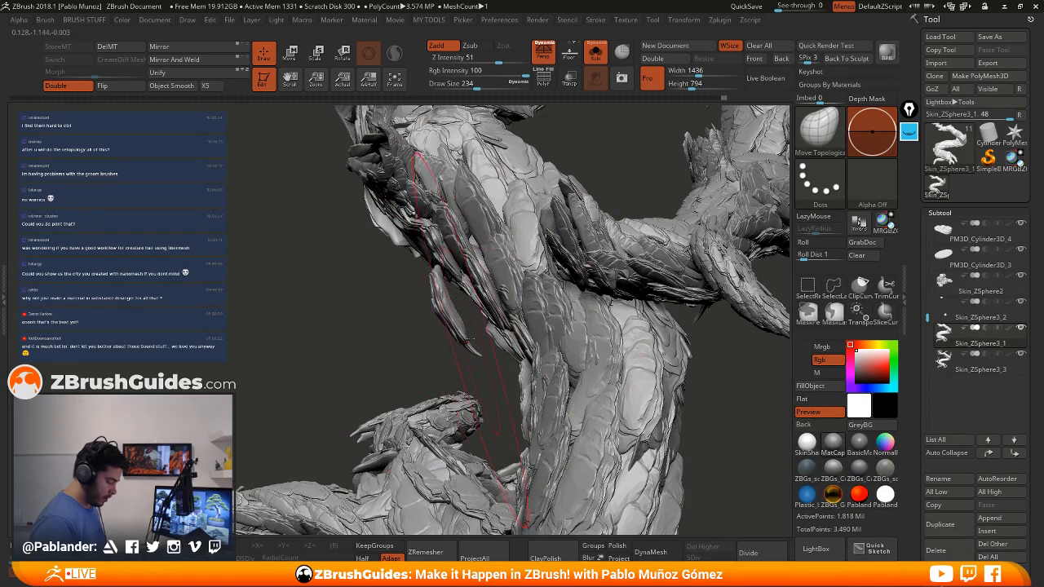
# Try to single out the loose bark plate beside the trunk with Transpose topological masking, and clear the mask
pyautogui.press('w')
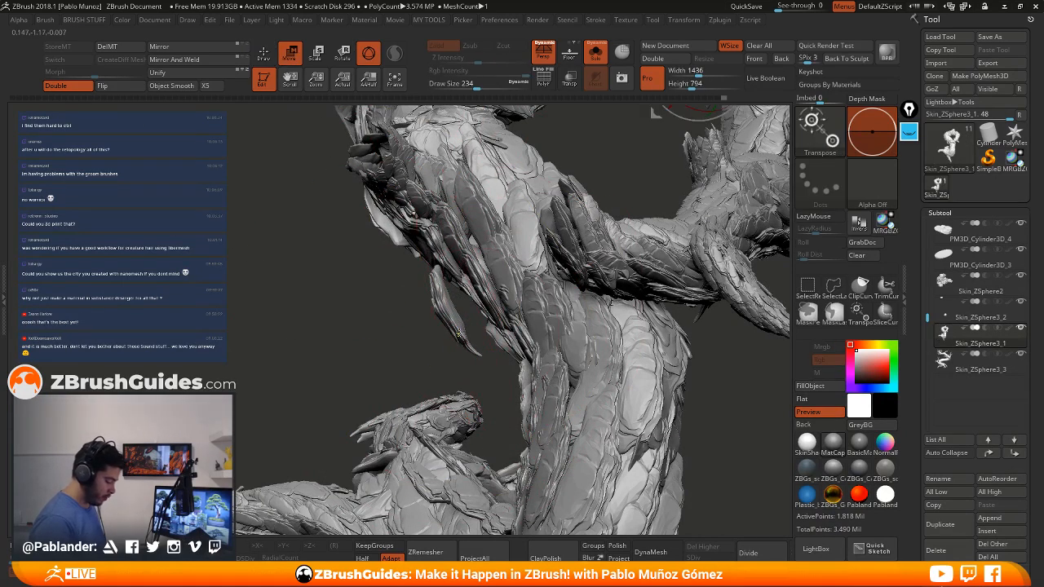
pyautogui.keyDown('ctrl'); pyautogui.click(460, 333); pyautogui.keyUp('ctrl')
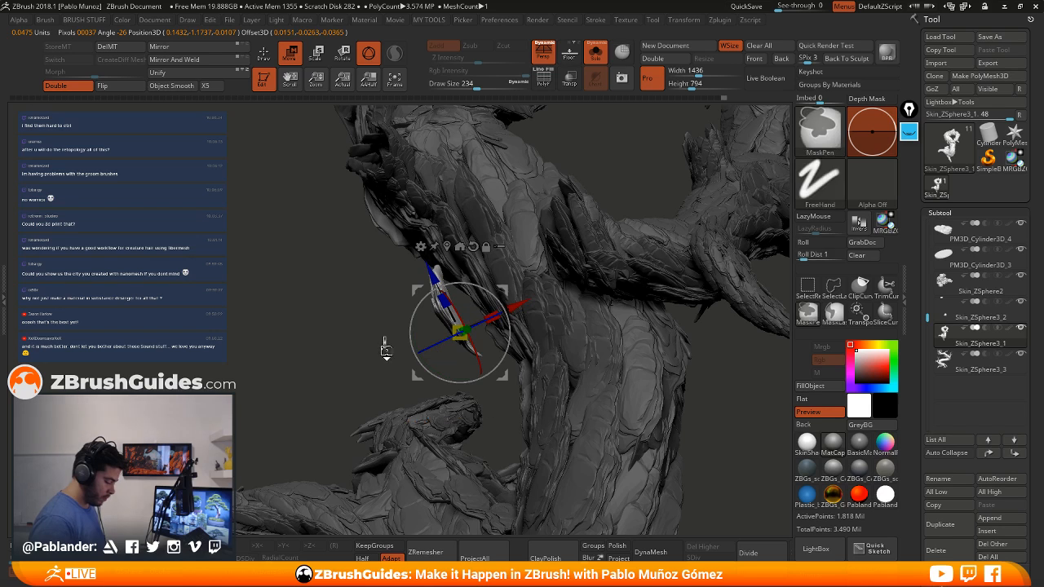
pyautogui.keyDown('ctrl'); pyautogui.click(386, 351); pyautogui.keyUp('ctrl')
pyautogui.keyDown('alt'); pyautogui.moveTo(497, 291); pyautogui.dragTo(328, 334); pyautogui.keyUp('alt')
pyautogui.keyDown('ctrl'); pyautogui.click(453, 320); pyautogui.keyUp('ctrl')
pyautogui.keyDown('ctrl'); pyautogui.click(451, 320); pyautogui.keyUp('ctrl')
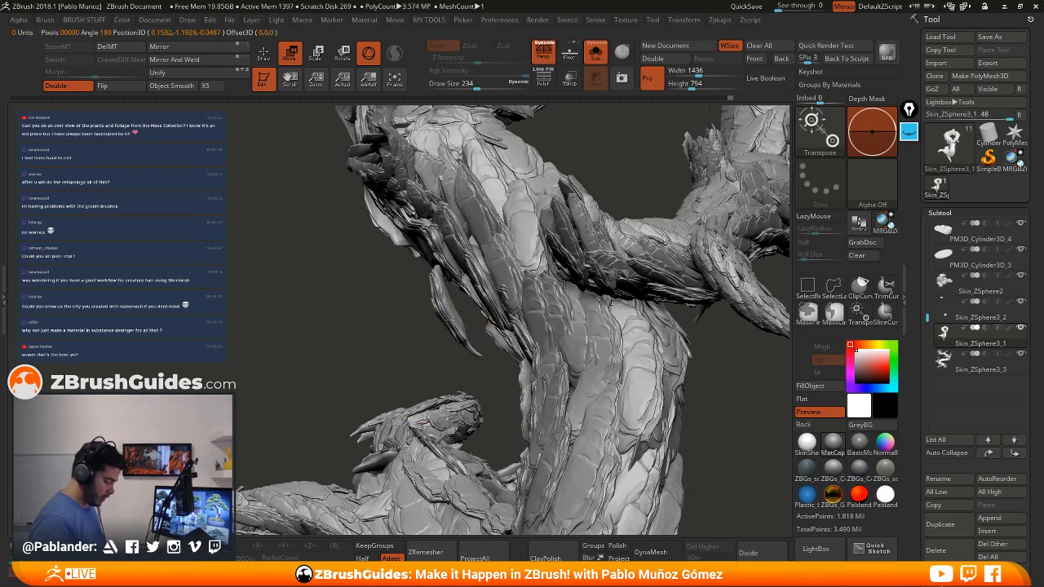
pyautogui.keyDown('ctrl'); pyautogui.click(451, 320); pyautogui.keyUp('ctrl')
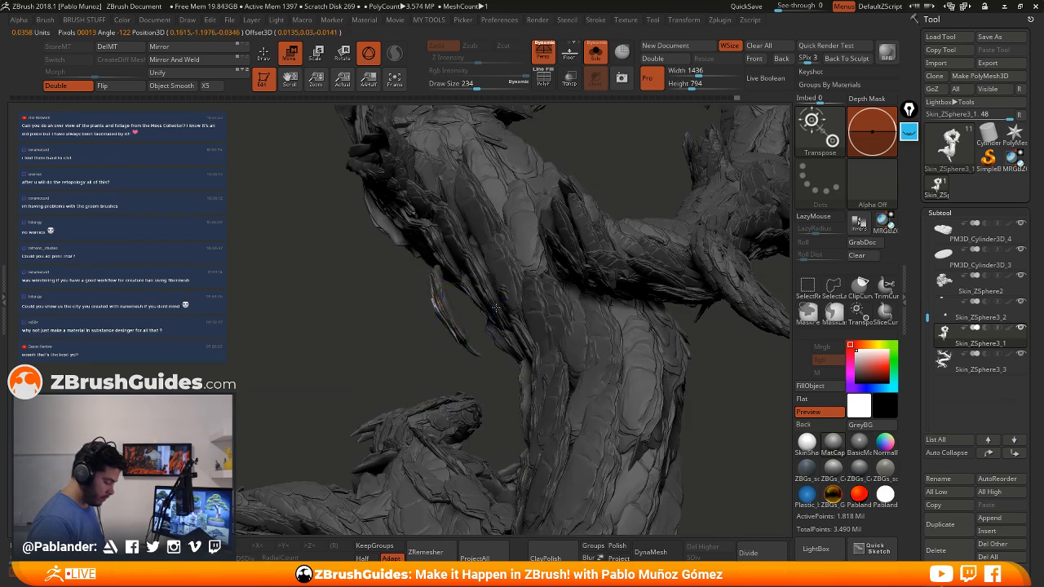
pyautogui.moveTo(496, 308)
pyautogui.mouseDown(button='right')
pyautogui.moveTo(494, 342)
pyautogui.moveTo(488, 307)
pyautogui.moveTo(252, 318)
pyautogui.mouseUp(button='right')
pyautogui.keyDown('ctrl'); pyautogui.moveTo(253, 319); pyautogui.dragTo(321, 147); pyautogui.keyUp('ctrl')
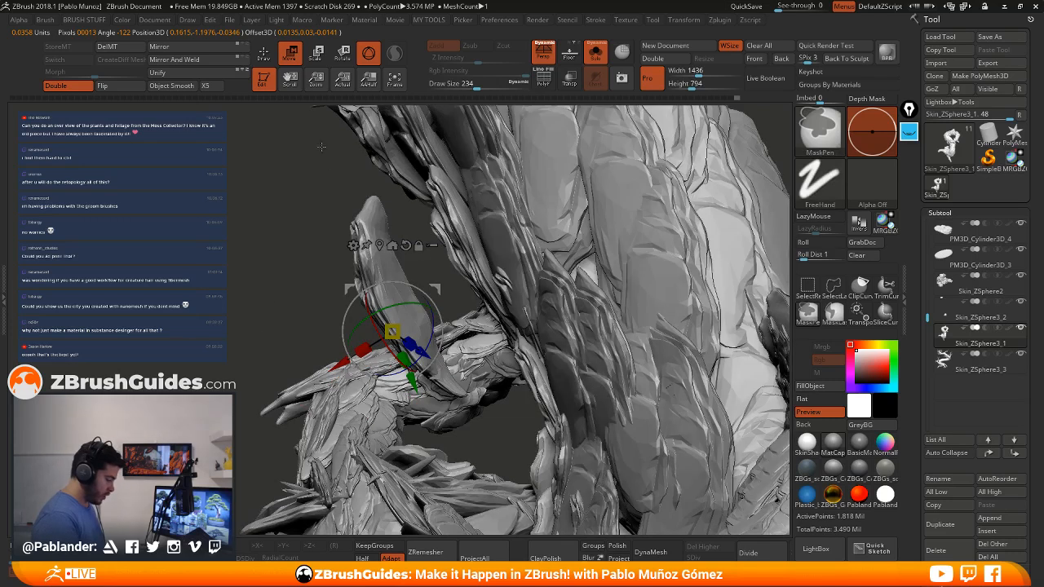
# Mask the whole bark mesh except the loose curved plate beside the trunk, using MaskLasso and an inverted mask
pyautogui.press('b')
pyautogui.press('m')
pyautogui.press('t')
pyautogui.click(834, 314)
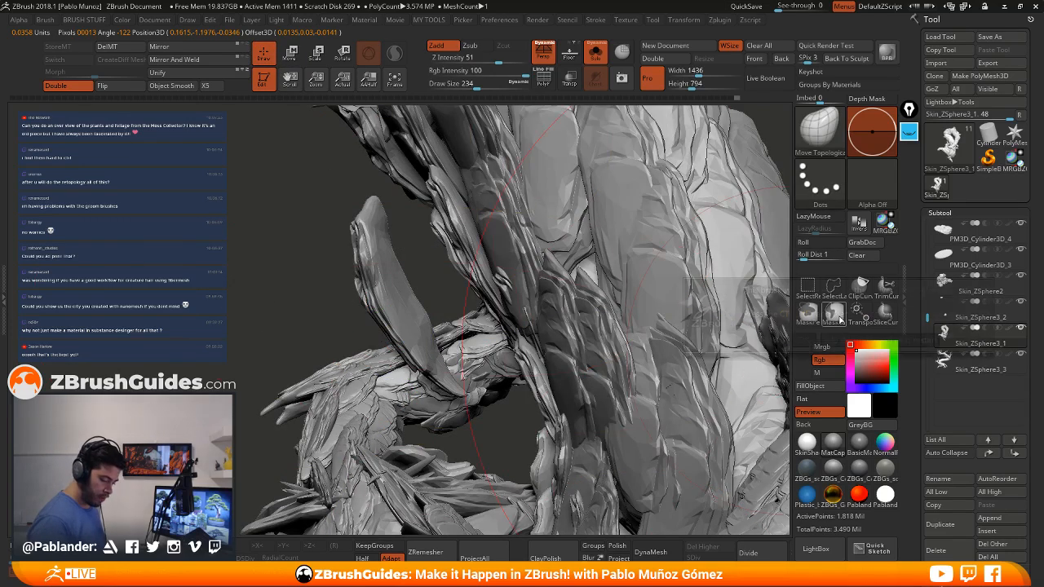
pyautogui.click(853, 340)
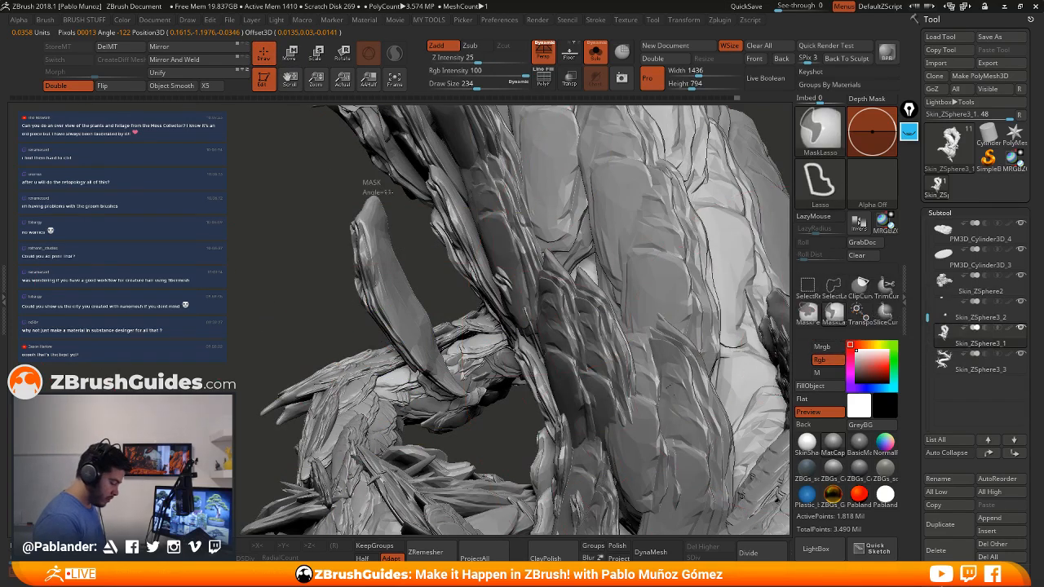
pyautogui.moveTo(372, 181)
pyautogui.keyDown('ctrl'); pyautogui.mouseDown()
pyautogui.moveTo(415, 320)
pyautogui.moveTo(282, 195)
pyautogui.moveTo(554, 180)
pyautogui.moveTo(540, 191)
pyautogui.mouseUp(); pyautogui.keyUp('ctrl')
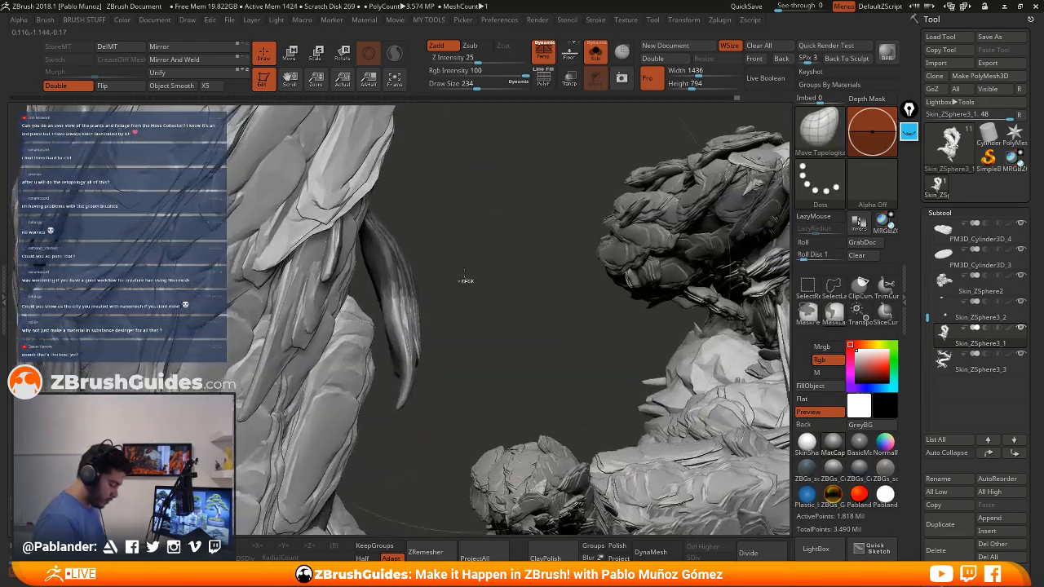
pyautogui.moveTo(457, 275)
pyautogui.keyDown('ctrl'); pyautogui.mouseDown()
pyautogui.moveTo(372, 270)
pyautogui.moveTo(385, 372)
pyautogui.moveTo(464, 268)
pyautogui.mouseUp(); pyautogui.keyUp('ctrl')
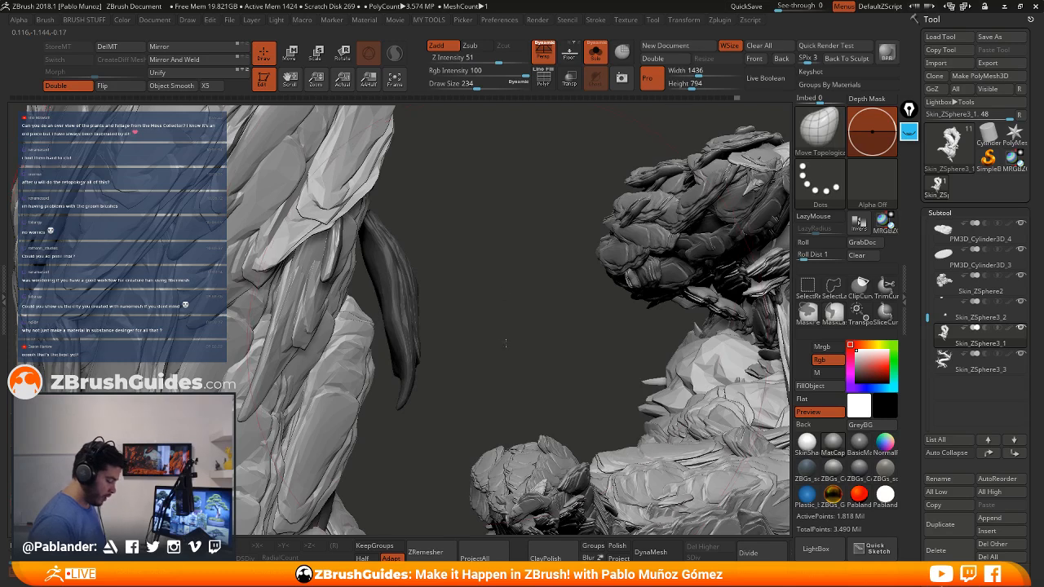
pyautogui.moveTo(510, 329)
pyautogui.keyDown('alt'); pyautogui.mouseDown()
pyautogui.moveTo(443, 170)
pyautogui.moveTo(455, 229)
pyautogui.mouseUp(); pyautogui.keyUp('alt')
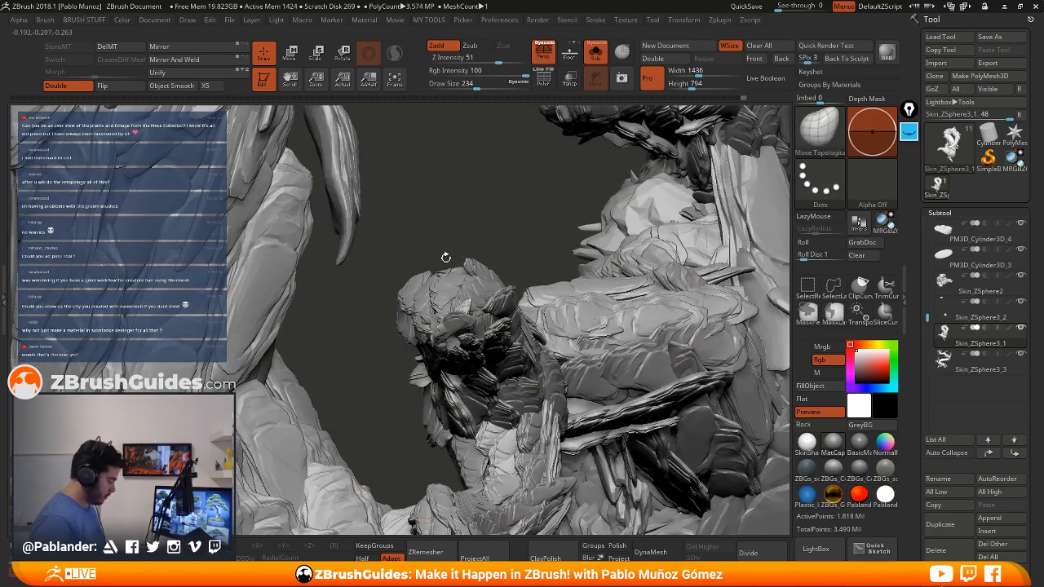
pyautogui.hotkey('ctrl', 'z')
pyautogui.keyDown('ctrl'); pyautogui.click(443, 205); pyautogui.keyUp('ctrl')
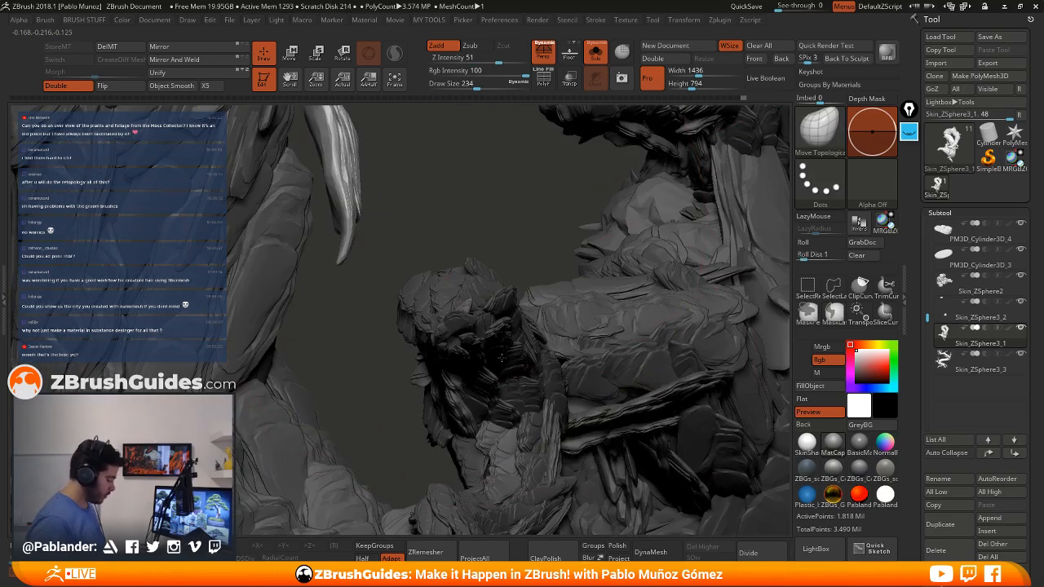
pyautogui.keyDown('ctrl'); pyautogui.moveTo(495, 360); pyautogui.dragTo(505, 243, button='right'); pyautogui.keyUp('ctrl')
pyautogui.moveTo(573, 216); pyautogui.dragTo(578, 248)
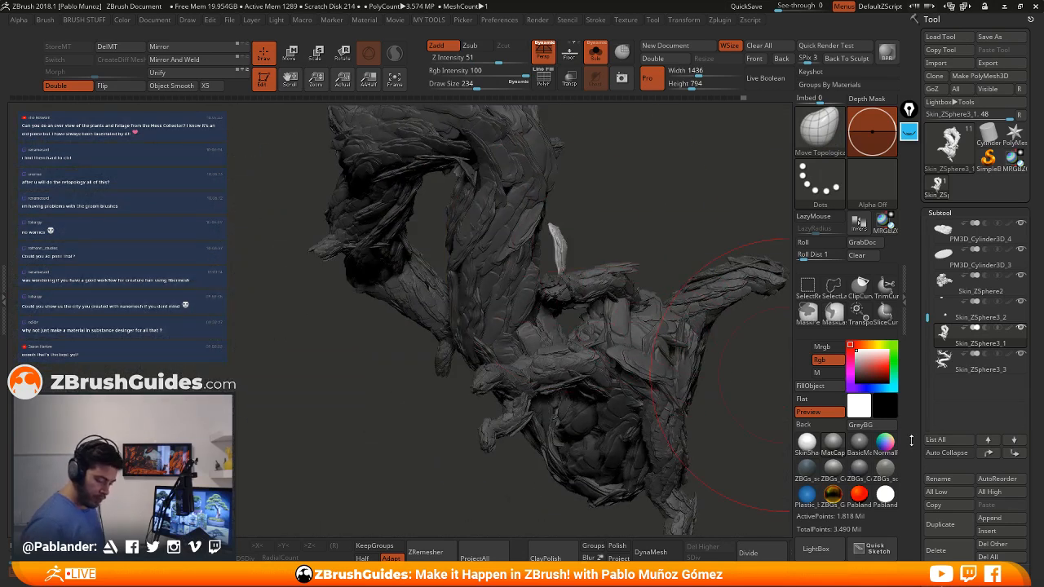
# Split the loose curved plate off the Skin_ZSphere3_1 bark into its own subtool and make that subtool active
pyautogui.scroll(-5, 971, 395)
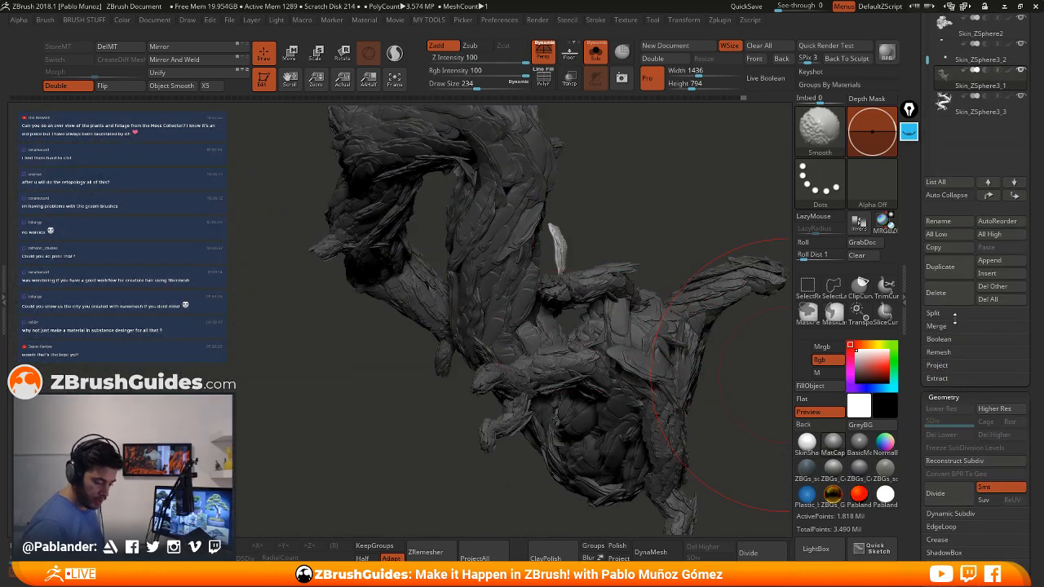
pyautogui.click(938, 314)
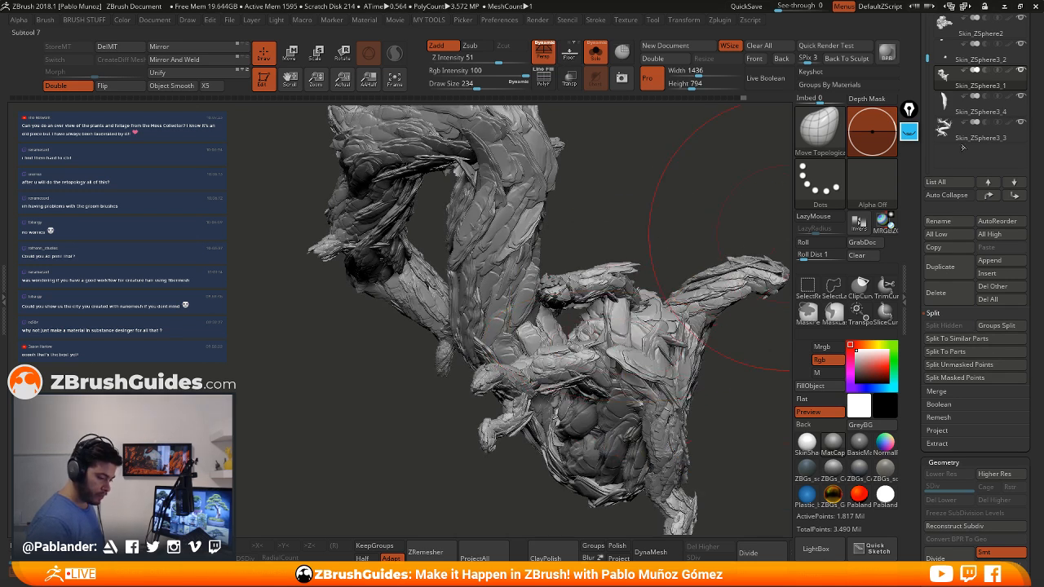
pyautogui.moveTo(707, 201); pyautogui.dragTo(532, 270)
# Reset the transform gizmo's orientation on the split plate and scale the plate narrower across its width
pyautogui.press('w')
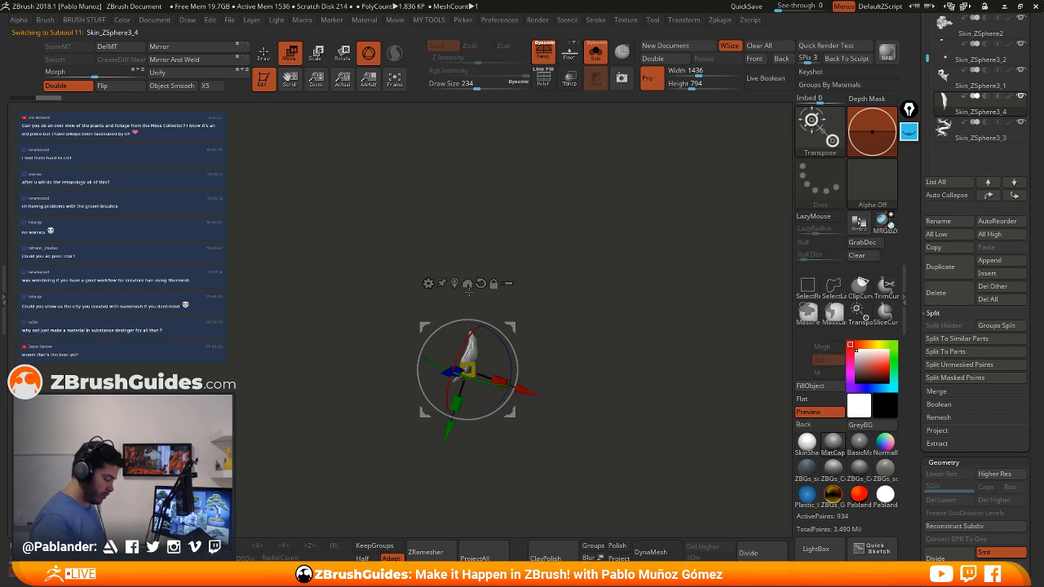
pyautogui.click(478, 270)
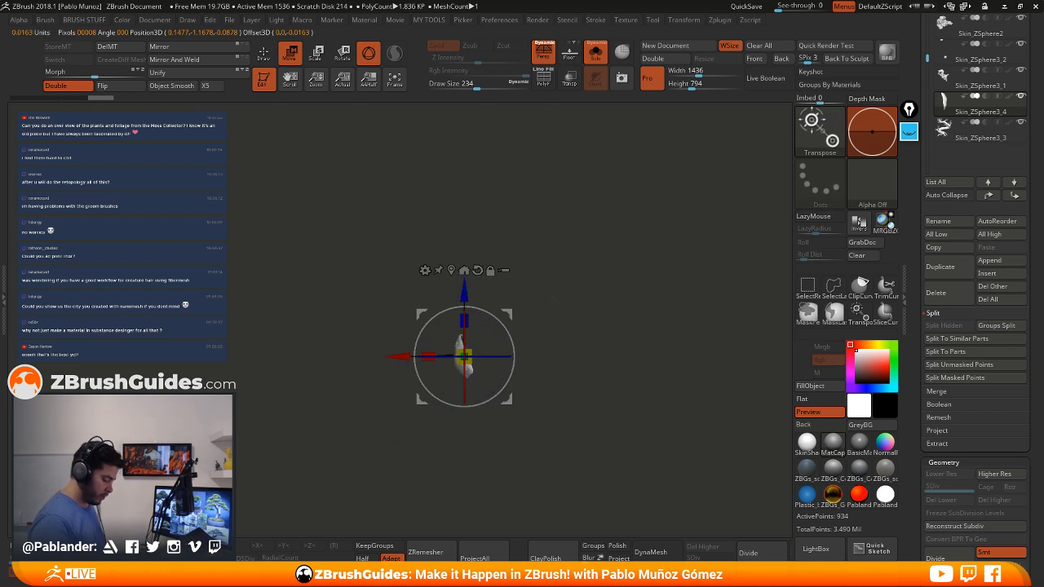
pyautogui.keyDown('shift'); pyautogui.moveTo(554, 300); pyautogui.dragTo(612, 372); pyautogui.keyUp('shift')
pyautogui.moveTo(500, 357); pyautogui.dragTo(513, 333)
pyautogui.keyDown('shift'); pyautogui.moveTo(593, 321); pyautogui.dragTo(552, 323); pyautogui.keyUp('shift')
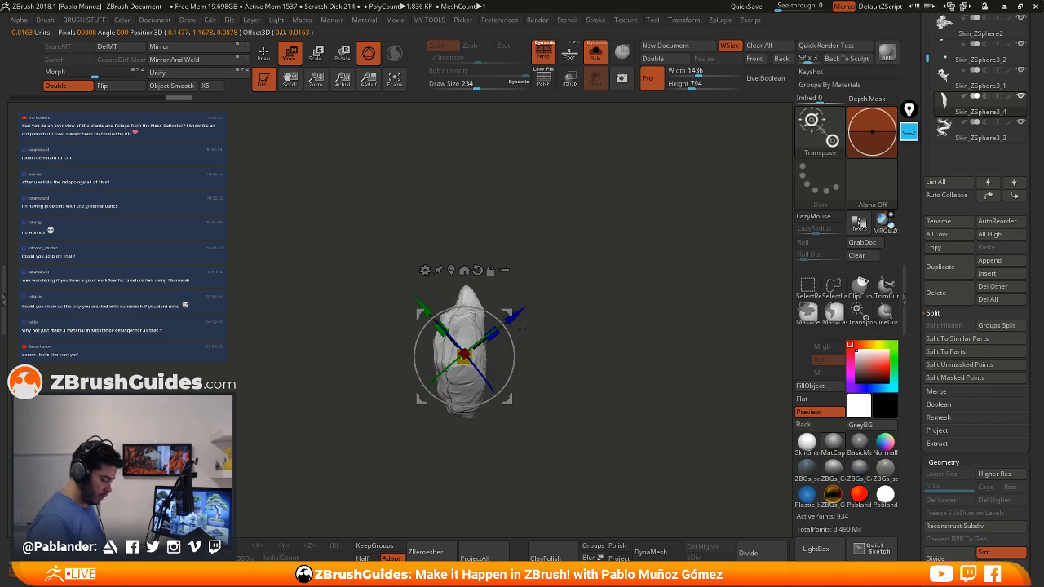
pyautogui.click(480, 271)
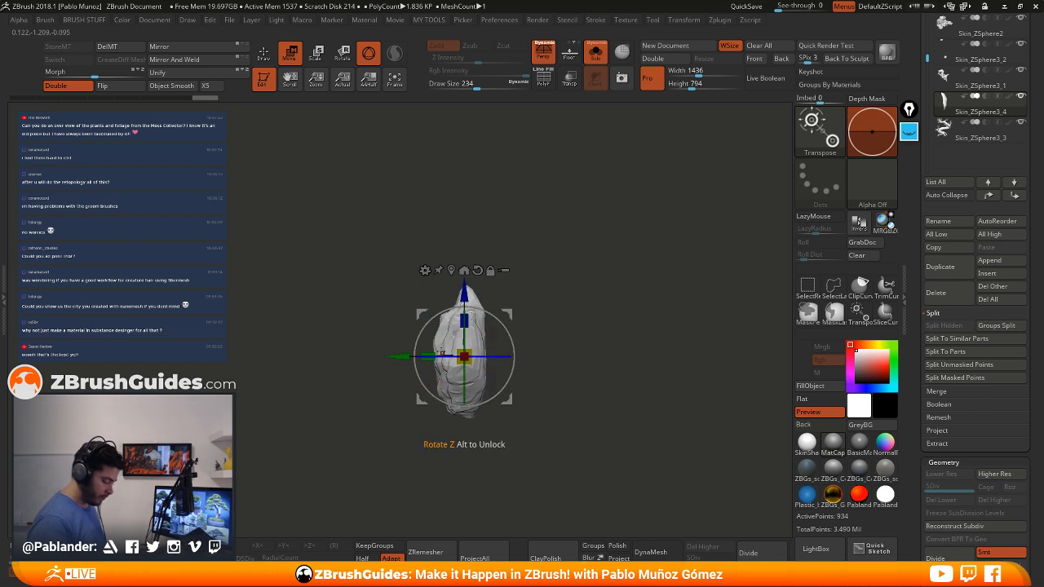
pyautogui.moveTo(429, 356); pyautogui.dragTo(439, 346)
pyautogui.press('q')
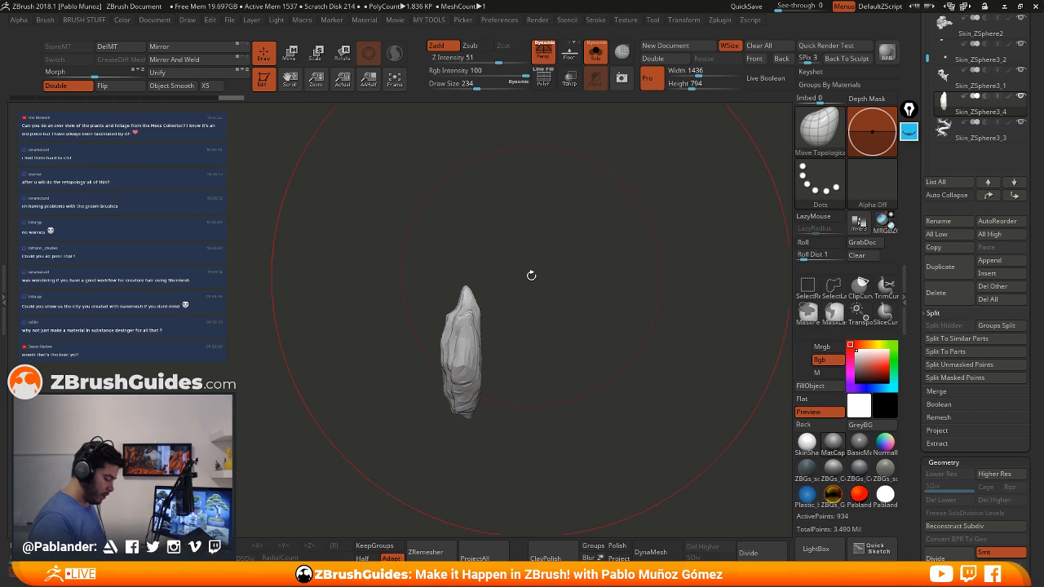
# Set the Draw Size to 44 and create a new InsertMesh brush from the bark plate
pyautogui.moveTo(531, 275)
pyautogui.keyDown('alt'); pyautogui.mouseDown()
pyautogui.moveTo(601, 342)
pyautogui.moveTo(575, 309)
pyautogui.moveTo(552, 303)
pyautogui.mouseUp(); pyautogui.keyUp('alt')
pyautogui.press('space')
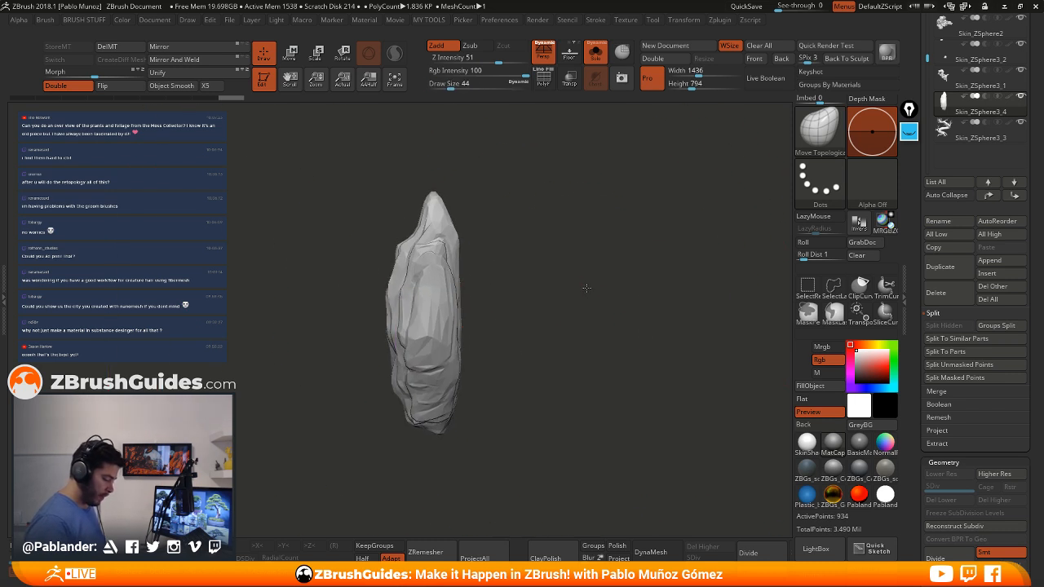
pyautogui.press('b')
pyautogui.click(255, 453)
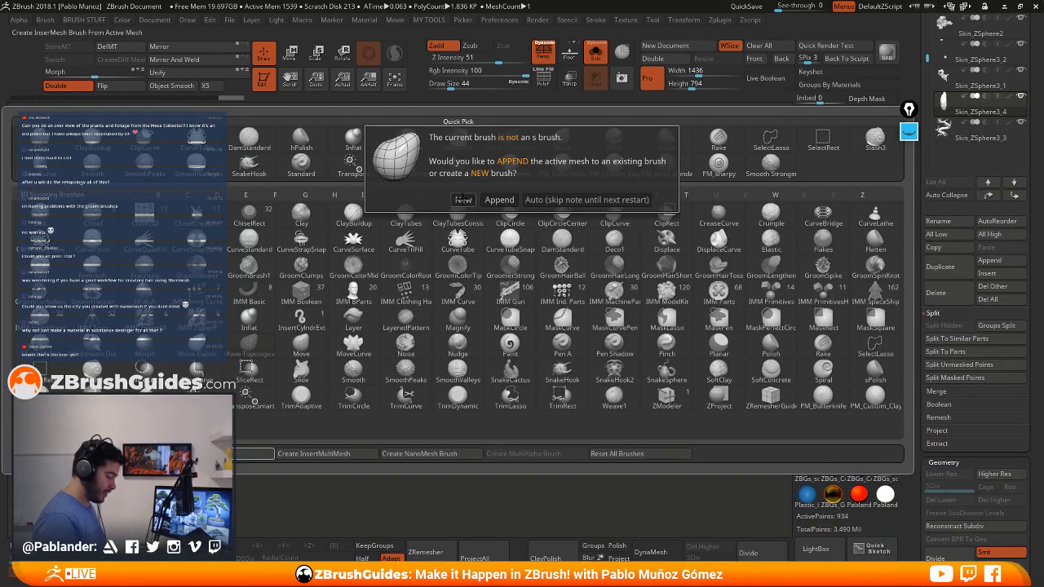
pyautogui.click(463, 200)
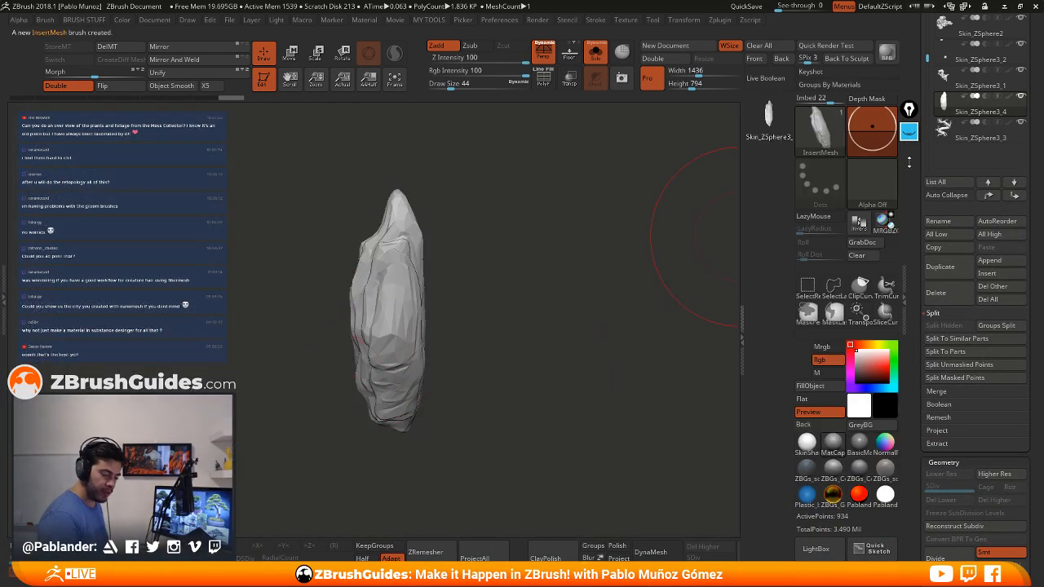
# Select the Skin_ZSphere3_3 tree subtool and examine its trunk and branches from several sides
pyautogui.moveTo(916, 167); pyautogui.dragTo(965, 240)
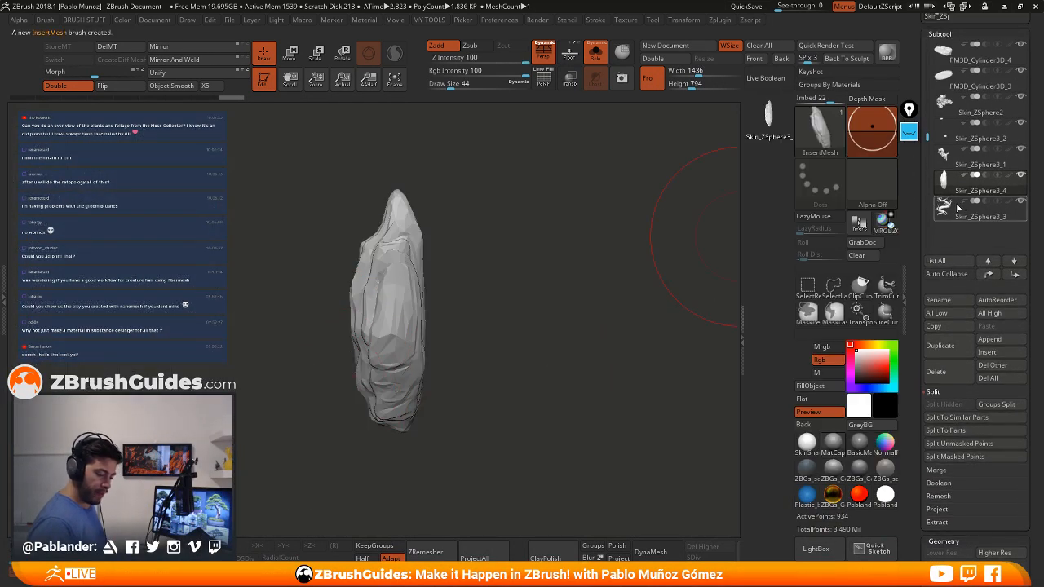
pyautogui.click(959, 209)
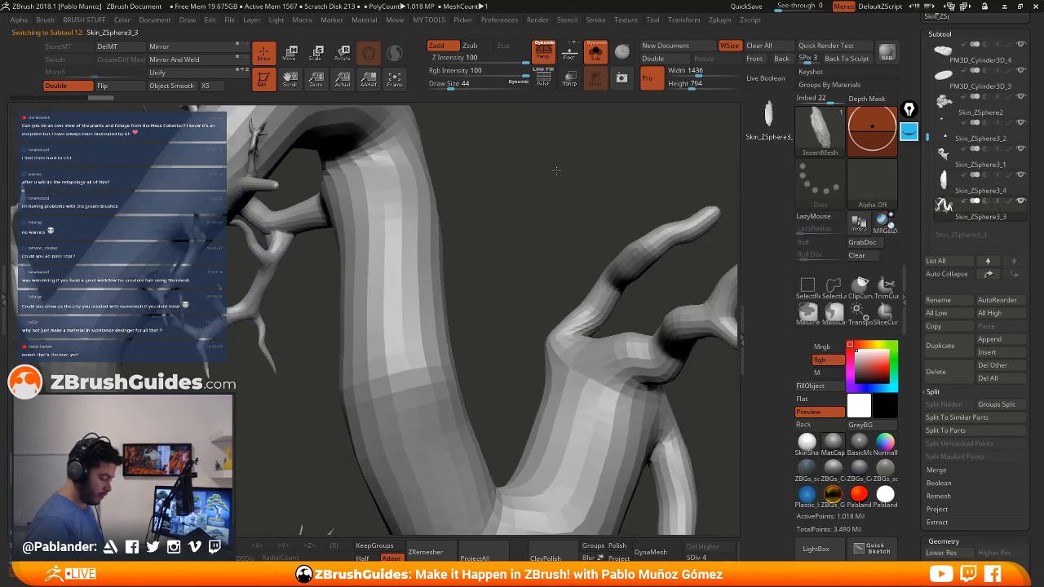
pyautogui.keyDown('alt'); pyautogui.moveTo(557, 170); pyautogui.dragTo(507, 118); pyautogui.keyUp('alt')
pyautogui.moveTo(493, 268); pyautogui.dragTo(559, 261)
pyautogui.keyDown('alt'); pyautogui.moveTo(568, 323); pyautogui.dragTo(616, 261); pyautogui.keyUp('alt')
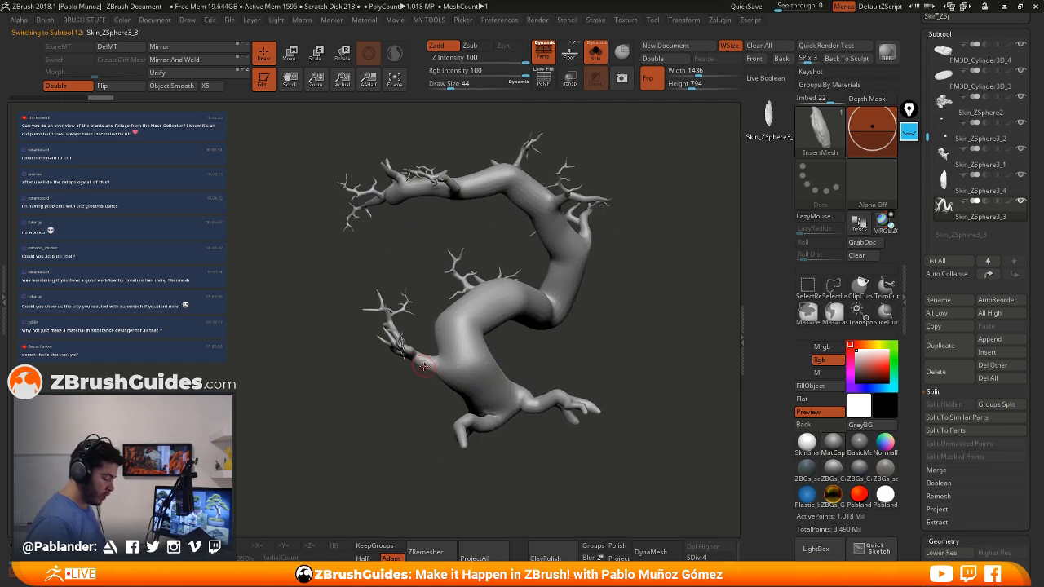
pyautogui.keyDown('alt'); pyautogui.moveTo(653, 313); pyautogui.dragTo(606, 341); pyautogui.keyUp('alt')
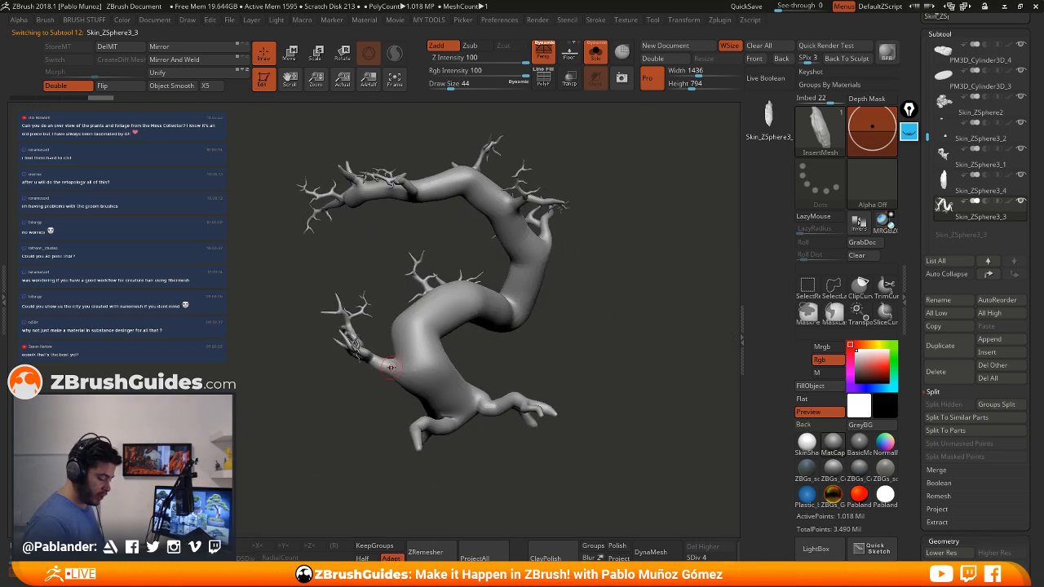
pyautogui.moveTo(384, 368)
pyautogui.mouseDown(button='right')
pyautogui.moveTo(369, 339)
pyautogui.moveTo(373, 383)
pyautogui.mouseUp(button='right')
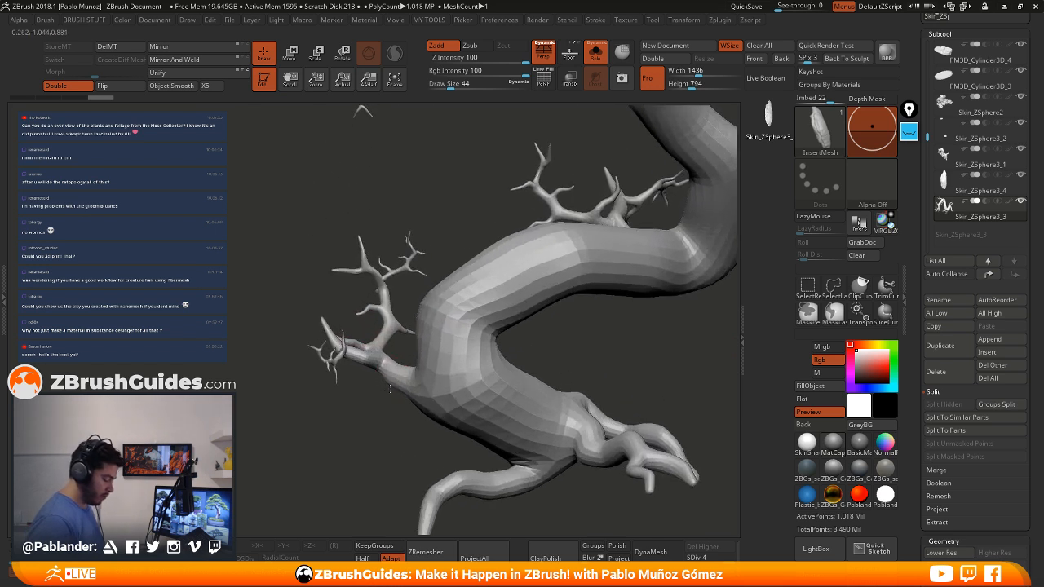
pyautogui.moveTo(655, 395); pyautogui.dragTo(531, 403)
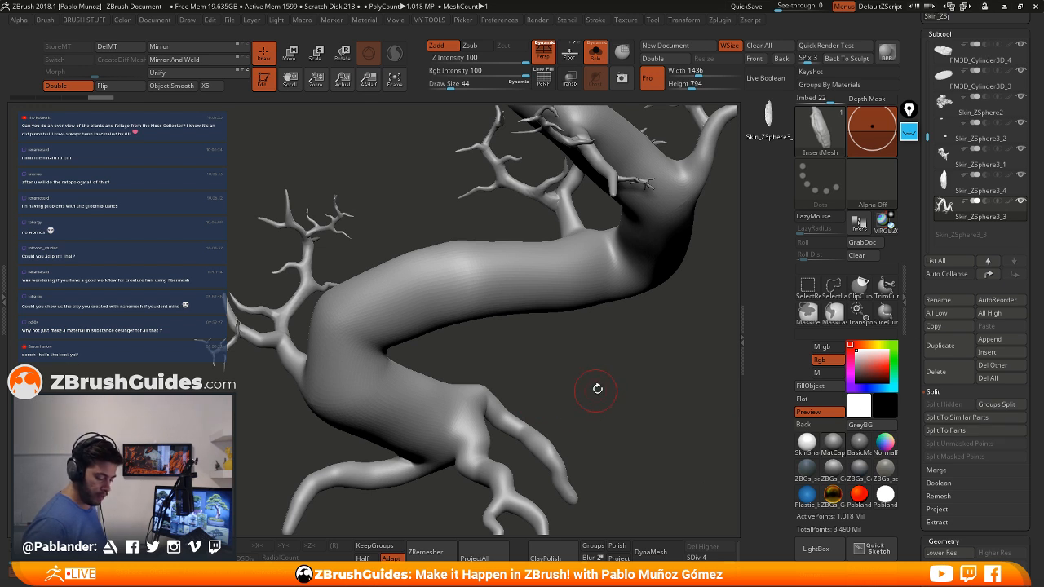
pyautogui.moveTo(597, 390); pyautogui.dragTo(368, 376)
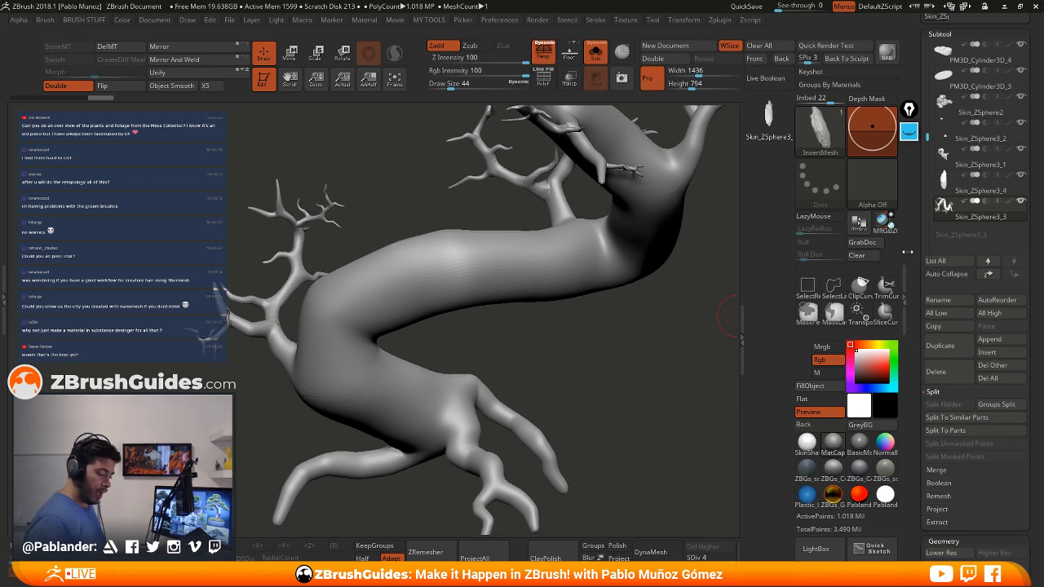
# Capture the Skin_ZSphere3_4 bark plate, shown upright from the front, as a depth alpha with MRGBZGrabber
pyautogui.click(987, 190)
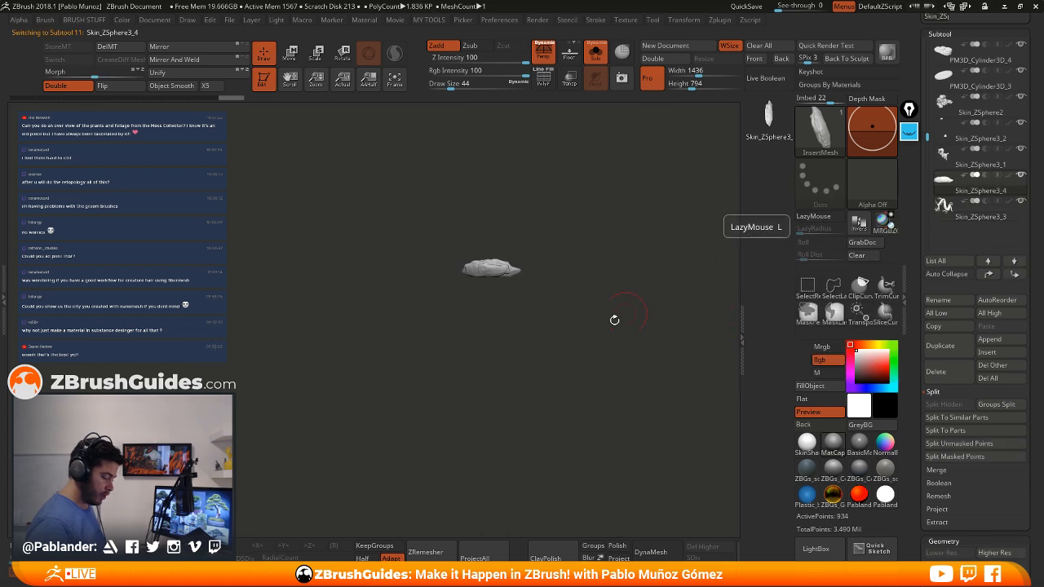
pyautogui.keyDown('shift'); pyautogui.moveTo(532, 382); pyautogui.dragTo(517, 370); pyautogui.keyUp('shift')
pyautogui.keyDown('alt'); pyautogui.moveTo(431, 459); pyautogui.dragTo(551, 257); pyautogui.keyUp('alt')
pyautogui.keyDown('ctrl'); pyautogui.moveTo(424, 305); pyautogui.dragTo(417, 359, button='right'); pyautogui.keyUp('ctrl')
pyautogui.moveTo(417, 359); pyautogui.dragTo(515, 351)
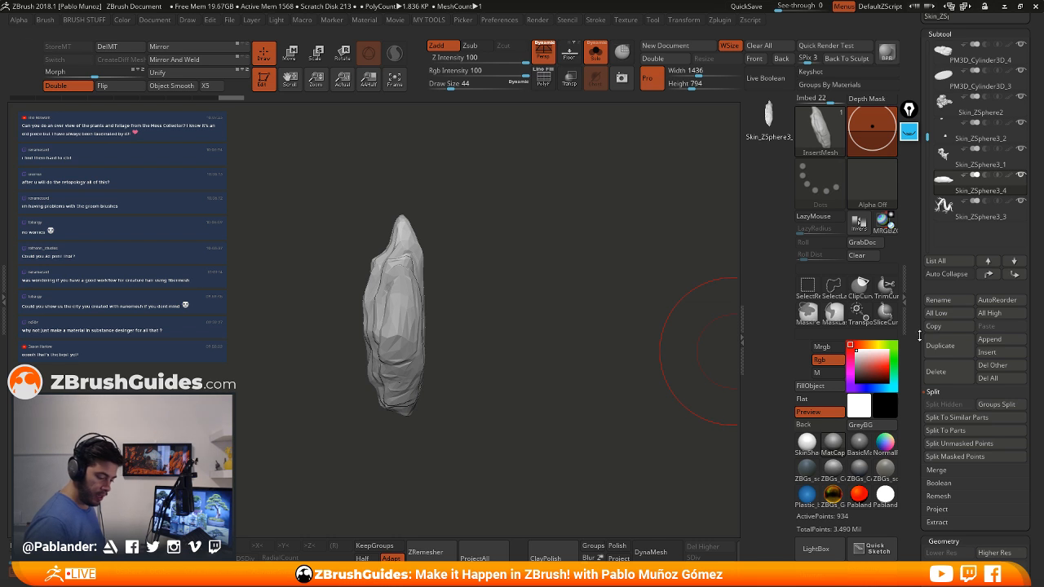
pyautogui.moveTo(920, 336); pyautogui.dragTo(921, 433)
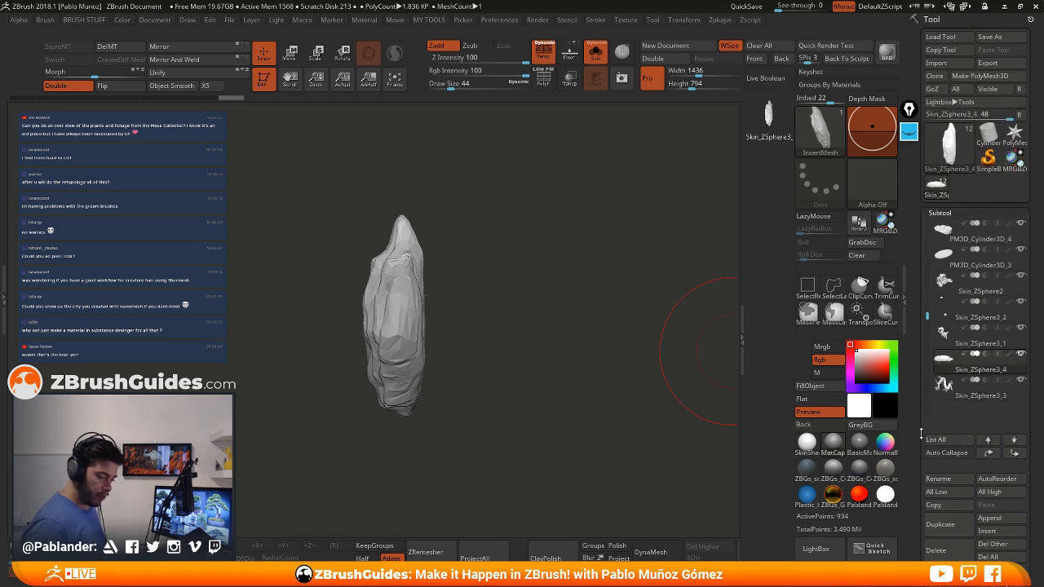
pyautogui.click(1017, 162)
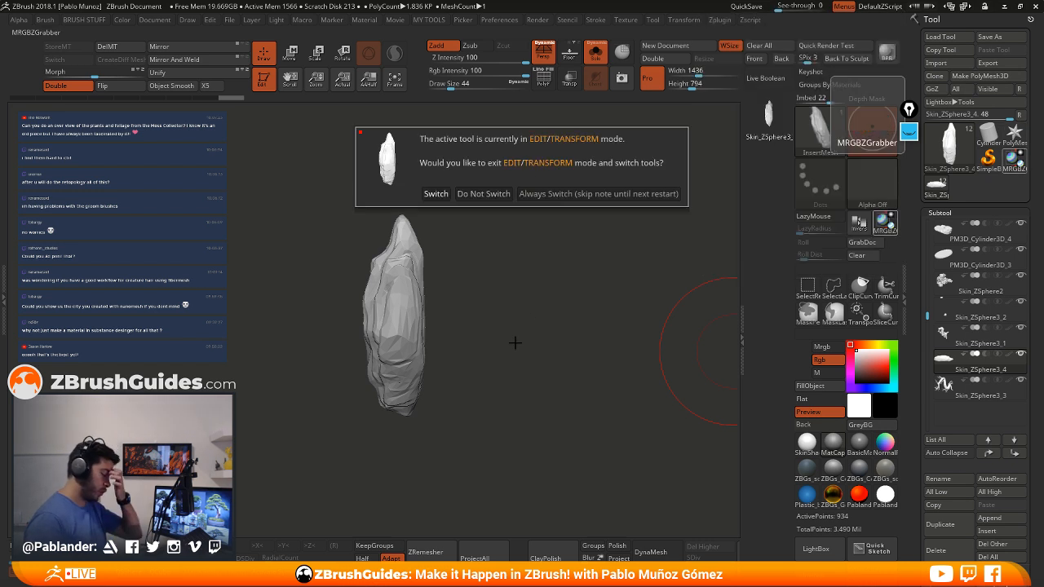
pyautogui.click(436, 193)
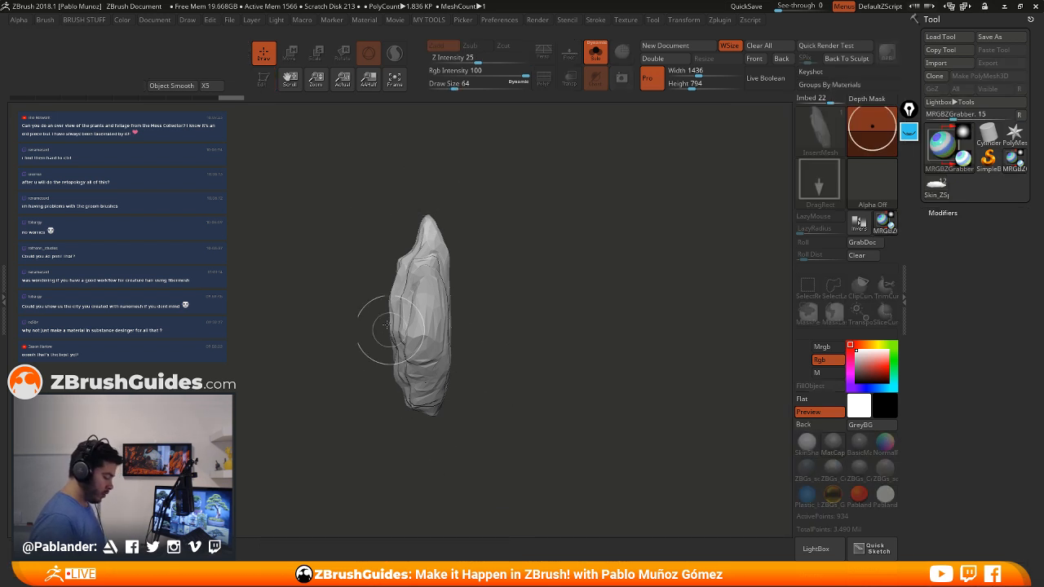
pyautogui.press('shift')
pyautogui.moveTo(559, 212); pyautogui.dragTo(577, 172)
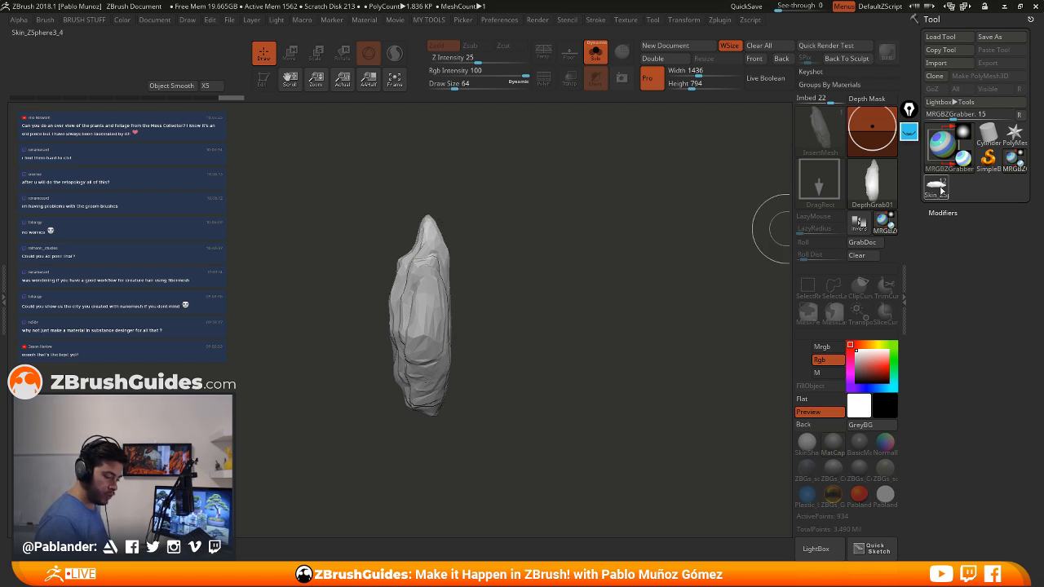
# Return to the Skin_ZSphere3_4 tool, clear the canvas and re-enter Edit mode
pyautogui.click(939, 188)
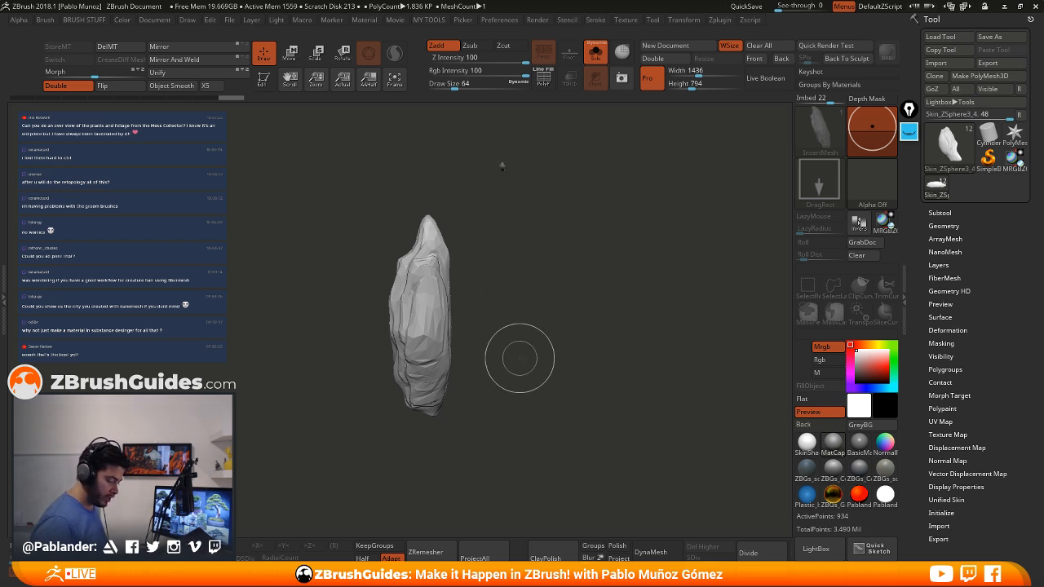
pyautogui.click(858, 255)
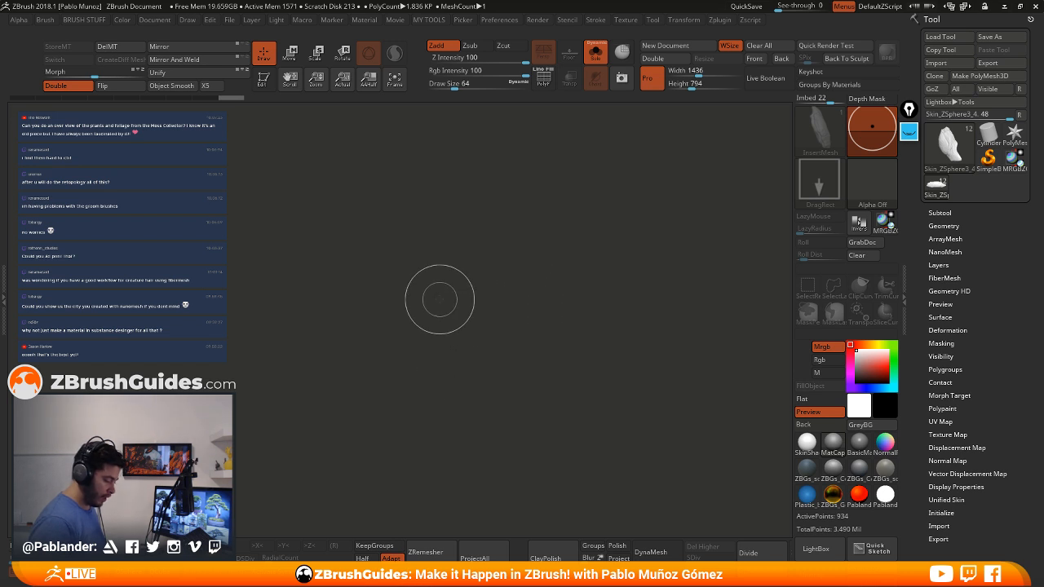
pyautogui.click(262, 80)
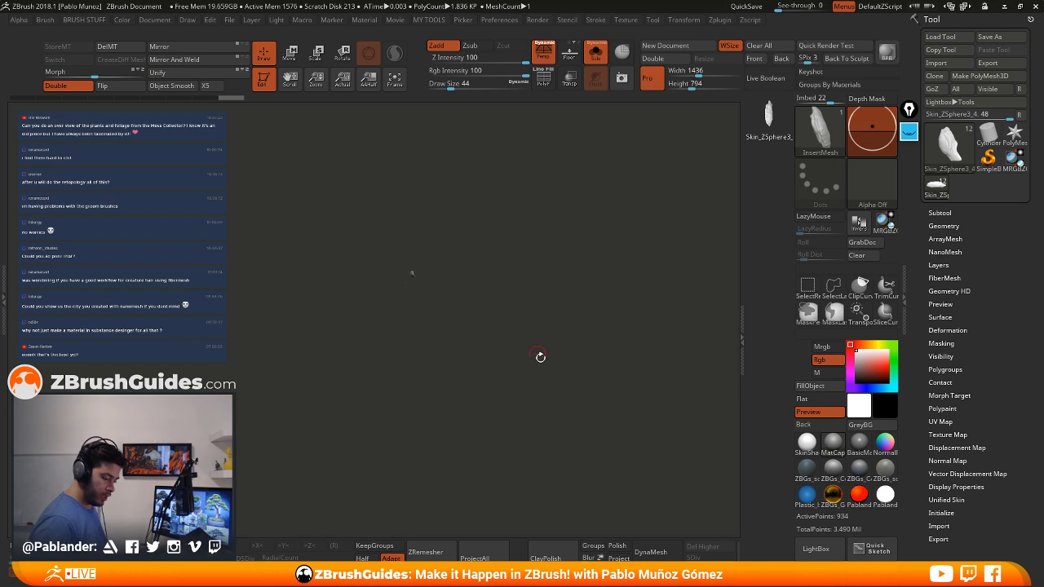
# Move the Skin_ZSphere3_4 plate to the top of the subtool list
pyautogui.click(942, 213)
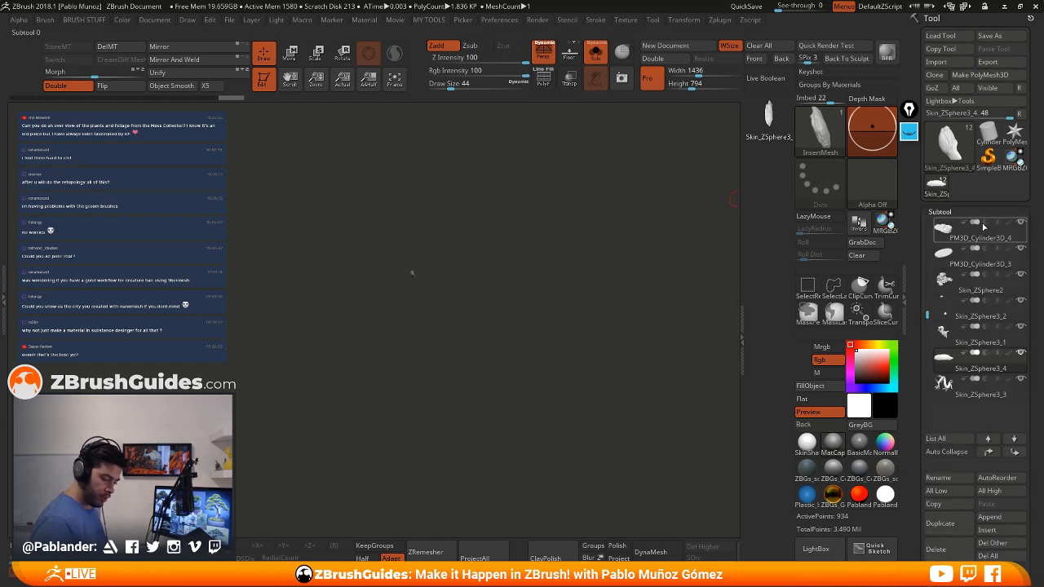
pyautogui.moveTo(1021, 357)
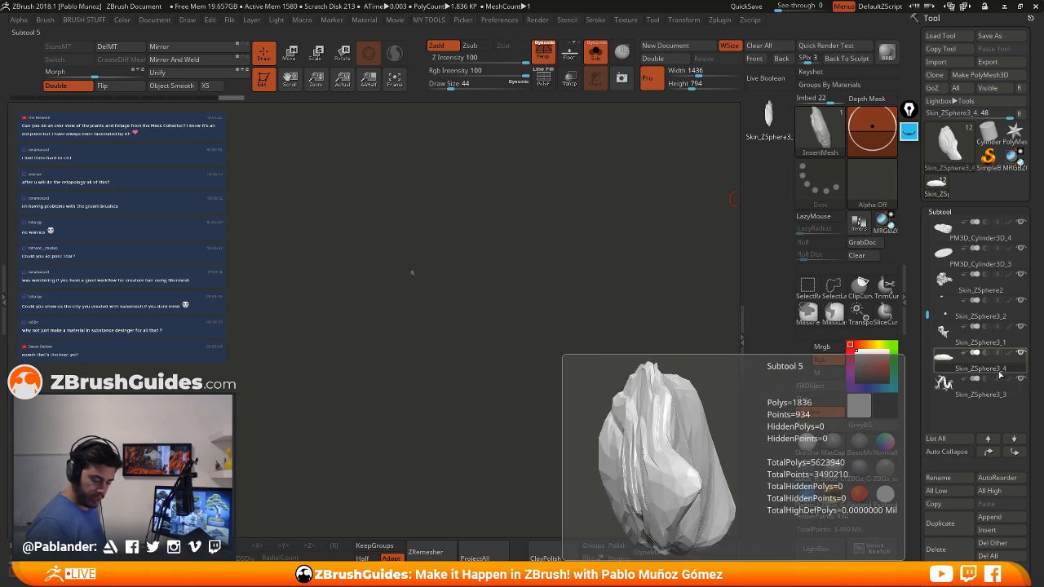
pyautogui.keyDown('shift'); pyautogui.click(988, 439); pyautogui.keyUp('shift')
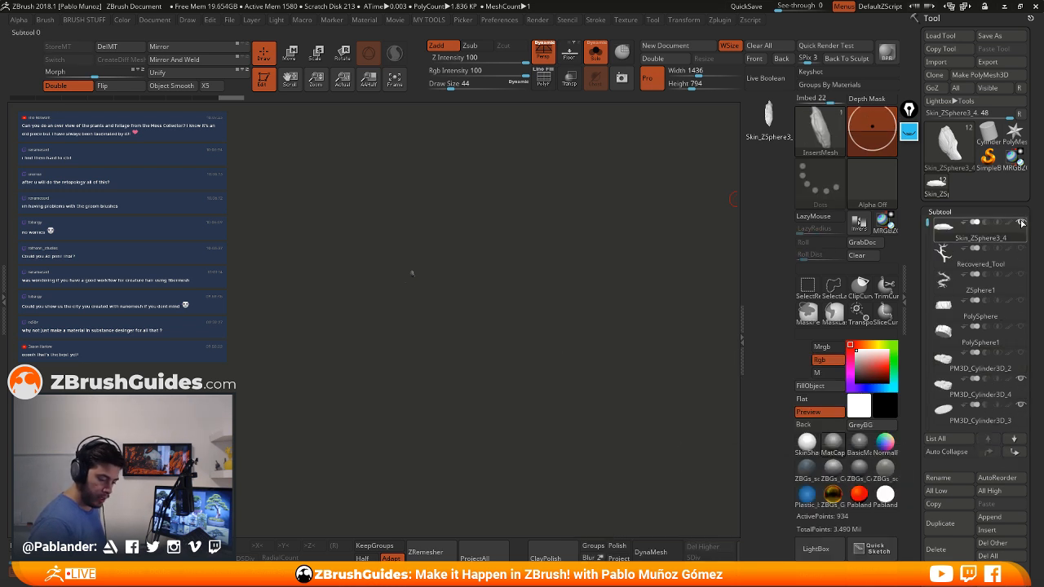
# Select the Skin_ZSphere3_3 tree subtool and subdivide its mesh further with the Geometry Divide command
pyautogui.moveTo(928, 224); pyautogui.dragTo(938, 344)
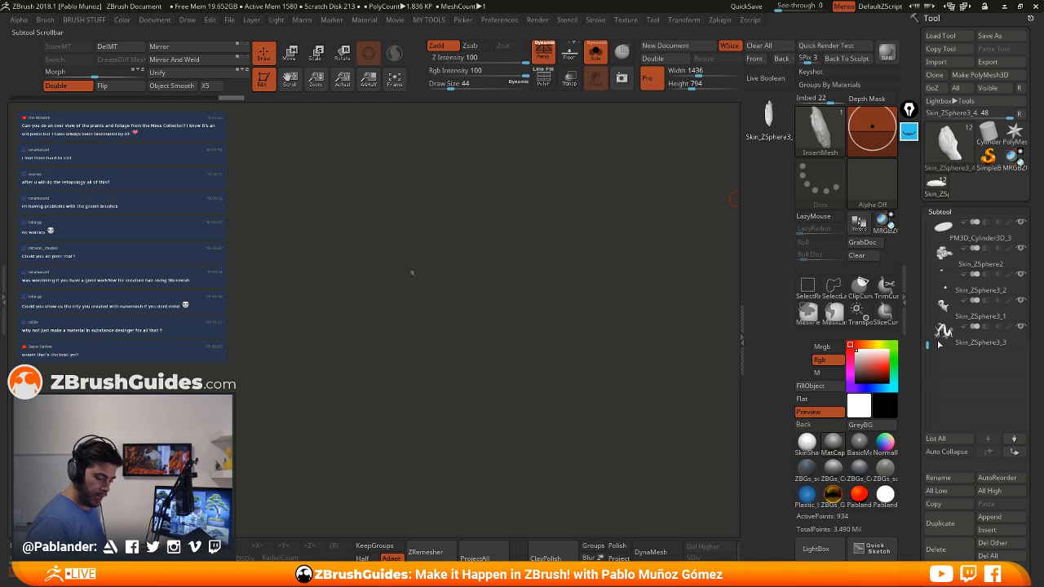
pyautogui.click(996, 344)
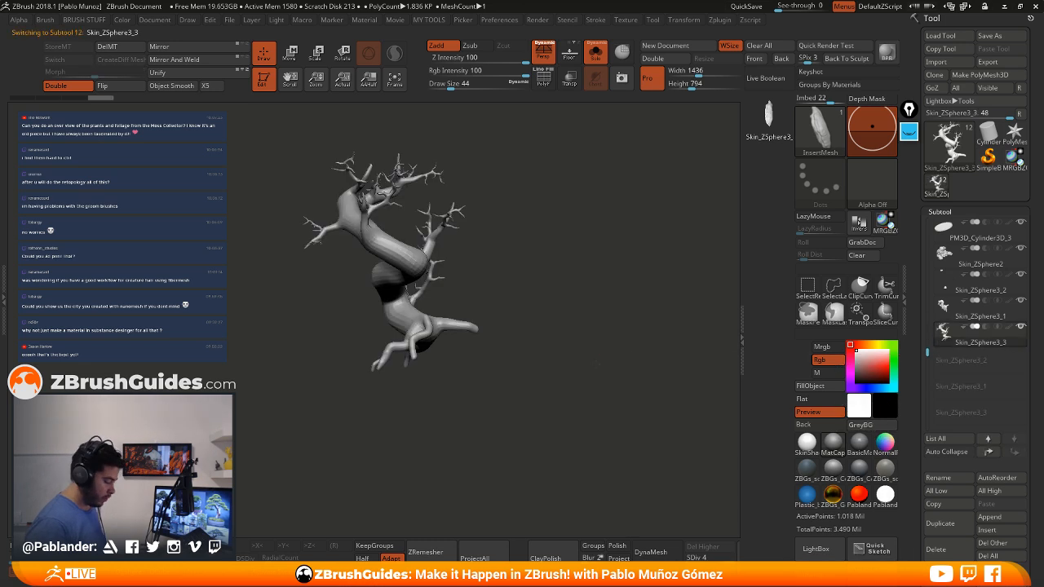
pyautogui.moveTo(506, 367); pyautogui.dragTo(558, 361)
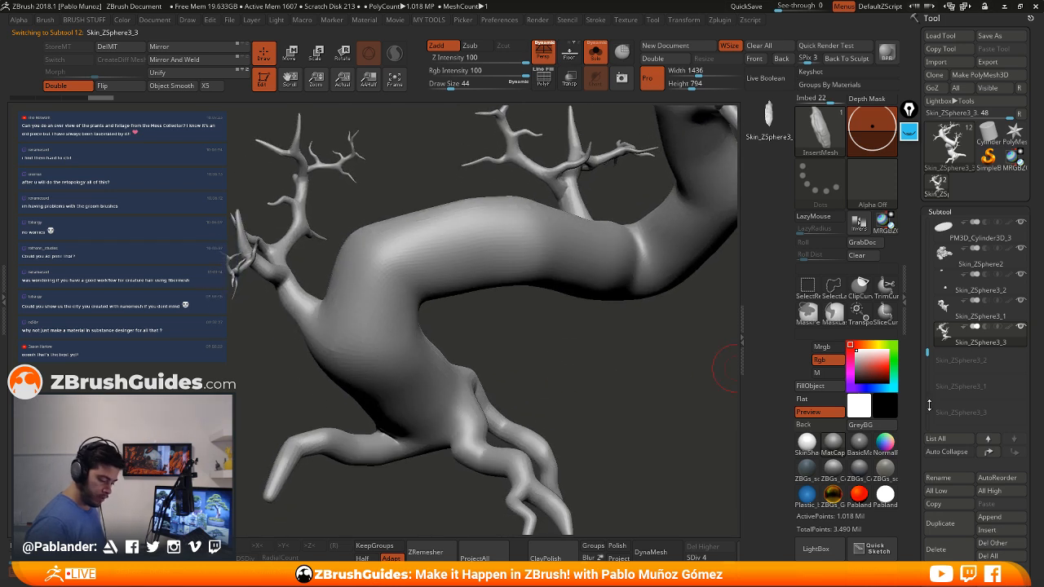
pyautogui.scroll(-8, 929, 405)
pyautogui.press('shift')
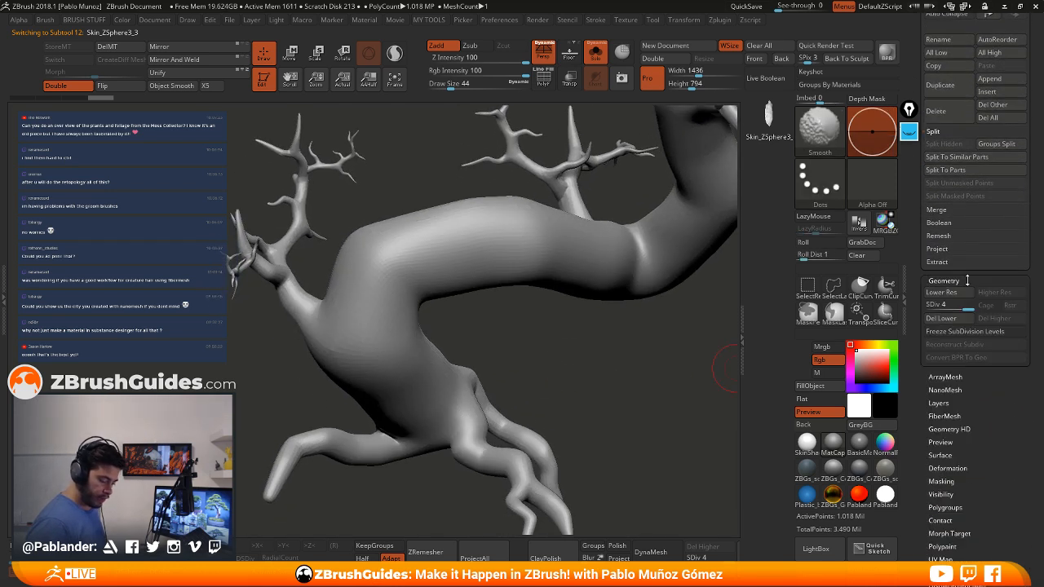
pyautogui.click(967, 280)
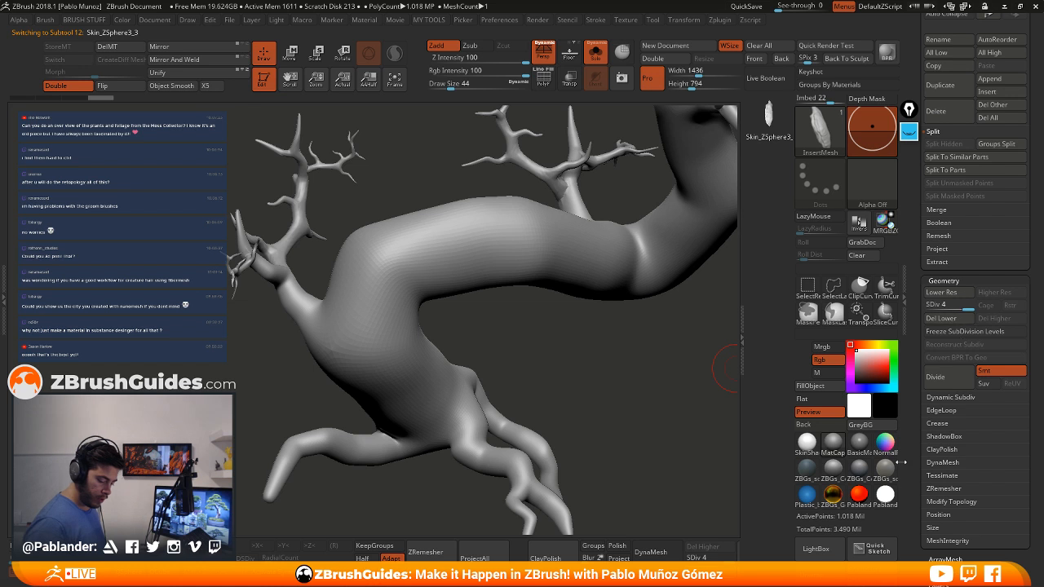
pyautogui.click(953, 376)
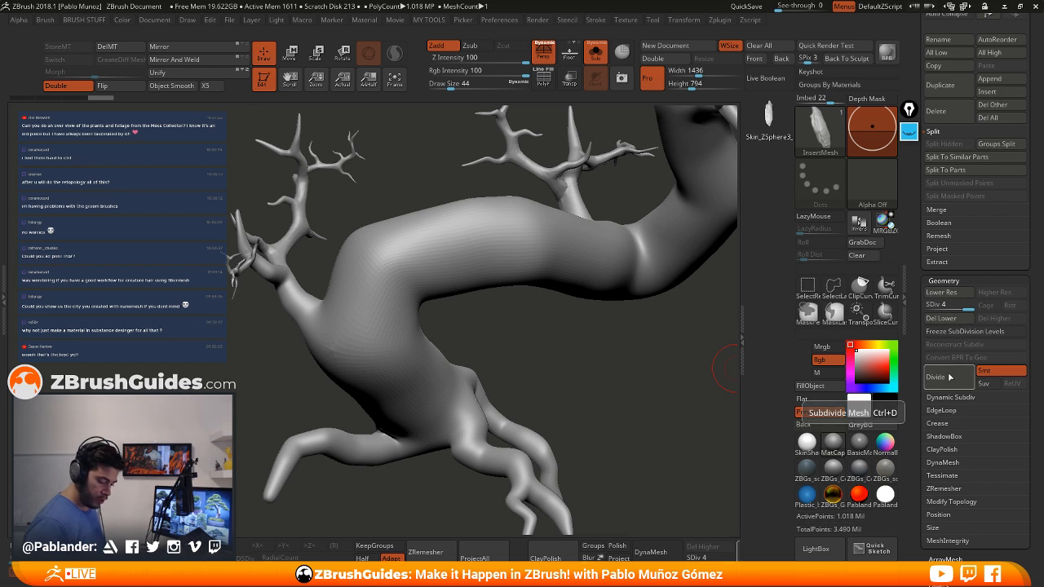
# Switch from the InsertMesh brush to the Standard sculpting brush for working on the subdivided tree
pyautogui.moveTo(476, 324); pyautogui.dragTo(587, 309)
pyautogui.moveTo(530, 328); pyautogui.dragTo(371, 362)
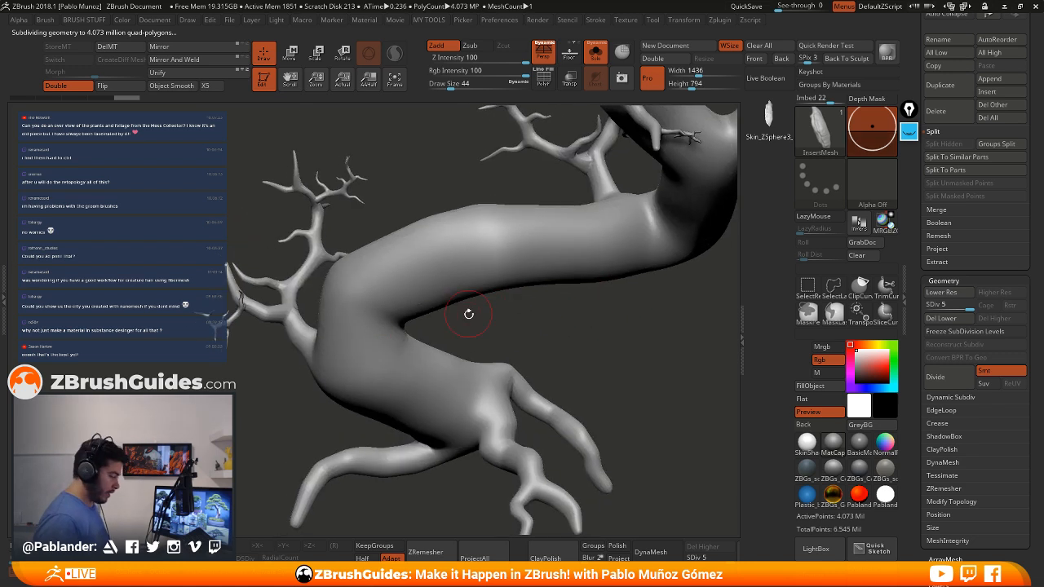
pyautogui.press('b')
pyautogui.press('s')
pyautogui.press('t')
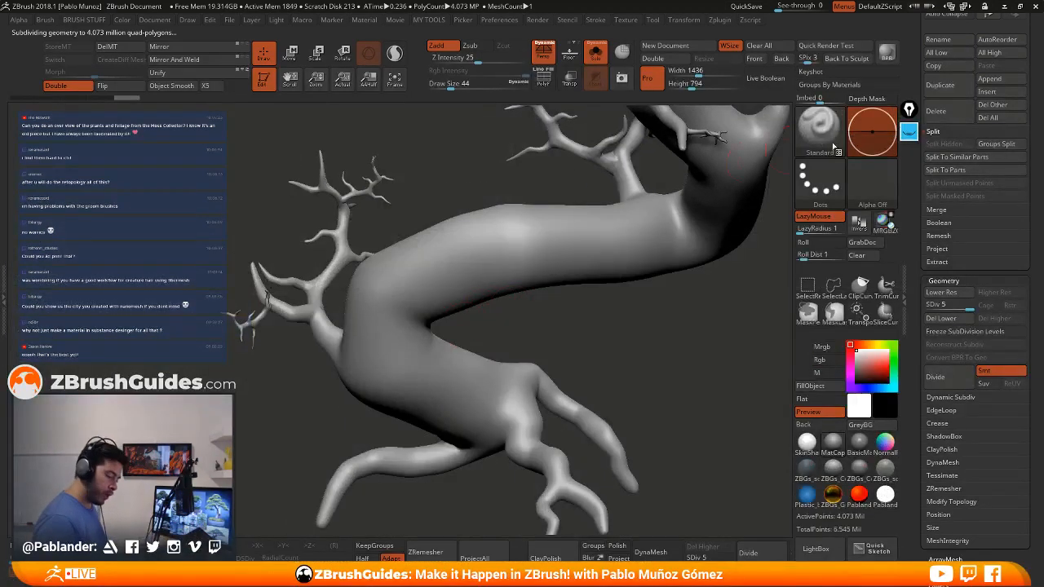
pyautogui.click(829, 132)
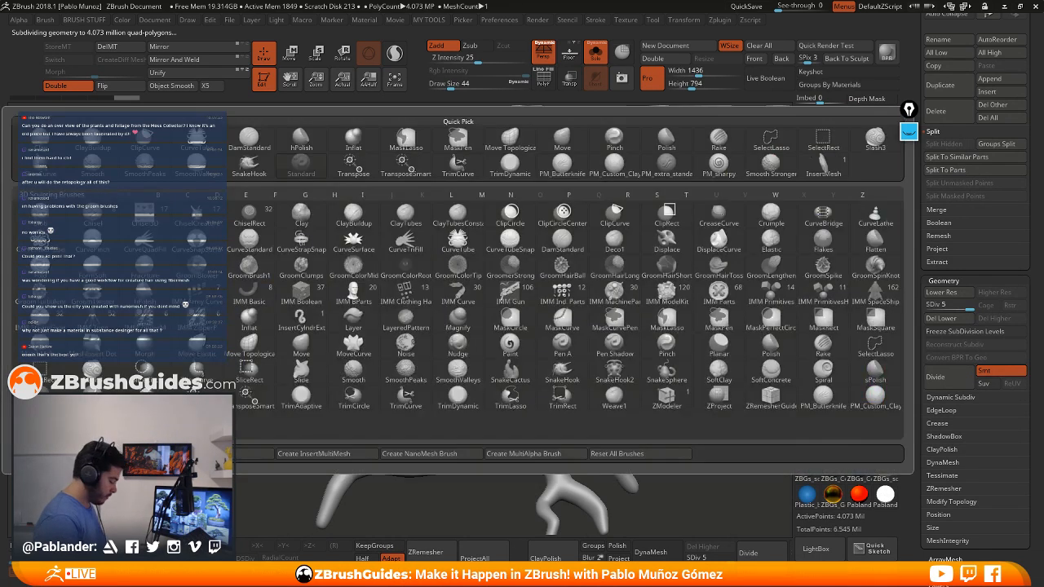
pyautogui.press('s')
pyautogui.press('t')
# Give the Standard brush the DepthGrab01 alpha and the DragRect stroke
pyautogui.click(874, 184)
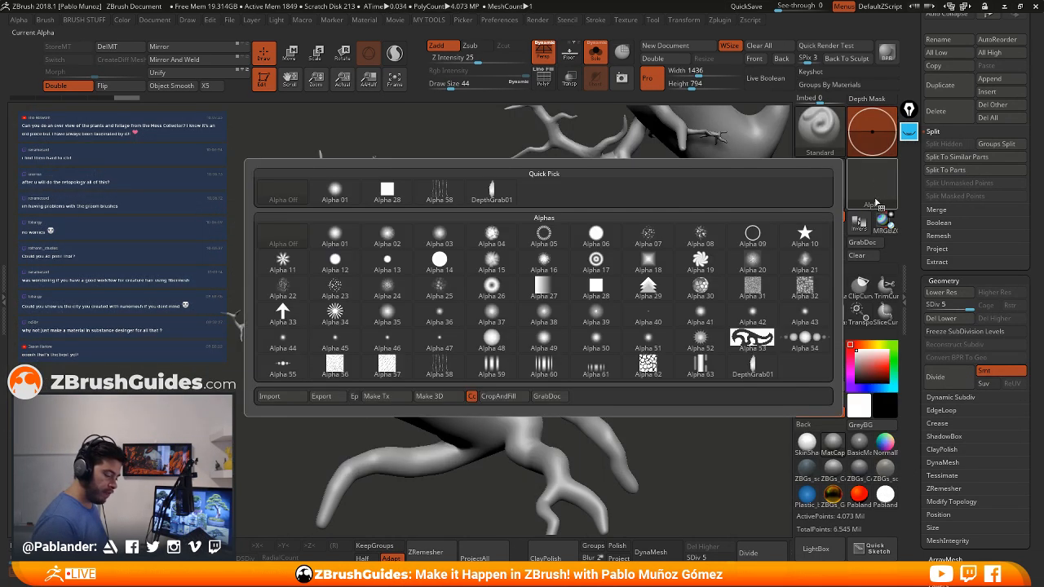
pyautogui.click(493, 193)
pyautogui.moveTo(499, 333); pyautogui.dragTo(672, 233)
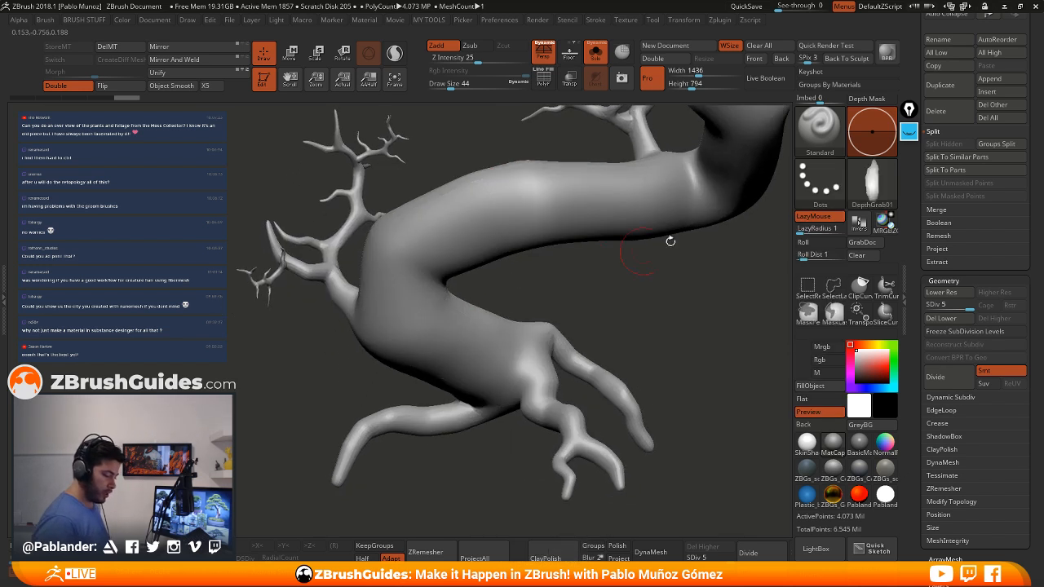
pyautogui.click(819, 183)
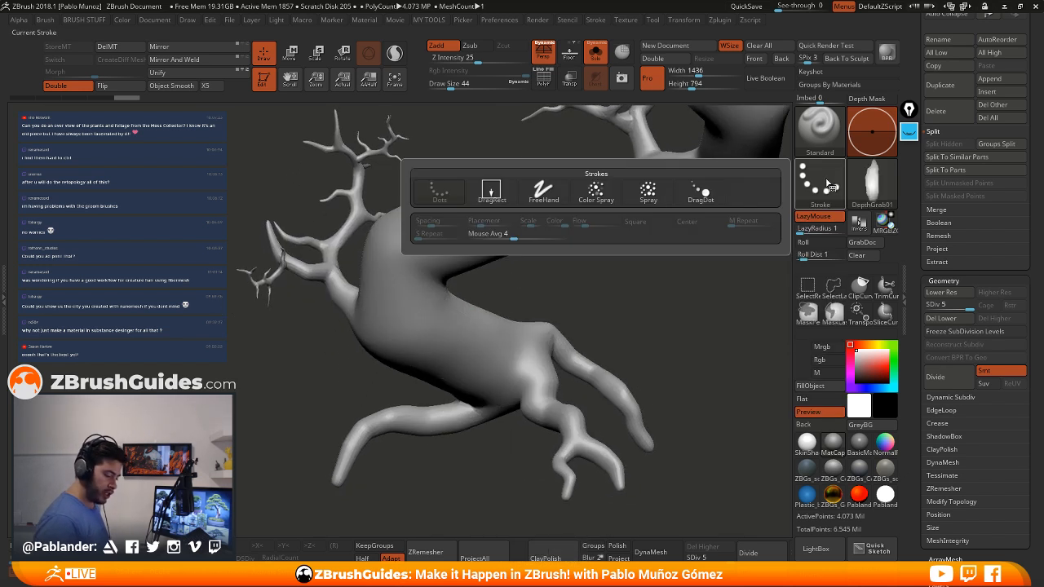
pyautogui.click(491, 193)
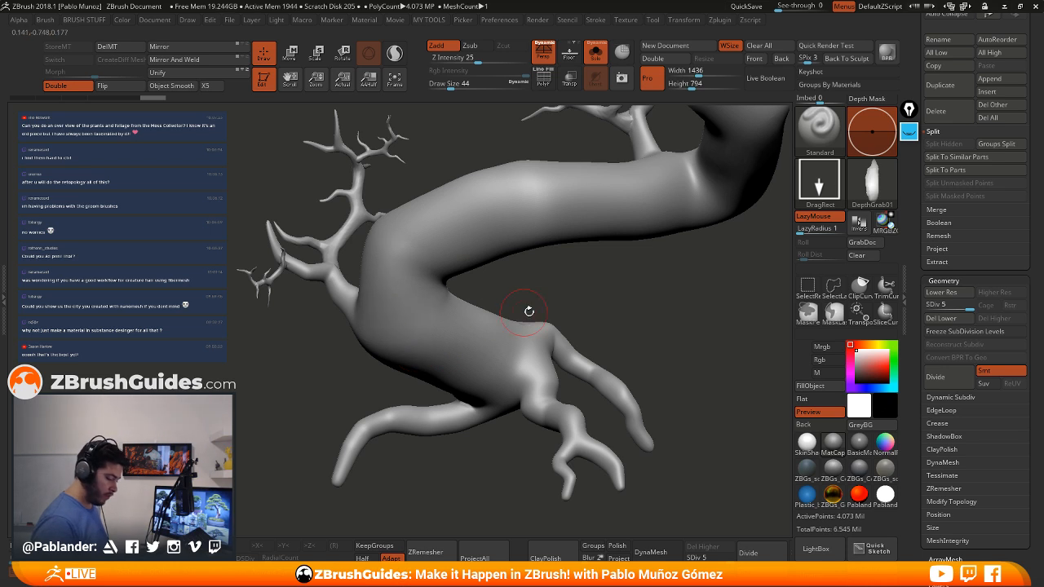
pyautogui.moveTo(464, 310); pyautogui.dragTo(641, 268)
# Try stamping the captured bark alpha onto the lower trunk at Z Intensity 25
pyautogui.click(872, 184)
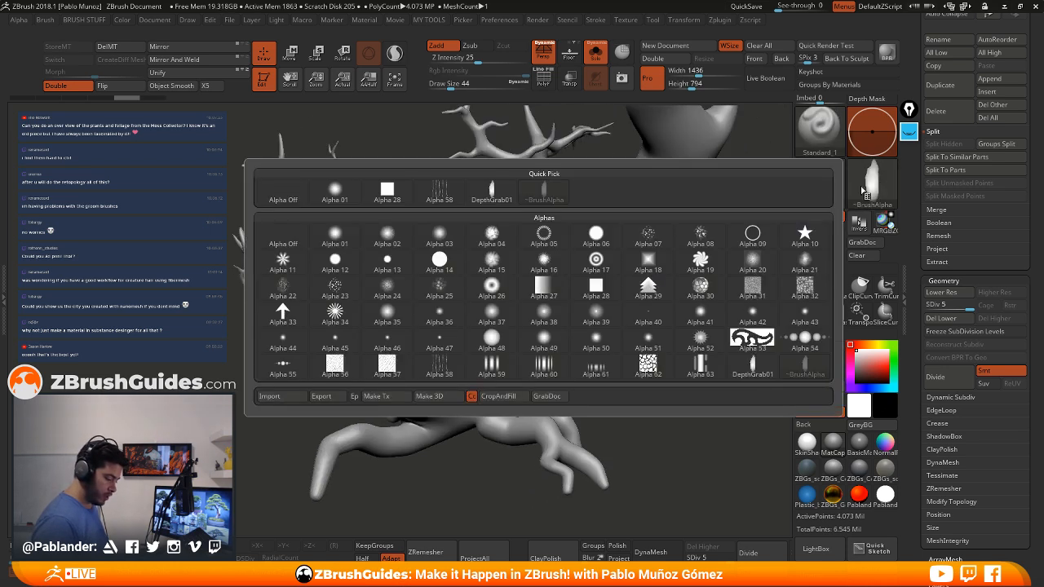
pyautogui.keyDown('ctrl'); pyautogui.moveTo(408, 289); pyautogui.dragTo(399, 327, button='right'); pyautogui.keyUp('ctrl')
pyautogui.moveTo(365, 305); pyautogui.dragTo(372, 360)
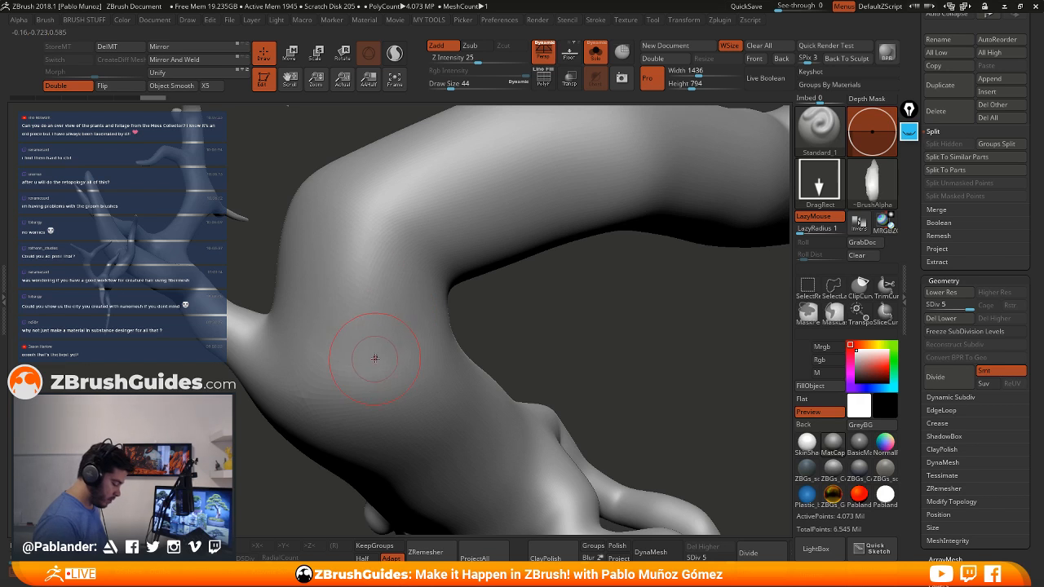
pyautogui.moveTo(582, 296); pyautogui.dragTo(624, 288)
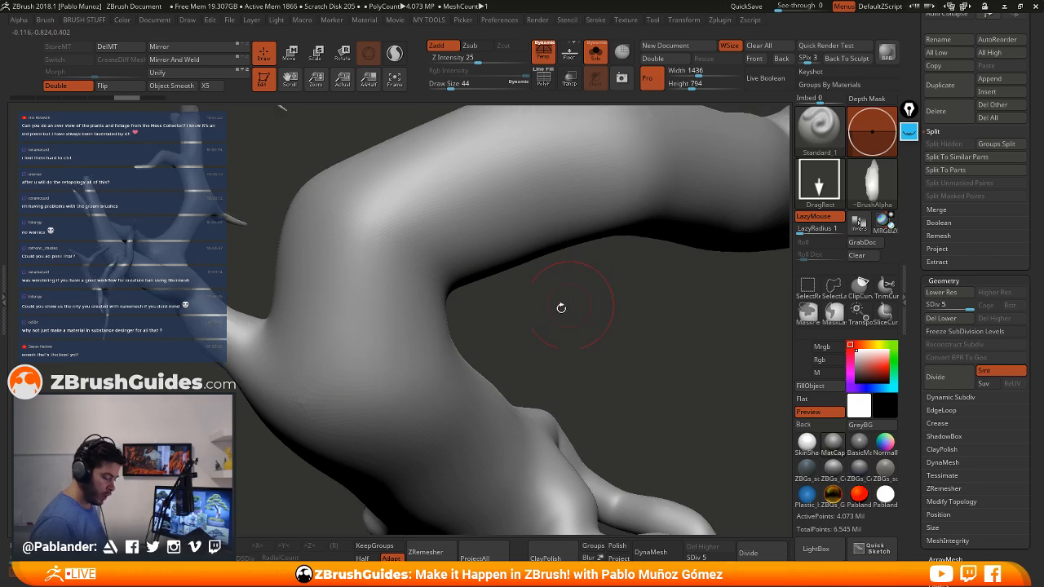
# Enlarge the brush to Draw Size 83 and raise its Z Intensity to 100
pyautogui.moveTo(919, 69); pyautogui.dragTo(919, 481)
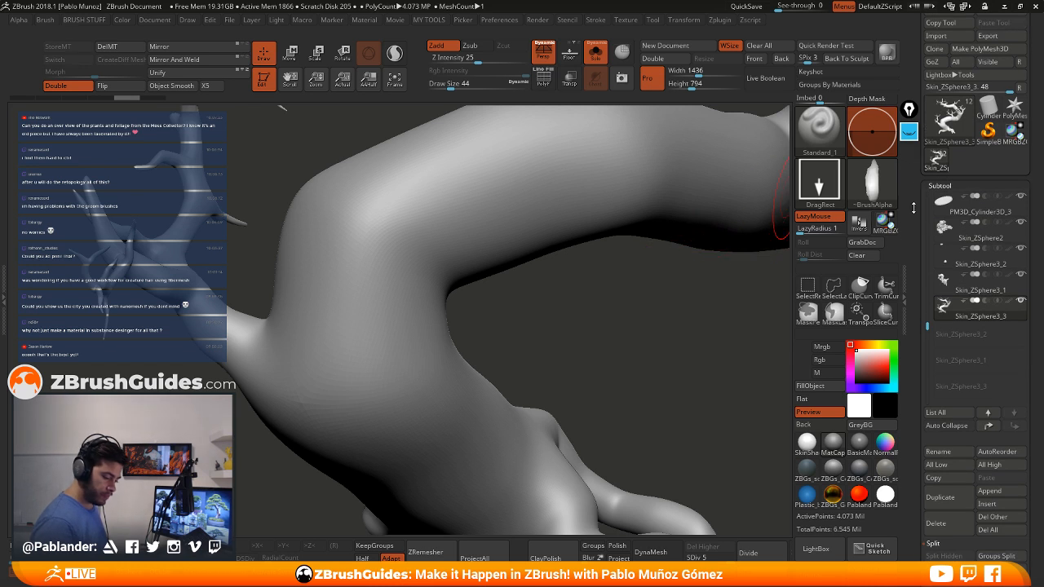
pyautogui.moveTo(913, 208); pyautogui.dragTo(913, 221)
pyautogui.rightClick(417, 296)
pyautogui.moveTo(454, 225)
pyautogui.mouseDown()
pyautogui.moveTo(464, 225)
pyautogui.moveTo(444, 243)
pyautogui.mouseUp()
pyautogui.rightClick(414, 303)
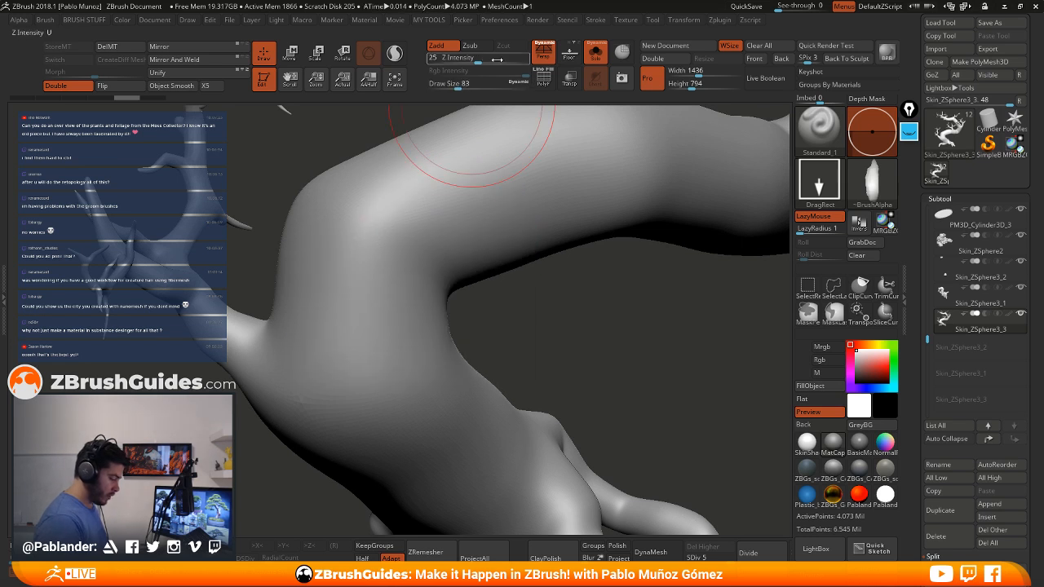
pyautogui.moveTo(514, 62); pyautogui.dragTo(532, 62)
# Try a bark stamp on the trunk bend at full Z Intensity and undo it
pyautogui.moveTo(357, 273); pyautogui.dragTo(361, 367)
pyautogui.moveTo(484, 302); pyautogui.dragTo(568, 299)
pyautogui.hotkey('ctrl', 'z')
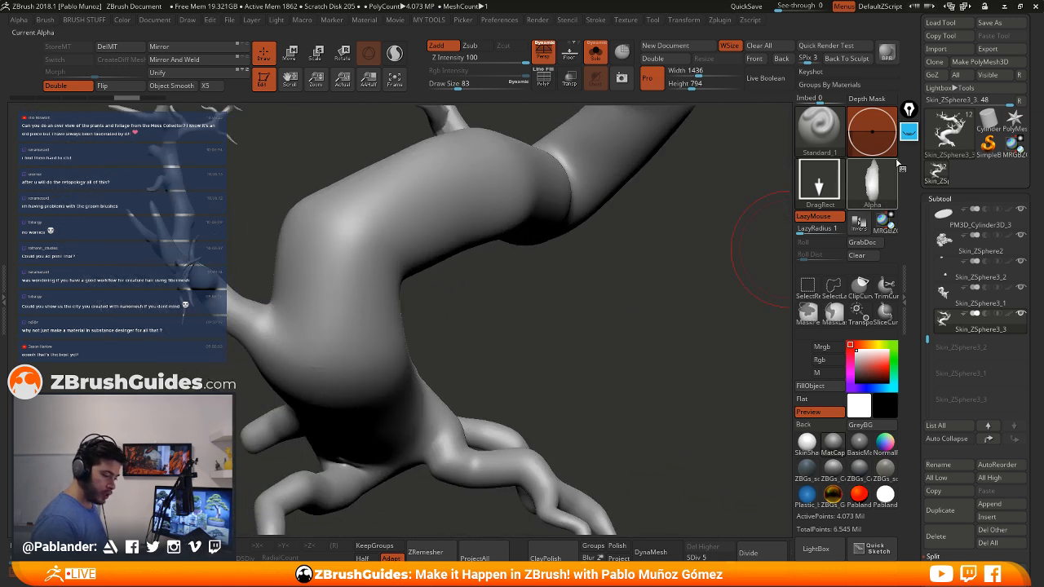
# Dock the Alpha palette in the side tray and expand its Modify settings
pyautogui.click(19, 21)
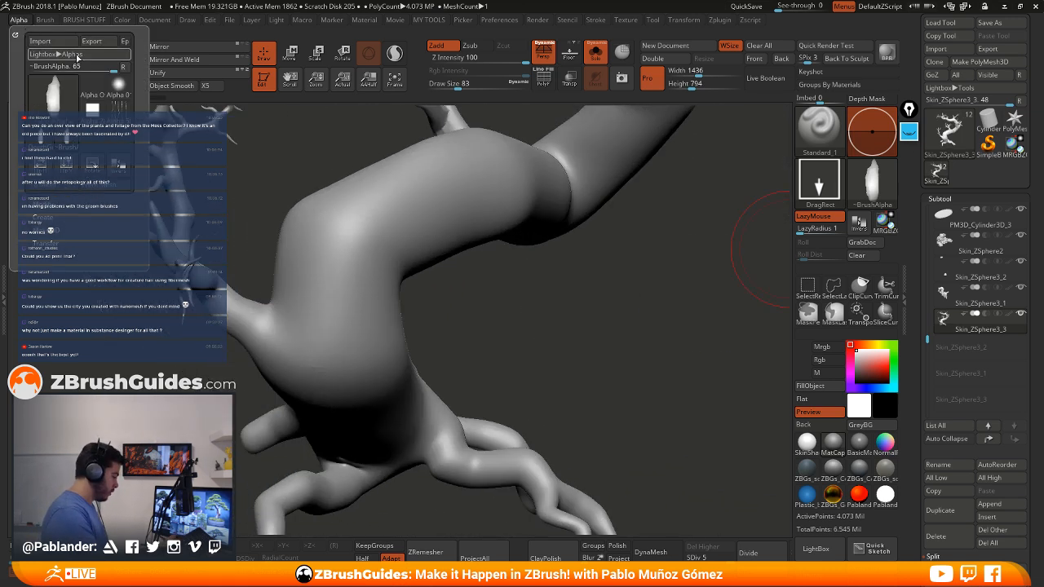
pyautogui.click(16, 36)
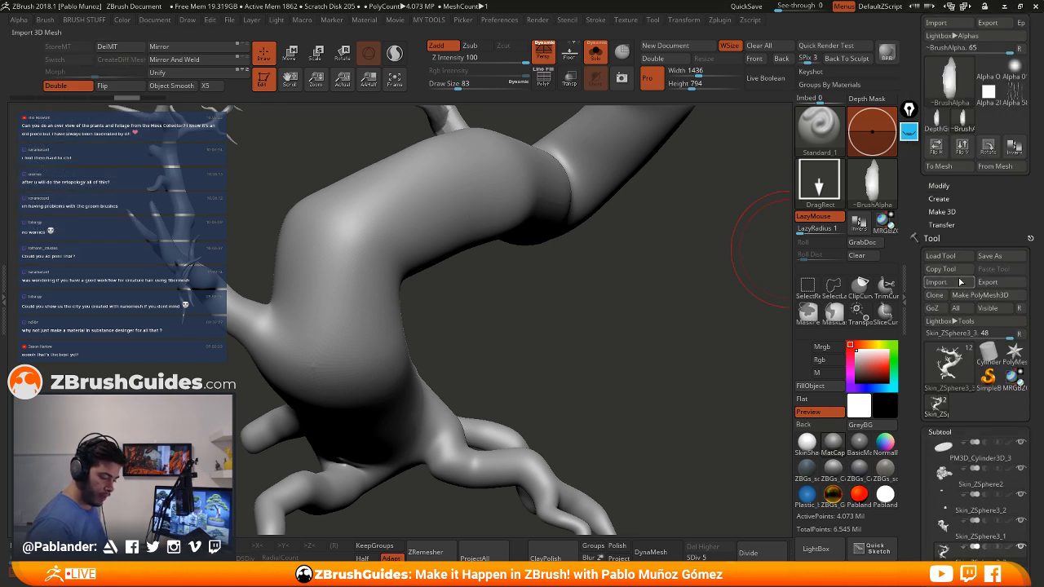
pyautogui.moveTo(980, 217)
pyautogui.mouseDown()
pyautogui.moveTo(978, 194)
pyautogui.moveTo(990, 235)
pyautogui.mouseUp()
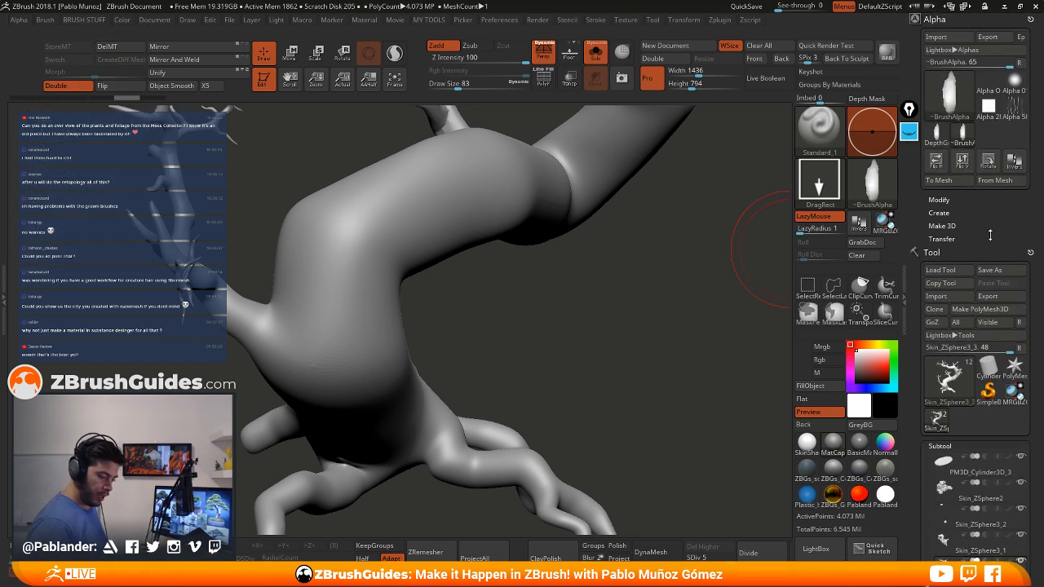
pyautogui.press('shift')
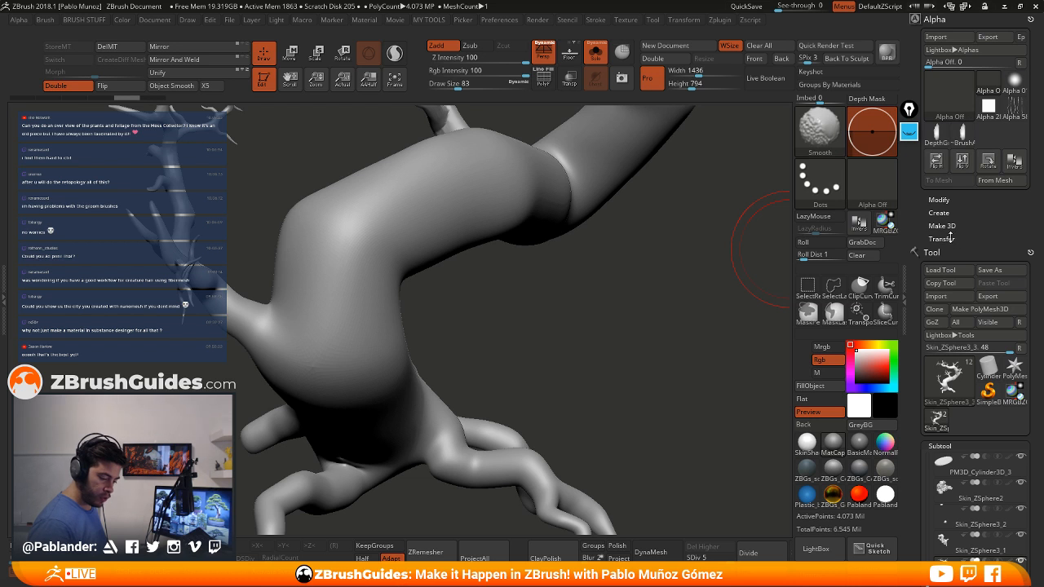
pyautogui.click(951, 200)
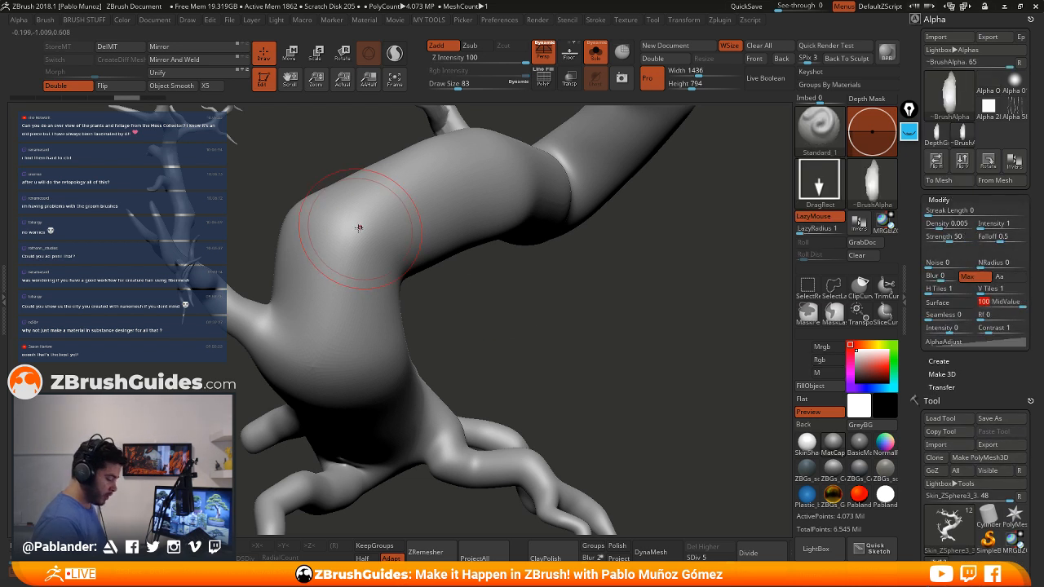
# Try stamping the bark alpha on the trunk bend with its MidValue at 100 and undo it
pyautogui.moveTo(352, 244); pyautogui.dragTo(363, 314)
pyautogui.press('ctrl')
pyautogui.hotkey('ctrl', 'z')
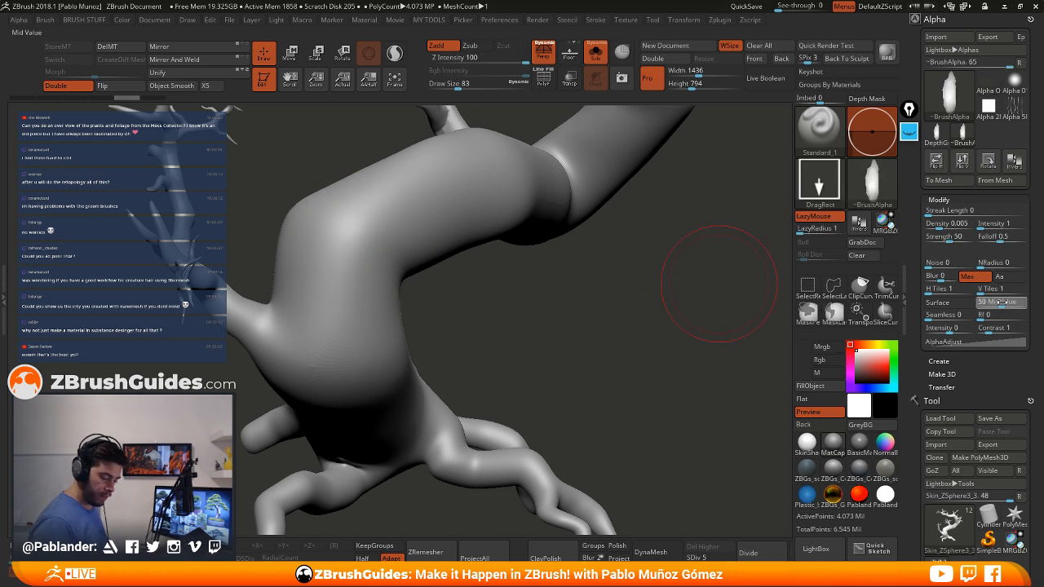
# Set the bark alpha's MidValue to 51 and test it with two stamps on the trunk bend, undoing both
pyautogui.click(999, 302)
pyautogui.moveTo(366, 245); pyautogui.dragTo(377, 323)
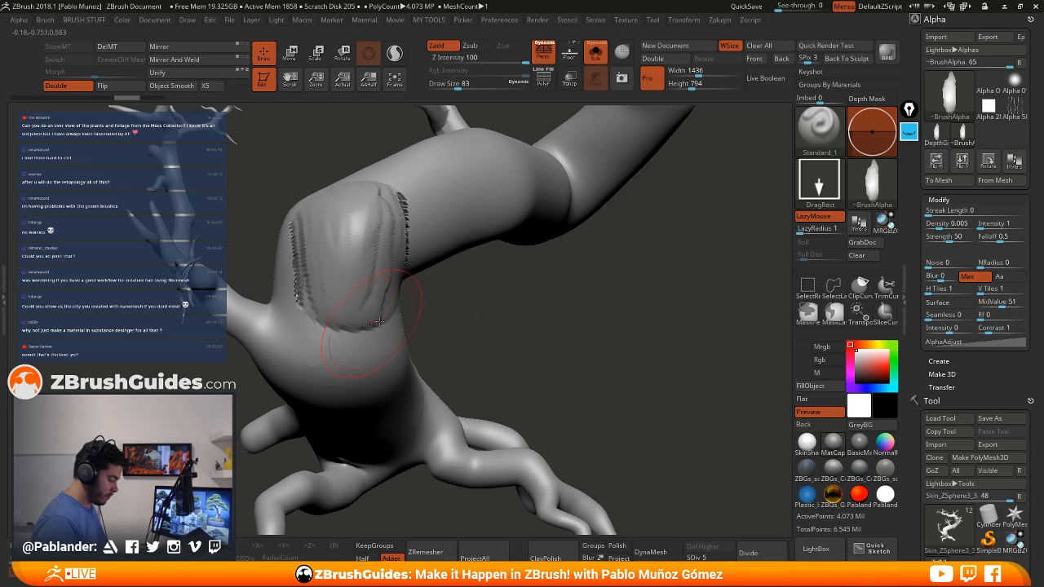
pyautogui.moveTo(482, 314); pyautogui.dragTo(554, 302)
pyautogui.hotkey('ctrl', 'z')
pyautogui.press('space')
pyautogui.moveTo(350, 238); pyautogui.dragTo(342, 298)
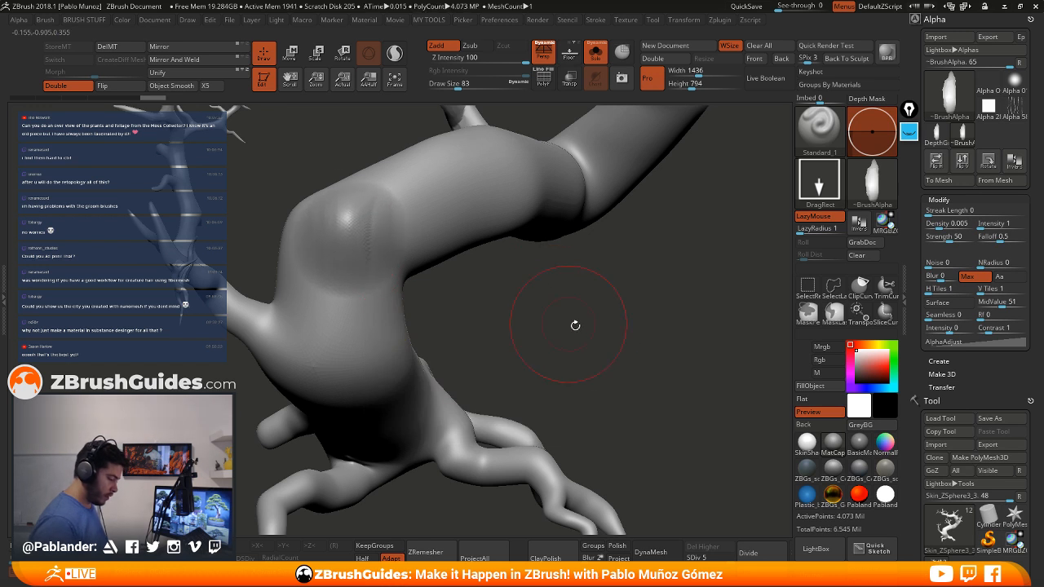
pyautogui.moveTo(575, 324); pyautogui.dragTo(591, 310, button='right')
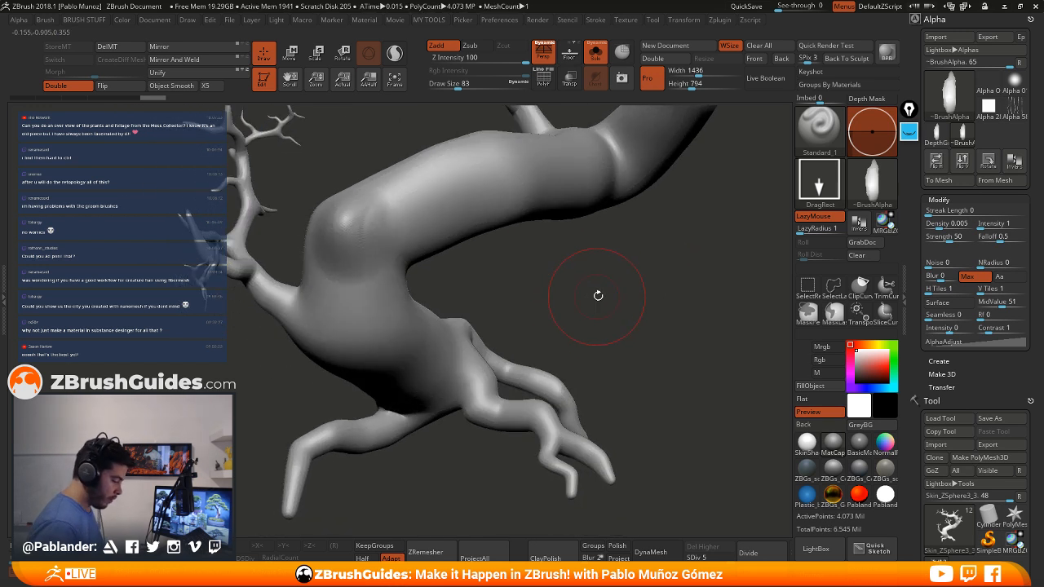
pyautogui.hotkey('ctrl', 'z')
# Set the bark alpha's Contrast to 1.0256 and test it with a stamp on the trunk, undoing the stamp
pyautogui.click(995, 327)
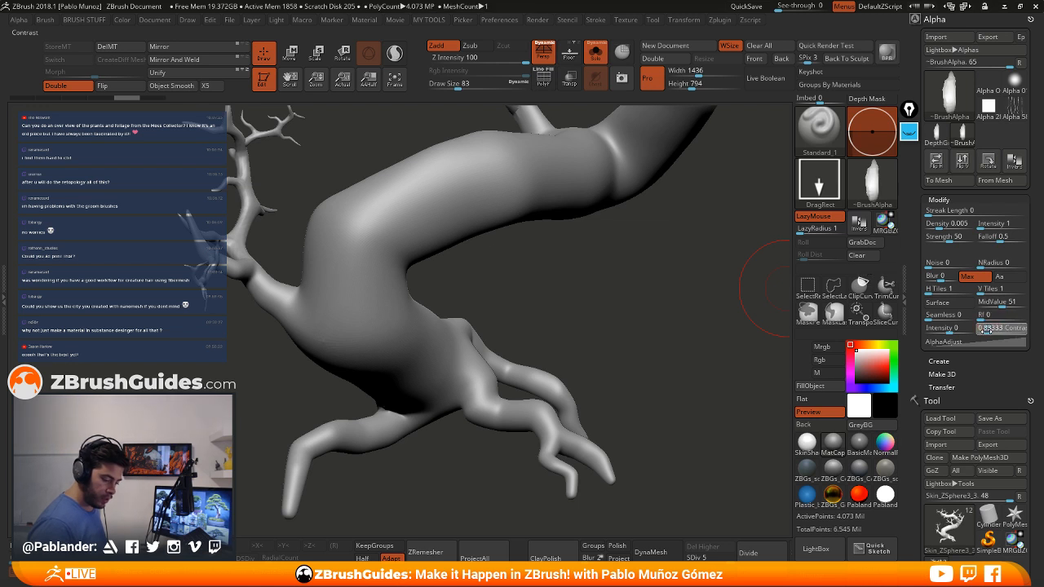
pyautogui.click(988, 329)
pyautogui.moveTo(987, 330); pyautogui.dragTo(989, 331)
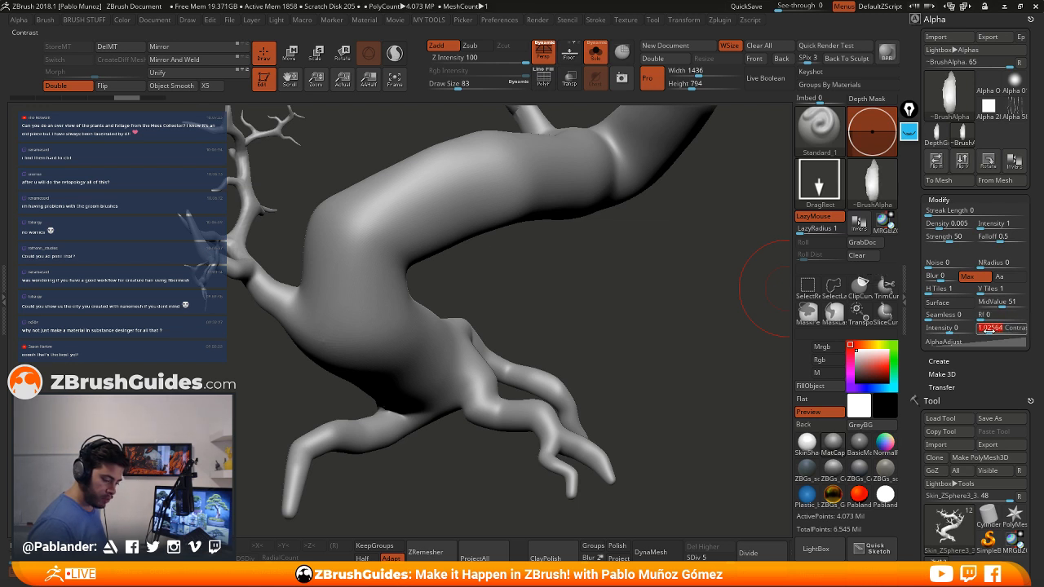
pyautogui.click(383, 260)
pyautogui.hotkey('ctrl', 'z')
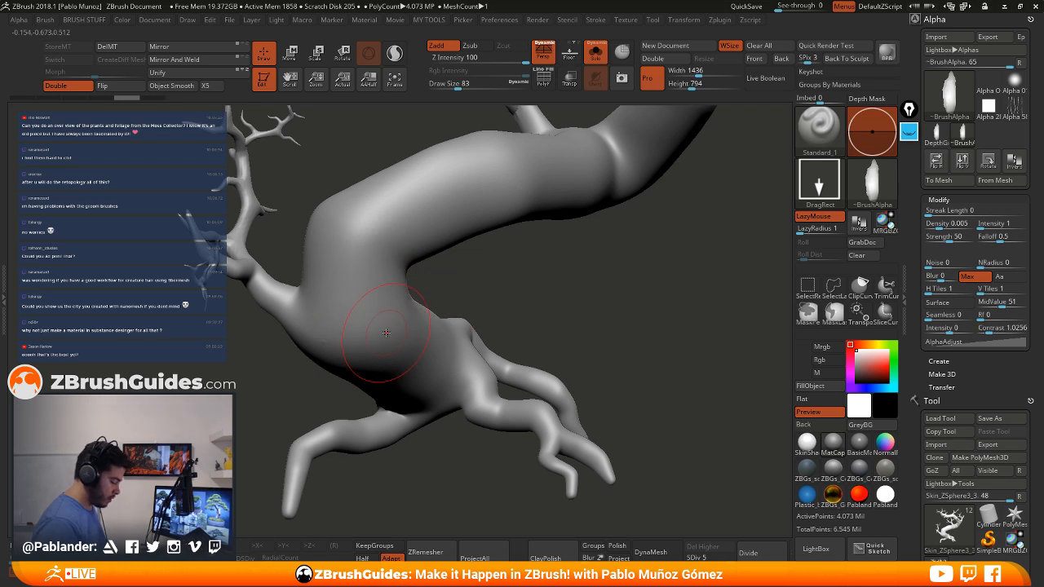
pyautogui.moveTo(577, 274); pyautogui.dragTo(615, 284)
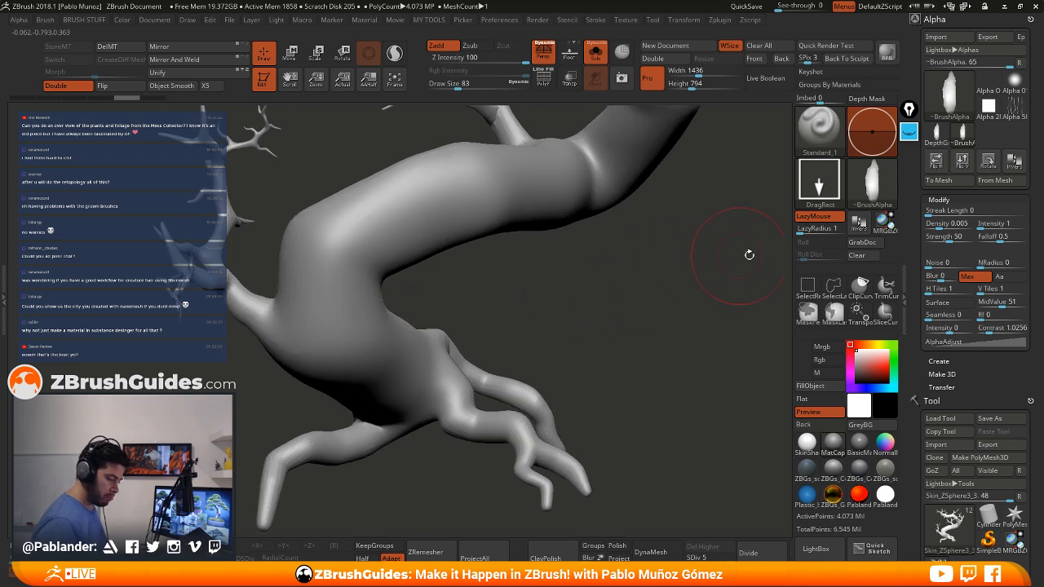
# Select the Skin_ZSphere3_4 bark plate in the subtool list
pyautogui.click(820, 129)
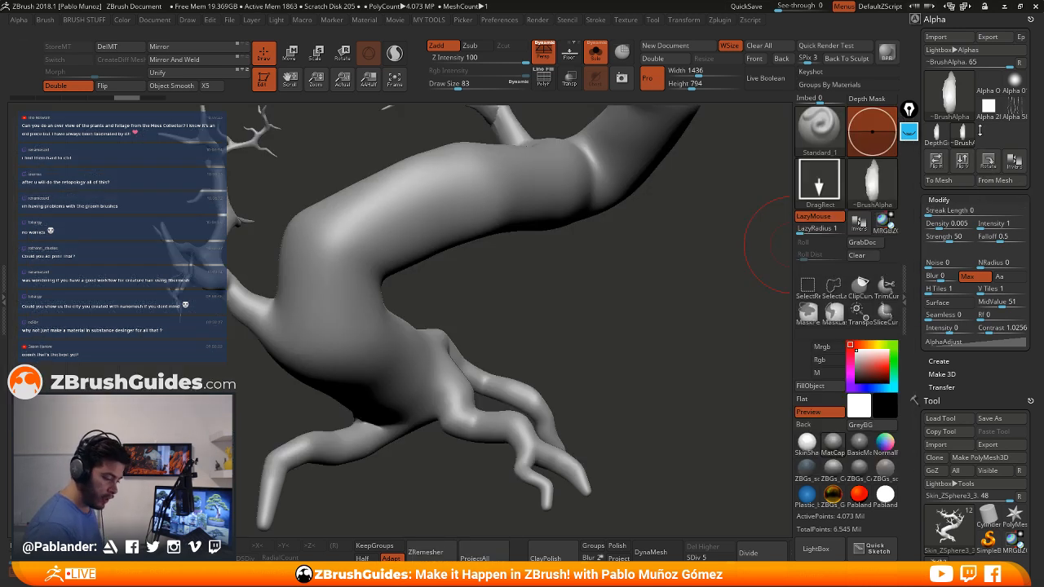
pyautogui.scroll(-5, 975, 203)
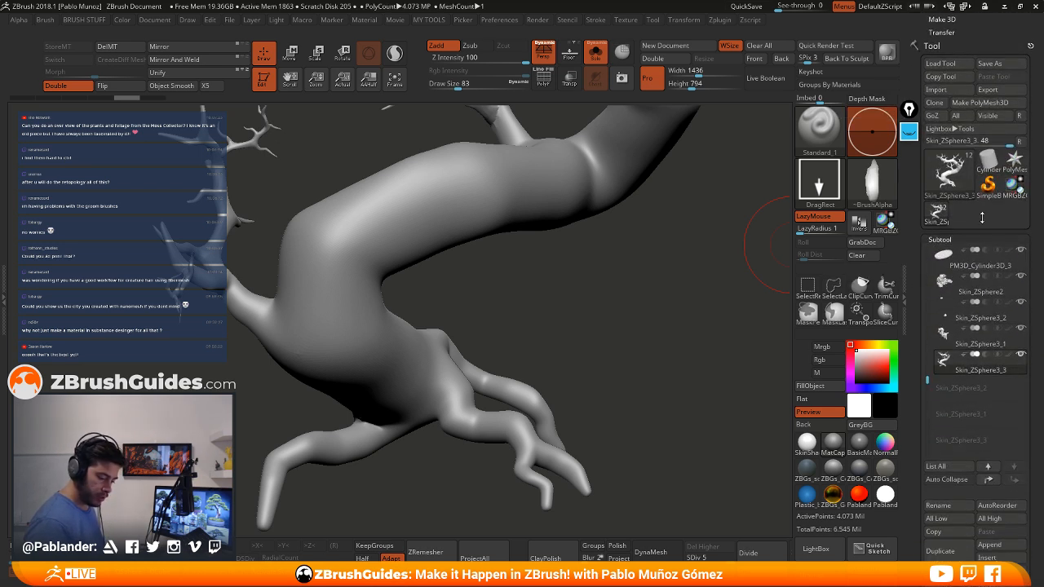
pyautogui.moveTo(927, 349); pyautogui.dragTo(939, 228)
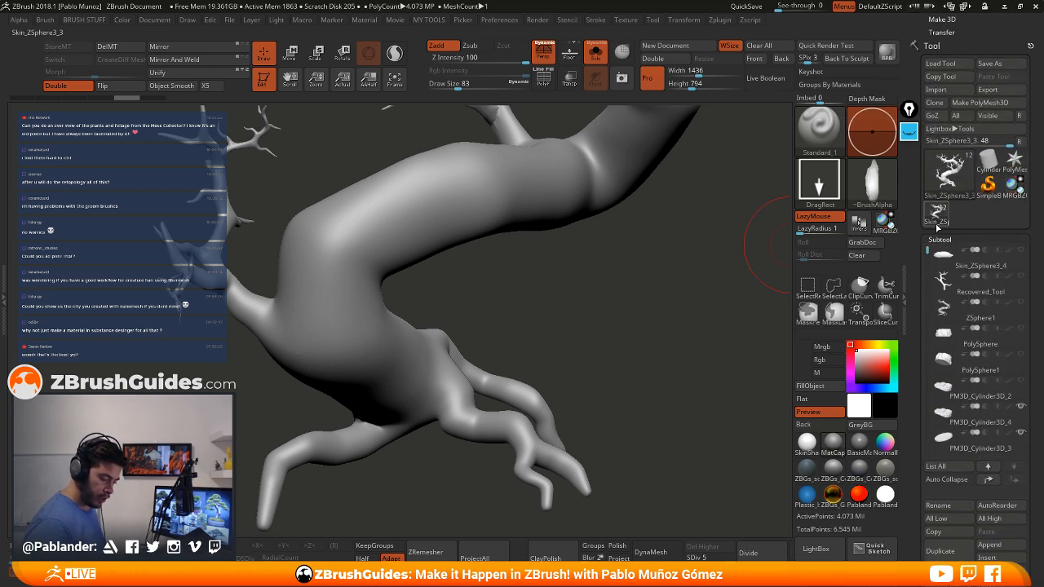
pyautogui.click(1002, 265)
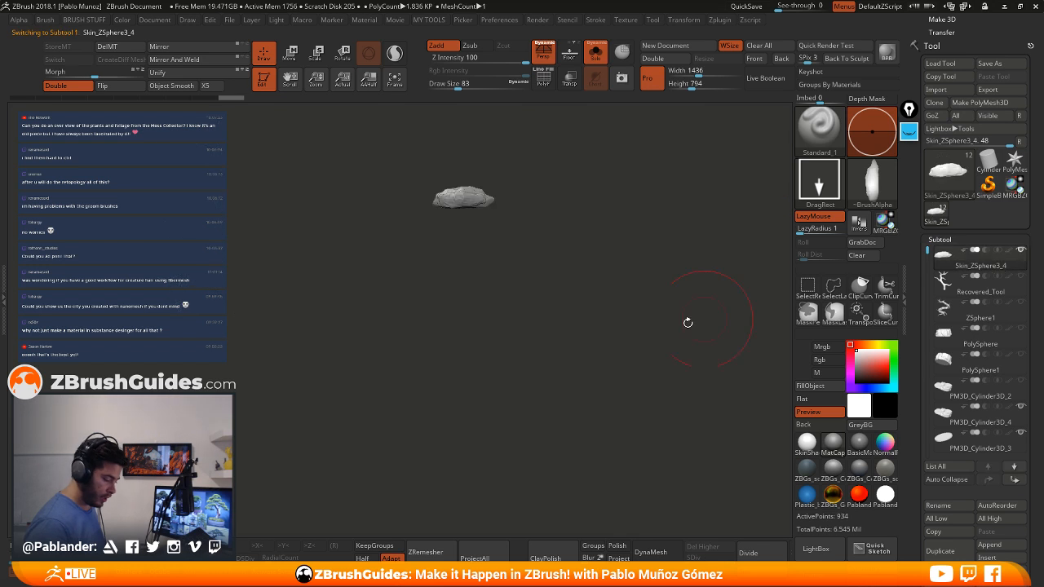
# Frame the bark plate upright with its face to the front and lower the Draw Size to 23
pyautogui.moveTo(688, 321); pyautogui.dragTo(560, 320)
pyautogui.moveTo(615, 245); pyautogui.dragTo(458, 311)
pyautogui.moveTo(525, 327); pyautogui.dragTo(471, 261)
pyautogui.moveTo(584, 211)
pyautogui.keyDown('alt'); pyautogui.mouseDown()
pyautogui.moveTo(607, 257)
pyautogui.moveTo(580, 389)
pyautogui.mouseUp(); pyautogui.keyUp('alt')
pyautogui.press('space')
pyautogui.moveTo(611, 259); pyautogui.dragTo(597, 259)
pyautogui.moveTo(602, 208); pyautogui.dragTo(585, 296)
# Clone the Skin_ZSphere3_4 plate into its own tool, switch to the clone and clear the canvas
pyautogui.scroll(-3, 1039, 339)
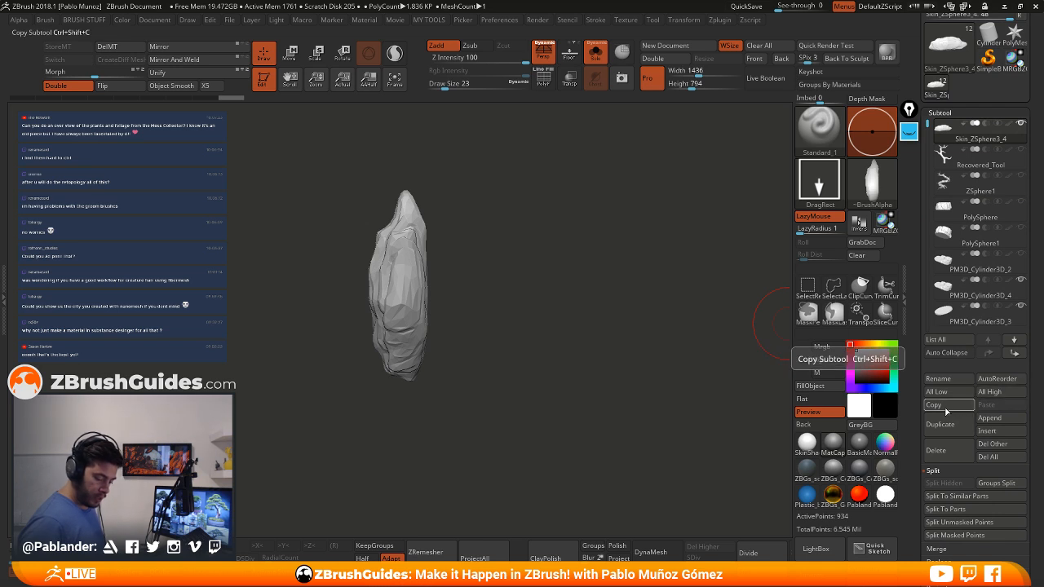
pyautogui.scroll(9, 974, 291)
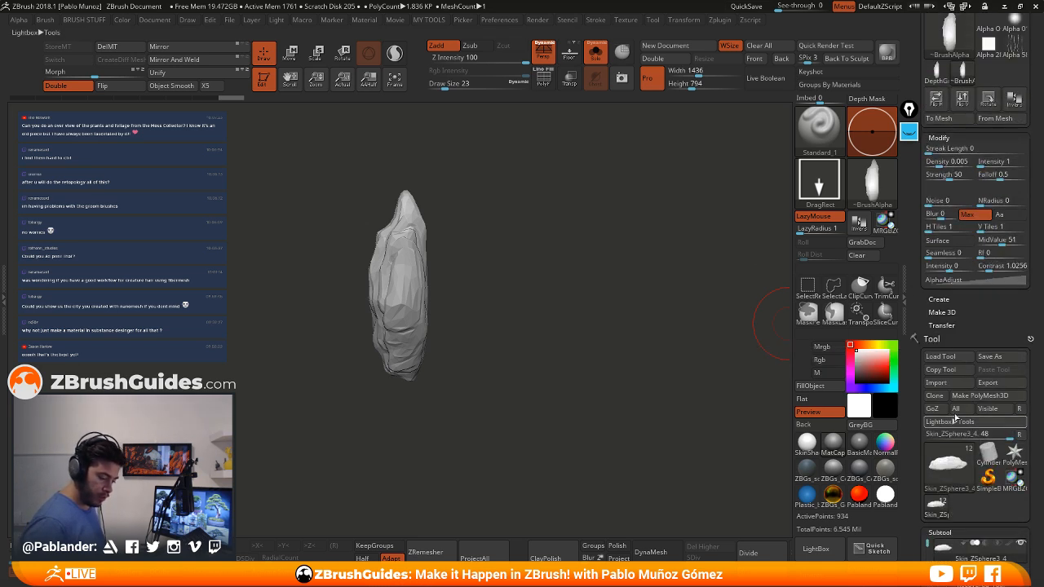
pyautogui.scroll(-2, 974, 292)
pyautogui.click(936, 286)
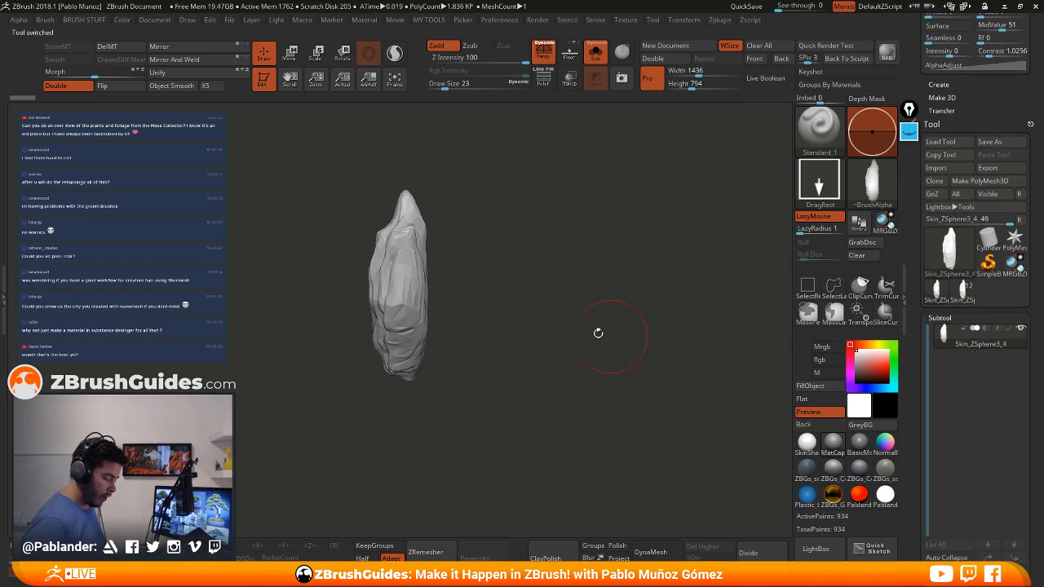
pyautogui.hotkey('ctrl', 'n')
pyautogui.keyDown('shift'); pyautogui.moveTo(538, 331); pyautogui.dragTo(485, 329); pyautogui.keyUp('shift')
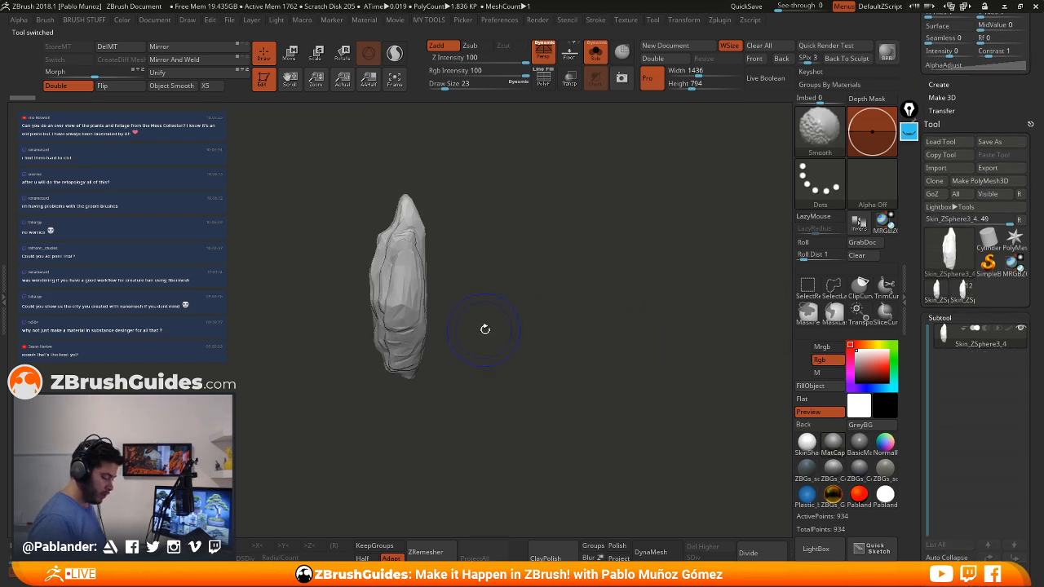
pyautogui.moveTo(559, 389); pyautogui.dragTo(495, 305)
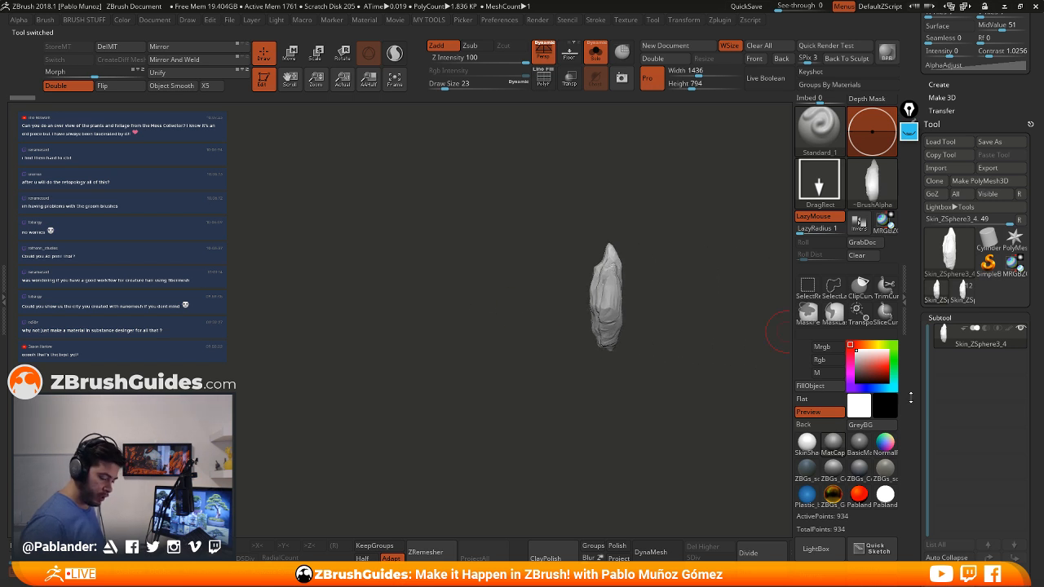
# Unify the size of the bark piece and frame it in the view
pyautogui.moveTo(913, 396); pyautogui.dragTo(912, 275)
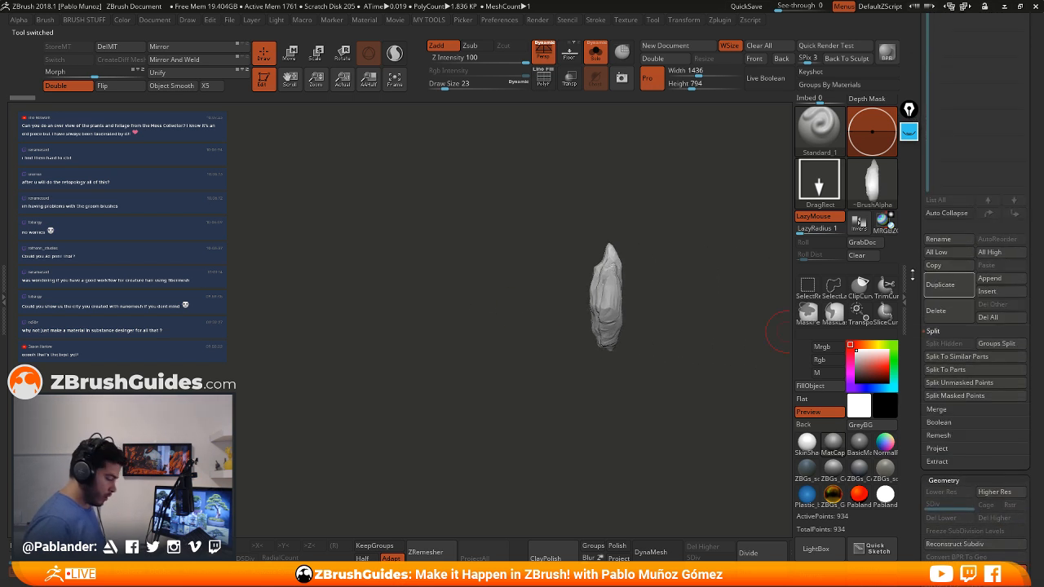
pyautogui.click(182, 74)
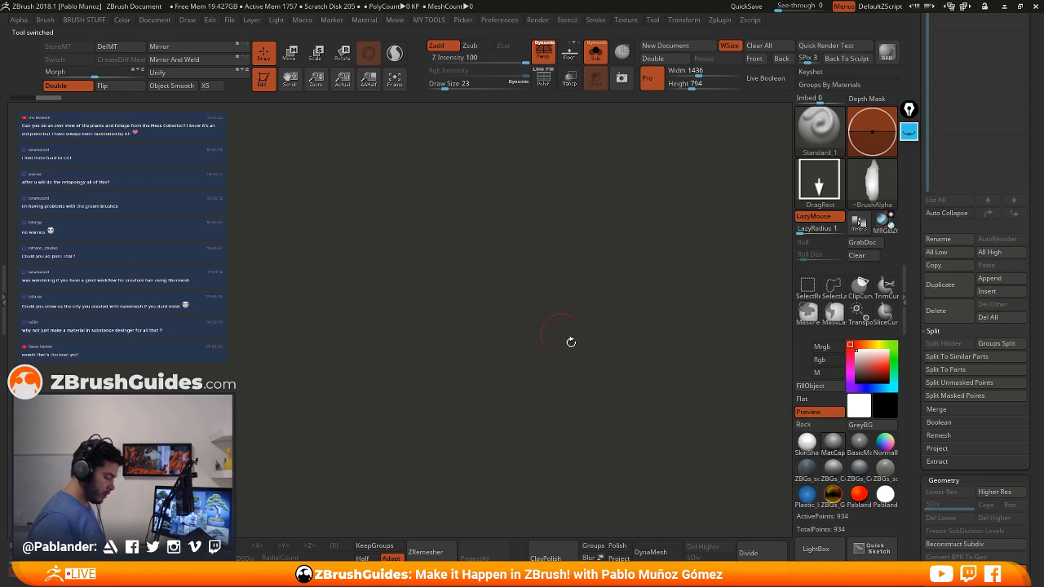
pyautogui.click(395, 79)
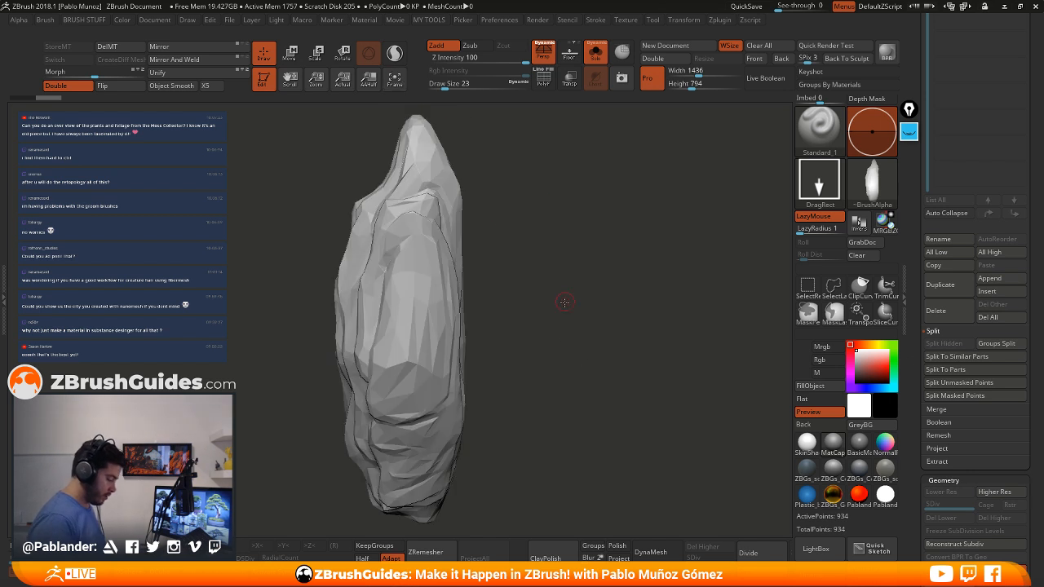
# Show the floor grid, centre the transform gizmo on the unmasked bark piece and rotate the piece 90 degrees to stand upright
pyautogui.click(570, 54)
pyautogui.moveTo(530, 188); pyautogui.dragTo(508, 249)
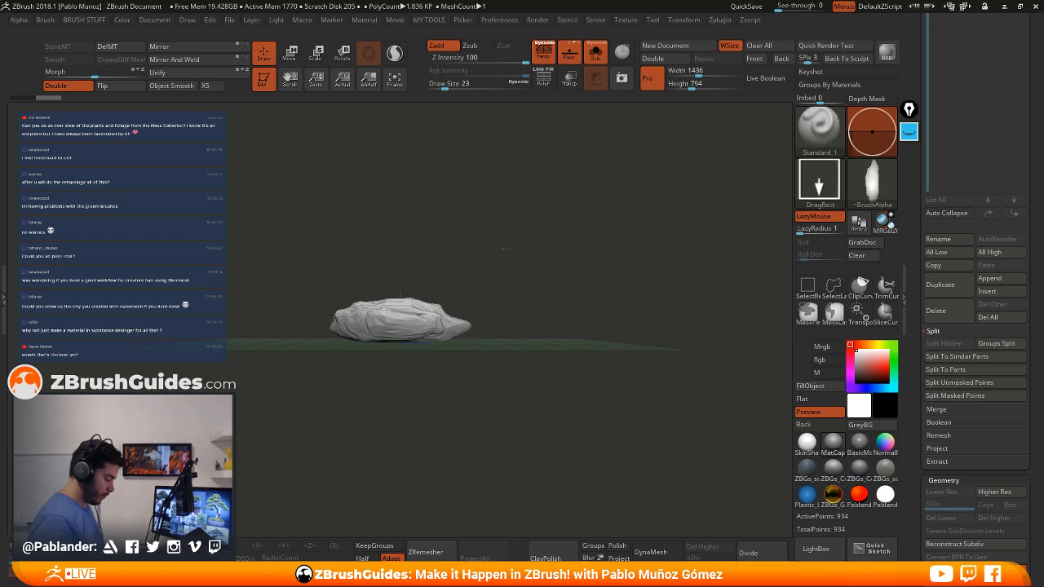
pyautogui.click(289, 53)
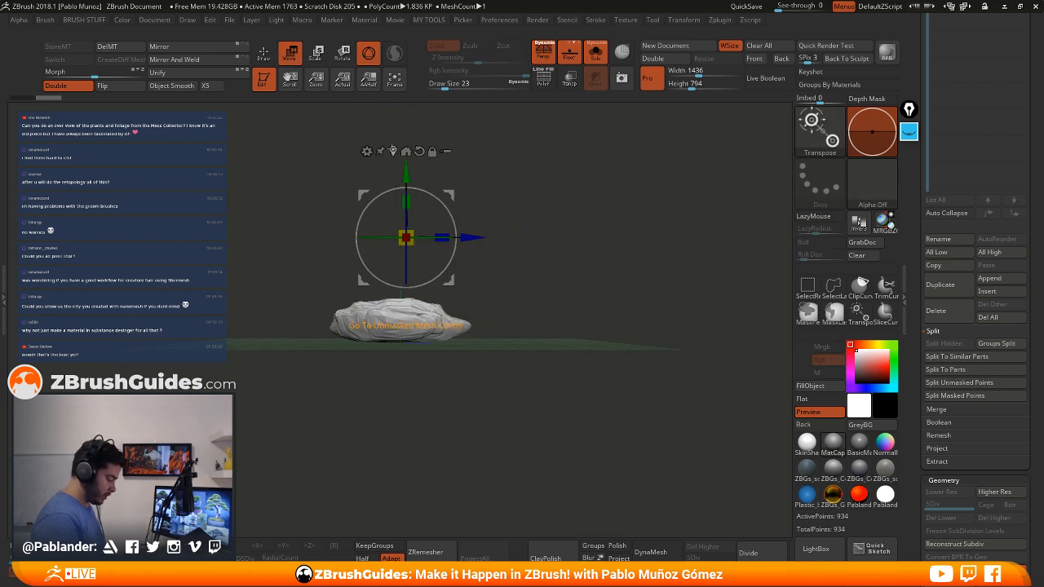
pyautogui.click(393, 151)
pyautogui.moveTo(450, 320); pyautogui.dragTo(428, 279)
pyautogui.moveTo(404, 237); pyautogui.dragTo(355, 208)
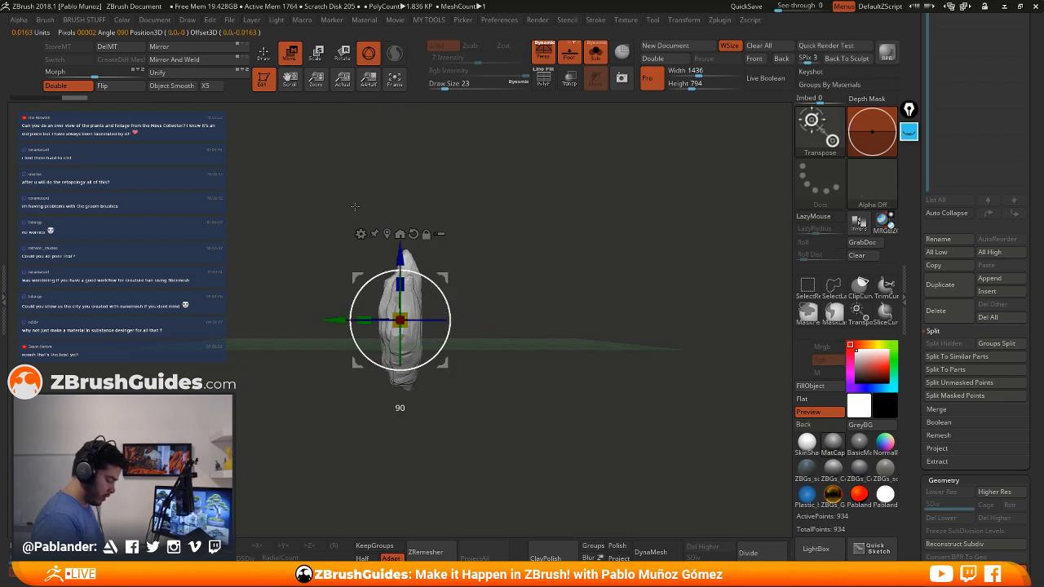
# Turn the bark piece about 85 degrees around its vertical axis to face front, and hide the floor grid
pyautogui.moveTo(484, 215); pyautogui.dragTo(492, 304)
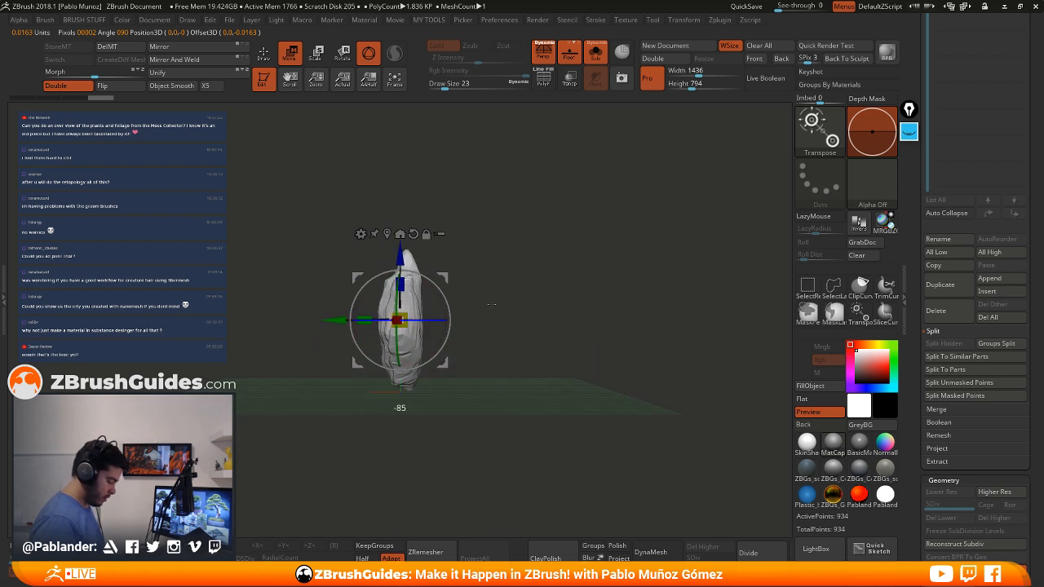
pyautogui.keyDown('shift'); pyautogui.moveTo(506, 231); pyautogui.dragTo(500, 348); pyautogui.keyUp('shift')
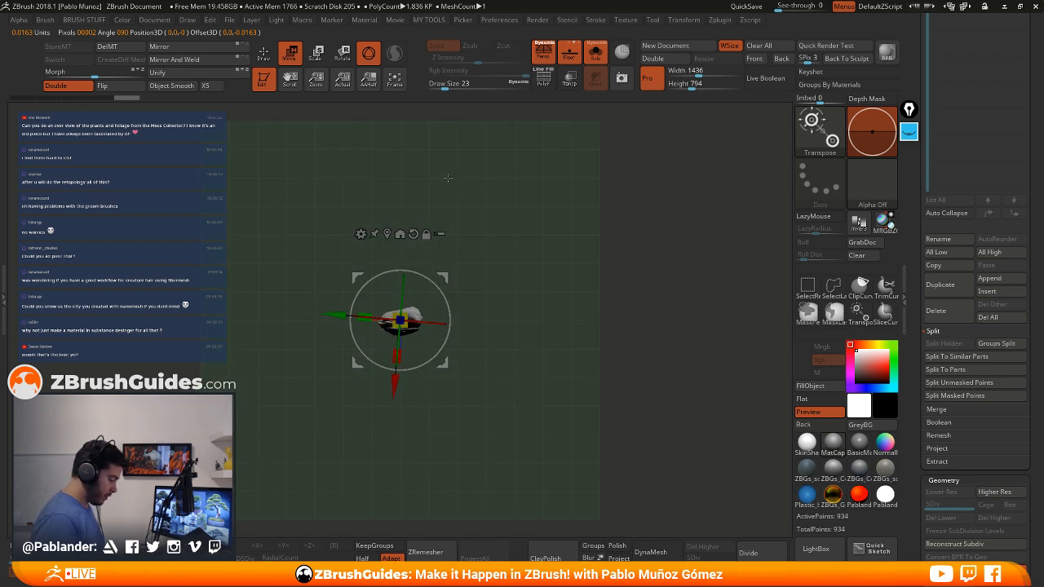
pyautogui.press('q')
pyautogui.keyDown('shift'); pyautogui.moveTo(604, 334); pyautogui.dragTo(648, 242); pyautogui.keyUp('shift')
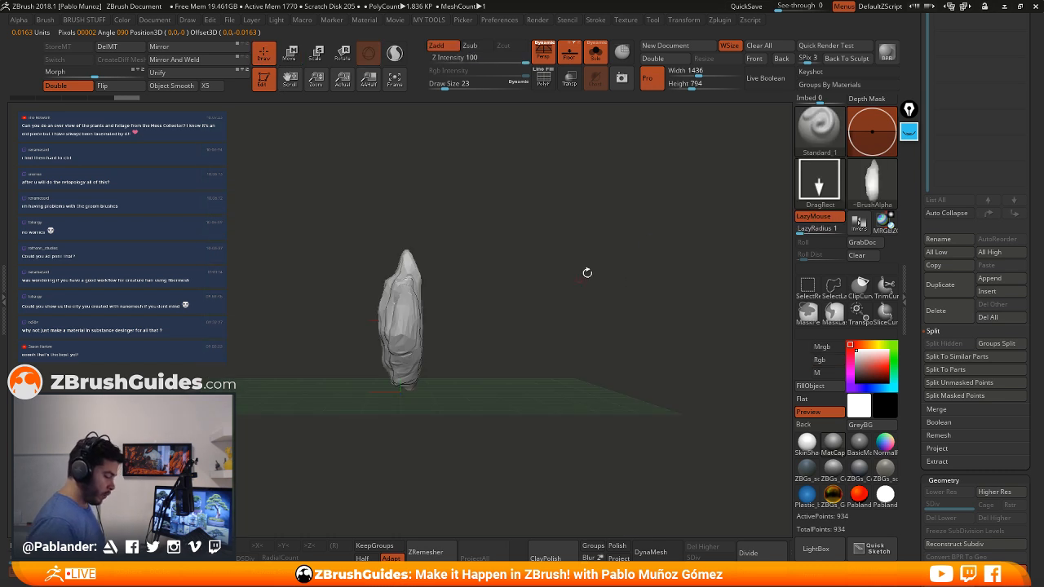
pyautogui.click(571, 55)
# Append a Plane3D mesh as a new subtool and make the plane the active subtool
pyautogui.moveTo(973, 479); pyautogui.dragTo(974, 473)
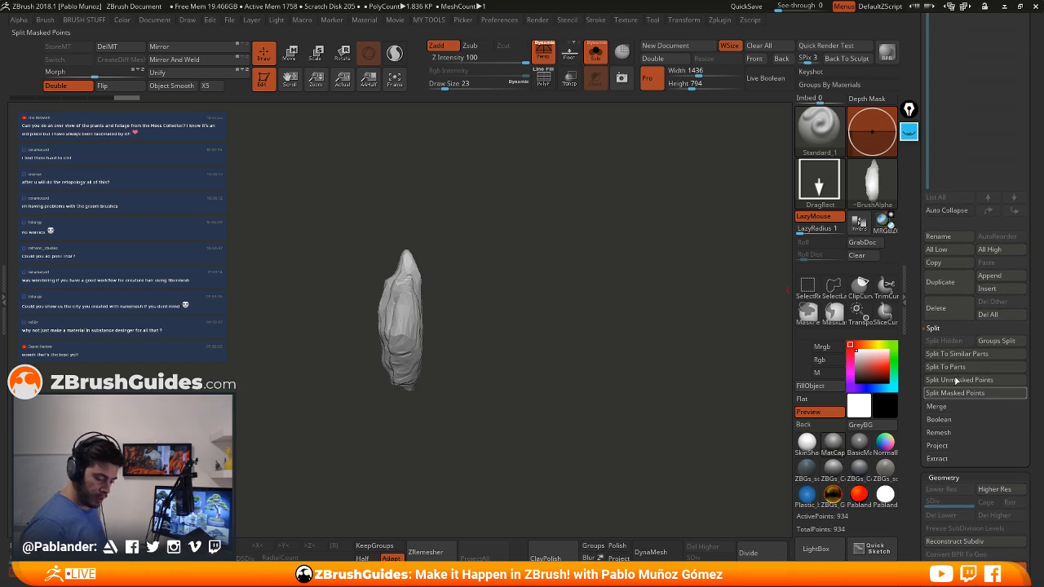
pyautogui.moveTo(912, 323); pyautogui.dragTo(911, 368)
pyautogui.click(1010, 320)
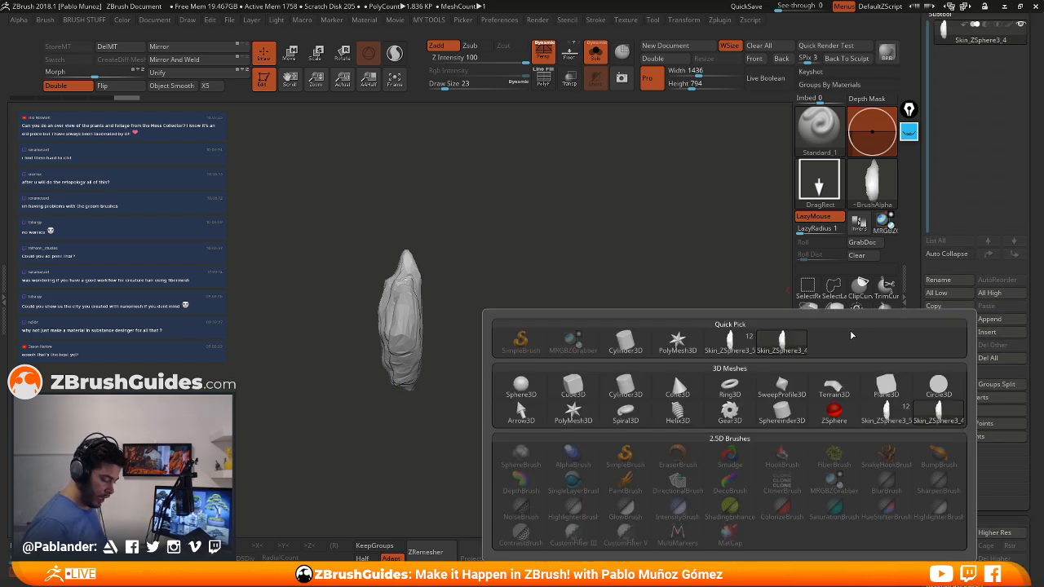
pyautogui.click(887, 390)
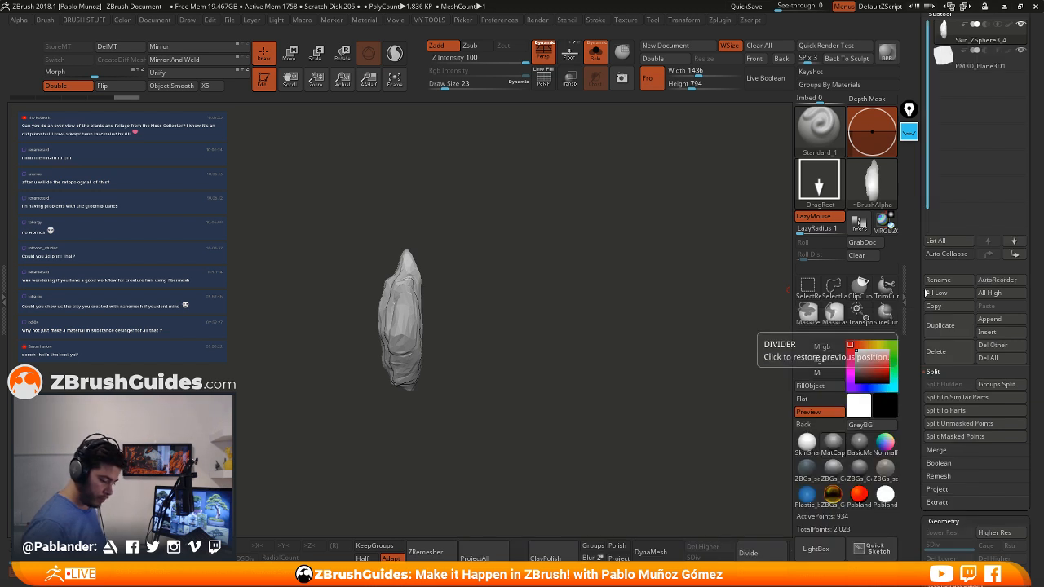
pyautogui.click(971, 147)
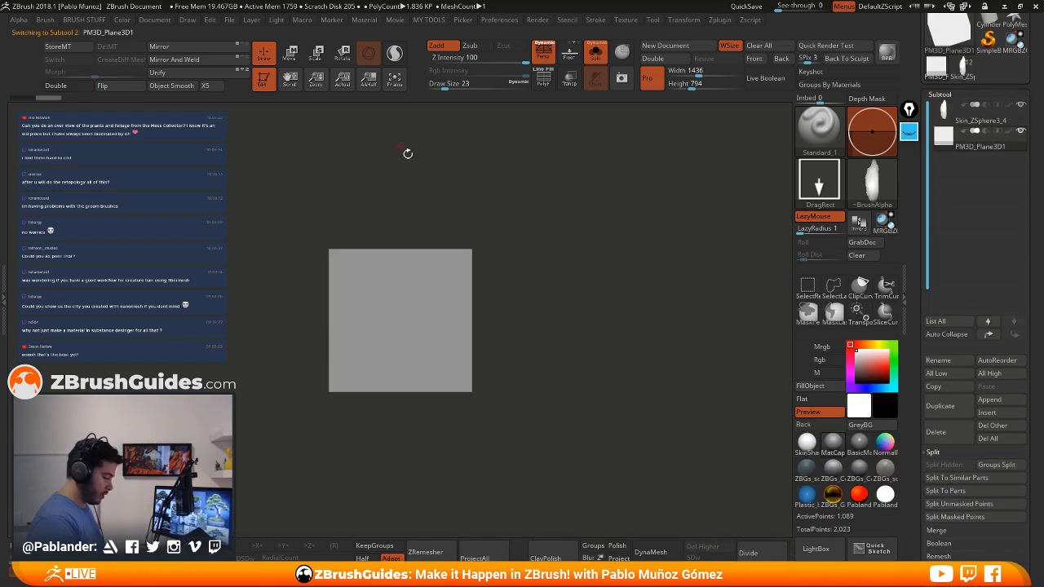
# Show both subtools together and move the plane back along its depth axis behind the bark piece
pyautogui.click(596, 56)
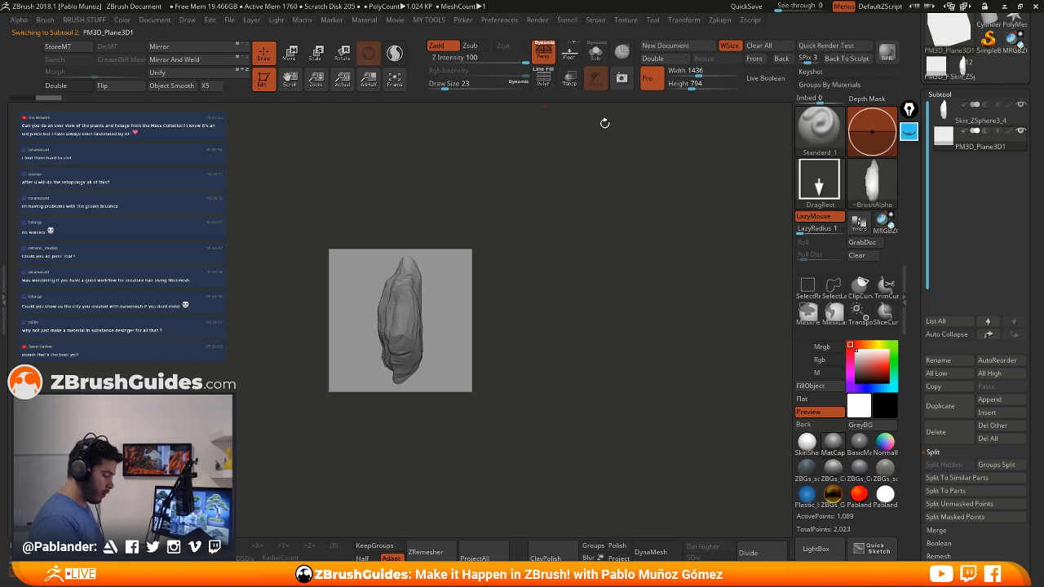
pyautogui.moveTo(563, 267); pyautogui.dragTo(489, 234)
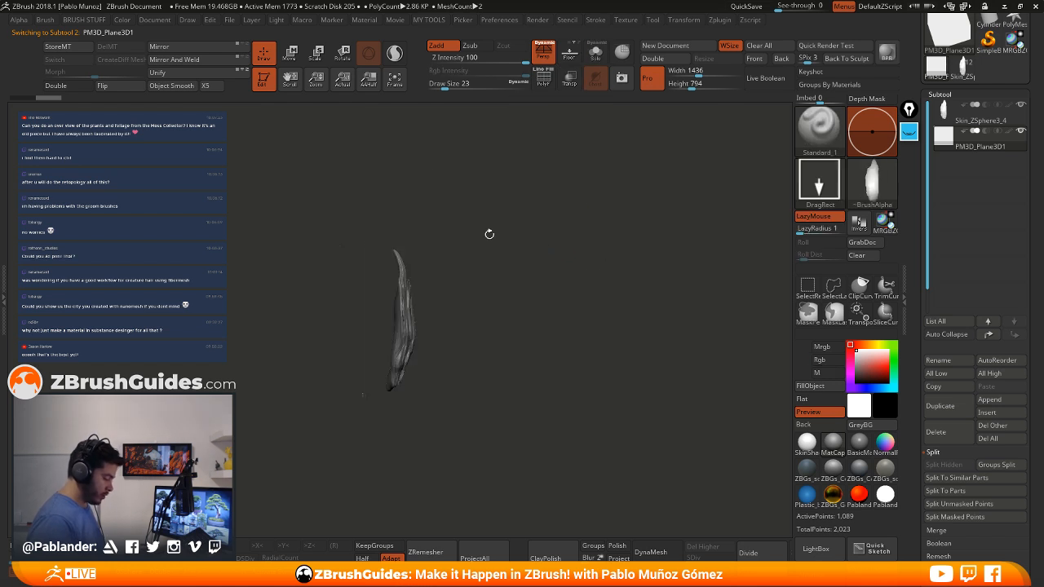
pyautogui.click(292, 54)
pyautogui.moveTo(404, 314); pyautogui.dragTo(419, 314)
pyautogui.keyDown('shift'); pyautogui.moveTo(481, 306); pyautogui.dragTo(464, 319); pyautogui.keyUp('shift')
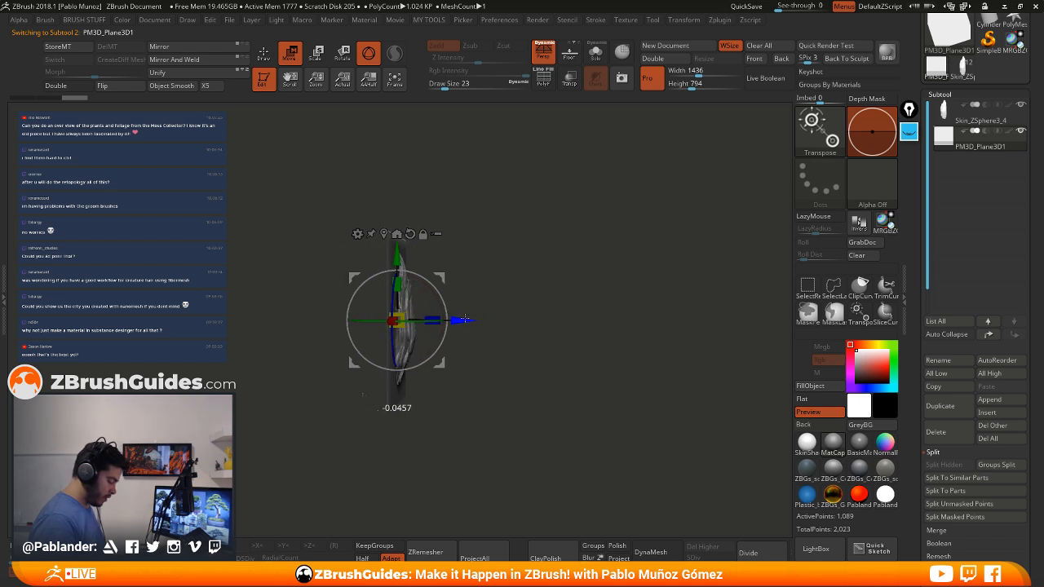
pyautogui.moveTo(514, 287); pyautogui.dragTo(522, 288)
pyautogui.moveTo(470, 318); pyautogui.dragTo(469, 318)
# Scale the plane up so it extends well beyond the bark piece, and return to draw mode facing both
pyautogui.moveTo(530, 289); pyautogui.dragTo(469, 291)
pyautogui.moveTo(399, 316)
pyautogui.mouseDown()
pyautogui.moveTo(409, 303)
pyautogui.moveTo(405, 311)
pyautogui.mouseUp()
pyautogui.moveTo(440, 274); pyautogui.dragTo(443, 274)
pyautogui.click(262, 58)
pyautogui.moveTo(559, 227)
pyautogui.keyDown('alt'); pyautogui.mouseDown()
pyautogui.moveTo(596, 266)
pyautogui.moveTo(600, 255)
pyautogui.moveTo(634, 277)
pyautogui.moveTo(620, 287)
pyautogui.mouseUp(); pyautogui.keyUp('alt')
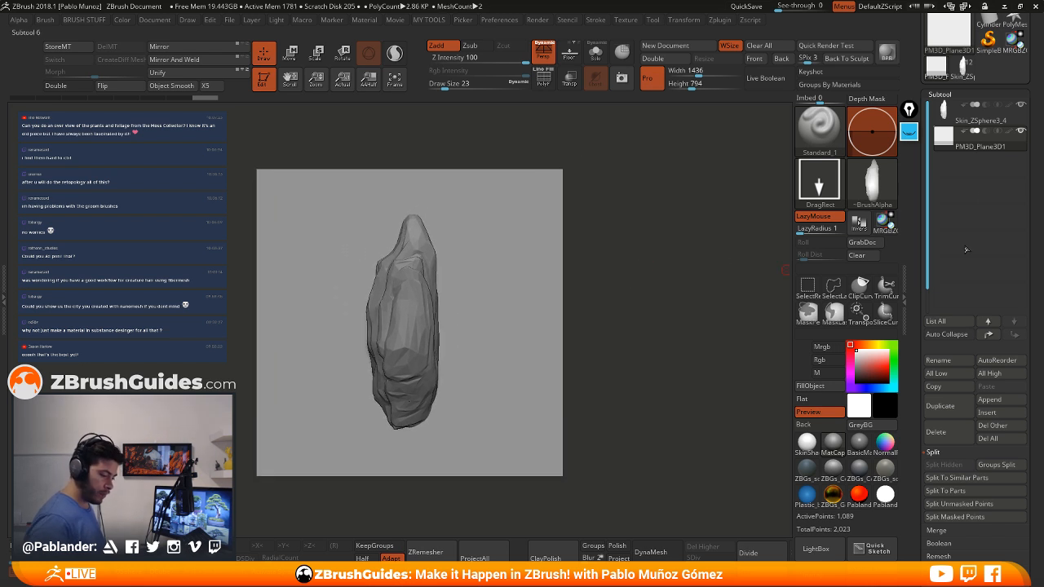
# Switch to the MRGBZGrabber tool, leaving edit mode, and grab depth alphas of the bark piece against the plane
pyautogui.click(1016, 41)
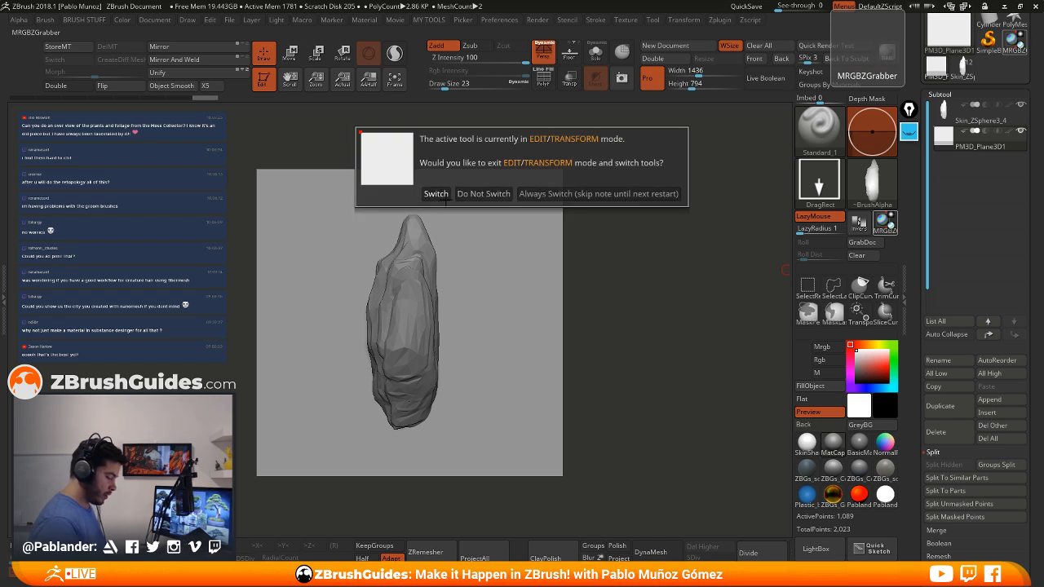
pyautogui.click(444, 197)
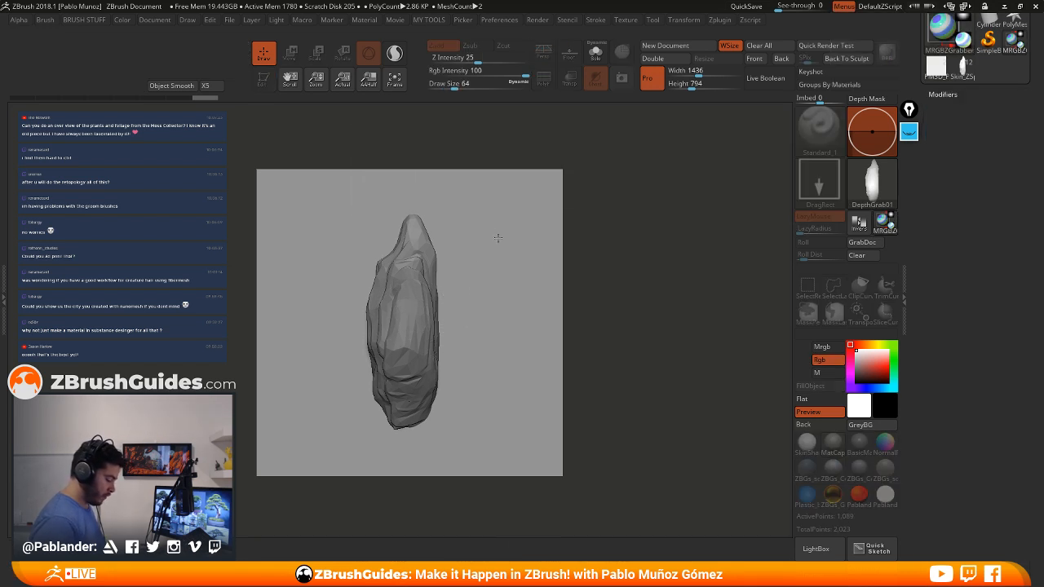
pyautogui.moveTo(497, 237); pyautogui.dragTo(551, 174)
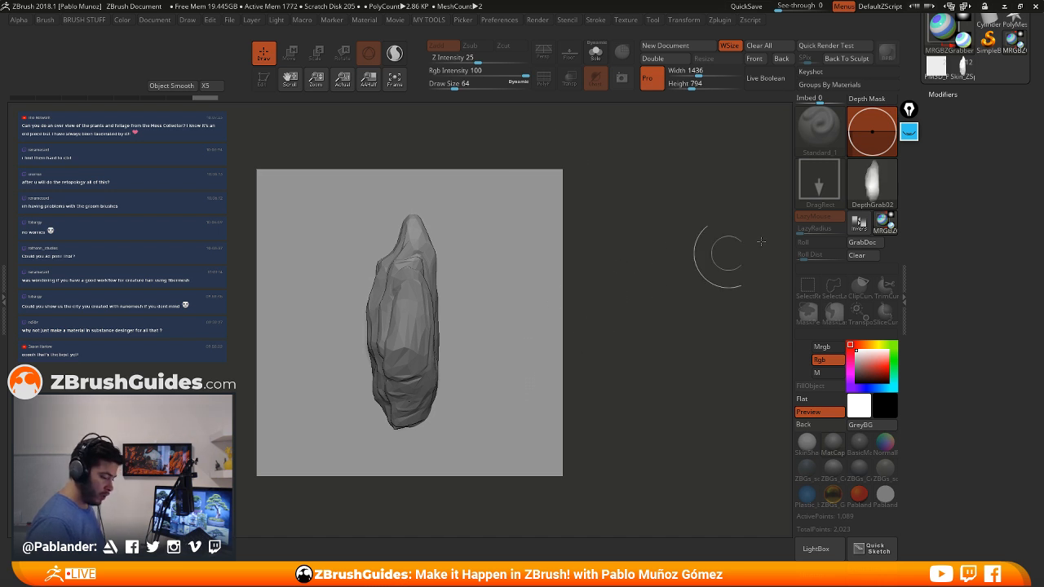
pyautogui.click(881, 187)
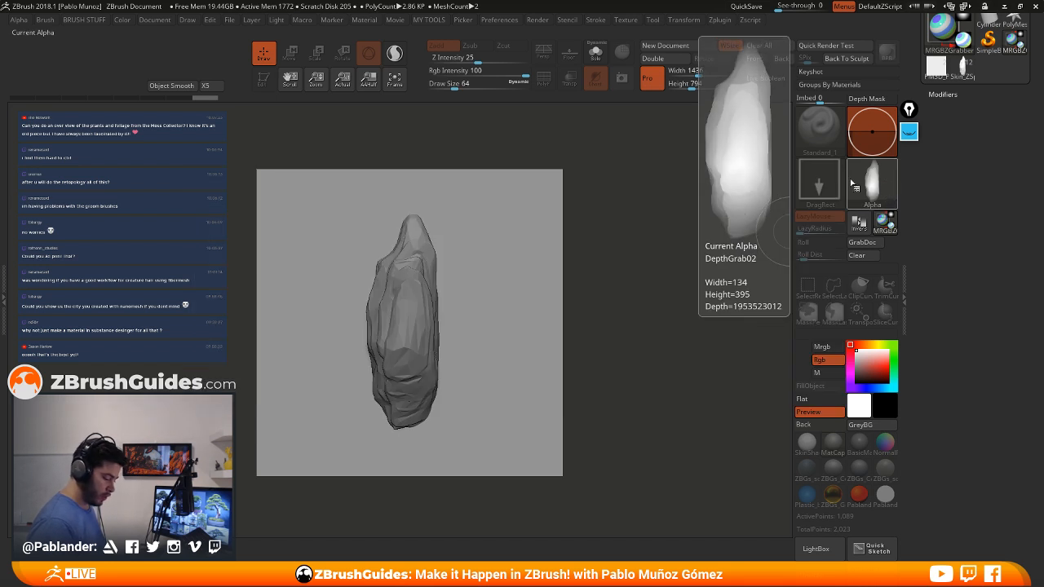
pyautogui.moveTo(403, 272); pyautogui.dragTo(456, 328)
pyautogui.click(400, 323)
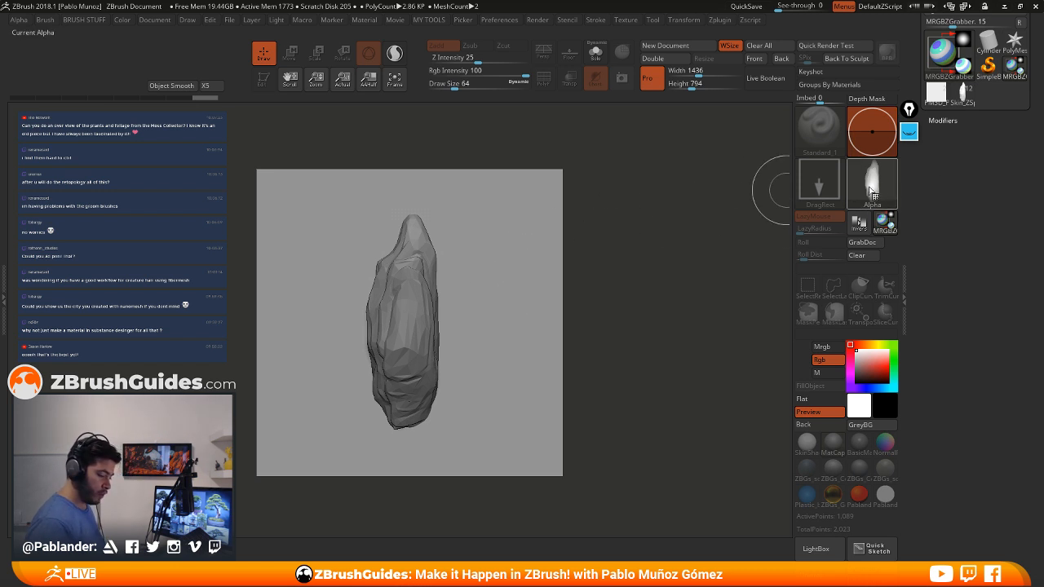
# Switch back to the bonsai tree tool, activate the Skin_ZSphere3_3 trunk subtool and bring the tree into edit mode on a cleared canvas
pyautogui.moveTo(961, 151); pyautogui.dragTo(976, 184)
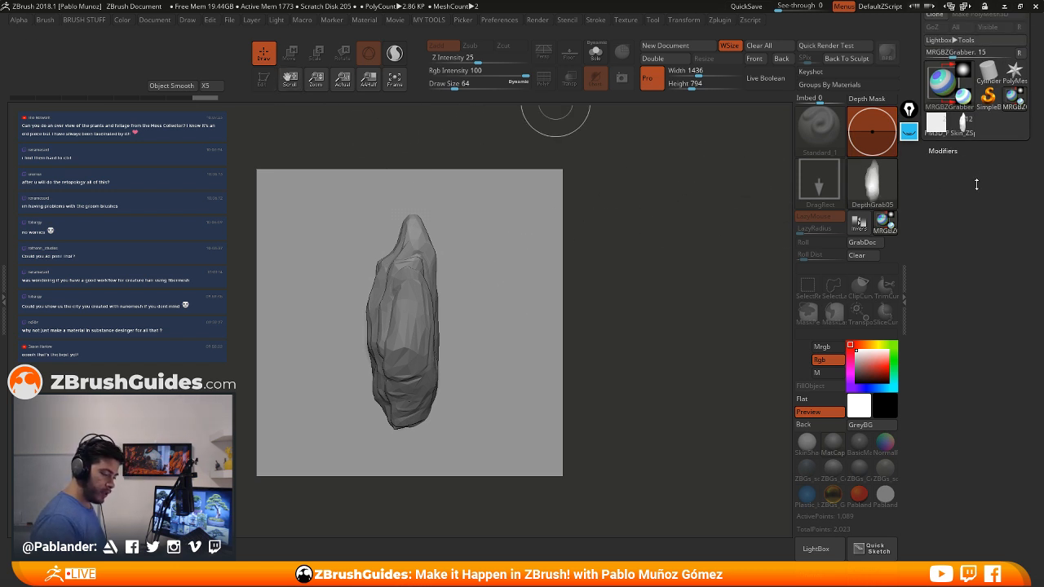
pyautogui.click(962, 124)
pyautogui.click(940, 153)
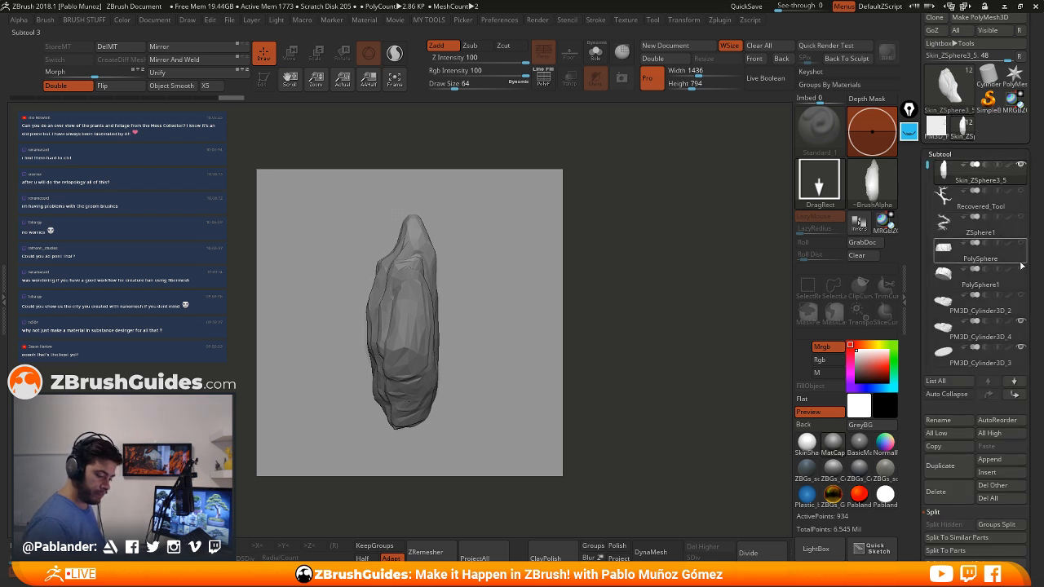
pyautogui.moveTo(928, 166); pyautogui.dragTo(928, 285)
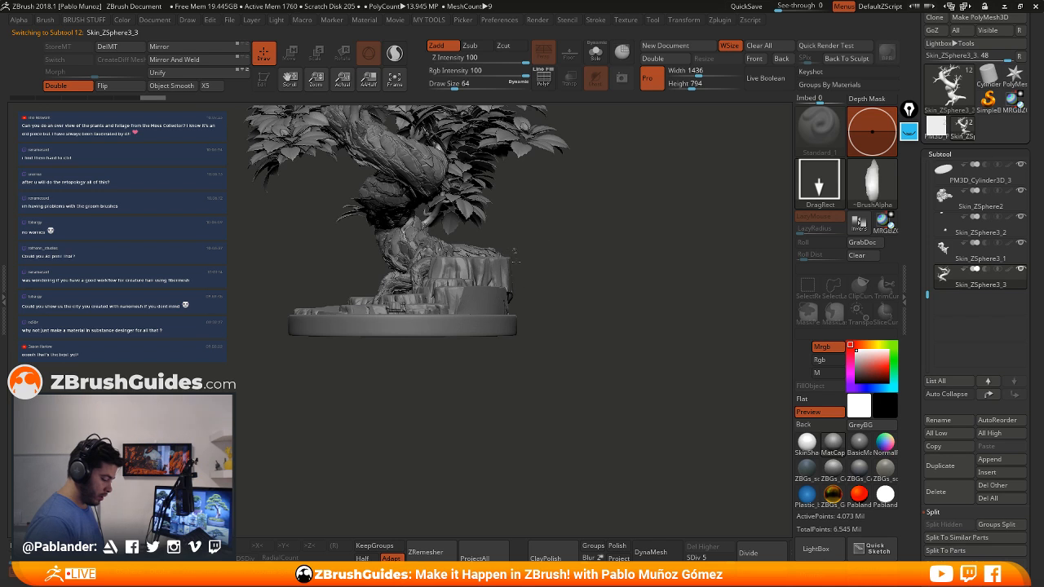
pyautogui.click(261, 80)
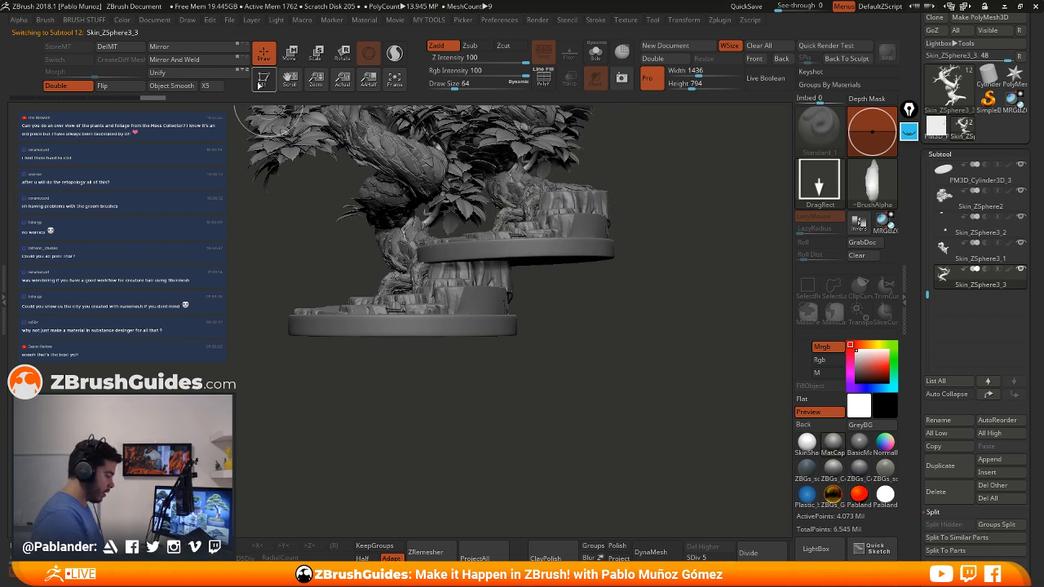
pyautogui.click(263, 83)
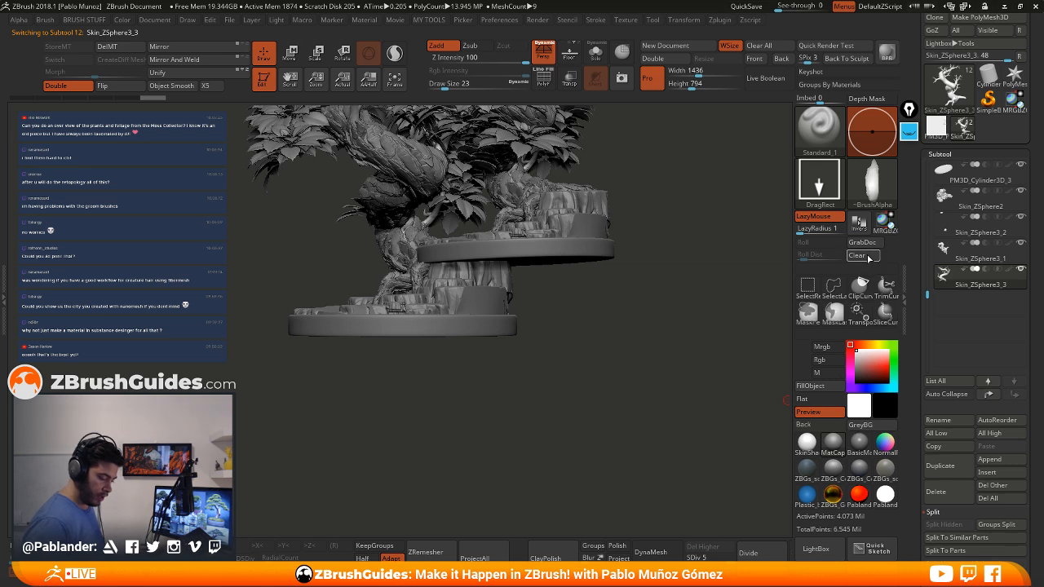
pyautogui.moveTo(636, 245)
pyautogui.mouseDown()
pyautogui.moveTo(612, 236)
pyautogui.moveTo(601, 280)
pyautogui.moveTo(575, 287)
pyautogui.moveTo(602, 325)
pyautogui.moveTo(508, 296)
pyautogui.moveTo(476, 335)
pyautogui.moveTo(605, 307)
pyautogui.mouseUp()
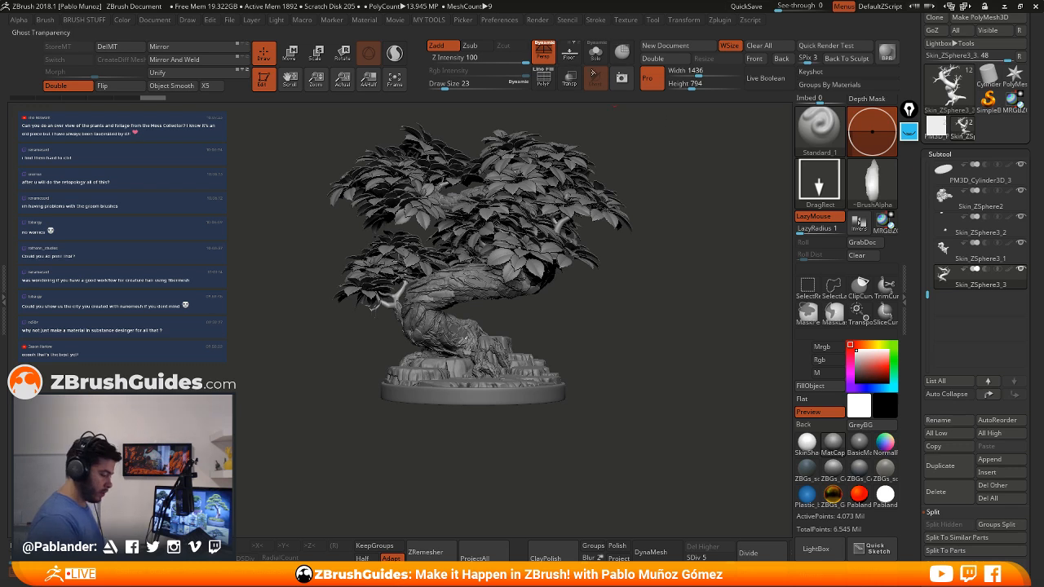
# Isolate the trunk subtool and try stamping the current bark alpha onto its surface, undoing the test stamp
pyautogui.click(595, 54)
pyautogui.keyDown('alt'); pyautogui.moveTo(576, 130); pyautogui.dragTo(492, 313); pyautogui.keyUp('alt')
pyautogui.moveTo(403, 297); pyautogui.dragTo(390, 327)
pyautogui.moveTo(476, 335); pyautogui.dragTo(532, 318)
pyautogui.hotkey('ctrl', 'z')
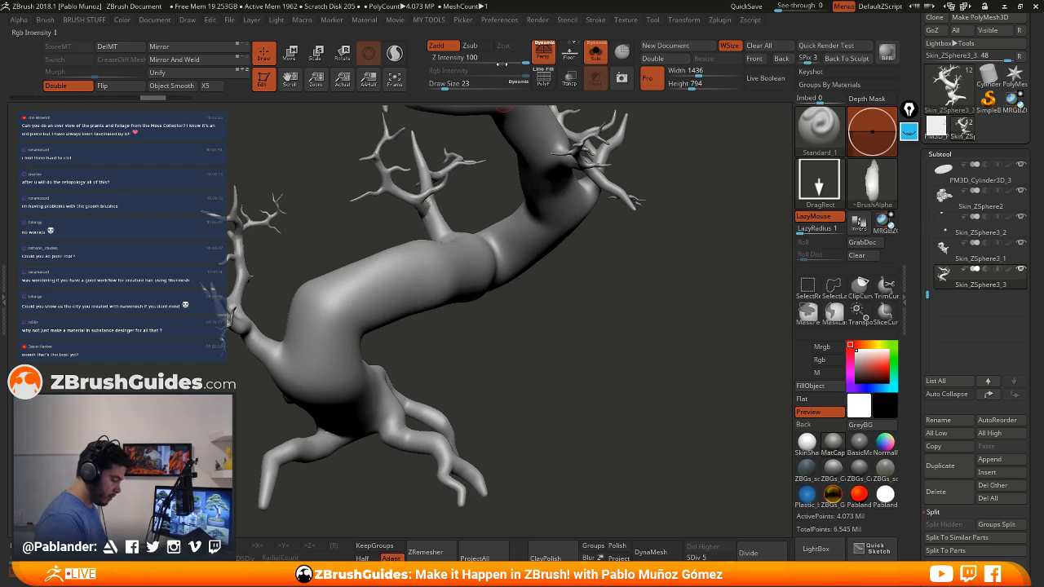
# Set the Standard brush's Z Intensity to 32
pyautogui.click(496, 62)
pyautogui.write('44')
pyautogui.moveTo(486, 60); pyautogui.dragTo(484, 62)
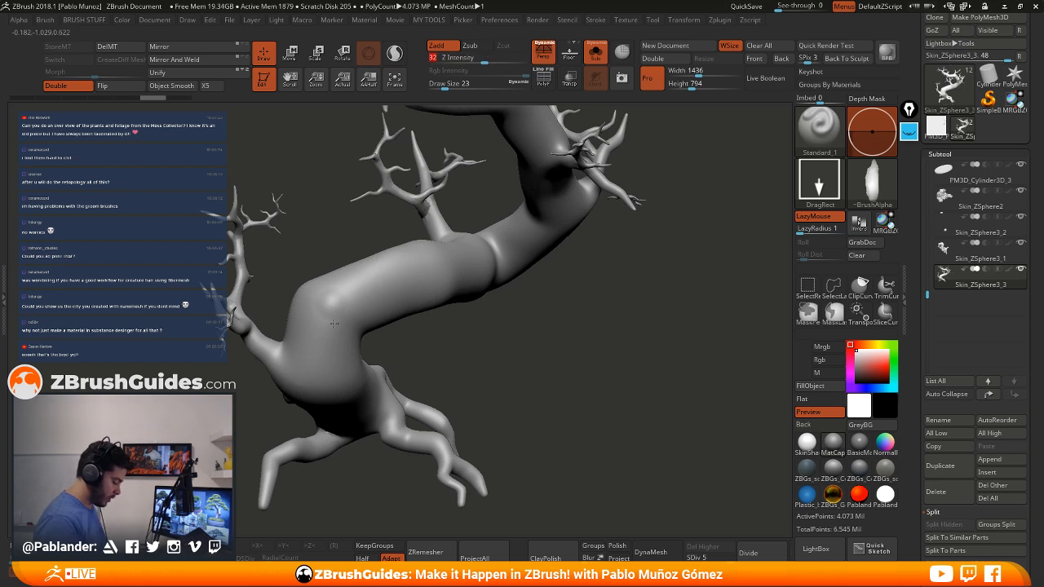
pyautogui.moveTo(530, 308); pyautogui.dragTo(602, 300)
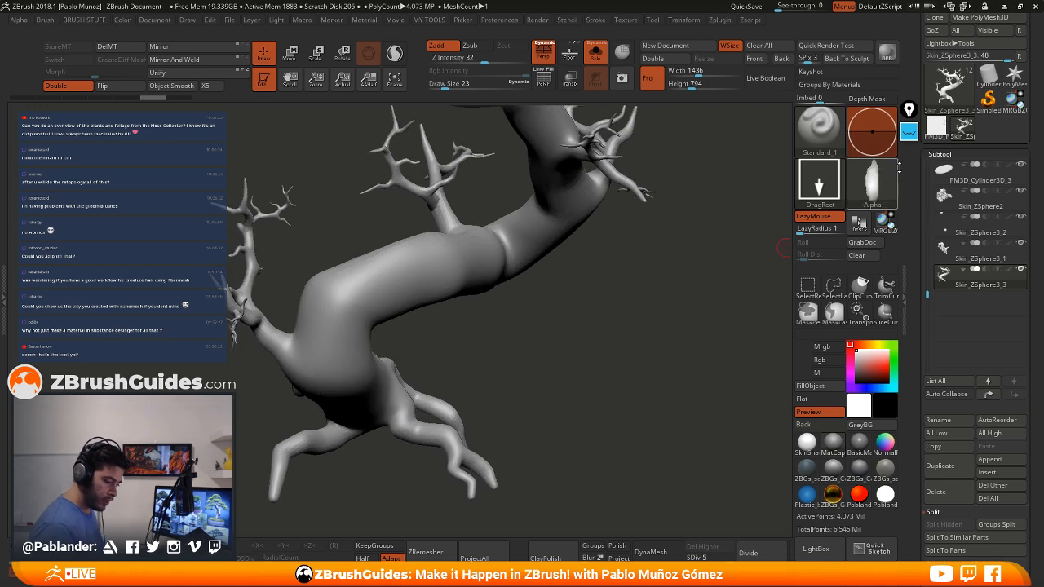
# Try the DepthGrab05 alpha with a test stamp on the bend of the trunk, and undo it
pyautogui.moveTo(969, 151); pyautogui.dragTo(969, 281)
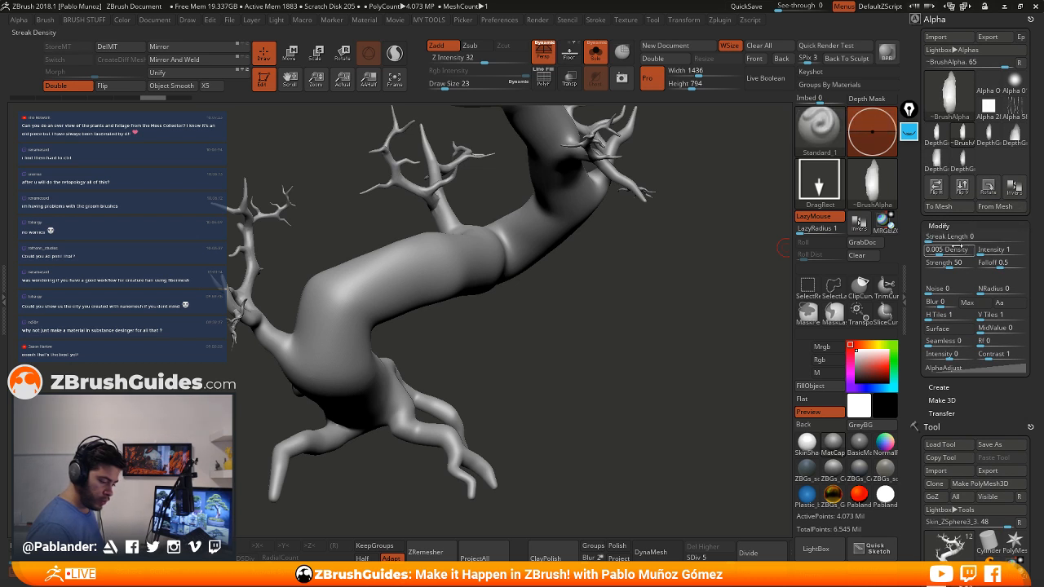
pyautogui.click(873, 186)
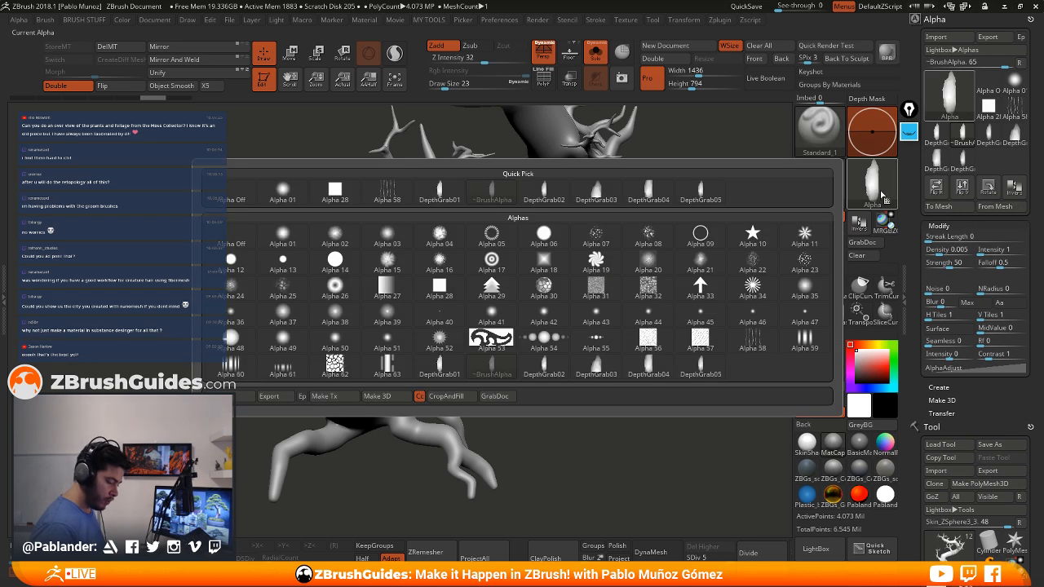
pyautogui.click(701, 191)
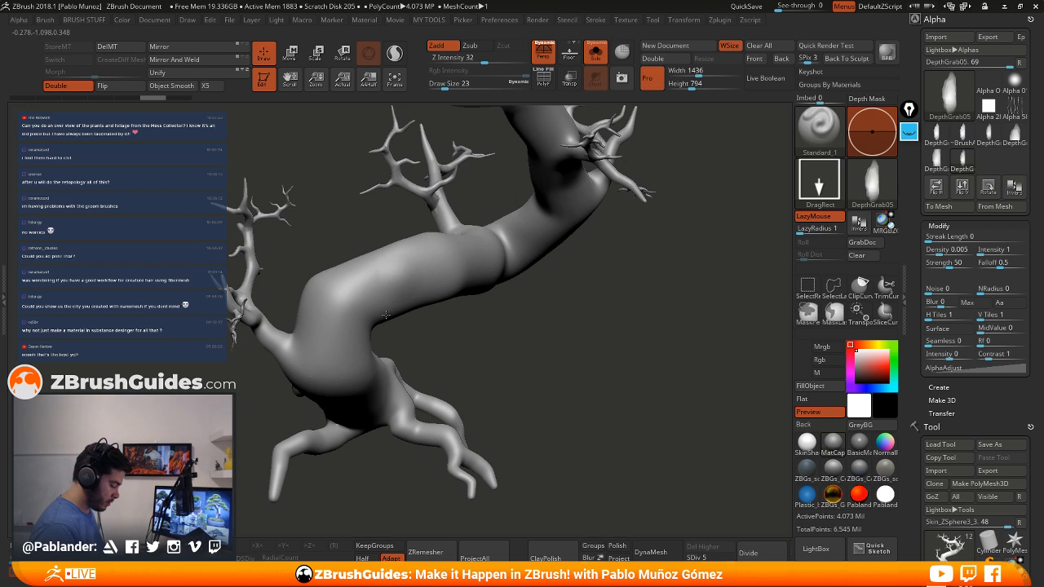
pyautogui.moveTo(396, 288); pyautogui.dragTo(326, 352)
pyautogui.hotkey('ctrl', 'z')
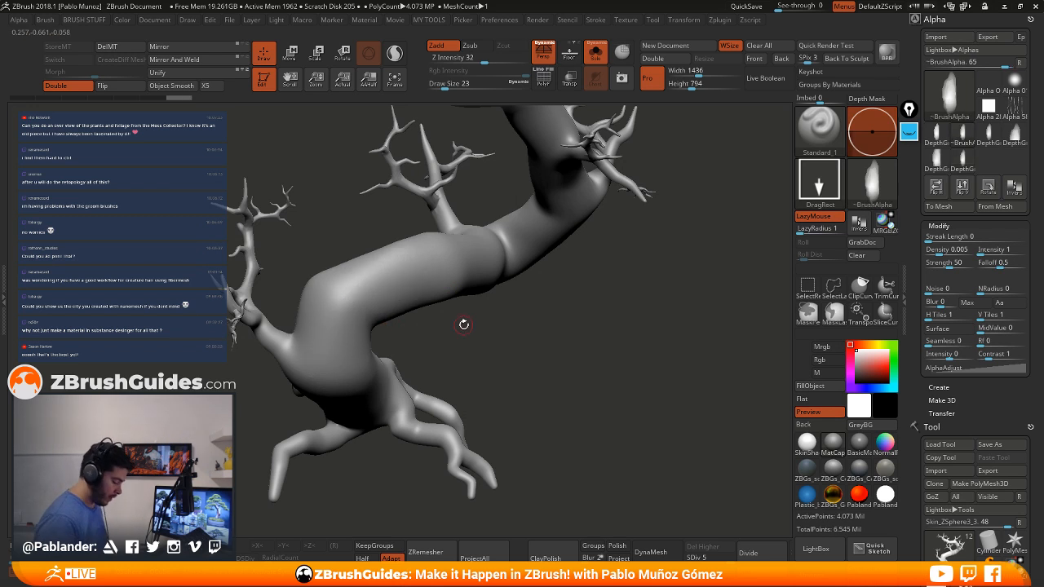
# Expand the trunk subtool's Geometry settings to check its subdivision levels
pyautogui.keyDown('alt'); pyautogui.moveTo(467, 325); pyautogui.dragTo(483, 319); pyautogui.keyUp('alt')
pyautogui.moveTo(912, 297); pyautogui.dragTo(916, 198)
pyautogui.scroll(-8, 938, 244)
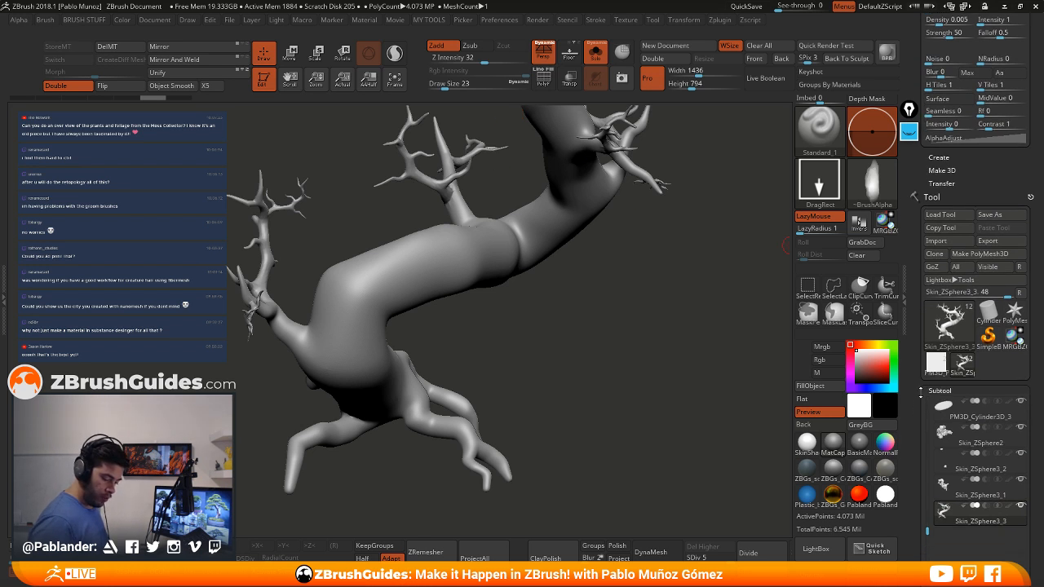
pyautogui.scroll(3, 923, 441)
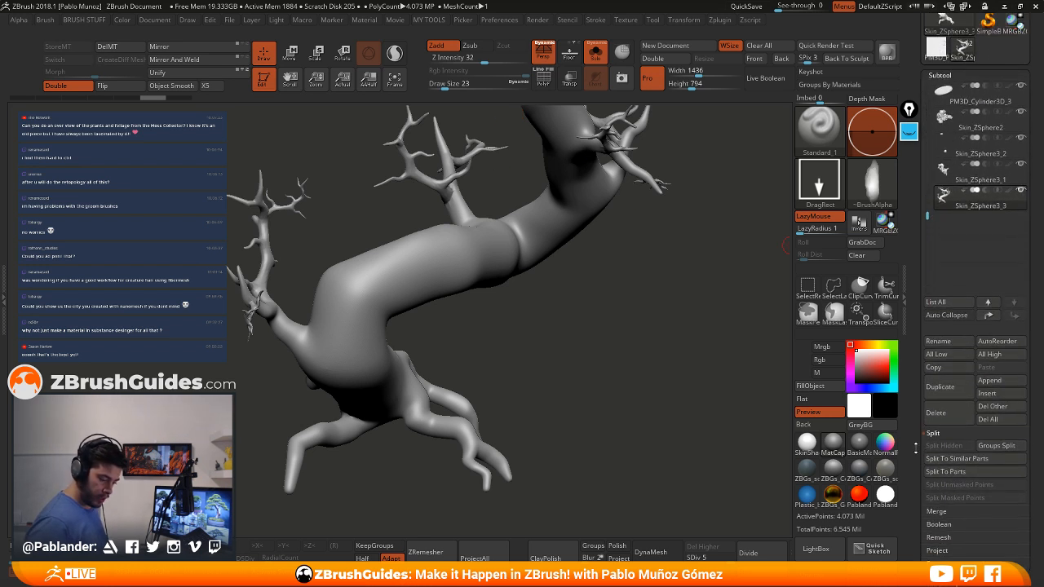
pyautogui.scroll(-11, 924, 434)
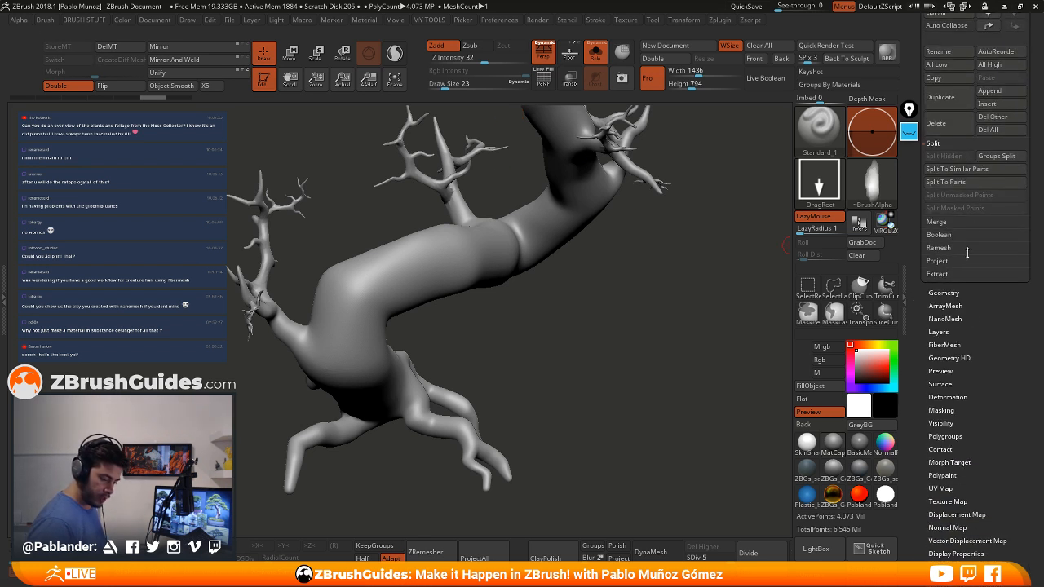
pyautogui.click(944, 292)
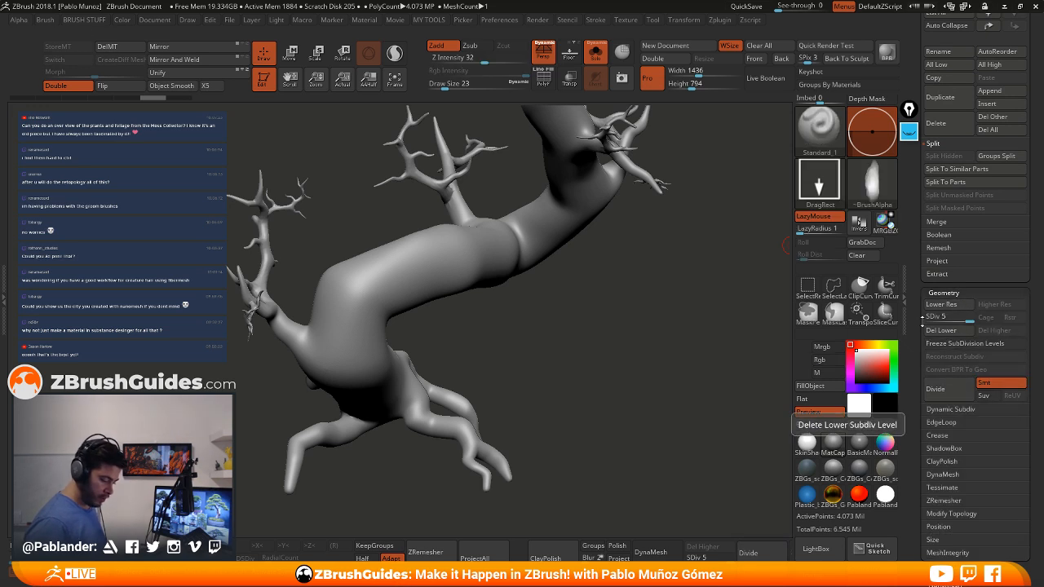
# Switch to the Sphere3D primitive and convert it to a PolyMesh3D
pyautogui.scroll(10, 954, 375)
pyautogui.click(963, 318)
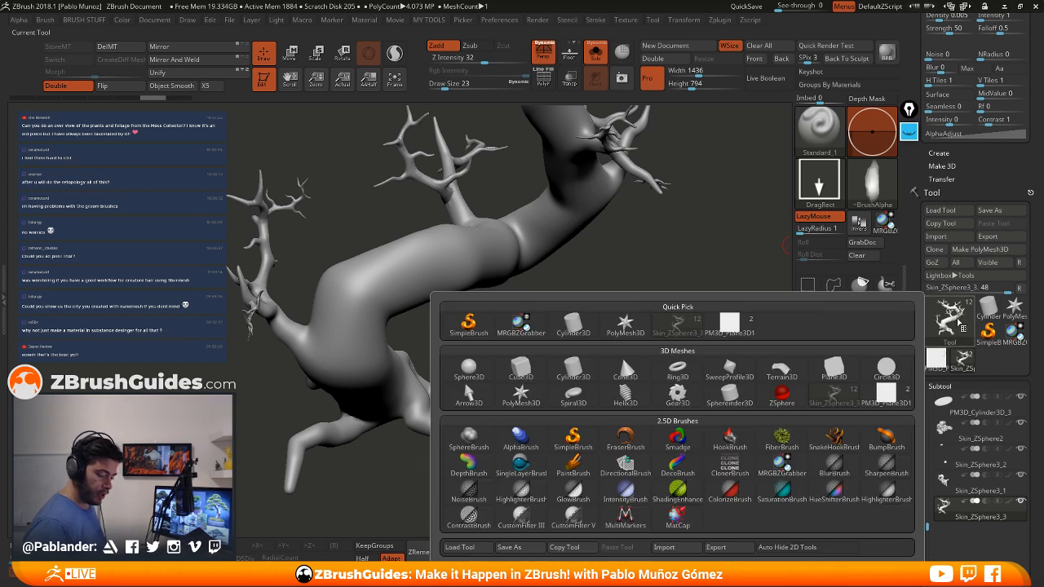
pyautogui.click(521, 369)
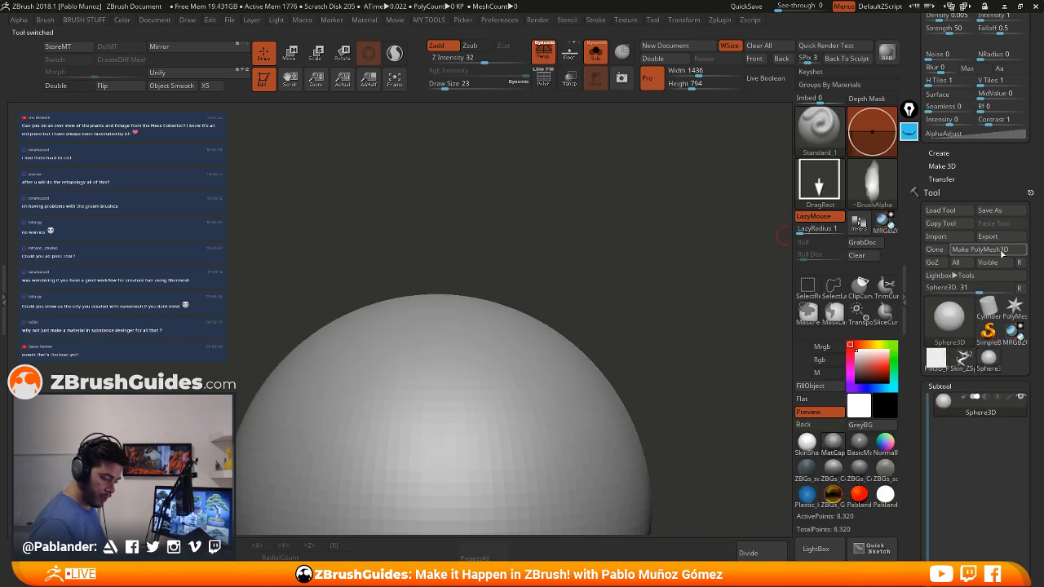
pyautogui.click(1002, 254)
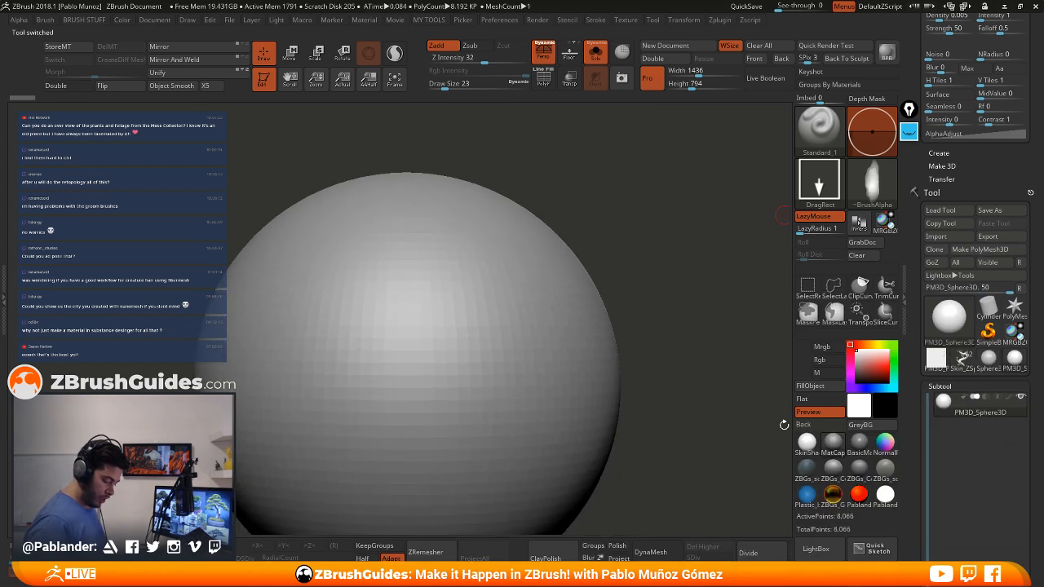
# Subdivide the sphere three times to reach SDiv 4
pyautogui.hotkey('ctrl', 'd')
pyautogui.hotkey('ctrl', 'd')
pyautogui.hotkey('ctrl', 'd')
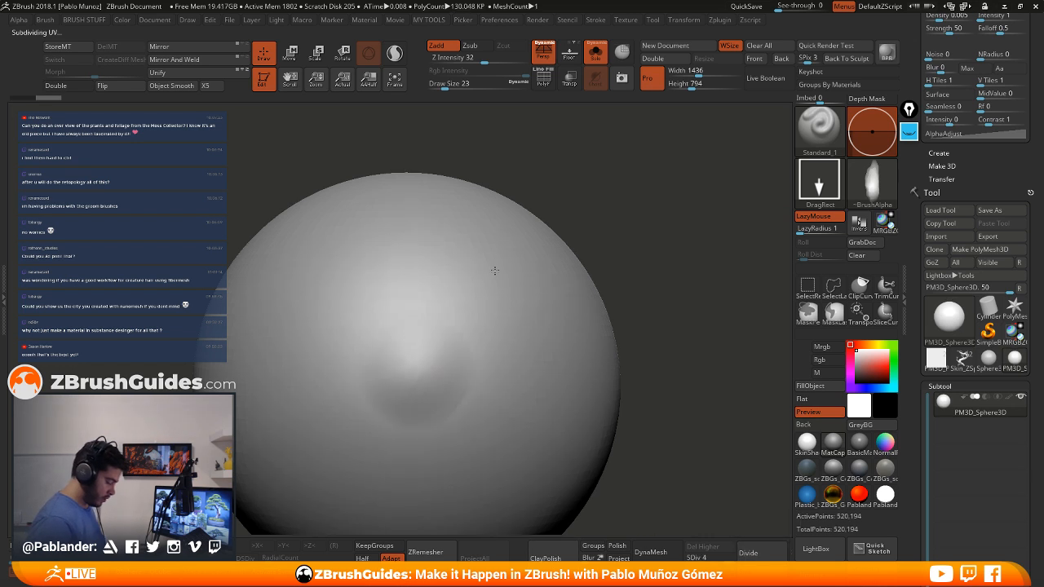
pyautogui.moveTo(638, 331)
pyautogui.keyDown('ctrl'); pyautogui.mouseDown(button='right')
pyautogui.moveTo(620, 310)
pyautogui.moveTo(524, 317)
pyautogui.moveTo(499, 296)
pyautogui.mouseUp(button='right'); pyautogui.keyUp('ctrl')
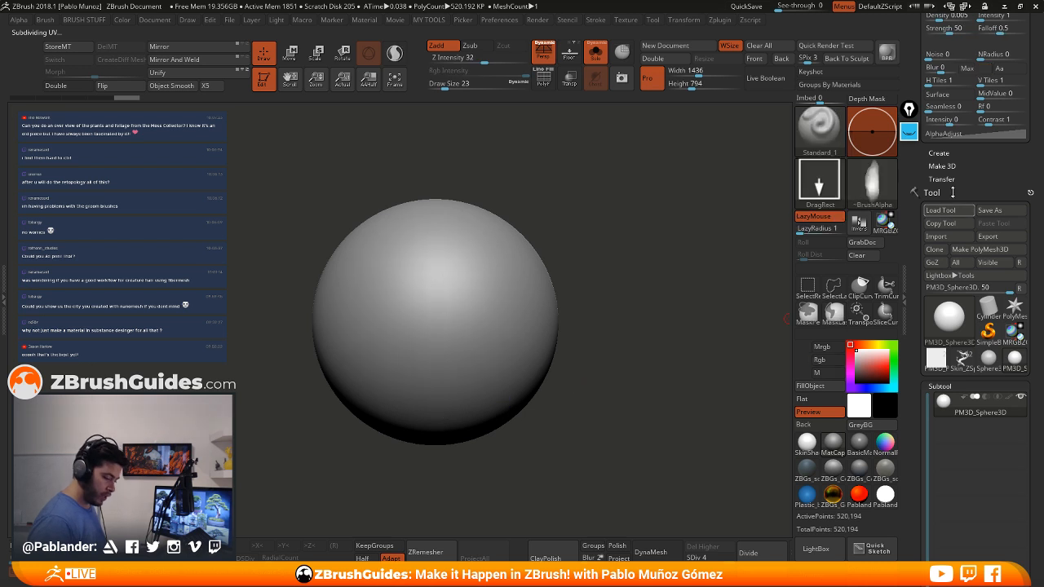
# Set the bark alpha's MidValue to 100 and the draw size to 172, testing stamps on the sphere
pyautogui.scroll(5, 964, 275)
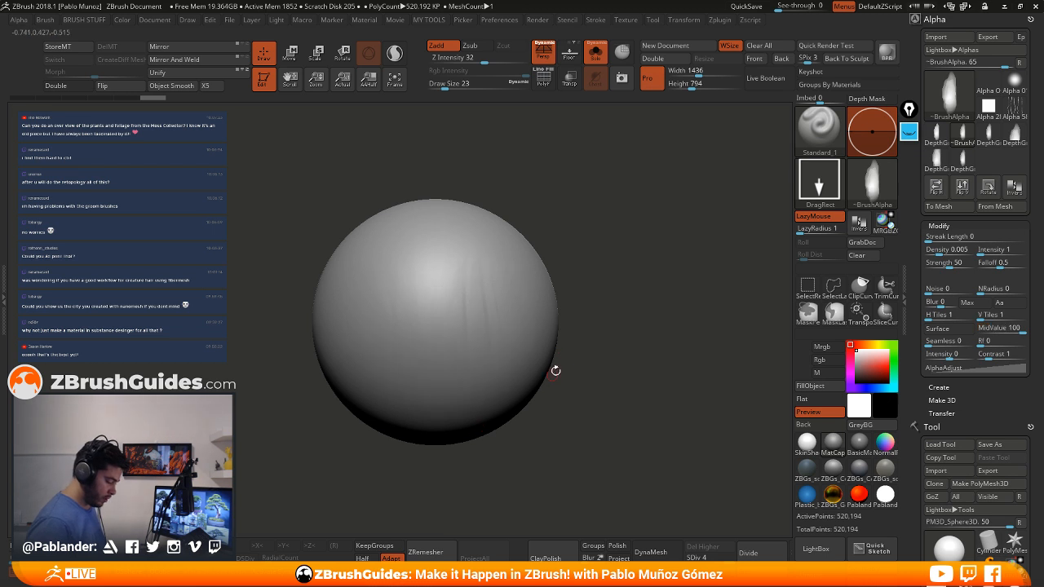
pyautogui.press('space')
pyautogui.moveTo(508, 325)
pyautogui.mouseDown()
pyautogui.moveTo(496, 325)
pyautogui.moveTo(498, 301)
pyautogui.mouseUp()
pyautogui.hotkey('ctrl', 'shift', 'z')
pyautogui.press('space')
pyautogui.moveTo(426, 288); pyautogui.dragTo(428, 368)
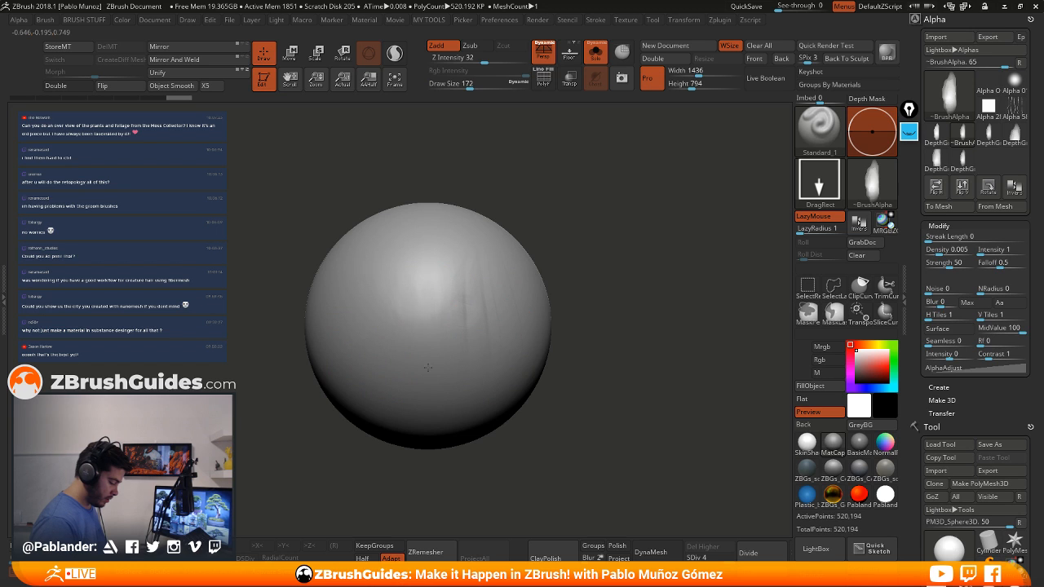
pyautogui.moveTo(431, 393)
pyautogui.mouseDown(button='right')
pyautogui.moveTo(551, 274)
pyautogui.moveTo(496, 318)
pyautogui.mouseUp(button='right')
pyautogui.moveTo(496, 318)
pyautogui.keyDown('alt'); pyautogui.mouseDown()
pyautogui.moveTo(448, 301)
pyautogui.moveTo(437, 326)
pyautogui.mouseUp(); pyautogui.keyUp('alt')
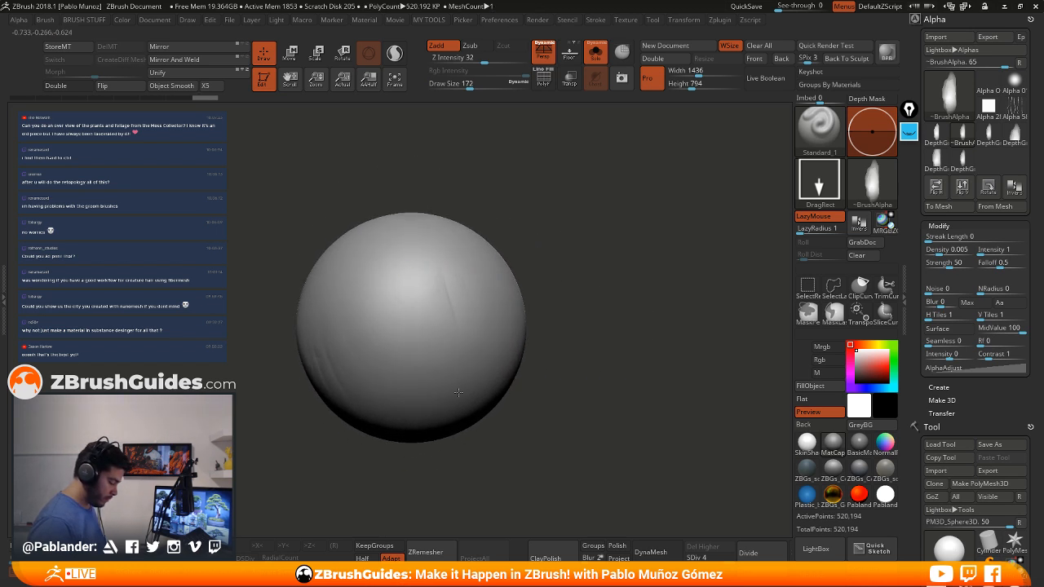
pyautogui.moveTo(571, 315)
pyautogui.keyDown('alt'); pyautogui.mouseDown()
pyautogui.moveTo(588, 289)
pyautogui.moveTo(610, 349)
pyautogui.moveTo(577, 412)
pyautogui.mouseUp(); pyautogui.keyUp('alt')
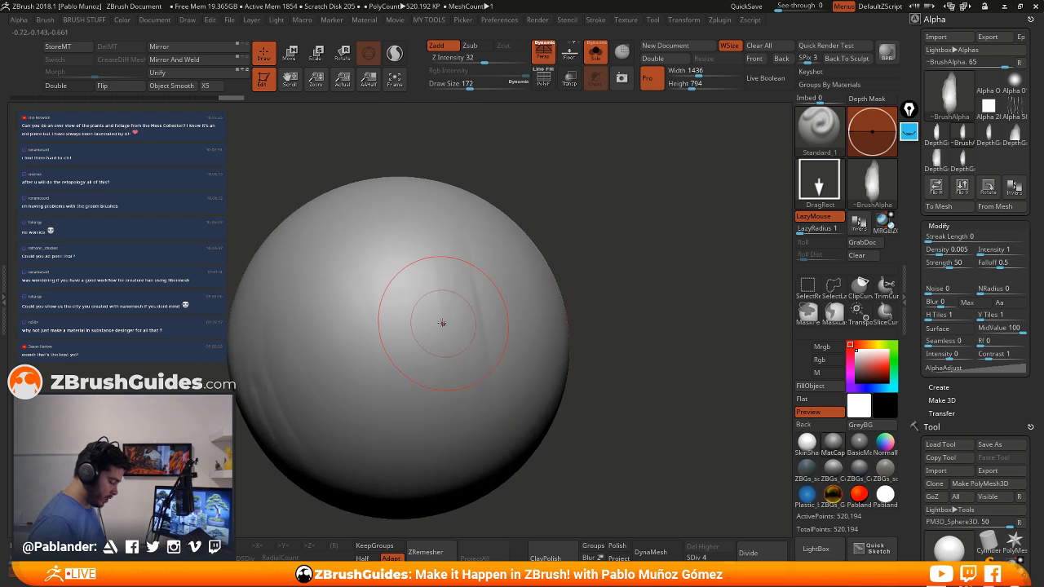
# Stamp several overlapping bark alpha impressions across the front of the sphere
pyautogui.moveTo(442, 323)
pyautogui.mouseDown()
pyautogui.moveTo(429, 407)
pyautogui.moveTo(443, 418)
pyautogui.mouseUp()
pyautogui.moveTo(401, 316); pyautogui.dragTo(429, 408)
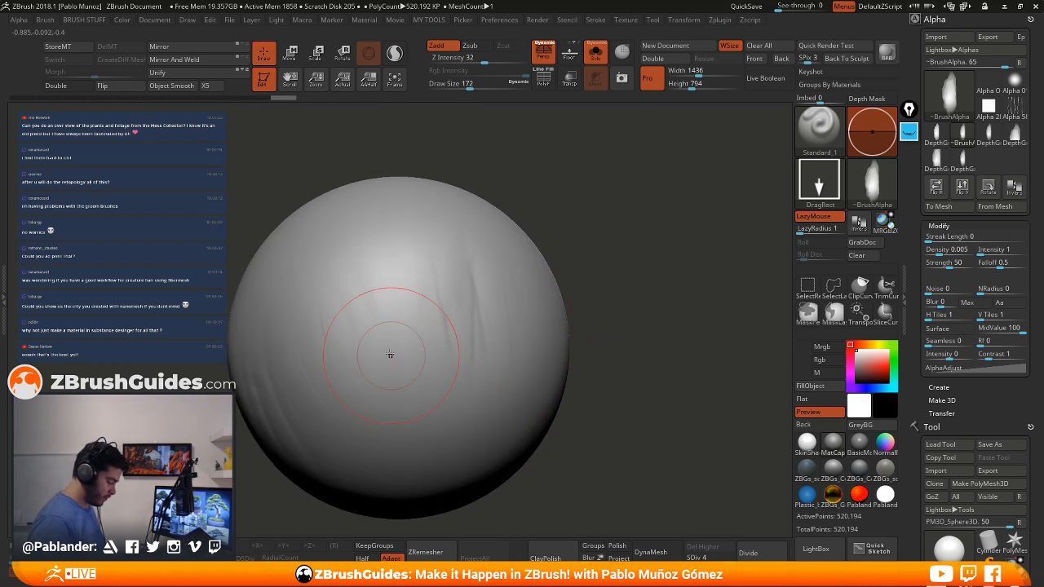
pyautogui.moveTo(390, 354); pyautogui.dragTo(441, 482)
pyautogui.moveTo(429, 338); pyautogui.dragTo(457, 473)
pyautogui.moveTo(656, 354)
pyautogui.mouseDown()
pyautogui.moveTo(616, 384)
pyautogui.moveTo(578, 381)
pyautogui.mouseUp()
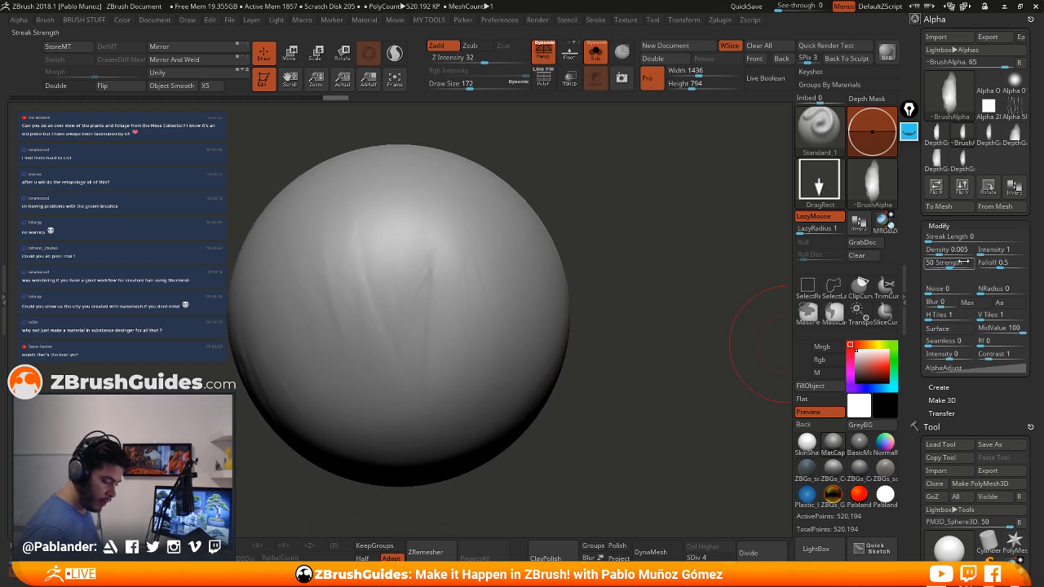
# Set the alpha's streak Falloff to 0.01 and Contrast to 1.4743, and stamp it on the sphere
pyautogui.moveTo(997, 263); pyautogui.dragTo(1000, 264)
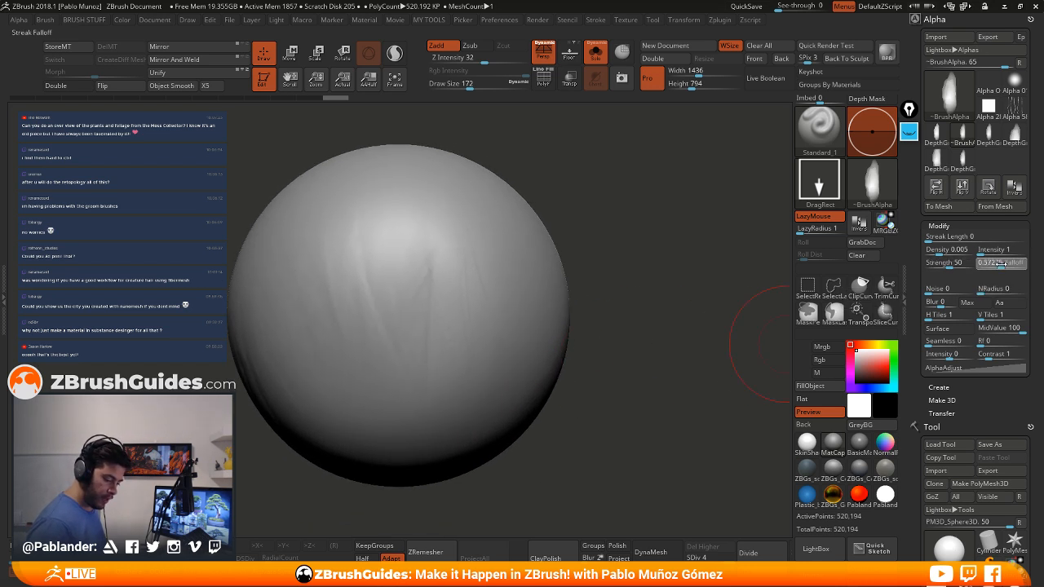
pyautogui.write('0.01')
pyautogui.press('Return')
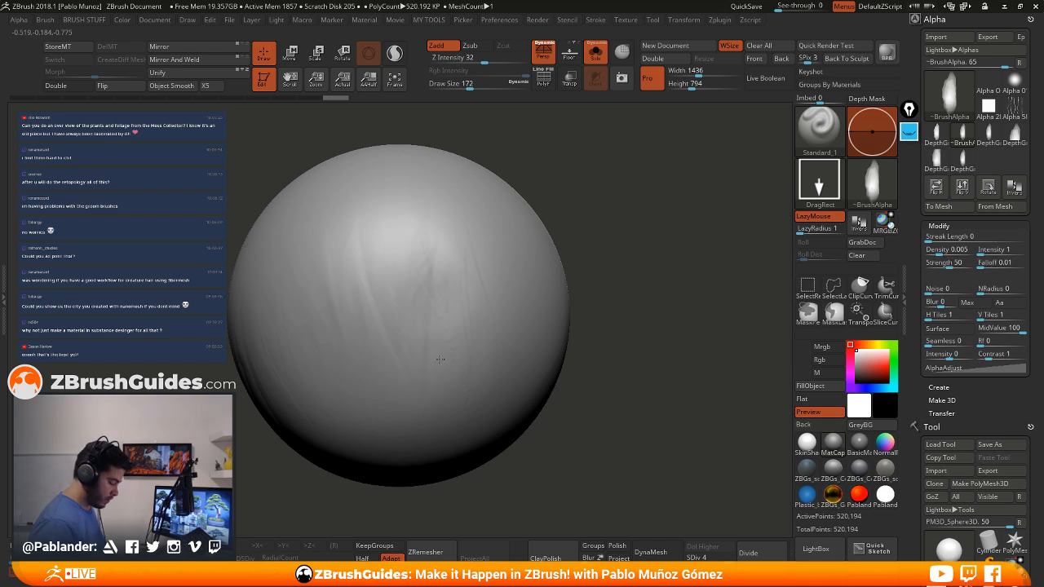
pyautogui.click(991, 356)
pyautogui.moveTo(405, 254)
pyautogui.mouseDown()
pyautogui.moveTo(441, 372)
pyautogui.moveTo(497, 305)
pyautogui.mouseUp()
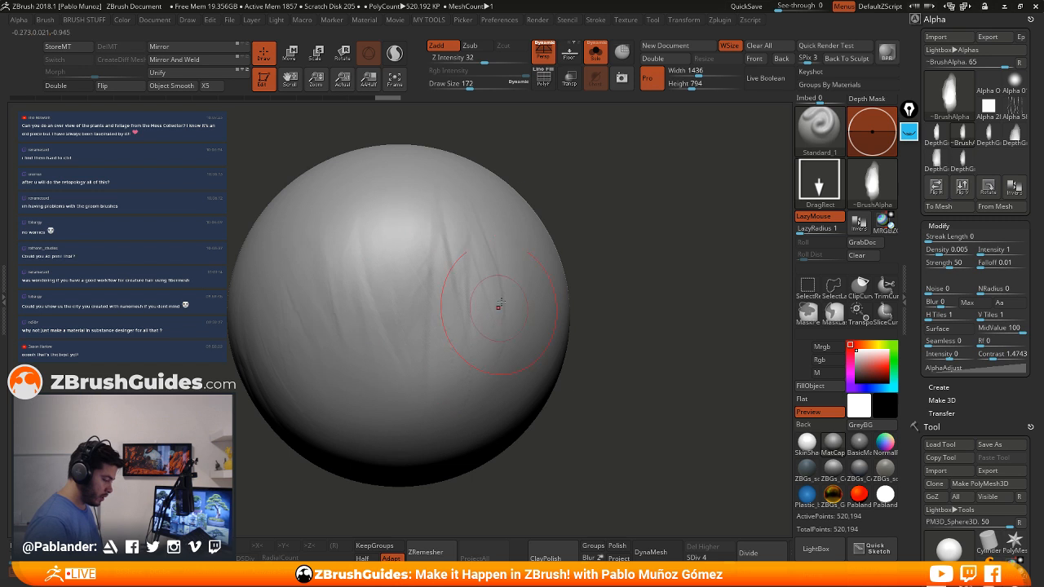
# Raise the brush's Z Intensity to 100 and test the bark stamp on the sphere, undoing the last change
pyautogui.click(513, 58)
pyautogui.moveTo(514, 59); pyautogui.dragTo(530, 59)
pyautogui.moveTo(425, 278); pyautogui.dragTo(440, 383)
pyautogui.keyDown('alt'); pyautogui.moveTo(602, 385); pyautogui.dragTo(627, 325); pyautogui.keyUp('alt')
pyautogui.hotkey('ctrl', 'z')
# Reduce the draw size to 101 and stamp a large bark impression on the sphere
pyautogui.press('space')
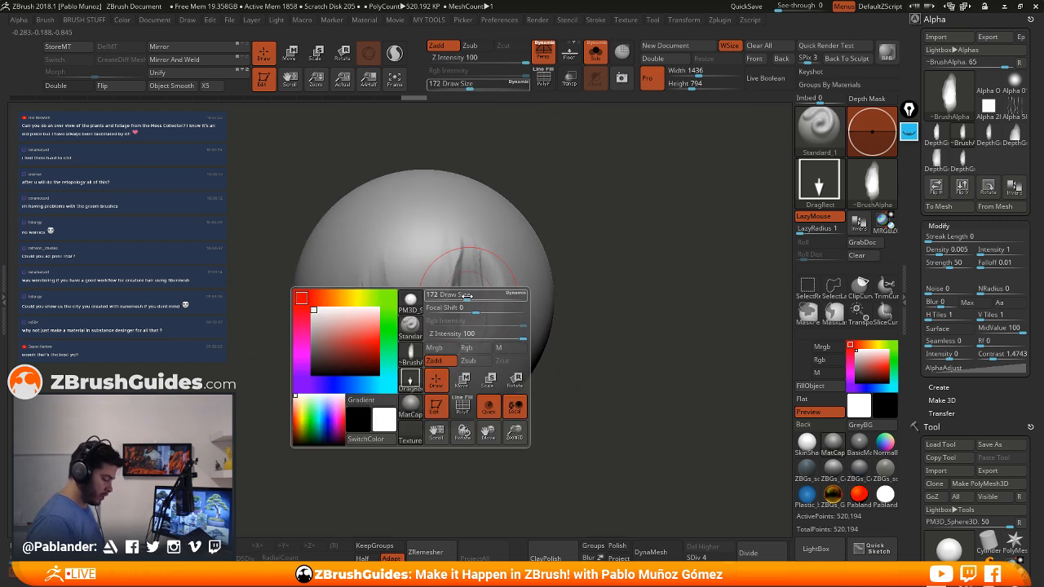
pyautogui.moveTo(467, 297); pyautogui.dragTo(459, 295)
pyautogui.moveTo(416, 259)
pyautogui.mouseDown()
pyautogui.moveTo(433, 303)
pyautogui.moveTo(498, 334)
pyautogui.moveTo(543, 291)
pyautogui.moveTo(585, 291)
pyautogui.mouseUp()
# Set the alpha's Contrast to 0 and test stamps on the sphere, undoing the last one
pyautogui.moveTo(1014, 354); pyautogui.dragTo(977, 355)
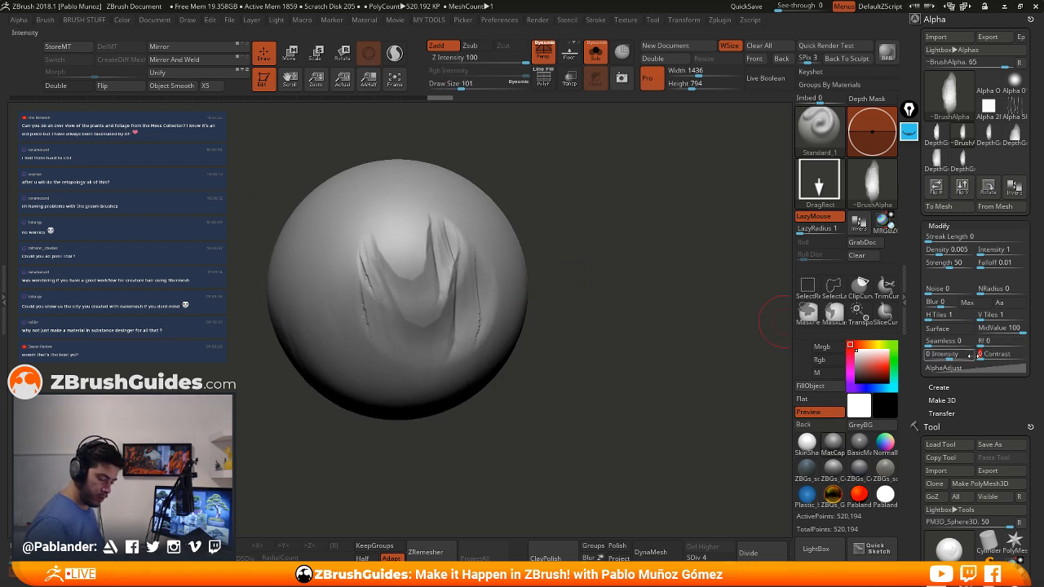
pyautogui.moveTo(394, 222); pyautogui.dragTo(534, 329)
pyautogui.moveTo(620, 359)
pyautogui.mouseDown()
pyautogui.moveTo(601, 324)
pyautogui.moveTo(609, 346)
pyautogui.mouseUp()
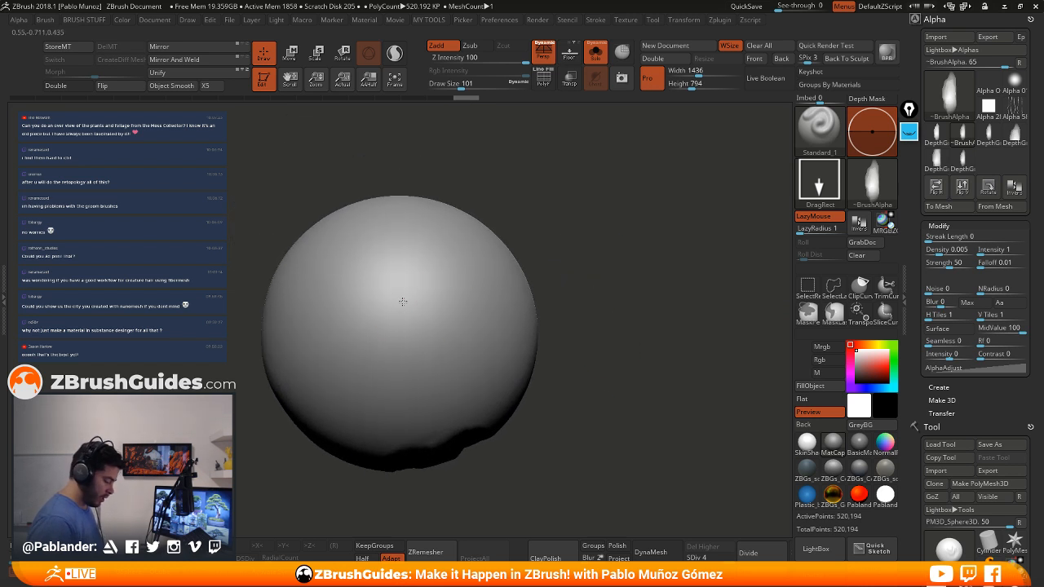
pyautogui.moveTo(402, 302)
pyautogui.mouseDown()
pyautogui.moveTo(391, 310)
pyautogui.moveTo(455, 291)
pyautogui.mouseUp()
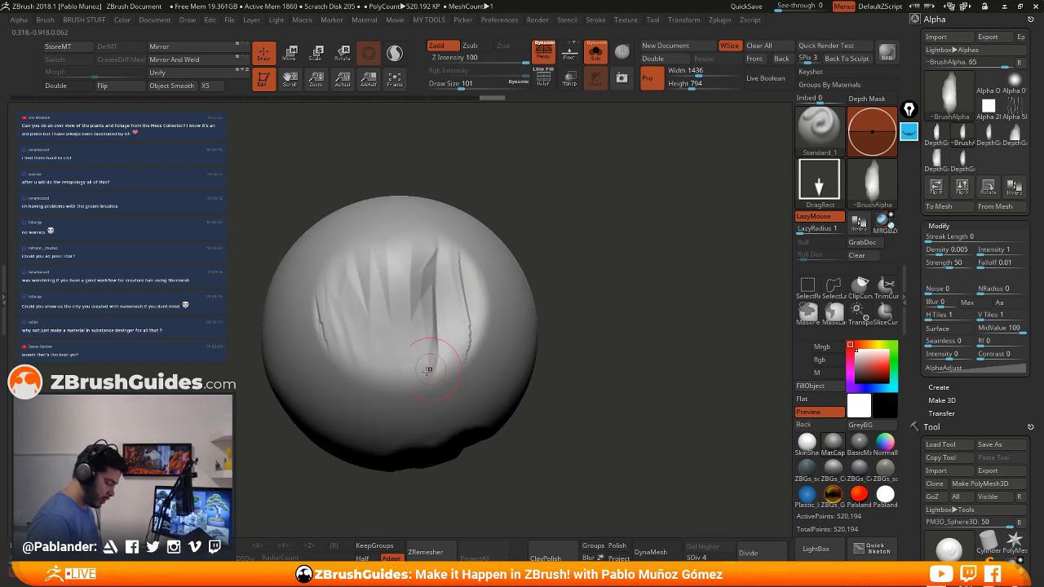
pyautogui.hotkey('ctrl', 'z')
# Try a higher Focal Shift with a bark stamp on the sphere, and undo the stamp
pyautogui.scroll(-1, 914, 332)
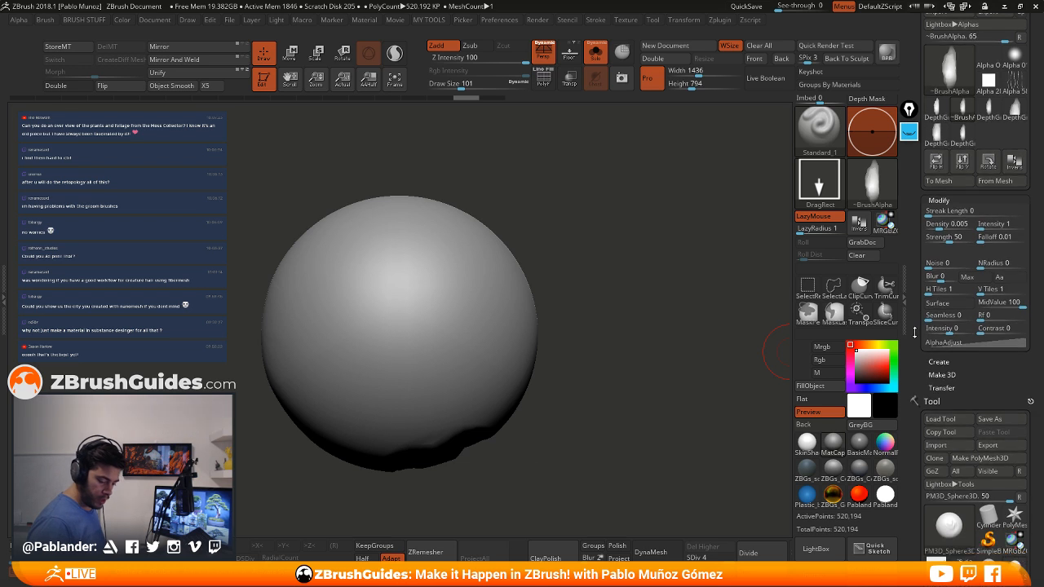
pyautogui.press('space')
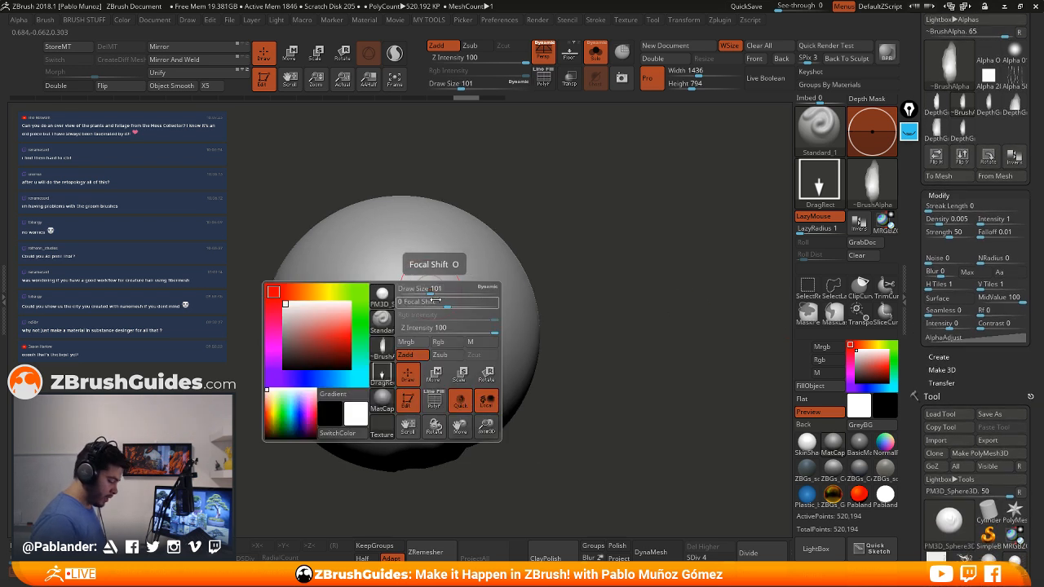
pyautogui.moveTo(437, 301); pyautogui.dragTo(467, 306)
pyautogui.moveTo(406, 289); pyautogui.dragTo(445, 324)
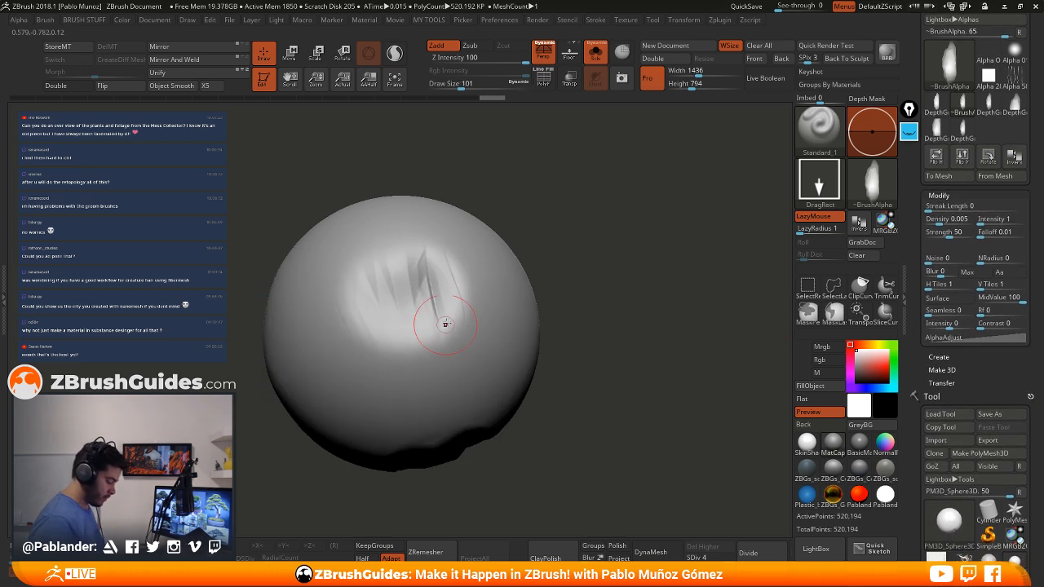
pyautogui.hotkey('ctrl', 'z')
# Readjust the brush's Focal Shift and stamp a large bark impression on a clean area of the sphere
pyautogui.press('space')
pyautogui.moveTo(381, 273); pyautogui.dragTo(418, 393)
pyautogui.moveTo(545, 320)
pyautogui.mouseDown()
pyautogui.moveTo(586, 326)
pyautogui.moveTo(568, 345)
pyautogui.moveTo(557, 329)
pyautogui.mouseUp()
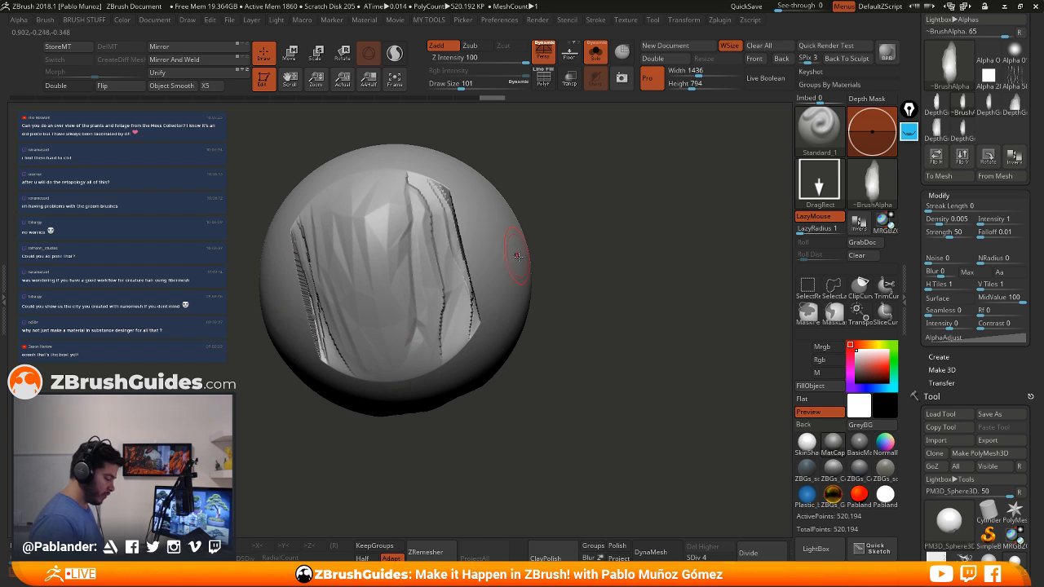
pyautogui.moveTo(592, 279); pyautogui.dragTo(576, 315)
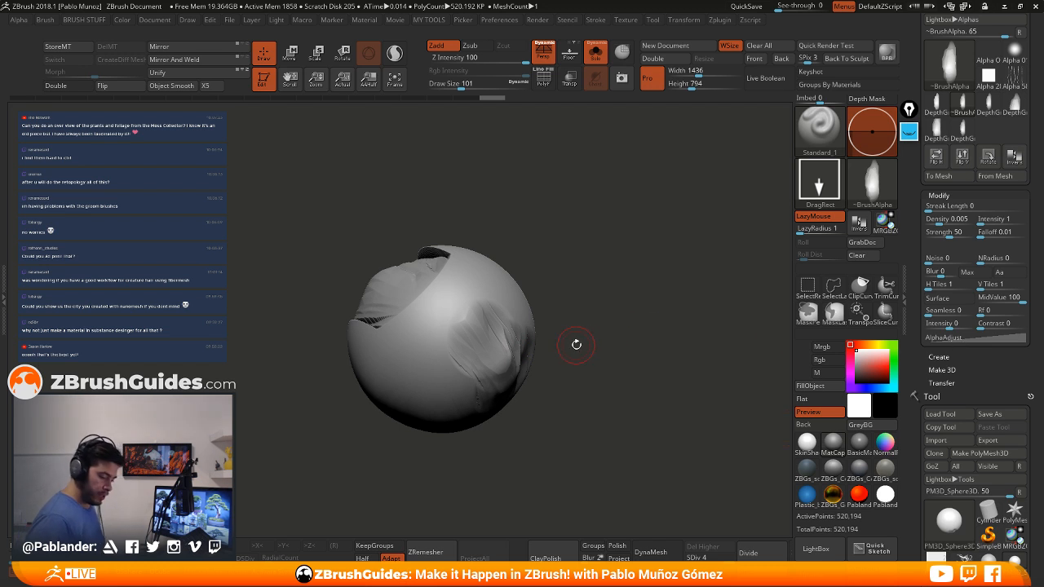
# Switch back to the bonsai tree tool and turn it to an upright side view
pyautogui.scroll(-3, 951, 369)
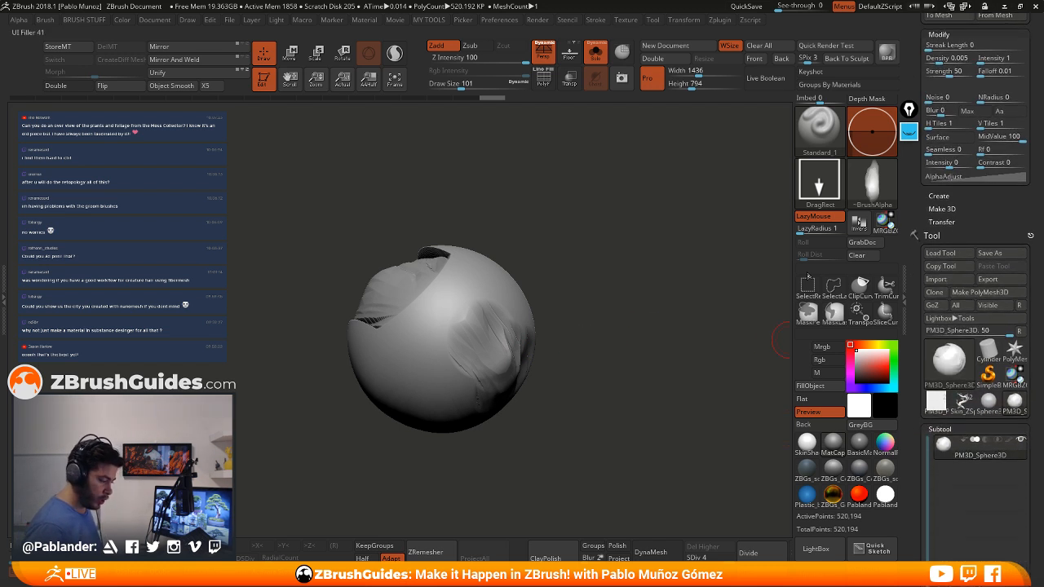
pyautogui.moveTo(1000, 254); pyautogui.dragTo(1000, 186)
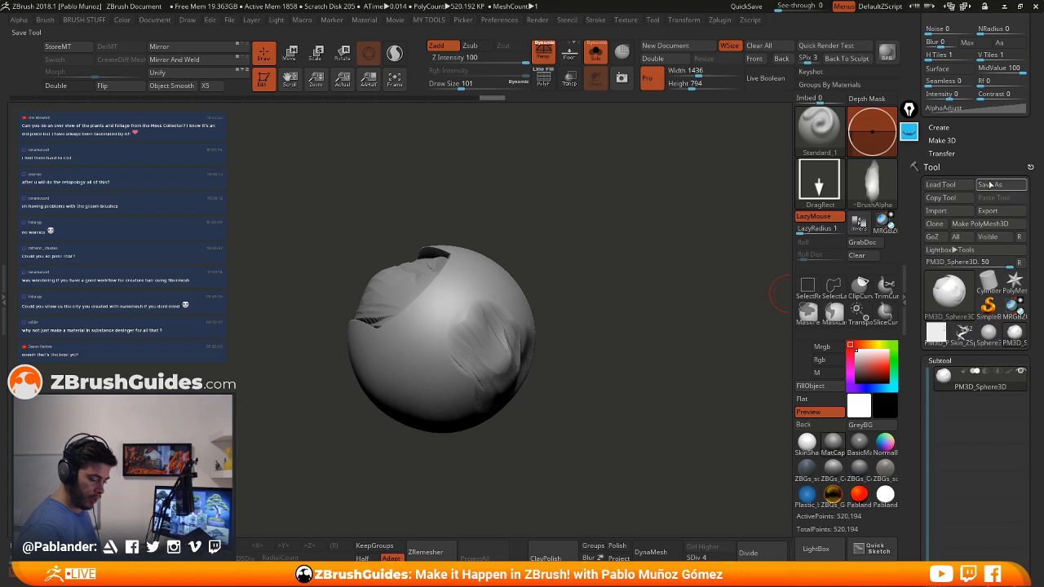
pyautogui.click(957, 343)
pyautogui.moveTo(959, 344)
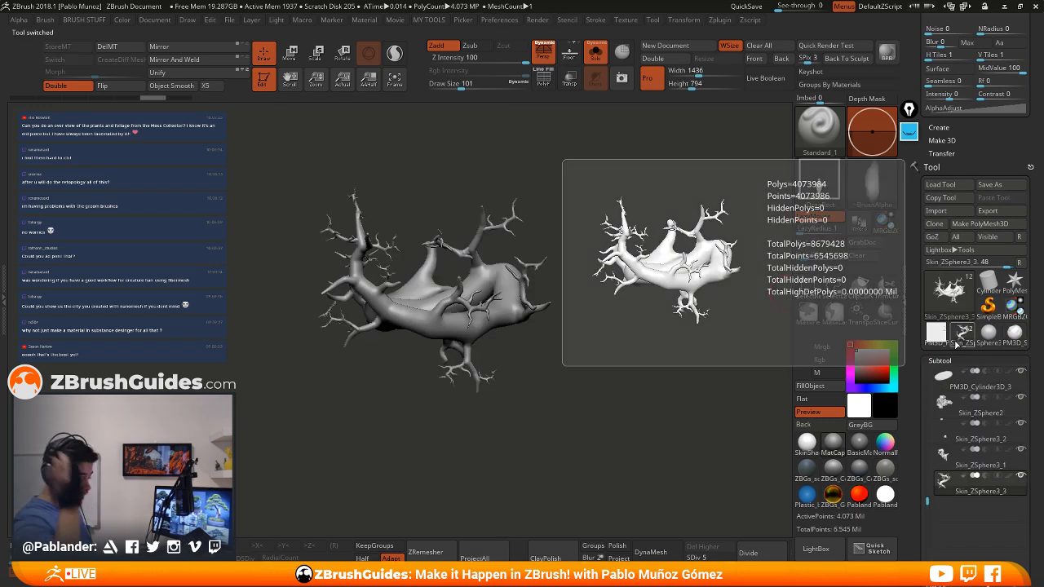
pyautogui.moveTo(613, 408); pyautogui.dragTo(505, 357)
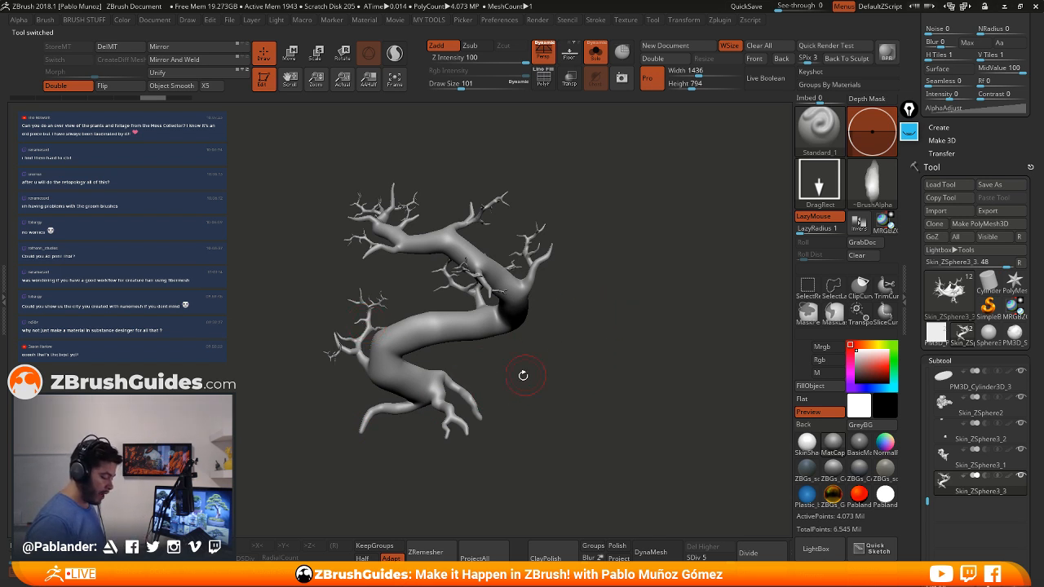
pyautogui.moveTo(433, 335); pyautogui.dragTo(547, 331, button='right')
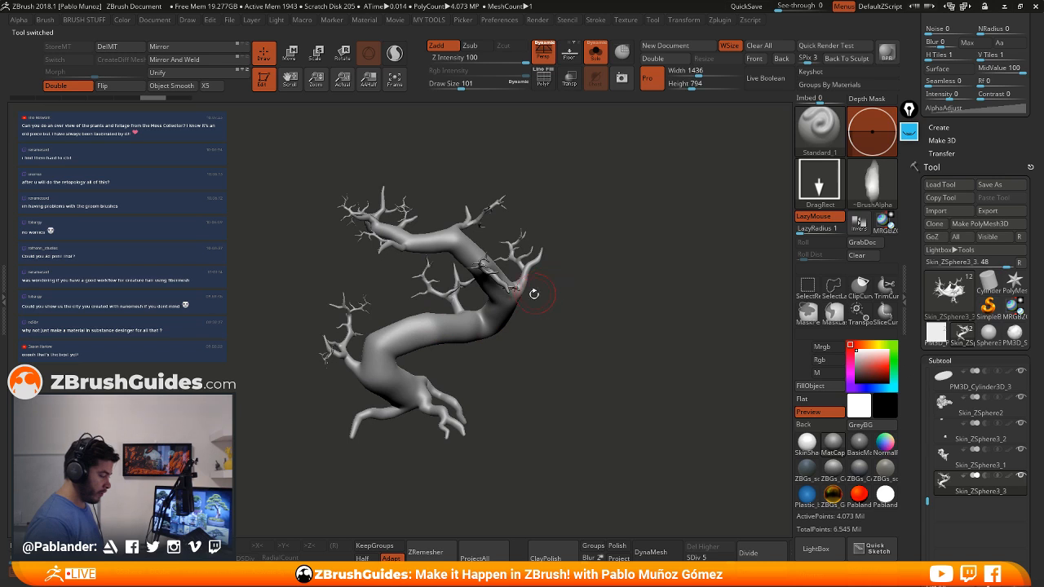
# Choose the ClayBuildup brush, set its Draw Size to 25 and stroke over the base of the small lower branch
pyautogui.press('b')
pyautogui.press('c')
pyautogui.press('b')
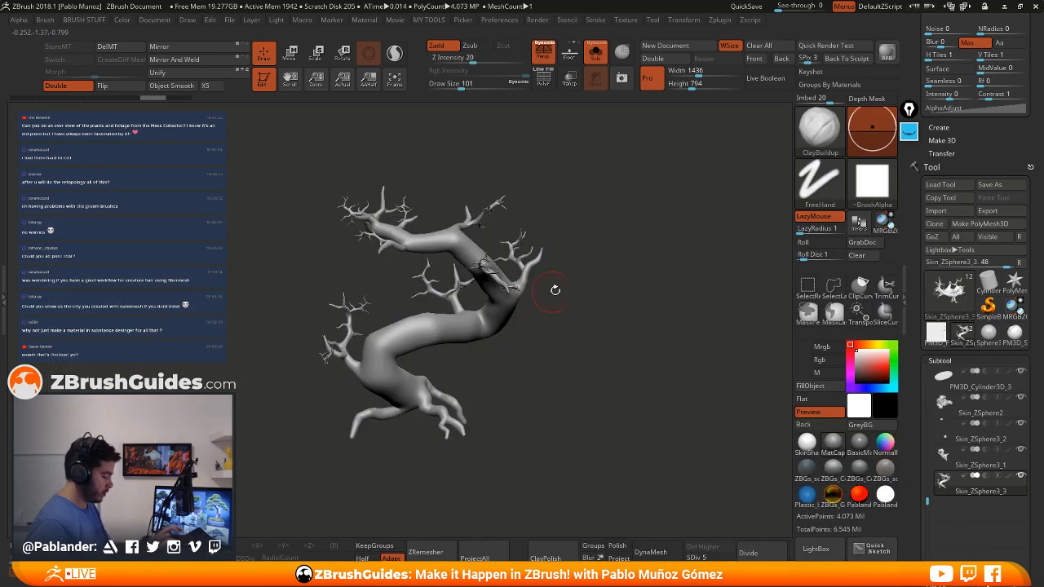
pyautogui.moveTo(424, 333)
pyautogui.keyDown('ctrl'); pyautogui.mouseDown(button='right')
pyautogui.moveTo(412, 412)
pyautogui.moveTo(396, 383)
pyautogui.mouseUp(button='right'); pyautogui.keyUp('ctrl')
pyautogui.press('space')
pyautogui.moveTo(444, 311); pyautogui.dragTo(365, 323)
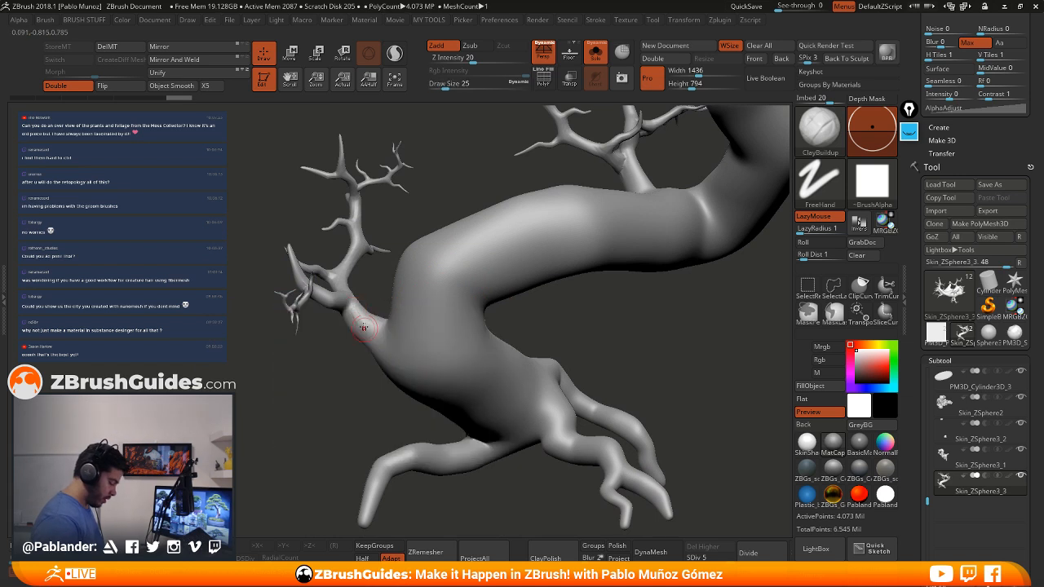
# Build up rough bark strokes along the fork and upper stem of the small lower branch
pyautogui.keyDown('ctrl'); pyautogui.moveTo(366, 323); pyautogui.dragTo(337, 297, button='right'); pyautogui.keyUp('ctrl')
pyautogui.moveTo(330, 279); pyautogui.dragTo(333, 270)
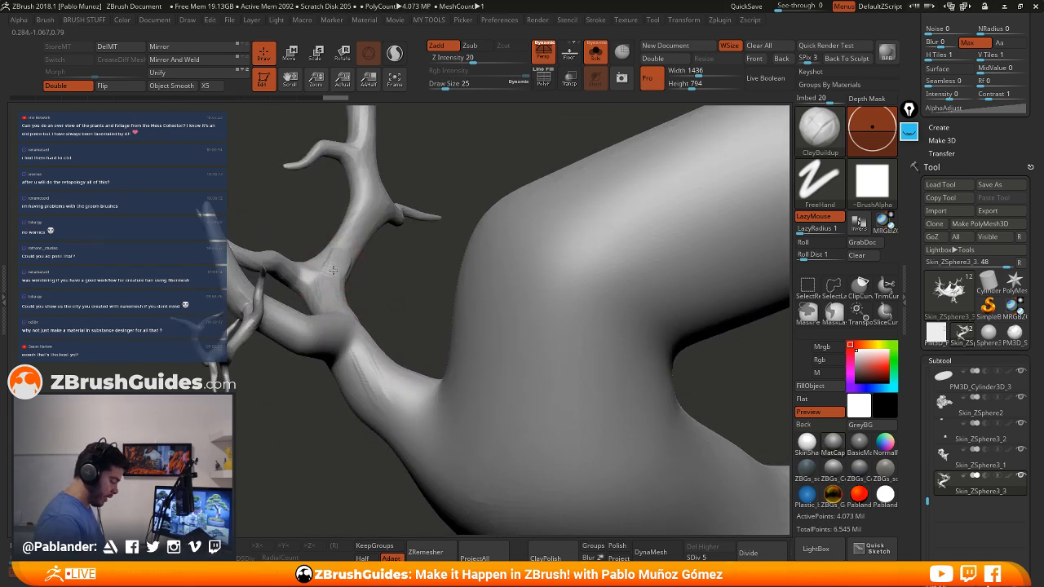
pyautogui.moveTo(355, 231); pyautogui.dragTo(357, 237)
pyautogui.moveTo(362, 194)
pyautogui.mouseDown()
pyautogui.moveTo(358, 223)
pyautogui.moveTo(369, 166)
pyautogui.moveTo(379, 199)
pyautogui.mouseUp()
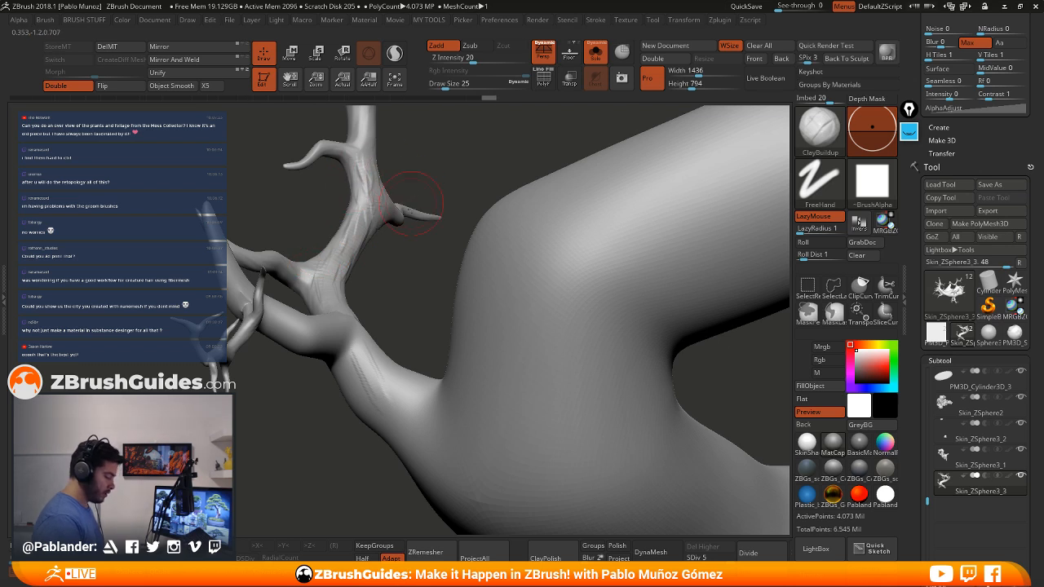
# Turn off Solo to bring back the other subtools and add clay strokes where the small branch joins the trunk
pyautogui.click(596, 52)
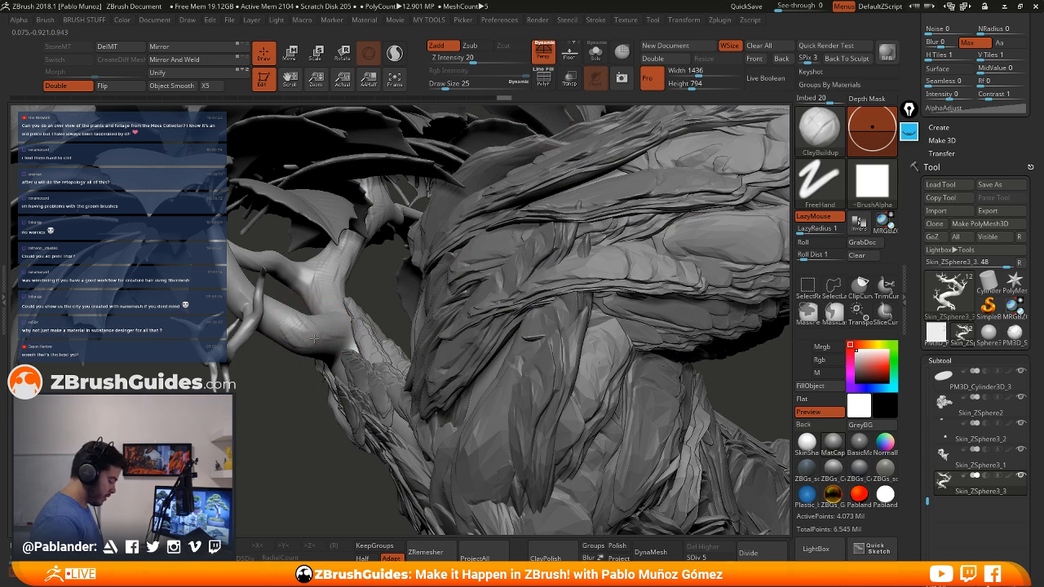
pyautogui.moveTo(314, 340)
pyautogui.mouseDown()
pyautogui.moveTo(289, 304)
pyautogui.moveTo(310, 278)
pyautogui.mouseUp()
pyautogui.moveTo(335, 275)
pyautogui.mouseDown(button='right')
pyautogui.moveTo(351, 323)
pyautogui.moveTo(404, 306)
pyautogui.moveTo(466, 350)
pyautogui.moveTo(506, 343)
pyautogui.mouseUp(button='right')
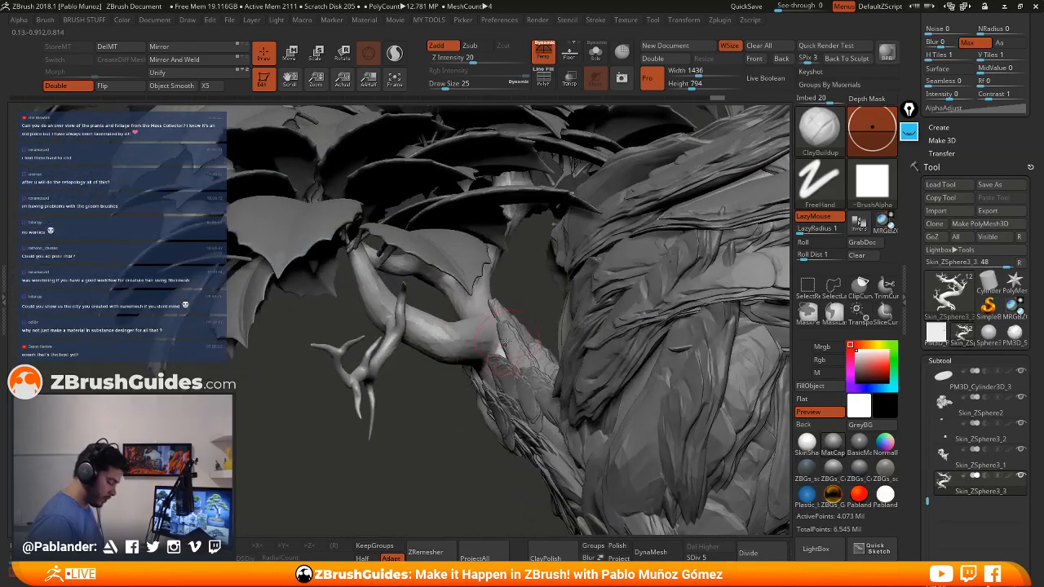
pyautogui.moveTo(492, 335)
pyautogui.mouseDown()
pyautogui.moveTo(499, 346)
pyautogui.moveTo(497, 329)
pyautogui.mouseUp()
# Set the Draw Size to 13 and blend the trunk bark into the smooth branch with fine clay strokes
pyautogui.press('space')
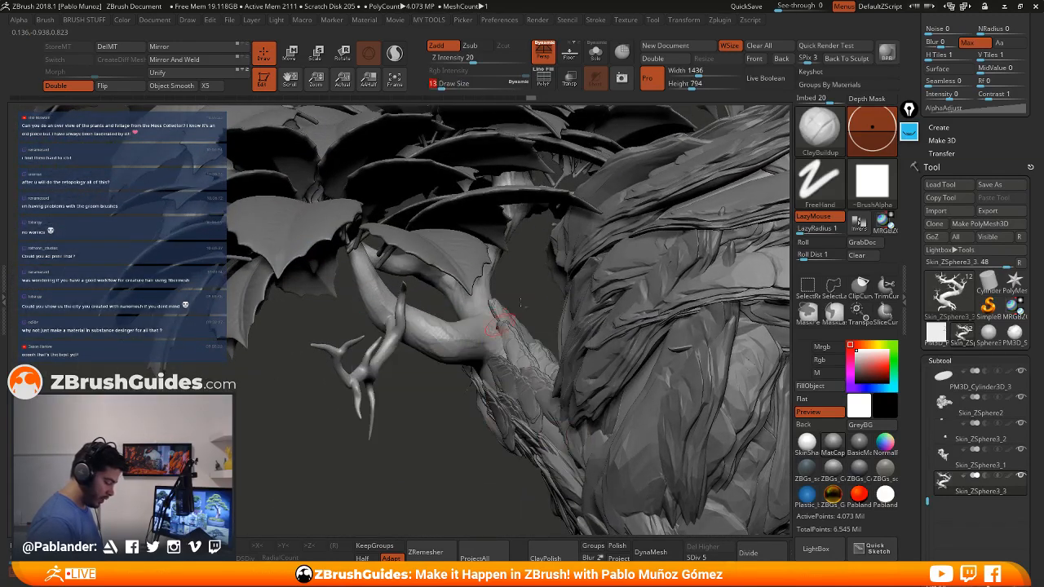
pyautogui.moveTo(521, 303)
pyautogui.keyDown('ctrl'); pyautogui.mouseDown(button='right')
pyautogui.moveTo(481, 422)
pyautogui.moveTo(477, 375)
pyautogui.moveTo(397, 360)
pyautogui.mouseUp(button='right'); pyautogui.keyUp('ctrl')
pyautogui.moveTo(398, 361)
pyautogui.mouseDown()
pyautogui.moveTo(345, 352)
pyautogui.moveTo(271, 364)
pyautogui.moveTo(341, 338)
pyautogui.mouseUp()
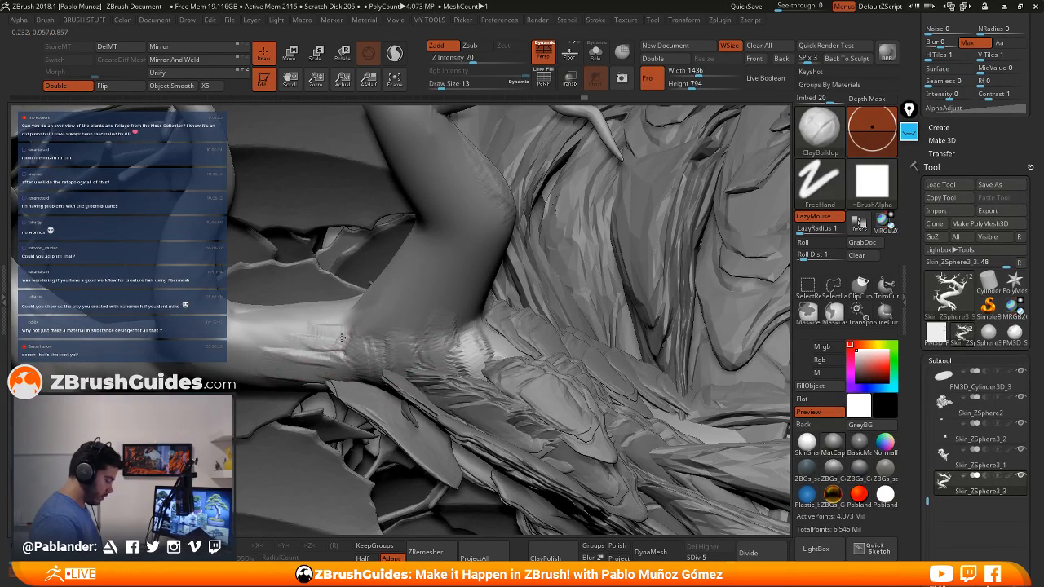
pyautogui.moveTo(412, 351)
pyautogui.mouseDown()
pyautogui.moveTo(385, 332)
pyautogui.moveTo(400, 343)
pyautogui.mouseUp()
# Continue the fine ClayBuildup strokes around the other sides of the small branch's lower section
pyautogui.moveTo(440, 318)
pyautogui.keyDown('ctrl'); pyautogui.mouseDown(button='right')
pyautogui.moveTo(457, 357)
pyautogui.moveTo(330, 373)
pyautogui.moveTo(478, 348)
pyautogui.mouseUp(button='right'); pyautogui.keyUp('ctrl')
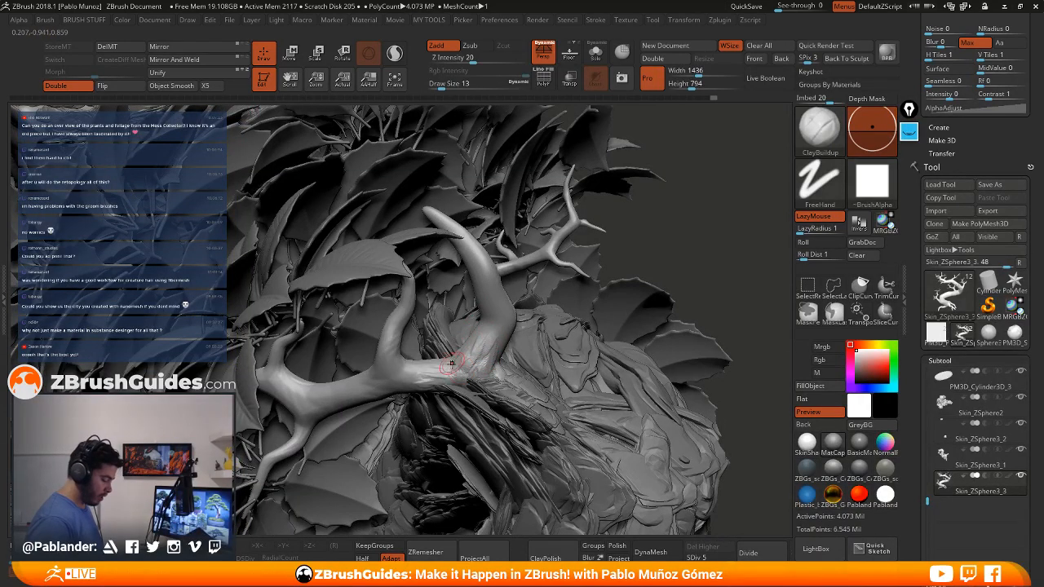
pyautogui.moveTo(499, 342); pyautogui.dragTo(378, 372, button='right')
pyautogui.moveTo(331, 337); pyautogui.dragTo(436, 336, button='right')
pyautogui.moveTo(431, 336)
pyautogui.mouseDown()
pyautogui.moveTo(405, 312)
pyautogui.moveTo(436, 326)
pyautogui.mouseUp()
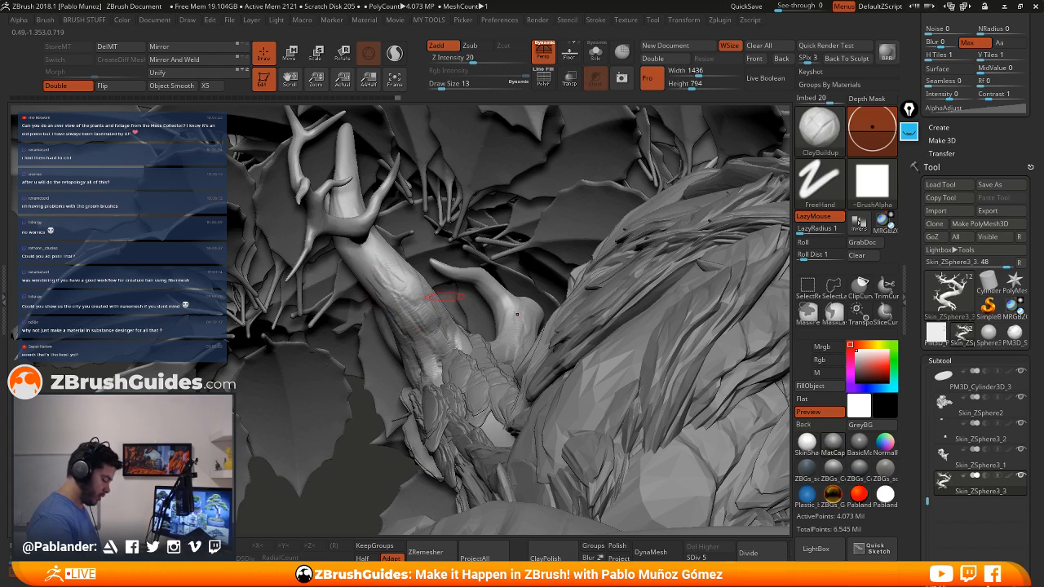
pyautogui.moveTo(390, 280); pyautogui.dragTo(499, 279, button='right')
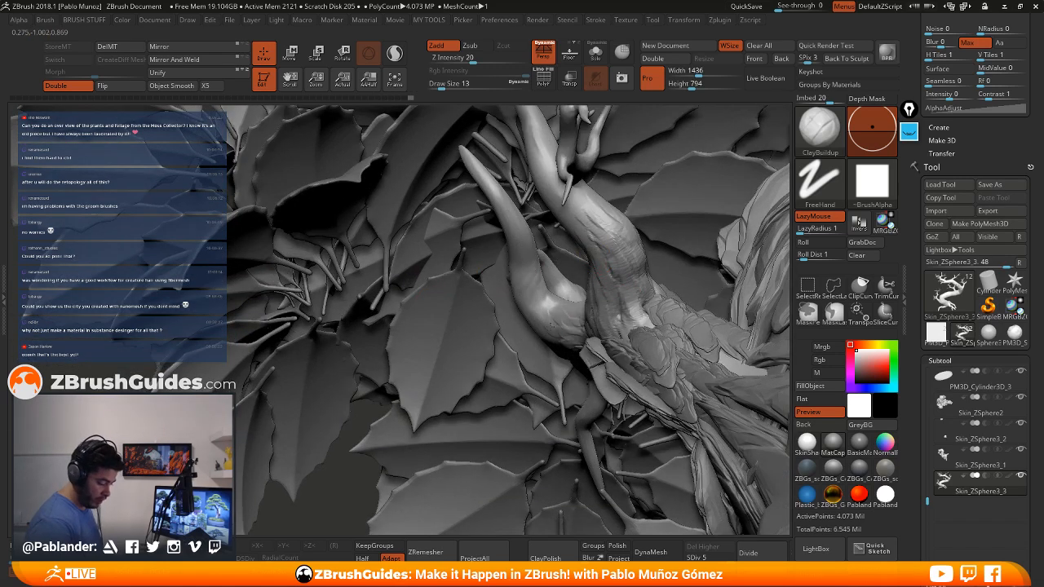
# Examine the complete bonsai with its foliage, trunk and rocky base from the side
pyautogui.keyDown('ctrl'); pyautogui.moveTo(618, 357); pyautogui.dragTo(603, 329, button='right'); pyautogui.keyUp('ctrl')
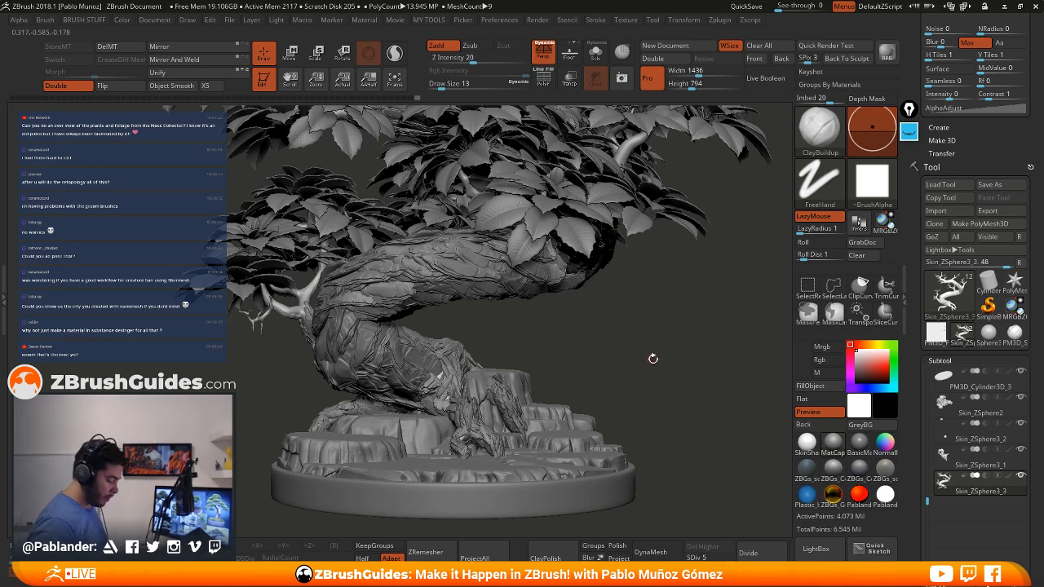
pyautogui.keyDown('ctrl'); pyautogui.moveTo(662, 374); pyautogui.dragTo(638, 341, button='right'); pyautogui.keyUp('ctrl')
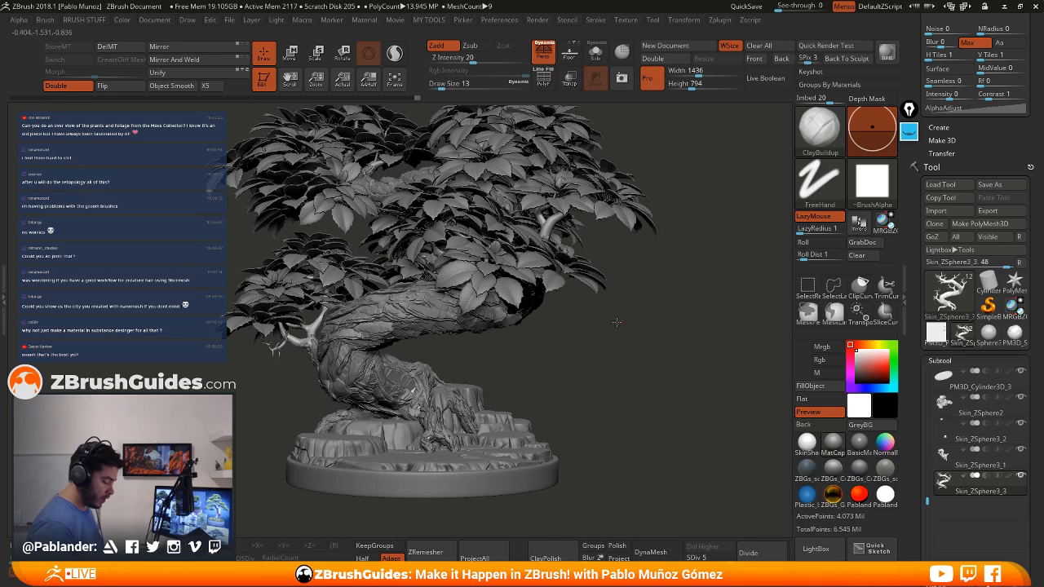
pyautogui.moveTo(617, 323); pyautogui.dragTo(609, 367, button='right')
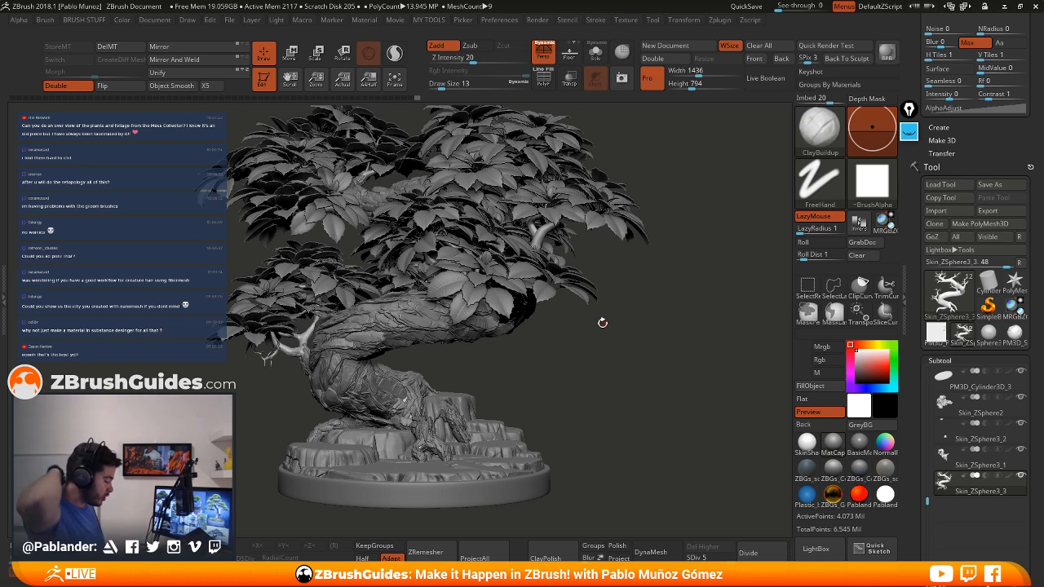
pyautogui.click(45, 19)
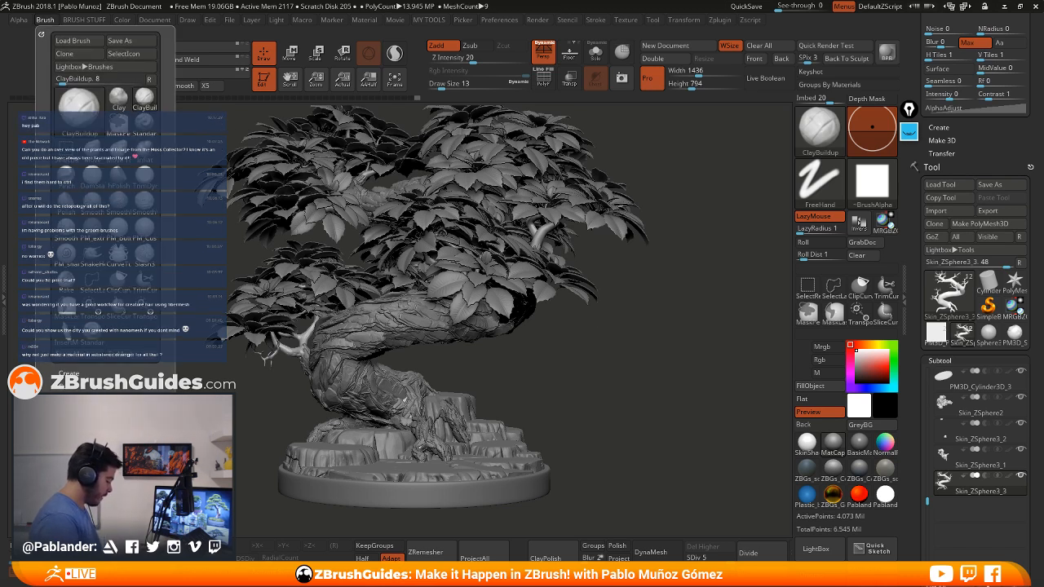
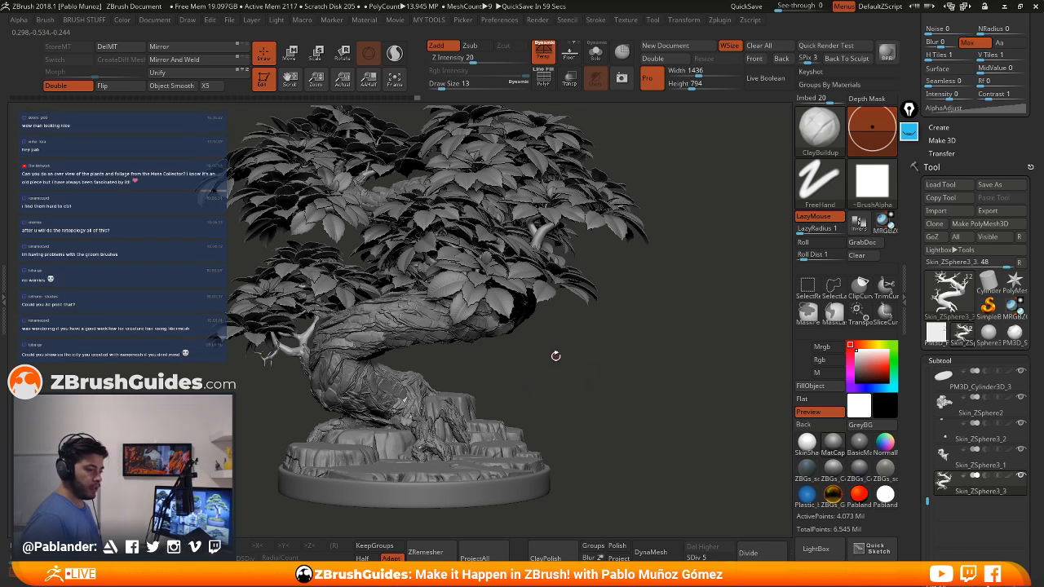
pyautogui.moveTo(550, 368); pyautogui.dragTo(576, 348)
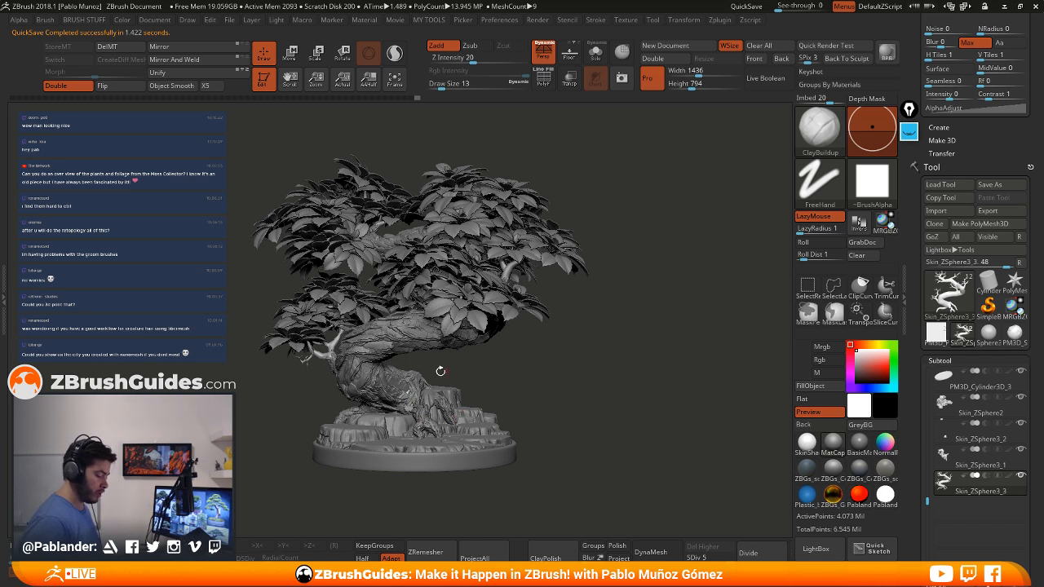
pyautogui.moveTo(581, 365)
pyautogui.mouseDown()
pyautogui.moveTo(457, 372)
pyautogui.moveTo(575, 371)
pyautogui.mouseUp()
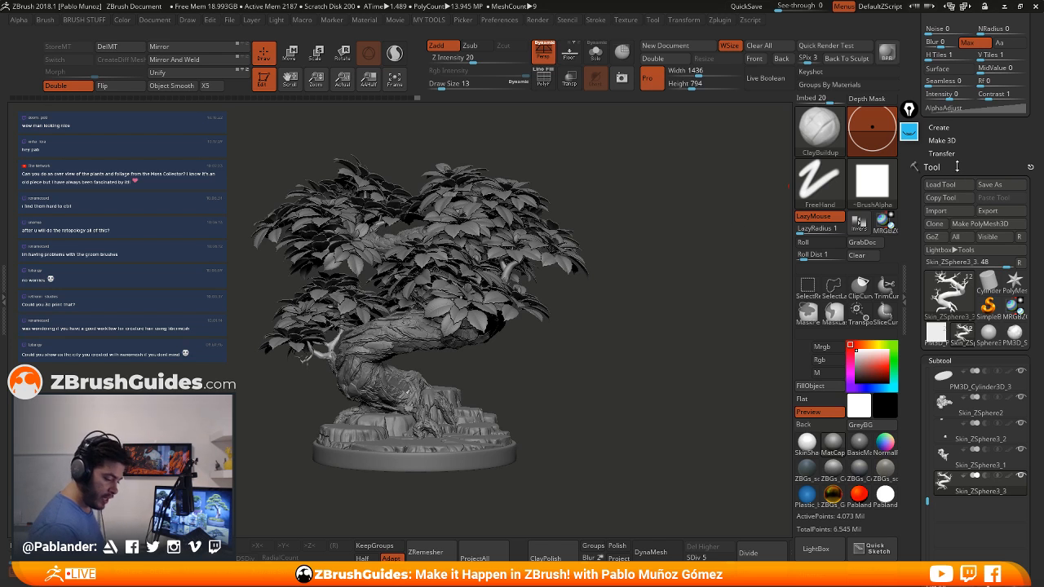
# Append a ZSphere to the bonsai as a new subtool
pyautogui.scroll(-5, 965, 230)
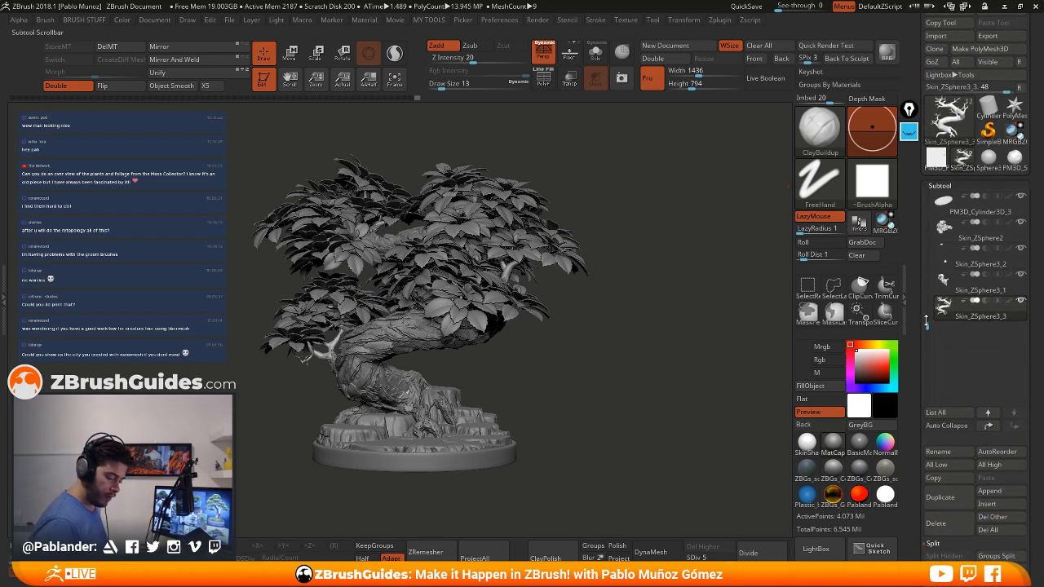
pyautogui.scroll(-2, 925, 205)
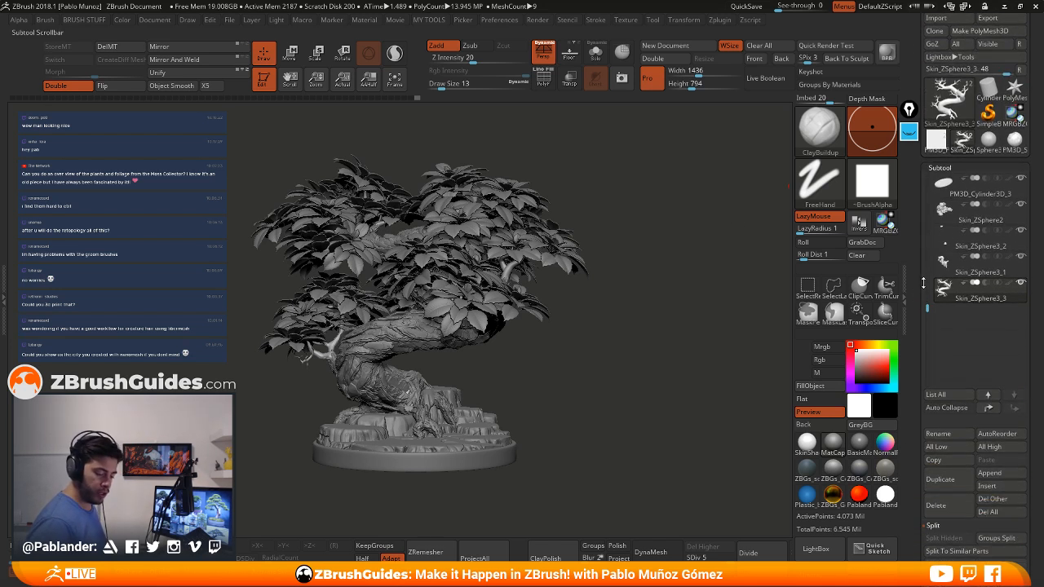
pyautogui.scroll(-1, 1030, 170)
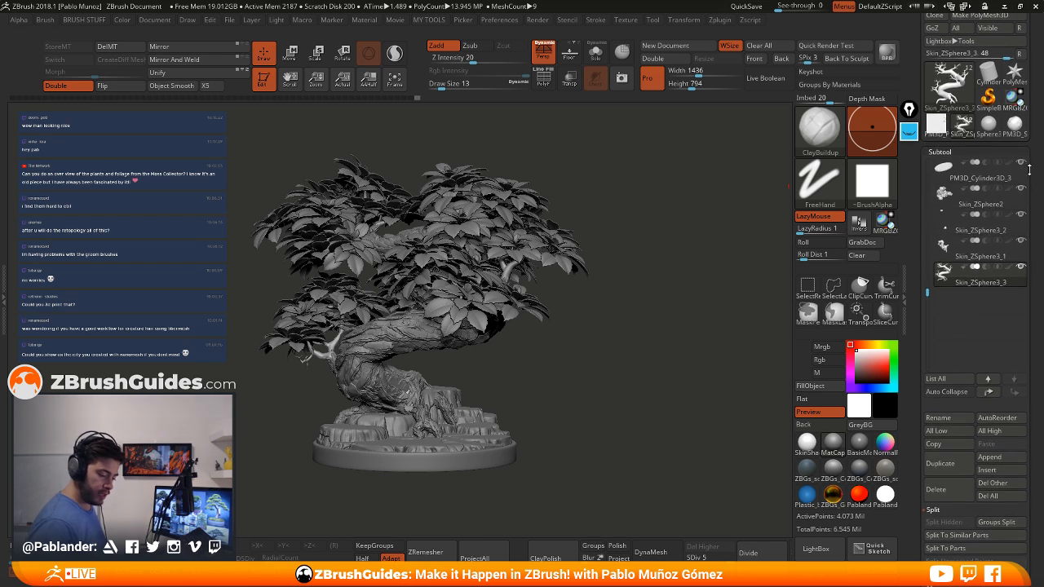
pyautogui.scroll(-3, 931, 293)
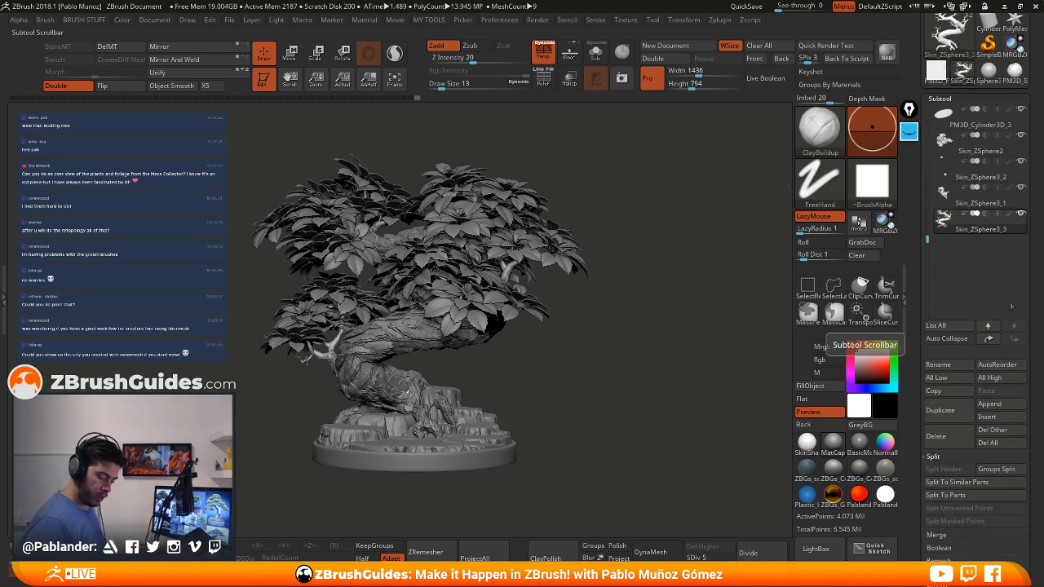
pyautogui.click(1001, 404)
pyautogui.click(834, 407)
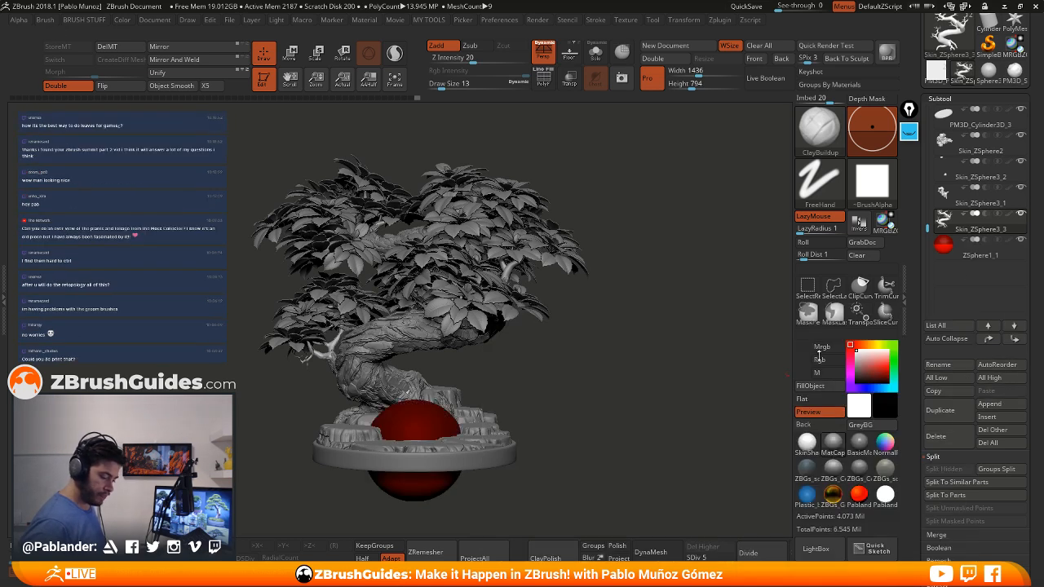
# Select the new ZSphere subtool and scale it down to a small ball
pyautogui.keyDown('alt'); pyautogui.moveTo(592, 379); pyautogui.dragTo(388, 400); pyautogui.keyUp('alt')
pyautogui.press('w')
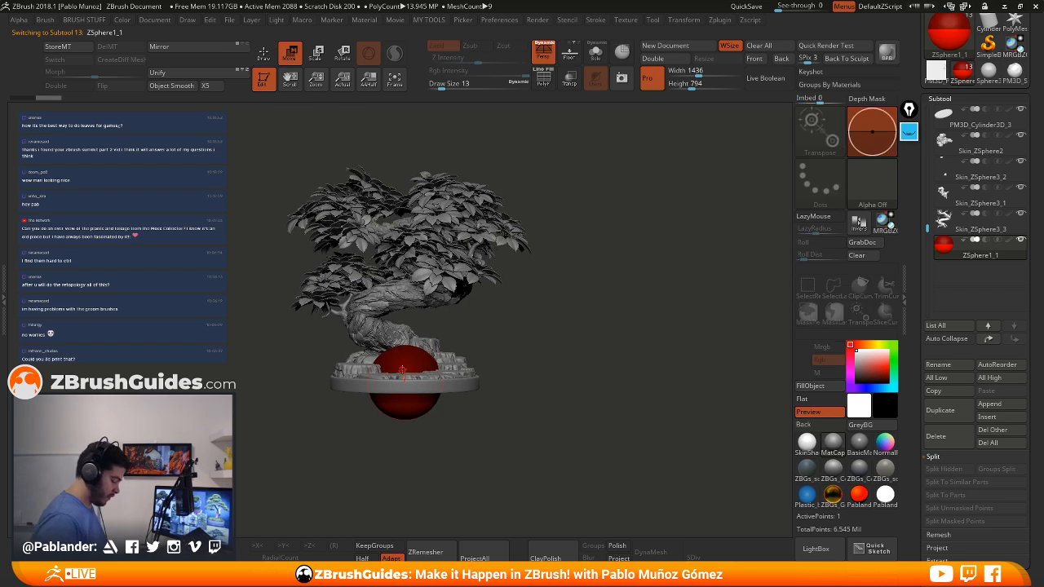
pyautogui.moveTo(403, 351)
pyautogui.mouseDown()
pyautogui.moveTo(402, 416)
pyautogui.moveTo(367, 408)
pyautogui.moveTo(368, 163)
pyautogui.mouseUp()
pyautogui.press('e')
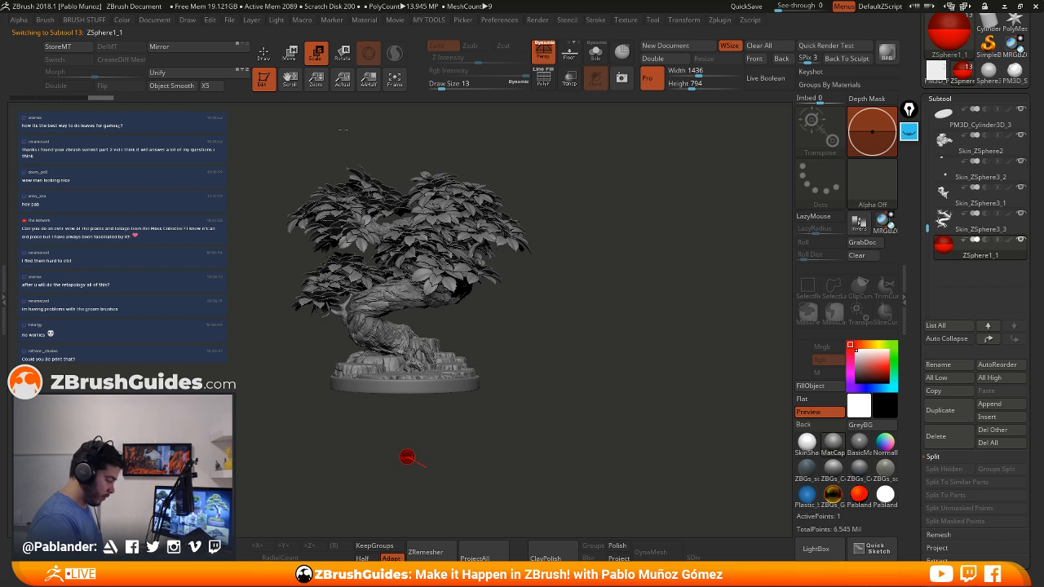
# Move the small ZSphere to a spot above the treetop
pyautogui.press('w')
pyautogui.moveTo(407, 456); pyautogui.dragTo(731, 170)
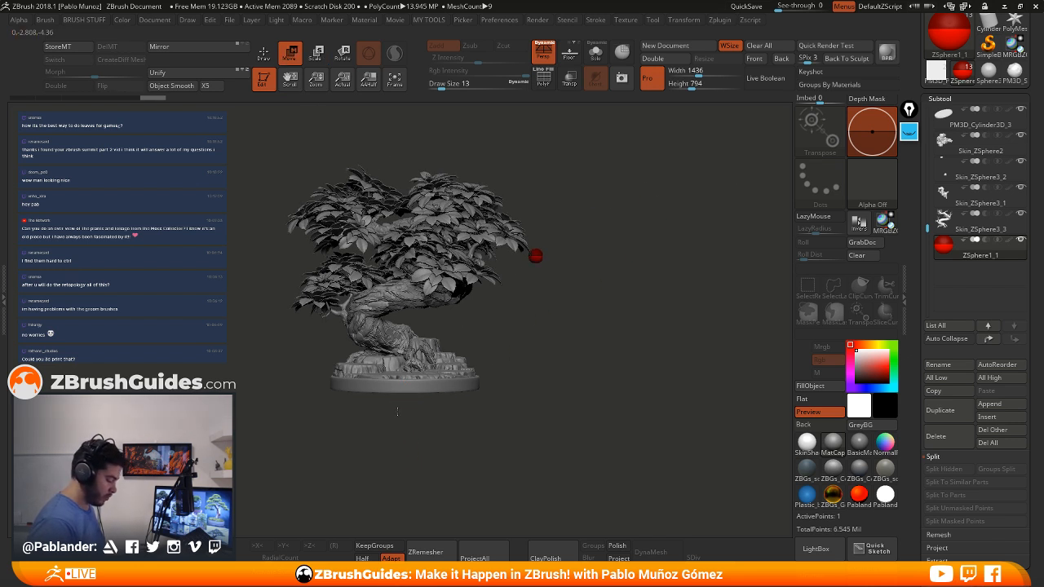
pyautogui.moveTo(403, 400); pyautogui.dragTo(403, 398)
pyautogui.moveTo(527, 329); pyautogui.dragTo(433, 431)
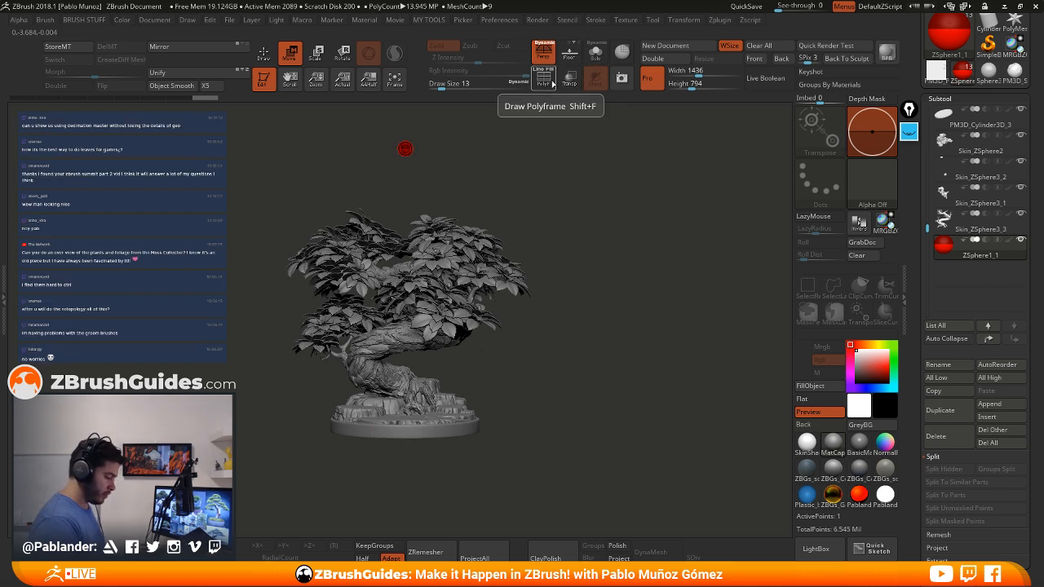
# Display the floor grid and check what the hidden PolySphere, PolySphere1 and PM3D_Cylinder3D_2 subtools contain
pyautogui.click(570, 54)
pyautogui.moveTo(533, 386); pyautogui.dragTo(558, 351)
pyautogui.moveTo(926, 225); pyautogui.dragTo(926, 110)
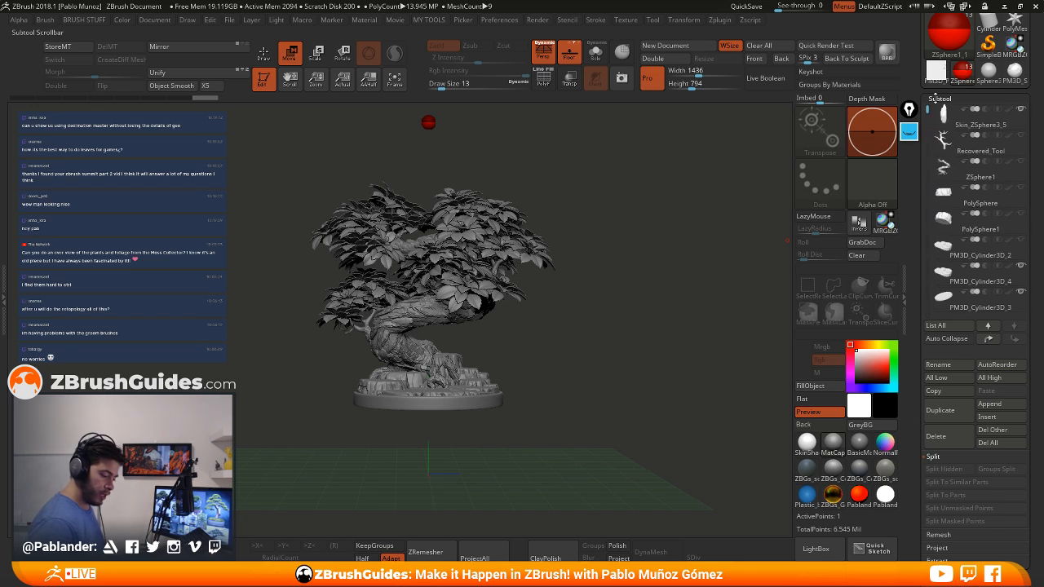
pyautogui.click(1020, 187)
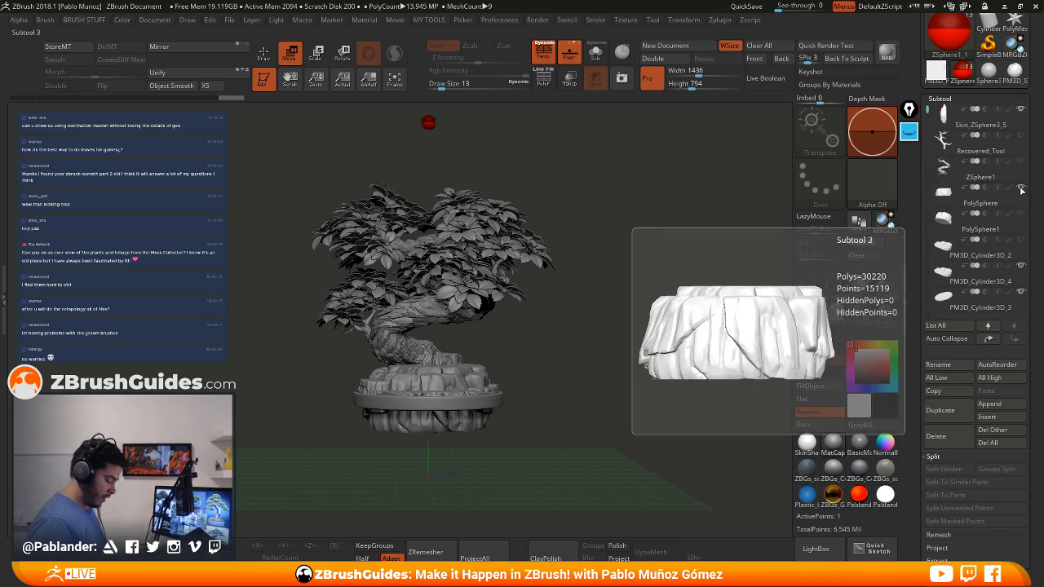
pyautogui.click(1022, 214)
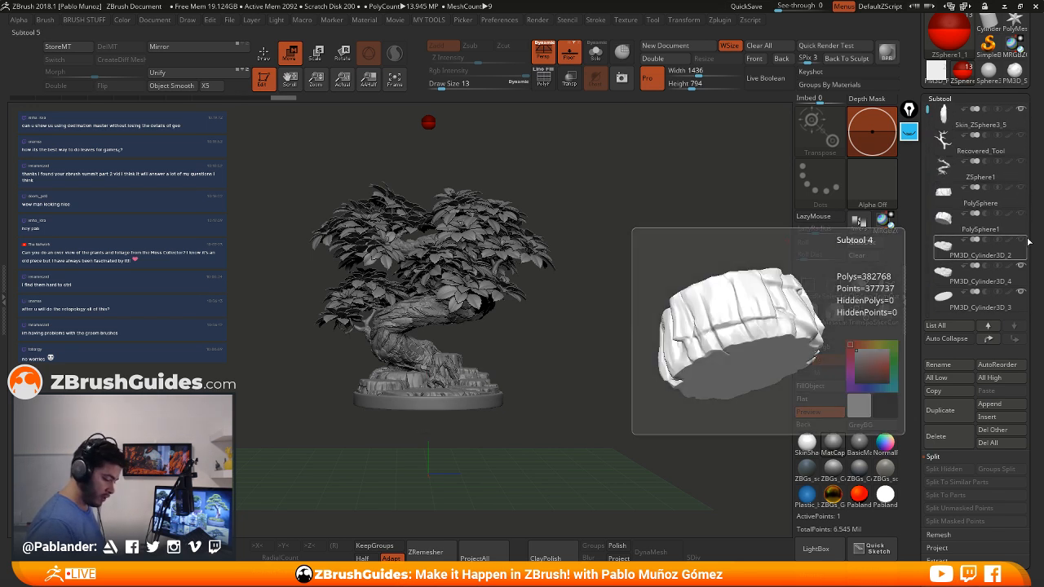
pyautogui.click(1023, 242)
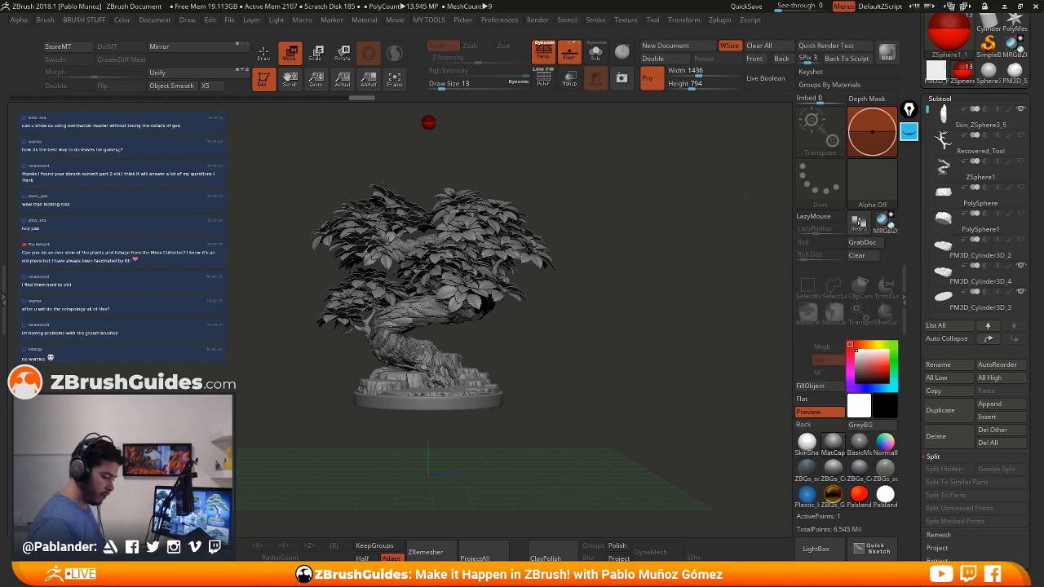
pyautogui.moveTo(928, 110); pyautogui.dragTo(928, 236)
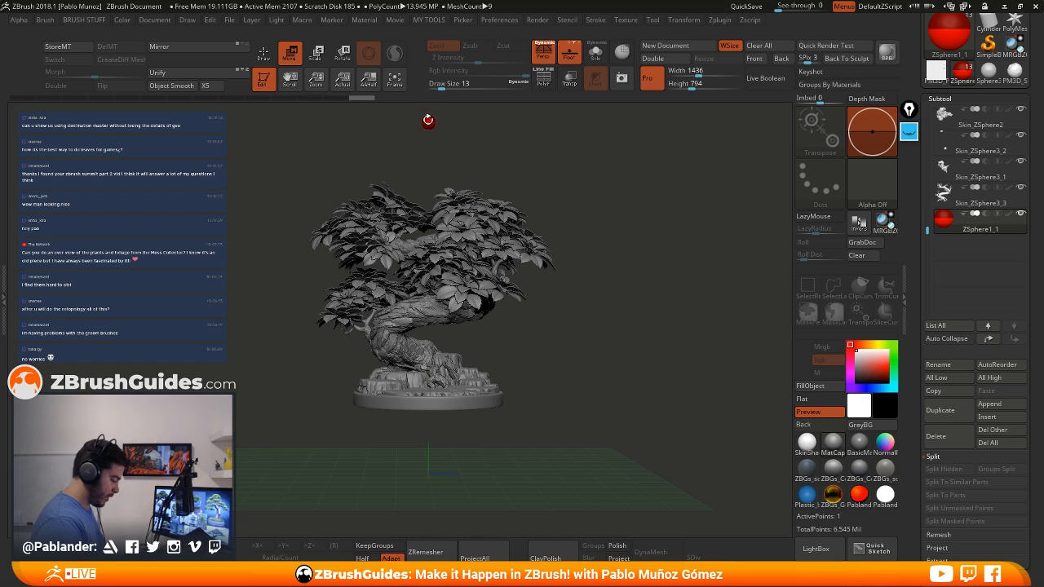
# Move the small ZSphere to just beneath the round base plate and turn off the floor grid
pyautogui.moveTo(428, 120); pyautogui.dragTo(426, 190)
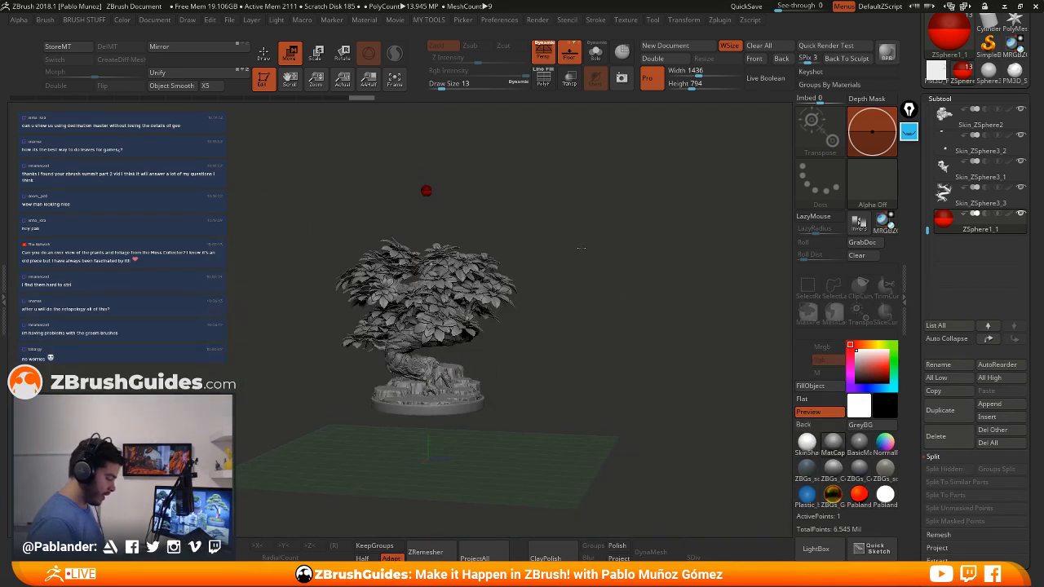
pyautogui.moveTo(581, 248); pyautogui.dragTo(450, 210)
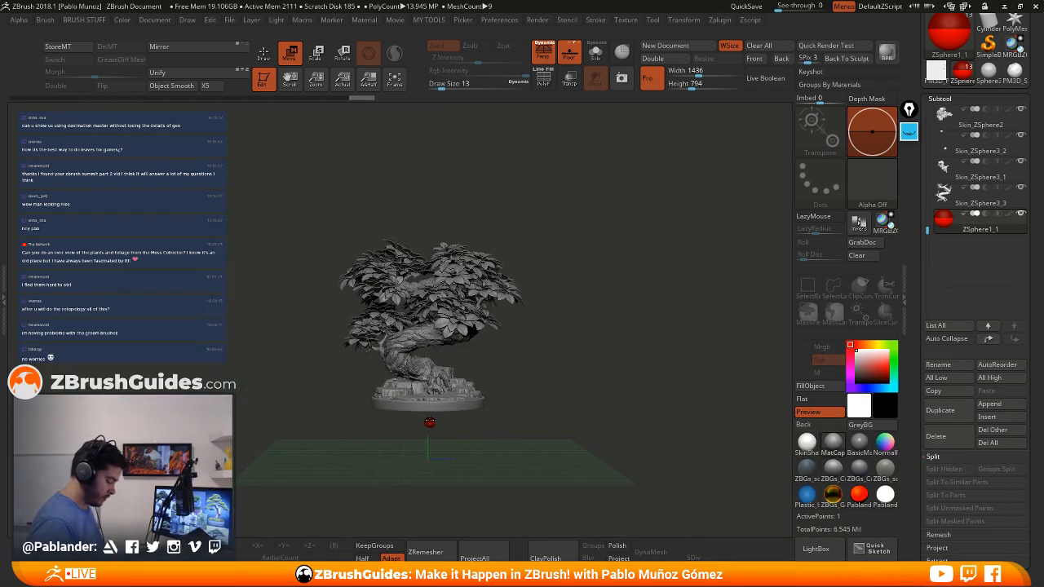
pyautogui.keyDown('alt'); pyautogui.moveTo(583, 245); pyautogui.dragTo(702, 283); pyautogui.keyUp('alt')
pyautogui.click(570, 52)
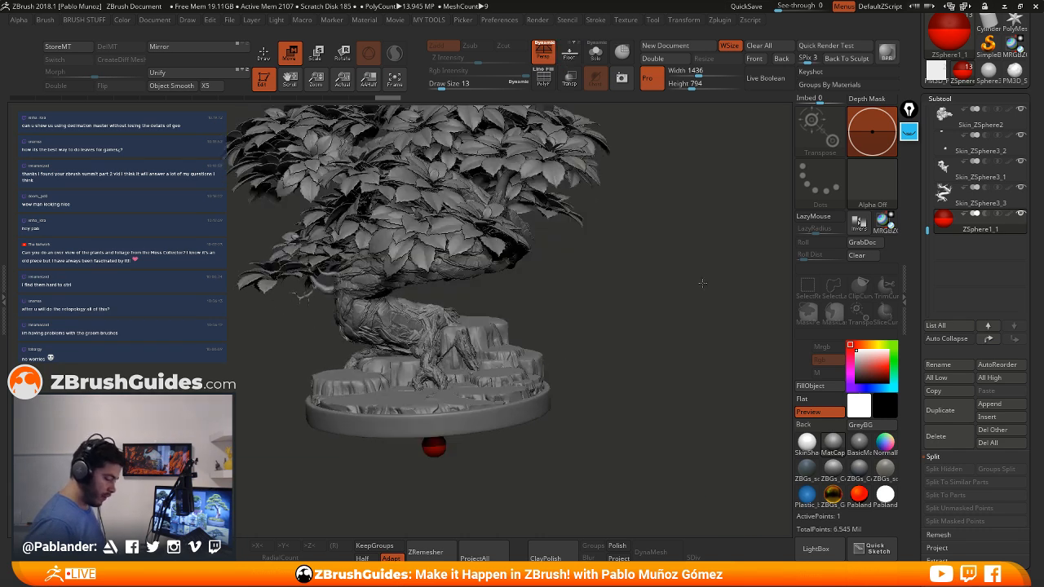
# Hide the foliage subtool Skin_ZSphere2, the bark-detailed trunk Skin_ZSphere3_1 and the Skin_ZSphere3_2 subtool
pyautogui.moveTo(926, 232); pyautogui.dragTo(927, 187)
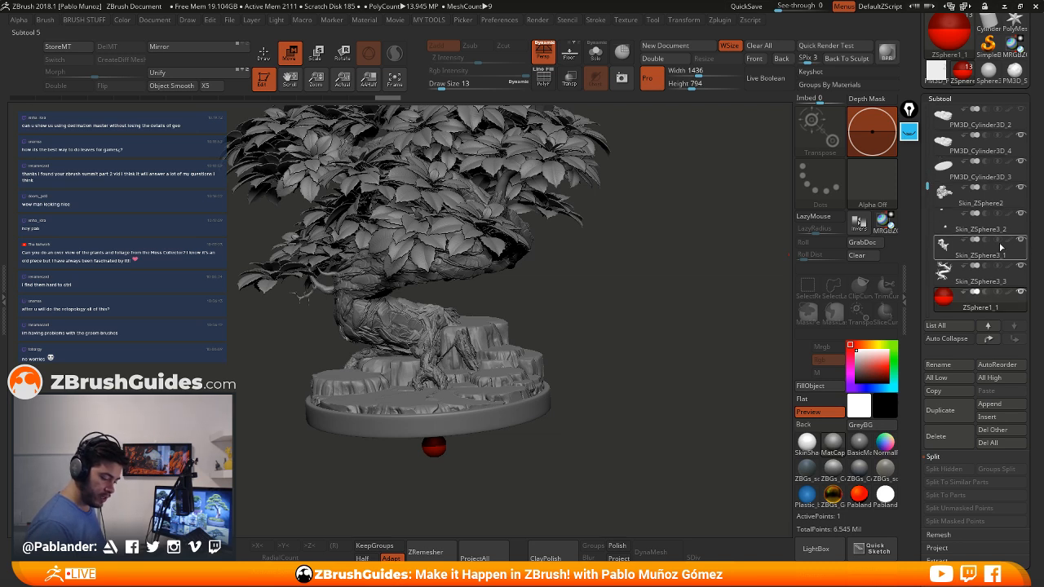
pyautogui.click(1021, 189)
pyautogui.moveTo(1022, 273)
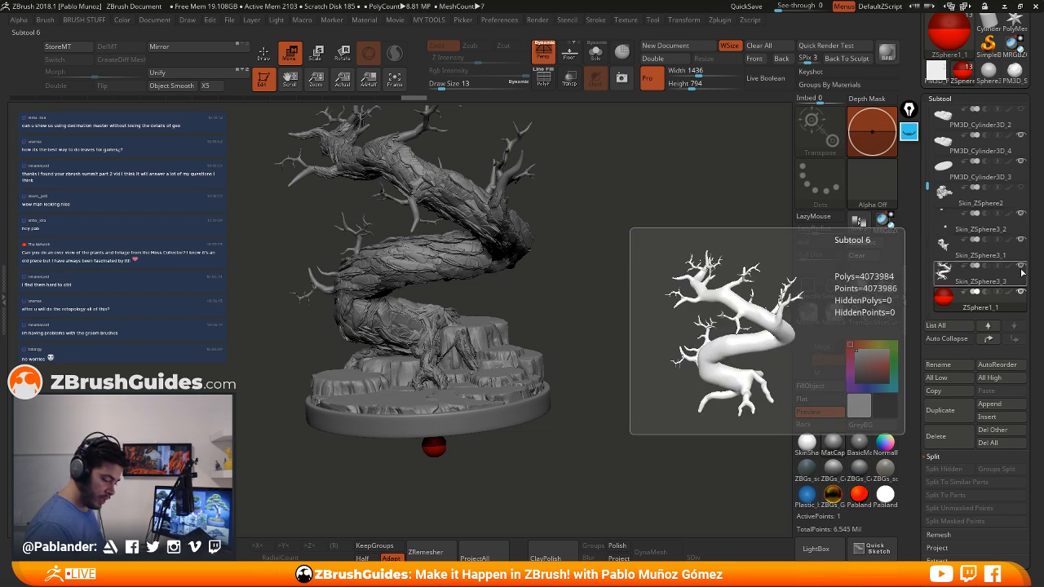
pyautogui.click(1021, 239)
pyautogui.moveTo(978, 229)
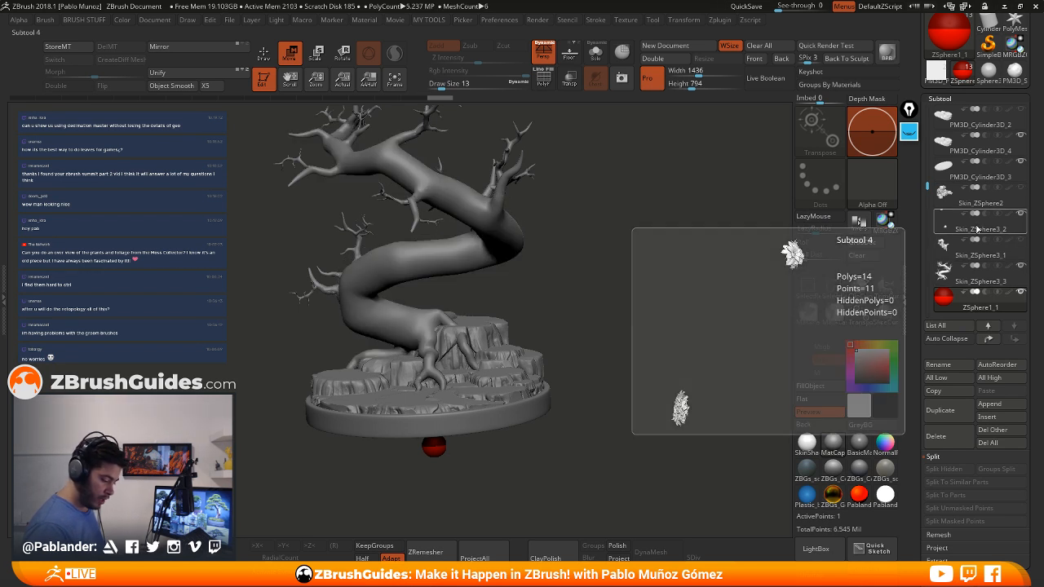
pyautogui.click(1022, 216)
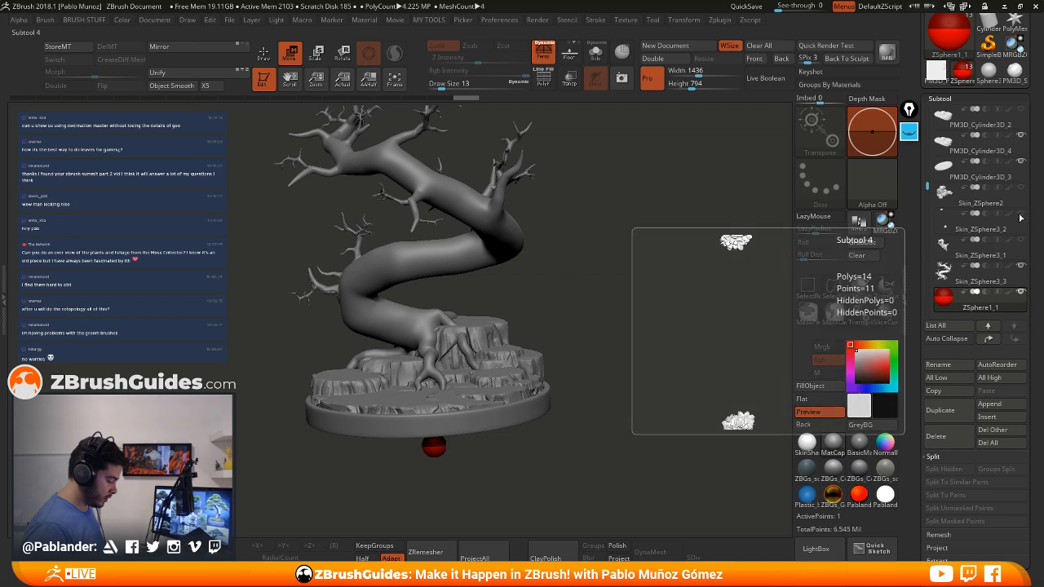
# Move the Skin_ZSphere3_2 subtool above Skin_ZSphere2 in the subtool order and return to Draw mode
pyautogui.click(1021, 215)
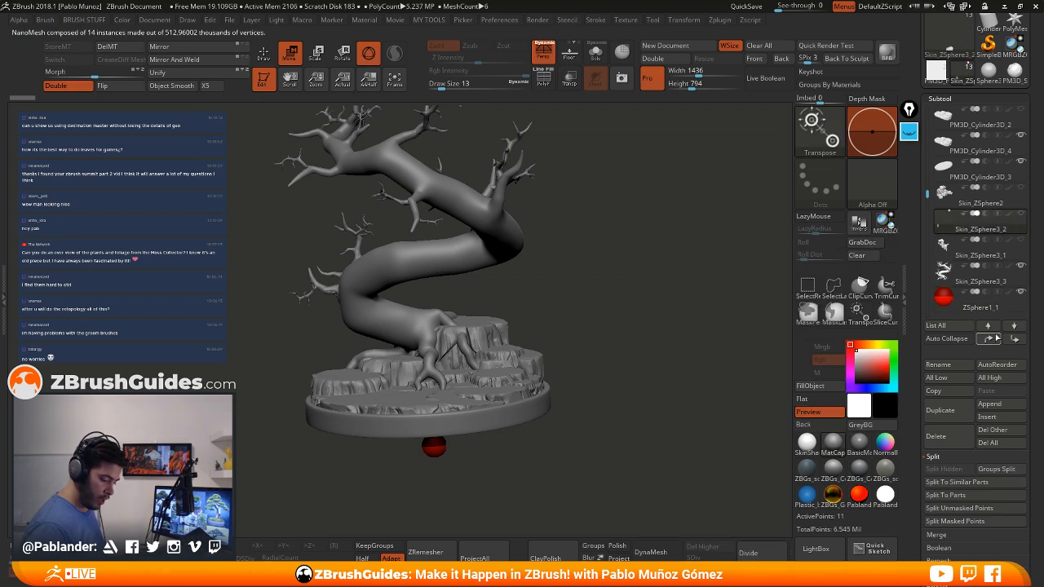
pyautogui.click(1022, 190)
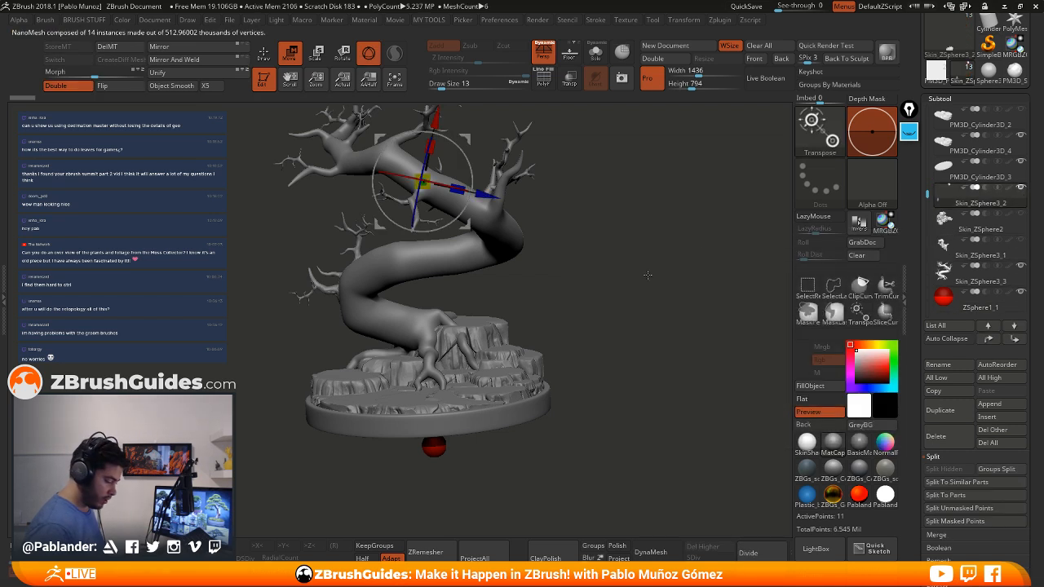
pyautogui.moveTo(647, 275)
pyautogui.keyDown('alt'); pyautogui.mouseDown()
pyautogui.moveTo(634, 225)
pyautogui.moveTo(639, 275)
pyautogui.moveTo(694, 278)
pyautogui.moveTo(659, 277)
pyautogui.moveTo(649, 266)
pyautogui.mouseUp(); pyautogui.keyUp('alt')
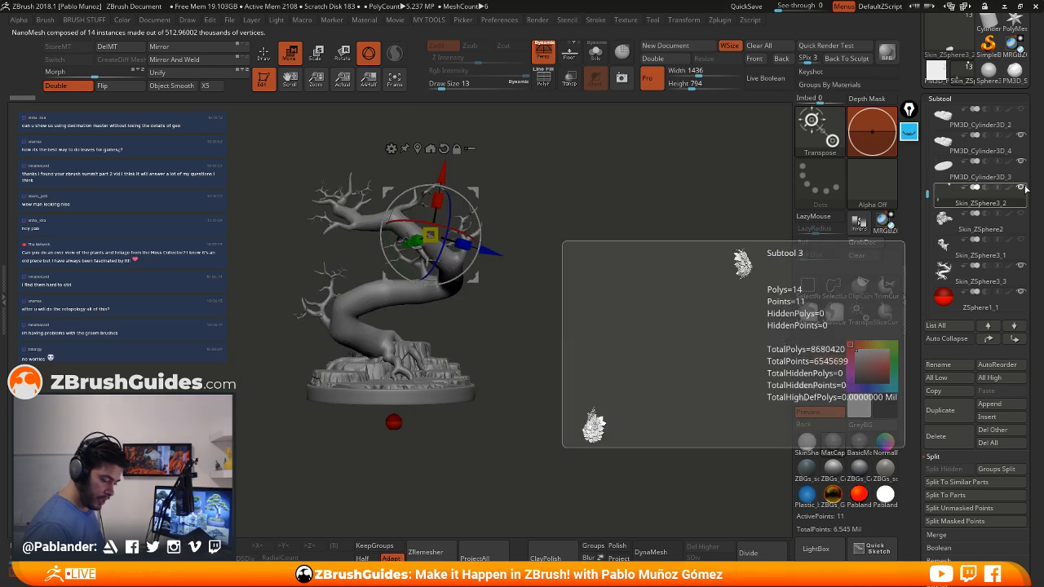
pyautogui.click(263, 53)
pyautogui.keyDown('alt'); pyautogui.moveTo(562, 260); pyautogui.dragTo(580, 280); pyautogui.keyUp('alt')
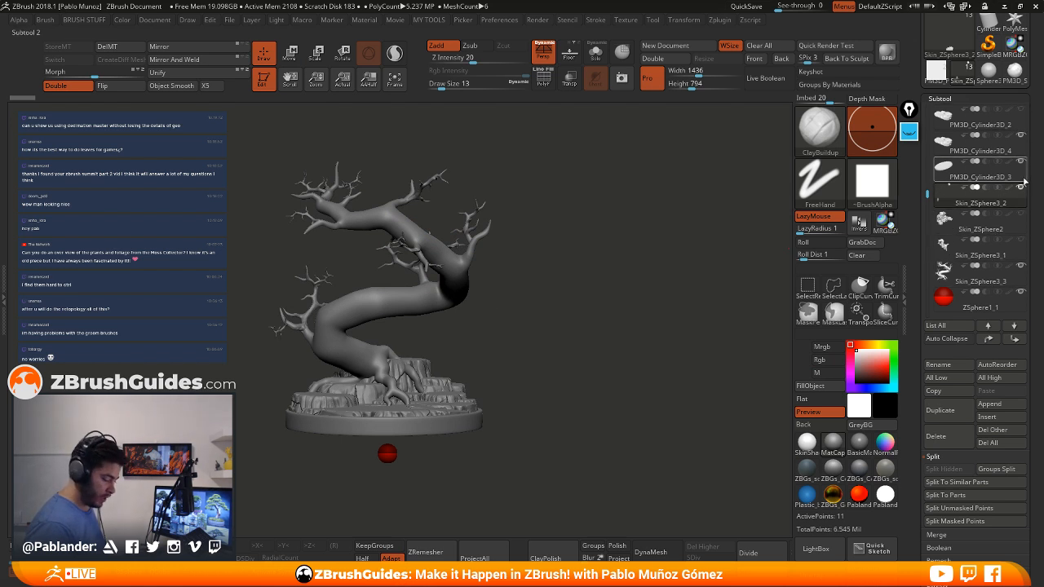
pyautogui.moveTo(1022, 243)
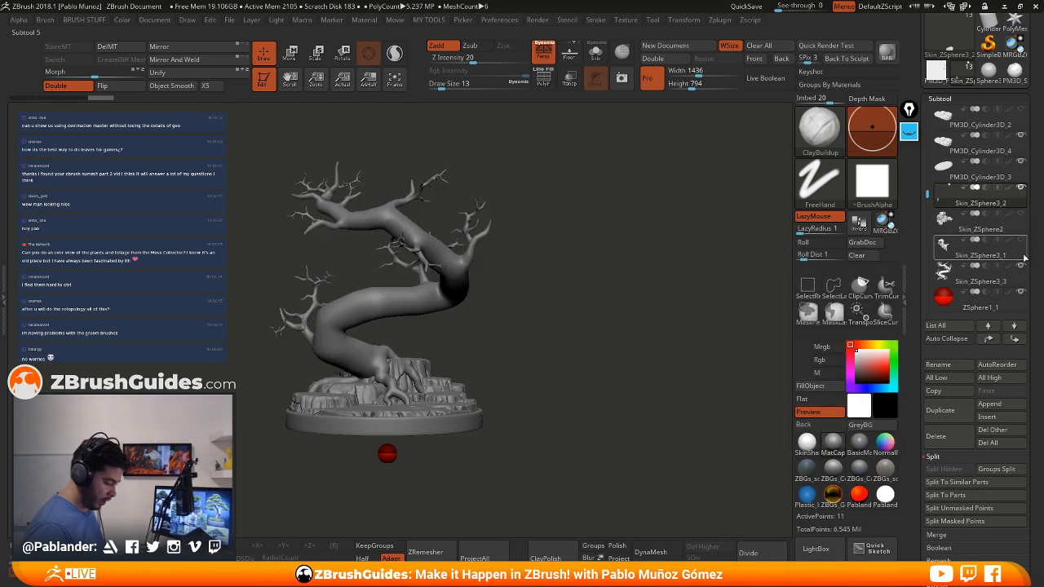
# Make the ZSphere1_1 subtool active and turn on EditSketch in its ZSketch settings
pyautogui.click(1002, 300)
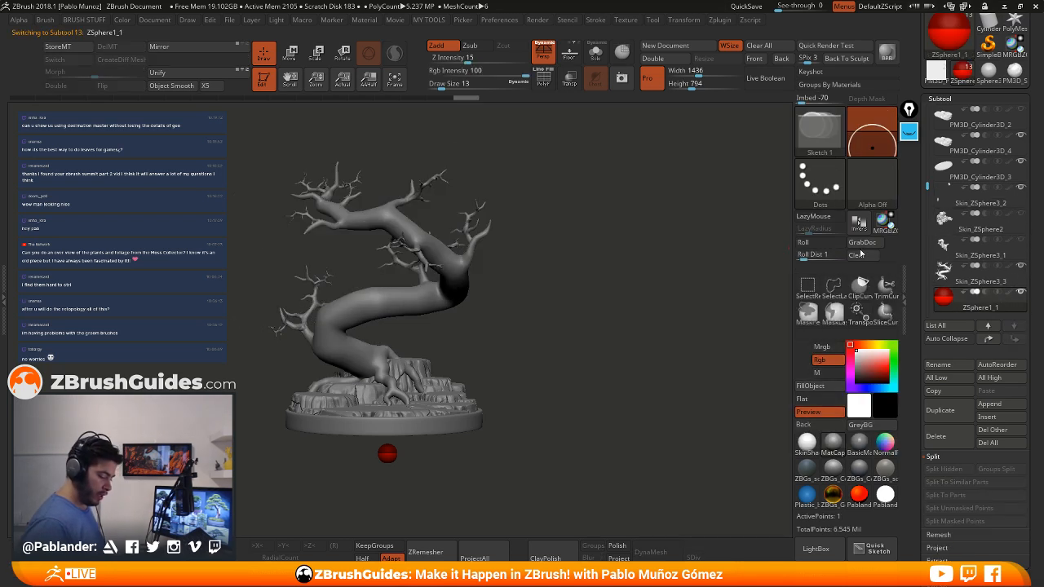
pyautogui.keyDown('alt'); pyautogui.moveTo(548, 317); pyautogui.dragTo(582, 306); pyautogui.keyUp('alt')
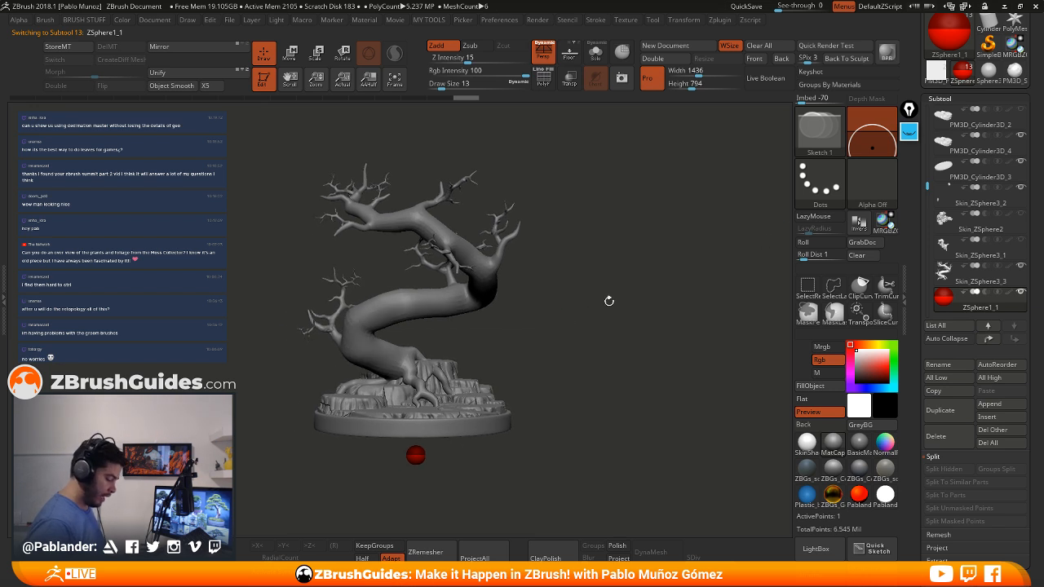
pyautogui.moveTo(388, 342); pyautogui.dragTo(559, 303)
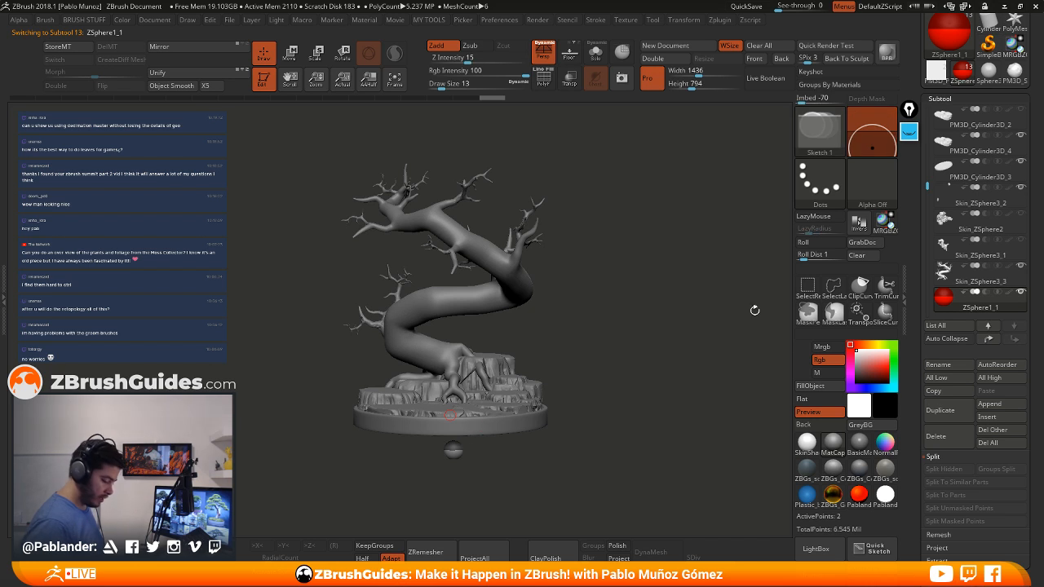
pyautogui.click(947, 300)
pyautogui.moveTo(628, 354); pyautogui.dragTo(598, 390)
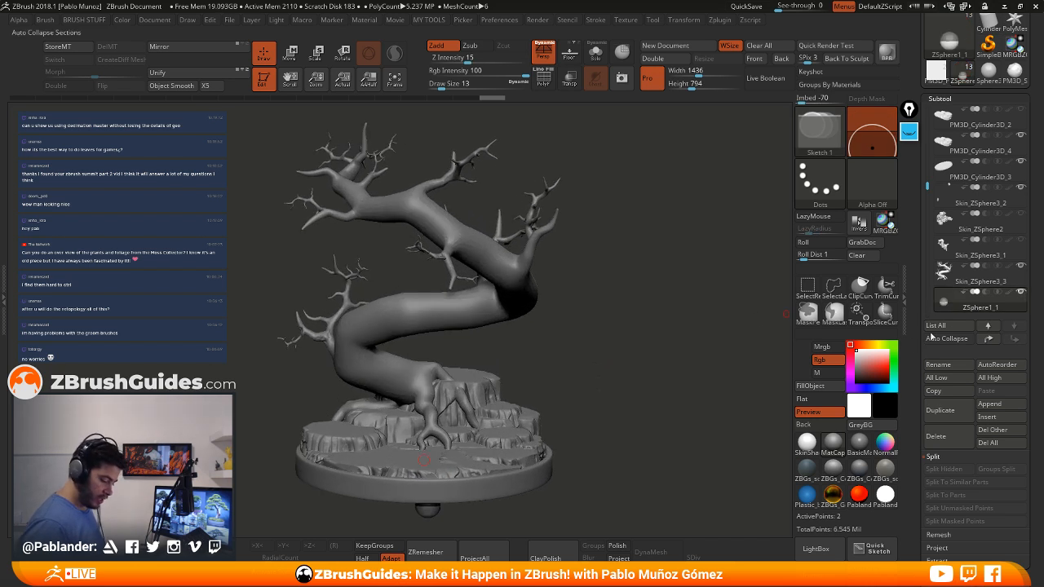
pyautogui.scroll(-3, 917, 310)
pyautogui.scroll(-10, 915, 283)
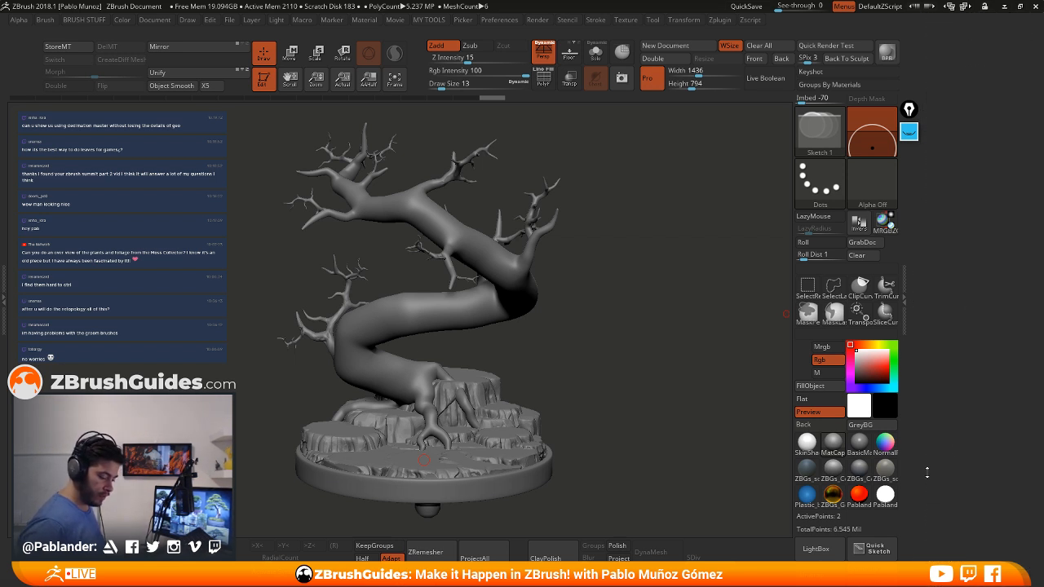
pyautogui.moveTo(992, 232); pyautogui.dragTo(979, 335)
pyautogui.keyDown('alt'); pyautogui.moveTo(561, 337); pyautogui.dragTo(599, 308); pyautogui.keyUp('alt')
pyautogui.moveTo(653, 264); pyautogui.dragTo(584, 308)
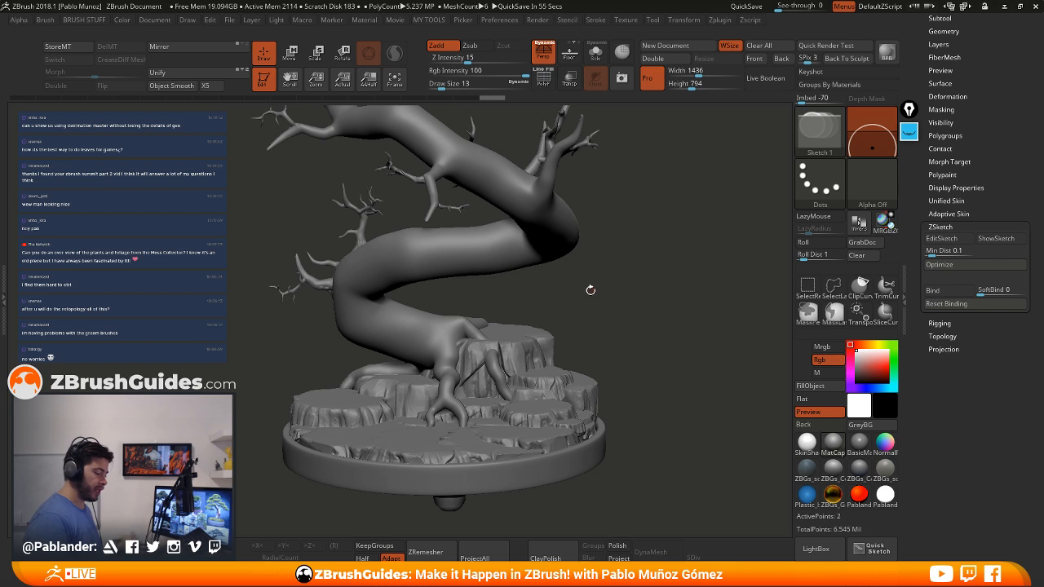
pyautogui.moveTo(639, 276); pyautogui.dragTo(637, 277)
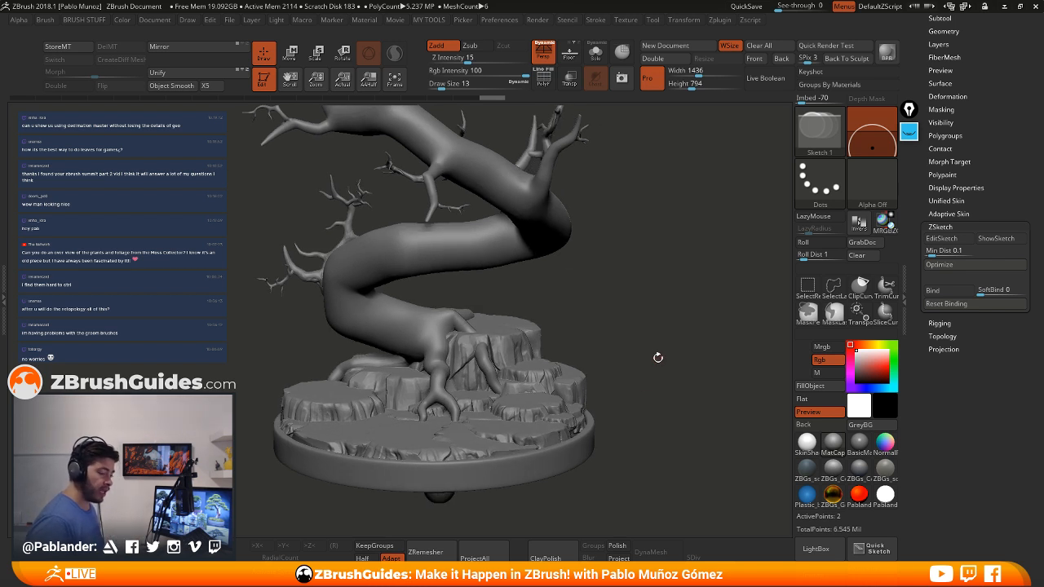
pyautogui.click(961, 240)
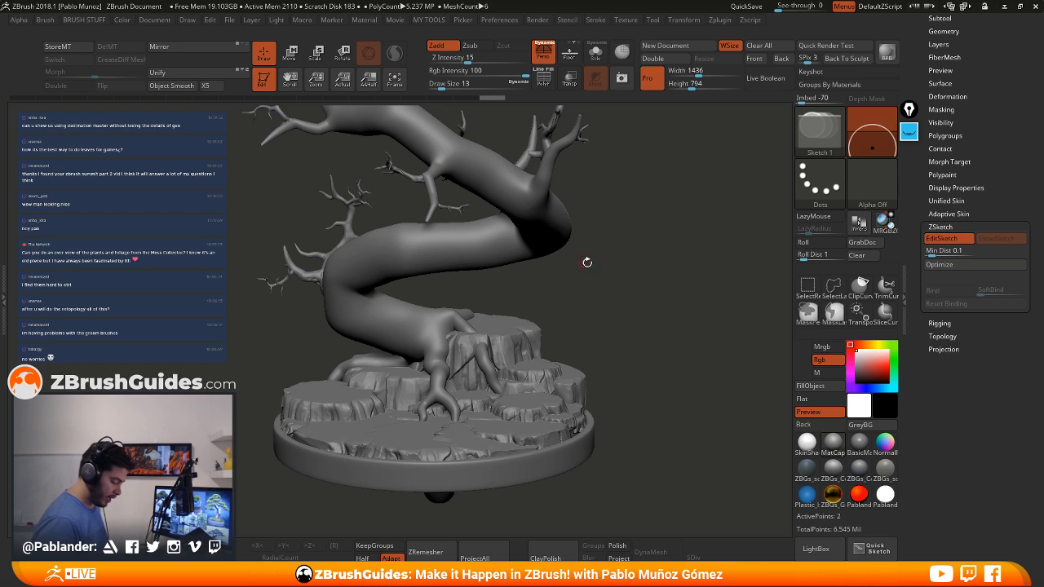
# Set the draw size to 41 and sketch small ZSphere clumps at the trunk base, where it splits into the front roots
pyautogui.press('space')
pyautogui.keyDown('alt'); pyautogui.moveTo(597, 268); pyautogui.dragTo(607, 269); pyautogui.keyUp('alt')
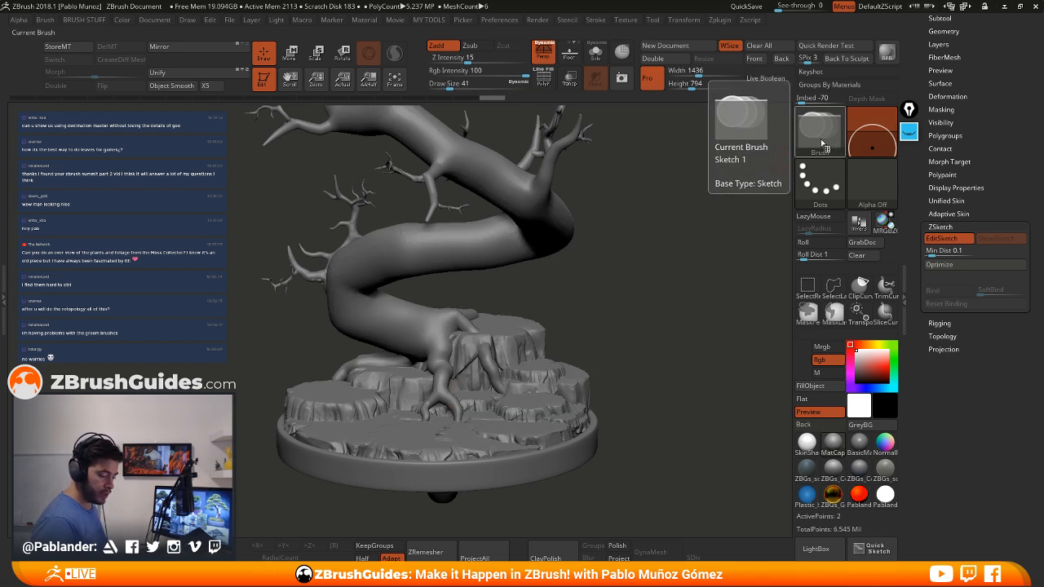
pyautogui.moveTo(618, 301); pyautogui.dragTo(623, 285)
pyautogui.moveTo(458, 357); pyautogui.dragTo(452, 359)
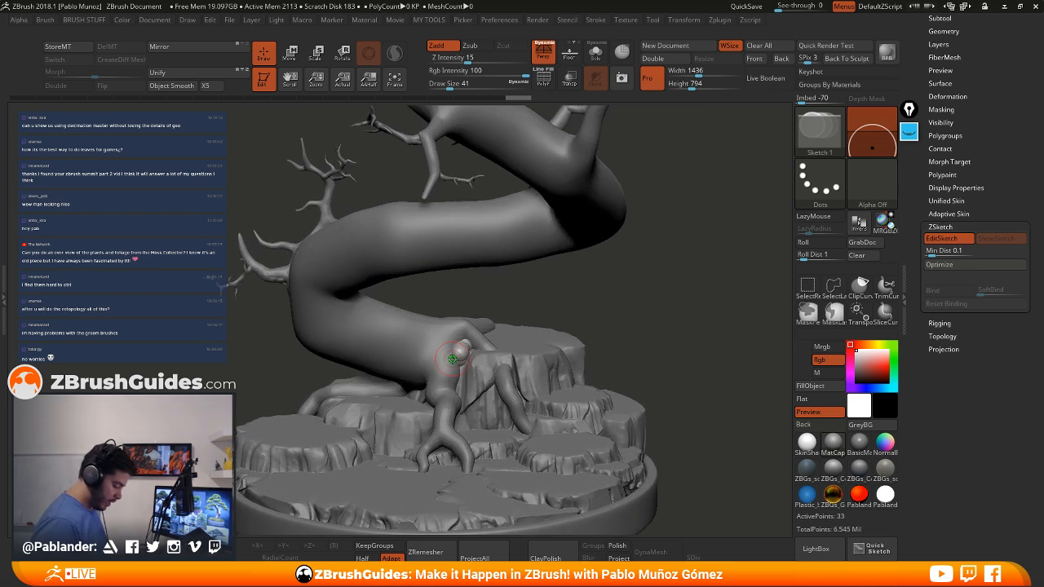
pyautogui.keyDown('alt'); pyautogui.moveTo(478, 356); pyautogui.dragTo(463, 304, button='right'); pyautogui.keyUp('alt')
pyautogui.press('shift')
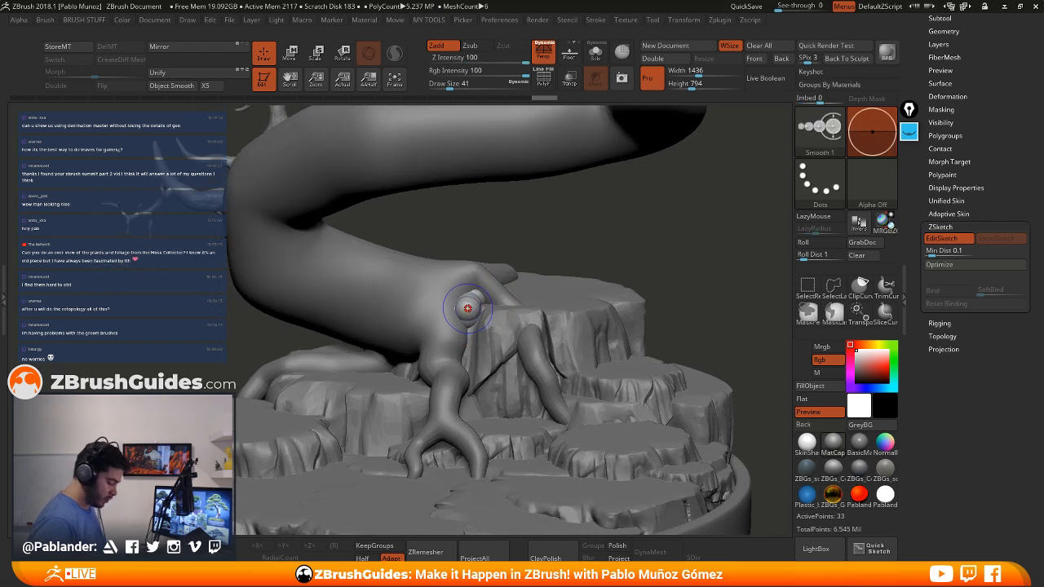
pyautogui.moveTo(473, 283); pyautogui.dragTo(485, 304)
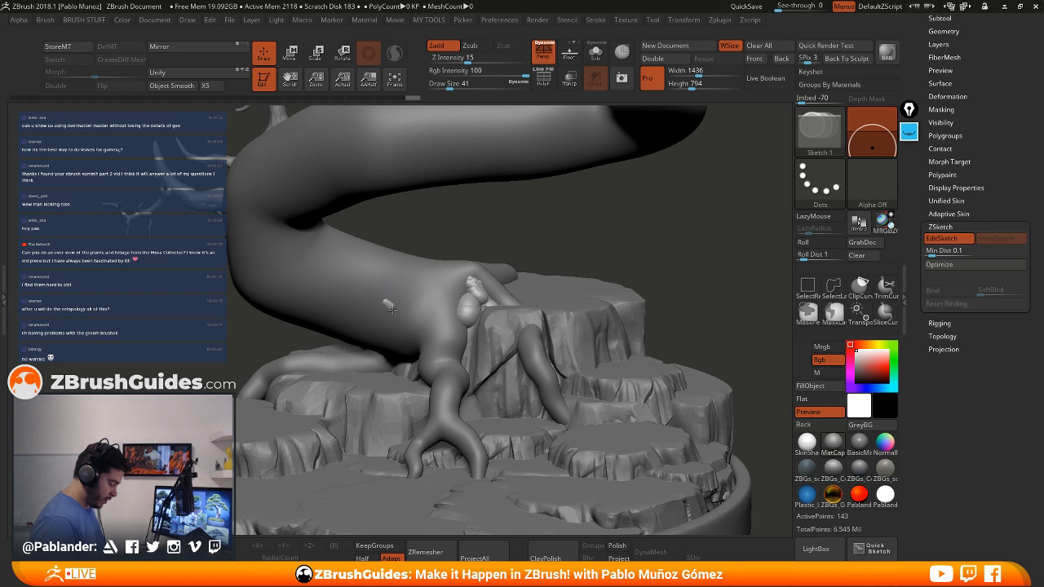
# Sketch a fan of finger-like ZSphere strands on the lower trunk just above the front root, smoothing them into the bark
pyautogui.moveTo(418, 362); pyautogui.dragTo(421, 286)
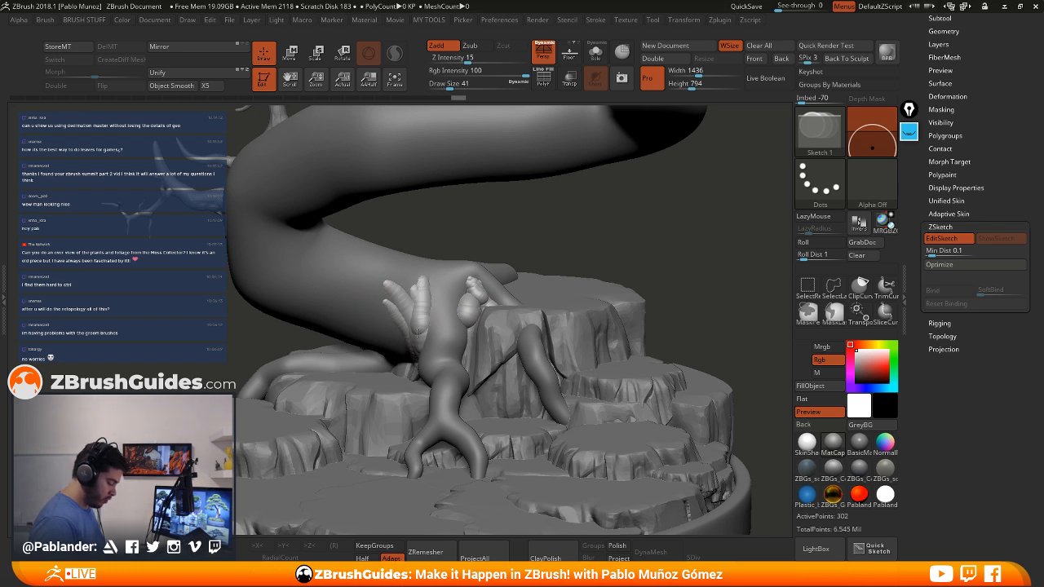
pyautogui.press('shift')
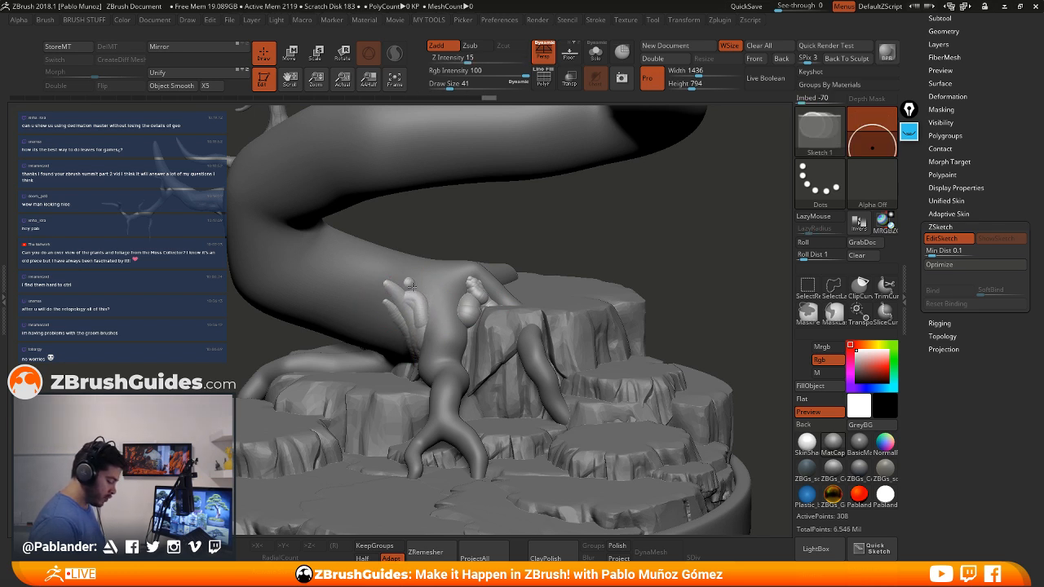
pyautogui.moveTo(428, 321)
pyautogui.mouseDown()
pyautogui.moveTo(433, 297)
pyautogui.moveTo(446, 306)
pyautogui.moveTo(428, 300)
pyautogui.mouseUp()
pyautogui.moveTo(503, 345); pyautogui.dragTo(524, 367, button='right')
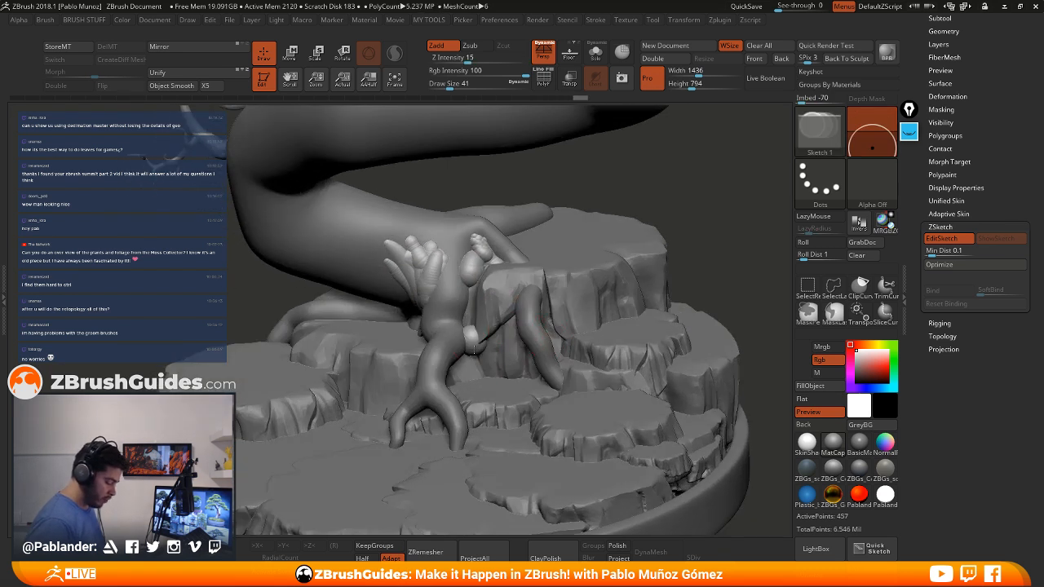
# Sketch ZSphere blobs down the side of the front root and fill the gap between the two roots with a cluster
pyautogui.moveTo(454, 372); pyautogui.dragTo(467, 312)
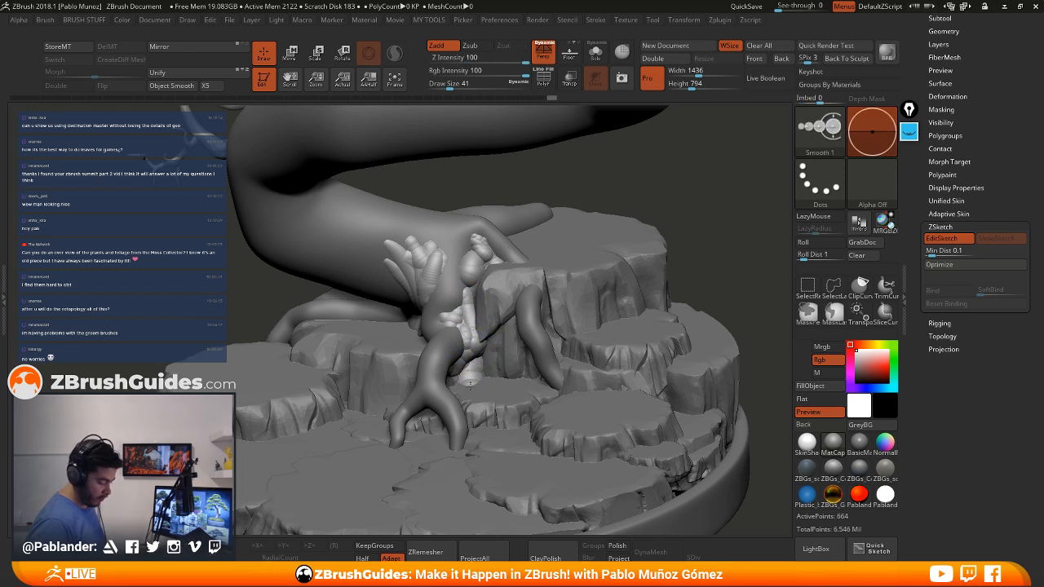
pyautogui.moveTo(470, 384)
pyautogui.mouseDown()
pyautogui.moveTo(496, 377)
pyautogui.moveTo(479, 344)
pyautogui.mouseUp()
pyautogui.moveTo(514, 313)
pyautogui.mouseDown()
pyautogui.moveTo(483, 351)
pyautogui.moveTo(490, 363)
pyautogui.mouseUp()
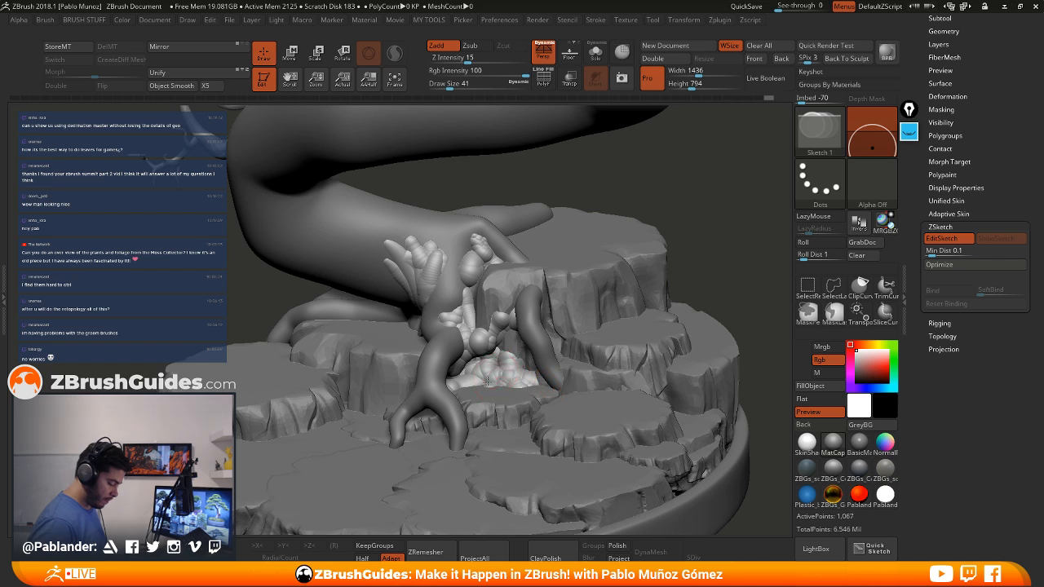
pyautogui.moveTo(559, 326); pyautogui.dragTo(569, 303, button='right')
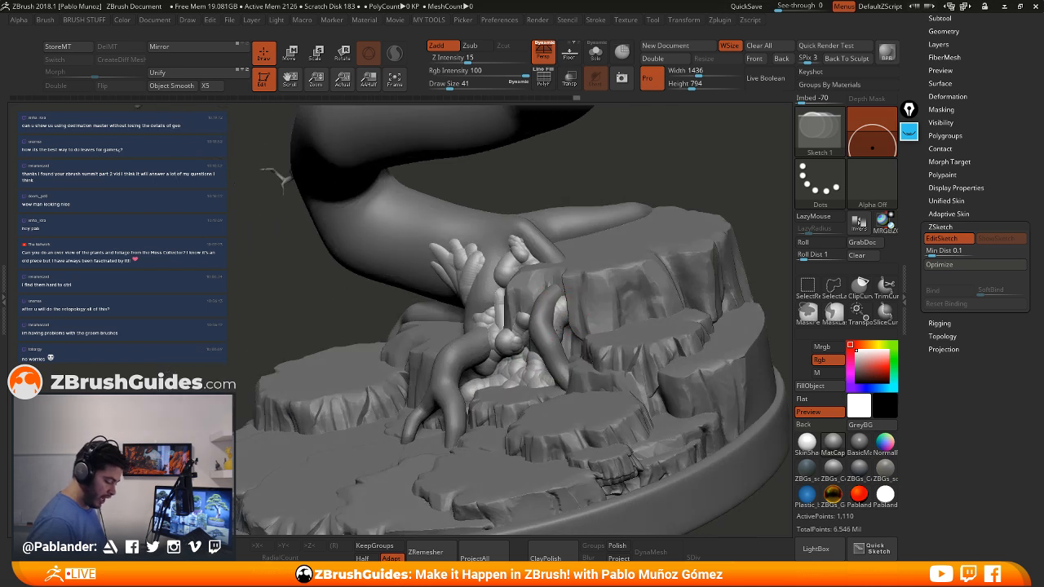
# Sketch ZSphere clumps around the second root where it crosses the edge of the tallest rock
pyautogui.moveTo(585, 347)
pyautogui.mouseDown()
pyautogui.moveTo(595, 352)
pyautogui.moveTo(559, 293)
pyautogui.moveTo(556, 323)
pyautogui.mouseUp()
pyautogui.moveTo(515, 281); pyautogui.dragTo(533, 300, button='right')
pyautogui.moveTo(499, 300); pyautogui.dragTo(529, 300)
pyautogui.moveTo(538, 286); pyautogui.dragTo(510, 309, button='right')
pyautogui.moveTo(514, 281)
pyautogui.mouseDown()
pyautogui.moveTo(507, 286)
pyautogui.moveTo(582, 256)
pyautogui.moveTo(545, 292)
pyautogui.mouseUp()
pyautogui.moveTo(544, 285); pyautogui.dragTo(530, 301, button='right')
pyautogui.moveTo(530, 300)
pyautogui.mouseDown()
pyautogui.moveTo(506, 291)
pyautogui.moveTo(571, 263)
pyautogui.moveTo(510, 324)
pyautogui.moveTo(513, 280)
pyautogui.moveTo(532, 263)
pyautogui.moveTo(580, 261)
pyautogui.moveTo(514, 317)
pyautogui.mouseUp()
# Cover the top of the tallest rock with long ZSphere strands and run a short one down its front face
pyautogui.moveTo(592, 250)
pyautogui.mouseDown()
pyautogui.moveTo(494, 285)
pyautogui.moveTo(501, 321)
pyautogui.moveTo(516, 272)
pyautogui.mouseUp()
pyautogui.moveTo(544, 313)
pyautogui.mouseDown()
pyautogui.moveTo(522, 344)
pyautogui.moveTo(604, 290)
pyautogui.moveTo(616, 237)
pyautogui.moveTo(548, 309)
pyautogui.mouseUp()
pyautogui.moveTo(616, 279); pyautogui.dragTo(554, 347)
pyautogui.moveTo(623, 300); pyautogui.dragTo(542, 359)
pyautogui.moveTo(581, 349)
pyautogui.mouseDown()
pyautogui.moveTo(627, 313)
pyautogui.moveTo(606, 282)
pyautogui.moveTo(620, 281)
pyautogui.moveTo(615, 237)
pyautogui.mouseUp()
pyautogui.moveTo(626, 275)
pyautogui.mouseDown()
pyautogui.moveTo(624, 307)
pyautogui.moveTo(519, 382)
pyautogui.mouseUp()
pyautogui.moveTo(519, 382); pyautogui.dragTo(597, 295, button='right')
pyautogui.moveTo(543, 362); pyautogui.dragTo(557, 369)
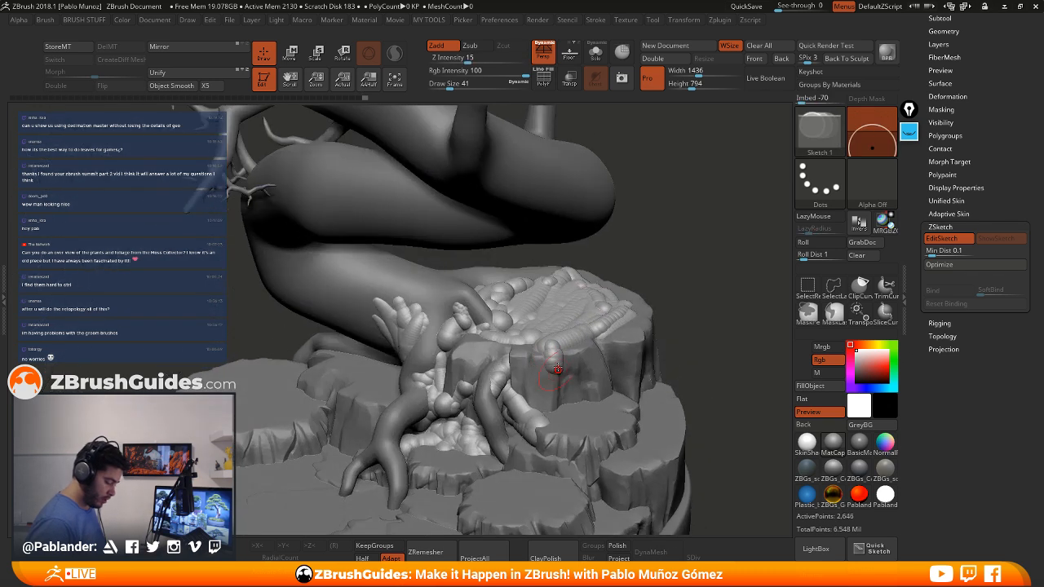
# Fill the junction between the root and the front rim of the tallest rock with more ZSphere blobs
pyautogui.moveTo(494, 356); pyautogui.dragTo(539, 332)
pyautogui.keyDown('alt'); pyautogui.moveTo(538, 332); pyautogui.dragTo(625, 289, button='right'); pyautogui.keyUp('alt')
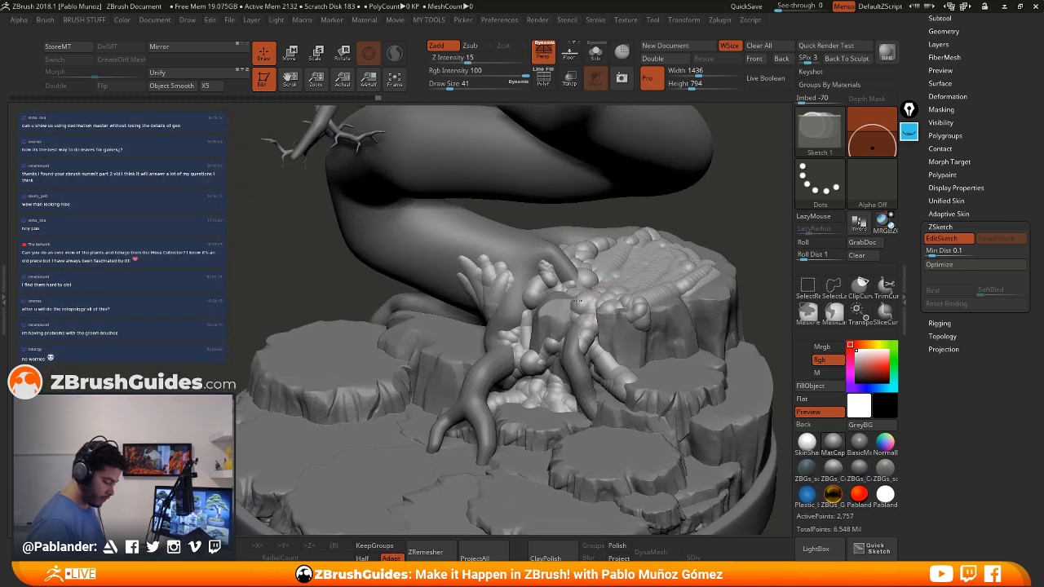
pyautogui.moveTo(578, 301); pyautogui.dragTo(551, 303)
pyautogui.moveTo(551, 303); pyautogui.dragTo(561, 271, button='right')
# Sketch a clump of large ZSphere blobs on the outer side of the trunk's lower bend
pyautogui.moveTo(370, 180)
pyautogui.mouseDown()
pyautogui.moveTo(351, 220)
pyautogui.moveTo(357, 240)
pyautogui.moveTo(376, 234)
pyautogui.mouseUp()
pyautogui.moveTo(408, 197)
pyautogui.mouseDown()
pyautogui.moveTo(400, 233)
pyautogui.moveTo(375, 168)
pyautogui.mouseUp()
pyautogui.moveTo(417, 190)
pyautogui.keyDown('alt'); pyautogui.mouseDown(button='right')
pyautogui.moveTo(421, 259)
pyautogui.moveTo(361, 243)
pyautogui.mouseUp(button='right'); pyautogui.keyUp('alt')
pyautogui.moveTo(349, 237)
pyautogui.mouseDown()
pyautogui.moveTo(331, 186)
pyautogui.moveTo(369, 180)
pyautogui.mouseUp()
pyautogui.moveTo(387, 218)
pyautogui.mouseDown()
pyautogui.moveTo(387, 177)
pyautogui.moveTo(408, 170)
pyautogui.mouseUp()
pyautogui.moveTo(412, 176)
pyautogui.mouseDown(button='right')
pyautogui.moveTo(408, 122)
pyautogui.moveTo(391, 98)
pyautogui.moveTo(418, 282)
pyautogui.mouseUp(button='right')
pyautogui.moveTo(401, 287)
pyautogui.mouseDown()
pyautogui.moveTo(344, 284)
pyautogui.moveTo(330, 367)
pyautogui.moveTo(374, 349)
pyautogui.moveTo(376, 295)
pyautogui.moveTo(347, 285)
pyautogui.mouseUp()
pyautogui.moveTo(347, 286)
pyautogui.mouseDown(button='right')
pyautogui.moveTo(457, 342)
pyautogui.moveTo(511, 281)
pyautogui.mouseUp(button='right')
pyautogui.moveTo(510, 280)
pyautogui.mouseDown()
pyautogui.moveTo(645, 296)
pyautogui.moveTo(606, 338)
pyautogui.moveTo(575, 297)
pyautogui.moveTo(592, 299)
pyautogui.moveTo(618, 270)
pyautogui.moveTo(605, 259)
pyautogui.moveTo(617, 286)
pyautogui.mouseUp()
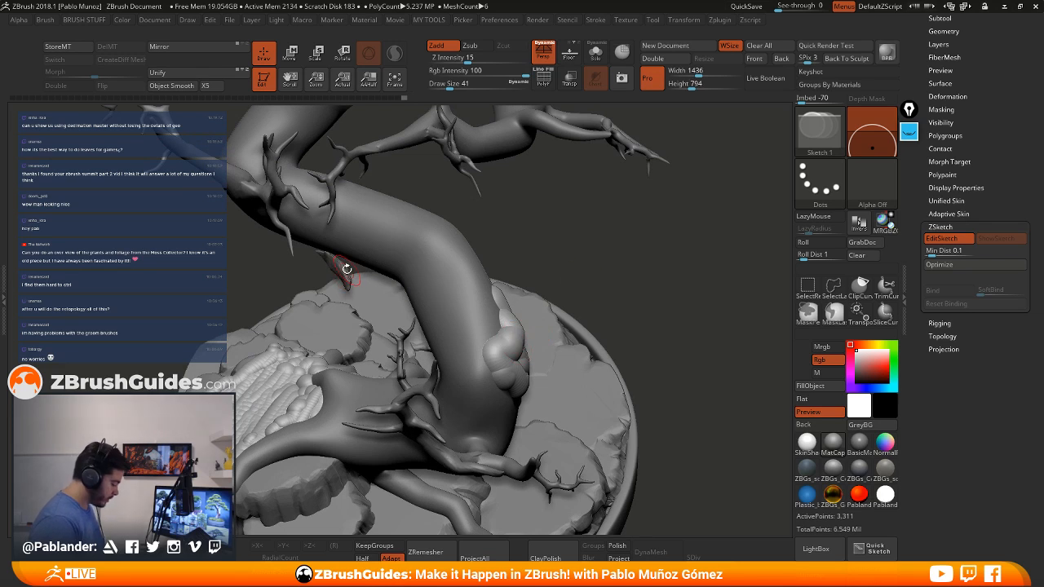
# Hide and restore the PM3D_Cylinder3D_4 subtool to check which rocks it contains
pyautogui.moveTo(984, 130); pyautogui.dragTo(962, 252)
pyautogui.click(964, 279)
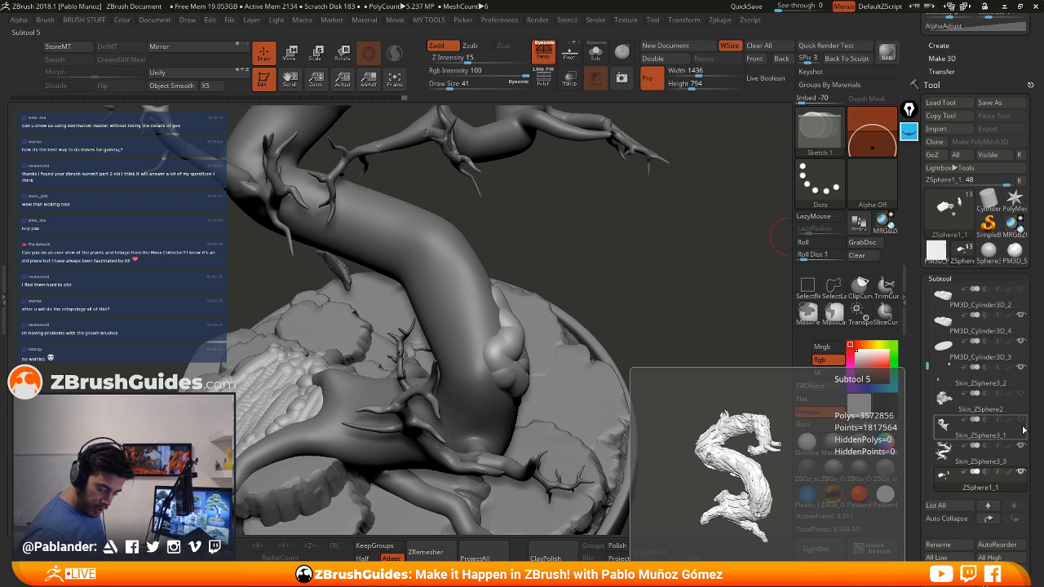
pyautogui.click(1022, 319)
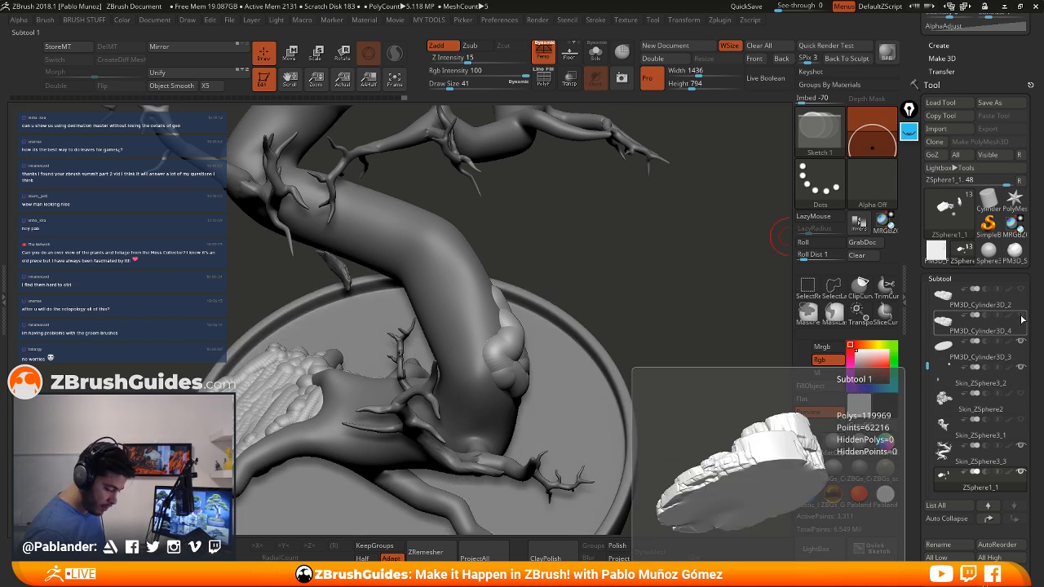
pyautogui.click(1022, 316)
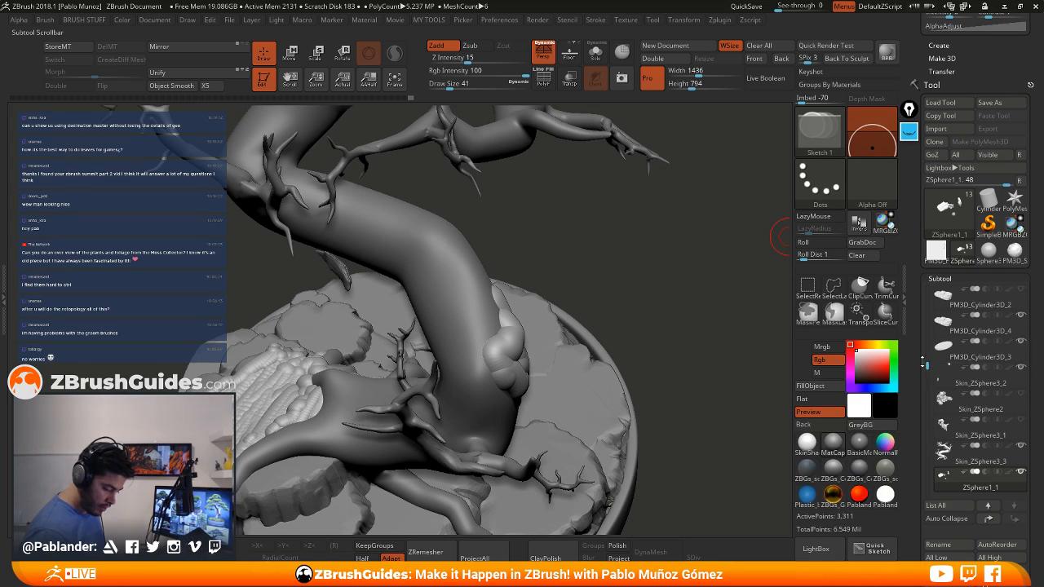
pyautogui.moveTo(922, 362); pyautogui.dragTo(929, 339)
# Extend the ZSphere clump up the outer side of the trunk's lower bend, add a long strand along its edge and smooth it
pyautogui.moveTo(501, 358)
pyautogui.keyDown('alt'); pyautogui.mouseDown(button='right')
pyautogui.moveTo(558, 253)
pyautogui.moveTo(578, 333)
pyautogui.mouseUp(button='right'); pyautogui.keyUp('alt')
pyautogui.moveTo(480, 224)
pyautogui.mouseDown()
pyautogui.moveTo(498, 237)
pyautogui.moveTo(520, 326)
pyautogui.mouseUp()
pyautogui.keyDown('alt'); pyautogui.moveTo(562, 282); pyautogui.dragTo(528, 310, button='right'); pyautogui.keyUp('alt')
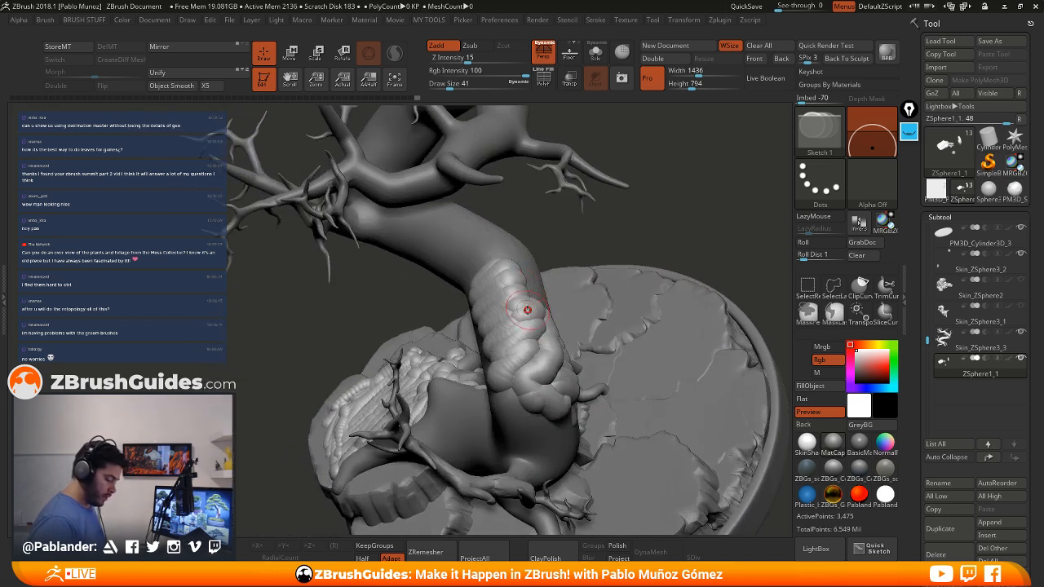
pyautogui.moveTo(530, 281)
pyautogui.mouseDown()
pyautogui.moveTo(539, 347)
pyautogui.moveTo(526, 399)
pyautogui.mouseUp()
pyautogui.keyDown('shift'); pyautogui.moveTo(538, 326); pyautogui.dragTo(536, 345); pyautogui.keyUp('shift')
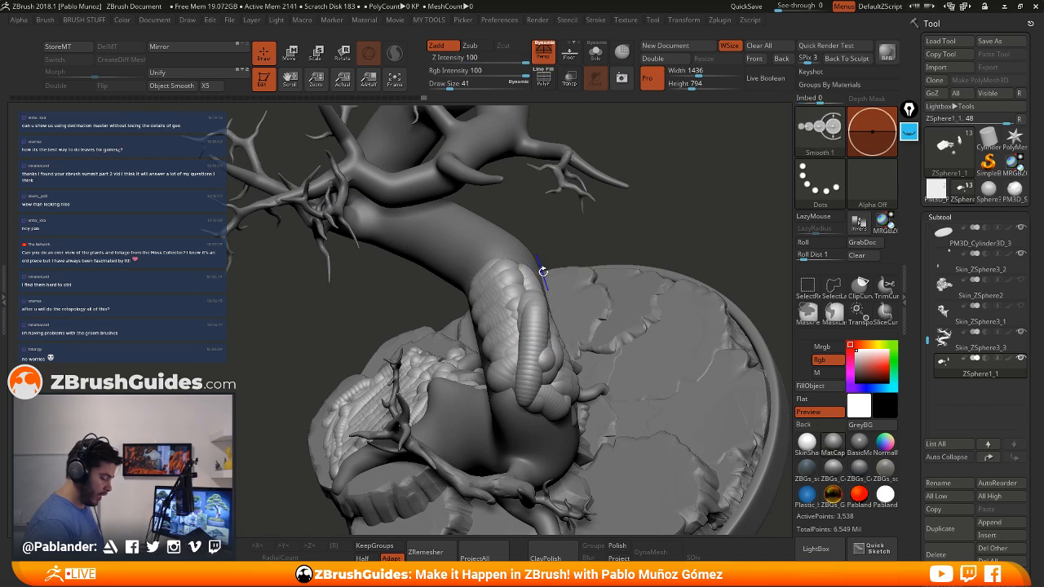
# Sketch another ZSphere strand with blobs over the lower edge of the clump on the trunk's lower bend
pyautogui.moveTo(542, 271); pyautogui.dragTo(528, 307, button='right')
pyautogui.moveTo(495, 352); pyautogui.dragTo(517, 401)
pyautogui.moveTo(532, 327); pyautogui.dragTo(527, 314, button='right')
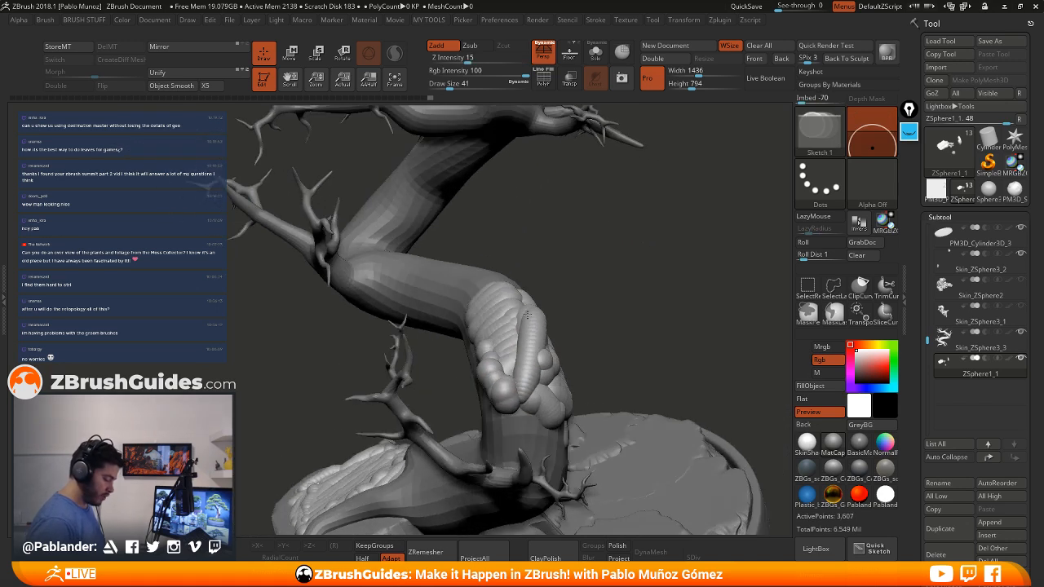
pyautogui.moveTo(527, 315)
pyautogui.mouseDown()
pyautogui.moveTo(550, 285)
pyautogui.moveTo(585, 268)
pyautogui.moveTo(521, 222)
pyautogui.mouseUp()
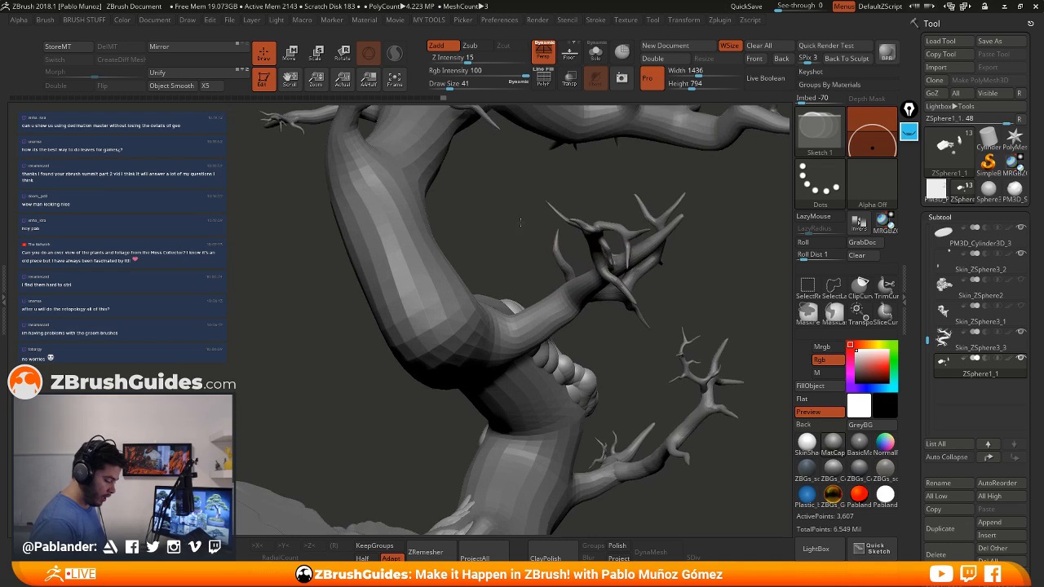
# Extend the ZSphere strands and blobs along the upper side of the trunk's horizontal section towards the side branches
pyautogui.moveTo(521, 222); pyautogui.dragTo(384, 343, button='right')
pyautogui.moveTo(357, 363)
pyautogui.mouseDown()
pyautogui.moveTo(345, 385)
pyautogui.moveTo(407, 320)
pyautogui.moveTo(510, 274)
pyautogui.moveTo(499, 271)
pyautogui.moveTo(505, 288)
pyautogui.moveTo(541, 296)
pyautogui.mouseUp()
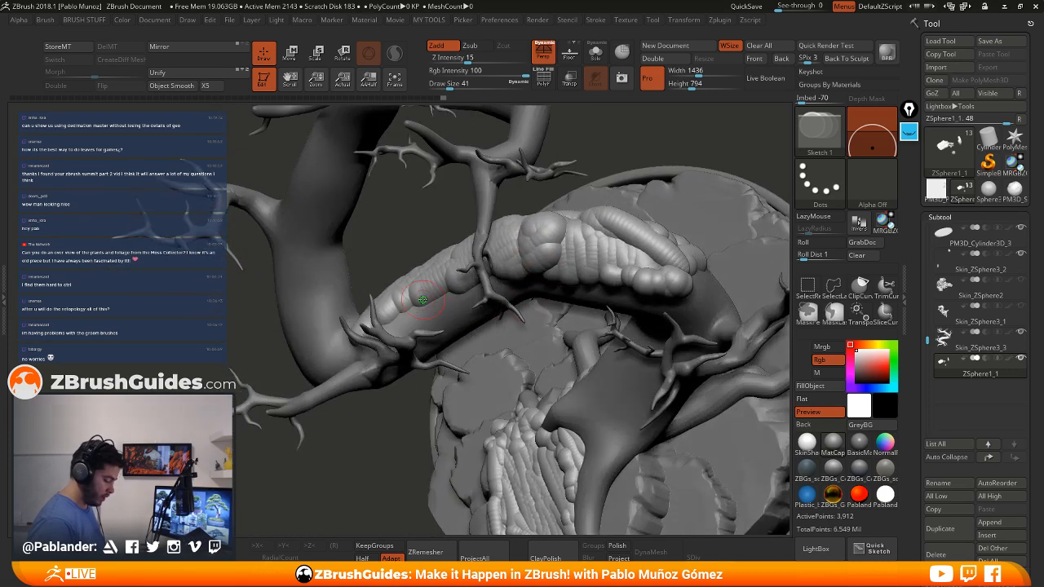
pyautogui.moveTo(423, 299); pyautogui.dragTo(453, 290)
pyautogui.moveTo(545, 256)
pyautogui.mouseDown(button='right')
pyautogui.moveTo(571, 198)
pyautogui.moveTo(566, 209)
pyautogui.mouseUp(button='right')
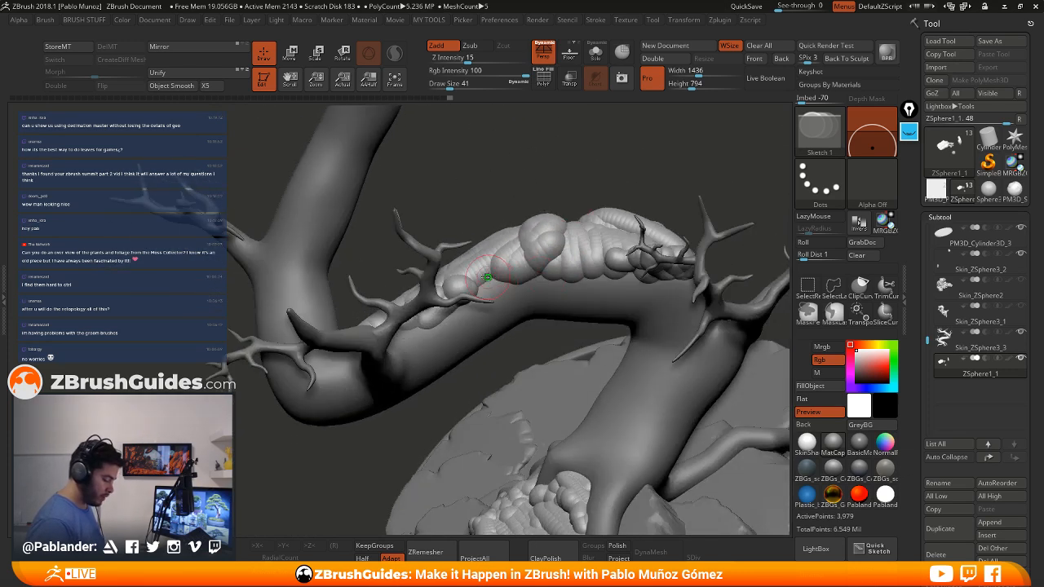
pyautogui.moveTo(536, 269)
pyautogui.mouseDown()
pyautogui.moveTo(611, 233)
pyautogui.moveTo(546, 298)
pyautogui.mouseUp()
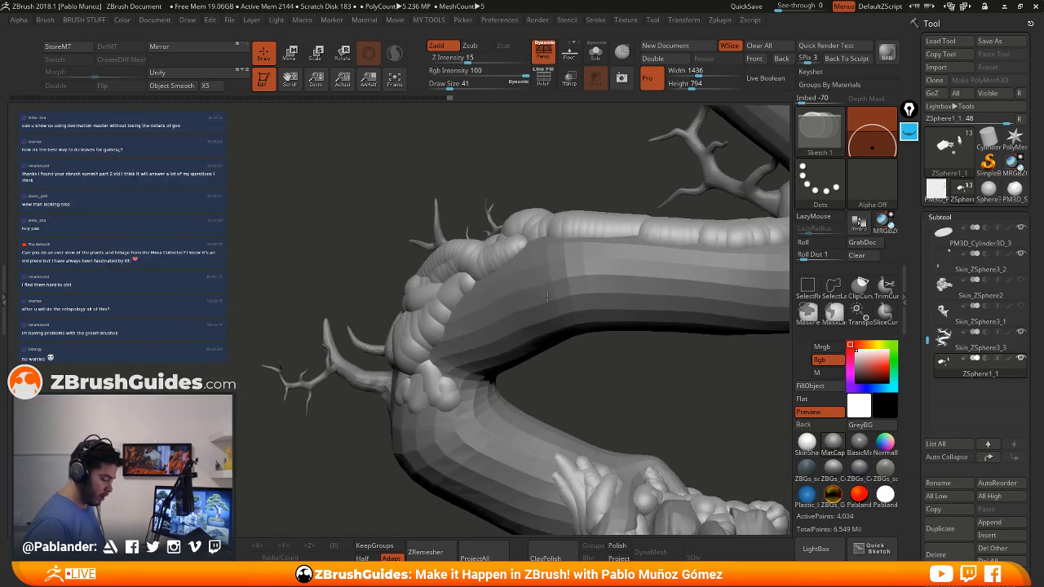
# Fill the edge of the clump around the lower bend and run a ZSphere strand down the trunk below it
pyautogui.moveTo(547, 298); pyautogui.dragTo(543, 294, button='right')
pyautogui.moveTo(542, 231); pyautogui.dragTo(512, 250)
pyautogui.moveTo(536, 299)
pyautogui.keyDown('ctrl'); pyautogui.mouseDown(button='right')
pyautogui.moveTo(559, 265)
pyautogui.moveTo(531, 289)
pyautogui.moveTo(505, 290)
pyautogui.mouseUp(button='right'); pyautogui.keyUp('ctrl')
pyautogui.moveTo(385, 284); pyautogui.dragTo(387, 329)
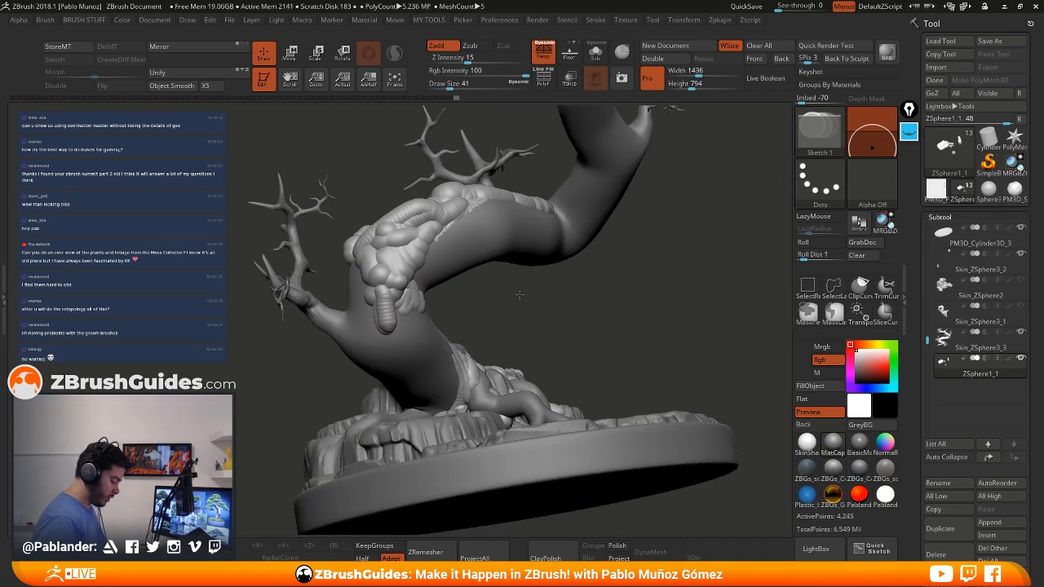
pyautogui.moveTo(519, 295)
pyautogui.mouseDown(button='right')
pyautogui.moveTo(498, 305)
pyautogui.moveTo(536, 300)
pyautogui.mouseUp(button='right')
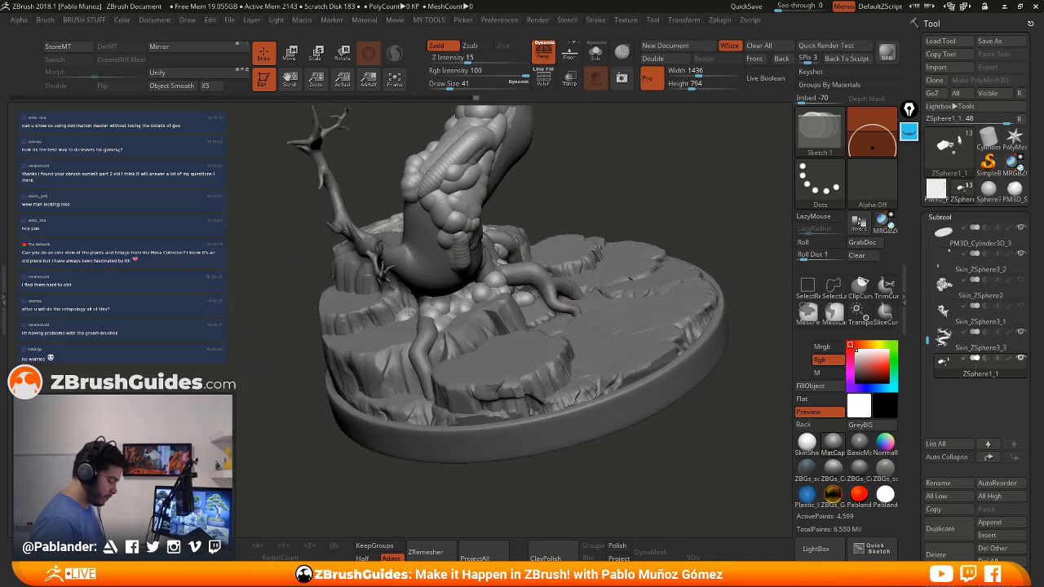
# Sketch a ZSphere clump on the low rocks beside the thin root under the trunk and smooth it
pyautogui.moveTo(376, 320)
pyautogui.mouseDown()
pyautogui.moveTo(396, 309)
pyautogui.moveTo(412, 321)
pyautogui.mouseUp()
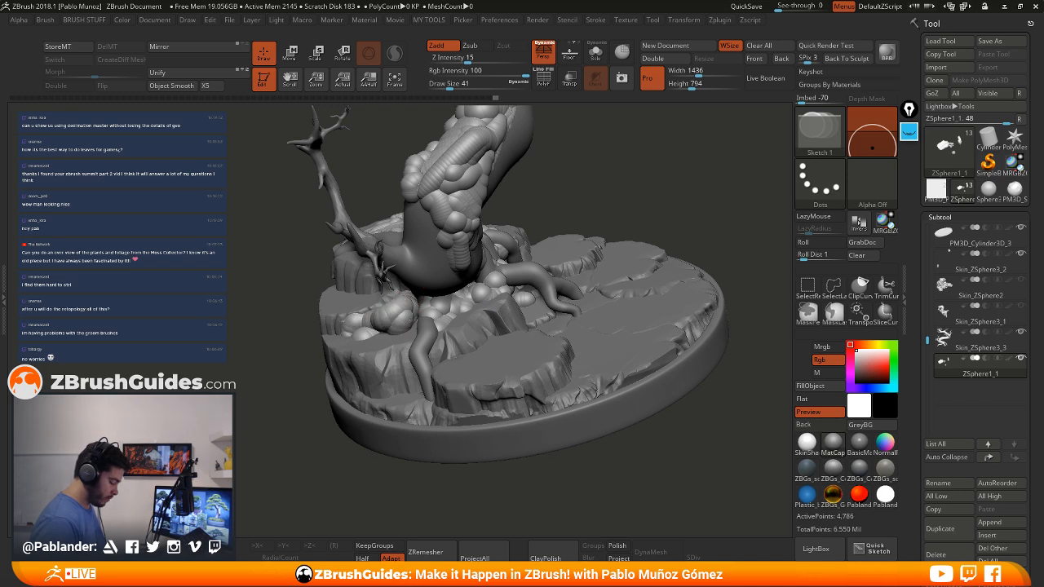
pyautogui.click(382, 335)
pyautogui.moveTo(381, 335); pyautogui.dragTo(415, 327, button='right')
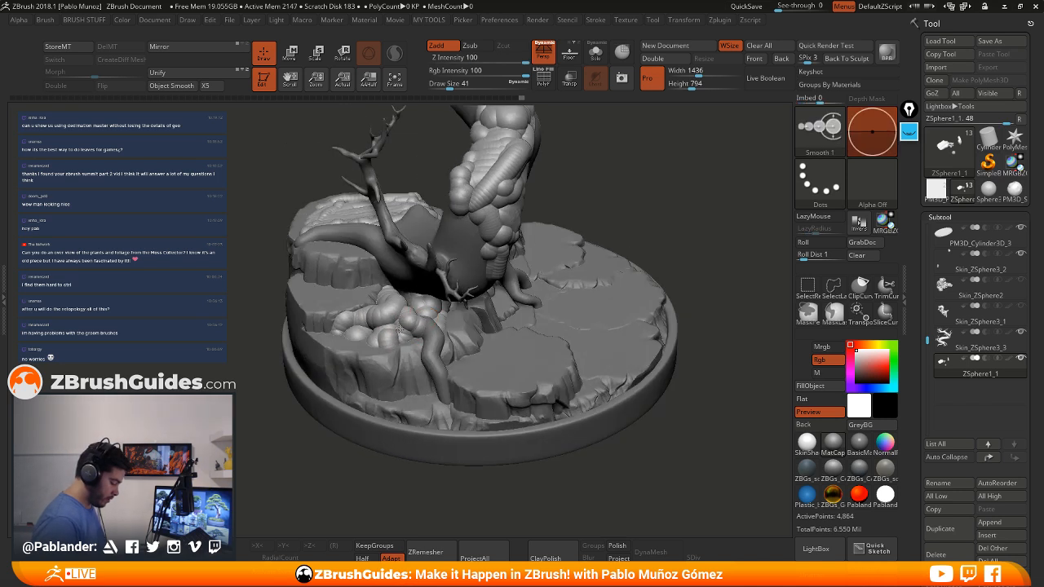
pyautogui.keyDown('shift'); pyautogui.moveTo(404, 313); pyautogui.dragTo(382, 328); pyautogui.keyUp('shift')
pyautogui.moveTo(574, 207)
pyautogui.mouseDown(button='right')
pyautogui.moveTo(543, 214)
pyautogui.moveTo(511, 310)
pyautogui.mouseUp(button='right')
# Cover the top of the flat front rock with rows of ZSphere strands, smooth them and add blobs behind it
pyautogui.moveTo(433, 334); pyautogui.dragTo(434, 274, button='right')
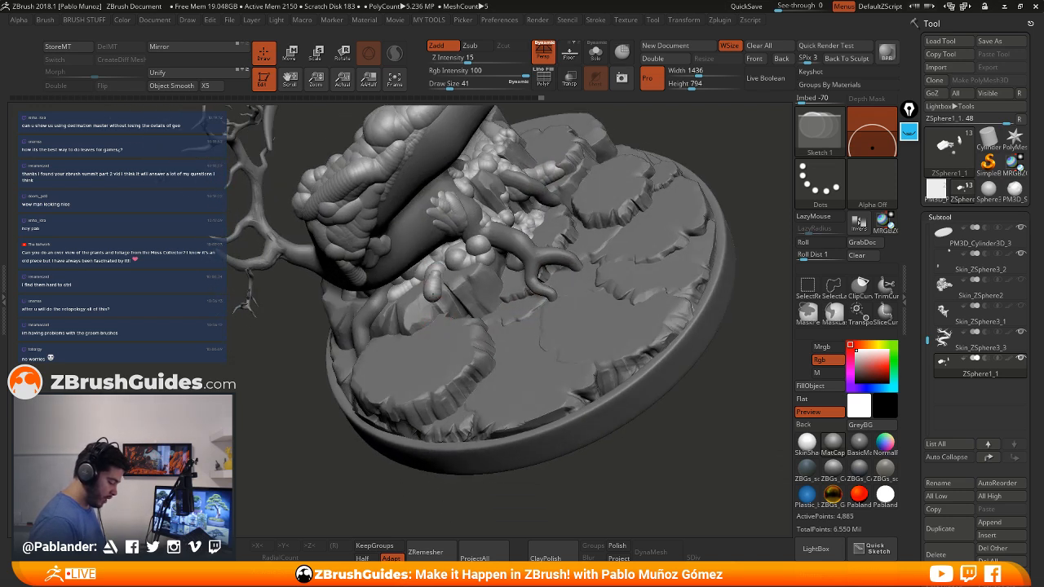
pyautogui.moveTo(436, 319); pyautogui.dragTo(386, 377)
pyautogui.moveTo(456, 337)
pyautogui.mouseDown()
pyautogui.moveTo(408, 375)
pyautogui.moveTo(434, 373)
pyautogui.mouseUp()
pyautogui.moveTo(474, 352); pyautogui.dragTo(459, 371)
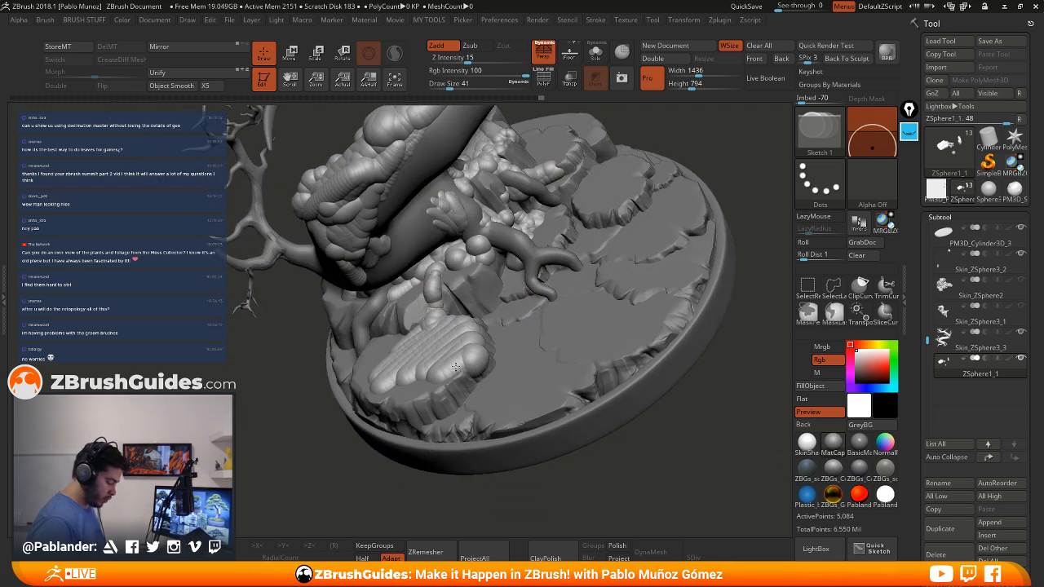
pyautogui.moveTo(441, 325); pyautogui.dragTo(406, 347)
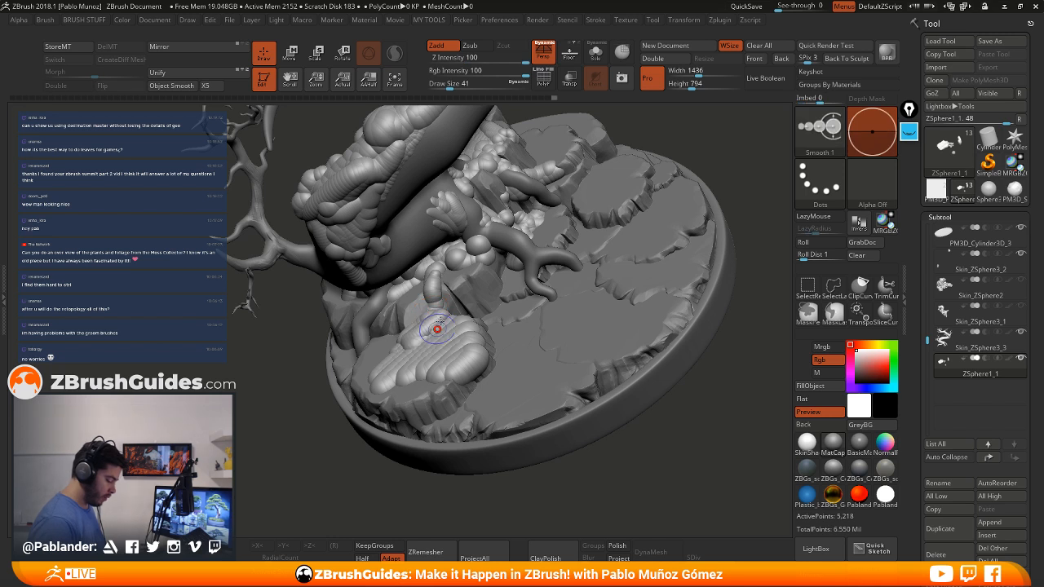
pyautogui.moveTo(426, 273); pyautogui.dragTo(457, 263)
# Build up a clump of large ZSphere blobs on the trunk base above the forked root
pyautogui.keyDown('shift'); pyautogui.moveTo(538, 238); pyautogui.dragTo(535, 232, button='right'); pyautogui.keyUp('shift')
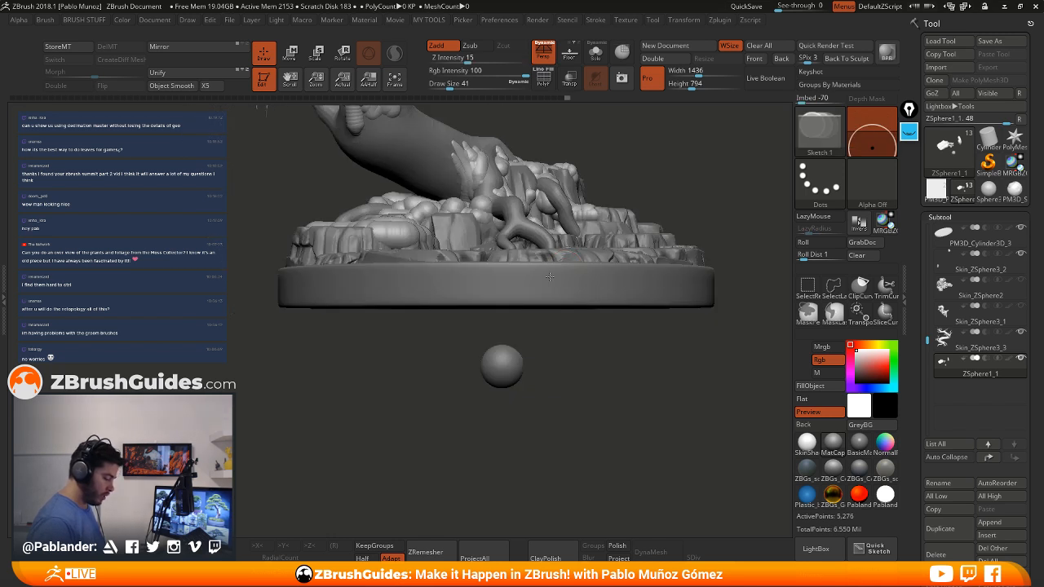
pyautogui.moveTo(550, 277); pyautogui.dragTo(512, 269, button='right')
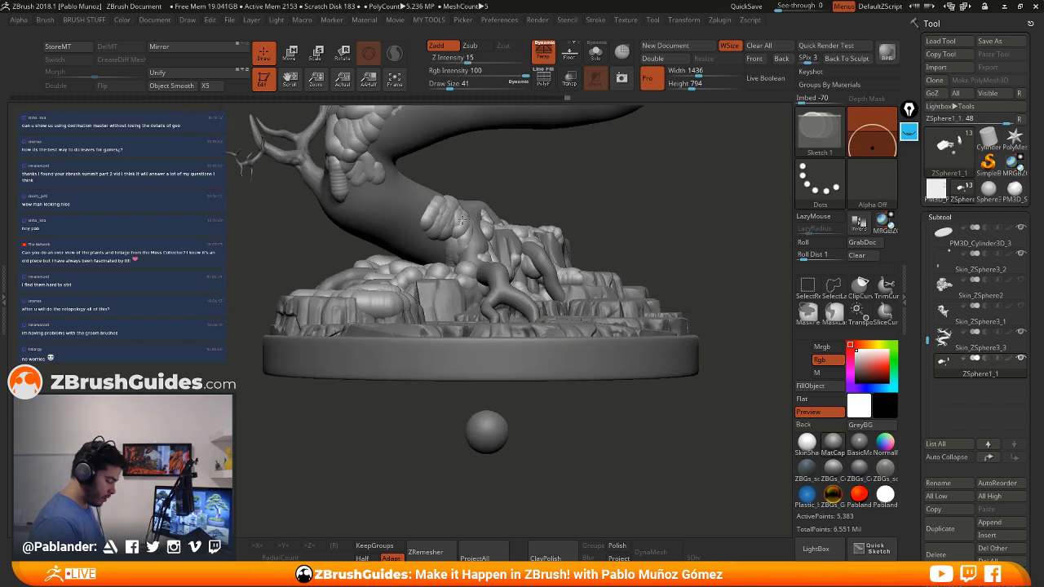
pyautogui.moveTo(461, 218); pyautogui.dragTo(477, 243)
pyautogui.moveTo(489, 221)
pyautogui.mouseDown(button='right')
pyautogui.moveTo(568, 229)
pyautogui.moveTo(486, 218)
pyautogui.mouseUp(button='right')
pyautogui.moveTo(492, 215)
pyautogui.mouseDown()
pyautogui.moveTo(468, 285)
pyautogui.moveTo(449, 293)
pyautogui.mouseUp()
pyautogui.moveTo(484, 233); pyautogui.dragTo(464, 297)
pyautogui.moveTo(492, 251)
pyautogui.mouseDown()
pyautogui.moveTo(487, 287)
pyautogui.moveTo(499, 245)
pyautogui.mouseUp()
pyautogui.moveTo(524, 257)
pyautogui.mouseDown(button='right')
pyautogui.moveTo(592, 214)
pyautogui.moveTo(611, 218)
pyautogui.mouseUp(button='right')
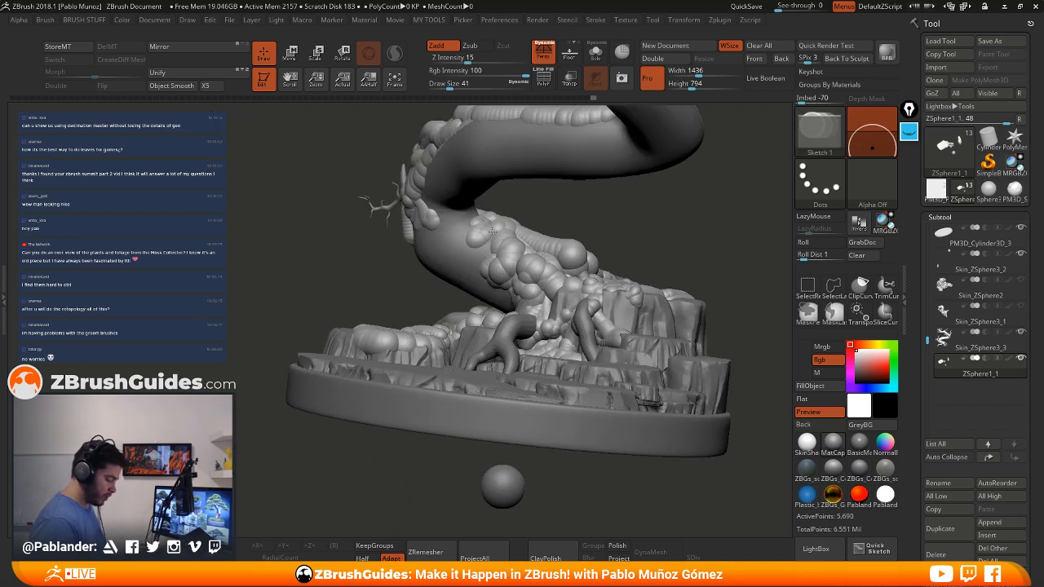
# Add ZSphere blobs along the trunk's horizontal section and smooth the clump at the lower bend
pyautogui.moveTo(571, 248); pyautogui.dragTo(644, 184, button='right')
pyautogui.moveTo(566, 194); pyautogui.dragTo(530, 198)
pyautogui.keyDown('ctrl'); pyautogui.moveTo(530, 200); pyautogui.dragTo(533, 264, button='right'); pyautogui.keyUp('ctrl')
pyautogui.moveTo(457, 286); pyautogui.dragTo(458, 290)
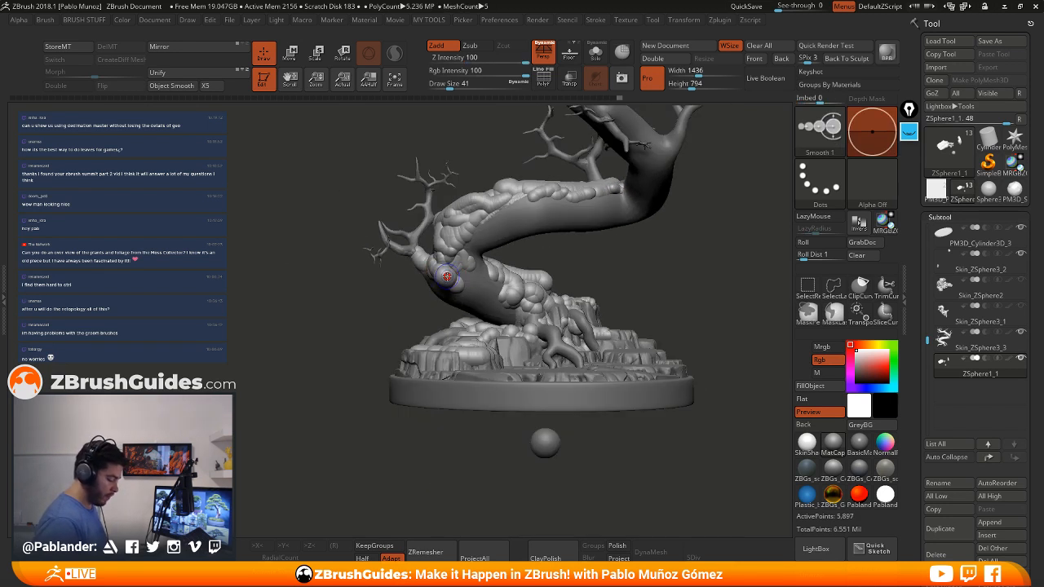
pyautogui.moveTo(550, 273)
pyautogui.mouseDown(button='right')
pyautogui.moveTo(625, 275)
pyautogui.moveTo(555, 294)
pyautogui.moveTo(639, 302)
pyautogui.moveTo(672, 284)
pyautogui.mouseUp(button='right')
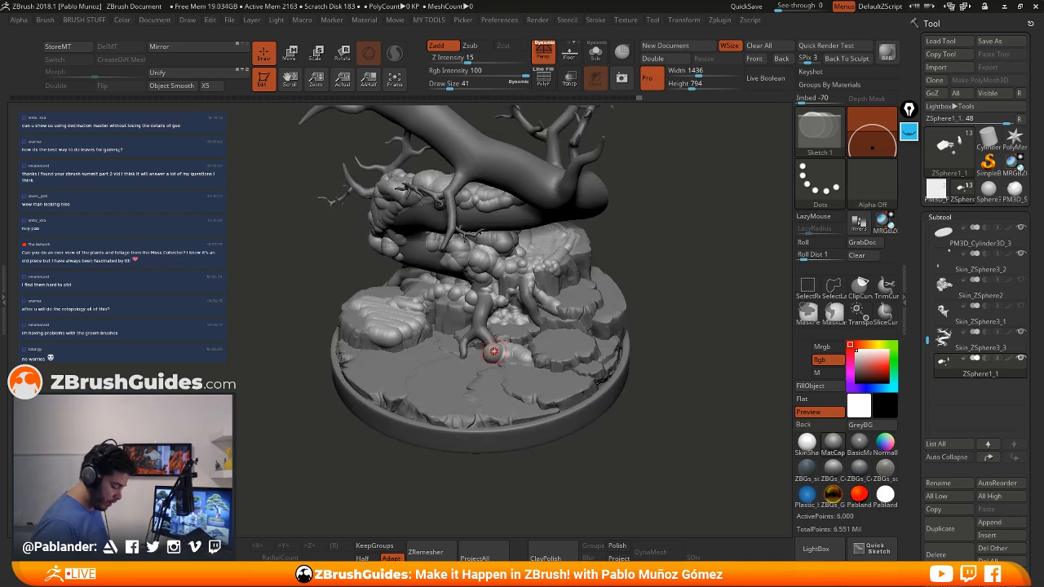
# Sketch ZSphere blobs and strands on the ground around the forked root's foot, smoothing them between strokes
pyautogui.press('shift')
pyautogui.moveTo(478, 354)
pyautogui.mouseDown()
pyautogui.moveTo(447, 370)
pyautogui.moveTo(453, 343)
pyautogui.moveTo(438, 340)
pyautogui.mouseUp()
pyautogui.press('shift')
pyautogui.press('shift')
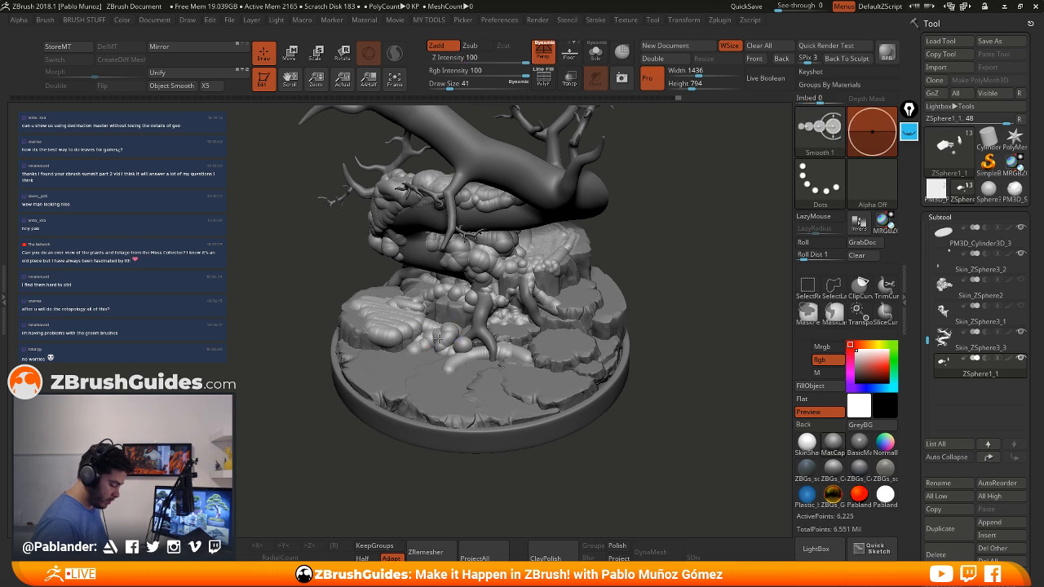
pyautogui.press('shift')
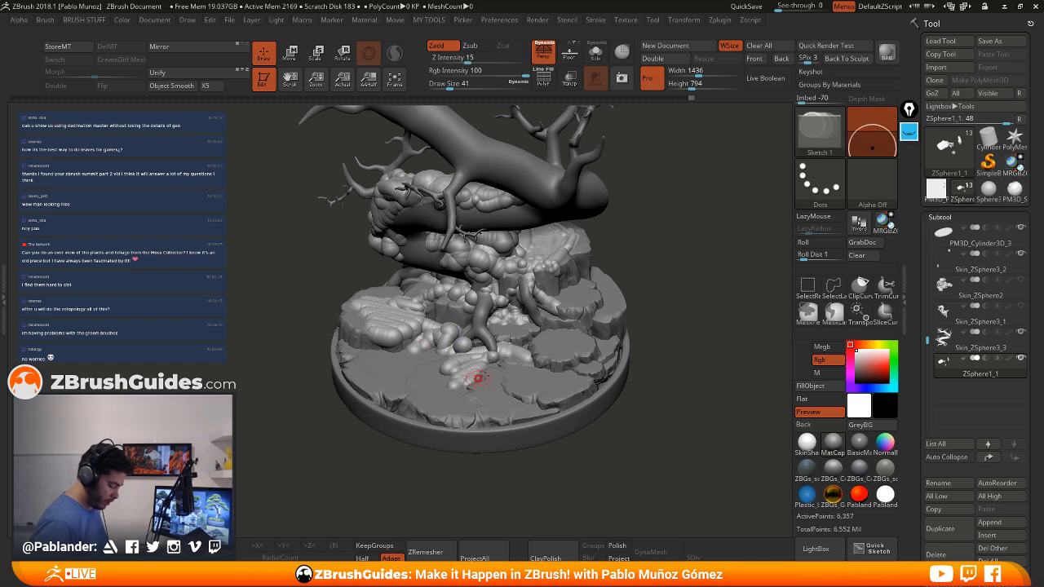
# Cover the ground slabs and the remaining flat rock tops around the base with ZSphere clumps
pyautogui.moveTo(487, 392)
pyautogui.mouseDown()
pyautogui.moveTo(528, 374)
pyautogui.moveTo(567, 383)
pyautogui.moveTo(576, 340)
pyautogui.moveTo(559, 343)
pyautogui.mouseUp()
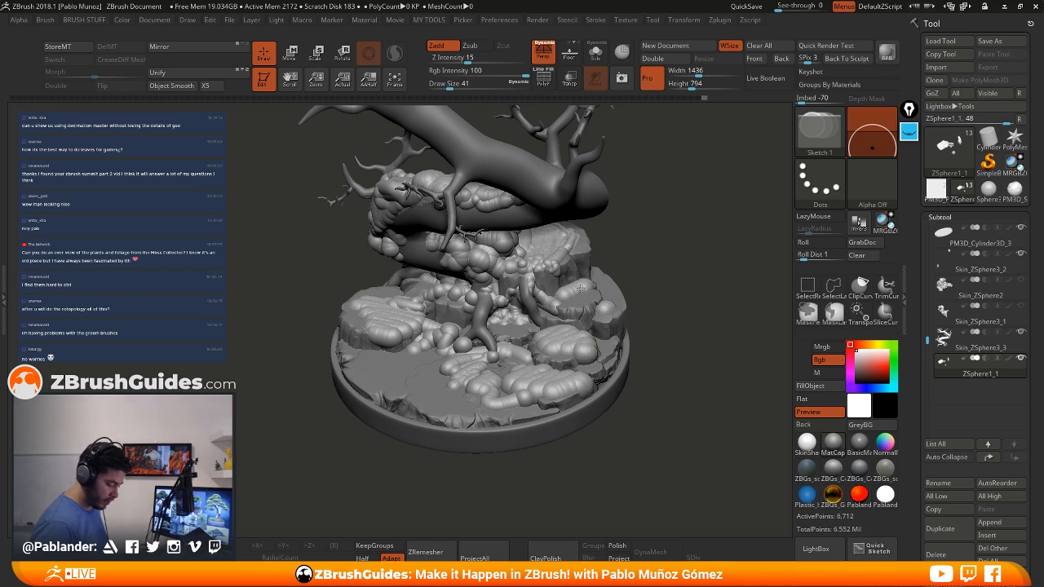
pyautogui.moveTo(372, 368)
pyautogui.mouseDown()
pyautogui.moveTo(384, 362)
pyautogui.moveTo(390, 383)
pyautogui.moveTo(461, 401)
pyautogui.moveTo(506, 385)
pyautogui.moveTo(487, 399)
pyautogui.moveTo(463, 363)
pyautogui.mouseUp()
pyautogui.moveTo(367, 303)
pyautogui.mouseDown()
pyautogui.moveTo(392, 288)
pyautogui.moveTo(407, 298)
pyautogui.mouseUp()
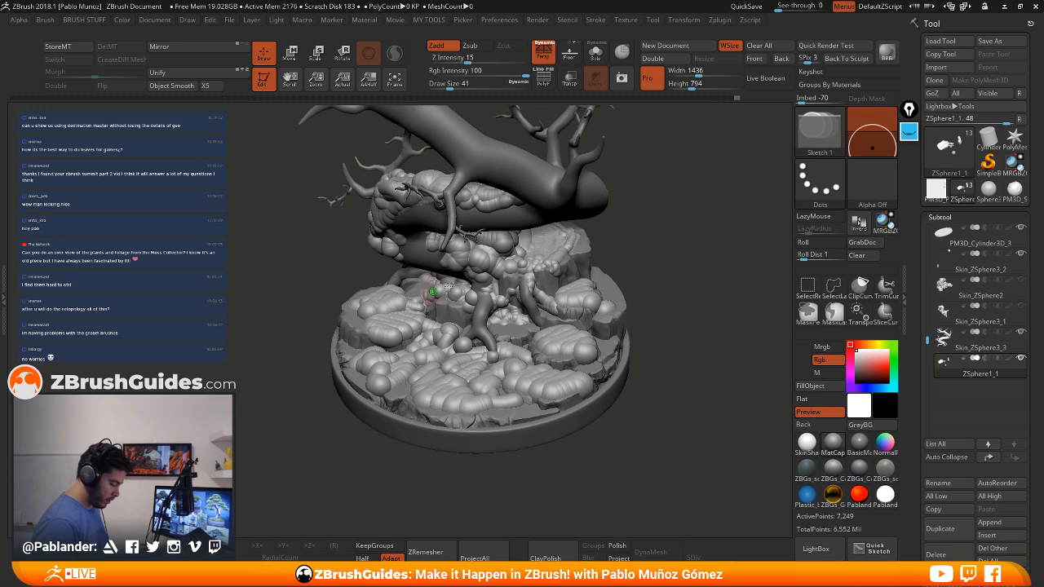
pyautogui.moveTo(585, 286)
pyautogui.keyDown('alt'); pyautogui.mouseDown(button='right')
pyautogui.moveTo(573, 310)
pyautogui.moveTo(575, 288)
pyautogui.mouseUp(button='right'); pyautogui.keyUp('alt')
pyautogui.moveTo(575, 288); pyautogui.dragTo(555, 258)
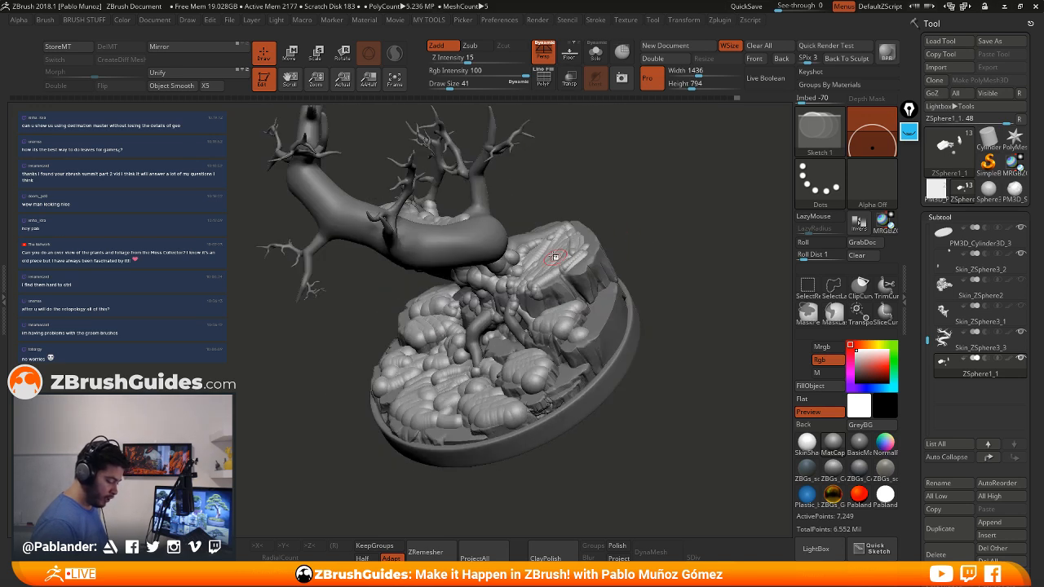
# Try a ZSphere strand on the upper branch, undo it and thicken the clumps along the trunk's horizontal section
pyautogui.moveTo(625, 242)
pyautogui.mouseDown()
pyautogui.moveTo(540, 233)
pyautogui.moveTo(526, 180)
pyautogui.moveTo(531, 117)
pyautogui.moveTo(451, 198)
pyautogui.mouseUp()
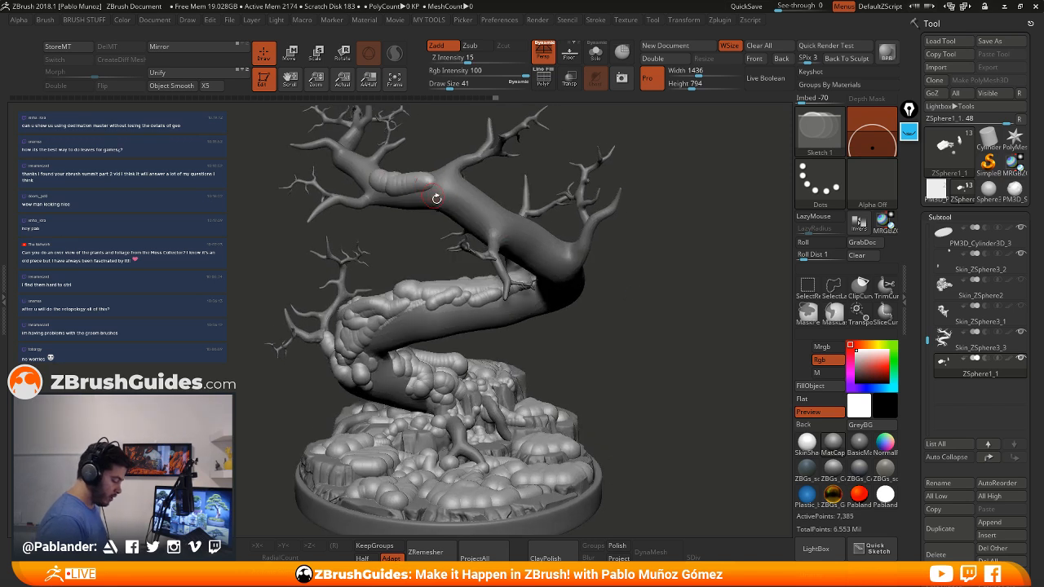
pyautogui.moveTo(522, 255); pyautogui.dragTo(535, 209)
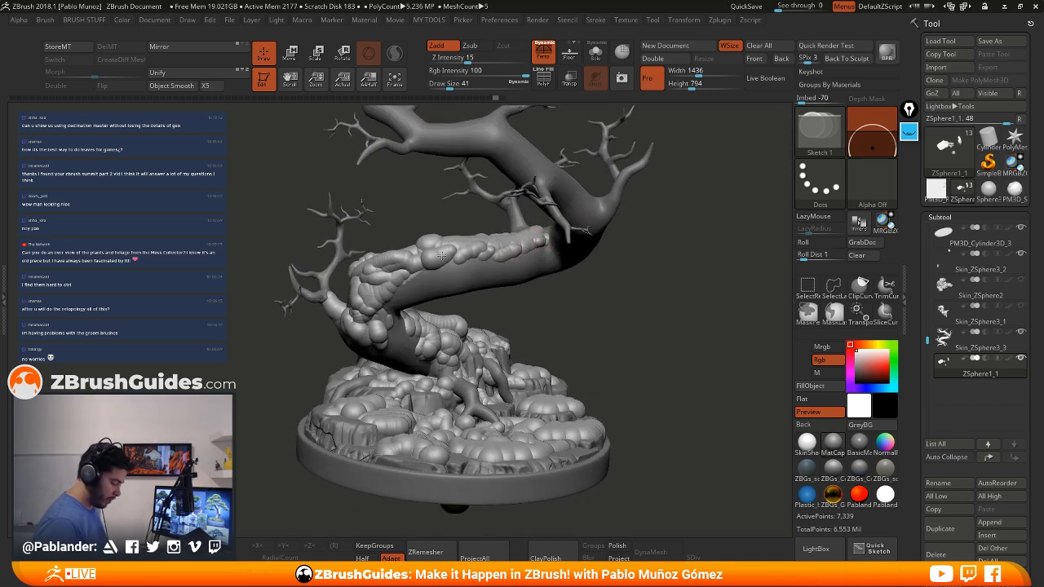
pyautogui.moveTo(564, 299); pyautogui.dragTo(498, 298)
pyautogui.click(447, 289)
pyautogui.moveTo(571, 310)
pyautogui.mouseDown()
pyautogui.moveTo(602, 283)
pyautogui.moveTo(644, 302)
pyautogui.mouseUp()
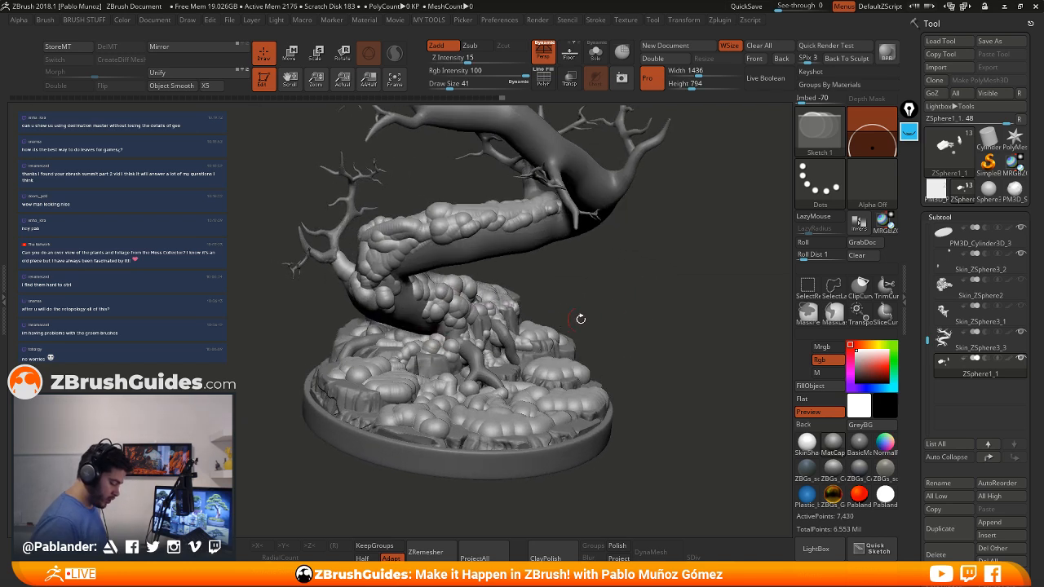
# Extend the ZSphere clumps over the outer rock near the base's rim and fill gaps between the neighbouring clumps
pyautogui.moveTo(581, 319); pyautogui.dragTo(519, 342)
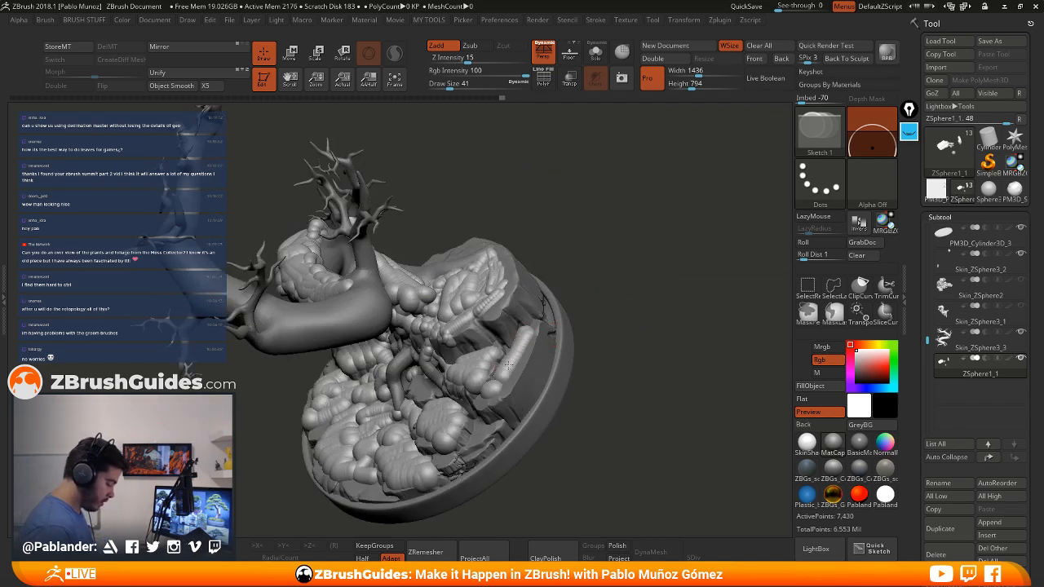
pyautogui.click(507, 365)
pyautogui.moveTo(624, 306)
pyautogui.mouseDown()
pyautogui.moveTo(674, 294)
pyautogui.moveTo(612, 313)
pyautogui.mouseUp()
pyautogui.moveTo(361, 324); pyautogui.dragTo(342, 331)
pyautogui.moveTo(514, 310)
pyautogui.mouseDown()
pyautogui.moveTo(636, 283)
pyautogui.moveTo(606, 286)
pyautogui.moveTo(611, 321)
pyautogui.moveTo(606, 305)
pyautogui.moveTo(474, 352)
pyautogui.mouseUp()
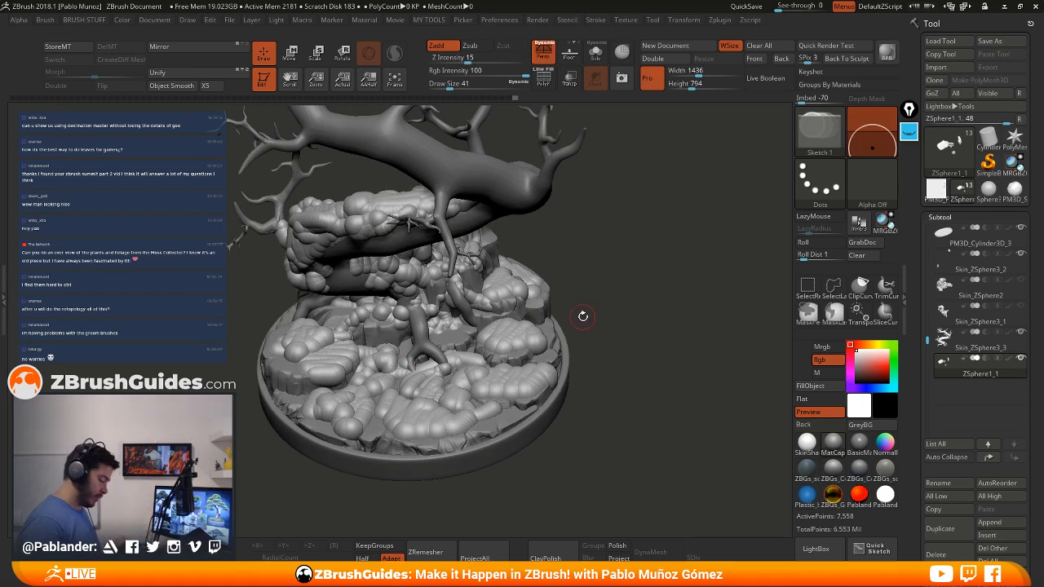
pyautogui.moveTo(616, 303)
pyautogui.mouseDown()
pyautogui.moveTo(562, 312)
pyautogui.moveTo(631, 298)
pyautogui.moveTo(654, 308)
pyautogui.moveTo(645, 338)
pyautogui.moveTo(606, 313)
pyautogui.mouseUp()
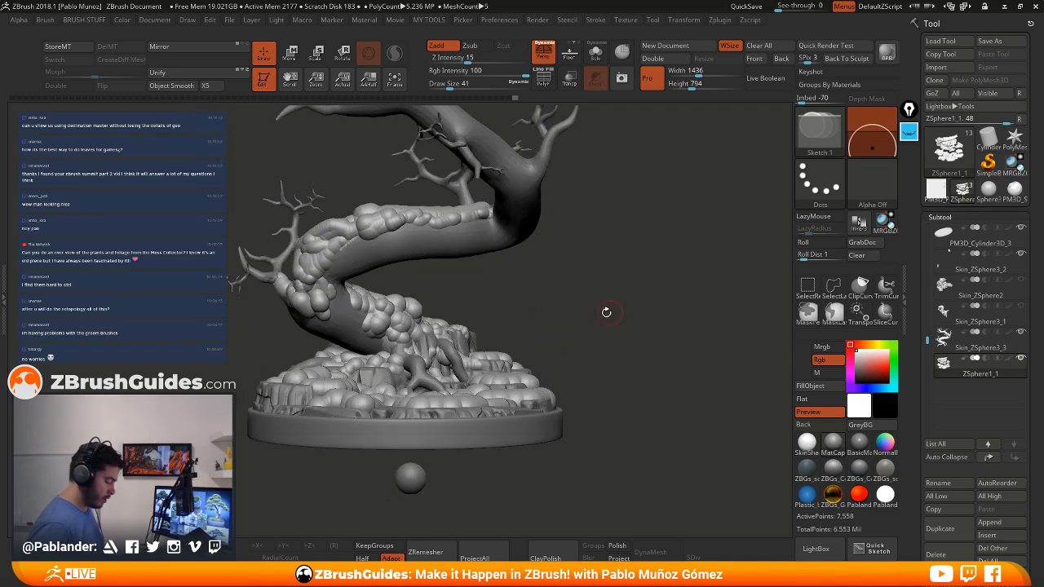
# Switch to the Armature brush, try a test stroke from the trunk and undo it
pyautogui.click(822, 133)
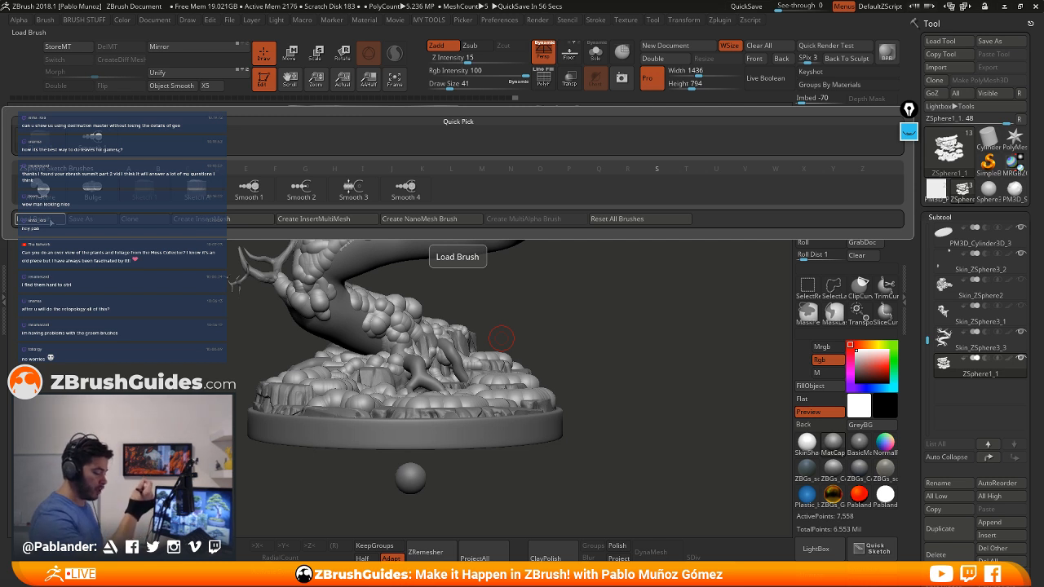
pyautogui.click(40, 188)
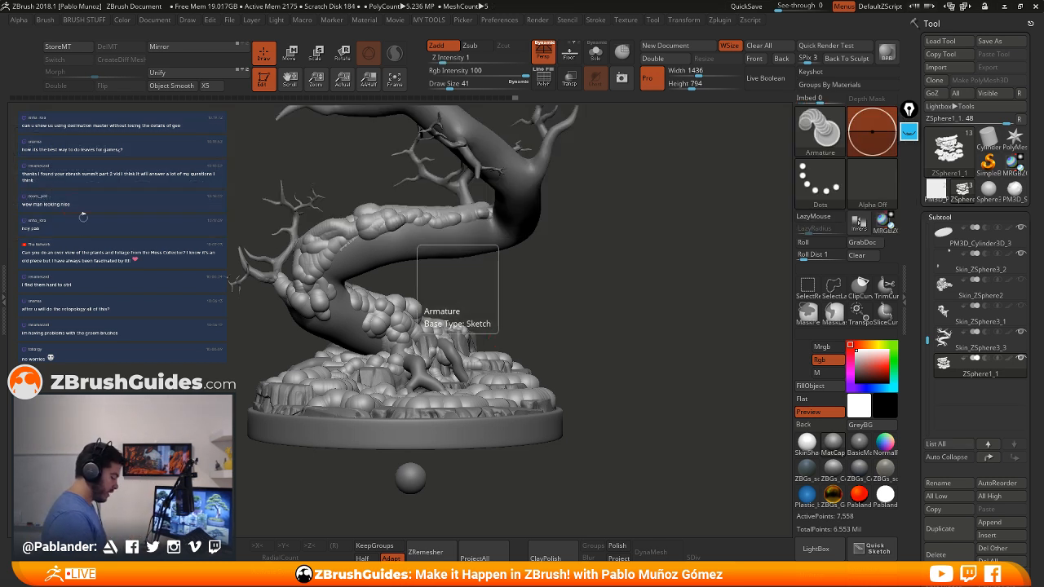
pyautogui.moveTo(492, 244)
pyautogui.mouseDown()
pyautogui.moveTo(633, 318)
pyautogui.moveTo(538, 195)
pyautogui.mouseUp()
pyautogui.moveTo(673, 412)
pyautogui.mouseDown()
pyautogui.moveTo(630, 394)
pyautogui.moveTo(664, 397)
pyautogui.moveTo(655, 365)
pyautogui.mouseUp()
pyautogui.hotkey('ctrl', 'z')
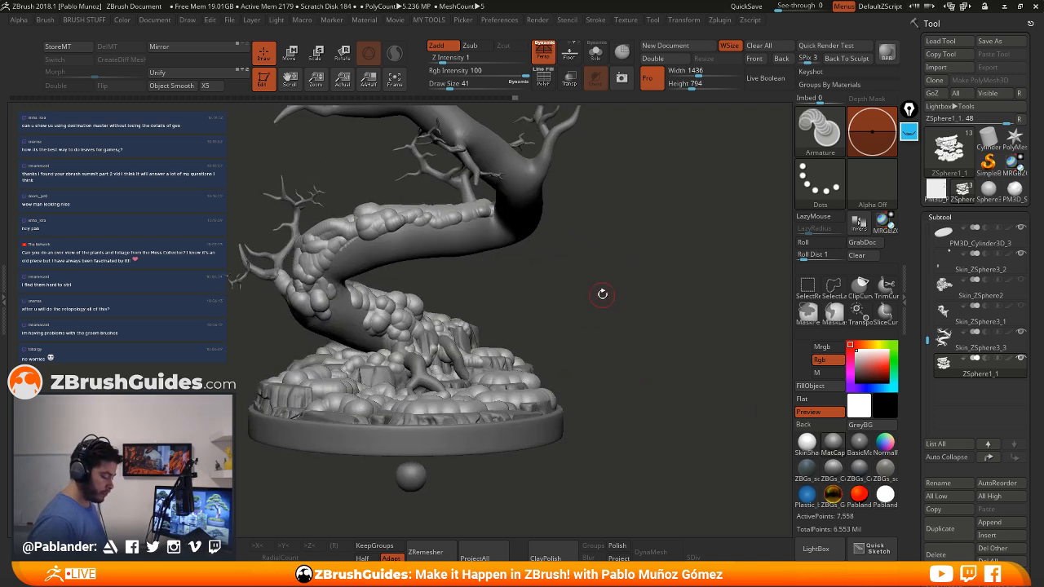
# Hang Armature strands from the front of the trunk's horizontal section, using draw size 27 for thick ones and 16 for thinner ones
pyautogui.moveTo(601, 294)
pyautogui.mouseDown()
pyautogui.moveTo(552, 228)
pyautogui.moveTo(677, 250)
pyautogui.moveTo(509, 289)
pyautogui.moveTo(519, 313)
pyautogui.mouseUp()
pyautogui.press('space')
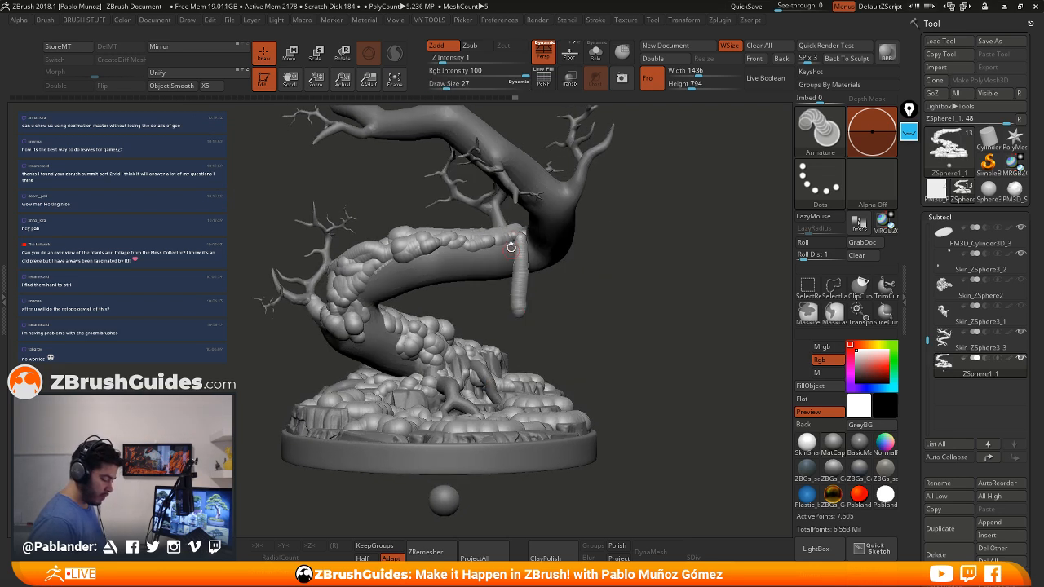
pyautogui.moveTo(492, 242)
pyautogui.mouseDown()
pyautogui.moveTo(490, 305)
pyautogui.moveTo(506, 283)
pyautogui.mouseUp()
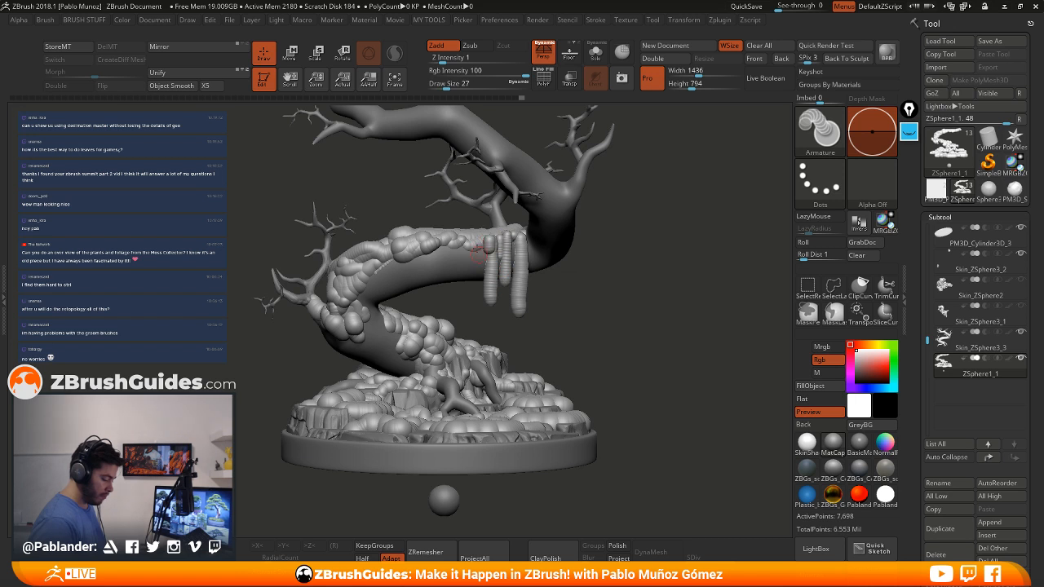
pyautogui.moveTo(477, 242)
pyautogui.mouseDown()
pyautogui.moveTo(475, 255)
pyautogui.moveTo(527, 282)
pyautogui.mouseUp()
pyautogui.moveTo(535, 250); pyautogui.dragTo(537, 284)
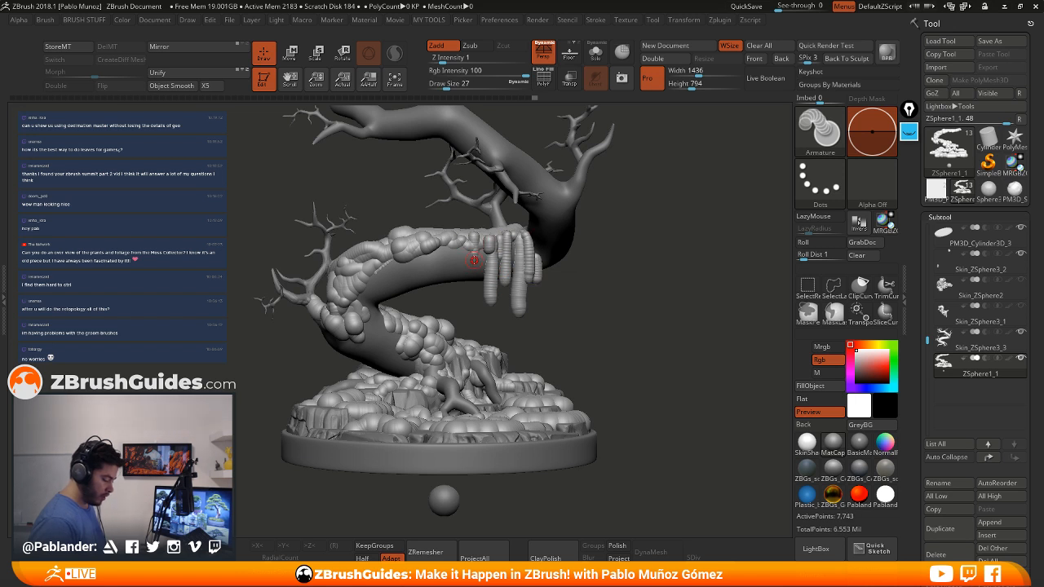
pyautogui.press('space')
pyautogui.moveTo(474, 260); pyautogui.dragTo(476, 313)
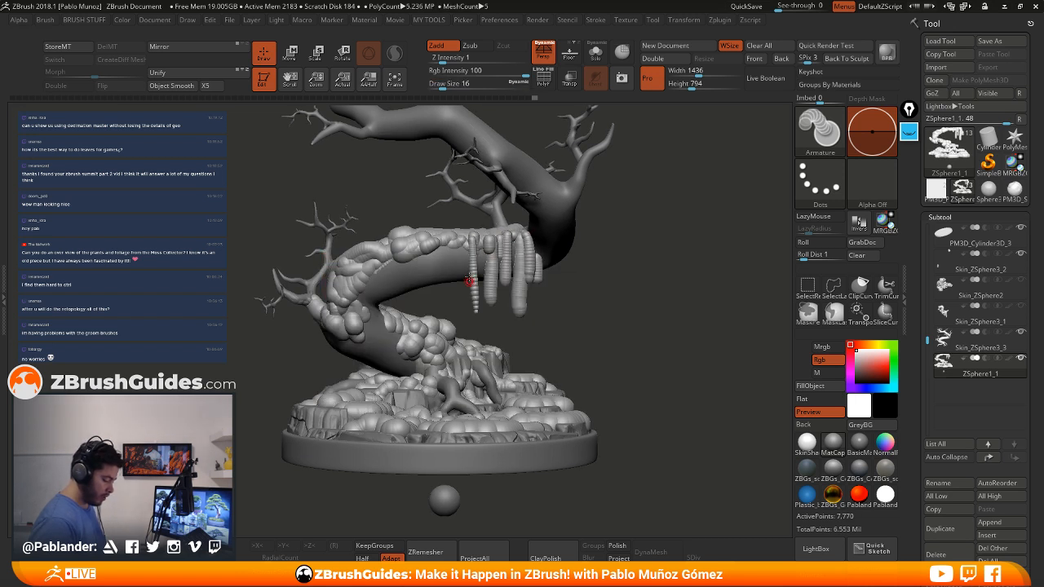
pyautogui.moveTo(459, 236)
pyautogui.mouseDown()
pyautogui.moveTo(465, 285)
pyautogui.moveTo(454, 317)
pyautogui.mouseUp()
# Add thin hanging strands on the back of the trunk's horizontal section and beneath the base of the lower side branch
pyautogui.moveTo(575, 267)
pyautogui.mouseDown()
pyautogui.moveTo(539, 256)
pyautogui.moveTo(525, 223)
pyautogui.moveTo(492, 230)
pyautogui.moveTo(475, 310)
pyautogui.mouseUp()
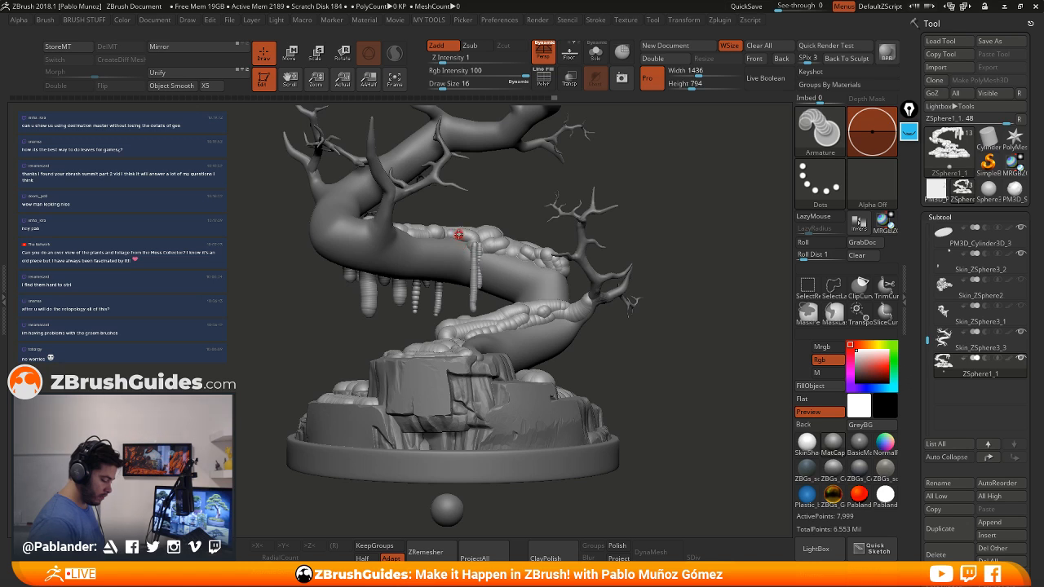
pyautogui.moveTo(459, 235)
pyautogui.mouseDown()
pyautogui.moveTo(456, 301)
pyautogui.moveTo(469, 283)
pyautogui.mouseUp()
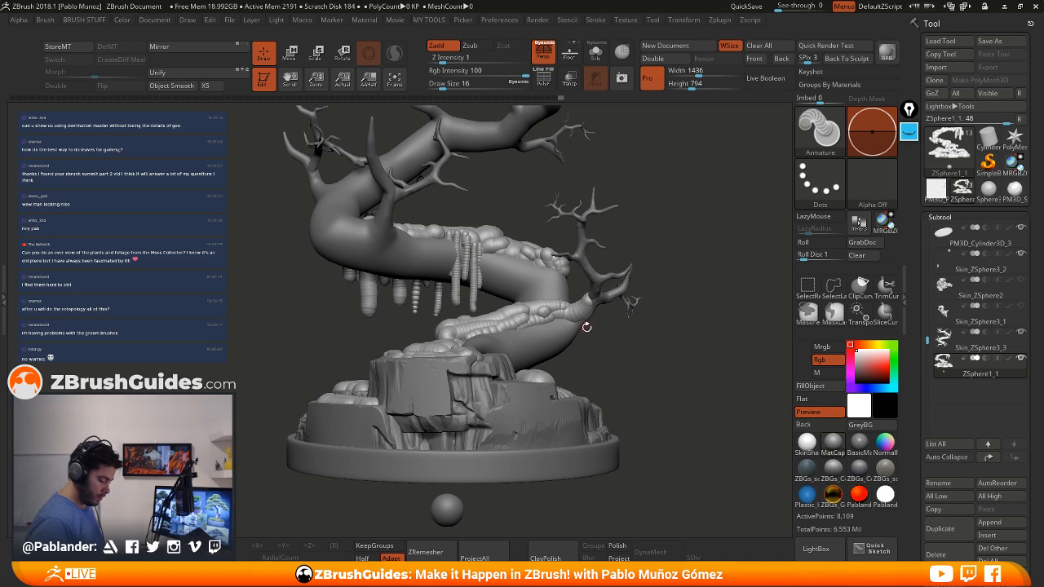
pyautogui.moveTo(576, 318)
pyautogui.mouseDown()
pyautogui.moveTo(576, 346)
pyautogui.moveTo(710, 343)
pyautogui.mouseUp()
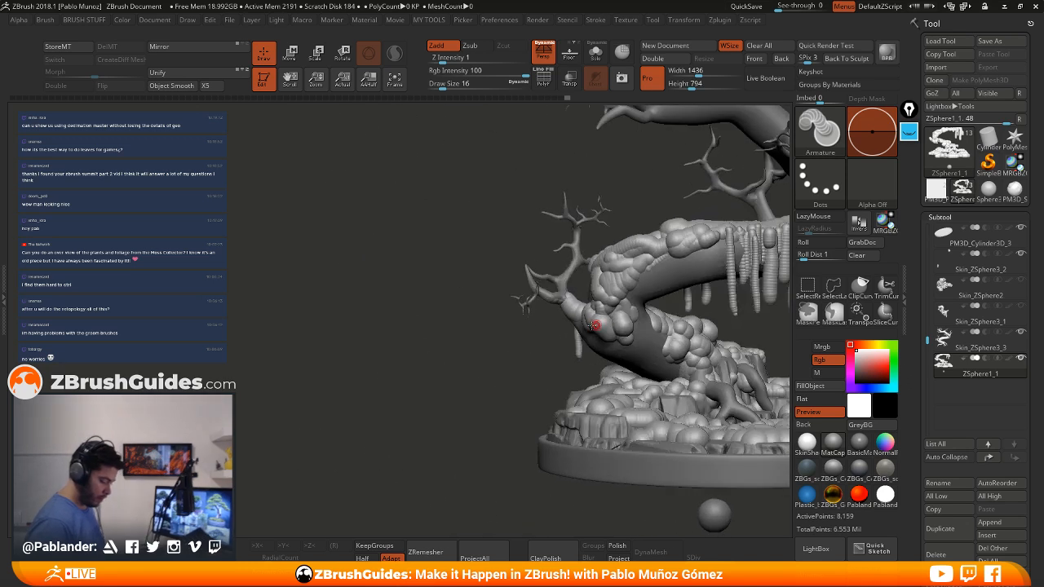
pyautogui.moveTo(562, 297)
pyautogui.mouseDown()
pyautogui.moveTo(561, 334)
pyautogui.moveTo(557, 325)
pyautogui.mouseUp()
# Hang more thin strands of varying lengths from the clumps around the trunk's lower bend and the start of the horizontal section
pyautogui.keyDown('alt'); pyautogui.moveTo(599, 294); pyautogui.dragTo(456, 268, button='right'); pyautogui.keyUp('alt')
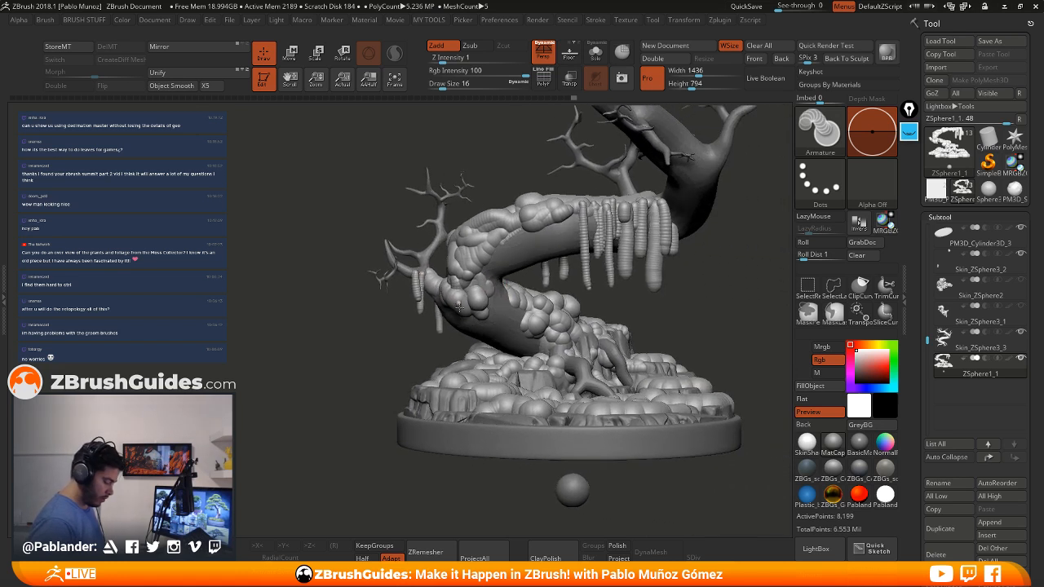
pyautogui.moveTo(459, 307); pyautogui.dragTo(459, 353)
pyautogui.moveTo(464, 306); pyautogui.dragTo(465, 341)
pyautogui.moveTo(468, 281); pyautogui.dragTo(468, 336)
pyautogui.moveTo(481, 251); pyautogui.dragTo(480, 315)
pyautogui.moveTo(501, 225)
pyautogui.mouseDown()
pyautogui.moveTo(494, 327)
pyautogui.moveTo(487, 303)
pyautogui.moveTo(517, 228)
pyautogui.moveTo(511, 281)
pyautogui.moveTo(522, 263)
pyautogui.moveTo(503, 302)
pyautogui.mouseUp()
pyautogui.moveTo(451, 258); pyautogui.dragTo(448, 277)
pyautogui.moveTo(459, 235); pyautogui.dragTo(457, 276)
pyautogui.moveTo(473, 238); pyautogui.dragTo(472, 261)
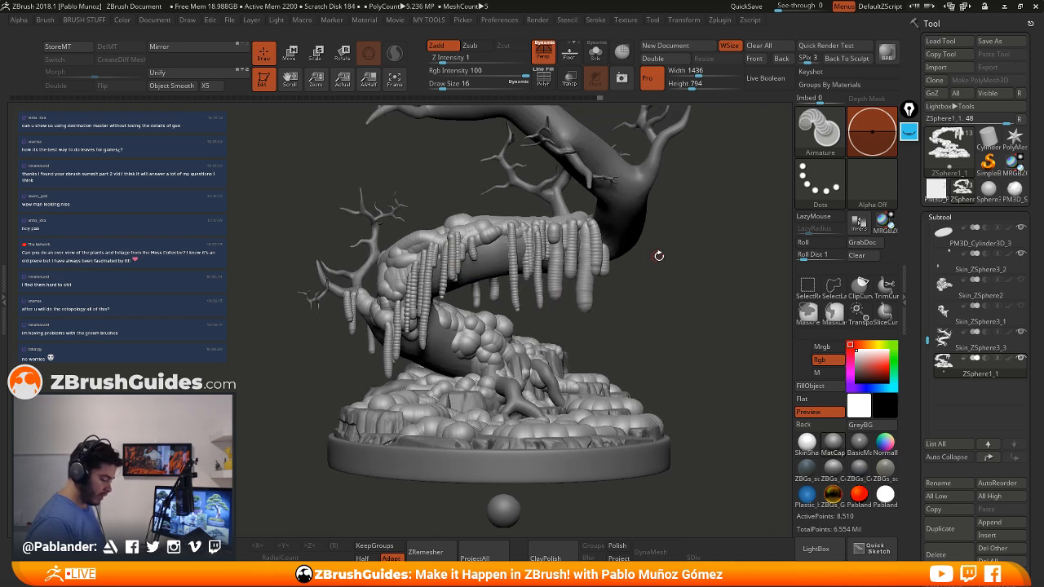
pyautogui.moveTo(659, 256); pyautogui.dragTo(586, 259)
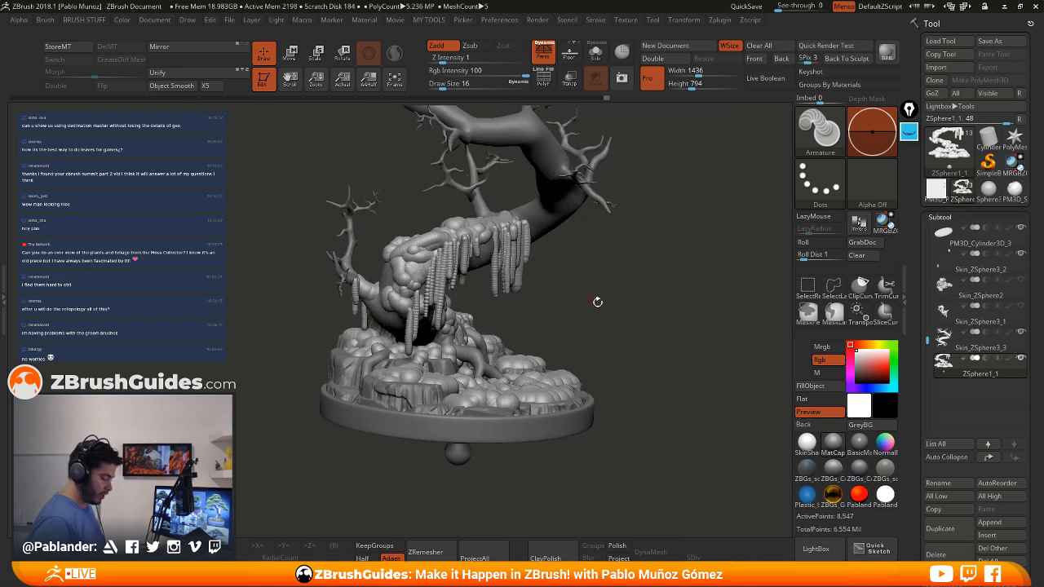
# Try thick curved Armature branches at draw size 35 extending from the upper trunk into empty space, and undo them
pyautogui.moveTo(597, 302)
pyautogui.mouseDown()
pyautogui.moveTo(602, 271)
pyautogui.moveTo(640, 284)
pyautogui.moveTo(570, 265)
pyautogui.moveTo(562, 292)
pyautogui.moveTo(482, 270)
pyautogui.moveTo(630, 219)
pyautogui.moveTo(694, 148)
pyautogui.moveTo(747, 213)
pyautogui.mouseUp()
pyautogui.press('space')
pyautogui.click(597, 276)
pyautogui.moveTo(516, 279)
pyautogui.mouseDown()
pyautogui.moveTo(542, 333)
pyautogui.moveTo(613, 330)
pyautogui.mouseUp()
pyautogui.moveTo(514, 265)
pyautogui.mouseDown()
pyautogui.moveTo(522, 186)
pyautogui.moveTo(566, 147)
pyautogui.mouseUp()
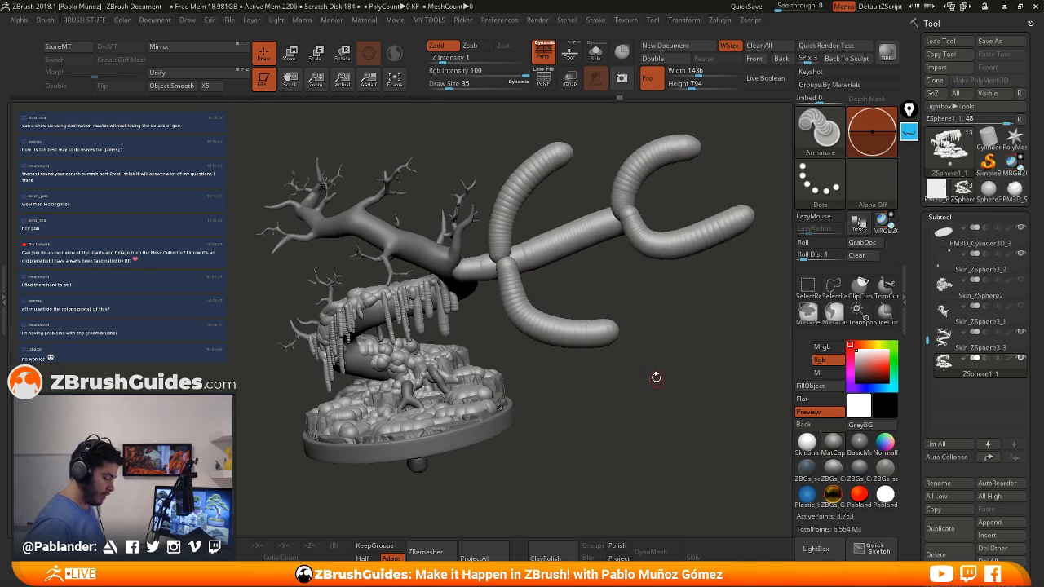
pyautogui.moveTo(657, 378)
pyautogui.keyDown('alt'); pyautogui.mouseDown()
pyautogui.moveTo(642, 329)
pyautogui.moveTo(619, 319)
pyautogui.mouseUp(); pyautogui.keyUp('alt')
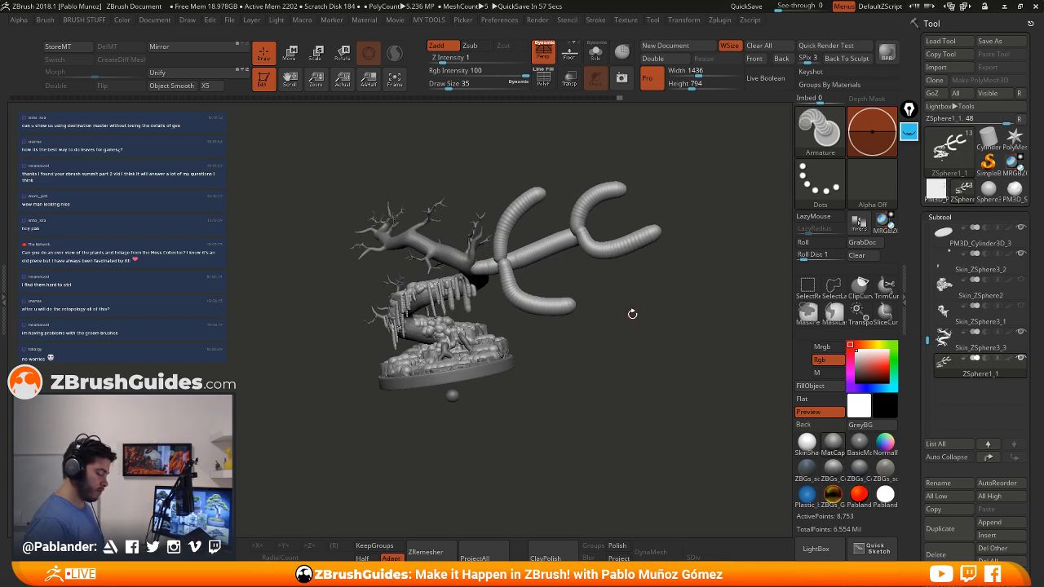
pyautogui.hotkey('ctrl', 'z')
pyautogui.hotkey('ctrl', 'z')
pyautogui.hotkey('ctrl', 'z')
pyautogui.hotkey('ctrl', 'z')
pyautogui.hotkey('ctrl', 'z')
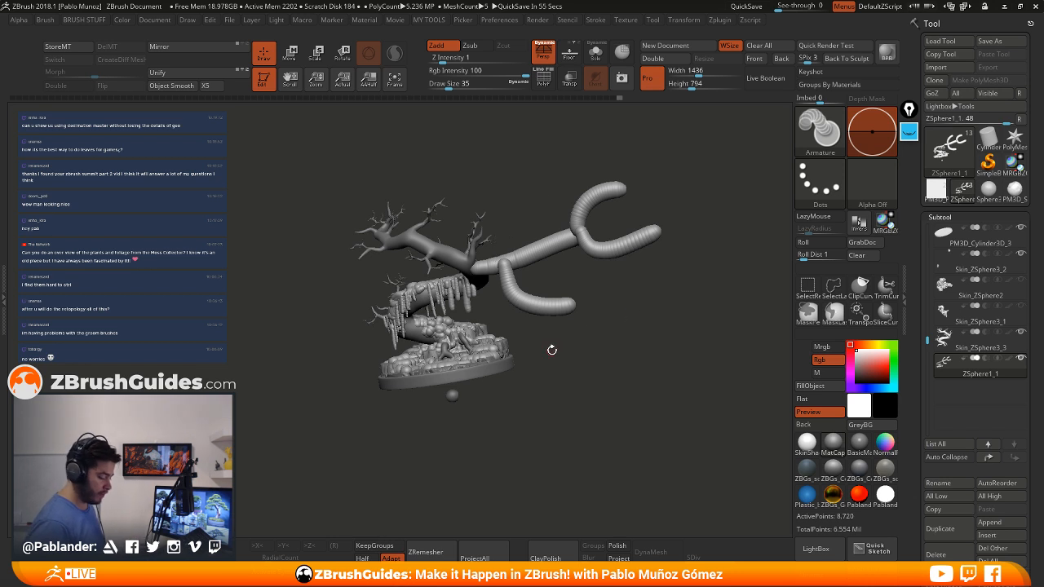
pyautogui.moveTo(570, 327); pyautogui.dragTo(594, 310)
pyautogui.keyDown('alt'); pyautogui.moveTo(521, 312); pyautogui.dragTo(586, 305); pyautogui.keyUp('alt')
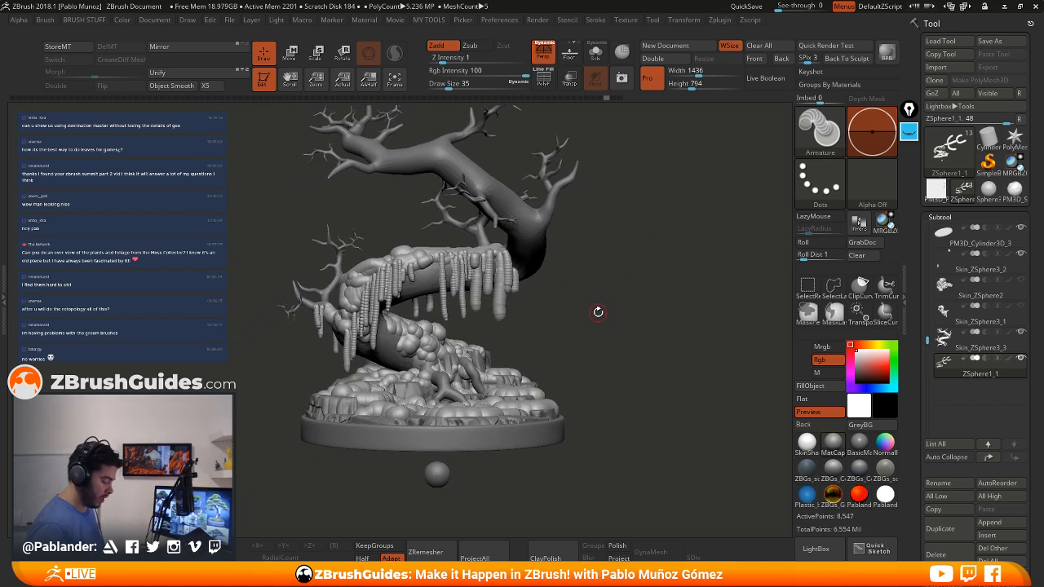
pyautogui.moveTo(625, 322)
pyautogui.mouseDown()
pyautogui.moveTo(553, 326)
pyautogui.moveTo(689, 321)
pyautogui.moveTo(538, 318)
pyautogui.moveTo(620, 288)
pyautogui.moveTo(602, 291)
pyautogui.moveTo(601, 256)
pyautogui.mouseUp()
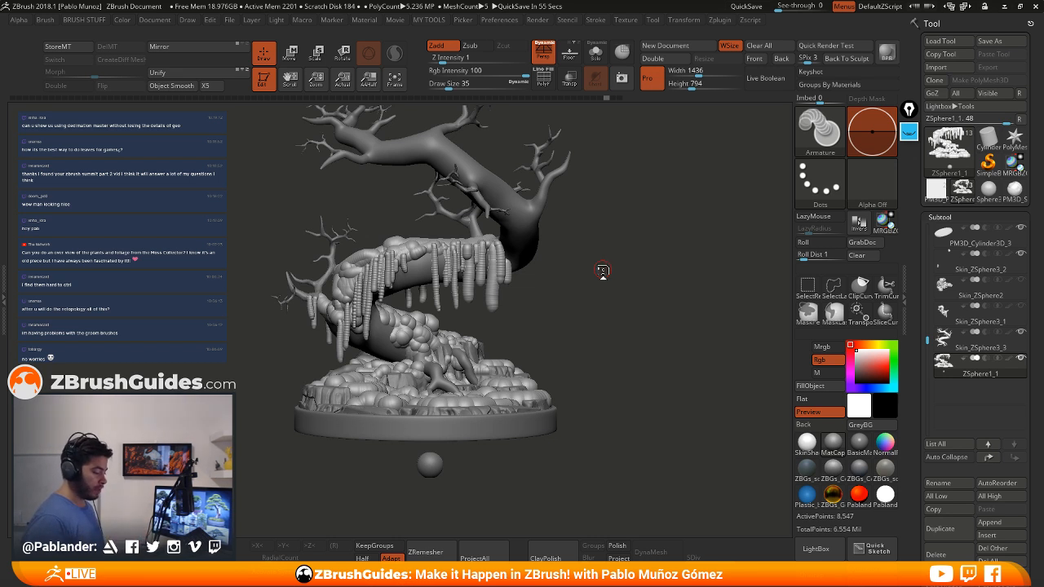
pyautogui.moveTo(599, 281); pyautogui.dragTo(602, 304)
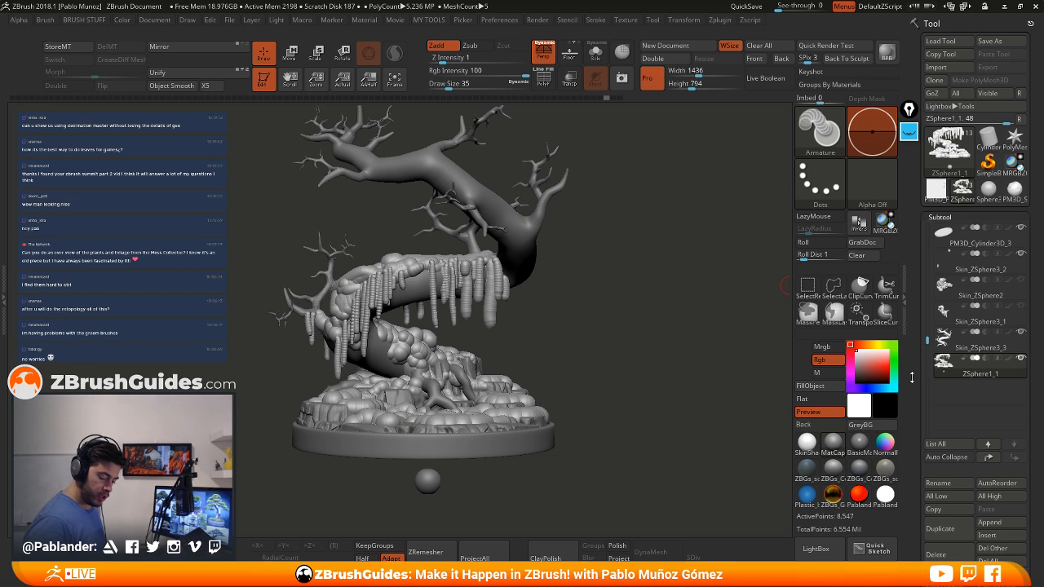
# Preview the Unified Skin of the ZSphere sketch at resolution 128 and compare it with the raw sketch
pyautogui.scroll(-5, 913, 381)
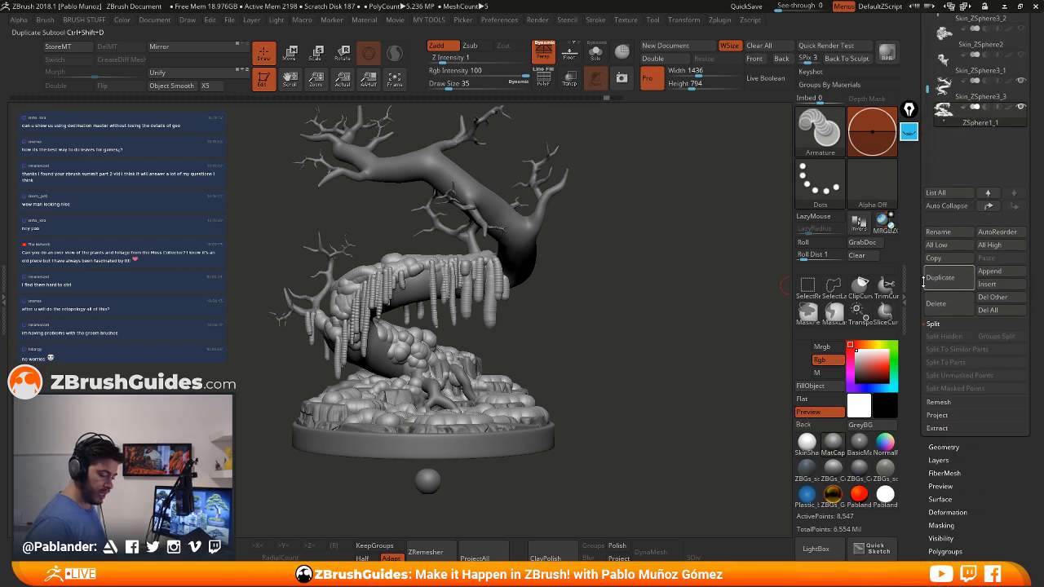
pyautogui.scroll(-5, 933, 269)
pyautogui.click(941, 241)
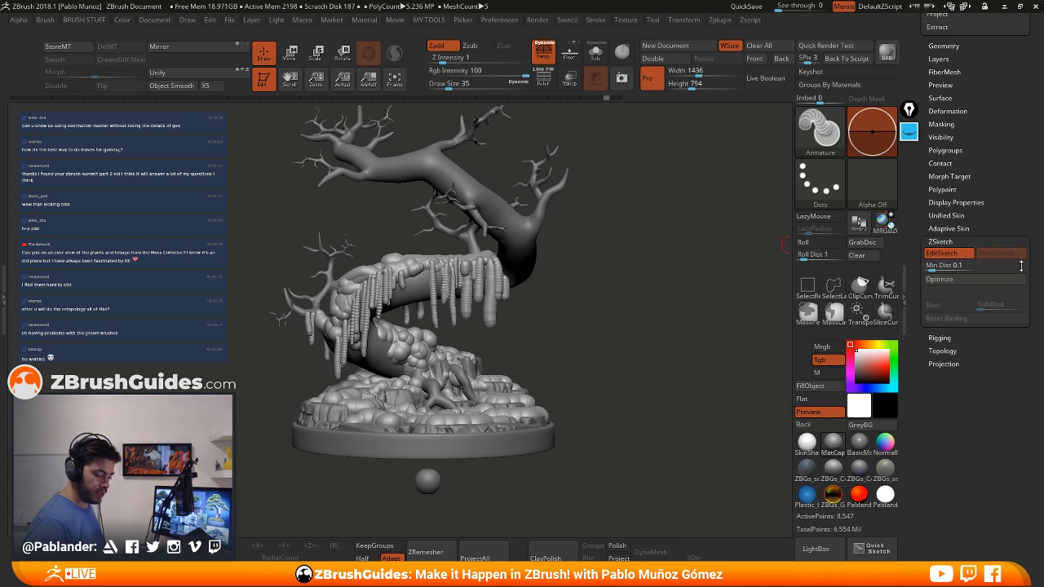
pyautogui.moveTo(614, 334); pyautogui.dragTo(610, 324)
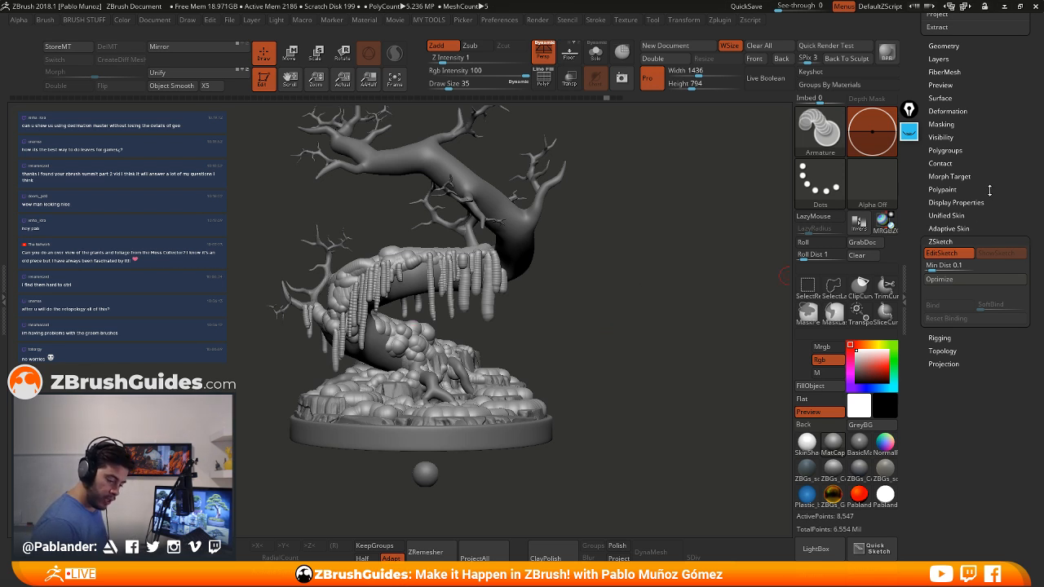
pyautogui.scroll(-1, 964, 189)
pyautogui.press('shift')
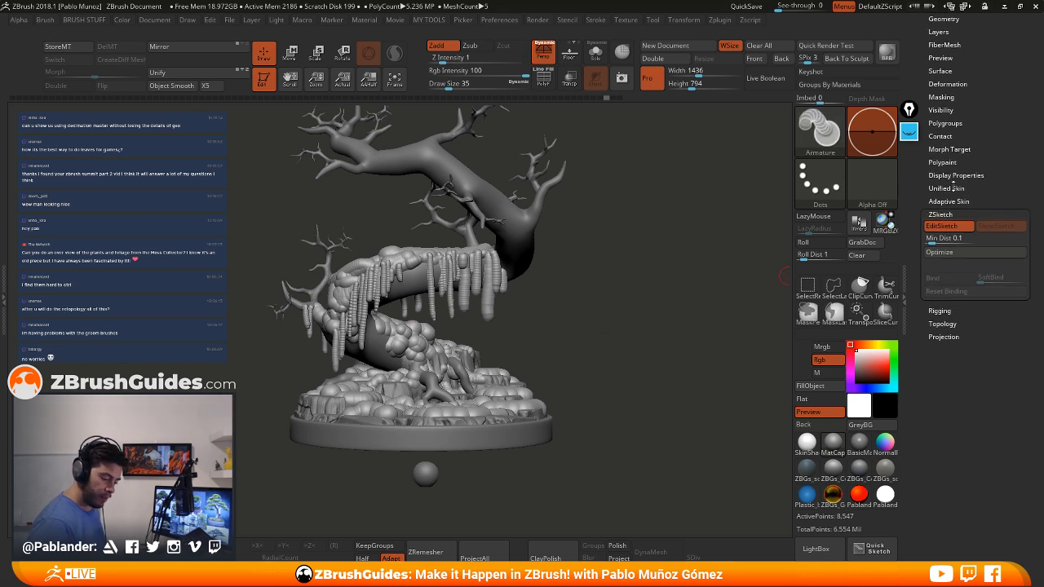
pyautogui.click(950, 189)
pyautogui.scroll(1, 977, 280)
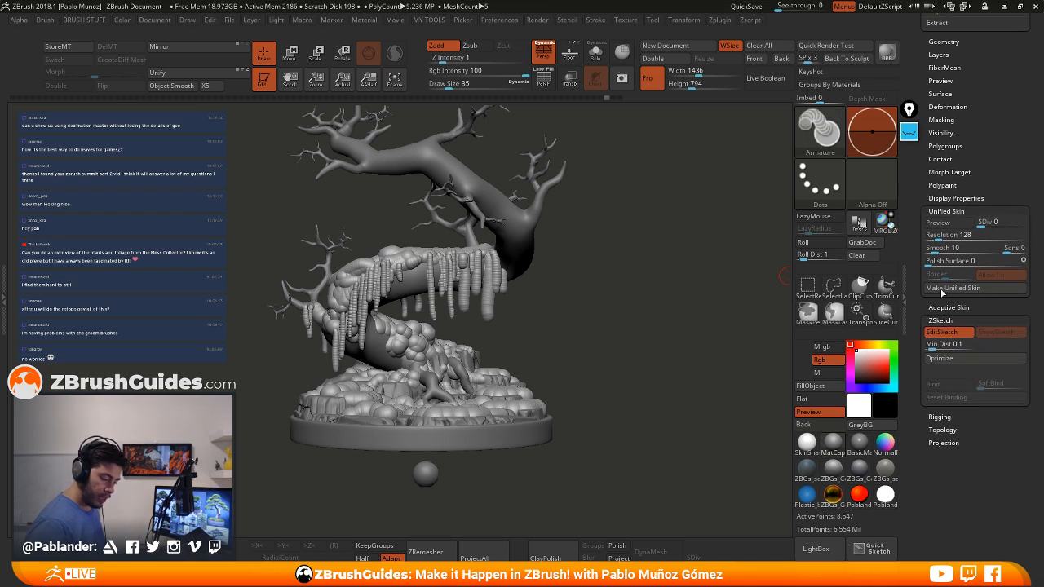
pyautogui.click(949, 226)
pyautogui.moveTo(497, 310)
pyautogui.mouseDown()
pyautogui.moveTo(593, 290)
pyautogui.moveTo(489, 298)
pyautogui.moveTo(593, 310)
pyautogui.mouseUp()
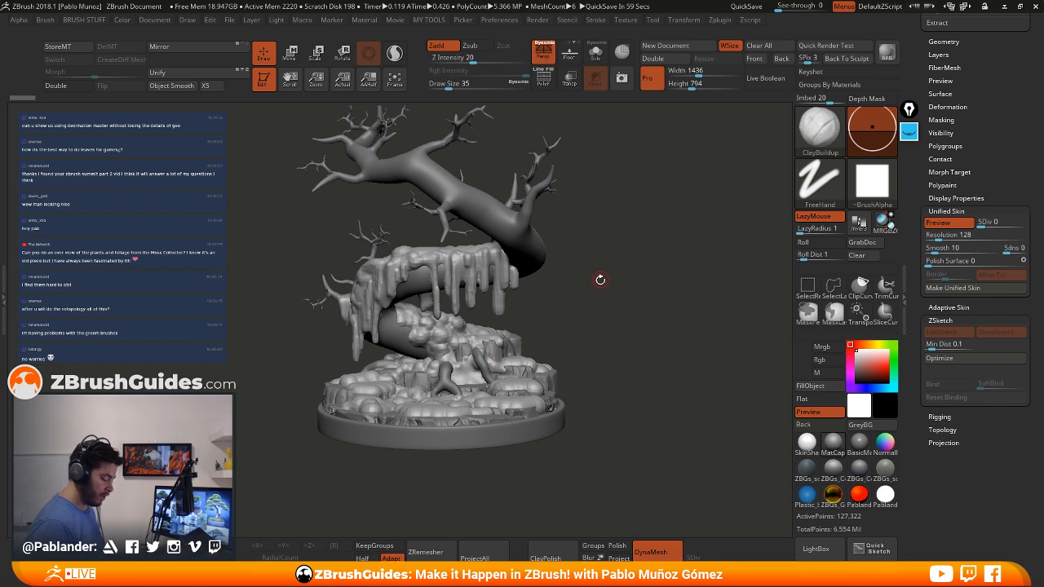
pyautogui.moveTo(654, 268); pyautogui.dragTo(677, 266)
pyautogui.click(946, 224)
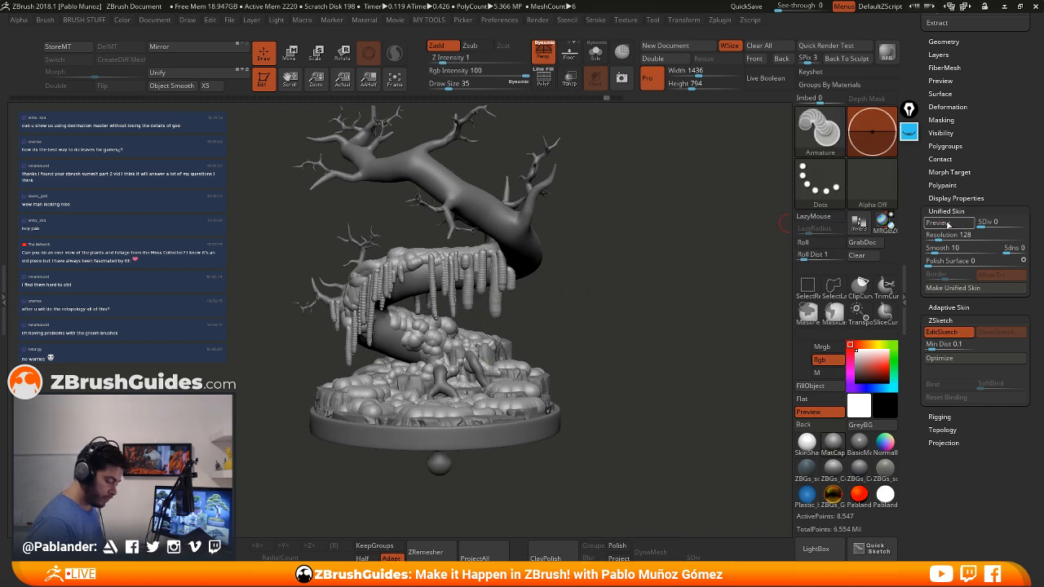
pyautogui.click(948, 223)
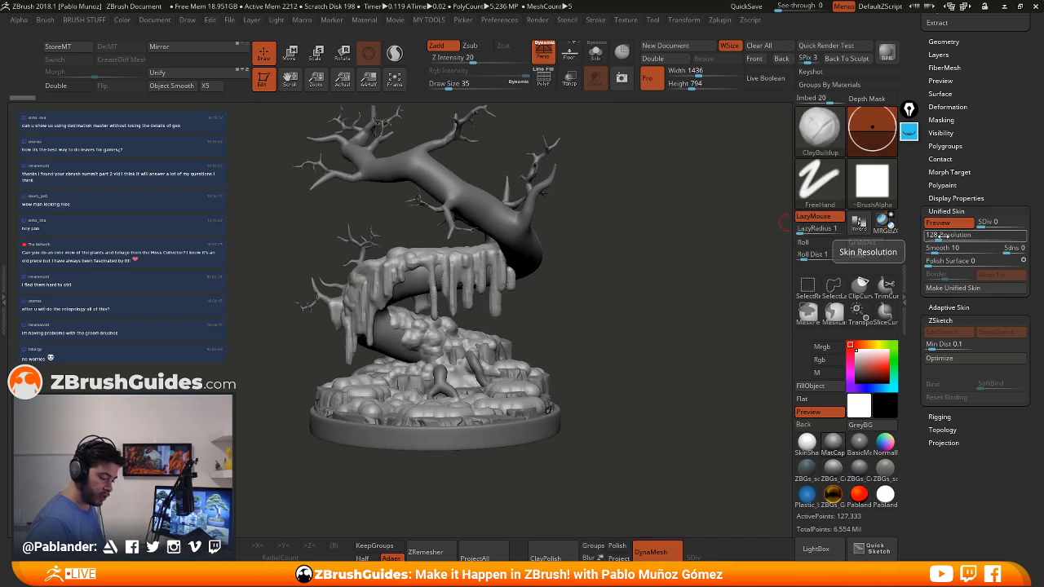
# Examine the wireframe and polygroups of the skin preview up close, and turn the PolyFrame display off
pyautogui.click(543, 79)
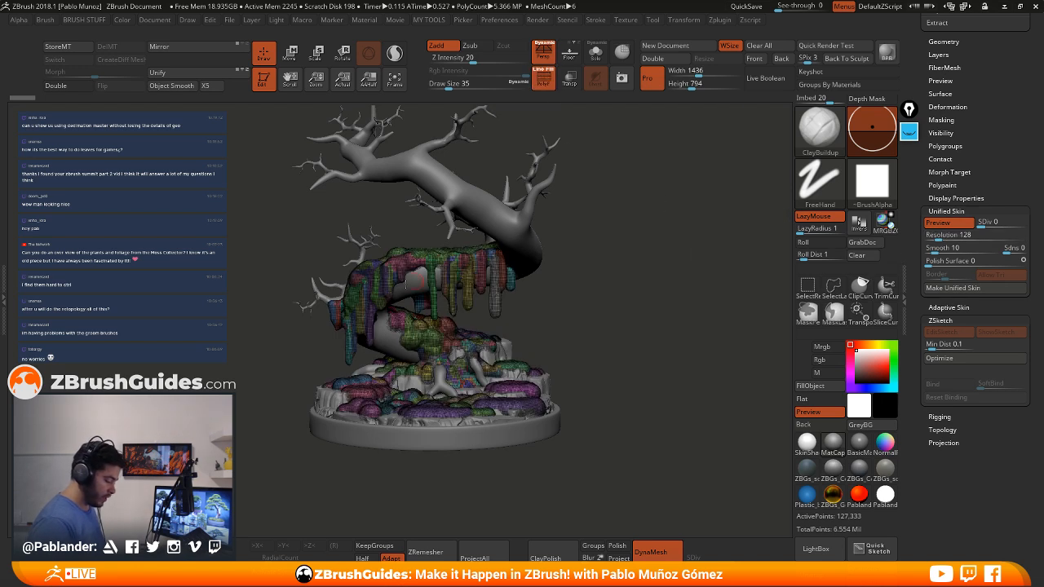
pyautogui.moveTo(405, 278)
pyautogui.keyDown('alt'); pyautogui.mouseDown(button='right')
pyautogui.moveTo(408, 294)
pyautogui.moveTo(478, 356)
pyautogui.moveTo(525, 277)
pyautogui.moveTo(522, 236)
pyautogui.moveTo(489, 210)
pyautogui.mouseUp(button='right'); pyautogui.keyUp('alt')
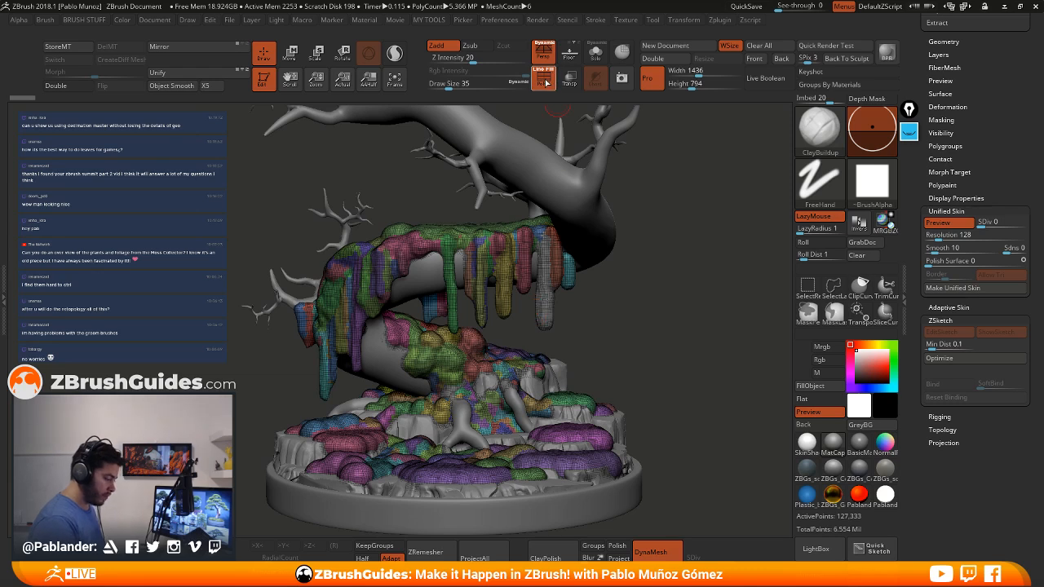
pyautogui.click(545, 80)
pyautogui.click(545, 82)
pyautogui.click(545, 84)
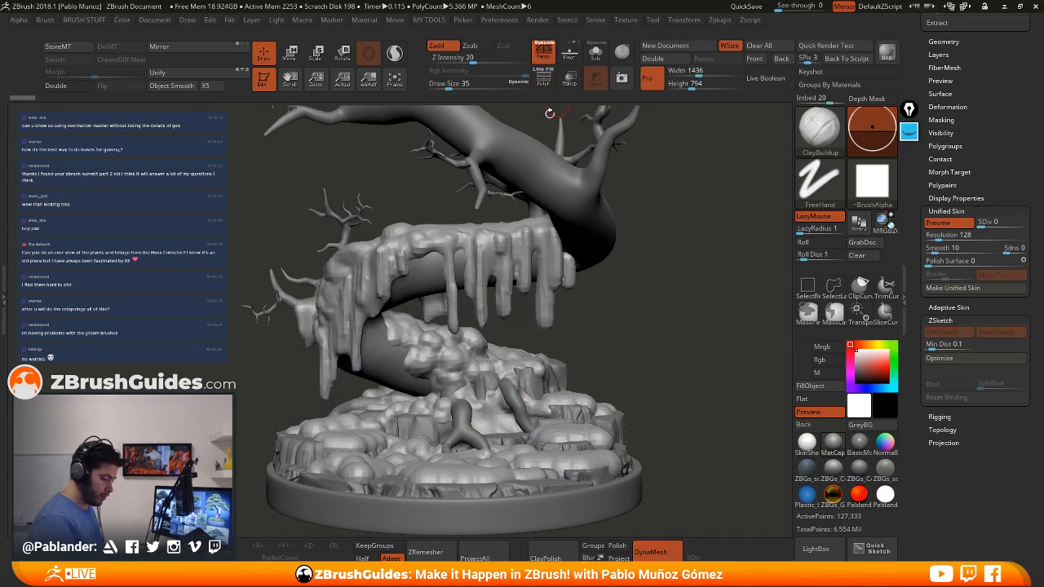
# Make a unified skin mesh from the ZSphere sketch with resolution 128 and smooth 10
pyautogui.click(970, 289)
pyautogui.scroll(10, 983, 164)
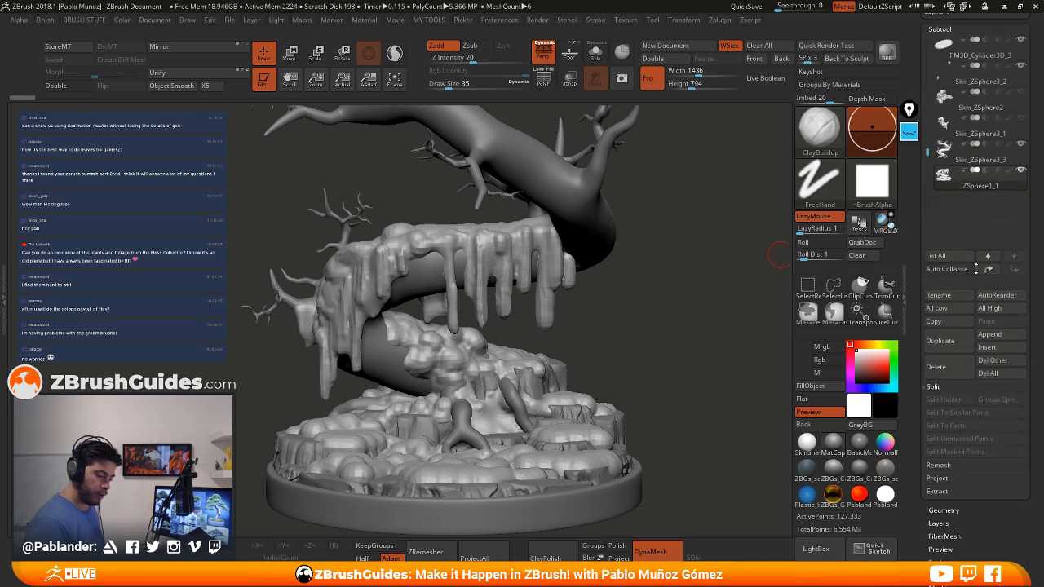
pyautogui.moveTo(965, 114)
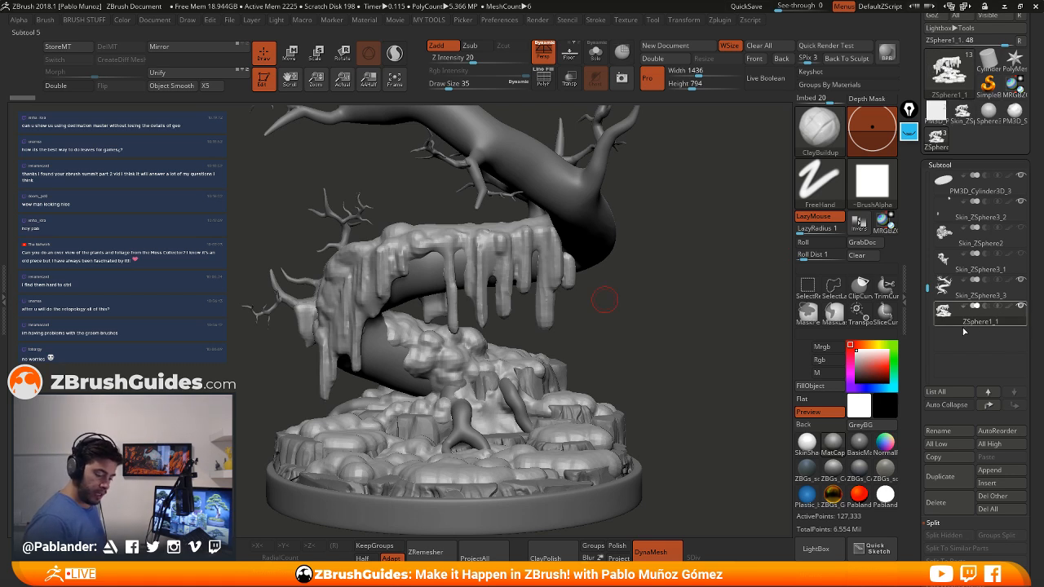
pyautogui.moveTo(963, 331); pyautogui.dragTo(968, 239)
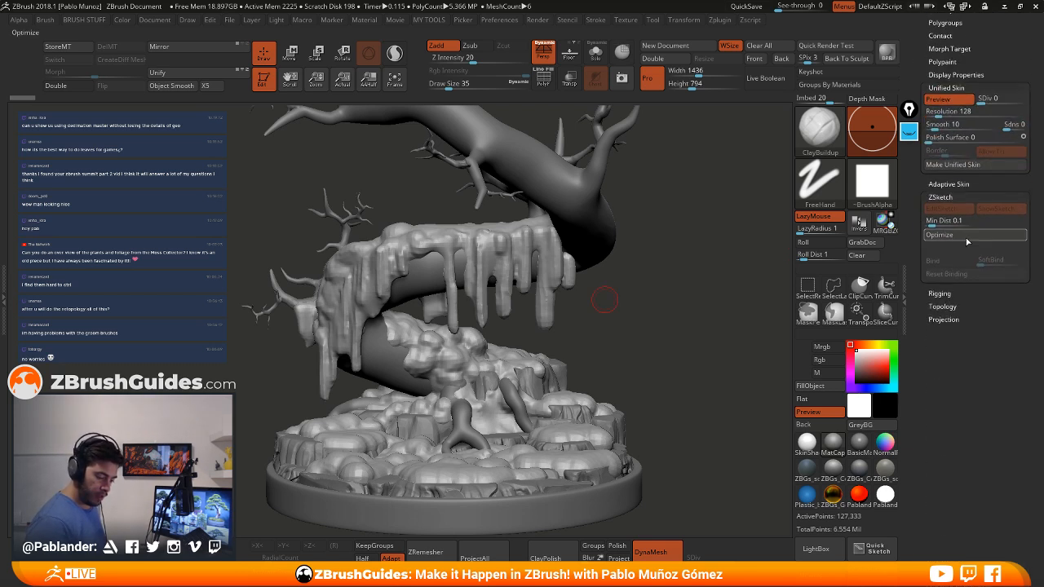
# Turn off the Unified Skin preview and leave EditSketch mode on the ZSphere subtool
pyautogui.click(947, 99)
pyautogui.scroll(5, 979, 245)
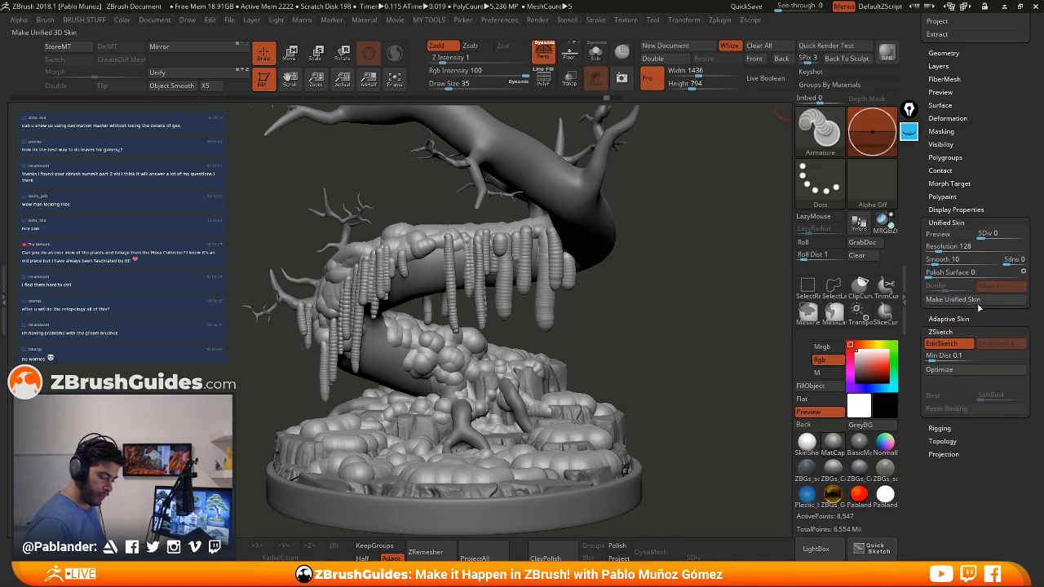
pyautogui.click(959, 348)
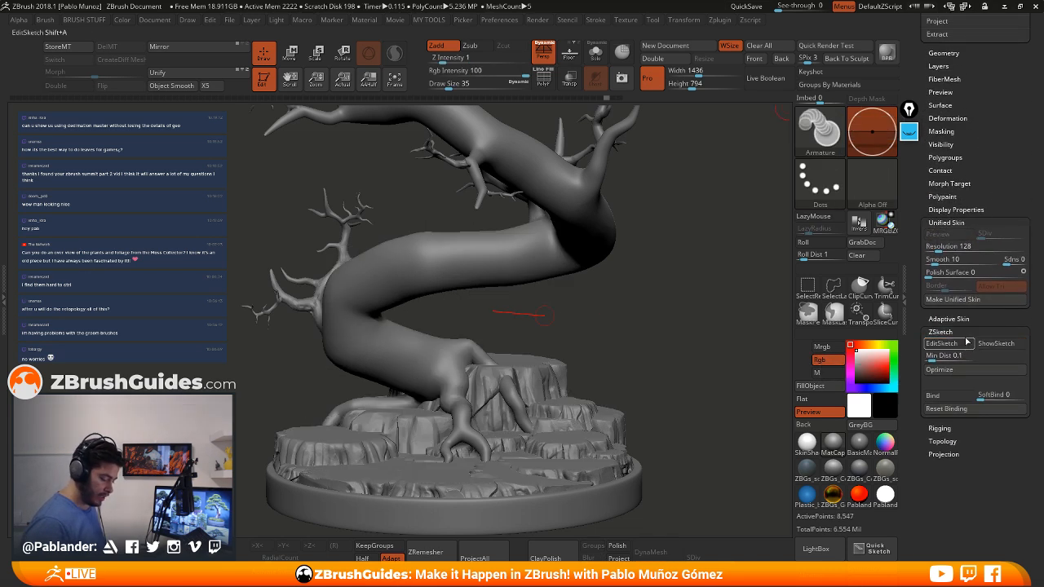
# Move the ZSphere1_1 subtool to the top of the subtool list and hide it
pyautogui.scroll(10, 970, 336)
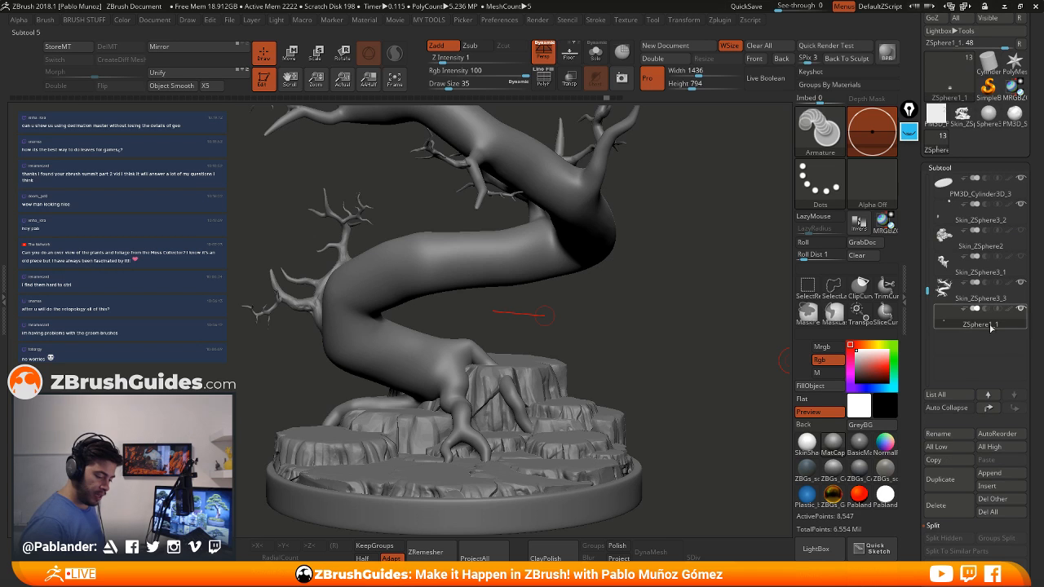
pyautogui.click(986, 325)
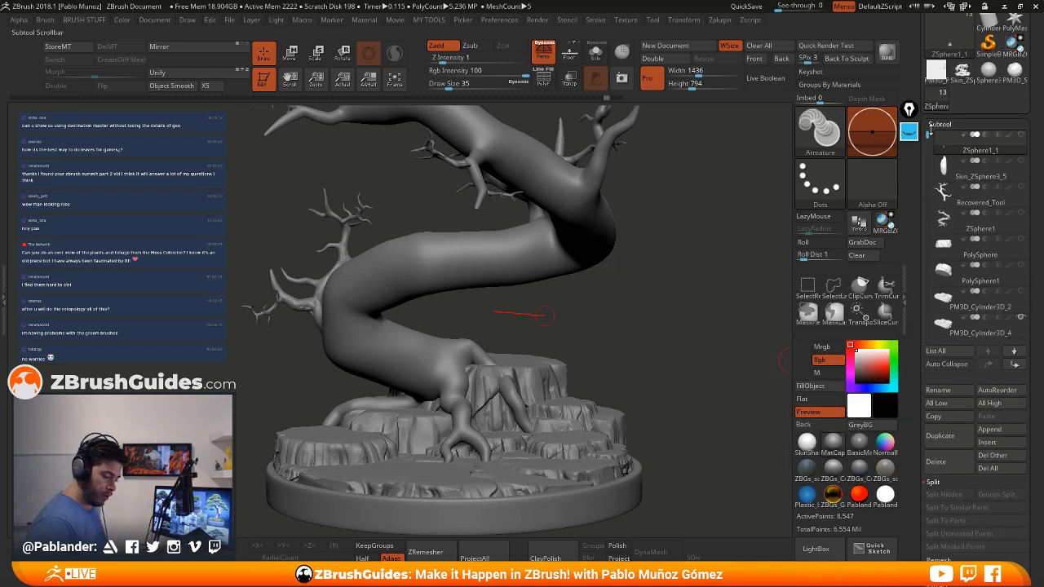
pyautogui.moveTo(926, 137); pyautogui.dragTo(928, 251)
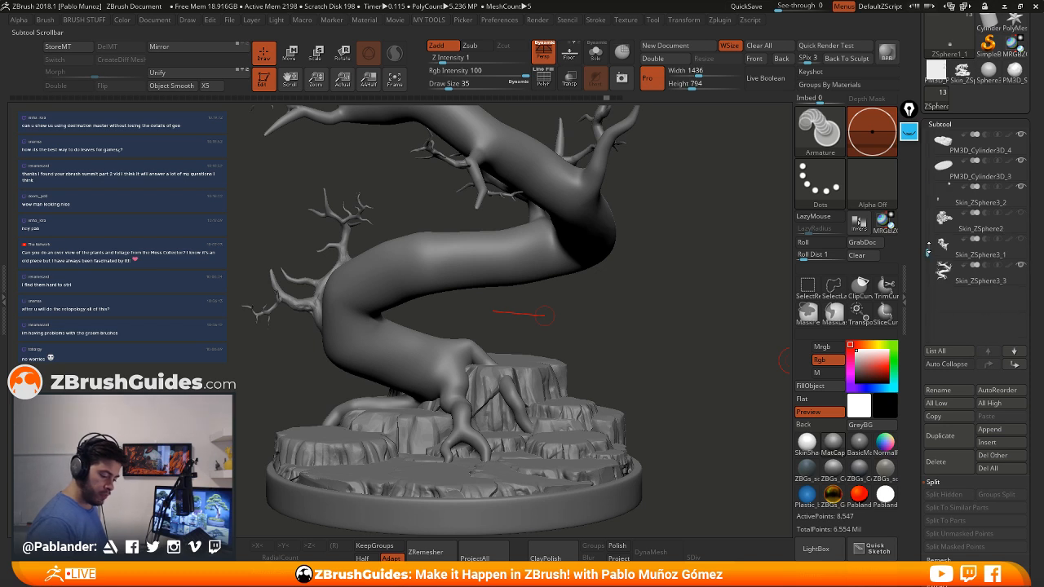
# Make Skin_ZSphere3_3 the active bonsai subtool, and copy the mesh from the separate Skin_ZSphere1_1 tool
pyautogui.click(1002, 277)
pyautogui.keyDown('alt'); pyautogui.moveTo(699, 354); pyautogui.dragTo(602, 334); pyautogui.keyUp('alt')
pyautogui.click(963, 72)
pyautogui.moveTo(618, 299)
pyautogui.mouseDown()
pyautogui.moveTo(440, 314)
pyautogui.moveTo(617, 299)
pyautogui.mouseUp()
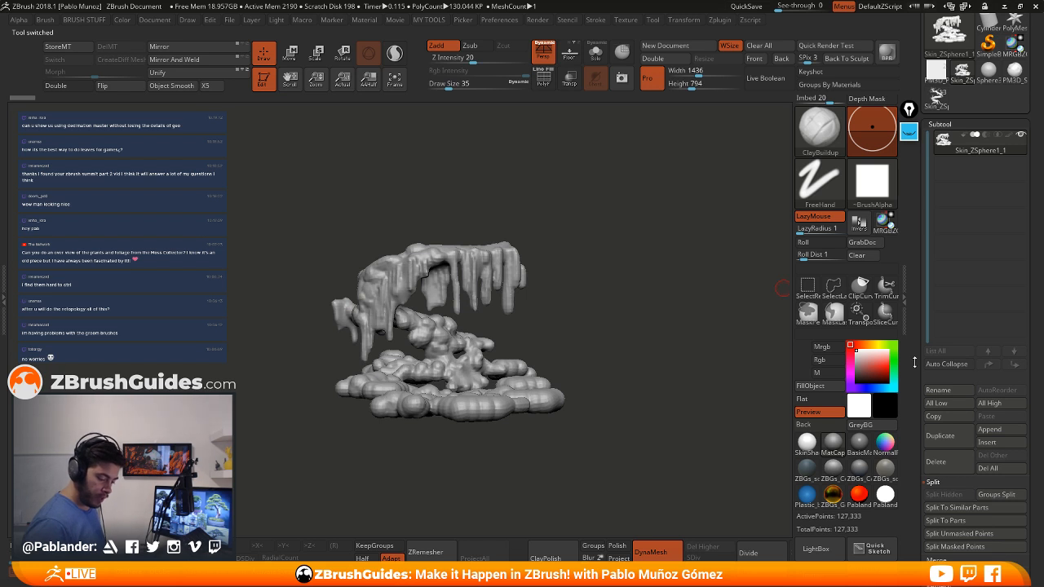
pyautogui.moveTo(915, 363); pyautogui.dragTo(924, 305)
pyautogui.click(943, 349)
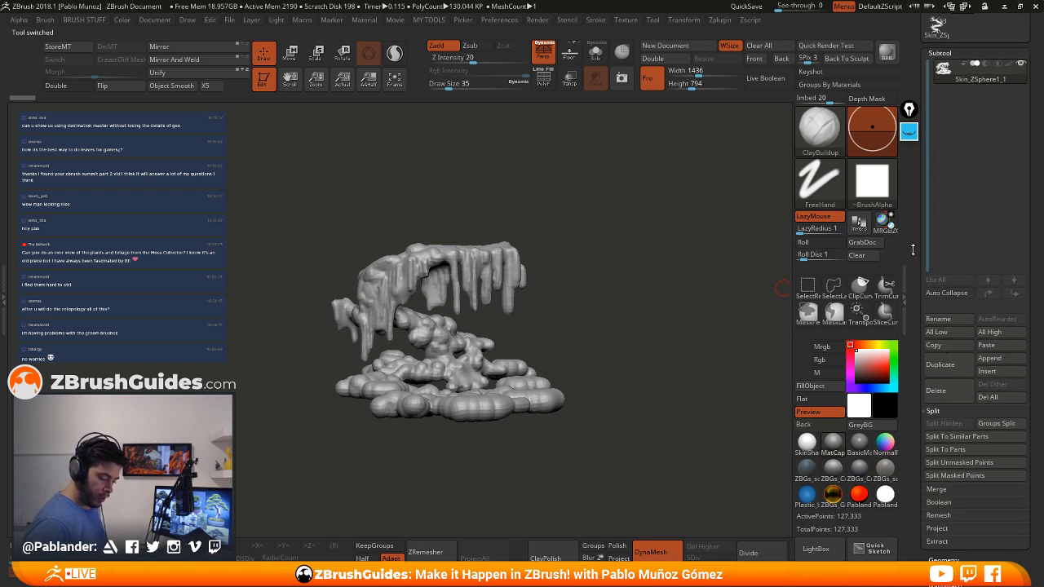
# Paste the copied skin mesh into the bonsai tool below the Skin_ZSphere3_3 subtool, and quick-save the project
pyautogui.moveTo(916, 119)
pyautogui.mouseDown()
pyautogui.moveTo(918, 334)
pyautogui.moveTo(914, 110)
pyautogui.mouseUp()
pyautogui.click(945, 250)
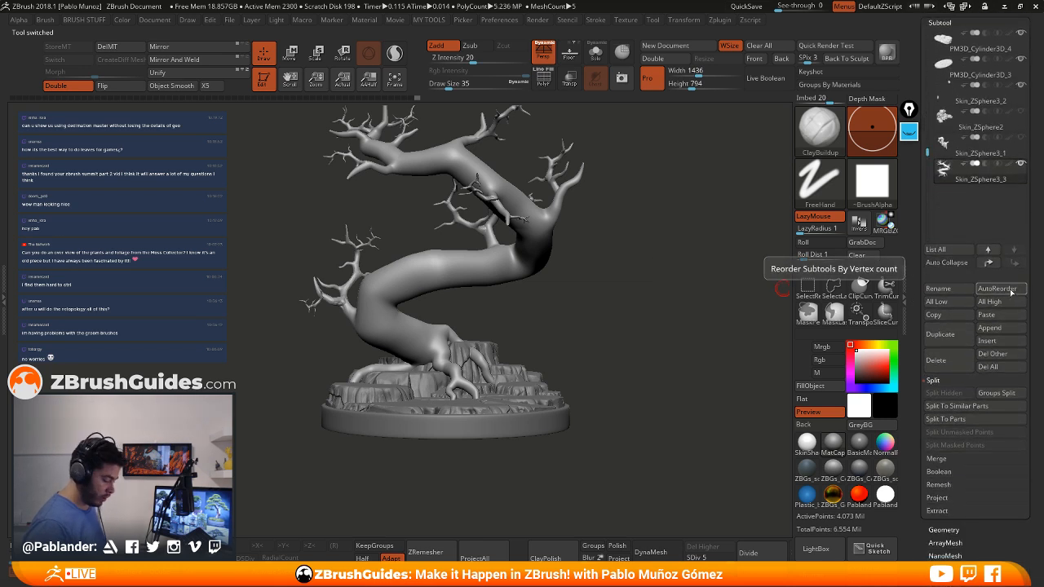
pyautogui.click(1004, 318)
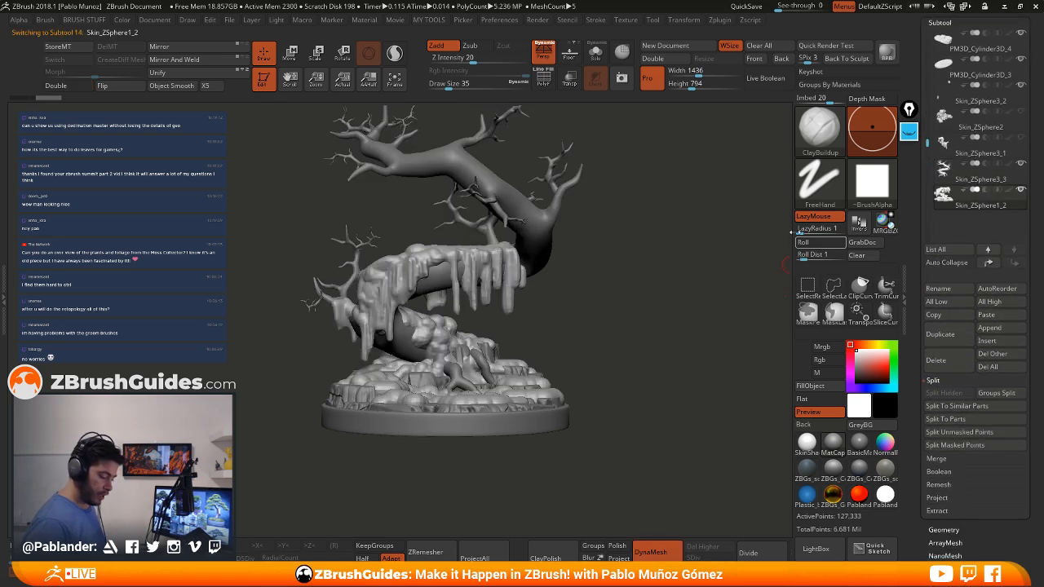
pyautogui.moveTo(624, 247); pyautogui.dragTo(623, 328)
pyautogui.click(748, 6)
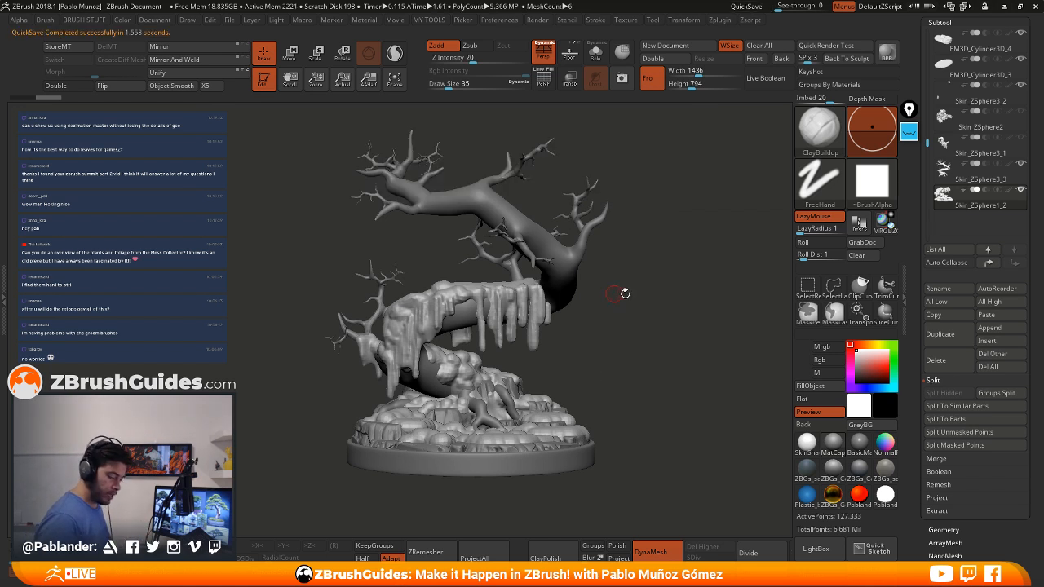
pyautogui.moveTo(625, 294)
pyautogui.mouseDown()
pyautogui.moveTo(617, 302)
pyautogui.moveTo(620, 291)
pyautogui.mouseUp()
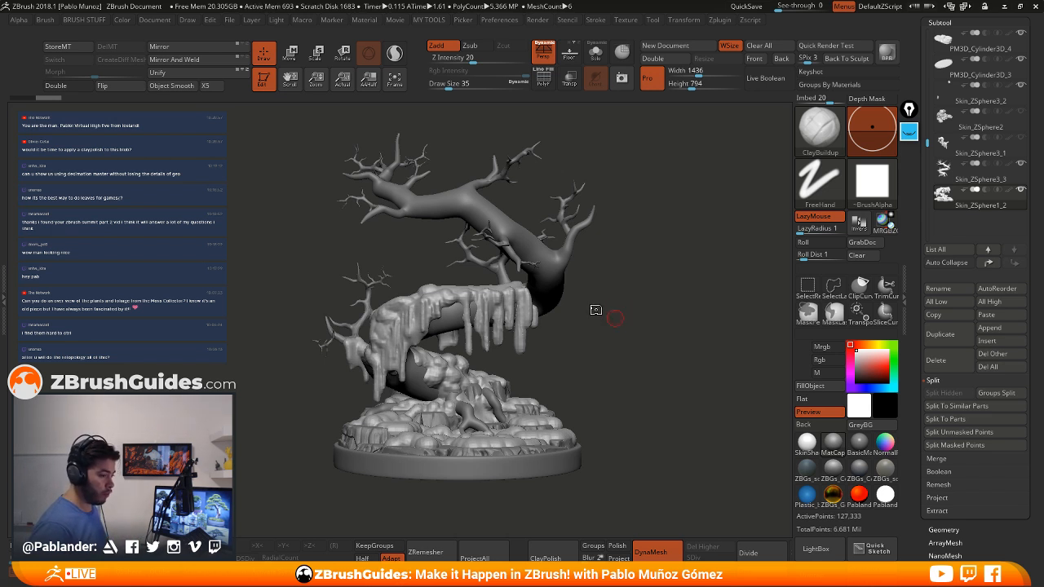
pyautogui.moveTo(615, 318); pyautogui.dragTo(612, 303)
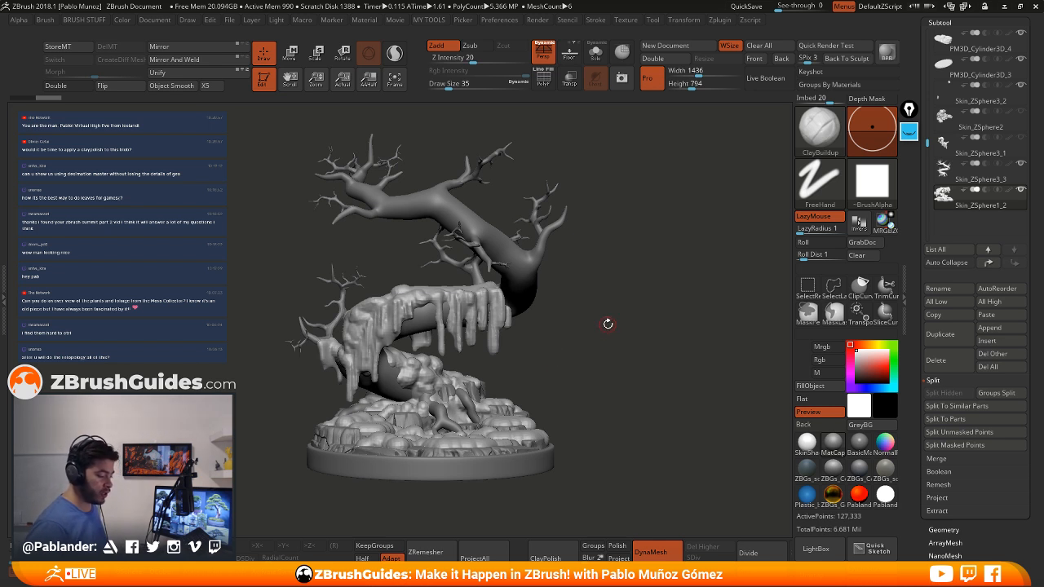
pyautogui.click(720, 20)
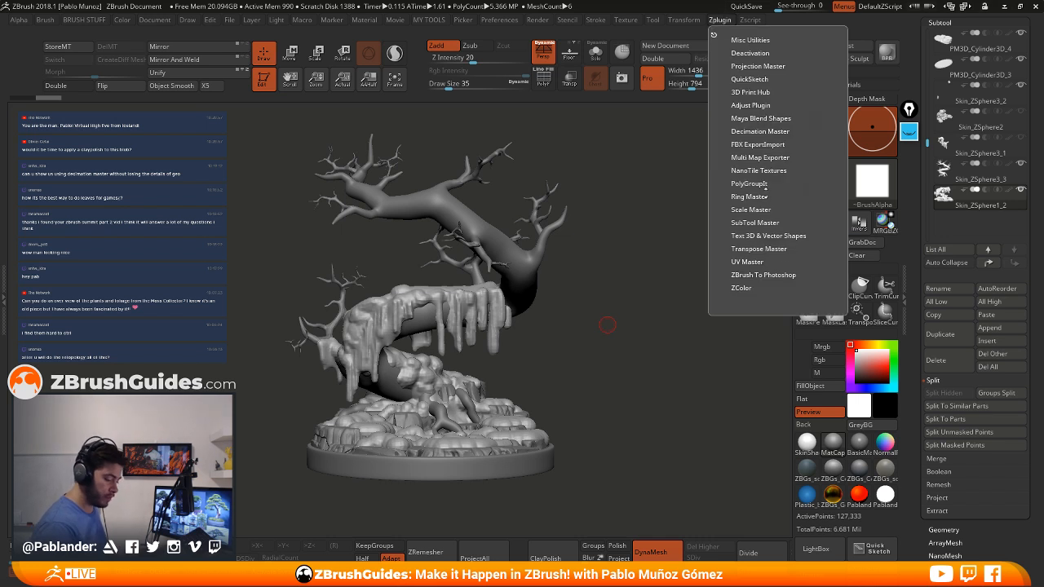
pyautogui.click(761, 131)
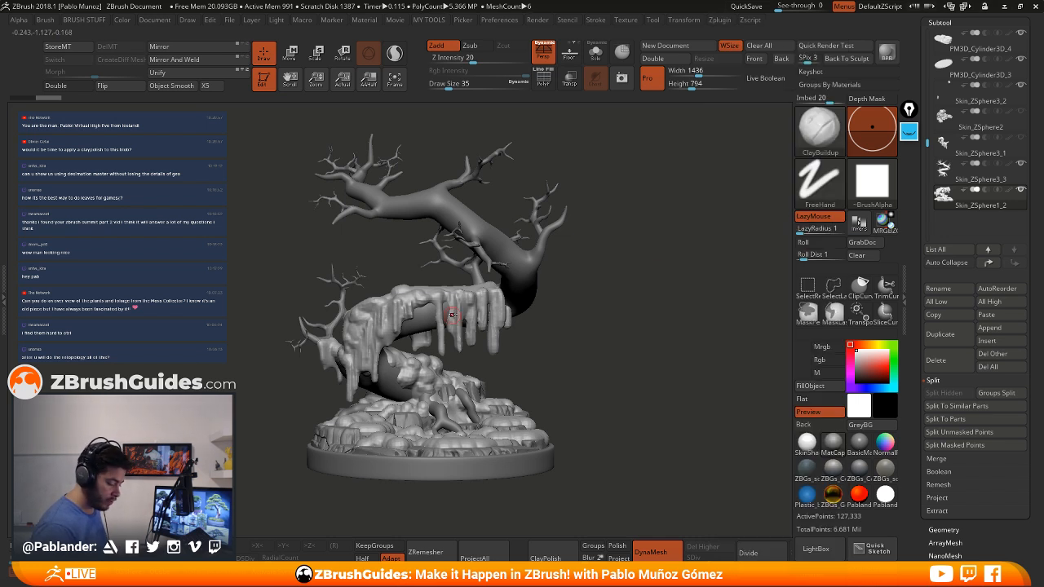
pyautogui.click(721, 21)
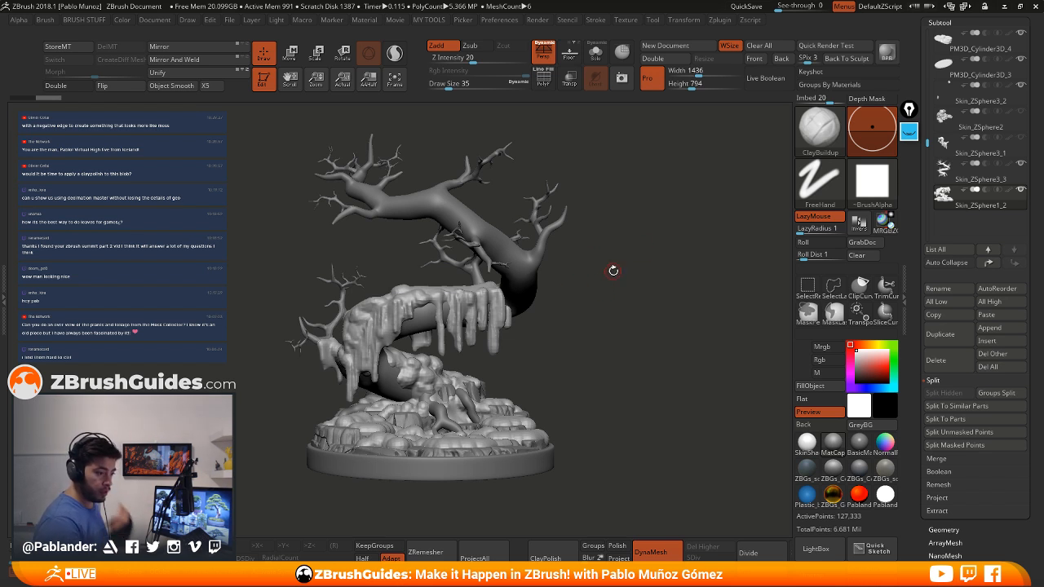
pyautogui.moveTo(571, 326); pyautogui.dragTo(581, 285)
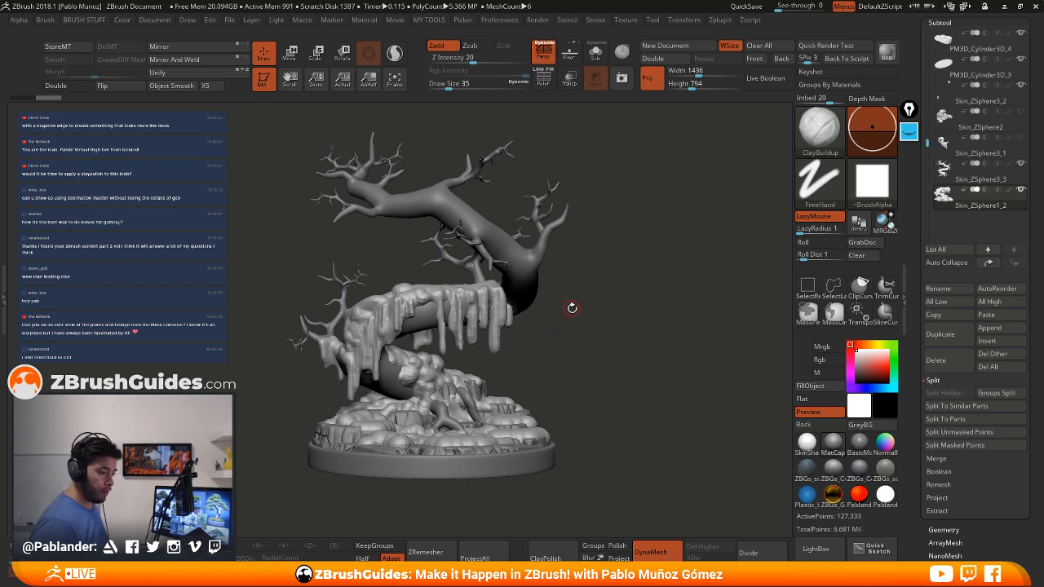
pyautogui.moveTo(590, 293); pyautogui.dragTo(581, 313)
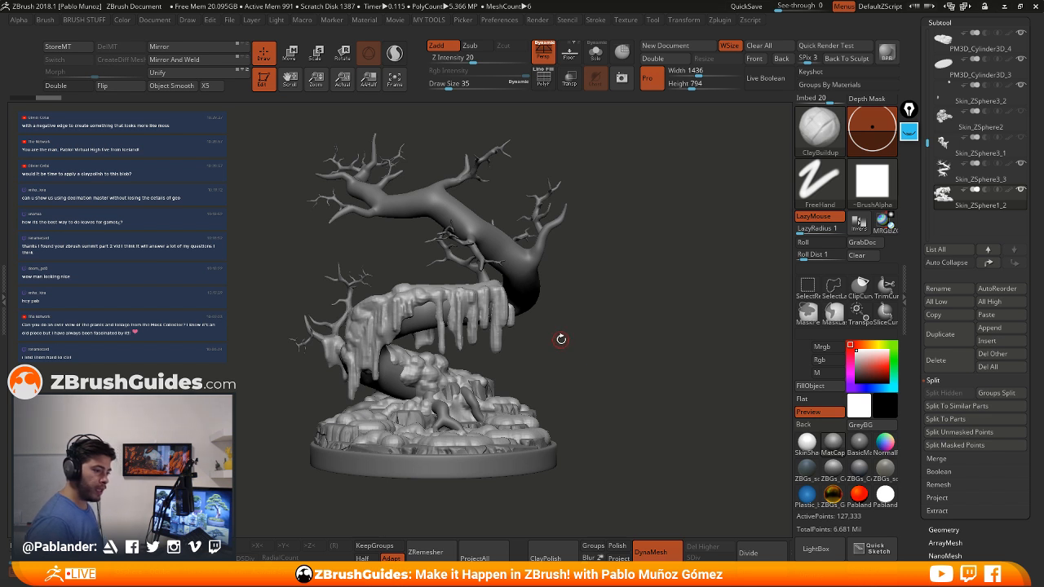
pyautogui.moveTo(561, 340); pyautogui.dragTo(555, 383)
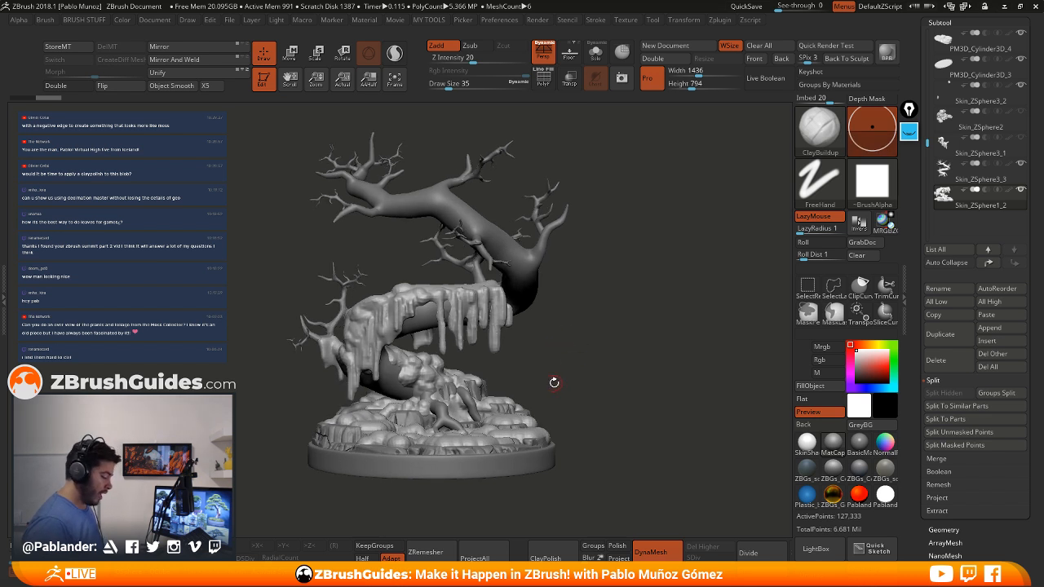
pyautogui.moveTo(577, 347)
pyautogui.keyDown('alt'); pyautogui.mouseDown()
pyautogui.moveTo(555, 343)
pyautogui.moveTo(573, 361)
pyautogui.moveTo(582, 334)
pyautogui.mouseUp(); pyautogui.keyUp('alt')
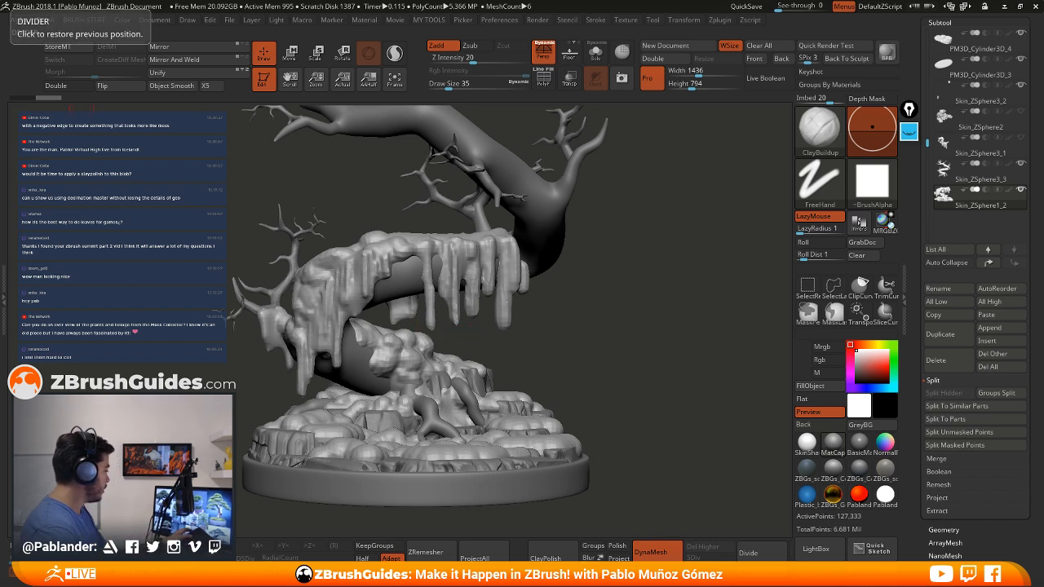
# Examine the moss, soil cover and foliage shapes in the bonsai reference images, and return to the sculpt
pyautogui.moveTo(0, 522); pyautogui.dragTo(477, 297, button='right')
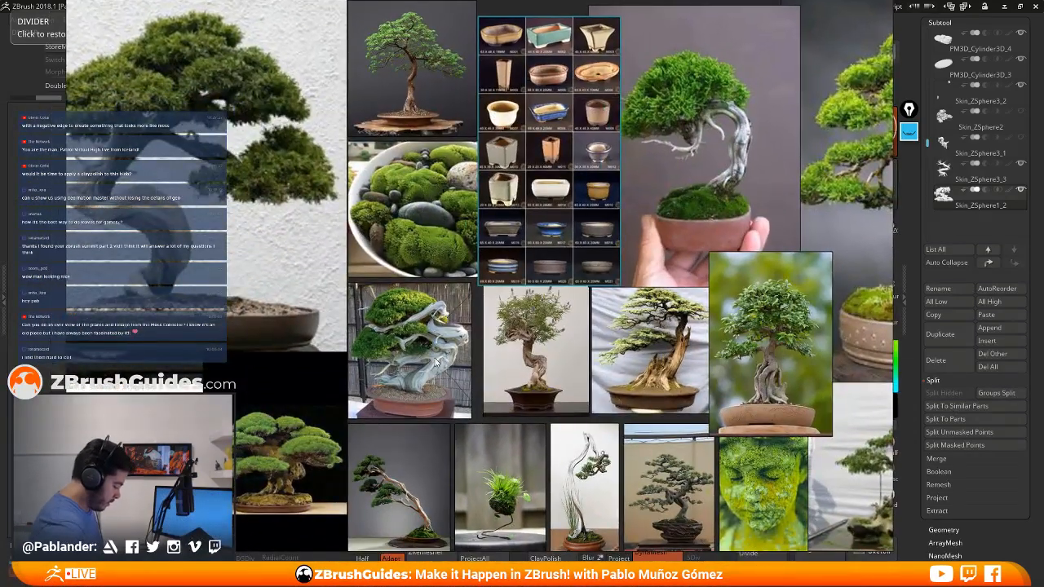
pyautogui.scroll(3, 391, 218)
pyautogui.scroll(2, 402, 215)
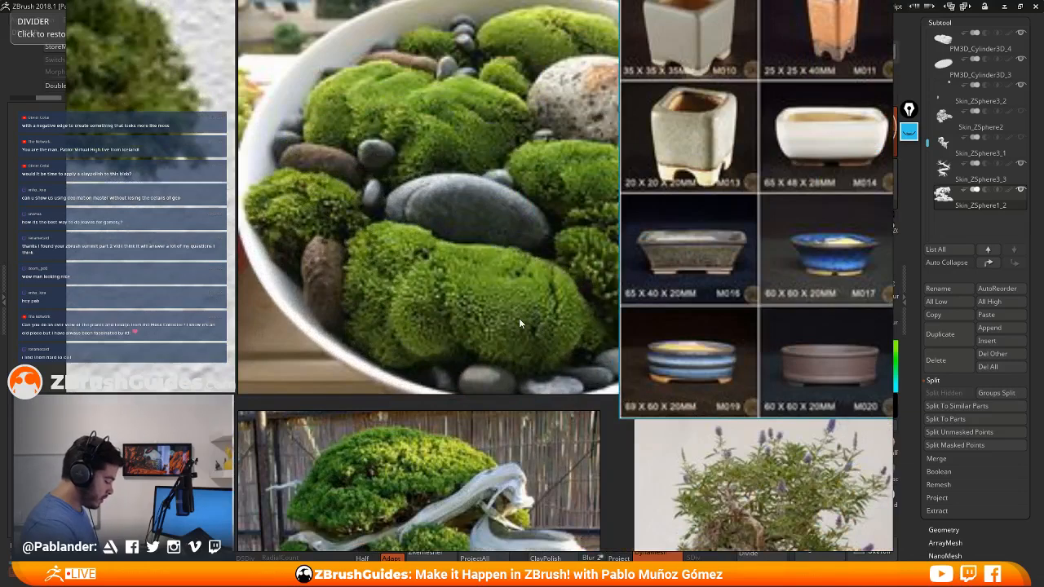
pyautogui.scroll(-1, 519, 319)
pyautogui.moveTo(633, 351); pyautogui.dragTo(367, 186, button='middle')
pyautogui.moveTo(624, 329); pyautogui.dragTo(414, 259, button='middle')
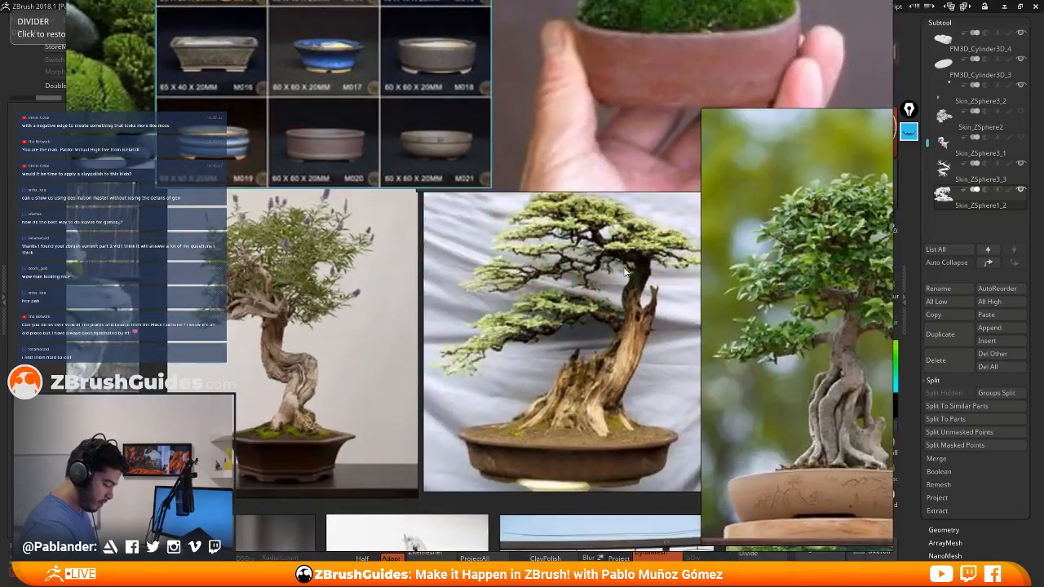
pyautogui.scroll(-1, 660, 258)
pyautogui.scroll(-1, 659, 357)
pyautogui.moveTo(706, 427); pyautogui.dragTo(603, 222, button='middle')
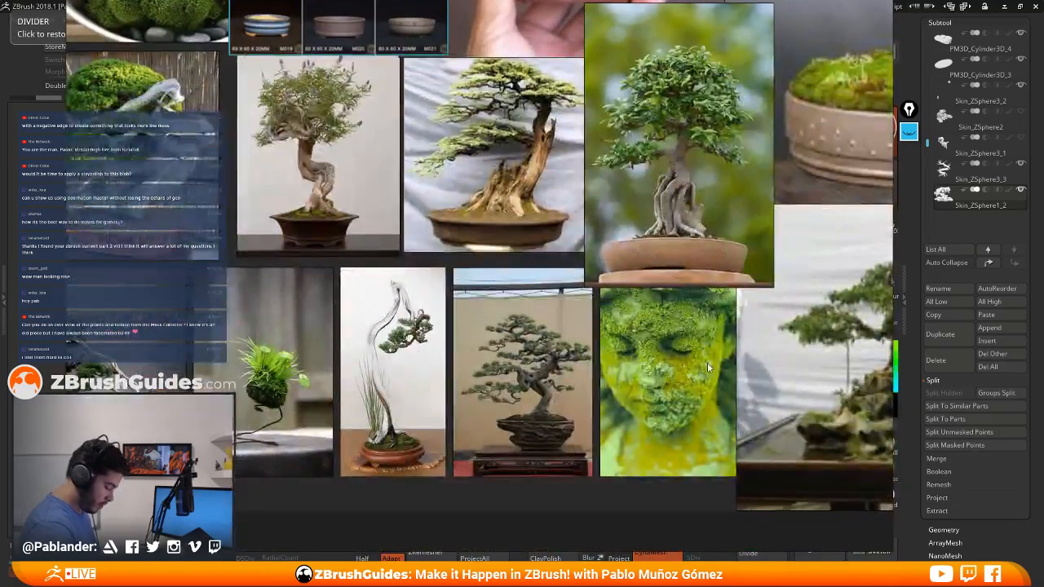
pyautogui.scroll(2, 724, 341)
pyautogui.moveTo(498, 341); pyautogui.dragTo(397, 386, button='middle')
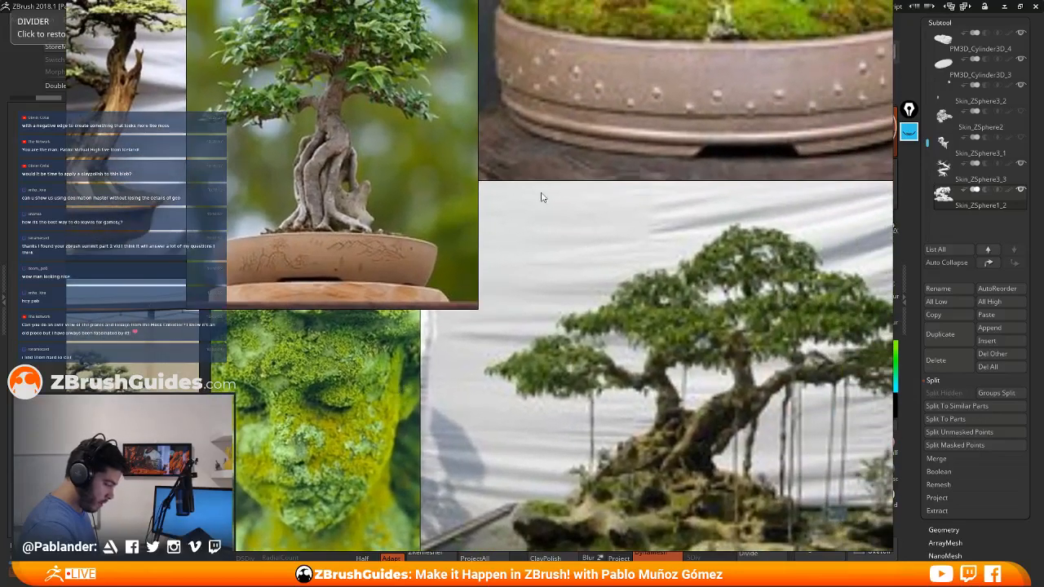
pyautogui.moveTo(541, 196); pyautogui.dragTo(465, 413, button='middle')
pyautogui.scroll(-2, 577, 282)
pyautogui.scroll(-1, 630, 187)
pyautogui.moveTo(630, 187); pyautogui.dragTo(604, 281, button='middle')
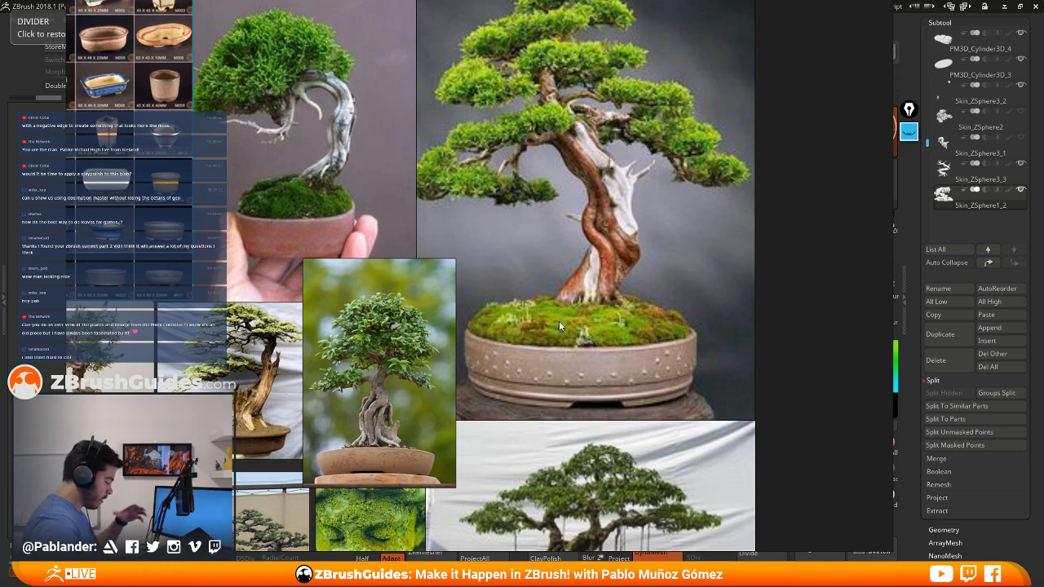
pyautogui.scroll(-5, 570, 283)
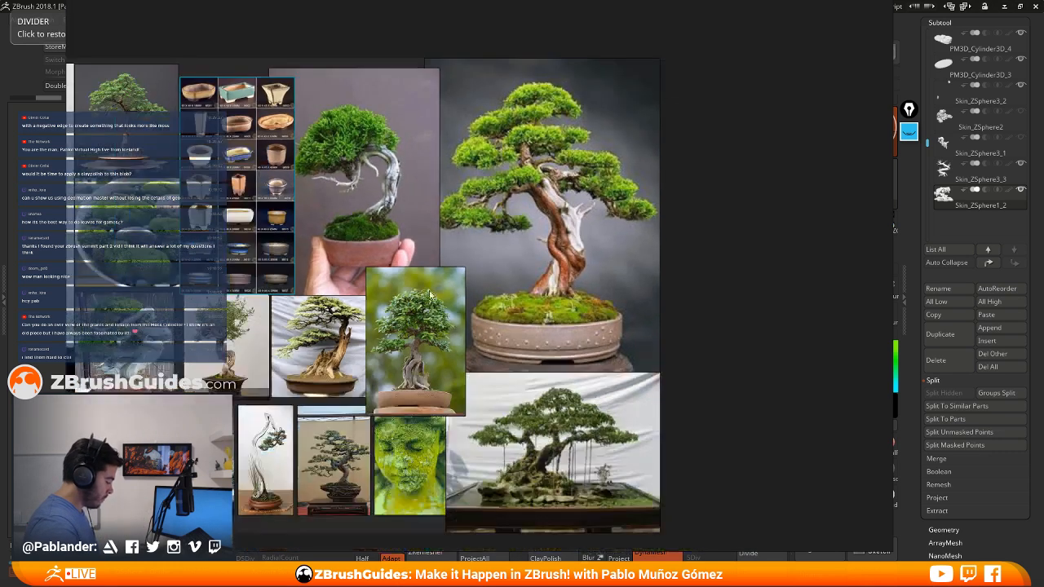
pyautogui.scroll(2, 390, 274)
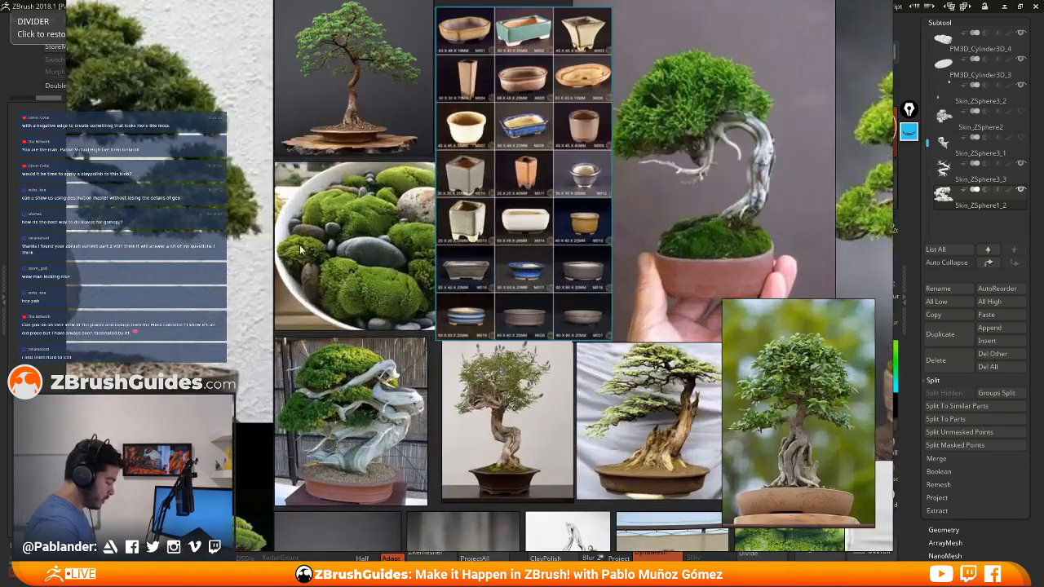
pyautogui.scroll(-4, 377, 249)
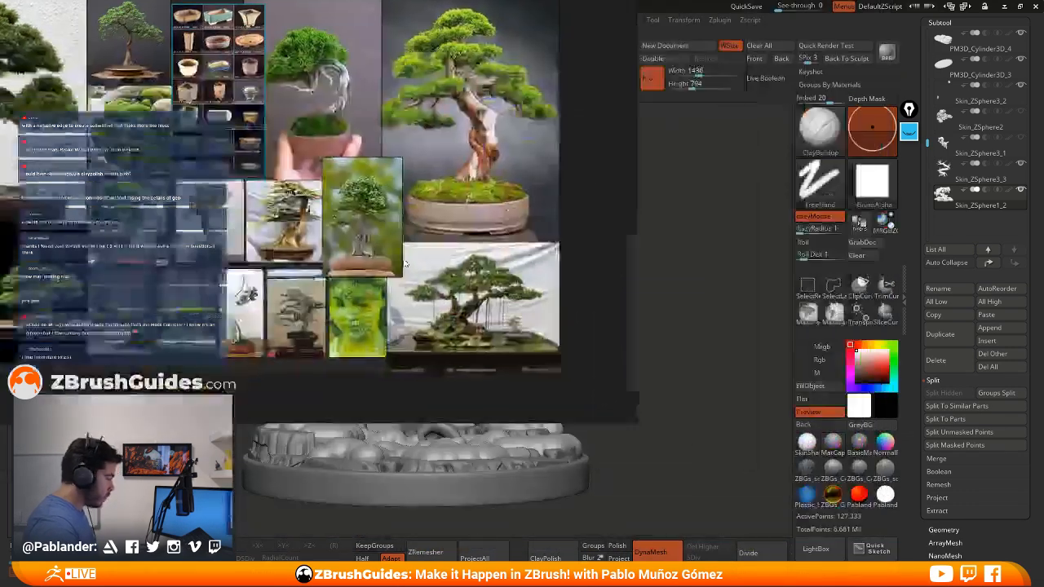
pyautogui.moveTo(406, 264); pyautogui.dragTo(0, 302, button='right')
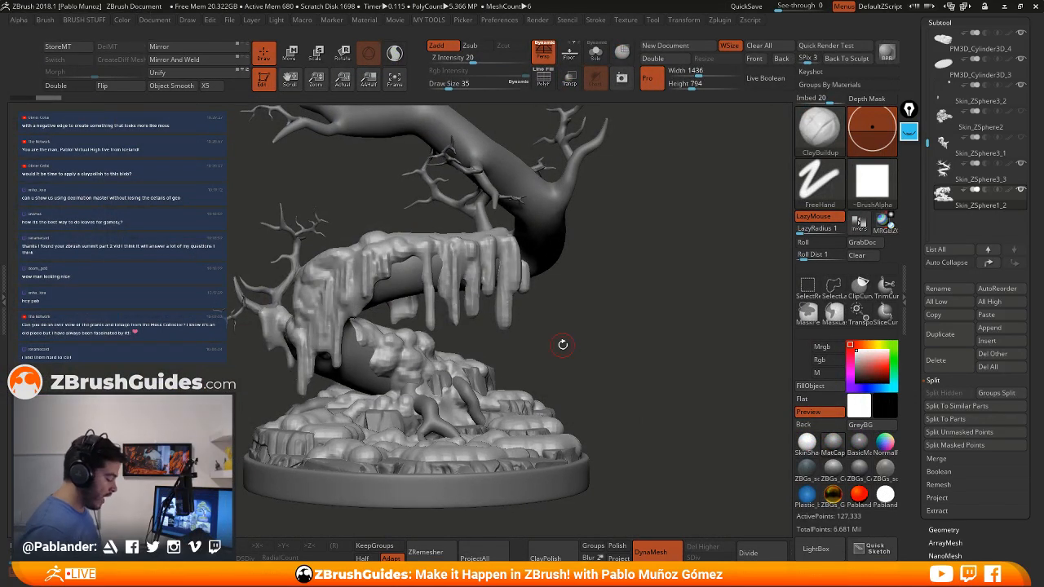
# Apply the Polish deformation repeatedly to the moss skin mesh to smooth its clumps and hanging strands
pyautogui.moveTo(563, 344)
pyautogui.mouseDown()
pyautogui.moveTo(580, 301)
pyautogui.moveTo(613, 291)
pyautogui.moveTo(618, 306)
pyautogui.mouseUp()
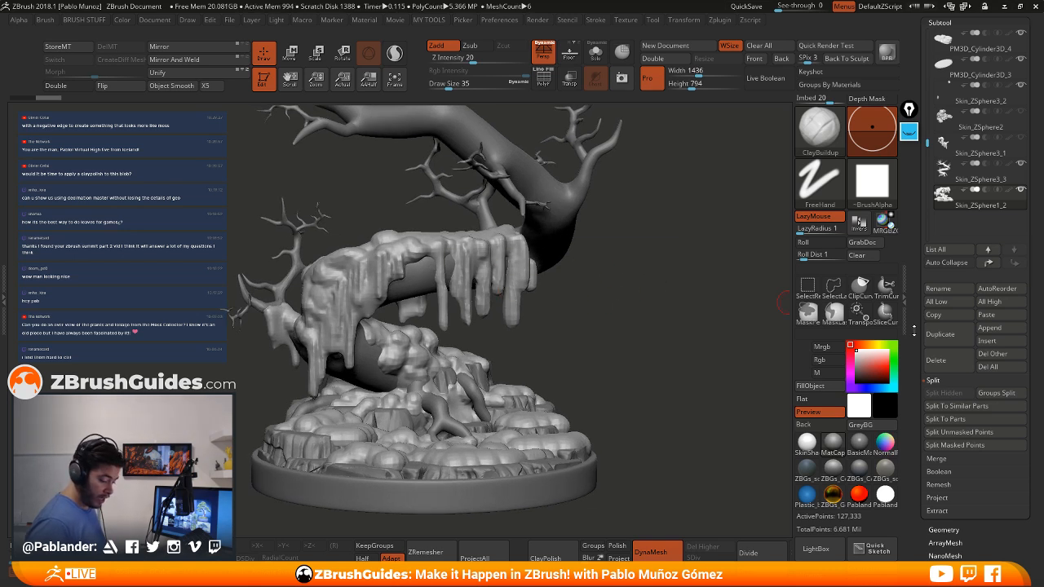
pyautogui.moveTo(914, 331); pyautogui.dragTo(914, 229)
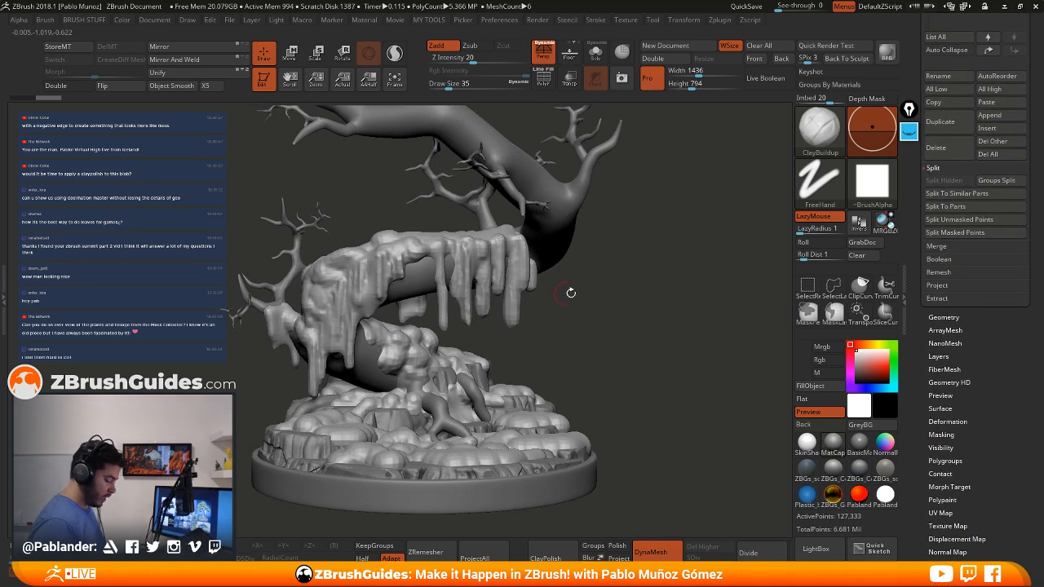
pyautogui.moveTo(571, 292); pyautogui.dragTo(552, 282)
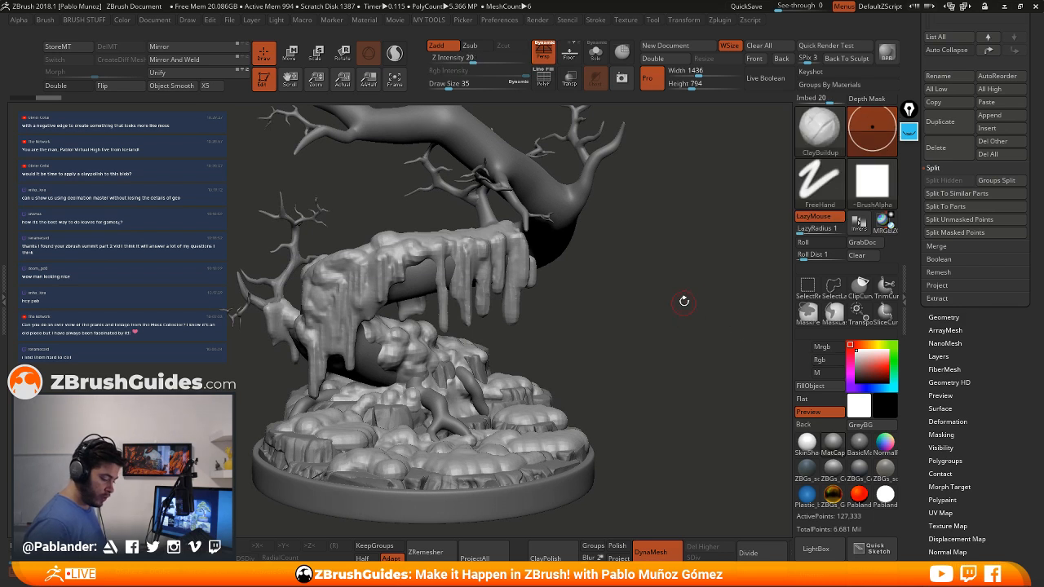
pyautogui.press('space')
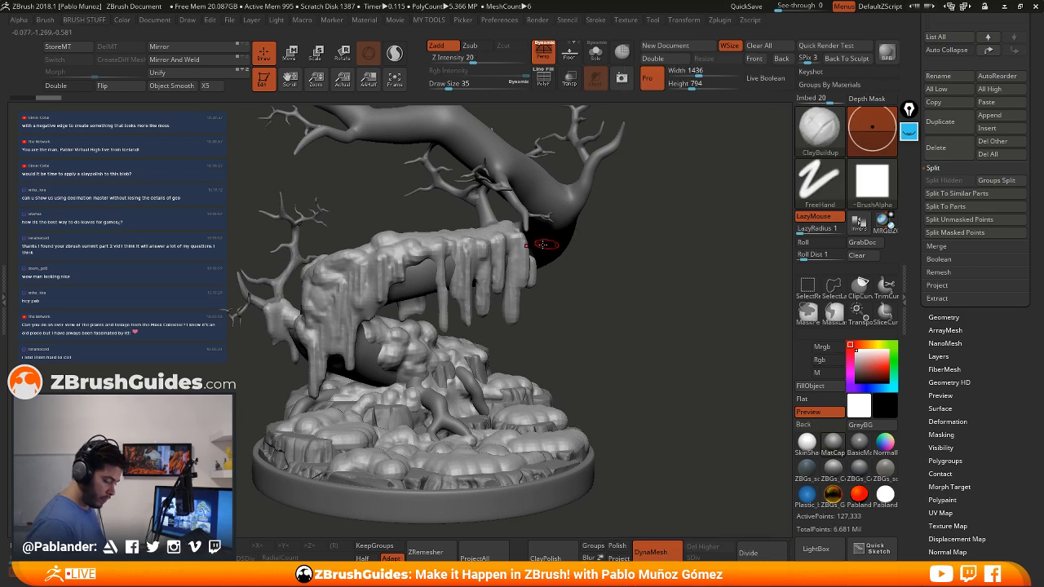
pyautogui.press('1')
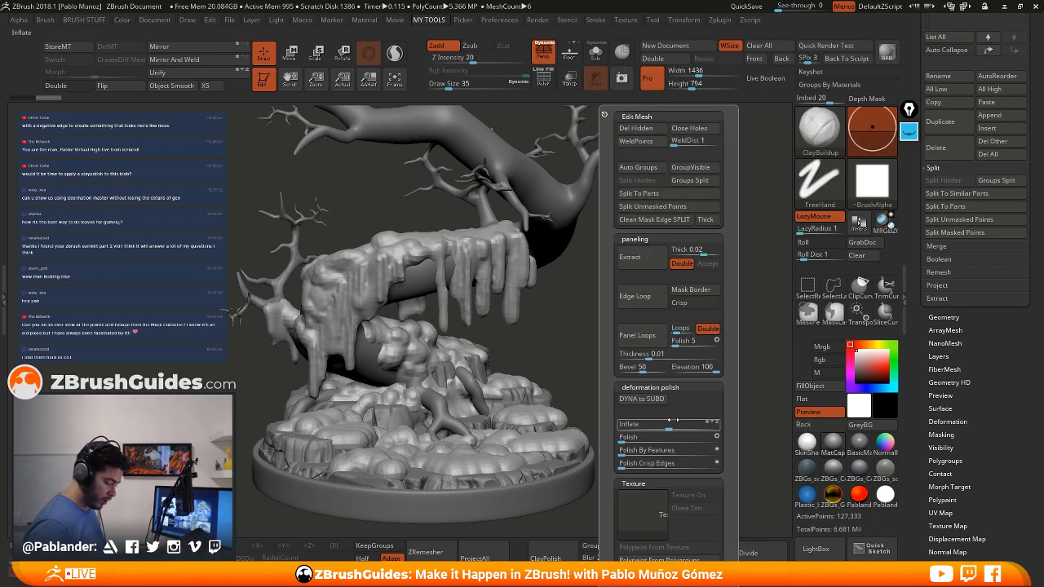
pyautogui.click(633, 438)
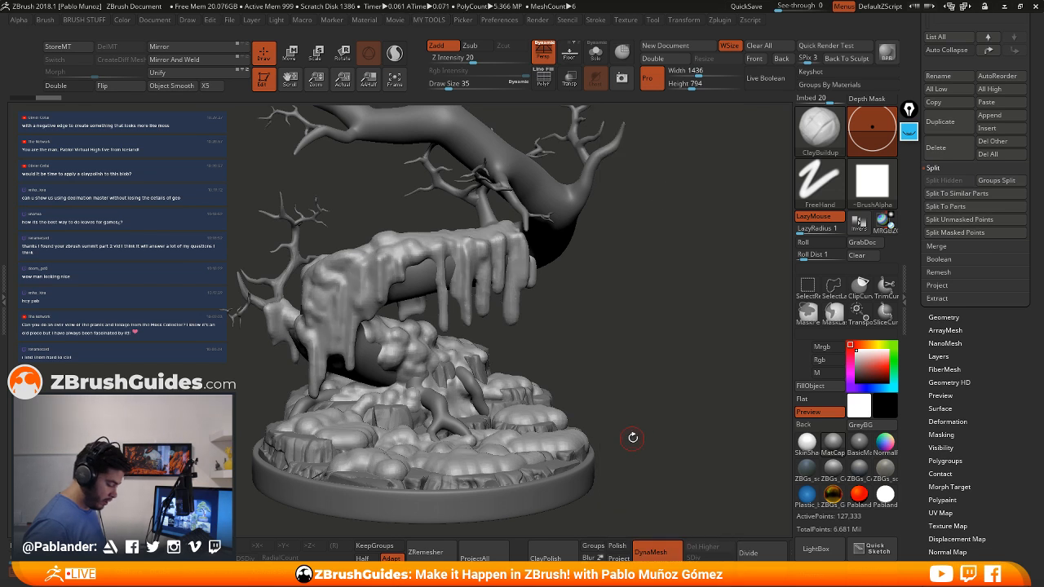
pyautogui.press('1')
pyautogui.click(612, 438)
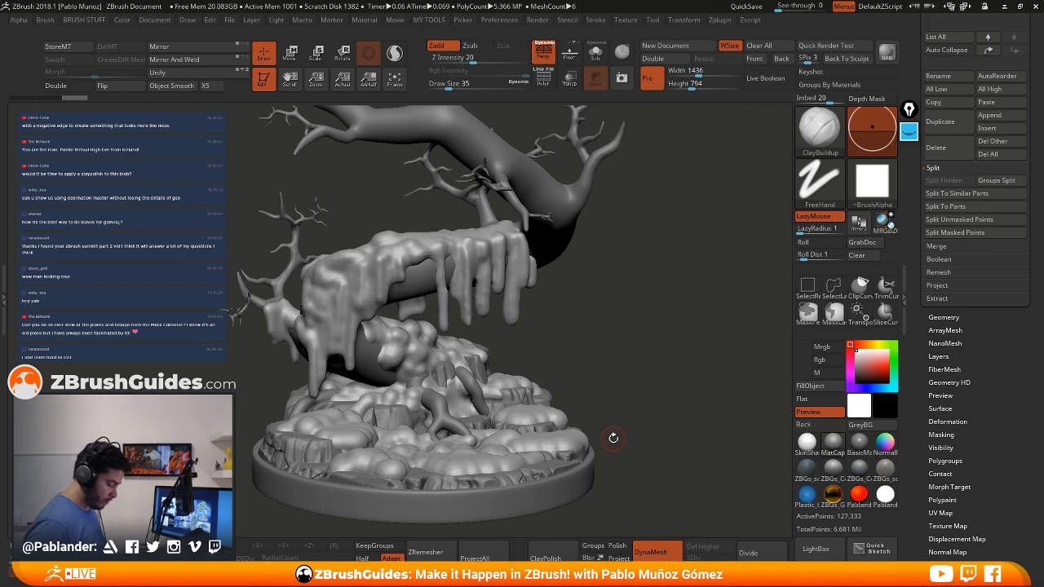
pyautogui.press('space')
pyautogui.click(611, 434)
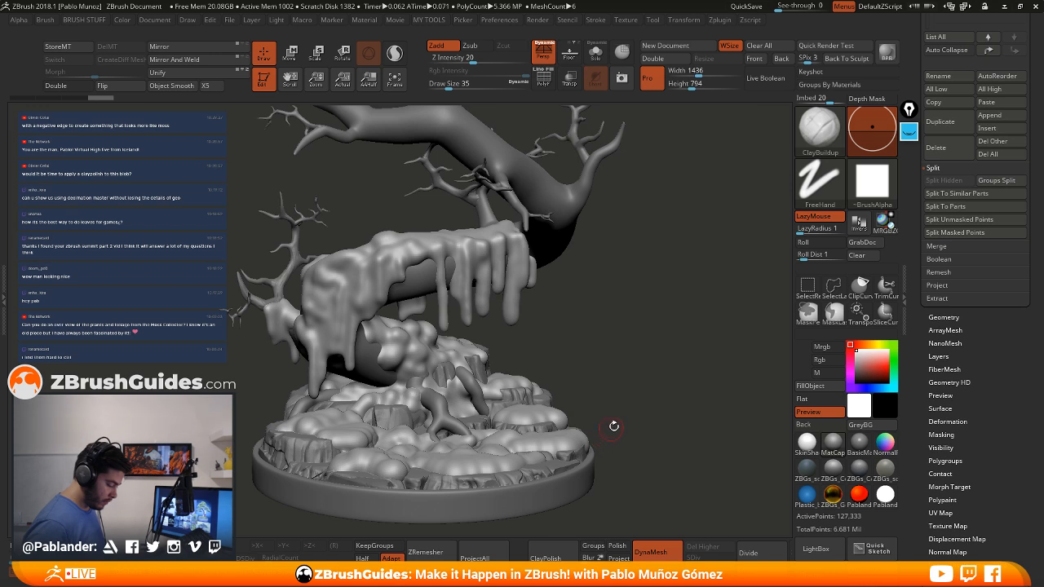
# Set the draw size to 80 and smooth the moss strands hanging from the front of the branch into thinner drips
pyautogui.moveTo(614, 426)
pyautogui.mouseDown()
pyautogui.moveTo(657, 361)
pyautogui.moveTo(607, 337)
pyautogui.moveTo(666, 290)
pyautogui.moveTo(632, 332)
pyautogui.moveTo(650, 318)
pyautogui.mouseUp()
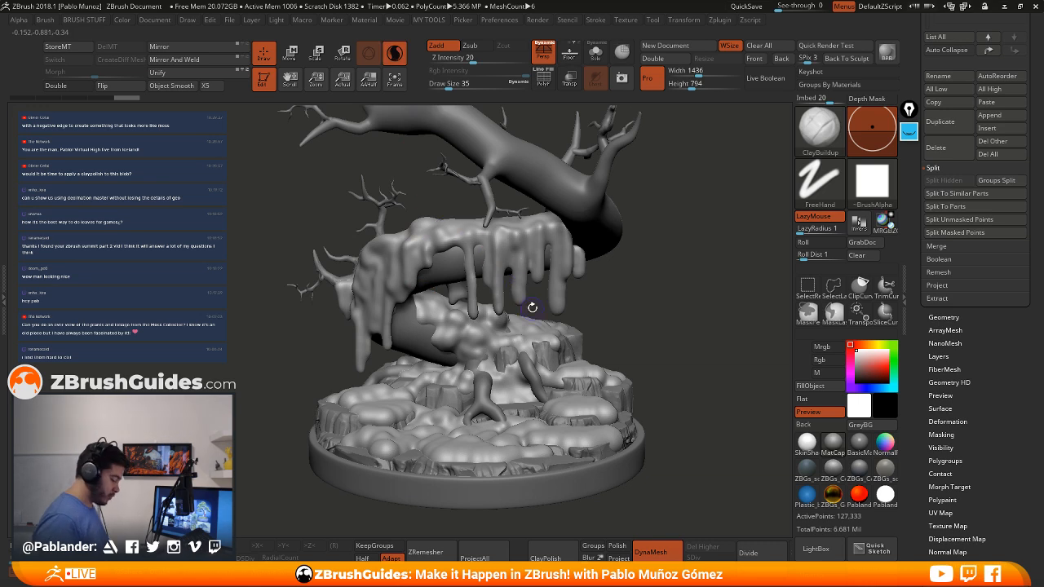
pyautogui.press('space')
pyautogui.moveTo(534, 303)
pyautogui.mouseDown()
pyautogui.moveTo(632, 305)
pyautogui.moveTo(571, 313)
pyautogui.mouseUp()
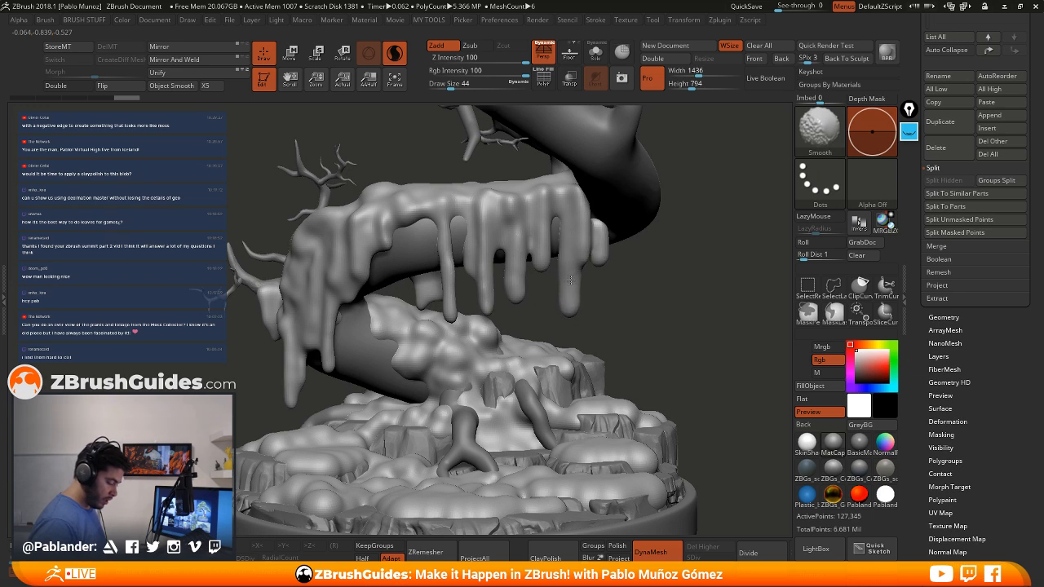
pyautogui.press('space')
pyautogui.moveTo(608, 286); pyautogui.dragTo(622, 277)
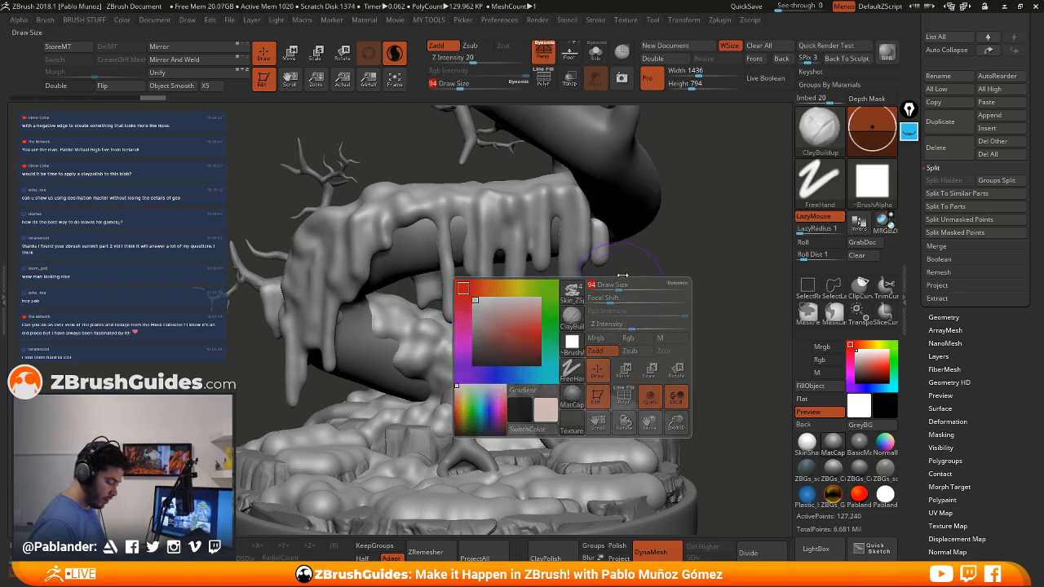
pyautogui.moveTo(571, 301)
pyautogui.keyDown('shift'); pyautogui.mouseDown()
pyautogui.moveTo(594, 280)
pyautogui.moveTo(616, 282)
pyautogui.mouseUp(); pyautogui.keyUp('shift')
pyautogui.hotkey('ctrl', 'z')
pyautogui.press('space')
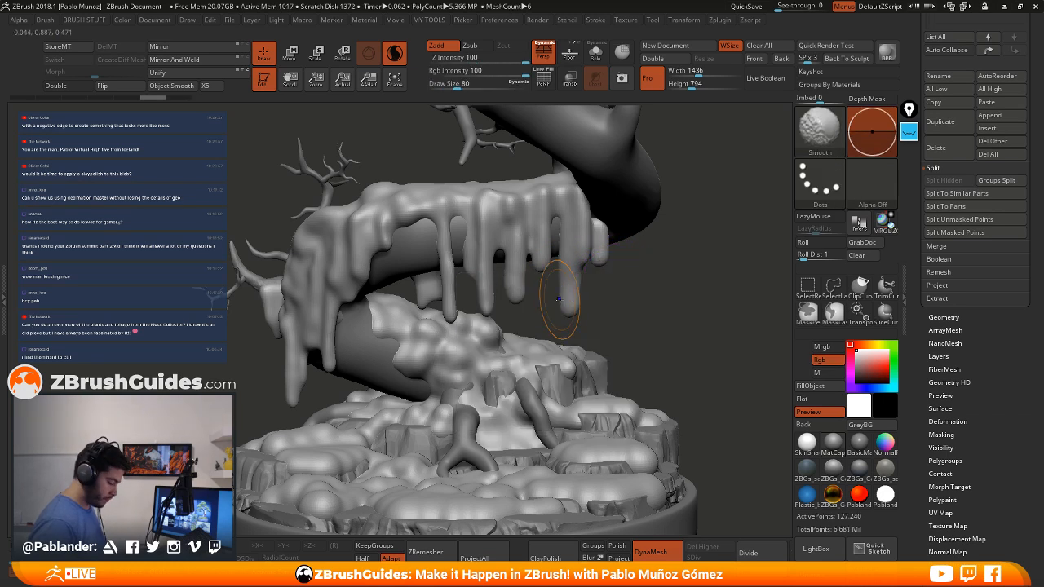
pyautogui.moveTo(559, 299)
pyautogui.keyDown('shift'); pyautogui.mouseDown()
pyautogui.moveTo(574, 269)
pyautogui.moveTo(517, 289)
pyautogui.moveTo(539, 226)
pyautogui.moveTo(517, 258)
pyautogui.mouseUp(); pyautogui.keyUp('shift')
pyautogui.moveTo(488, 305)
pyautogui.keyDown('shift'); pyautogui.mouseDown()
pyautogui.moveTo(488, 269)
pyautogui.moveTo(465, 261)
pyautogui.moveTo(449, 310)
pyautogui.moveTo(356, 274)
pyautogui.moveTo(330, 359)
pyautogui.moveTo(302, 396)
pyautogui.moveTo(300, 366)
pyautogui.moveTo(299, 375)
pyautogui.mouseUp(); pyautogui.keyUp('shift')
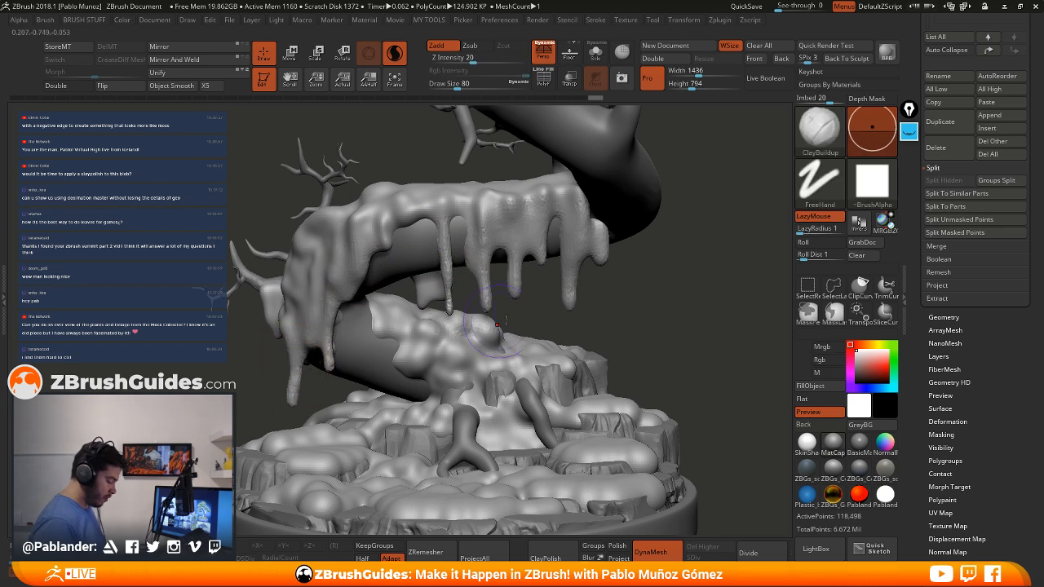
# Smooth the broad moss flap and the drips on the back side of the branch
pyautogui.moveTo(587, 285)
pyautogui.mouseDown()
pyautogui.moveTo(636, 286)
pyautogui.moveTo(501, 293)
pyautogui.moveTo(432, 261)
pyautogui.mouseUp()
pyautogui.moveTo(432, 310)
pyautogui.mouseDown()
pyautogui.moveTo(563, 282)
pyautogui.moveTo(562, 253)
pyautogui.moveTo(543, 263)
pyautogui.mouseUp()
pyautogui.press('shift')
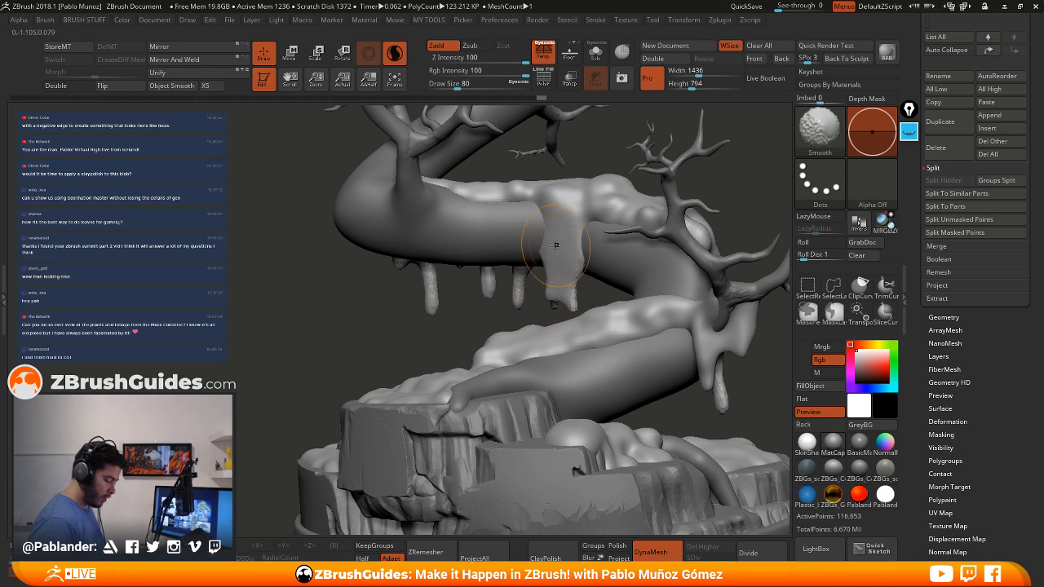
pyautogui.keyDown('shift'); pyautogui.moveTo(585, 218); pyautogui.dragTo(608, 218); pyautogui.keyUp('shift')
pyautogui.keyDown('alt'); pyautogui.moveTo(738, 217); pyautogui.dragTo(653, 155); pyautogui.keyUp('alt')
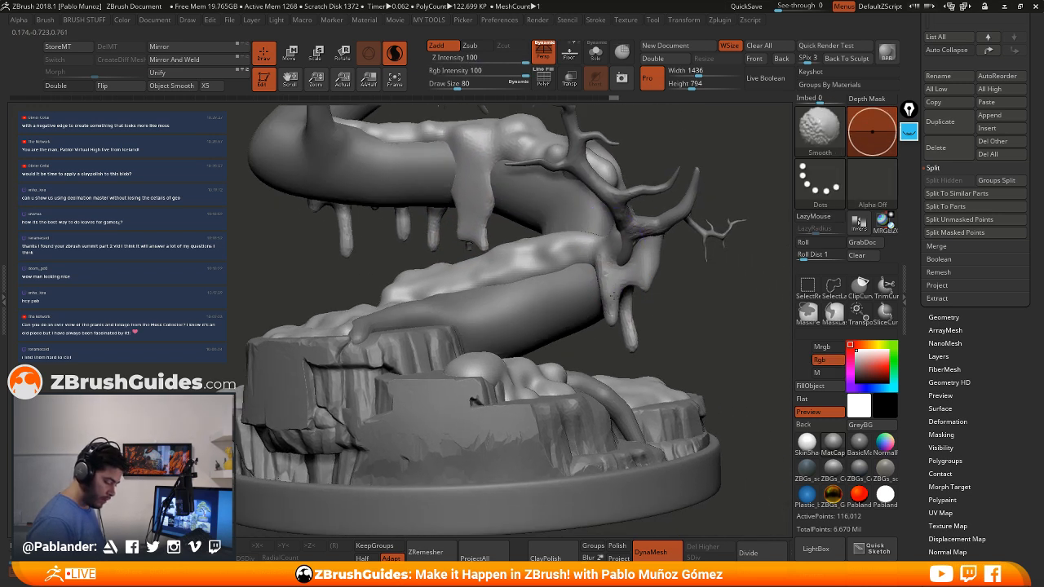
pyautogui.keyDown('shift'); pyautogui.moveTo(624, 286); pyautogui.dragTo(619, 294); pyautogui.keyUp('shift')
# Smooth the moss drips on the small side branch and around the trunk's outer bend
pyautogui.moveTo(738, 285); pyautogui.dragTo(612, 298)
pyautogui.press('shift')
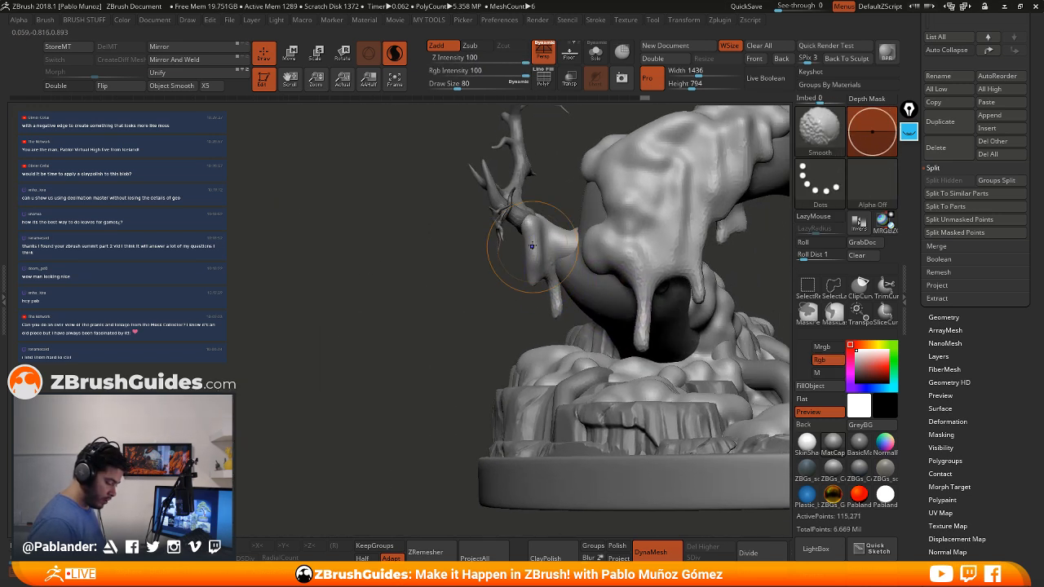
pyautogui.keyDown('alt'); pyautogui.moveTo(639, 297); pyautogui.dragTo(611, 303, button='right'); pyautogui.keyUp('alt')
pyautogui.keyDown('shift'); pyautogui.moveTo(607, 314); pyautogui.dragTo(602, 335); pyautogui.keyUp('shift')
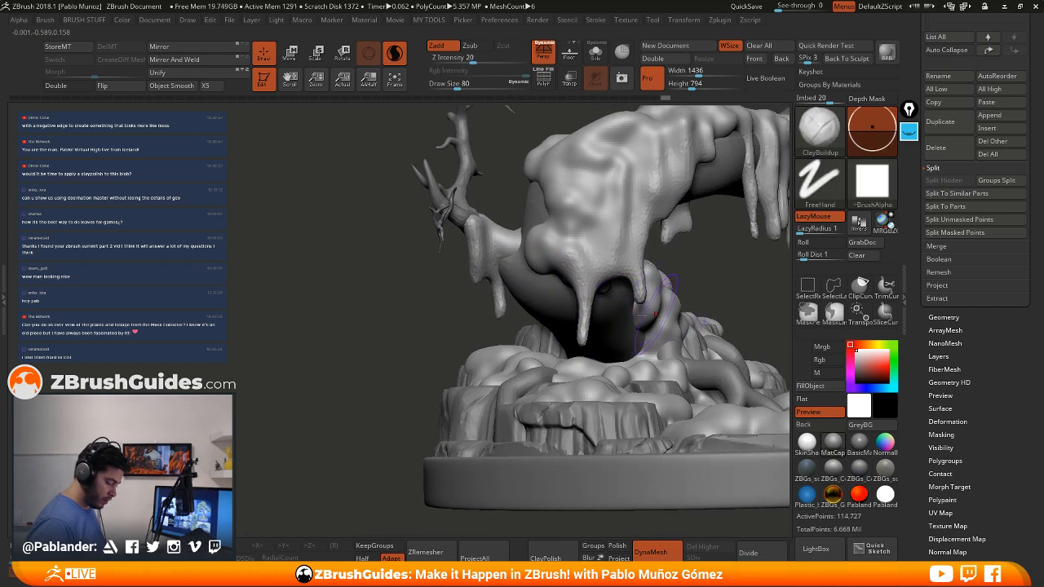
pyautogui.keyDown('alt'); pyautogui.moveTo(641, 311); pyautogui.dragTo(500, 328, button='right'); pyautogui.keyUp('alt')
pyautogui.moveTo(587, 318); pyautogui.dragTo(488, 338, button='right')
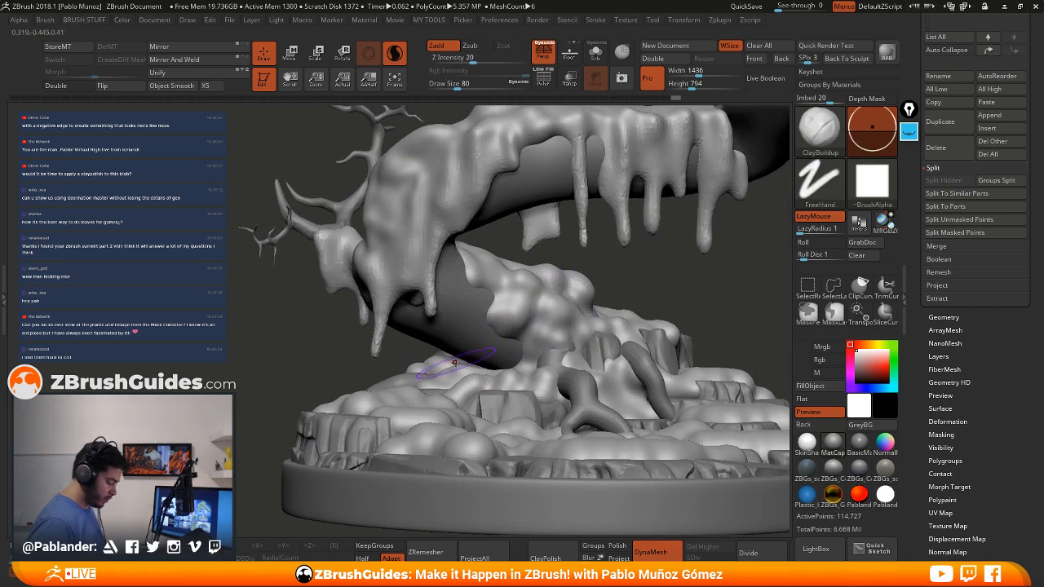
pyautogui.moveTo(475, 387)
pyautogui.mouseDown()
pyautogui.moveTo(600, 307)
pyautogui.moveTo(559, 217)
pyautogui.mouseUp()
pyautogui.press('shift')
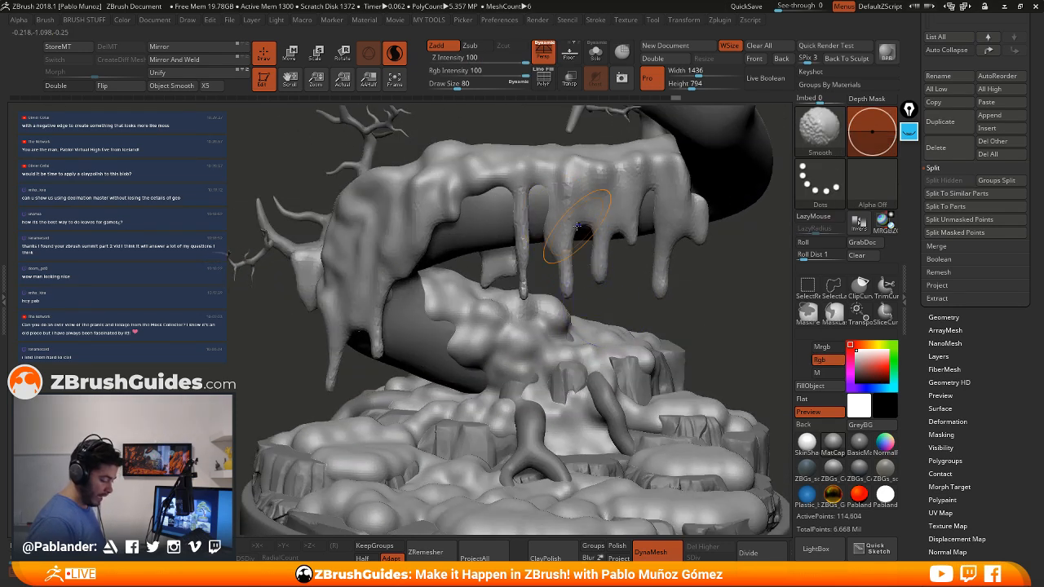
pyautogui.moveTo(612, 284)
pyautogui.keyDown('ctrl'); pyautogui.mouseDown(button='right')
pyautogui.moveTo(620, 327)
pyautogui.moveTo(652, 260)
pyautogui.moveTo(617, 280)
pyautogui.mouseUp(button='right'); pyautogui.keyUp('ctrl')
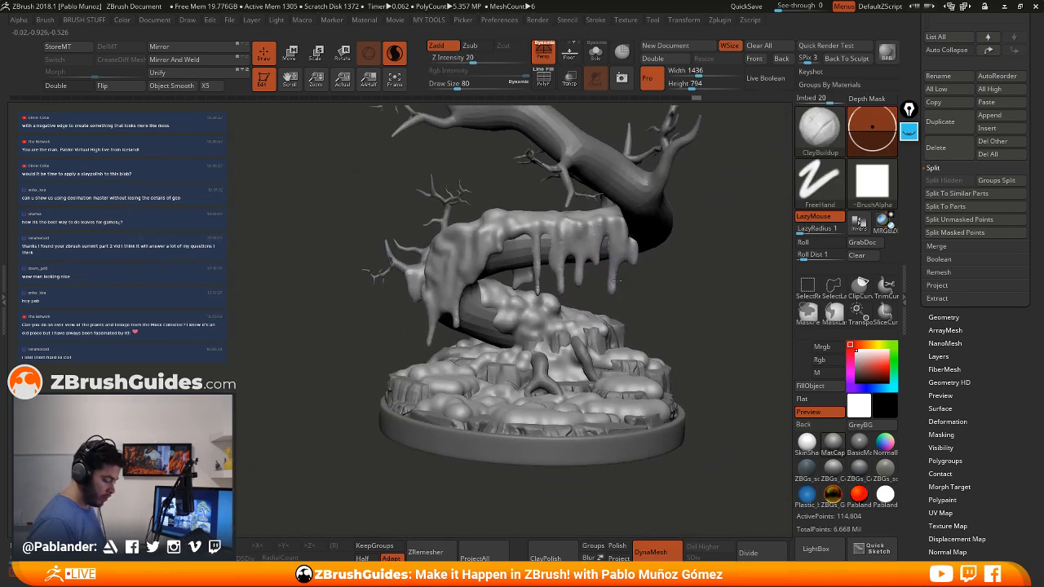
pyautogui.keyDown('ctrl'); pyautogui.moveTo(569, 233); pyautogui.dragTo(552, 290, button='right'); pyautogui.keyUp('ctrl')
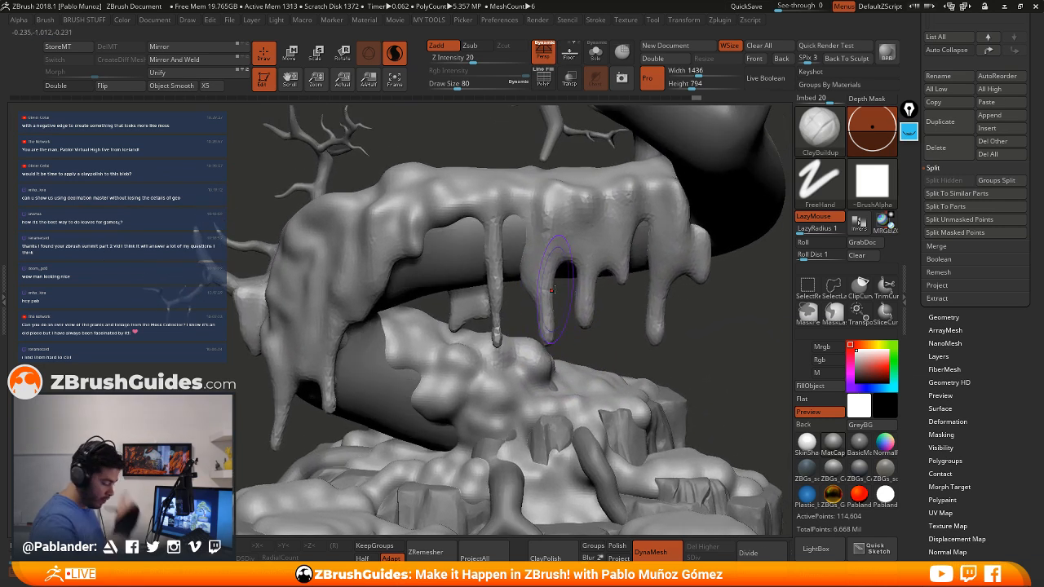
# Switch to the SnakeHook brush with a draw size of 23 and pull thin moss spikes sideways between the front strands
pyautogui.press('b')
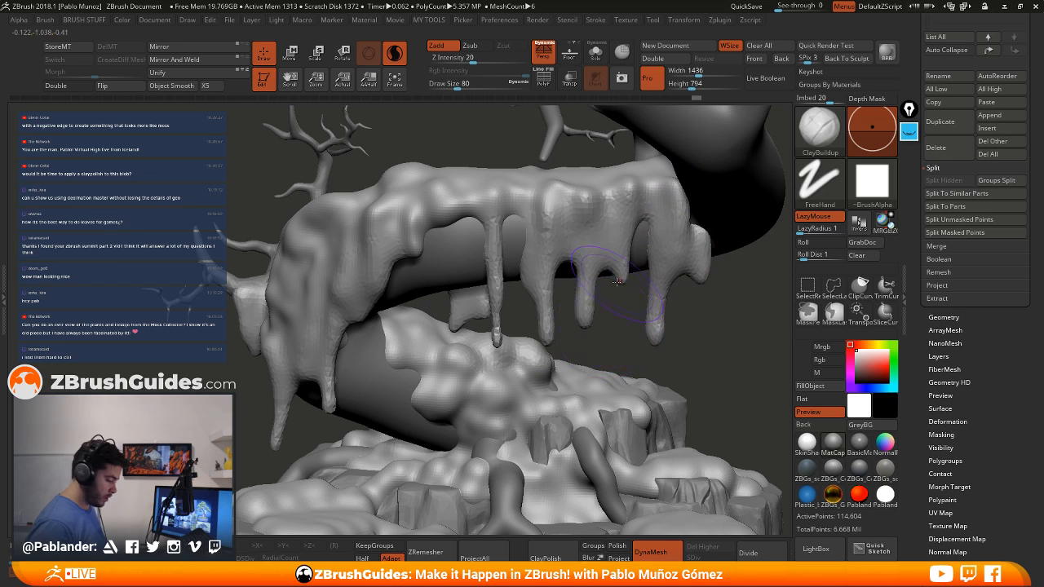
pyautogui.click(819, 125)
pyautogui.press('b')
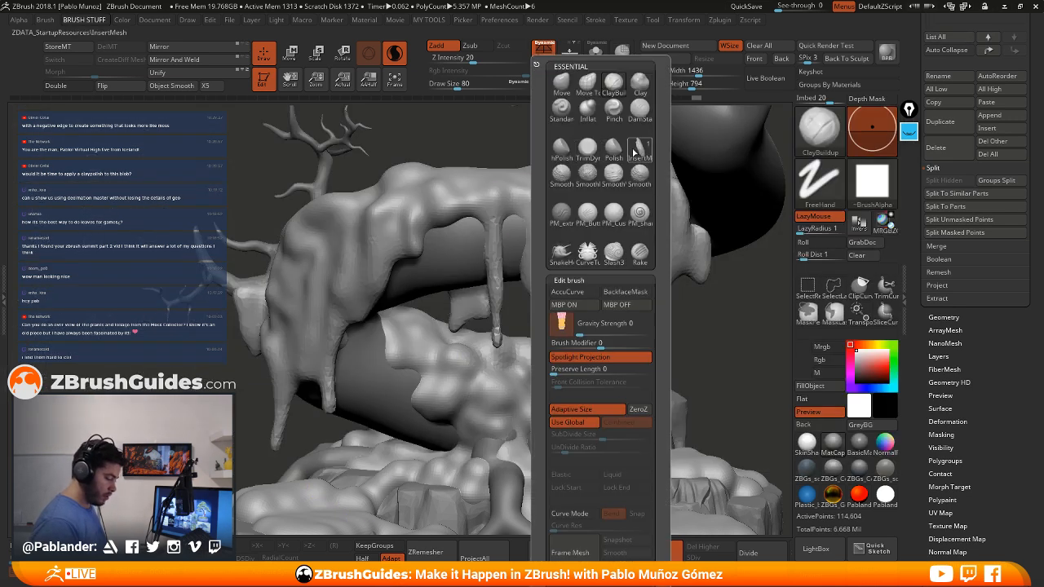
pyautogui.click(562, 253)
pyautogui.press('space')
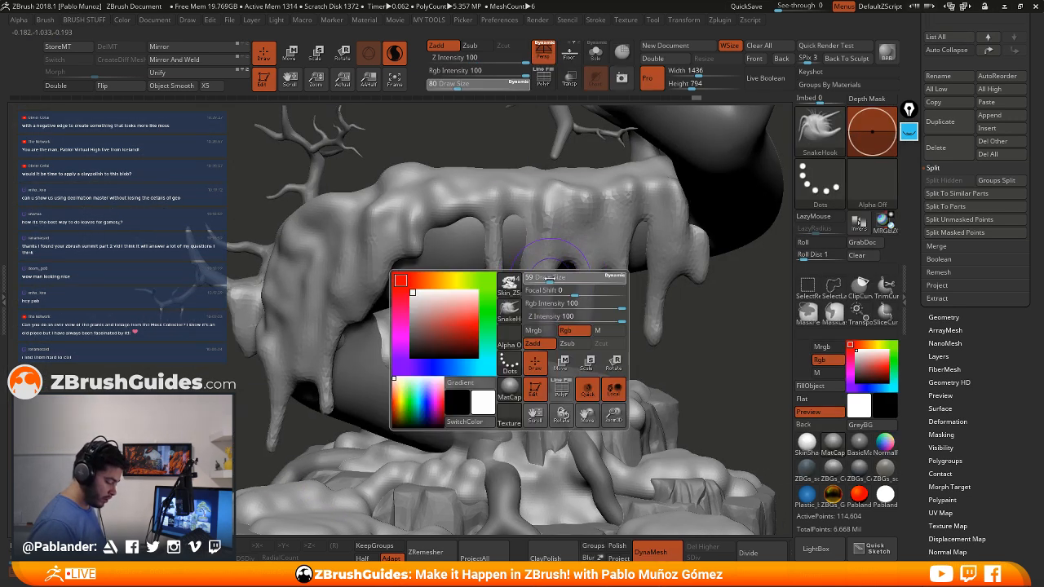
pyautogui.moveTo(541, 279); pyautogui.dragTo(543, 278)
pyautogui.keyDown('alt'); pyautogui.moveTo(525, 313); pyautogui.dragTo(579, 293, button='right'); pyautogui.keyUp('alt')
pyautogui.moveTo(475, 219)
pyautogui.mouseDown()
pyautogui.moveTo(481, 239)
pyautogui.moveTo(552, 195)
pyautogui.mouseUp()
pyautogui.hotkey('ctrl', 'z')
pyautogui.moveTo(475, 227); pyautogui.dragTo(529, 236)
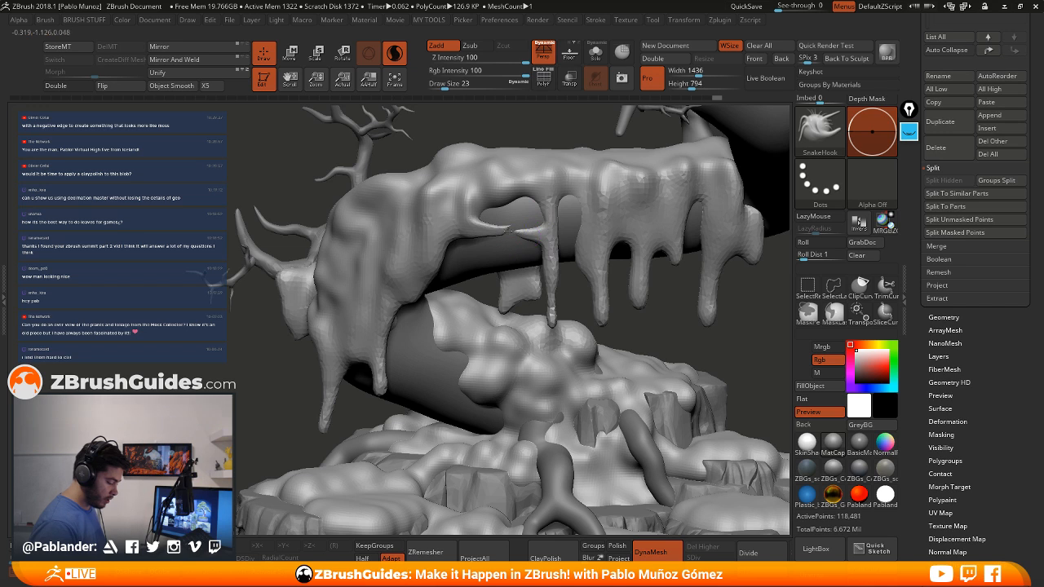
# Pull and bend a thin tendril from the moss edge beneath the trunk's bend with SnakeHook
pyautogui.press('shift')
pyautogui.moveTo(419, 297); pyautogui.dragTo(391, 330)
pyautogui.moveTo(392, 331)
pyautogui.mouseDown(button='right')
pyautogui.moveTo(422, 323)
pyautogui.moveTo(393, 331)
pyautogui.mouseUp(button='right')
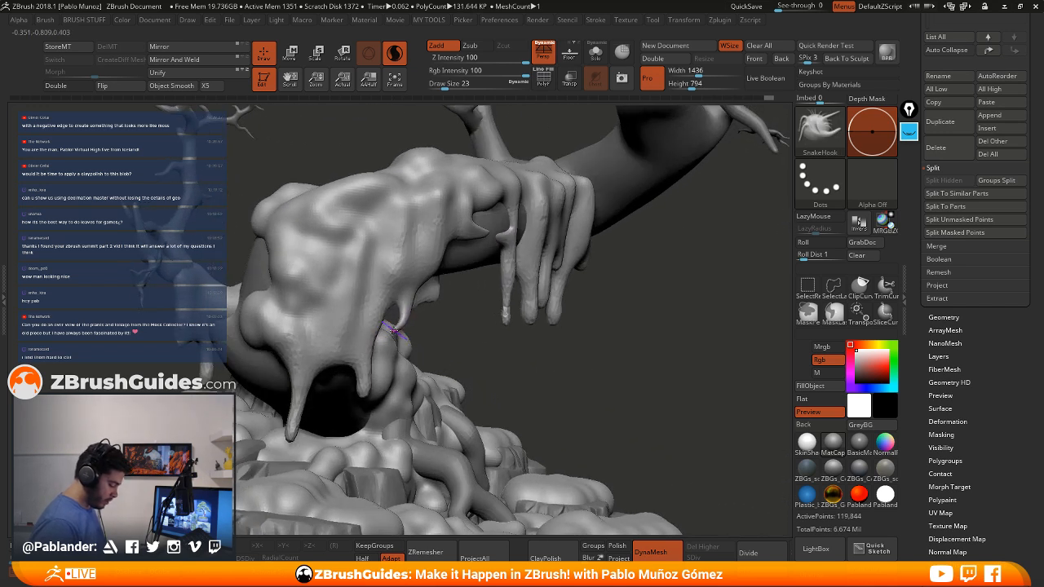
pyautogui.press('shift')
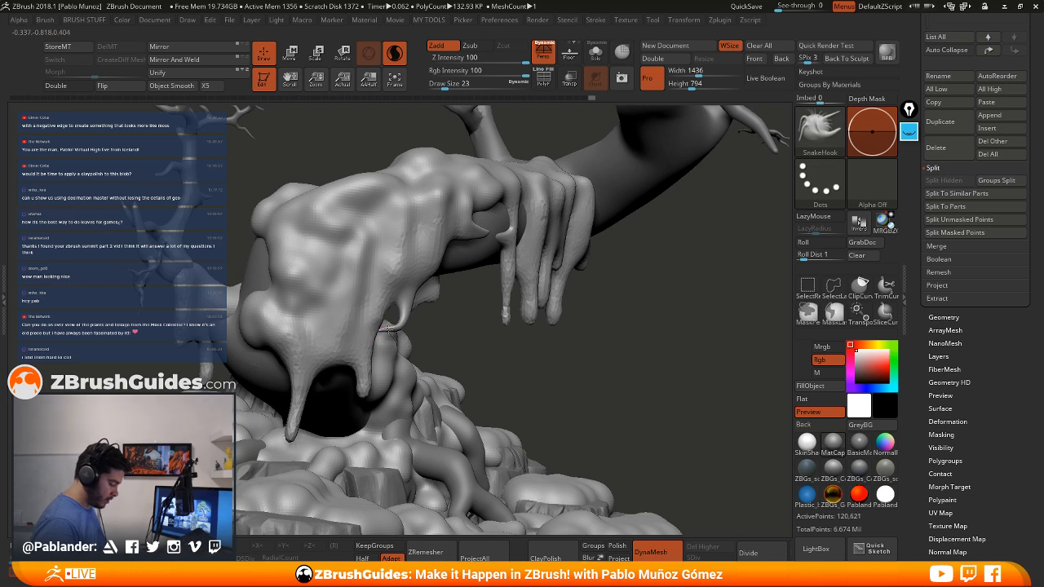
pyautogui.moveTo(380, 332); pyautogui.dragTo(397, 325)
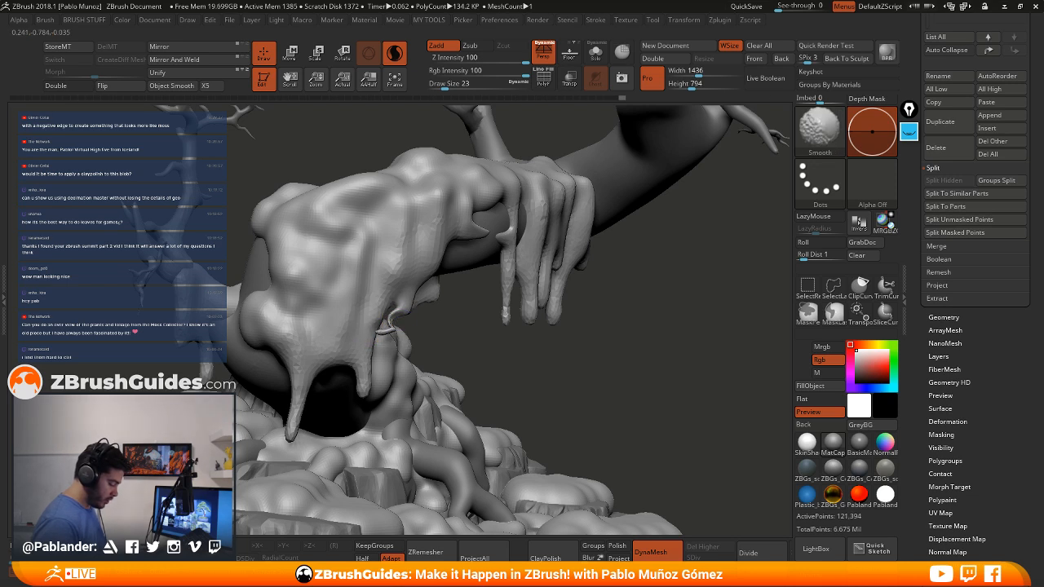
pyautogui.moveTo(392, 326)
pyautogui.mouseDown(button='right')
pyautogui.moveTo(434, 274)
pyautogui.moveTo(392, 282)
pyautogui.moveTo(347, 319)
pyautogui.moveTo(336, 305)
pyautogui.mouseUp(button='right')
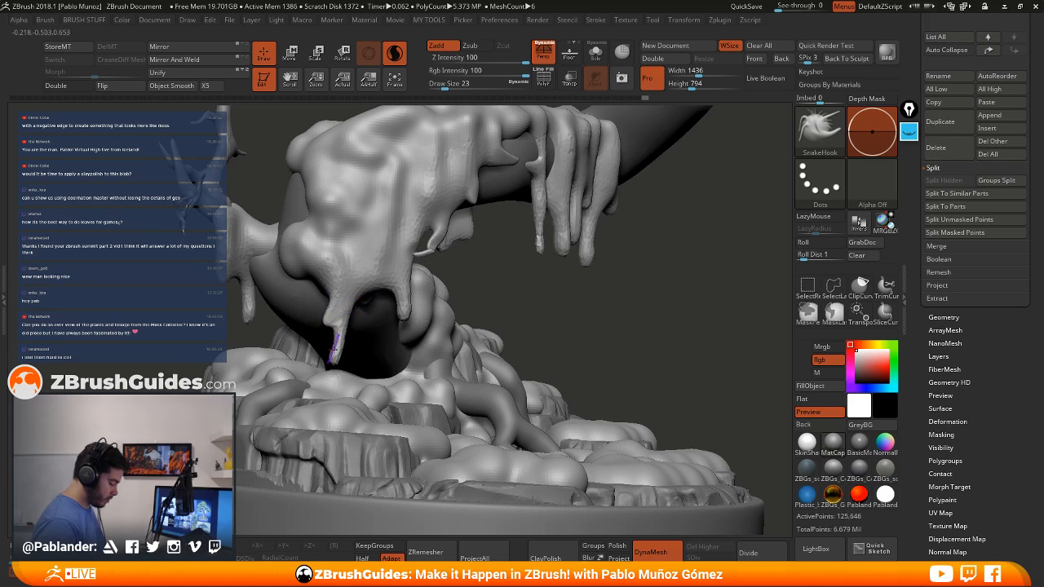
# Stretch the lowest moss drips on the trunk's outer bend and draw out additional strands with SnakeHook
pyautogui.moveTo(337, 366); pyautogui.dragTo(336, 362)
pyautogui.moveTo(323, 274); pyautogui.dragTo(360, 272, button='right')
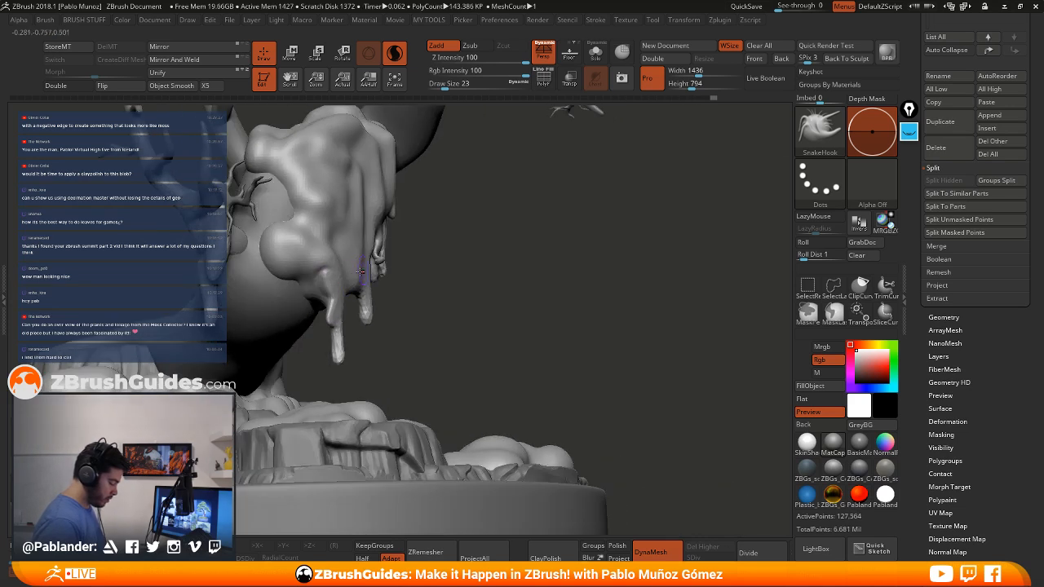
pyautogui.moveTo(312, 290); pyautogui.dragTo(312, 295)
pyautogui.moveTo(312, 295)
pyautogui.mouseDown(button='right')
pyautogui.moveTo(537, 317)
pyautogui.moveTo(526, 340)
pyautogui.mouseUp(button='right')
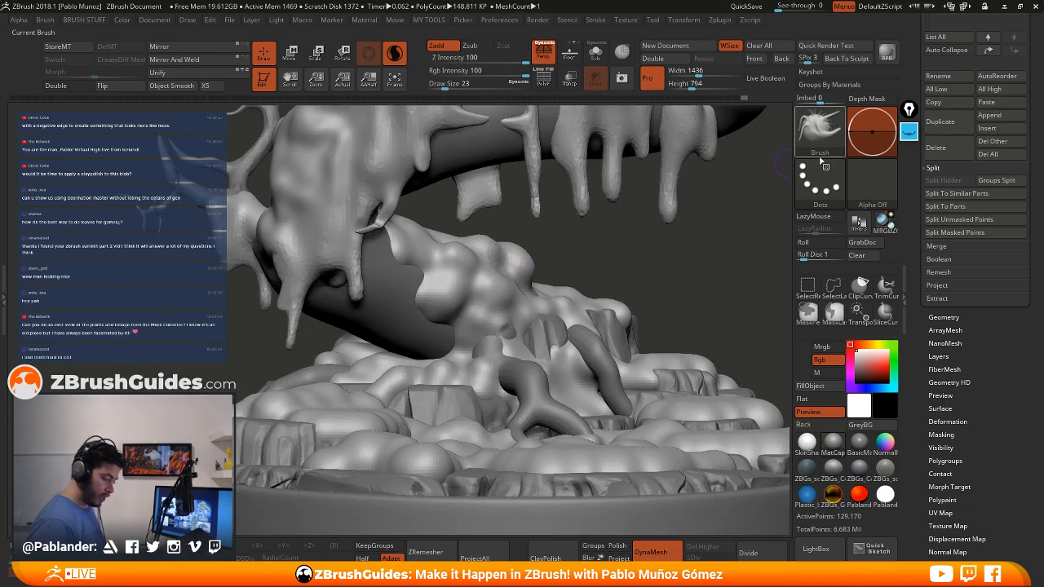
pyautogui.moveTo(622, 297)
pyautogui.mouseDown(button='right')
pyautogui.moveTo(563, 293)
pyautogui.moveTo(466, 326)
pyautogui.mouseUp(button='right')
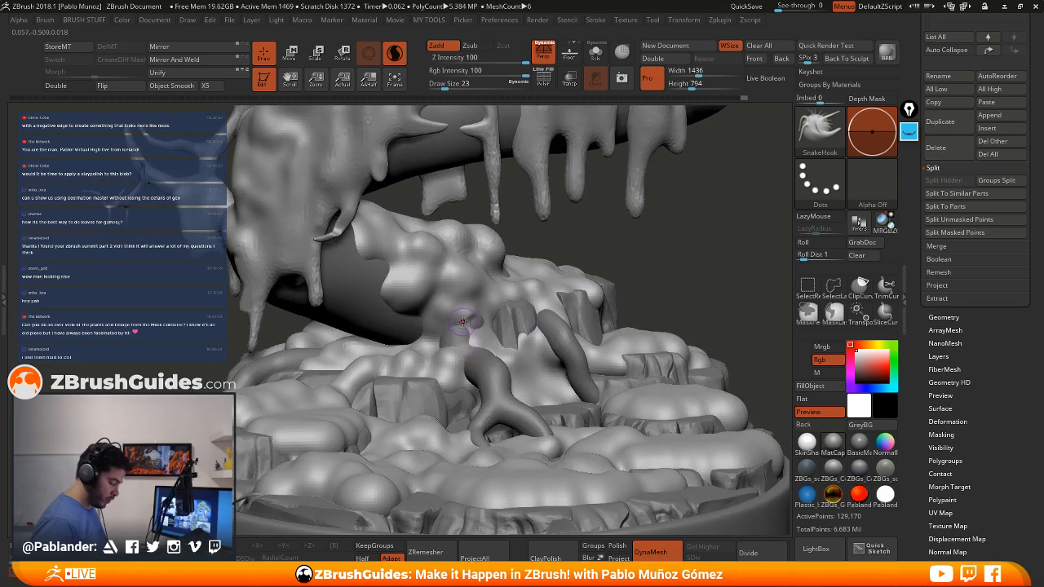
pyautogui.moveTo(463, 322)
pyautogui.mouseDown()
pyautogui.moveTo(439, 332)
pyautogui.moveTo(514, 303)
pyautogui.moveTo(451, 334)
pyautogui.moveTo(457, 327)
pyautogui.mouseUp()
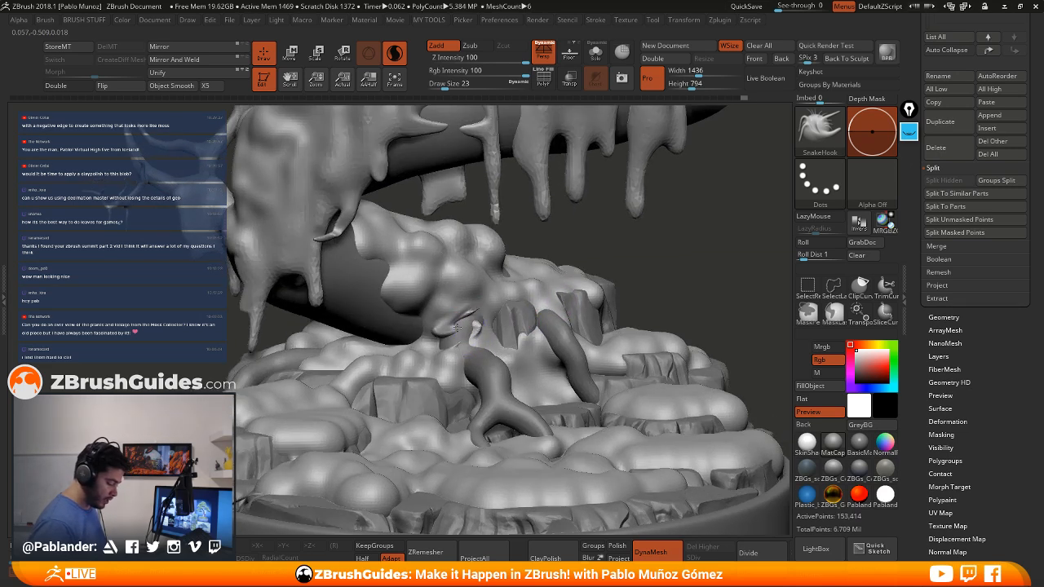
pyautogui.hotkey('ctrl', 'z')
# Pull the moss over the exposed root and nearby rock at the trunk's foot with SnakeHook, and smooth the result
pyautogui.moveTo(466, 312); pyautogui.dragTo(463, 333, button='right')
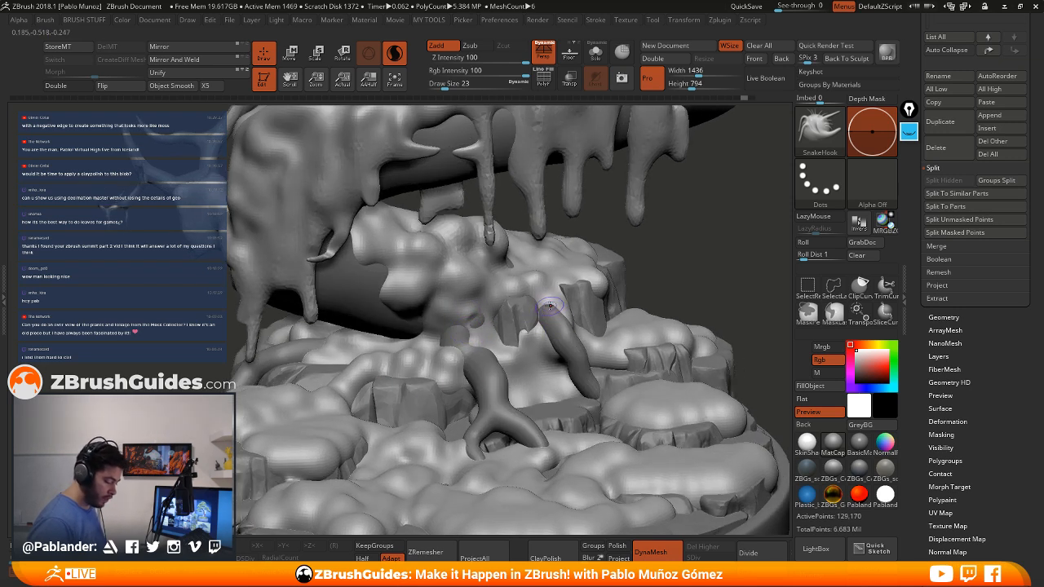
pyautogui.moveTo(549, 306); pyautogui.dragTo(560, 322, button='right')
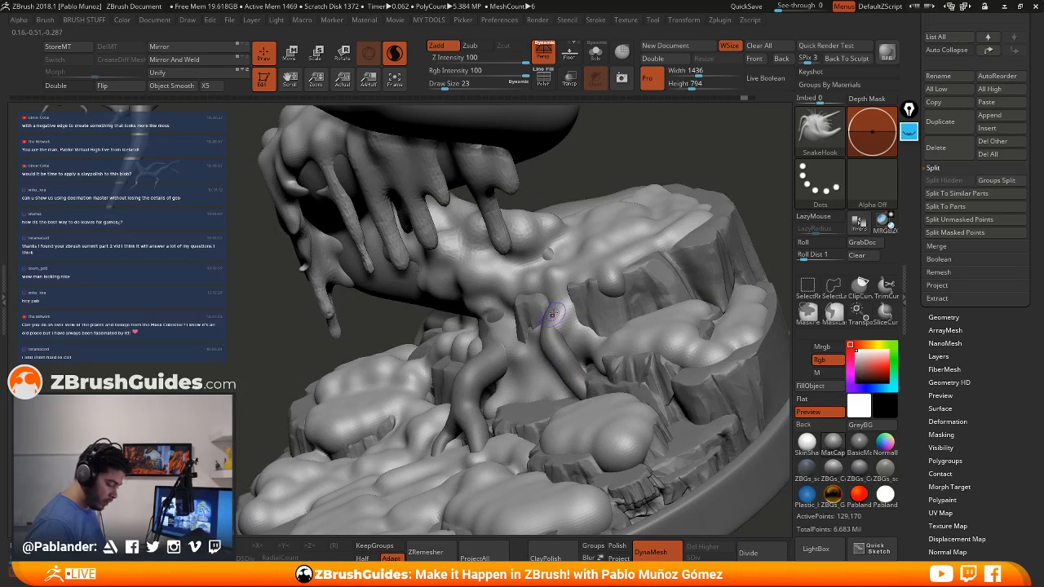
pyautogui.moveTo(558, 281)
pyautogui.mouseDown(button='right')
pyautogui.moveTo(558, 321)
pyautogui.moveTo(528, 292)
pyautogui.mouseUp(button='right')
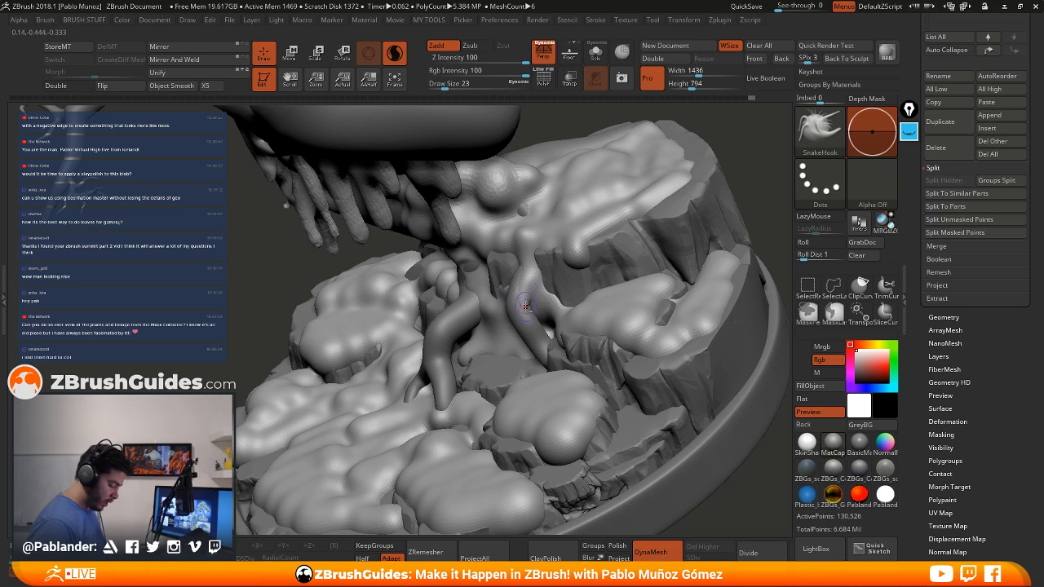
pyautogui.click(534, 331)
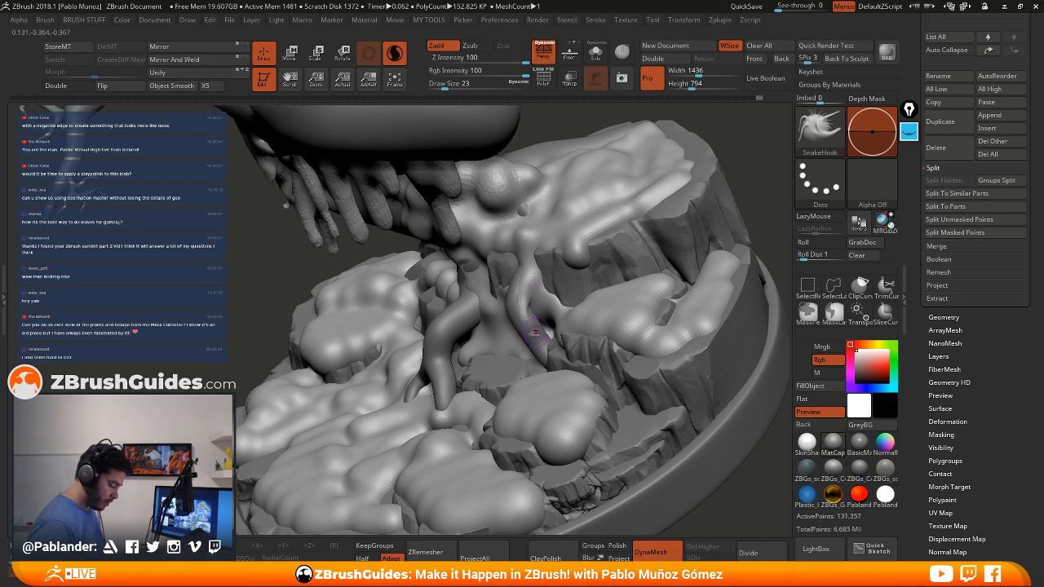
pyautogui.moveTo(534, 333); pyautogui.dragTo(532, 321)
pyautogui.moveTo(537, 331); pyautogui.dragTo(543, 292, button='right')
pyautogui.click(534, 323)
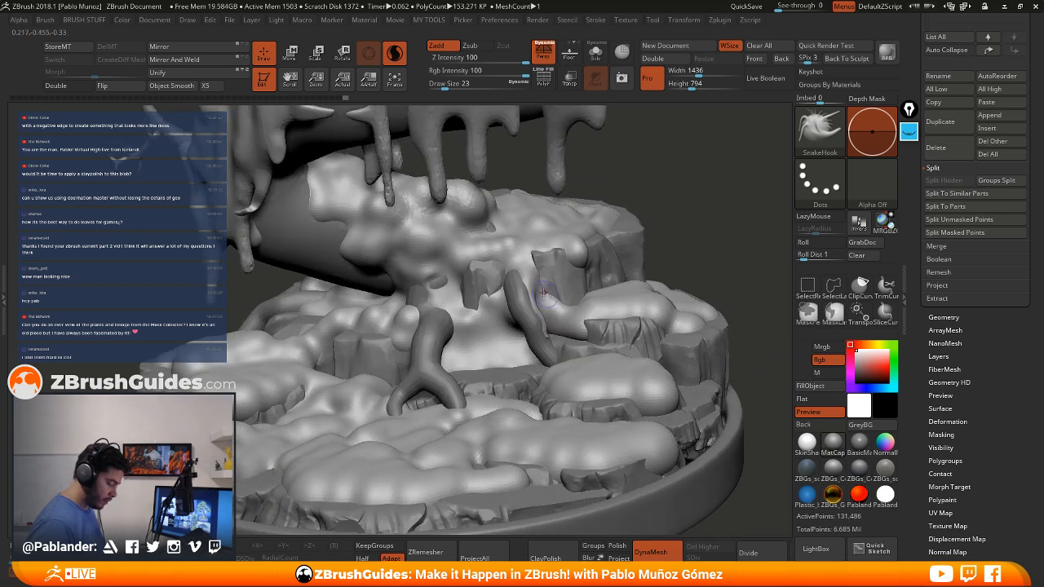
pyautogui.keyDown('shift'); pyautogui.moveTo(544, 303); pyautogui.dragTo(548, 341); pyautogui.keyUp('shift')
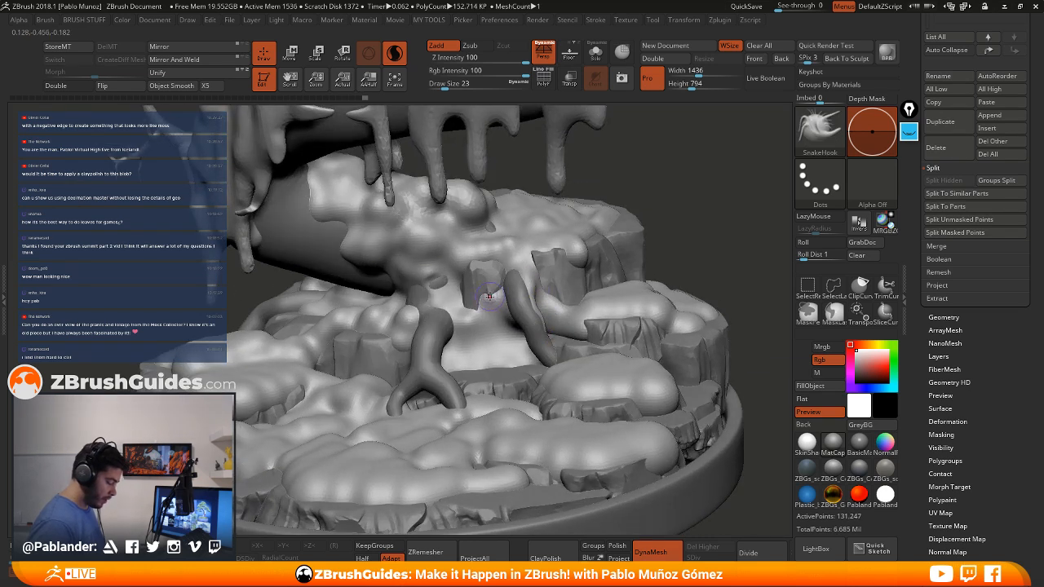
pyautogui.moveTo(492, 297); pyautogui.dragTo(505, 292)
pyautogui.keyDown('alt'); pyautogui.moveTo(492, 297); pyautogui.dragTo(529, 300, button='right'); pyautogui.keyUp('alt')
# Switch to the Clay brush with a draw size of 39 and build up the moss on the rock ledges beside the root
pyautogui.press('b')
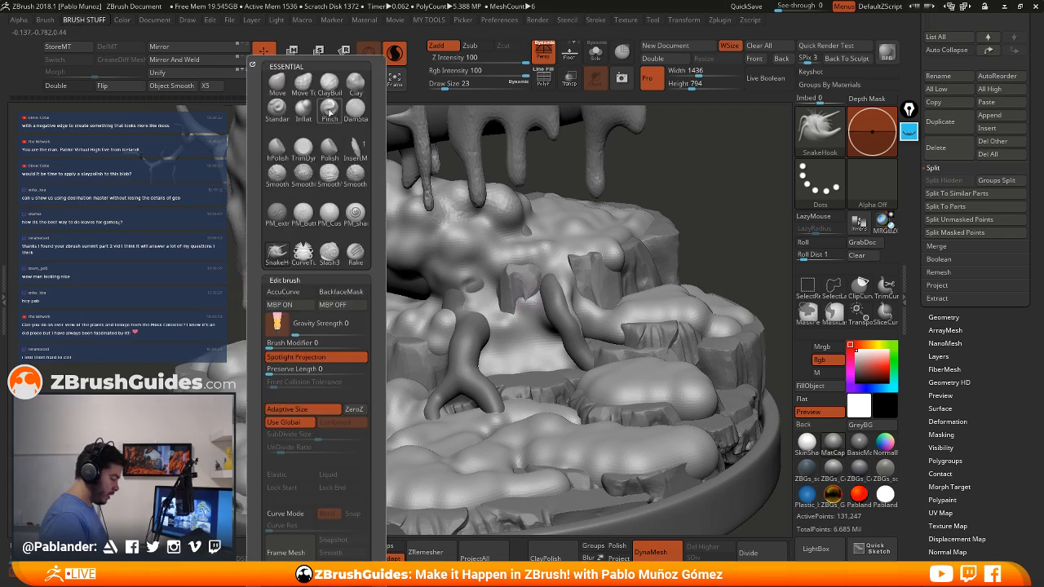
pyautogui.click(357, 82)
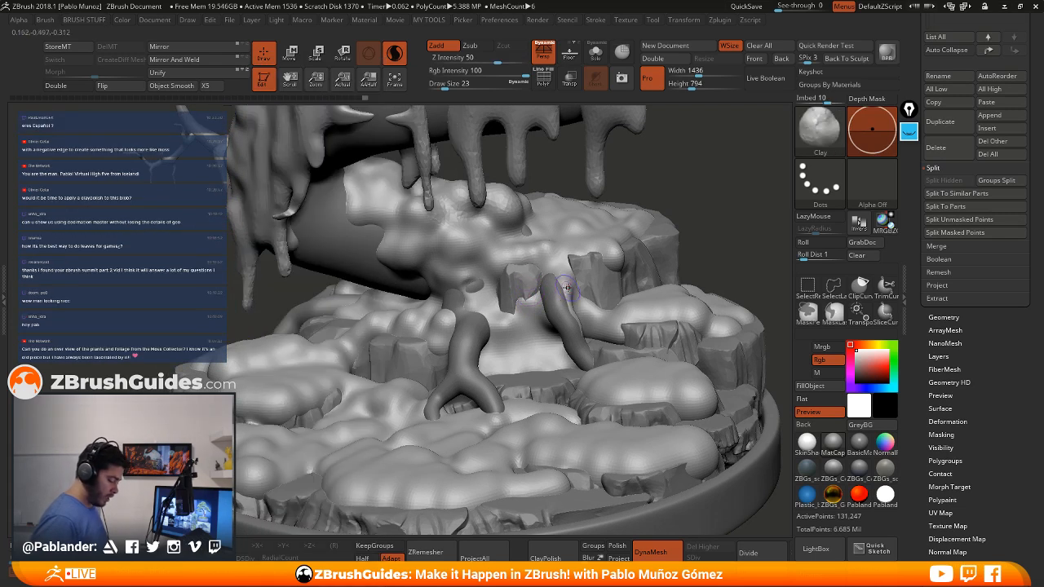
pyautogui.press('space')
pyautogui.moveTo(576, 270); pyautogui.dragTo(593, 288)
pyautogui.moveTo(615, 255); pyautogui.dragTo(628, 282)
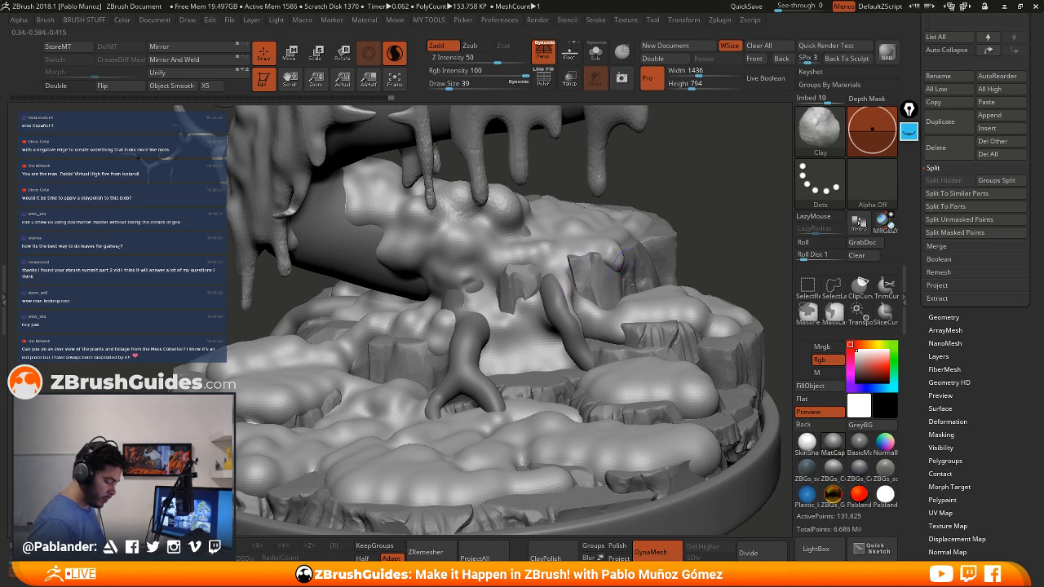
pyautogui.moveTo(665, 336); pyautogui.dragTo(588, 335, button='right')
pyautogui.moveTo(580, 318)
pyautogui.mouseDown()
pyautogui.moveTo(511, 316)
pyautogui.moveTo(528, 317)
pyautogui.mouseUp()
# Build up the moss around the trunk's foot and on the lower front ledges with the Clay brush
pyautogui.moveTo(551, 267)
pyautogui.mouseDown()
pyautogui.moveTo(483, 253)
pyautogui.moveTo(423, 295)
pyautogui.moveTo(453, 287)
pyautogui.mouseUp()
pyautogui.moveTo(481, 280)
pyautogui.keyDown('alt'); pyautogui.mouseDown(button='right')
pyautogui.moveTo(511, 252)
pyautogui.moveTo(547, 261)
pyautogui.mouseUp(button='right'); pyautogui.keyUp('alt')
pyautogui.moveTo(364, 338)
pyautogui.mouseDown()
pyautogui.moveTo(354, 351)
pyautogui.moveTo(355, 330)
pyautogui.mouseUp()
pyautogui.moveTo(468, 336); pyautogui.dragTo(431, 407, button='right')
pyautogui.moveTo(372, 446)
pyautogui.mouseDown()
pyautogui.moveTo(393, 436)
pyautogui.moveTo(390, 409)
pyautogui.mouseUp()
pyautogui.moveTo(323, 407); pyautogui.dragTo(316, 424)
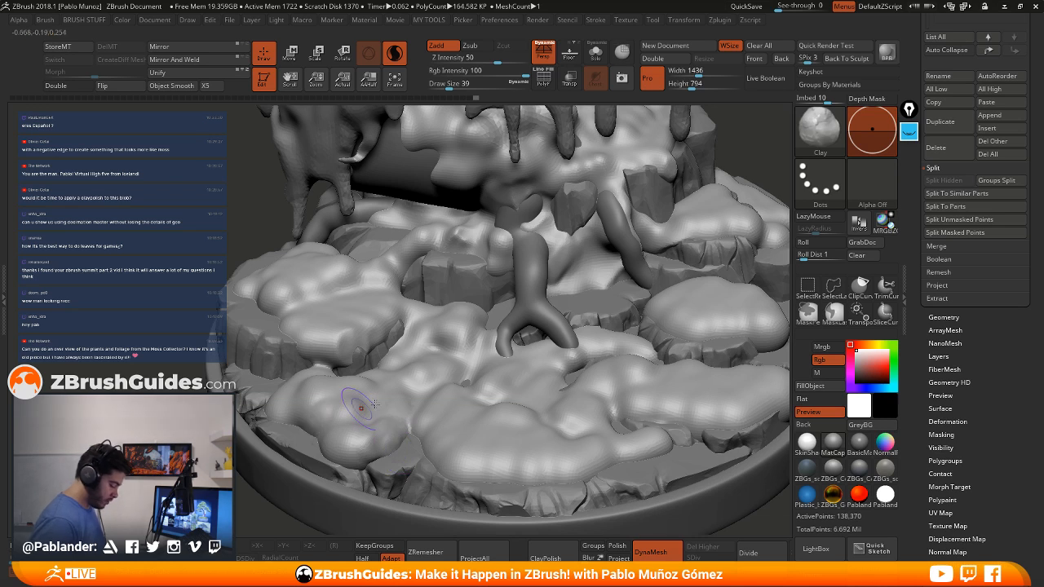
# Add more Clay volume to the front moss mounds below the forked root and smooth the transitions
pyautogui.moveTo(633, 378); pyautogui.dragTo(643, 419, button='right')
pyautogui.moveTo(642, 417)
pyautogui.mouseDown()
pyautogui.moveTo(526, 449)
pyautogui.moveTo(512, 439)
pyautogui.moveTo(558, 399)
pyautogui.moveTo(456, 321)
pyautogui.moveTo(456, 304)
pyautogui.moveTo(454, 331)
pyautogui.moveTo(453, 313)
pyautogui.moveTo(426, 341)
pyautogui.moveTo(434, 333)
pyautogui.mouseUp()
pyautogui.keyDown('shift'); pyautogui.moveTo(434, 333); pyautogui.dragTo(453, 307); pyautogui.keyUp('shift')
pyautogui.keyDown('alt'); pyautogui.moveTo(691, 291); pyautogui.dragTo(543, 314, button='right'); pyautogui.keyUp('alt')
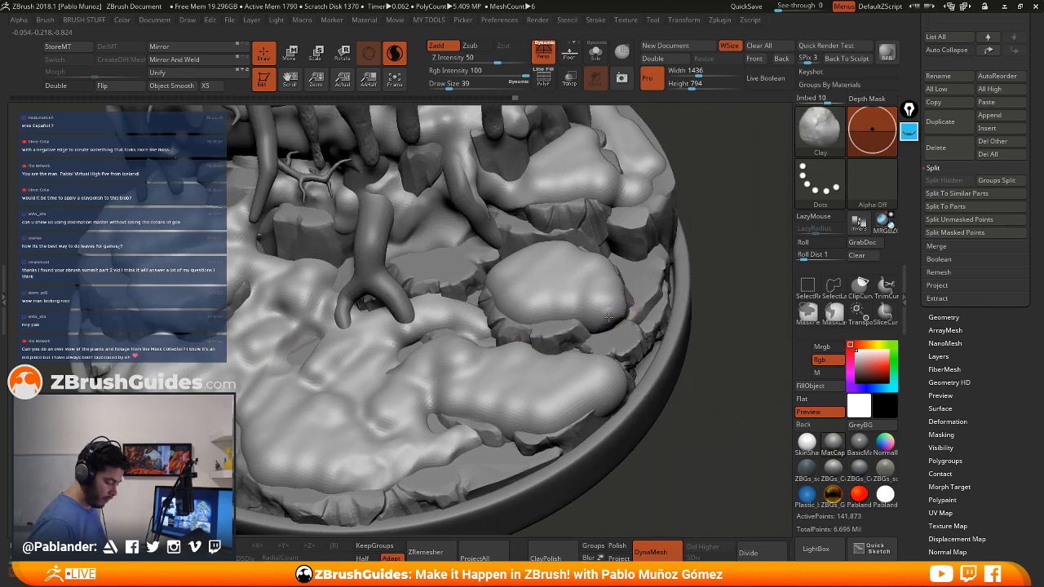
# Add Clay bumps to the rounded moss mound beside the root and to the moss over the upper rocks
pyautogui.moveTo(608, 318)
pyautogui.mouseDown()
pyautogui.moveTo(612, 328)
pyautogui.moveTo(606, 313)
pyautogui.moveTo(526, 314)
pyautogui.moveTo(557, 282)
pyautogui.moveTo(512, 307)
pyautogui.moveTo(572, 253)
pyautogui.mouseUp()
pyautogui.moveTo(615, 252); pyautogui.dragTo(548, 269, button='right')
pyautogui.moveTo(521, 252); pyautogui.dragTo(527, 237)
pyautogui.keyDown('alt'); pyautogui.moveTo(507, 201); pyautogui.dragTo(511, 232, button='right'); pyautogui.keyUp('alt')
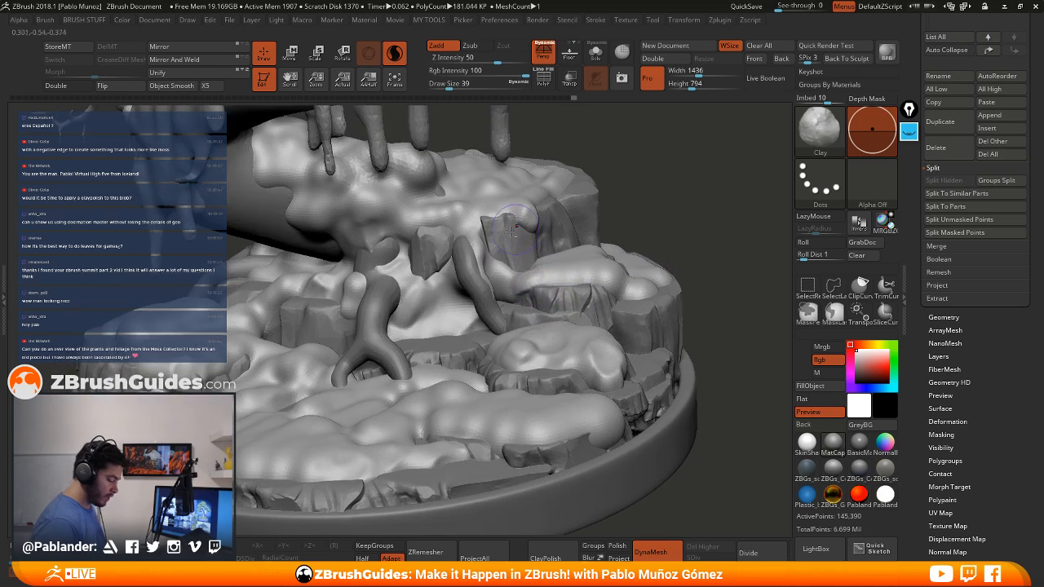
pyautogui.moveTo(479, 215); pyautogui.dragTo(437, 183)
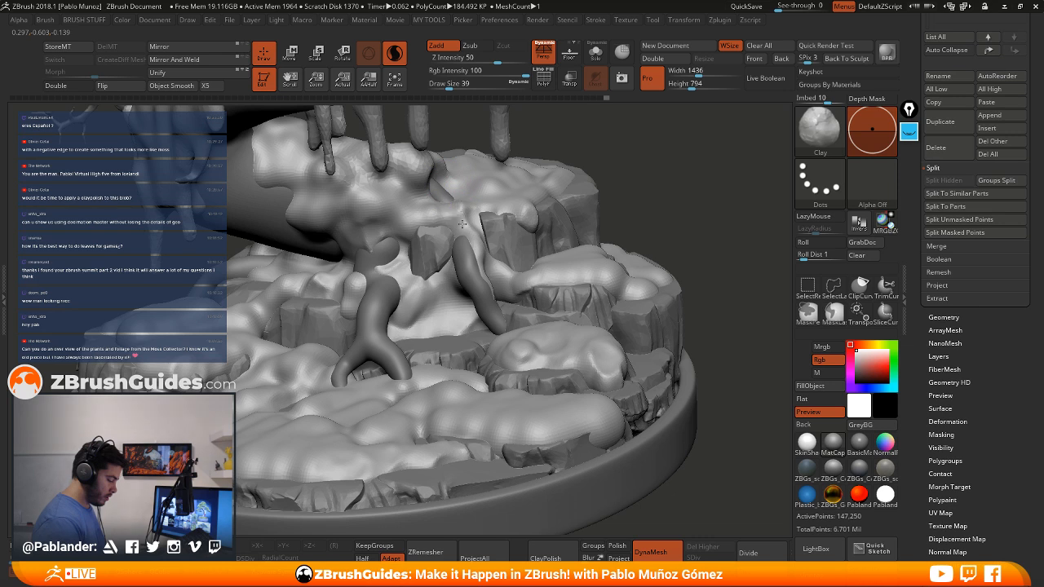
pyautogui.keyDown('alt'); pyautogui.moveTo(455, 226); pyautogui.dragTo(483, 265, button='right'); pyautogui.keyUp('alt')
pyautogui.keyDown('alt'); pyautogui.moveTo(416, 290); pyautogui.dragTo(402, 271); pyautogui.keyUp('alt')
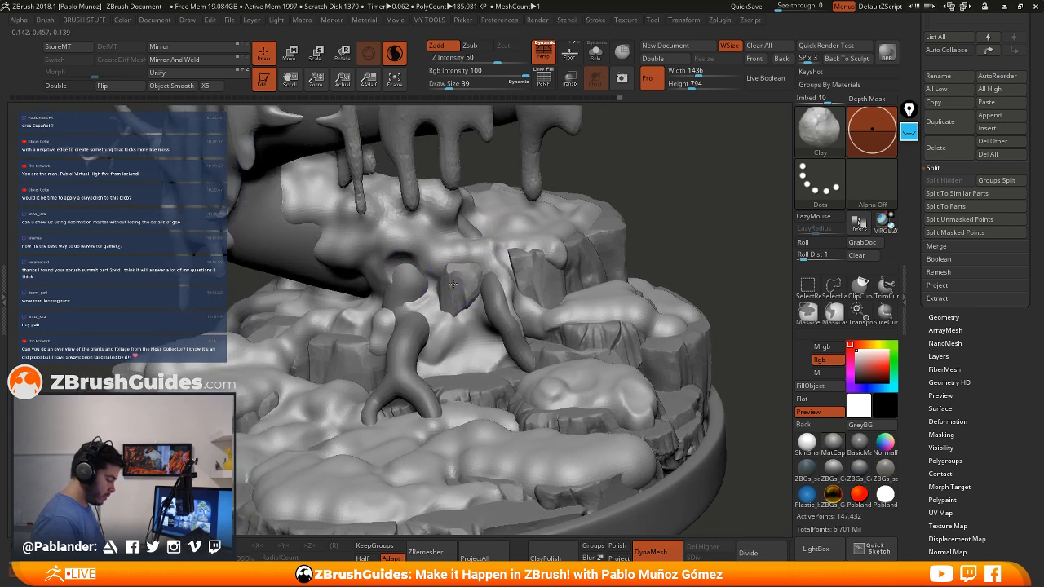
# Build up the moss along the top of the lower trunk with Clay and soften the new lumps
pyautogui.keyDown('ctrl'); pyautogui.moveTo(452, 284); pyautogui.dragTo(450, 150, button='right'); pyautogui.keyUp('ctrl')
pyautogui.keyDown('alt'); pyautogui.moveTo(449, 150); pyautogui.dragTo(564, 288, button='right'); pyautogui.keyUp('alt')
pyautogui.moveTo(461, 301); pyautogui.dragTo(582, 334, button='right')
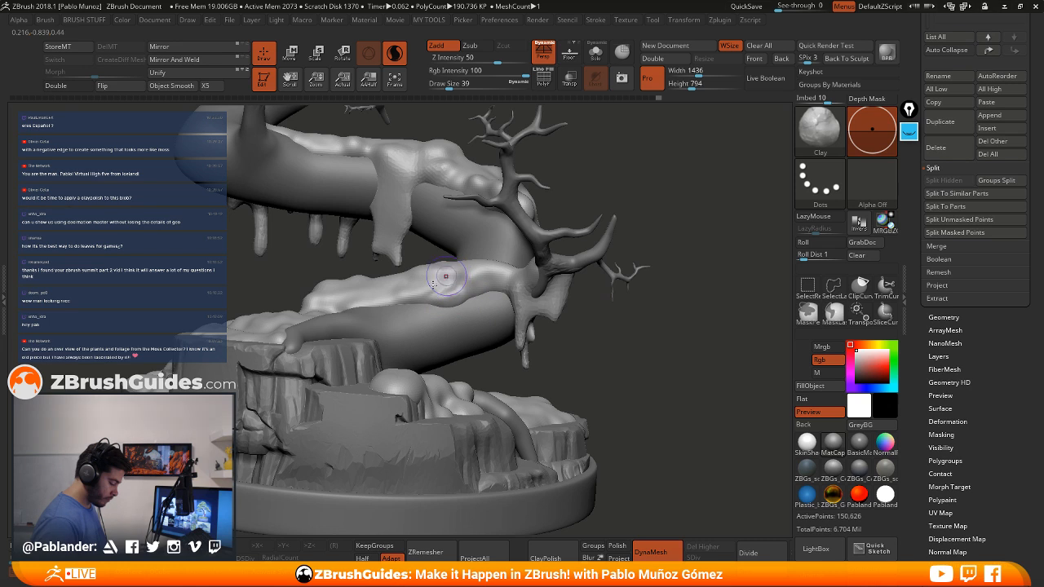
pyautogui.moveTo(447, 279); pyautogui.dragTo(427, 289)
pyautogui.moveTo(468, 307); pyautogui.dragTo(516, 344, button='right')
pyautogui.moveTo(444, 265)
pyautogui.mouseDown()
pyautogui.moveTo(396, 284)
pyautogui.moveTo(432, 269)
pyautogui.moveTo(432, 281)
pyautogui.moveTo(412, 267)
pyautogui.mouseUp()
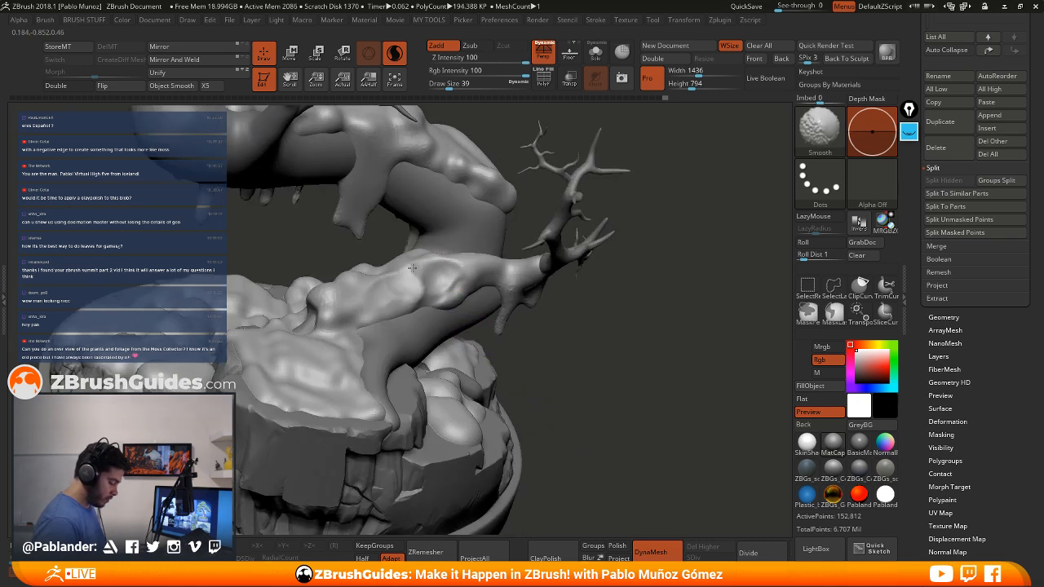
pyautogui.moveTo(450, 279)
pyautogui.mouseDown(button='right')
pyautogui.moveTo(644, 310)
pyautogui.moveTo(620, 342)
pyautogui.moveTo(531, 299)
pyautogui.moveTo(550, 304)
pyautogui.mouseUp(button='right')
pyautogui.moveTo(422, 302); pyautogui.dragTo(478, 264)
pyautogui.press('shift')
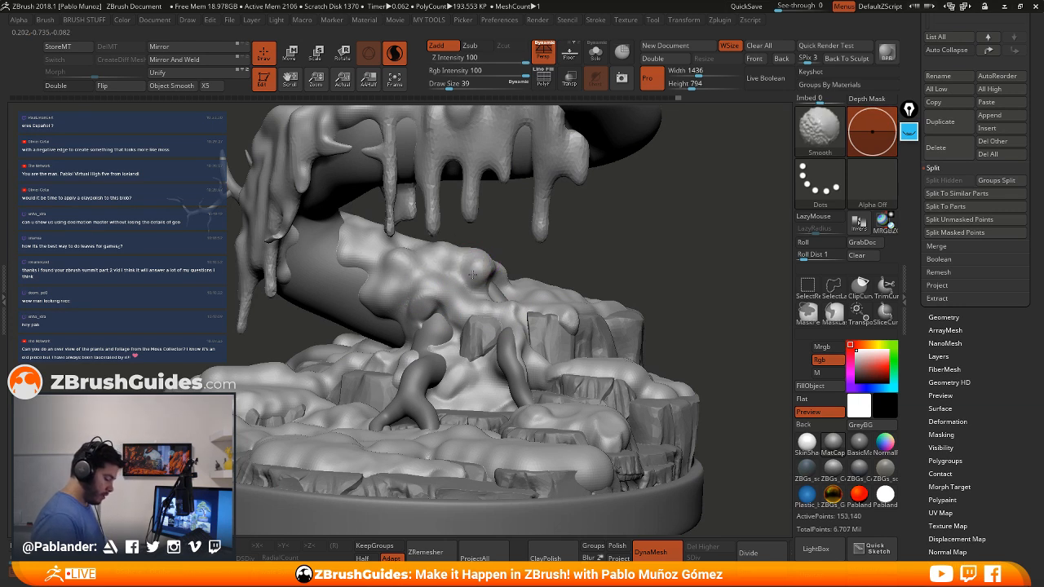
# Smooth the moss draped over the trunk's bend above the base
pyautogui.moveTo(519, 275)
pyautogui.mouseDown(button='right')
pyautogui.moveTo(576, 264)
pyautogui.moveTo(539, 252)
pyautogui.mouseUp(button='right')
pyautogui.press('shift')
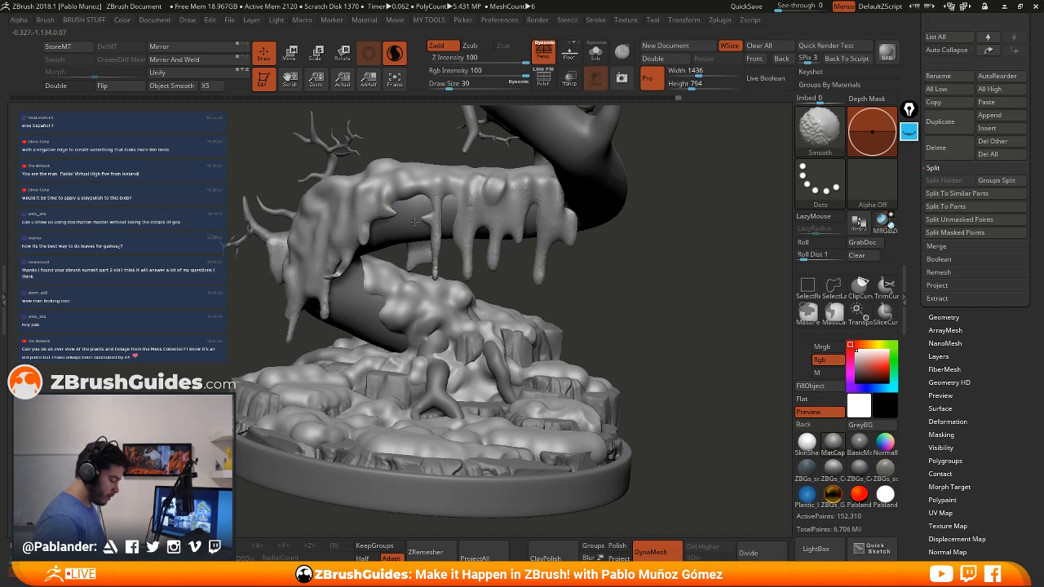
pyautogui.keyDown('shift'); pyautogui.moveTo(380, 225); pyautogui.dragTo(359, 253); pyautogui.keyUp('shift')
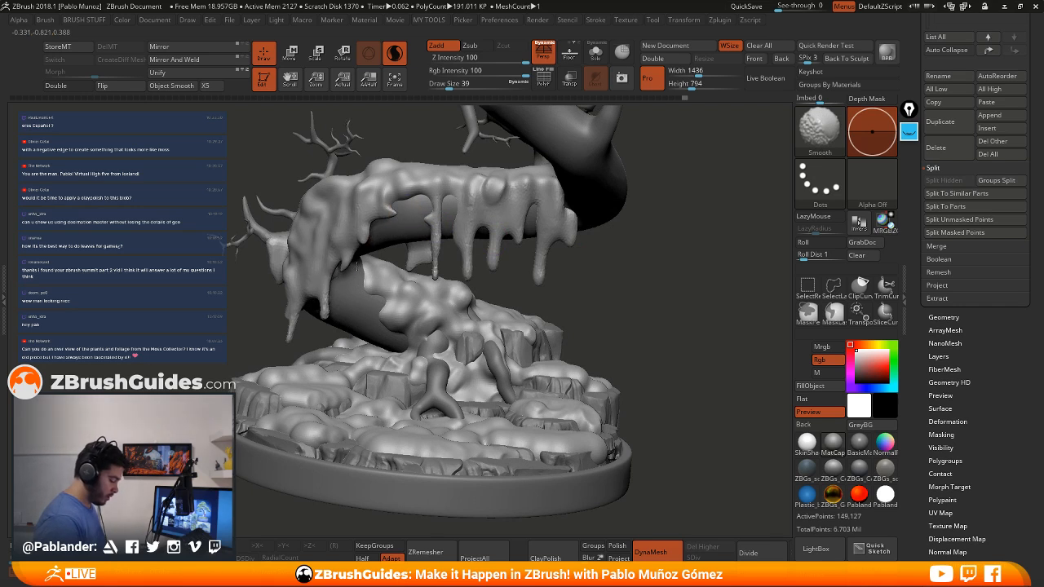
pyautogui.moveTo(356, 265)
pyautogui.mouseDown(button='right')
pyautogui.moveTo(290, 319)
pyautogui.moveTo(571, 282)
pyautogui.moveTo(532, 246)
pyautogui.mouseUp(button='right')
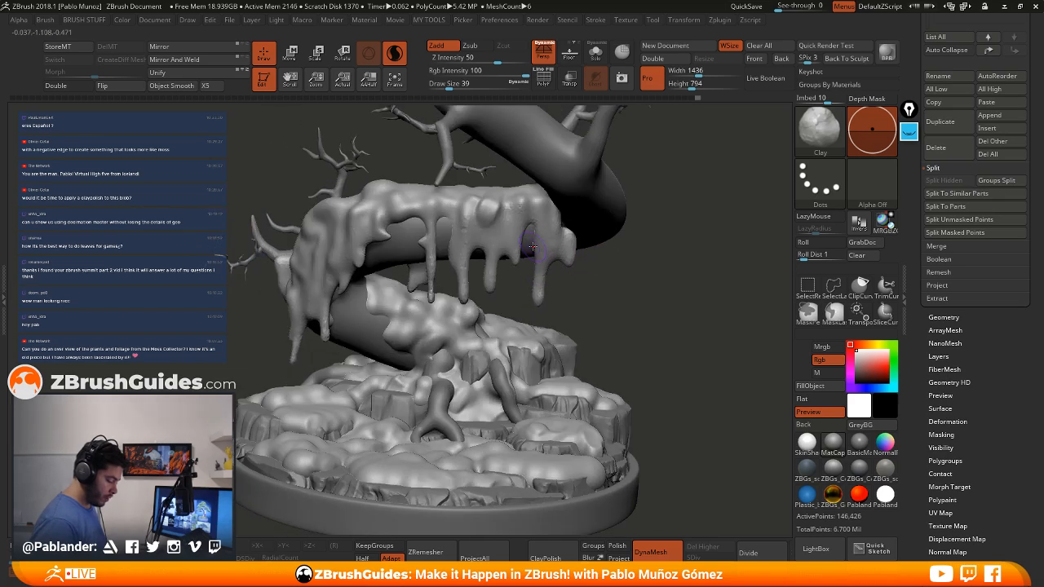
# With SnakeHook, isolate the central hanging strands with an inverted mask and pull a side spur toward the outer strand
pyautogui.keyDown('ctrl'); pyautogui.moveTo(586, 272); pyautogui.dragTo(608, 285, button='right'); pyautogui.keyUp('ctrl')
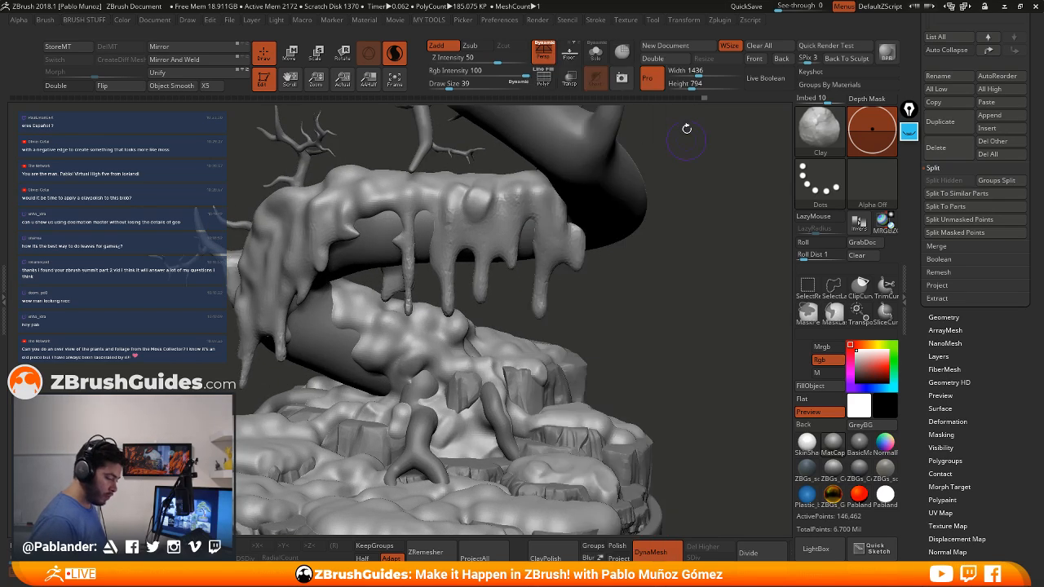
pyautogui.press('b')
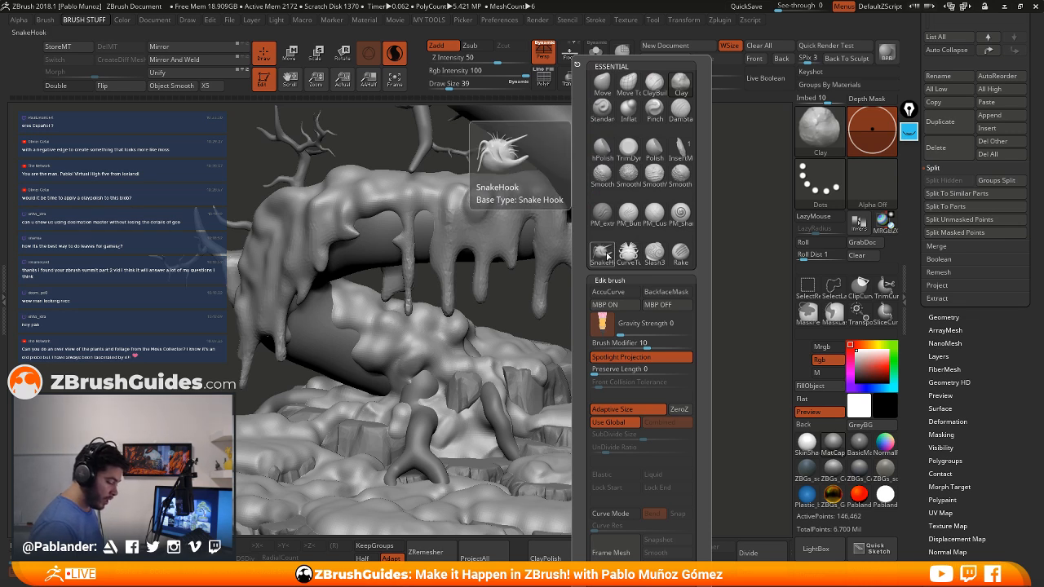
pyautogui.click(603, 253)
pyautogui.moveTo(602, 259); pyautogui.dragTo(598, 291)
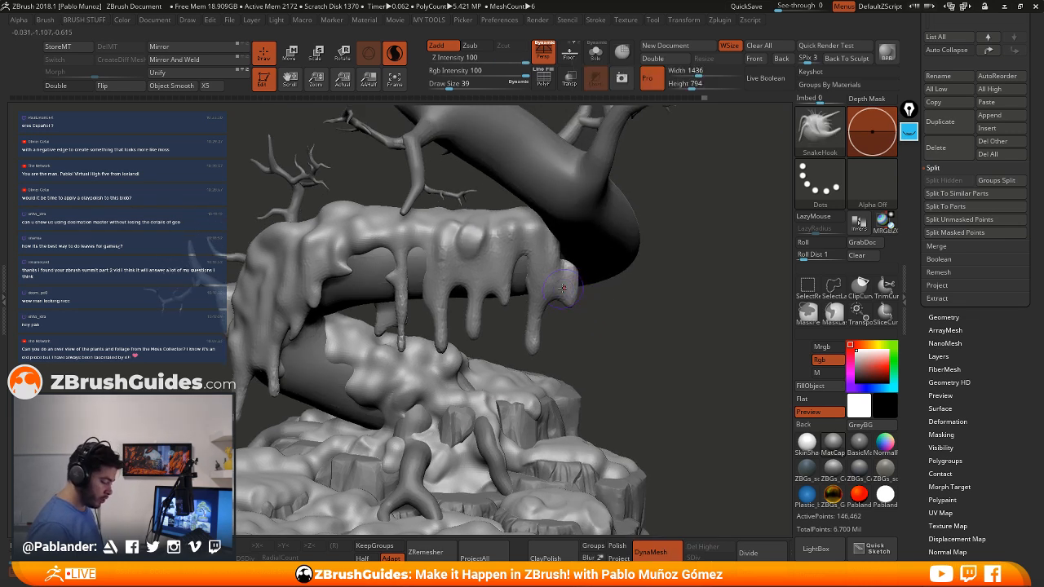
pyautogui.moveTo(519, 329)
pyautogui.keyDown('ctrl'); pyautogui.mouseDown()
pyautogui.moveTo(494, 209)
pyautogui.moveTo(383, 377)
pyautogui.mouseUp(); pyautogui.keyUp('ctrl')
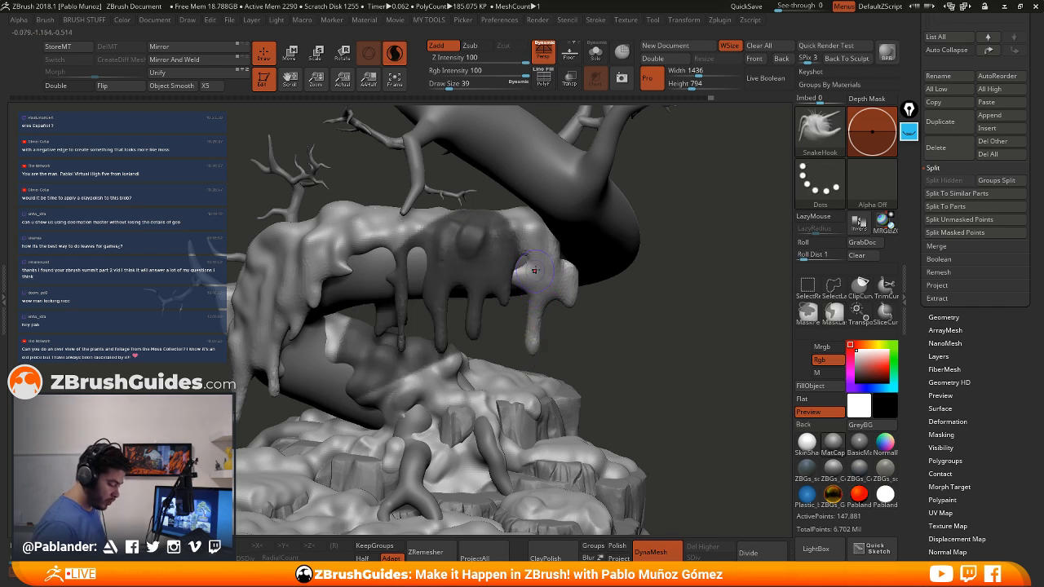
pyautogui.keyDown('ctrl'); pyautogui.click(579, 328); pyautogui.keyUp('ctrl')
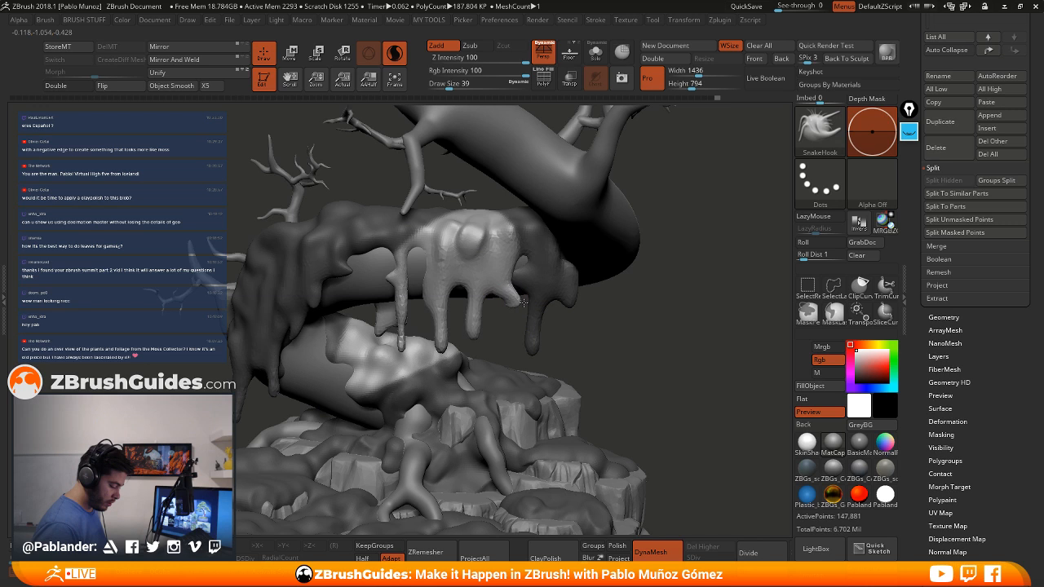
pyautogui.moveTo(514, 298)
pyautogui.mouseDown()
pyautogui.moveTo(545, 300)
pyautogui.moveTo(507, 298)
pyautogui.mouseUp()
pyautogui.moveTo(636, 310); pyautogui.dragTo(533, 301)
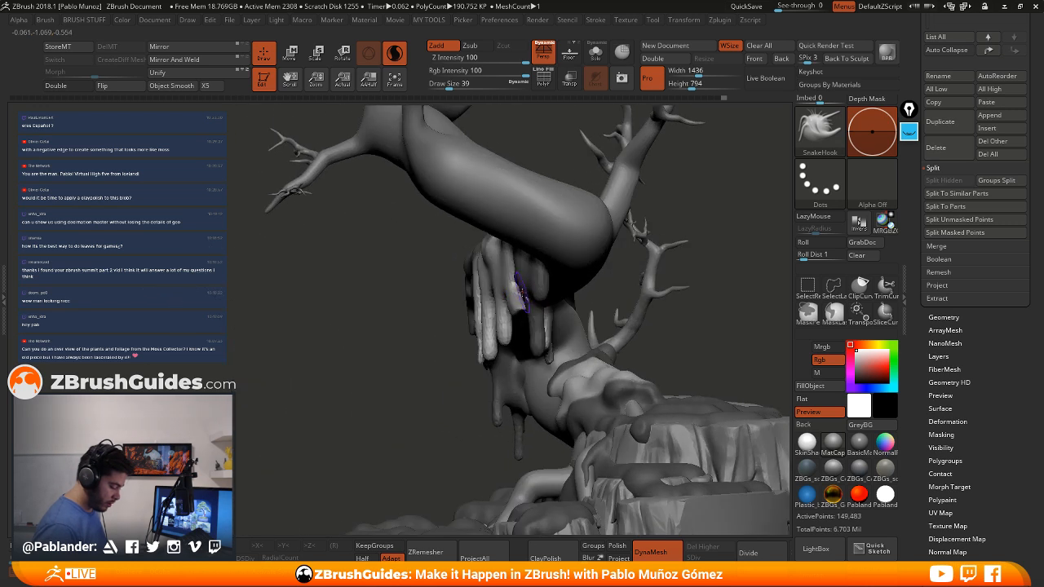
pyautogui.moveTo(425, 358)
pyautogui.mouseDown(button='right')
pyautogui.moveTo(478, 296)
pyautogui.moveTo(490, 302)
pyautogui.mouseUp(button='right')
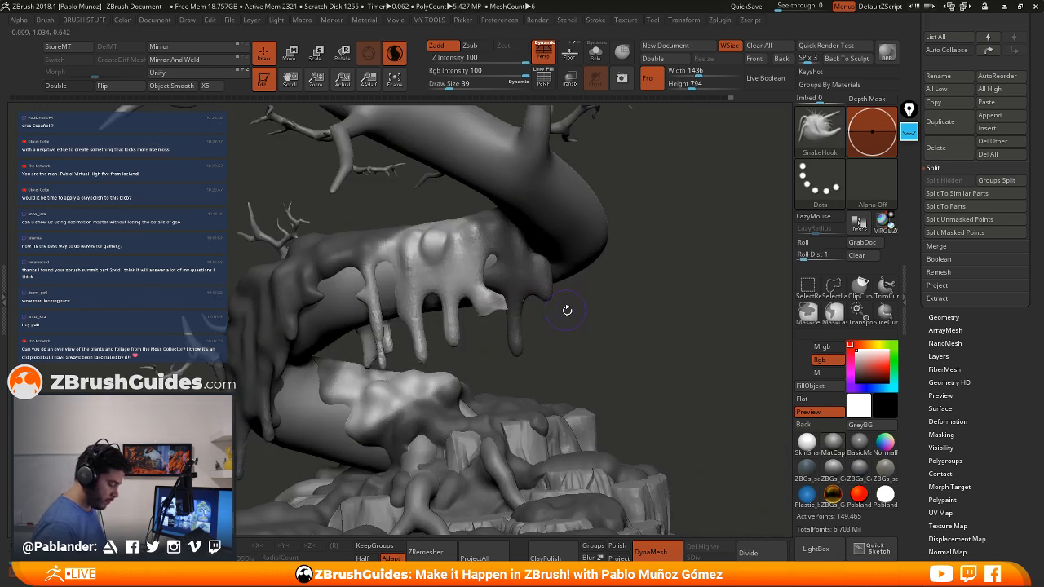
pyautogui.moveTo(572, 318); pyautogui.dragTo(496, 310, button='right')
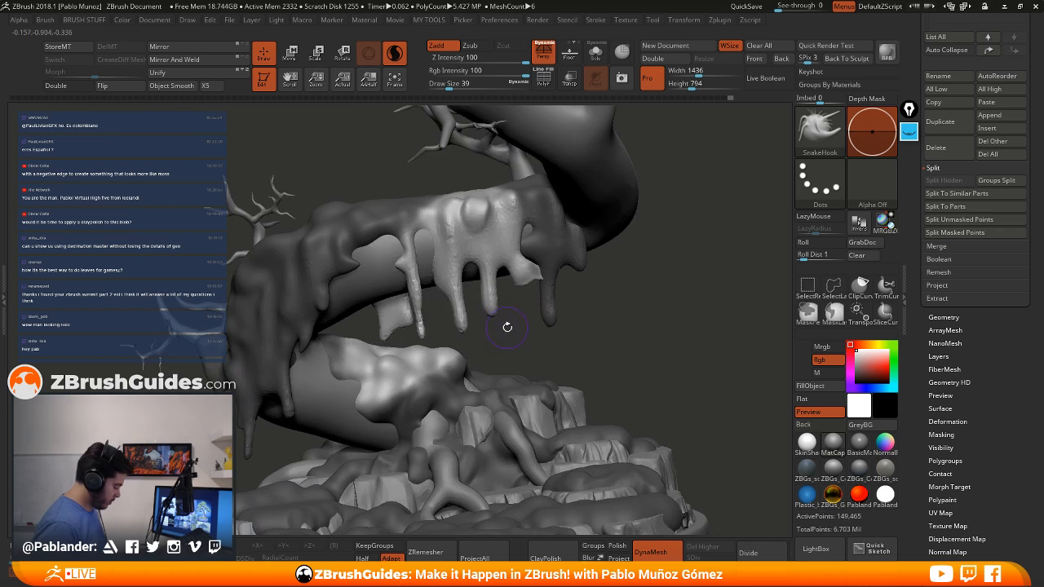
# Clear the mask, mask the central strands, pull a side branch from the thin strand toward them, and clear the mask again
pyautogui.keyDown('ctrl'); pyautogui.moveTo(625, 304); pyautogui.dragTo(509, 328); pyautogui.keyUp('ctrl')
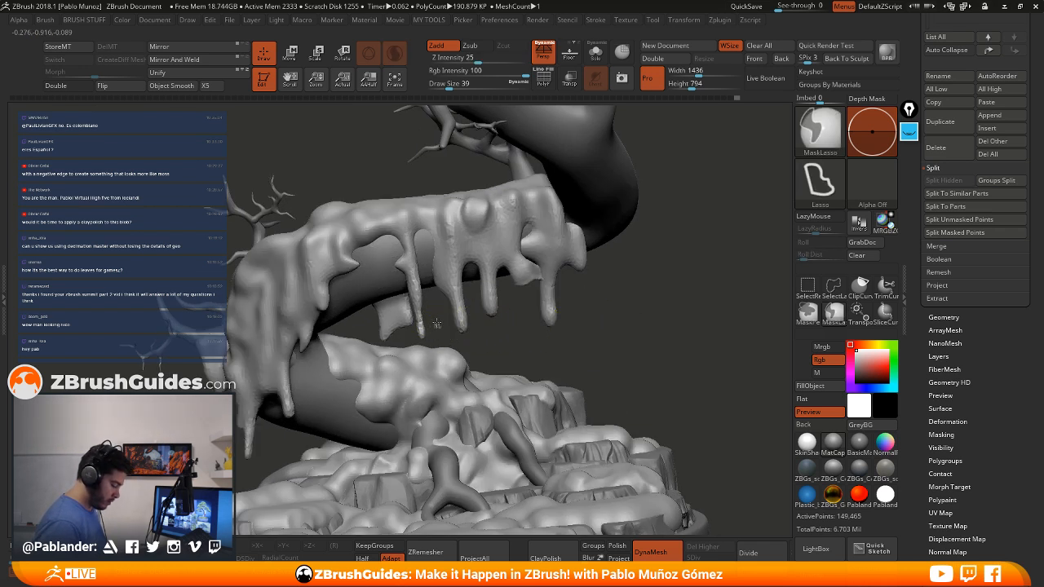
pyautogui.moveTo(437, 324)
pyautogui.keyDown('ctrl'); pyautogui.mouseDown()
pyautogui.moveTo(424, 204)
pyautogui.moveTo(443, 302)
pyautogui.mouseUp(); pyautogui.keyUp('ctrl')
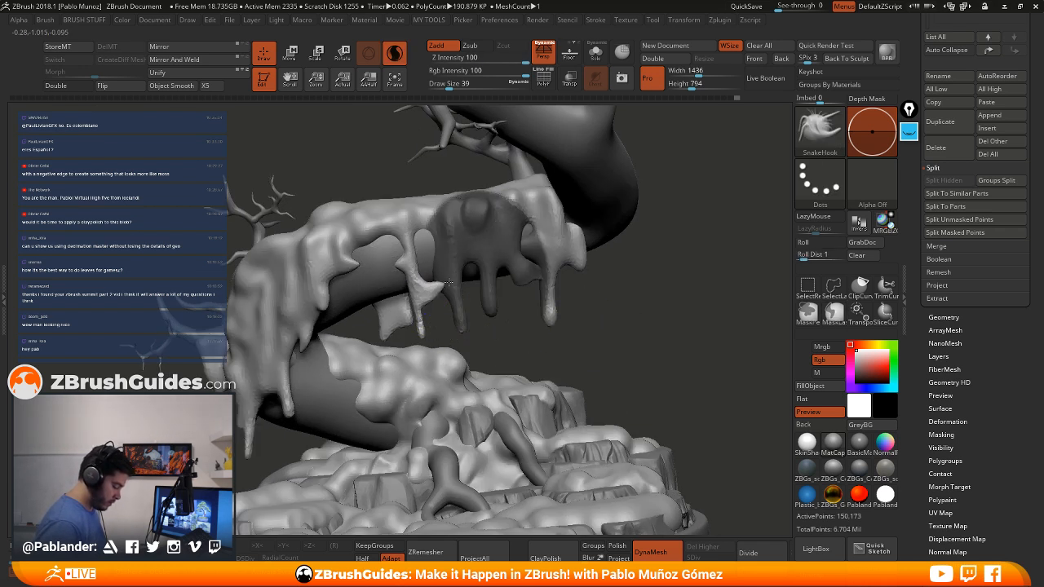
pyautogui.moveTo(501, 321)
pyautogui.mouseDown(button='right')
pyautogui.moveTo(443, 271)
pyautogui.moveTo(613, 280)
pyautogui.mouseUp(button='right')
pyautogui.keyDown('ctrl'); pyautogui.moveTo(614, 280); pyautogui.dragTo(616, 269); pyautogui.keyUp('ctrl')
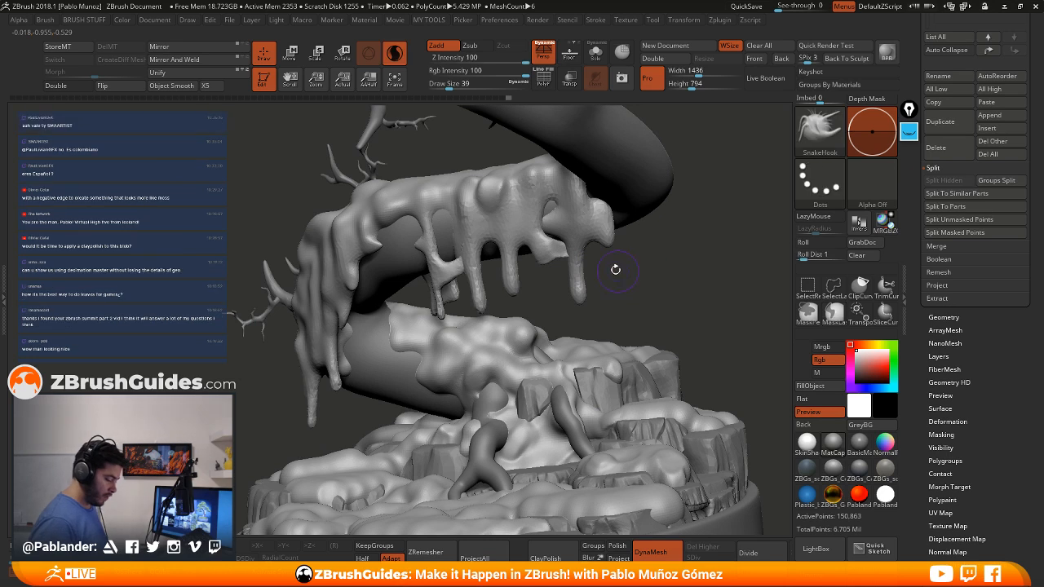
# Mask the two central strands, stretch the spur beside them with SnakeHook at draw size 37, and clear the mask
pyautogui.moveTo(644, 256); pyautogui.dragTo(604, 265, button='right')
pyautogui.moveTo(530, 257)
pyautogui.keyDown('ctrl'); pyautogui.mouseDown()
pyautogui.moveTo(515, 241)
pyautogui.moveTo(524, 313)
pyautogui.moveTo(555, 276)
pyautogui.moveTo(540, 274)
pyautogui.mouseUp(); pyautogui.keyUp('ctrl')
pyautogui.press('space')
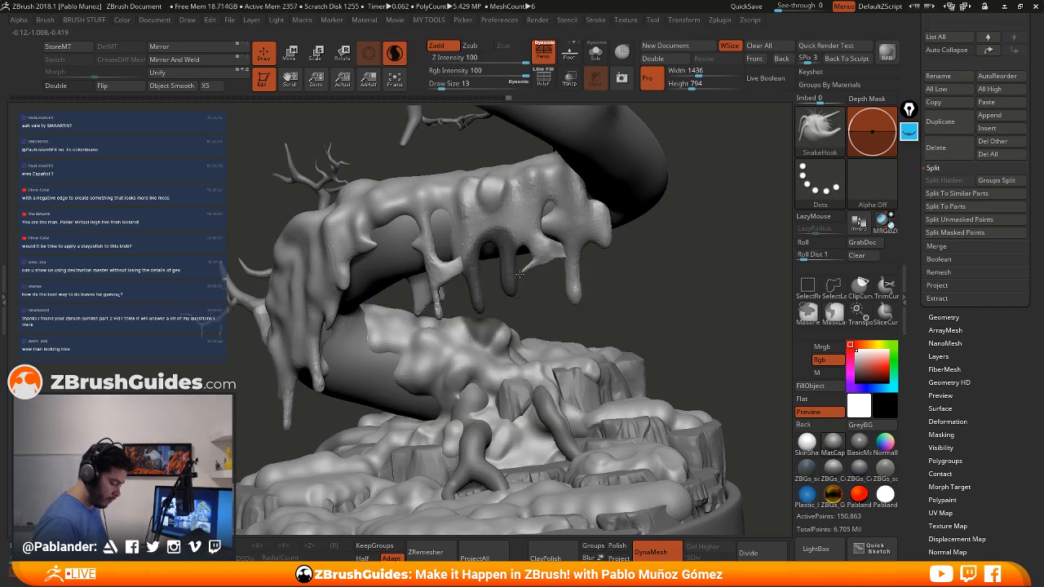
pyautogui.moveTo(536, 265); pyautogui.dragTo(527, 266, button='right')
pyautogui.press('space')
pyautogui.moveTo(535, 264); pyautogui.dragTo(558, 250)
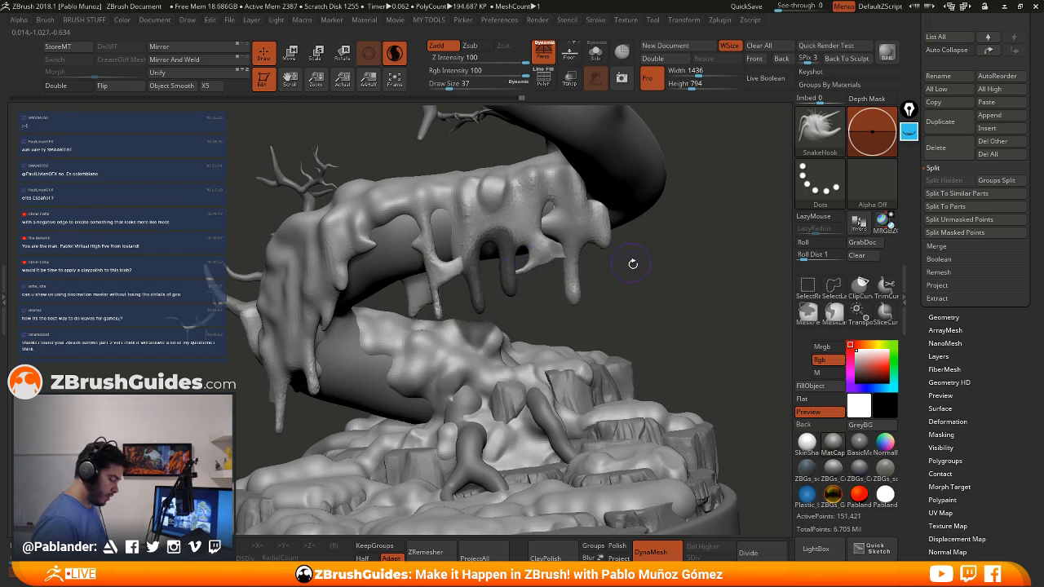
pyautogui.moveTo(633, 263); pyautogui.dragTo(438, 289)
pyautogui.keyDown('ctrl'); pyautogui.moveTo(676, 264); pyautogui.dragTo(693, 285); pyautogui.keyUp('ctrl')
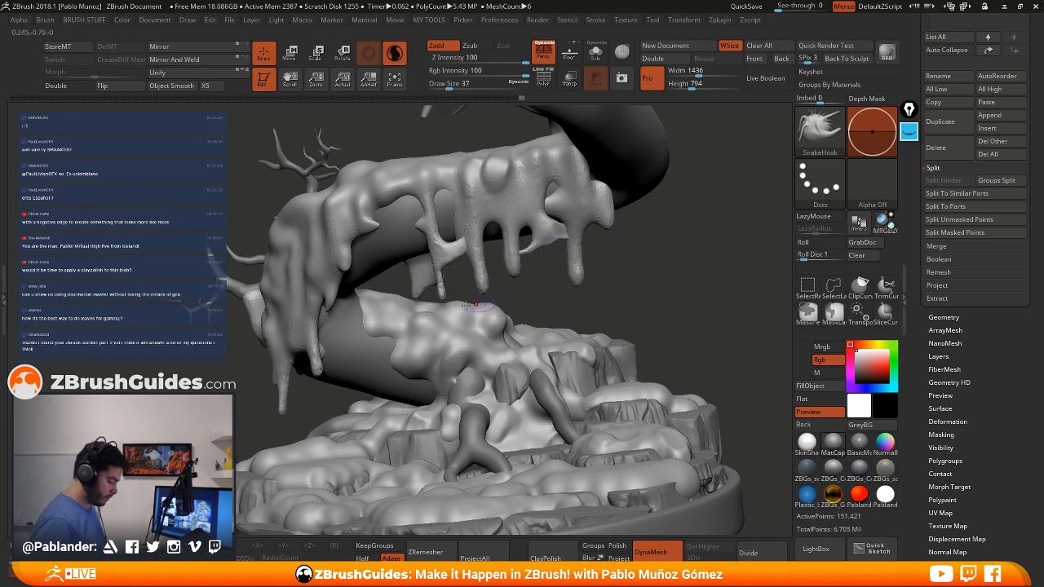
# Mask the thin branched strand, pull the neighbouring moss tip toward it with SnakeHook, and clear the mask
pyautogui.moveTo(401, 213)
pyautogui.keyDown('ctrl'); pyautogui.mouseDown()
pyautogui.moveTo(405, 169)
pyautogui.moveTo(394, 237)
pyautogui.mouseUp(); pyautogui.keyUp('ctrl')
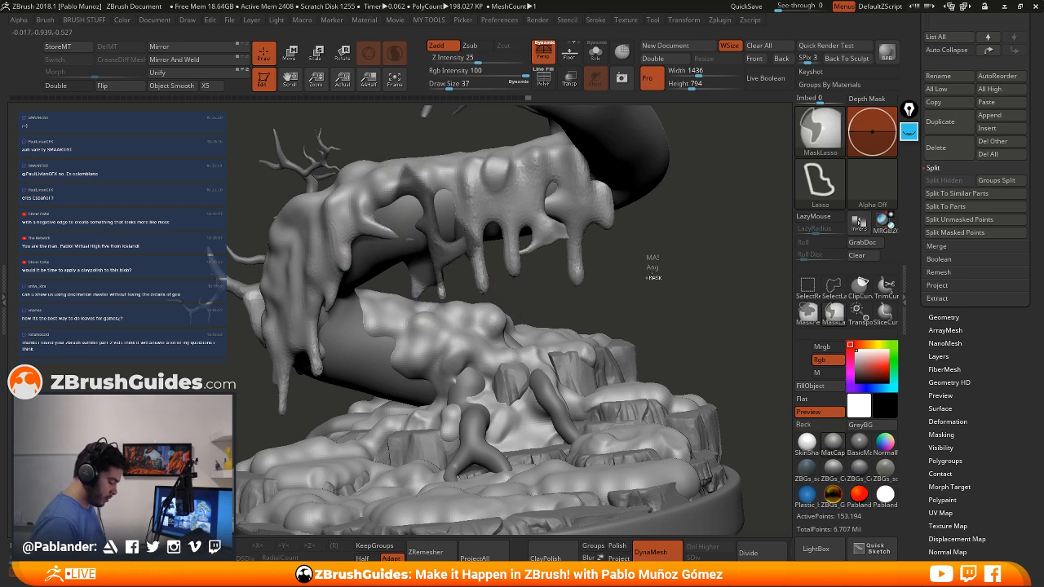
pyautogui.moveTo(367, 257)
pyautogui.mouseDown()
pyautogui.moveTo(428, 277)
pyautogui.moveTo(368, 280)
pyautogui.mouseUp()
pyautogui.moveTo(590, 222); pyautogui.dragTo(643, 213)
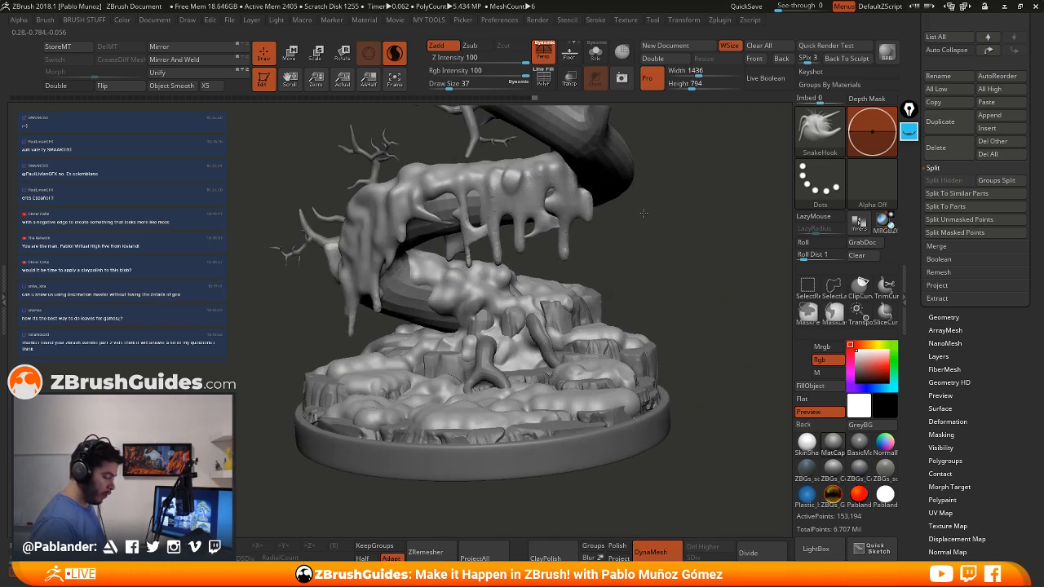
pyautogui.moveTo(584, 253); pyautogui.dragTo(516, 268)
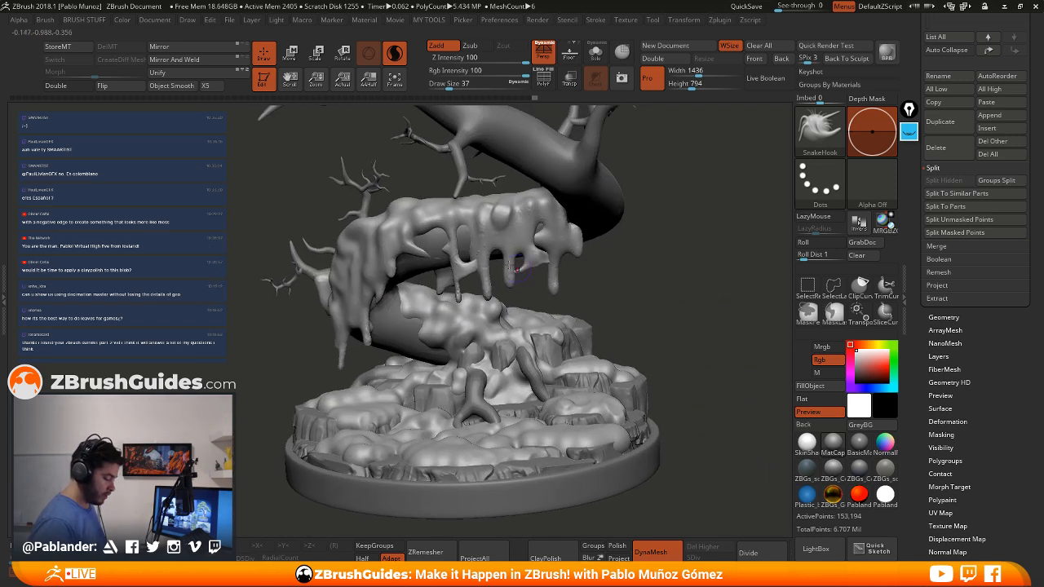
# Switch to the CurveMultiTube brush at draw size 16 and draw a hanging U-shaped tube beneath the trunk's bend
pyautogui.click(820, 130)
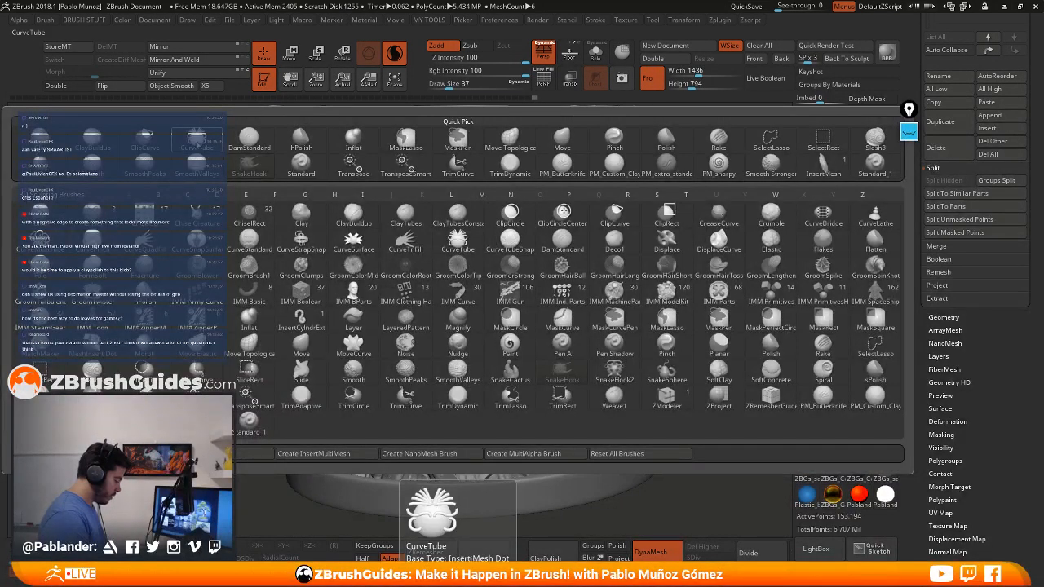
pyautogui.click(49, 246)
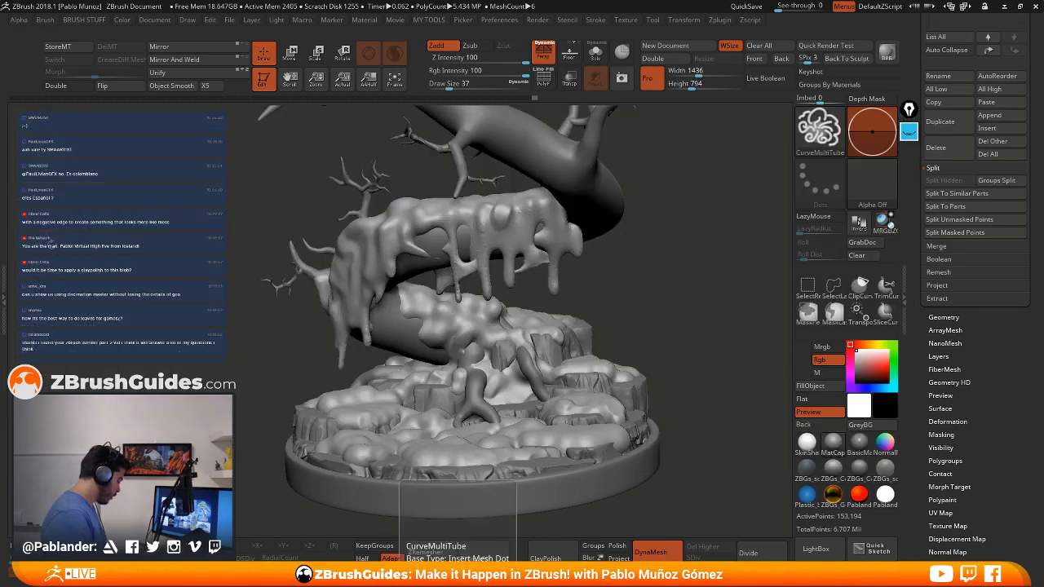
pyautogui.press('space')
pyautogui.moveTo(453, 278); pyautogui.dragTo(442, 278)
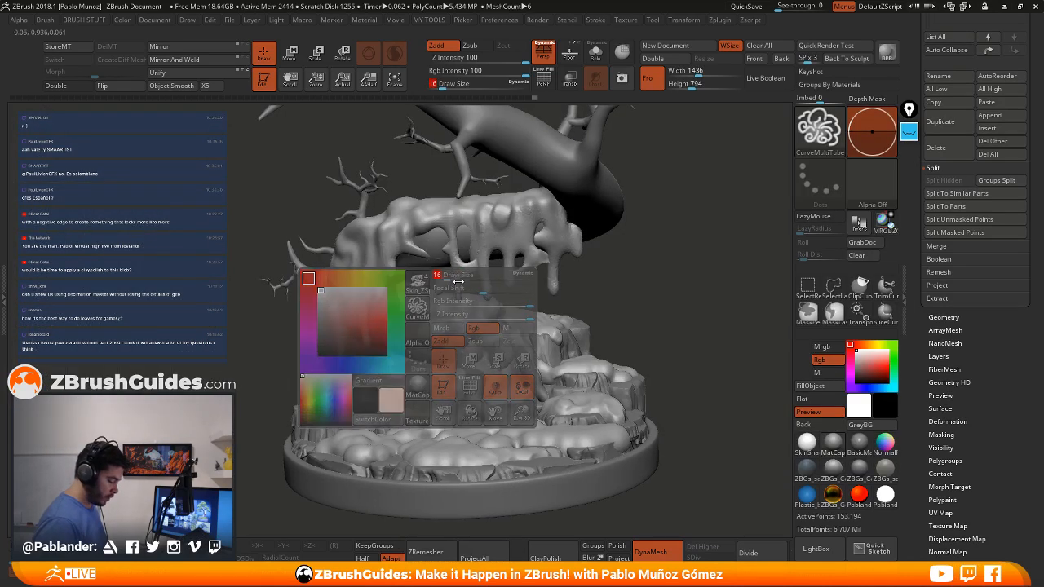
pyautogui.moveTo(442, 281)
pyautogui.keyDown('ctrl'); pyautogui.mouseDown(button='right')
pyautogui.moveTo(421, 289)
pyautogui.moveTo(397, 270)
pyautogui.mouseUp(button='right'); pyautogui.keyUp('ctrl')
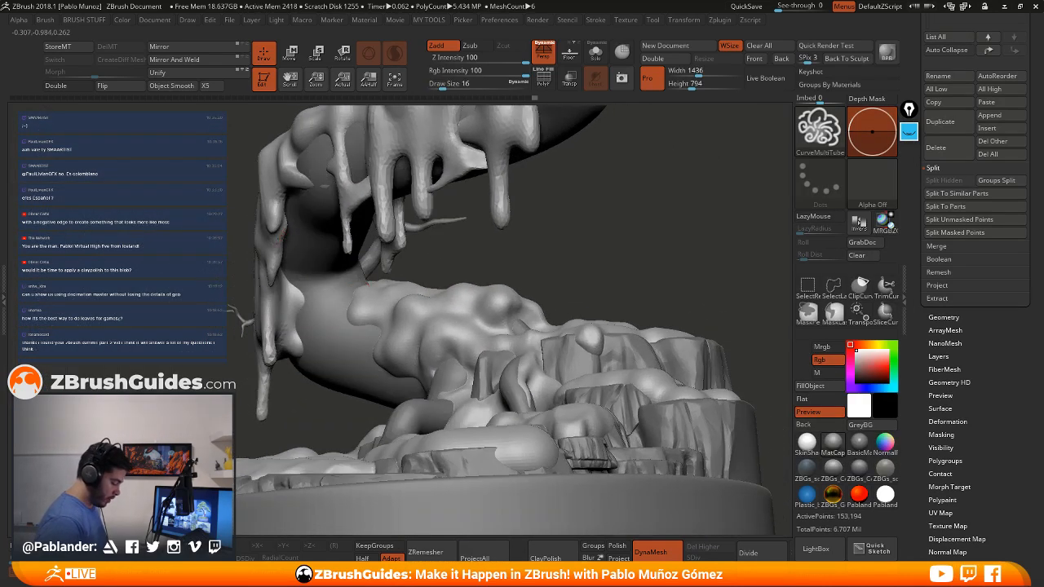
pyautogui.moveTo(363, 206); pyautogui.dragTo(363, 203)
pyautogui.moveTo(364, 205); pyautogui.dragTo(373, 256, button='right')
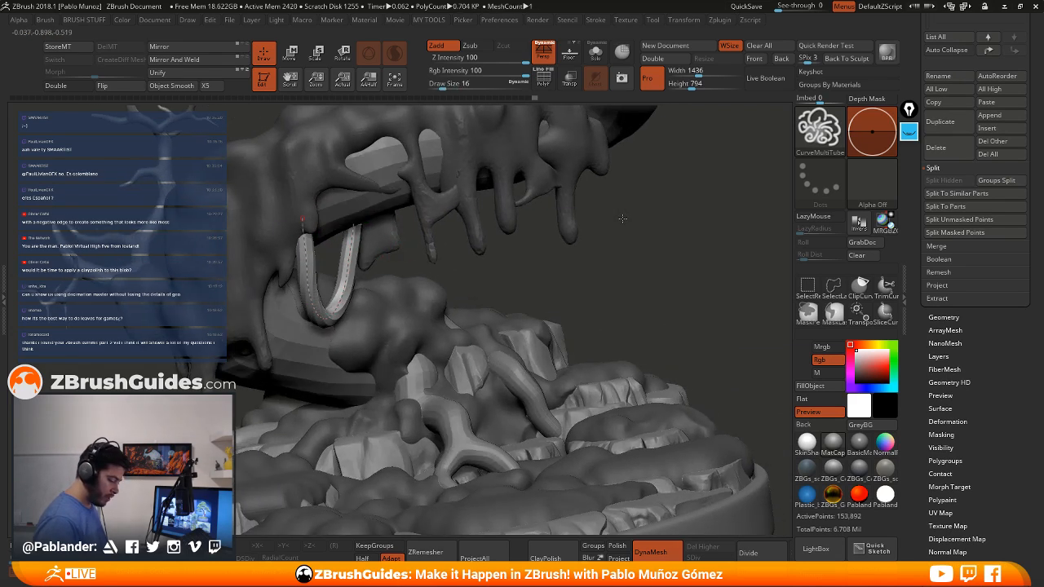
# Reduce the CurveMultiTube draw size to 5 and rebuild the hanging U-shaped tube beneath the trunk's bend as a thinner strand
pyautogui.press('space')
pyautogui.moveTo(625, 218); pyautogui.dragTo(620, 218)
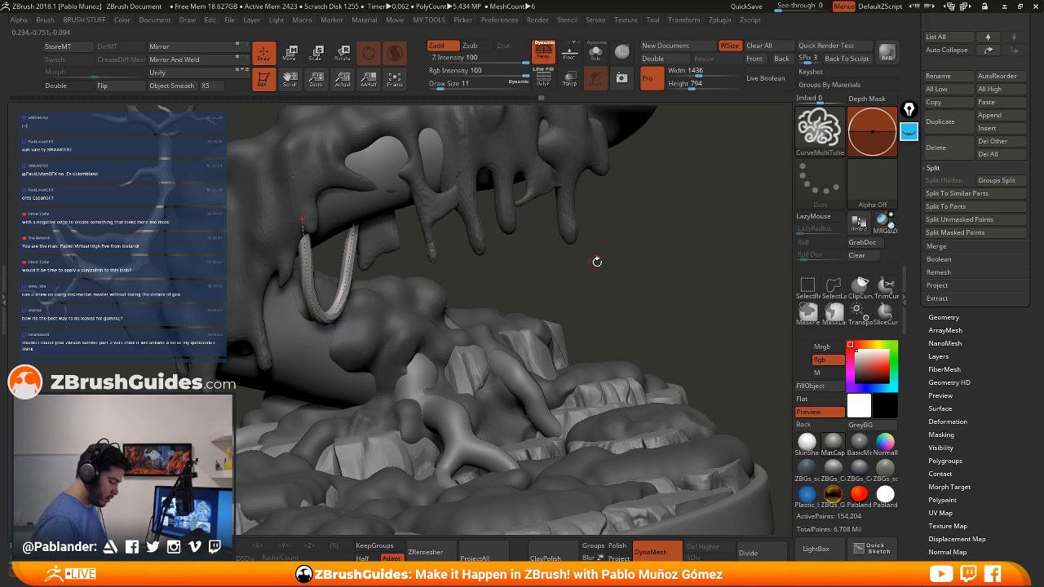
pyautogui.press('space')
pyautogui.moveTo(597, 264); pyautogui.dragTo(592, 264)
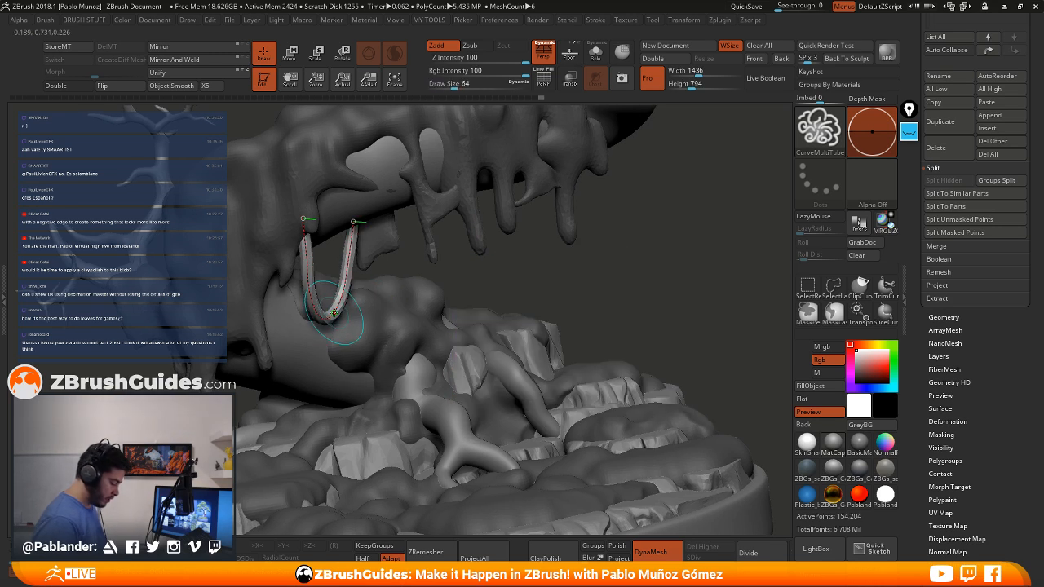
pyautogui.click(335, 298)
pyautogui.moveTo(368, 314)
pyautogui.mouseDown(button='right')
pyautogui.moveTo(379, 270)
pyautogui.moveTo(361, 292)
pyautogui.mouseUp(button='right')
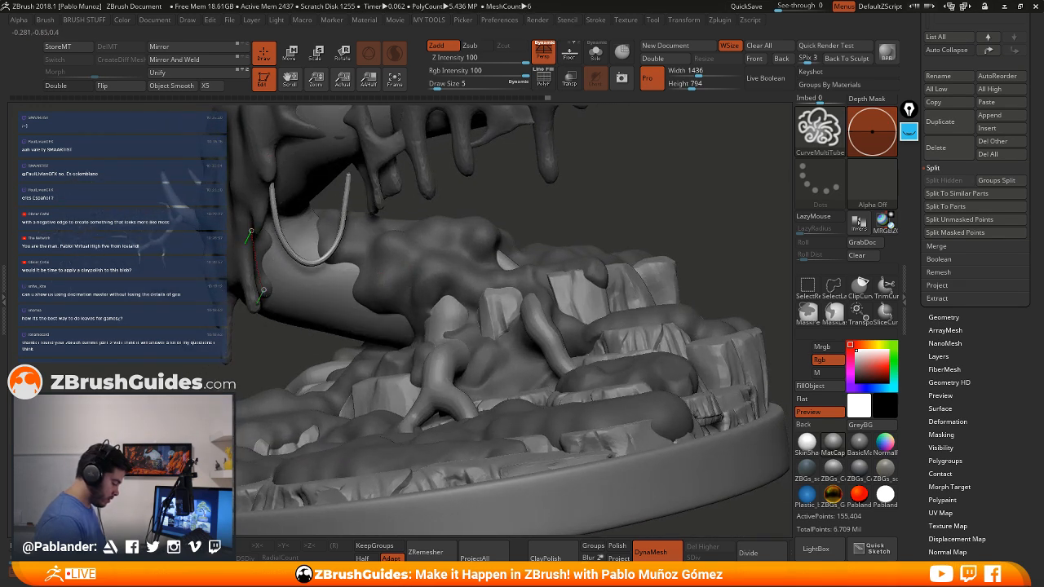
# Draw more thin looping tubes between the moss drips beside the first U-shaped strand, adjusting their curve ends
pyautogui.moveTo(292, 219); pyautogui.dragTo(324, 203)
pyautogui.moveTo(324, 203); pyautogui.dragTo(372, 233, button='right')
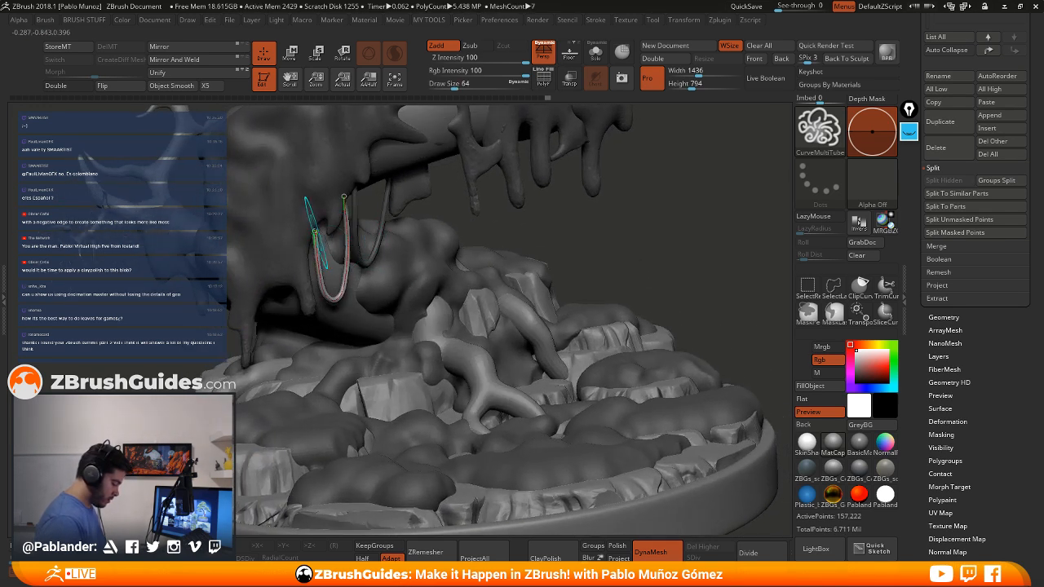
pyautogui.moveTo(315, 232)
pyautogui.mouseDown()
pyautogui.moveTo(335, 228)
pyautogui.moveTo(313, 206)
pyautogui.mouseUp()
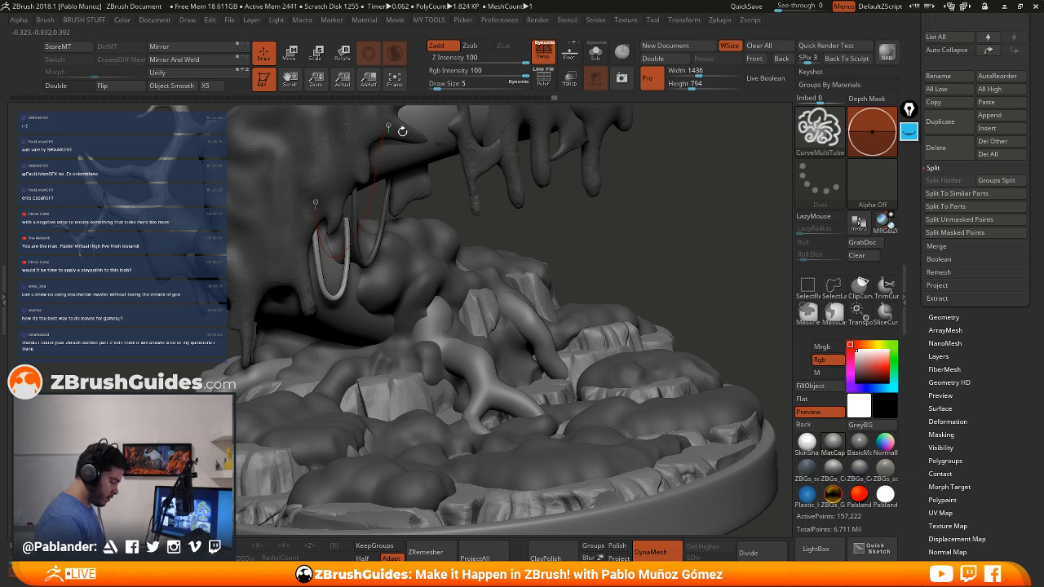
pyautogui.moveTo(416, 143); pyautogui.dragTo(516, 257, button='right')
pyautogui.hotkey('ctrl', 'z')
pyautogui.moveTo(620, 230); pyautogui.dragTo(499, 215, button='right')
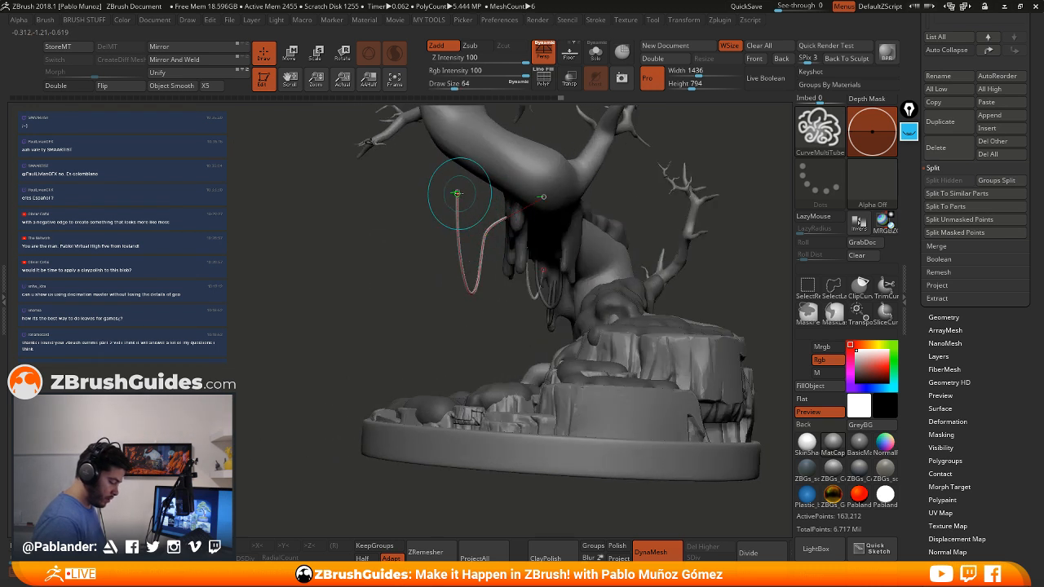
pyautogui.moveTo(458, 192)
pyautogui.mouseDown()
pyautogui.moveTo(481, 265)
pyautogui.moveTo(540, 251)
pyautogui.mouseUp()
pyautogui.hotkey('ctrl', 'z')
pyautogui.click(524, 176)
pyautogui.moveTo(641, 202); pyautogui.dragTo(620, 202, button='right')
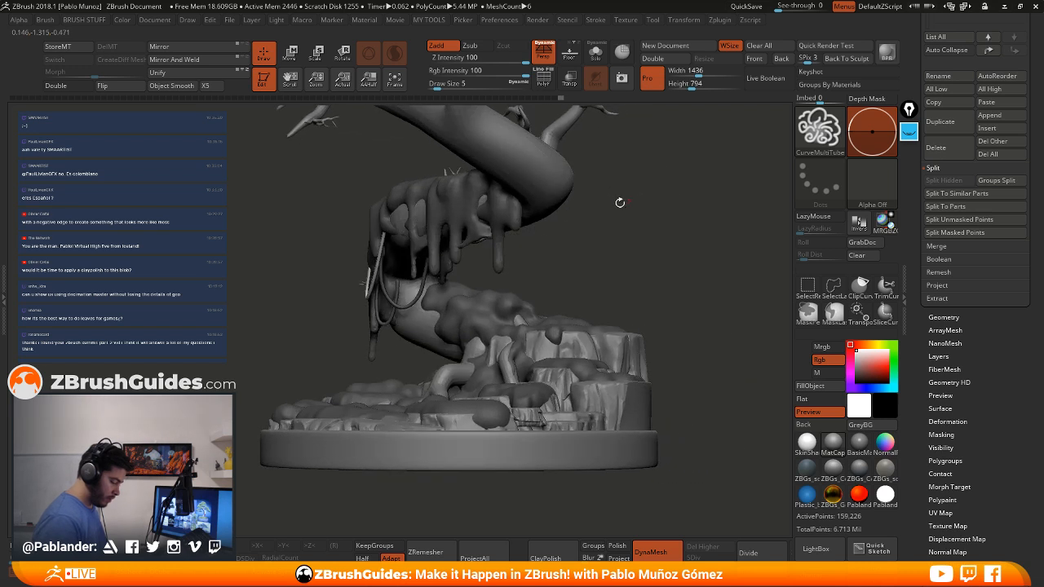
# Draw two thin sagging tubes on the trunk's far side, from the moss drip near the upper bend to the middle of the trunk
pyautogui.moveTo(540, 213)
pyautogui.mouseDown(button='right')
pyautogui.moveTo(599, 256)
pyautogui.moveTo(584, 270)
pyautogui.mouseUp(button='right')
pyautogui.moveTo(551, 271); pyautogui.dragTo(638, 229)
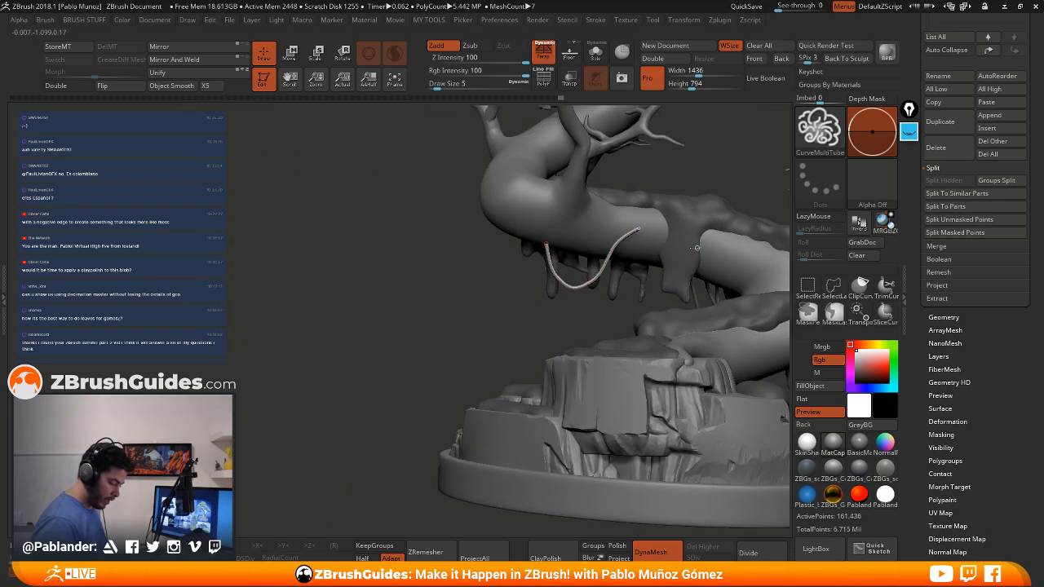
pyautogui.moveTo(549, 253)
pyautogui.mouseDown()
pyautogui.moveTo(610, 281)
pyautogui.moveTo(679, 247)
pyautogui.mouseUp()
pyautogui.moveTo(681, 247); pyautogui.dragTo(708, 252, button='right')
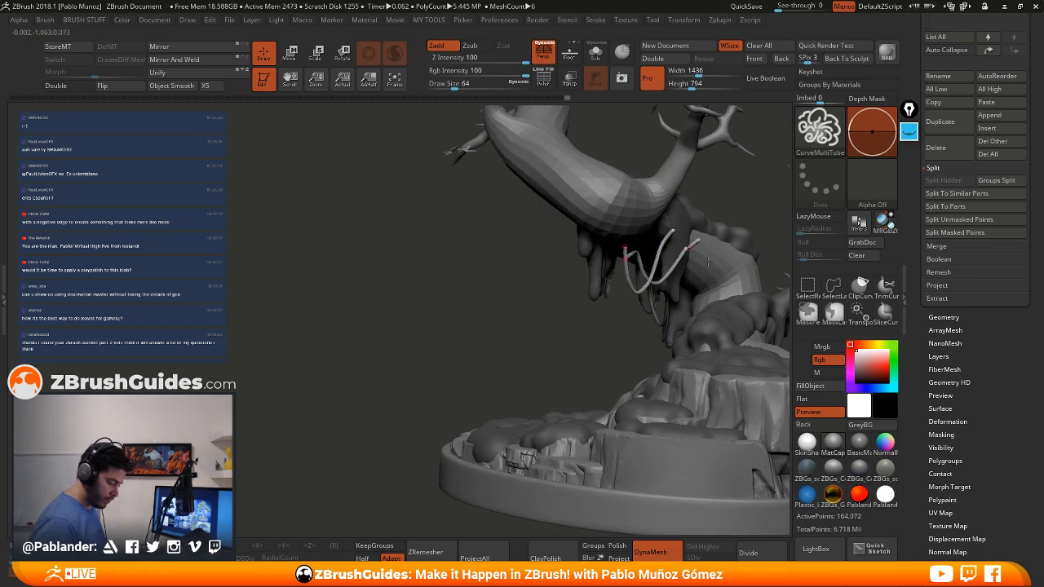
pyautogui.moveTo(530, 298)
pyautogui.keyDown('alt'); pyautogui.mouseDown(button='right')
pyautogui.moveTo(452, 312)
pyautogui.moveTo(612, 255)
pyautogui.moveTo(587, 310)
pyautogui.moveTo(608, 338)
pyautogui.mouseUp(button='right'); pyautogui.keyUp('alt')
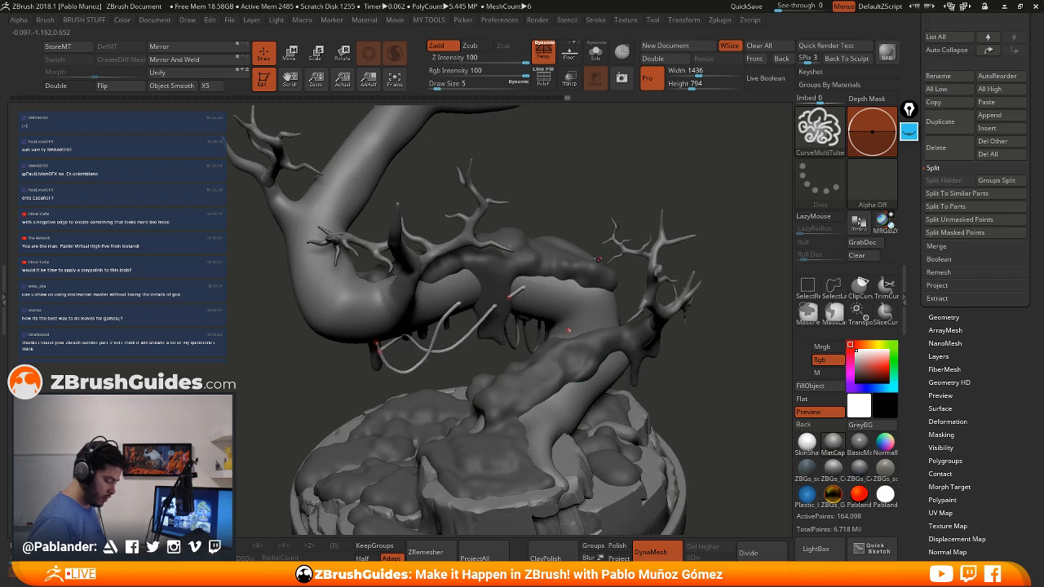
# Delete the remaining editing curves from the tube strands
pyautogui.press('[')
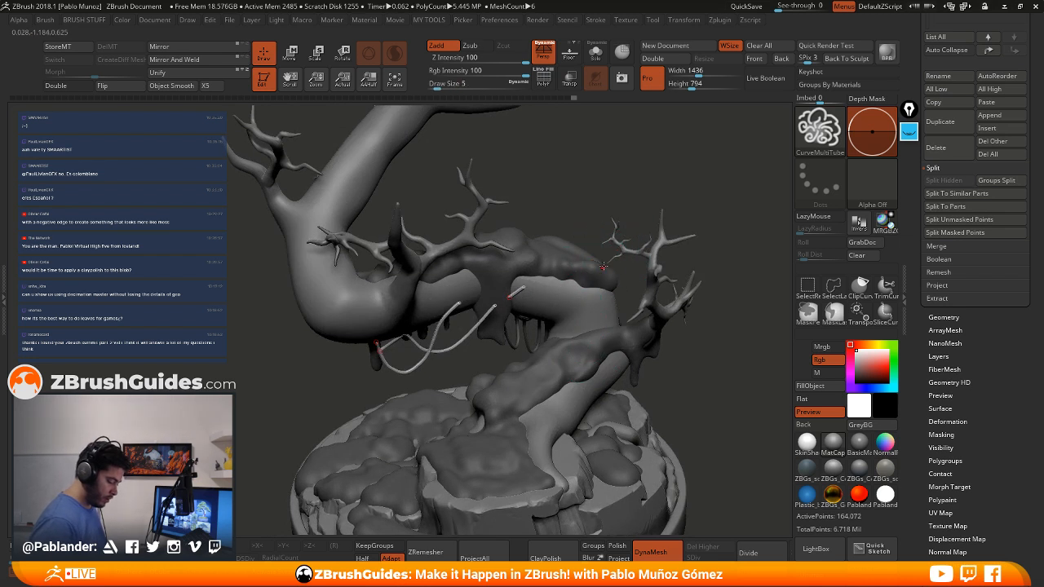
pyautogui.click(596, 19)
pyautogui.click(649, 406)
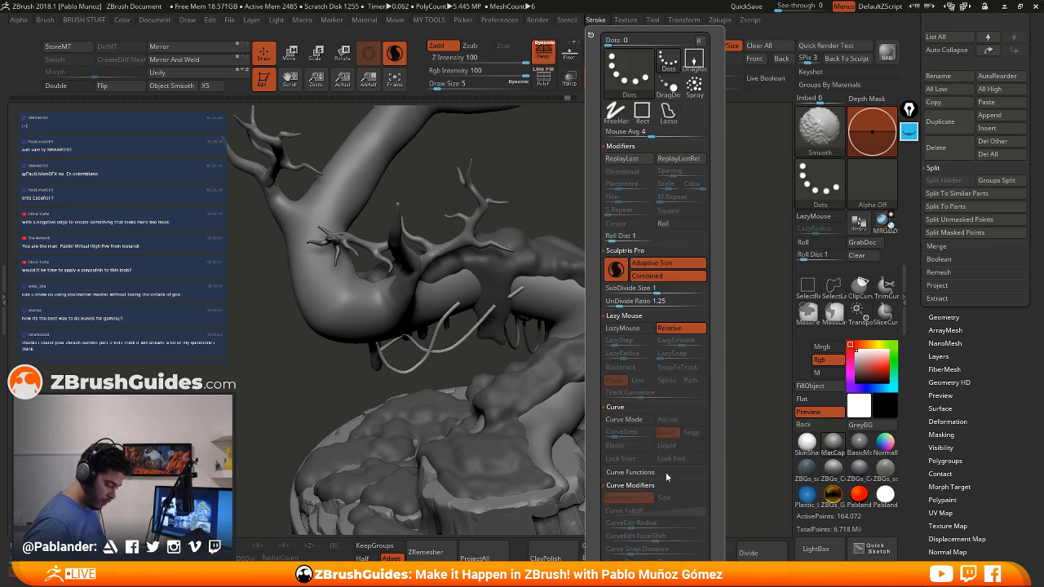
pyautogui.click(657, 485)
pyautogui.click(674, 425)
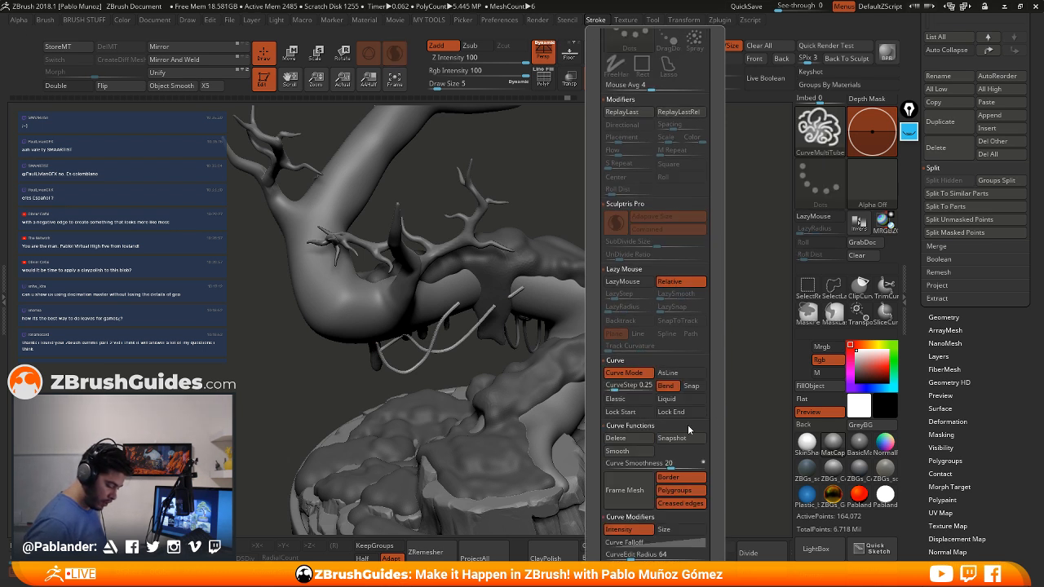
pyautogui.click(632, 443)
# Switch to the Move brush at draw size 108 and pull the loose tube ends into the moss flap on the trunk's far side
pyautogui.press('b')
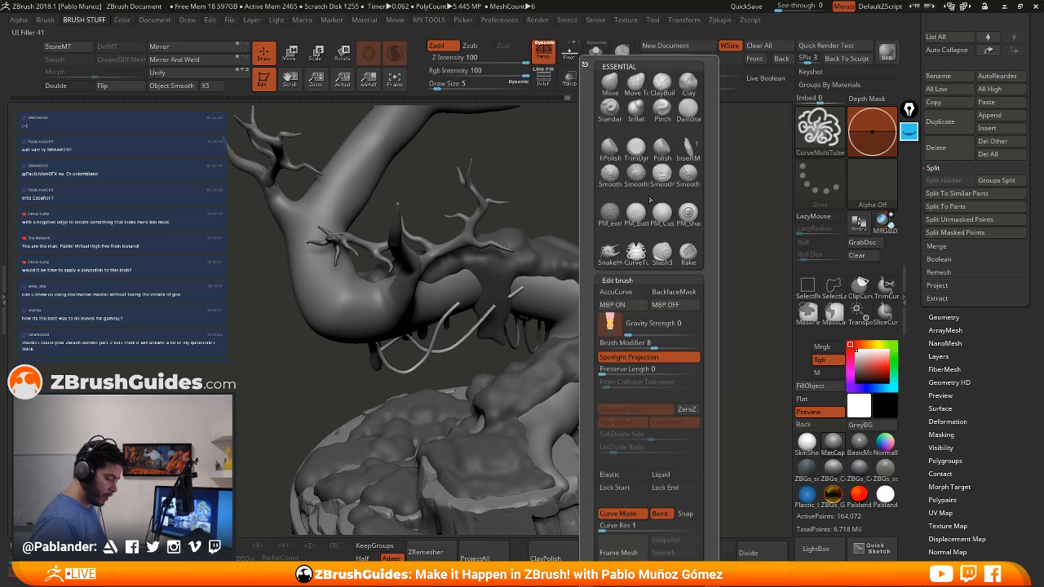
pyautogui.press('m')
pyautogui.press('v')
pyautogui.press('space')
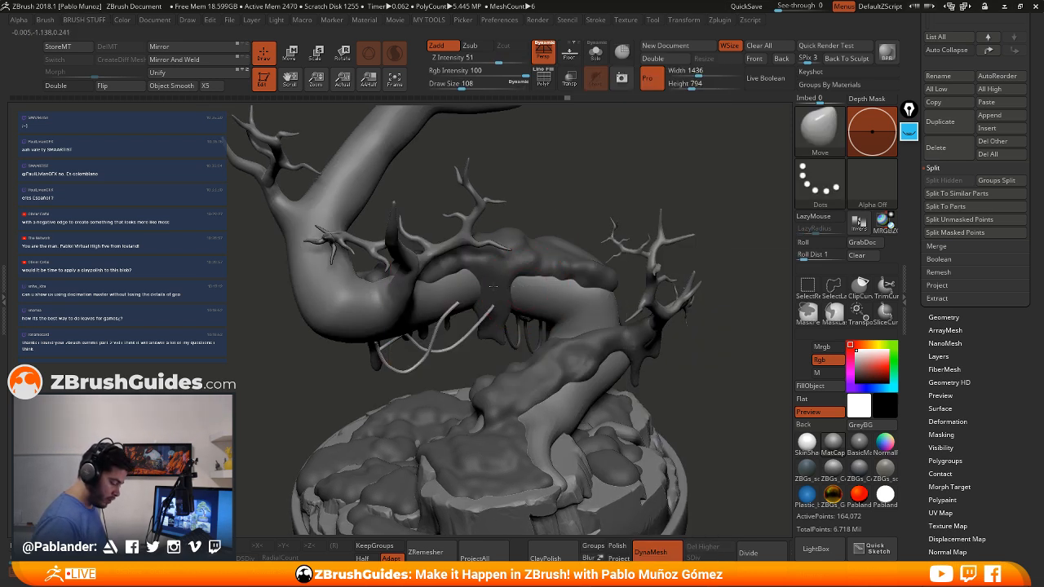
pyautogui.moveTo(475, 301); pyautogui.dragTo(516, 283)
pyautogui.moveTo(509, 289)
pyautogui.mouseDown(button='right')
pyautogui.moveTo(466, 289)
pyautogui.moveTo(485, 273)
pyautogui.moveTo(477, 269)
pyautogui.moveTo(562, 254)
pyautogui.moveTo(538, 300)
pyautogui.moveTo(535, 341)
pyautogui.mouseUp(button='right')
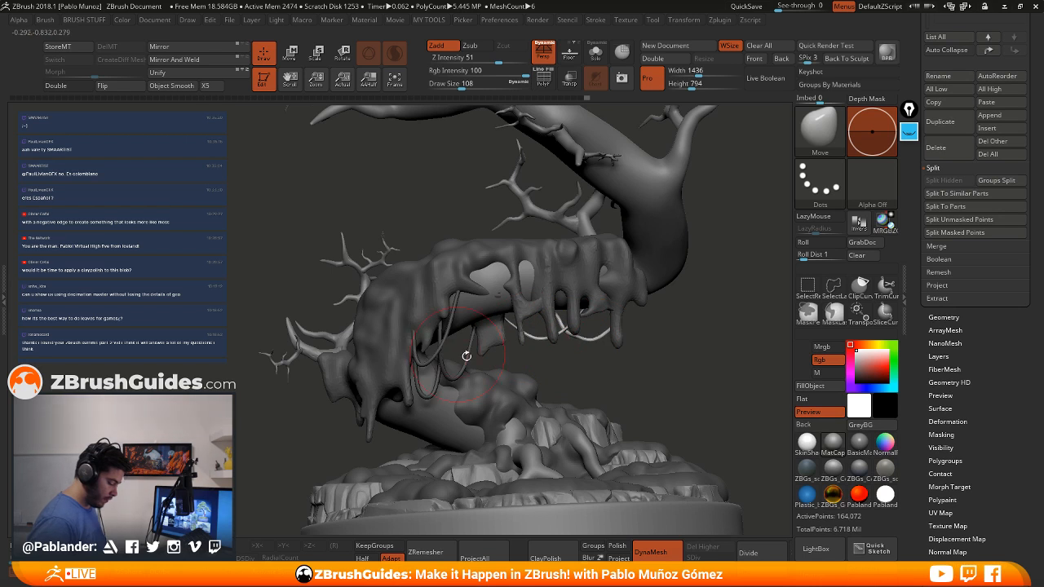
pyautogui.moveTo(687, 333); pyautogui.dragTo(672, 330, button='right')
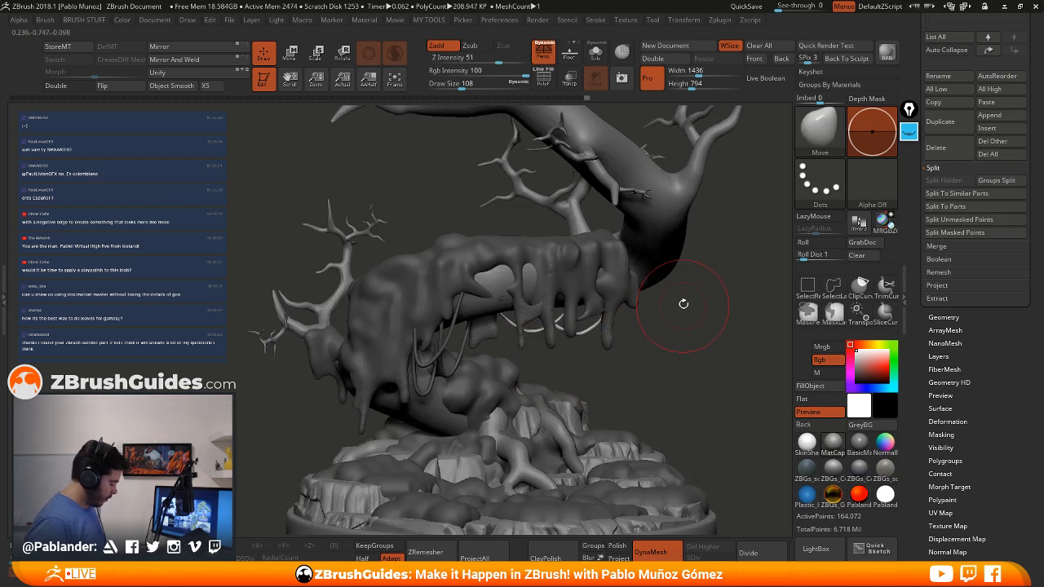
# Clear the mask from the moss skin and QuickSave the project
pyautogui.keyDown('ctrl'); pyautogui.click(678, 338); pyautogui.keyUp('ctrl')
pyautogui.moveTo(659, 349); pyautogui.dragTo(607, 291, button='right')
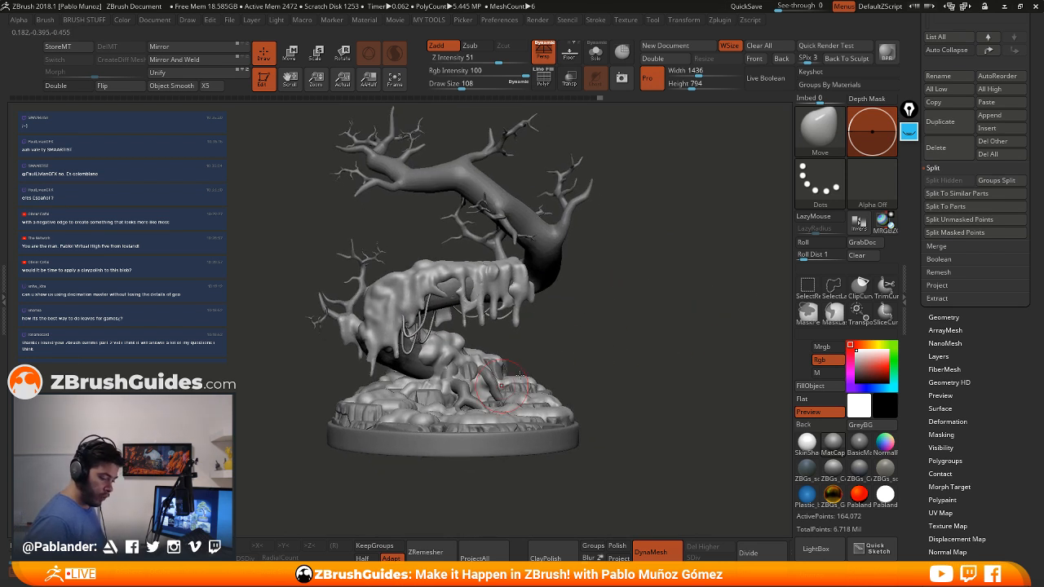
pyautogui.scroll(-5, 984, 343)
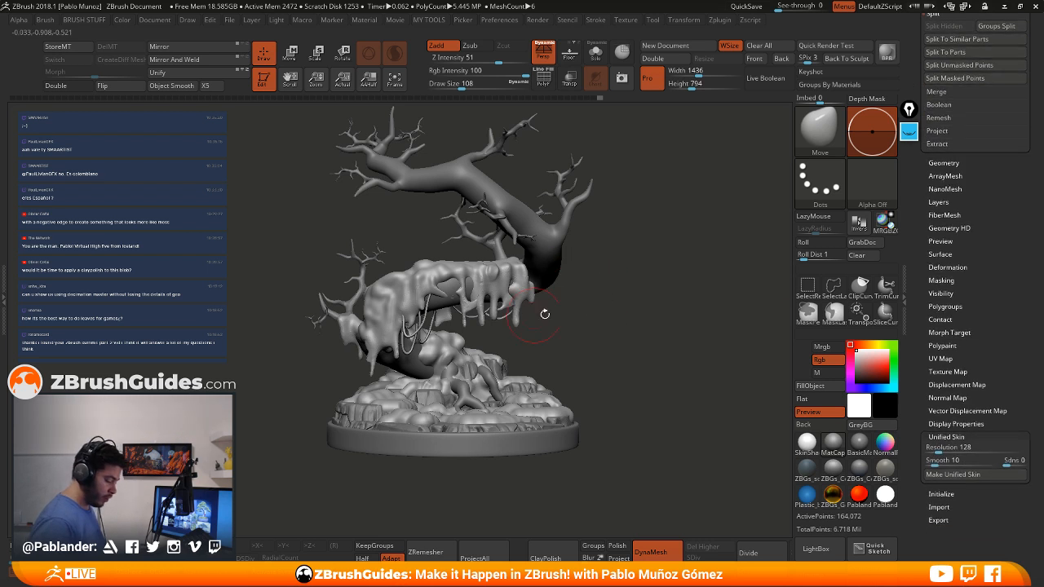
pyautogui.moveTo(610, 332)
pyautogui.keyDown('ctrl'); pyautogui.mouseDown(button='right')
pyautogui.moveTo(617, 318)
pyautogui.moveTo(620, 335)
pyautogui.moveTo(621, 317)
pyautogui.mouseUp(button='right'); pyautogui.keyUp('ctrl')
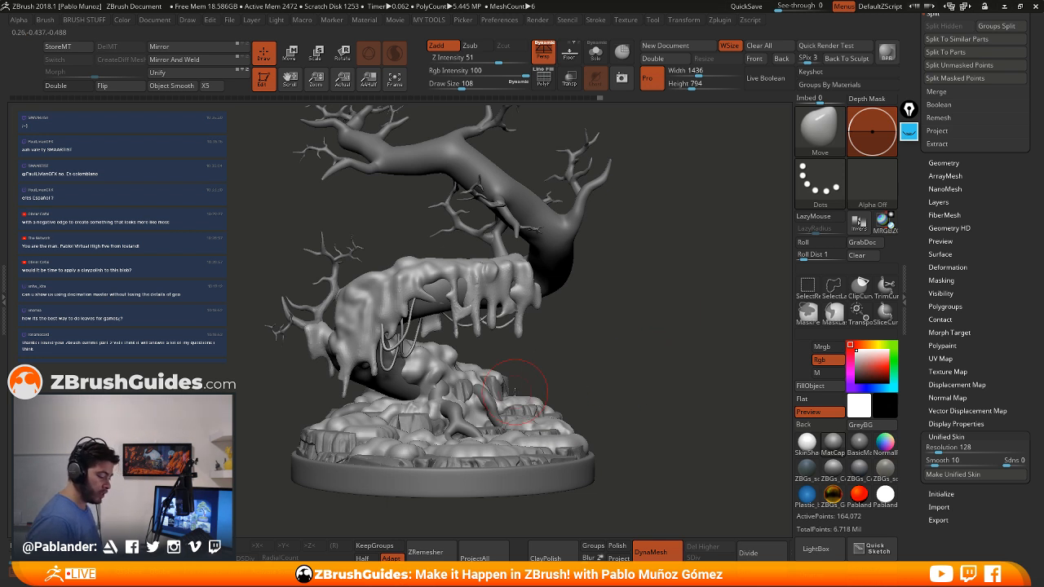
pyautogui.moveTo(632, 310); pyautogui.dragTo(631, 327)
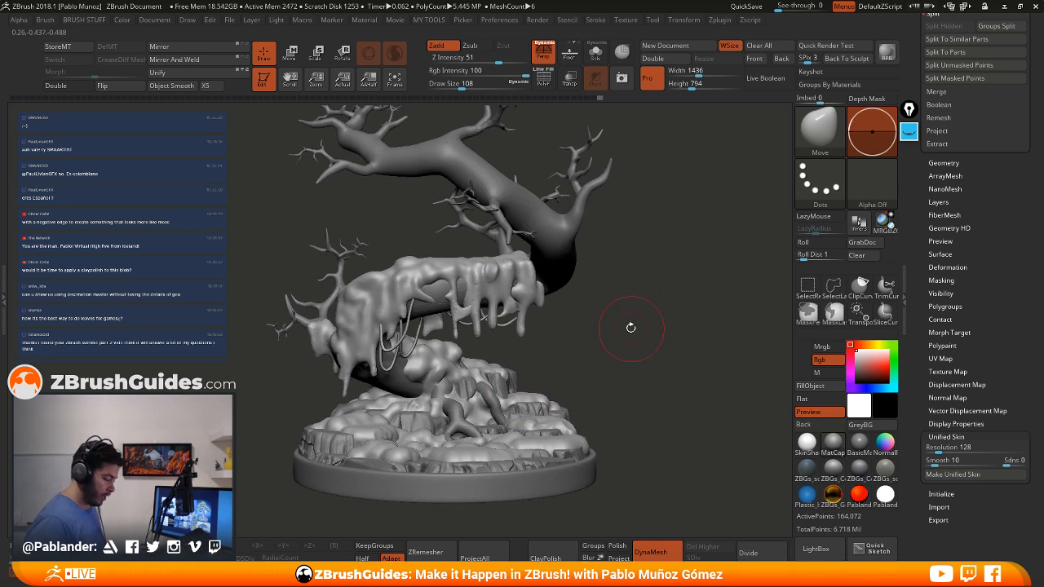
pyautogui.keyDown('ctrl'); pyautogui.moveTo(614, 336); pyautogui.dragTo(600, 344, button='right'); pyautogui.keyUp('ctrl')
pyautogui.click(746, 6)
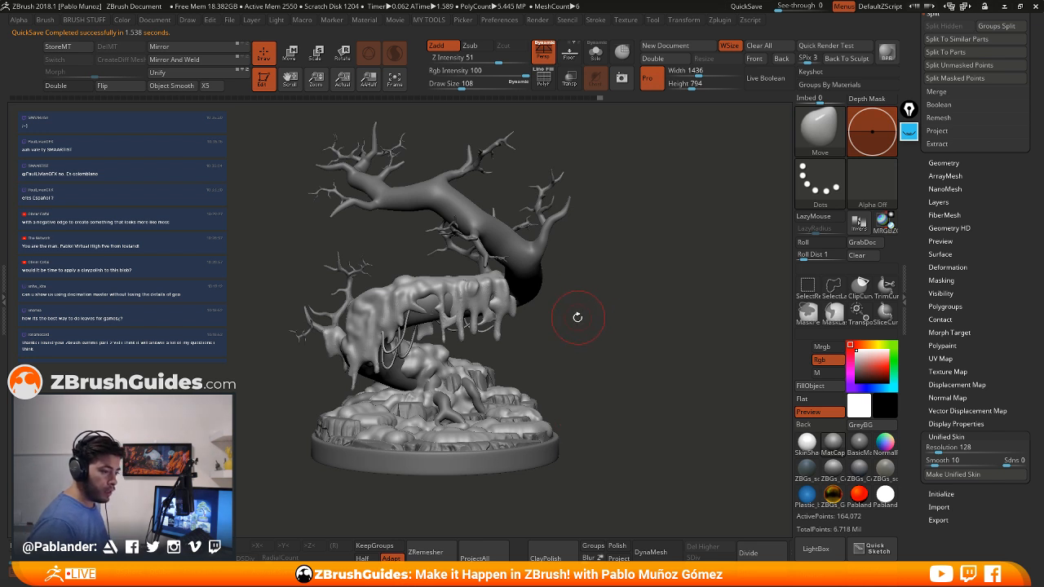
pyautogui.moveTo(577, 318); pyautogui.dragTo(616, 336)
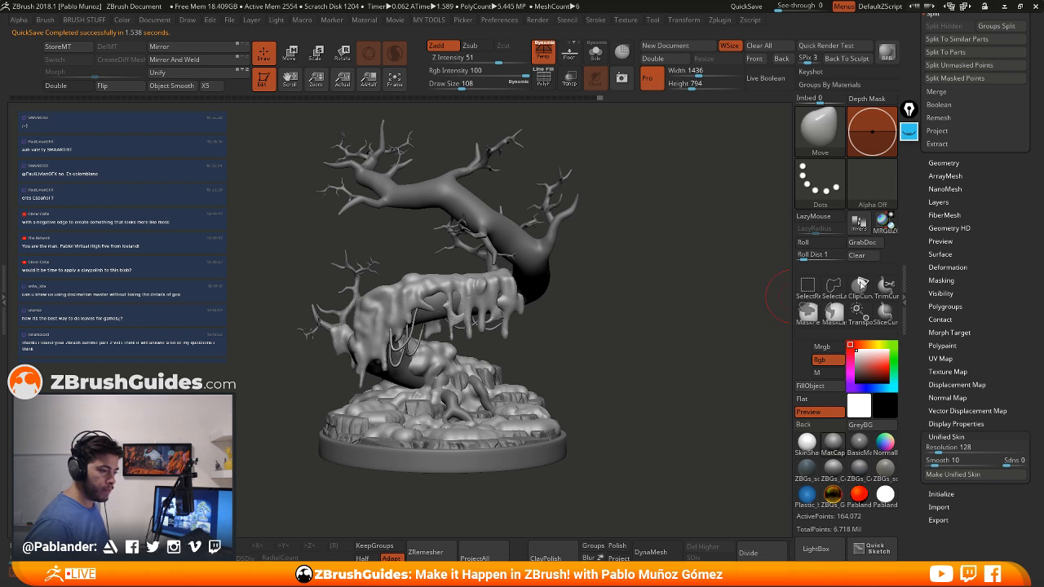
# Switch the active tool from the bonsai to a fresh Plane3D primitive
pyautogui.scroll(1, 987, 240)
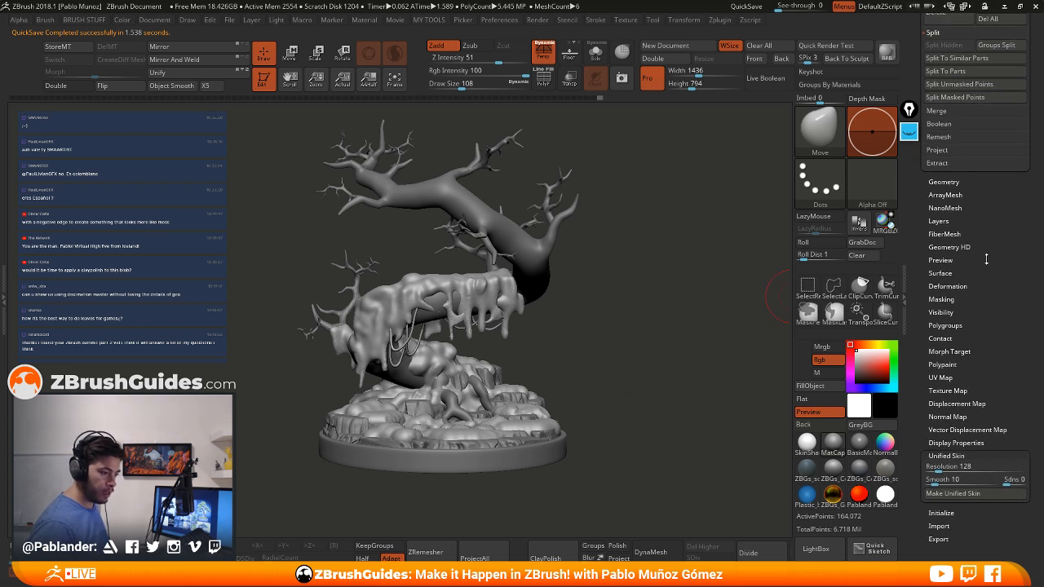
pyautogui.scroll(1, 976, 232)
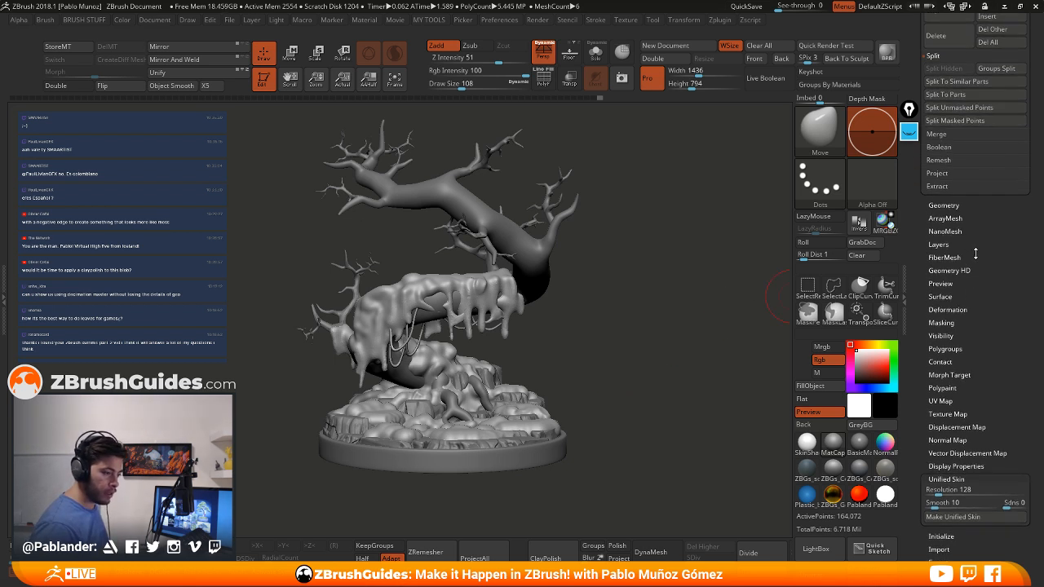
pyautogui.scroll(20, 972, 271)
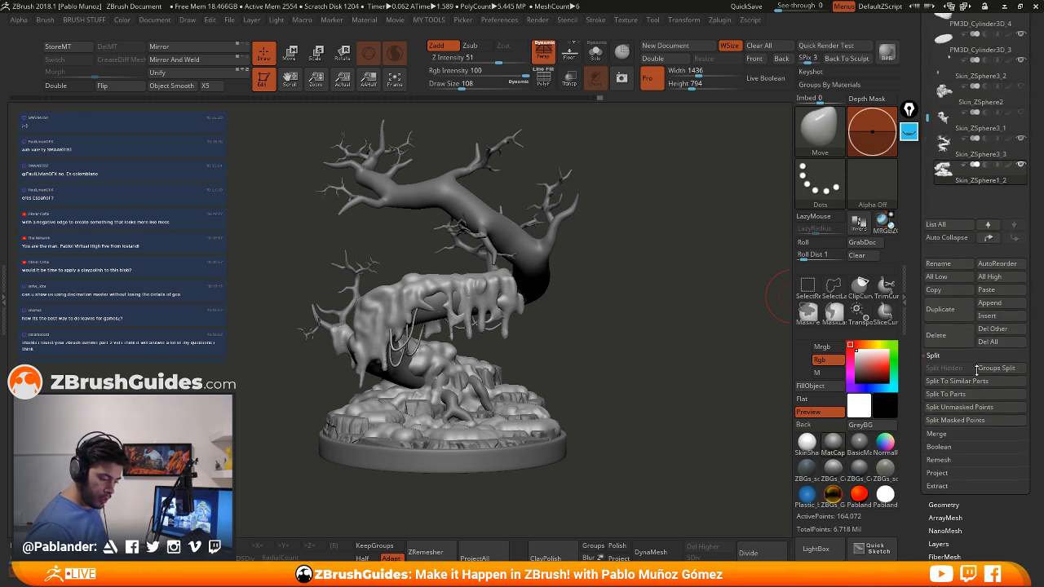
pyautogui.click(938, 231)
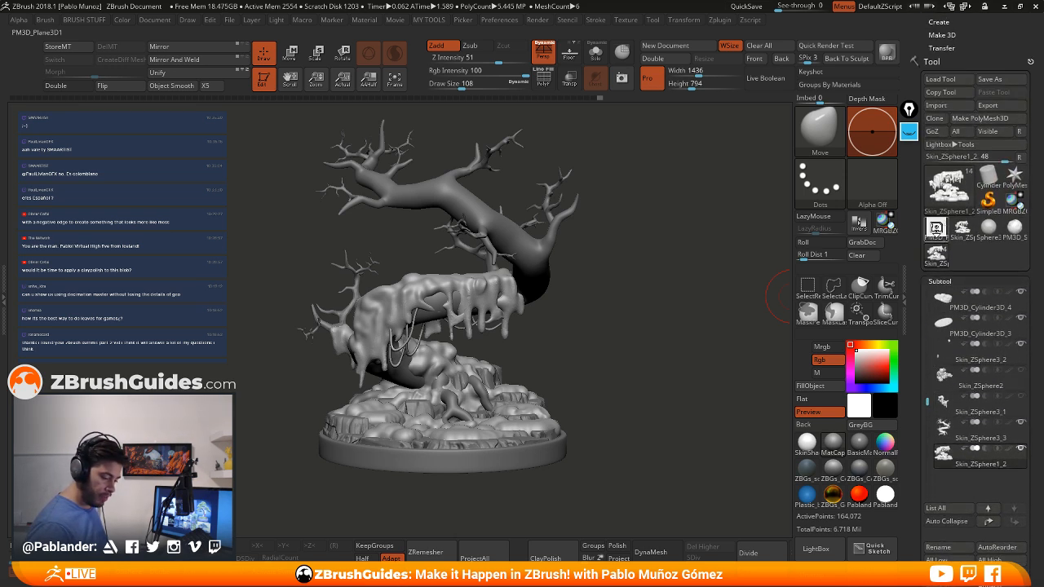
pyautogui.moveTo(649, 356); pyautogui.dragTo(764, 273)
pyautogui.click(949, 190)
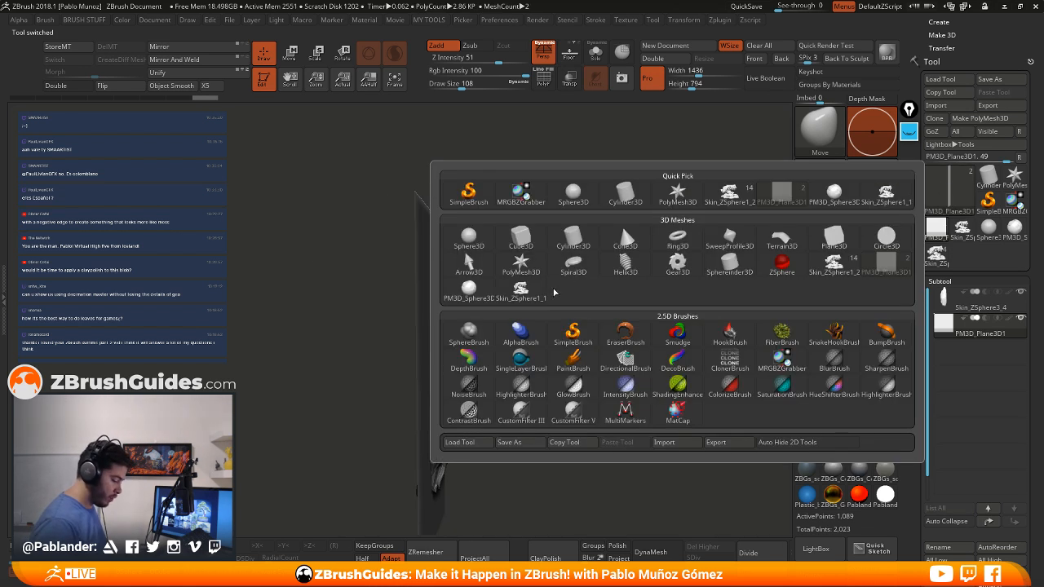
pyautogui.click(837, 238)
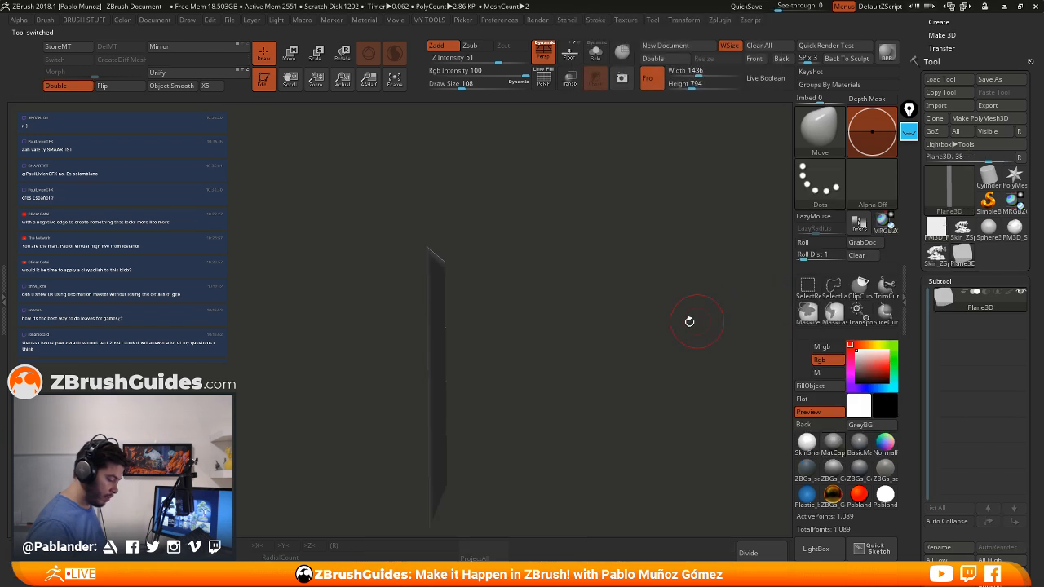
pyautogui.moveTo(593, 322); pyautogui.dragTo(651, 312)
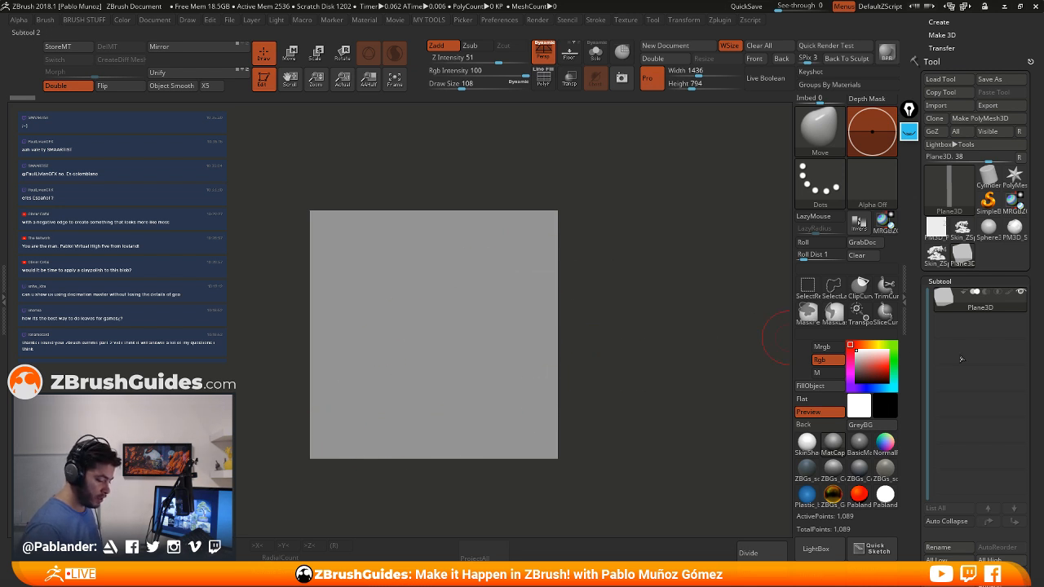
# Convert the Plane3D primitive to a PolyMesh3D
pyautogui.moveTo(918, 425); pyautogui.dragTo(914, 176)
pyautogui.moveTo(924, 483)
pyautogui.mouseDown()
pyautogui.moveTo(929, 289)
pyautogui.moveTo(936, 473)
pyautogui.mouseUp()
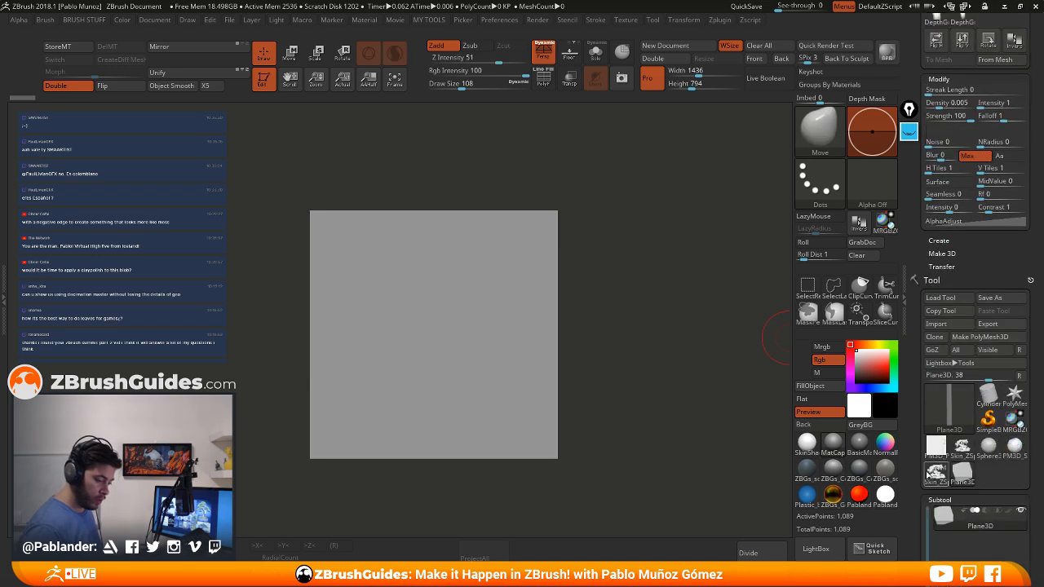
pyautogui.click(980, 337)
pyautogui.moveTo(922, 382); pyautogui.dragTo(928, 247)
pyautogui.moveTo(981, 145); pyautogui.dragTo(987, 161)
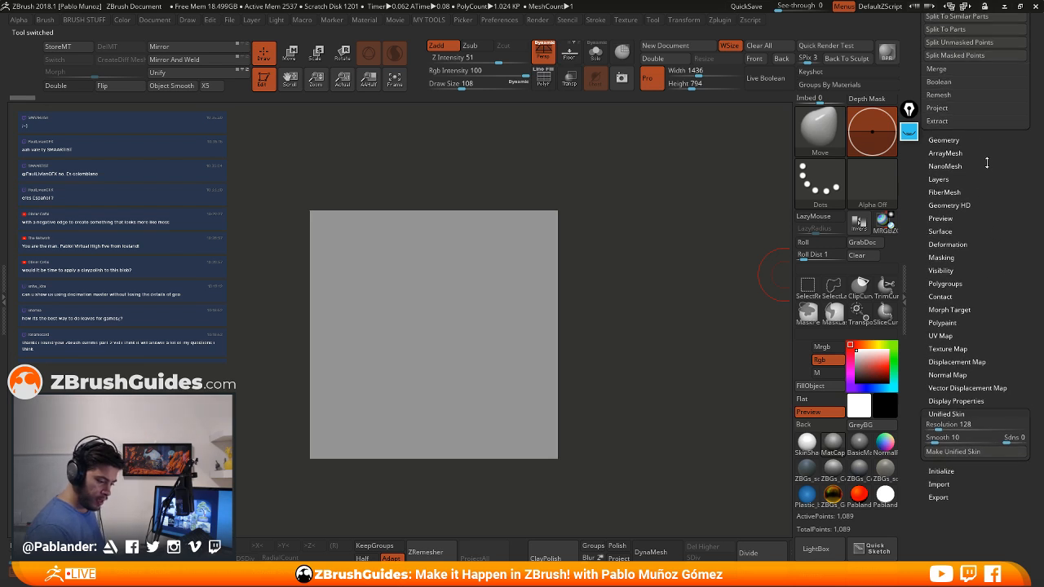
# Turn off subdivision smoothing and divide the plane mesh up to subdivision level 5
pyautogui.keyDown('shift'); pyautogui.click(986, 140); pyautogui.keyUp('shift')
pyautogui.moveTo(914, 267); pyautogui.dragTo(917, 334)
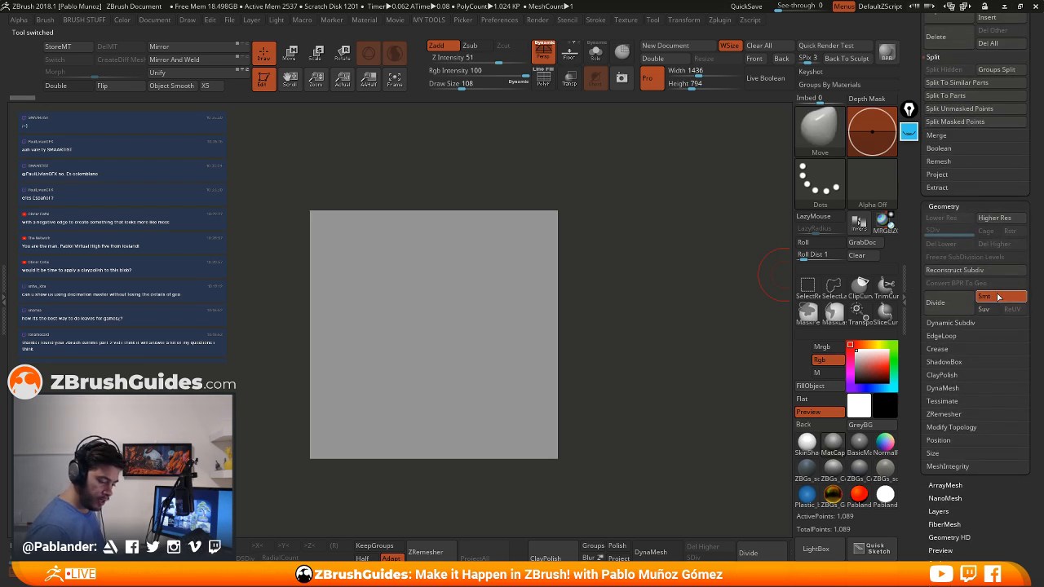
pyautogui.click(994, 299)
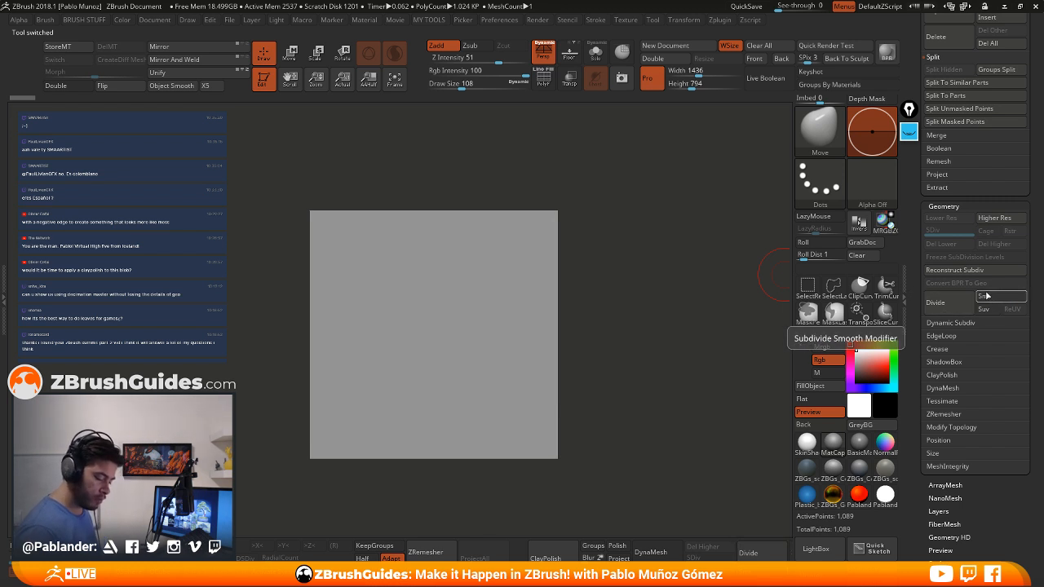
pyautogui.click(950, 303)
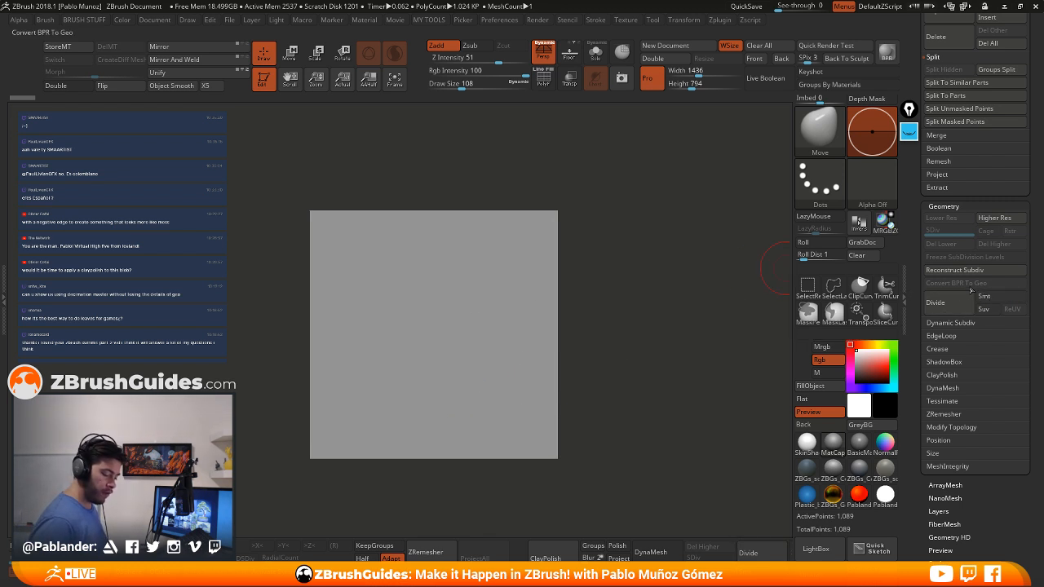
pyautogui.click(950, 306)
pyautogui.click(951, 303)
pyautogui.click(951, 304)
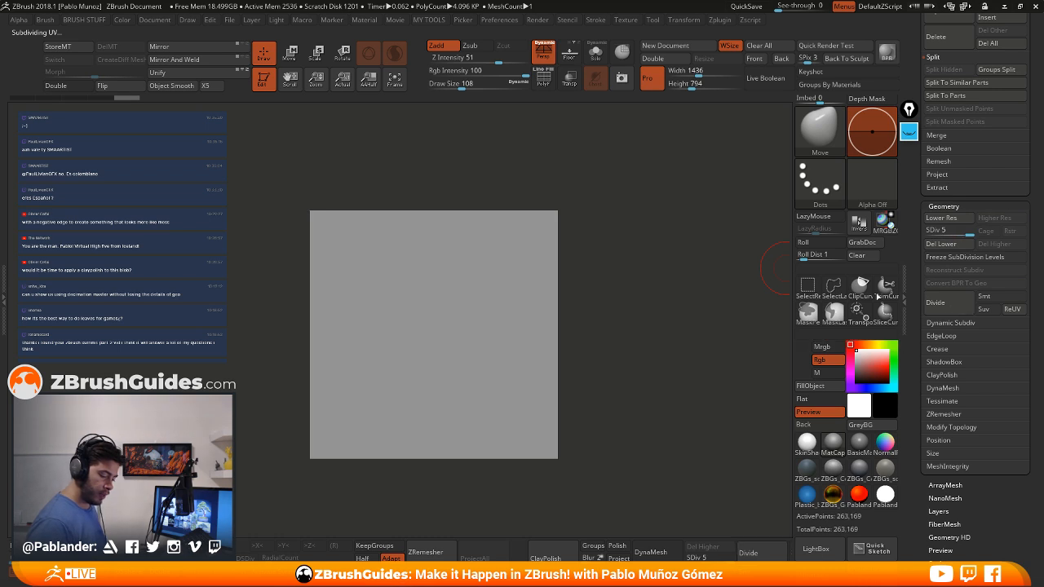
# Switch to the DamStandard brush and turn off Sculptris Pro mode
pyautogui.press('b')
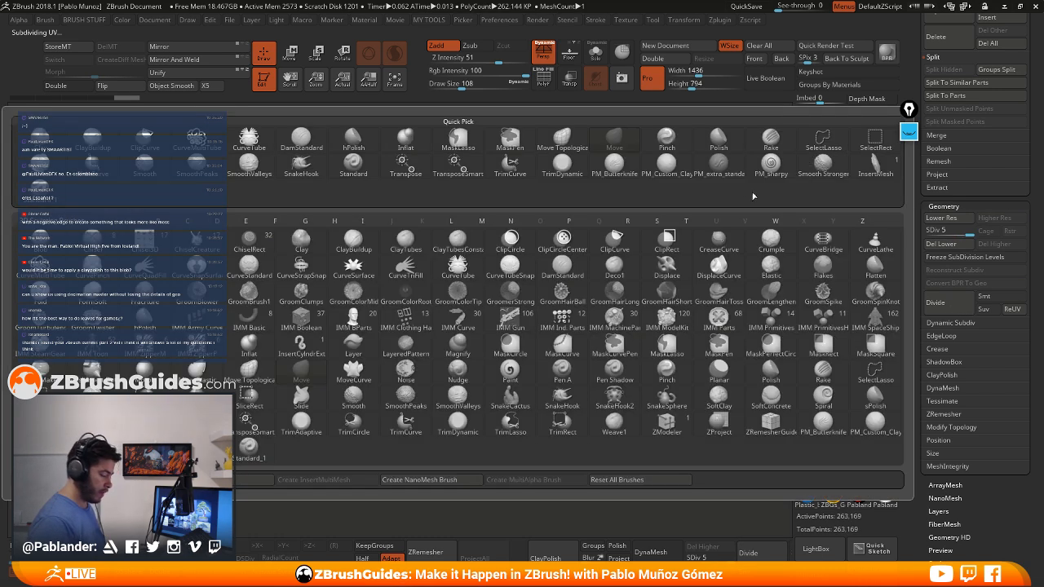
pyautogui.press('Escape')
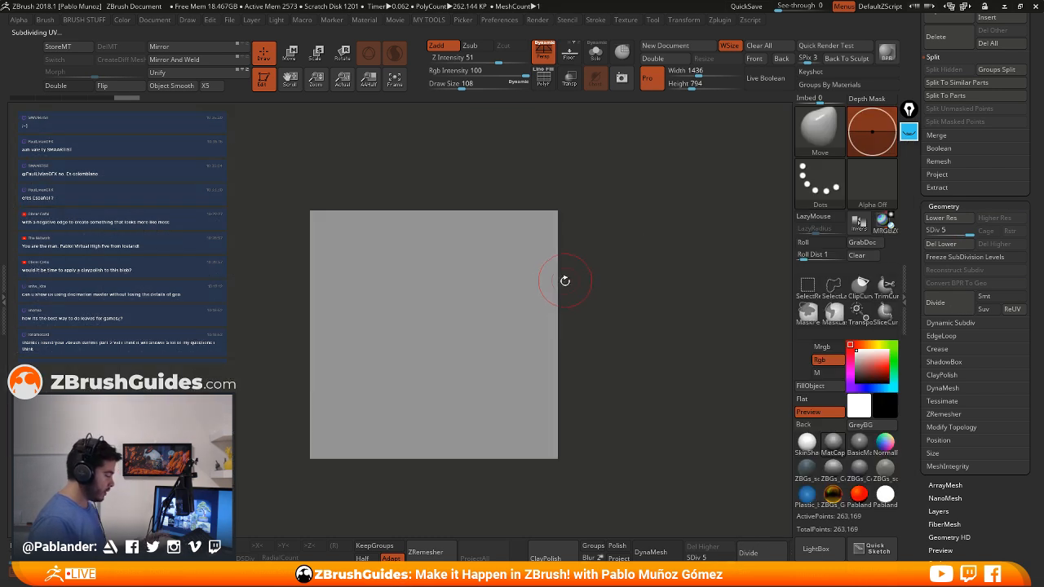
pyautogui.press('b')
pyautogui.press('d')
pyautogui.press('s')
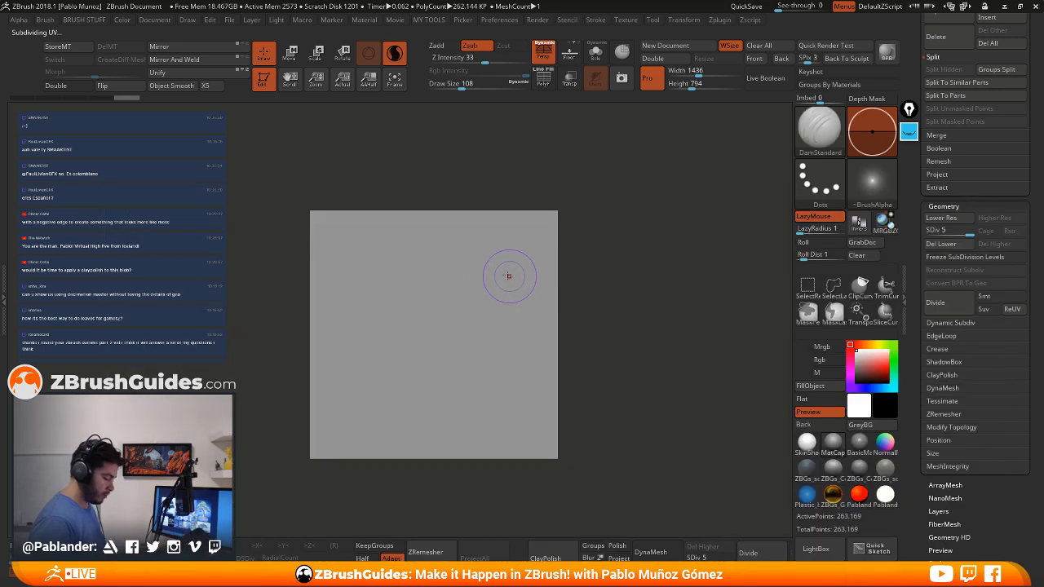
pyautogui.click(394, 53)
# Try a zigzag DamStandard stroke across the middle of the plane and undo it
pyautogui.moveTo(478, 253)
pyautogui.mouseDown()
pyautogui.moveTo(463, 262)
pyautogui.moveTo(453, 297)
pyautogui.moveTo(471, 407)
pyautogui.mouseUp()
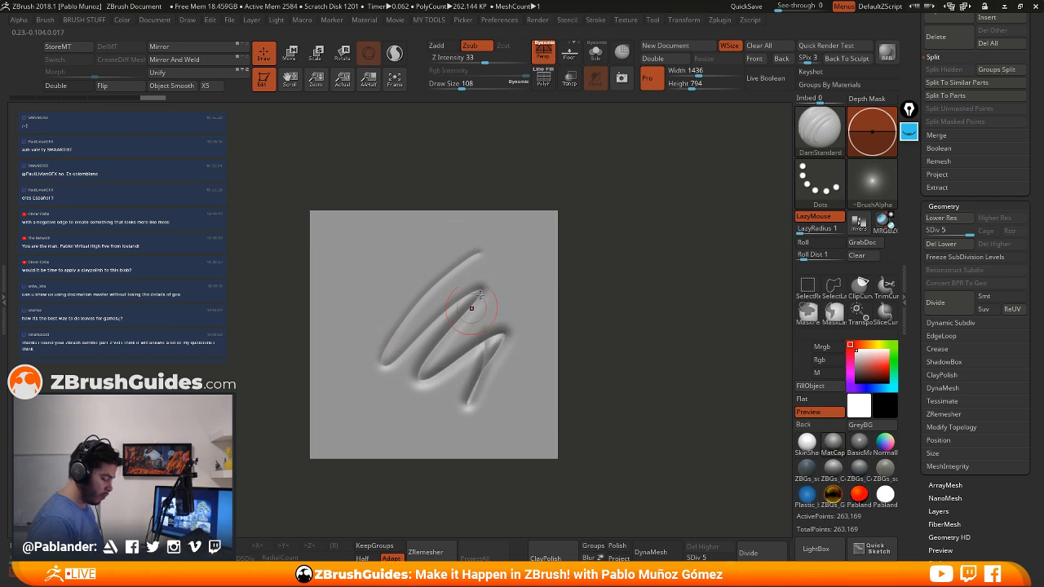
pyautogui.hotkey('ctrl', 'z')
pyautogui.hotkey('ctrl', 'z')
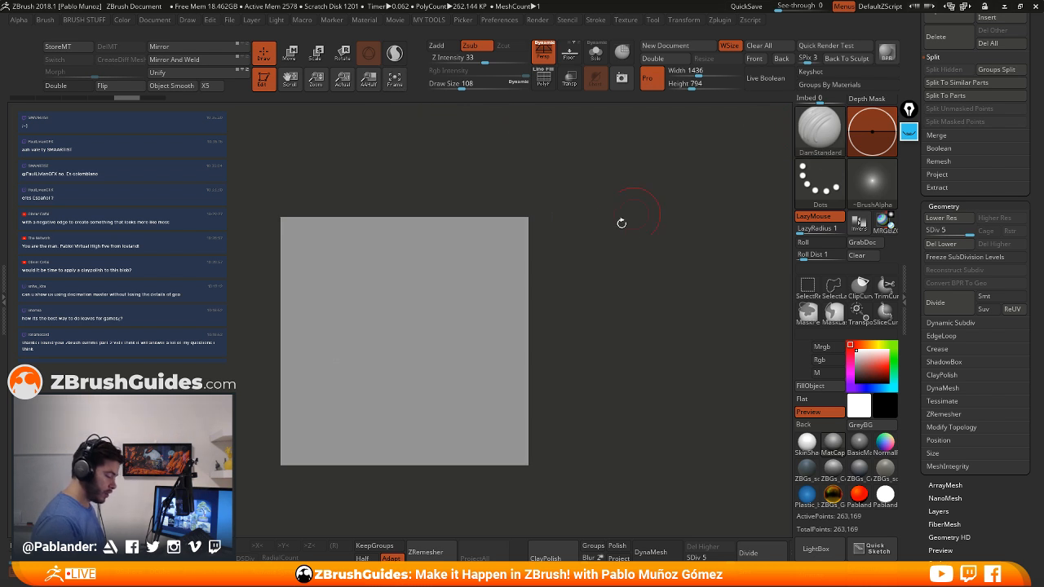
# Switch to the PM_sharpy brush, choose a near-black colour, and place a single dab on the plane's upper middle area
pyautogui.press('b')
pyautogui.click(628, 212)
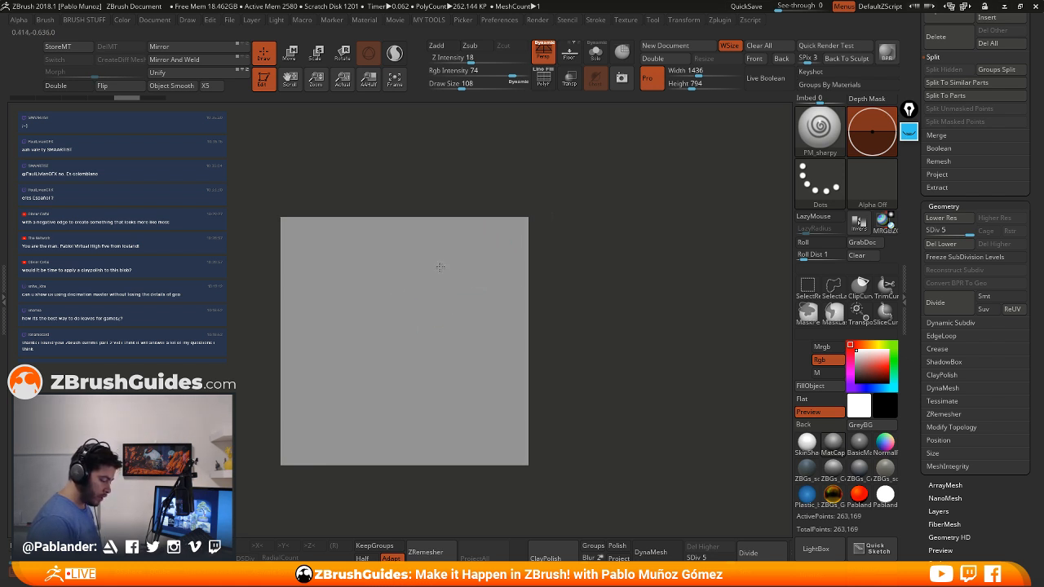
pyautogui.click(856, 379)
pyautogui.click(442, 287)
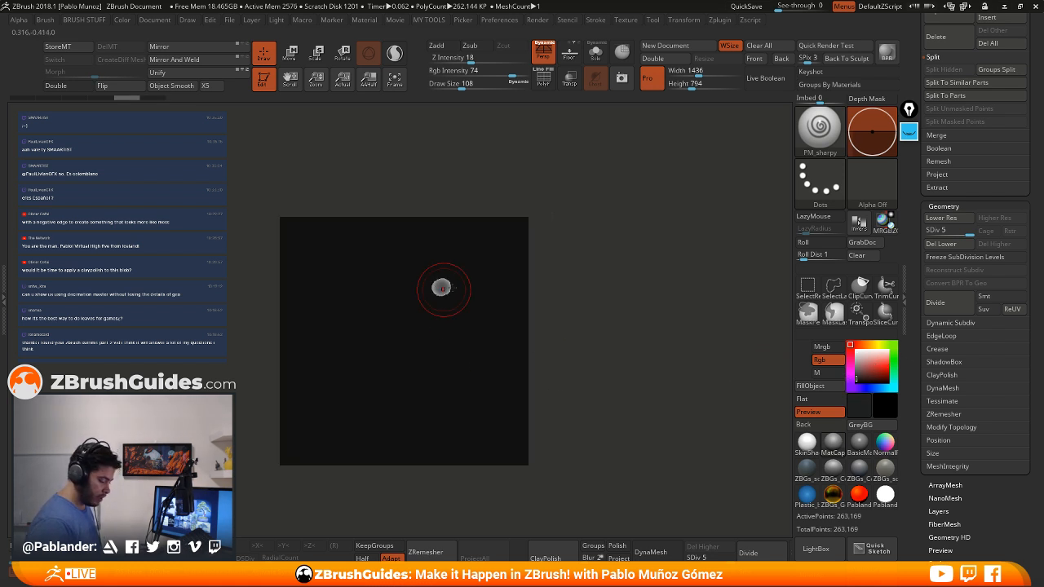
# Paint a test stroke in near-black on the plane and fill the whole plane with that colour
pyautogui.moveTo(454, 273)
pyautogui.mouseDown()
pyautogui.moveTo(407, 312)
pyautogui.moveTo(400, 403)
pyautogui.mouseUp()
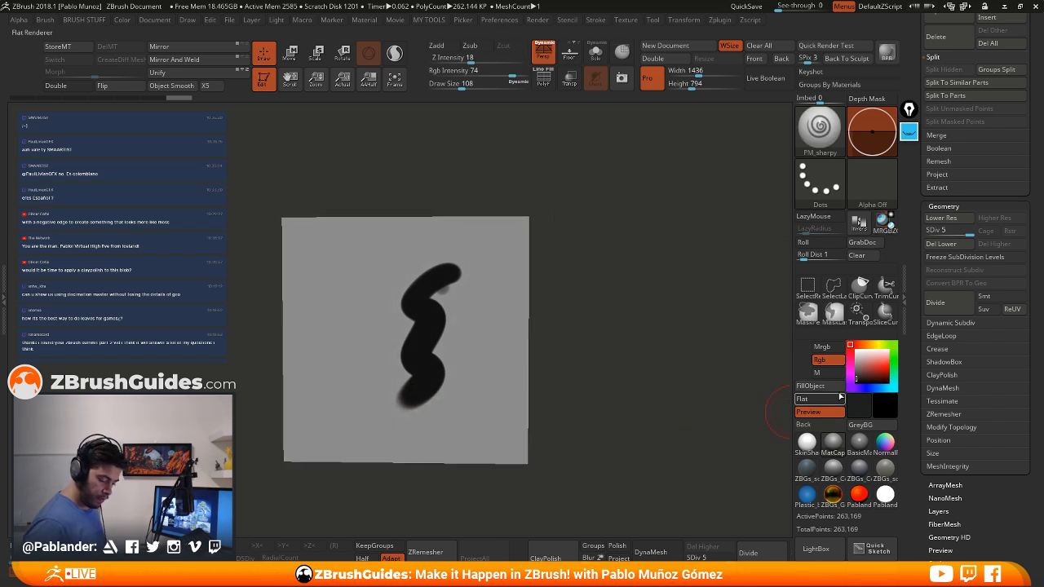
pyautogui.click(816, 385)
pyautogui.click(826, 386)
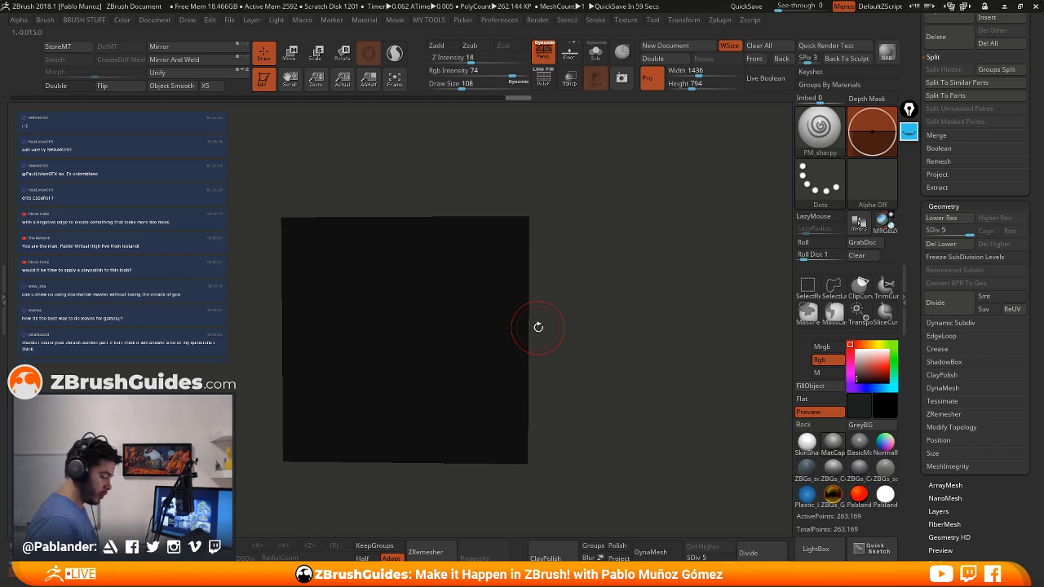
# Paint a medium-green main stem with its first large side branches on the black plane, using a draw size of 39
pyautogui.moveTo(578, 305)
pyautogui.keyDown('alt'); pyautogui.mouseDown()
pyautogui.moveTo(611, 270)
pyautogui.moveTo(584, 272)
pyautogui.moveTo(612, 259)
pyautogui.moveTo(594, 284)
pyautogui.moveTo(599, 302)
pyautogui.moveTo(602, 287)
pyautogui.mouseUp(); pyautogui.keyUp('alt')
pyautogui.press('space')
pyautogui.press('space')
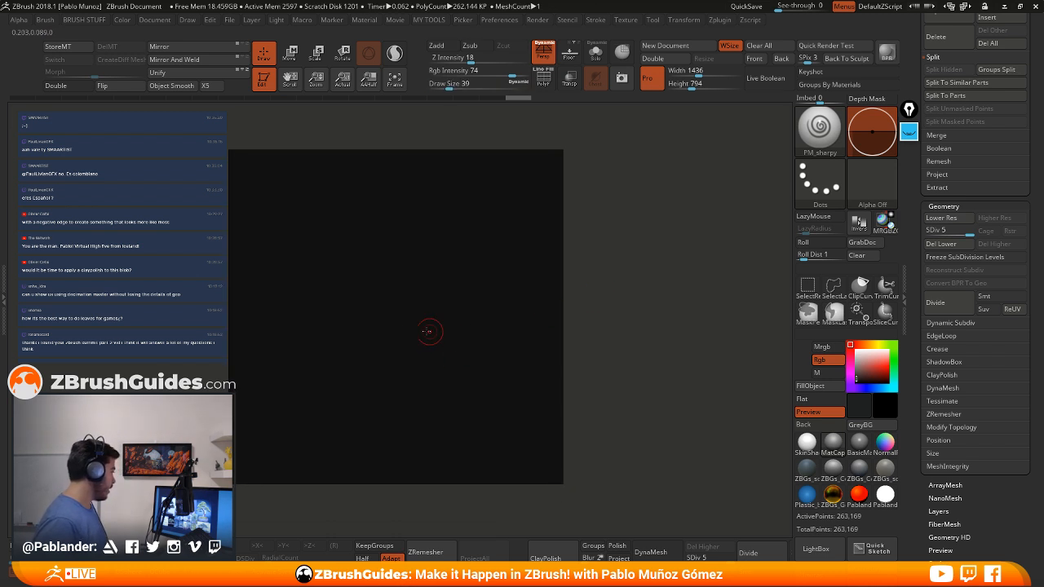
pyautogui.click(894, 344)
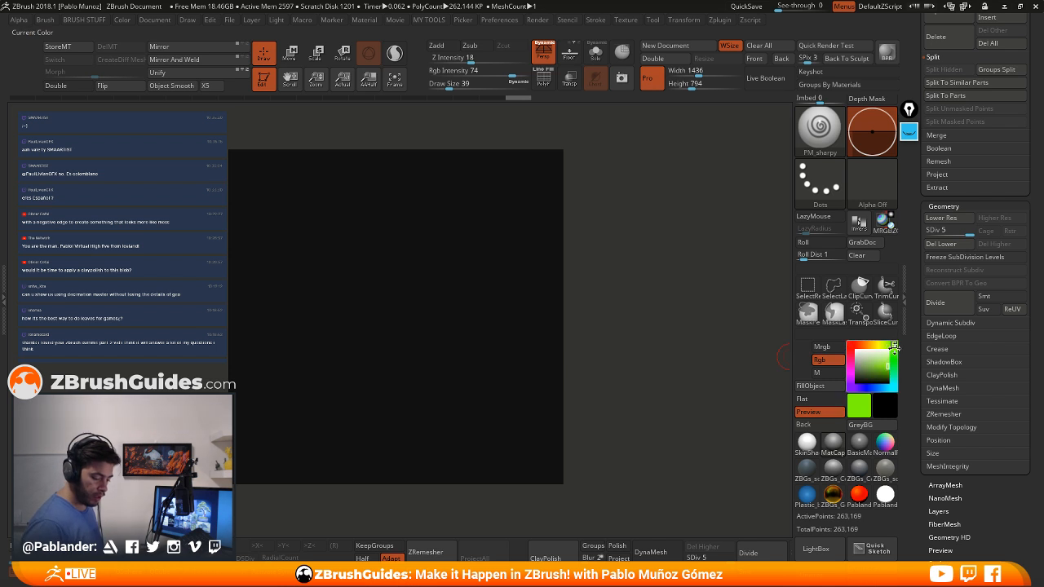
pyautogui.moveTo(880, 366); pyautogui.dragTo(873, 372)
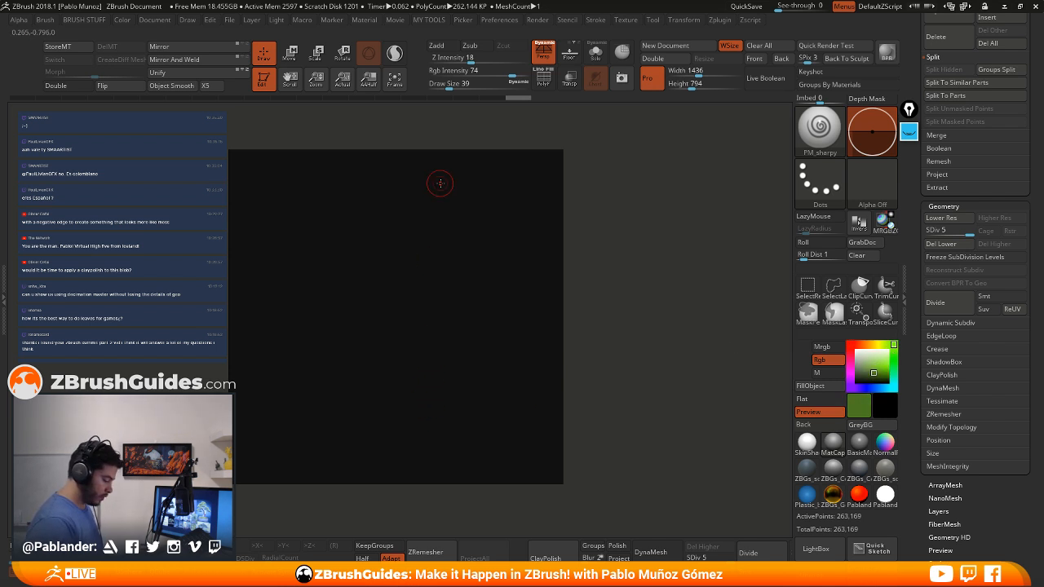
pyautogui.moveTo(440, 181)
pyautogui.mouseDown()
pyautogui.moveTo(386, 364)
pyautogui.moveTo(404, 481)
pyautogui.mouseUp()
pyautogui.moveTo(463, 259); pyautogui.dragTo(398, 355)
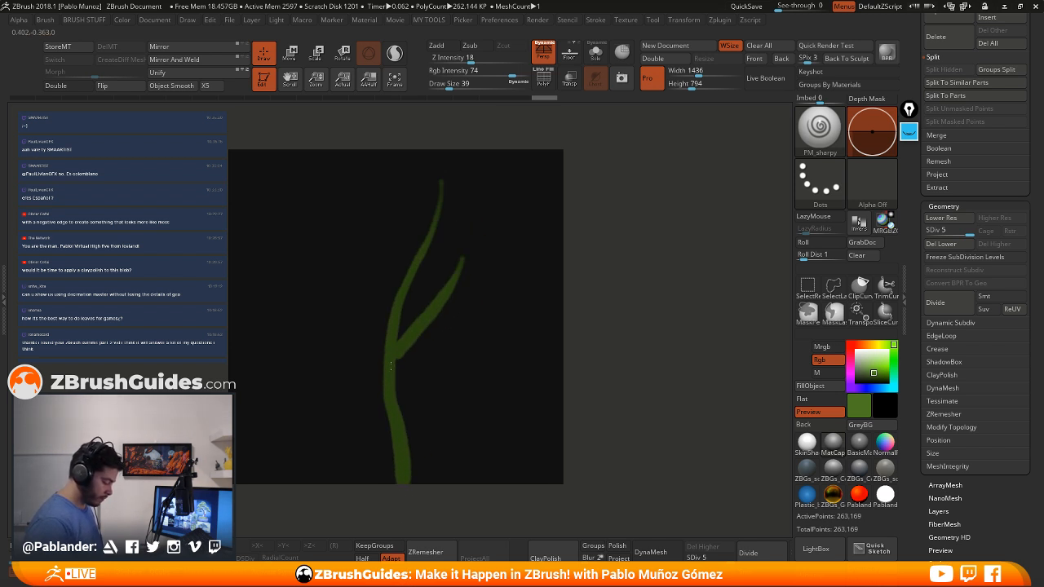
pyautogui.moveTo(264, 275)
pyautogui.mouseDown()
pyautogui.moveTo(274, 346)
pyautogui.moveTo(323, 398)
pyautogui.moveTo(401, 430)
pyautogui.mouseUp()
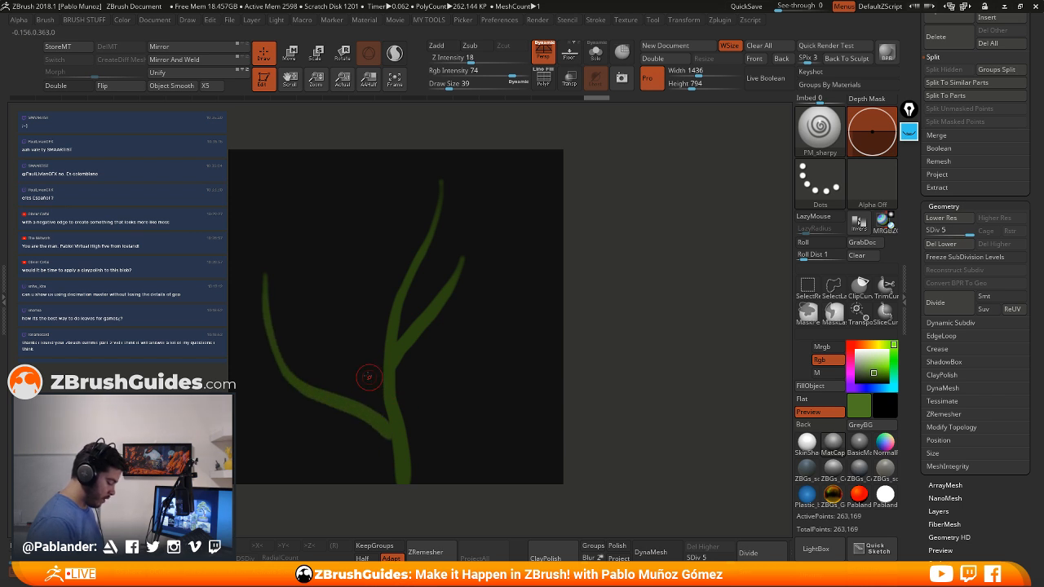
pyautogui.moveTo(516, 359)
pyautogui.mouseDown()
pyautogui.moveTo(510, 388)
pyautogui.moveTo(436, 416)
pyautogui.moveTo(404, 416)
pyautogui.mouseUp()
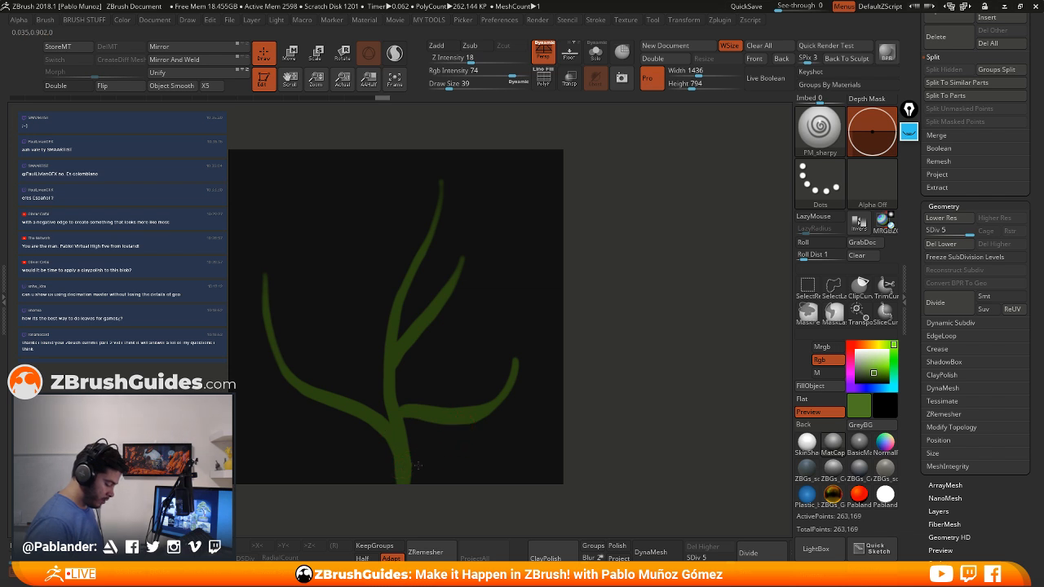
pyautogui.moveTo(417, 465); pyautogui.dragTo(452, 485)
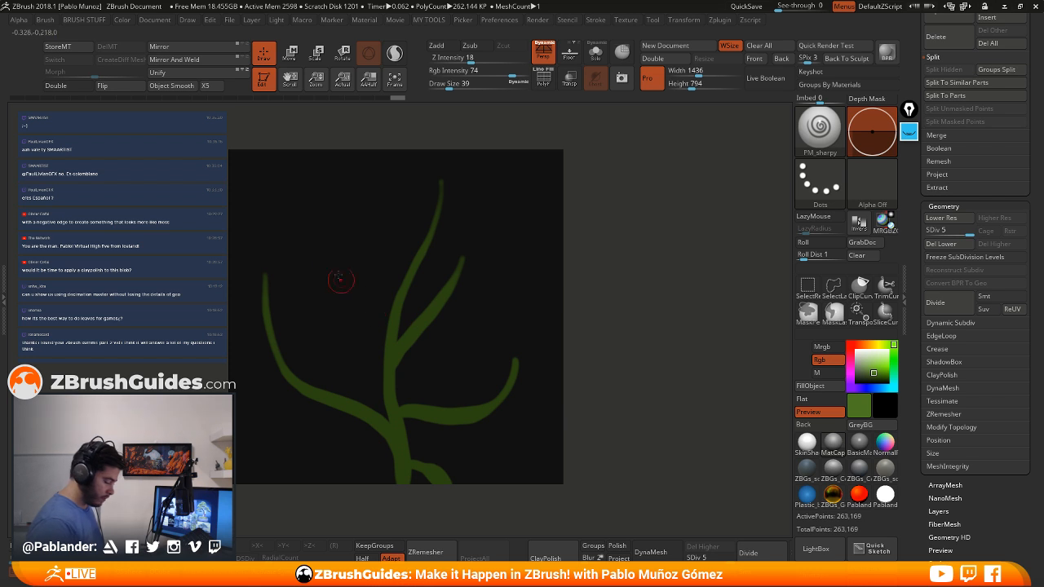
# Paint secondary green branches off the plant's upper-left and left limbs, plus a long branch curving up the right side
pyautogui.moveTo(328, 220)
pyautogui.mouseDown()
pyautogui.moveTo(326, 239)
pyautogui.moveTo(397, 294)
pyautogui.mouseUp()
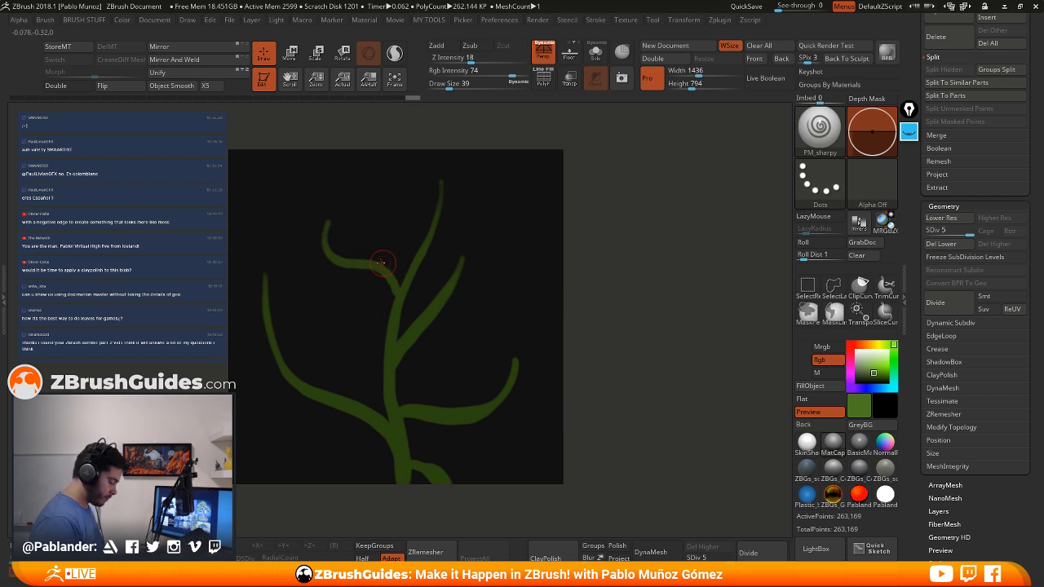
pyautogui.moveTo(376, 191); pyautogui.dragTo(371, 261)
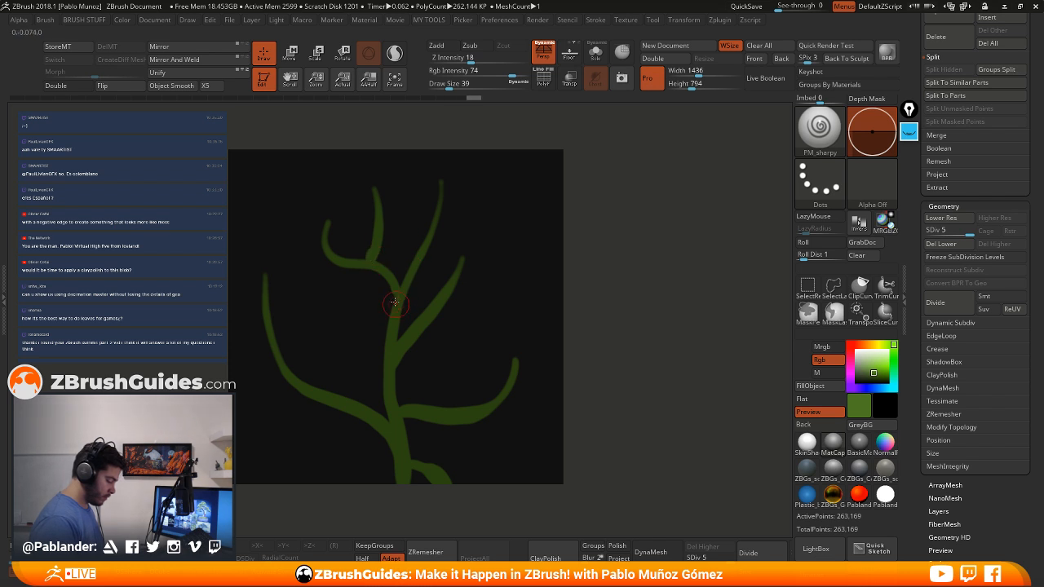
pyautogui.moveTo(324, 337); pyautogui.dragTo(316, 385)
pyautogui.moveTo(302, 289); pyautogui.dragTo(274, 357)
pyautogui.moveTo(411, 346)
pyautogui.mouseDown()
pyautogui.moveTo(500, 324)
pyautogui.moveTo(509, 206)
pyautogui.moveTo(494, 191)
pyautogui.mouseUp()
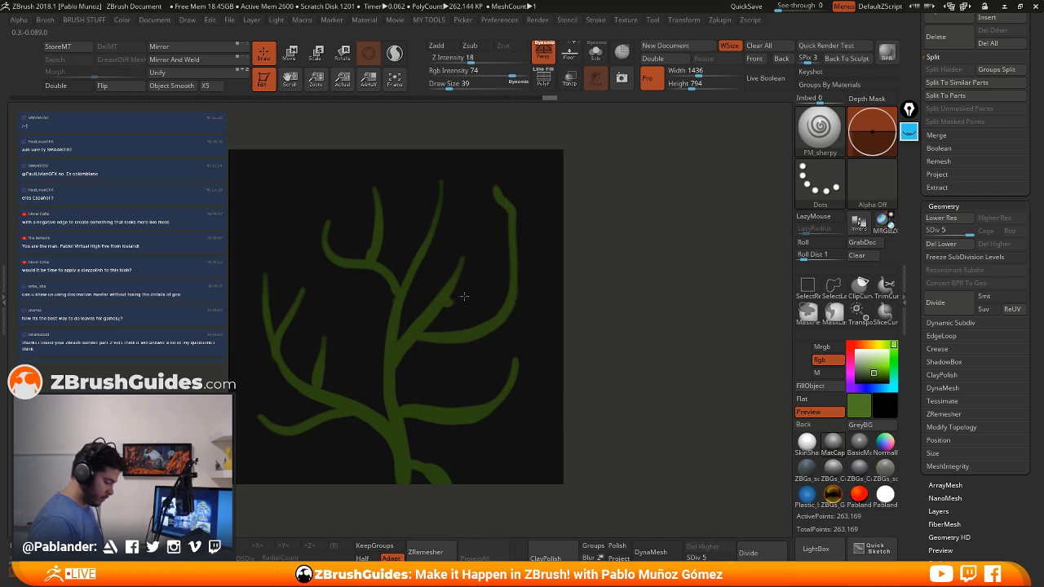
# Add shorter green shoots along the middle of the stem and at the base of the plant
pyautogui.moveTo(464, 296); pyautogui.dragTo(471, 291)
pyautogui.moveTo(342, 299)
pyautogui.mouseDown()
pyautogui.moveTo(382, 330)
pyautogui.moveTo(386, 349)
pyautogui.mouseUp()
pyautogui.moveTo(469, 361); pyautogui.dragTo(450, 403)
pyautogui.moveTo(534, 401); pyautogui.dragTo(484, 468)
pyautogui.moveTo(312, 450)
pyautogui.mouseDown()
pyautogui.moveTo(359, 455)
pyautogui.moveTo(393, 490)
pyautogui.mouseUp()
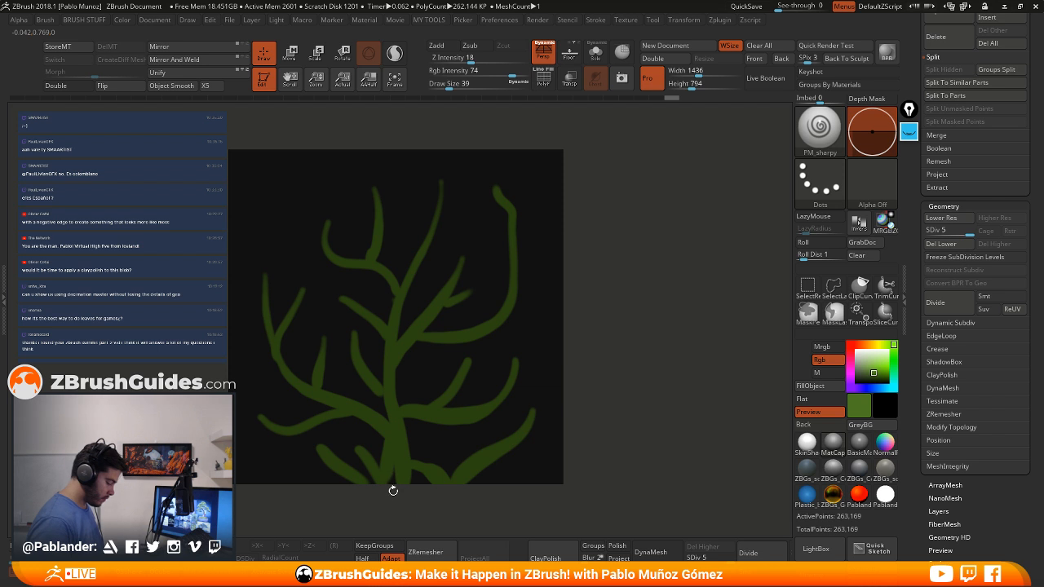
pyautogui.moveTo(390, 446)
pyautogui.mouseDown()
pyautogui.moveTo(395, 470)
pyautogui.moveTo(372, 481)
pyautogui.mouseUp()
# Reduce the draw size to 22 and paint thin twigs on the plant's top, upper-right and middle-left branches
pyautogui.rightClick(633, 240)
pyautogui.moveTo(633, 243); pyautogui.dragTo(622, 243)
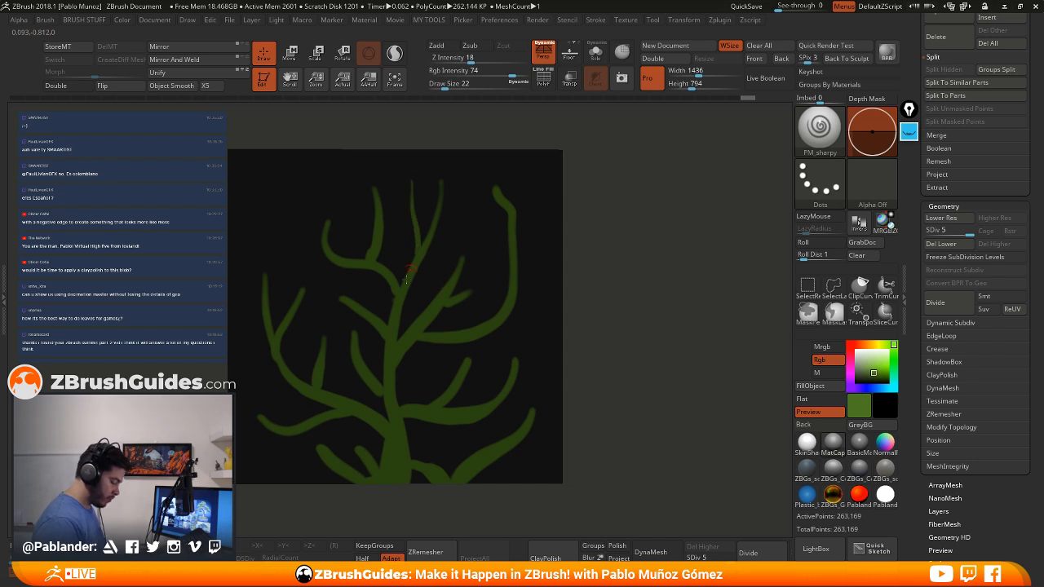
pyautogui.moveTo(407, 277); pyautogui.dragTo(418, 249)
pyautogui.moveTo(519, 203); pyautogui.dragTo(512, 212)
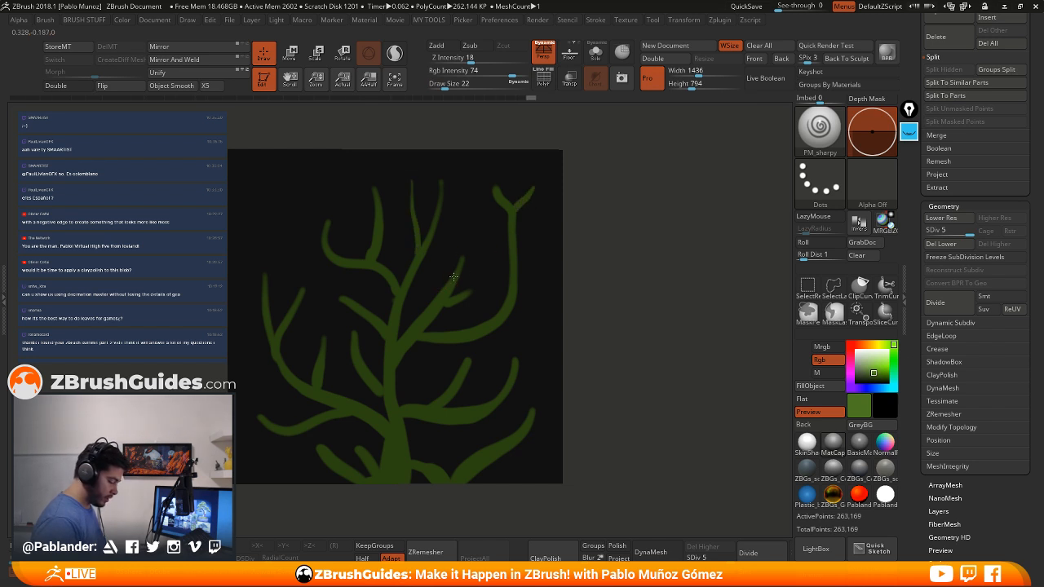
pyautogui.moveTo(453, 279); pyautogui.dragTo(470, 245)
pyautogui.moveTo(327, 283); pyautogui.dragTo(354, 296)
pyautogui.moveTo(366, 374)
pyautogui.mouseDown()
pyautogui.moveTo(385, 401)
pyautogui.moveTo(382, 377)
pyautogui.mouseUp()
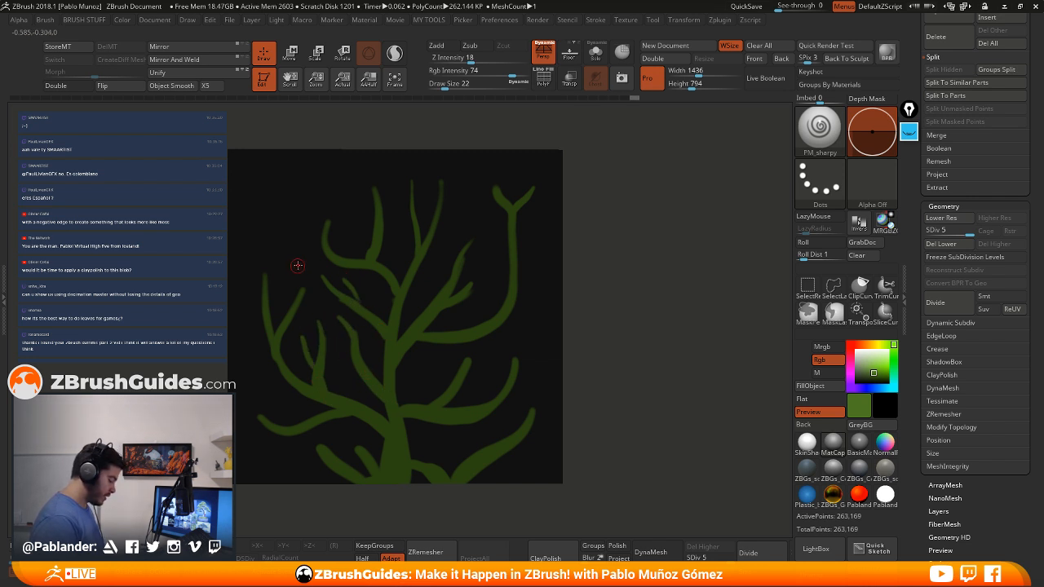
# Paint more thin twigs on the left, lower-left, top and right branches to fill the gaps in the plant
pyautogui.moveTo(299, 266); pyautogui.dragTo(277, 351)
pyautogui.moveTo(270, 244); pyautogui.dragTo(261, 282)
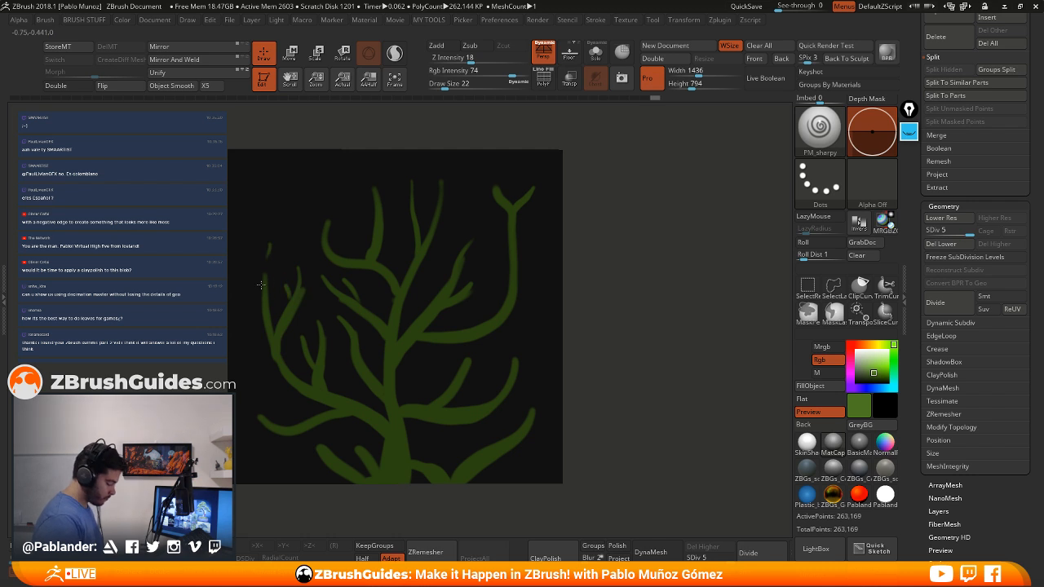
pyautogui.moveTo(259, 347)
pyautogui.mouseDown()
pyautogui.moveTo(286, 373)
pyautogui.moveTo(287, 421)
pyautogui.moveTo(431, 433)
pyautogui.moveTo(399, 363)
pyautogui.moveTo(396, 403)
pyautogui.moveTo(400, 377)
pyautogui.mouseUp()
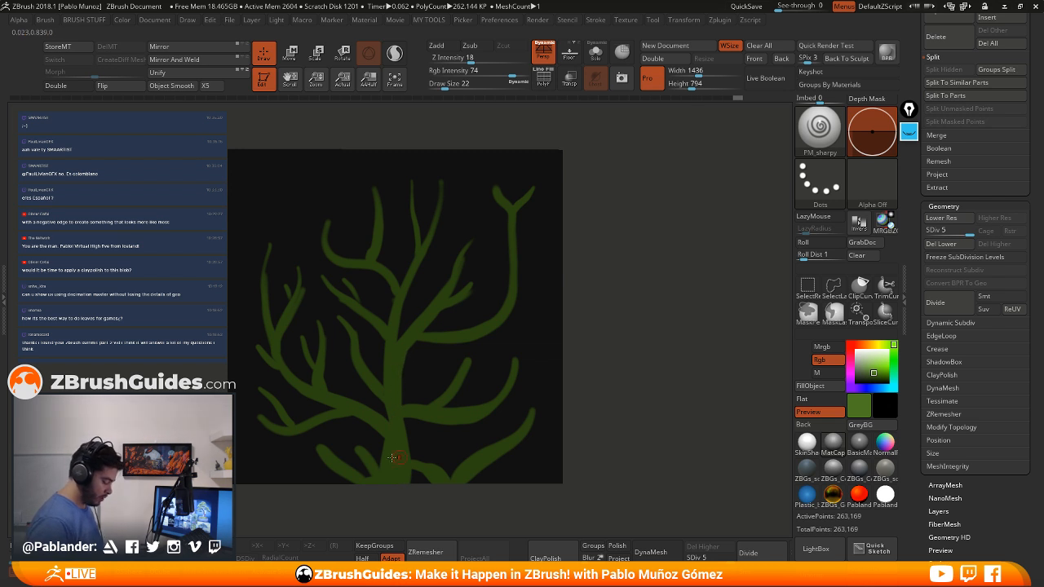
pyautogui.moveTo(335, 437)
pyautogui.mouseDown()
pyautogui.moveTo(359, 451)
pyautogui.moveTo(325, 459)
pyautogui.mouseUp()
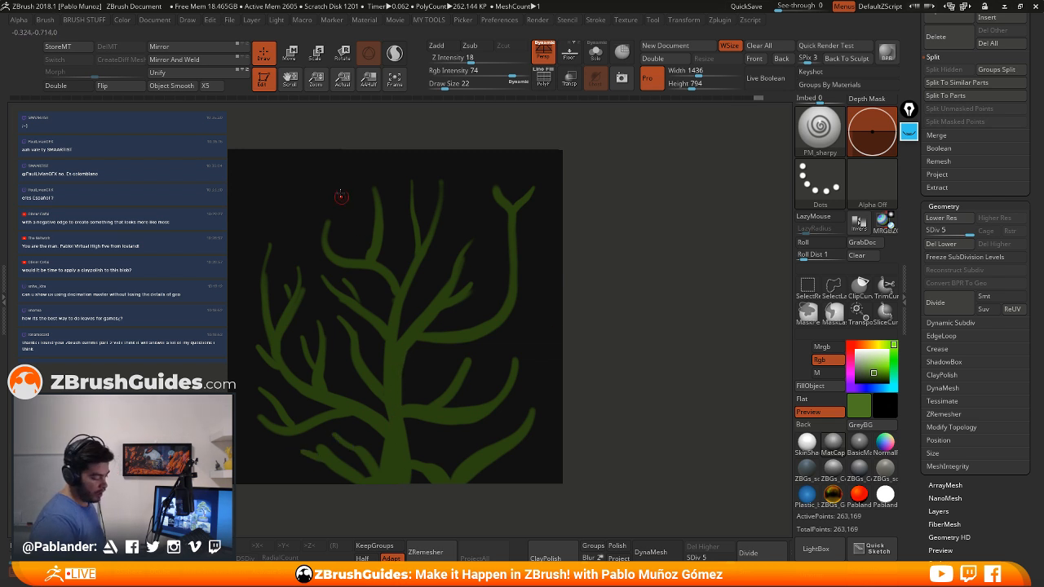
pyautogui.moveTo(341, 176); pyautogui.dragTo(377, 226)
pyautogui.moveTo(442, 176); pyautogui.dragTo(417, 255)
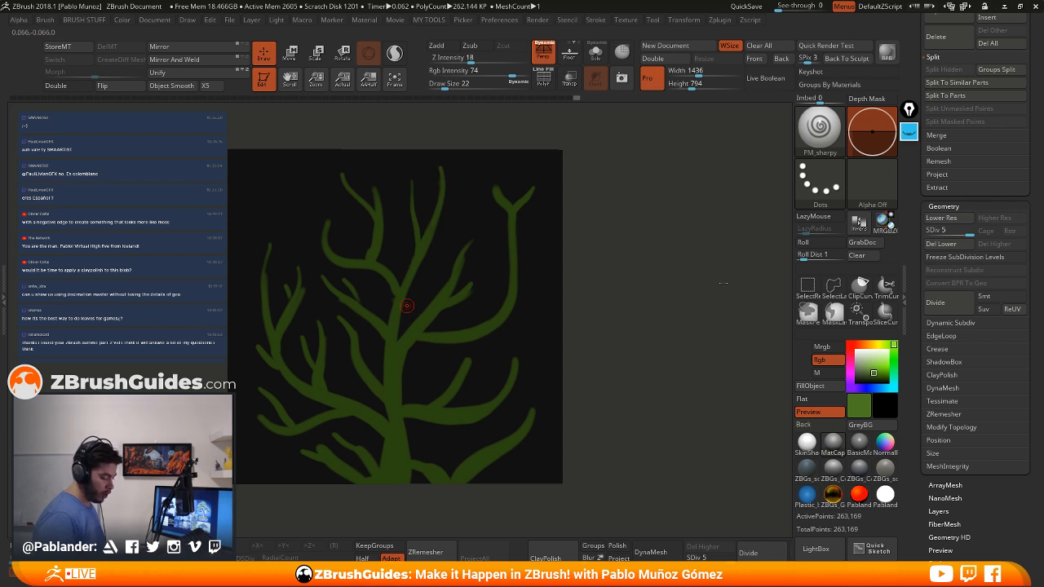
pyautogui.moveTo(542, 242); pyautogui.dragTo(516, 294)
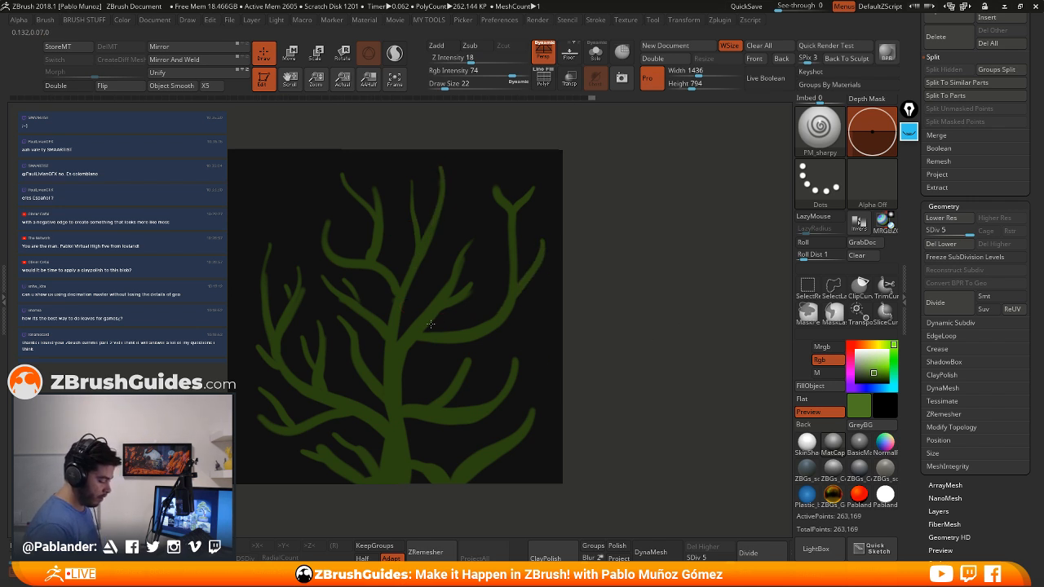
pyautogui.moveTo(430, 325); pyautogui.dragTo(508, 302)
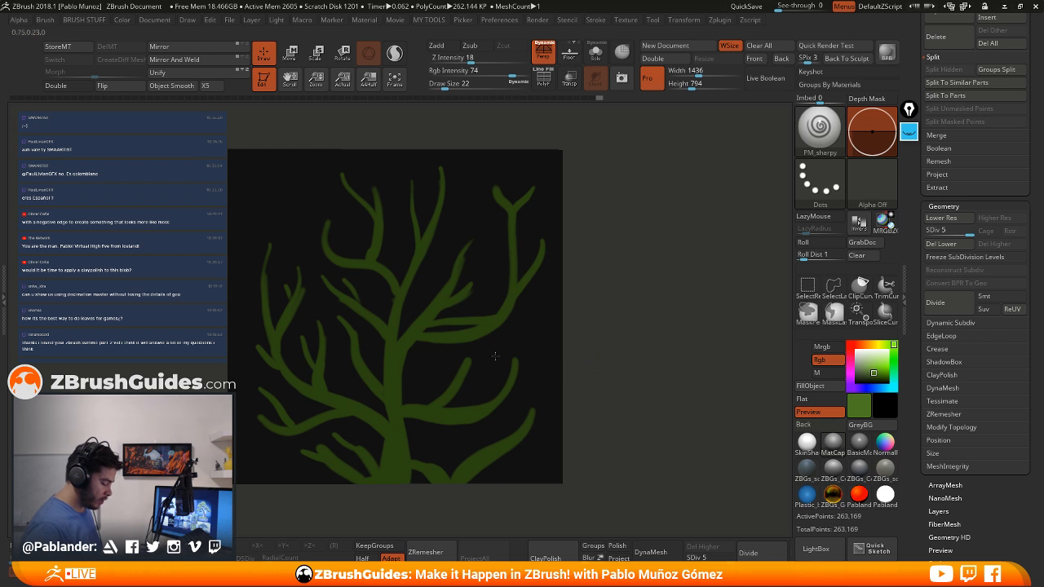
# Shade the stem and branches with darker green tones at a draw size of 39
pyautogui.moveTo(874, 372); pyautogui.dragTo(868, 376)
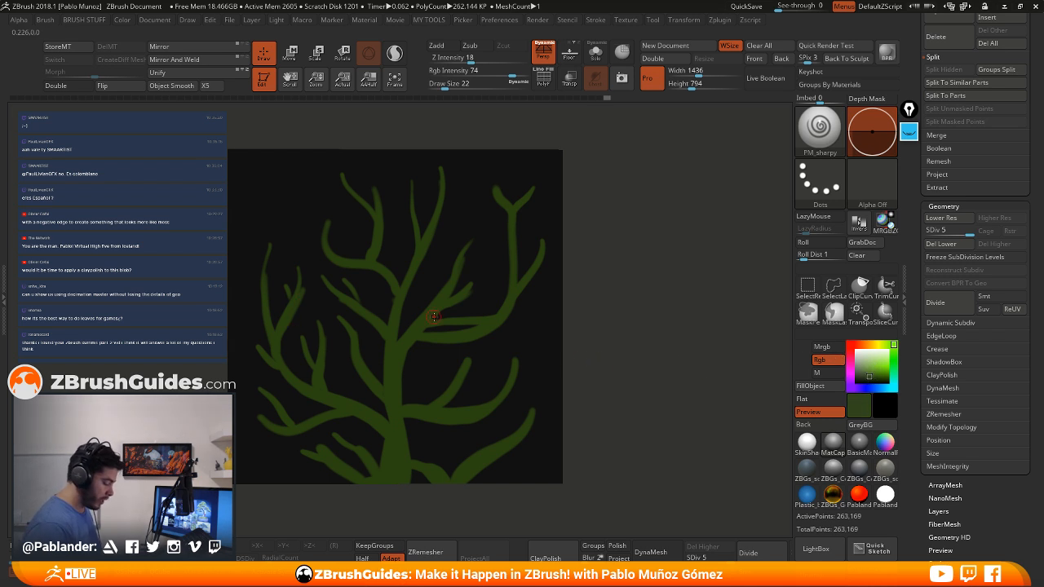
pyautogui.press('space')
pyautogui.moveTo(434, 318); pyautogui.dragTo(440, 318)
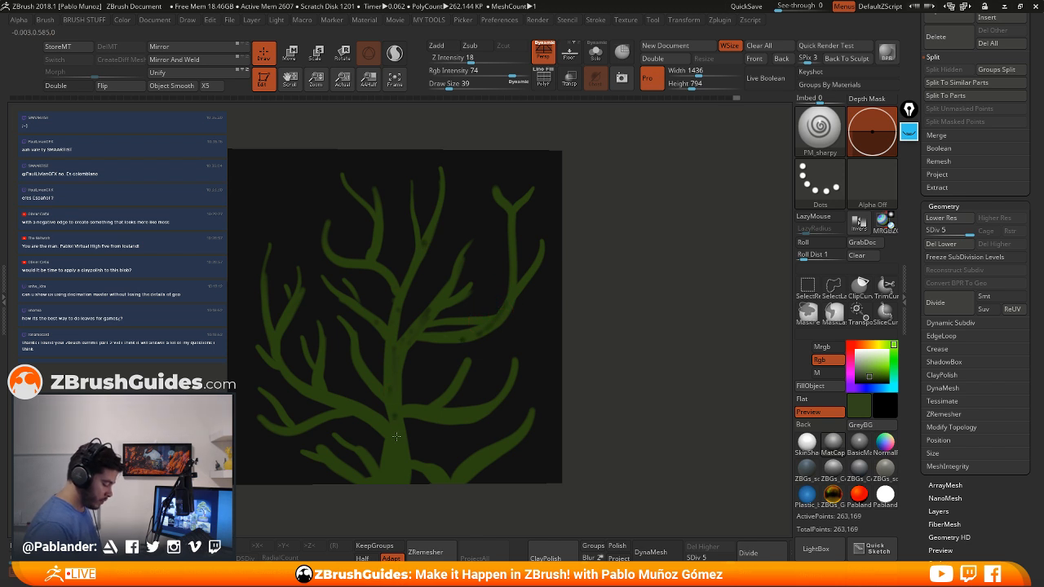
pyautogui.moveTo(872, 363); pyautogui.dragTo(397, 432)
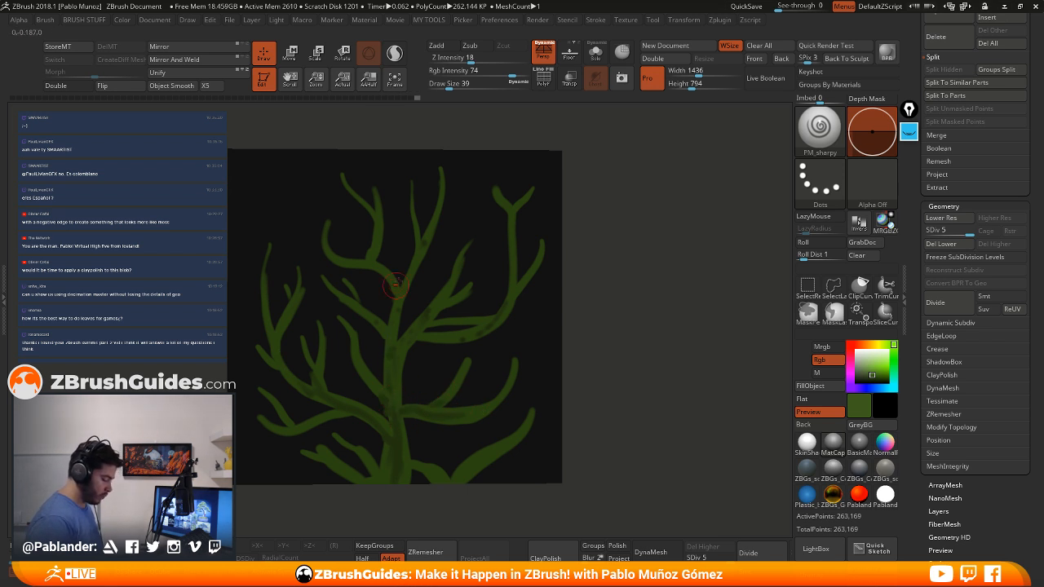
# Paint olive-yellow colour variation over the branches with a draw size of 25
pyautogui.moveTo(879, 364); pyautogui.dragTo(872, 372)
pyautogui.click(885, 345)
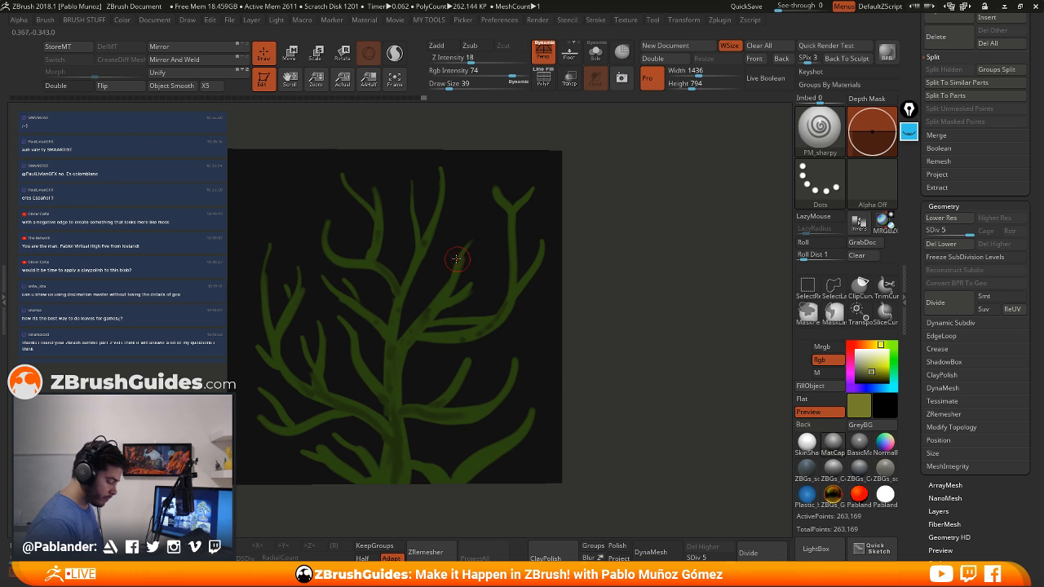
pyautogui.press('space')
pyautogui.moveTo(458, 258); pyautogui.dragTo(449, 258)
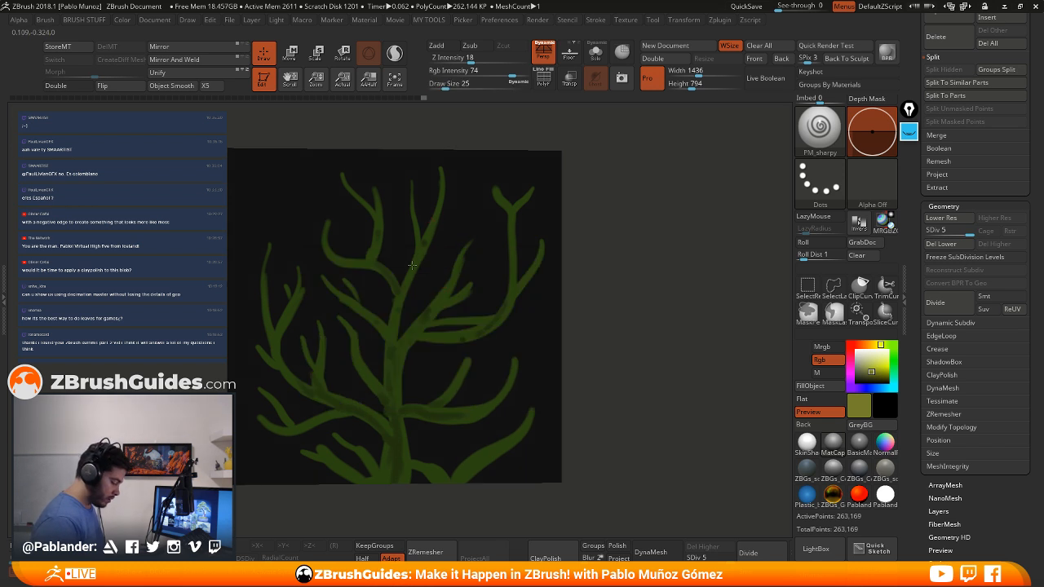
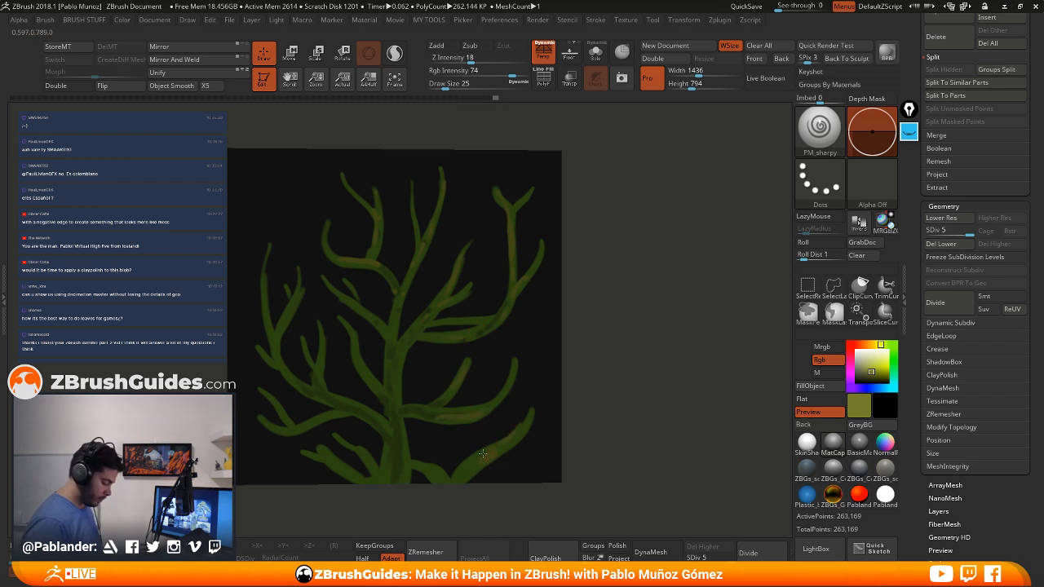
# Paint thin light yellow-green highlights along the left, upper and right branches with a draw size of 12
pyautogui.click(876, 364)
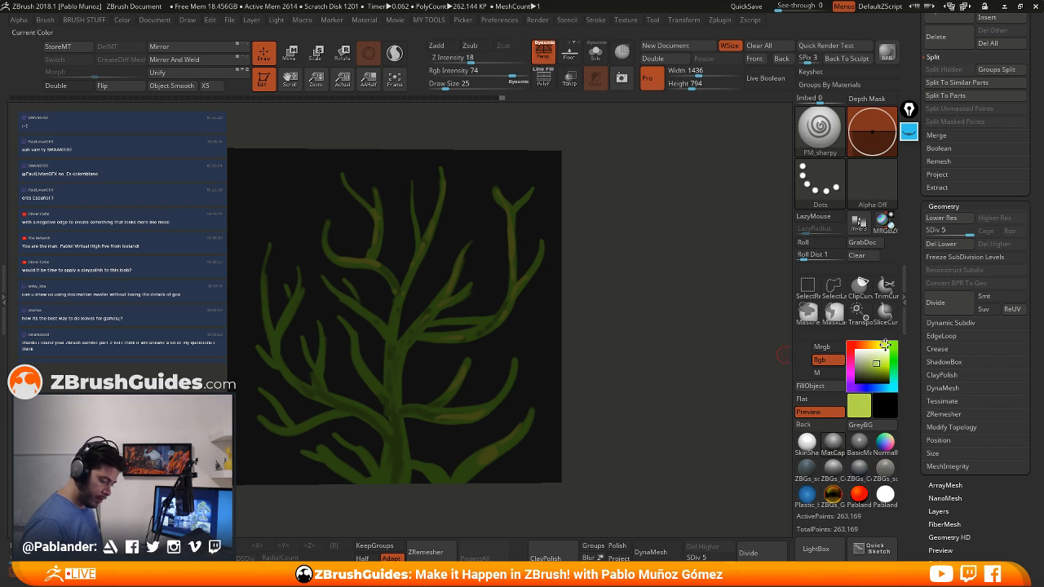
pyautogui.press('space')
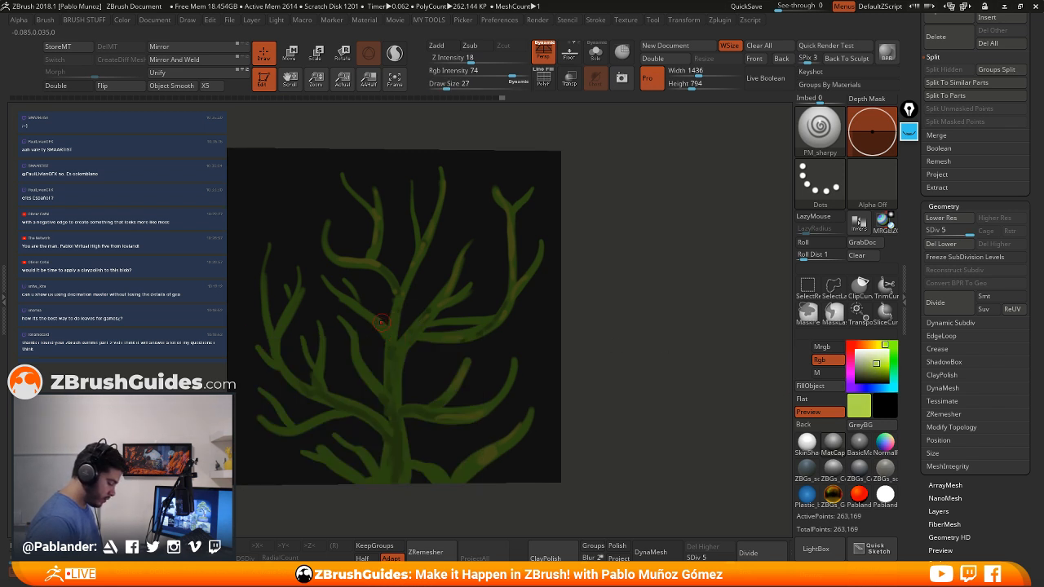
pyautogui.press('space')
pyautogui.moveTo(379, 302); pyautogui.dragTo(374, 302)
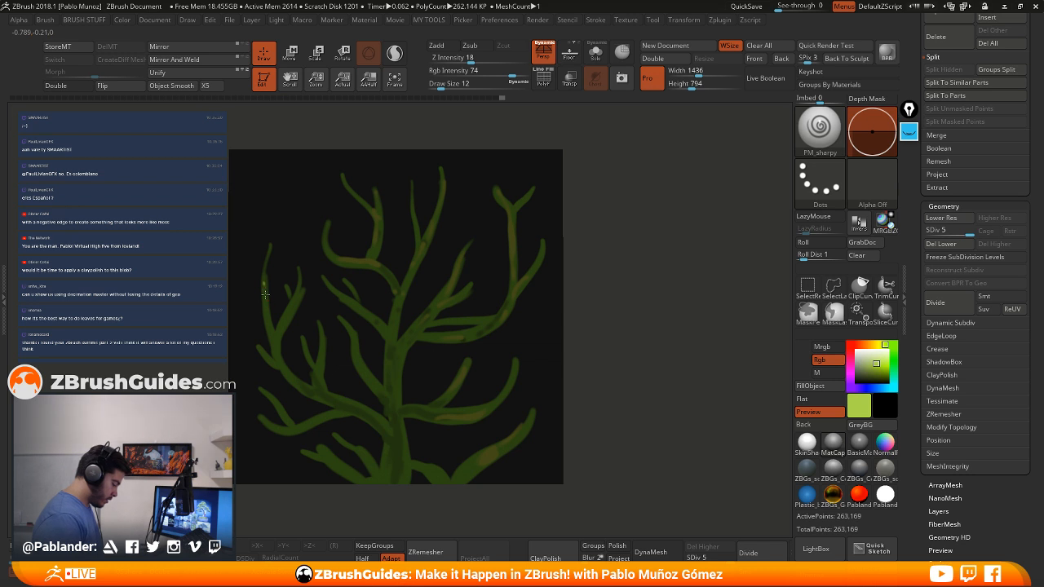
pyautogui.moveTo(270, 340)
pyautogui.mouseDown()
pyautogui.moveTo(290, 301)
pyautogui.moveTo(285, 324)
pyautogui.moveTo(321, 327)
pyautogui.mouseUp()
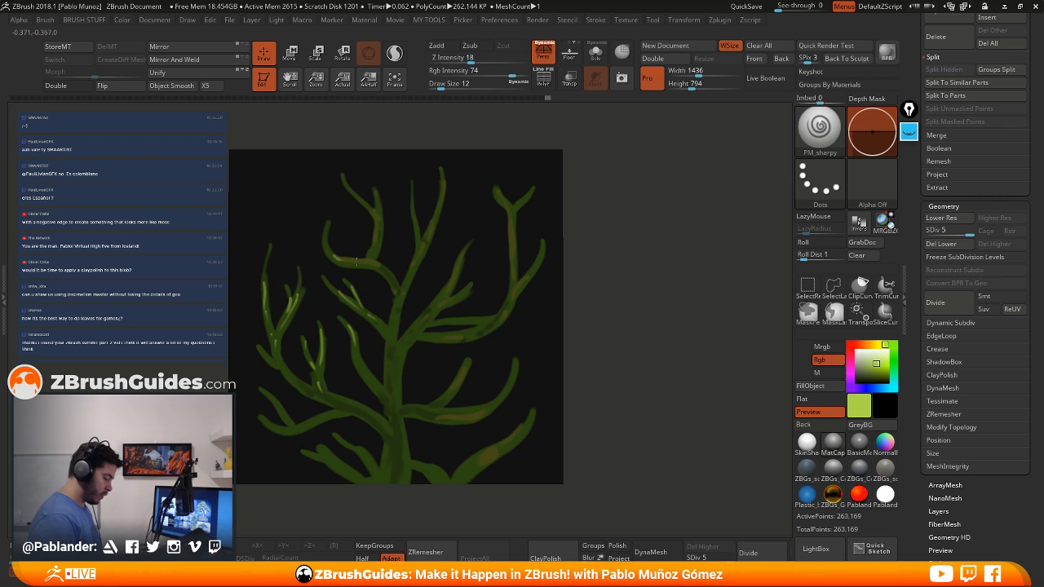
pyautogui.moveTo(371, 262)
pyautogui.mouseDown()
pyautogui.moveTo(395, 290)
pyautogui.moveTo(417, 222)
pyautogui.mouseUp()
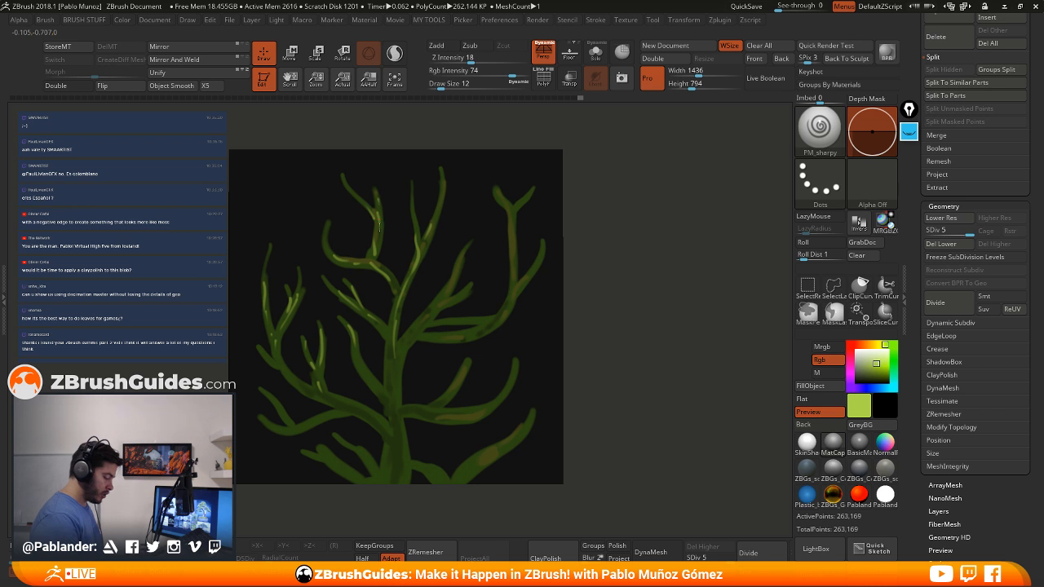
pyautogui.moveTo(466, 287)
pyautogui.mouseDown()
pyautogui.moveTo(461, 295)
pyautogui.moveTo(504, 317)
pyautogui.moveTo(513, 262)
pyautogui.mouseUp()
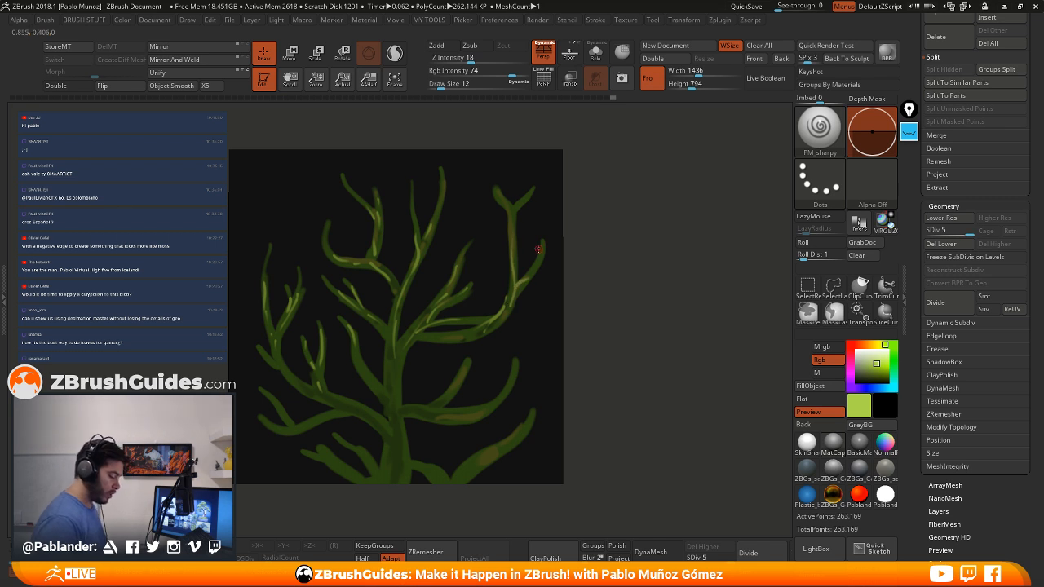
pyautogui.moveTo(529, 188); pyautogui.dragTo(516, 185)
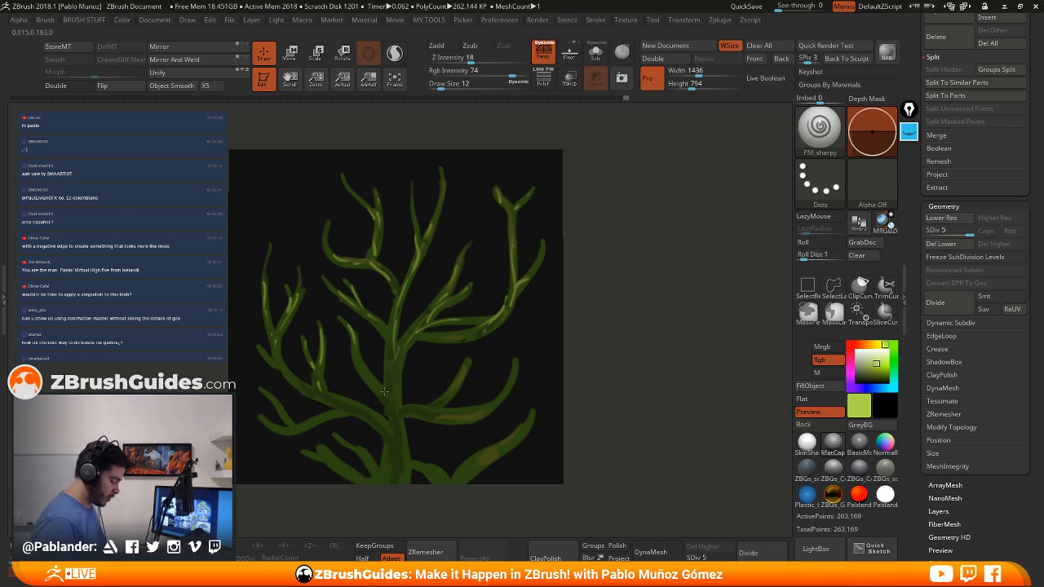
# Paint thin light yellow-green highlights along the lower-left and lower-right branches and the main stem at draw size 12
pyautogui.moveTo(346, 406); pyautogui.dragTo(307, 425)
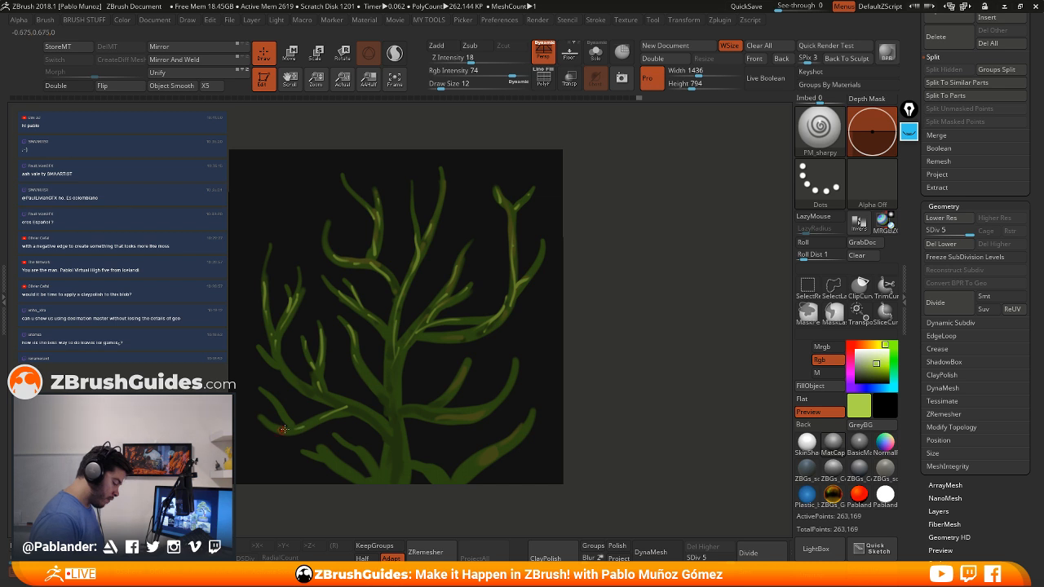
pyautogui.moveTo(264, 389); pyautogui.dragTo(260, 388)
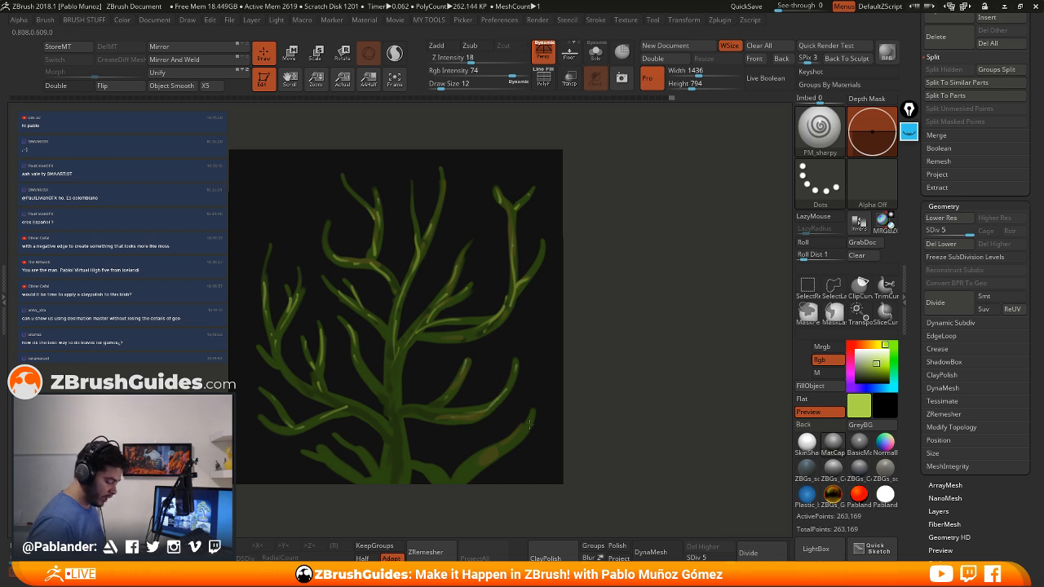
pyautogui.moveTo(389, 416); pyautogui.dragTo(392, 362)
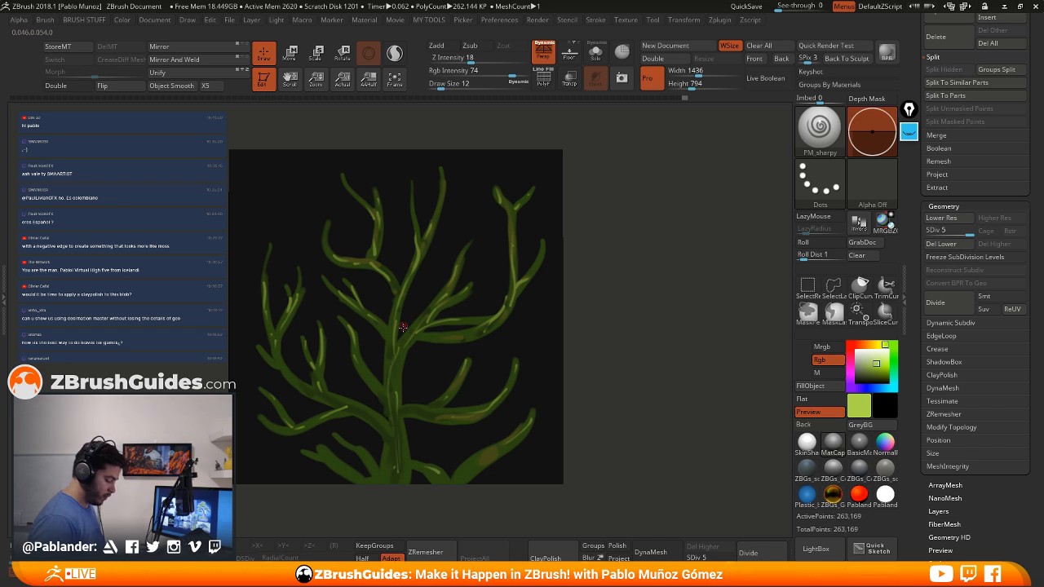
# Set the draw size to 23 and dab light yellow-green highlight spots along the stem and upper branches
pyautogui.click(417, 320)
pyautogui.press('space')
pyautogui.moveTo(414, 320); pyautogui.dragTo(419, 321)
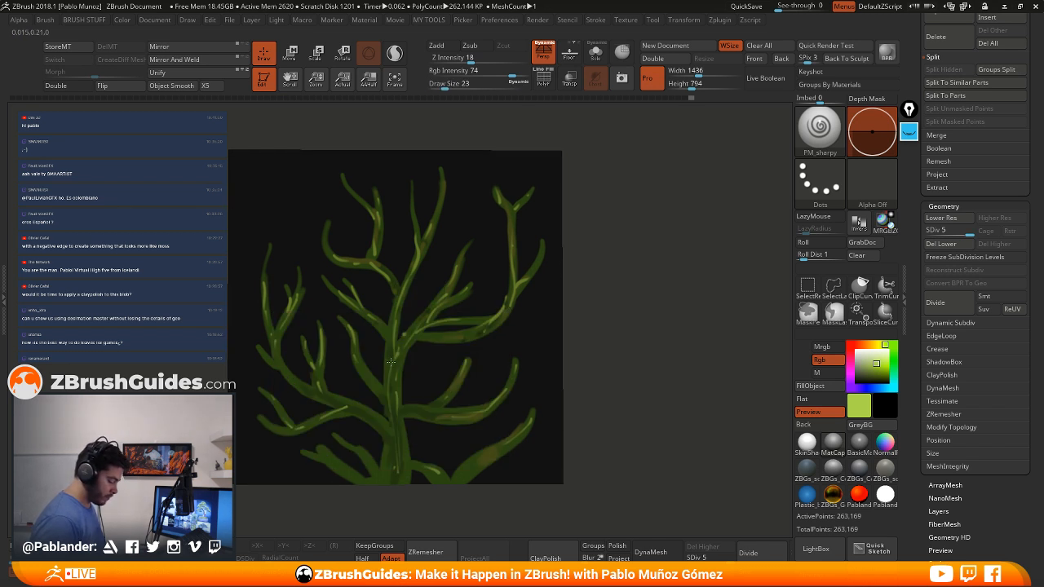
pyautogui.moveTo(393, 385)
pyautogui.mouseDown()
pyautogui.moveTo(425, 318)
pyautogui.moveTo(369, 261)
pyautogui.mouseUp()
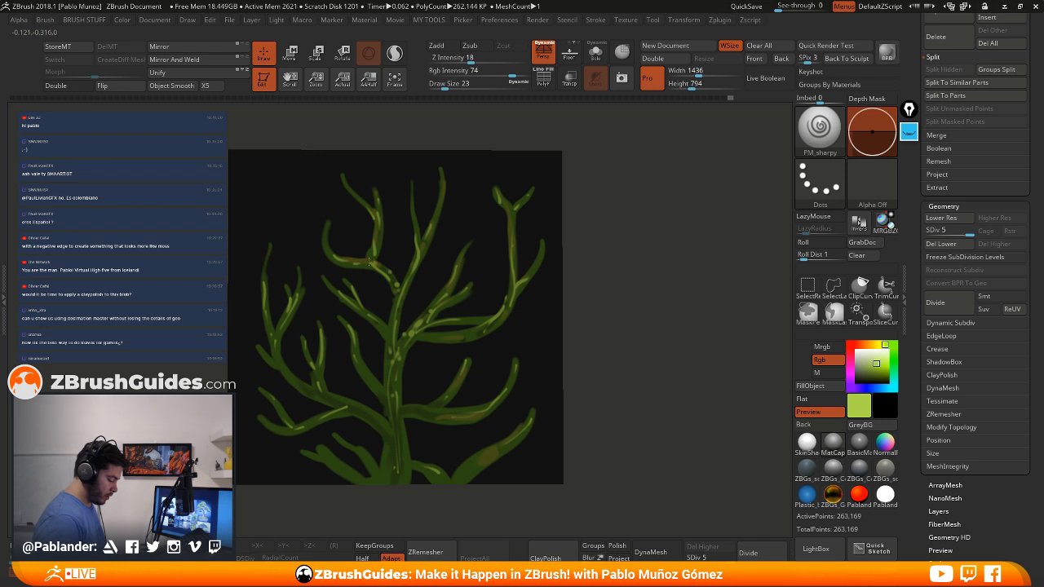
pyautogui.click(376, 251)
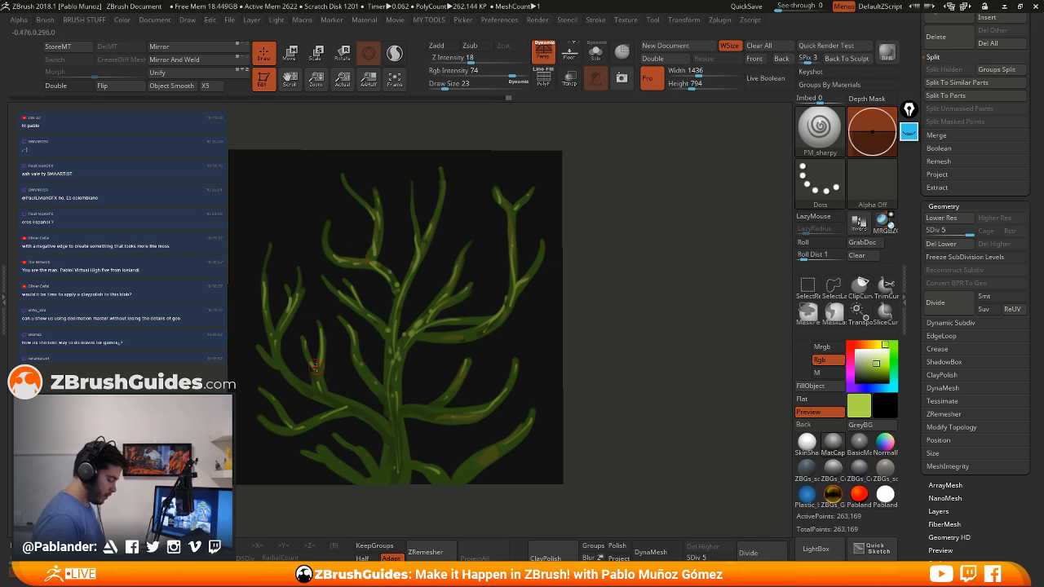
# Lower the painted plane to subdivision level 1
pyautogui.moveTo(646, 339)
pyautogui.keyDown('alt'); pyautogui.mouseDown()
pyautogui.moveTo(660, 333)
pyautogui.moveTo(620, 296)
pyautogui.moveTo(629, 295)
pyautogui.mouseUp(); pyautogui.keyUp('alt')
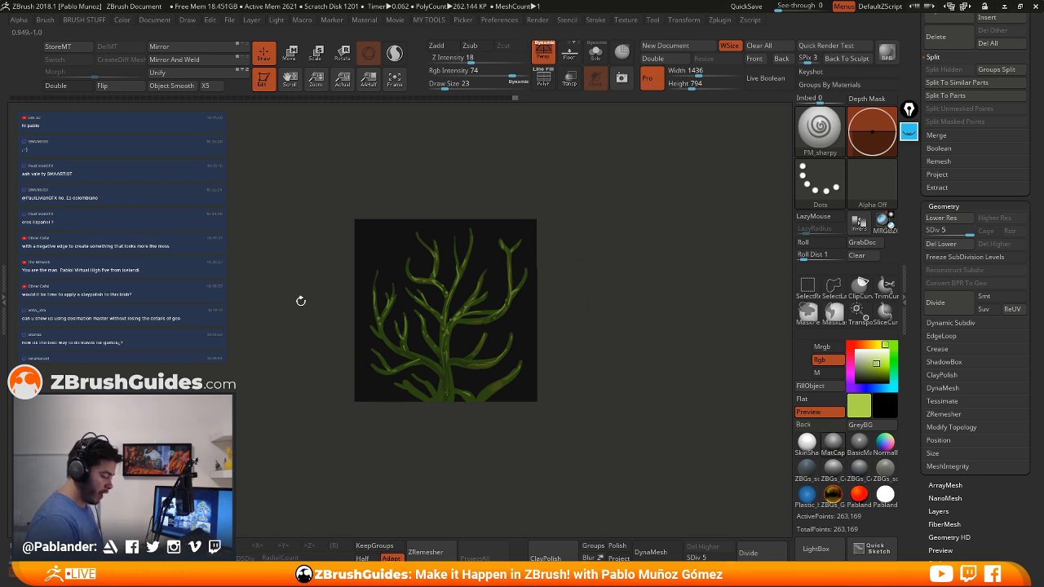
pyautogui.keyDown('alt'); pyautogui.moveTo(599, 228); pyautogui.dragTo(581, 233); pyautogui.keyUp('alt')
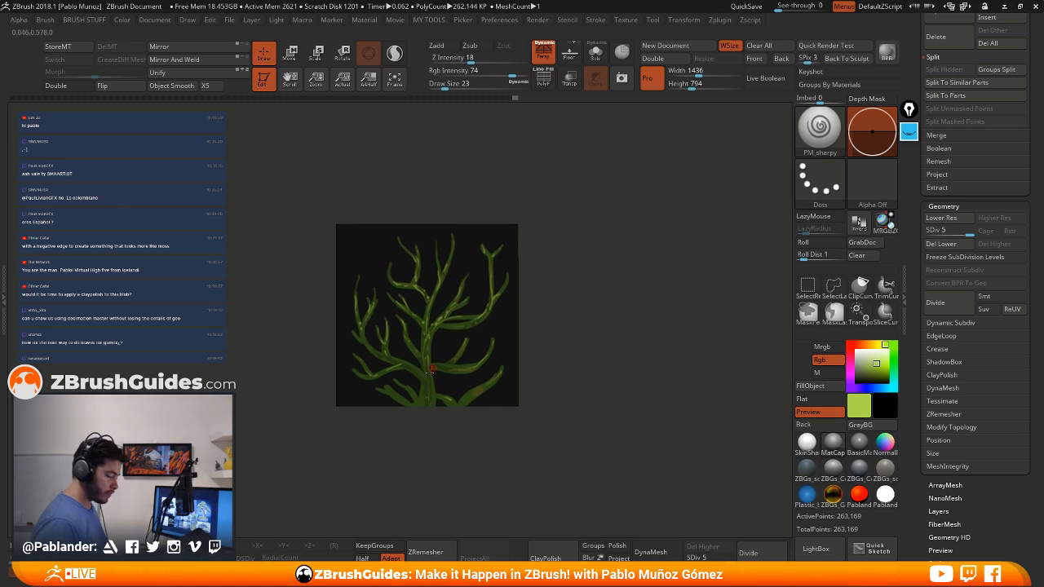
pyautogui.scroll(-5, 917, 274)
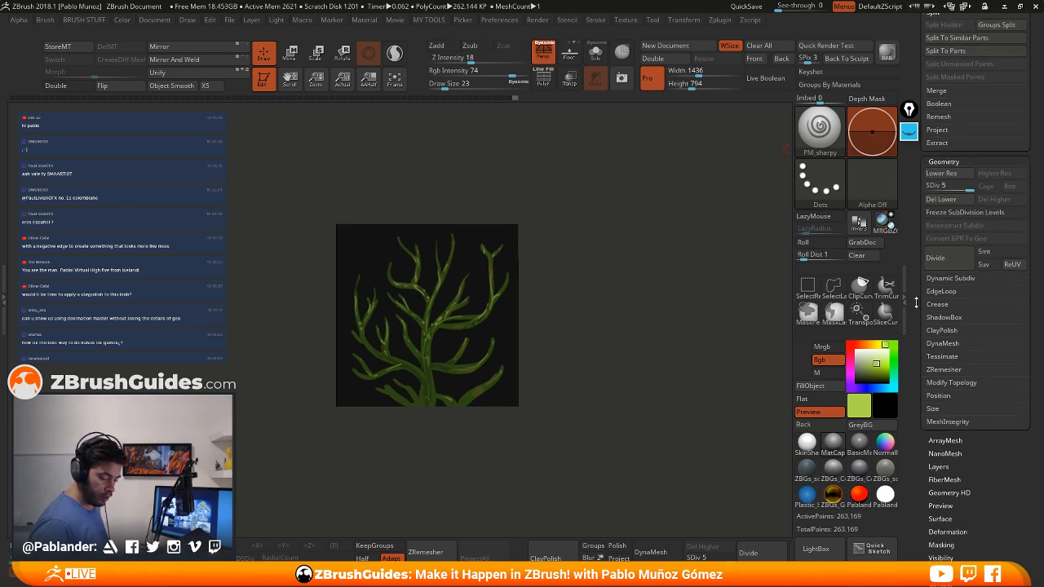
pyautogui.moveTo(917, 274); pyautogui.dragTo(917, 297)
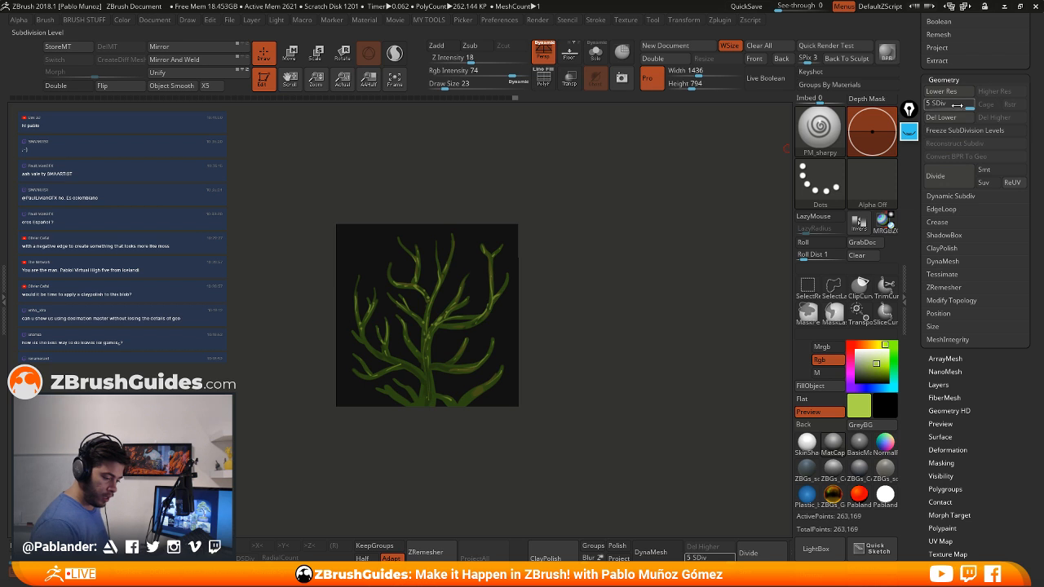
pyautogui.moveTo(956, 106); pyautogui.dragTo(926, 110)
pyautogui.scroll(2, 915, 110)
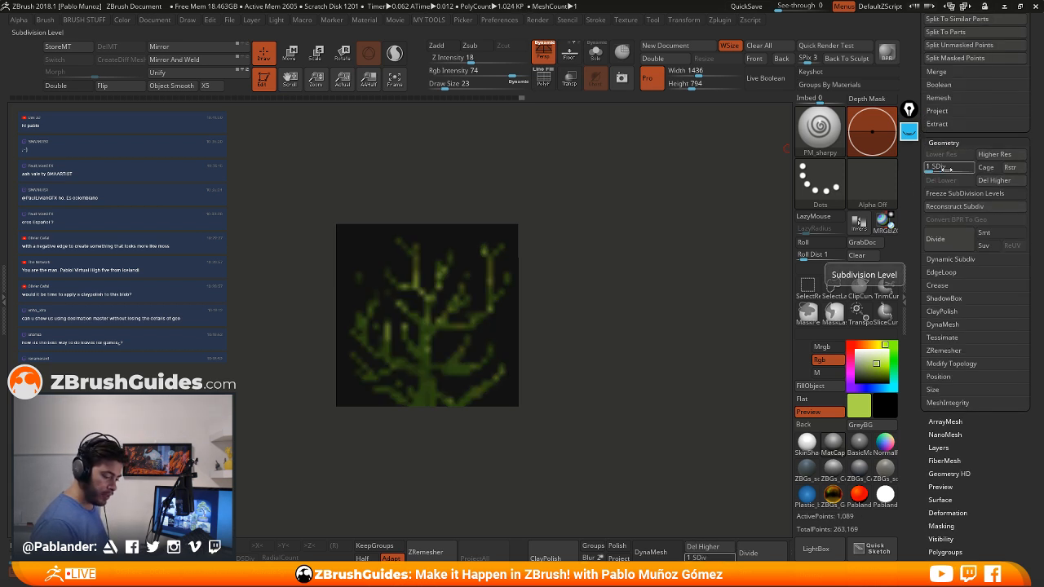
pyautogui.keyDown('alt'); pyautogui.moveTo(602, 275); pyautogui.dragTo(601, 299); pyautogui.keyUp('alt')
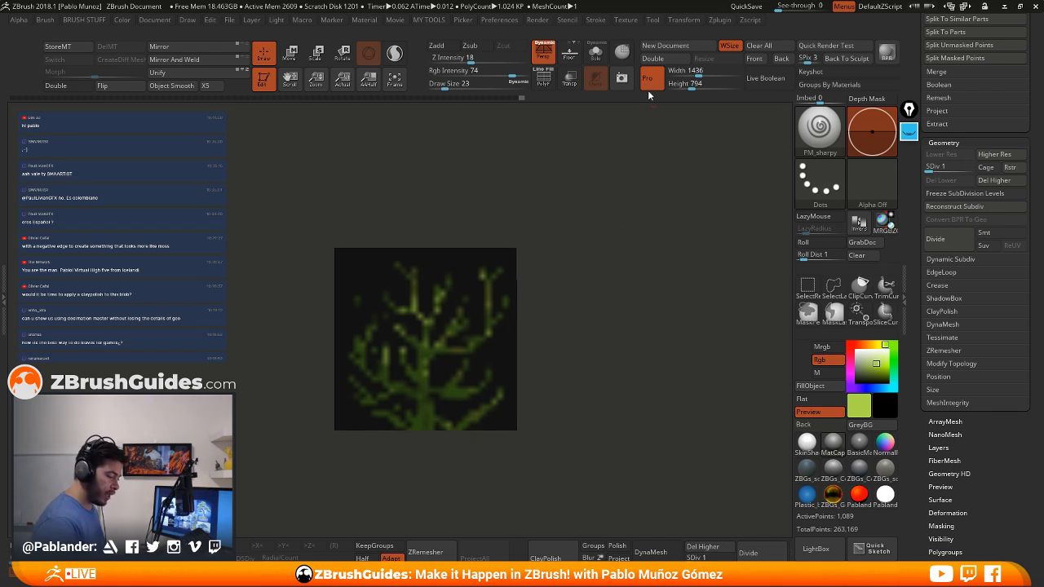
# Unwrap the plane's UVs with UV Master, keeping the Symmetry and Polygroups options on
pyautogui.click(723, 25)
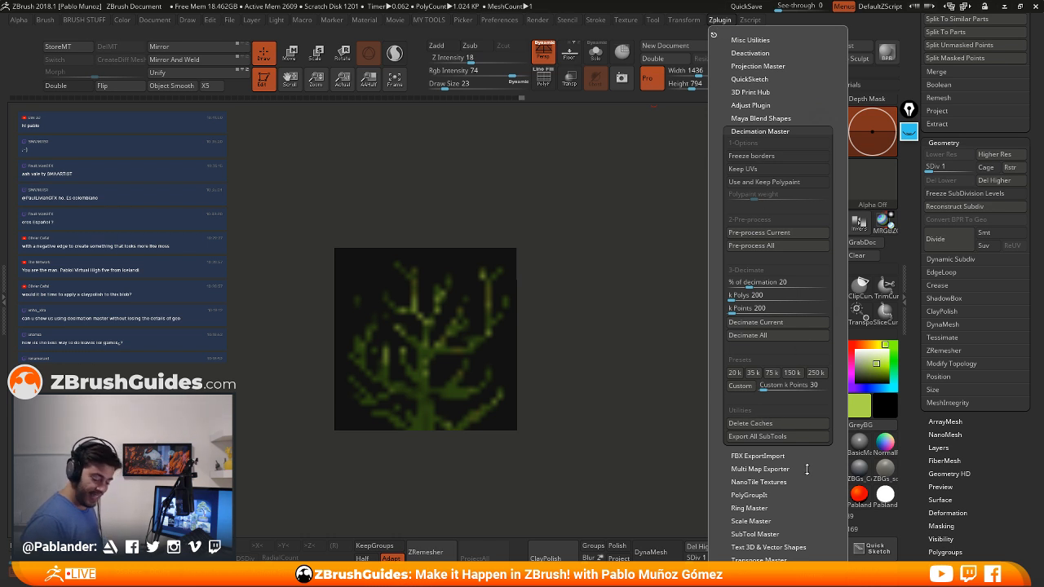
pyautogui.scroll(-3, 807, 467)
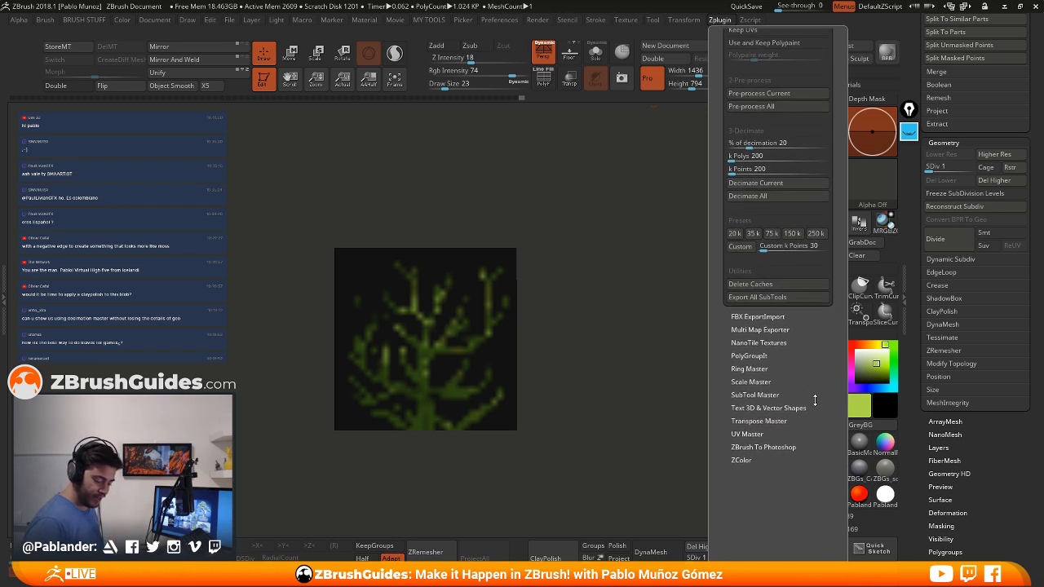
pyautogui.click(752, 436)
pyautogui.moveTo(795, 416); pyautogui.dragTo(808, 329)
pyautogui.click(805, 289)
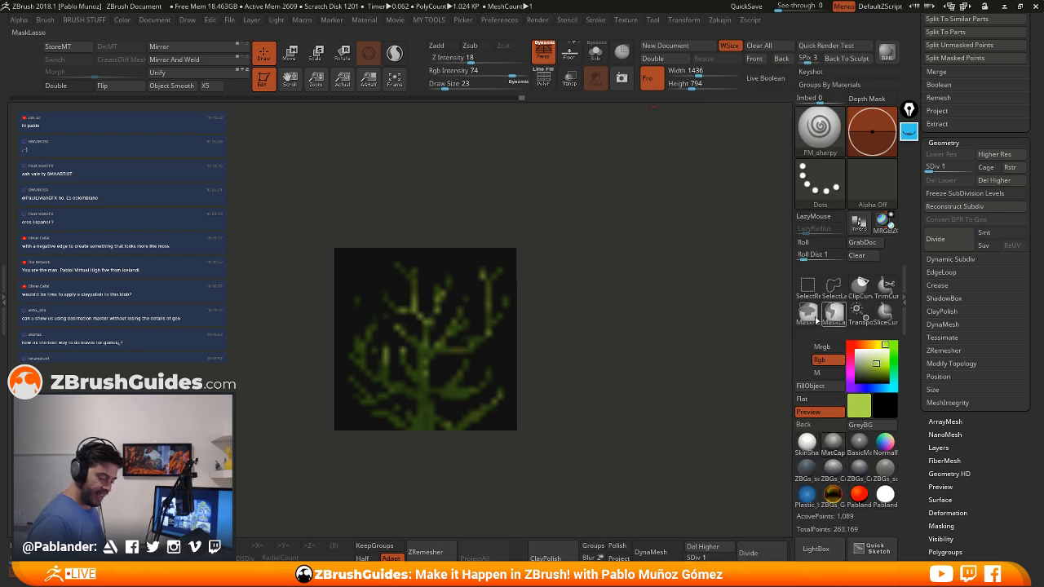
pyautogui.click(720, 23)
pyautogui.scroll(-4, 763, 276)
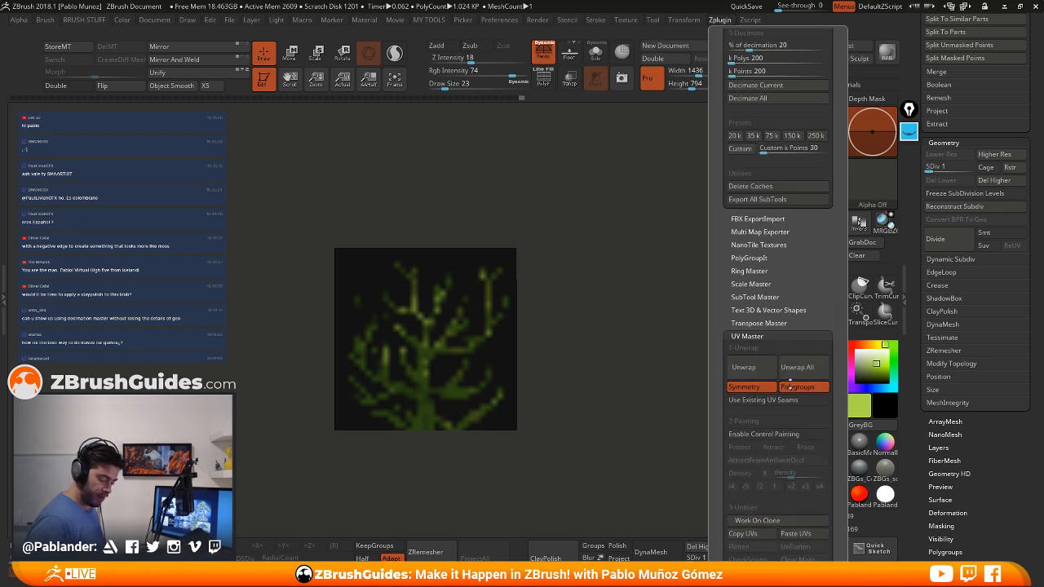
pyautogui.click(752, 309)
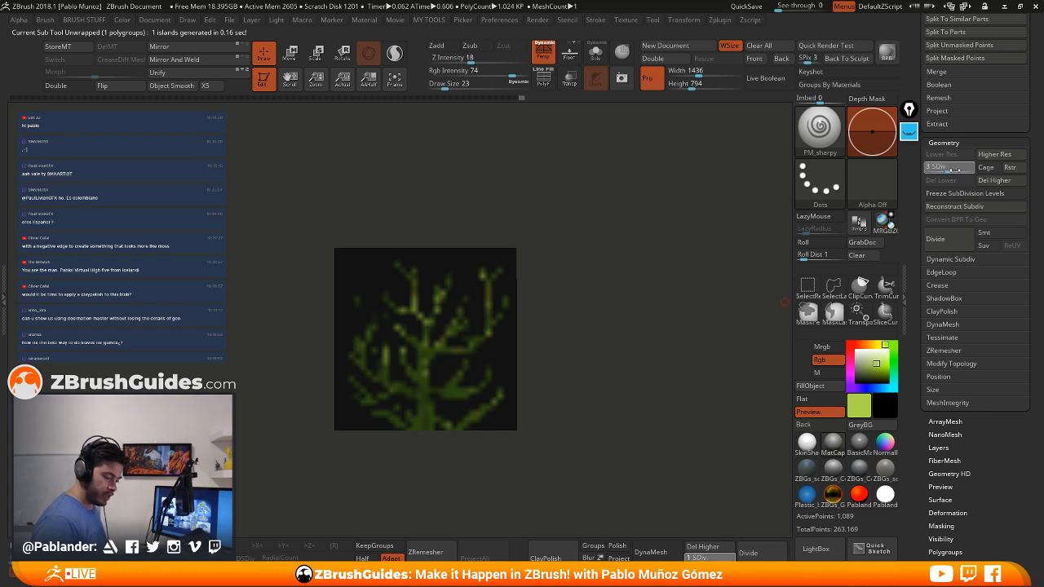
# Return the plane to subdivision level 5 and create a new texture map from its polypaint
pyautogui.click(969, 168)
pyautogui.scroll(-5, 979, 418)
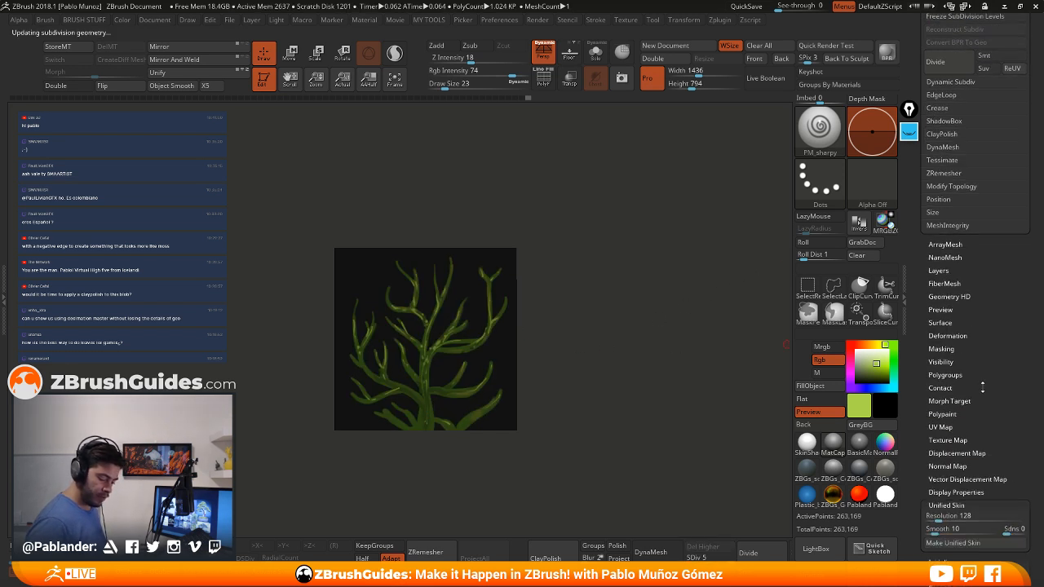
pyautogui.moveTo(961, 362); pyautogui.dragTo(963, 320)
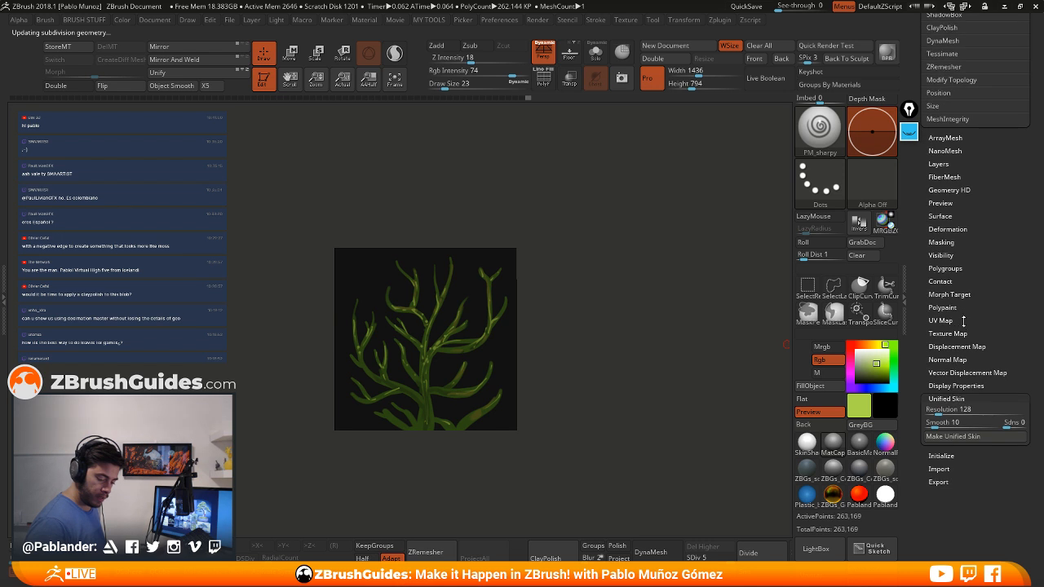
pyautogui.click(960, 333)
pyautogui.scroll(5, 966, 318)
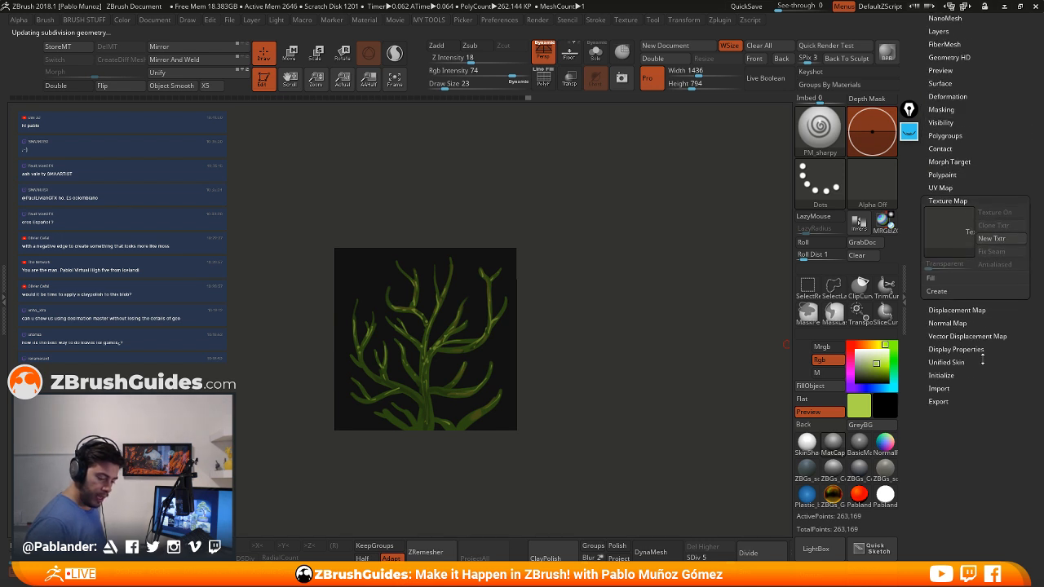
pyautogui.click(944, 291)
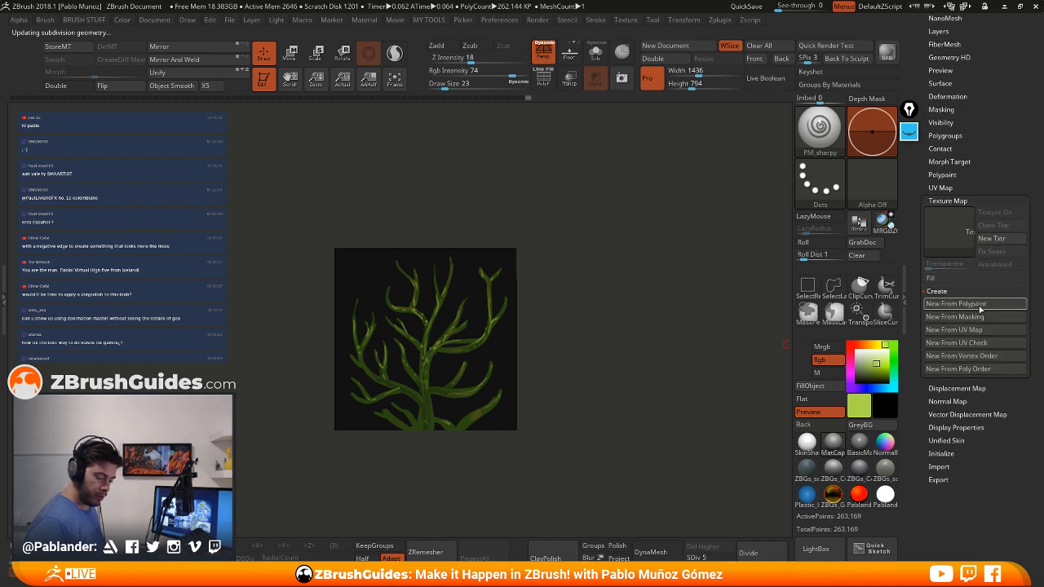
pyautogui.click(984, 306)
pyautogui.moveTo(951, 237)
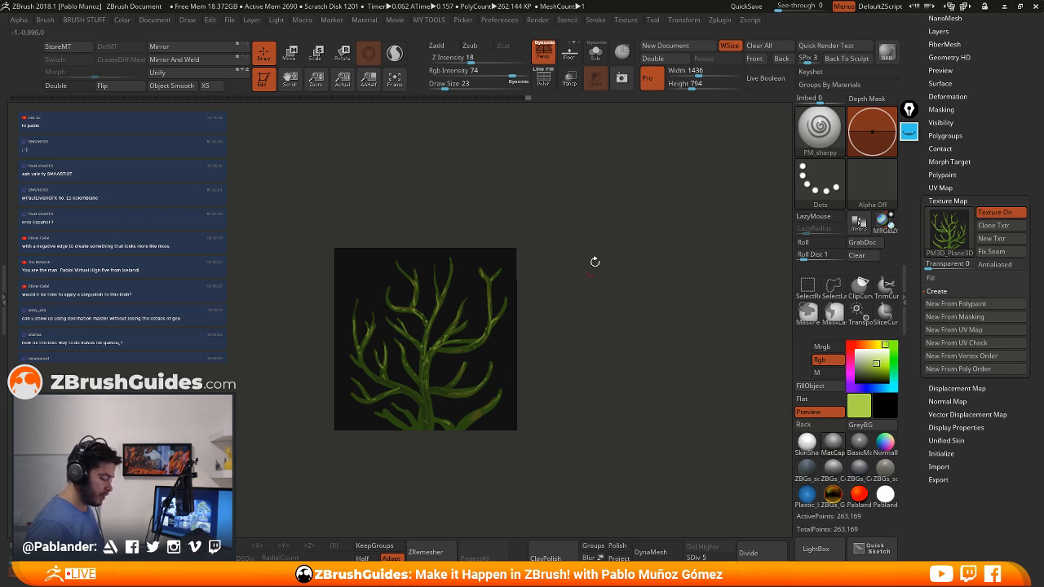
pyautogui.click(625, 19)
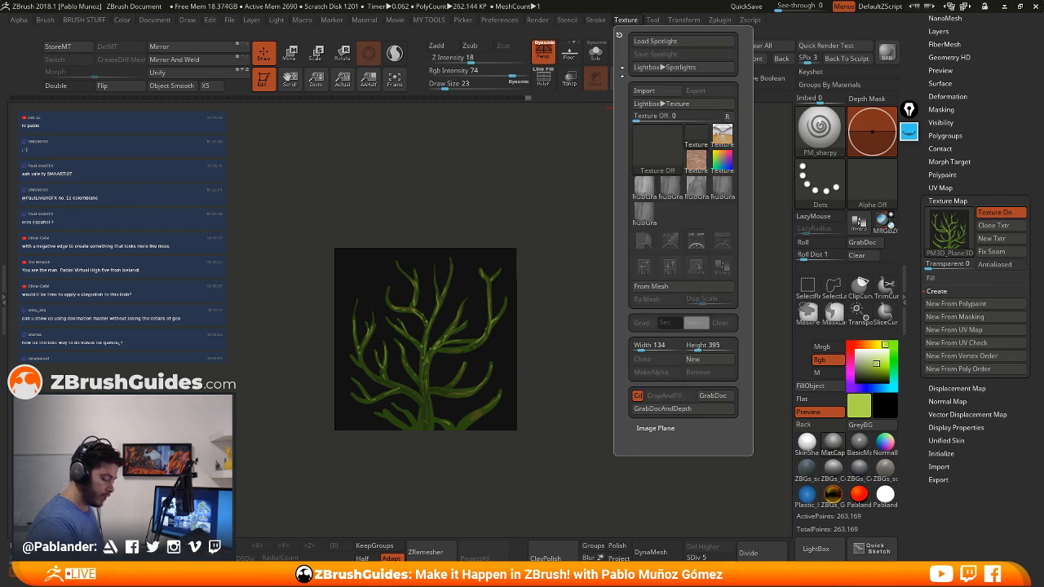
pyautogui.click(712, 396)
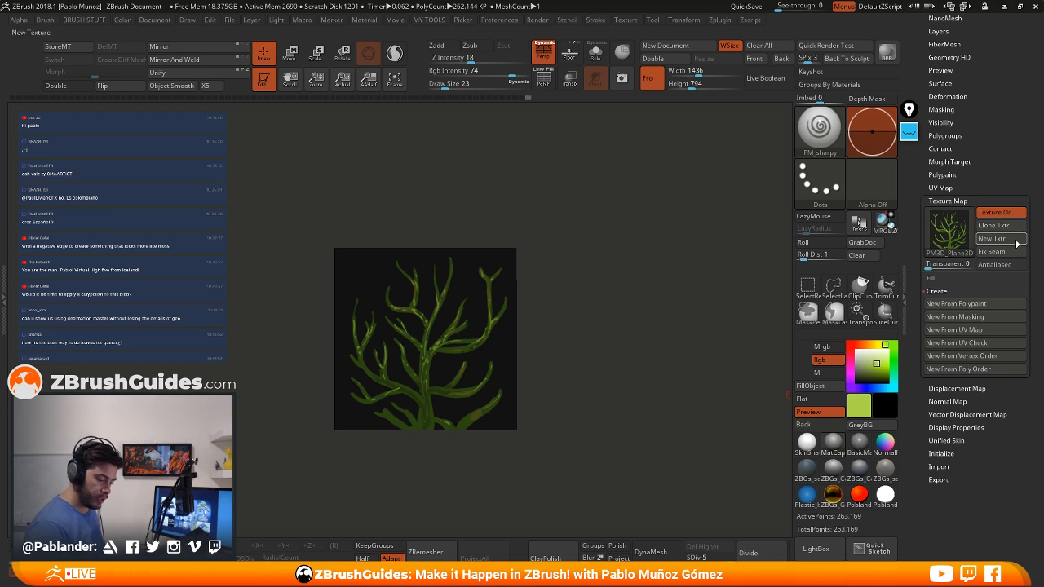
pyautogui.click(625, 20)
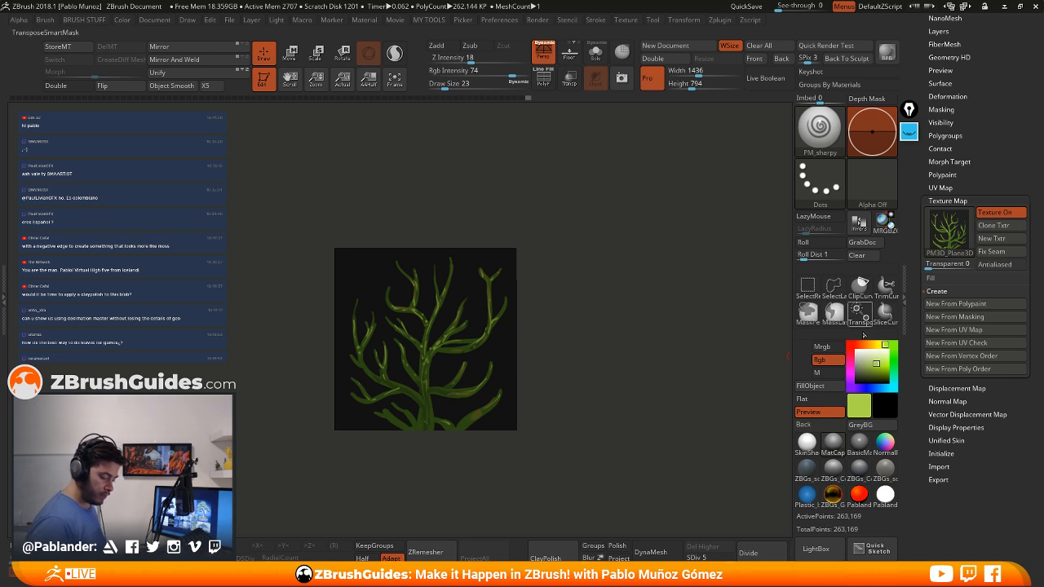
# Set the active colour to white and switch to the tree-on-base sculpture tool
pyautogui.click(855, 351)
pyautogui.scroll(5, 959, 349)
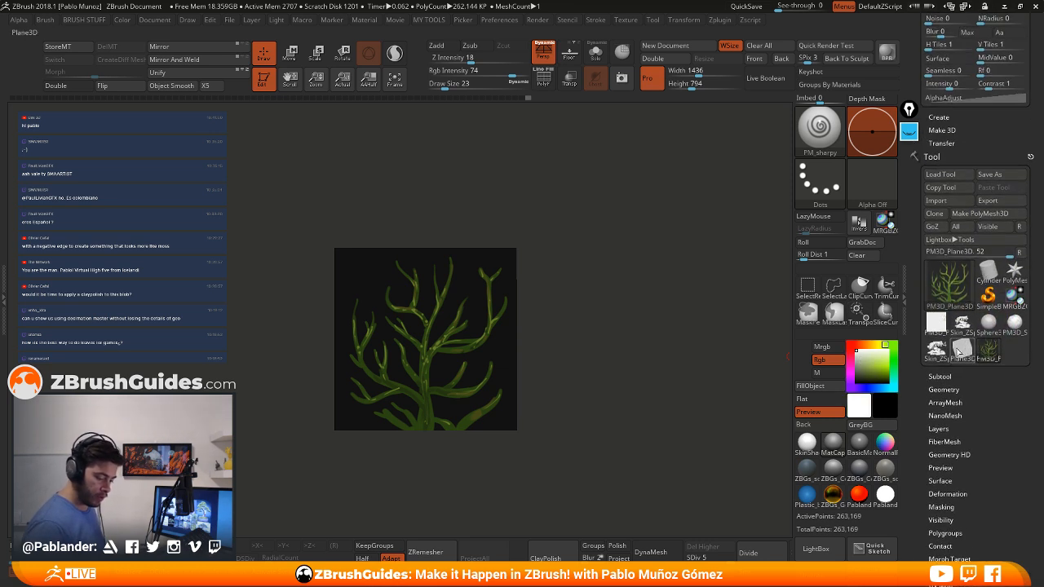
pyautogui.click(938, 351)
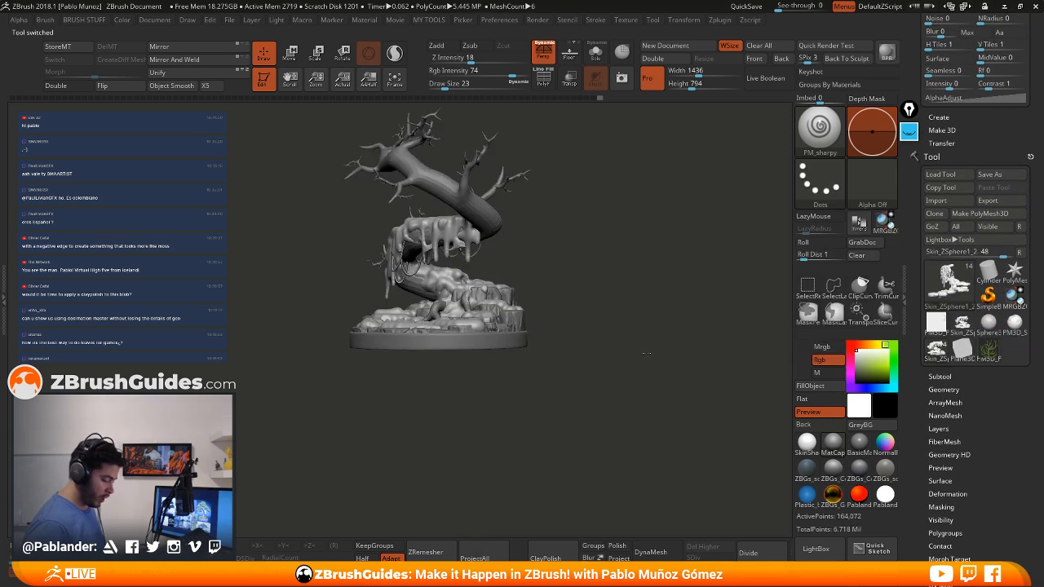
pyautogui.moveTo(646, 353)
pyautogui.mouseDown()
pyautogui.moveTo(582, 332)
pyautogui.moveTo(564, 272)
pyautogui.moveTo(568, 317)
pyautogui.moveTo(631, 373)
pyautogui.moveTo(687, 389)
pyautogui.mouseUp()
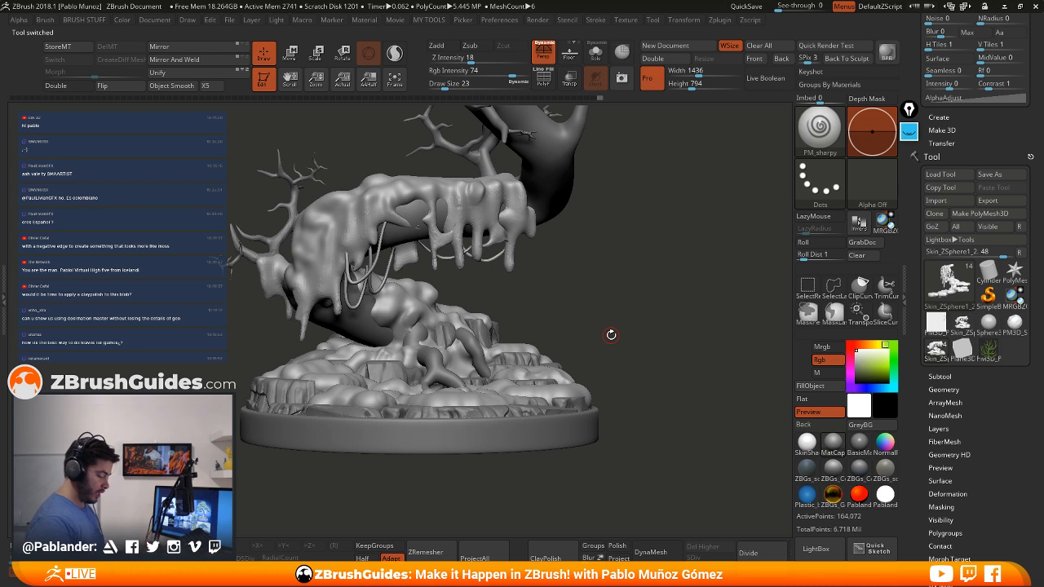
# Generate a FiberMesh preview on the moss subtool with the default modifiers
pyautogui.moveTo(982, 394); pyautogui.dragTo(982, 340)
pyautogui.moveTo(611, 294)
pyautogui.mouseDown()
pyautogui.moveTo(608, 312)
pyautogui.moveTo(604, 298)
pyautogui.moveTo(622, 301)
pyautogui.moveTo(646, 329)
pyautogui.moveTo(506, 222)
pyautogui.moveTo(457, 236)
pyautogui.moveTo(482, 310)
pyautogui.moveTo(507, 336)
pyautogui.moveTo(533, 324)
pyautogui.moveTo(629, 331)
pyautogui.mouseUp()
pyautogui.moveTo(982, 378); pyautogui.dragTo(958, 340)
pyautogui.click(944, 351)
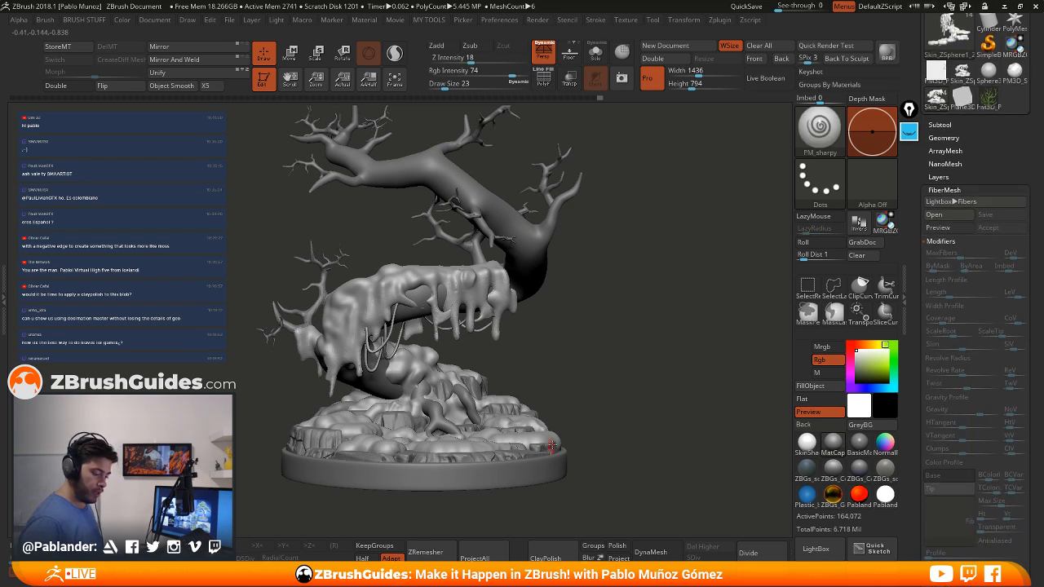
pyautogui.moveTo(981, 184); pyautogui.dragTo(981, 145)
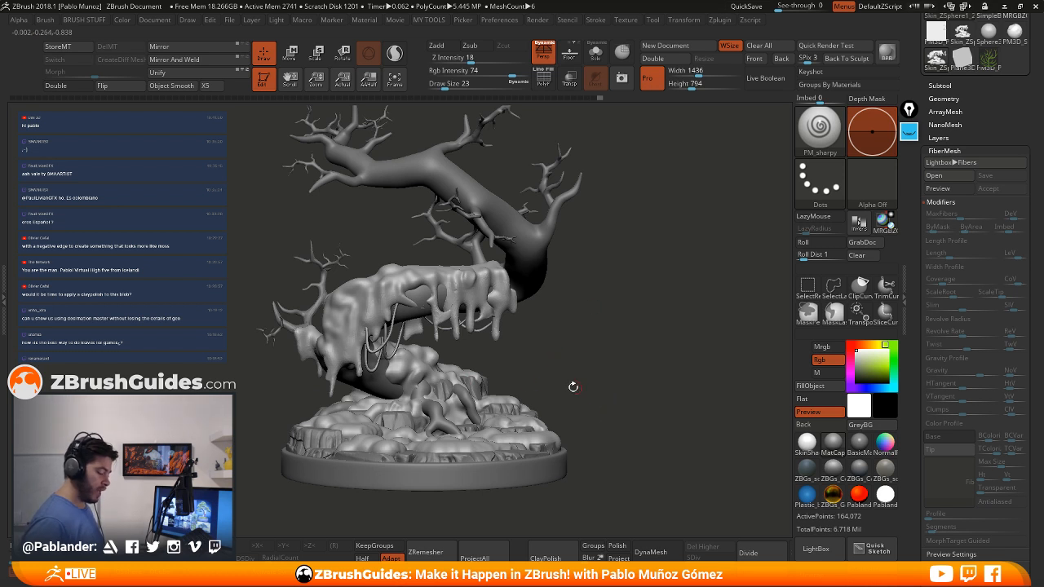
pyautogui.click(946, 189)
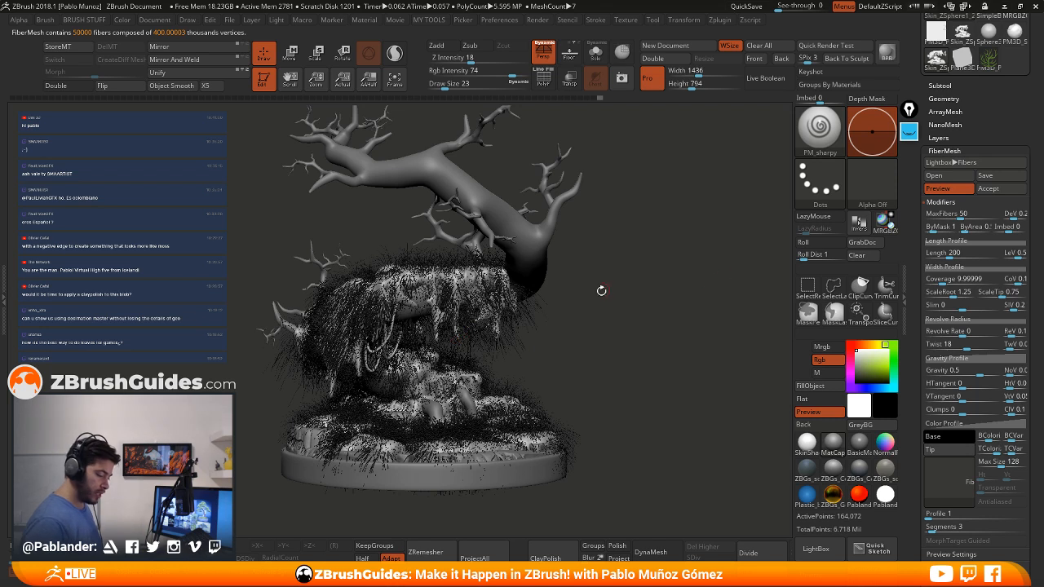
# Isolate the moss subtool to examine its fibres from above and the side, and turn off the FiberMesh preview
pyautogui.click(595, 52)
pyautogui.moveTo(632, 238); pyautogui.dragTo(344, 386)
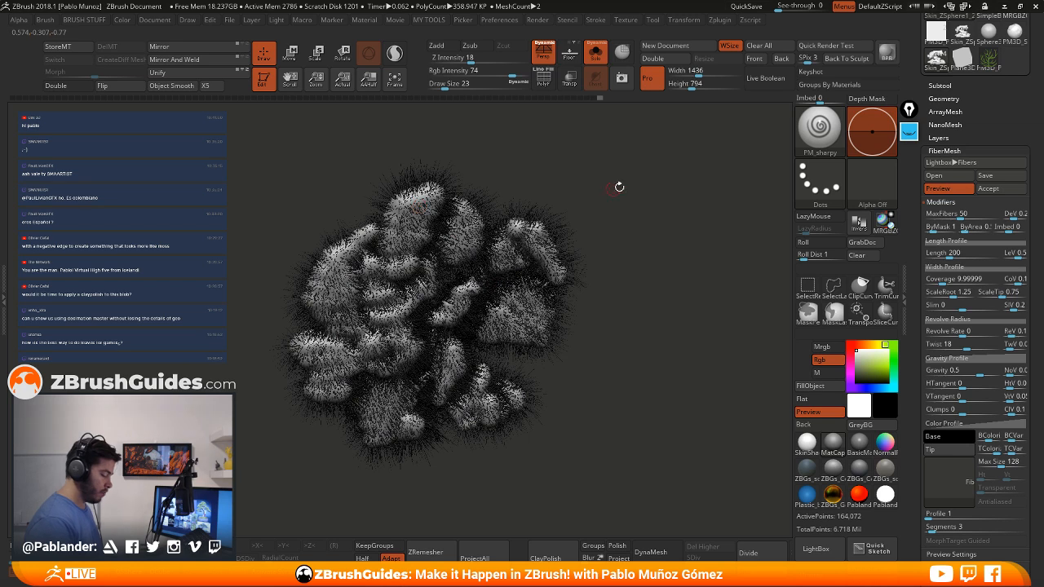
pyautogui.moveTo(619, 187); pyautogui.dragTo(476, 309)
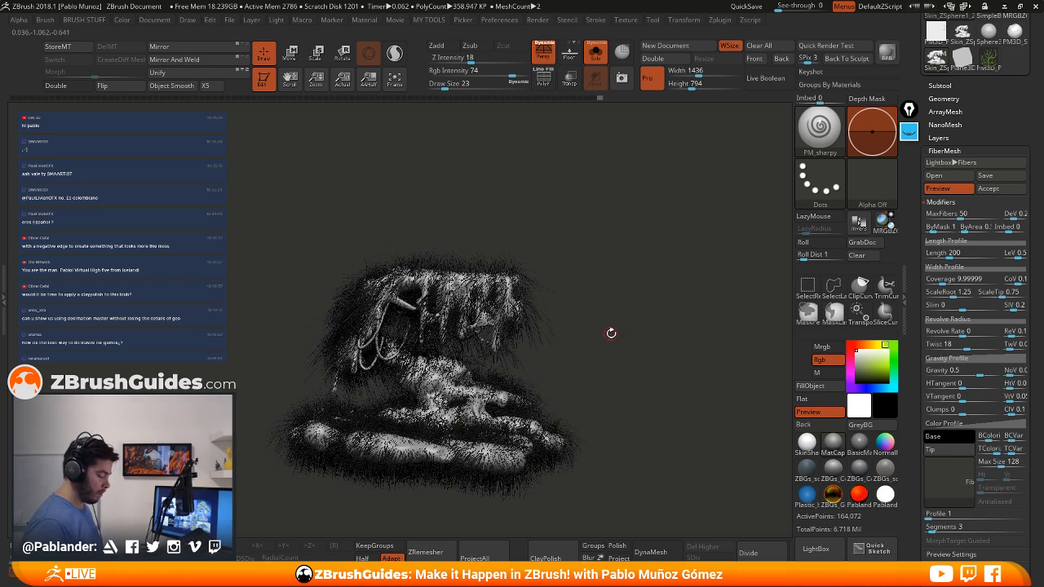
pyautogui.moveTo(613, 333); pyautogui.dragTo(576, 350)
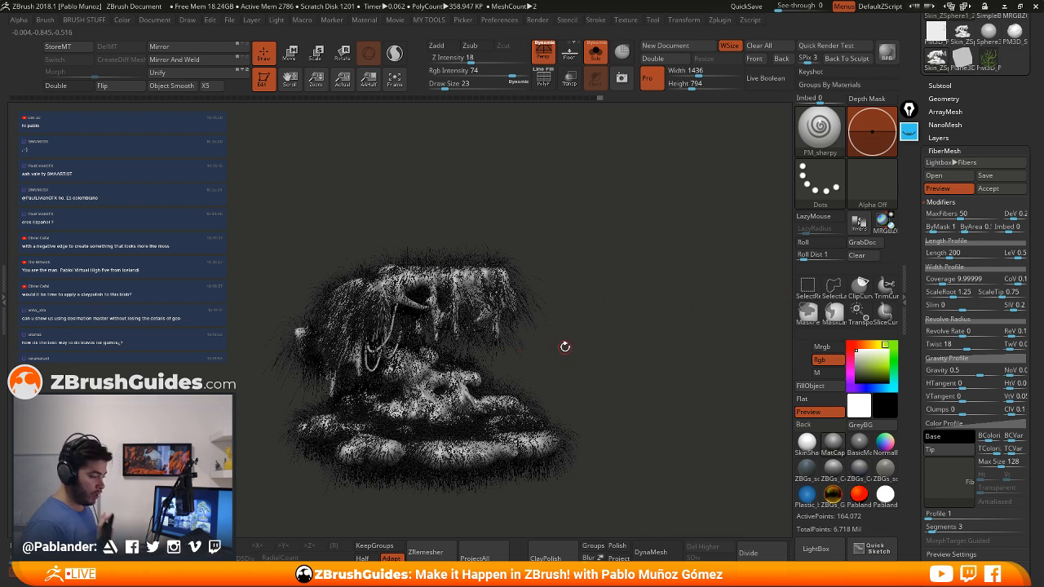
pyautogui.click(953, 189)
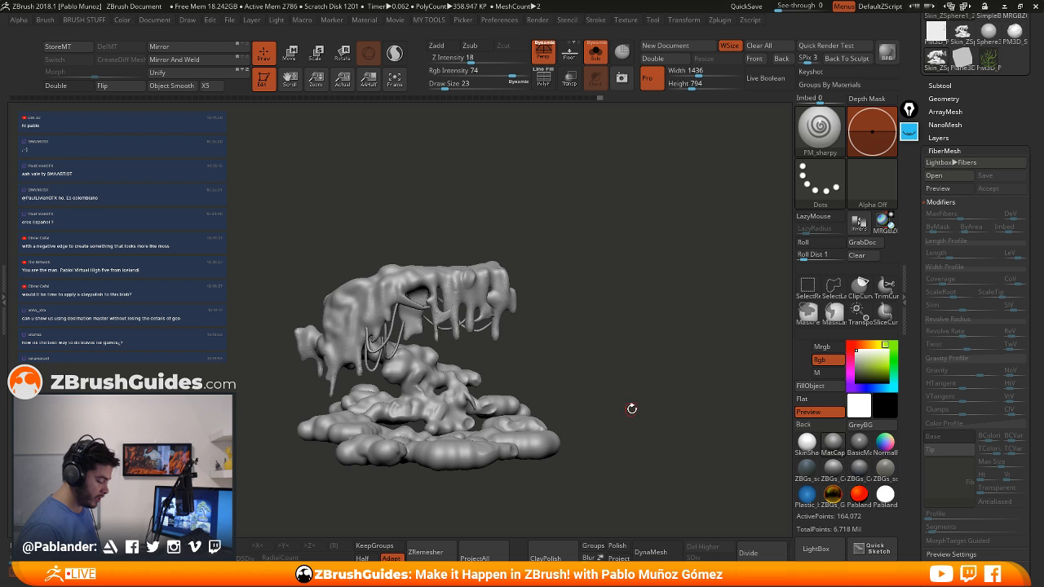
# Merge the isolated moss into a single polygroup with its polyframe displayed, and turn off perspective for a view from below
pyautogui.scroll(-10, 970, 261)
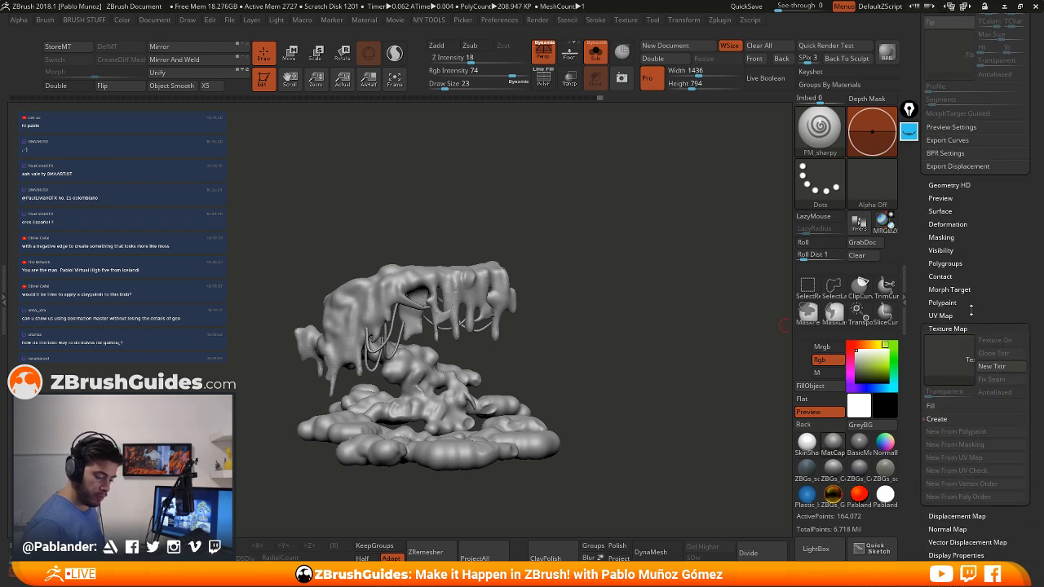
pyautogui.press('shift')
pyautogui.click(945, 264)
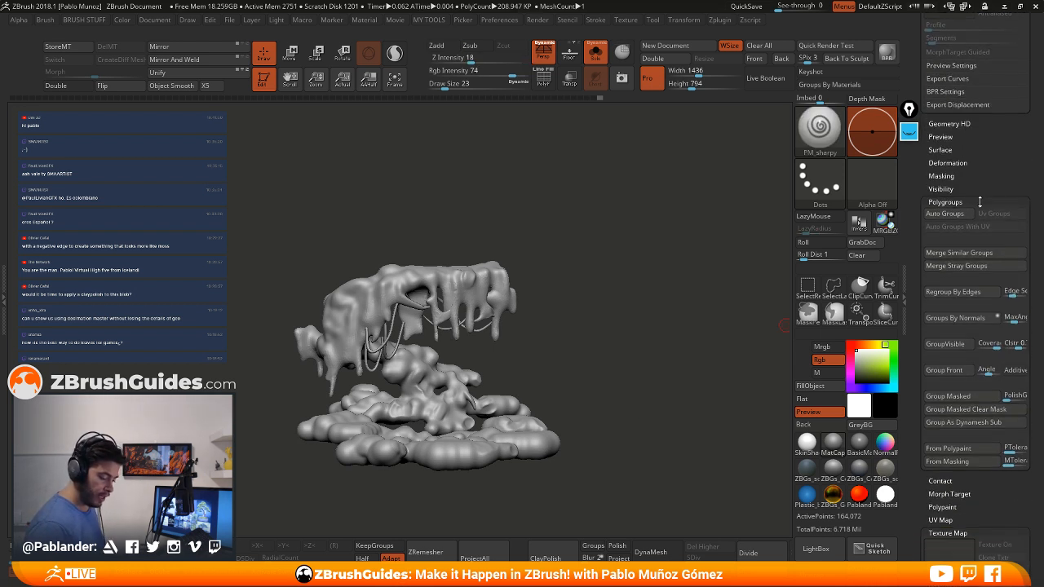
pyautogui.hotkey('shift', 'f')
pyautogui.moveTo(560, 272); pyautogui.dragTo(592, 304)
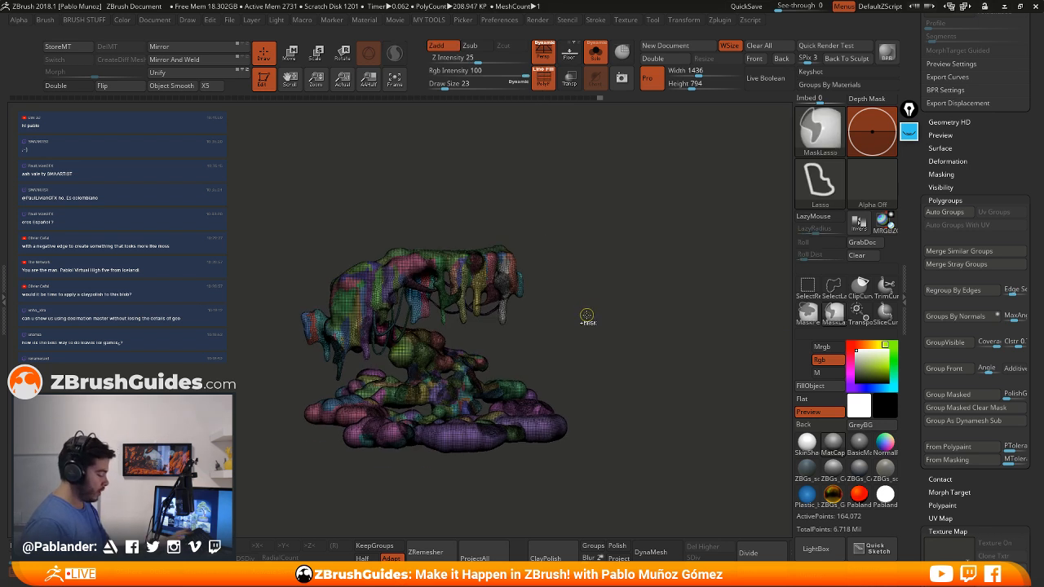
pyautogui.keyDown('ctrl'); pyautogui.click(592, 311); pyautogui.keyUp('ctrl')
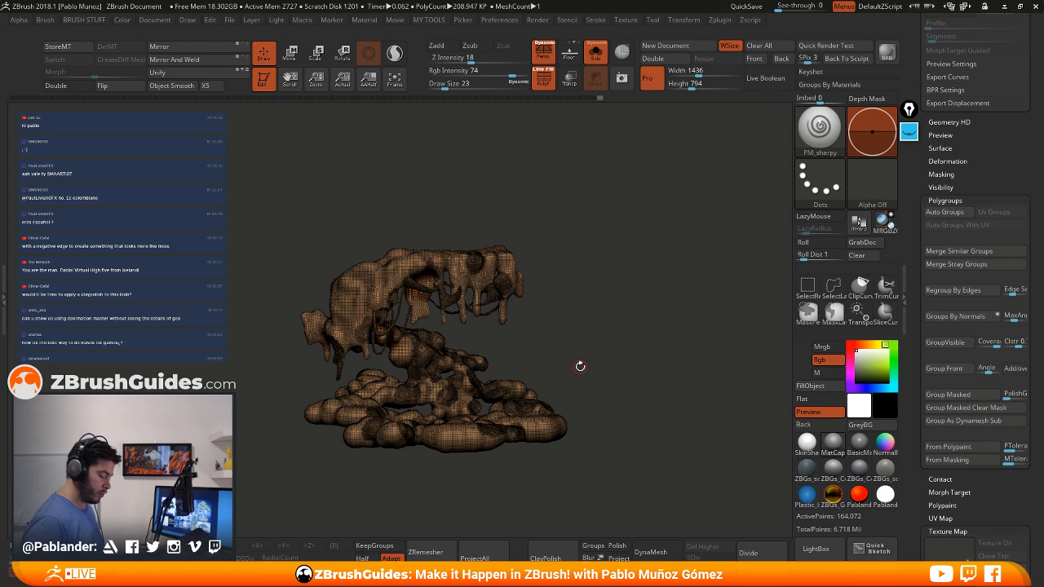
pyautogui.moveTo(595, 402); pyautogui.dragTo(599, 260)
pyautogui.click(544, 59)
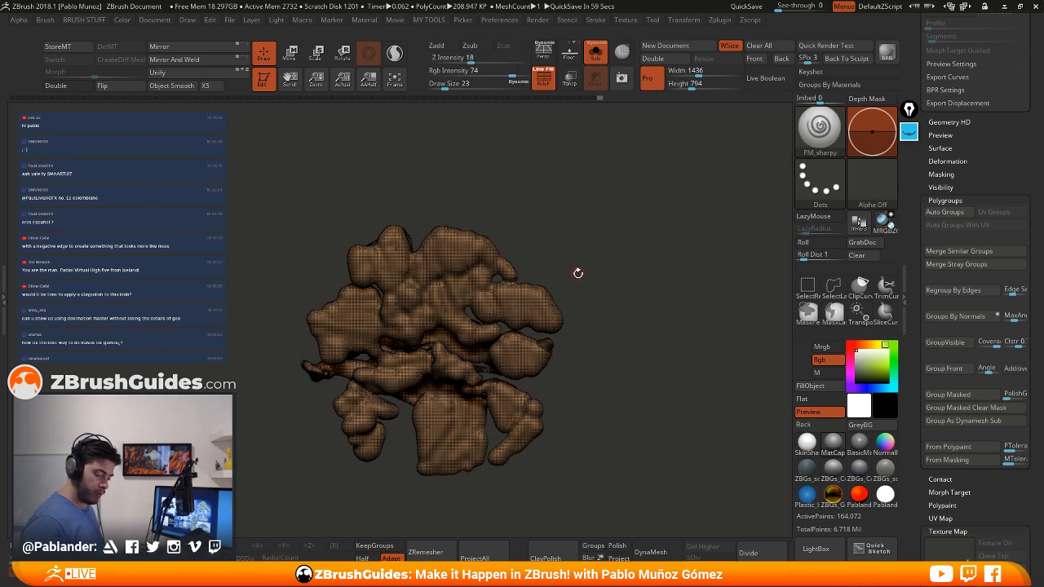
# Try to separate the moss's underside into its own polygroup with Group Front from the view below
pyautogui.scroll(-1, 979, 342)
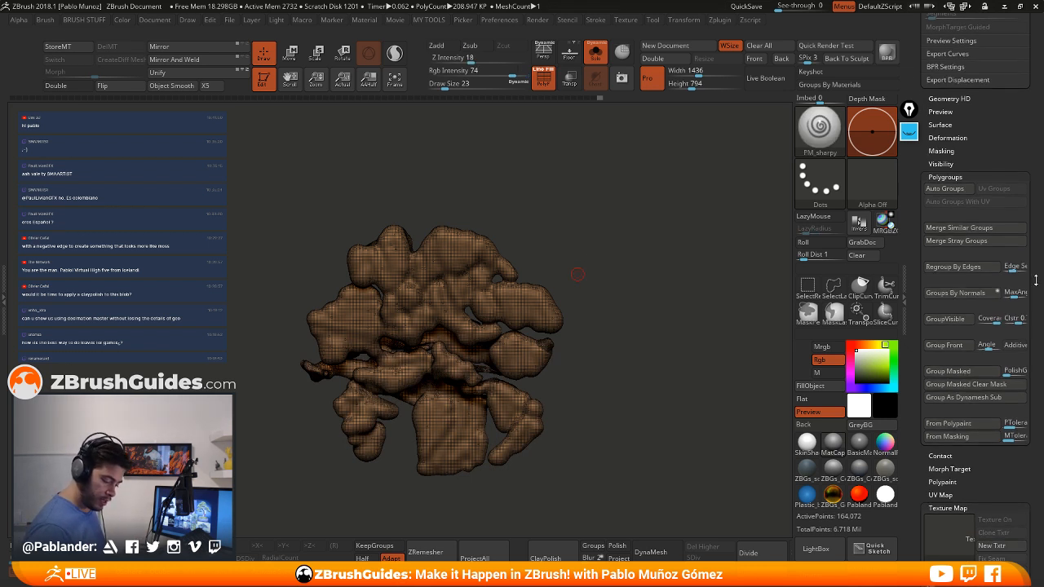
pyautogui.click(949, 348)
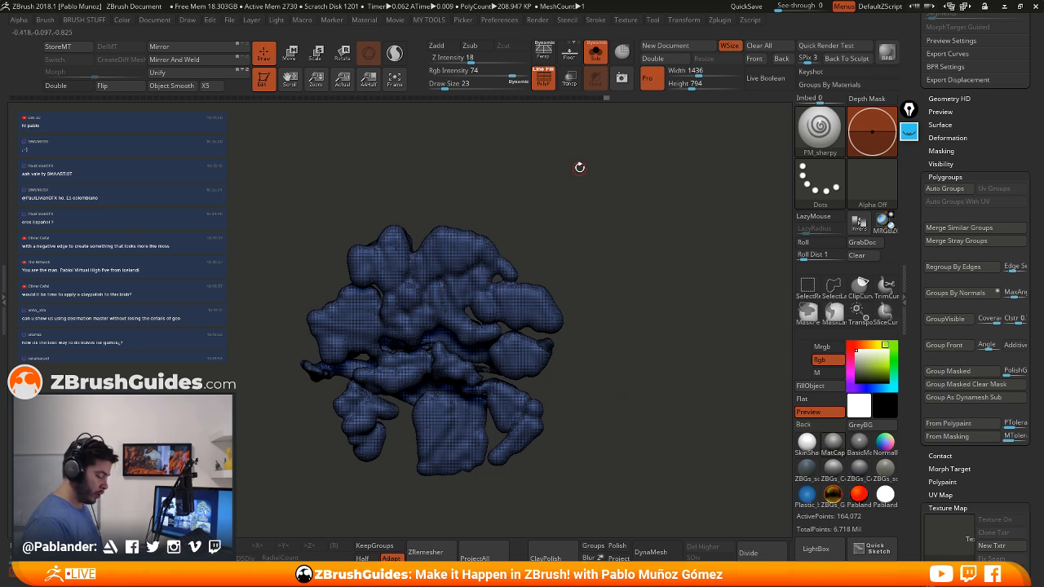
pyautogui.moveTo(579, 167); pyautogui.dragTo(526, 344)
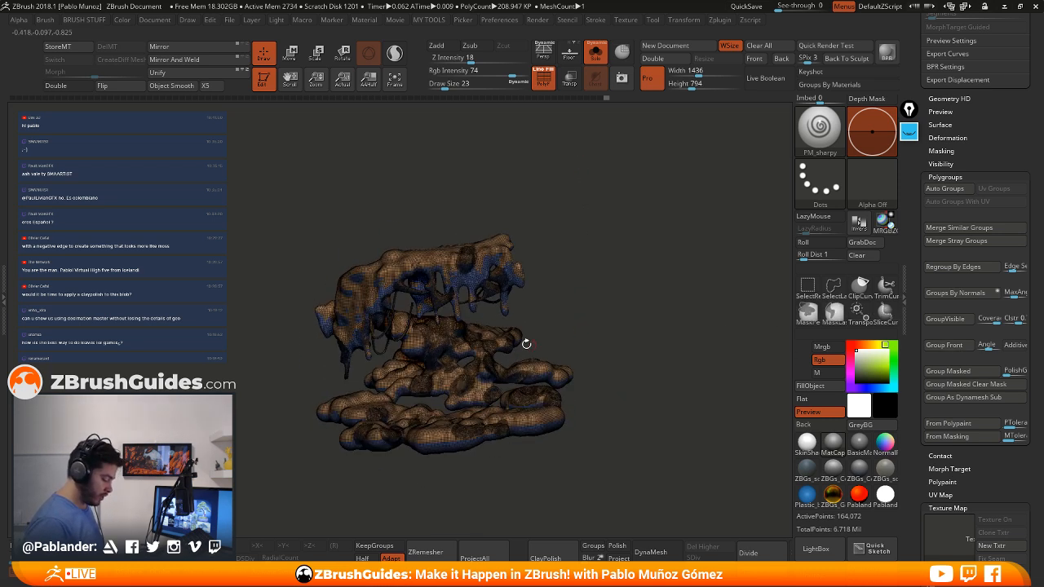
pyautogui.moveTo(559, 278); pyautogui.dragTo(370, 409)
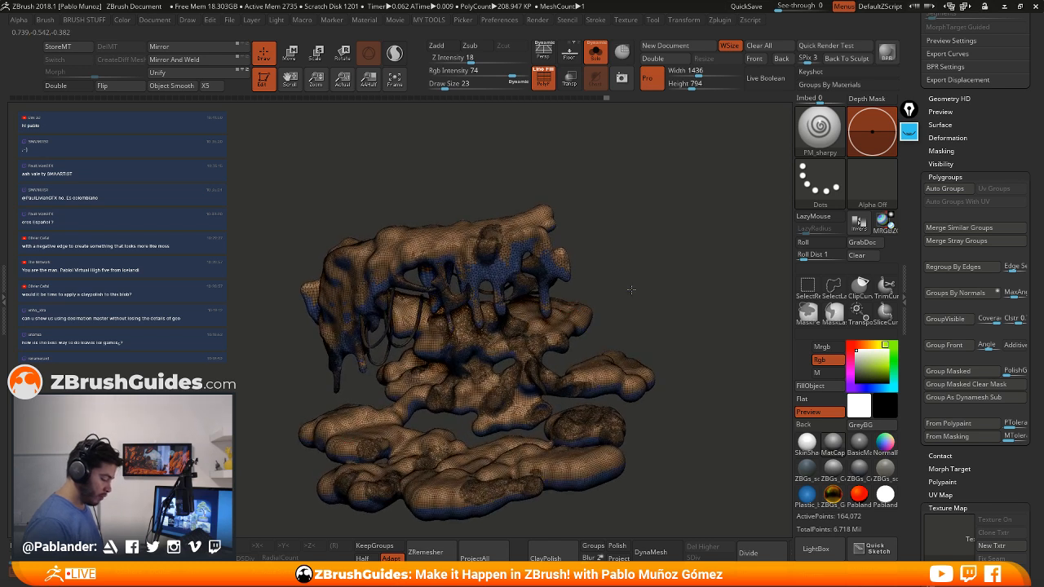
pyautogui.moveTo(632, 289); pyautogui.dragTo(608, 294)
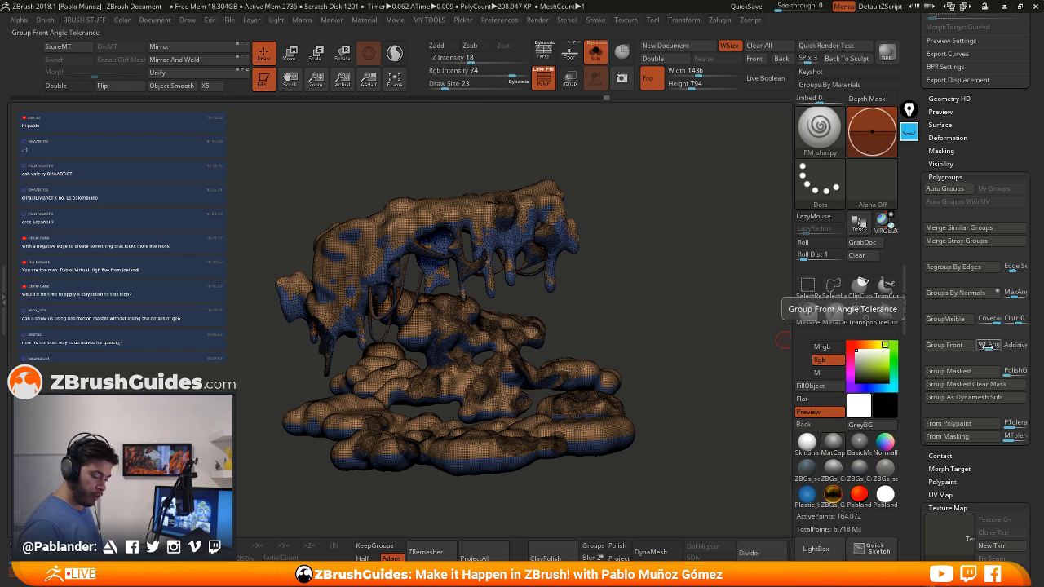
# Reset the moss to one polygroup and regroup its underside with Group Front from below, using a lower angle tolerance
pyautogui.hotkey('ctrl', 'w')
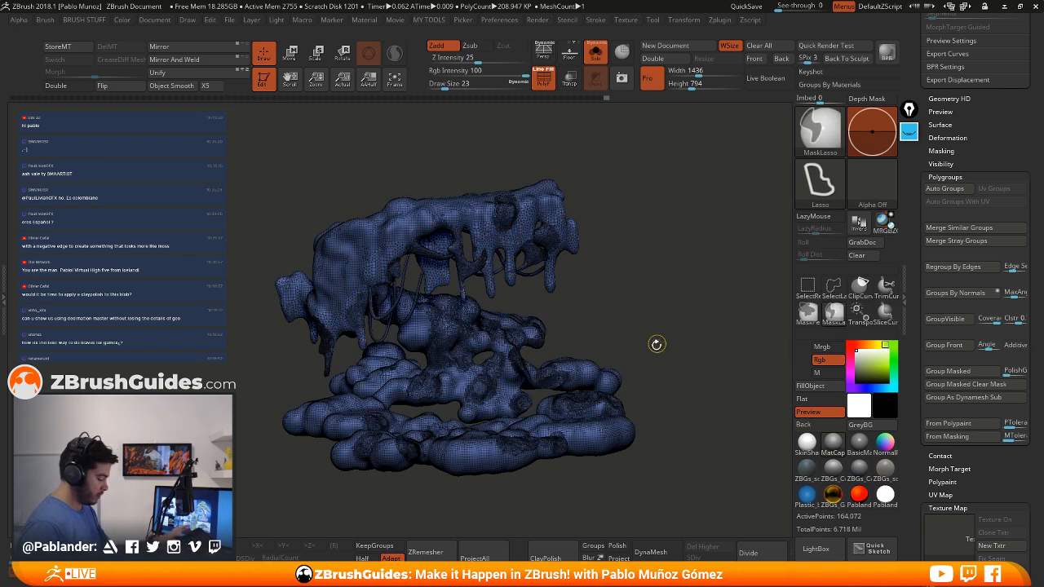
pyautogui.moveTo(662, 378); pyautogui.dragTo(657, 236)
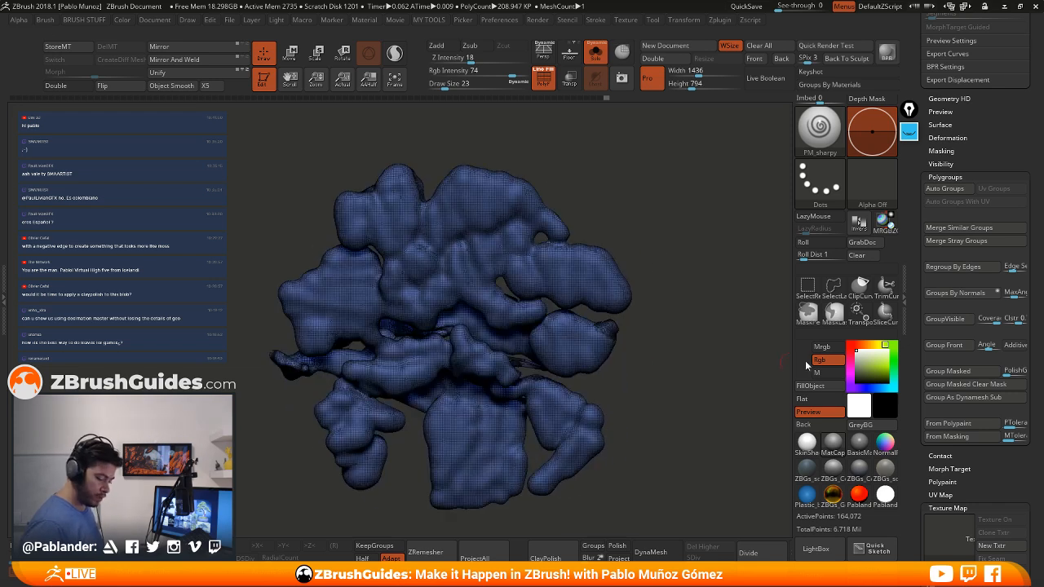
pyautogui.click(986, 347)
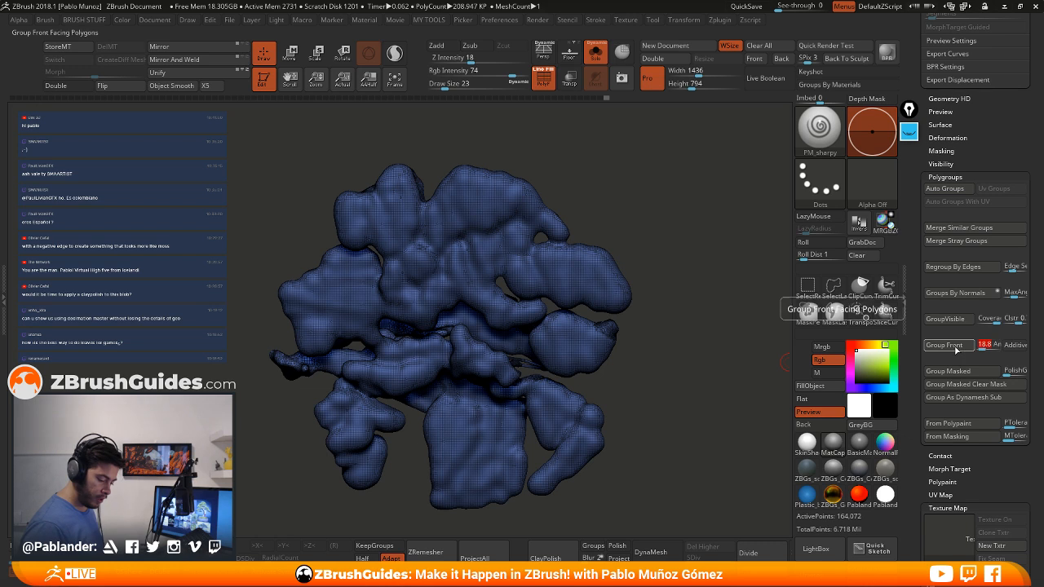
pyautogui.click(956, 346)
pyautogui.click(986, 348)
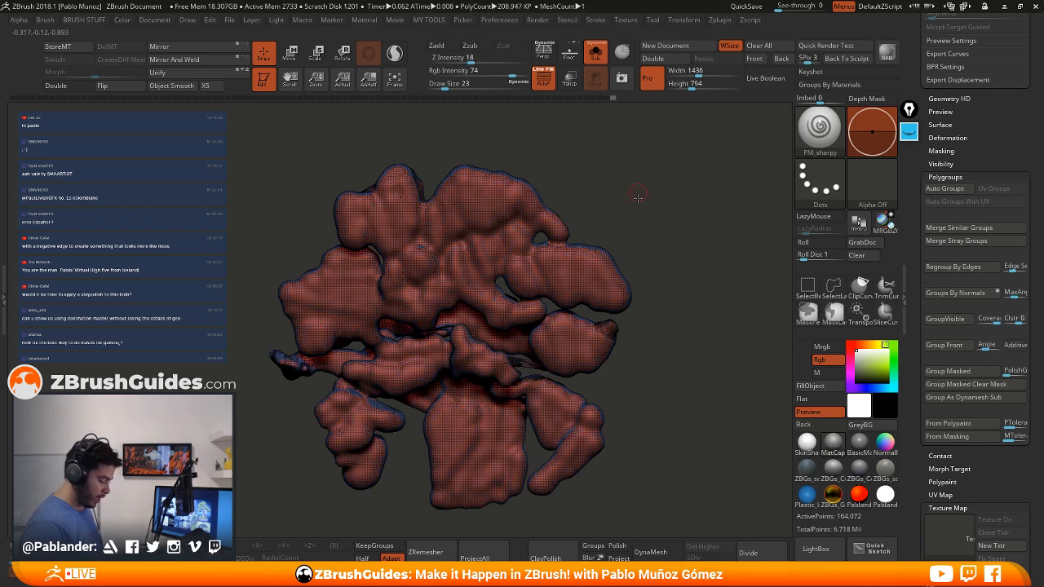
pyautogui.moveTo(636, 198); pyautogui.dragTo(587, 275)
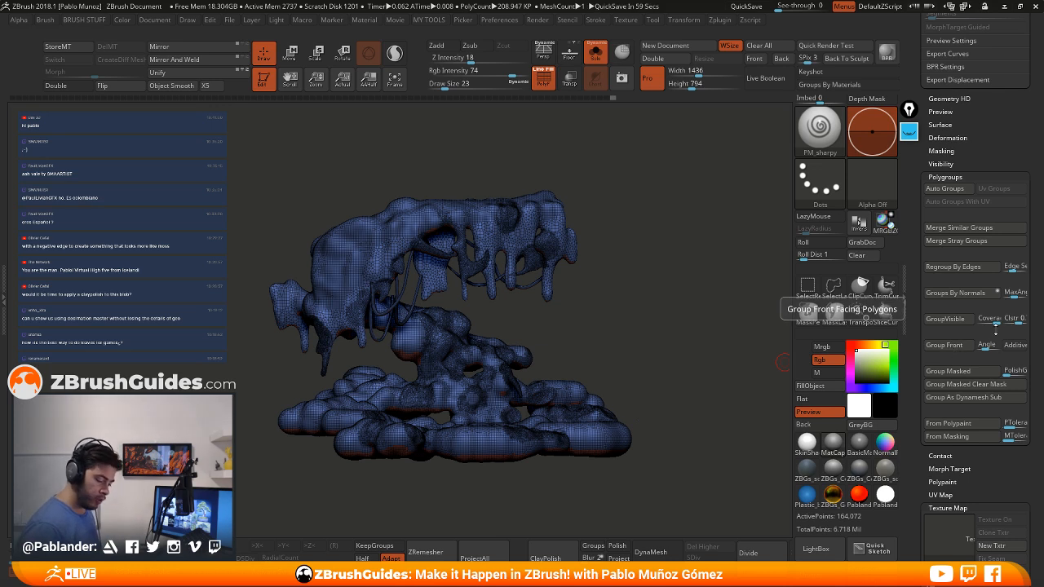
pyautogui.moveTo(656, 326)
pyautogui.mouseDown()
pyautogui.moveTo(643, 347)
pyautogui.moveTo(650, 278)
pyautogui.moveTo(655, 313)
pyautogui.mouseUp()
# Bring back the whole tree sculpture with perspective on and the polyframe hidden
pyautogui.moveTo(975, 136); pyautogui.dragTo(969, 260)
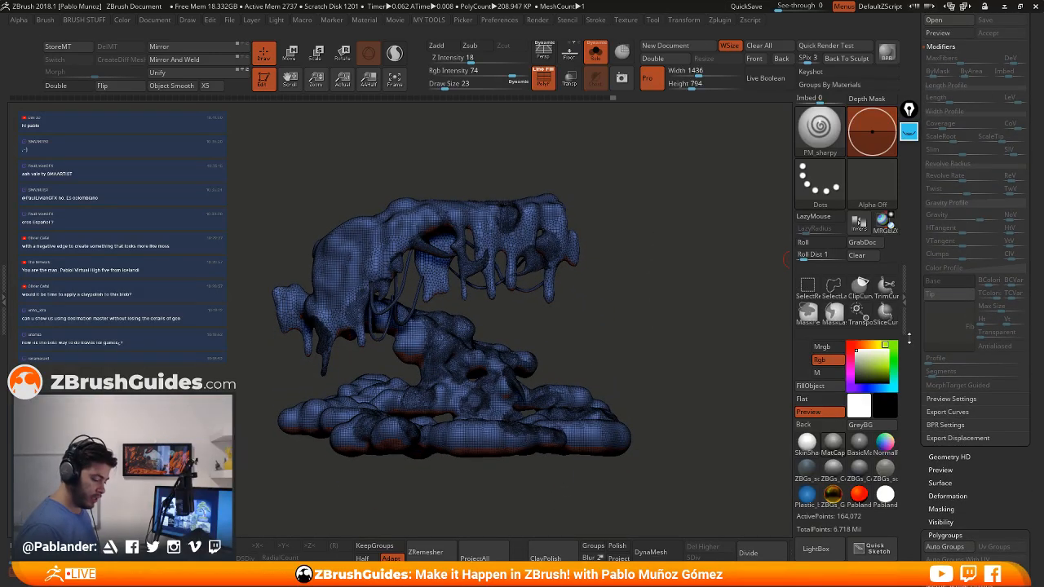
pyautogui.click(595, 53)
pyautogui.click(543, 50)
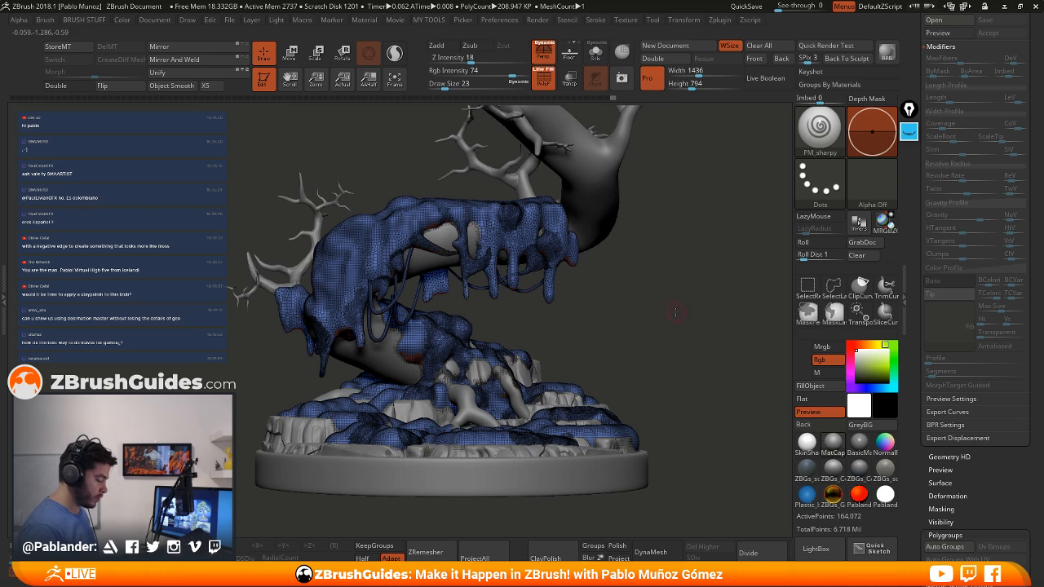
pyautogui.click(543, 78)
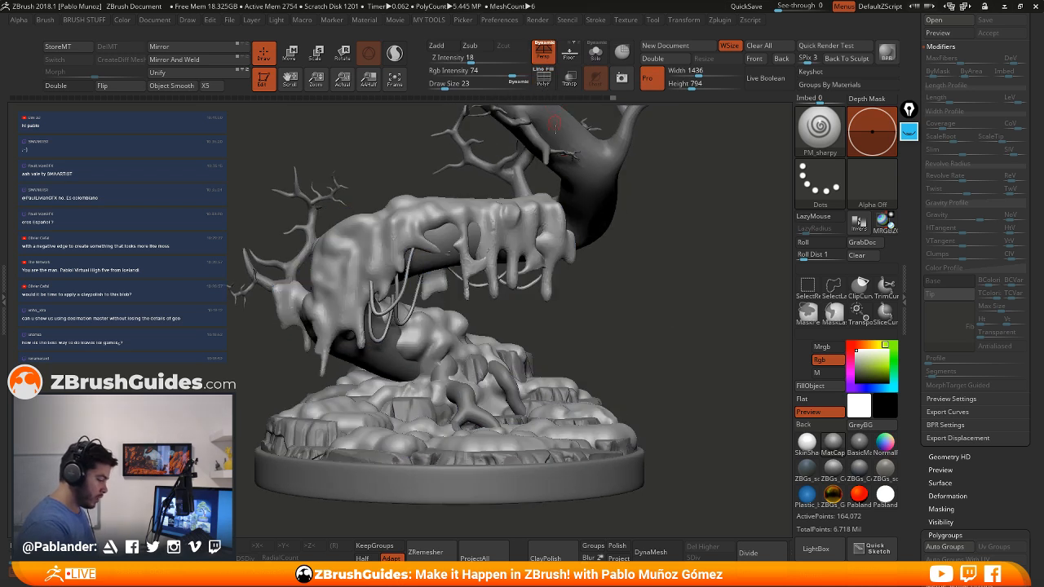
pyautogui.moveTo(663, 324); pyautogui.dragTo(667, 321)
pyautogui.scroll(3, 997, 75)
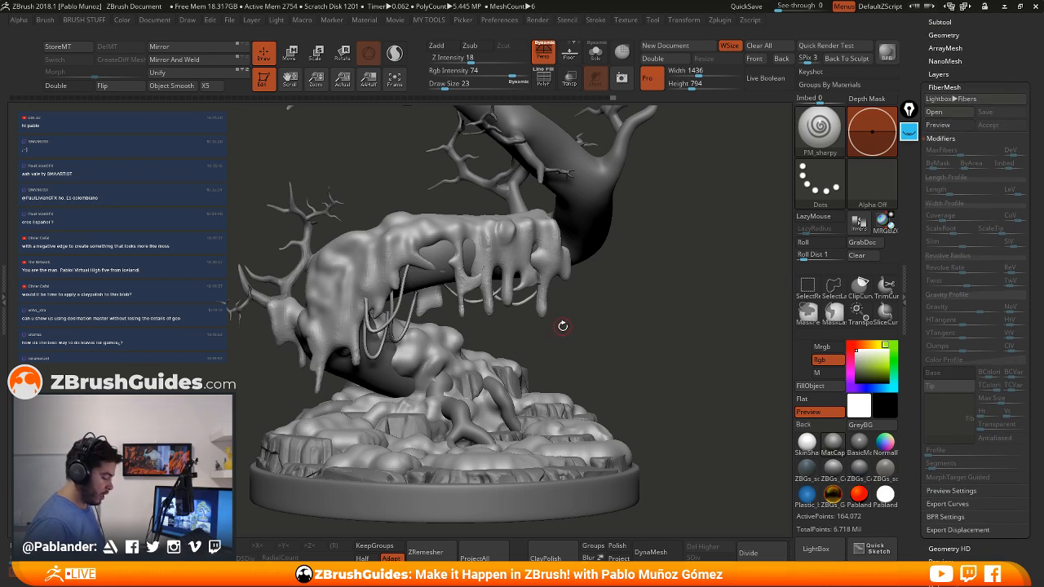
# Hide the moss's underside polygroup and isolate the moss to check the remaining upper surface from below
pyautogui.hotkey('ctrl', 'shift')
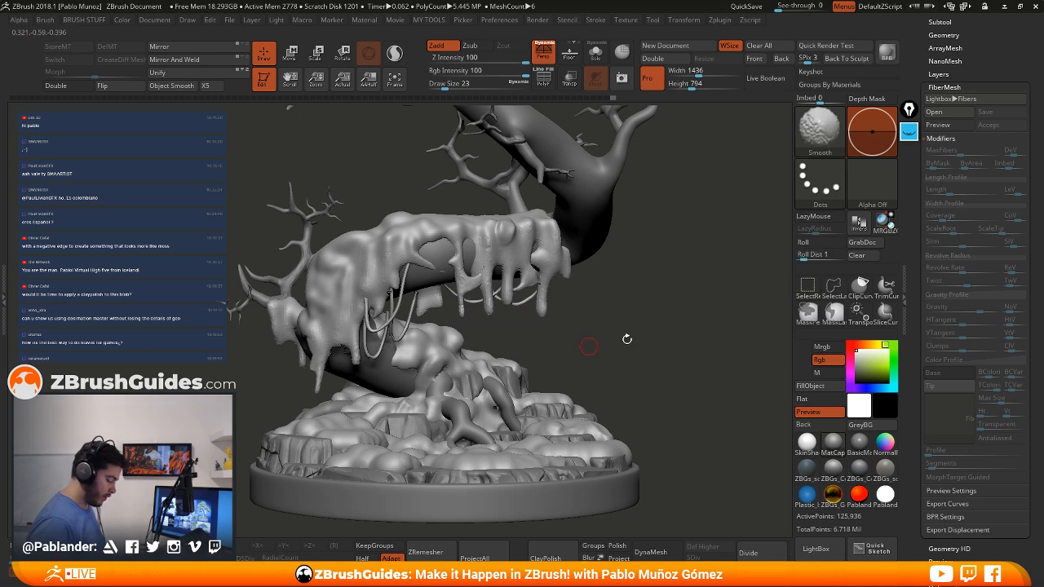
pyautogui.moveTo(627, 338); pyautogui.dragTo(630, 308)
pyautogui.click(596, 52)
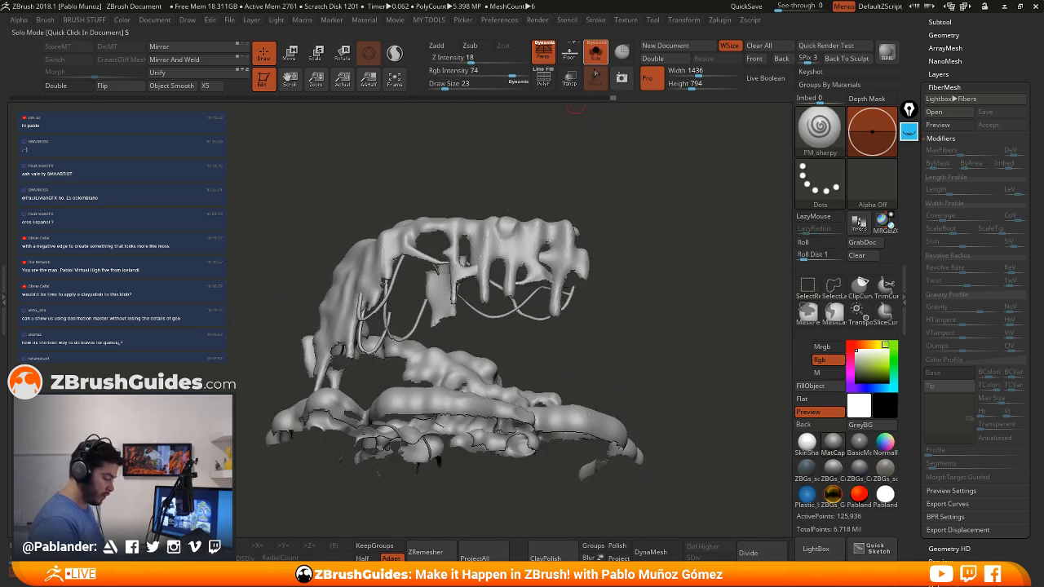
pyautogui.moveTo(668, 264); pyautogui.dragTo(509, 250)
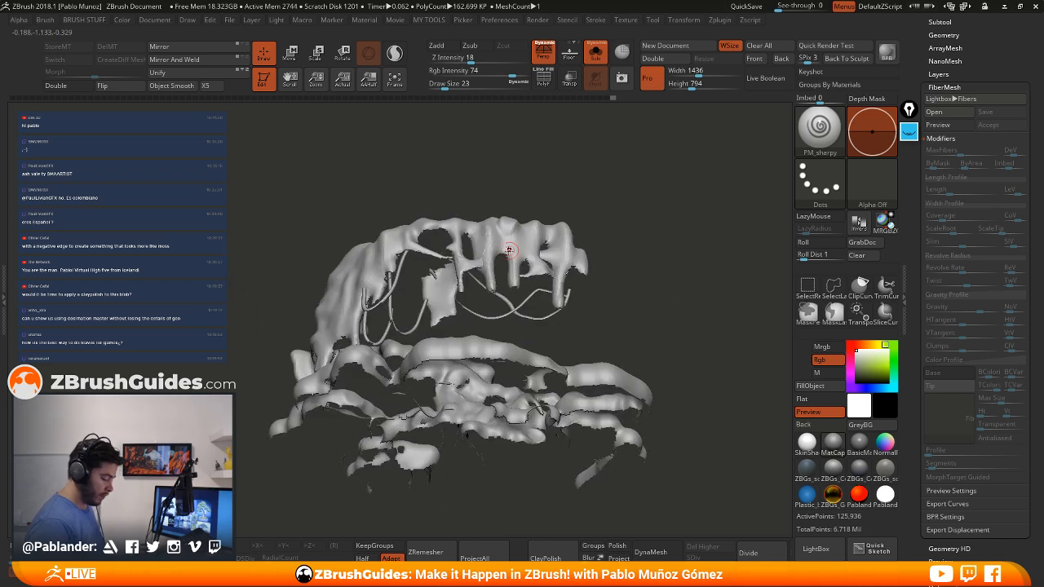
pyautogui.moveTo(621, 196); pyautogui.dragTo(628, 242)
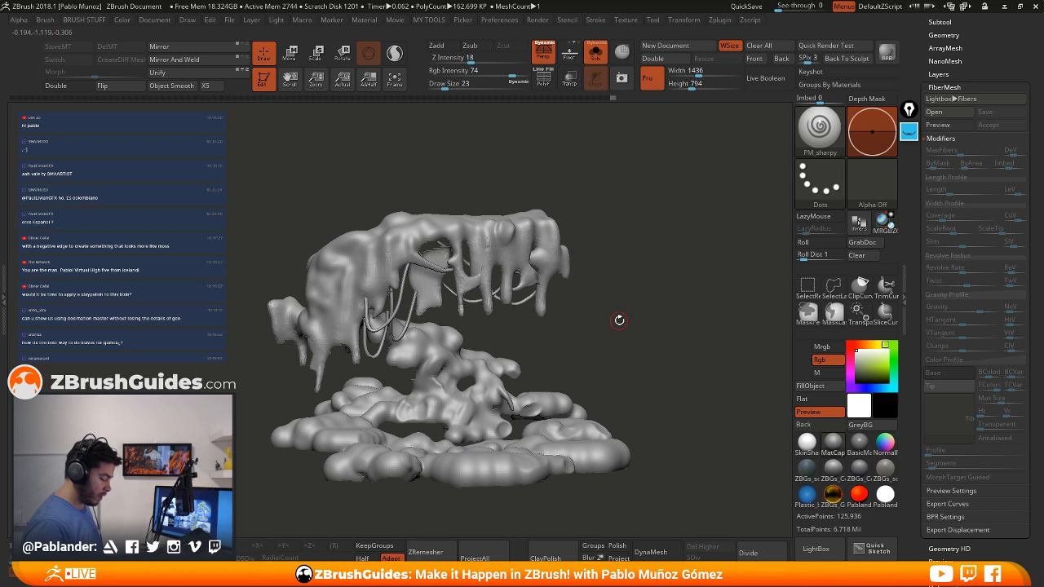
# Mask the visible upper moss surface, unhide the underside, and check the mask from below and the side
pyautogui.keyDown('ctrl'); pyautogui.click(649, 277); pyautogui.keyUp('ctrl')
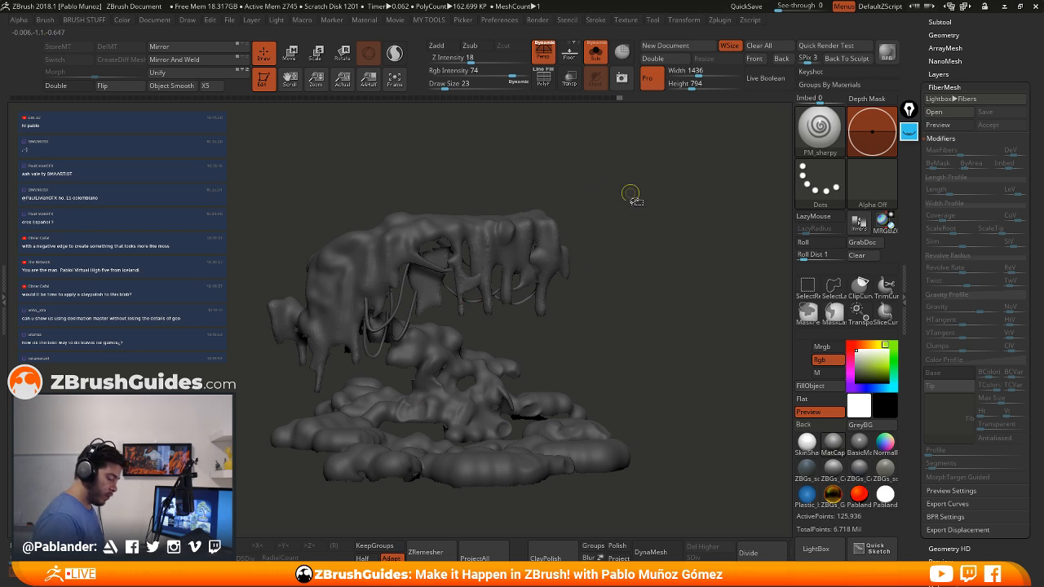
pyautogui.moveTo(673, 310)
pyautogui.mouseDown()
pyautogui.moveTo(660, 234)
pyautogui.moveTo(672, 289)
pyautogui.moveTo(679, 226)
pyautogui.mouseUp()
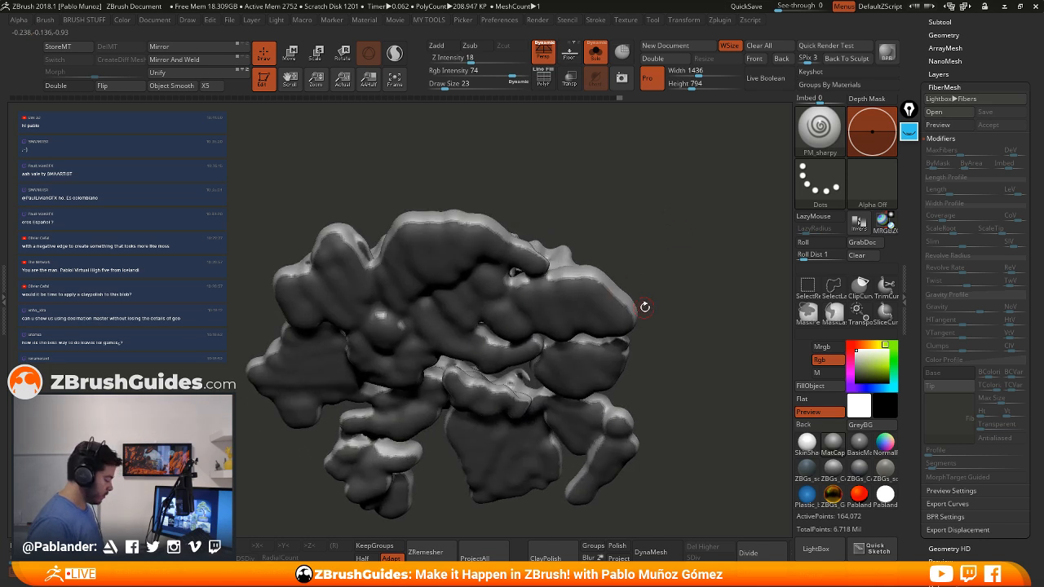
pyautogui.keyDown('ctrl'); pyautogui.keyDown('shift'); pyautogui.moveTo(647, 308); pyautogui.dragTo(647, 310); pyautogui.keyUp('shift'); pyautogui.keyUp('ctrl')
pyautogui.moveTo(688, 240); pyautogui.dragTo(703, 254)
pyautogui.moveTo(594, 237); pyautogui.dragTo(557, 278)
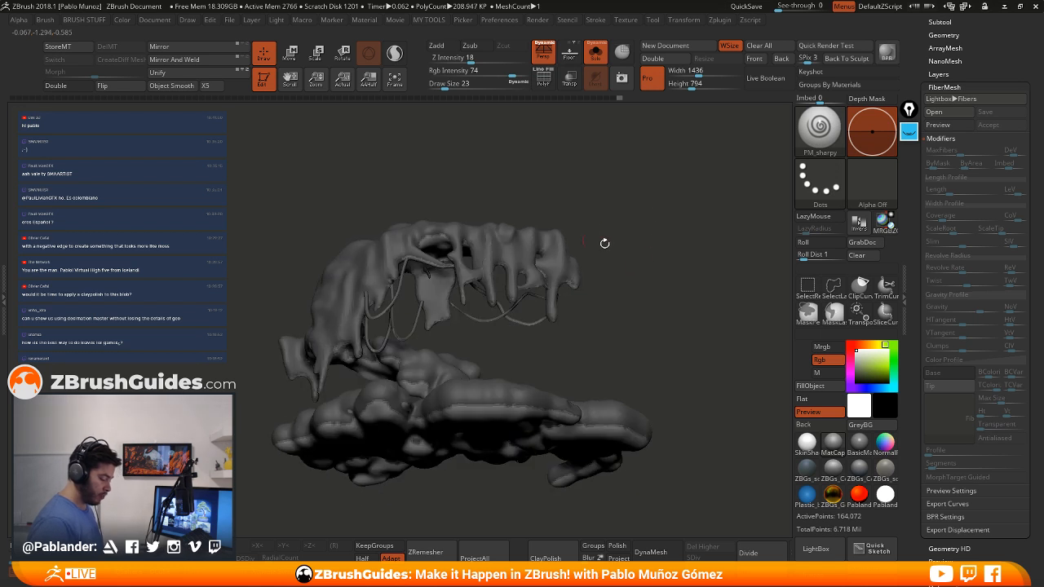
pyautogui.moveTo(604, 243); pyautogui.dragTo(614, 329)
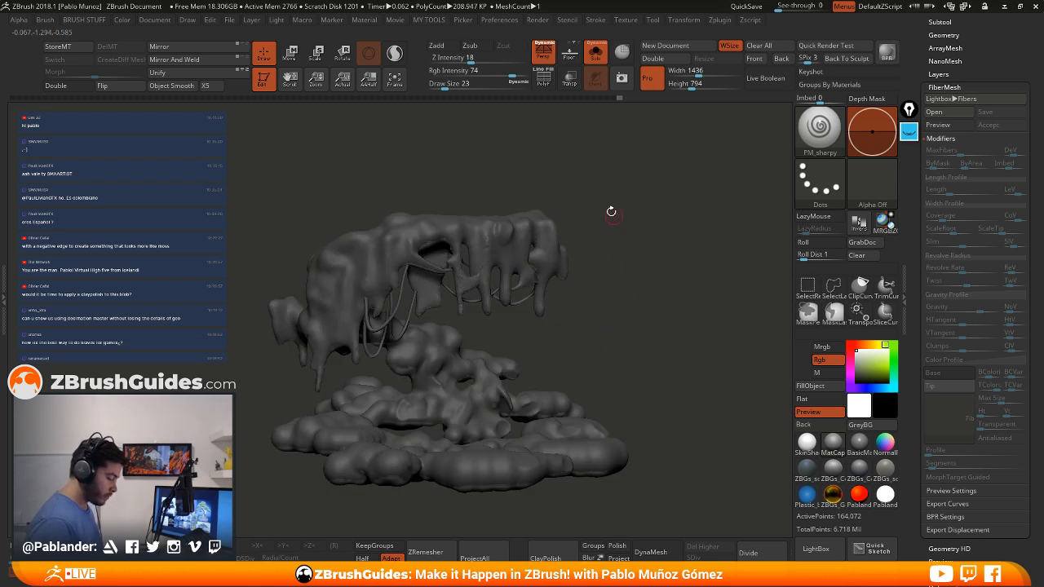
# Show the full sculpture again, then shrink and sharpen the moss mask
pyautogui.click(596, 52)
pyautogui.keyDown('alt'); pyautogui.moveTo(658, 289); pyautogui.dragTo(648, 256); pyautogui.keyUp('alt')
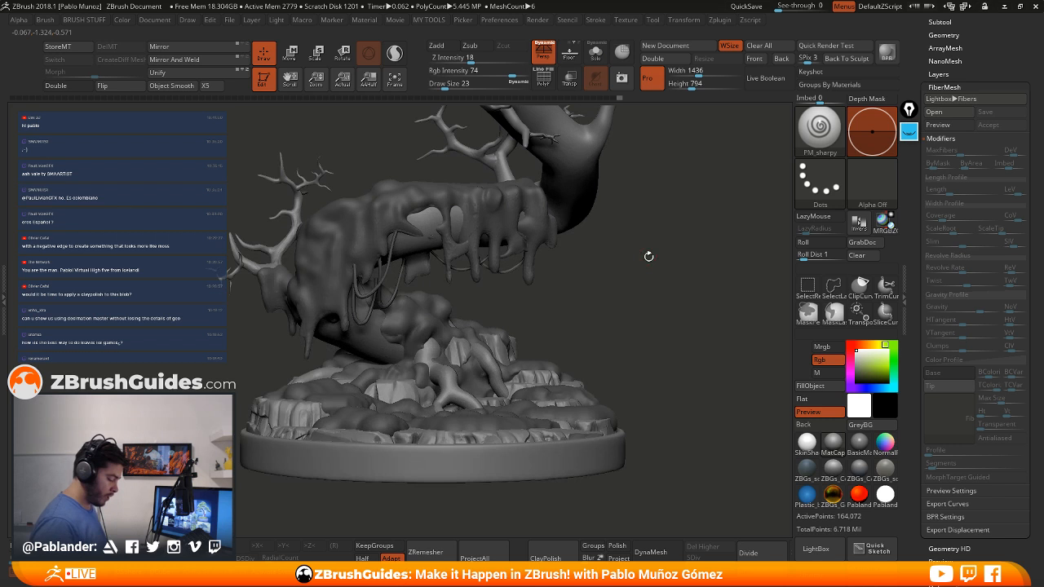
pyautogui.moveTo(912, 383); pyautogui.dragTo(918, 284)
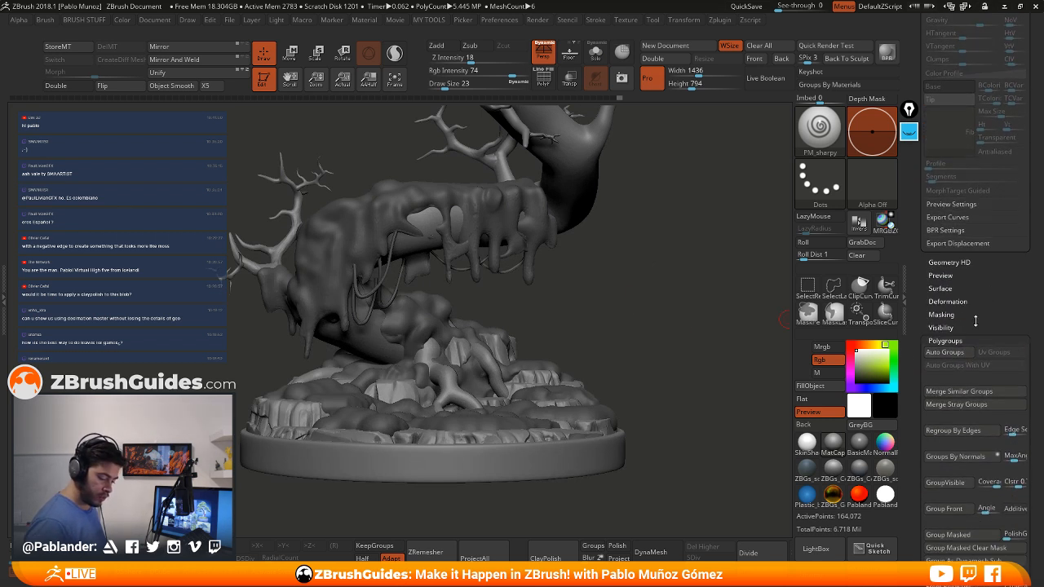
pyautogui.click(941, 323)
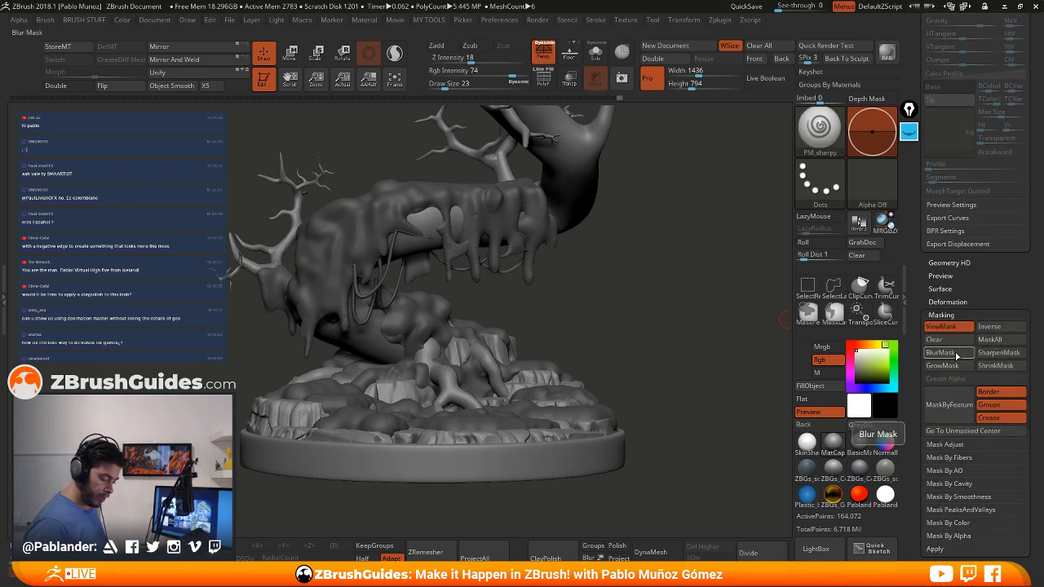
pyautogui.click(1001, 370)
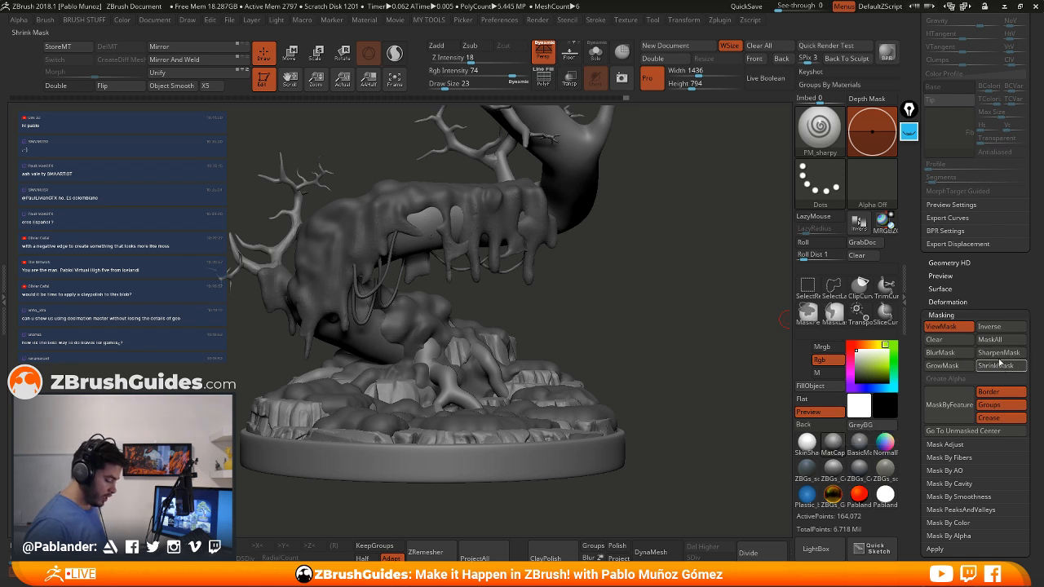
pyautogui.click(995, 353)
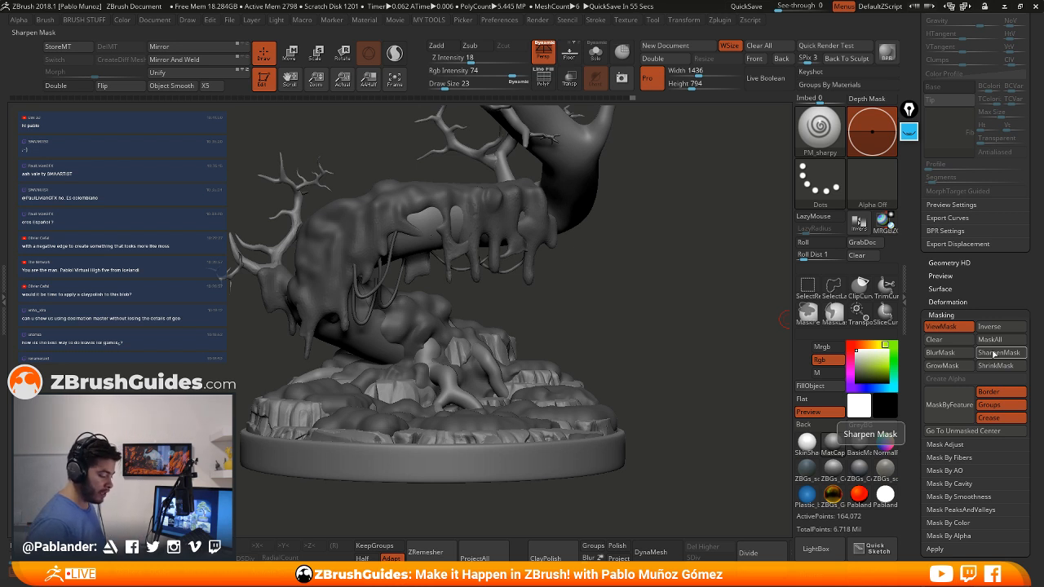
# Generate a new FiberMesh preview on the masked moss
pyautogui.scroll(5, 993, 353)
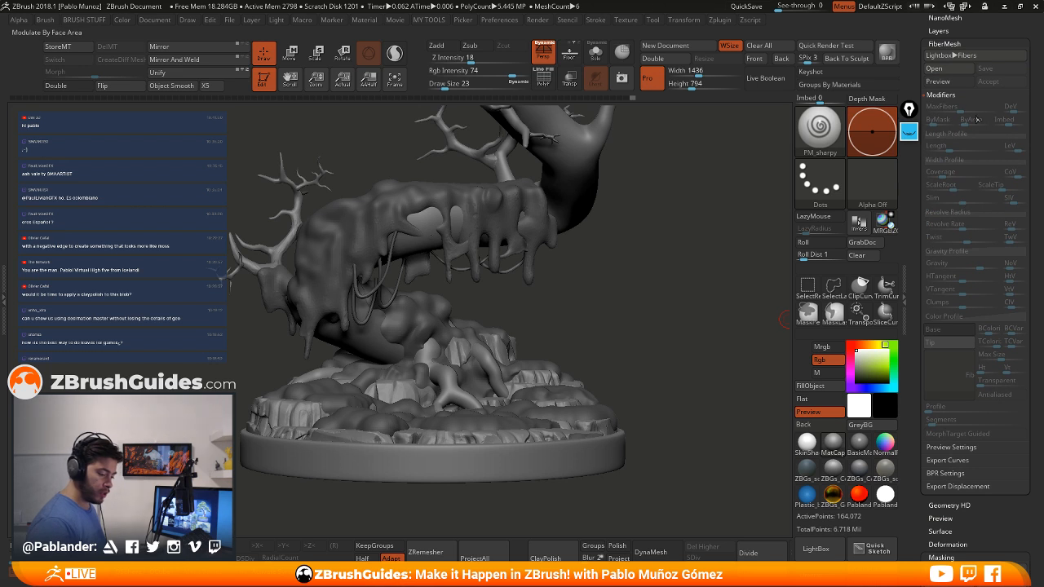
pyautogui.scroll(3, 993, 353)
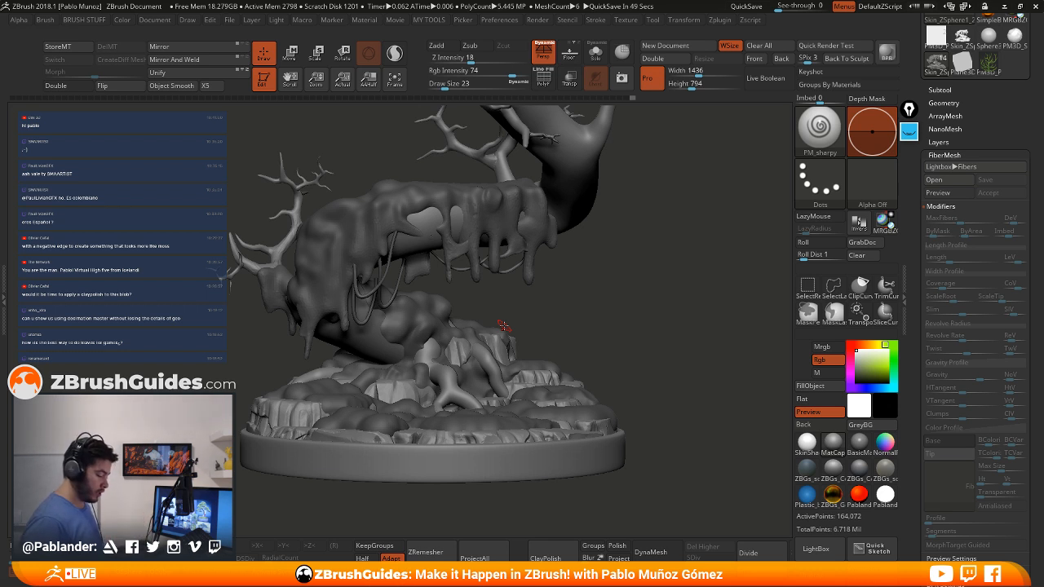
pyautogui.click(938, 193)
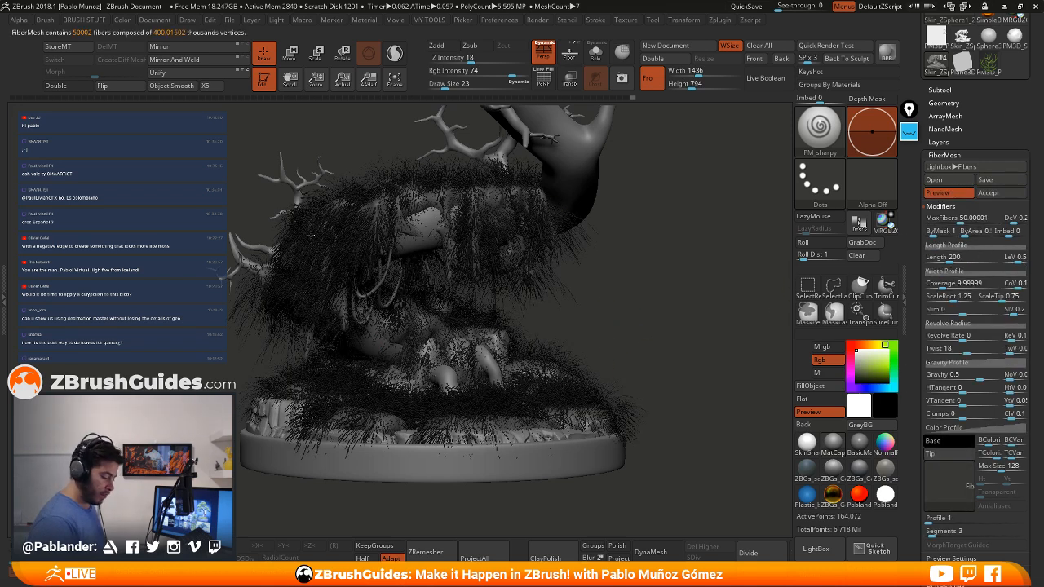
# Set both the base and tip colours of the moss fibres to white
pyautogui.moveTo(987, 149); pyautogui.dragTo(986, 113)
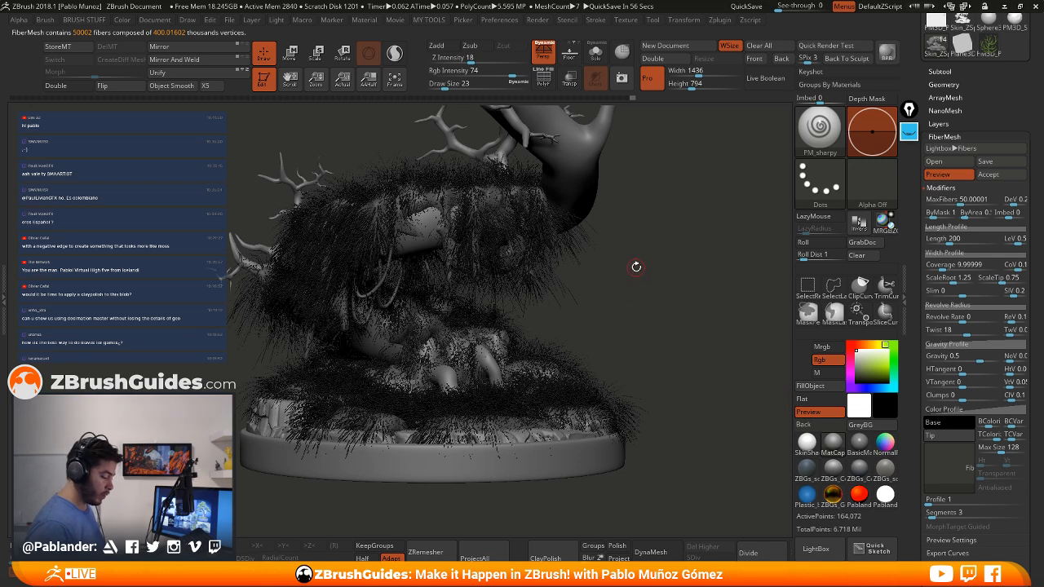
pyautogui.moveTo(636, 267); pyautogui.dragTo(618, 284)
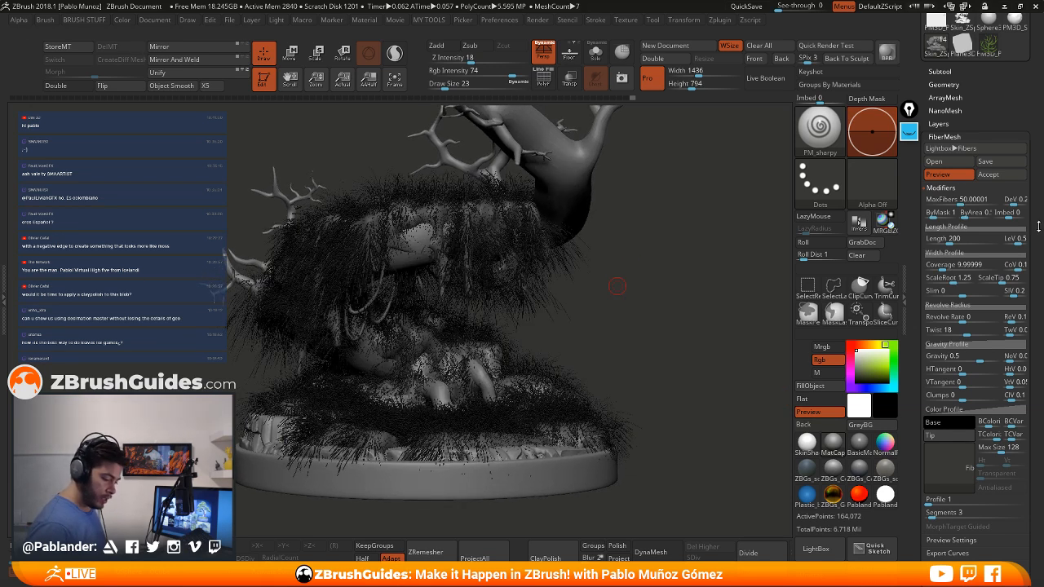
pyautogui.moveTo(1039, 225); pyautogui.dragTo(1038, 162)
pyautogui.click(949, 362)
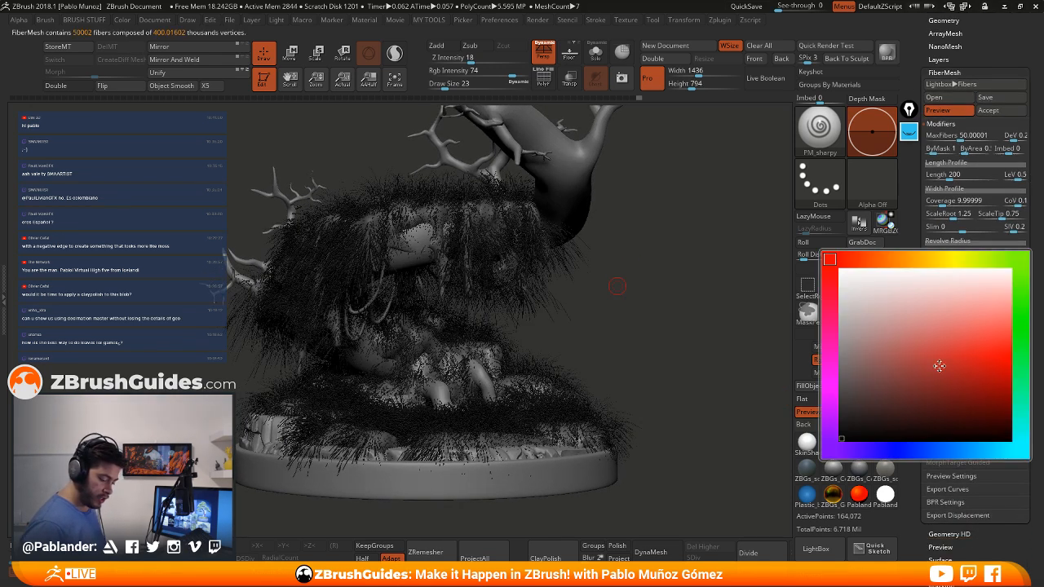
pyautogui.click(863, 302)
pyautogui.click(948, 371)
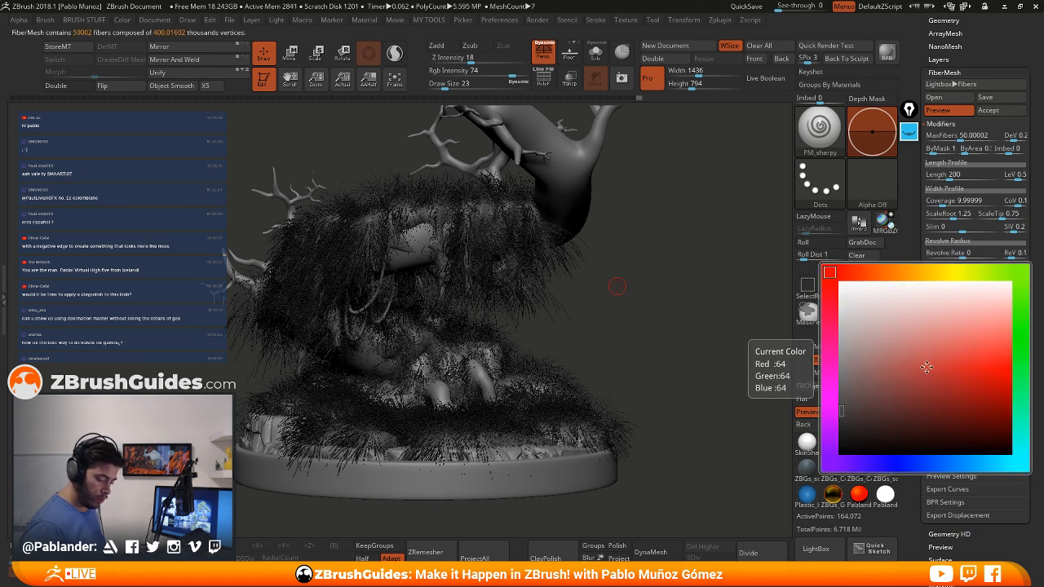
pyautogui.click(841, 276)
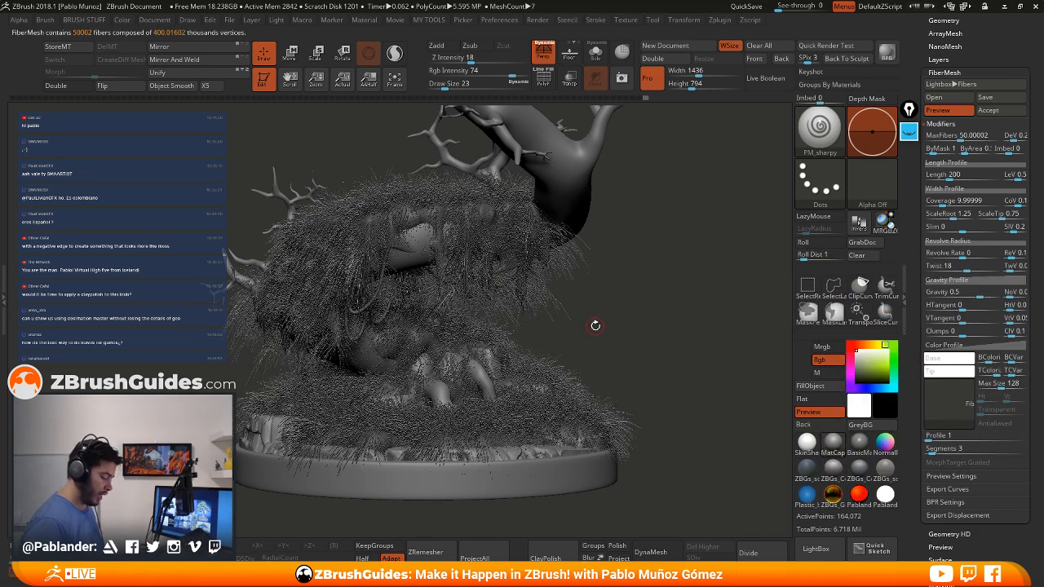
# Apply the SkinShade4 material and check the fibre preview from the front and slightly closer
pyautogui.click(806, 442)
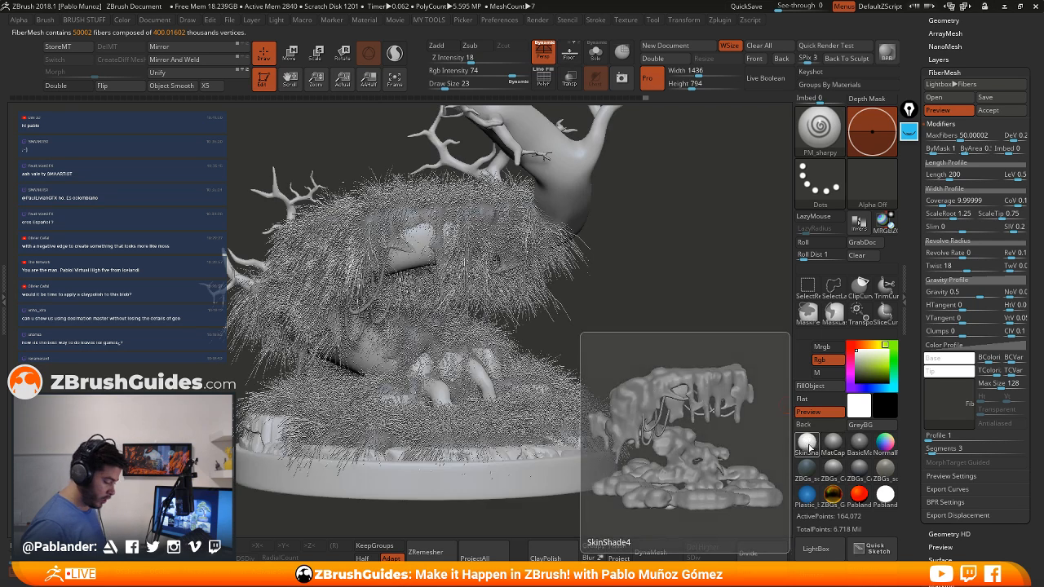
pyautogui.moveTo(623, 316); pyautogui.dragTo(632, 301)
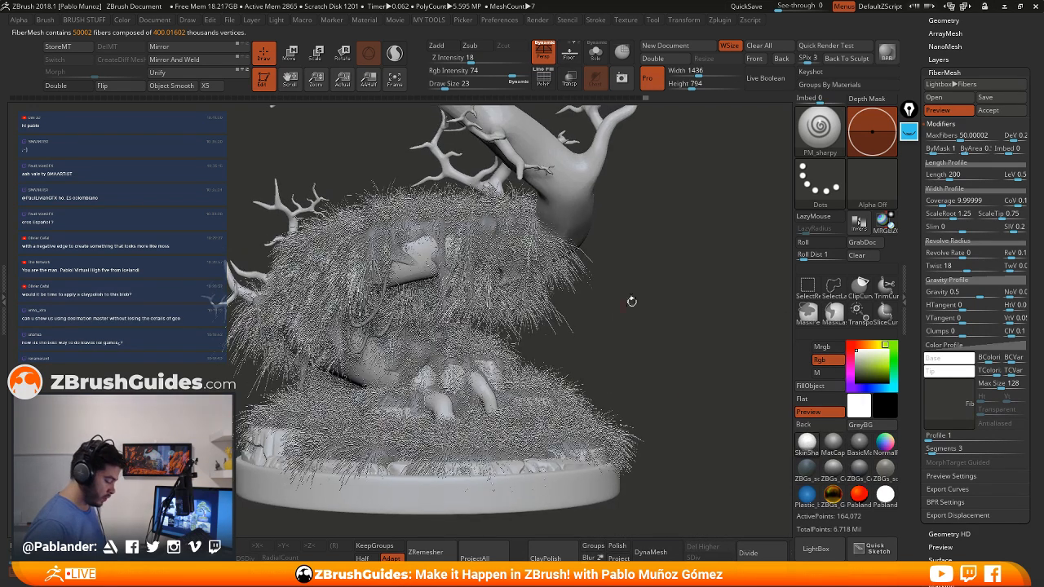
pyautogui.moveTo(651, 255); pyautogui.dragTo(668, 281)
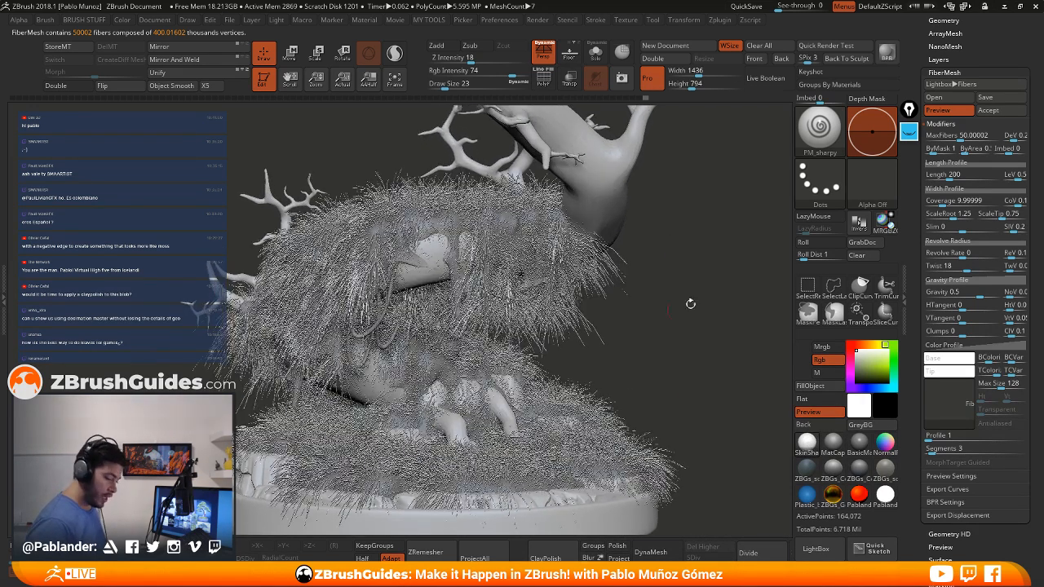
# Set the fibres' MaxFibers to about 9.2, Length to about 50 and Coverage to 5000
pyautogui.moveTo(959, 134); pyautogui.dragTo(949, 139)
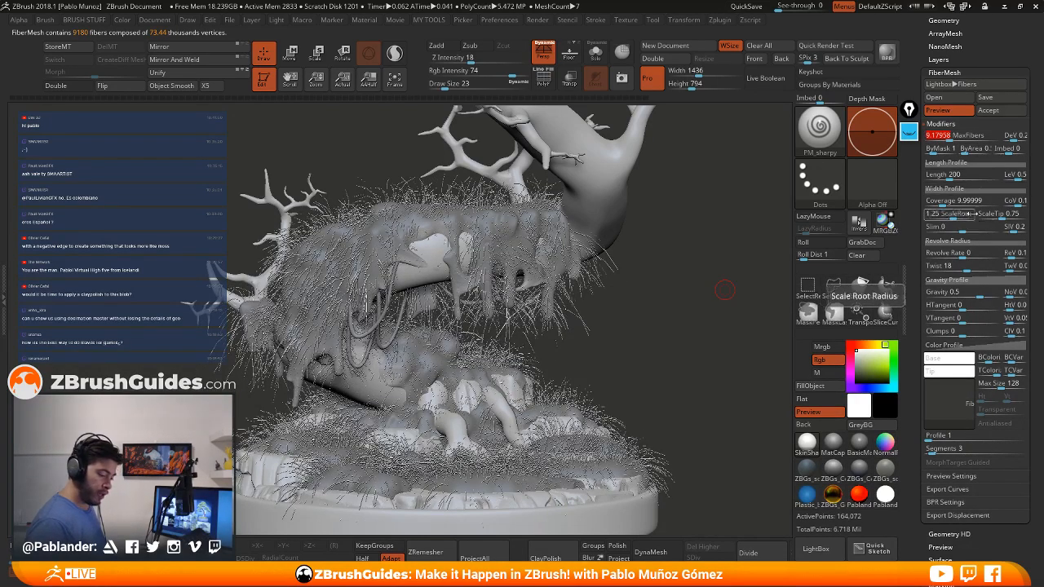
pyautogui.moveTo(951, 175); pyautogui.dragTo(997, 202)
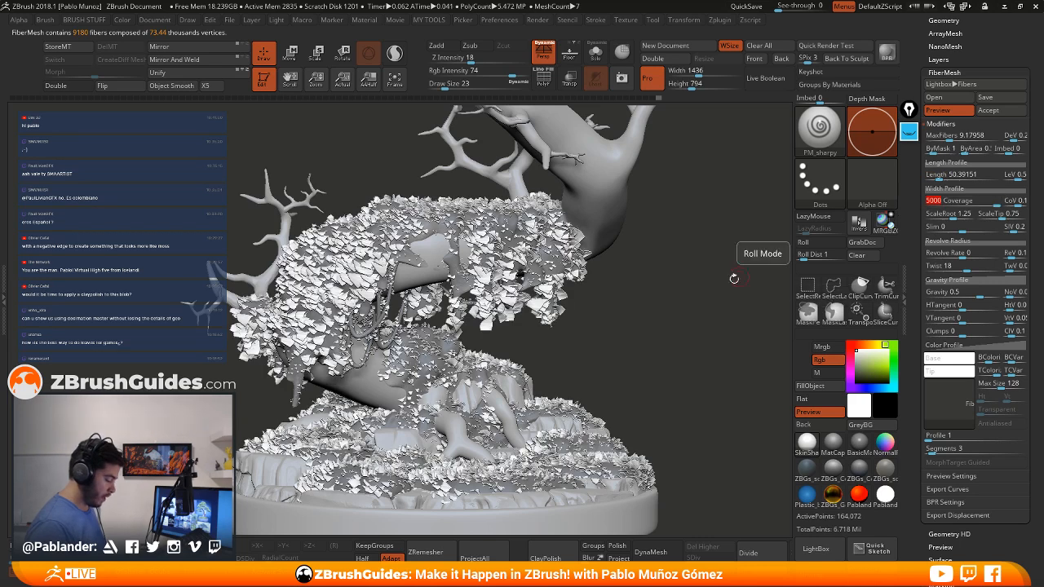
pyautogui.keyDown('ctrl'); pyautogui.moveTo(677, 300); pyautogui.dragTo(689, 324, button='right'); pyautogui.keyUp('ctrl')
pyautogui.moveTo(688, 324); pyautogui.dragTo(672, 314)
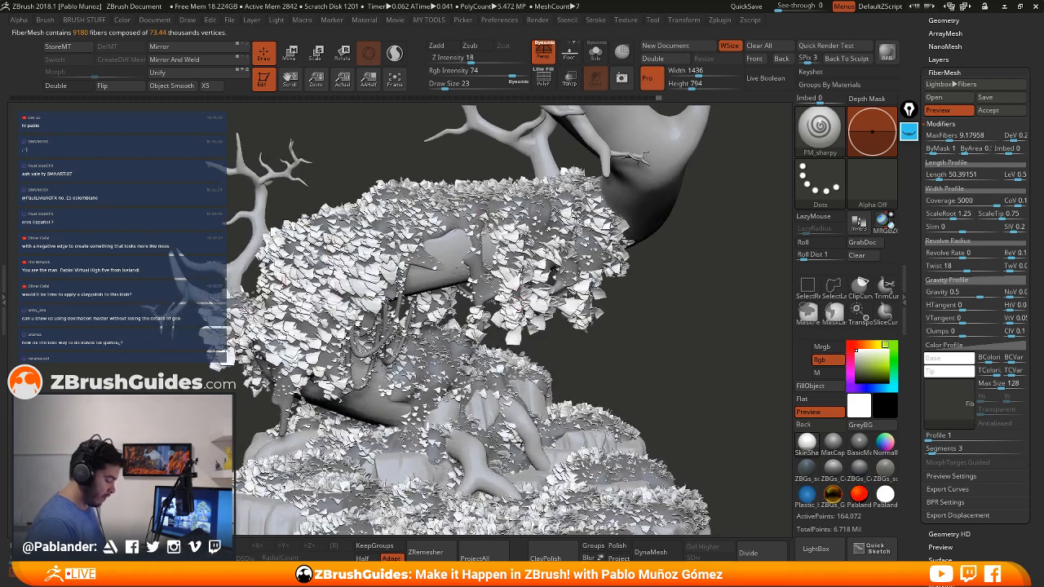
# Set the fibres' Twist to 0 and keep Coverage at 5000
pyautogui.moveTo(962, 266); pyautogui.dragTo(968, 267)
pyautogui.write('0')
pyautogui.press('Return')
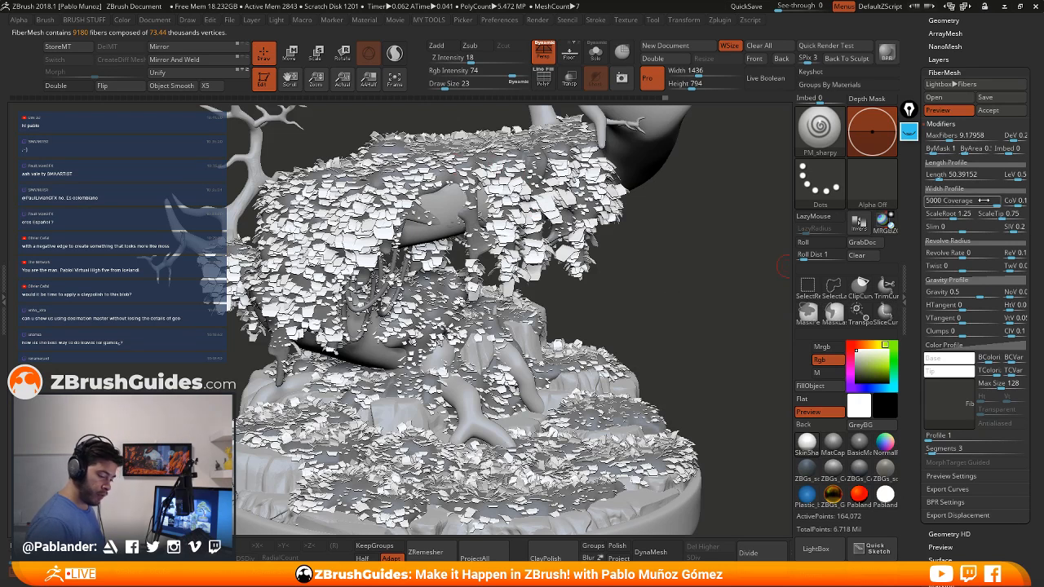
pyautogui.click(955, 201)
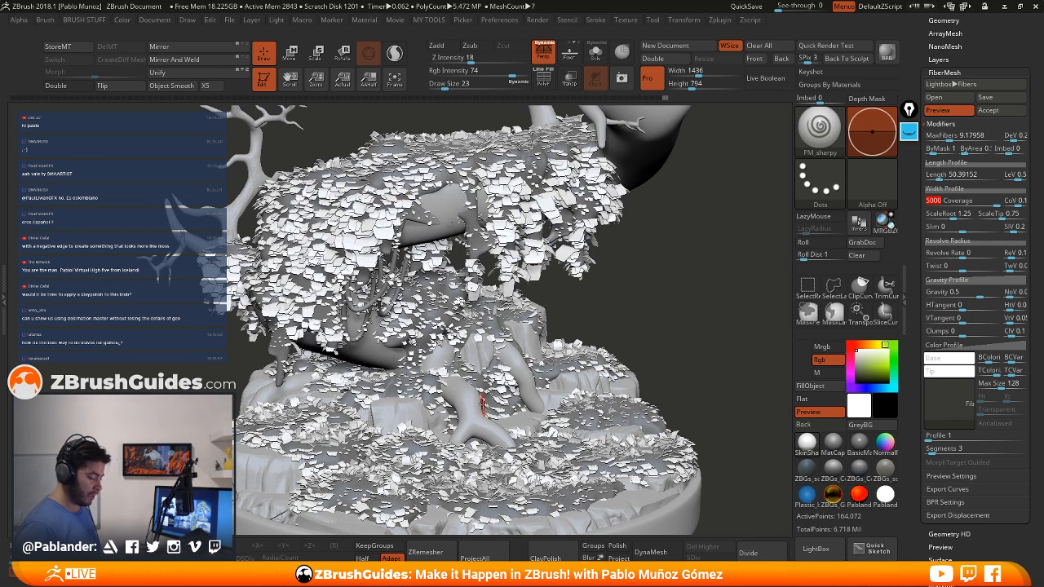
pyautogui.press('Return')
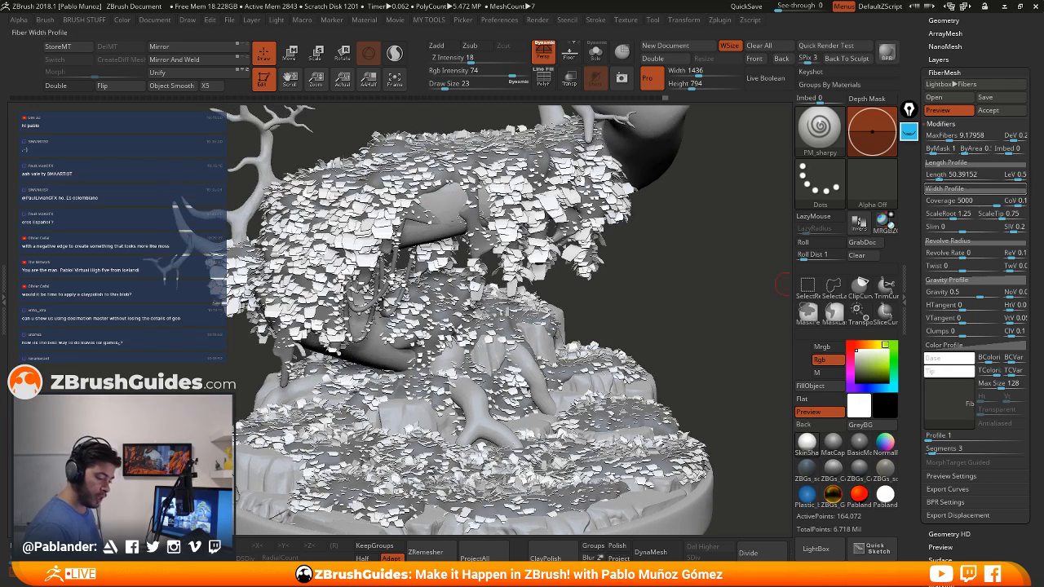
# Raise both ends of the fibre Width Profile curve to the maximum so fibres are full width from root to tip
pyautogui.click(967, 187)
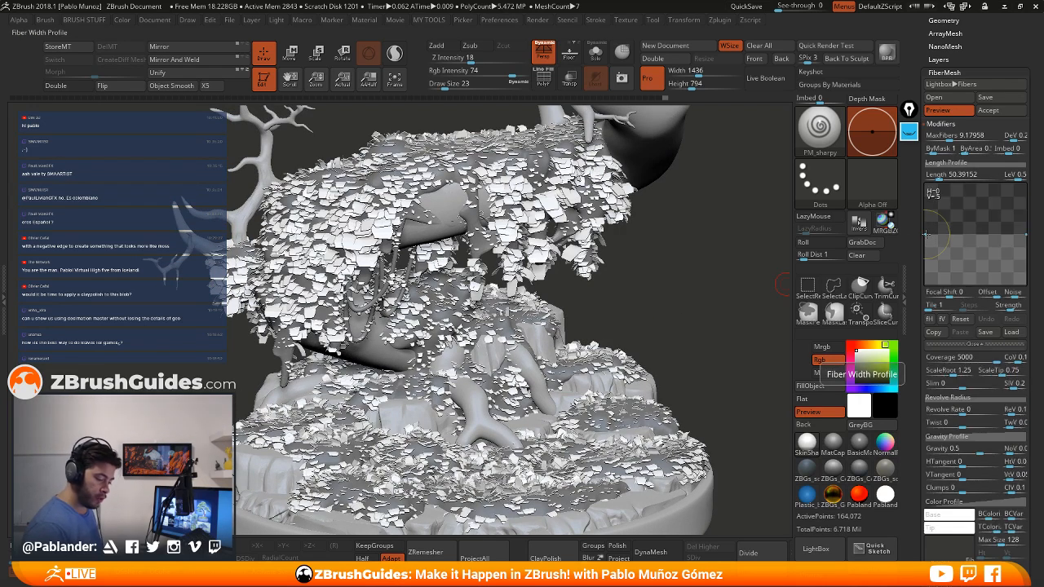
pyautogui.moveTo(938, 224); pyautogui.dragTo(973, 197)
pyautogui.moveTo(1026, 235); pyautogui.dragTo(1025, 192)
pyautogui.moveTo(925, 199); pyautogui.dragTo(926, 191)
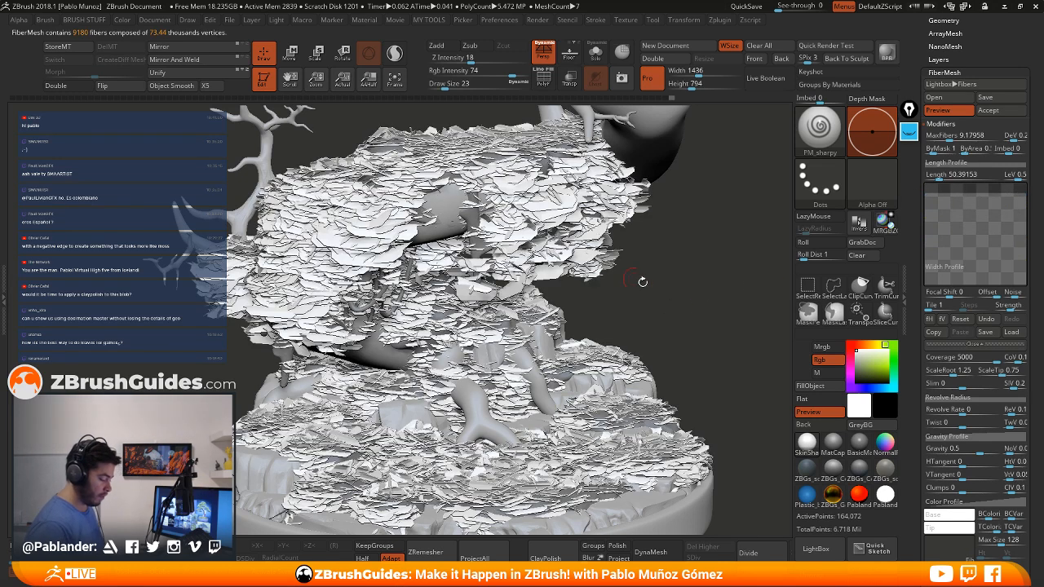
pyautogui.moveTo(643, 282); pyautogui.dragTo(791, 322)
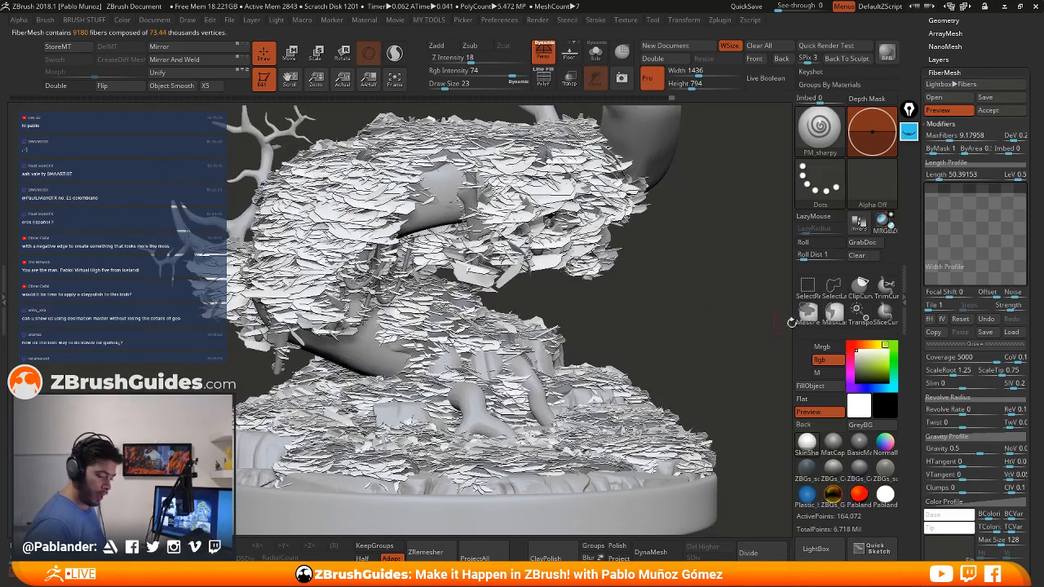
# Lower the fibres' Coverage to about 854 and inspect the narrower cards on the moss
pyautogui.moveTo(990, 360); pyautogui.dragTo(917, 296)
pyautogui.click(978, 360)
pyautogui.moveTo(682, 299); pyautogui.dragTo(715, 321)
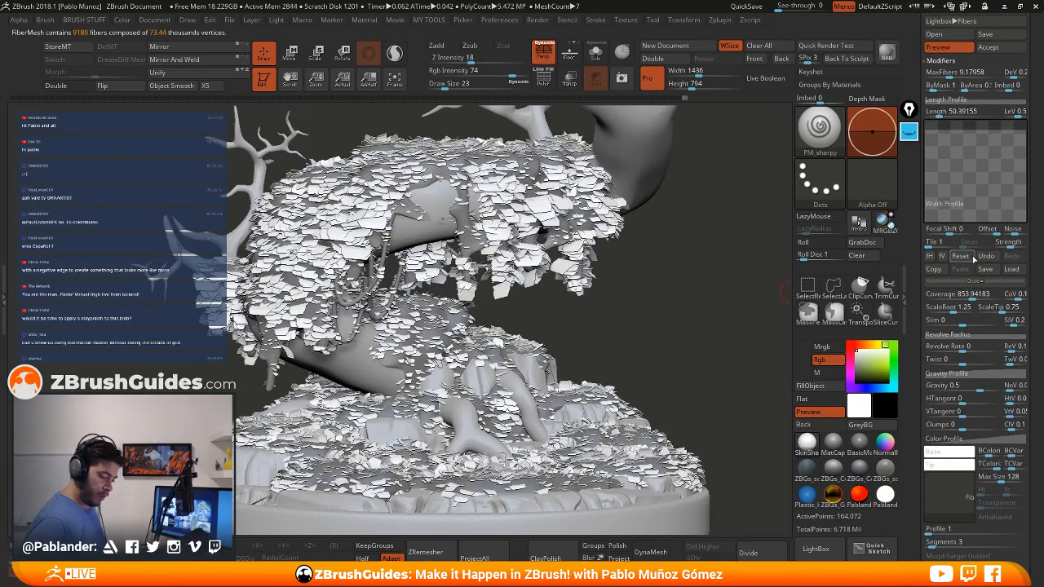
# Set the fibre Length to about 98.8 and MaxFibers to about 17.8, checking the moss from several angles
pyautogui.moveTo(944, 111); pyautogui.dragTo(964, 112)
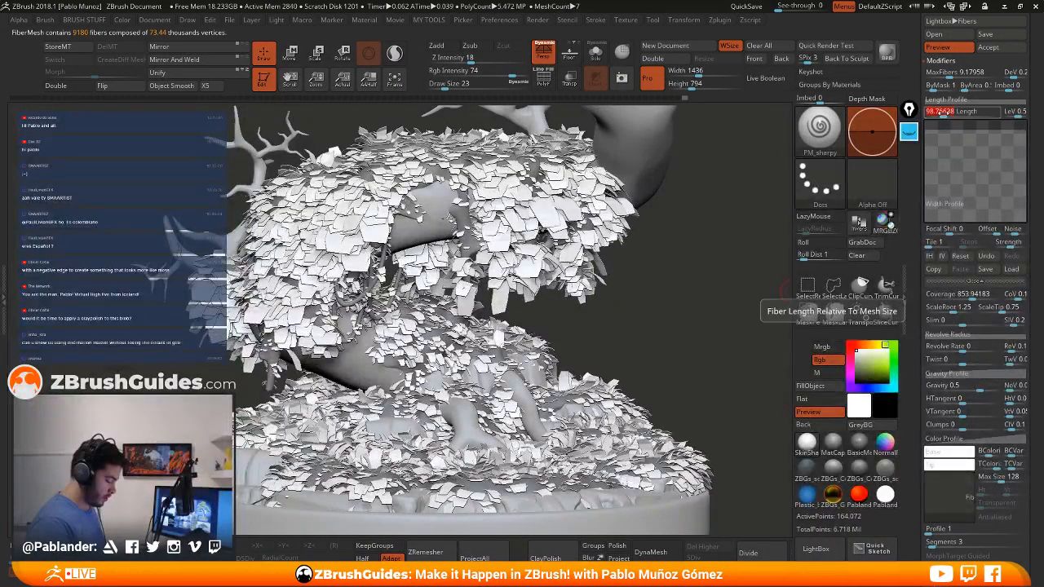
pyautogui.moveTo(699, 275); pyautogui.dragTo(688, 285)
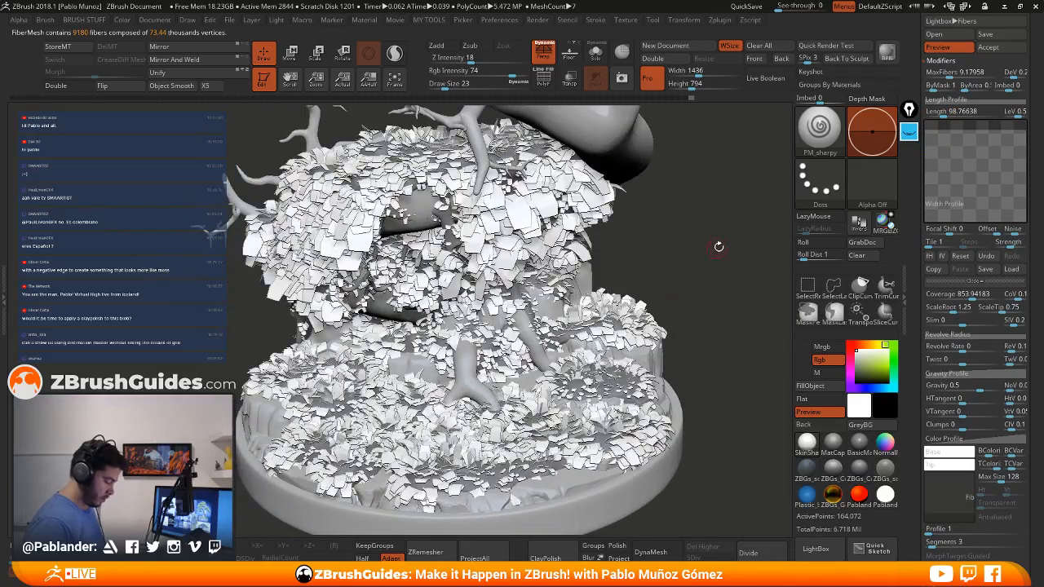
pyautogui.moveTo(719, 246); pyautogui.dragTo(716, 230)
pyautogui.moveTo(947, 73); pyautogui.dragTo(955, 73)
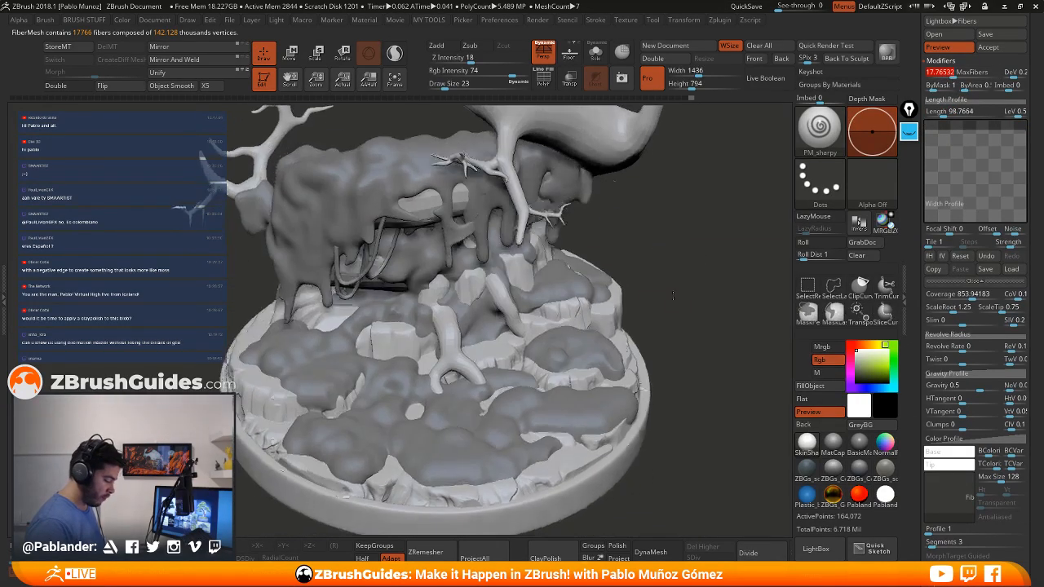
pyautogui.moveTo(677, 324); pyautogui.dragTo(674, 306)
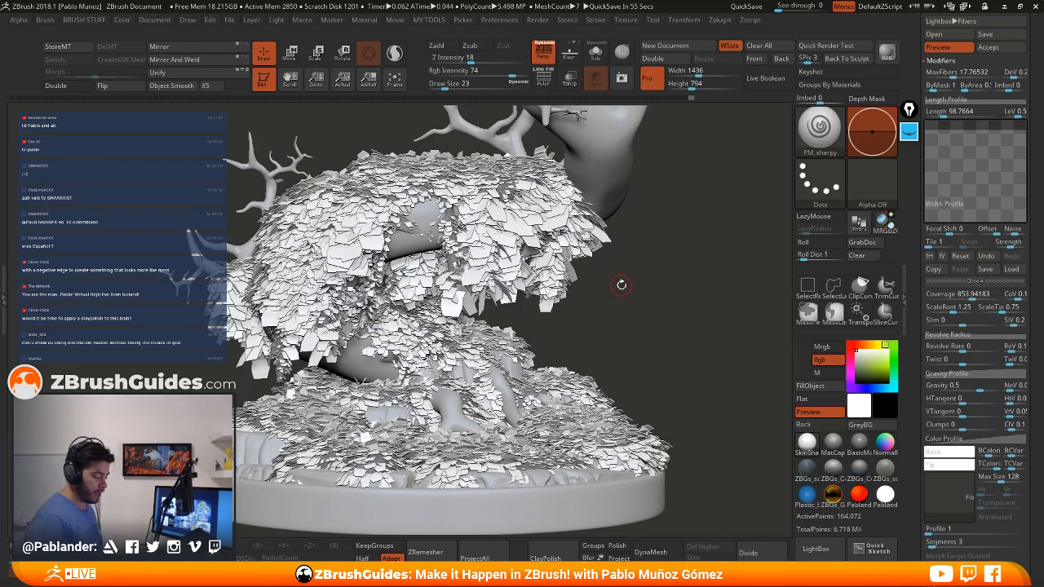
pyautogui.moveTo(649, 304); pyautogui.dragTo(671, 339)
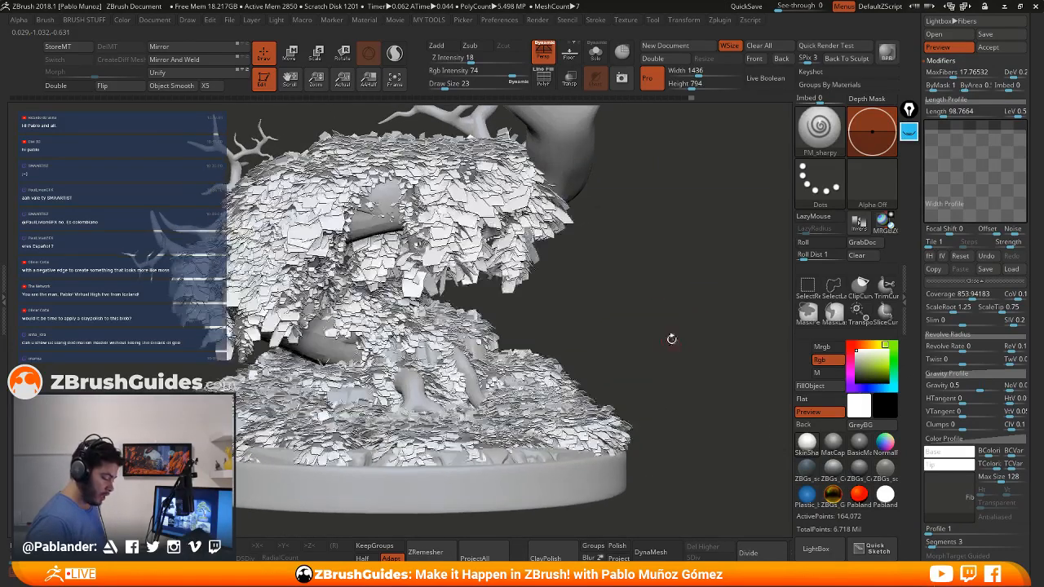
# Show the annotation overlay, clear its yellow strokes, then mark one fibre card and circle the Segments setting in pink
pyautogui.moveTo(912, 392); pyautogui.dragTo(919, 338)
pyautogui.moveTo(610, 318); pyautogui.dragTo(547, 326)
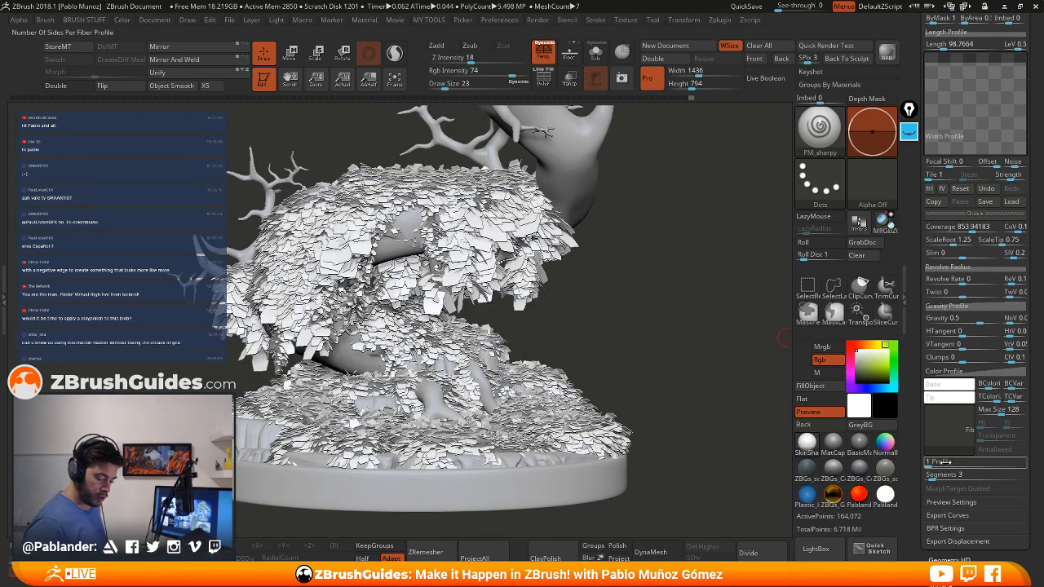
pyautogui.moveTo(922, 481); pyautogui.dragTo(922, 423)
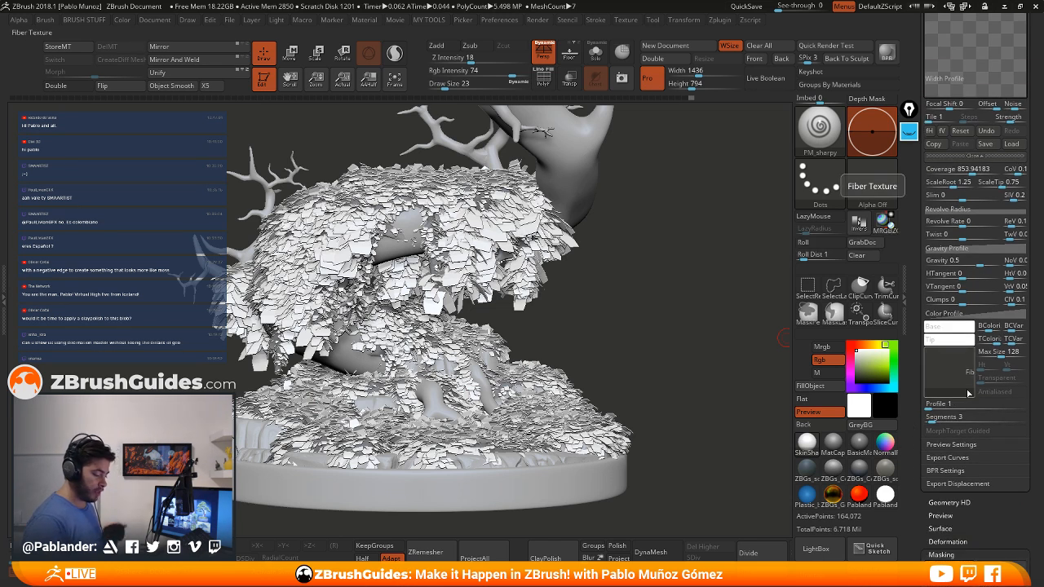
pyautogui.click(908, 132)
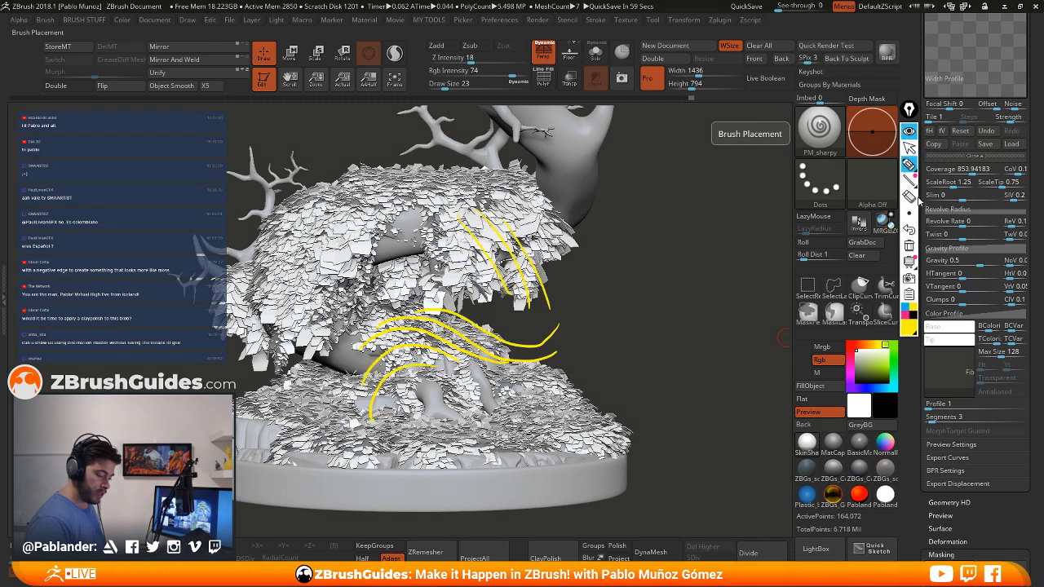
pyautogui.click(909, 246)
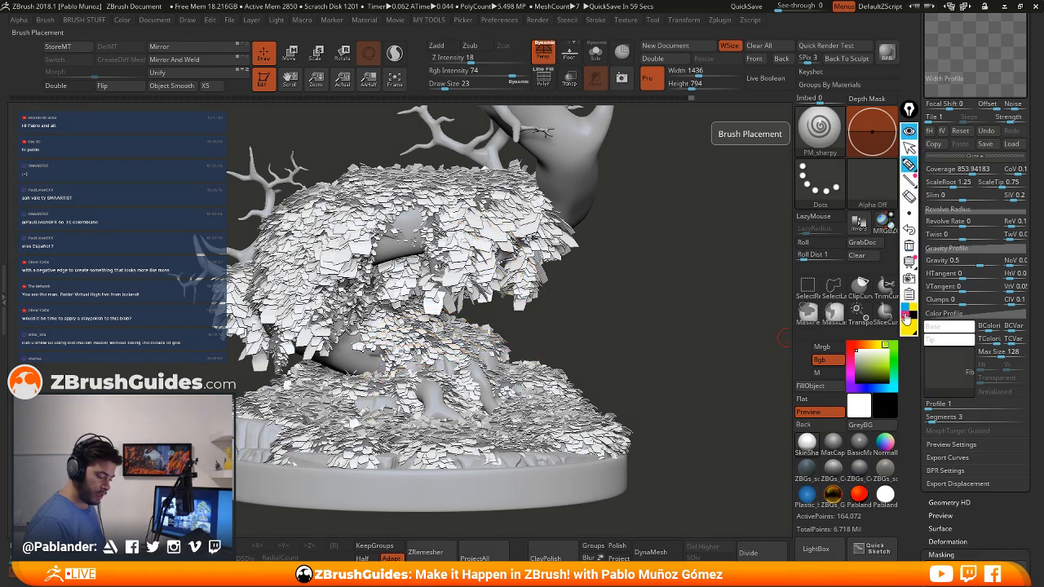
pyautogui.click(907, 320)
pyautogui.moveTo(467, 210)
pyautogui.mouseDown()
pyautogui.moveTo(491, 232)
pyautogui.moveTo(618, 220)
pyautogui.mouseUp()
pyautogui.moveTo(976, 403)
pyautogui.mouseDown()
pyautogui.moveTo(936, 405)
pyautogui.moveTo(964, 390)
pyautogui.mouseUp()
# Sketch an enlarged rectangular fibre card beside the sculpture, split into three sections by two crossing lines
pyautogui.moveTo(659, 237)
pyautogui.mouseDown()
pyautogui.moveTo(665, 352)
pyautogui.moveTo(761, 226)
pyautogui.mouseUp()
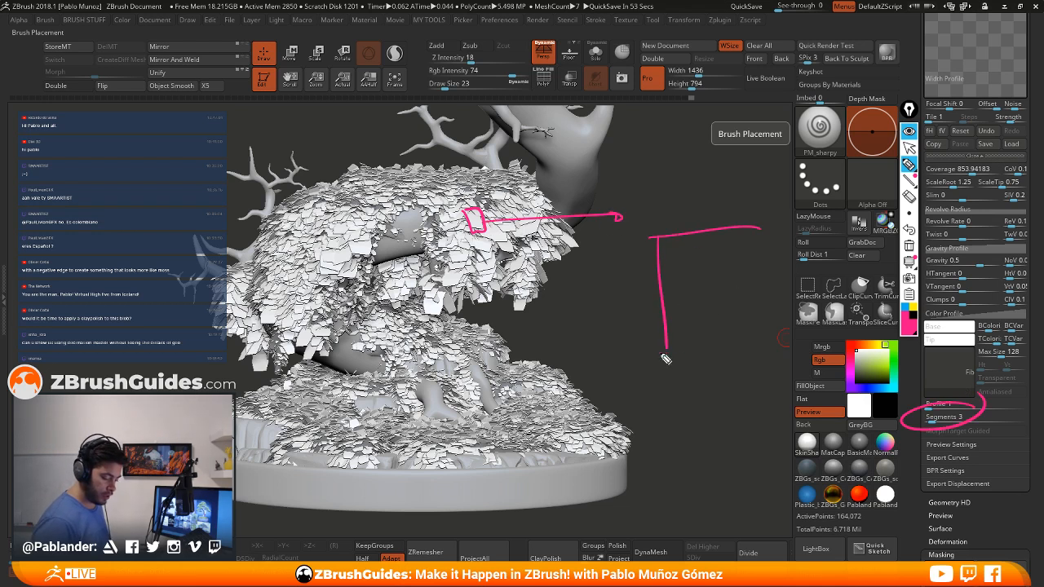
pyautogui.moveTo(664, 353); pyautogui.dragTo(753, 346)
pyautogui.moveTo(761, 225); pyautogui.dragTo(763, 353)
pyautogui.moveTo(658, 275); pyautogui.dragTo(792, 262)
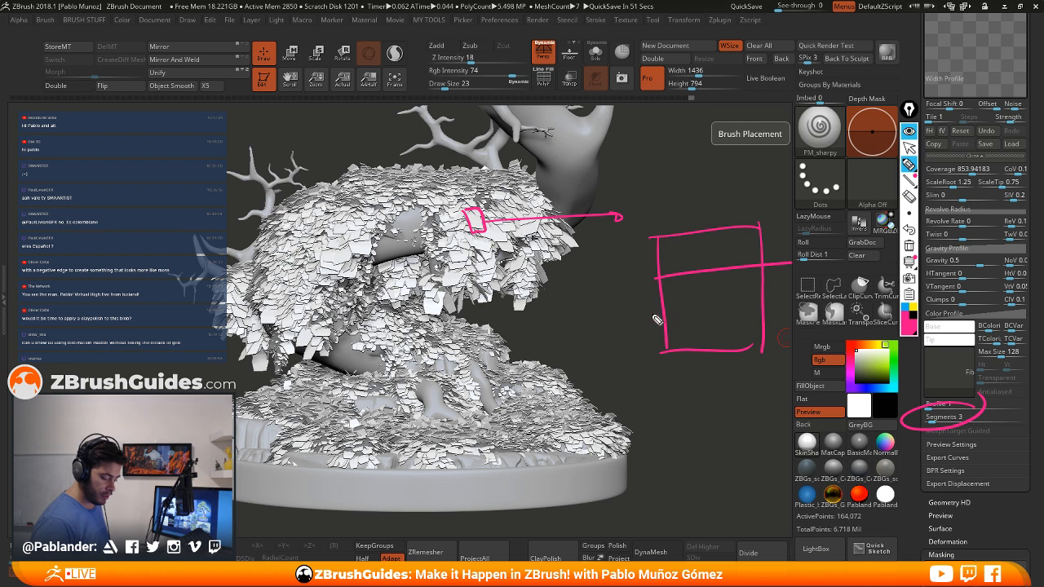
pyautogui.moveTo(665, 311); pyautogui.dragTo(792, 306)
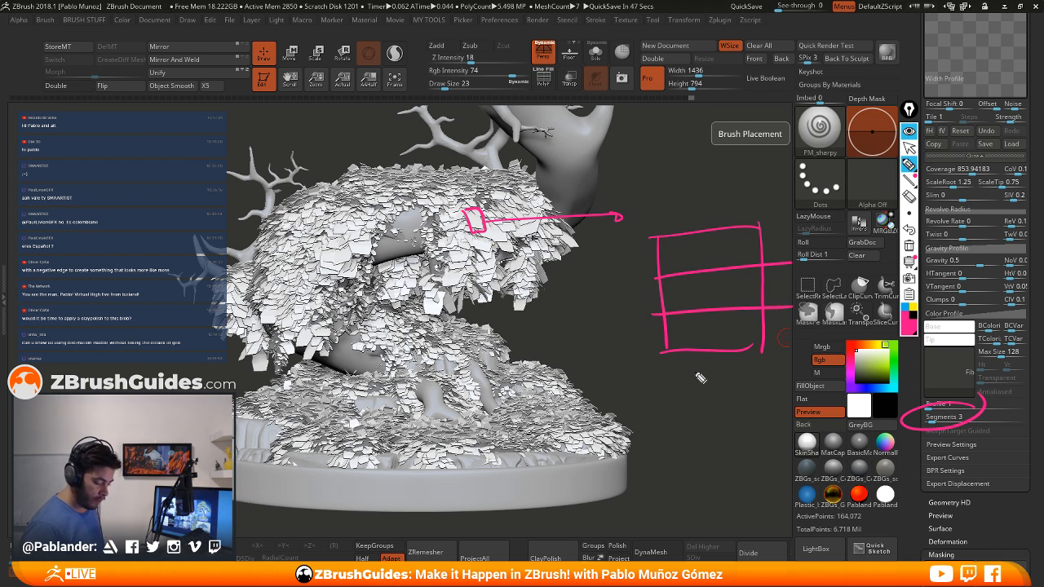
# Sketch a bent three-segment fibre below the card, marking its points and numbering the segments 1, 2 and 3
pyautogui.moveTo(630, 413)
pyautogui.mouseDown()
pyautogui.moveTo(676, 388)
pyautogui.moveTo(744, 398)
pyautogui.moveTo(768, 428)
pyautogui.mouseUp()
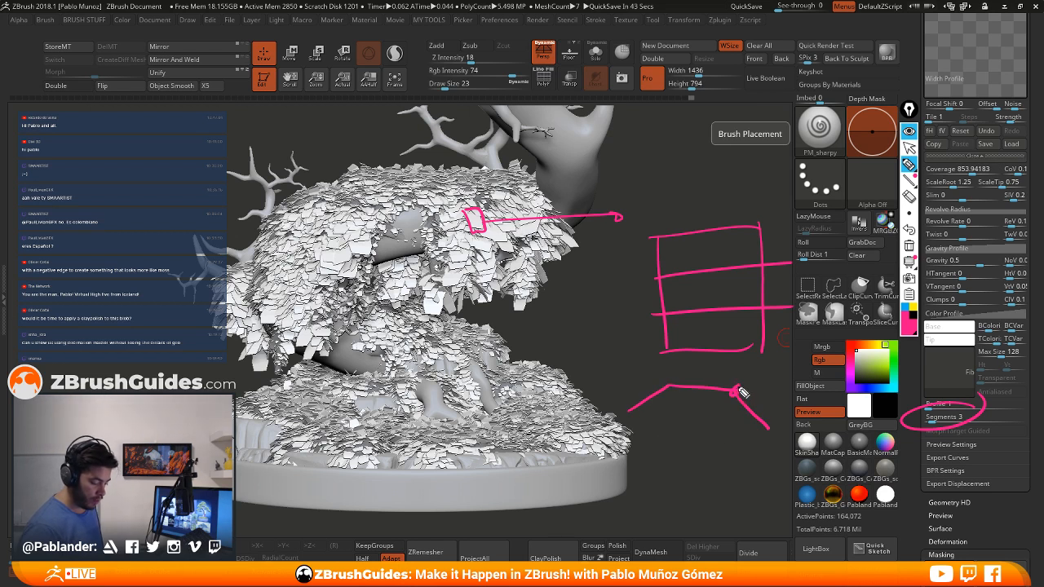
pyautogui.moveTo(663, 380)
pyautogui.mouseDown()
pyautogui.moveTo(673, 385)
pyautogui.moveTo(633, 409)
pyautogui.mouseUp()
pyautogui.moveTo(760, 420); pyautogui.dragTo(773, 430)
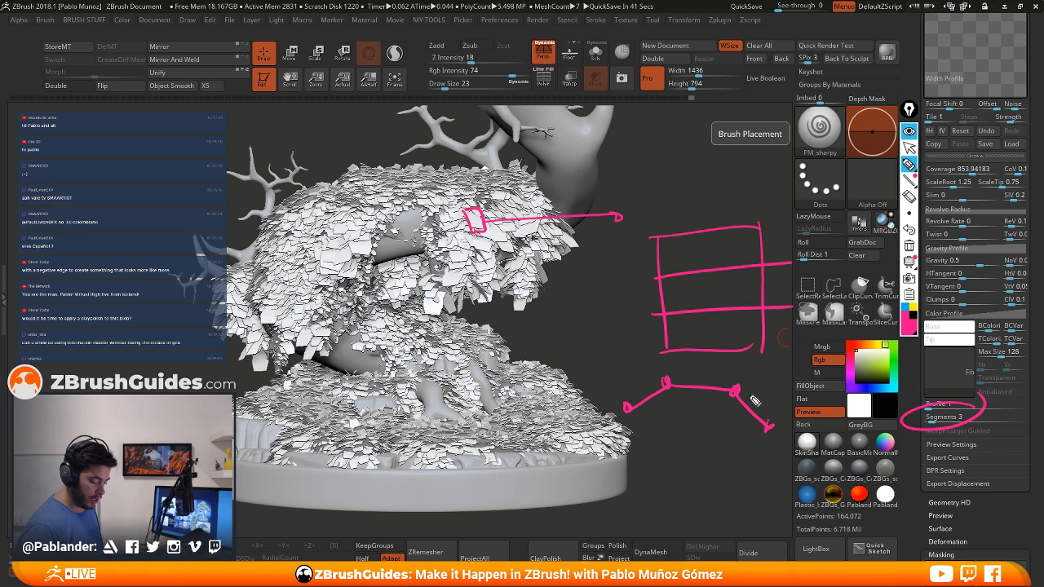
pyautogui.moveTo(688, 371); pyautogui.dragTo(764, 426)
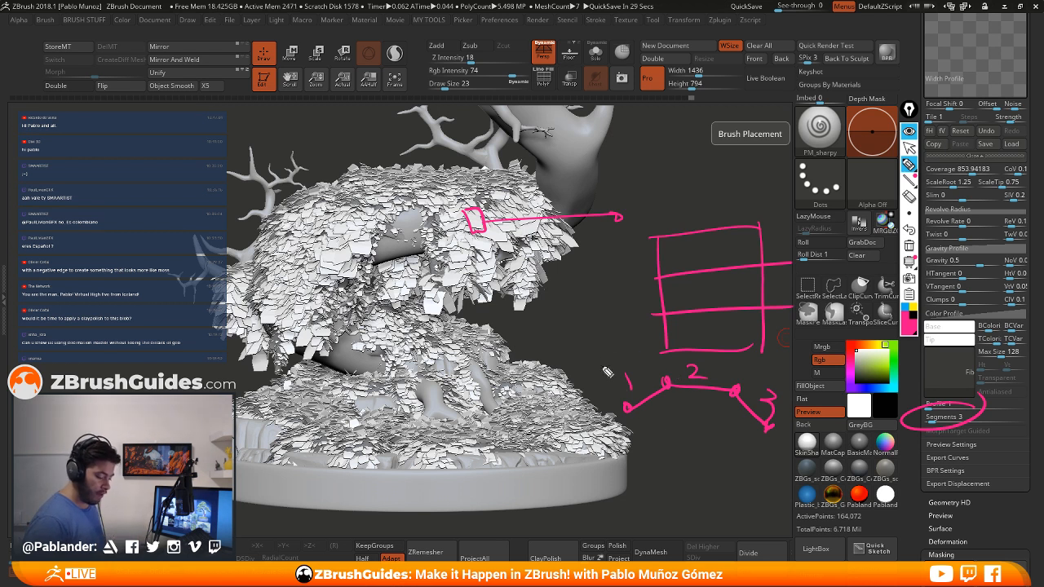
# Sketch a smoother curved fibre with many segment ticks below the first one, then hide the annotations
pyautogui.moveTo(650, 478)
pyautogui.mouseDown()
pyautogui.moveTo(749, 461)
pyautogui.moveTo(763, 475)
pyautogui.moveTo(738, 471)
pyautogui.mouseUp()
pyautogui.moveTo(741, 448)
pyautogui.mouseDown()
pyautogui.moveTo(732, 458)
pyautogui.moveTo(716, 451)
pyautogui.mouseUp()
pyautogui.moveTo(698, 435); pyautogui.dragTo(679, 456)
pyautogui.moveTo(658, 453); pyautogui.dragTo(669, 466)
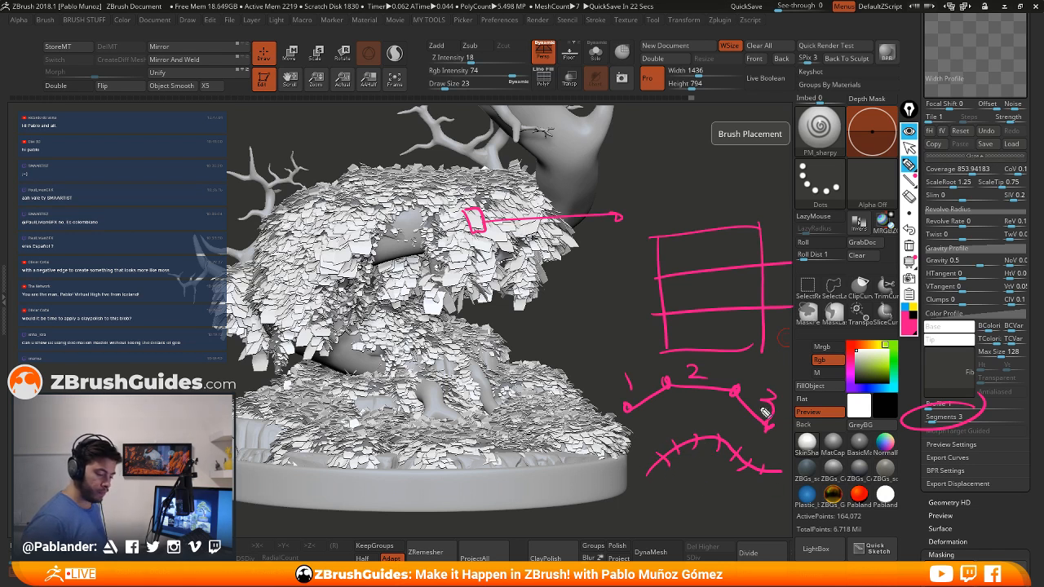
pyautogui.click(909, 130)
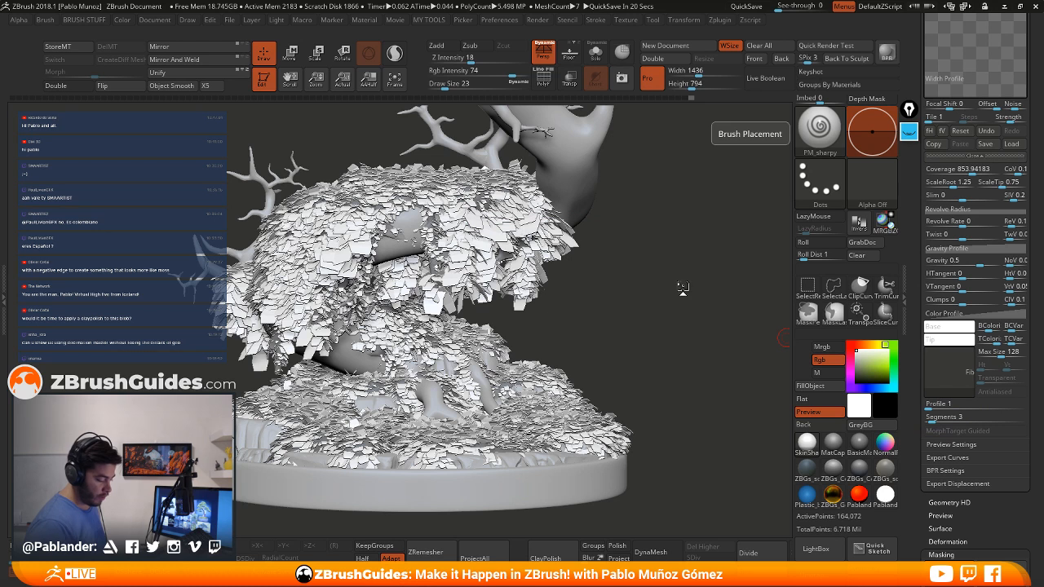
# Quick-save the project with the FiberMesh preview in place
pyautogui.moveTo(659, 345); pyautogui.dragTo(664, 342)
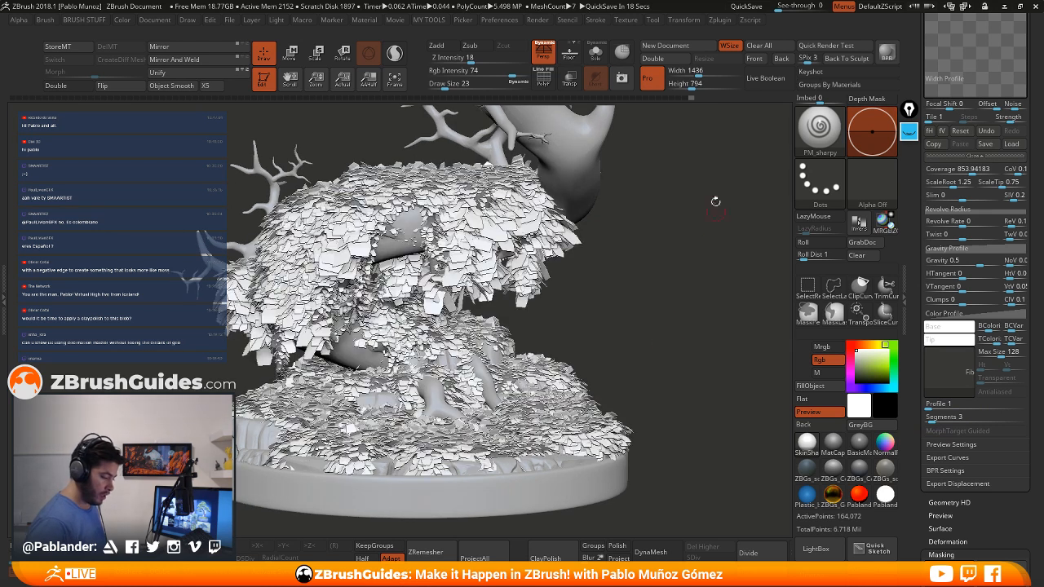
pyautogui.hotkey('ctrl', 's')
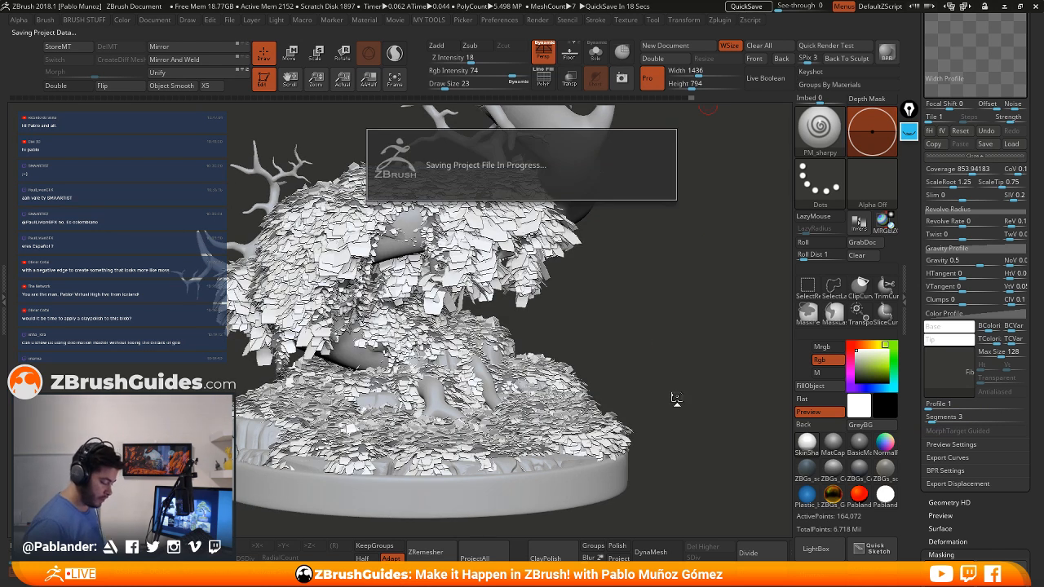
pyautogui.moveTo(678, 381); pyautogui.dragTo(758, 309)
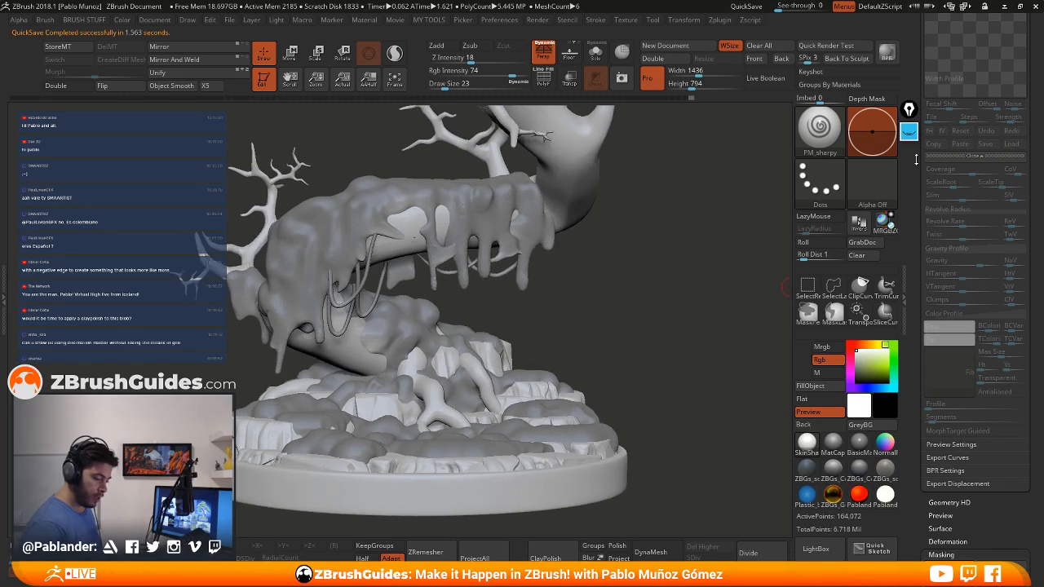
# Assign the BrushTxtr moss plant image as the fibre texture and accept its automatic resizing
pyautogui.moveTo(917, 160); pyautogui.dragTo(921, 187)
pyautogui.click(955, 79)
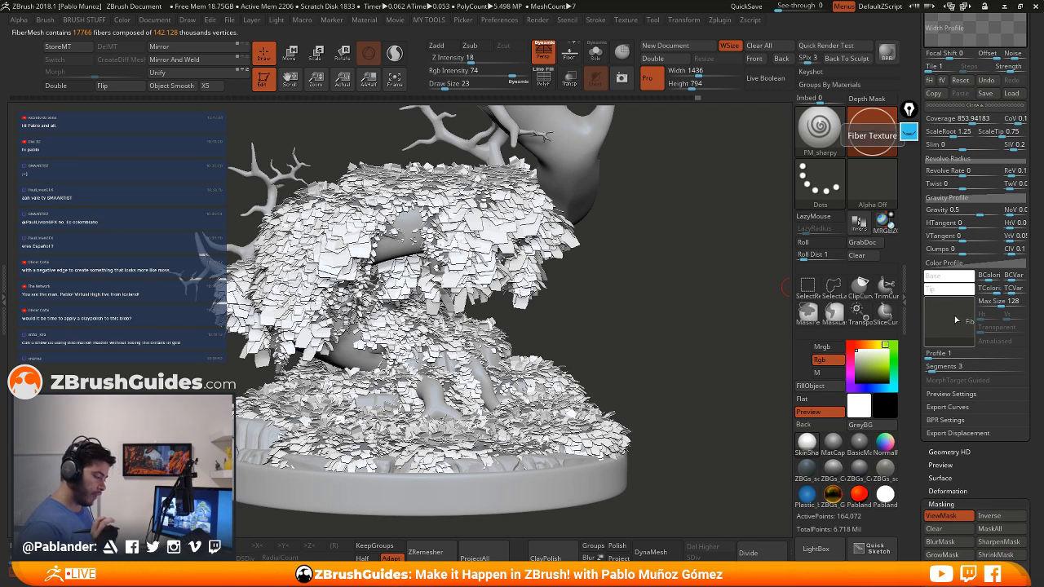
pyautogui.click(872, 130)
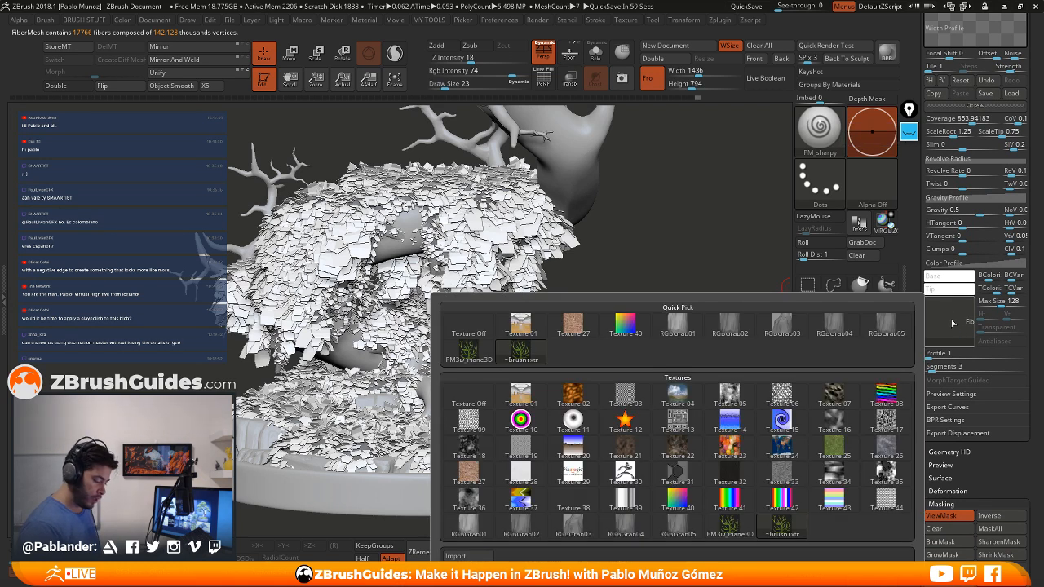
pyautogui.click(521, 350)
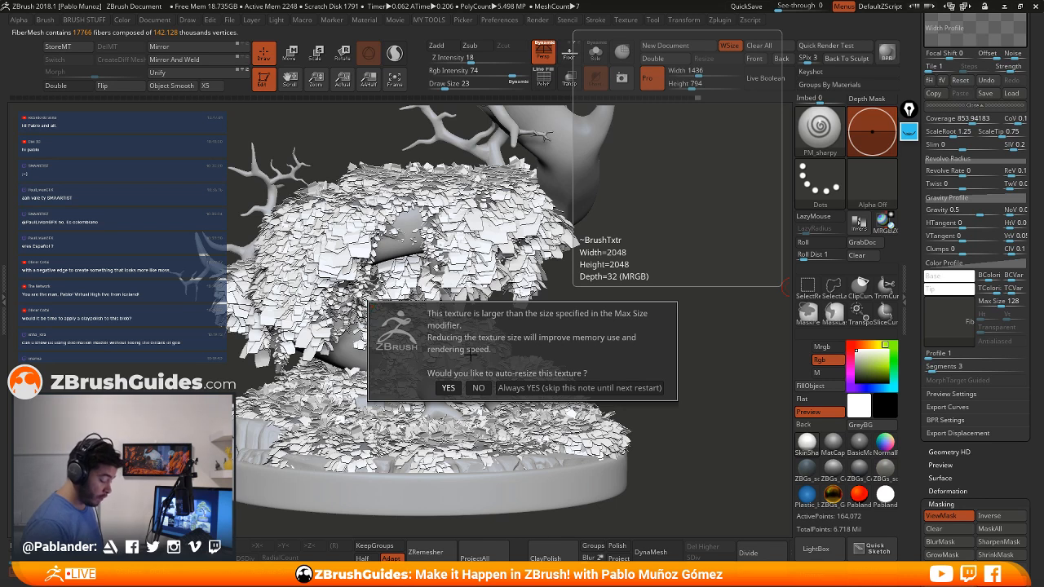
pyautogui.click(448, 388)
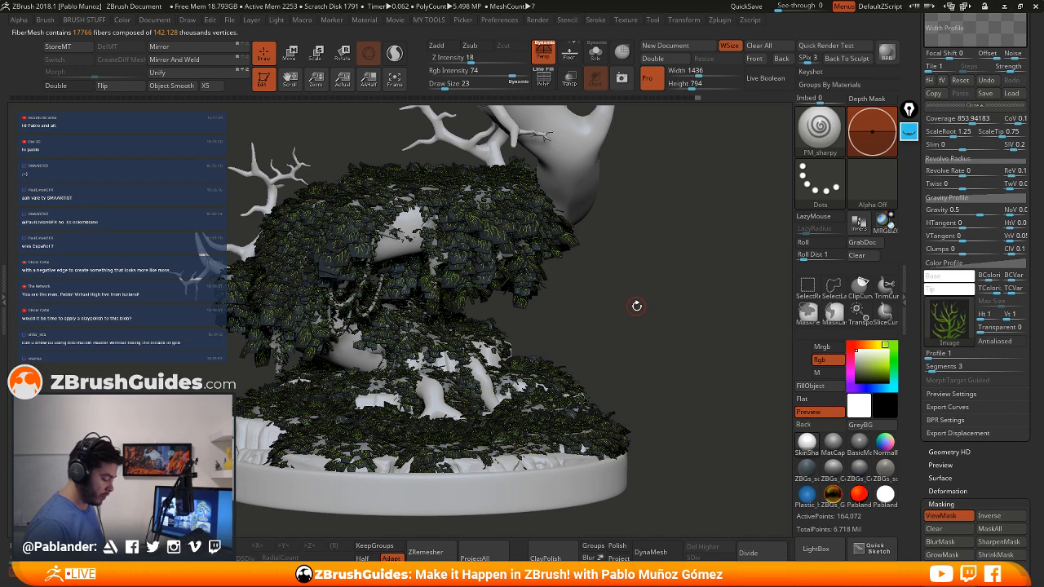
# Set the fibre texture's Transparent value to 21 to cut away the dark background of the cards
pyautogui.moveTo(637, 306); pyautogui.dragTo(661, 302)
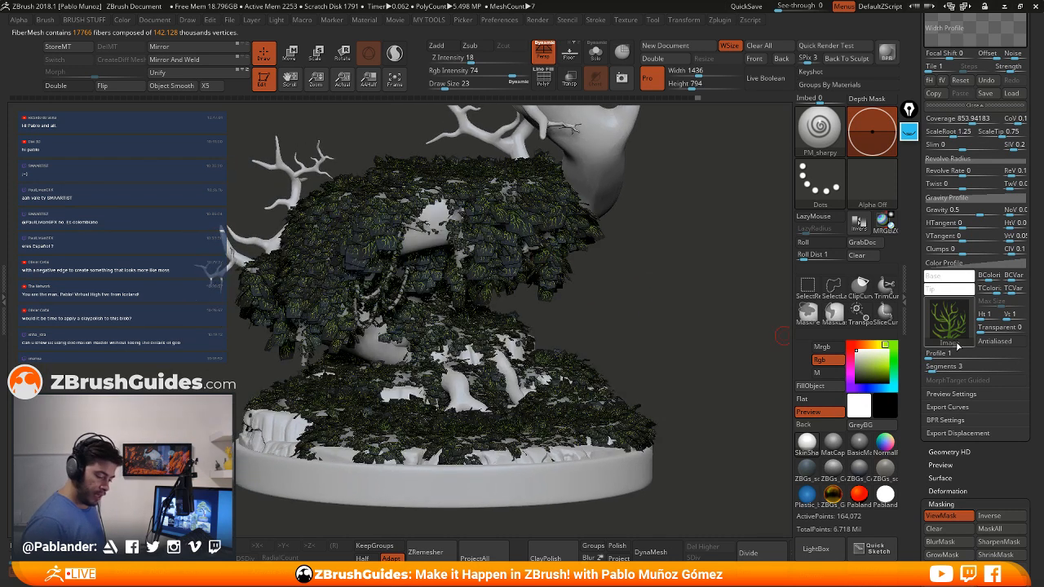
pyautogui.keyDown('alt'); pyautogui.moveTo(755, 308); pyautogui.dragTo(755, 433); pyautogui.keyUp('alt')
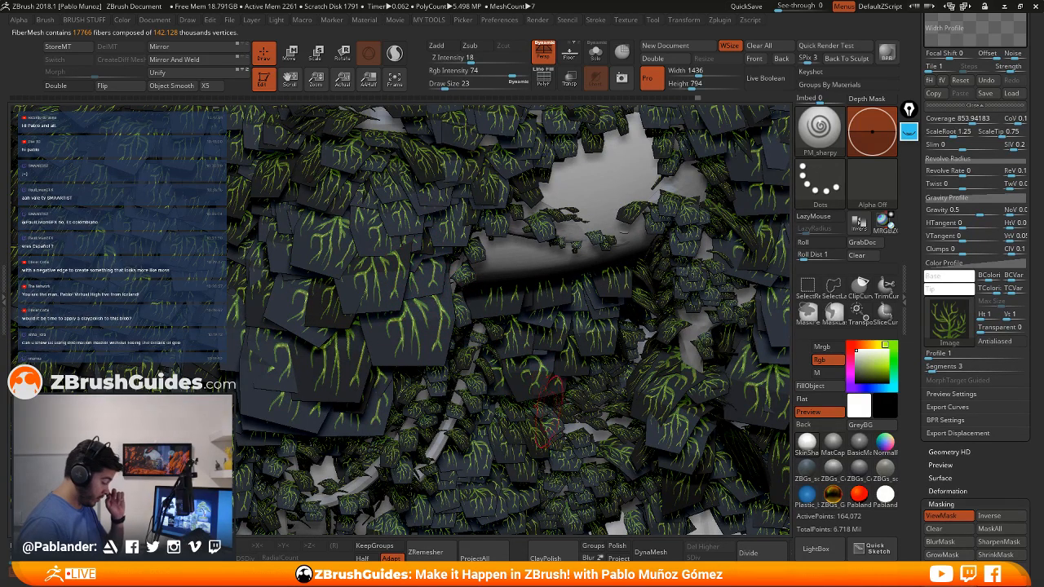
pyautogui.moveTo(556, 357); pyautogui.dragTo(566, 305, button='right')
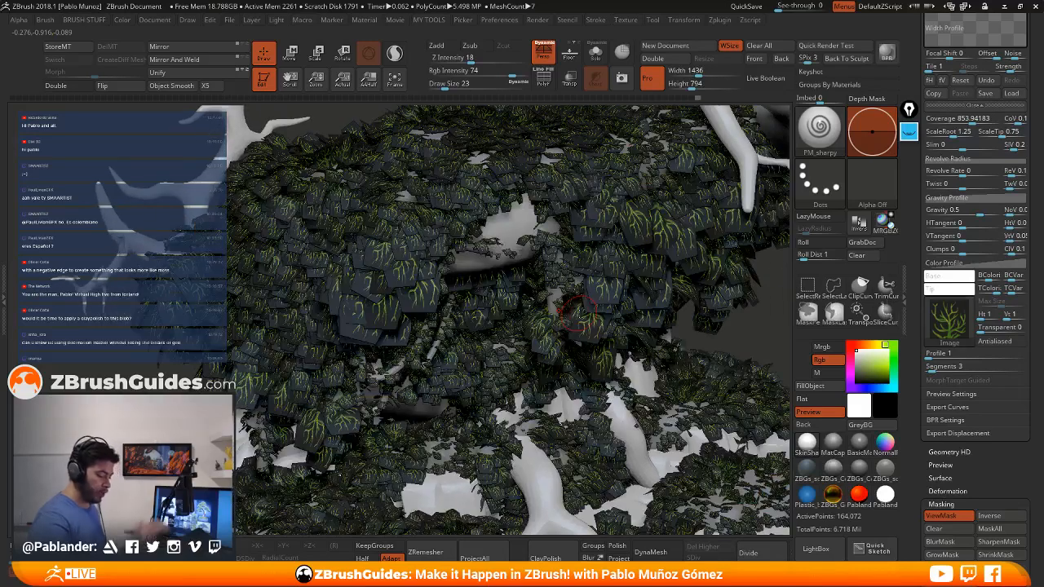
pyautogui.keyDown('ctrl'); pyautogui.moveTo(590, 348); pyautogui.dragTo(672, 311, button='right'); pyautogui.keyUp('ctrl')
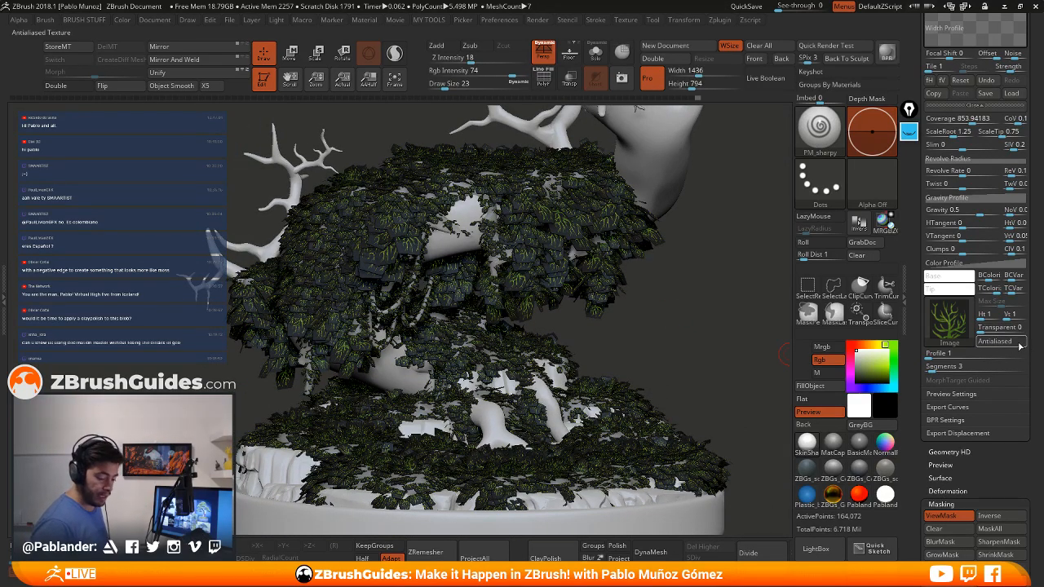
pyautogui.click(995, 331)
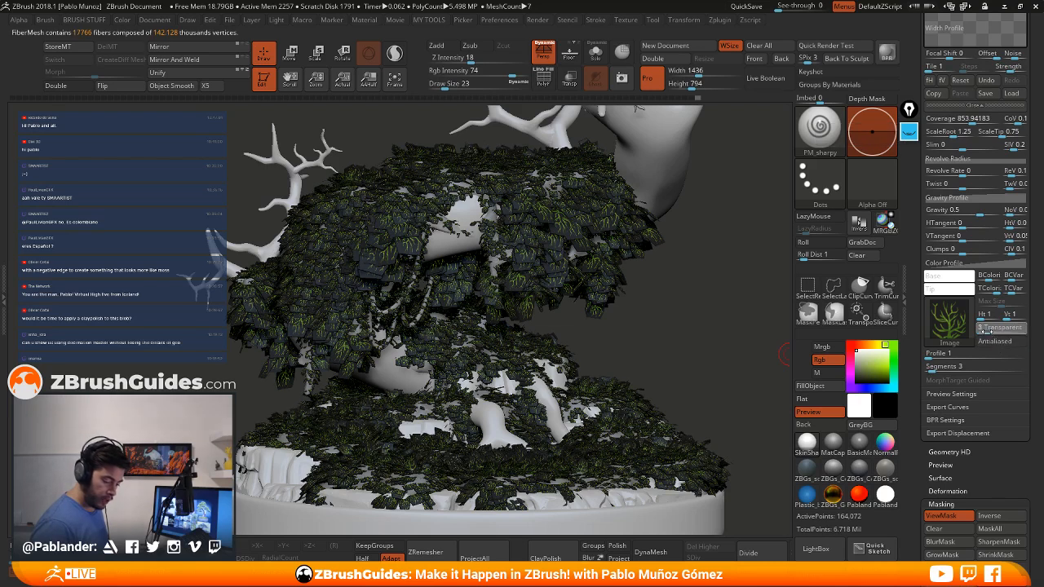
pyautogui.write('5')
pyautogui.press('Return')
pyautogui.moveTo(997, 332); pyautogui.dragTo(1018, 330)
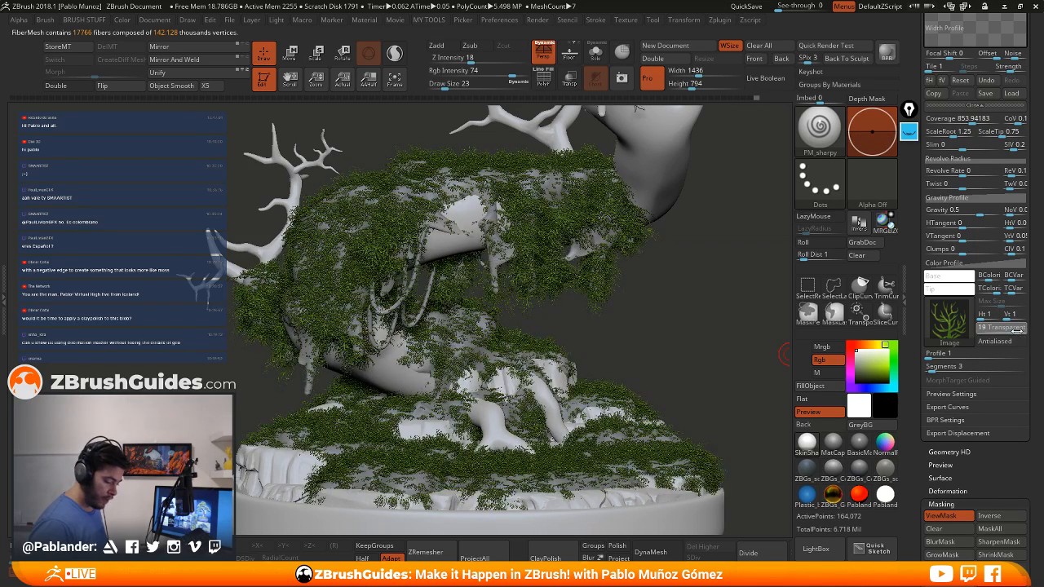
pyautogui.moveTo(1020, 332); pyautogui.dragTo(1022, 329)
# Examine the transparent moss fibres on the whole sculpture and close up around the hanging vines
pyautogui.keyDown('alt'); pyautogui.moveTo(647, 360); pyautogui.dragTo(642, 297); pyautogui.keyUp('alt')
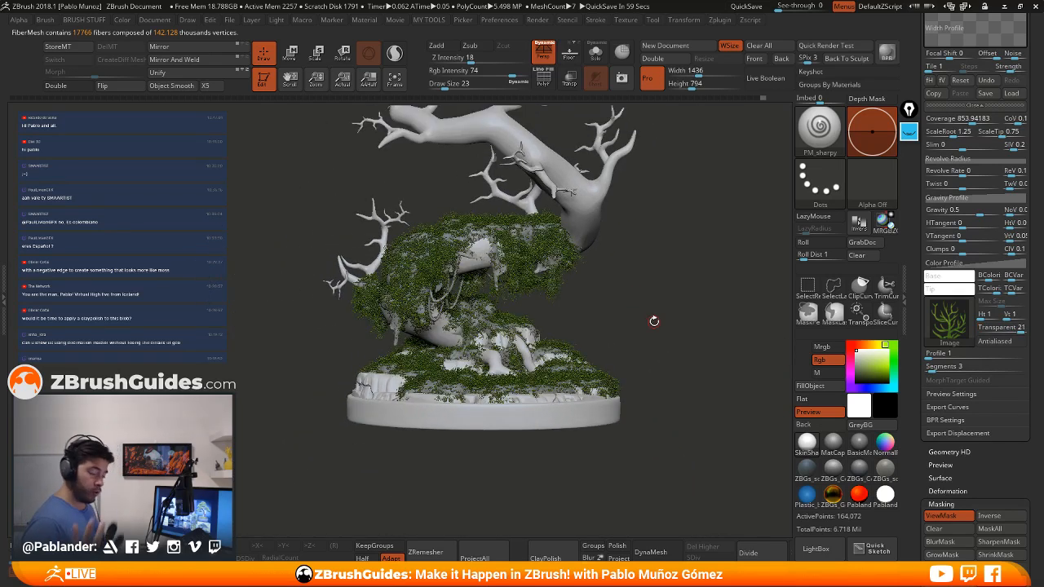
pyautogui.moveTo(494, 283); pyautogui.dragTo(509, 416, button='right')
pyautogui.keyDown('ctrl'); pyautogui.moveTo(442, 256); pyautogui.dragTo(432, 358, button='right'); pyautogui.keyUp('ctrl')
pyautogui.keyDown('alt'); pyautogui.moveTo(291, 251); pyautogui.dragTo(422, 291, button='right'); pyautogui.keyUp('alt')
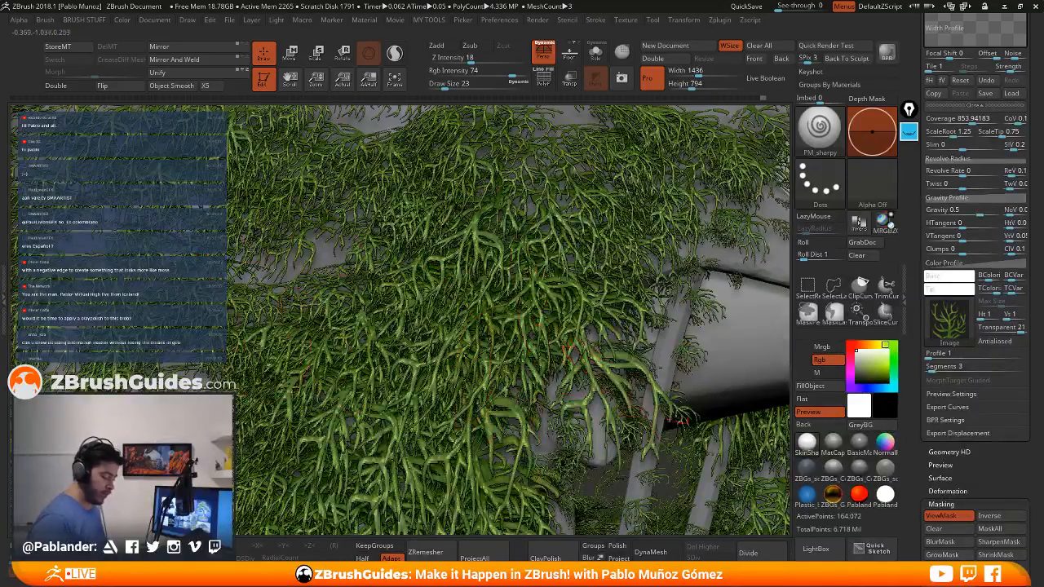
pyautogui.keyDown('ctrl'); pyautogui.moveTo(624, 392); pyautogui.dragTo(629, 321, button='right'); pyautogui.keyUp('ctrl')
pyautogui.keyDown('alt'); pyautogui.moveTo(652, 424); pyautogui.dragTo(540, 367, button='right'); pyautogui.keyUp('alt')
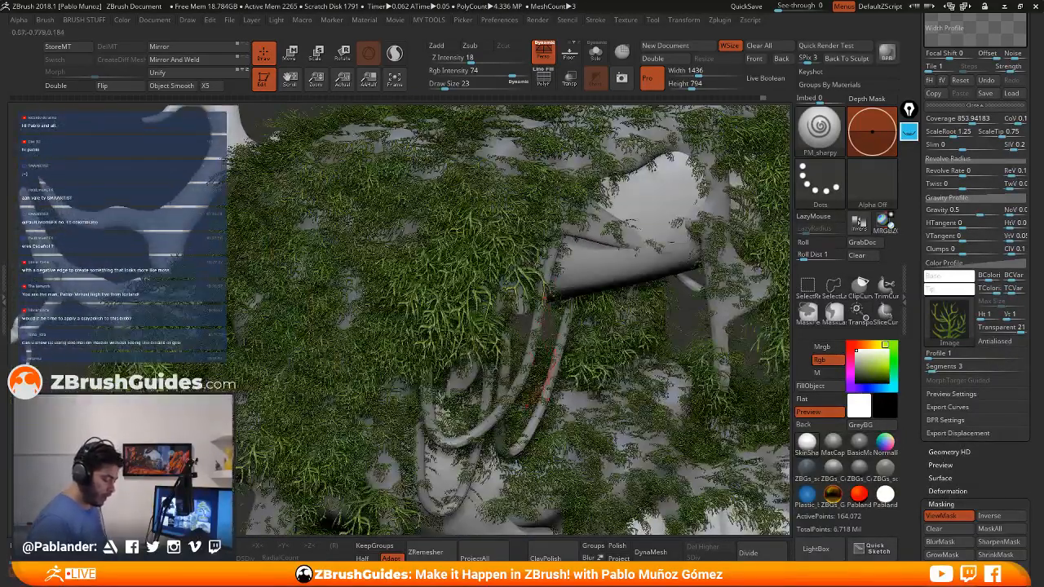
pyautogui.keyDown('ctrl'); pyautogui.moveTo(682, 350); pyautogui.dragTo(441, 302, button='right'); pyautogui.keyUp('ctrl')
pyautogui.keyDown('alt'); pyautogui.moveTo(359, 196); pyautogui.dragTo(433, 269, button='right'); pyautogui.keyUp('alt')
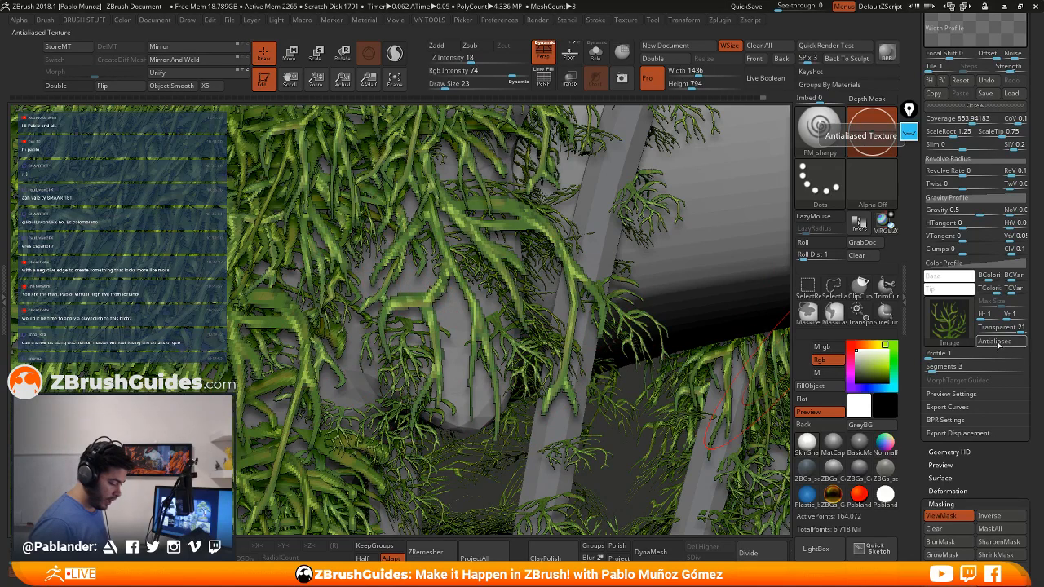
# Compare the fibre texture with Antialiased on and off, leaving it off
pyautogui.click(998, 342)
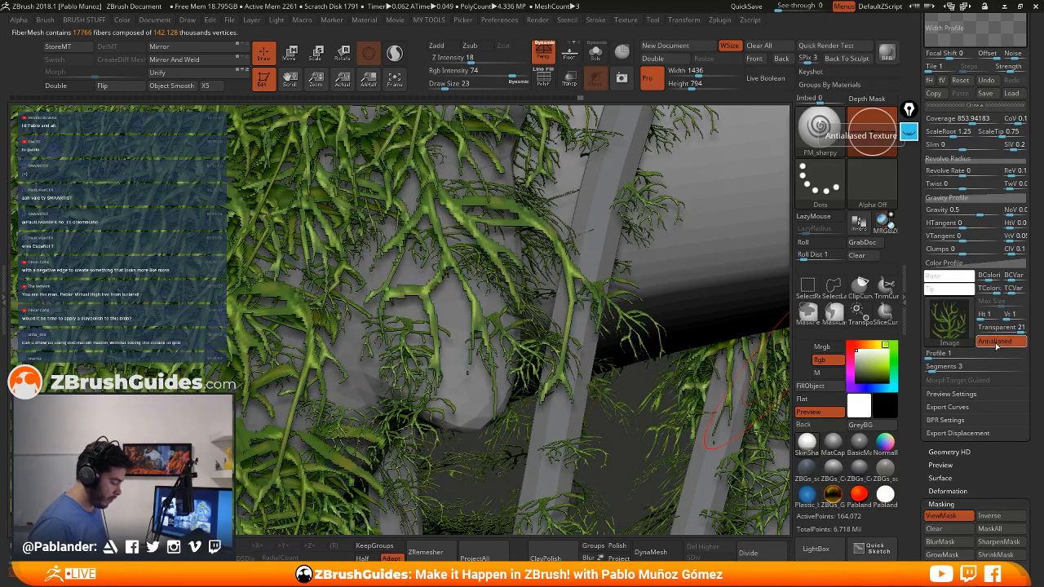
pyautogui.click(998, 342)
pyautogui.click(997, 342)
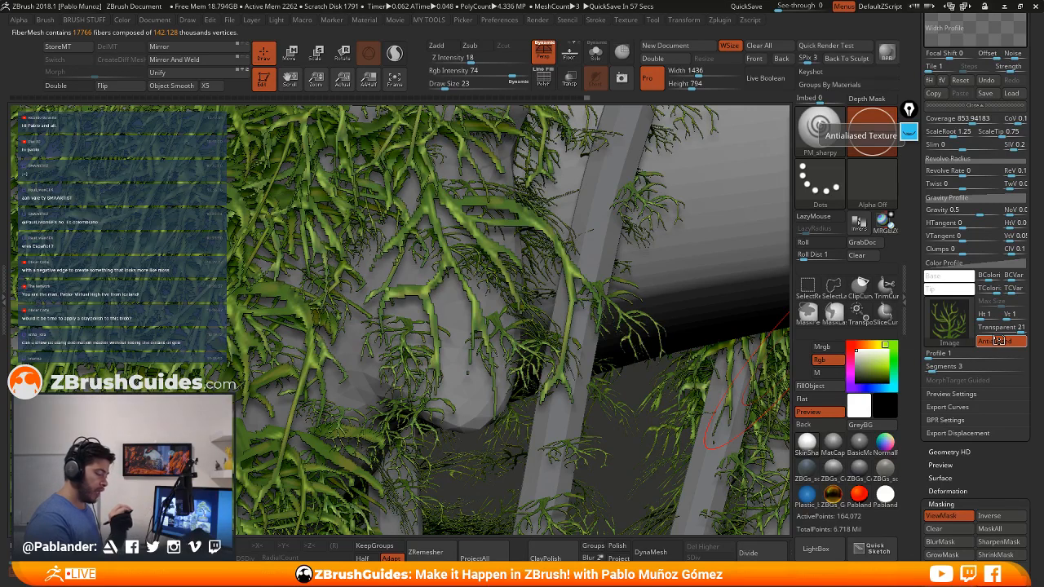
pyautogui.click(998, 342)
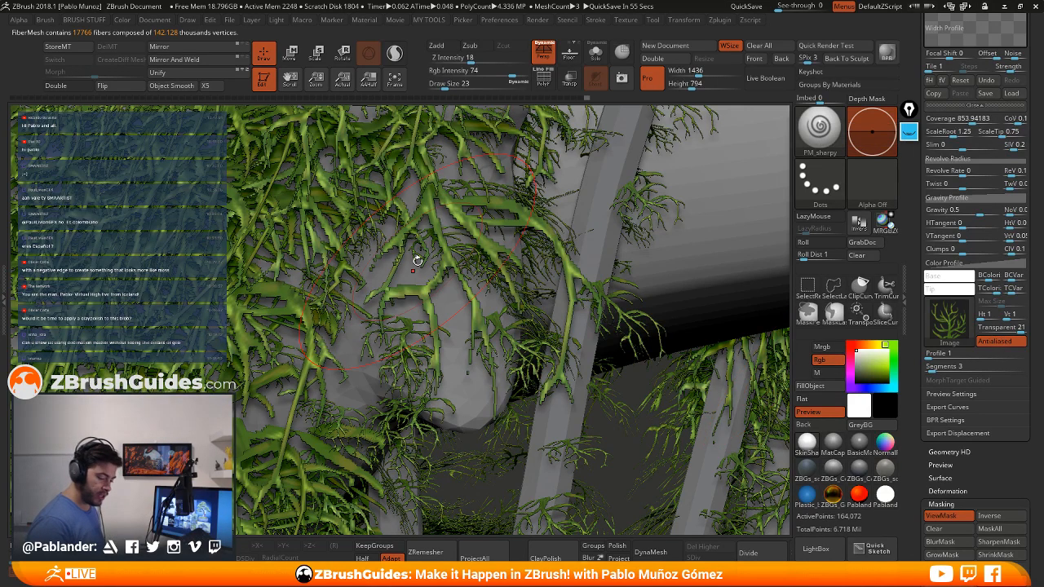
pyautogui.click(1000, 343)
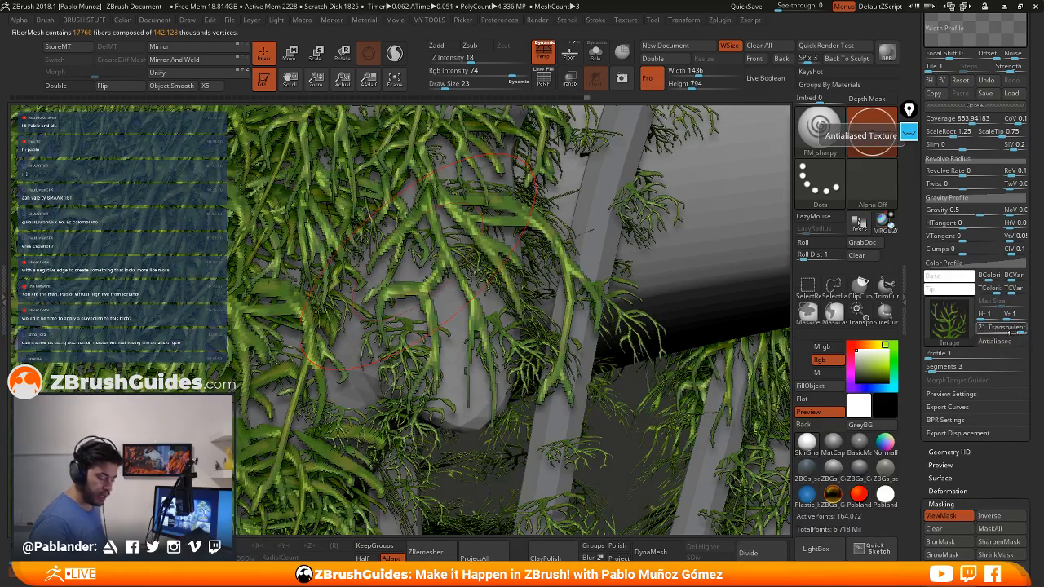
# Raise the fibre Coverage to 5000 to widen the moss cards
pyautogui.keyDown('ctrl'); pyautogui.moveTo(693, 351); pyautogui.dragTo(589, 234, button='right'); pyautogui.keyUp('ctrl')
pyautogui.keyDown('ctrl'); pyautogui.moveTo(635, 374); pyautogui.dragTo(522, 261, button='right'); pyautogui.keyUp('ctrl')
pyautogui.keyDown('alt'); pyautogui.moveTo(718, 351); pyautogui.dragTo(644, 326, button='right'); pyautogui.keyUp('alt')
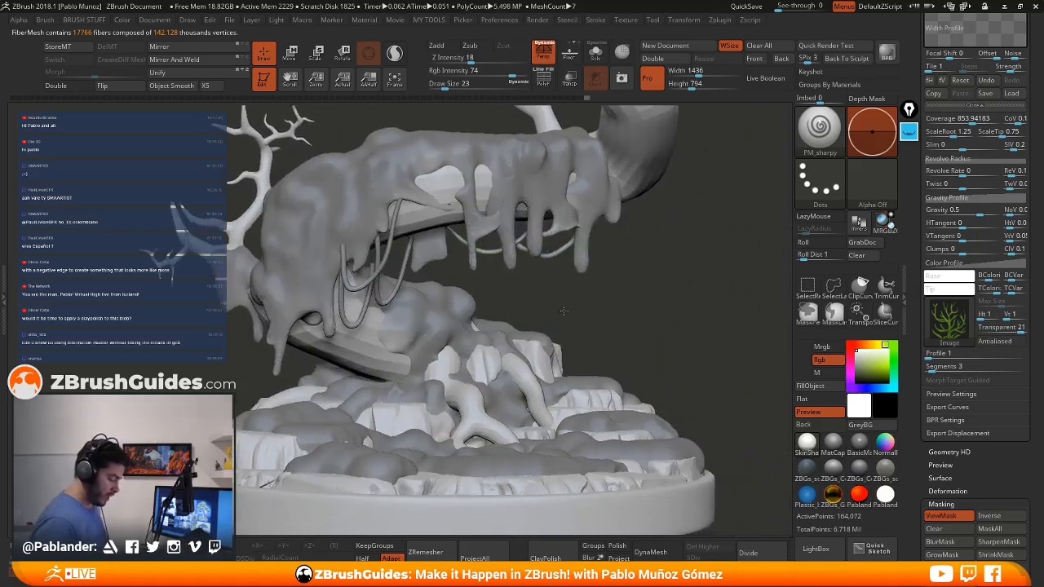
pyautogui.moveTo(931, 140); pyautogui.dragTo(931, 284)
pyautogui.scroll(1, 929, 284)
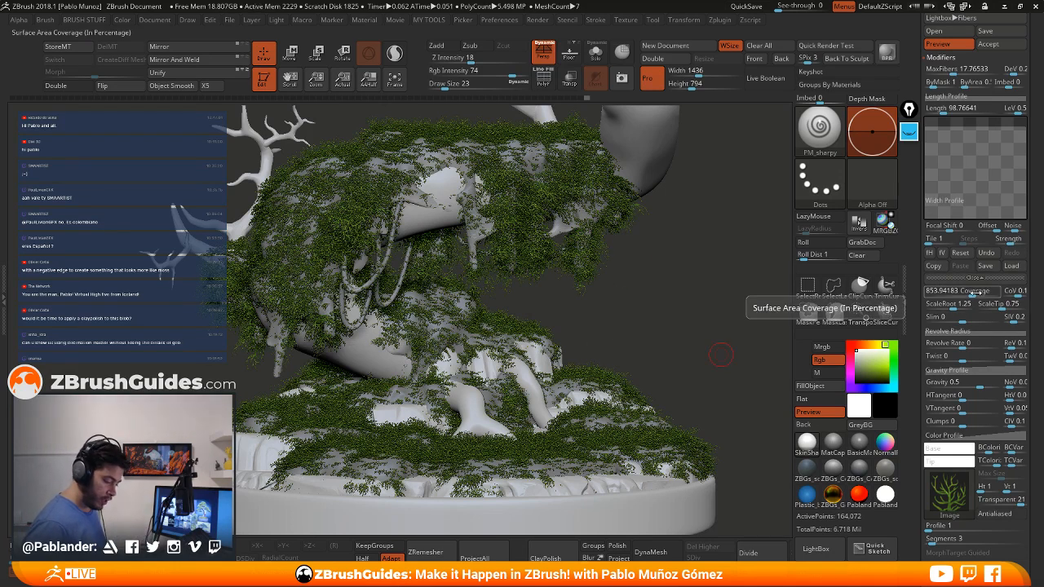
pyautogui.moveTo(975, 292); pyautogui.dragTo(997, 291)
pyautogui.moveTo(717, 326)
pyautogui.keyDown('ctrl'); pyautogui.mouseDown(button='right')
pyautogui.moveTo(694, 299)
pyautogui.moveTo(708, 336)
pyautogui.mouseUp(button='right'); pyautogui.keyUp('ctrl')
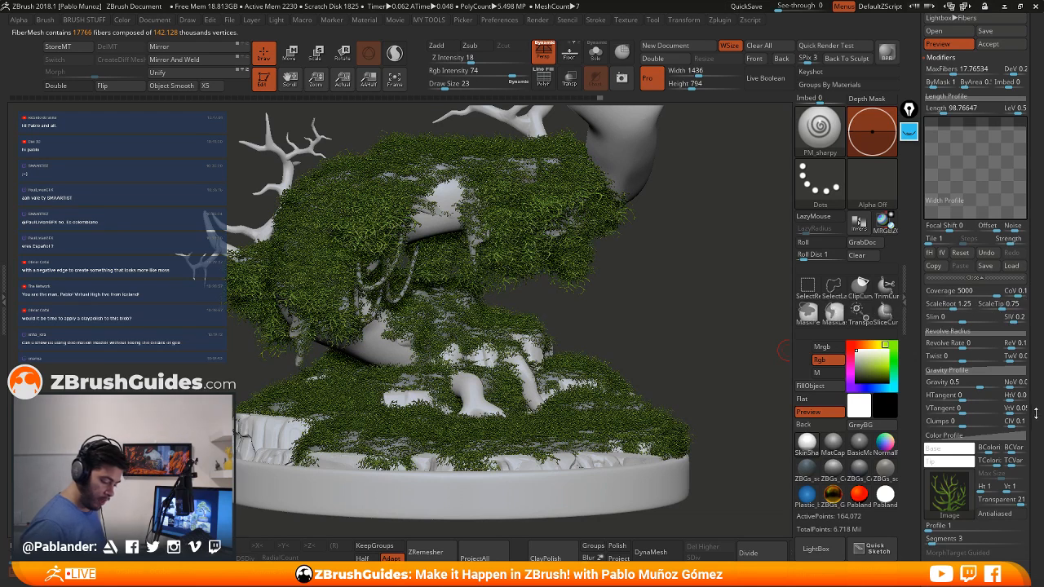
# Set the number of fibre Segments to 4
pyautogui.scroll(-2, 1036, 414)
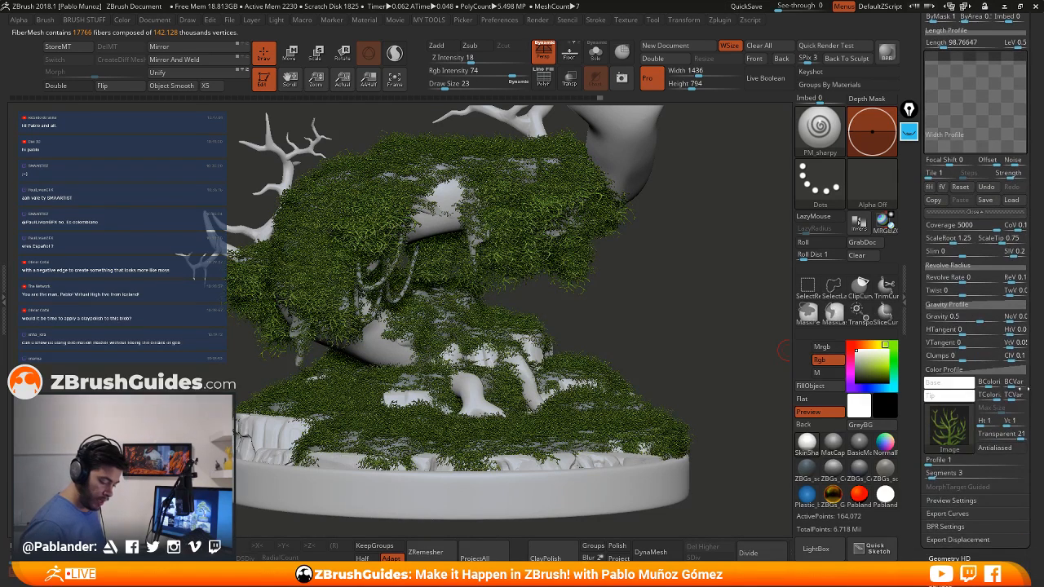
pyautogui.click(937, 478)
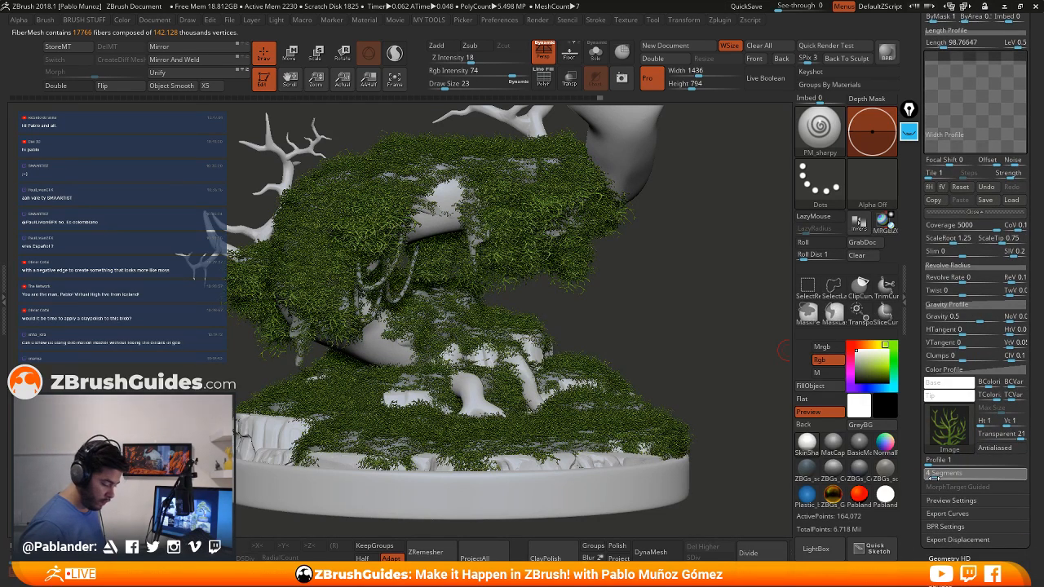
pyautogui.click(934, 474)
pyautogui.moveTo(889, 440)
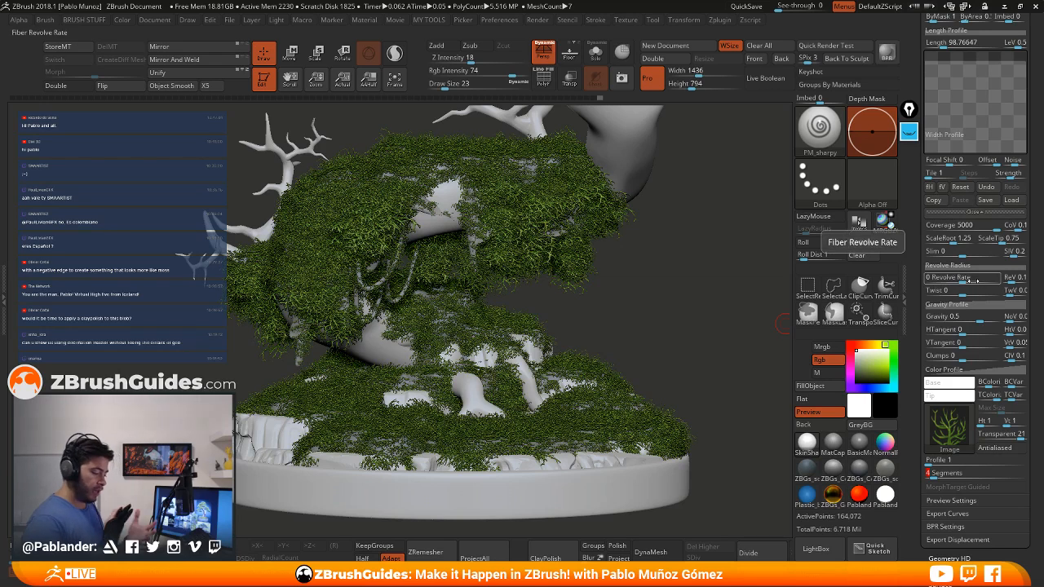
# Show the annotation overlay, clear the old strokes, and sketch a twisted fibre card with crossing segment lines beside the sculpture
pyautogui.click(909, 132)
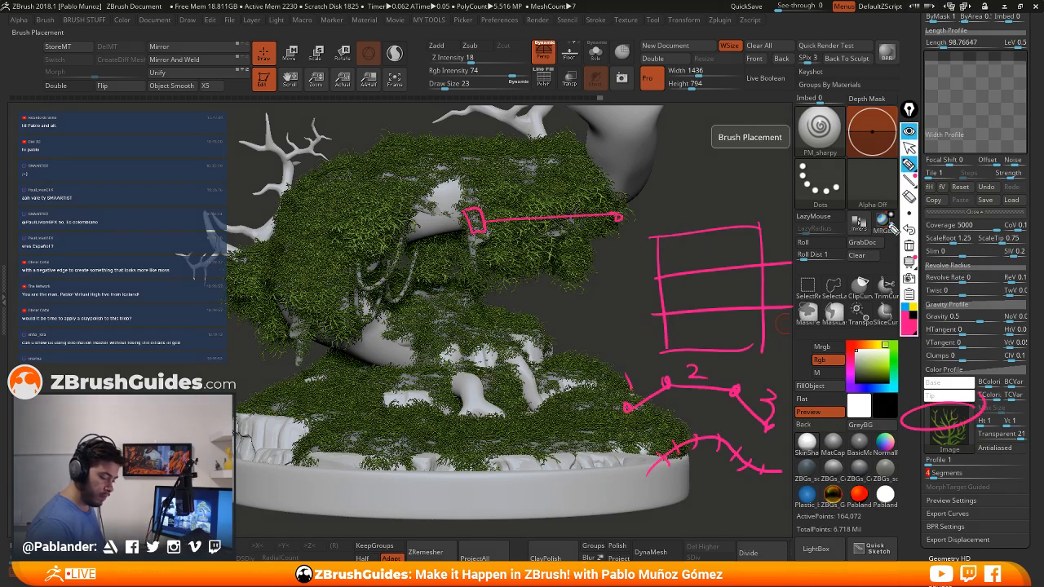
pyautogui.click(909, 245)
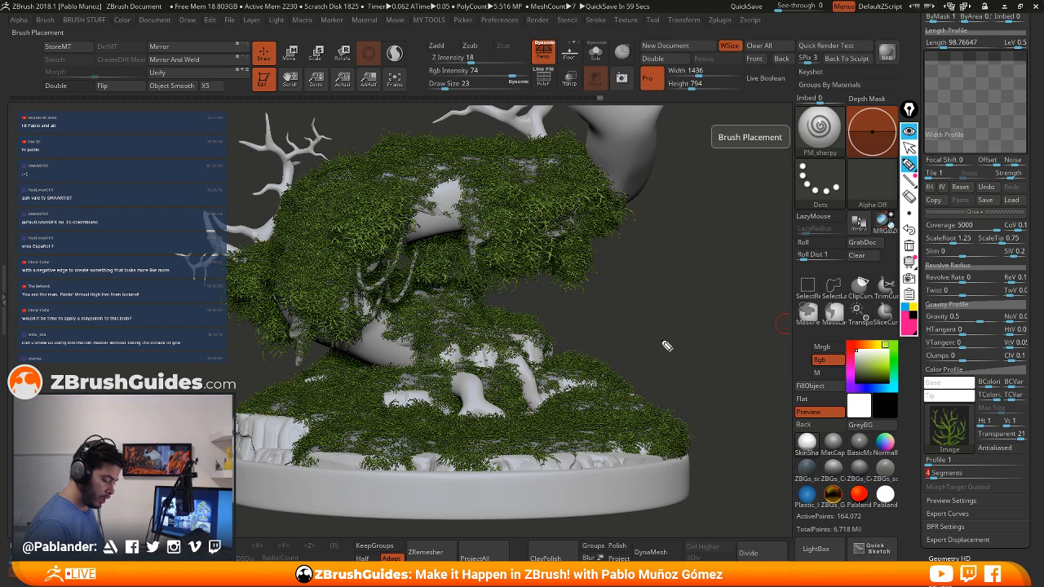
pyautogui.moveTo(666, 360); pyautogui.dragTo(701, 227)
pyautogui.moveTo(710, 181)
pyautogui.mouseDown()
pyautogui.moveTo(652, 196)
pyautogui.moveTo(685, 235)
pyautogui.moveTo(706, 325)
pyautogui.moveTo(671, 362)
pyautogui.mouseUp()
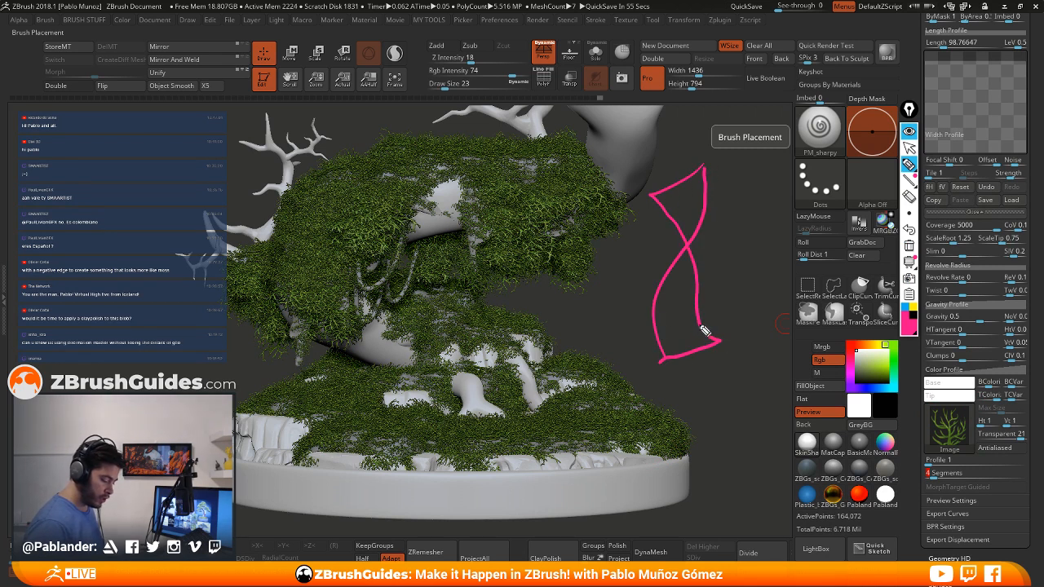
pyautogui.moveTo(707, 331); pyautogui.dragTo(653, 330)
pyautogui.moveTo(696, 302); pyautogui.dragTo(656, 303)
pyautogui.moveTo(696, 270); pyautogui.dragTo(673, 268)
pyautogui.moveTo(683, 225)
pyautogui.mouseDown()
pyautogui.moveTo(707, 206)
pyautogui.moveTo(701, 189)
pyautogui.mouseUp()
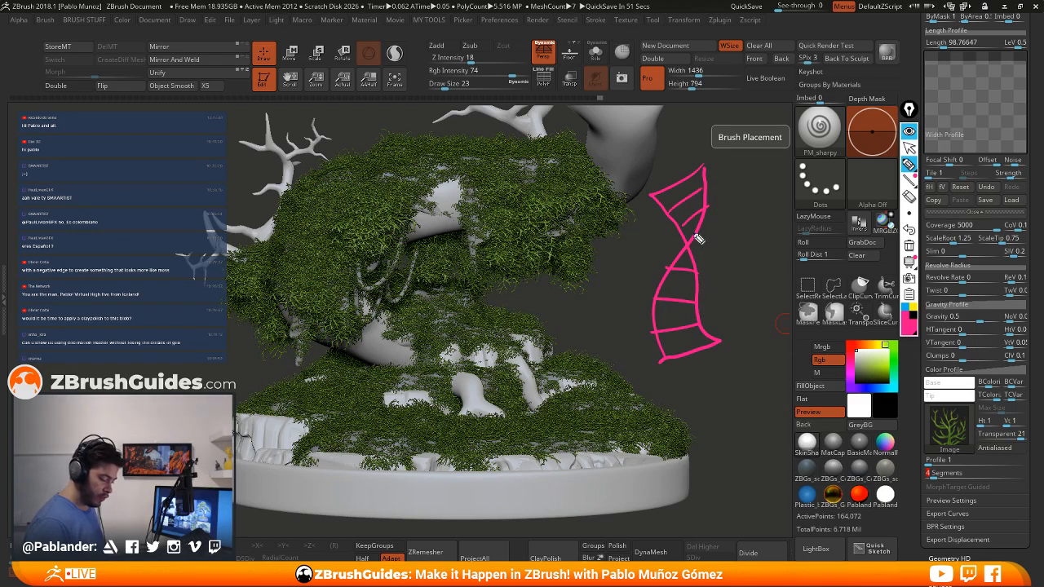
# Sketch a circular rotation arrow with a line through it below the twisted card, then hide the annotations
pyautogui.moveTo(698, 401)
pyautogui.mouseDown()
pyautogui.moveTo(740, 372)
pyautogui.moveTo(757, 373)
pyautogui.mouseUp()
pyautogui.moveTo(697, 383)
pyautogui.mouseDown()
pyautogui.moveTo(698, 400)
pyautogui.moveTo(741, 363)
pyautogui.moveTo(703, 398)
pyautogui.moveTo(726, 420)
pyautogui.mouseUp()
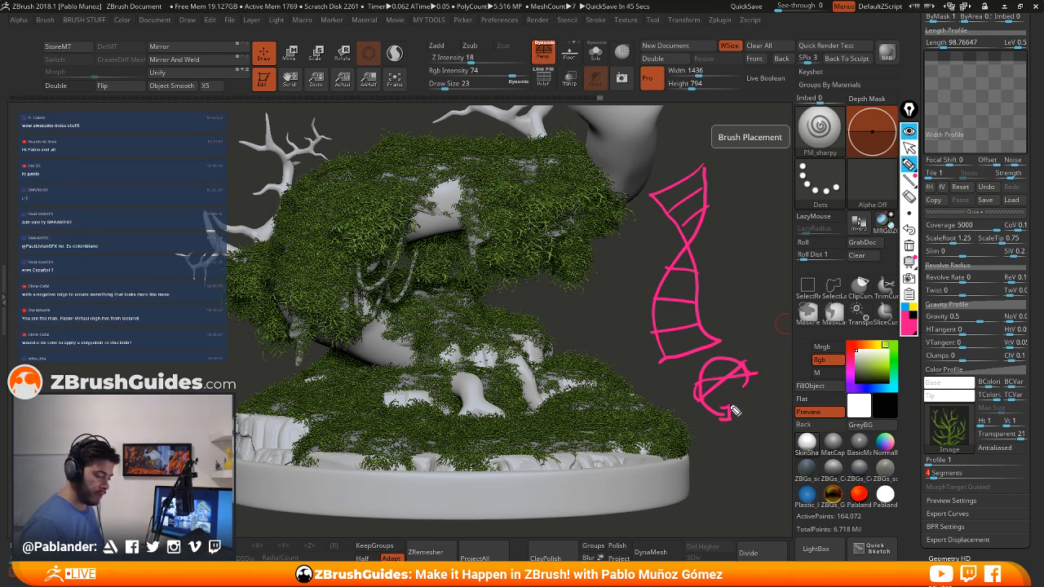
pyautogui.click(909, 131)
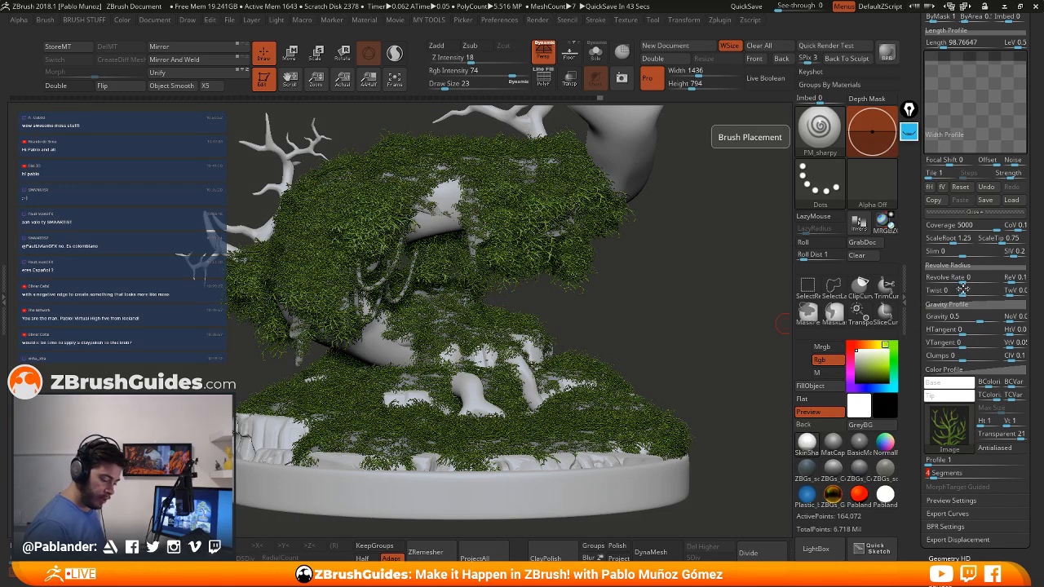
# Examine the moss fibres close up around the trunk opening and open the Gravity value for editing
pyautogui.click(674, 304)
pyautogui.keyDown('ctrl'); pyautogui.moveTo(514, 305); pyautogui.dragTo(644, 293, button='right'); pyautogui.keyUp('ctrl')
pyautogui.click(955, 321)
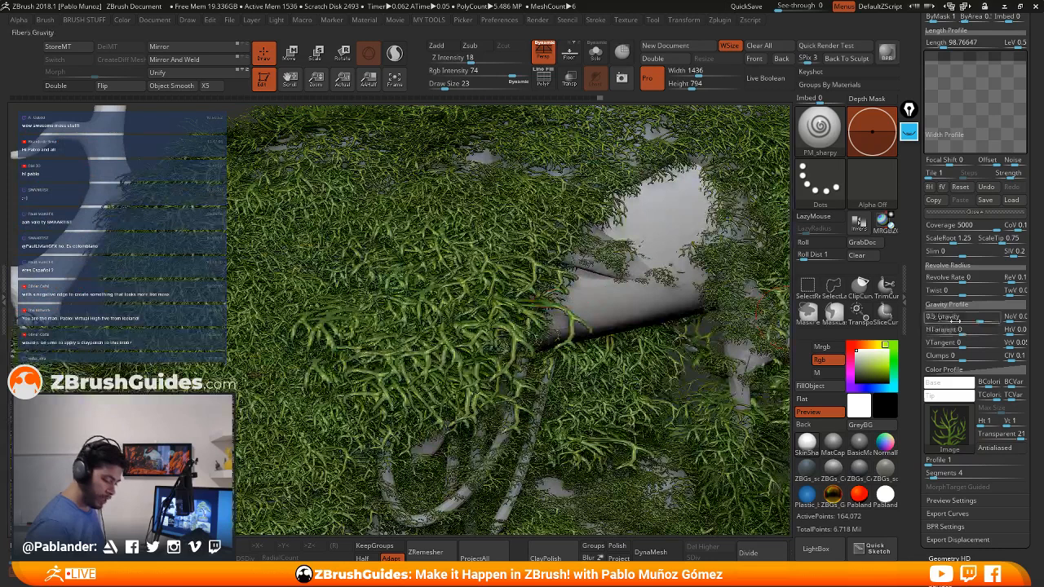
pyautogui.press('Return')
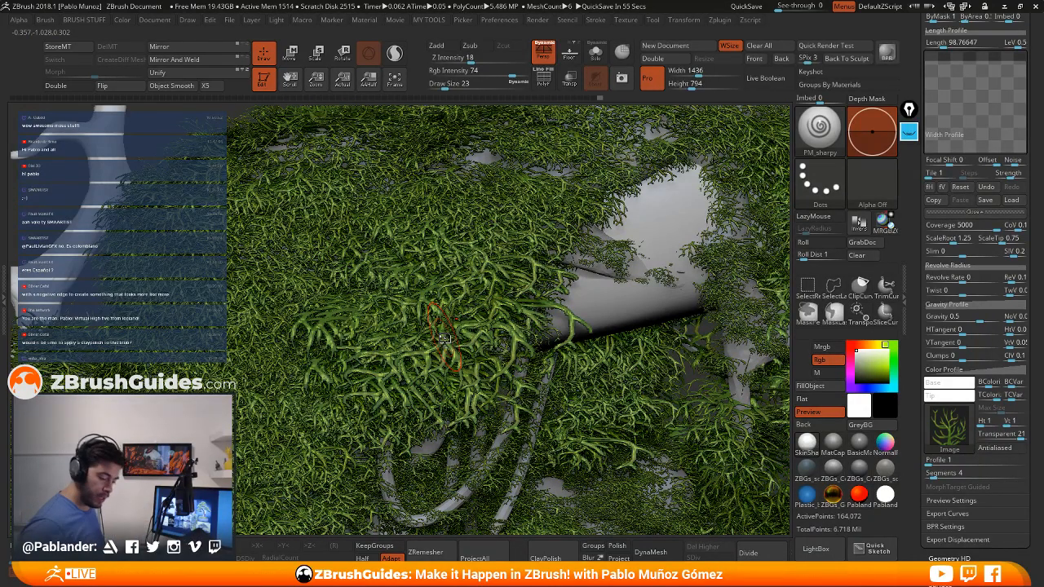
# Set the moss fibres' Twist to about 16.36 and the Twist variation to about 0.28
pyautogui.moveTo(961, 290); pyautogui.dragTo(966, 291)
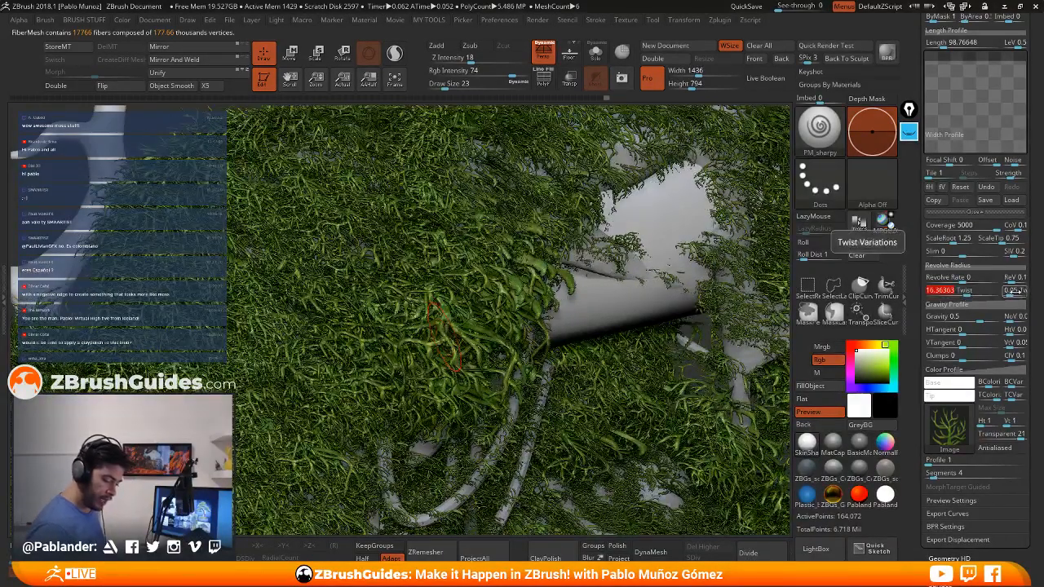
pyautogui.moveTo(1012, 291); pyautogui.dragTo(1017, 294)
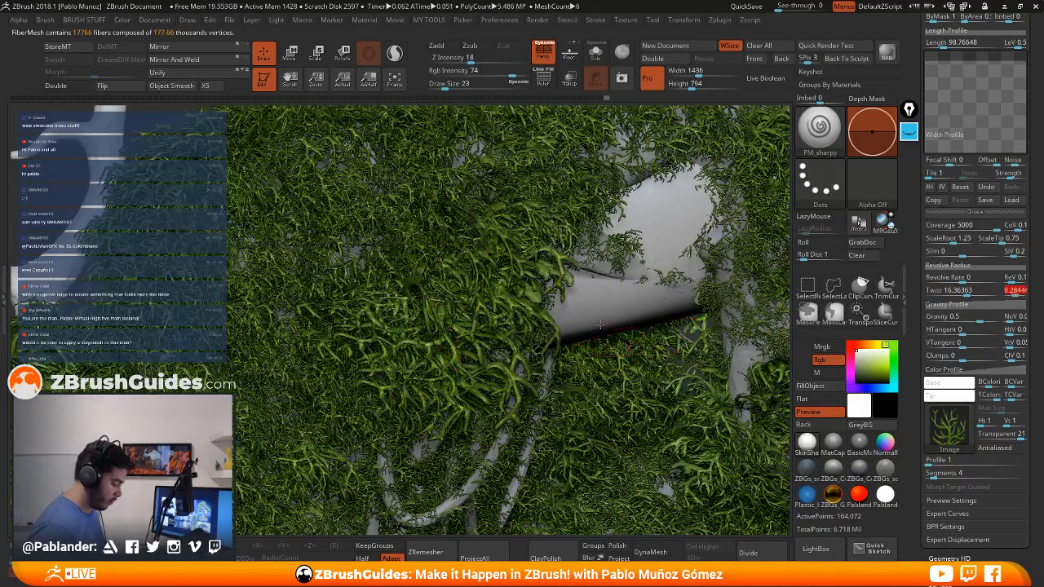
pyautogui.keyDown('ctrl'); pyautogui.moveTo(710, 310); pyautogui.dragTo(620, 298, button='right'); pyautogui.keyUp('ctrl')
pyautogui.moveTo(653, 343)
pyautogui.mouseDown(button='right')
pyautogui.moveTo(681, 359)
pyautogui.moveTo(651, 352)
pyautogui.mouseUp(button='right')
pyautogui.moveTo(652, 351); pyautogui.dragTo(682, 378)
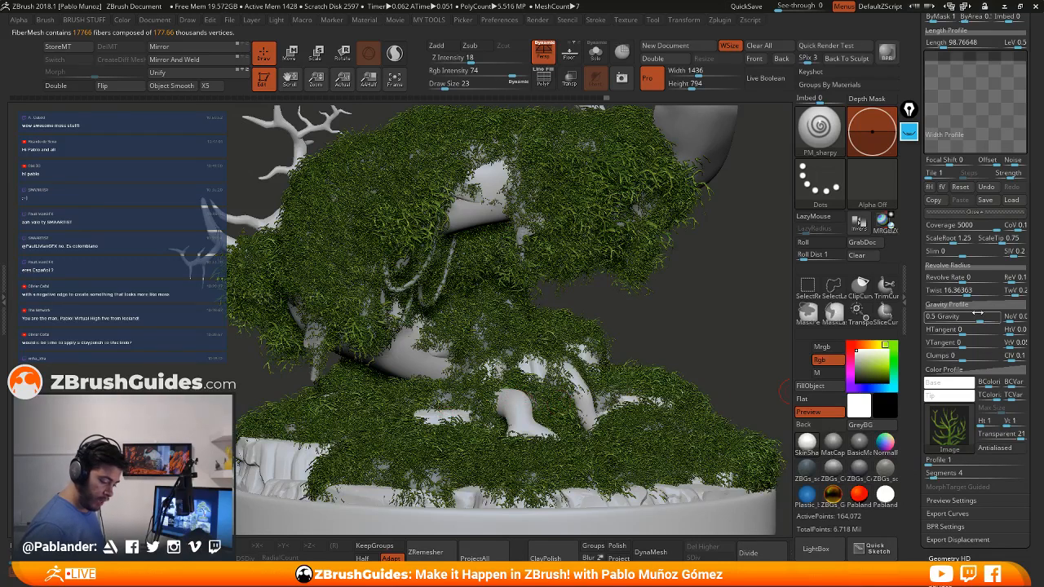
# Try negative and full Gravity on the fibres, settle on about 0.9, and set the gravity direction variation to about 0.44
pyautogui.moveTo(978, 320); pyautogui.dragTo(962, 320)
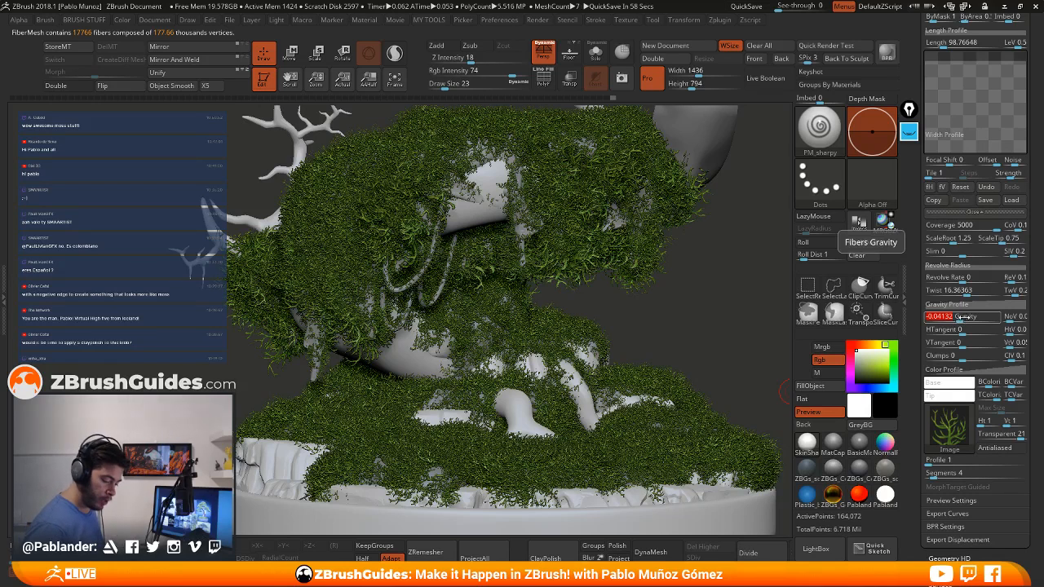
pyautogui.moveTo(964, 320); pyautogui.dragTo(996, 317)
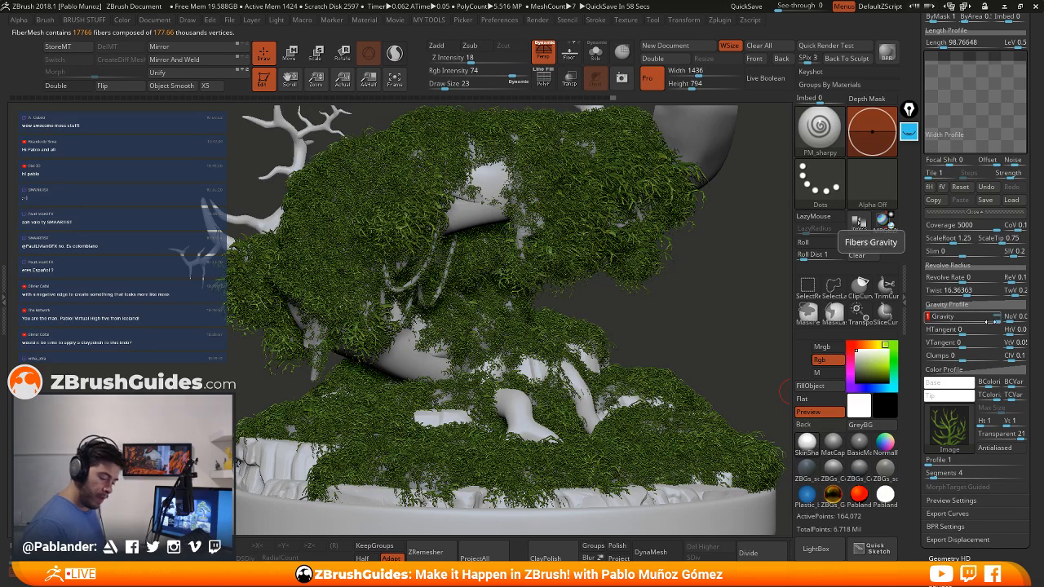
pyautogui.moveTo(996, 317); pyautogui.dragTo(992, 319)
pyautogui.click(994, 319)
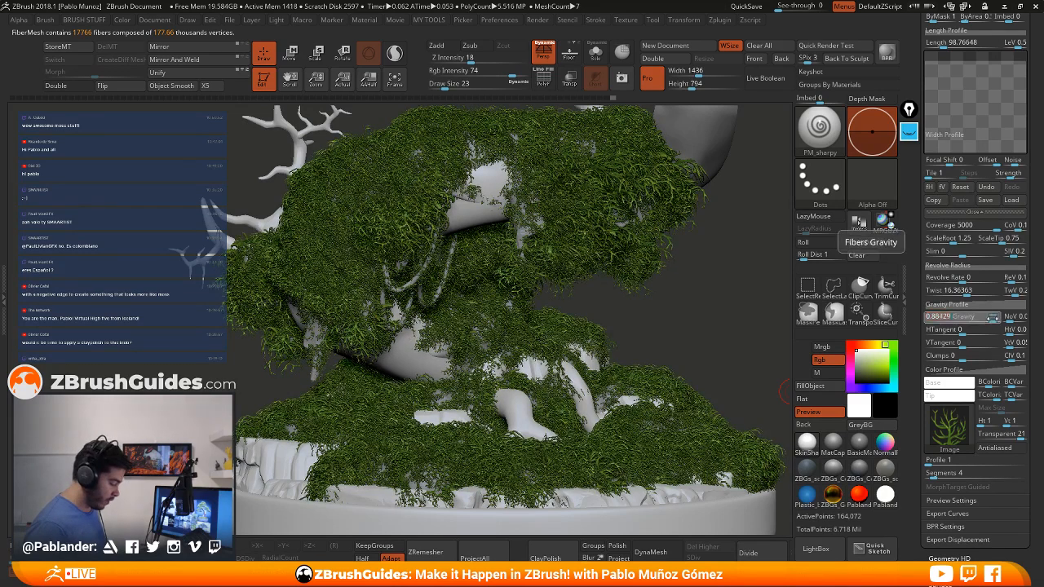
pyautogui.click(993, 319)
pyautogui.click(992, 319)
pyautogui.click(994, 319)
pyautogui.keyDown('ctrl'); pyautogui.moveTo(657, 352); pyautogui.dragTo(653, 325, button='right'); pyautogui.keyUp('ctrl')
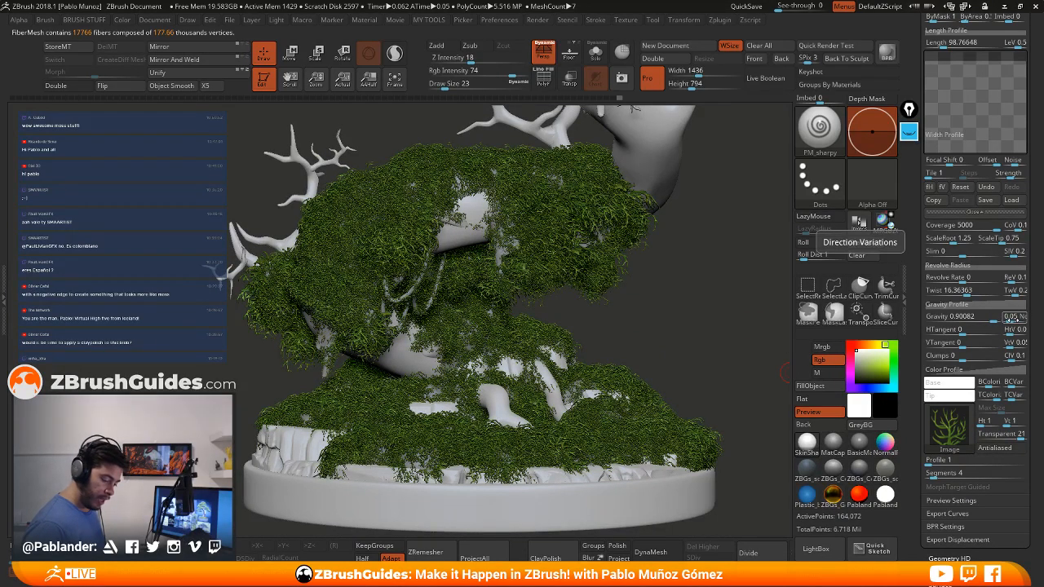
pyautogui.moveTo(1011, 321); pyautogui.dragTo(1017, 322)
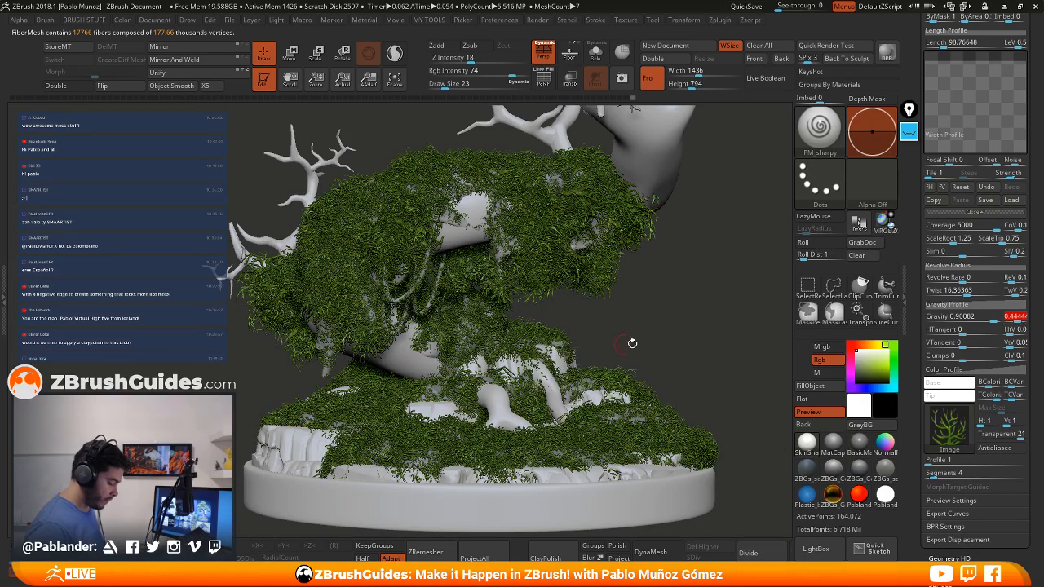
pyautogui.moveTo(674, 341); pyautogui.dragTo(613, 318)
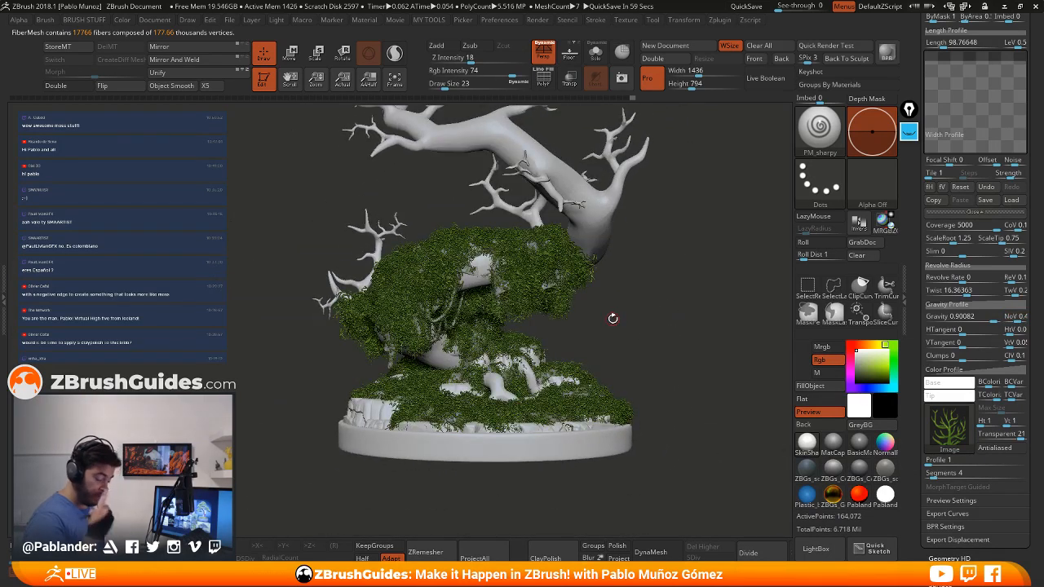
pyautogui.moveTo(665, 274); pyautogui.dragTo(611, 347)
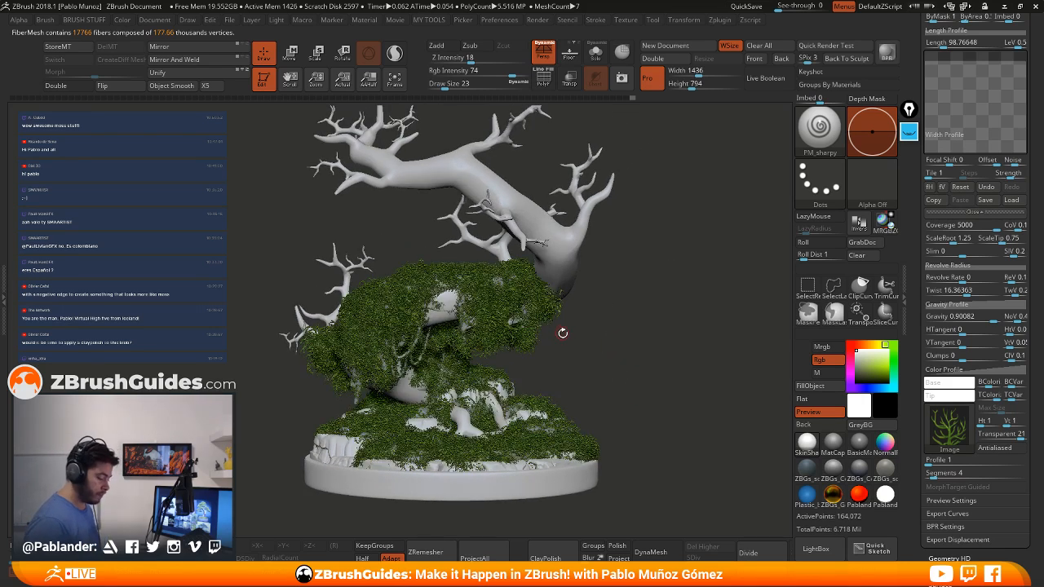
# Apply the grey MatCap material and show the hidden detailed trunk and foliage subtools together with the moss
pyautogui.click(833, 443)
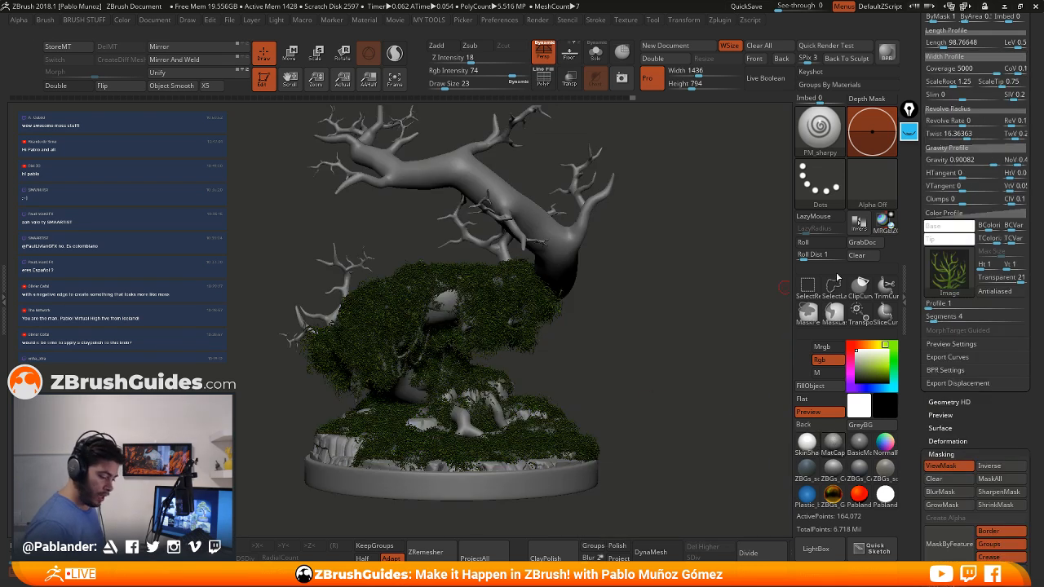
pyautogui.moveTo(918, 259); pyautogui.dragTo(928, 346)
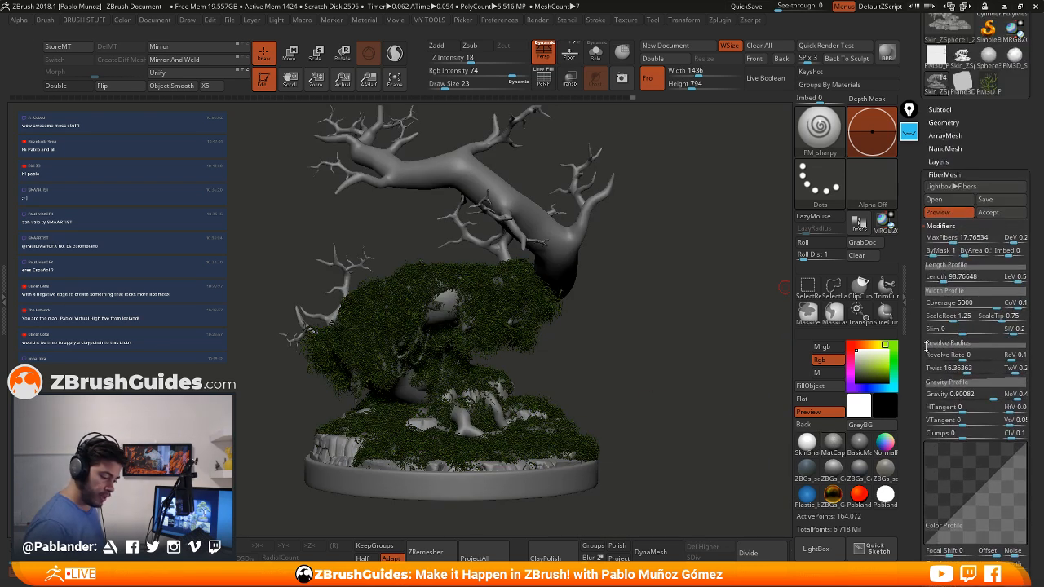
pyautogui.click(957, 174)
pyautogui.click(940, 109)
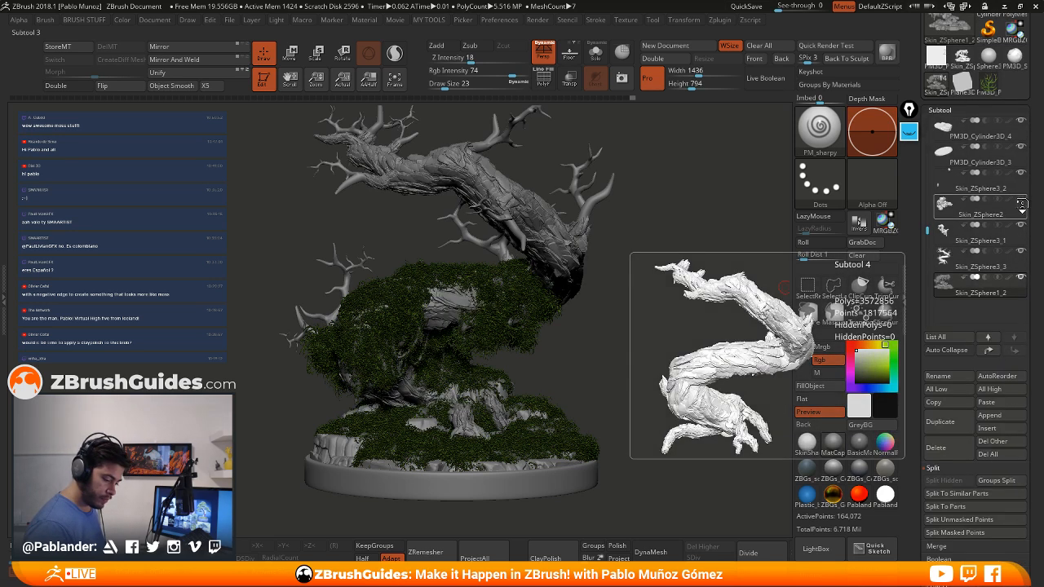
pyautogui.click(1022, 200)
pyautogui.moveTo(647, 352)
pyautogui.keyDown('ctrl'); pyautogui.mouseDown(button='right')
pyautogui.moveTo(620, 326)
pyautogui.moveTo(636, 338)
pyautogui.moveTo(639, 363)
pyautogui.mouseUp(button='right'); pyautogui.keyUp('ctrl')
pyautogui.moveTo(594, 389); pyautogui.dragTo(582, 357, button='right')
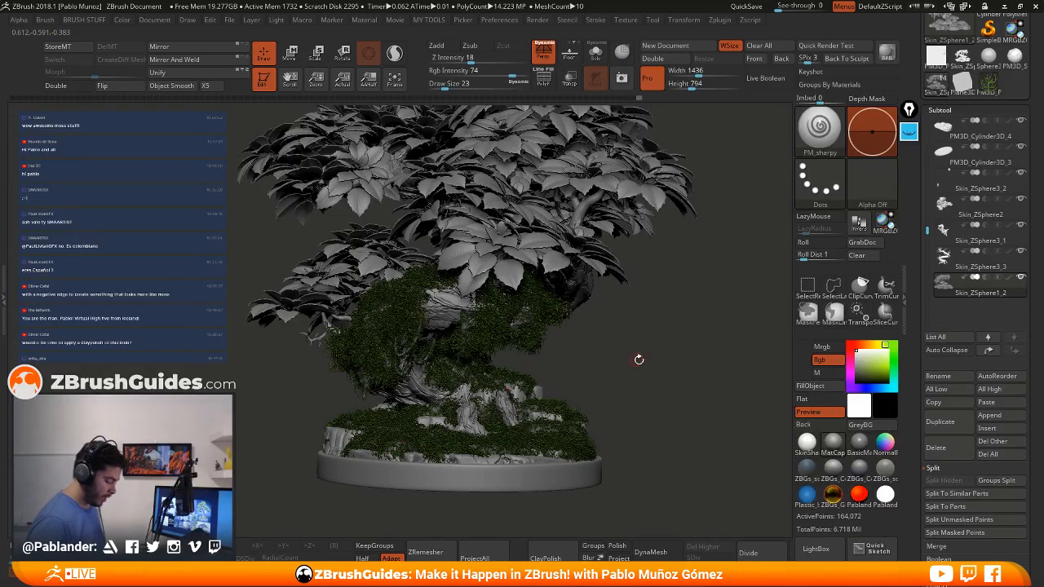
pyautogui.moveTo(618, 375); pyautogui.dragTo(639, 396, button='right')
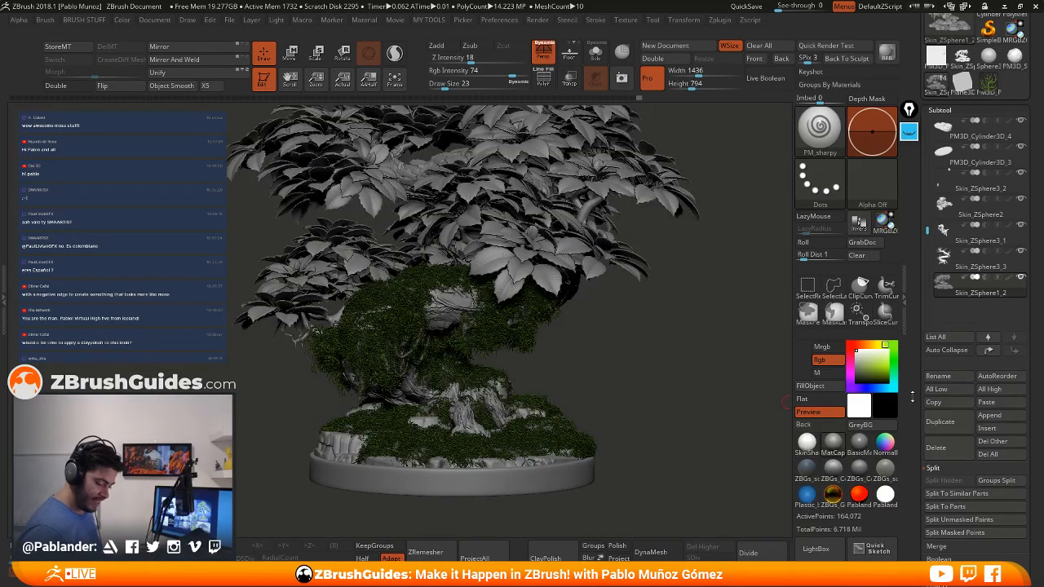
# Switch the material back to SkinShade and shorten the moss fibres to a Length of about 40.82
pyautogui.moveTo(914, 490); pyautogui.dragTo(933, 262)
pyautogui.click(807, 443)
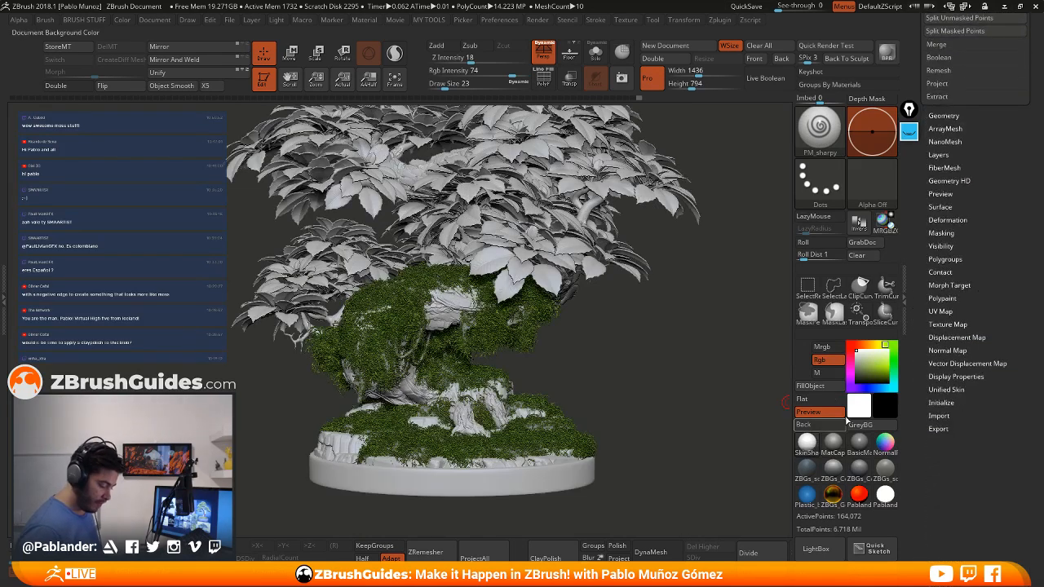
pyautogui.moveTo(971, 204); pyautogui.dragTo(968, 234)
pyautogui.press('shift')
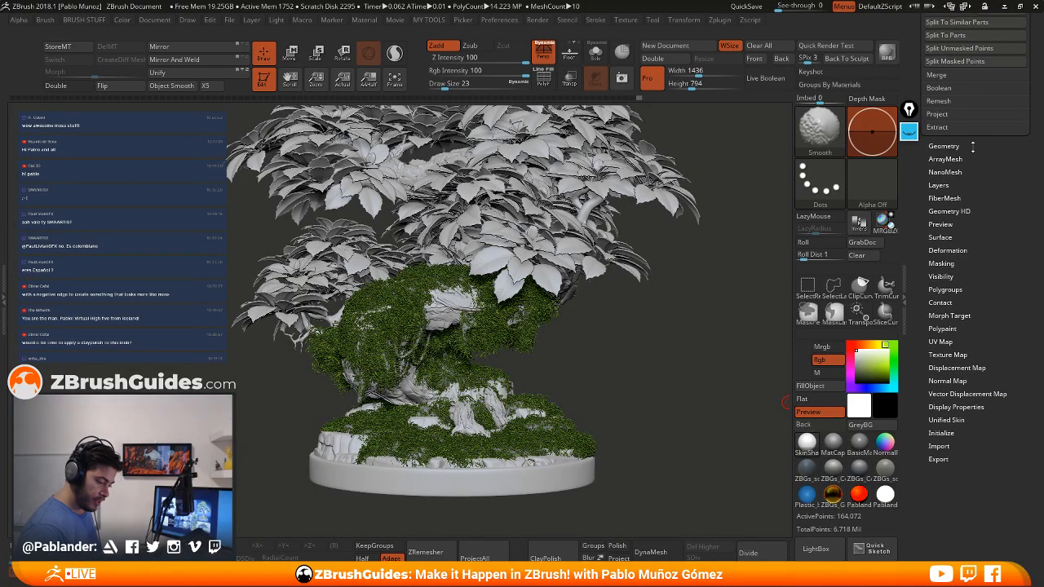
pyautogui.click(944, 198)
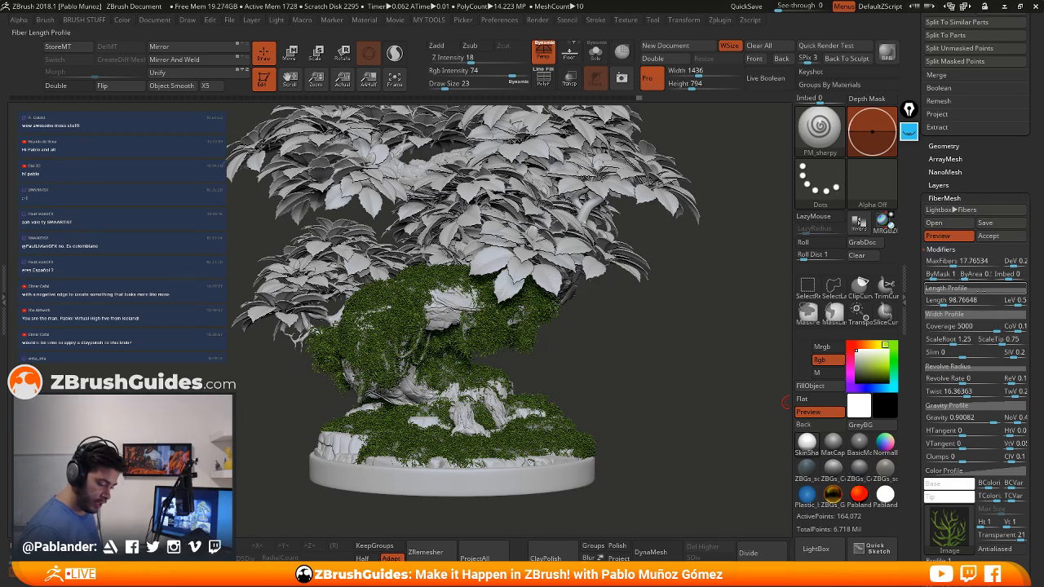
pyautogui.moveTo(941, 300); pyautogui.dragTo(938, 304)
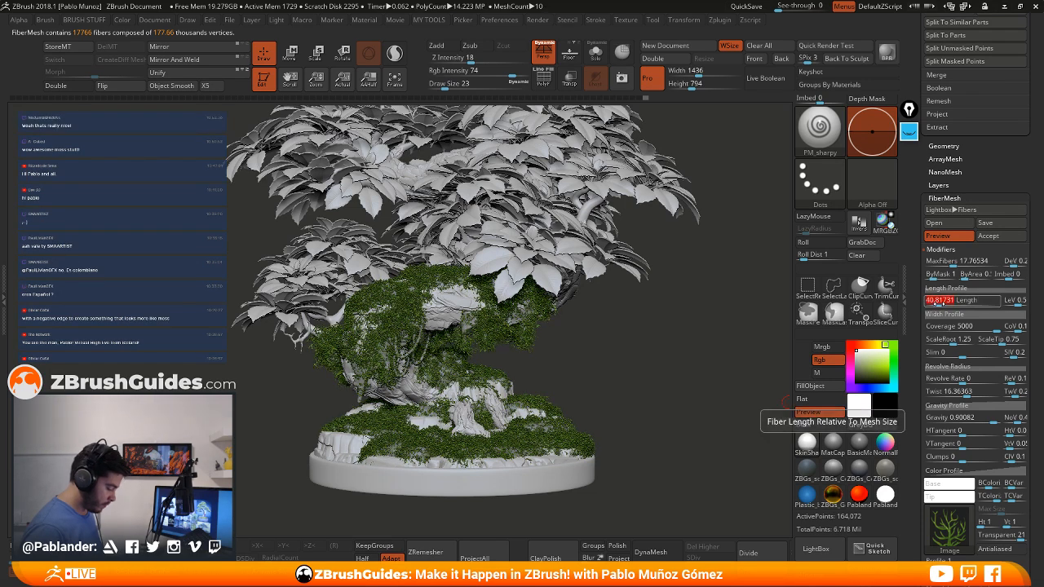
pyautogui.moveTo(635, 363)
pyautogui.mouseDown()
pyautogui.moveTo(598, 364)
pyautogui.moveTo(667, 350)
pyautogui.moveTo(655, 337)
pyautogui.moveTo(694, 346)
pyautogui.moveTo(692, 374)
pyautogui.moveTo(737, 383)
pyautogui.moveTo(706, 363)
pyautogui.moveTo(653, 373)
pyautogui.mouseUp()
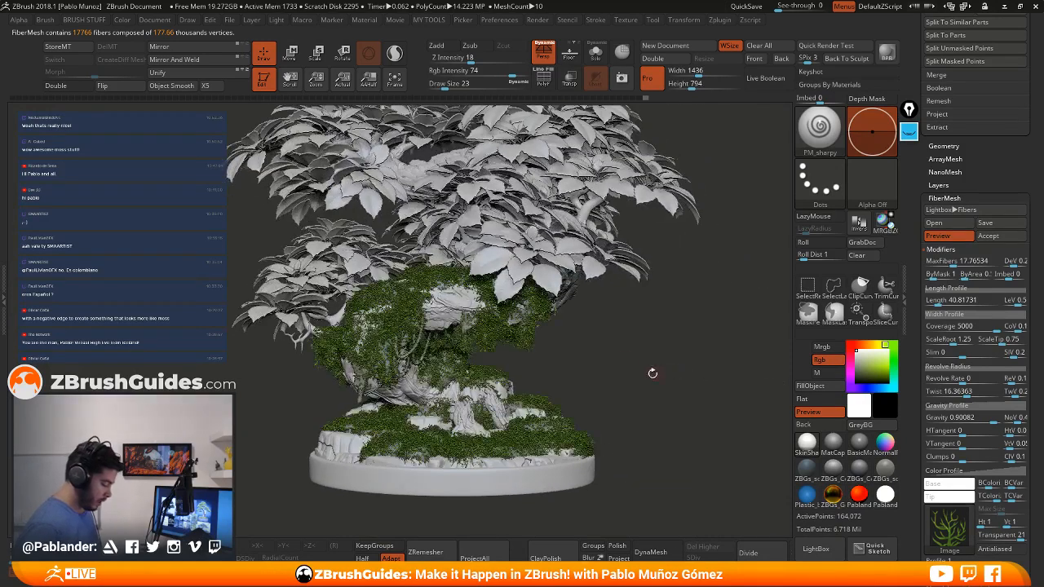
# Accept the FiberMesh as its own subtool with Fast Preview mode activated, and check it in the subtool list
pyautogui.click(1005, 237)
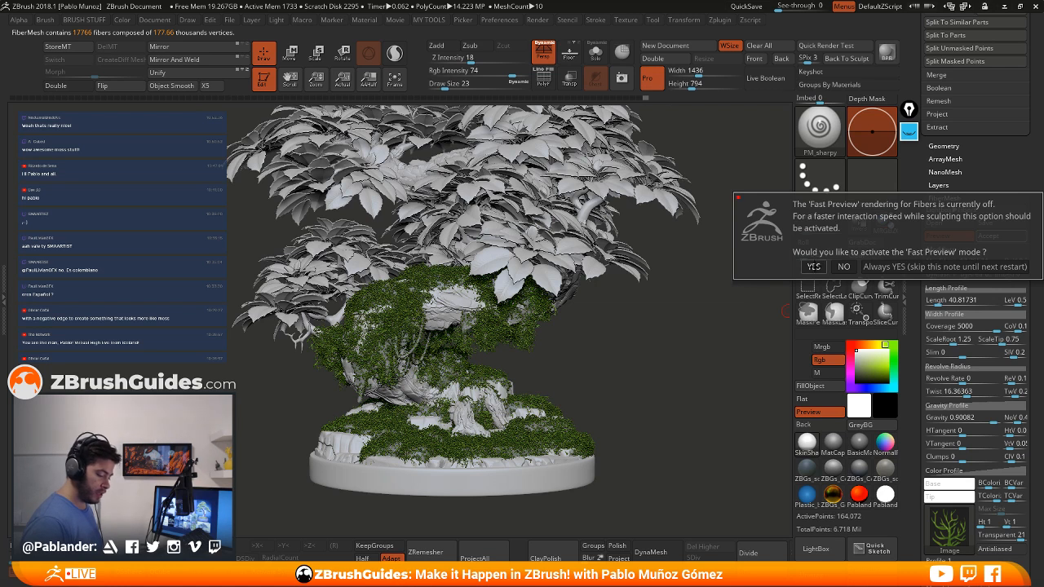
pyautogui.click(813, 266)
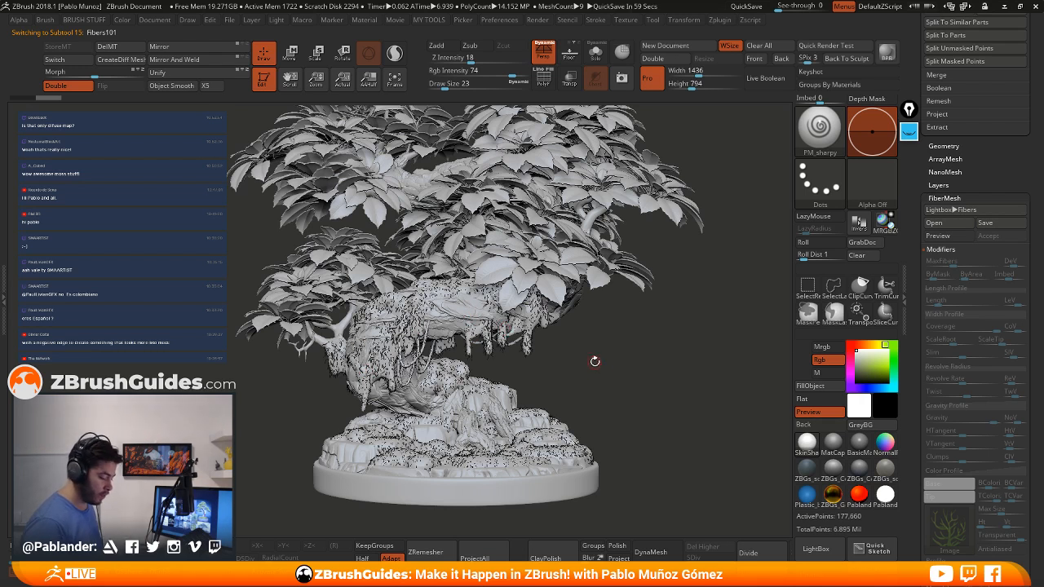
pyautogui.scroll(-1, 960, 197)
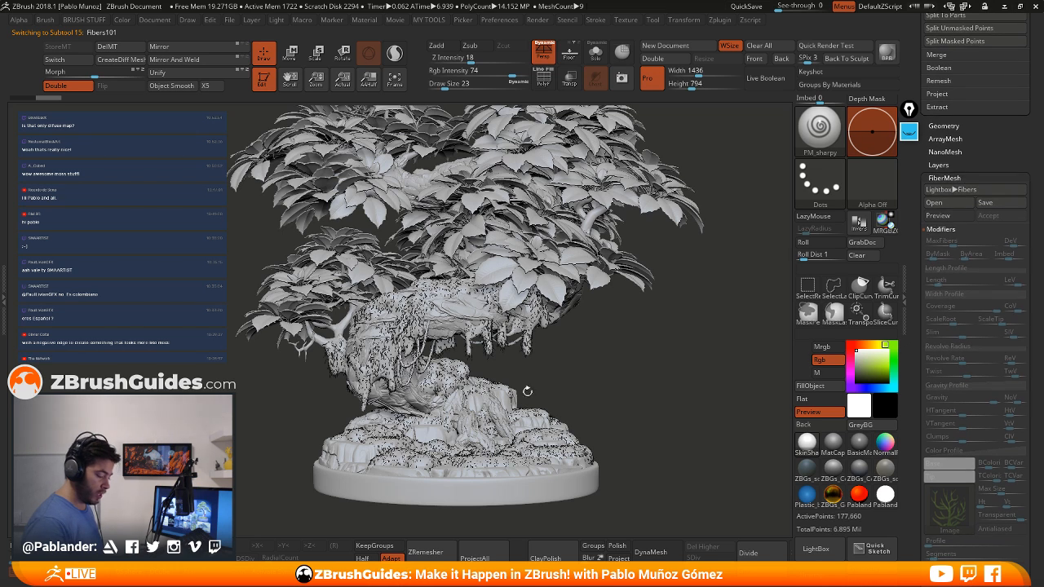
pyautogui.scroll(10, 969, 123)
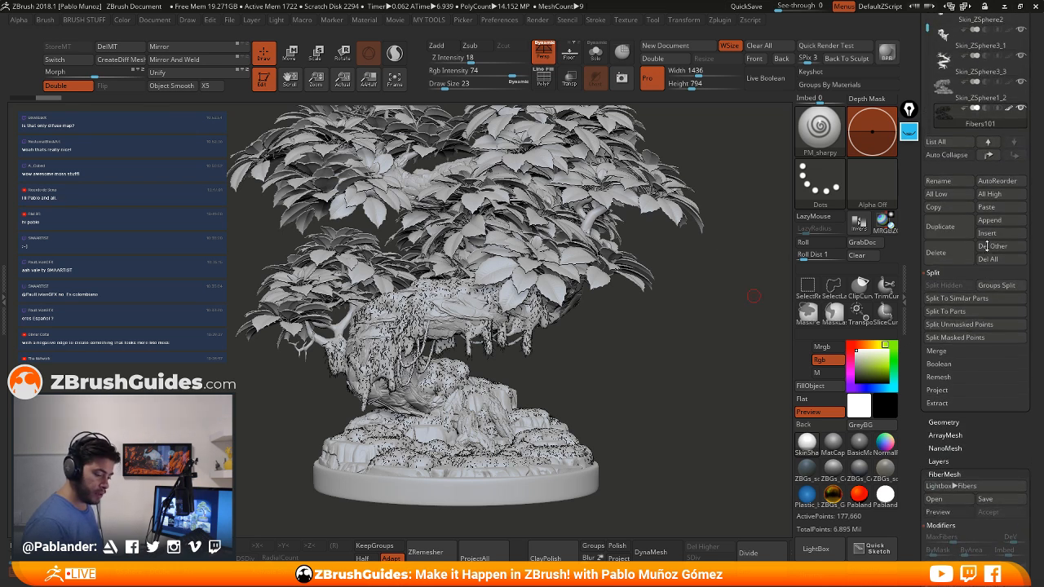
pyautogui.moveTo(983, 122)
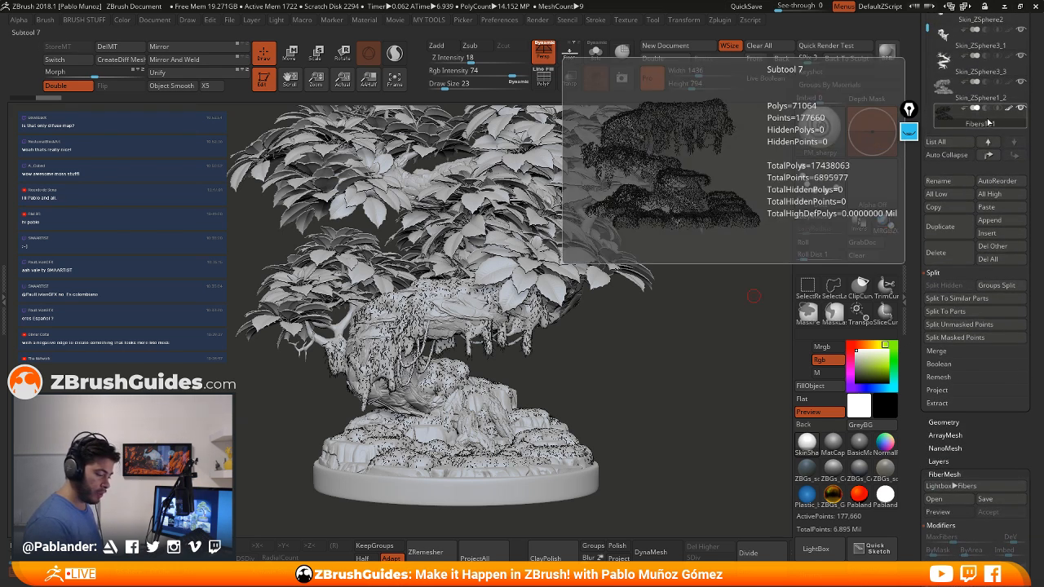
# Turn off FastPreview in the FiberMesh preview settings for the accepted moss subtool
pyautogui.scroll(-10, 985, 245)
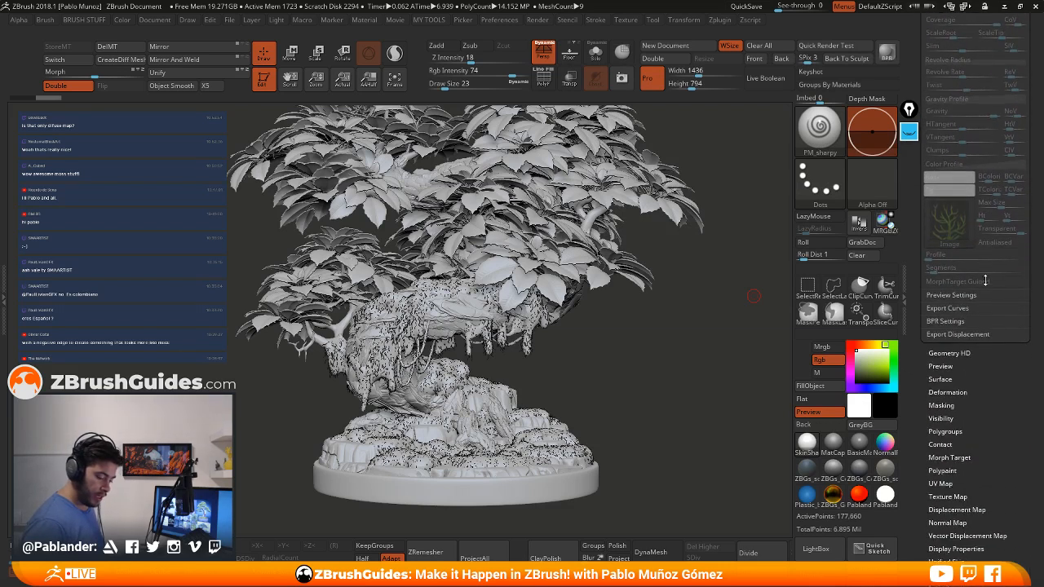
pyautogui.scroll(-1, 987, 281)
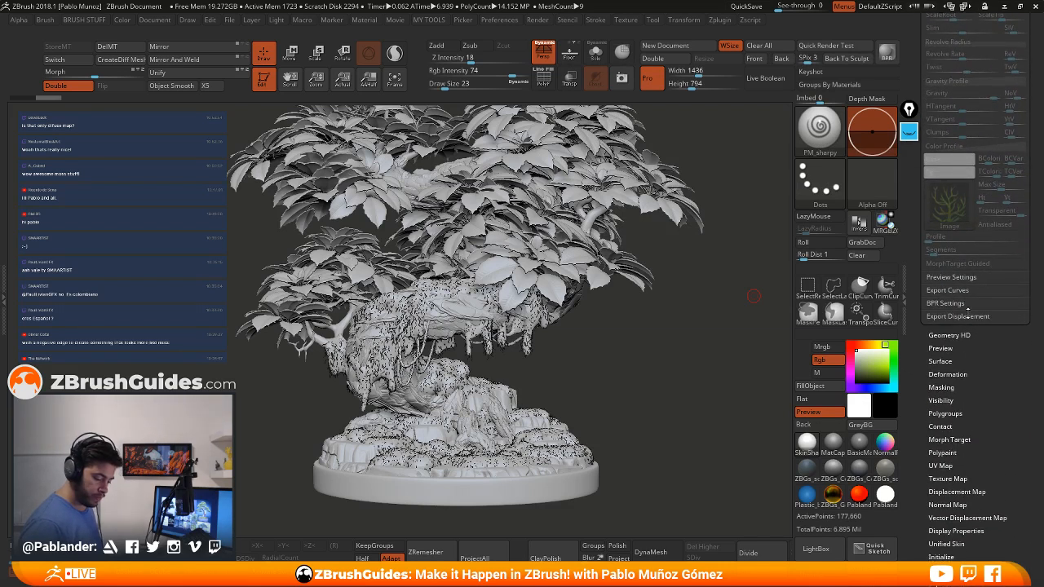
pyautogui.press('shift')
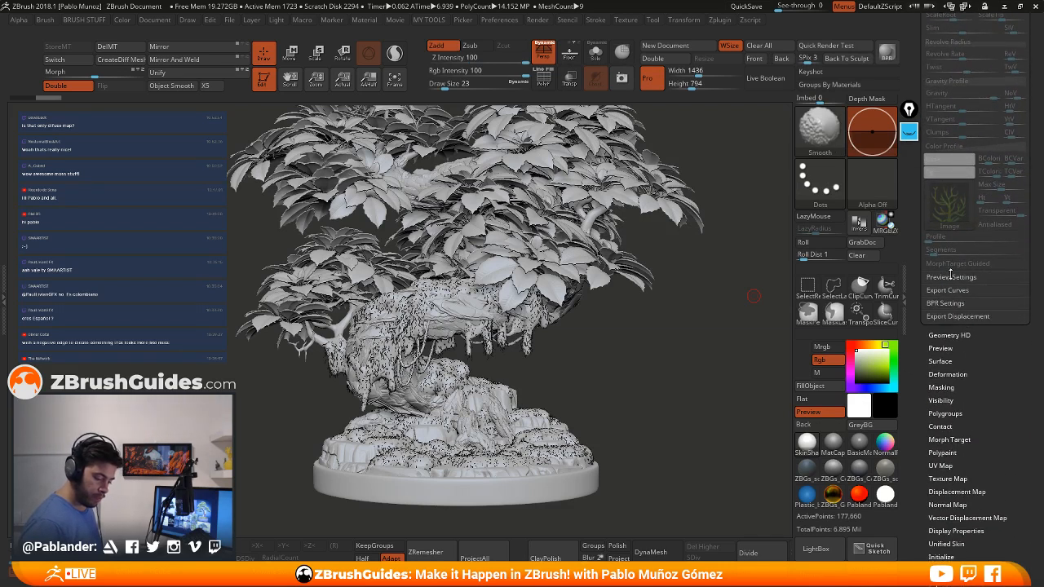
pyautogui.click(950, 277)
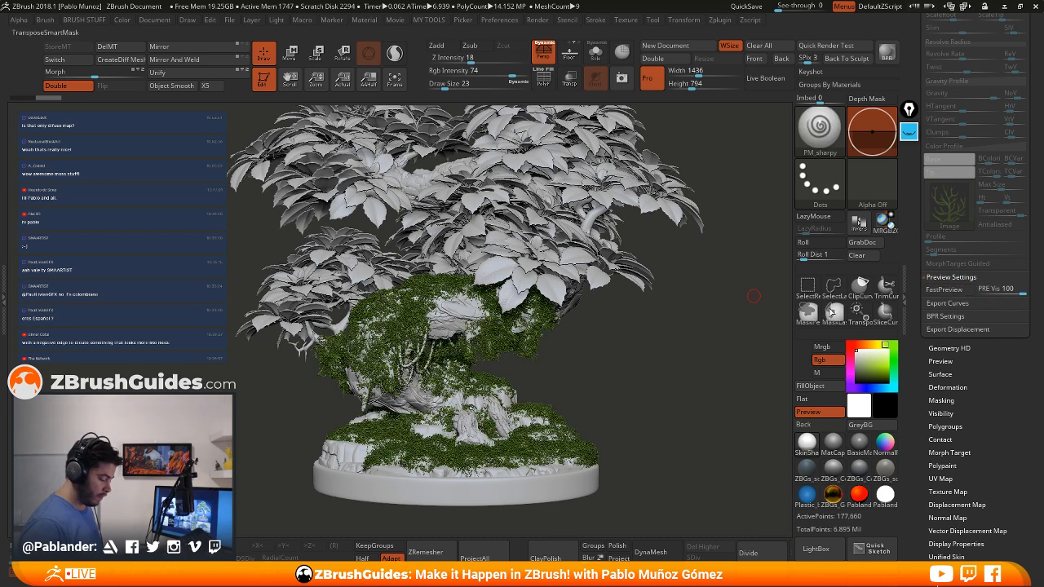
pyautogui.moveTo(625, 345)
pyautogui.mouseDown()
pyautogui.moveTo(668, 346)
pyautogui.moveTo(332, 384)
pyautogui.moveTo(638, 358)
pyautogui.moveTo(629, 336)
pyautogui.moveTo(621, 366)
pyautogui.moveTo(612, 354)
pyautogui.mouseUp()
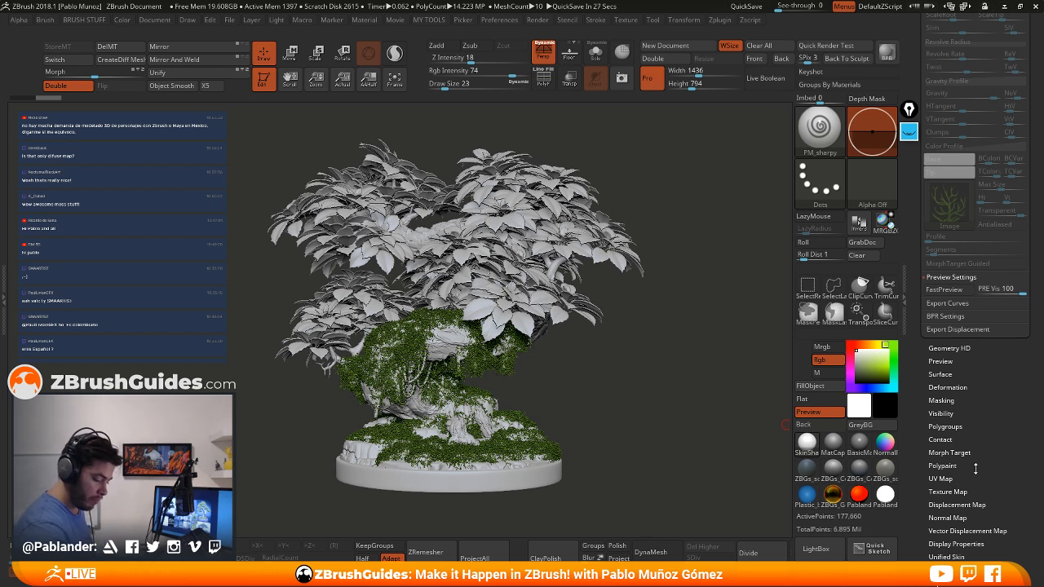
# Switch to the PM3D_Plane3D tool with the painted moss plant and frame the plane in the canvas
pyautogui.scroll(10, 976, 469)
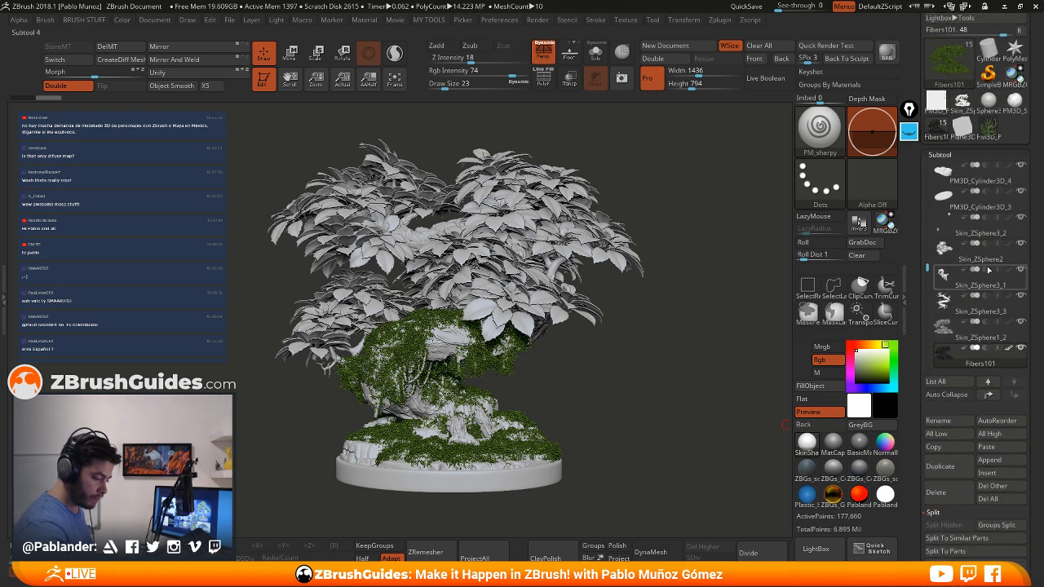
pyautogui.moveTo(1038, 174); pyautogui.dragTo(1034, 215)
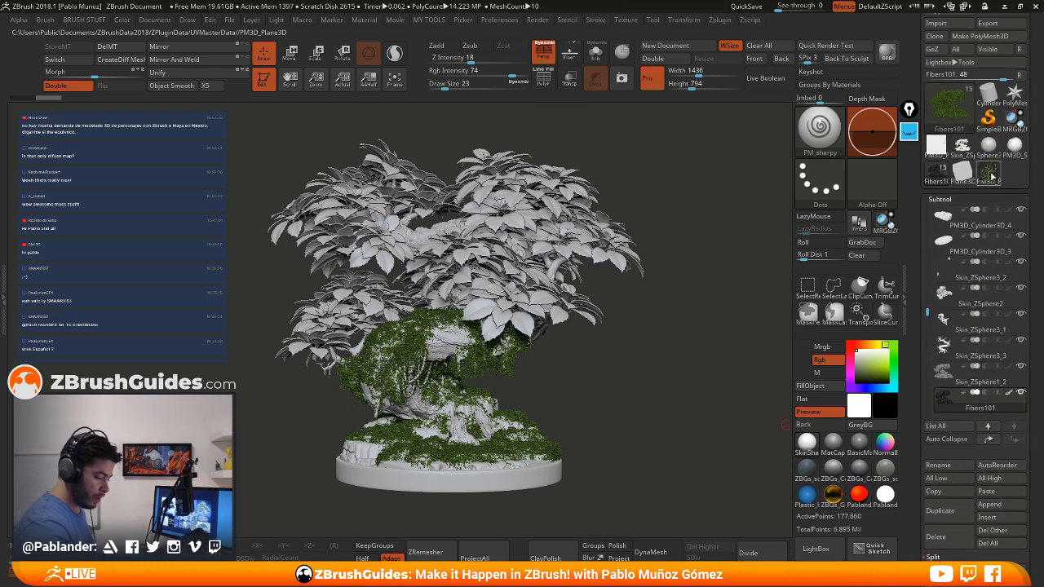
pyautogui.click(988, 173)
pyautogui.moveTo(549, 266); pyautogui.dragTo(541, 270)
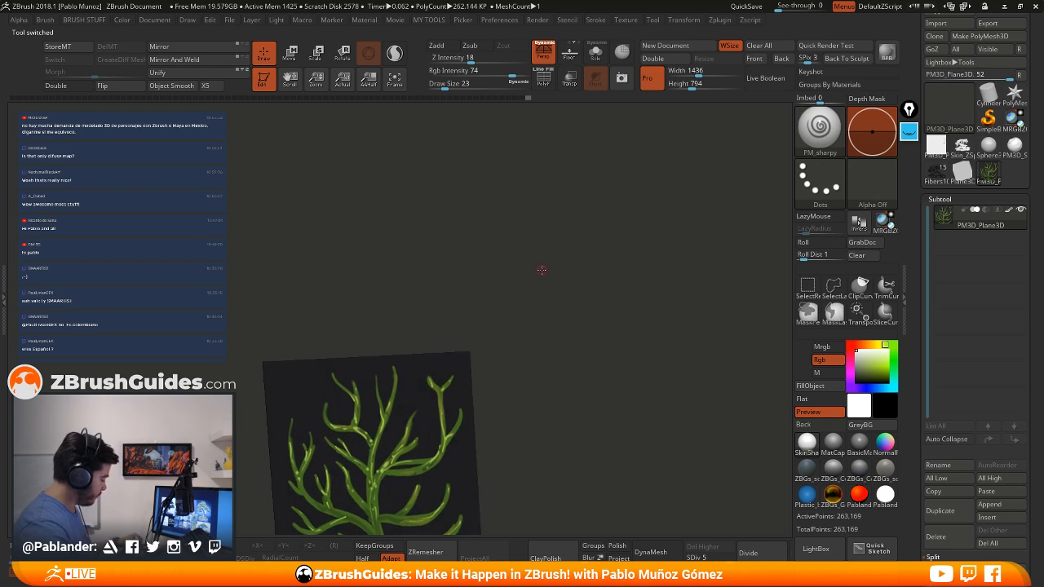
pyautogui.keyDown('alt'); pyautogui.moveTo(524, 310); pyautogui.dragTo(608, 213); pyautogui.keyUp('alt')
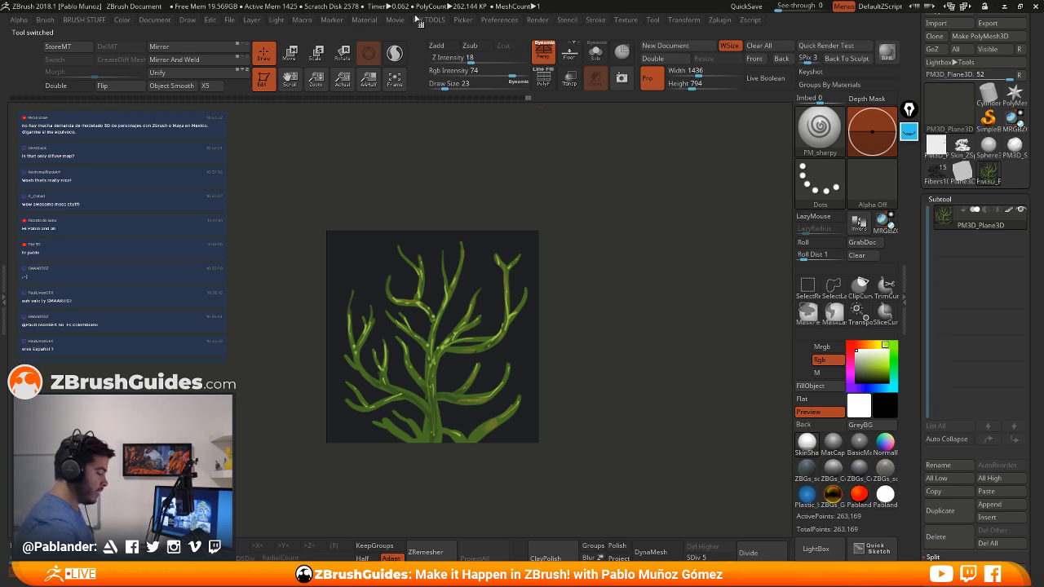
pyautogui.click(444, 46)
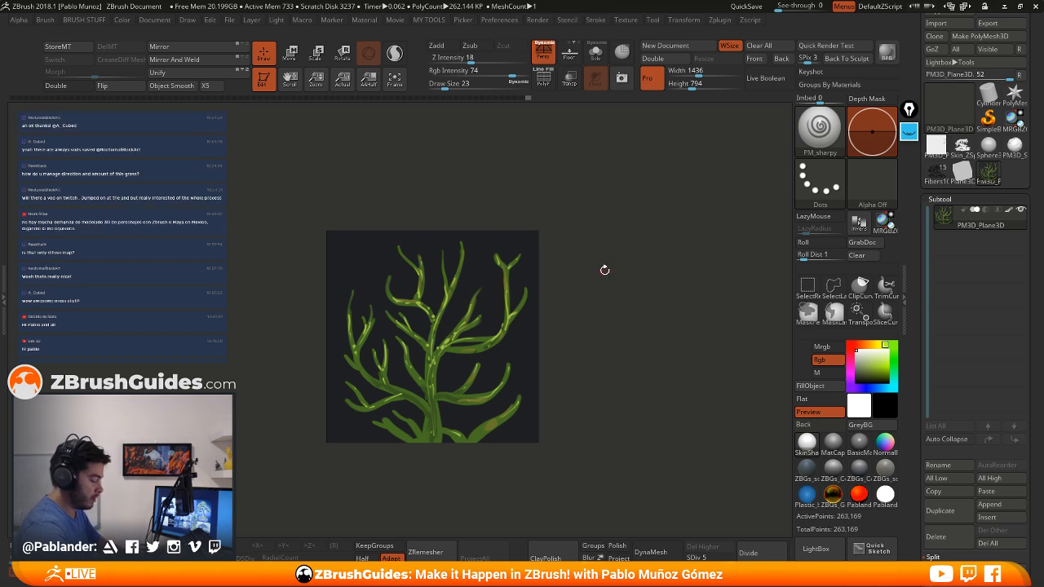
# Switch to the Fibers101 tree tool and inspect the whole tree with its moss
pyautogui.click(938, 181)
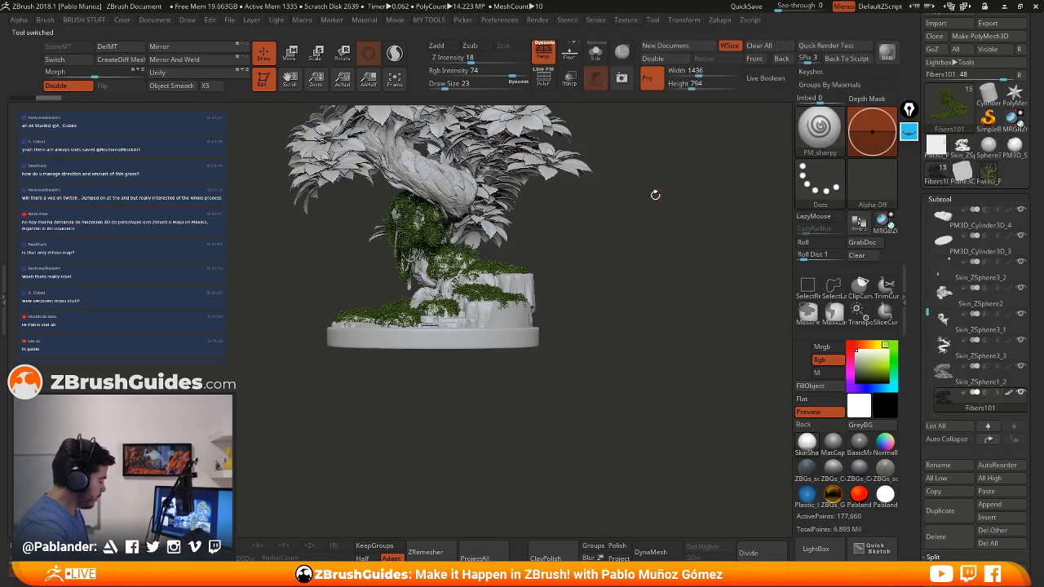
pyautogui.keyDown('alt'); pyautogui.moveTo(592, 203); pyautogui.dragTo(641, 250); pyautogui.keyUp('alt')
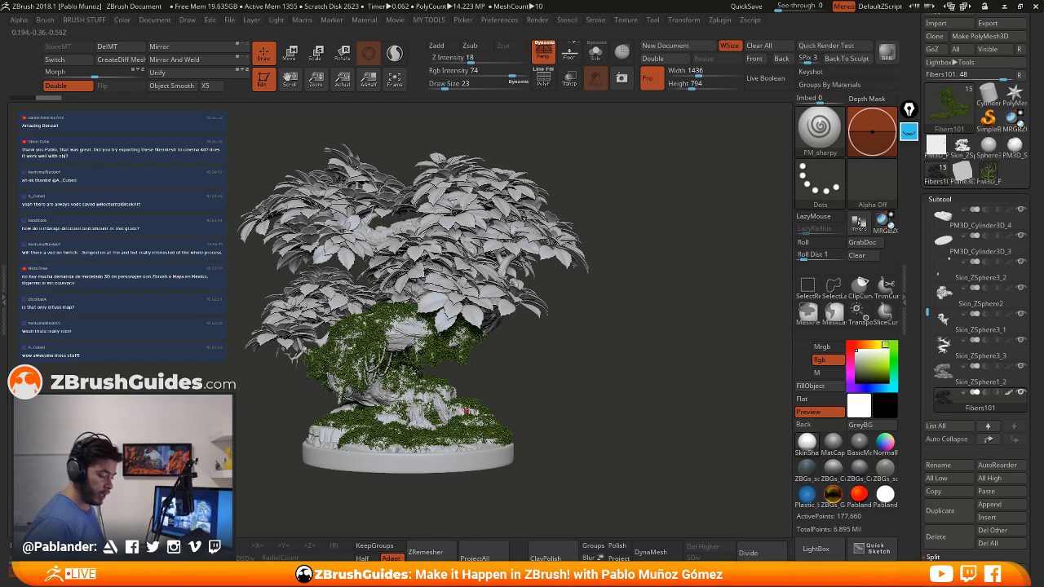
# Return to the painted PM3D_Plane3D tool, duplicate its plane subtool and fill the copy with black
pyautogui.click(983, 182)
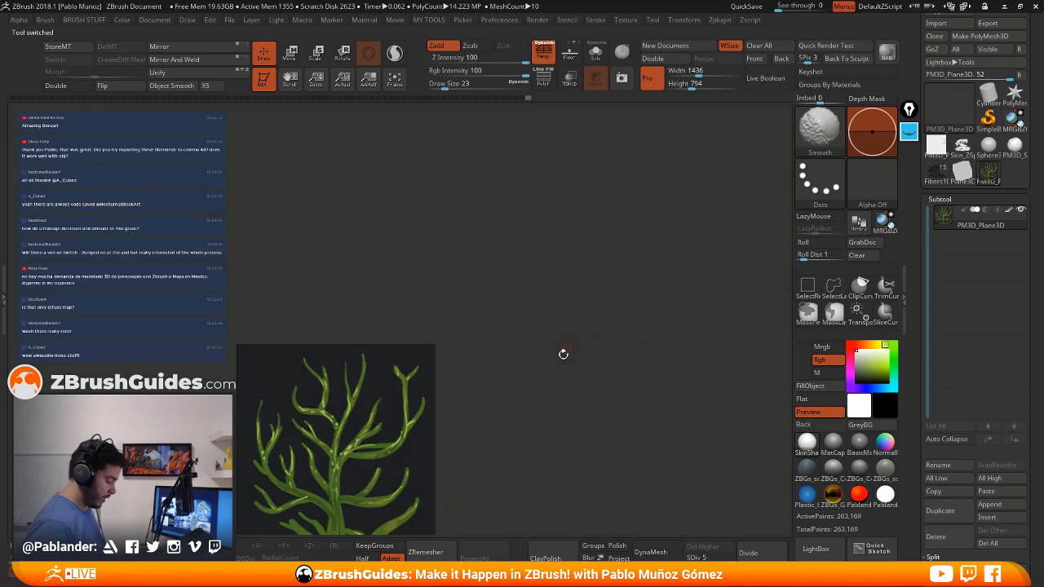
pyautogui.keyDown('alt'); pyautogui.moveTo(563, 354); pyautogui.dragTo(633, 250); pyautogui.keyUp('alt')
pyautogui.click(947, 510)
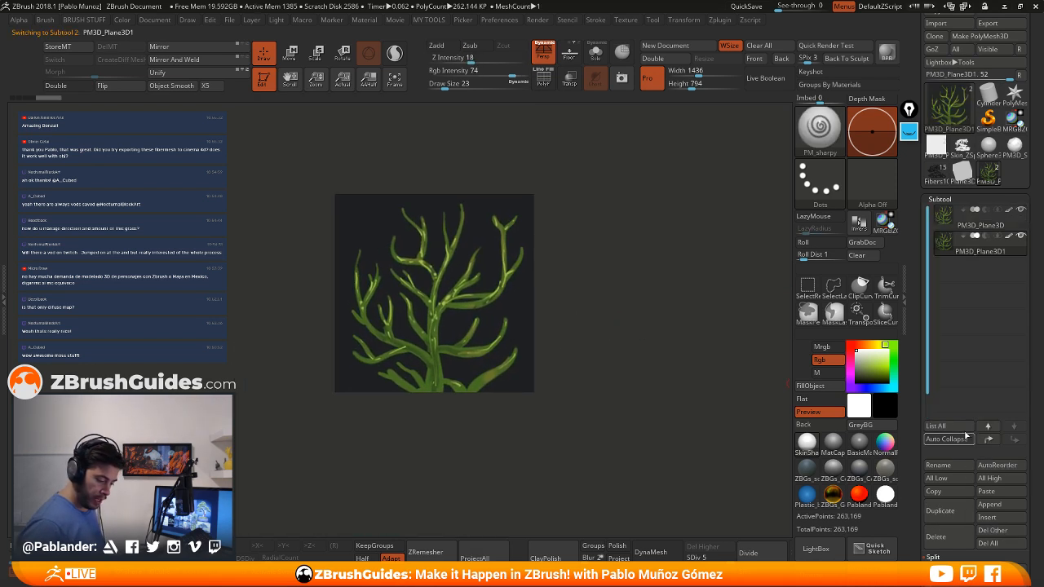
pyautogui.moveTo(920, 376); pyautogui.dragTo(920, 315)
pyautogui.moveTo(860, 371); pyautogui.dragTo(847, 388)
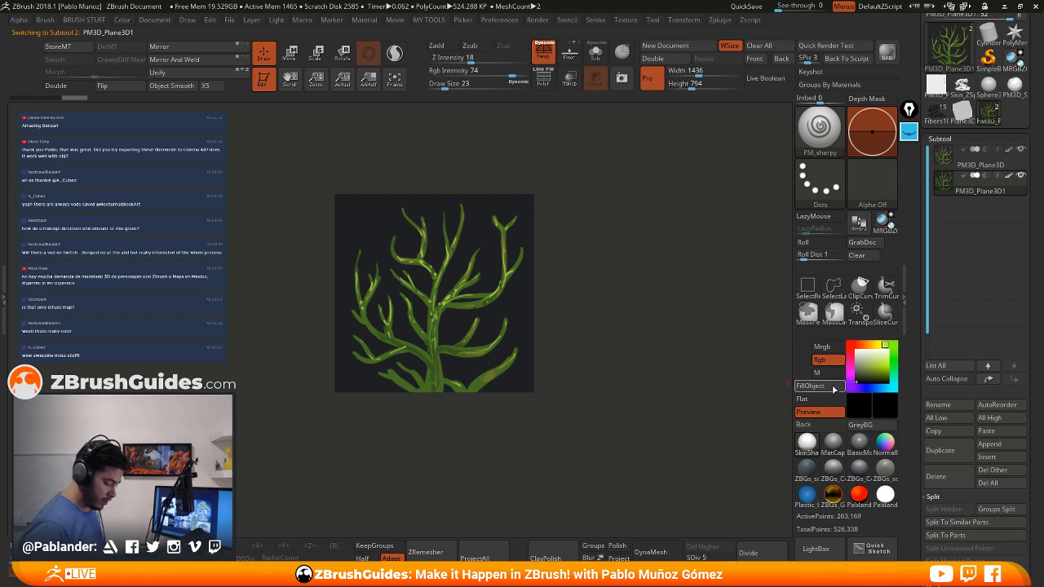
pyautogui.click(834, 389)
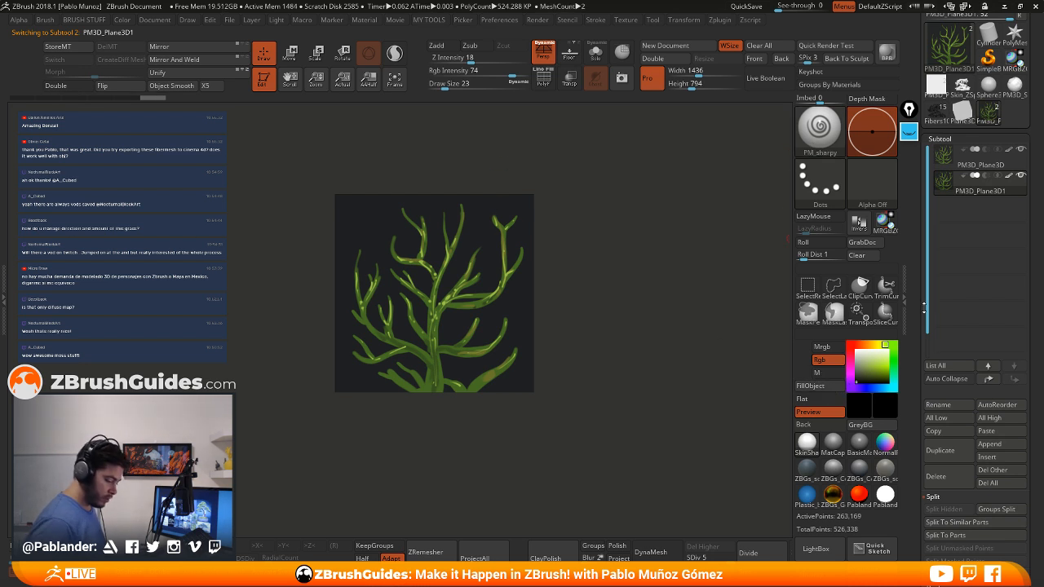
# Turn off the texture map on the duplicated plane so that its black polypaint fill shows
pyautogui.moveTo(1018, 155)
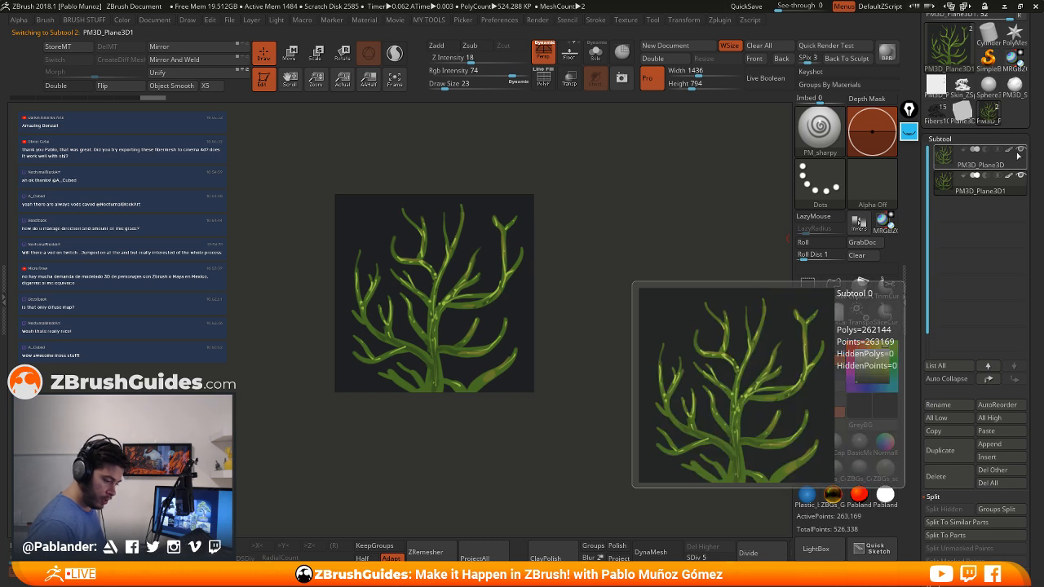
pyautogui.moveTo(1032, 330); pyautogui.dragTo(1028, 181)
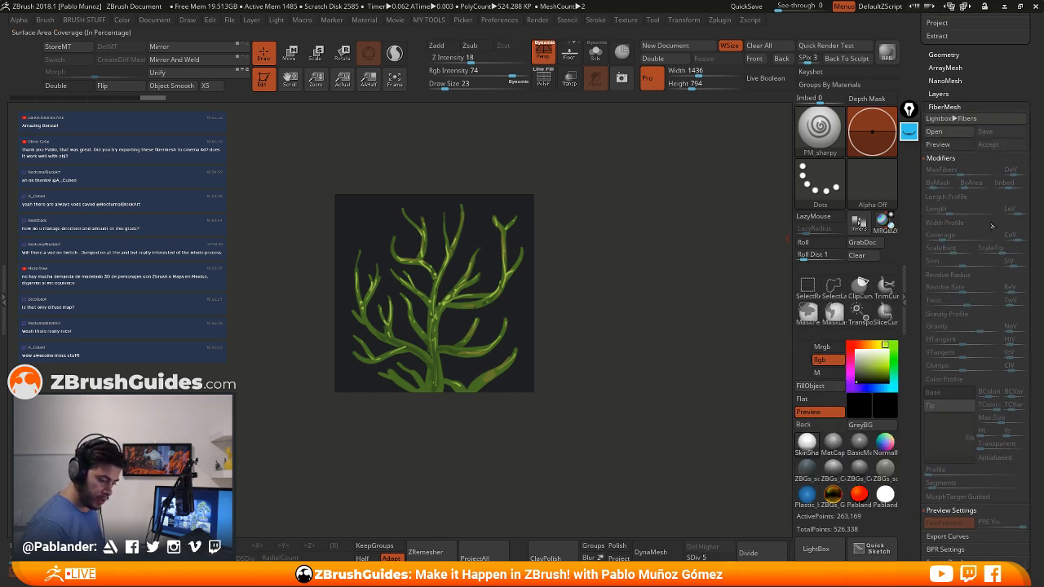
pyautogui.click(945, 107)
pyautogui.click(948, 265)
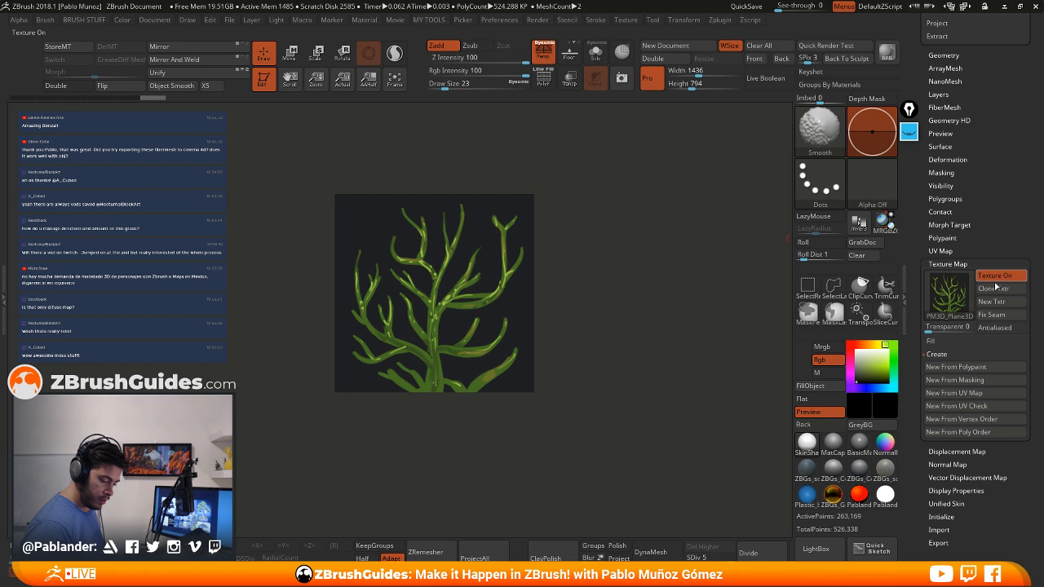
pyautogui.click(997, 279)
pyautogui.moveTo(979, 185); pyautogui.dragTo(981, 314)
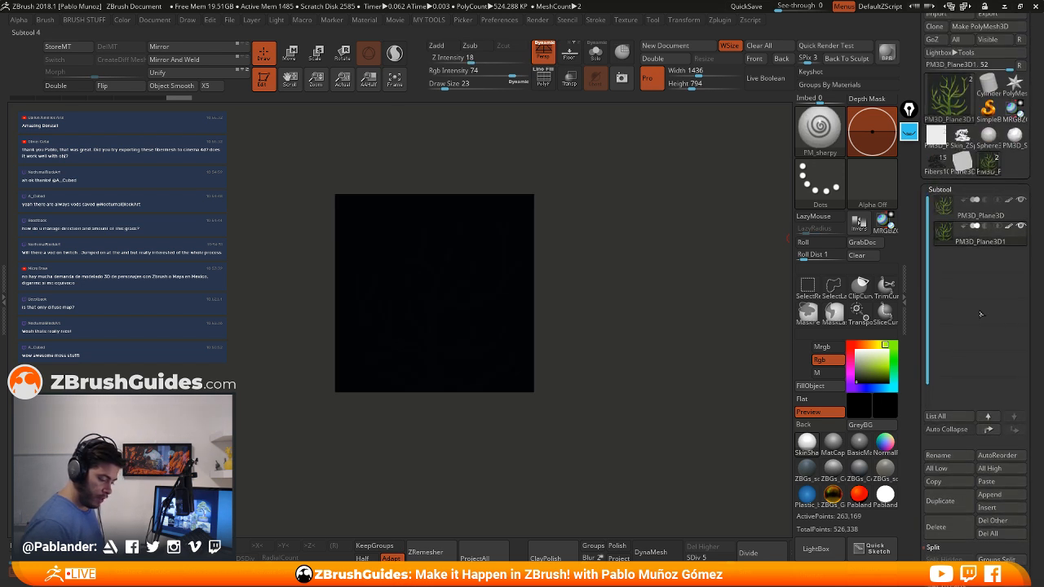
# Paint a tall tapered leaf blade in dark green at Draw Size 74 and sharpen its tip and edge with black
pyautogui.click(874, 372)
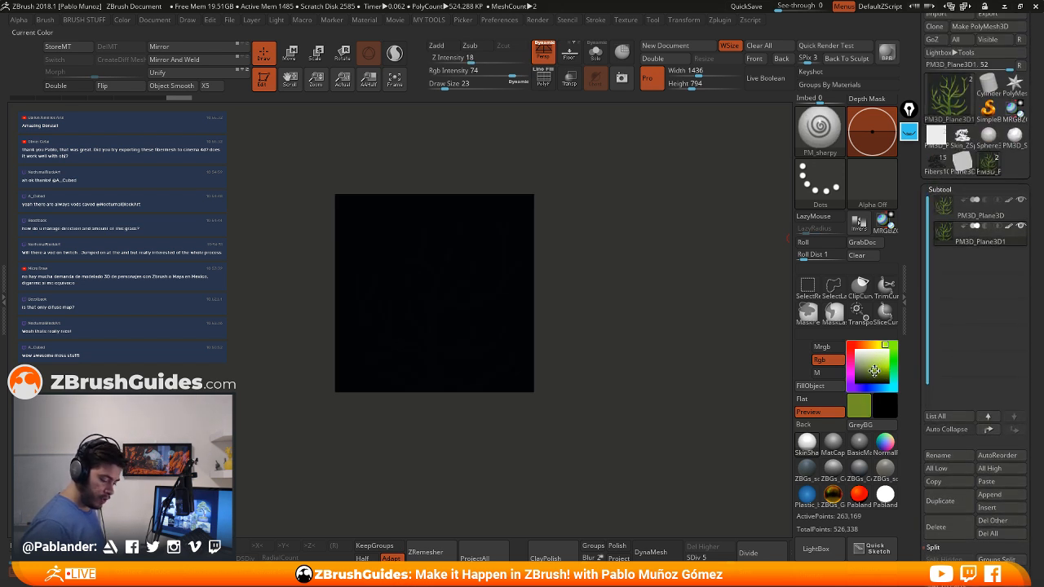
pyautogui.click(893, 354)
pyautogui.moveTo(877, 374); pyautogui.dragTo(868, 374)
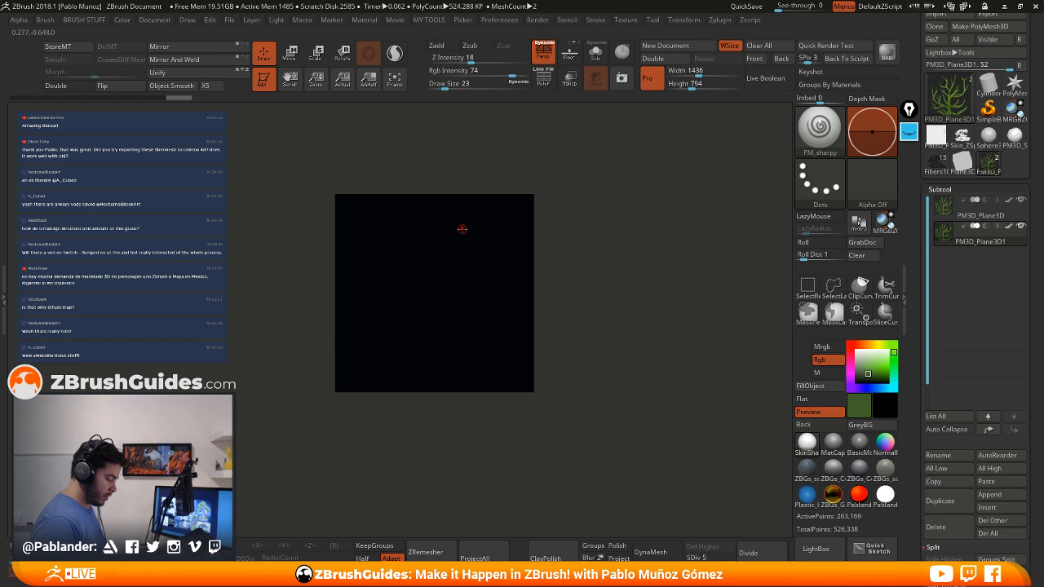
pyautogui.press('space')
pyautogui.moveTo(443, 207)
pyautogui.mouseDown()
pyautogui.moveTo(376, 377)
pyautogui.moveTo(450, 249)
pyautogui.moveTo(412, 390)
pyautogui.moveTo(392, 346)
pyautogui.moveTo(379, 391)
pyautogui.mouseUp()
pyautogui.moveTo(432, 282)
pyautogui.mouseDown()
pyautogui.moveTo(394, 390)
pyautogui.moveTo(401, 380)
pyautogui.mouseUp()
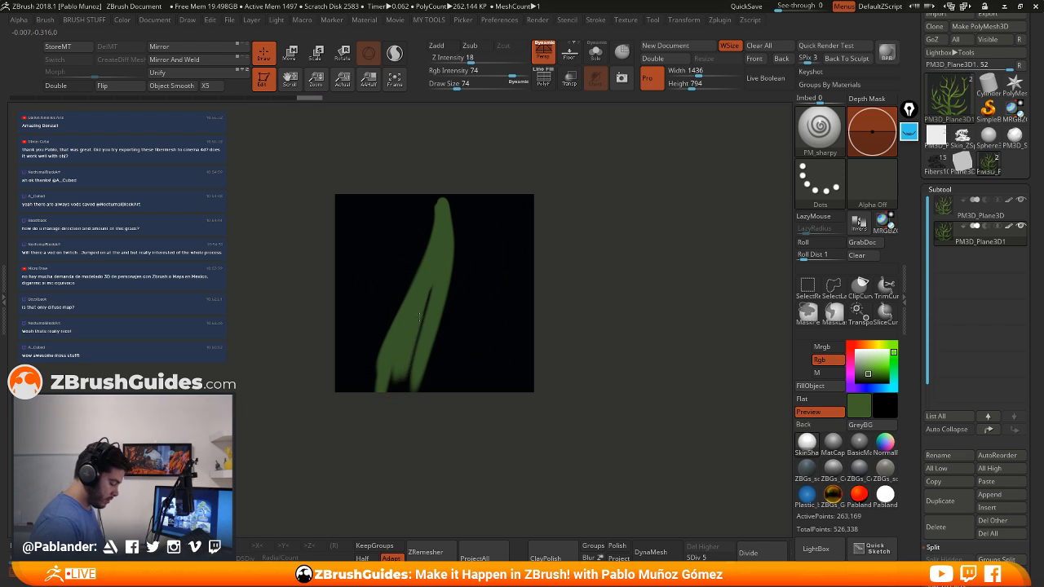
pyautogui.moveTo(420, 318)
pyautogui.mouseDown()
pyautogui.moveTo(400, 388)
pyautogui.moveTo(378, 347)
pyautogui.moveTo(393, 387)
pyautogui.moveTo(416, 360)
pyautogui.mouseUp()
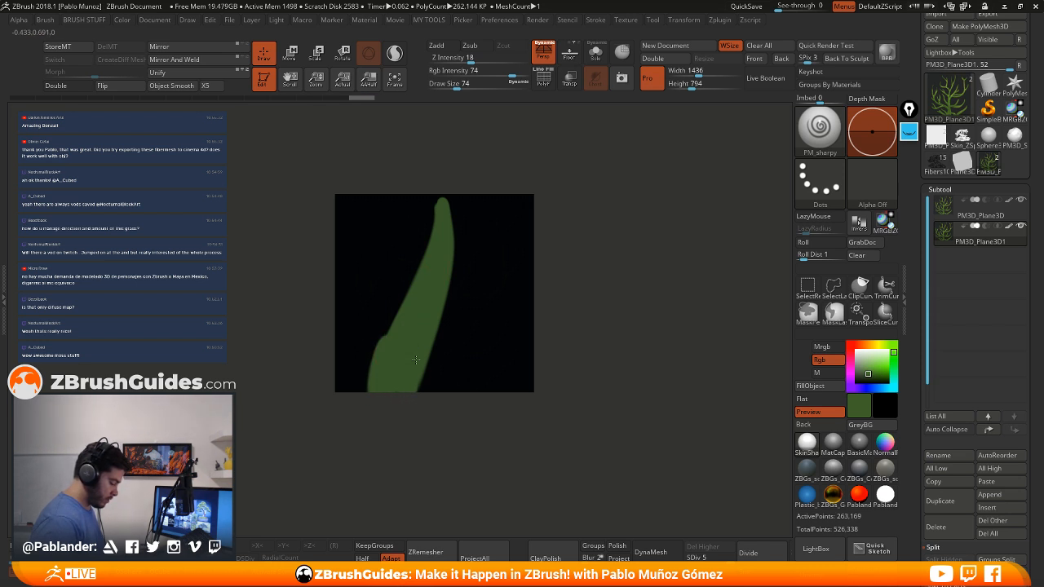
pyautogui.moveTo(441, 204); pyautogui.dragTo(371, 391)
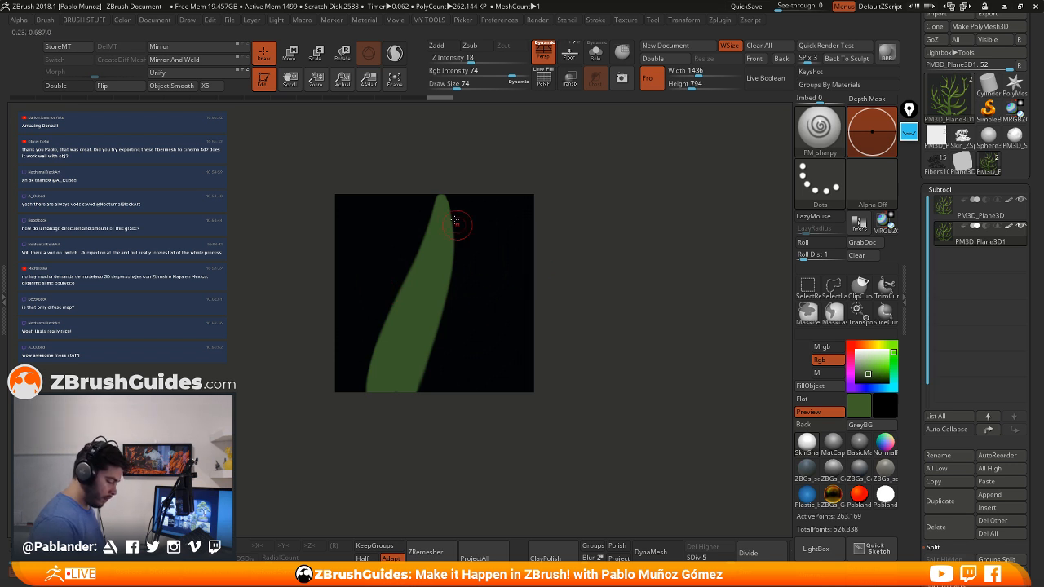
pyautogui.click(857, 380)
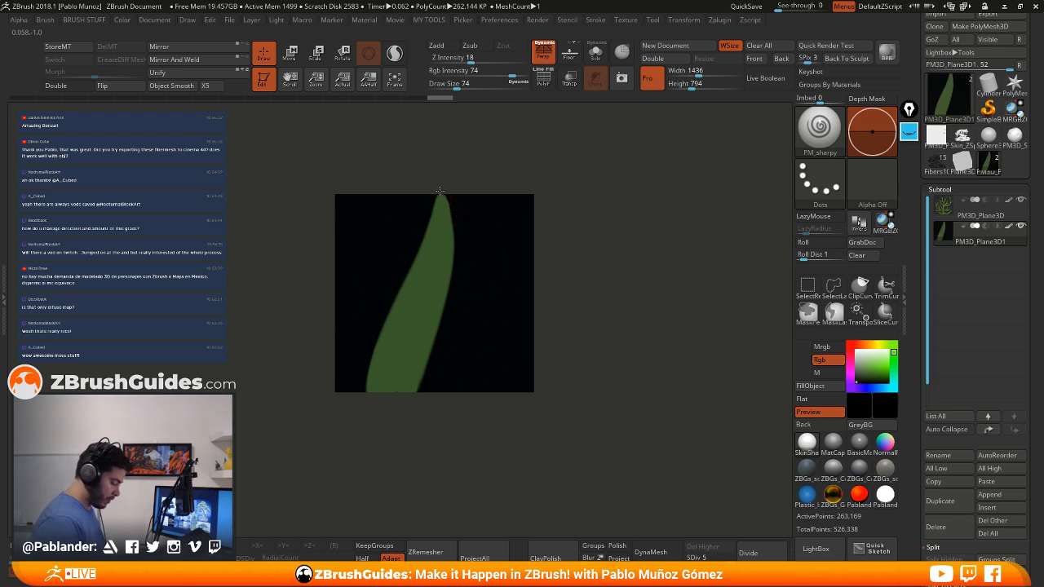
pyautogui.moveTo(440, 191)
pyautogui.mouseDown()
pyautogui.moveTo(454, 257)
pyautogui.moveTo(419, 463)
pyautogui.mouseUp()
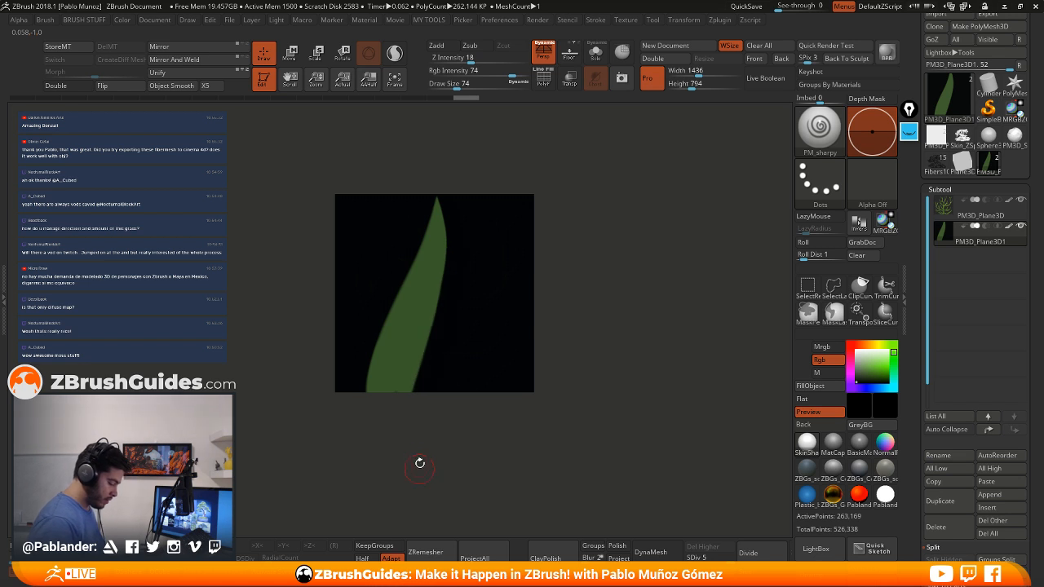
# Paint darker green streaks along the middle of the leaf blade
pyautogui.click(869, 378)
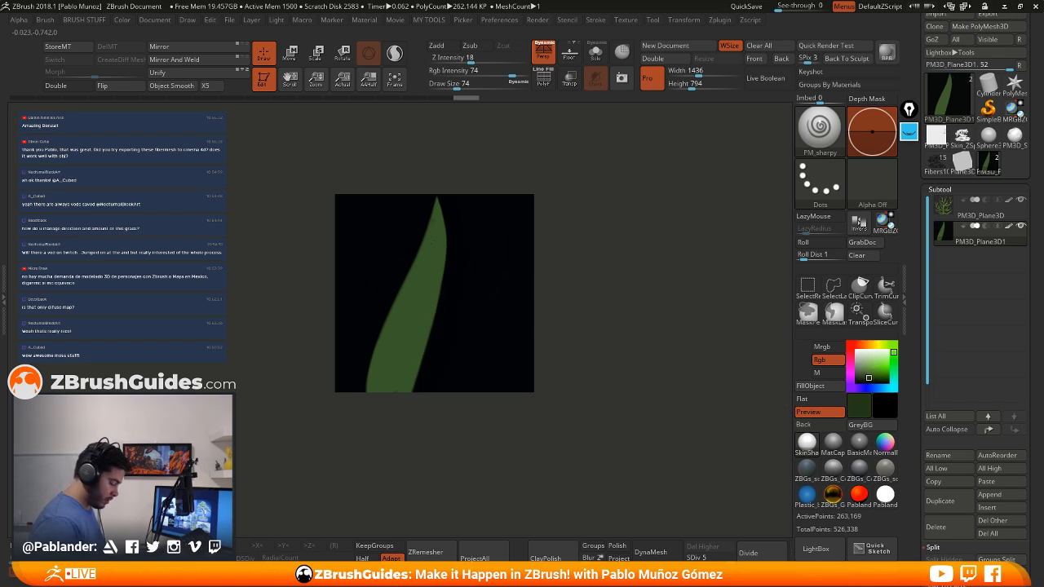
pyautogui.moveTo(434, 240)
pyautogui.mouseDown()
pyautogui.moveTo(391, 380)
pyautogui.moveTo(425, 274)
pyautogui.moveTo(414, 288)
pyautogui.mouseUp()
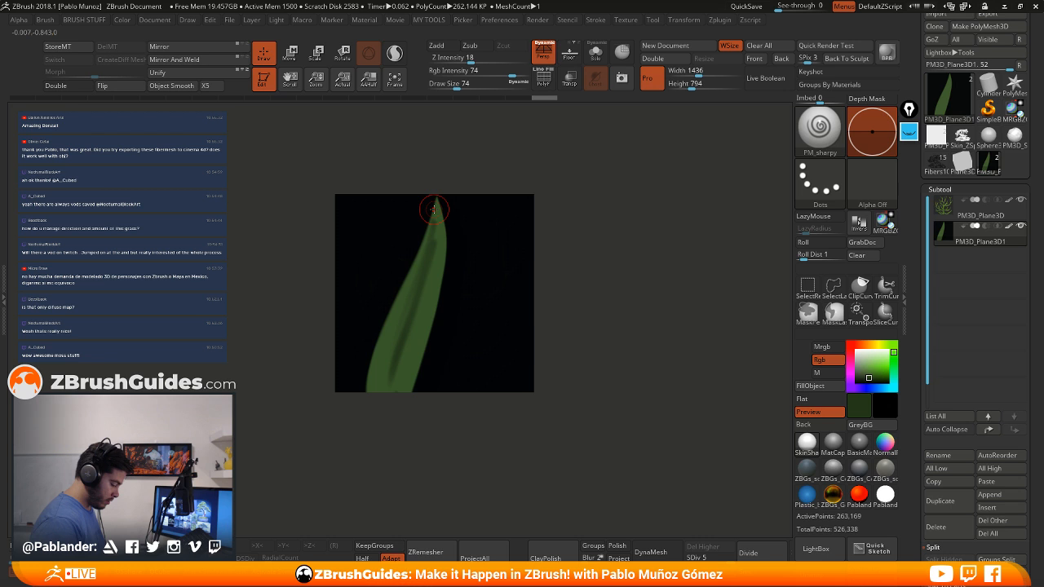
pyautogui.moveTo(434, 210); pyautogui.dragTo(387, 366)
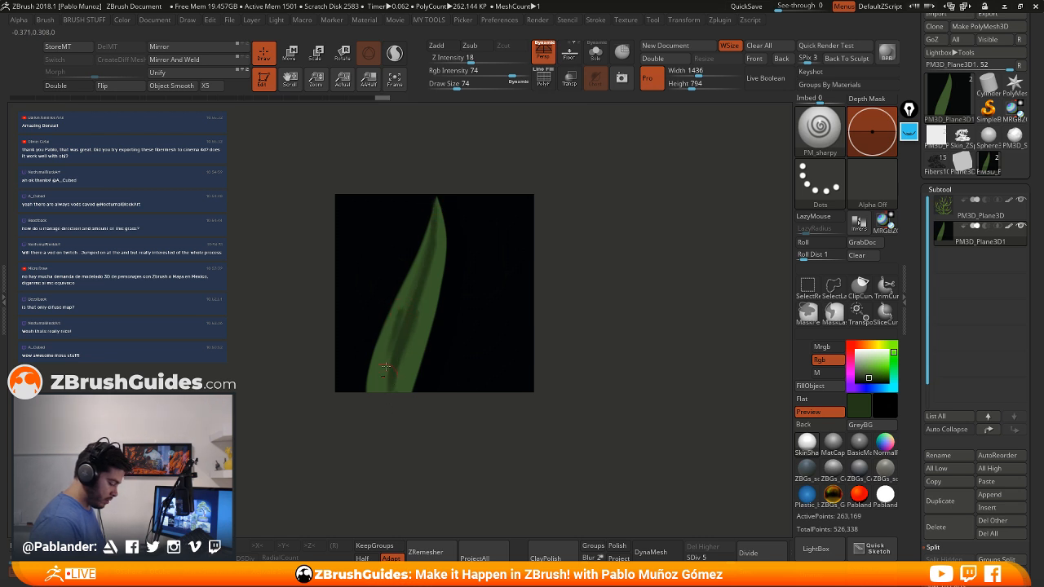
# Add brown and tan blotches to the lower part of the leaf blade, enlarging the brush to Draw Size 124
pyautogui.click(862, 345)
pyautogui.moveTo(871, 373); pyautogui.dragTo(868, 375)
pyautogui.click(868, 345)
pyautogui.click(869, 376)
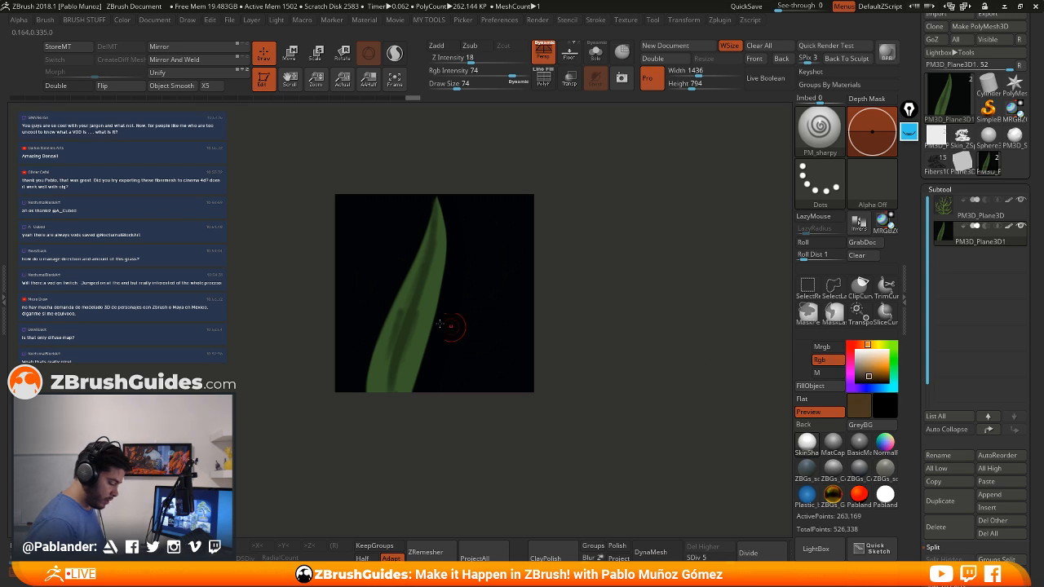
pyautogui.press('space')
pyautogui.moveTo(421, 309); pyautogui.dragTo(430, 308)
pyautogui.moveTo(404, 349)
pyautogui.mouseDown()
pyautogui.moveTo(410, 370)
pyautogui.moveTo(379, 405)
pyautogui.moveTo(400, 369)
pyautogui.moveTo(384, 377)
pyautogui.moveTo(408, 370)
pyautogui.mouseUp()
# Glaze medium green over the leaf blade to blend the brown blotches and dark streaks
pyautogui.click(867, 371)
pyautogui.click(893, 346)
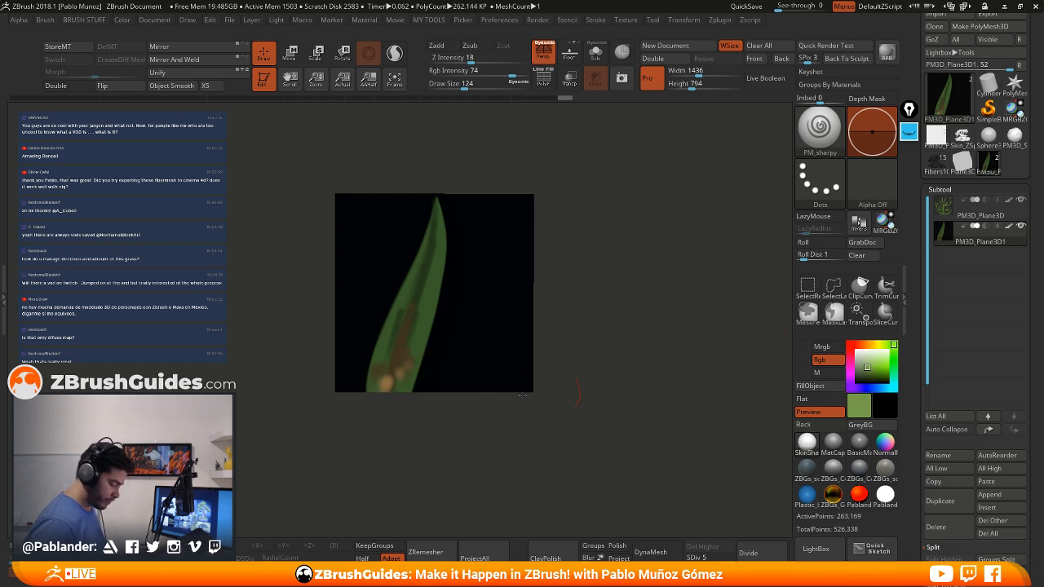
pyautogui.click(872, 375)
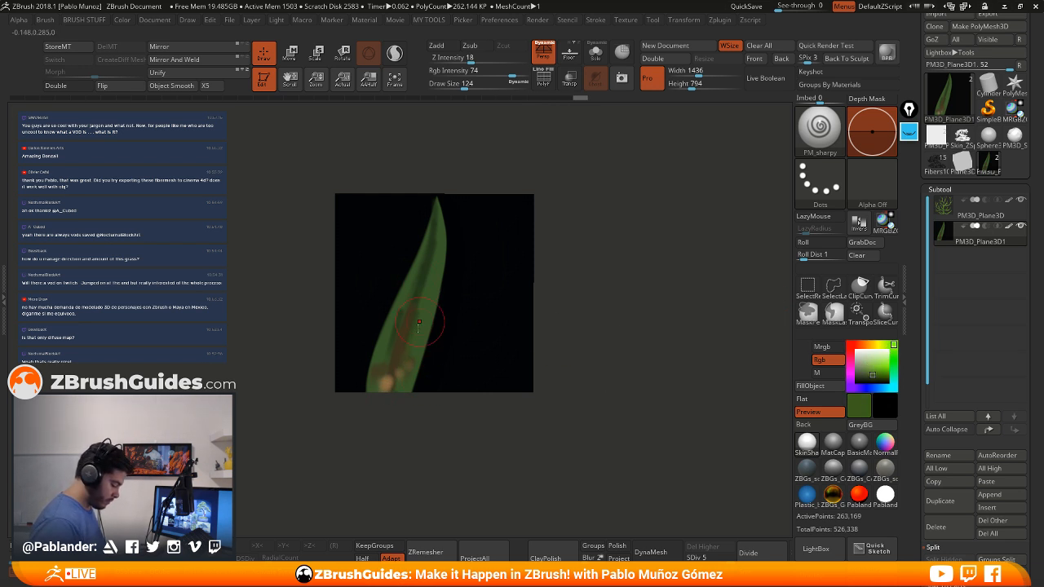
pyautogui.moveTo(393, 336); pyautogui.dragTo(392, 368)
pyautogui.moveTo(422, 314); pyautogui.dragTo(429, 263)
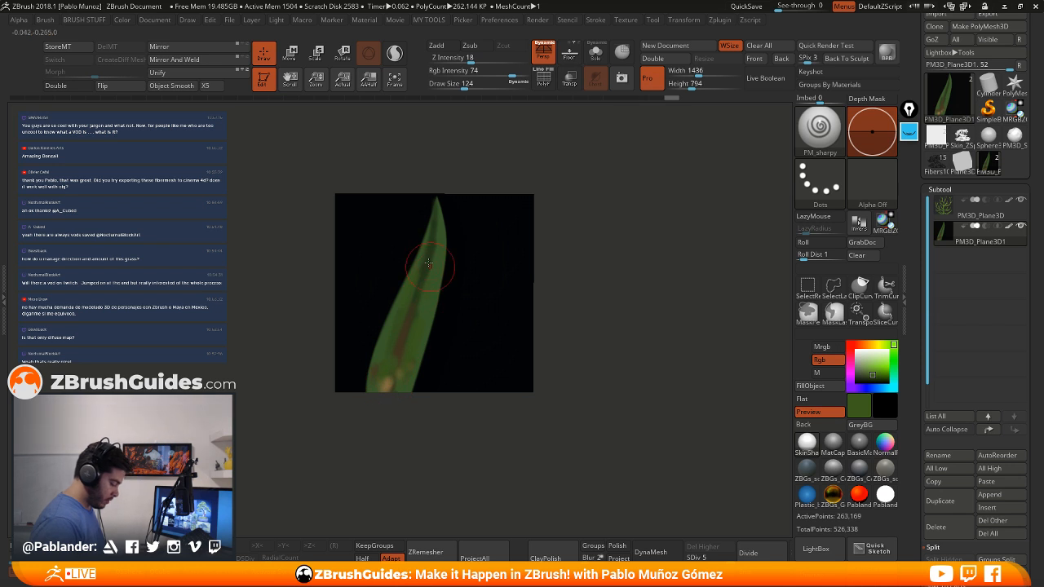
# Paint thin lighter green highlight streaks along the leaf blade at Draw Size 68
pyautogui.click(872, 367)
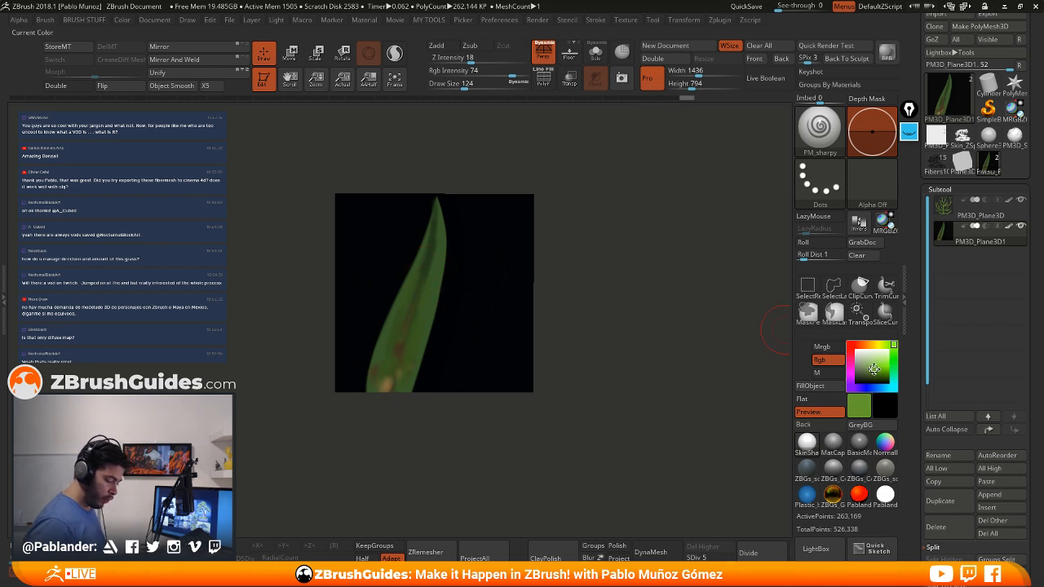
pyautogui.press('space')
pyautogui.moveTo(439, 255); pyautogui.dragTo(423, 254)
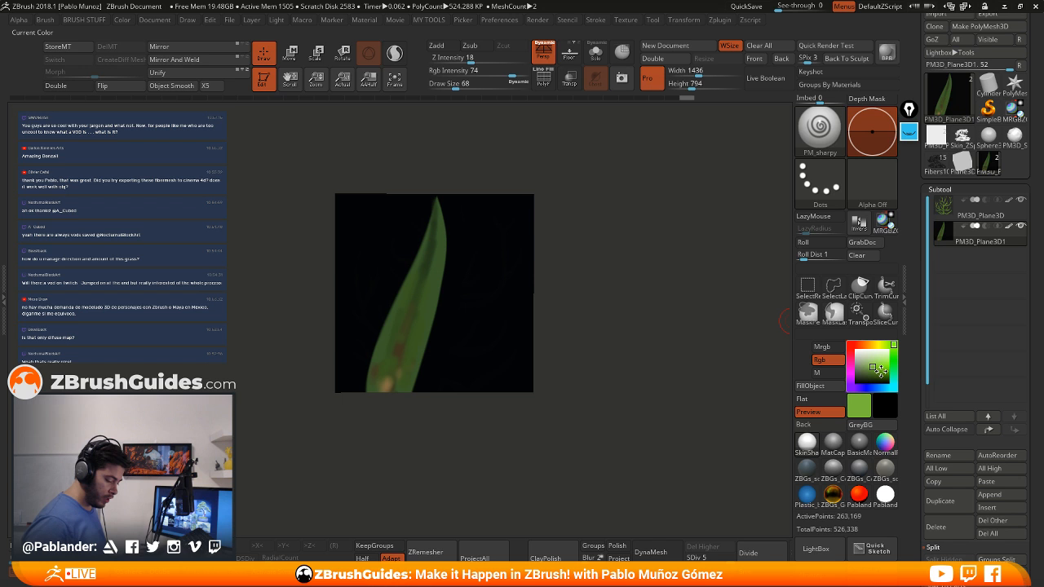
pyautogui.click(865, 369)
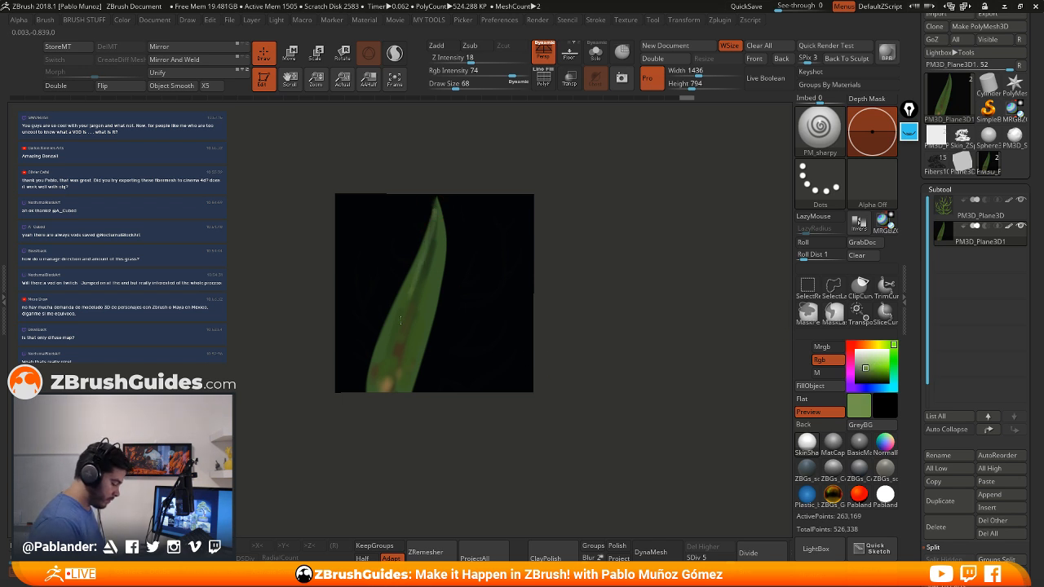
pyautogui.moveTo(401, 321); pyautogui.dragTo(397, 329)
pyautogui.moveTo(407, 292); pyautogui.dragTo(388, 341)
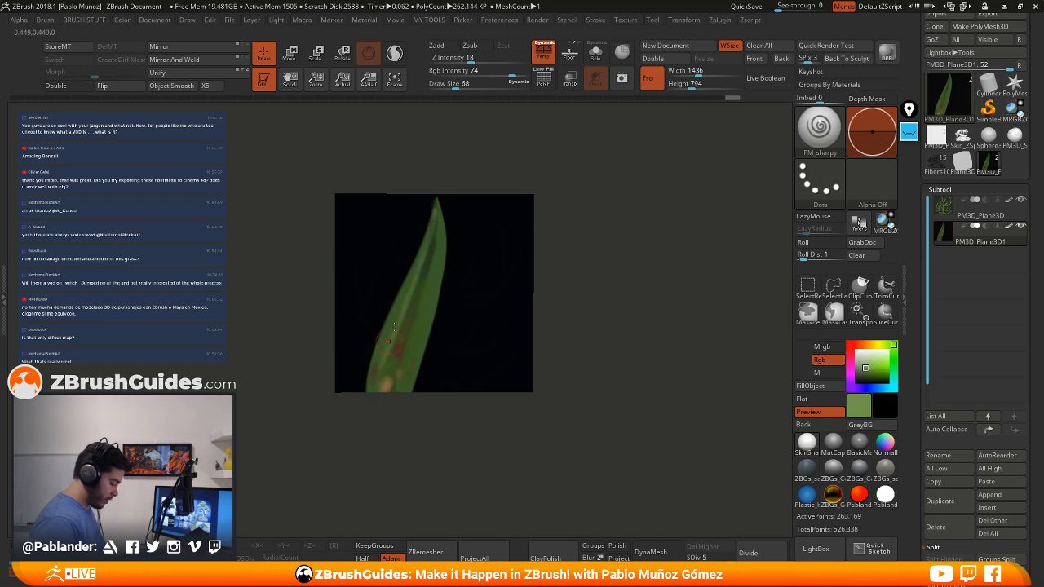
# Paint a second, slightly shorter green leaf beside the first and taper its tip with black
pyautogui.click(873, 376)
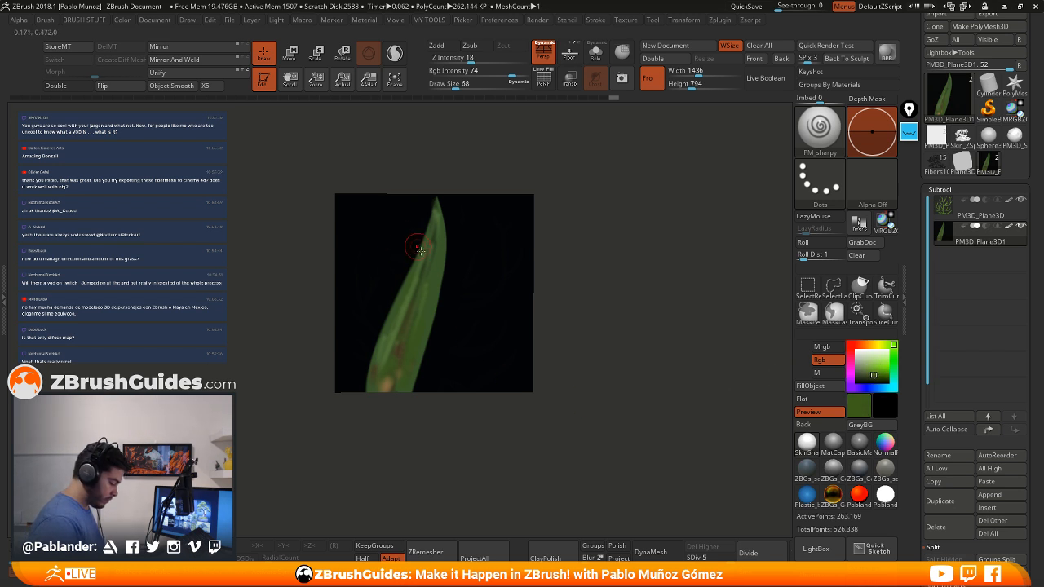
pyautogui.moveTo(474, 229); pyautogui.dragTo(441, 399)
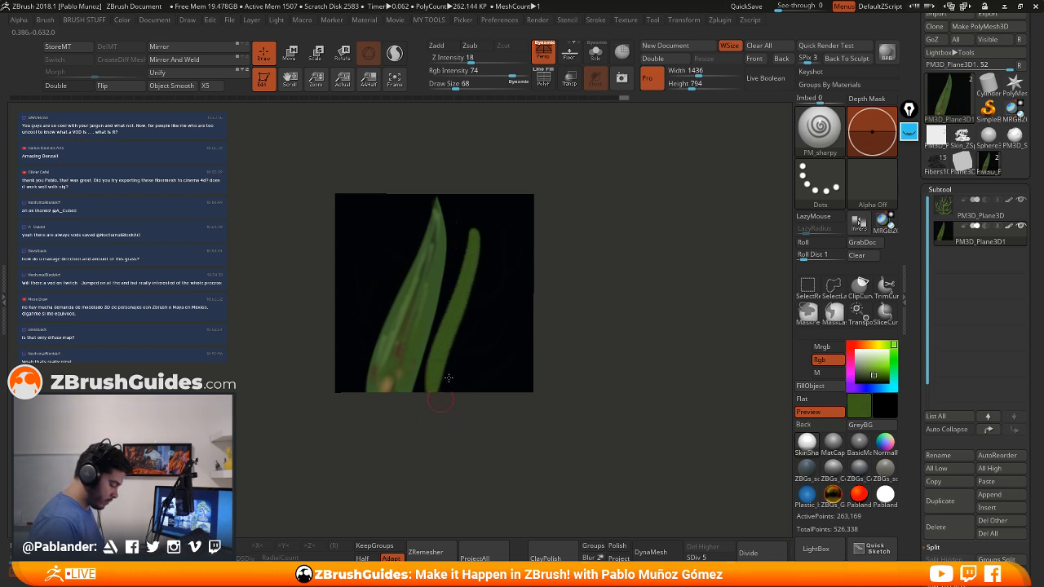
pyautogui.moveTo(476, 265); pyautogui.dragTo(445, 393)
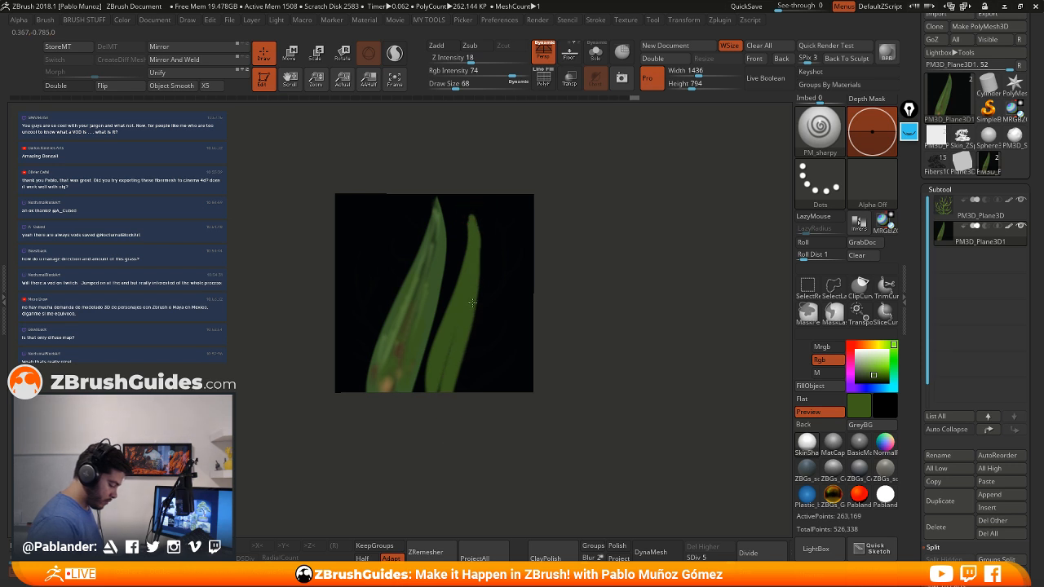
pyautogui.moveTo(476, 243); pyautogui.dragTo(447, 391)
pyautogui.moveTo(473, 236)
pyautogui.mouseDown()
pyautogui.moveTo(470, 219)
pyautogui.moveTo(460, 392)
pyautogui.mouseUp()
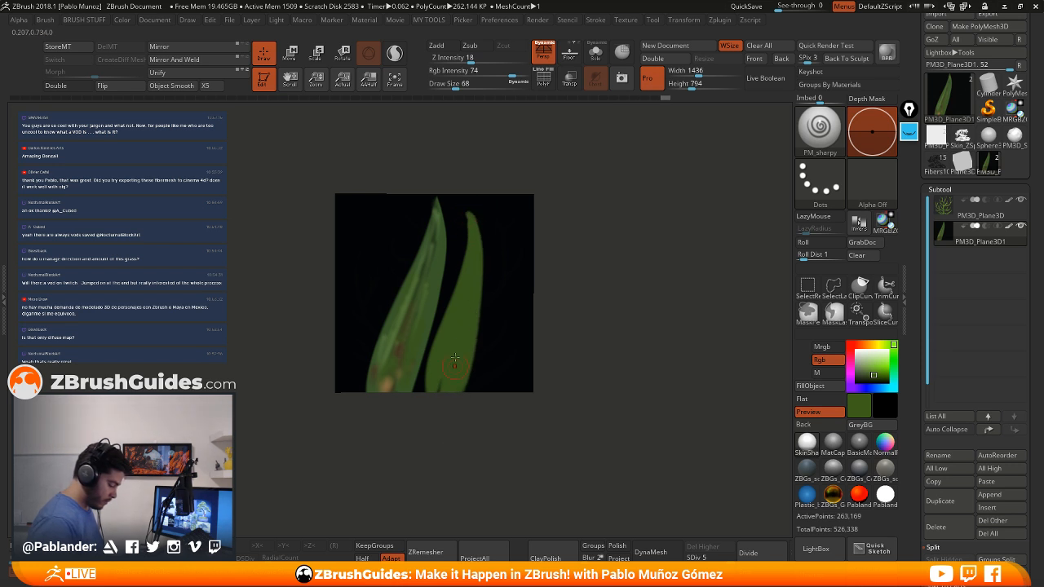
pyautogui.moveTo(866, 377); pyautogui.dragTo(855, 384)
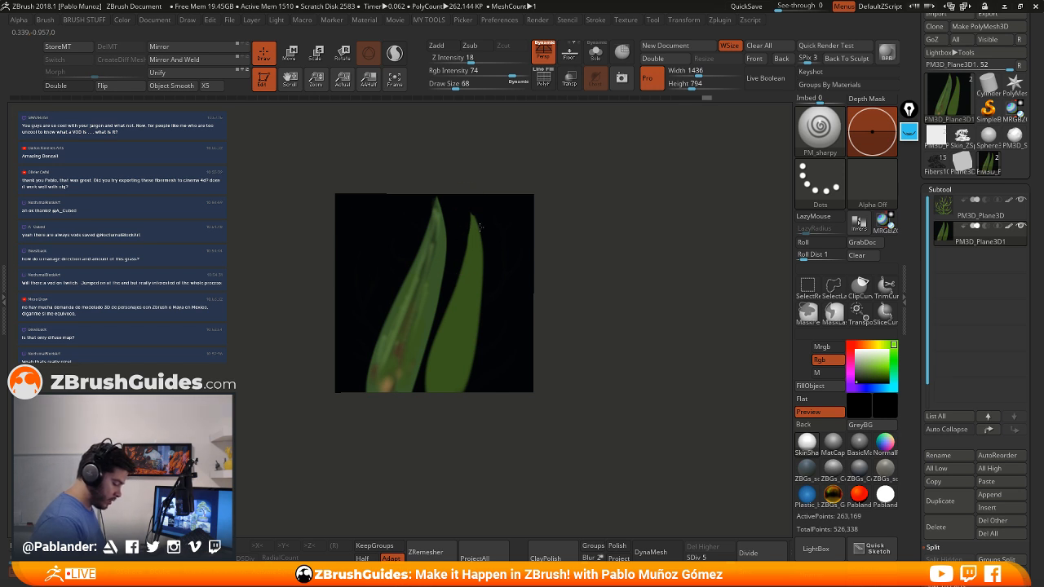
# Shade the second leaf with dark olive green down its middle and add lighter green streaks
pyautogui.moveTo(869, 373); pyautogui.dragTo(397, 314)
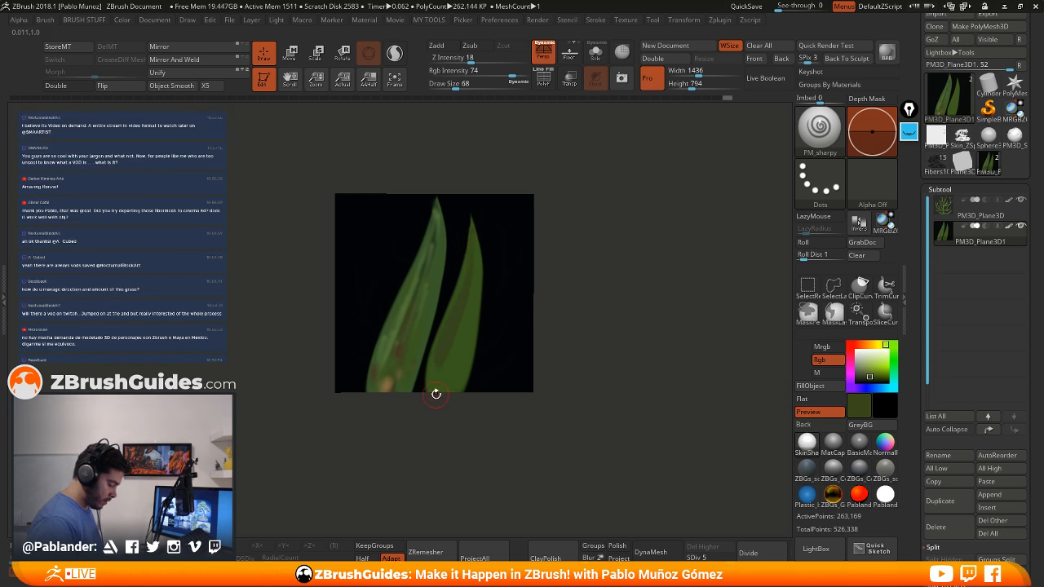
pyautogui.moveTo(463, 277); pyautogui.dragTo(452, 356)
pyautogui.moveTo(867, 372); pyautogui.dragTo(390, 353)
pyautogui.moveTo(468, 318); pyautogui.dragTo(451, 383)
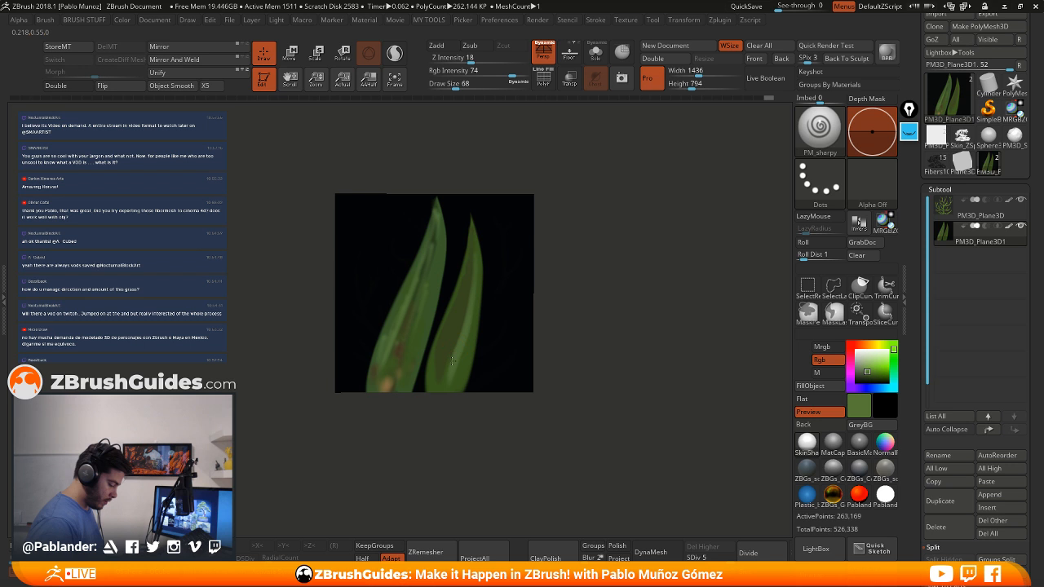
# Paint a third leaf in dark green crossing diagonally over the first two and widening toward its base
pyautogui.click(873, 376)
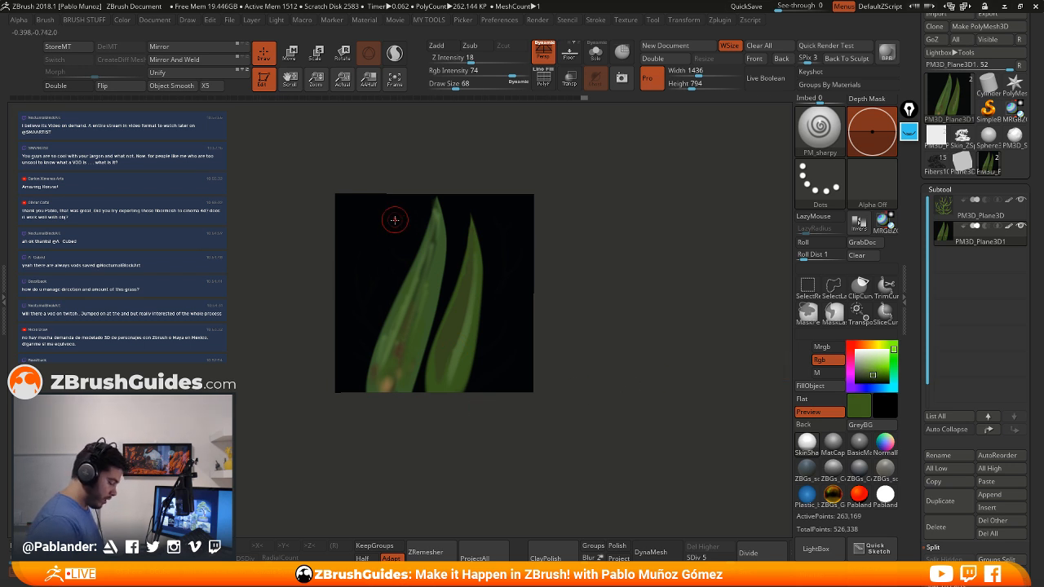
pyautogui.moveTo(392, 218); pyautogui.dragTo(449, 350)
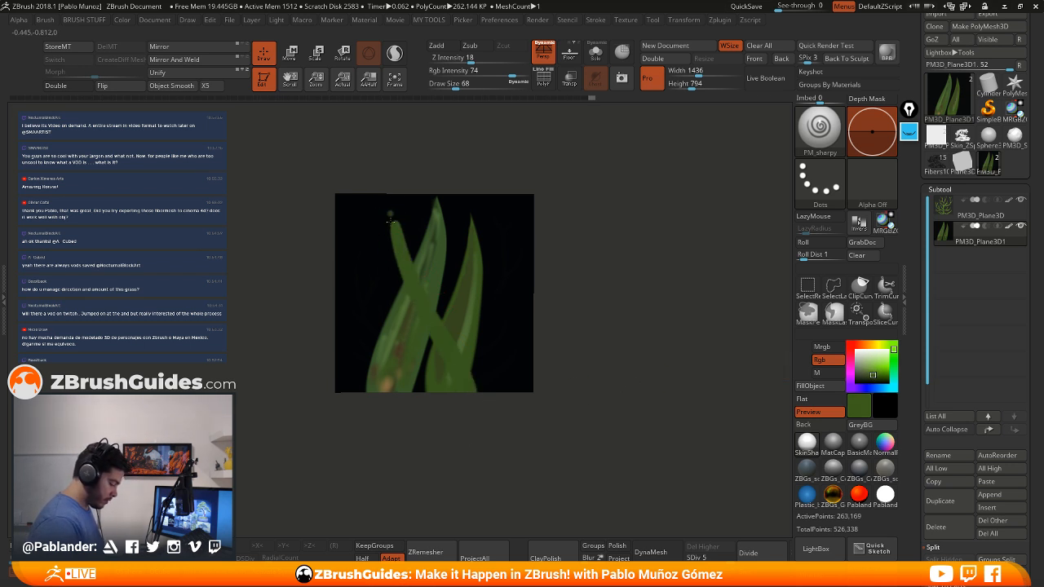
pyautogui.moveTo(390, 220); pyautogui.dragTo(450, 366)
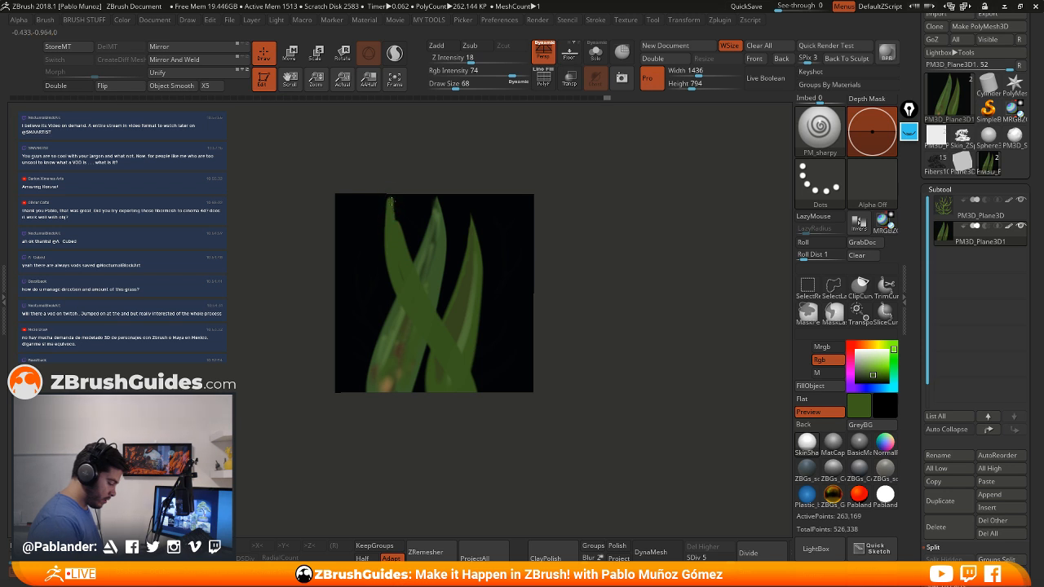
pyautogui.moveTo(460, 346); pyautogui.dragTo(483, 393)
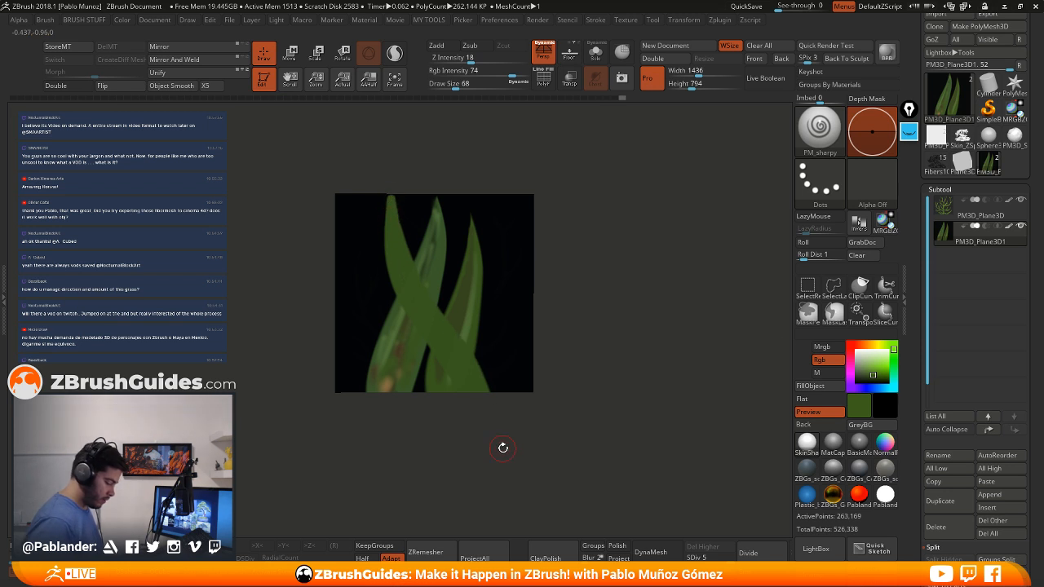
# Taper the third leaf's tip by painting along its upper edge with near-black
pyautogui.click(855, 379)
pyautogui.moveTo(403, 198)
pyautogui.mouseDown(button='right')
pyautogui.moveTo(399, 209)
pyautogui.moveTo(410, 163)
pyautogui.mouseUp(button='right')
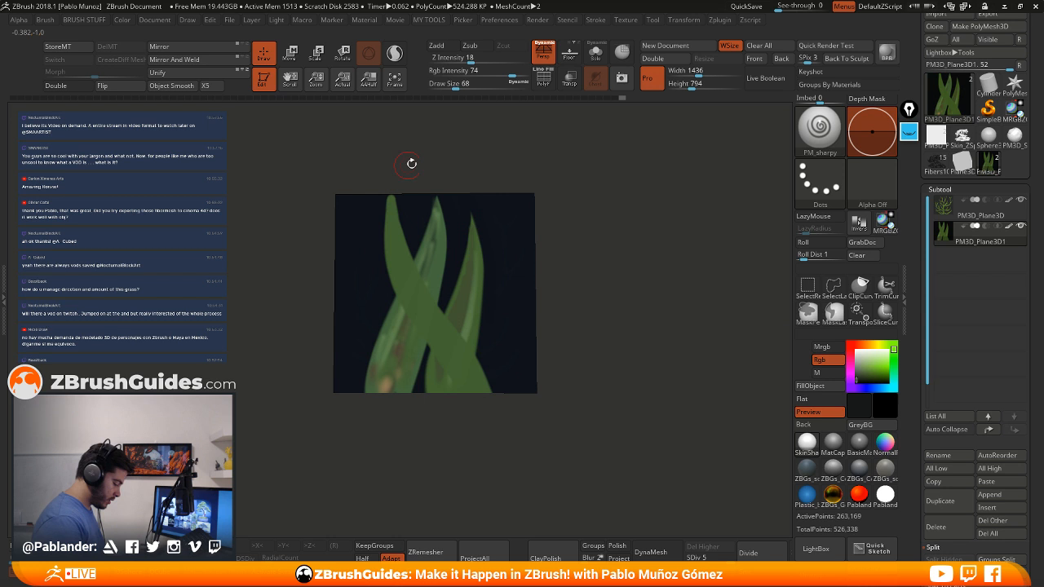
pyautogui.moveTo(399, 225); pyautogui.dragTo(417, 258)
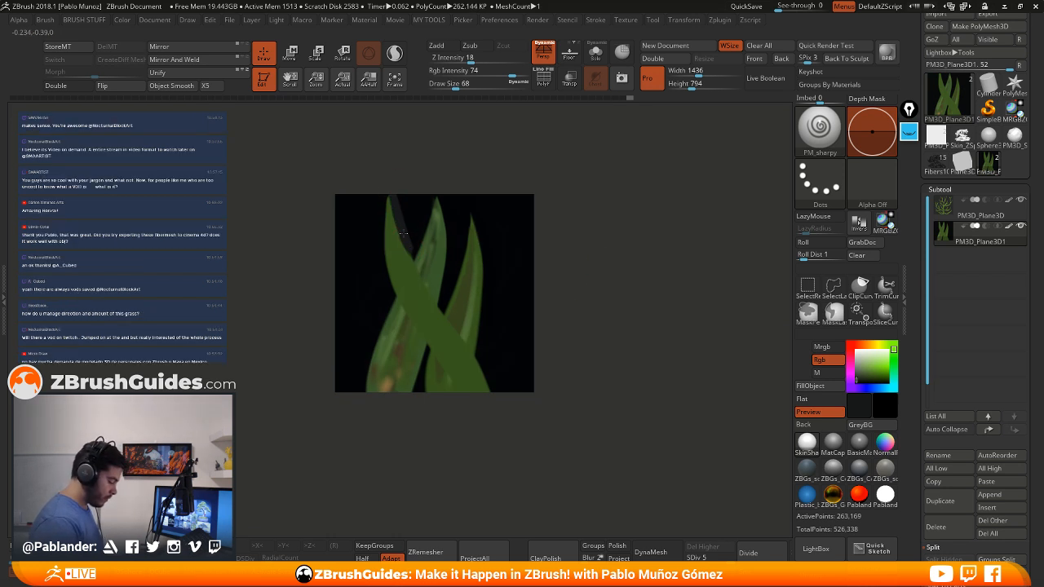
# Shade the leaves beneath the crossing with dark olive green and streak the third leaf with lighter green
pyautogui.press('c')
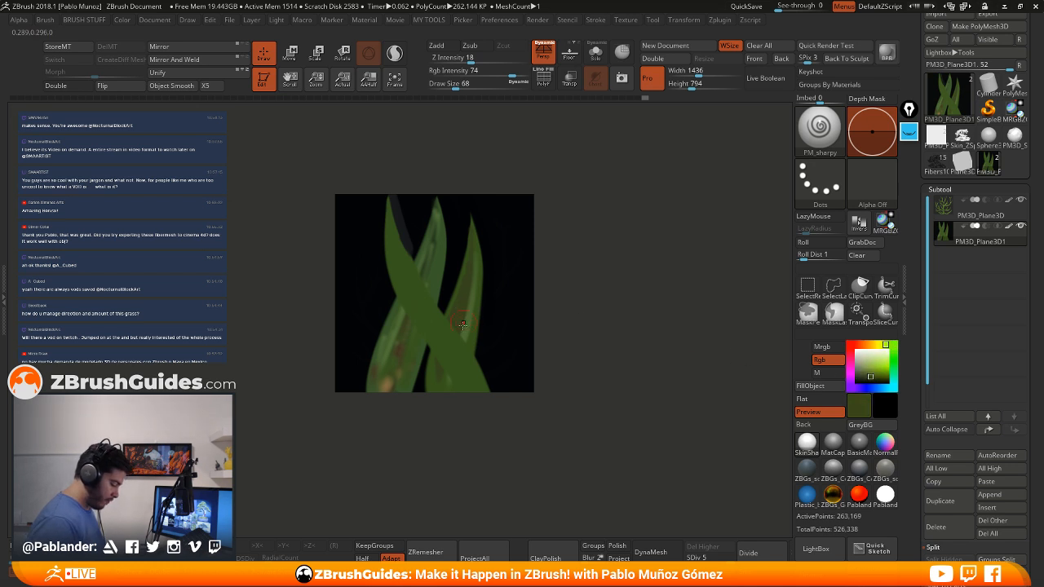
pyautogui.moveTo(873, 372); pyautogui.dragTo(867, 377)
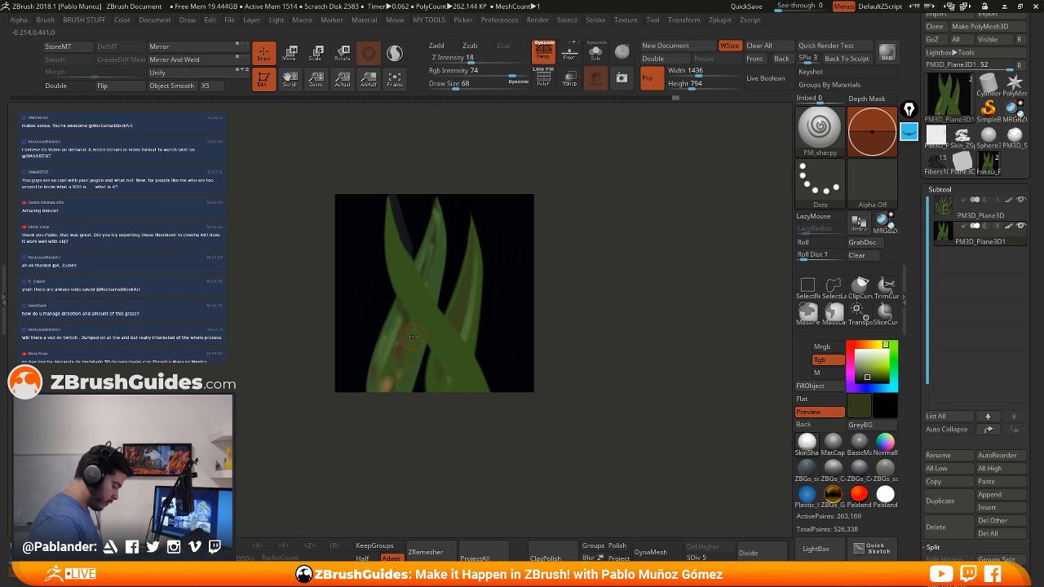
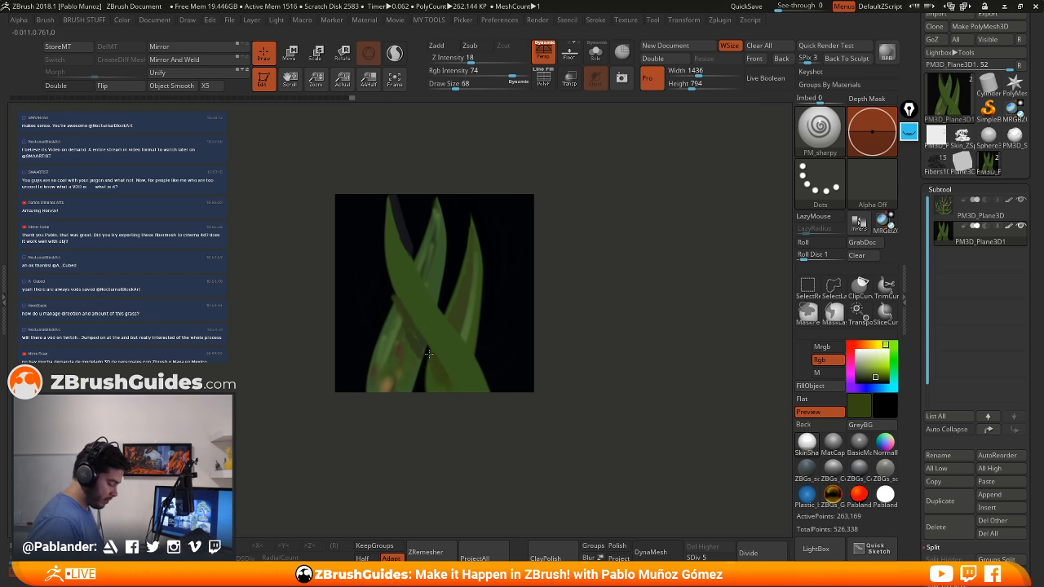
pyautogui.press('c')
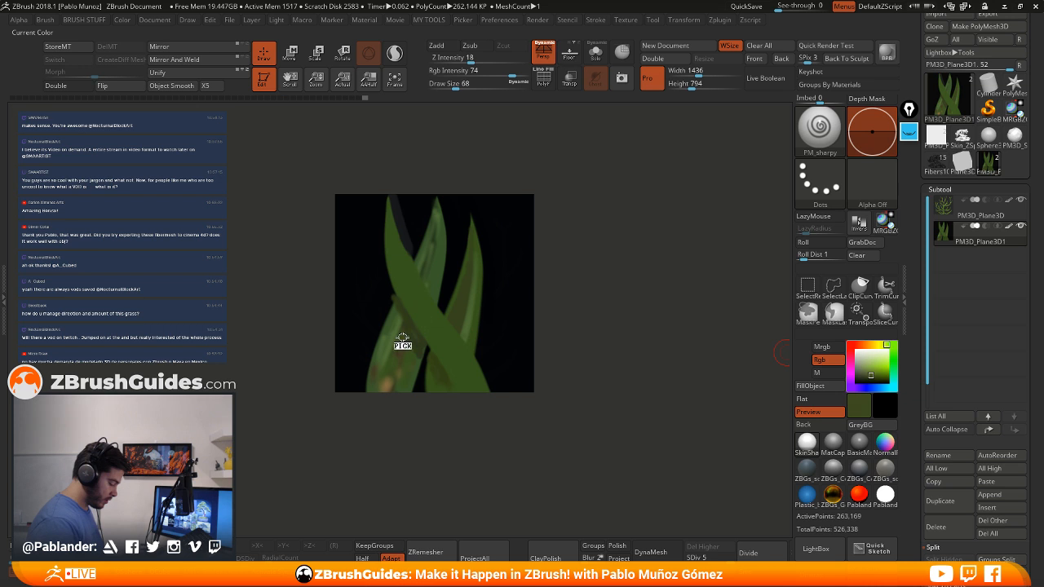
pyautogui.moveTo(395, 242); pyautogui.dragTo(468, 369)
pyautogui.press('c')
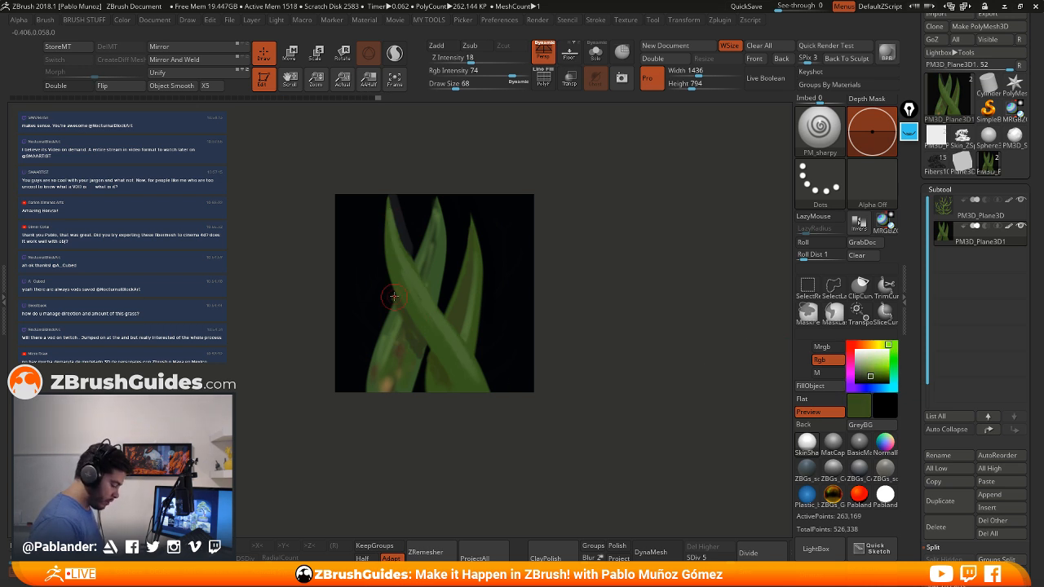
# Trim the tips and edges of the two rear leaves with black to make them shorter and slimmer
pyautogui.press('c')
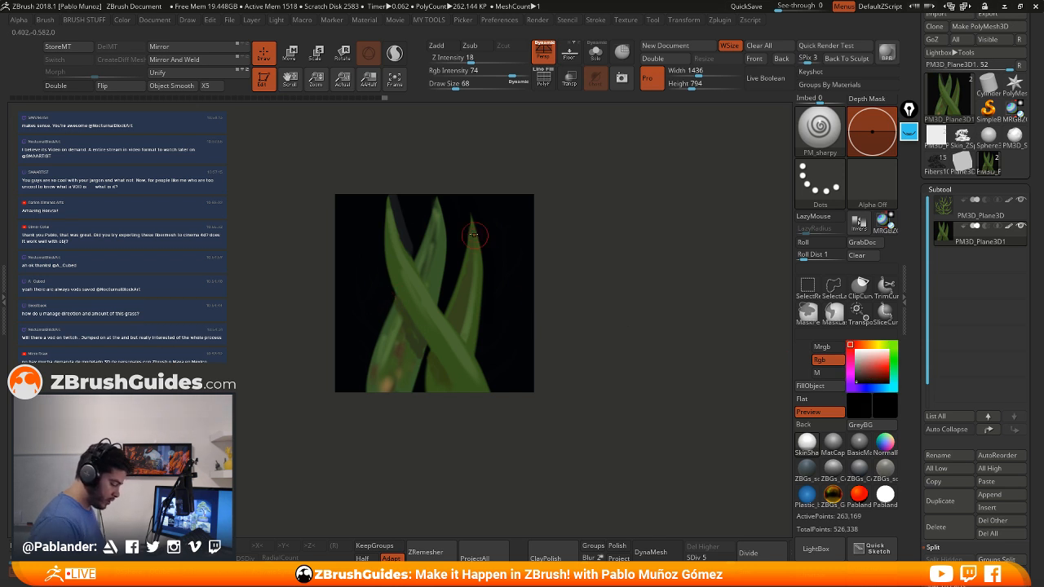
pyautogui.moveTo(434, 190)
pyautogui.mouseDown()
pyautogui.moveTo(425, 191)
pyautogui.moveTo(434, 193)
pyautogui.mouseUp()
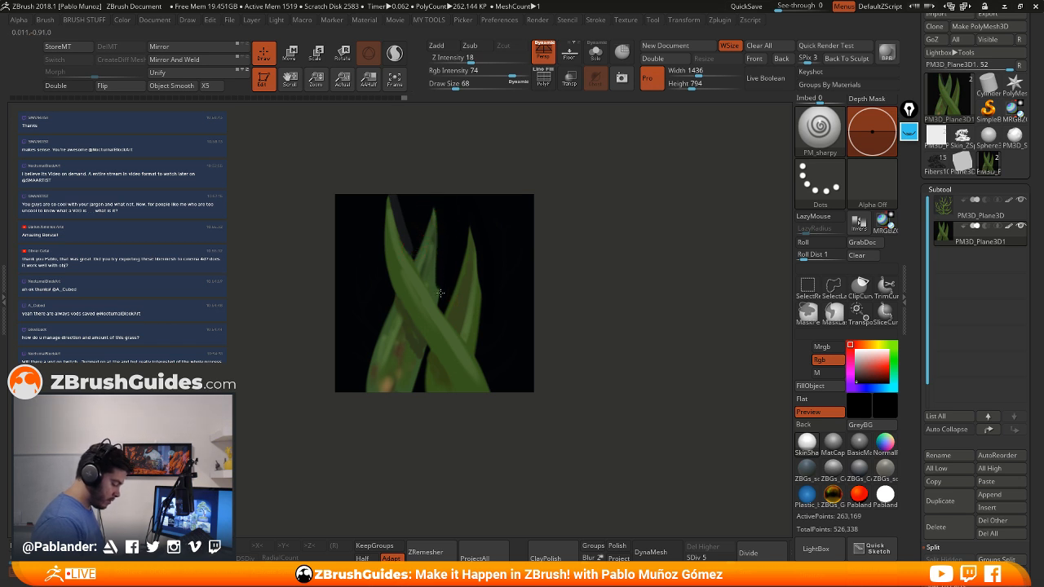
# Create a new texture map from the polypaint of the grass-leaf plane
pyautogui.keyDown('alt'); pyautogui.moveTo(618, 356); pyautogui.dragTo(590, 357); pyautogui.keyUp('alt')
pyautogui.moveTo(913, 403); pyautogui.dragTo(976, 329)
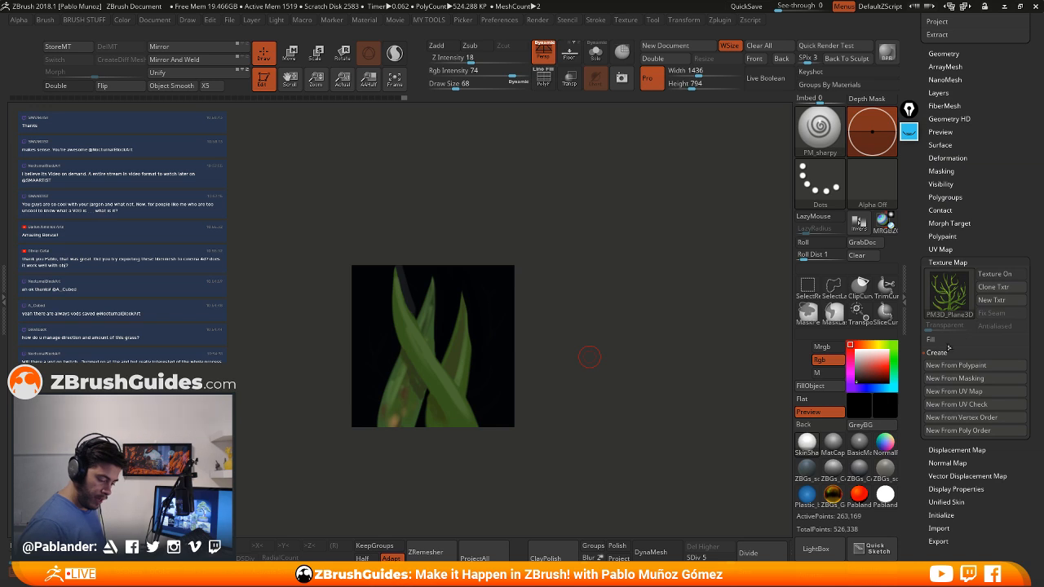
pyautogui.click(977, 369)
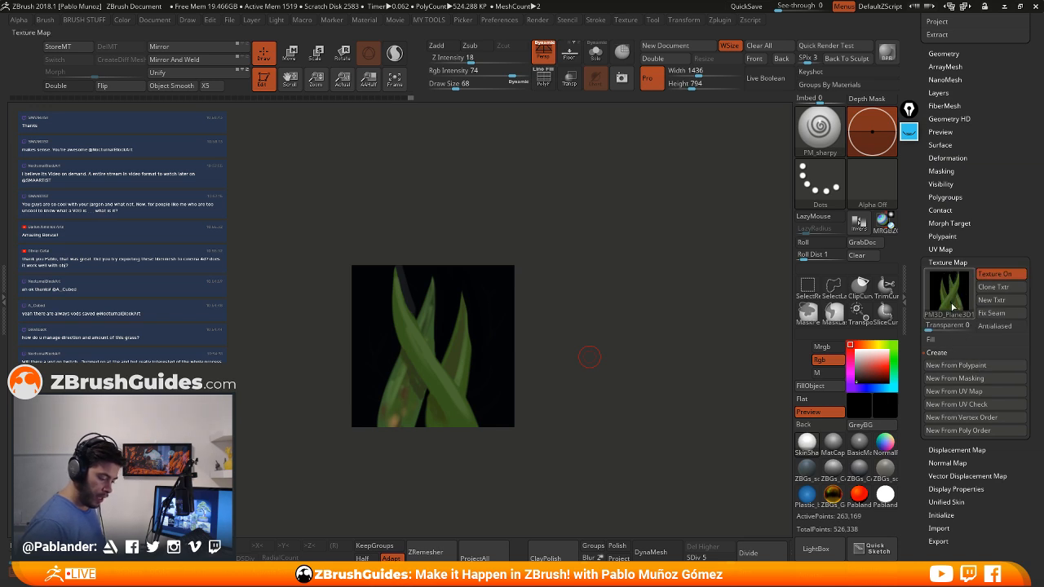
# Switch to the tree sculpture tool and frame its mossy trunk and base
pyautogui.moveTo(976, 139); pyautogui.dragTo(974, 287)
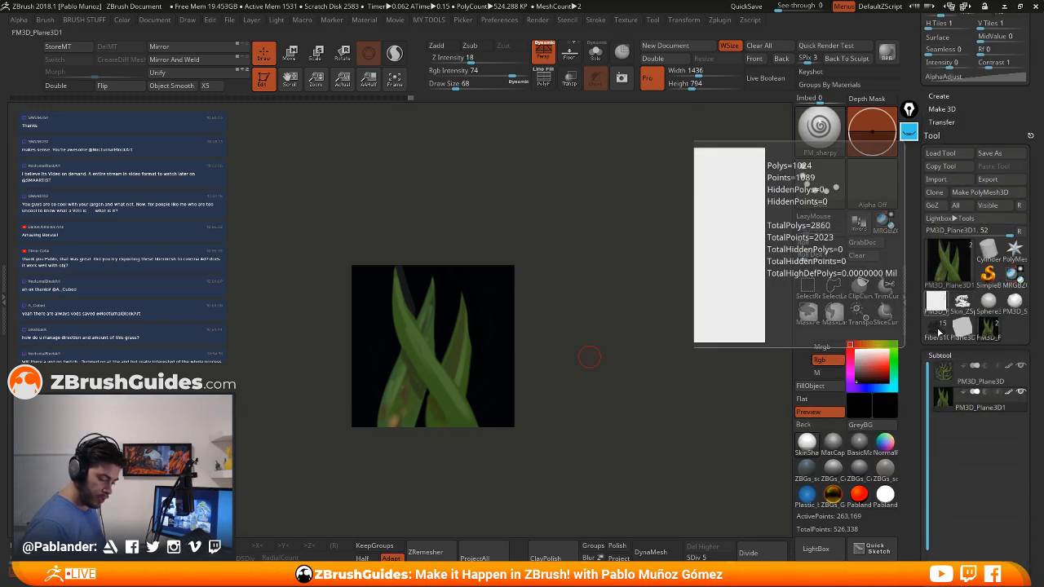
pyautogui.click(940, 331)
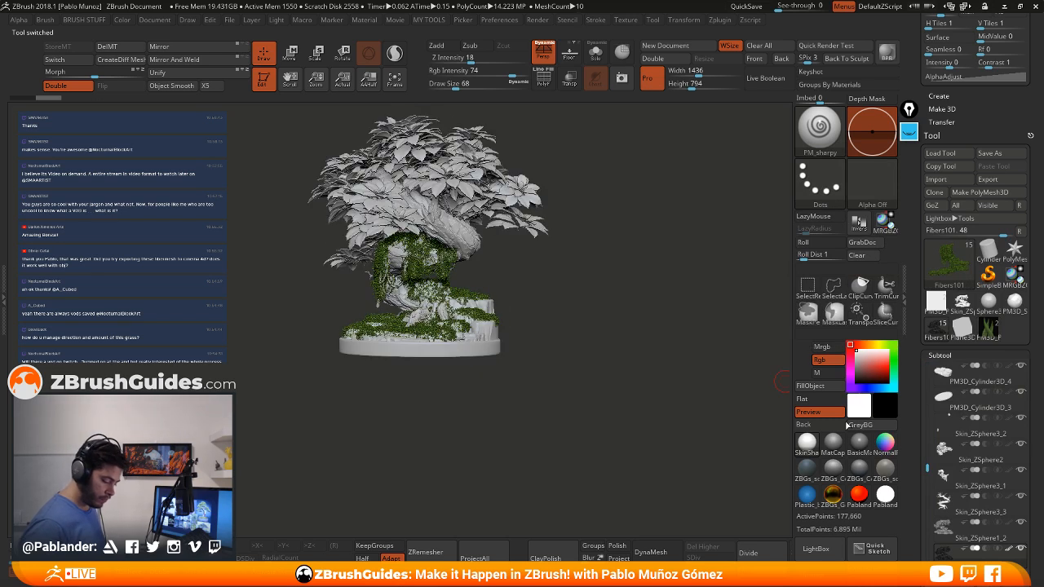
pyautogui.moveTo(650, 372)
pyautogui.mouseDown()
pyautogui.moveTo(567, 345)
pyautogui.moveTo(566, 373)
pyautogui.mouseUp()
pyautogui.keyDown('alt'); pyautogui.moveTo(578, 325); pyautogui.dragTo(632, 298); pyautogui.keyUp('alt')
# Select the PM3D_Cylinder3D_2 rock base subtool and isolate it with Solo
pyautogui.moveTo(917, 432); pyautogui.dragTo(922, 307)
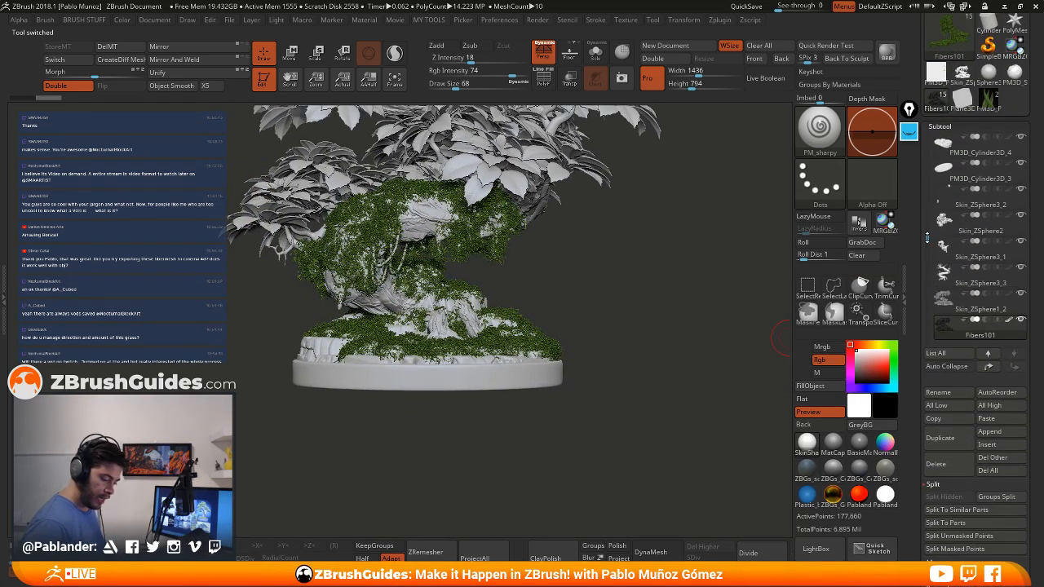
pyautogui.moveTo(927, 238); pyautogui.dragTo(928, 175)
pyautogui.moveTo(969, 186)
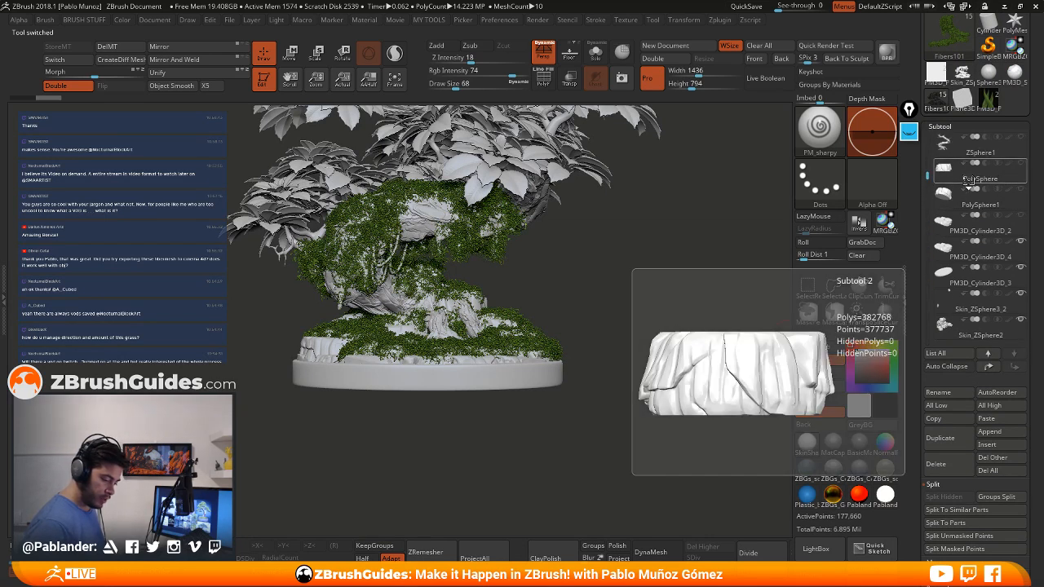
pyautogui.click(972, 227)
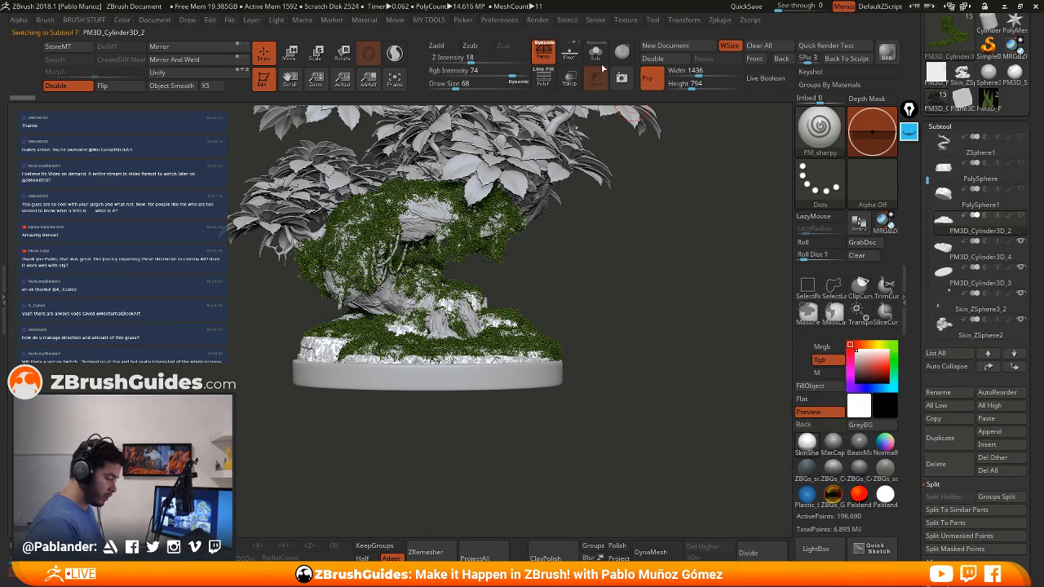
pyautogui.click(600, 63)
# Display the polyframe on the rock base and merge all its faces into a single polygroup
pyautogui.moveTo(620, 217)
pyautogui.mouseDown()
pyautogui.moveTo(601, 315)
pyautogui.moveTo(610, 311)
pyautogui.moveTo(604, 259)
pyautogui.moveTo(601, 294)
pyautogui.mouseUp()
pyautogui.hotkey('shift', 'f')
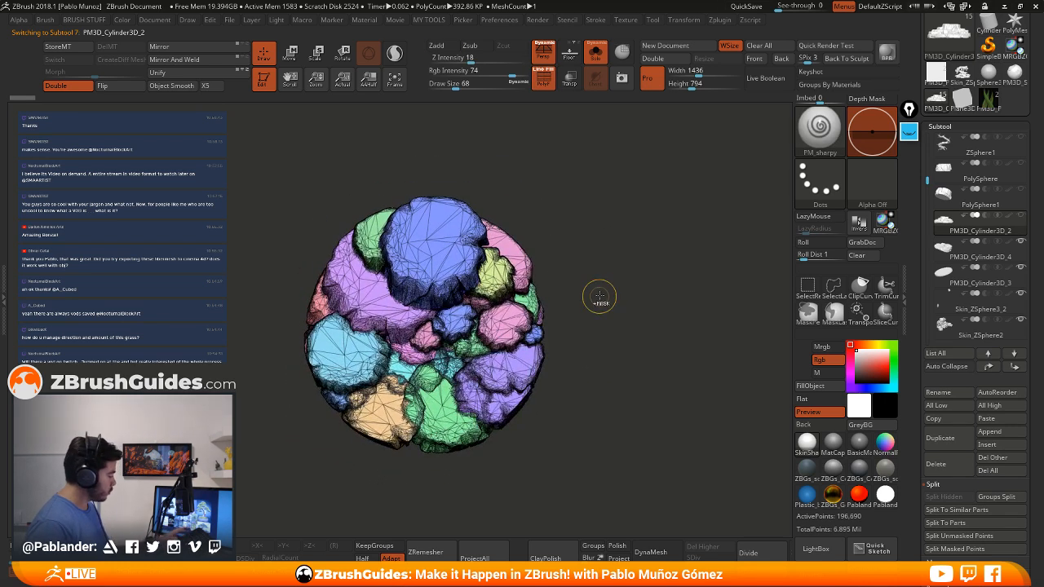
pyautogui.press('ctrl')
pyautogui.hotkey('ctrl', 'w')
pyautogui.moveTo(606, 254); pyautogui.dragTo(593, 334)
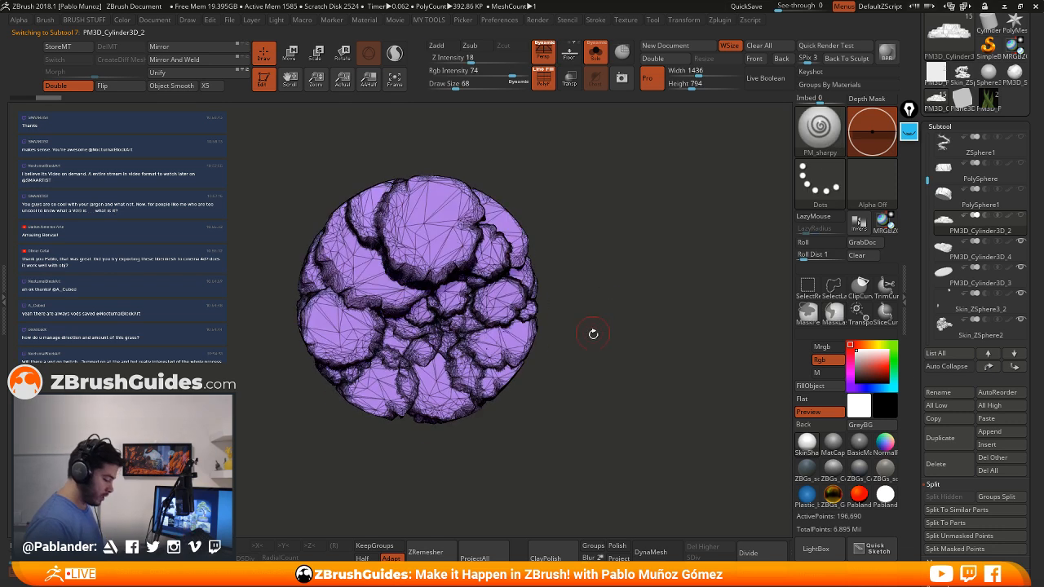
pyautogui.moveTo(607, 298); pyautogui.dragTo(726, 314)
# From a top view, assign the rock's upward-facing surfaces their own polygroup using Group Front with an angle tolerance of about 48
pyautogui.moveTo(914, 463); pyautogui.dragTo(951, 289)
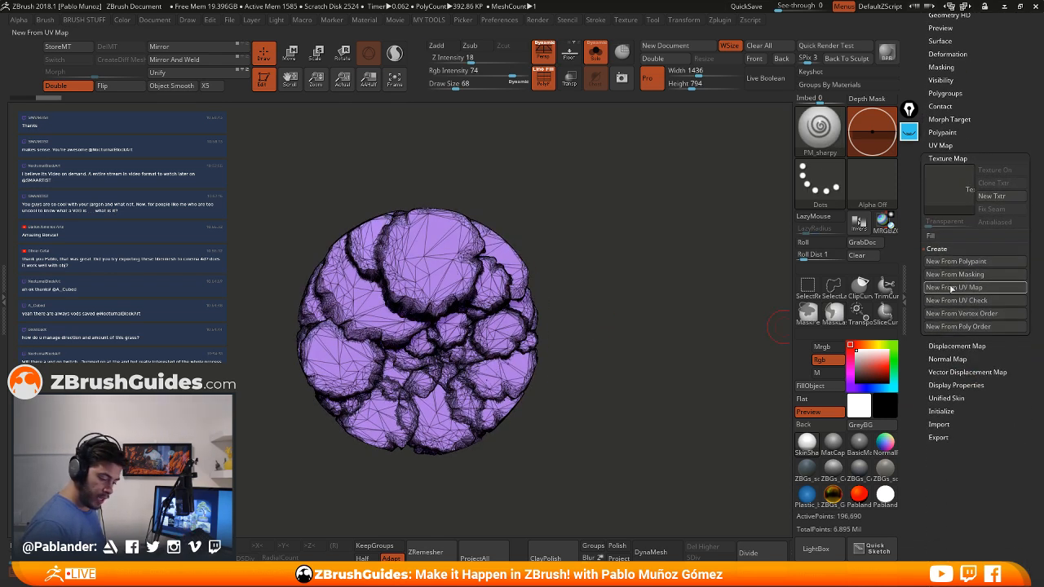
pyautogui.click(969, 93)
pyautogui.moveTo(1001, 73); pyautogui.dragTo(1011, 210)
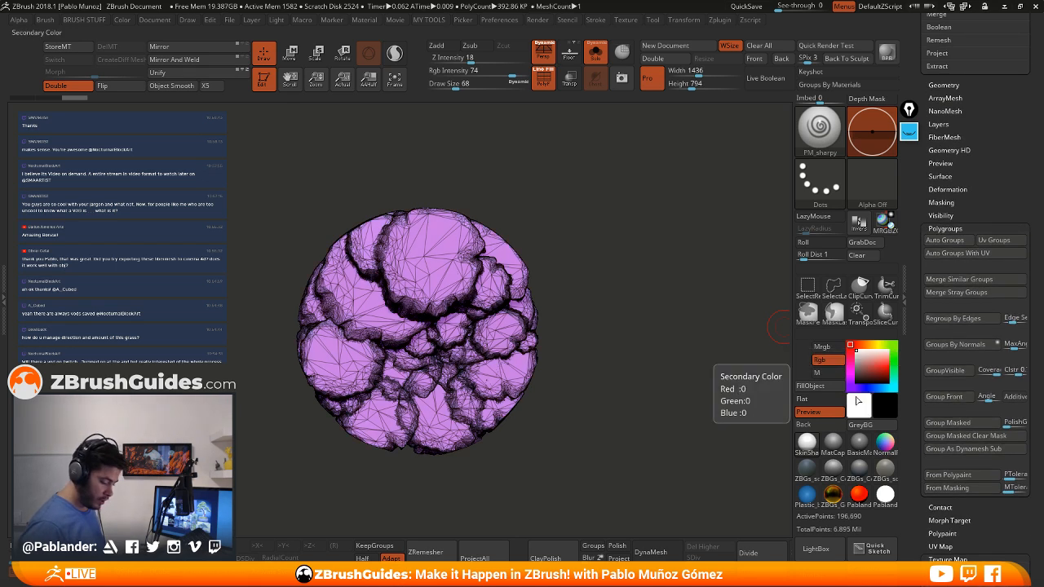
pyautogui.moveTo(701, 383); pyautogui.dragTo(663, 345)
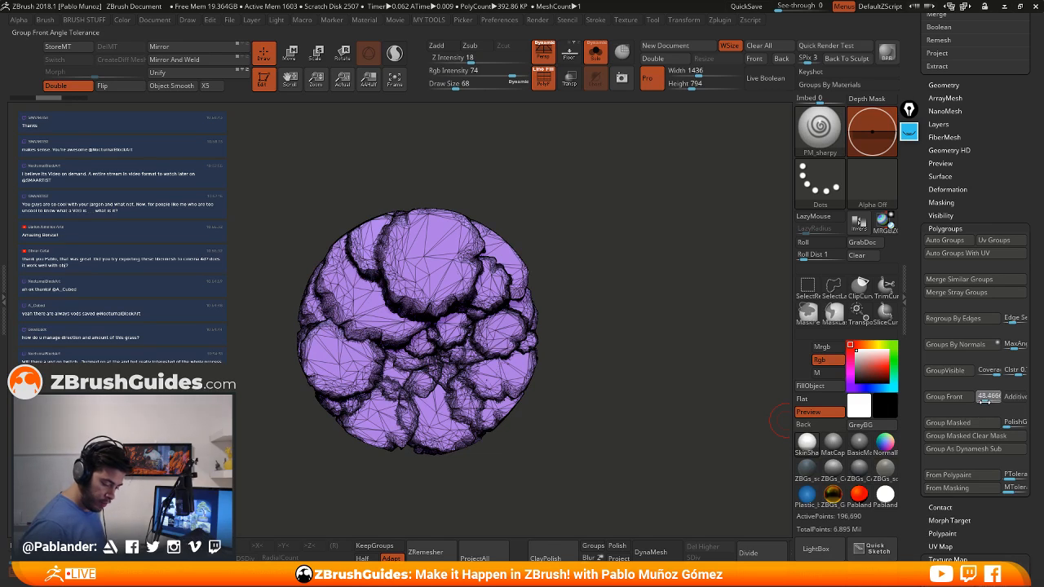
pyautogui.click(944, 397)
pyautogui.moveTo(625, 415)
pyautogui.mouseDown()
pyautogui.moveTo(624, 258)
pyautogui.moveTo(604, 261)
pyautogui.moveTo(615, 359)
pyautogui.moveTo(622, 236)
pyautogui.moveTo(611, 338)
pyautogui.moveTo(494, 399)
pyautogui.mouseUp()
# Isolate the upward-facing polygroup and hide the stray lower fragments using SelectLasso
pyautogui.press('ctrl')
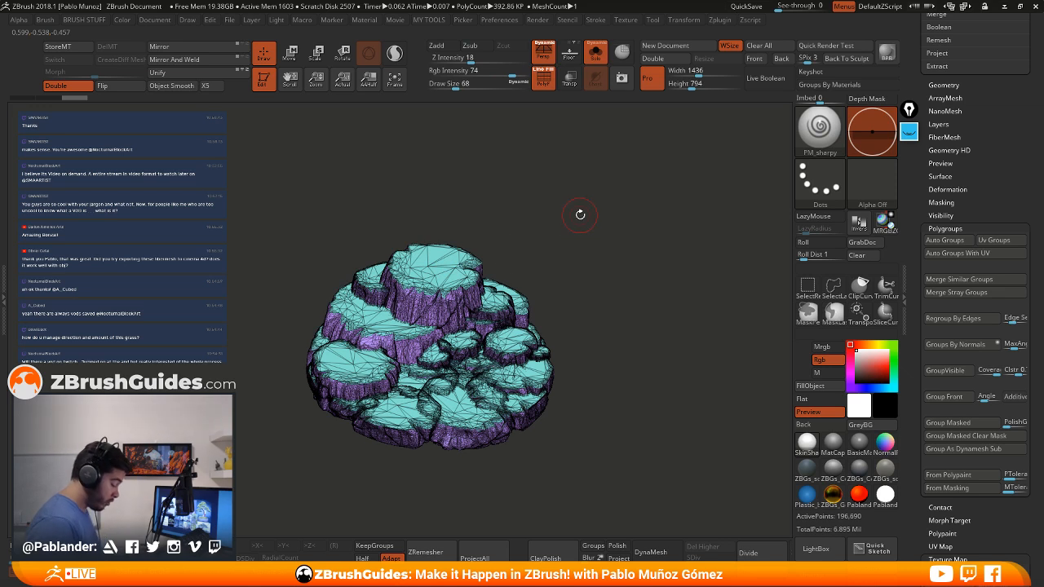
pyautogui.keyDown('ctrl'); pyautogui.keyDown('shift'); pyautogui.click(436, 263); pyautogui.keyUp('shift'); pyautogui.keyUp('ctrl')
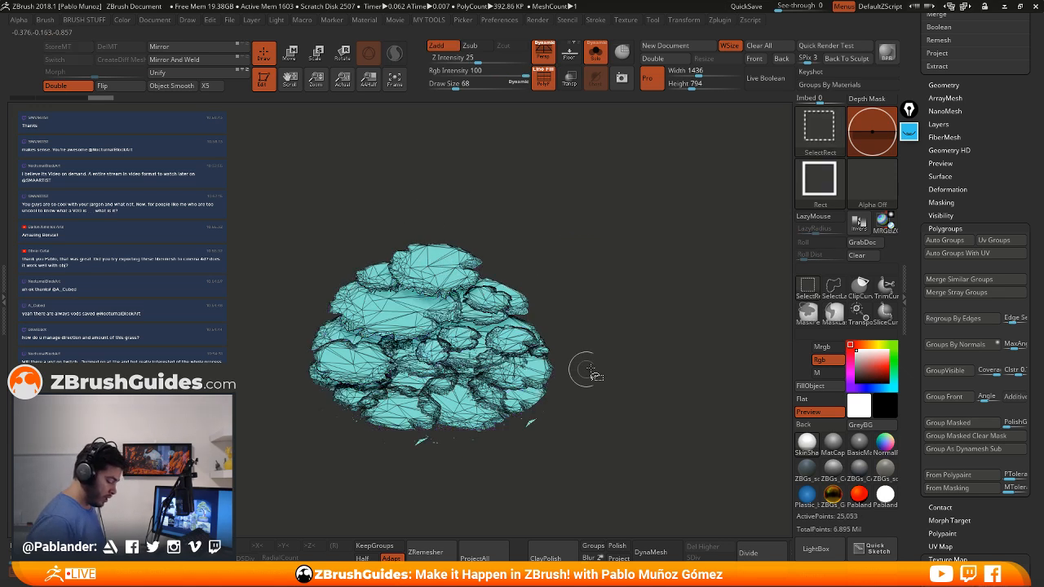
pyautogui.moveTo(589, 375)
pyautogui.mouseDown()
pyautogui.moveTo(626, 332)
pyautogui.moveTo(626, 283)
pyautogui.mouseUp()
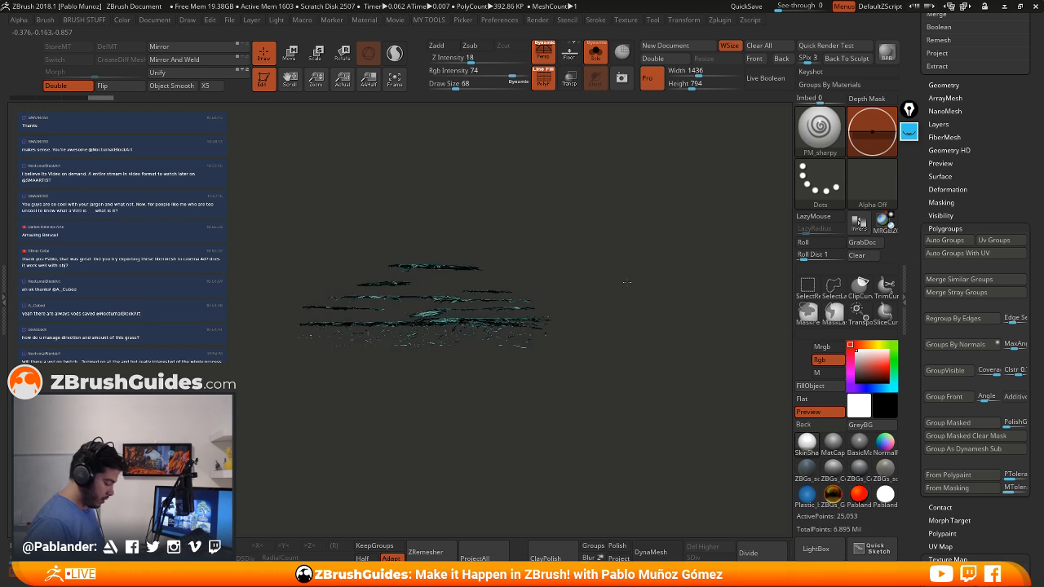
pyautogui.keyDown('ctrl'); pyautogui.keyDown('shift'); pyautogui.click(832, 285); pyautogui.keyUp('shift'); pyautogui.keyUp('ctrl')
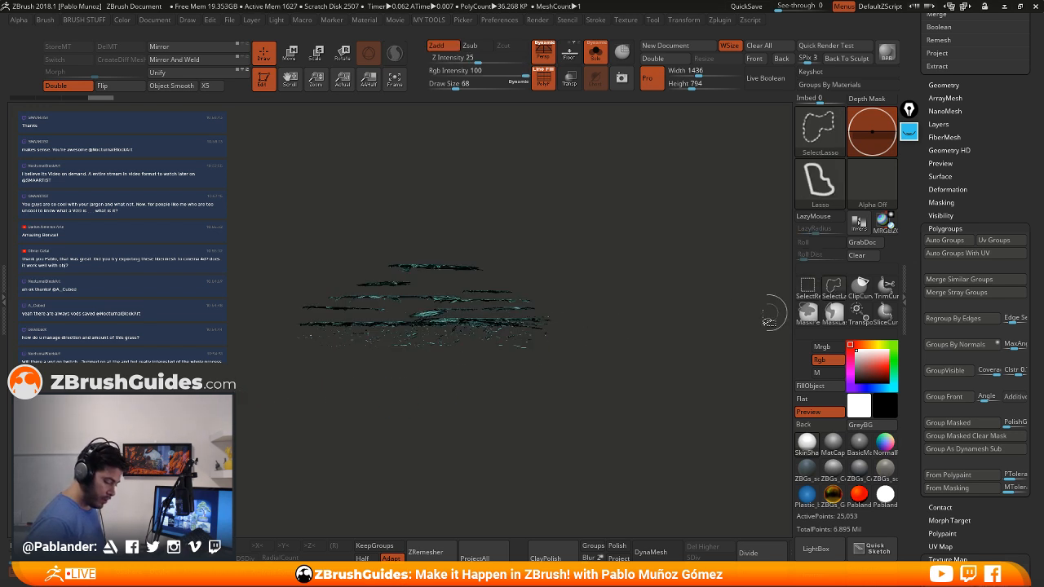
pyautogui.moveTo(568, 323)
pyautogui.keyDown('ctrl'); pyautogui.keyDown('shift'); pyautogui.mouseDown()
pyautogui.moveTo(354, 333)
pyautogui.moveTo(402, 451)
pyautogui.moveTo(661, 345)
pyautogui.mouseUp(); pyautogui.keyUp('shift'); pyautogui.keyUp('ctrl')
pyautogui.moveTo(638, 310); pyautogui.dragTo(627, 357)
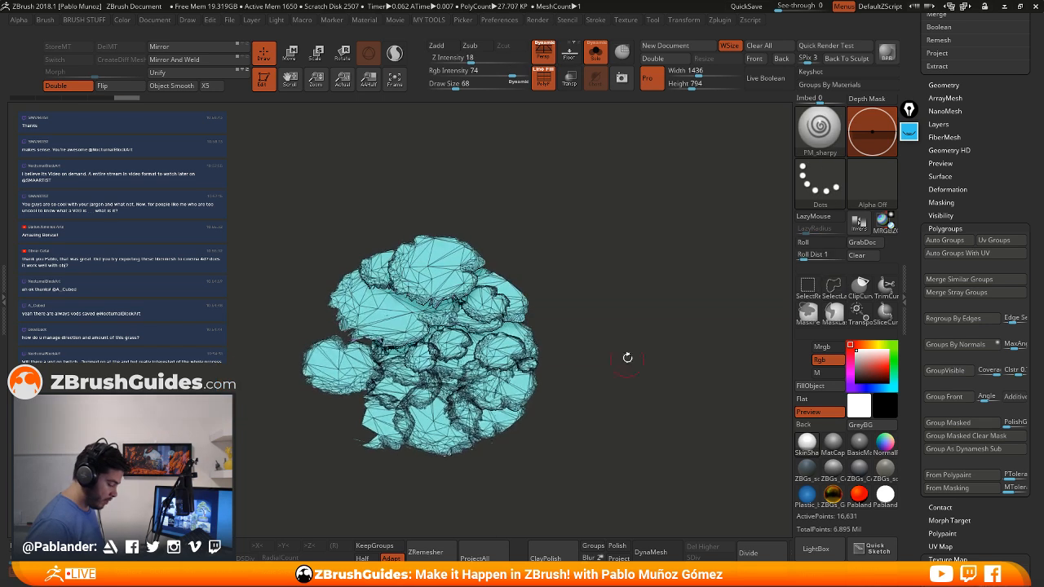
# Mask the visible top faces, unhide the rest of the rock base and turn off the polyframe display
pyautogui.keyDown('ctrl'); pyautogui.click(622, 283); pyautogui.keyUp('ctrl')
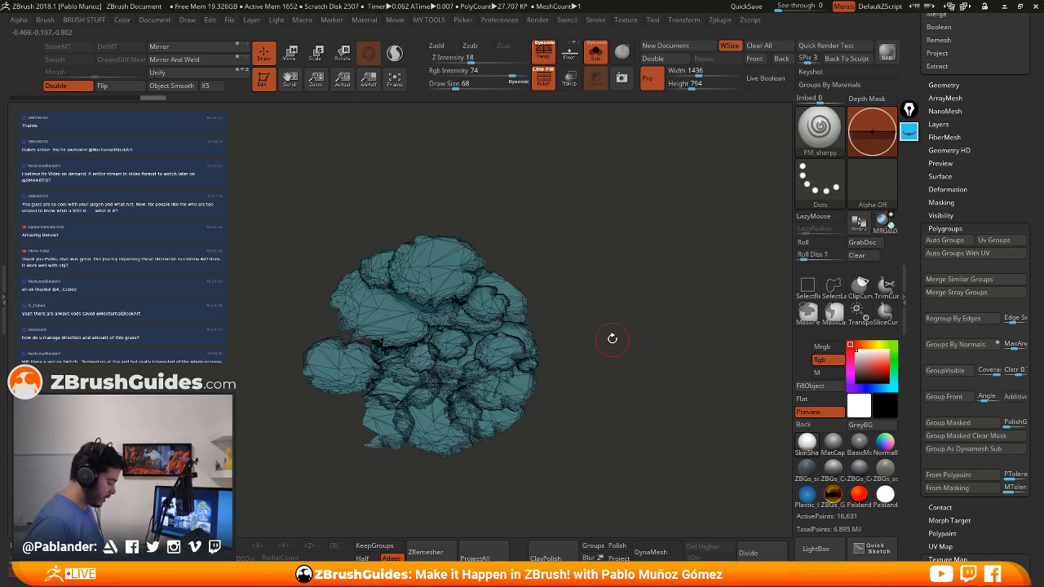
pyautogui.keyDown('ctrl'); pyautogui.keyDown('shift'); pyautogui.click(628, 310); pyautogui.keyUp('shift'); pyautogui.keyUp('ctrl')
pyautogui.moveTo(629, 359); pyautogui.dragTo(601, 320)
pyautogui.click(536, 85)
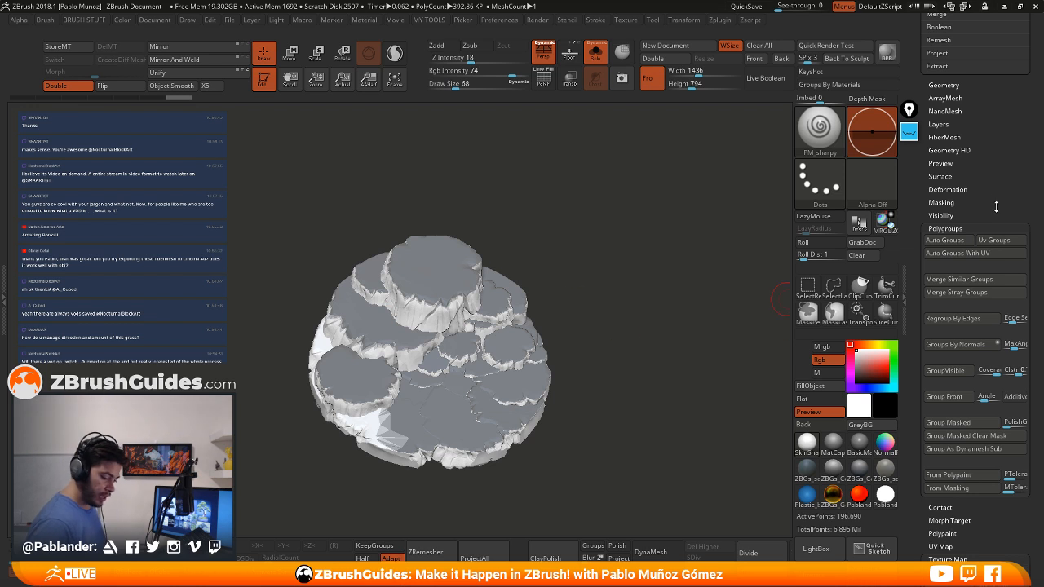
# Shrink the mask on the rock tops to pull it back from the ledge edges
pyautogui.click(995, 203)
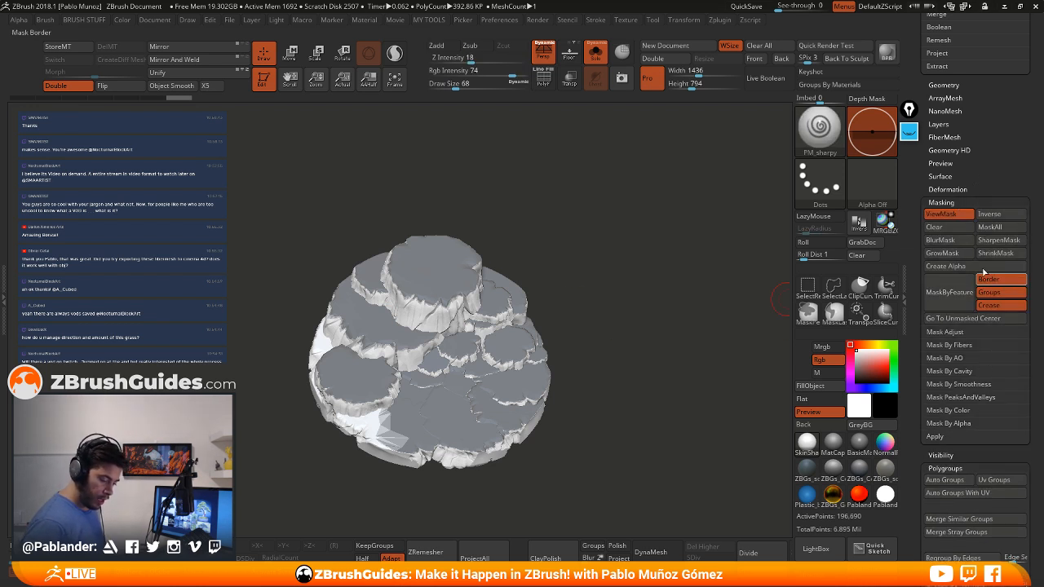
pyautogui.click(1005, 253)
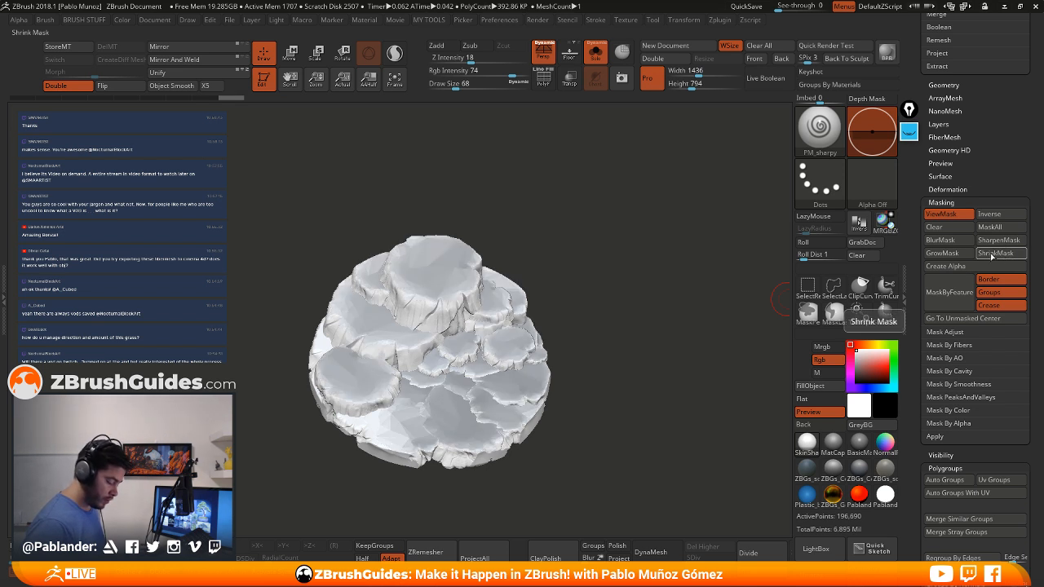
pyautogui.moveTo(641, 327); pyautogui.dragTo(637, 329)
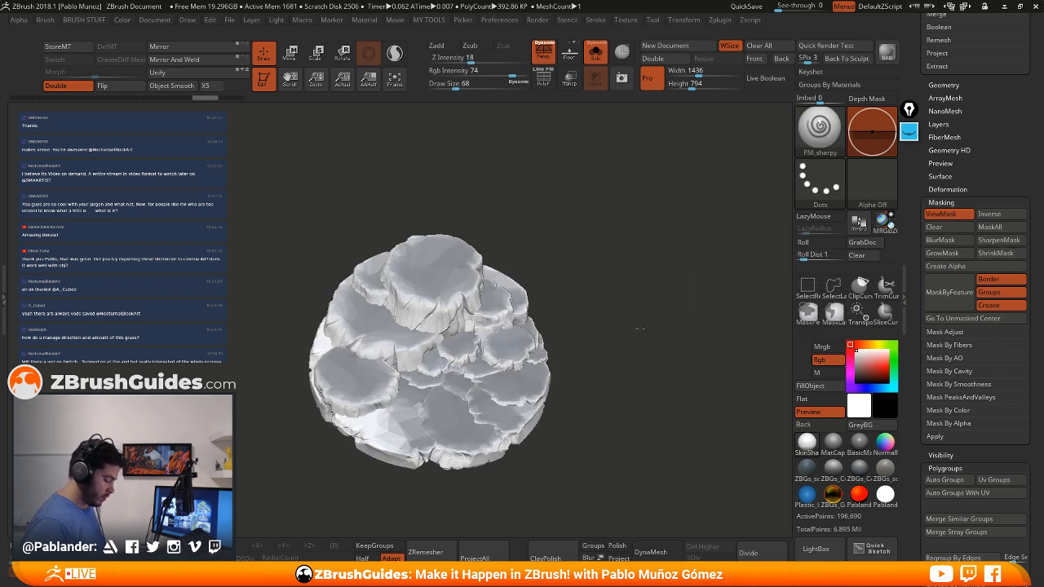
# Exit solo display, hide the PM3D_Cylinder3D_4 subtool and make PM3D_Cylinder3D_2 the visible active rock subtool
pyautogui.click(596, 54)
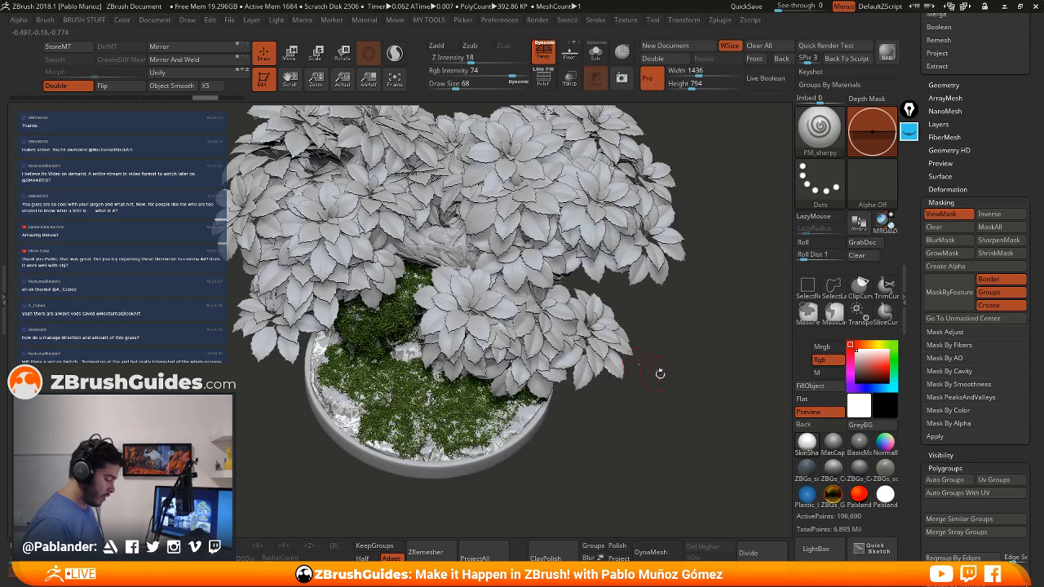
pyautogui.moveTo(688, 365); pyautogui.dragTo(662, 291)
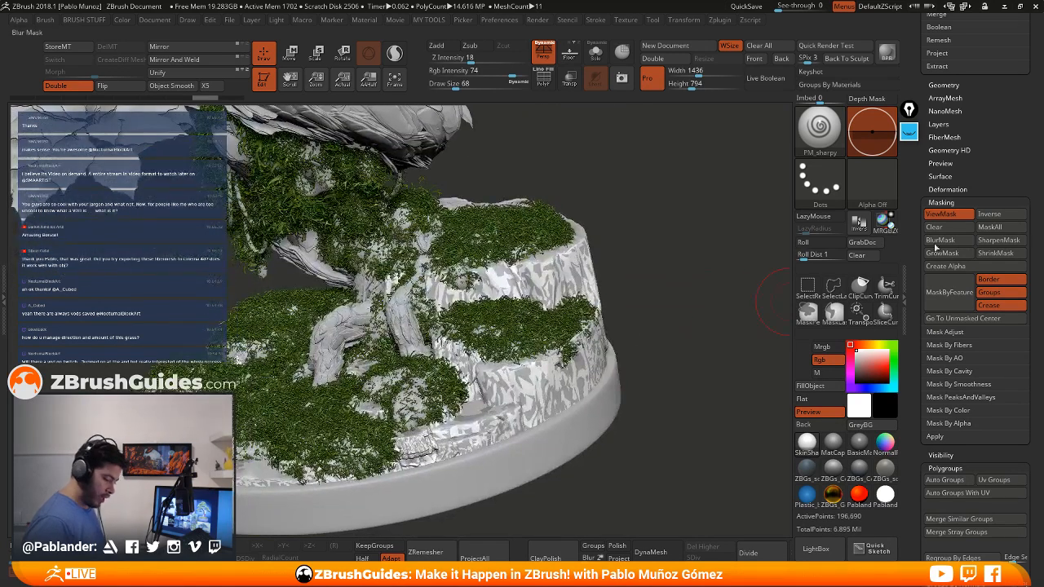
pyautogui.scroll(10, 935, 248)
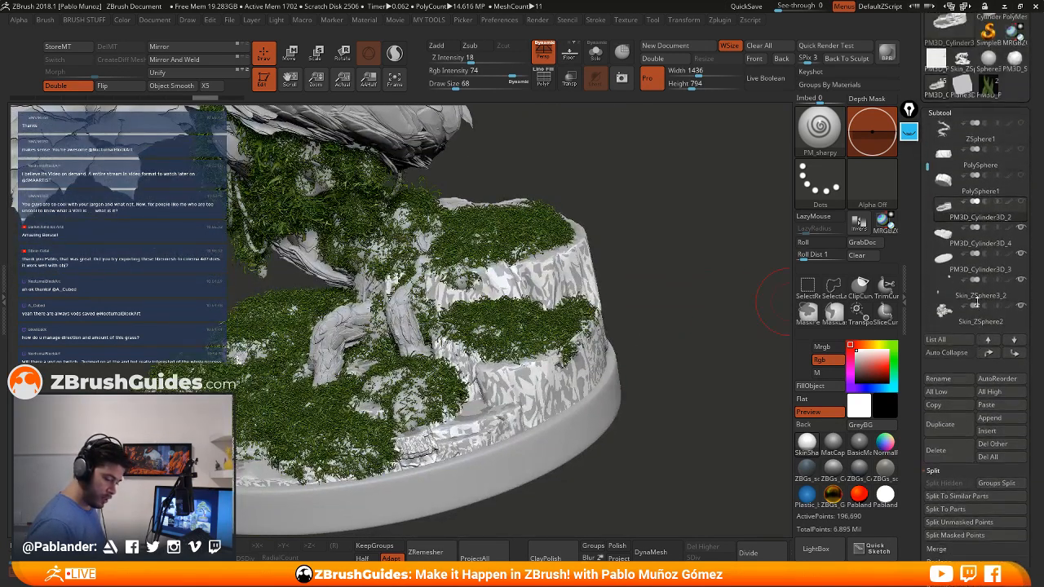
pyautogui.scroll(1, 977, 302)
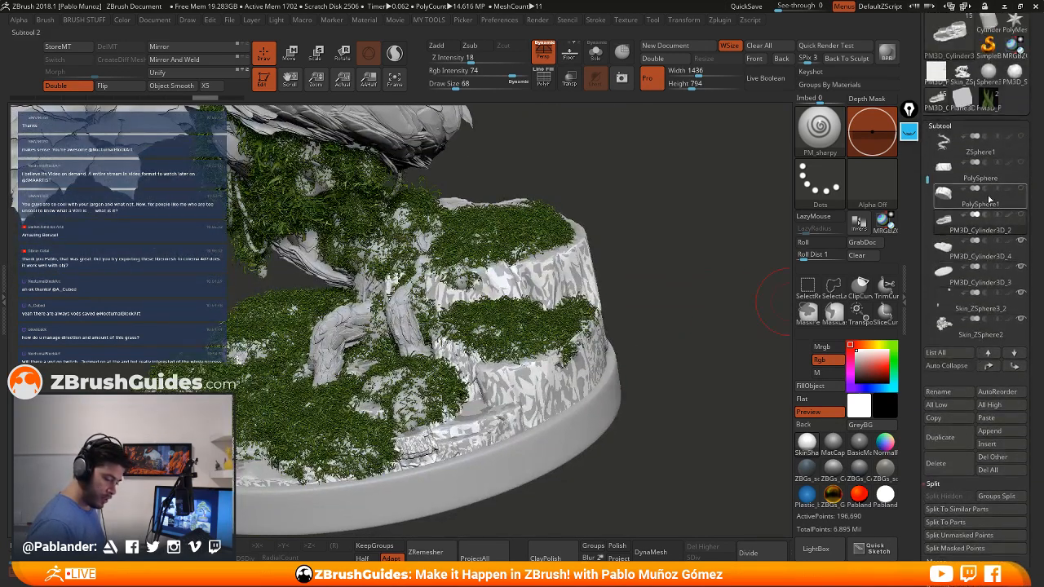
pyautogui.click(1008, 256)
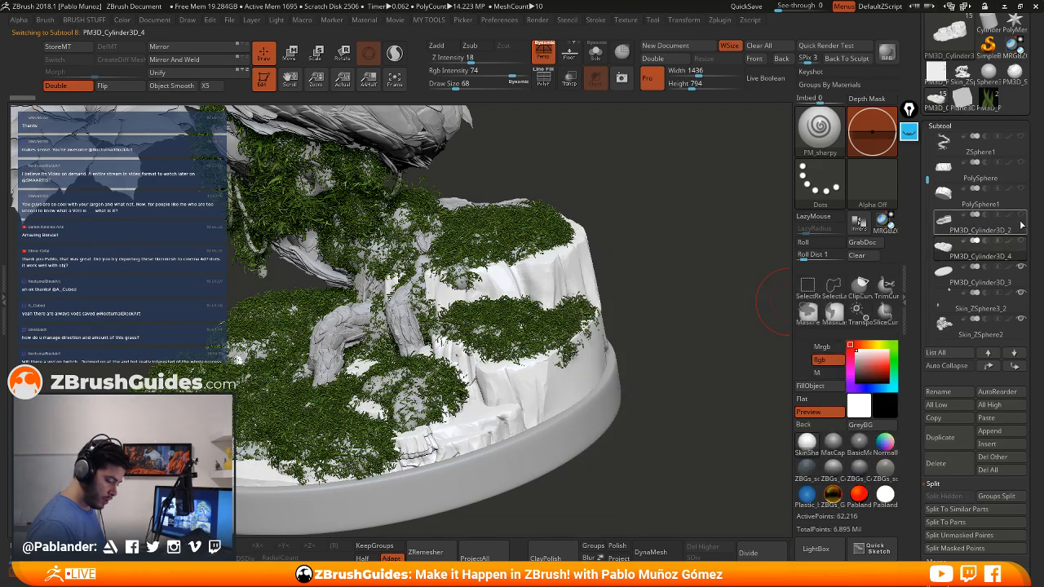
pyautogui.click(1022, 220)
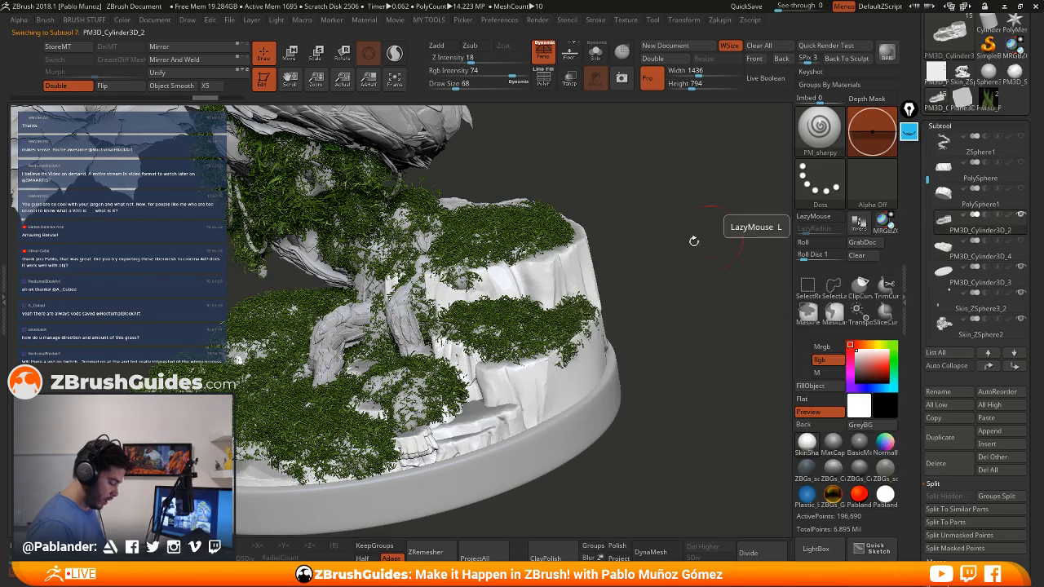
pyautogui.moveTo(663, 284); pyautogui.dragTo(675, 247)
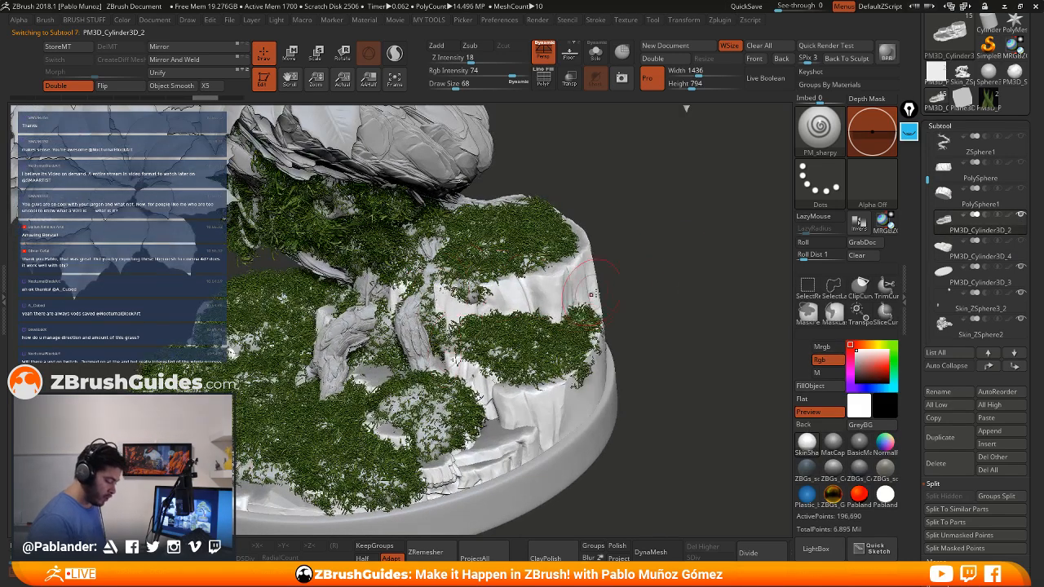
pyautogui.moveTo(772, 365); pyautogui.dragTo(599, 305)
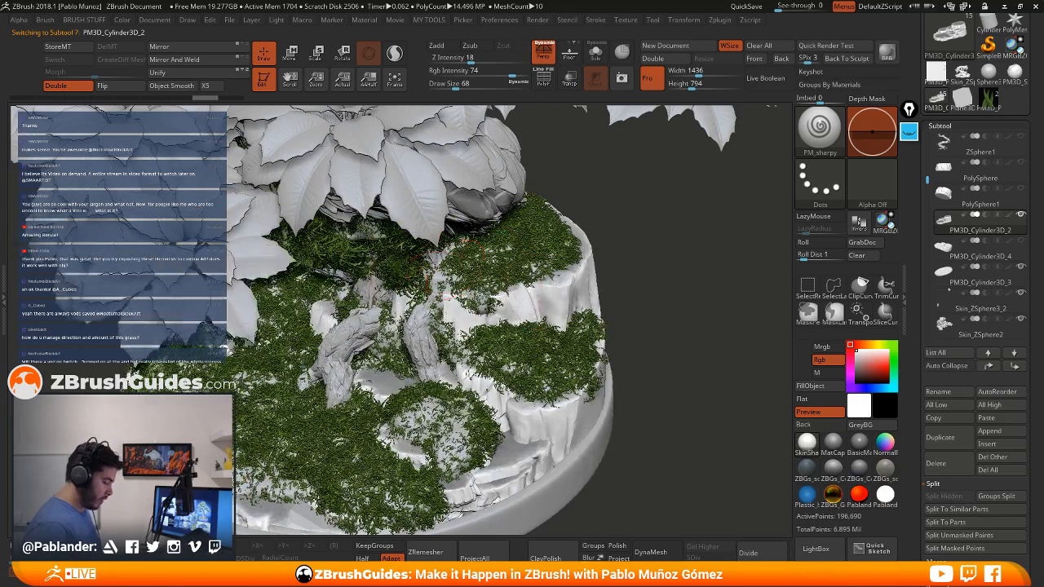
# Isolate the PM3D_Cylinder3D_2 rock and invert its mask so the flat tops are unmasked
pyautogui.click(599, 59)
pyautogui.moveTo(629, 193); pyautogui.dragTo(653, 237)
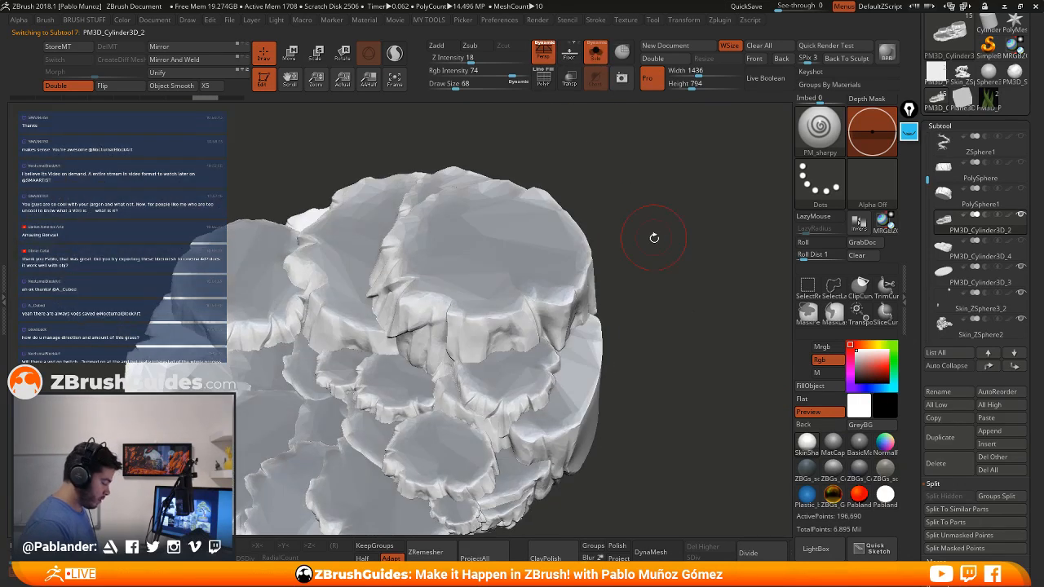
pyautogui.keyDown('ctrl'); pyautogui.click(662, 249); pyautogui.keyUp('ctrl')
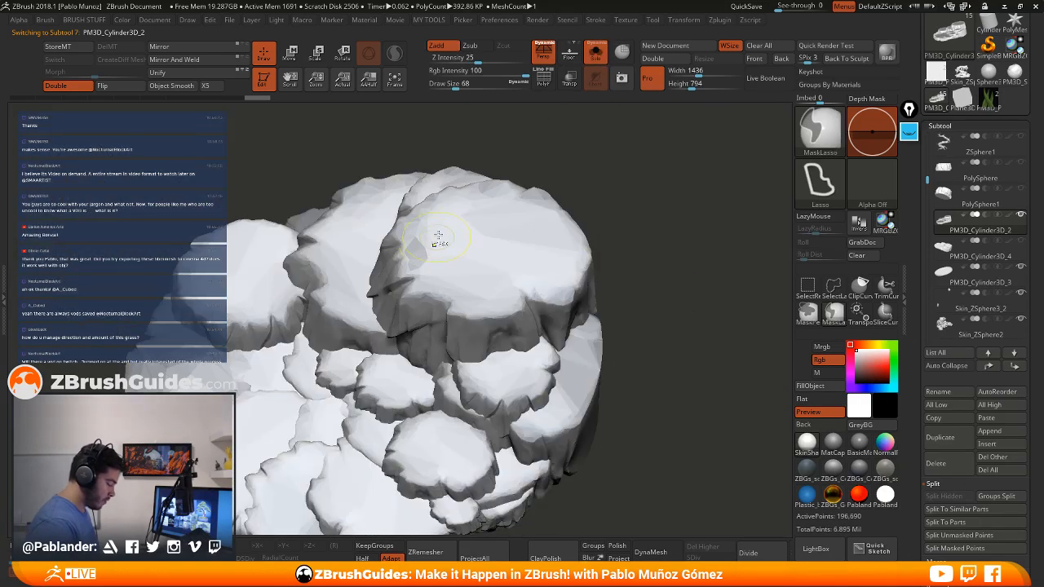
pyautogui.keyDown('ctrl'); pyautogui.click(658, 235); pyautogui.keyUp('ctrl')
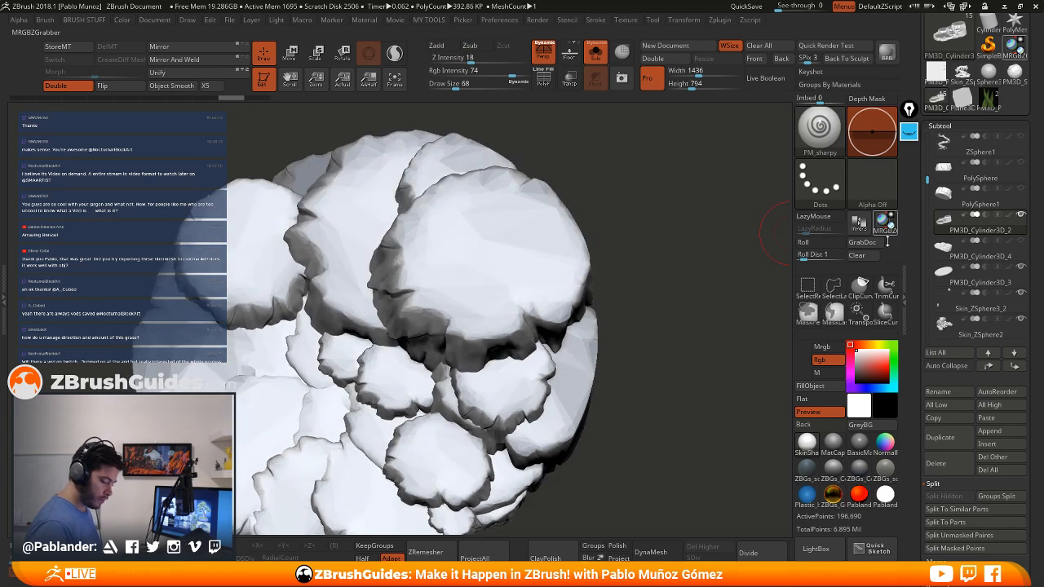
pyautogui.moveTo(606, 217); pyautogui.dragTo(615, 210)
# Paint mask over parts of the rock tops with MaskPen at draw size 108, and invert the mask to leave irregular growth patches
pyautogui.press('space')
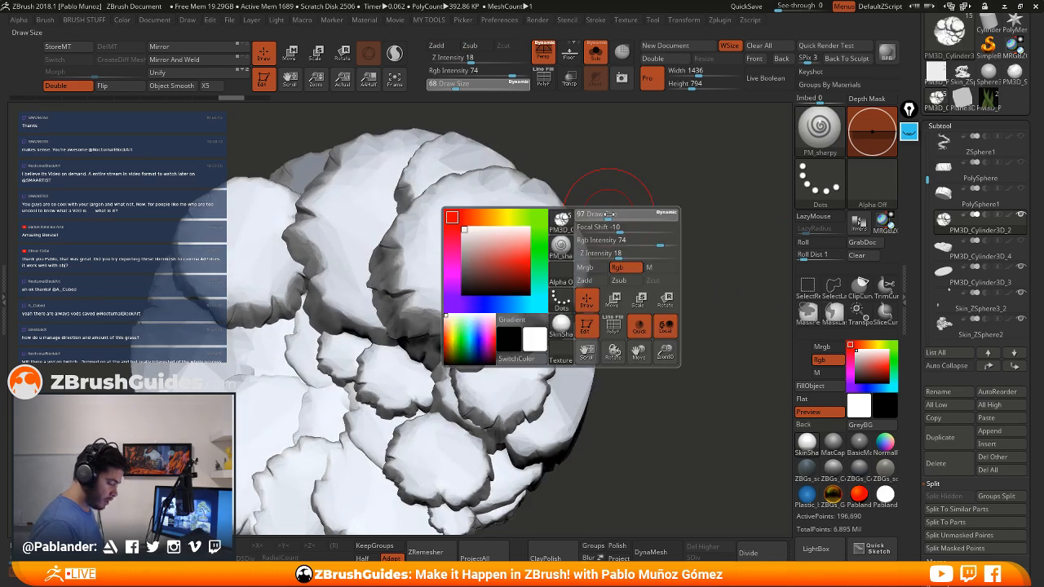
pyautogui.moveTo(408, 268)
pyautogui.keyDown('ctrl'); pyautogui.mouseDown()
pyautogui.moveTo(428, 241)
pyautogui.moveTo(405, 215)
pyautogui.moveTo(352, 295)
pyautogui.moveTo(367, 343)
pyautogui.moveTo(347, 283)
pyautogui.moveTo(328, 343)
pyautogui.moveTo(441, 286)
pyautogui.moveTo(399, 324)
pyautogui.mouseUp(); pyautogui.keyUp('ctrl')
pyautogui.moveTo(353, 305)
pyautogui.keyDown('ctrl'); pyautogui.mouseDown()
pyautogui.moveTo(313, 254)
pyautogui.moveTo(371, 186)
pyautogui.moveTo(417, 162)
pyautogui.moveTo(482, 251)
pyautogui.moveTo(383, 457)
pyautogui.moveTo(460, 341)
pyautogui.moveTo(261, 343)
pyautogui.moveTo(441, 449)
pyautogui.mouseUp(); pyautogui.keyUp('ctrl')
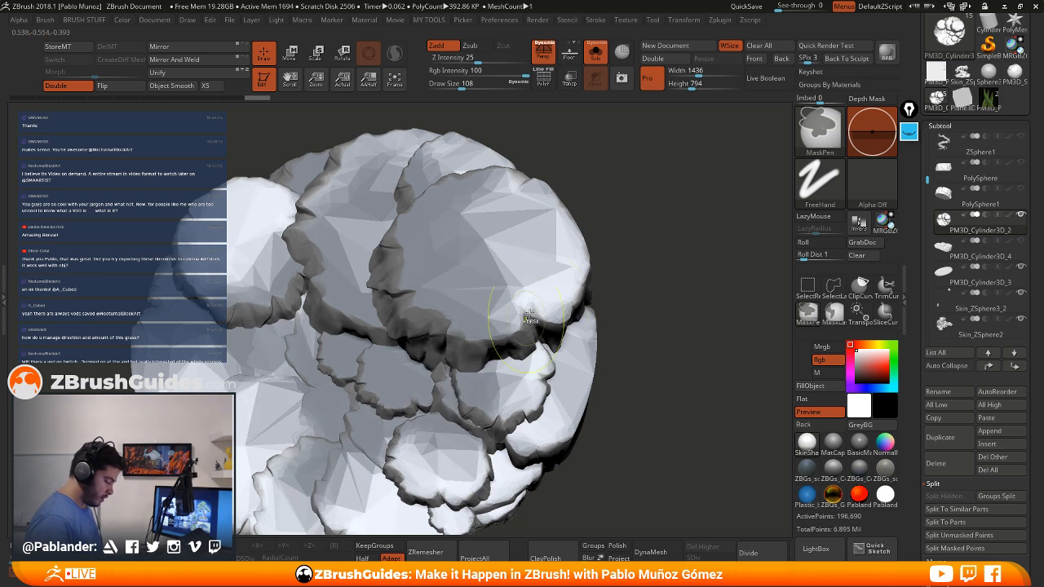
pyautogui.moveTo(660, 416)
pyautogui.mouseDown()
pyautogui.moveTo(670, 363)
pyautogui.moveTo(627, 292)
pyautogui.moveTo(608, 342)
pyautogui.moveTo(612, 319)
pyautogui.moveTo(521, 305)
pyautogui.mouseUp()
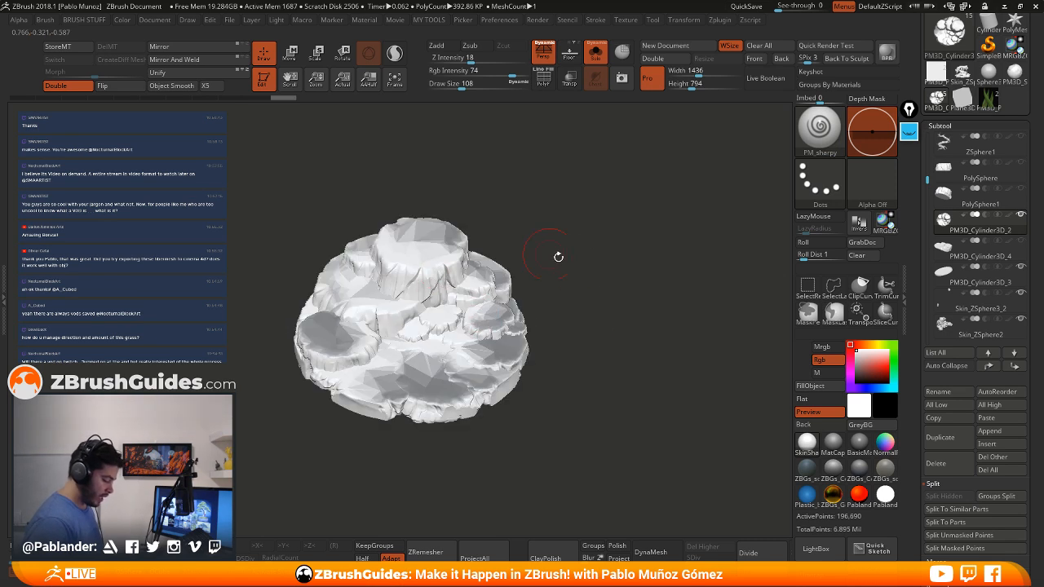
pyautogui.moveTo(558, 257); pyautogui.dragTo(579, 288)
# Generate a FiberMesh preview on the masked patches of the rock base
pyautogui.moveTo(909, 400)
pyautogui.mouseDown()
pyautogui.moveTo(920, 315)
pyautogui.moveTo(920, 333)
pyautogui.mouseUp()
pyautogui.moveTo(648, 219); pyautogui.dragTo(672, 273)
pyautogui.moveTo(983, 465); pyautogui.dragTo(983, 451)
pyautogui.moveTo(986, 553); pyautogui.dragTo(982, 247)
pyautogui.click(969, 178)
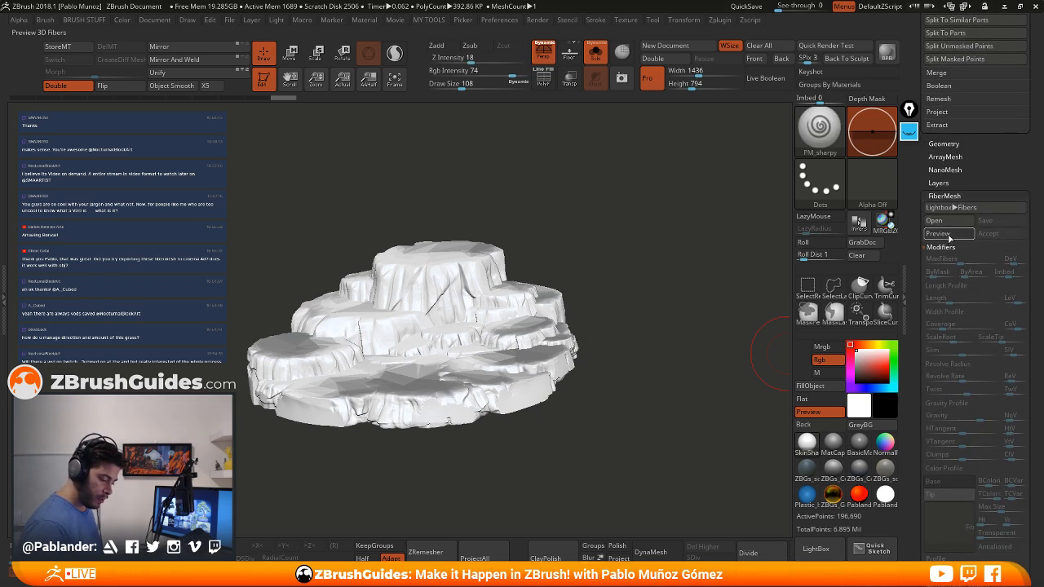
pyautogui.click(949, 235)
pyautogui.keyDown('shift'); pyautogui.moveTo(677, 346); pyautogui.dragTo(643, 351); pyautogui.keyUp('shift')
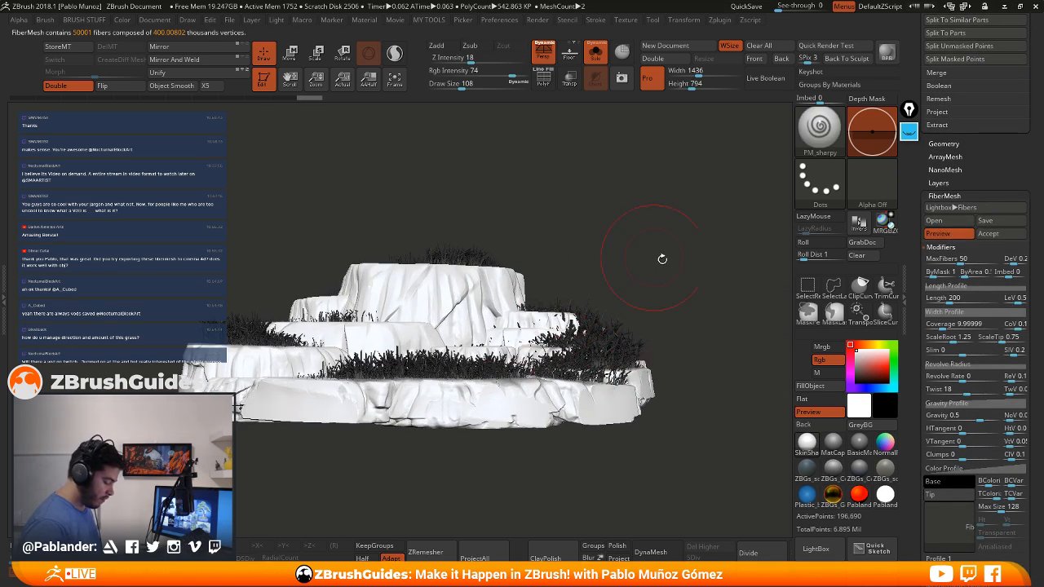
# Set both the base and tip colors of the fibers to white
pyautogui.click(926, 481)
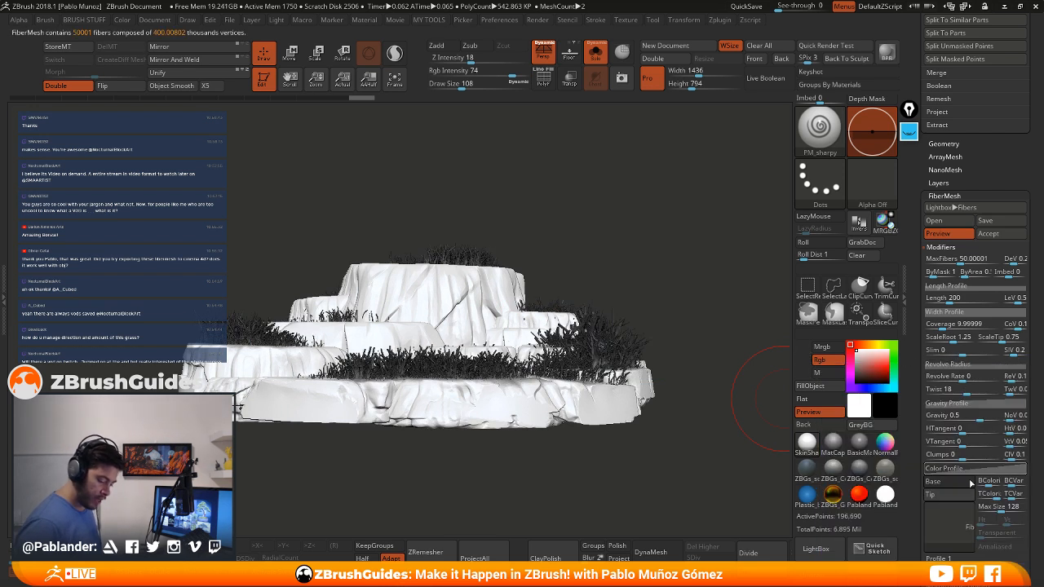
pyautogui.click(937, 481)
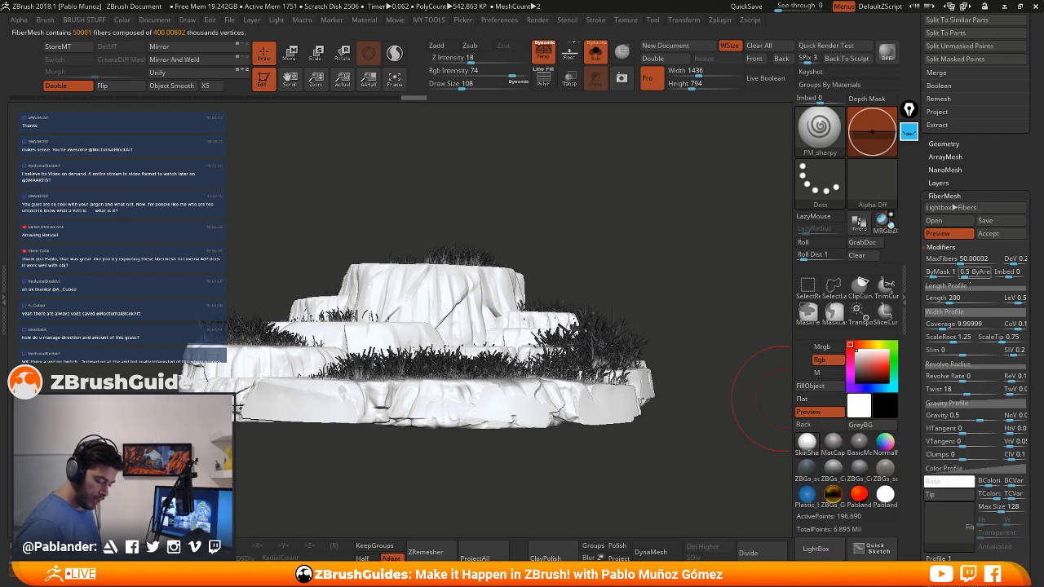
pyautogui.click(949, 500)
pyautogui.click(842, 383)
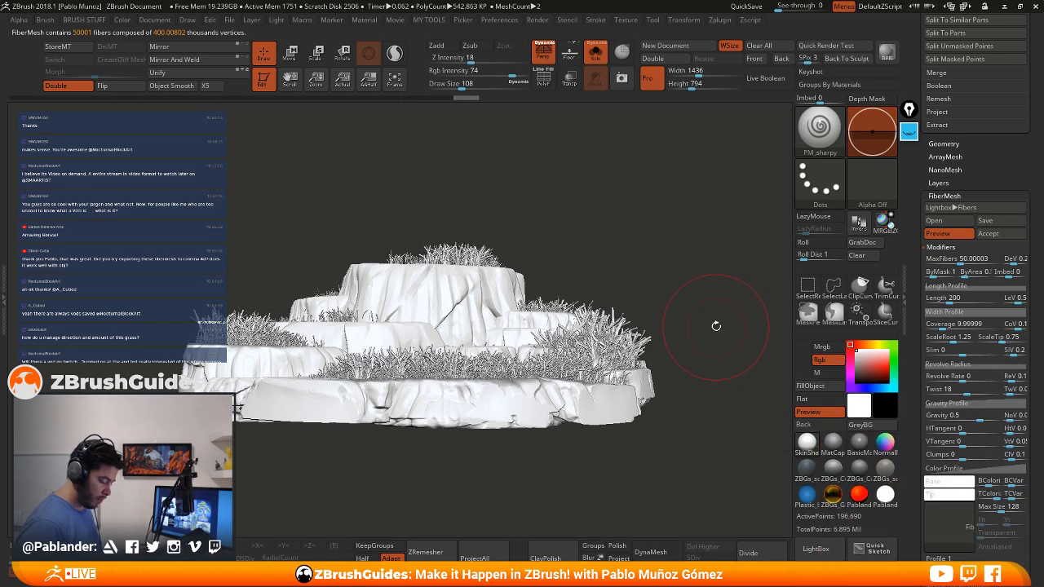
pyautogui.moveTo(715, 326); pyautogui.dragTo(718, 392)
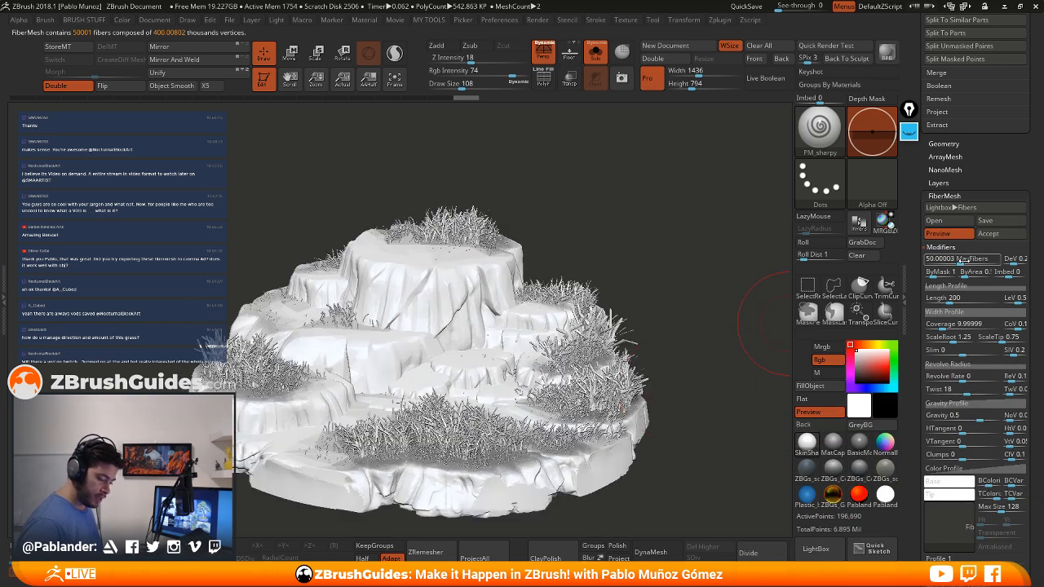
# Set the fibers' MaxFibers to about 22.87, Length to about 438.5 and Coverage to about 4394.7
pyautogui.moveTo(966, 260); pyautogui.dragTo(956, 260)
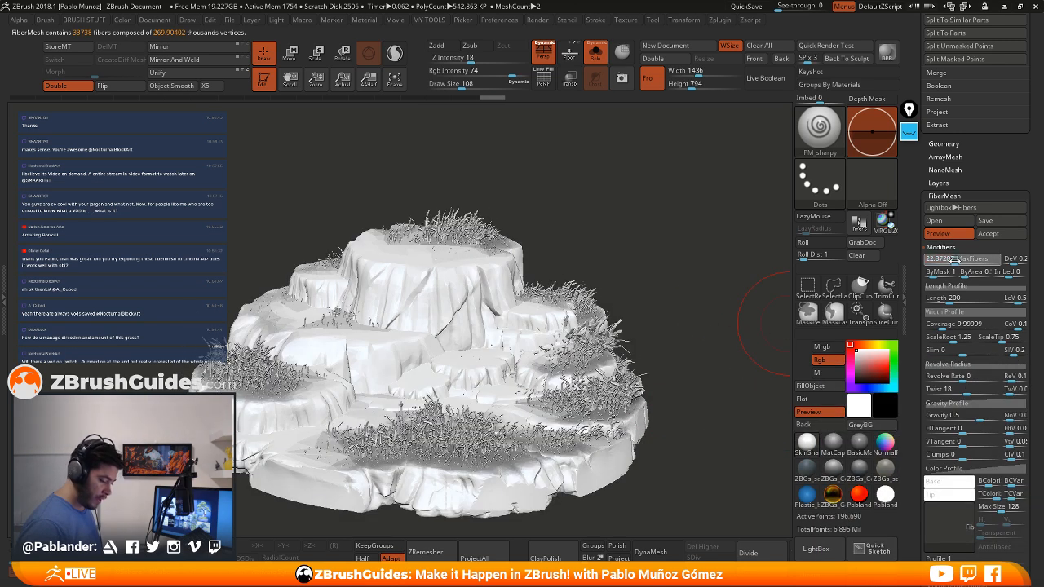
pyautogui.click(983, 298)
pyautogui.write('2000')
pyautogui.press('Return')
pyautogui.moveTo(985, 300); pyautogui.dragTo(995, 326)
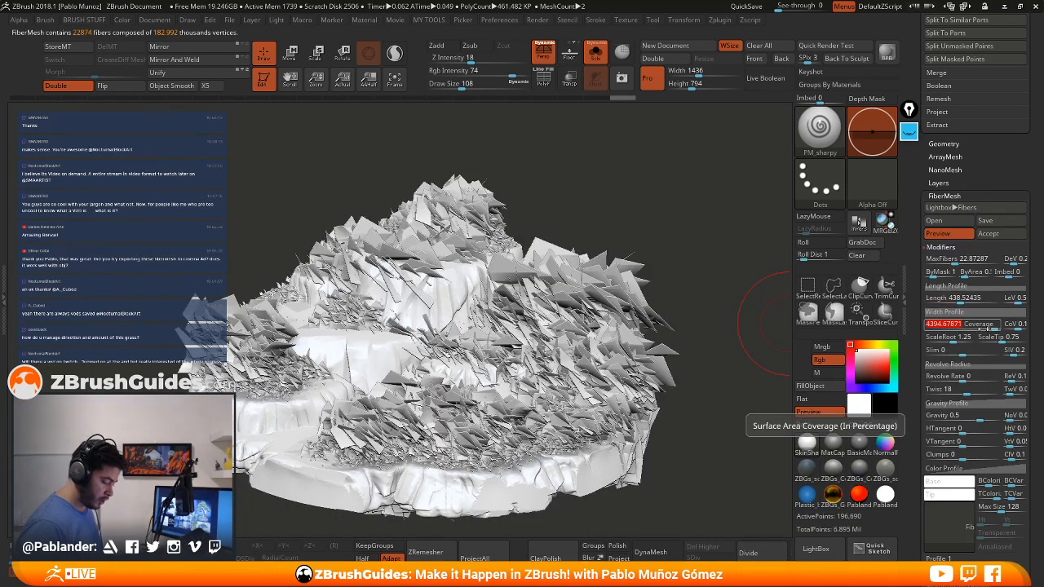
# Lower MaxFibers to about 0.93 and Coverage to about 1360 for fewer, narrower fibers
pyautogui.moveTo(954, 259); pyautogui.dragTo(934, 259)
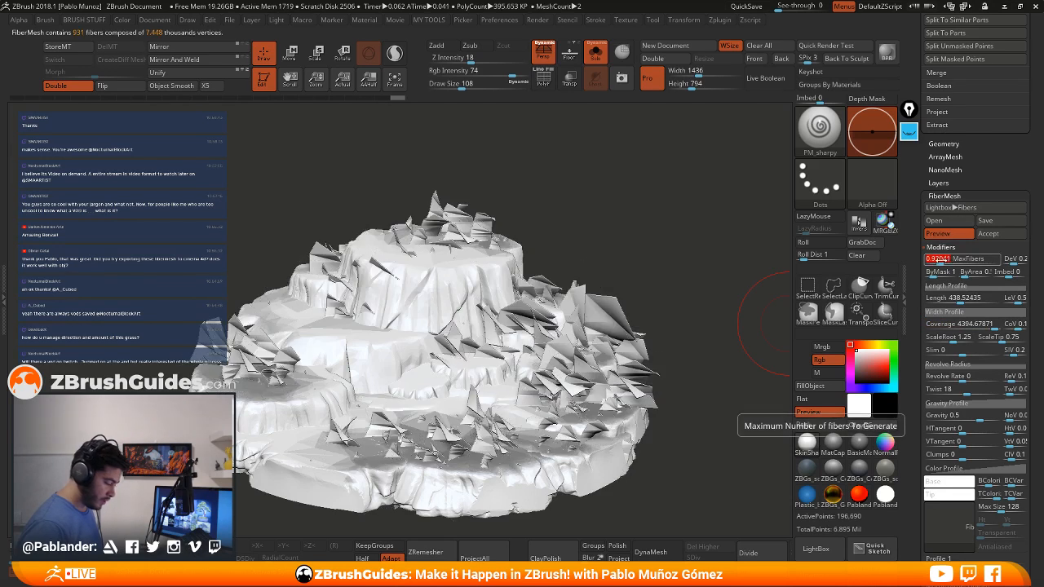
pyautogui.moveTo(990, 325); pyautogui.dragTo(977, 328)
pyautogui.click(977, 328)
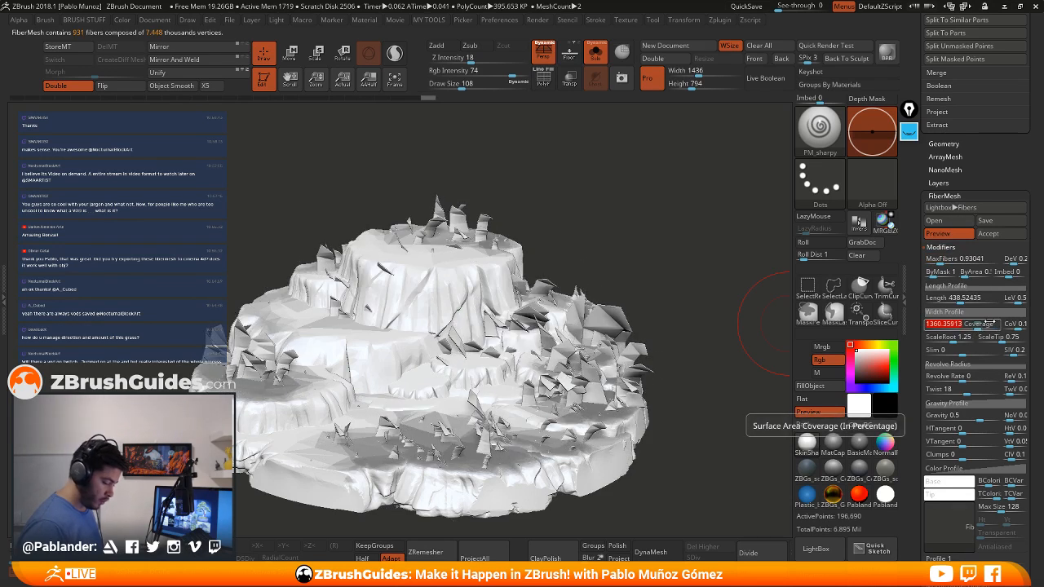
# Straighten the fibers by setting Twist to 0 and Gravity to about 0.17
pyautogui.moveTo(968, 393); pyautogui.dragTo(964, 393)
pyautogui.press('Return')
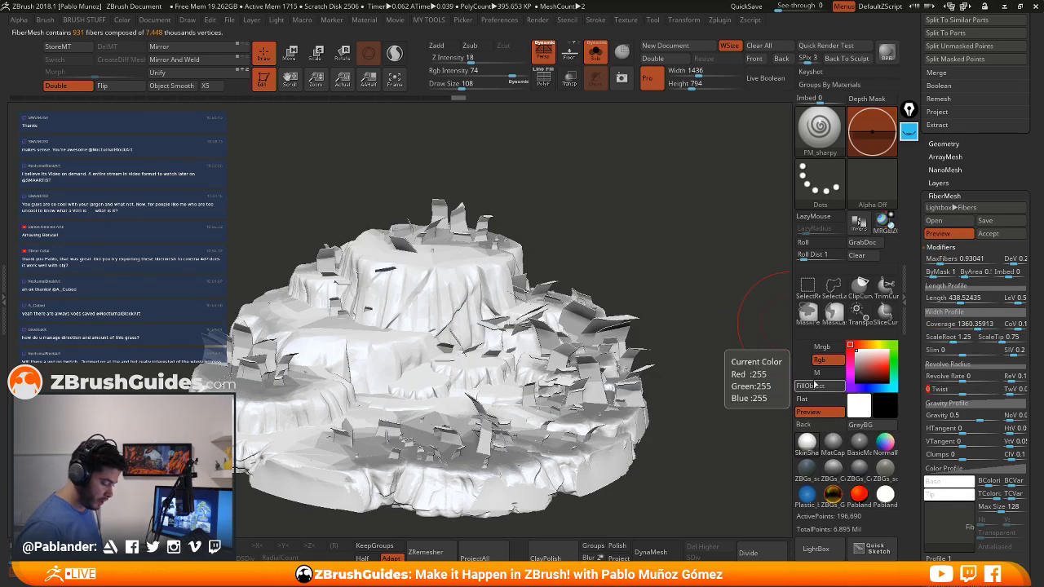
pyautogui.keyDown('alt'); pyautogui.moveTo(695, 374); pyautogui.dragTo(690, 351); pyautogui.keyUp('alt')
pyautogui.moveTo(969, 415); pyautogui.dragTo(965, 416)
pyautogui.moveTo(703, 386); pyautogui.dragTo(685, 359)
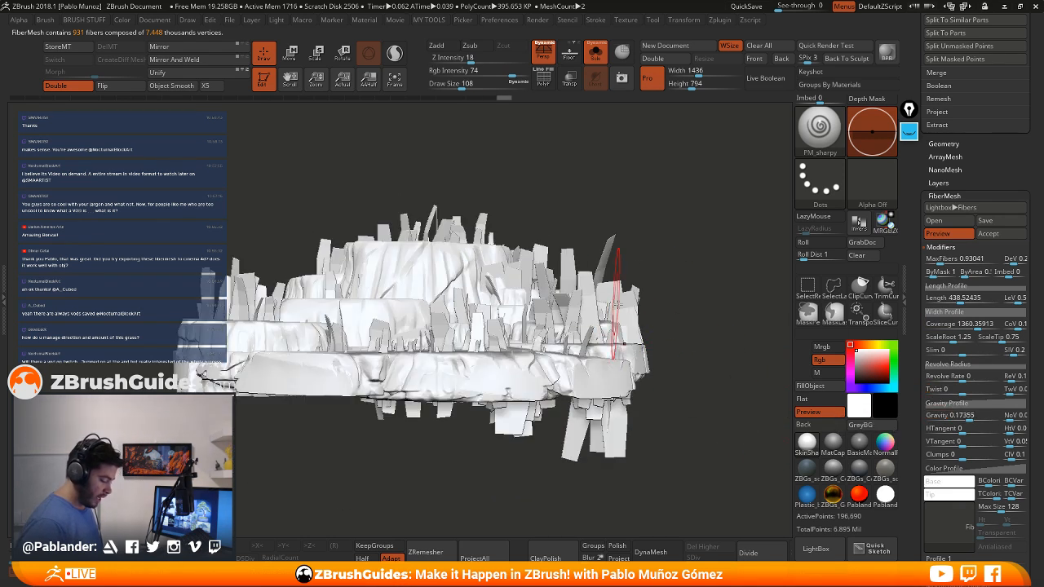
# Check the rock's underside for stray fibers, and turn off double-sided display while switching the fiber preview off and on again
pyautogui.moveTo(694, 318); pyautogui.dragTo(692, 348)
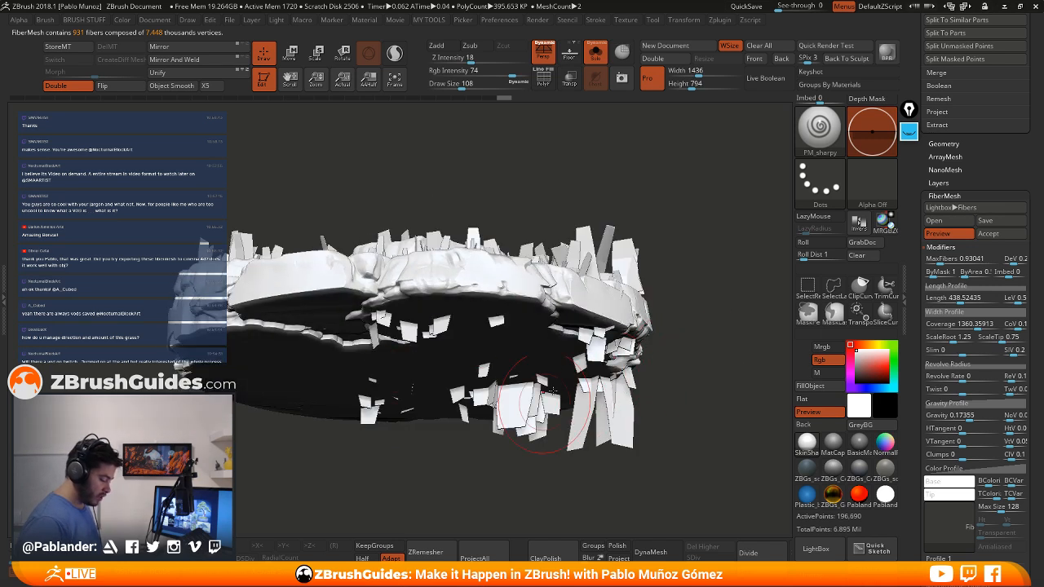
pyautogui.moveTo(676, 301); pyautogui.dragTo(672, 372)
pyautogui.click(944, 236)
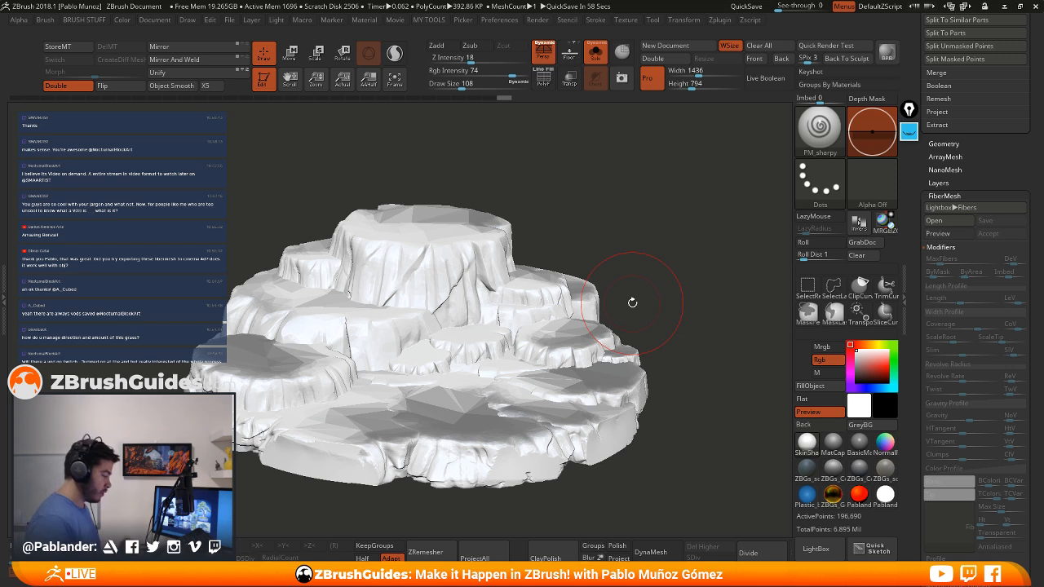
pyautogui.hotkey('ctrl', 'shift', 'z')
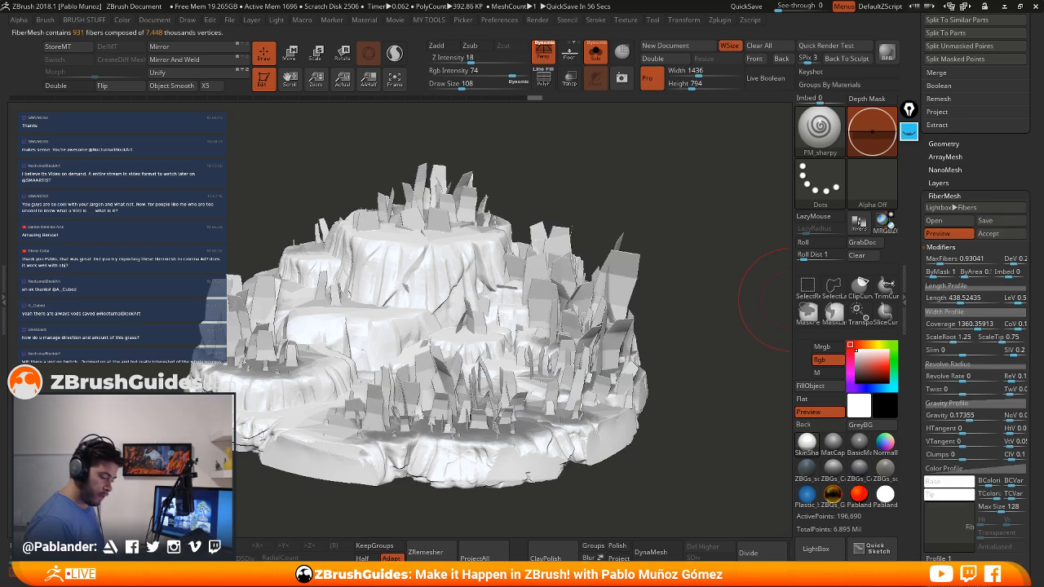
pyautogui.moveTo(684, 365)
pyautogui.mouseDown()
pyautogui.moveTo(698, 332)
pyautogui.moveTo(661, 359)
pyautogui.moveTo(680, 352)
pyautogui.mouseUp()
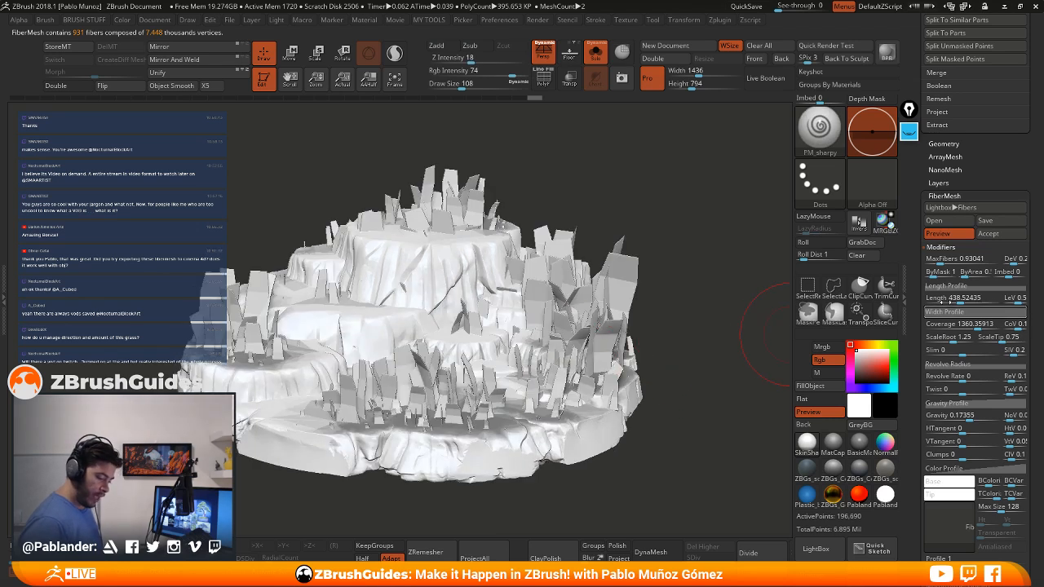
# Set the fibers' Coverage to about 2800, MaxFibers to about 0.77 and Length to about 484
pyautogui.click(983, 325)
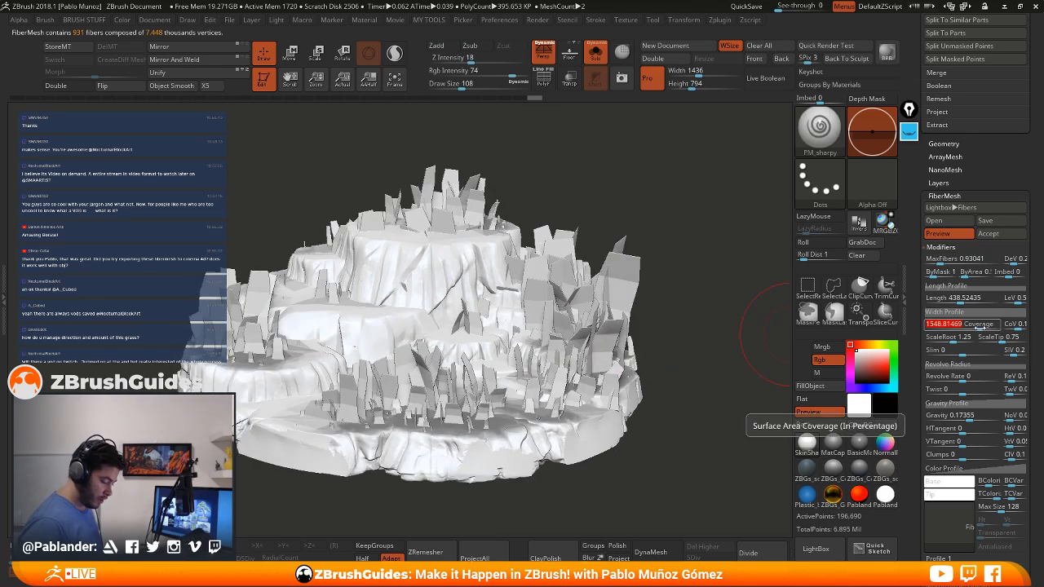
pyautogui.moveTo(980, 326); pyautogui.dragTo(987, 327)
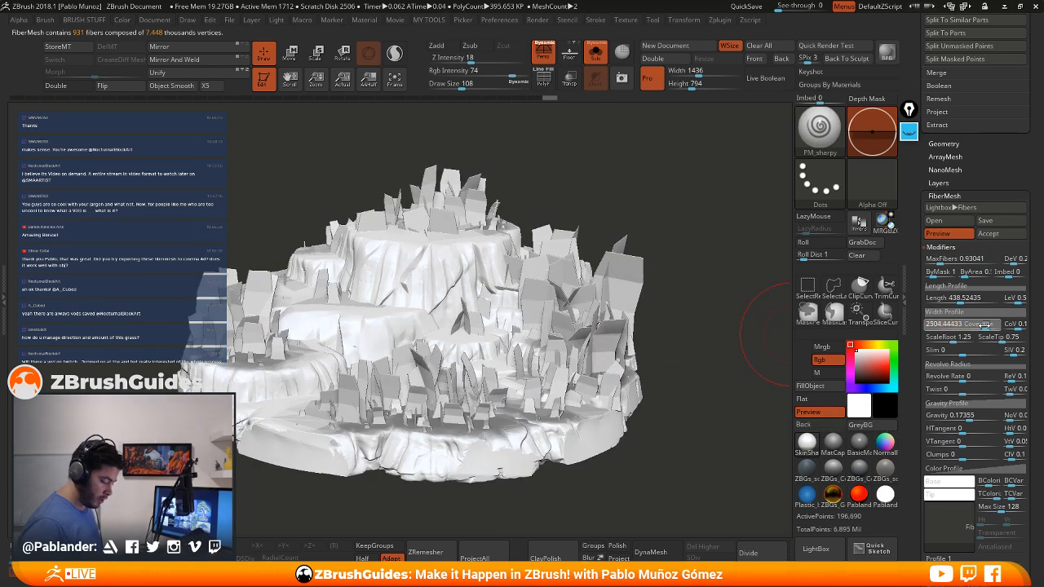
pyautogui.click(939, 259)
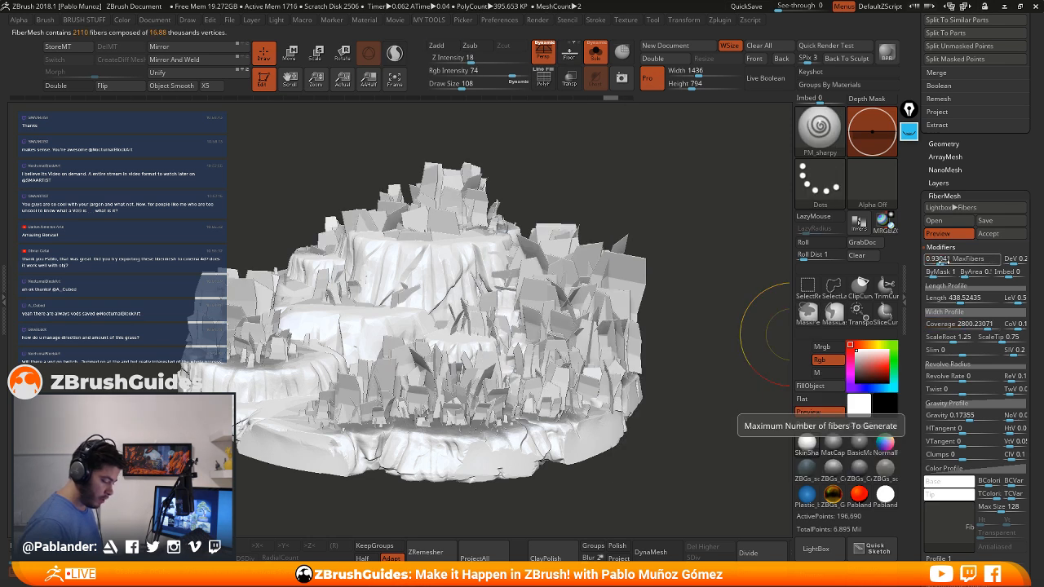
pyautogui.click(940, 261)
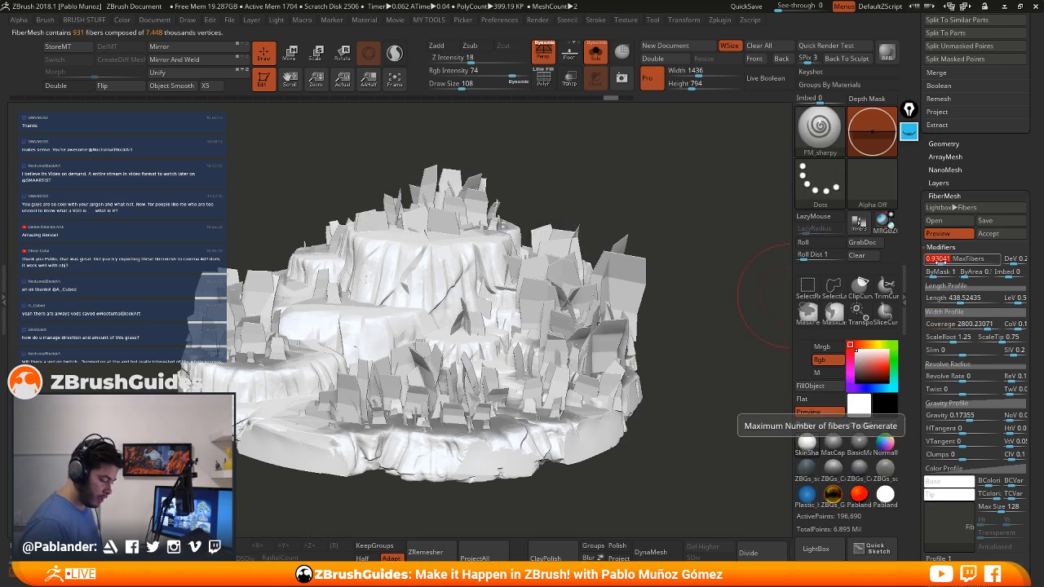
pyautogui.click(939, 261)
pyautogui.moveTo(959, 301); pyautogui.dragTo(961, 302)
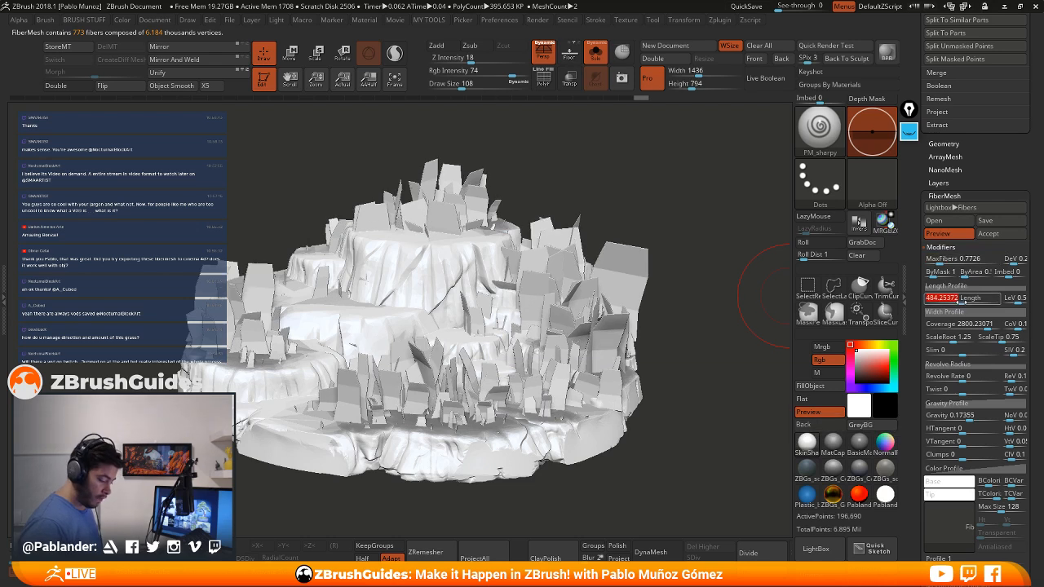
# Check the texture map of the grass-leaf plane tool and return to the rock base tool
pyautogui.scroll(-5, 956, 394)
pyautogui.click(956, 394)
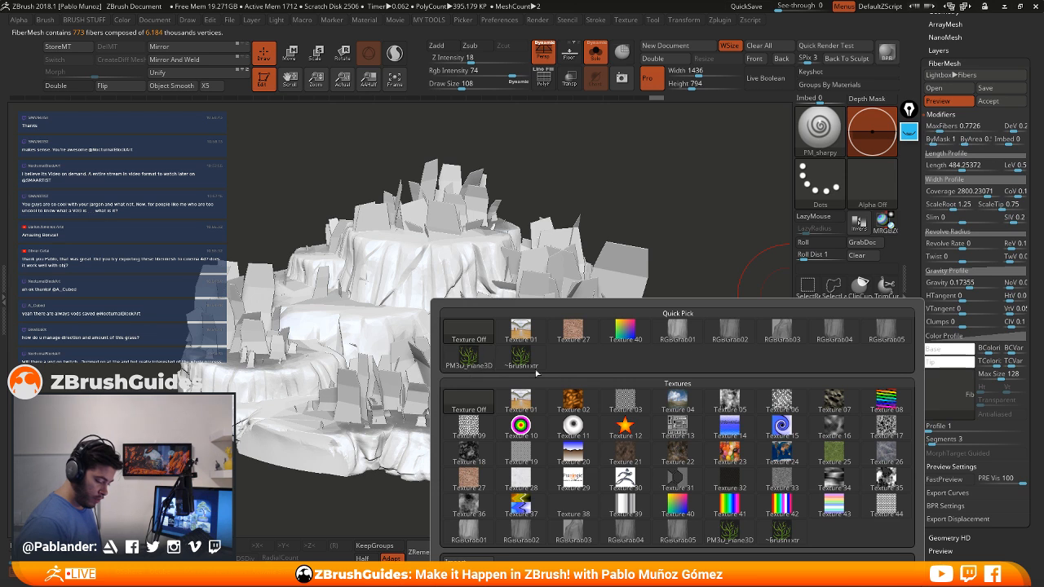
pyautogui.scroll(10, 1007, 192)
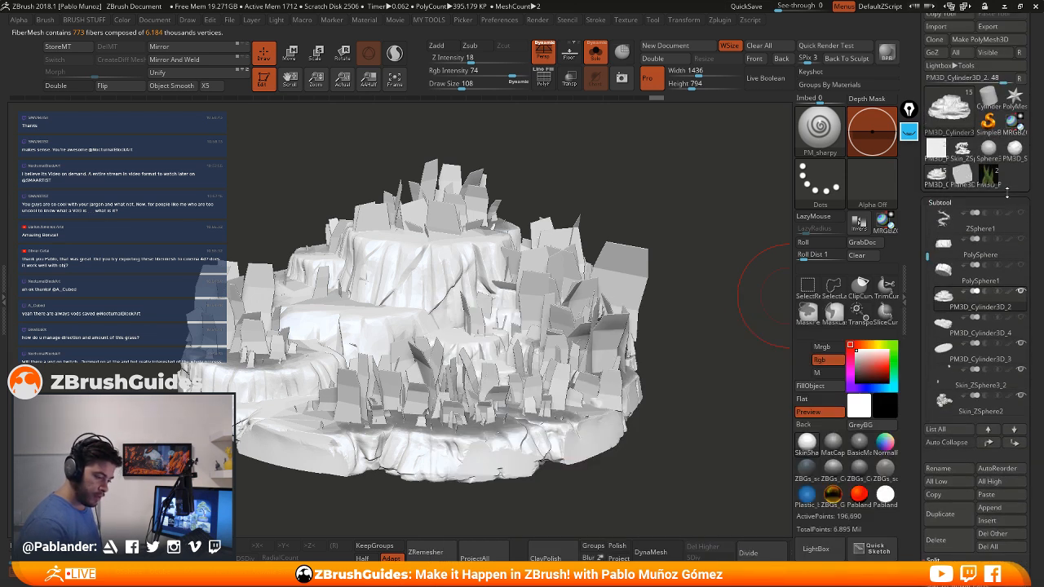
pyautogui.click(990, 178)
pyautogui.moveTo(1003, 201); pyautogui.dragTo(1032, 147)
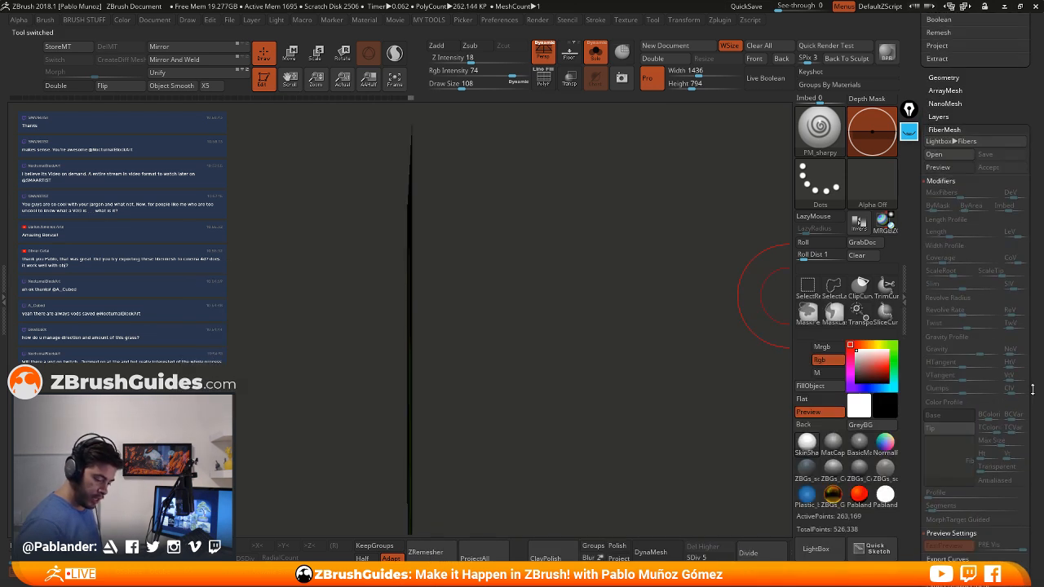
pyautogui.scroll(-5, 1023, 367)
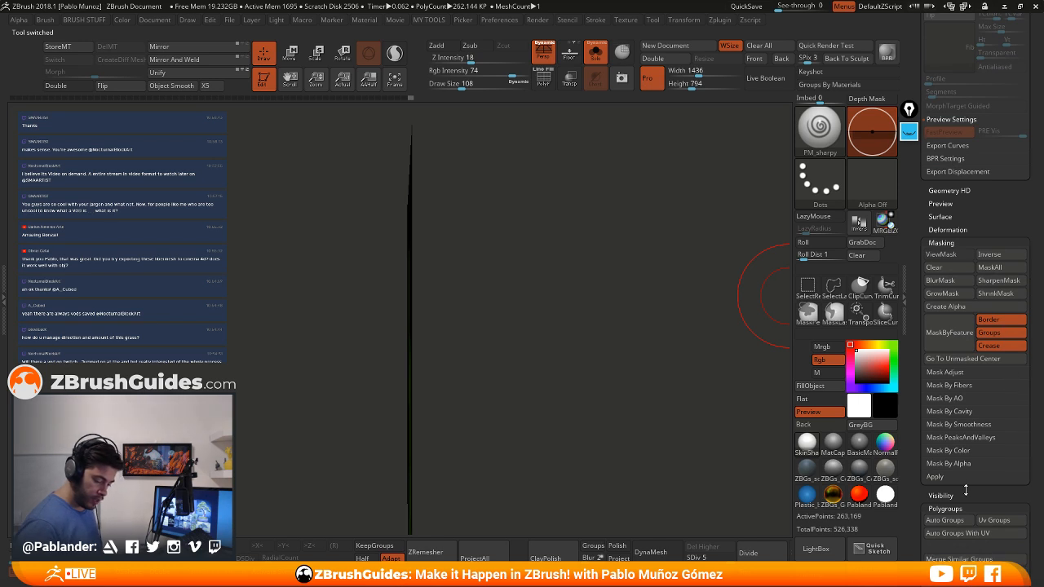
pyautogui.scroll(-8, 987, 327)
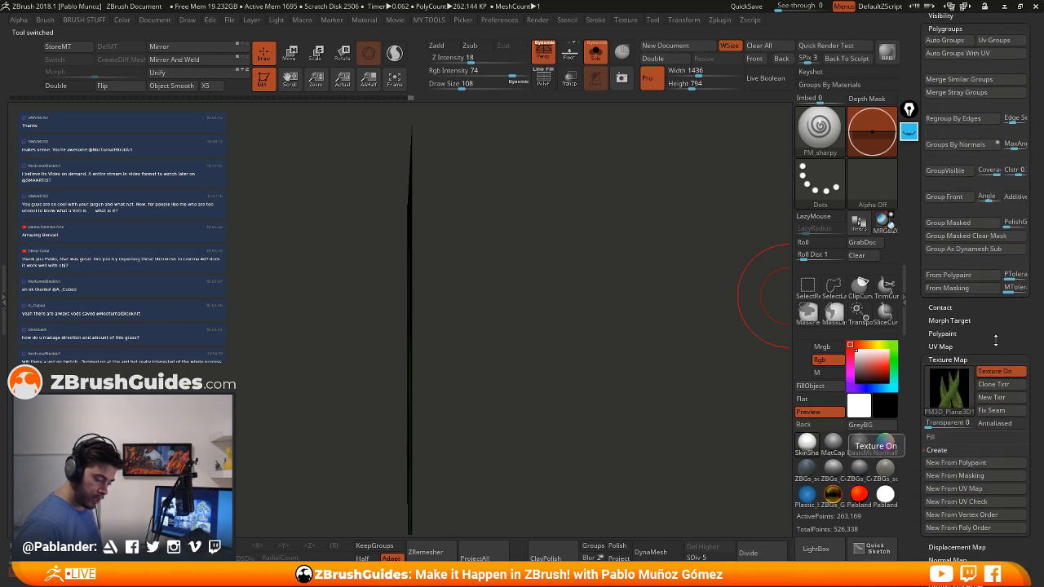
pyautogui.scroll(15, 987, 285)
pyautogui.scroll(3, 991, 184)
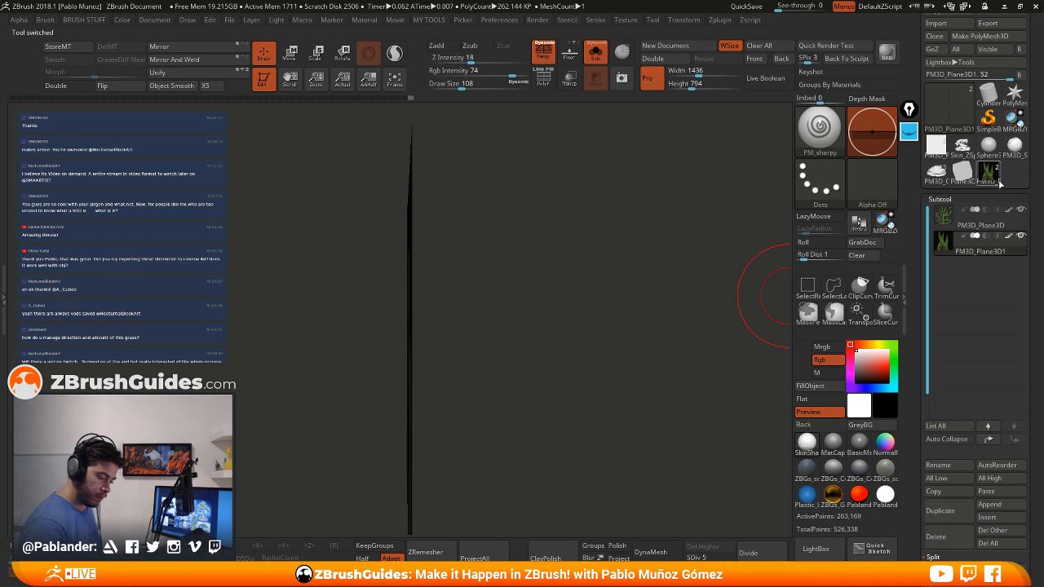
pyautogui.click(963, 149)
pyautogui.click(937, 171)
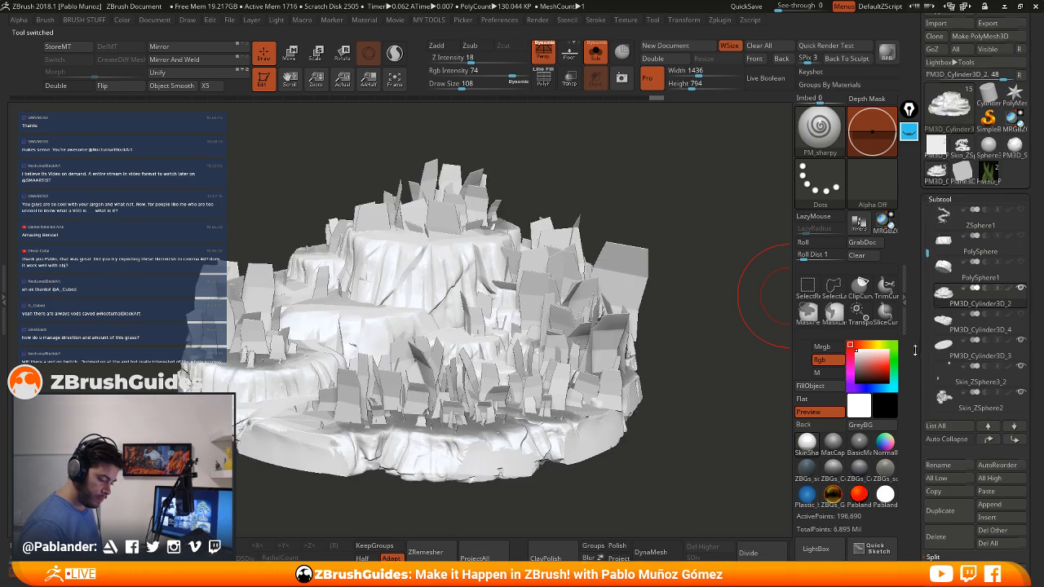
# Assign the green grass-leaf texture to the fibers, auto-resizing it to the 128 Max Size limit
pyautogui.scroll(-10, 979, 245)
pyautogui.moveTo(987, 162); pyautogui.dragTo(987, 140)
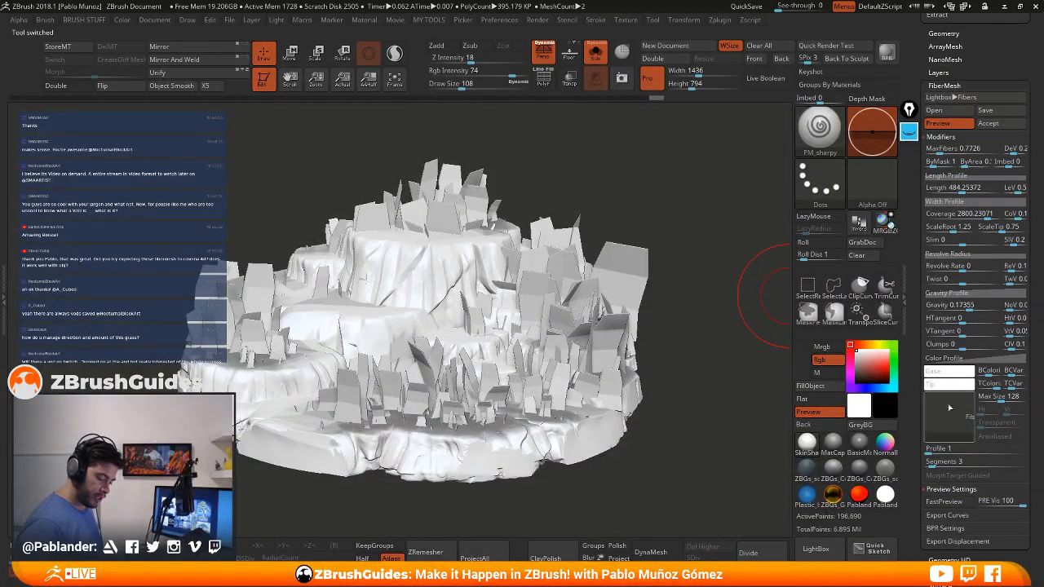
pyautogui.click(954, 411)
pyautogui.click(572, 357)
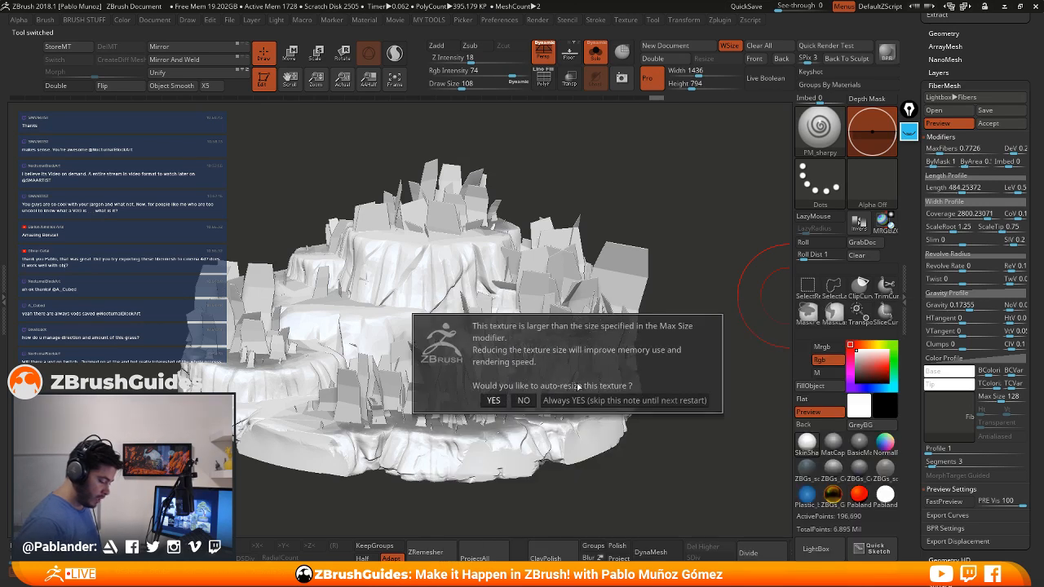
pyautogui.click(494, 399)
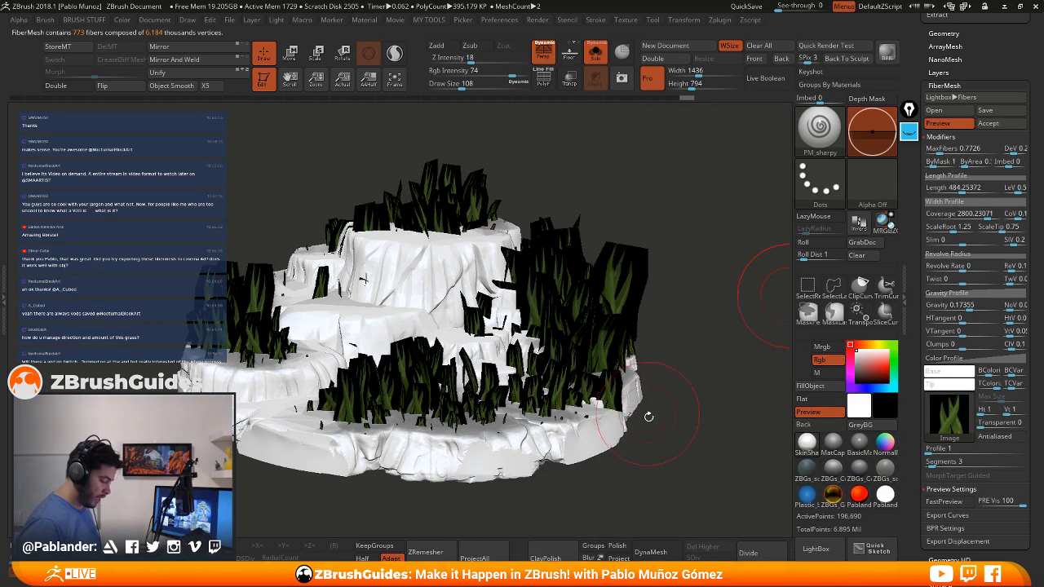
# Set the fiber texture's Transparent value to 18 and turn on Antialiased
pyautogui.click(987, 423)
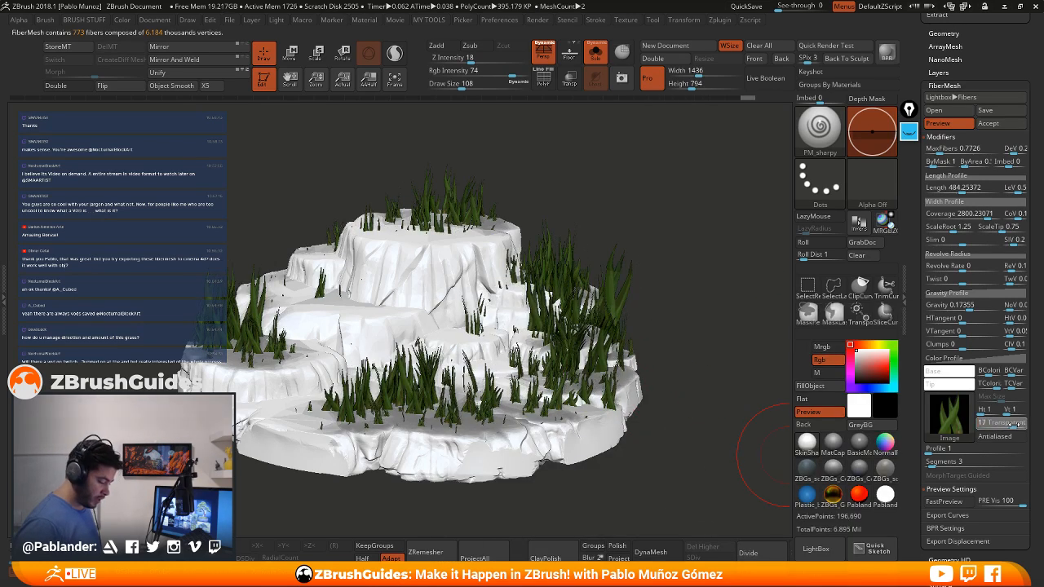
pyautogui.click(996, 437)
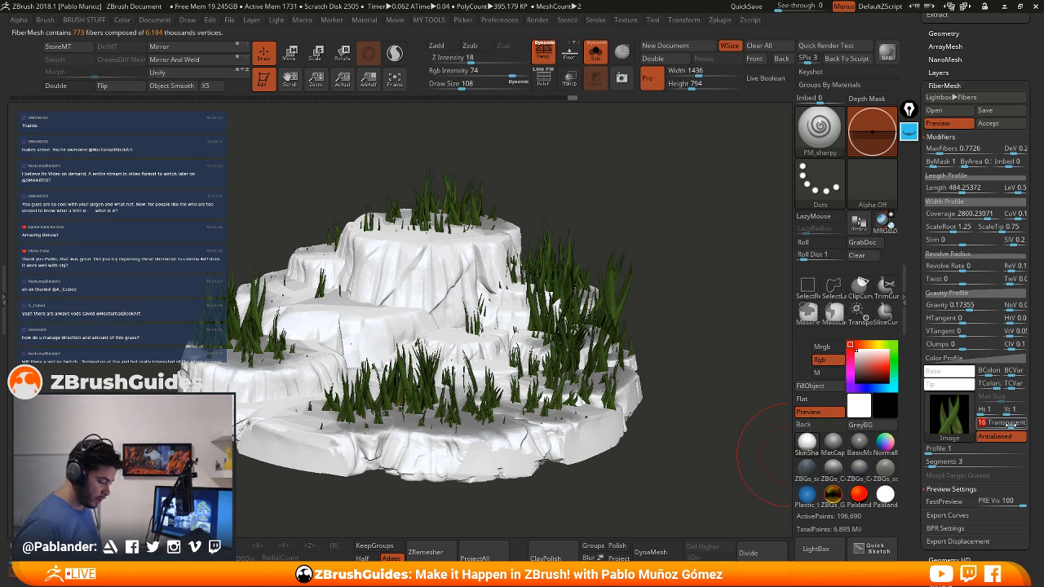
pyautogui.click(1014, 425)
pyautogui.moveTo(709, 350); pyautogui.dragTo(665, 404)
# Set the fibers' Segments to 5 and inspect the grass on the rock base from another angle
pyautogui.click(938, 461)
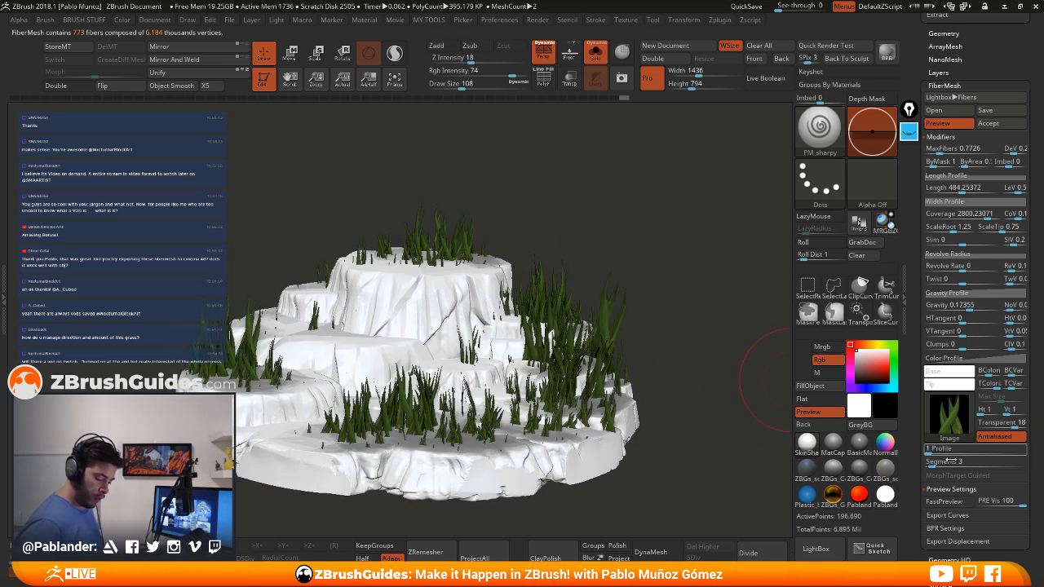
pyautogui.write('5')
pyautogui.press('Return')
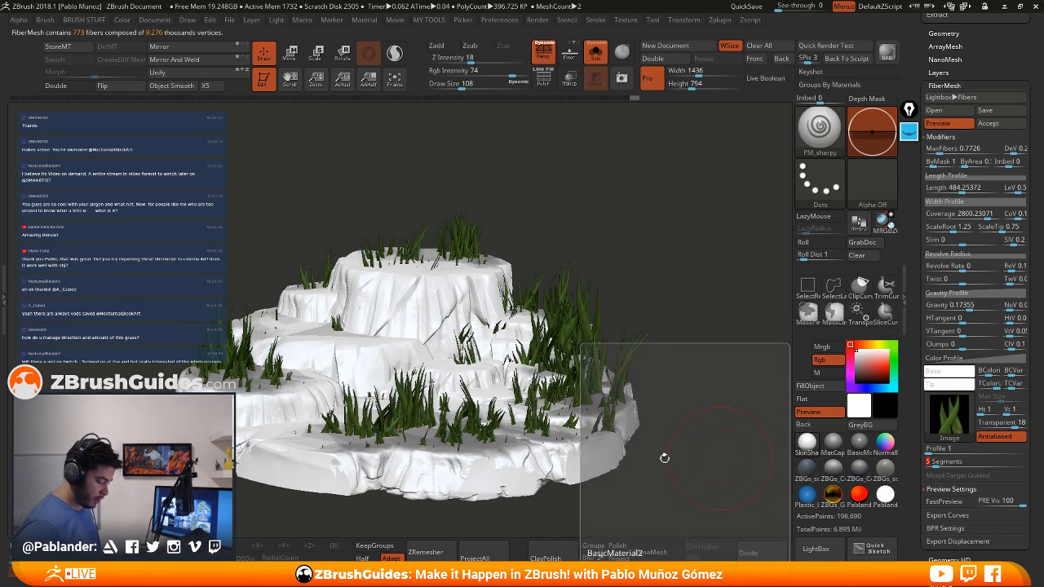
pyautogui.moveTo(664, 454); pyautogui.dragTo(659, 317)
pyautogui.moveTo(522, 298)
pyautogui.mouseDown()
pyautogui.moveTo(684, 329)
pyautogui.moveTo(696, 310)
pyautogui.mouseUp()
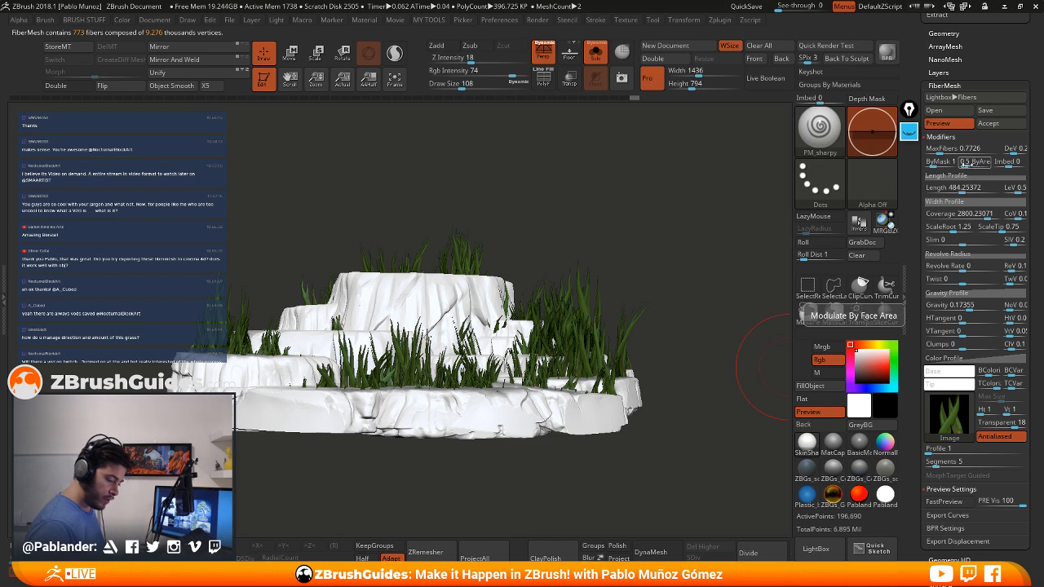
# Set MaxFibers to about 0.64 and, with the whole tree shown, Length to about 786 for sparser, taller grass
pyautogui.click(938, 149)
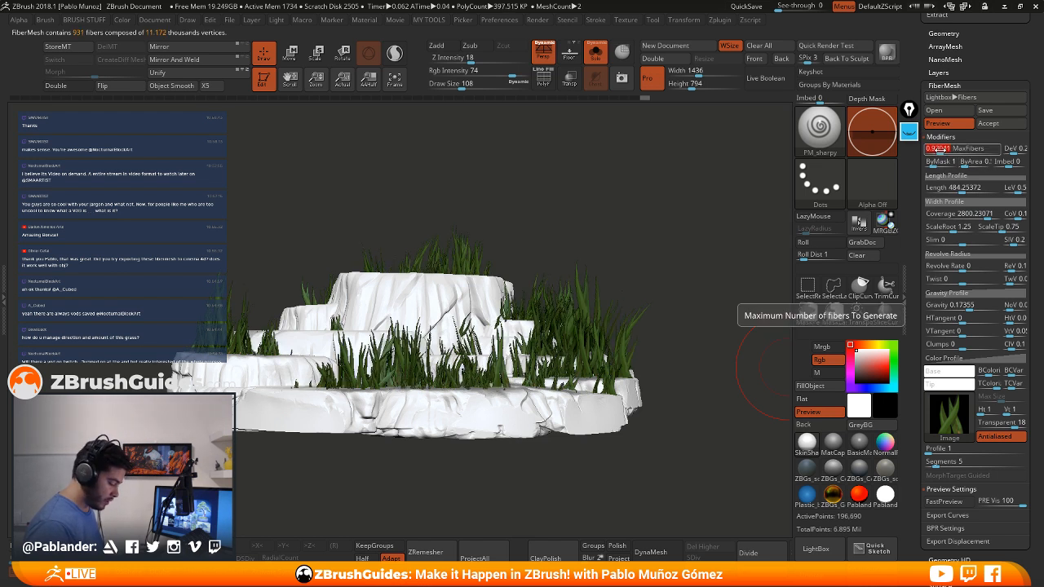
pyautogui.moveTo(940, 150); pyautogui.dragTo(938, 149)
pyautogui.moveTo(755, 215); pyautogui.dragTo(671, 338)
pyautogui.keyDown('alt'); pyautogui.moveTo(618, 291); pyautogui.dragTo(603, 320); pyautogui.keyUp('alt')
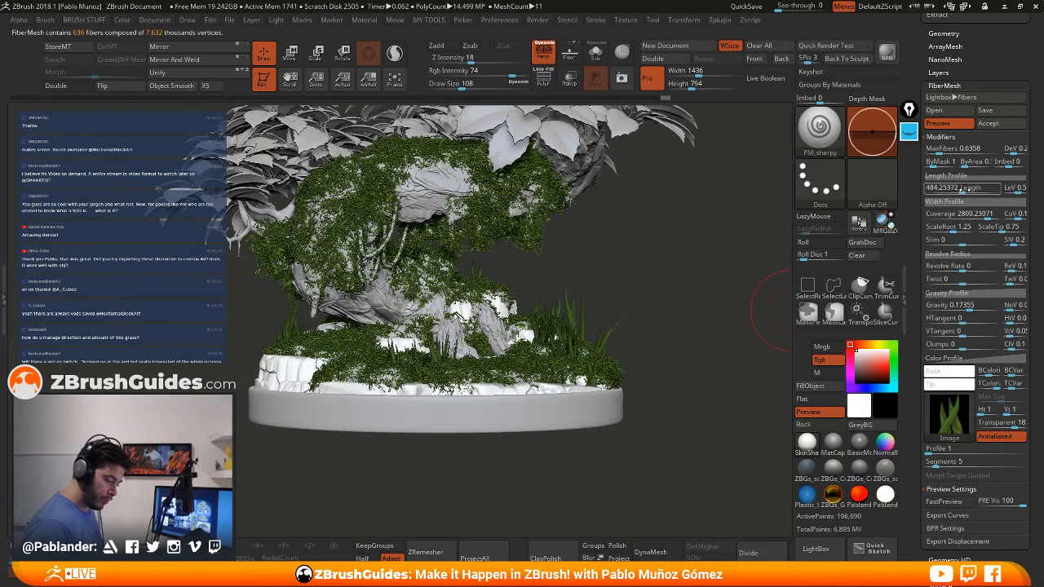
pyautogui.moveTo(961, 190); pyautogui.dragTo(972, 189)
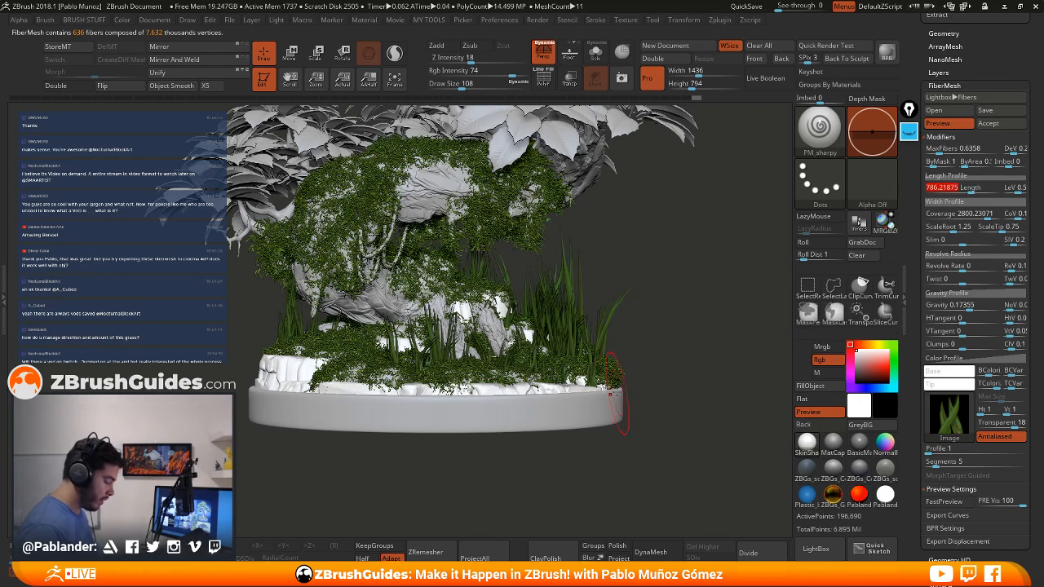
pyautogui.moveTo(660, 319); pyautogui.dragTo(643, 362)
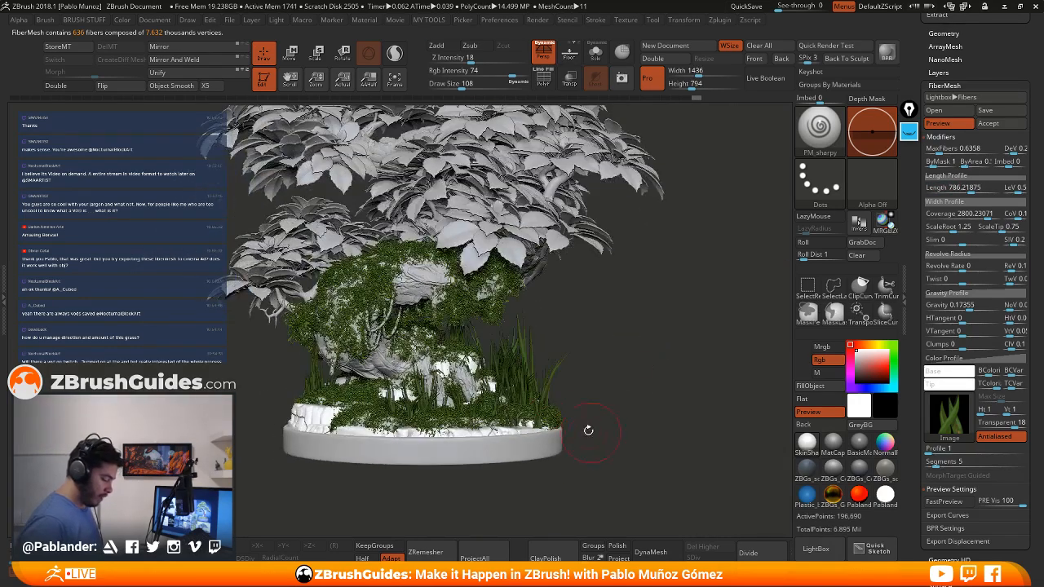
# Accept the grass fibers as a subtool and quick-save the project
pyautogui.click(992, 124)
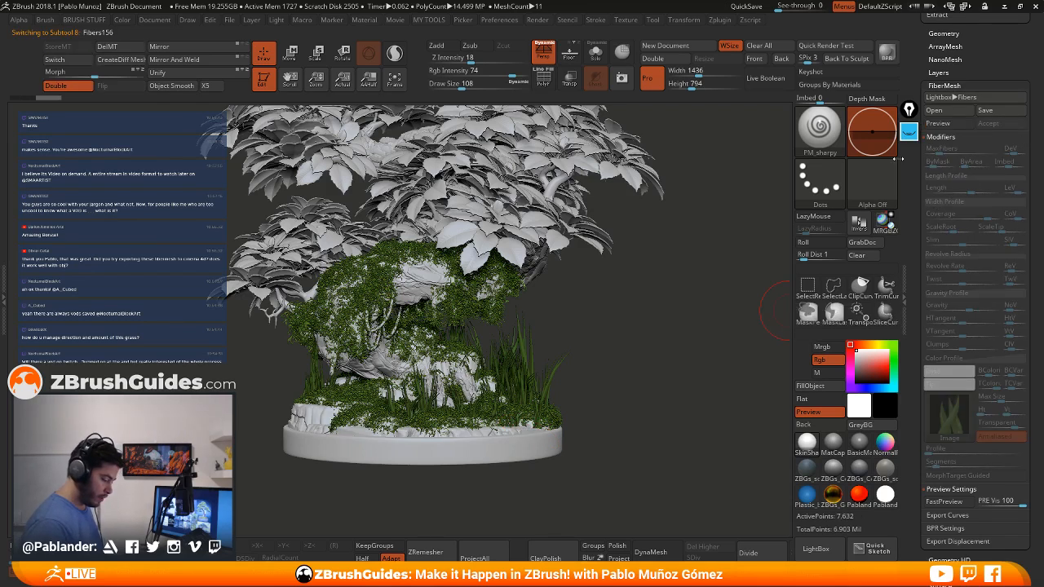
pyautogui.moveTo(587, 343); pyautogui.dragTo(645, 351)
pyautogui.click(754, 6)
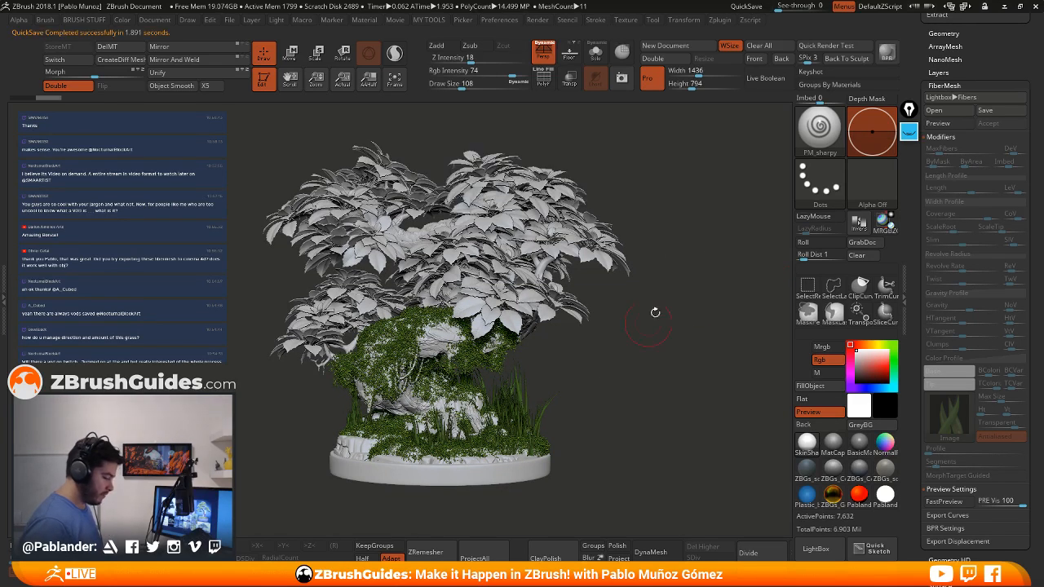
# Render the full tree scene with BPR to check the grass, and dismiss the render
pyautogui.click(887, 53)
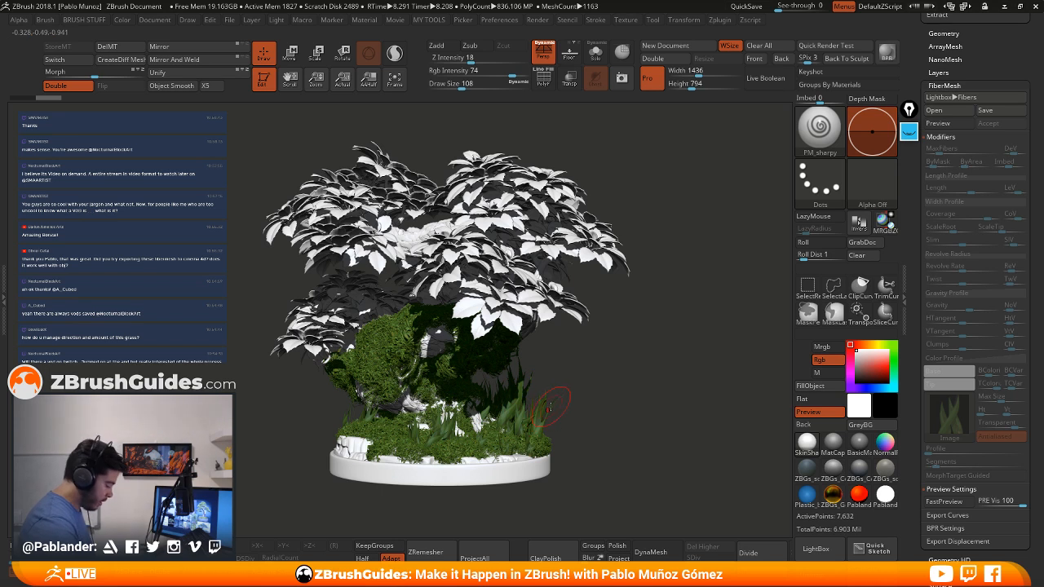
pyautogui.click(582, 418)
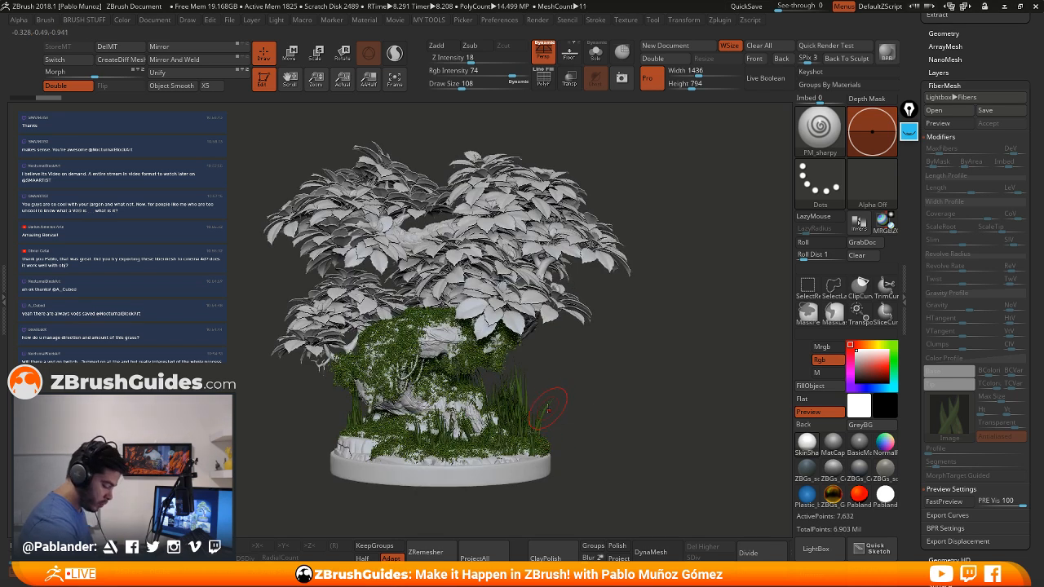
# Set the grass fibers' BPR Sides to 2 and start a new BPR render of the scene
pyautogui.moveTo(964, 79); pyautogui.dragTo(964, 214)
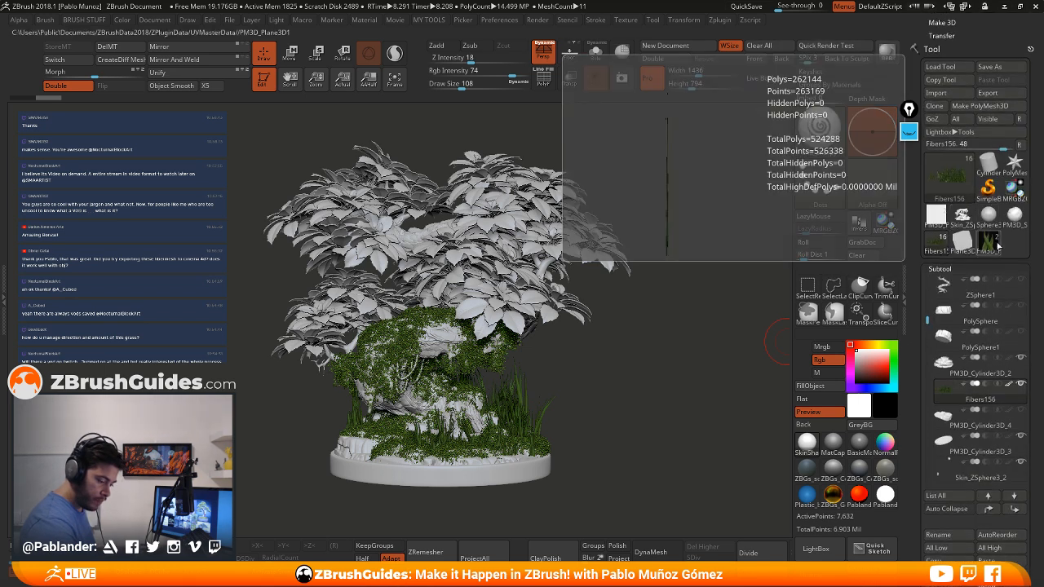
pyautogui.moveTo(966, 408)
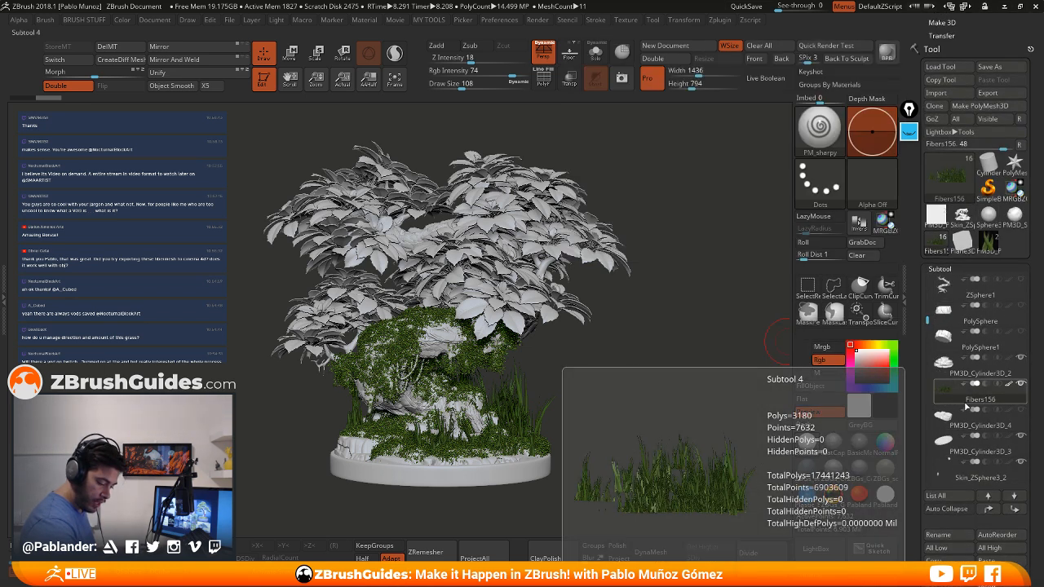
pyautogui.scroll(-10, 931, 392)
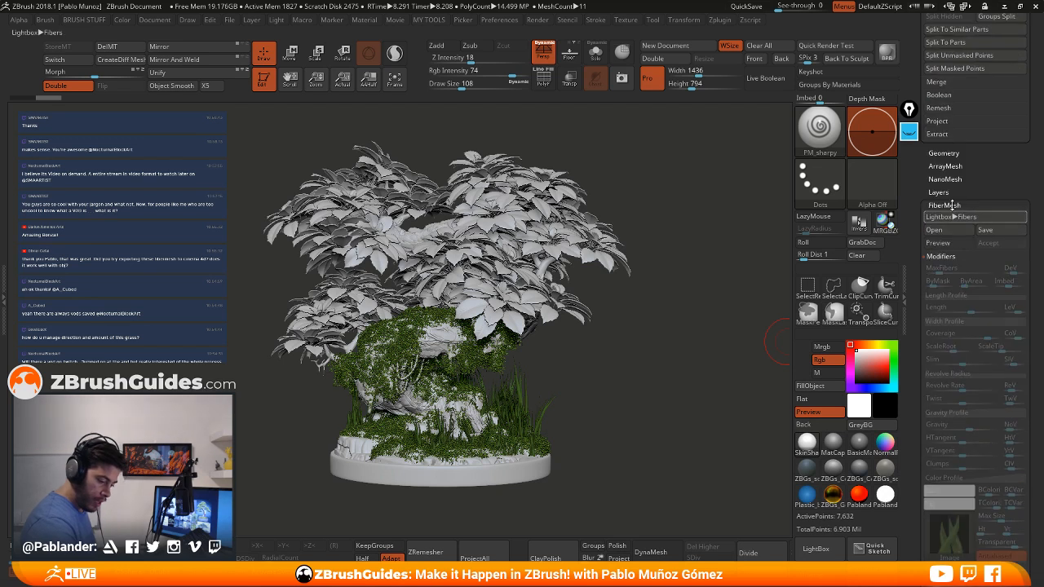
pyautogui.scroll(-8, 970, 204)
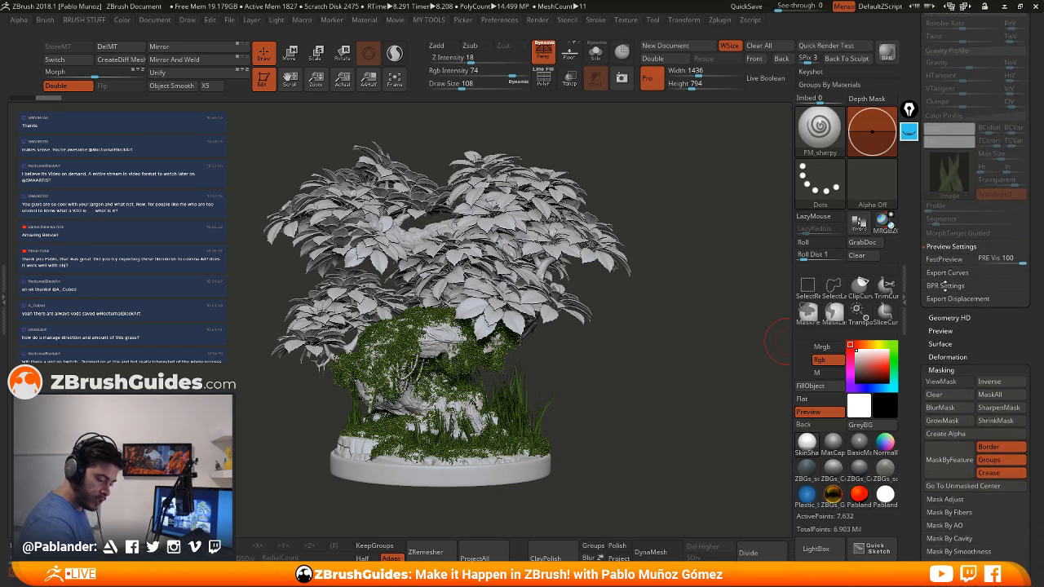
pyautogui.scroll(-5, 946, 285)
pyautogui.scroll(6, 1037, 160)
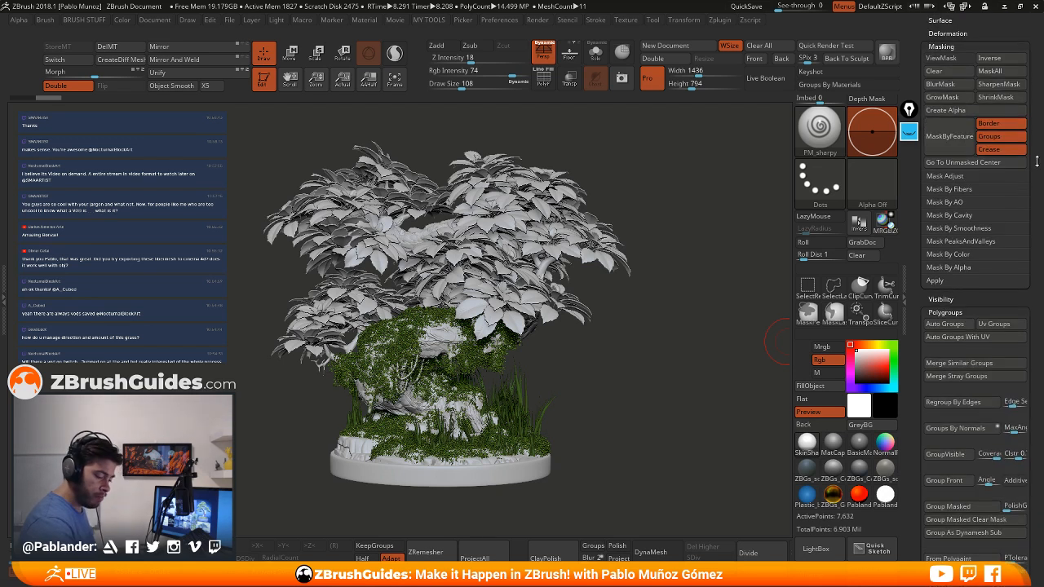
pyautogui.scroll(3, 1030, 253)
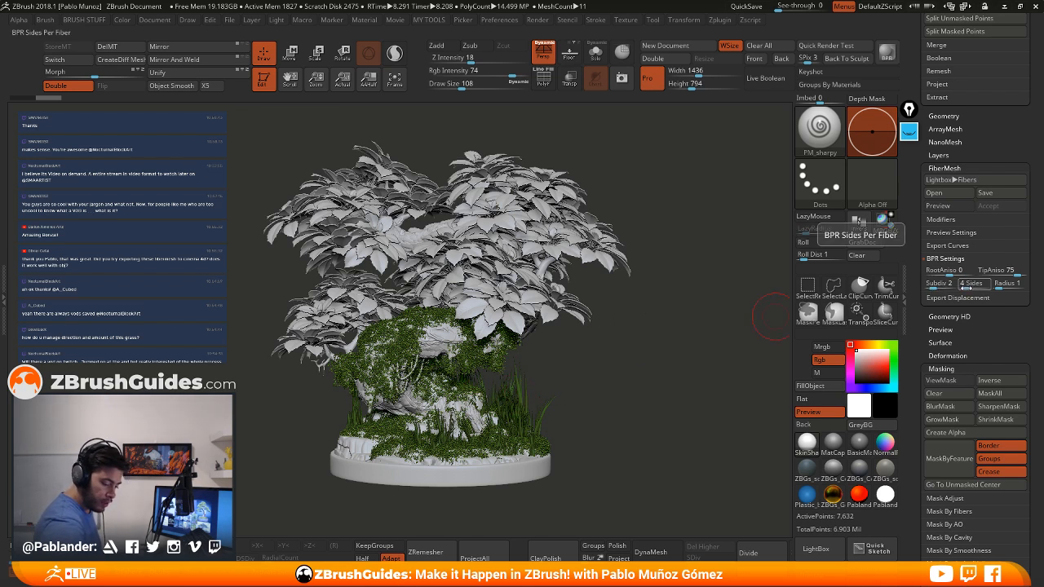
pyautogui.moveTo(965, 286); pyautogui.dragTo(963, 287)
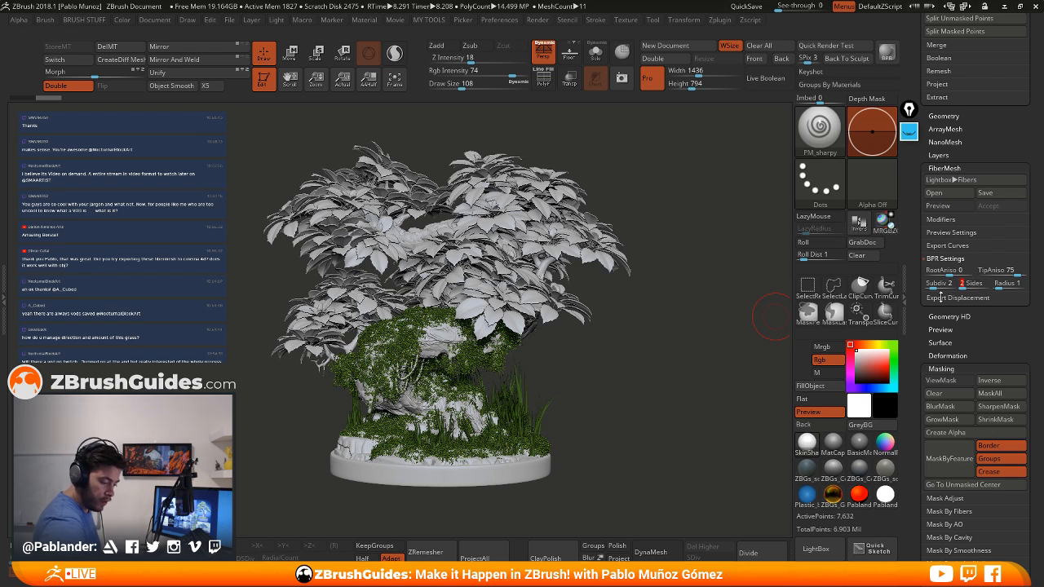
pyautogui.hotkey('shift', 'r')
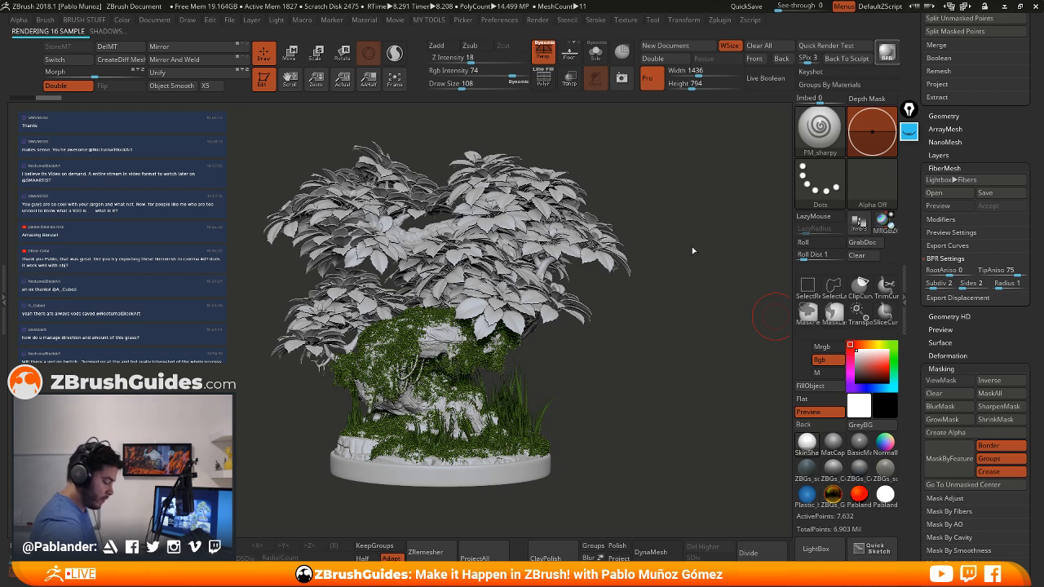